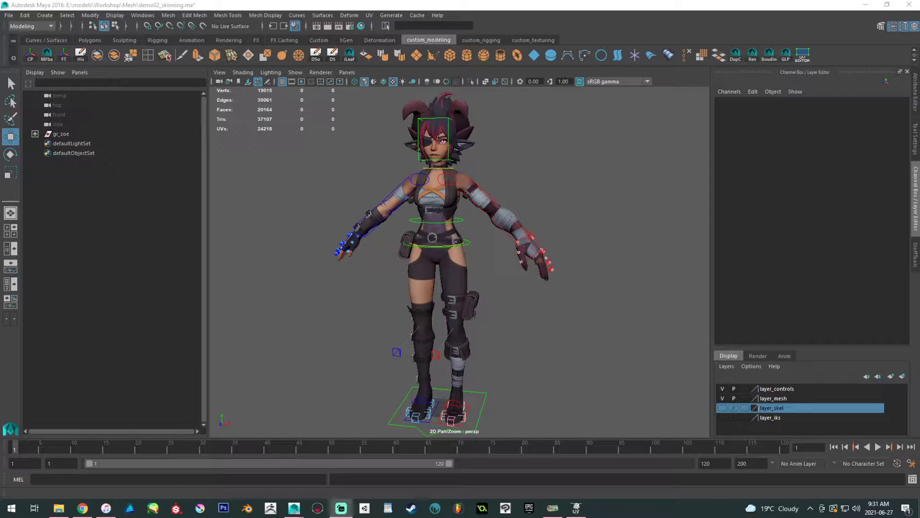
Expand the gr_zoe hierarchy through gr_Mesh to the gr_Zoe parts and hide the gr_belts group.
alt+drag(370, 178, 345, 199)
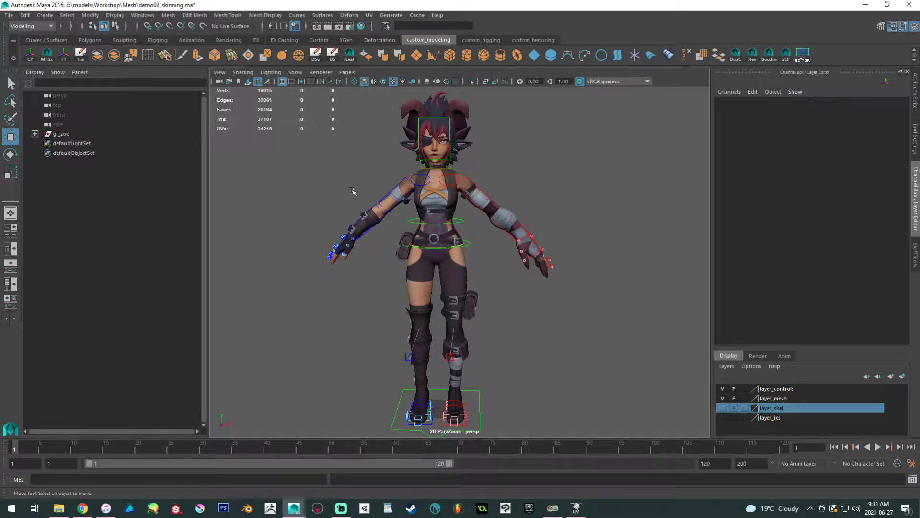
alt+middle_drag(428, 196, 428, 198)
alt+right_drag(428, 197, 425, 289)
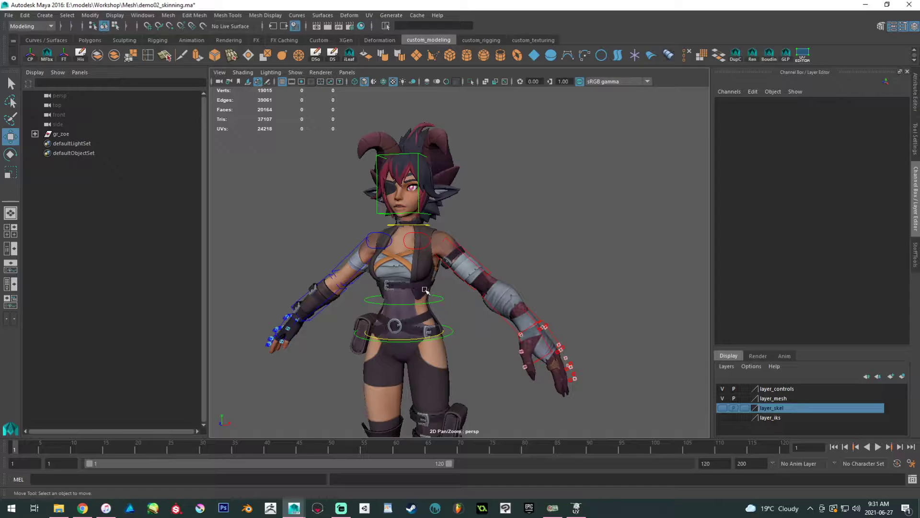
click(425, 290)
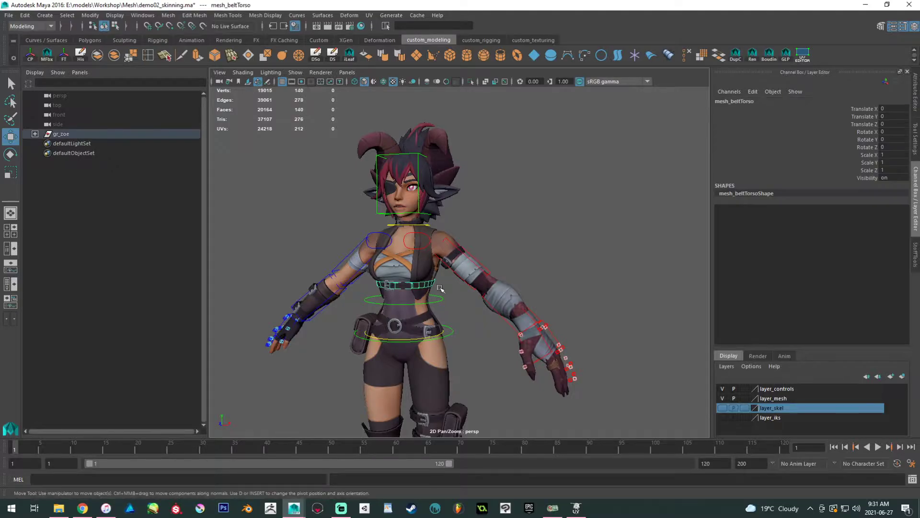
alt+right_drag(443, 290, 491, 366)
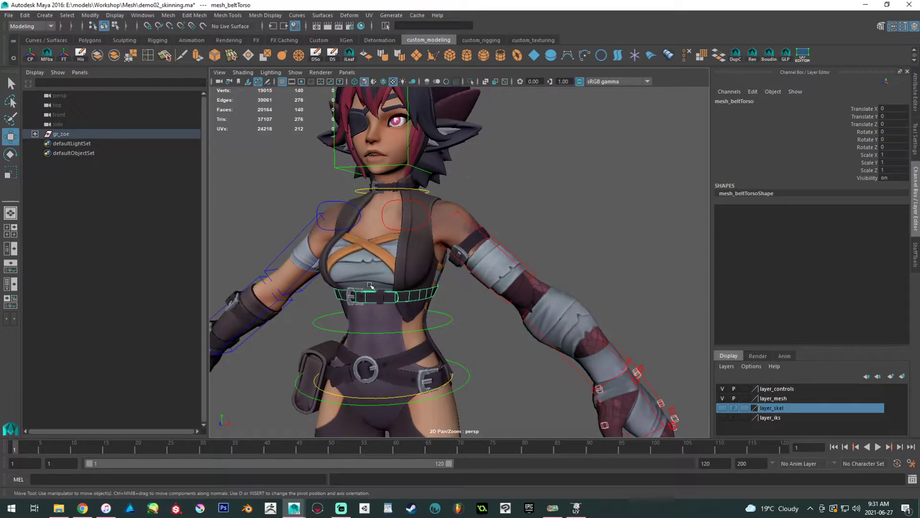
click(35, 134)
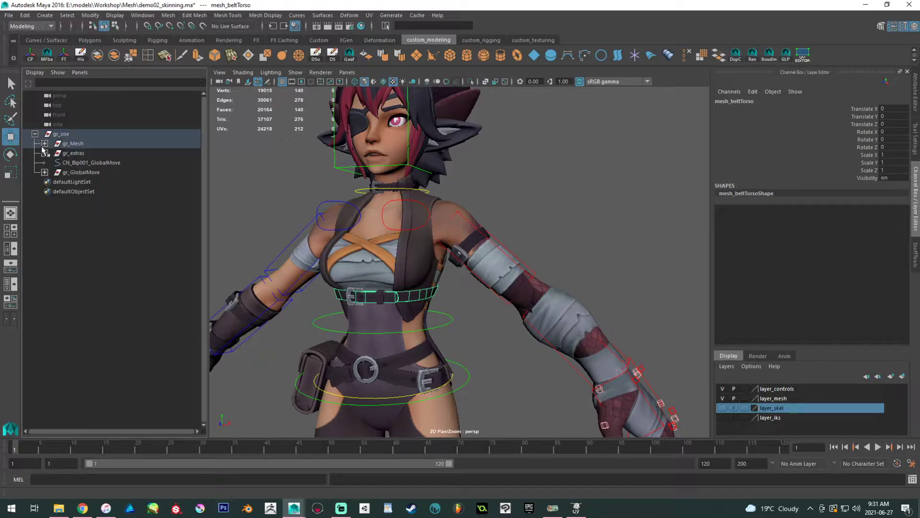
click(45, 143)
click(54, 153)
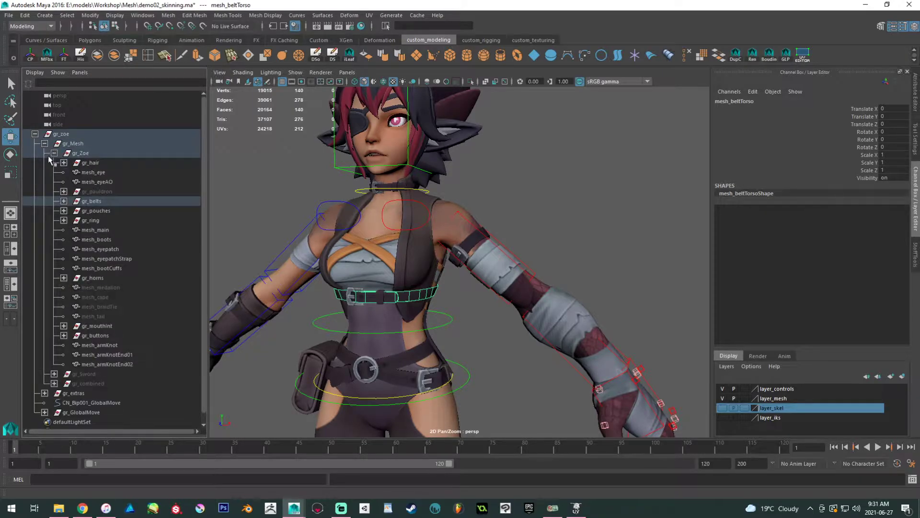
click(105, 211)
click(104, 202)
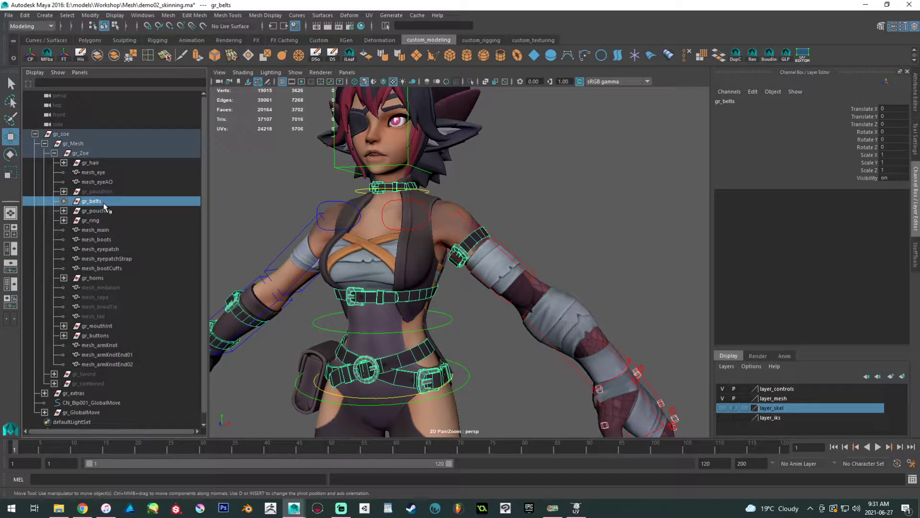
key(ctrl+h)
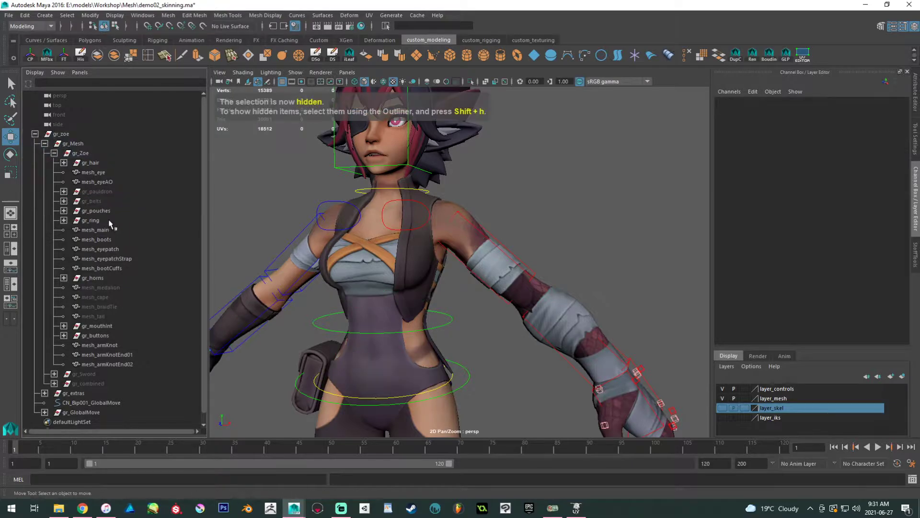
Hide the gr_ring group, the mesh_eye and mesh_eyeAO meshes, and the gr_pouches group.
click(108, 221)
key(ctrl+h)
drag(103, 173, 105, 184)
key(ctrl+h)
click(108, 211)
key(ctrl+h)
Hide mesh_eyepatch, mesh_eyepatchStrap and mesh_bootCuffs, as well as the gr_horns group.
drag(114, 239, 117, 269)
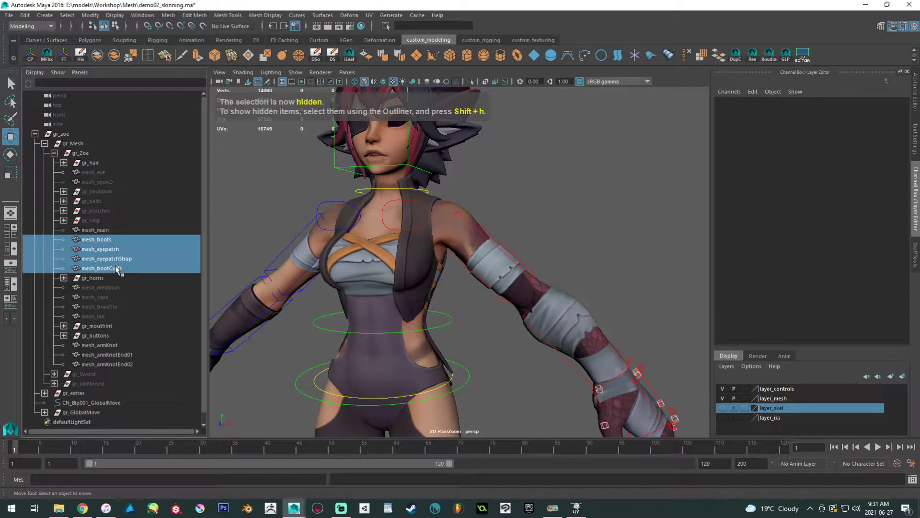
click(118, 250)
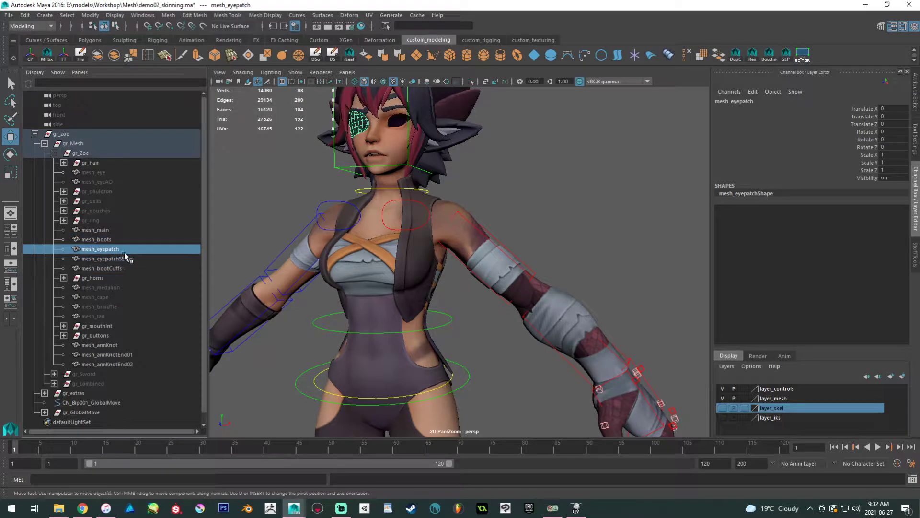
shift+click(127, 269)
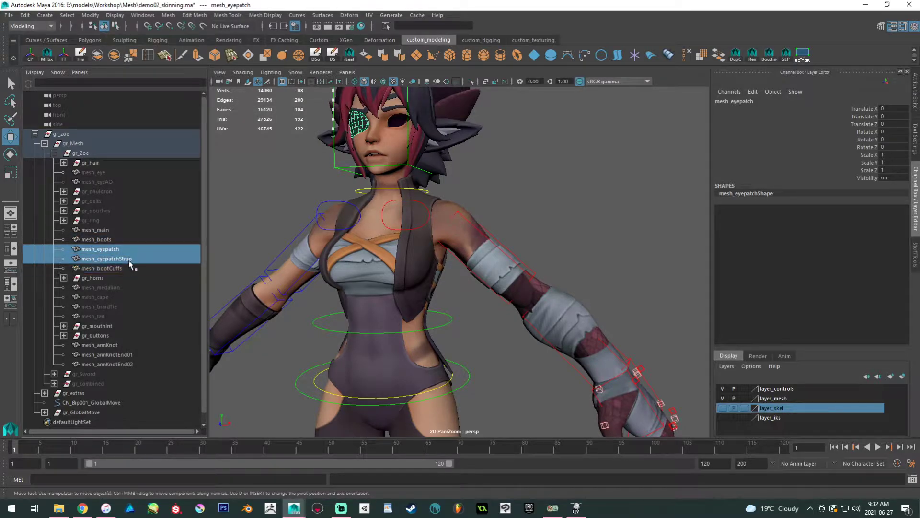
key(ctrl+h)
click(98, 279)
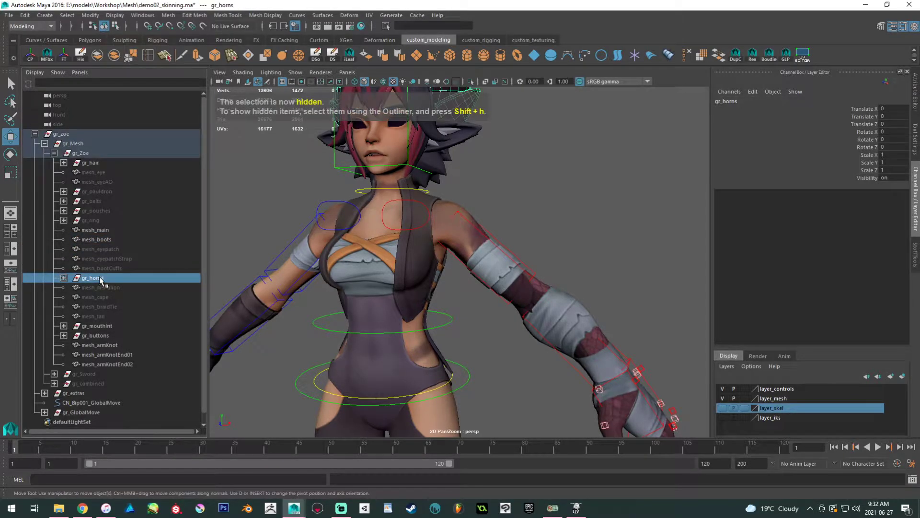
key(ctrl+h)
Hide the gr_buttons and gr_mouthInt groups.
click(104, 337)
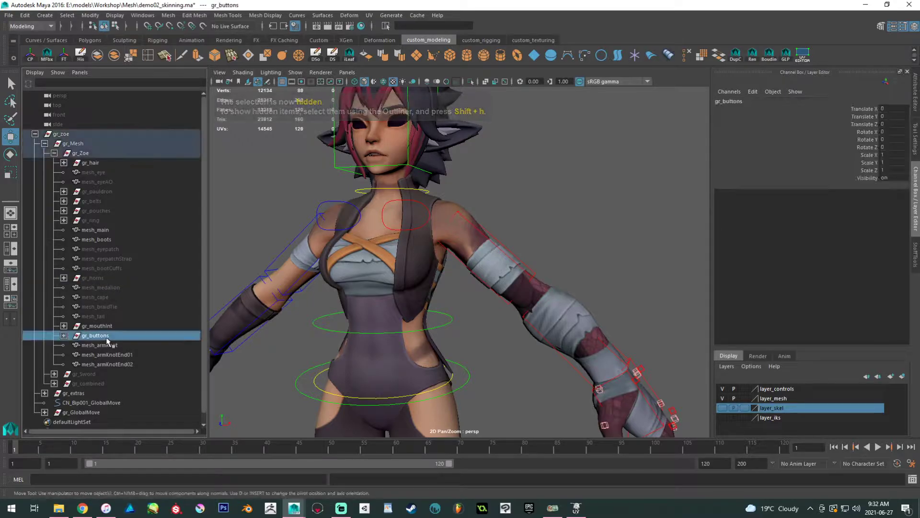
key(ctrl+h)
click(106, 325)
key(ctrl+h)
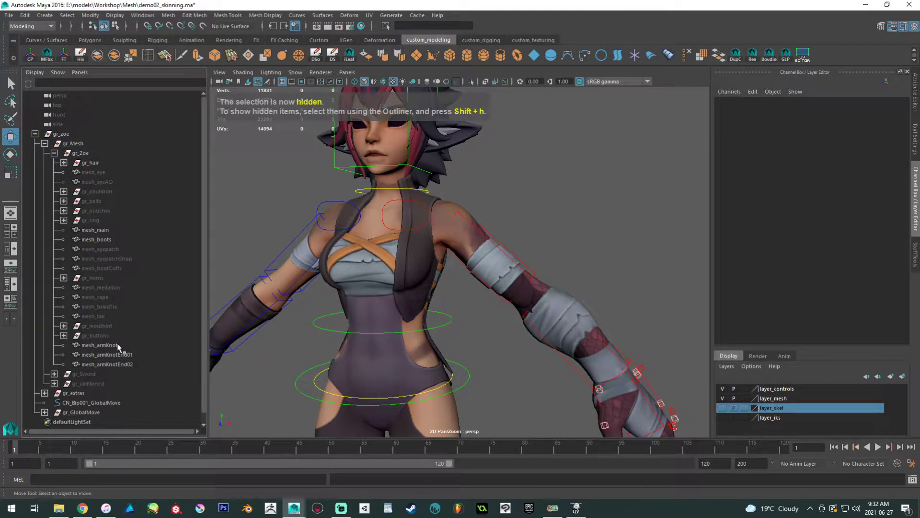
Hide mesh_armKnot, mesh_armKnotEnd01 and mesh_armKnotEnd02, plus the gr_hair group.
click(118, 346)
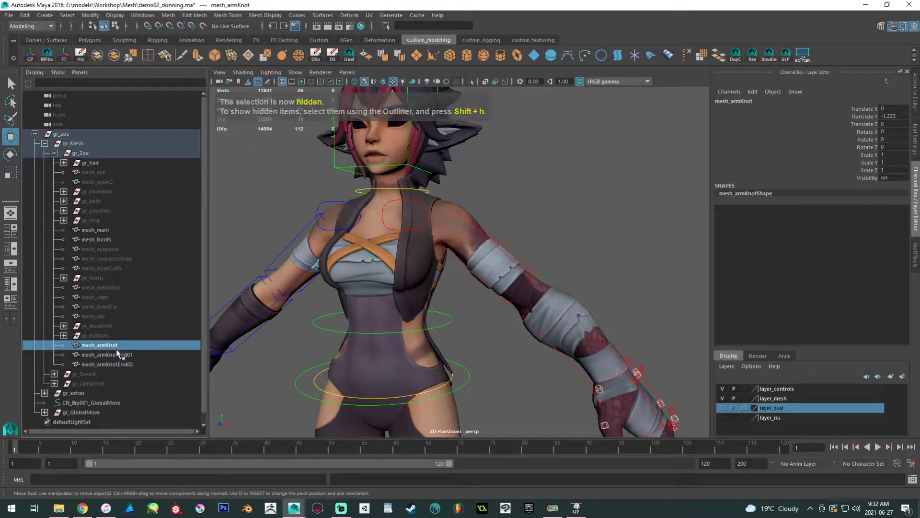
ctrl+click(115, 355)
ctrl+click(118, 364)
key(ctrl+h)
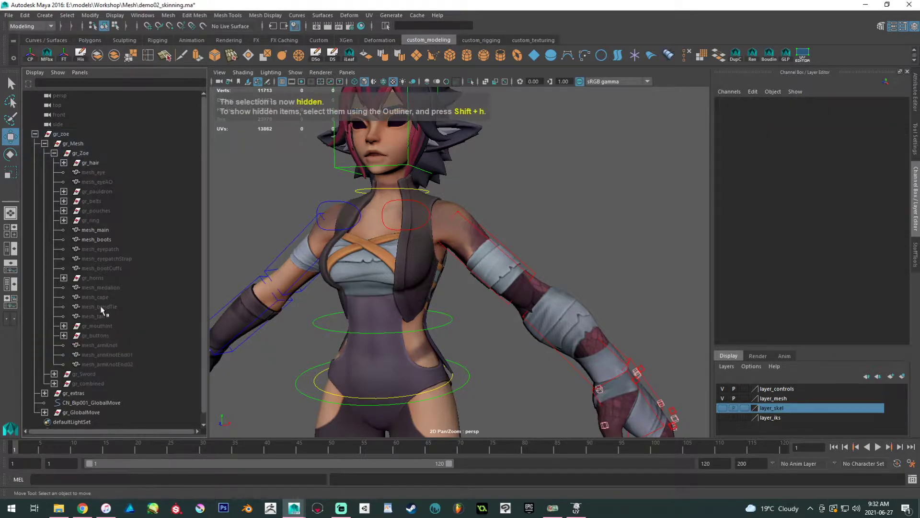
click(91, 163)
key(ctrl+h)
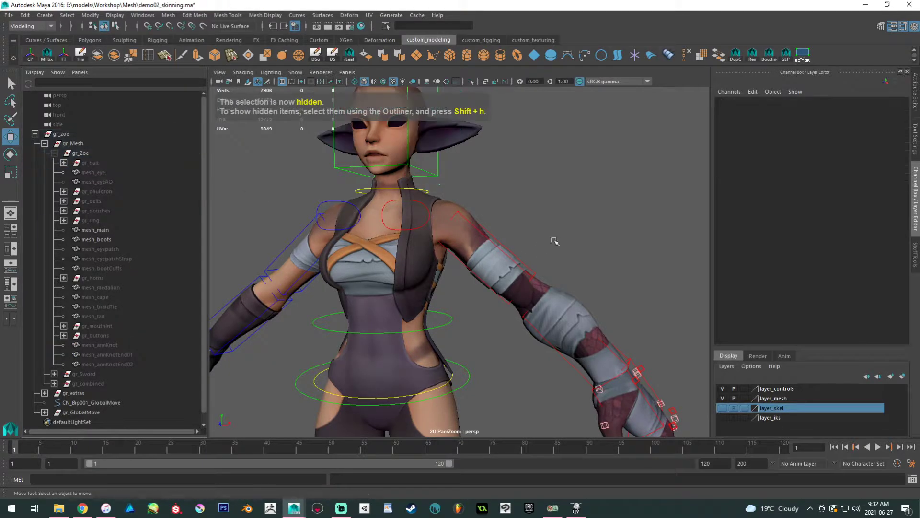
Make the layer_skel display layer visible and turn on X-ray joints so the skeleton shows through the body mesh.
scroll(449, 241, down, 5)
scroll(450, 240, up, 2)
alt+middle_drag(449, 240, 449, 231)
alt+drag(449, 231, 476, 235)
key(alt)
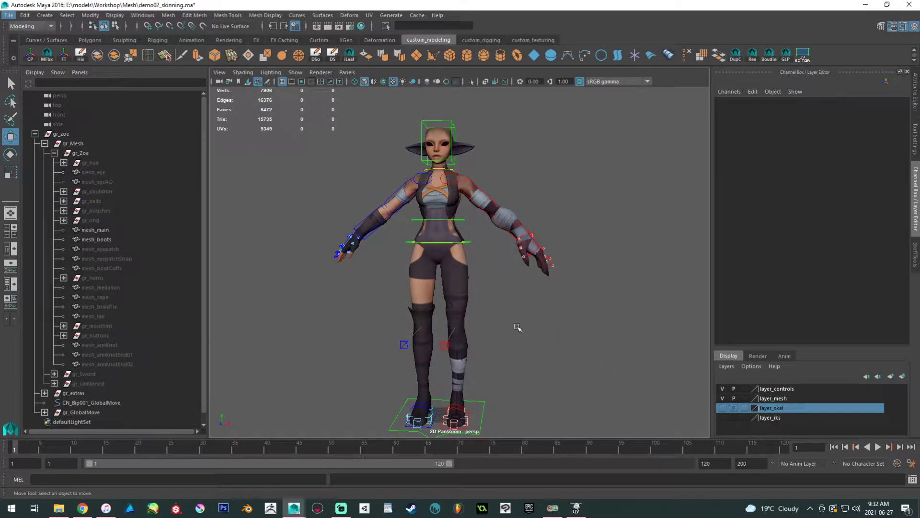
alt+middle_drag(470, 224, 475, 271)
alt+right_drag(474, 271, 515, 288)
alt+drag(515, 287, 451, 315)
alt+middle_drag(451, 314, 471, 341)
alt+right_drag(471, 341, 642, 387)
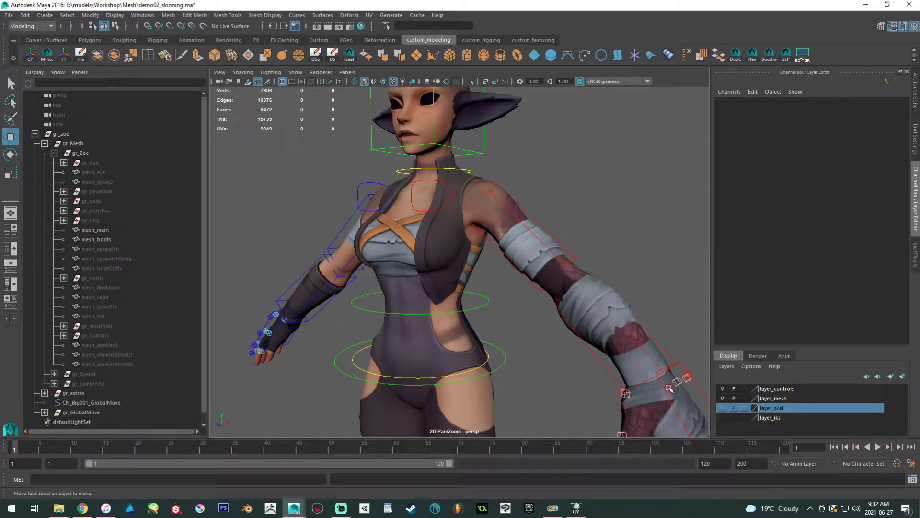
click(723, 407)
alt+drag(527, 339, 556, 326)
alt+right_drag(556, 326, 548, 263)
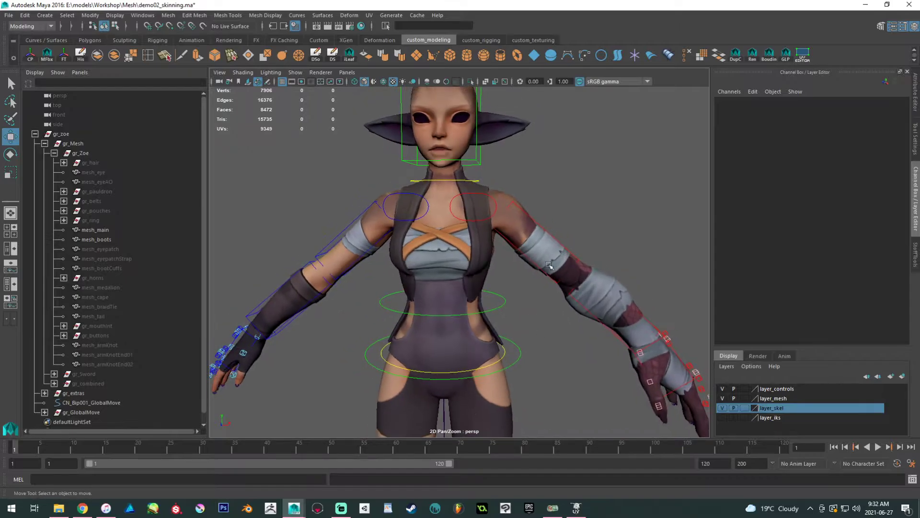
click(506, 80)
Examine the joint placement in the head, torso and arms from several angles, including the left upper arm joint.
alt+drag(487, 221, 512, 247)
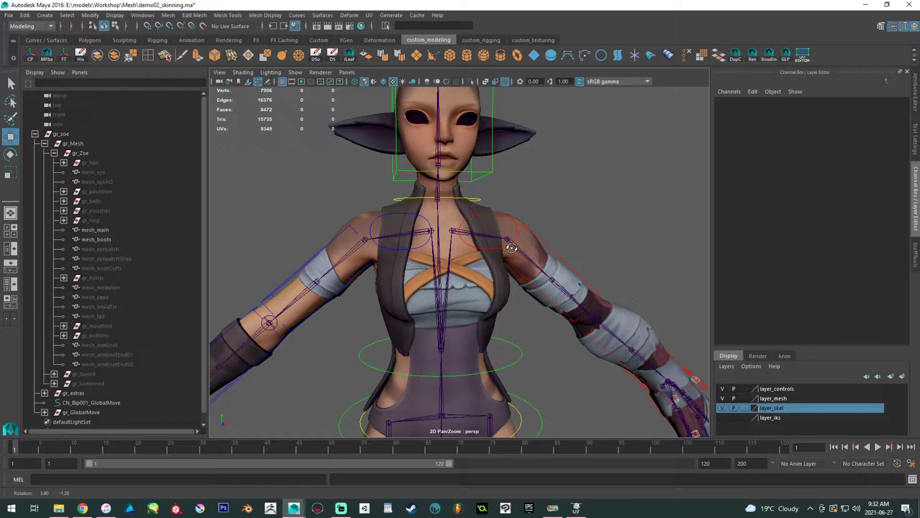
alt+middle_drag(512, 247, 454, 305)
alt+drag(453, 305, 365, 303)
alt+drag(404, 139, 503, 150)
alt+right_drag(503, 150, 463, 228)
alt+drag(463, 227, 476, 242)
click(476, 242)
alt+right_drag(476, 242, 476, 173)
alt+drag(477, 172, 417, 144)
alt+middle_drag(417, 145, 416, 181)
alt+drag(398, 175, 405, 201)
alt+drag(461, 221, 561, 216)
alt+right_drag(561, 216, 507, 197)
alt+drag(507, 196, 530, 214)
alt+middle_drag(530, 214, 518, 189)
alt+middle_drag(468, 235, 460, 271)
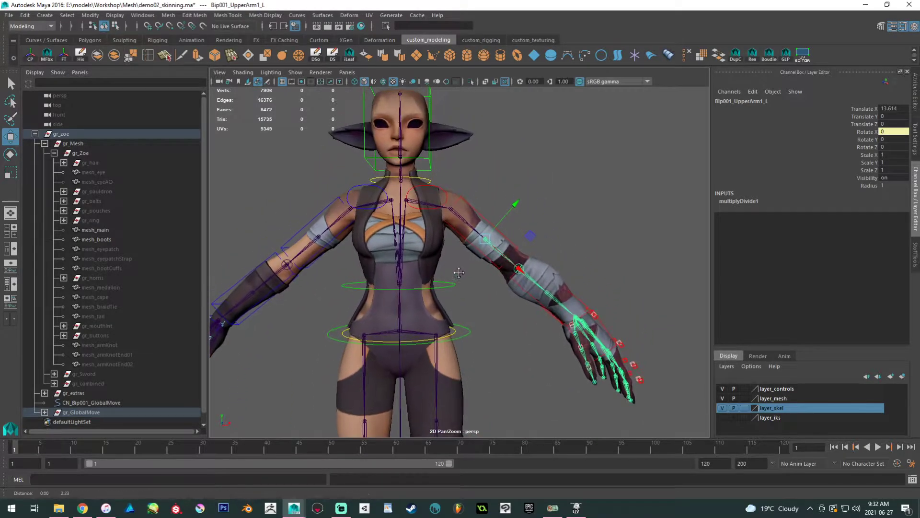
Select the Bip001_Pelvis joint and extend the selection to all joints in its hierarchy.
alt+right_drag(460, 271, 417, 321)
click(417, 321)
alt+middle_drag(417, 317, 438, 298)
alt+drag(438, 298, 427, 276)
click(379, 301)
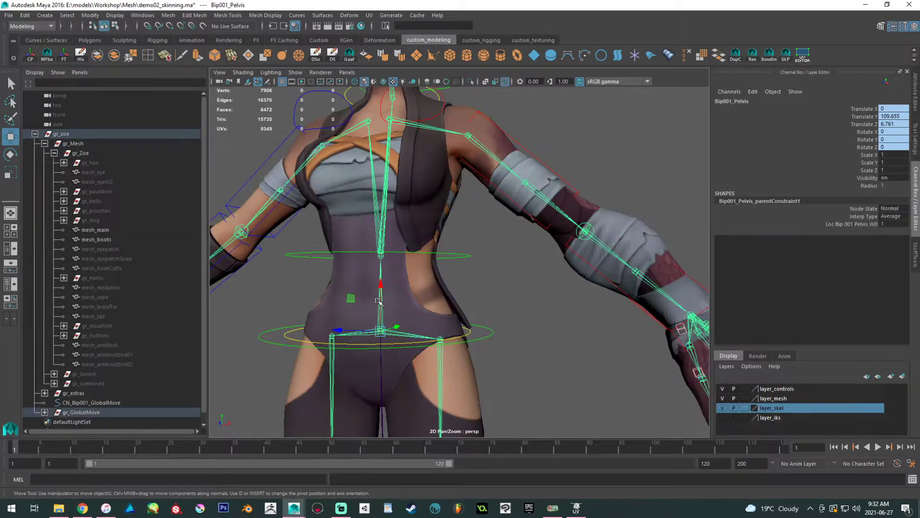
click(378, 300)
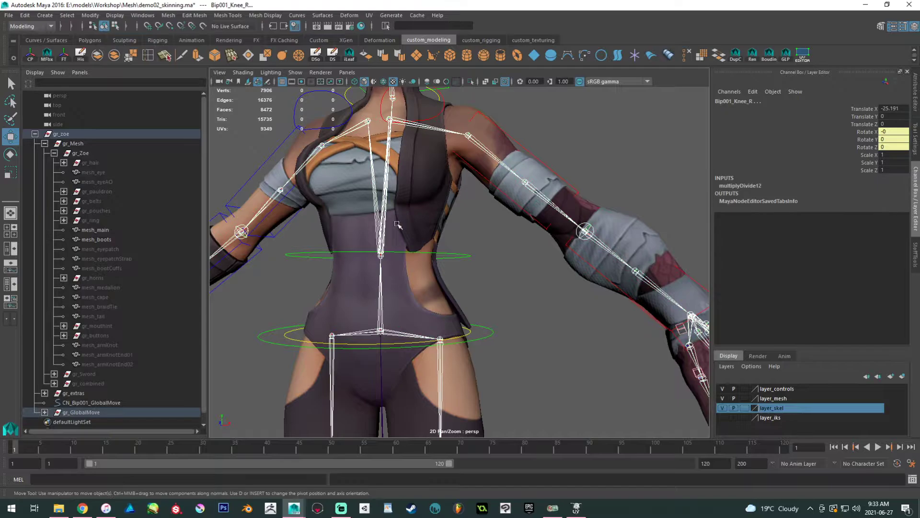
click(142, 15)
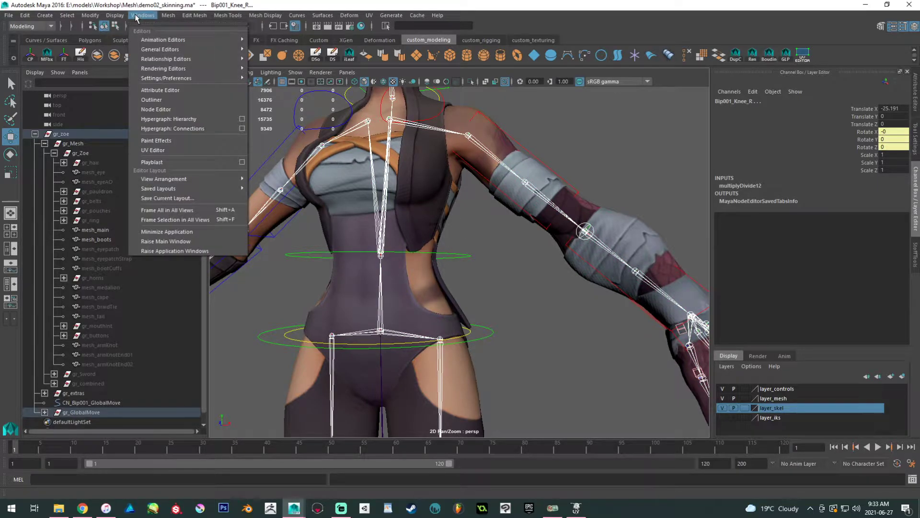
click(67, 15)
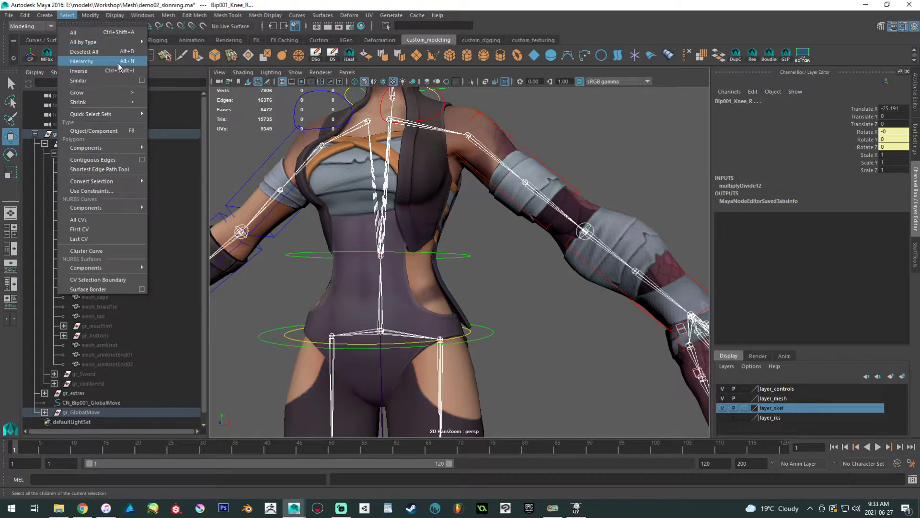
click(65, 12)
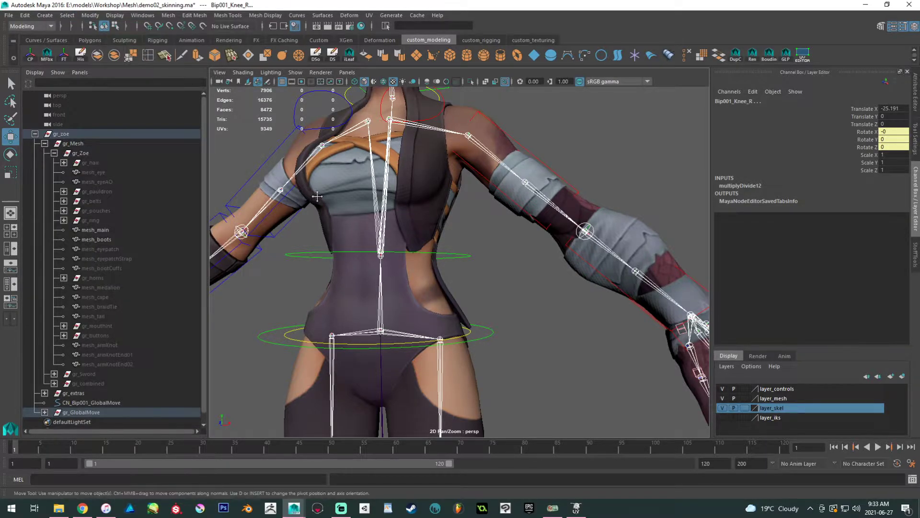
Add the mesh_main body mesh to the current joint selection.
alt+drag(315, 196, 338, 222)
alt+right_drag(338, 221, 307, 215)
alt+middle_drag(331, 217, 324, 161)
alt+drag(342, 222, 320, 216)
mouse_move(329, 225)
alt+middle_down()
mouse_move(328, 186)
mouse_move(328, 223)
alt+middle_up()
alt+right_drag(328, 223, 441, 259)
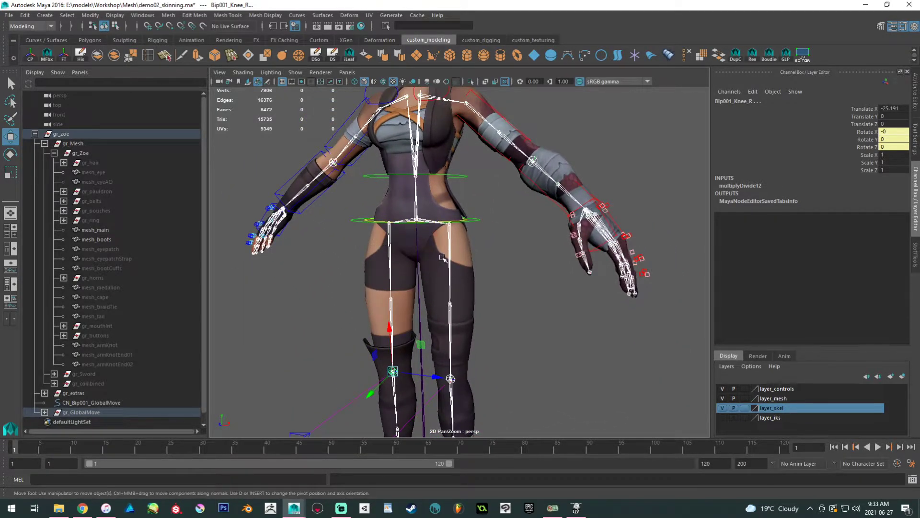
click(470, 261)
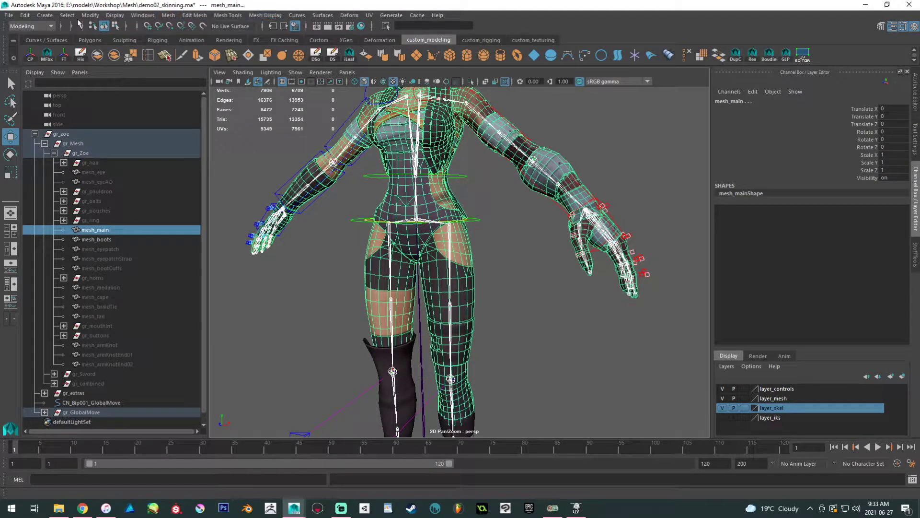
Switch from the Modeling to the Rigging toolset and open the Bind Skin options.
click(31, 26)
click(24, 38)
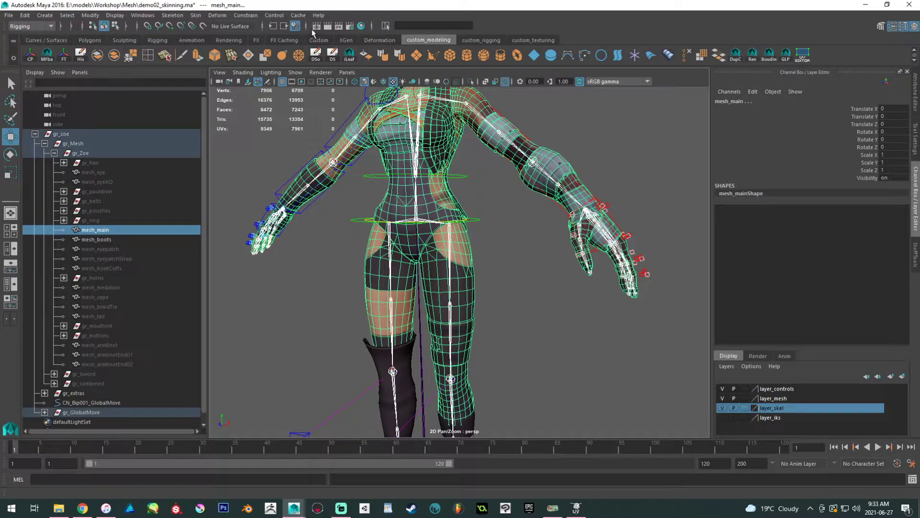
click(195, 15)
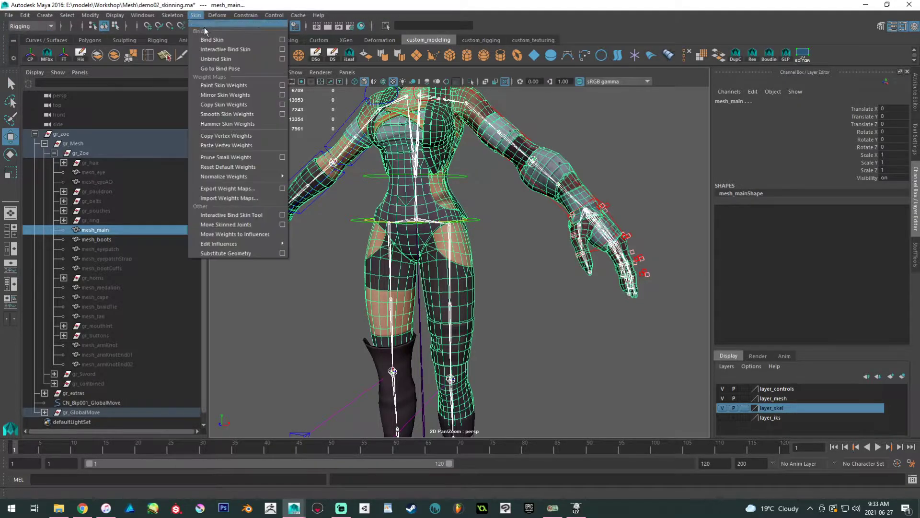
click(282, 42)
drag(574, 275, 611, 230)
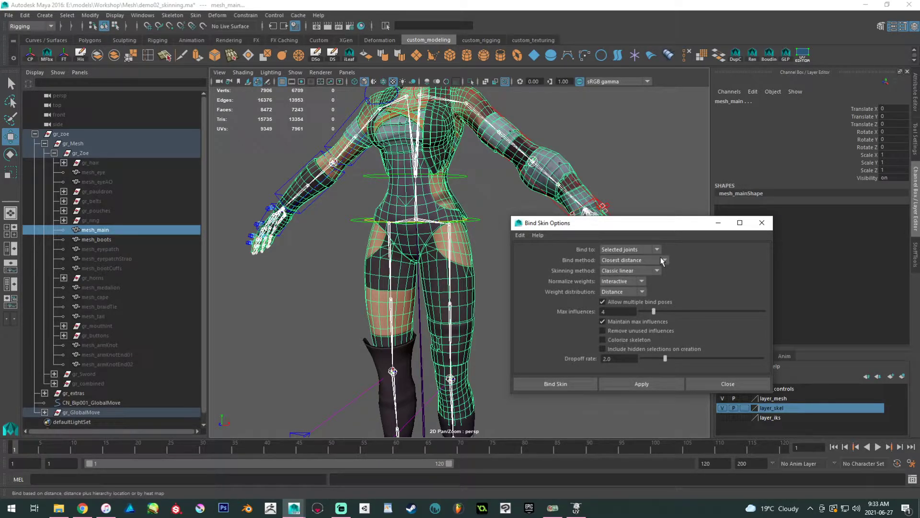
Bind mesh_main to the selected joints using Closest distance, Classic linear skinning, 4 max influences and a dropoff rate of 2.0.
click(620, 262)
click(622, 262)
double_click(603, 311)
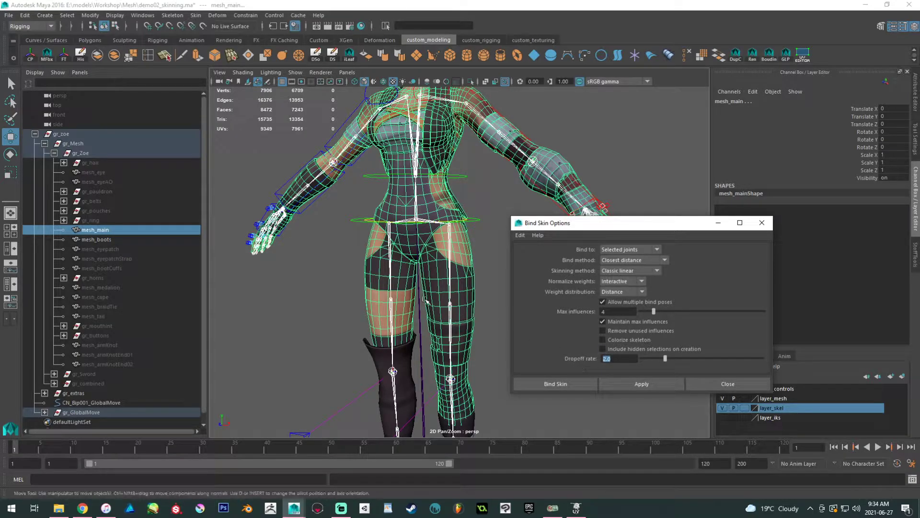
scroll(428, 302, up, 2)
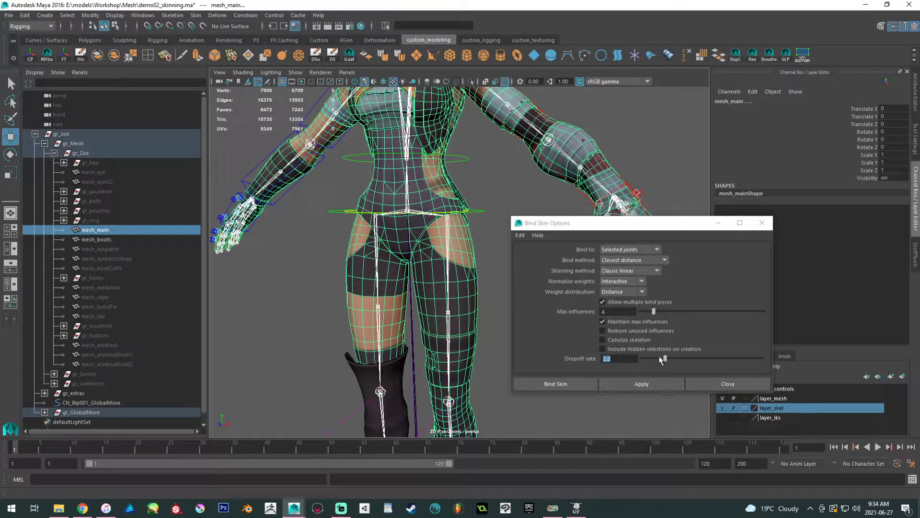
scroll(378, 289, up, 3)
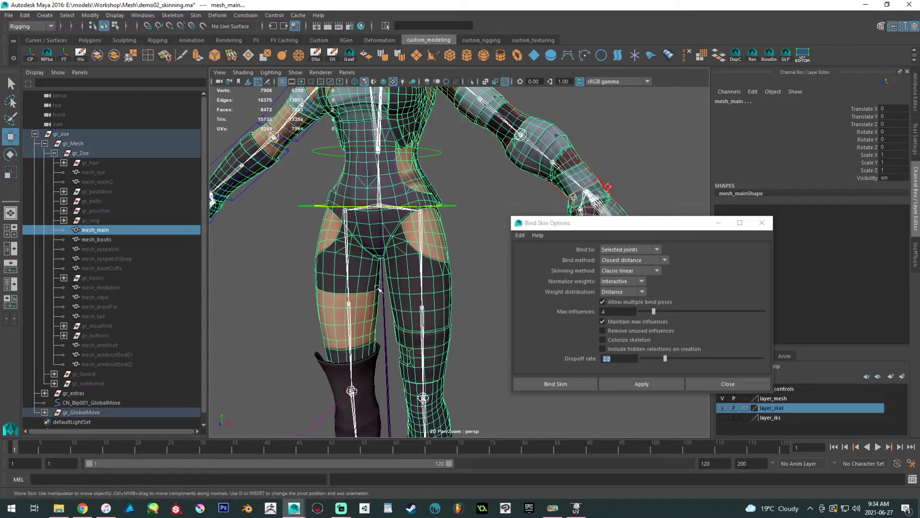
click(636, 383)
Test the leg deformation by moving the left foot control upward twice, undoing each move.
scroll(372, 302, down, 5)
alt+drag(372, 302, 365, 329)
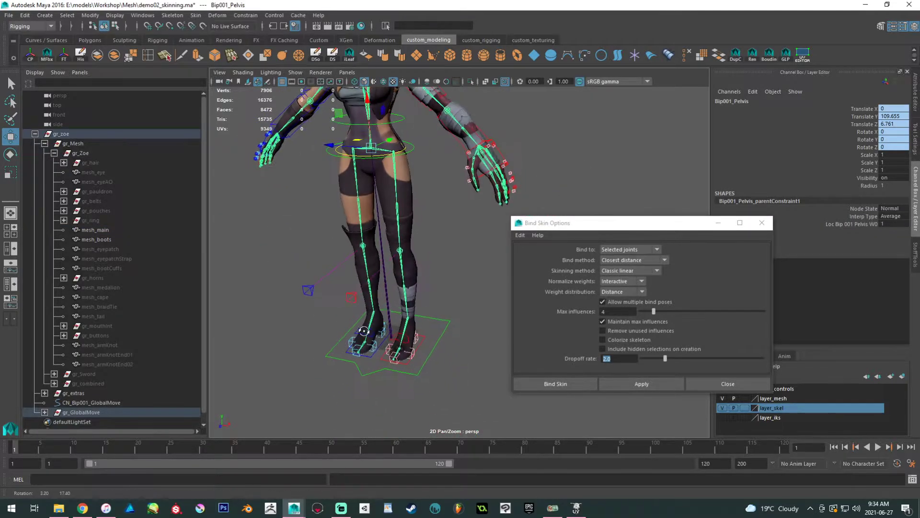
click(410, 358)
alt+drag(410, 359, 408, 324)
middle_drag(410, 301, 324, 229)
alt+drag(324, 228, 476, 246)
key(ctrl+z)
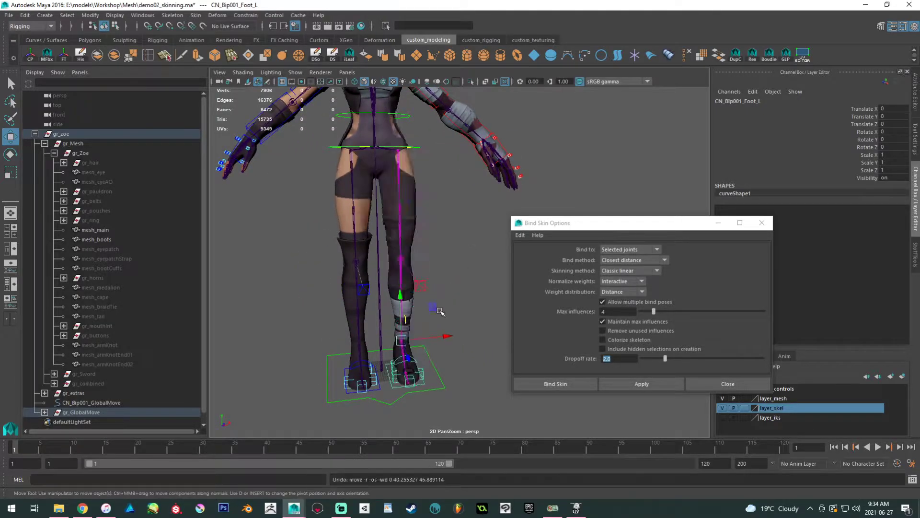
middle_drag(431, 307, 403, 247)
drag(403, 247, 442, 224)
key(ctrl+z)
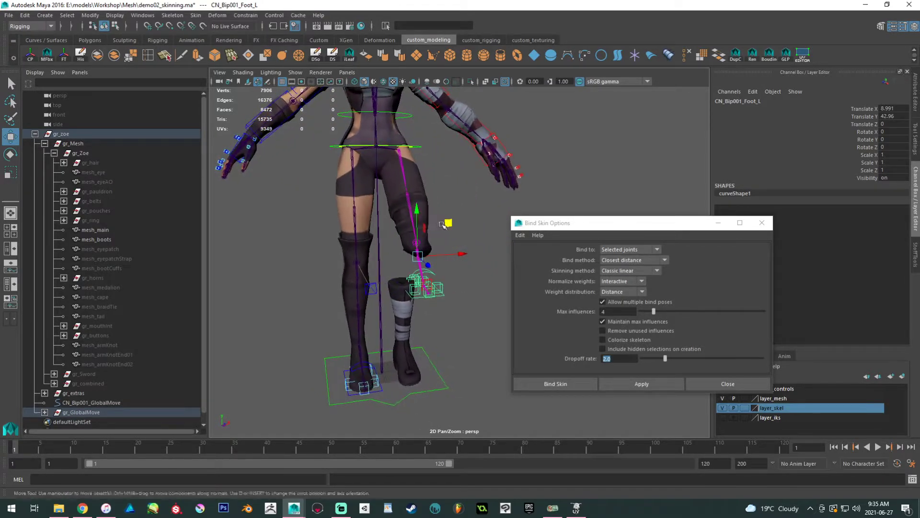
Test the shoulder deformation by rotating the left upper arm control, undo the rotation and clear the selection.
alt+middle_drag(442, 224, 395, 209)
click(389, 219)
click(392, 223)
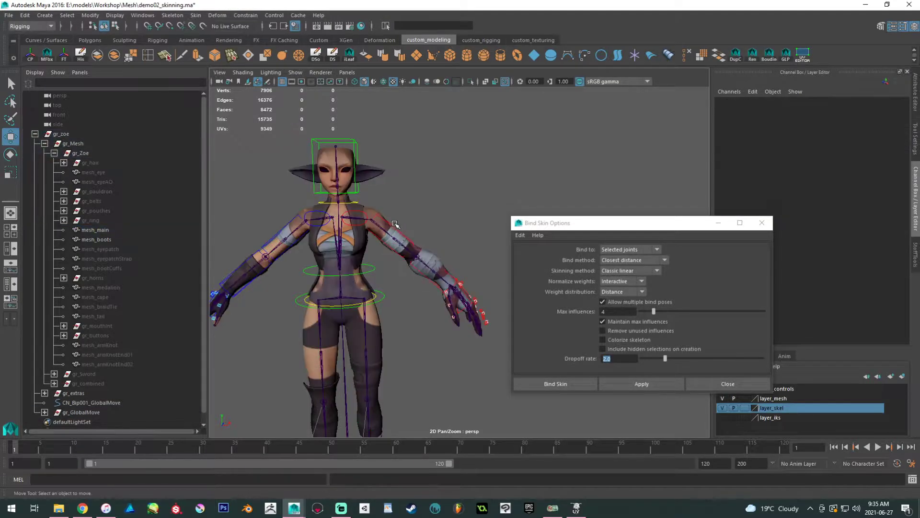
key(e)
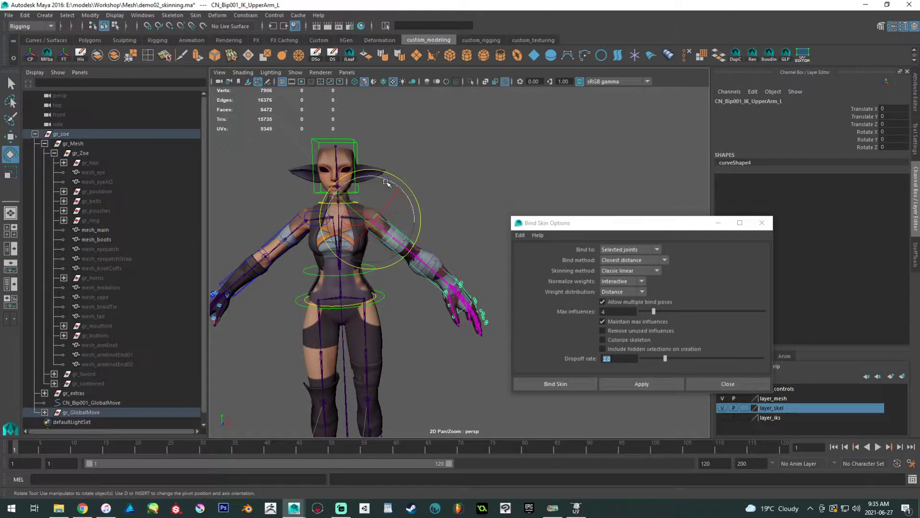
drag(375, 179, 347, 180)
key(ctrl+z)
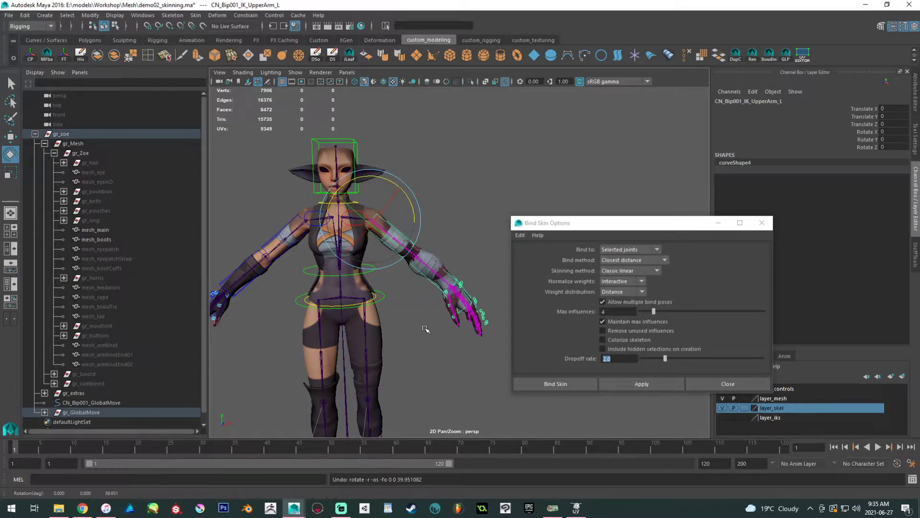
click(425, 325)
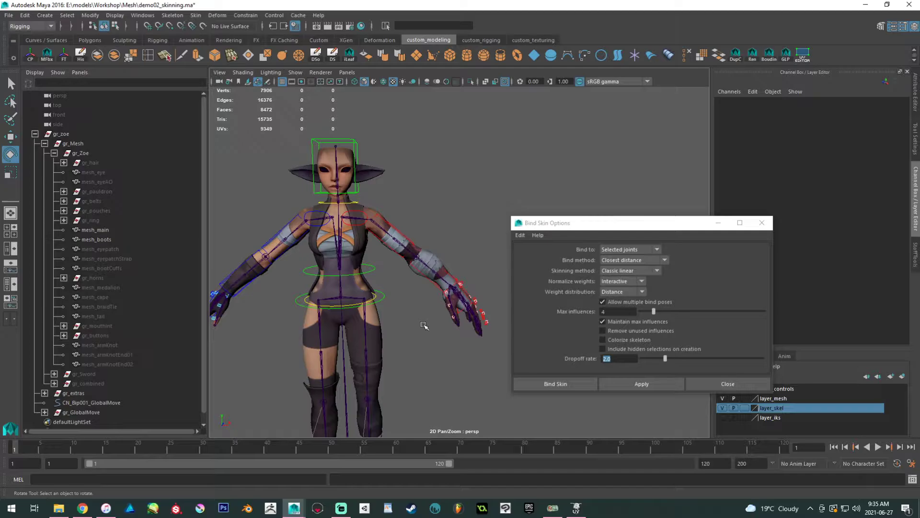
Select mesh_main and open its Smooth Skins data in the Component Editor.
alt+drag(427, 307, 432, 296)
alt+right_drag(431, 296, 448, 320)
alt+middle_drag(434, 327, 448, 297)
alt+drag(448, 297, 423, 329)
alt+right_drag(423, 329, 436, 335)
alt+middle_drag(384, 319, 392, 250)
alt+drag(378, 263, 398, 267)
alt+middle_drag(398, 267, 376, 292)
click(373, 285)
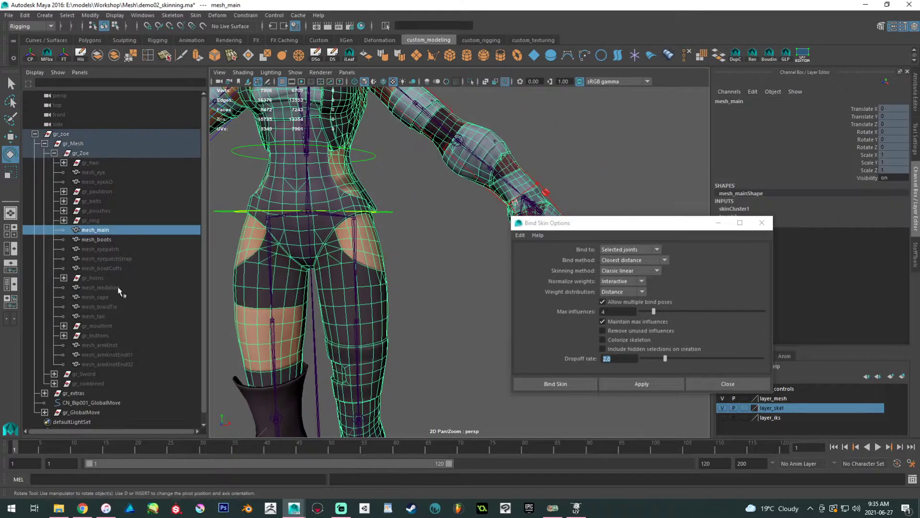
drag(0, 312, 768, 161)
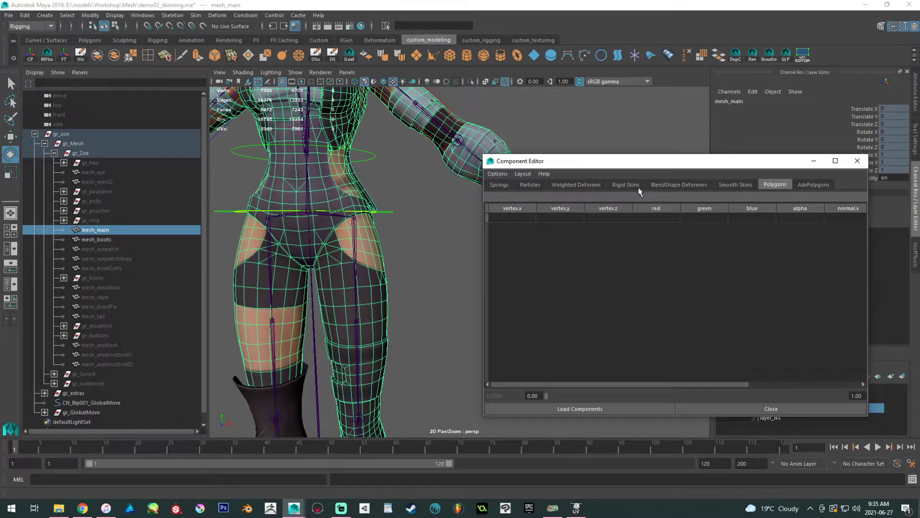
click(731, 185)
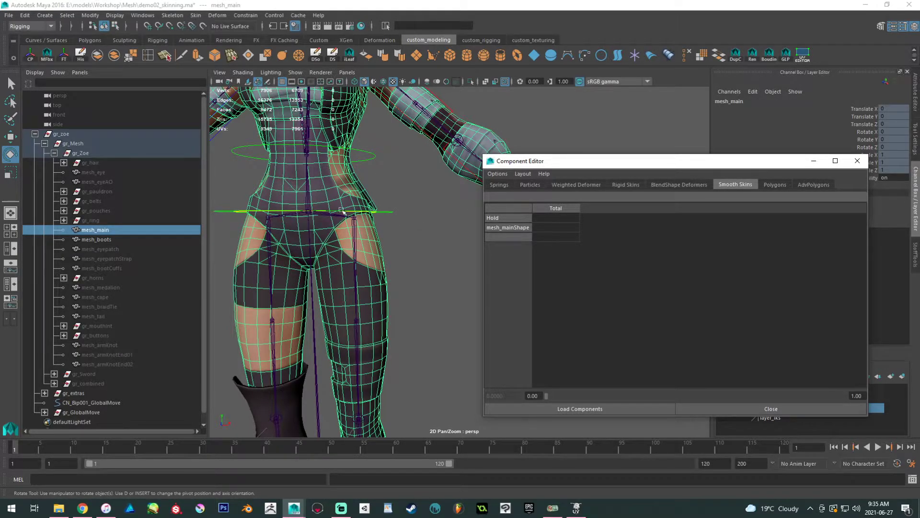
Examine the mesh_main wireframe and joints around the hips, thighs and knees from several angles.
alt+drag(334, 283, 378, 279)
alt+middle_drag(374, 278, 379, 214)
alt+right_drag(379, 214, 337, 191)
alt+middle_drag(337, 192, 347, 149)
alt+drag(347, 187, 348, 167)
alt+middle_drag(349, 166, 374, 262)
alt+right_drag(375, 262, 413, 295)
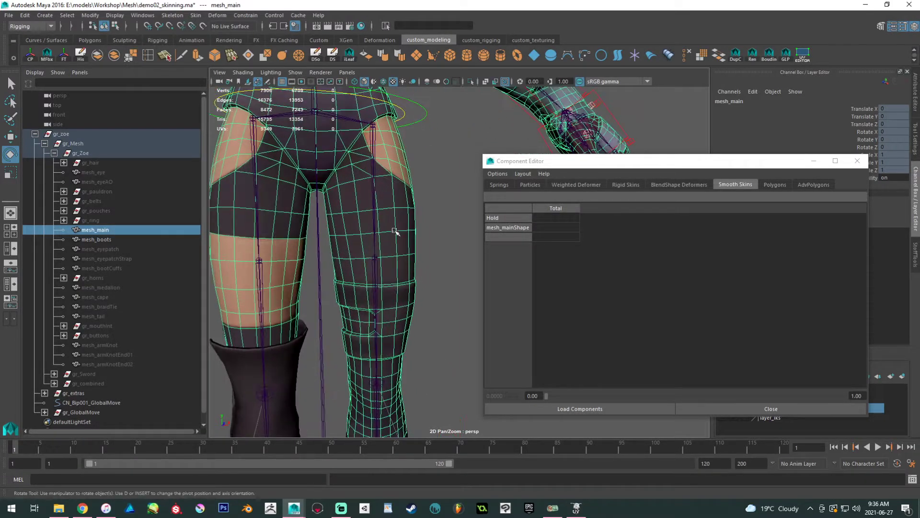
right_click(393, 229)
mouse_move(394, 229)
right_down()
mouse_move(372, 230)
mouse_move(394, 230)
right_up()
alt+middle_drag(398, 275, 371, 111)
alt+middle_drag(351, 187, 362, 206)
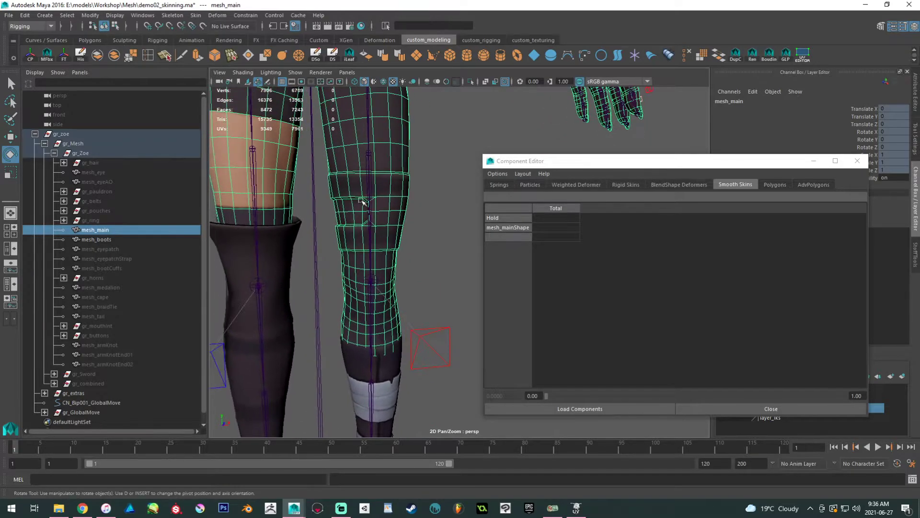
Select the joints of both legs from Bip001_Thigh1 down together with mesh_boots, and bind the boots to them.
click(368, 180)
shift+click(250, 163)
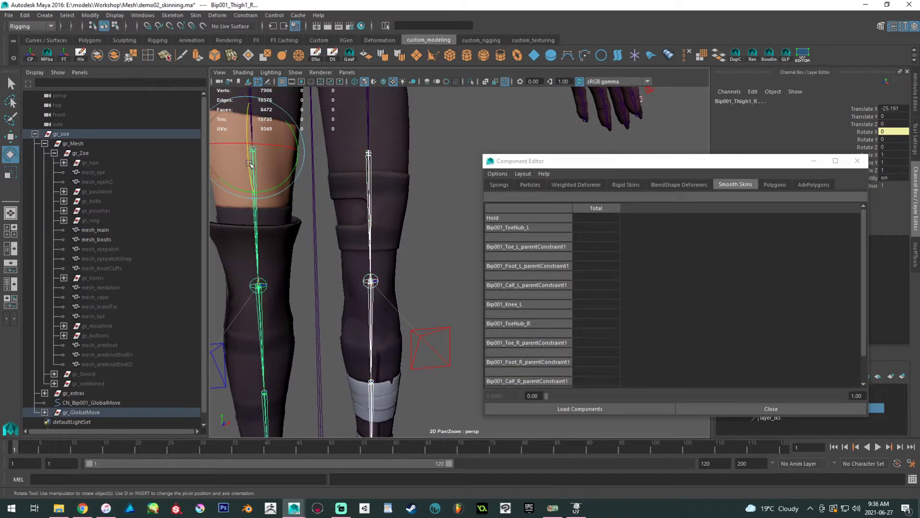
shift+click(258, 286)
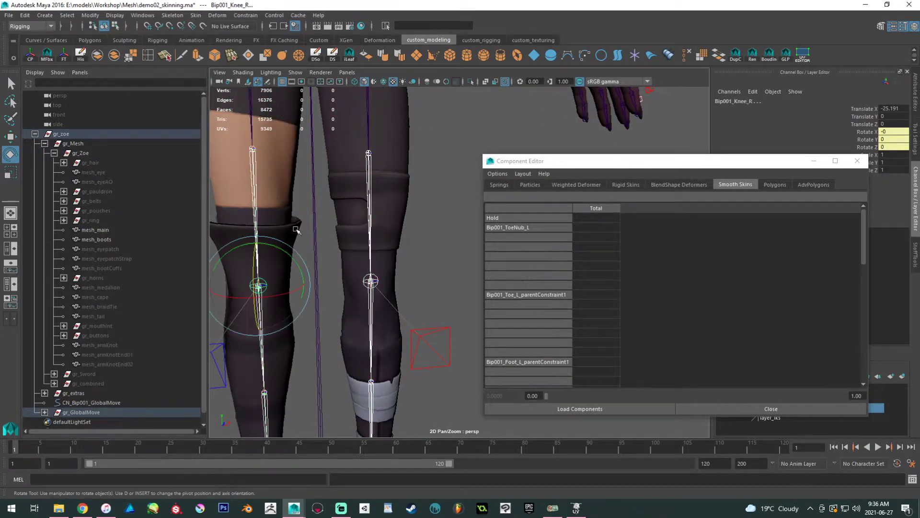
shift+click(401, 367)
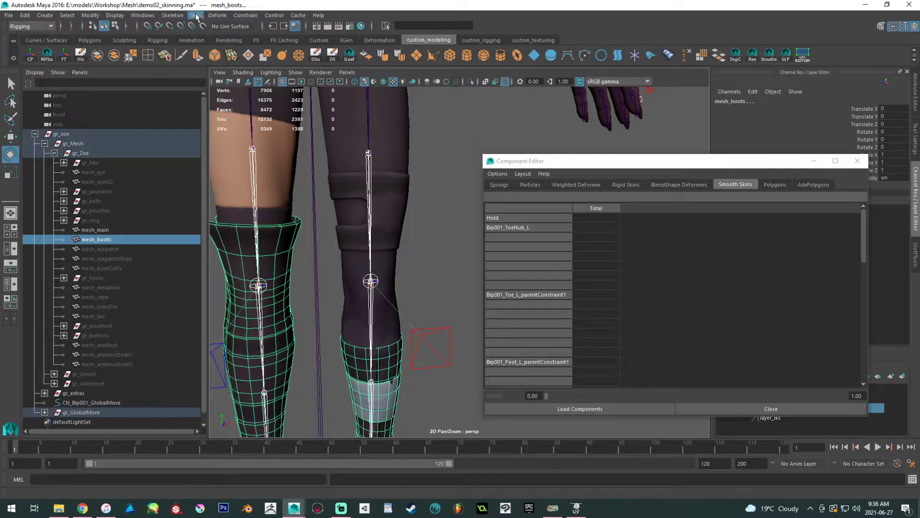
click(196, 14)
click(212, 41)
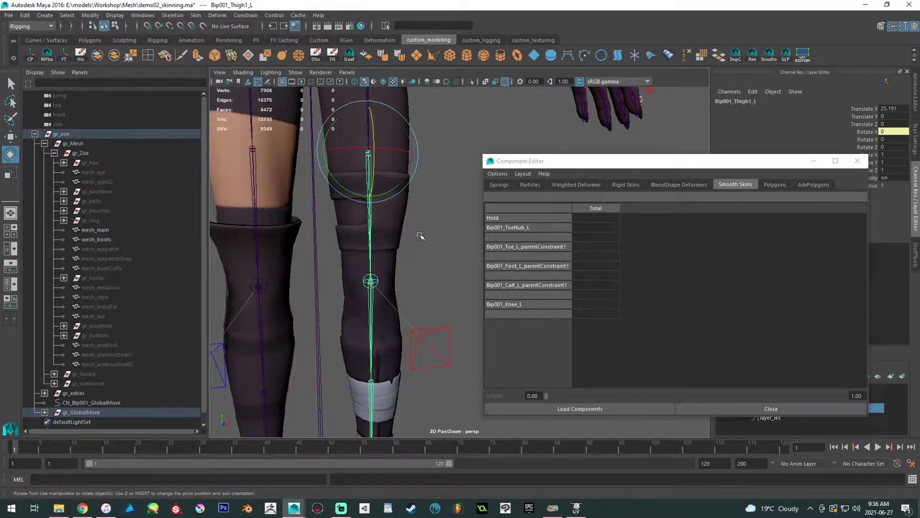
Close the Bind Skin Options window and save the scene.
mouse_move(529, 157)
mouse_down()
mouse_move(524, 177)
mouse_move(528, 154)
mouse_up()
drag(607, 154, 661, 273)
click(663, 223)
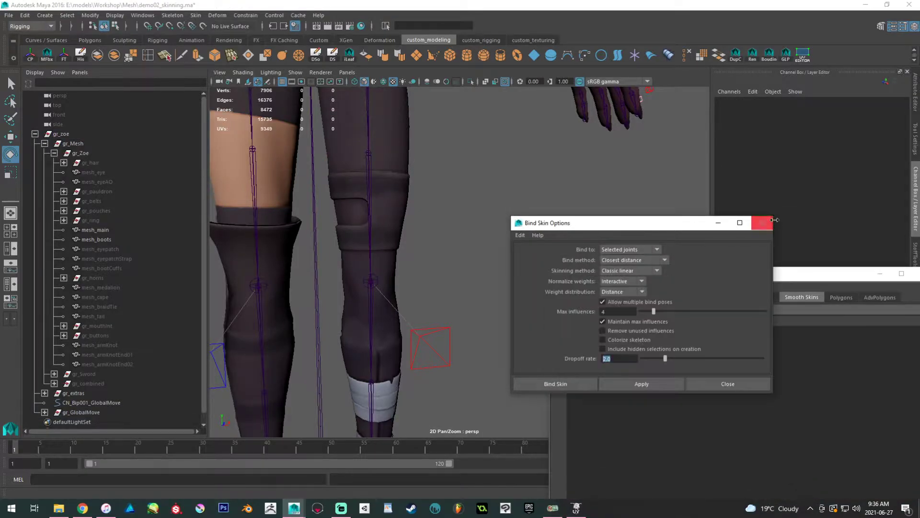
click(762, 223)
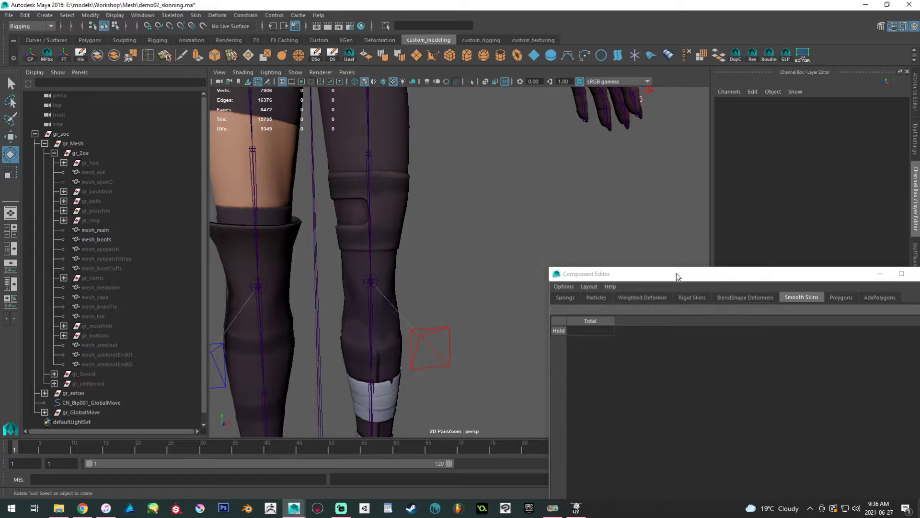
drag(675, 276, 595, 140)
click(434, 174)
key(ctrl+s)
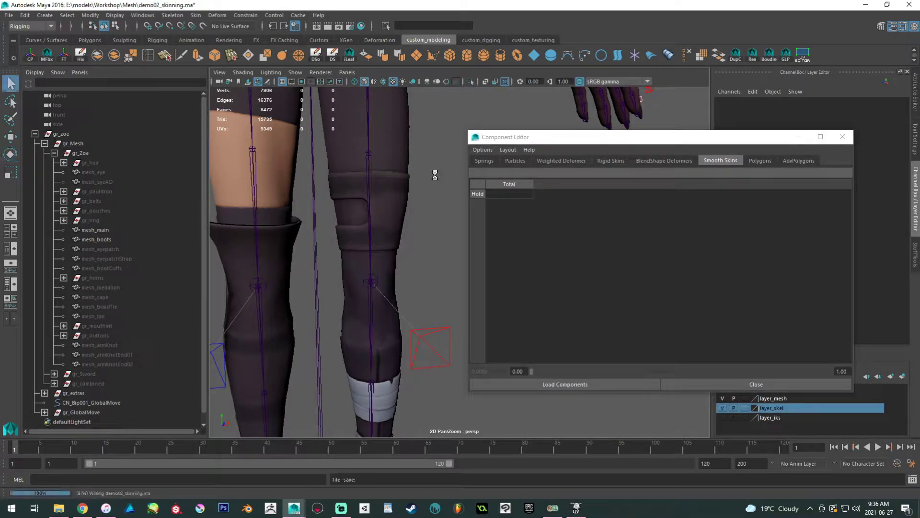
Select the left foot control and the left leg pole vector control, and key their translation at frame 1.
alt+right_drag(394, 289, 337, 261)
alt+drag(337, 261, 359, 340)
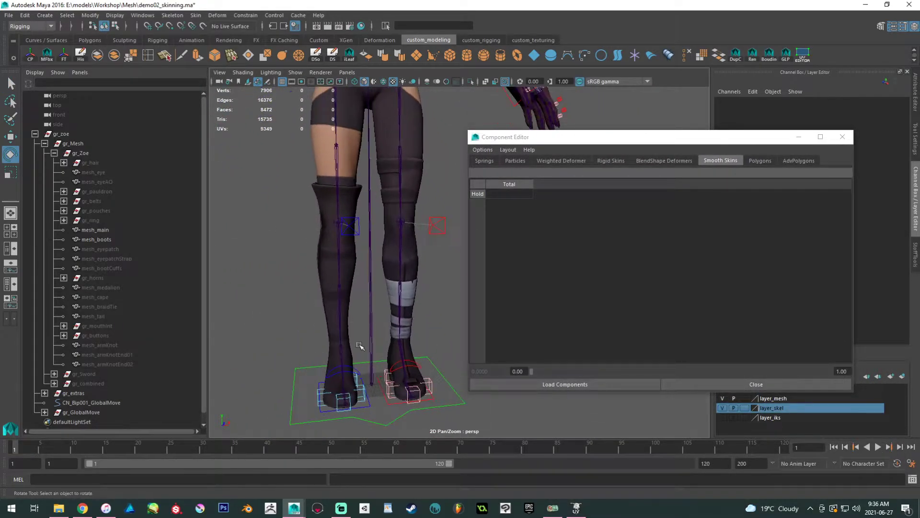
click(386, 396)
click(440, 221)
alt+drag(440, 221, 378, 257)
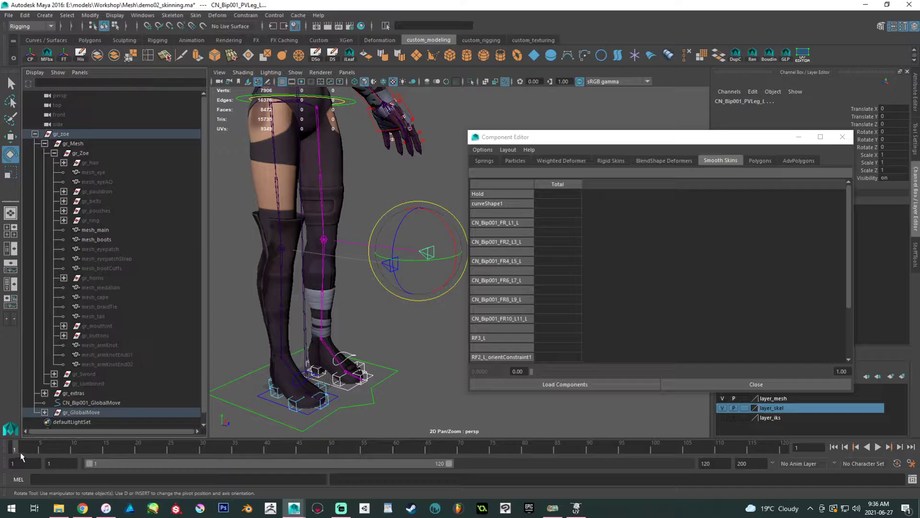
key(shift+w)
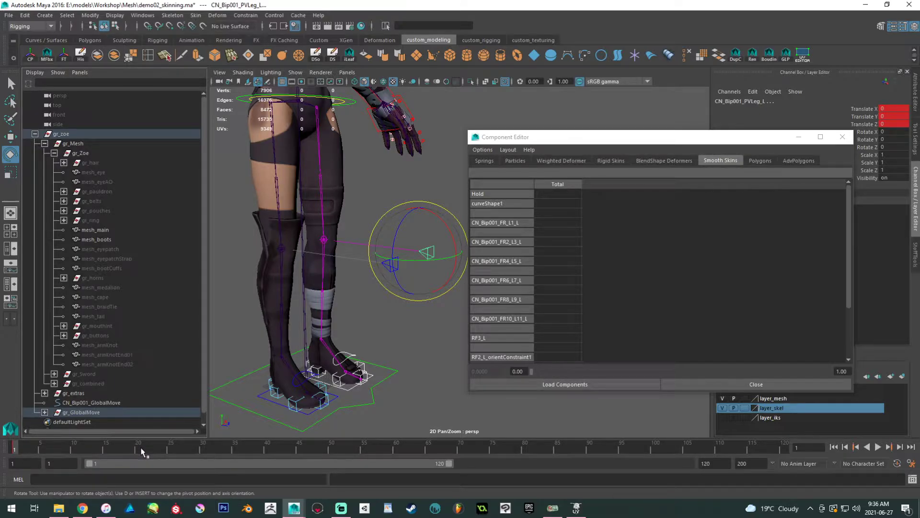
At frame 20, move both left leg controls about 40.6 in Y and 35.4 in Z and key their translation.
click(138, 448)
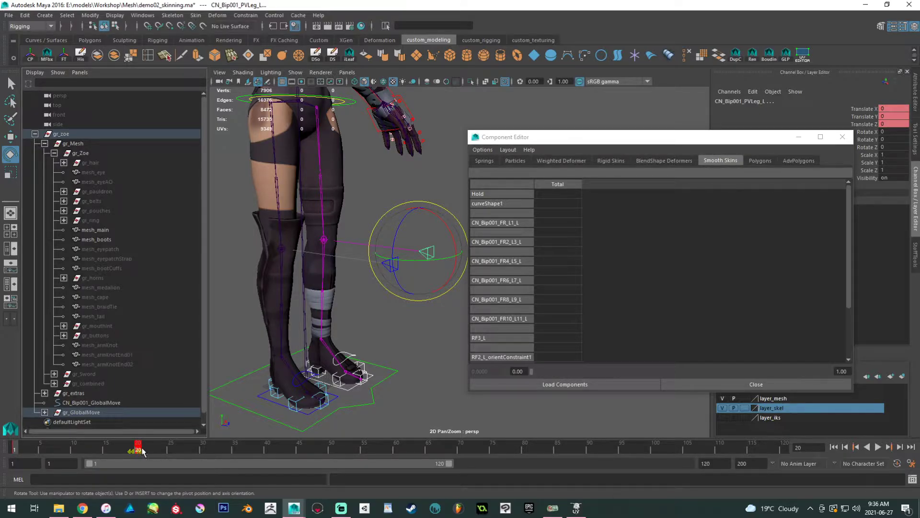
key(w)
drag(444, 224, 551, 97)
key(shift+w)
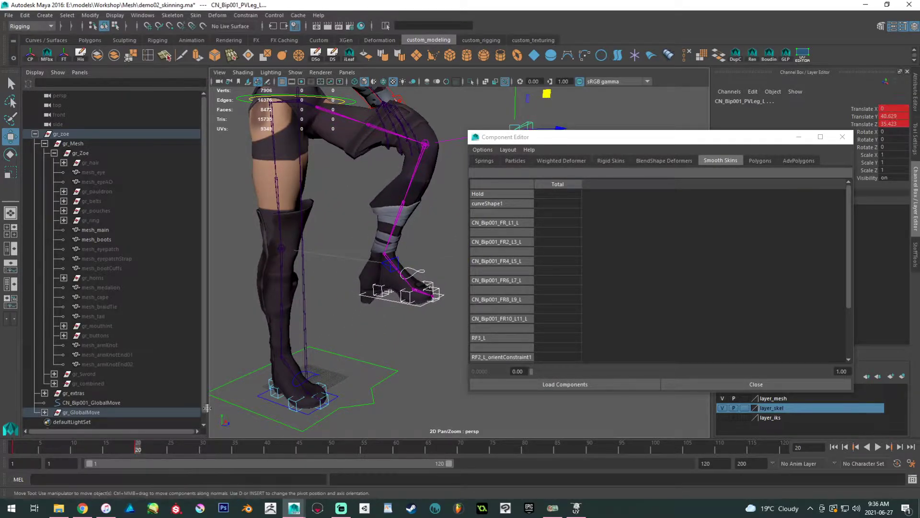
Scrub the timeline to frame 36 and examine how the raised left leg deforms.
drag(122, 451, 241, 413)
click(373, 344)
mouse_move(372, 344)
alt+mouse_down()
mouse_move(372, 353)
mouse_move(400, 350)
mouse_move(372, 354)
alt+mouse_up()
alt+drag(354, 313, 254, 249)
Shrink the Component Editor window and reposition it clear of the character.
click(562, 137)
drag(562, 136, 646, 236)
alt+middle_drag(418, 256, 395, 267)
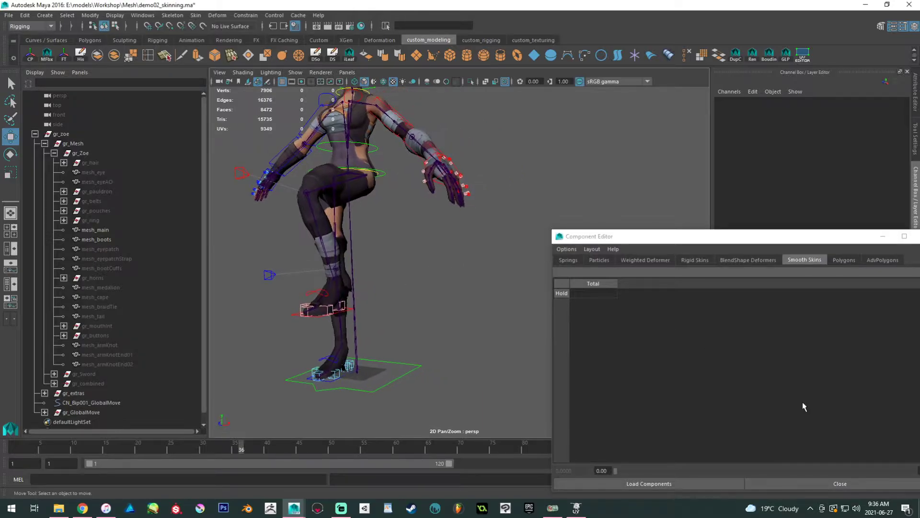
drag(678, 248, 622, 193)
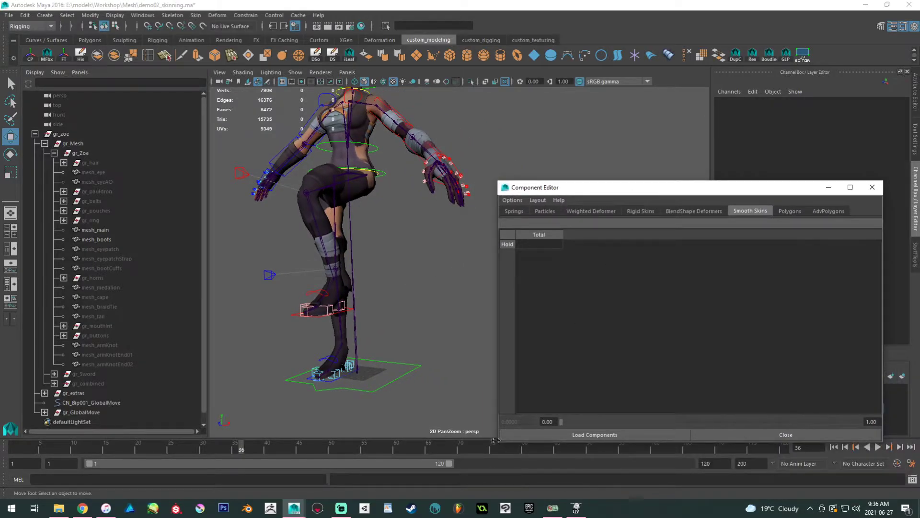
drag(495, 445, 535, 398)
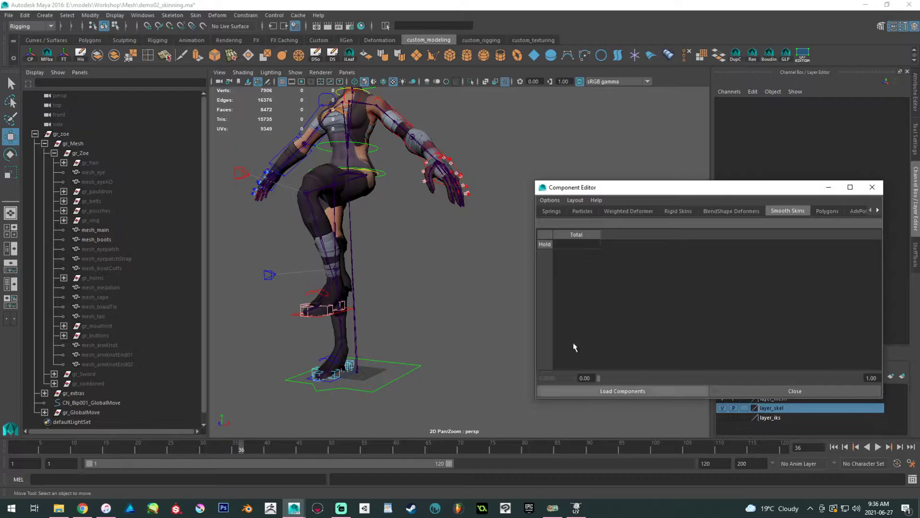
drag(616, 182, 650, 232)
Select mesh_main at the raised left thigh and switch it to vertex component mode.
scroll(432, 232, up, 6)
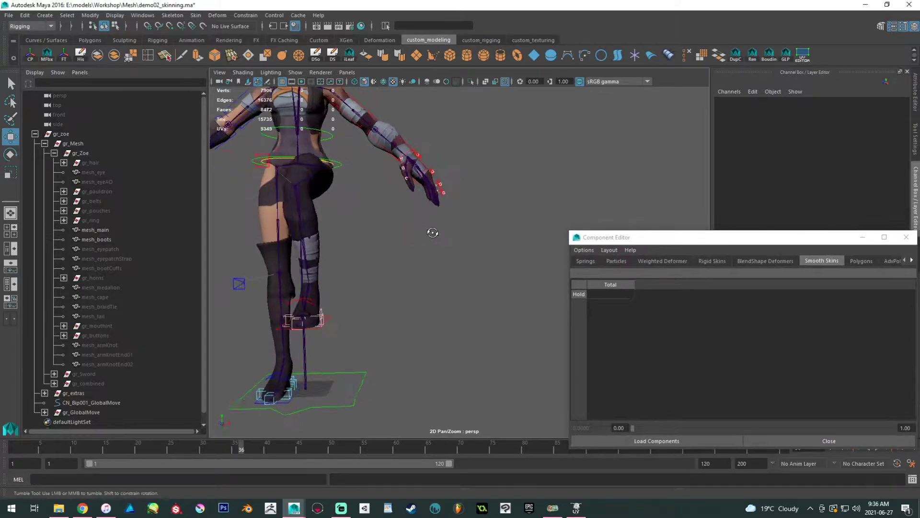
scroll(444, 200, up, 5)
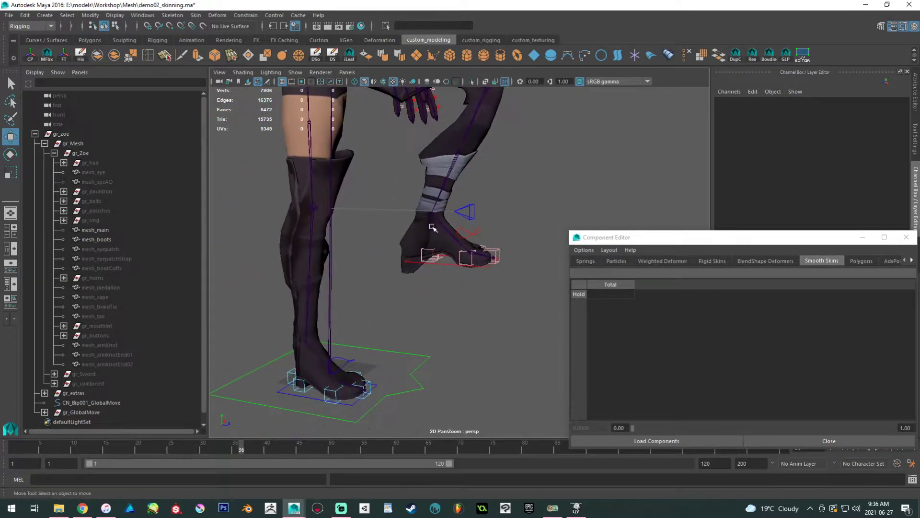
click(407, 234)
alt+middle_drag(408, 209, 394, 364)
click(364, 294)
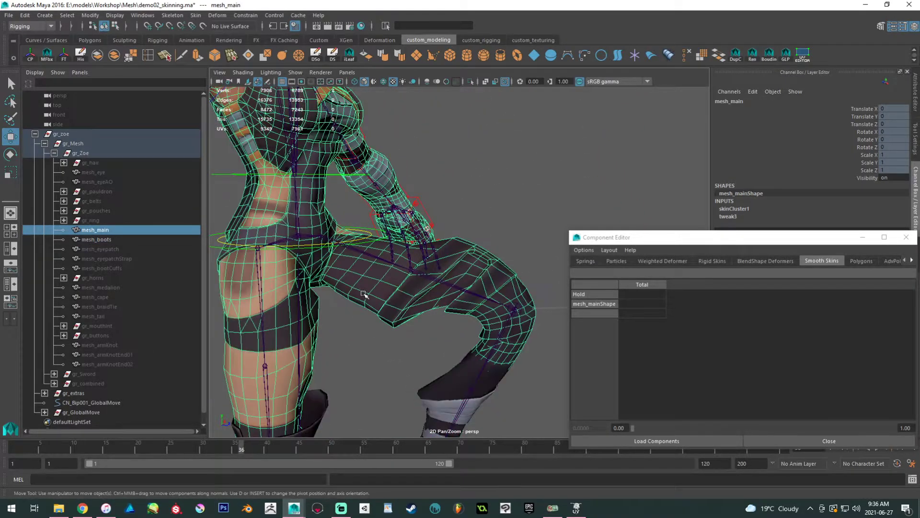
right_drag(364, 294, 317, 232)
Turn on component selection and select the mesh_main vertices of the left leg from thigh to shin to list their weights.
scroll(337, 269, up, 3)
alt+middle_drag(336, 269, 324, 283)
scroll(340, 288, up, 1)
alt+right_drag(403, 277, 347, 255)
alt+drag(460, 278, 388, 363)
alt+middle_drag(388, 363, 499, 286)
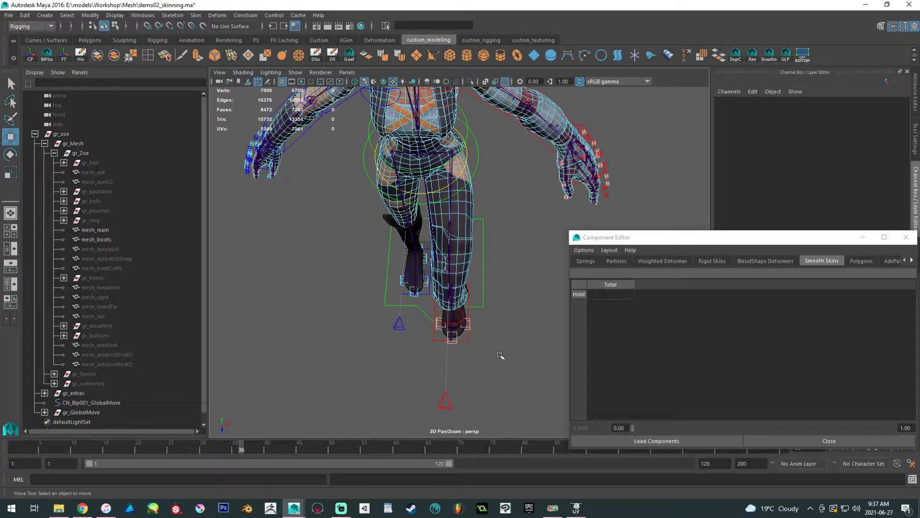
drag(452, 268, 425, 190)
key(ctrl+z)
key(F8)
drag(518, 387, 421, 197)
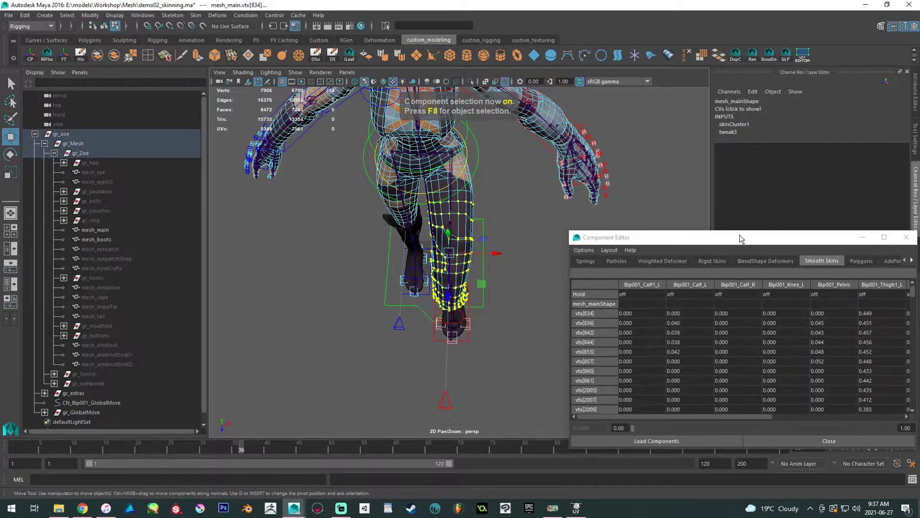
Hide layer_skel and reposition the Component Editor clear of the character's legs.
drag(740, 234, 402, 392)
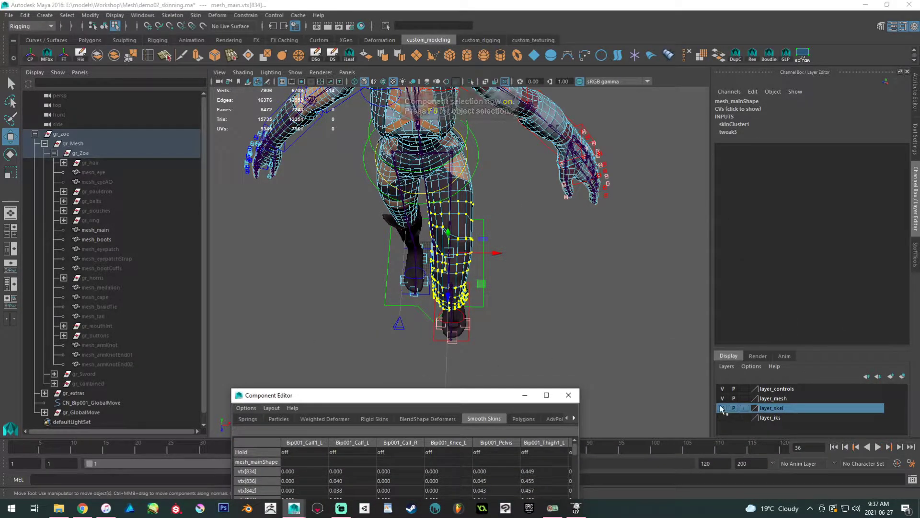
click(722, 408)
click(379, 389)
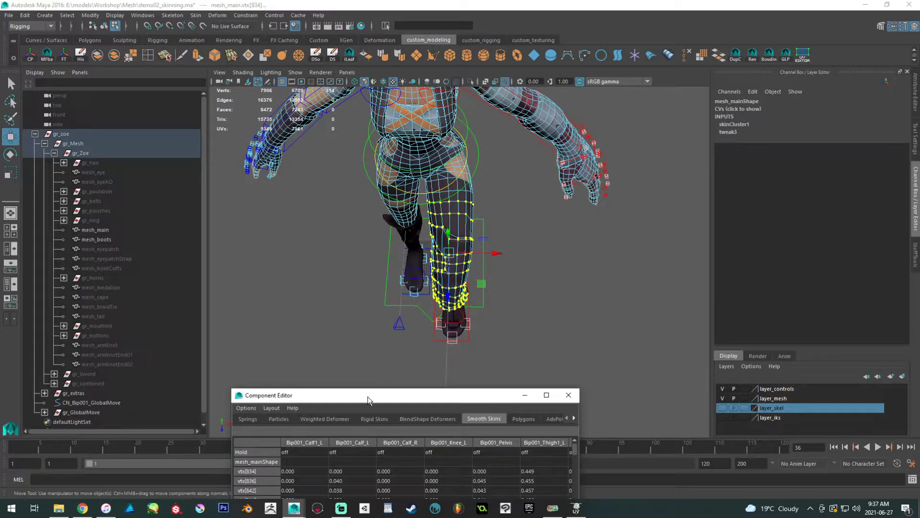
drag(368, 398, 539, 371)
Add the remaining mesh_main vertices of the raised left leg to the vertex selection.
alt+drag(494, 269, 451, 316)
alt+right_drag(451, 316, 551, 281)
alt+middle_drag(538, 238, 546, 302)
alt+right_drag(547, 302, 583, 306)
ctrl+shift+drag(597, 334, 440, 243)
ctrl+shift+drag(602, 282, 326, 286)
alt+drag(494, 207, 575, 221)
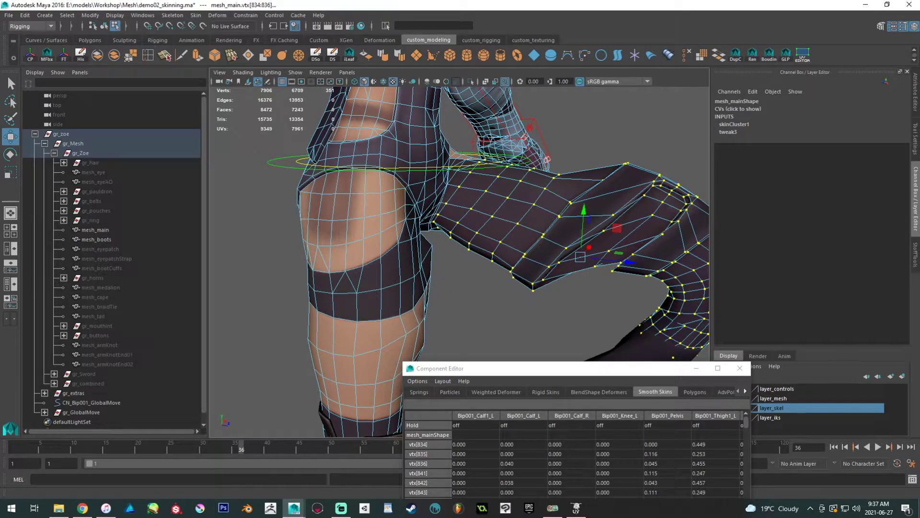
Enlarge the Component Editor and set the Bip001_Calf_R weight to 0 for all selected vertices.
drag(517, 369, 592, 158)
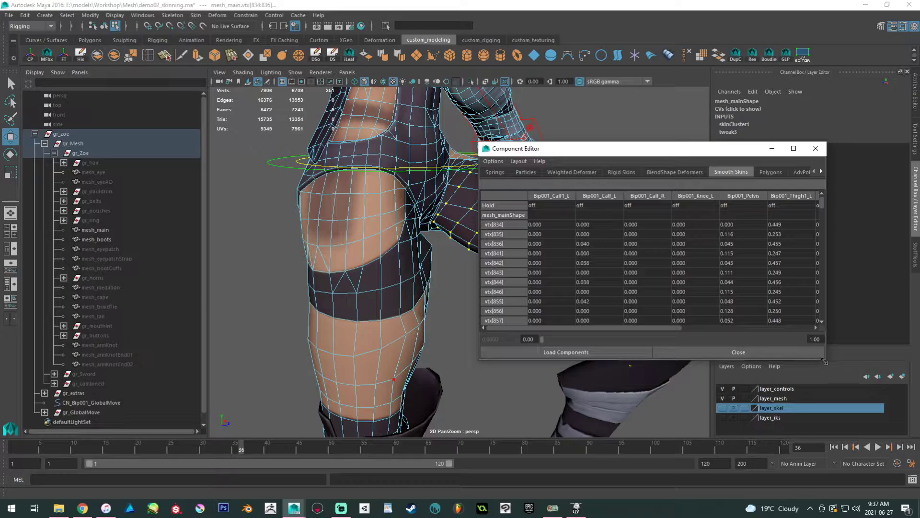
drag(824, 362, 906, 417)
click(646, 225)
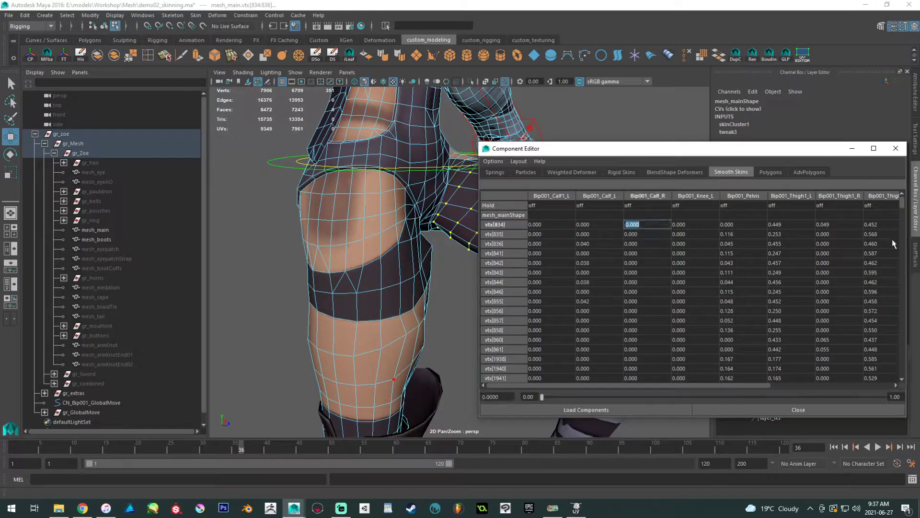
drag(903, 205, 905, 420)
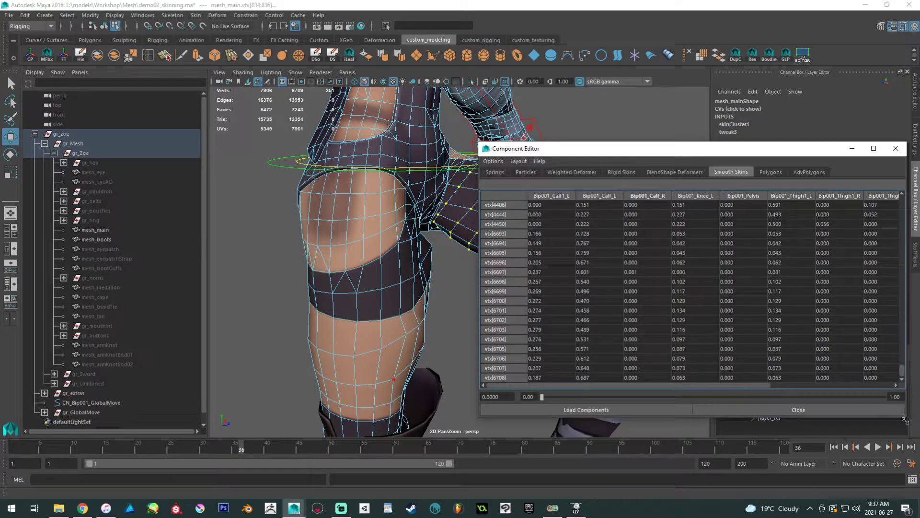
shift+click(658, 378)
text(0)
key(Return)
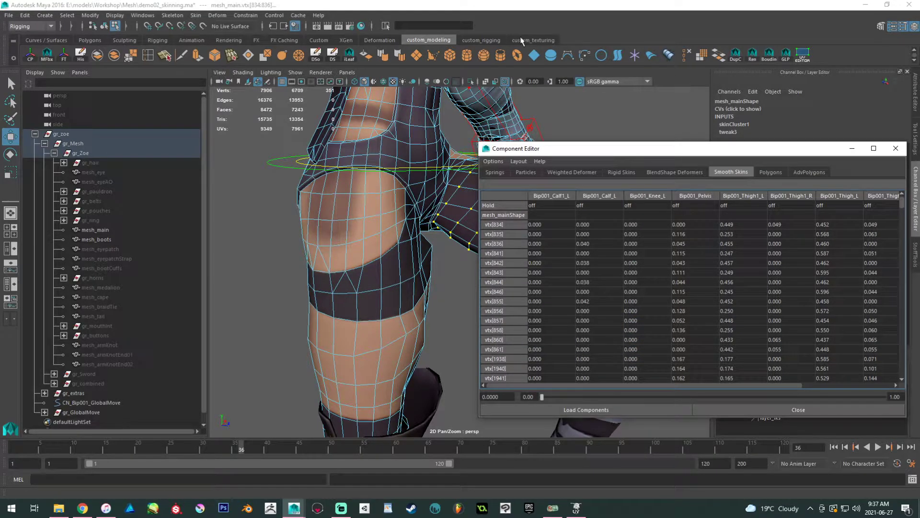
Activate the Paint Skin Weights tool on mesh_main to display the Bip001_Pelvis influence.
click(498, 41)
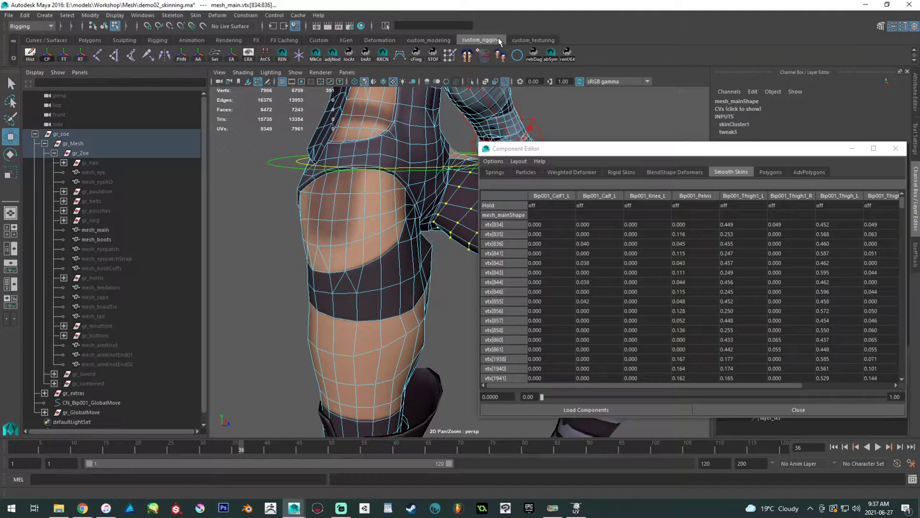
click(448, 55)
drag(662, 148, 370, 318)
click(197, 15)
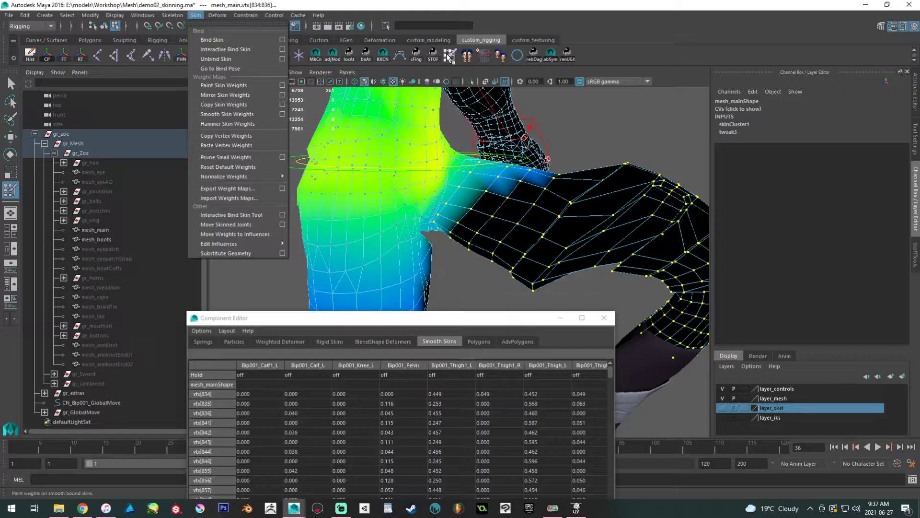
click(223, 86)
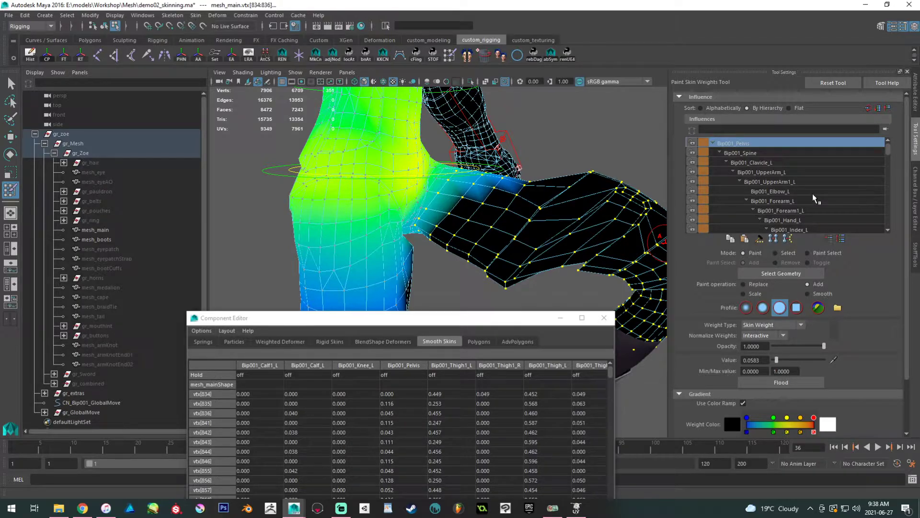
Examine how the pelvis influence spreads into the left thigh, and return to the Move tool.
drag(442, 324, 730, 245)
alt+drag(460, 161, 494, 205)
drag(514, 239, 492, 334)
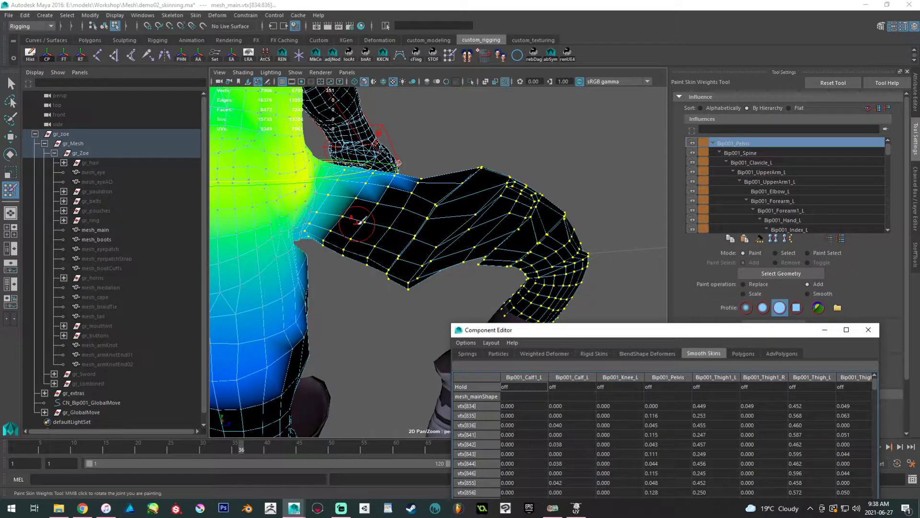
drag(621, 333, 650, 224)
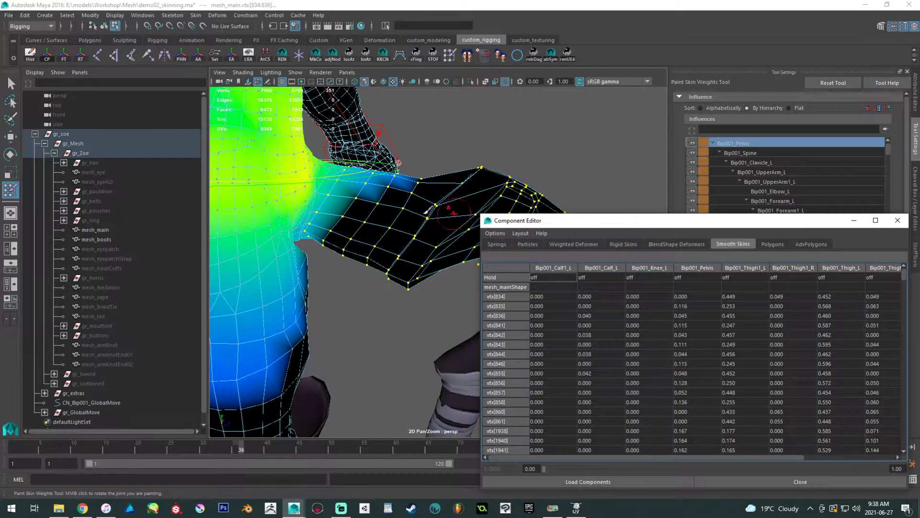
click(107, 510)
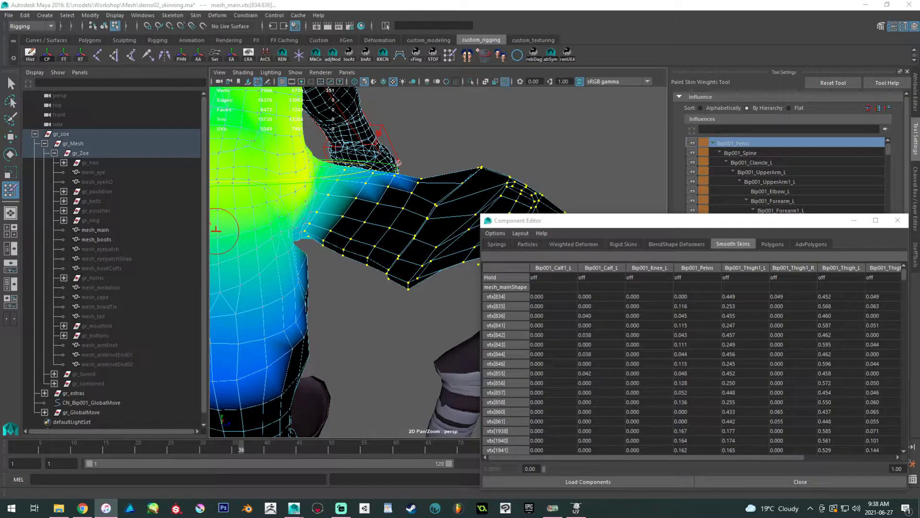
drag(596, 223, 606, 187)
alt+middle_drag(361, 180, 339, 171)
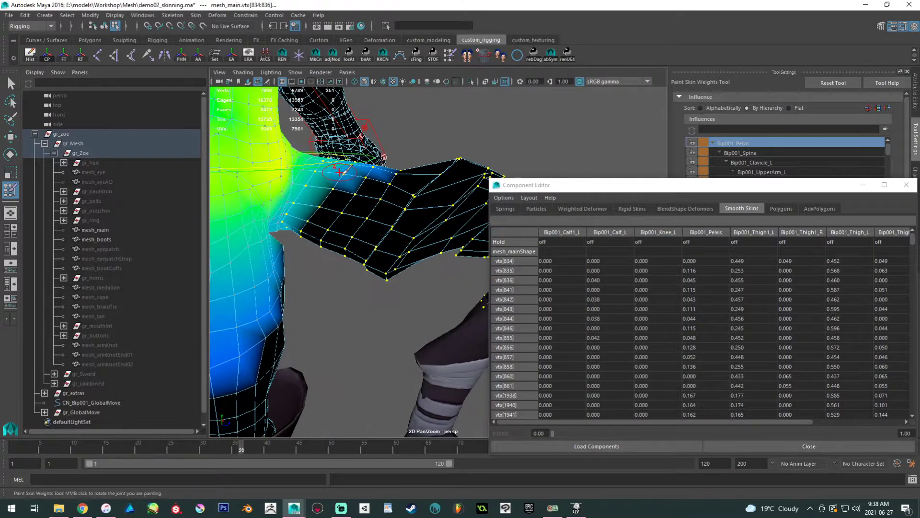
alt+middle_drag(324, 204, 309, 212)
key(w)
key(alt+5)
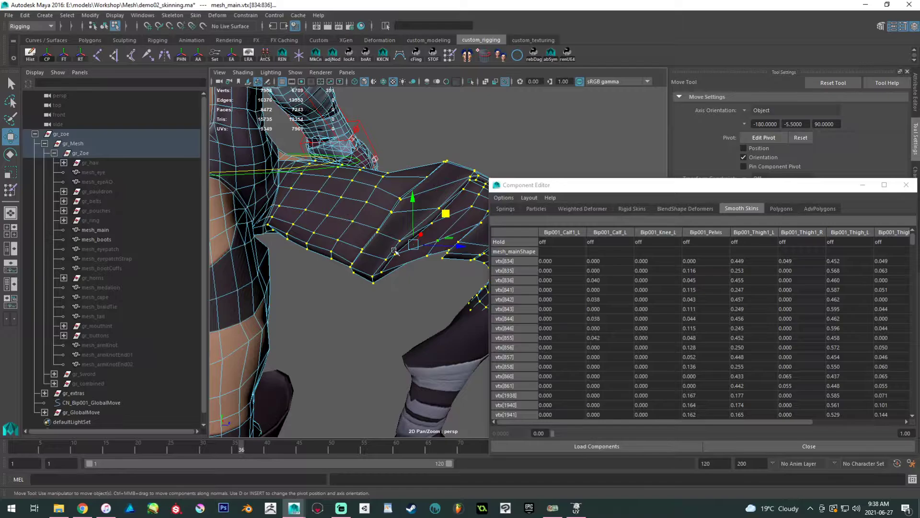
Set the Bip001_Thigh1_R weight to 0 for all selected left-leg vertices.
click(798, 261)
drag(913, 244, 913, 407)
shift+click(801, 414)
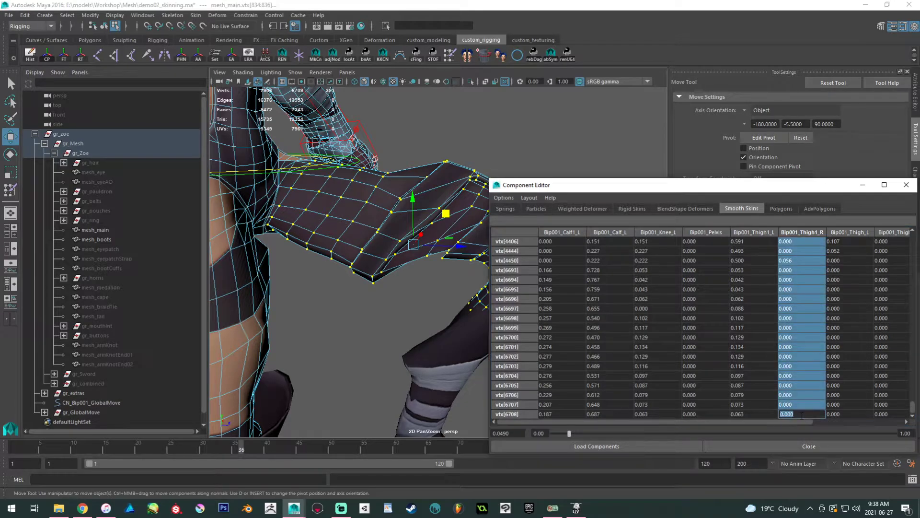
text(0)
key(Return)
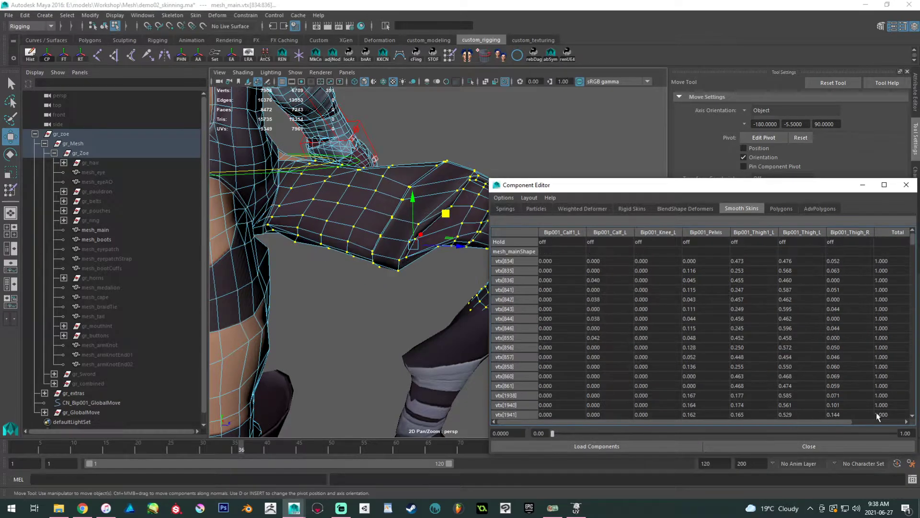
Set the Bip001_Thigh_R weight to 0 for all selected left-leg vertices.
click(841, 263)
drag(913, 243, 866, 426)
shift+click(857, 414)
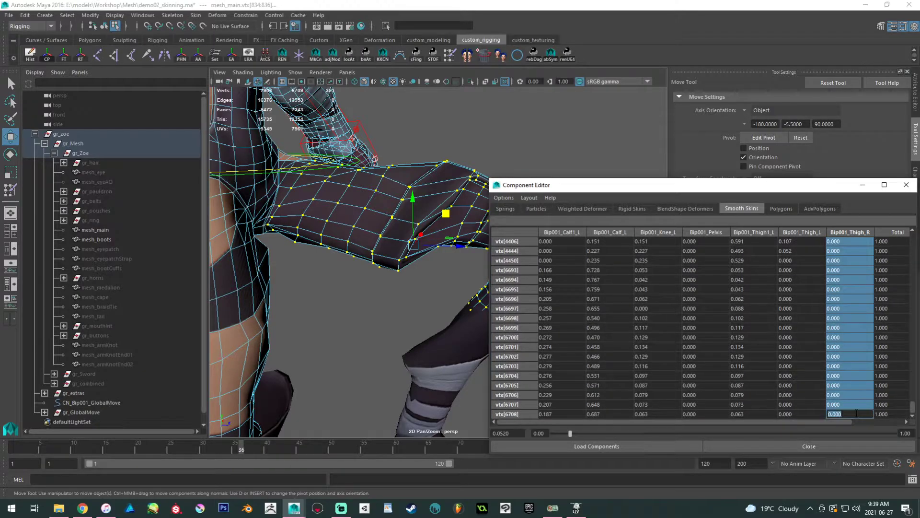
text(0)
key(Return)
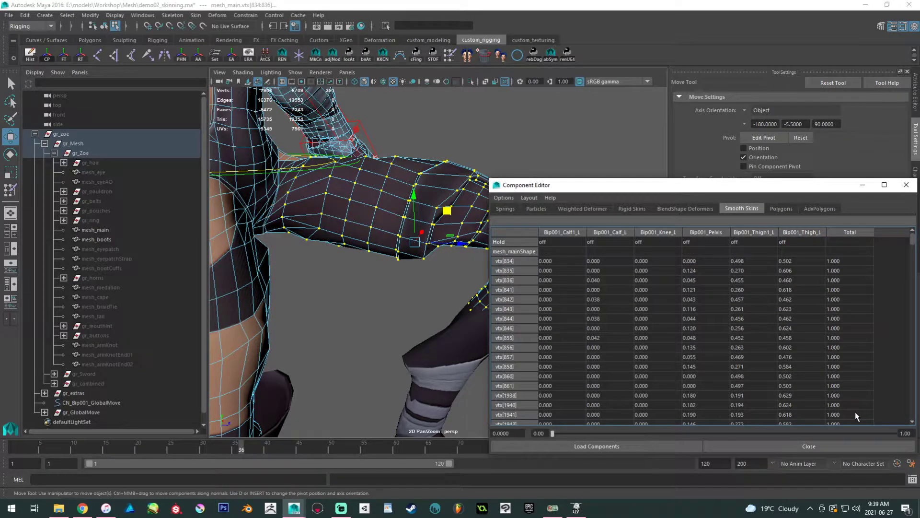
Remove the pelvis influence from the selected left-leg vertices by setting their Bip001_Pelvis weight to 0.
alt+drag(395, 198, 331, 204)
click(701, 265)
scroll(747, 364, down, 15)
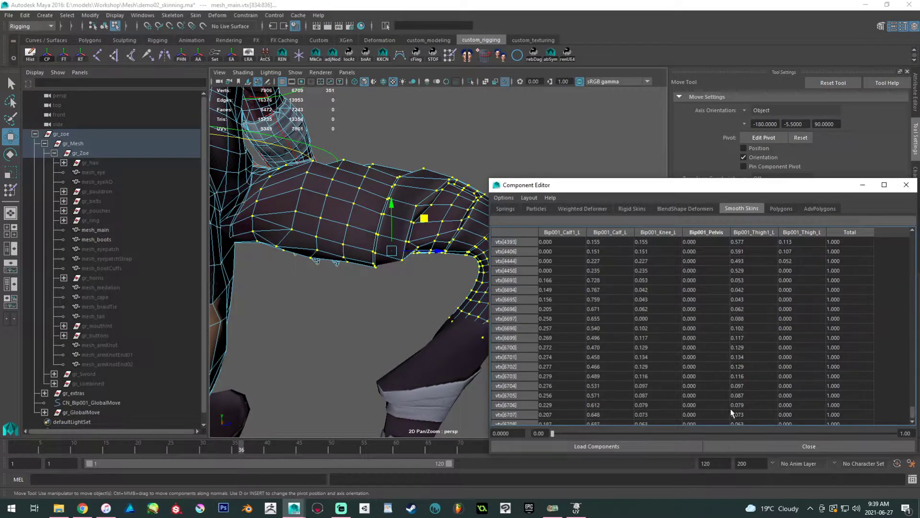
shift+click(702, 424)
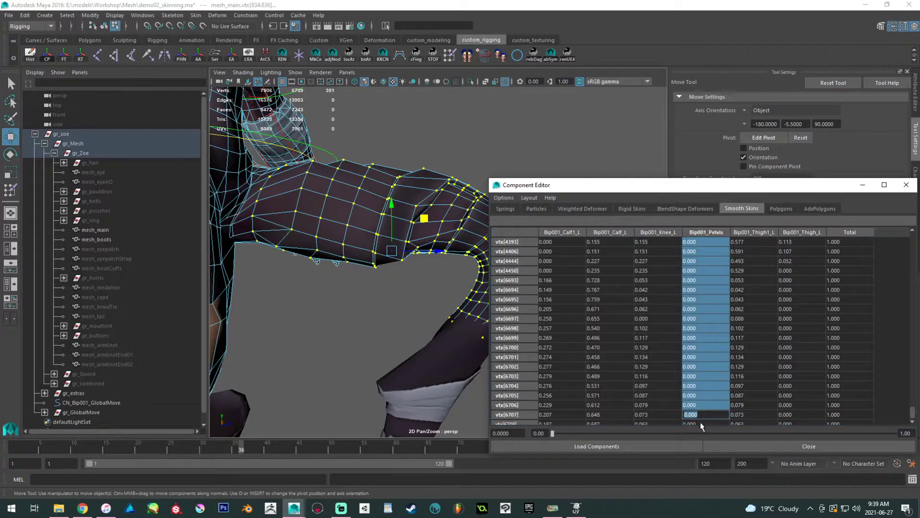
text(0)
key(Return)
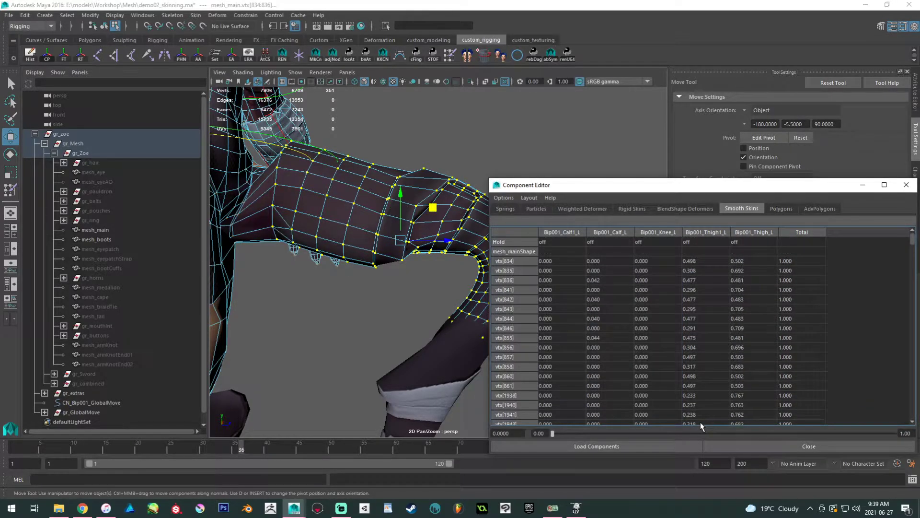
Deselect the shin vertices and the vertex loops around the knee, keeping only the left thigh selected.
alt+drag(242, 206, 345, 219)
ctrl+drag(461, 331, 328, 234)
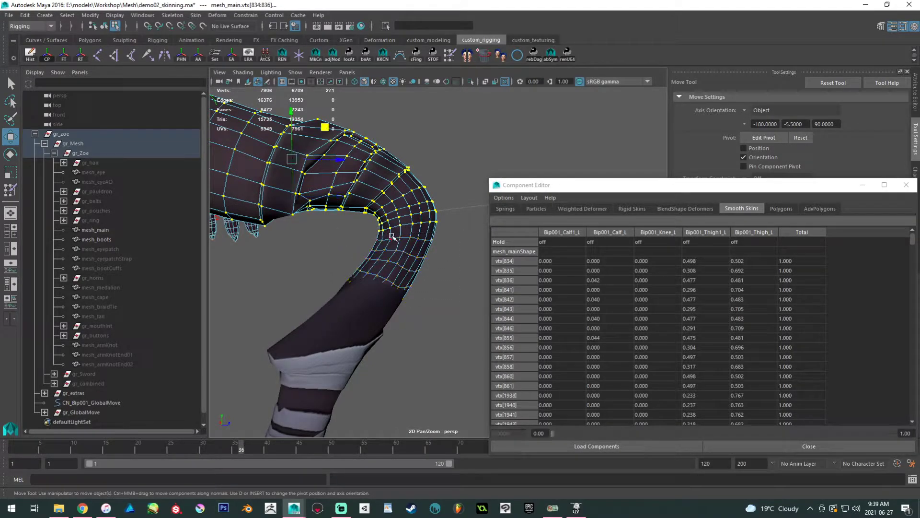
ctrl+double_click(422, 223)
ctrl+double_click(414, 218)
Set the Bip001_Calf1_L and Bip001_Calf_L weights to 0 for the selected thigh vertices.
click(598, 261)
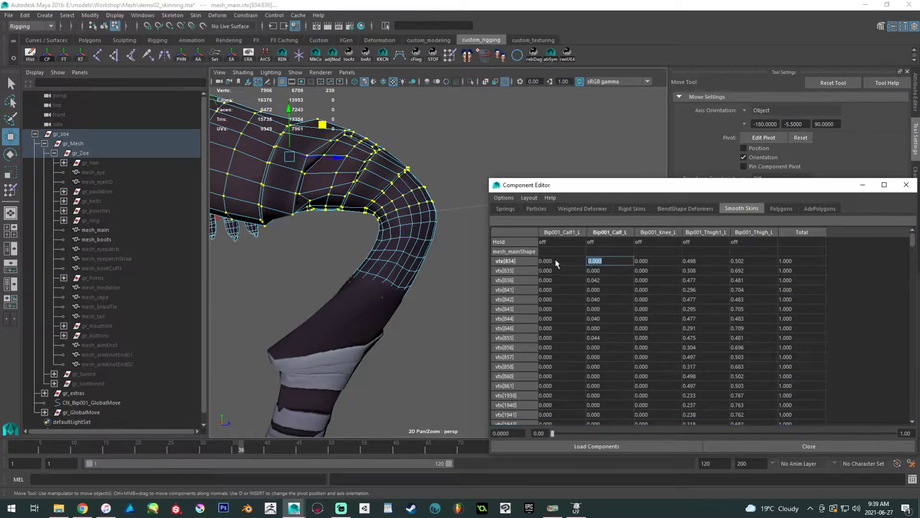
drag(912, 241, 912, 416)
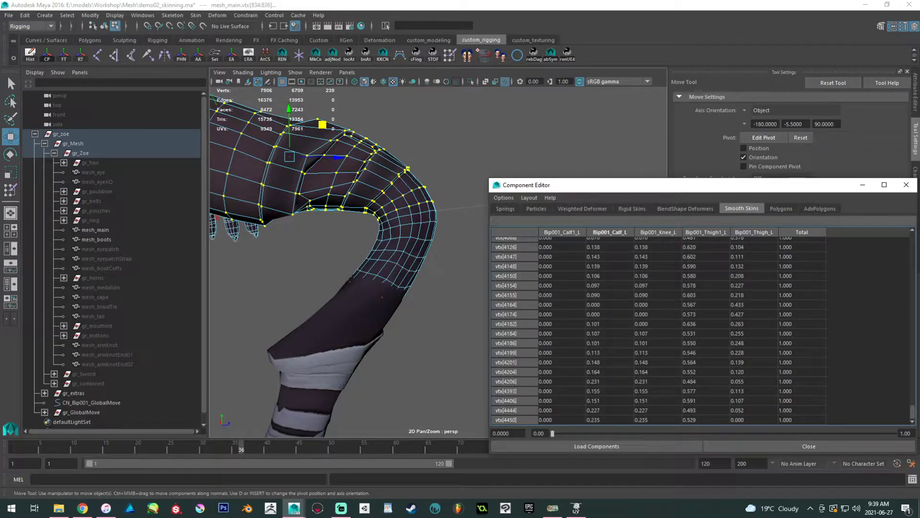
shift+click(561, 417)
text(0)
key(Return)
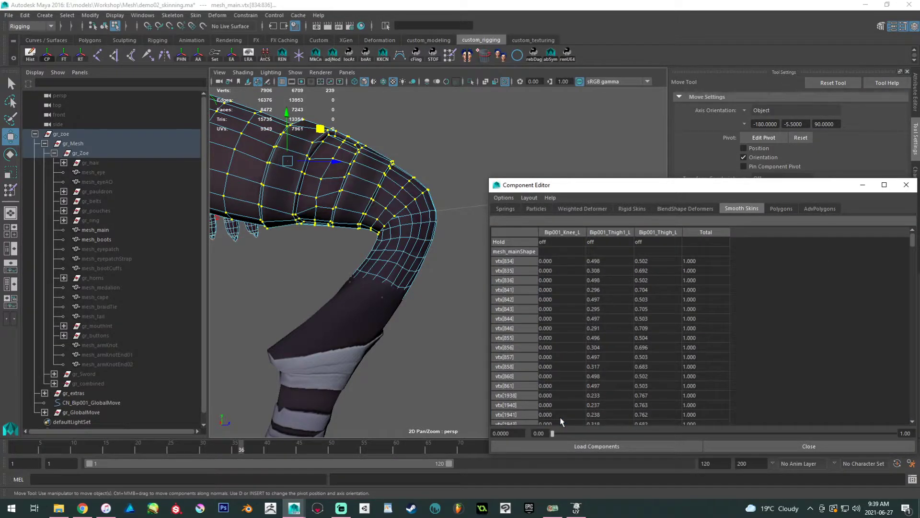
Set the Bip001_Knee_L weight to 0 for all selected thigh vertices.
click(551, 264)
drag(912, 242, 912, 412)
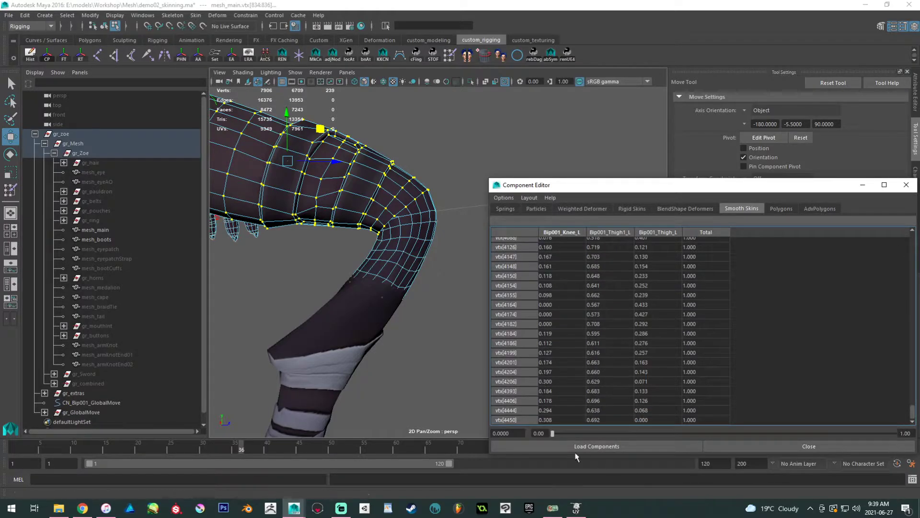
shift+click(561, 420)
double_click(559, 419)
text(0)
key(Return)
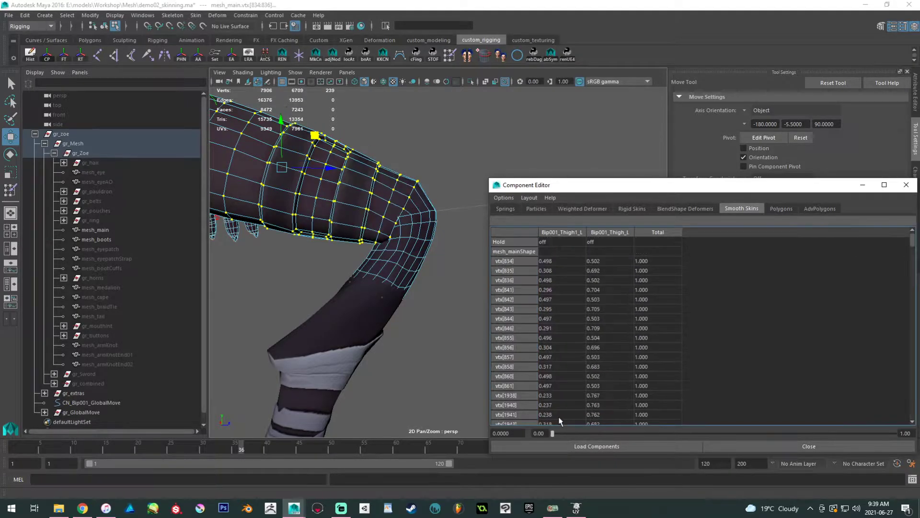
Move the Component Editor below the leg, show layer_skel, and examine the joints at the bent left knee.
alt+middle_drag(346, 258, 303, 309)
alt+right_drag(303, 309, 398, 287)
drag(767, 186, 469, 424)
click(915, 198)
click(722, 408)
scroll(431, 290, up, 3)
scroll(428, 314, up, 2)
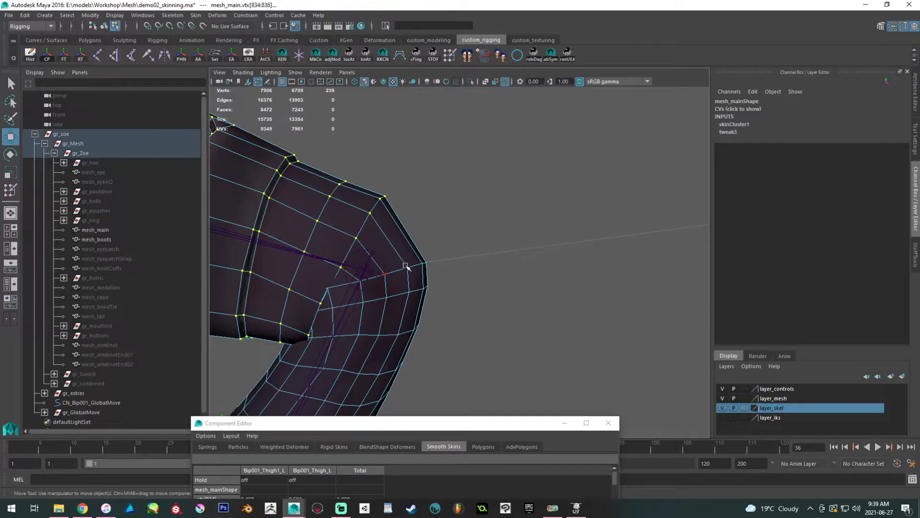
scroll(403, 264, down, 2)
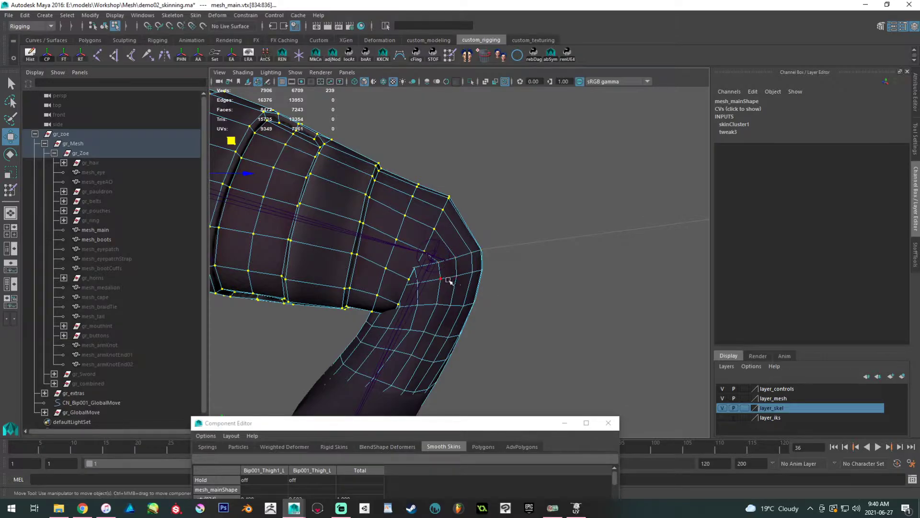
Select the vertex loop just below the left knee, grow the selection three times, and bring up its weight table.
alt+middle_drag(440, 387, 473, 291)
click(429, 297)
shift+double_click(416, 291)
key(shift+period)
key(shift+period)
key(shift+period)
drag(432, 428, 622, 153)
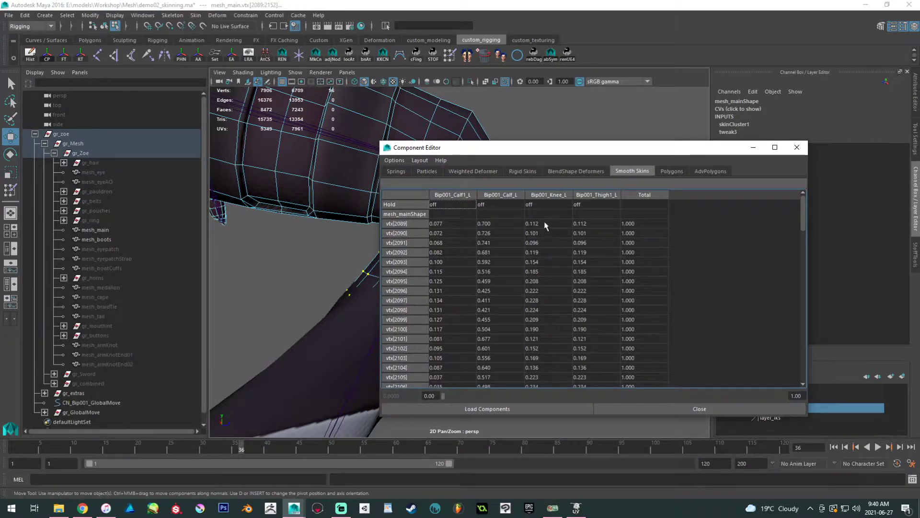
Set the Bip001_Knee_L and Bip001_Thigh1_L weights to 0 for the selected vertices below the knee.
click(596, 223)
drag(803, 205, 795, 350)
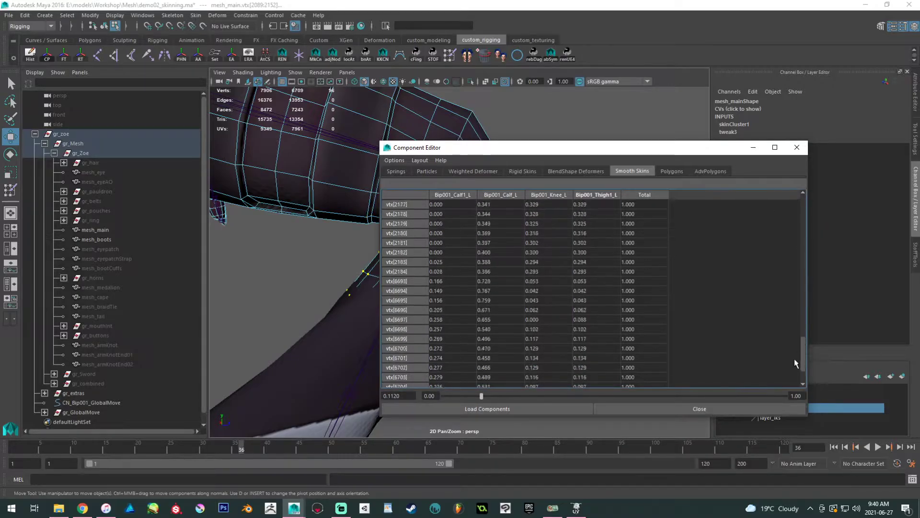
shift+click(547, 382)
text(0)
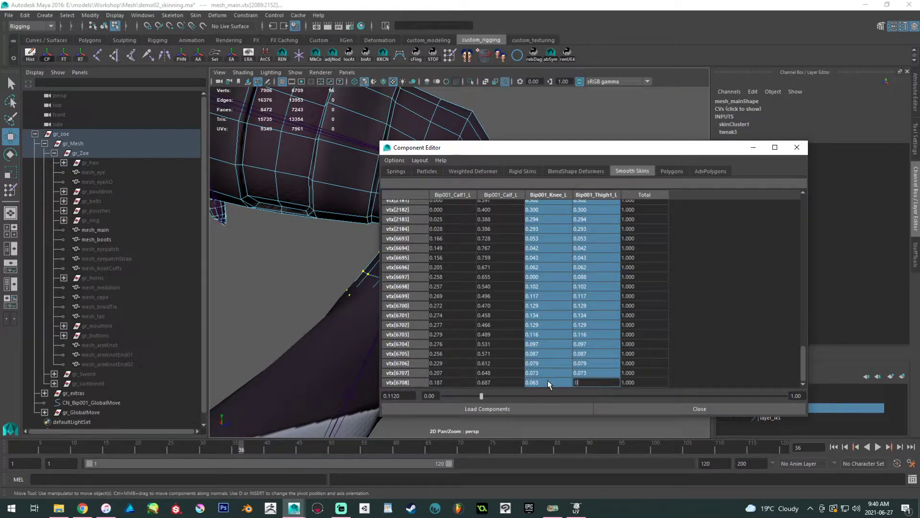
key(Return)
Select the vertex loop through the middle of the left knee and set its Bip001_Knee_L weight to 1.
drag(577, 151, 483, 381)
click(495, 165)
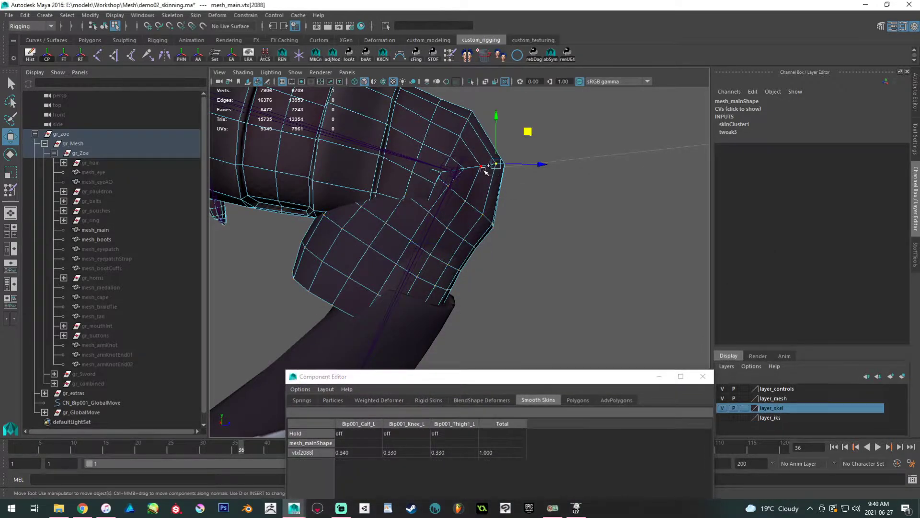
shift+double_click(481, 166)
click(456, 373)
drag(459, 377, 598, 203)
drag(591, 281, 584, 421)
text(1)
key(Return)
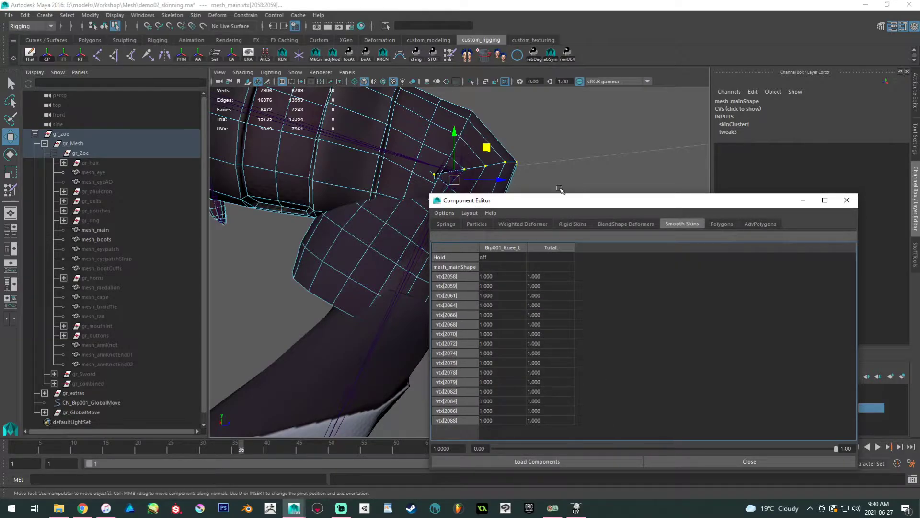
Move the Component Editor lower, return to object mode, and examine how the left leg deforms at the bent knee.
drag(556, 200, 541, 310)
alt+drag(537, 176, 455, 211)
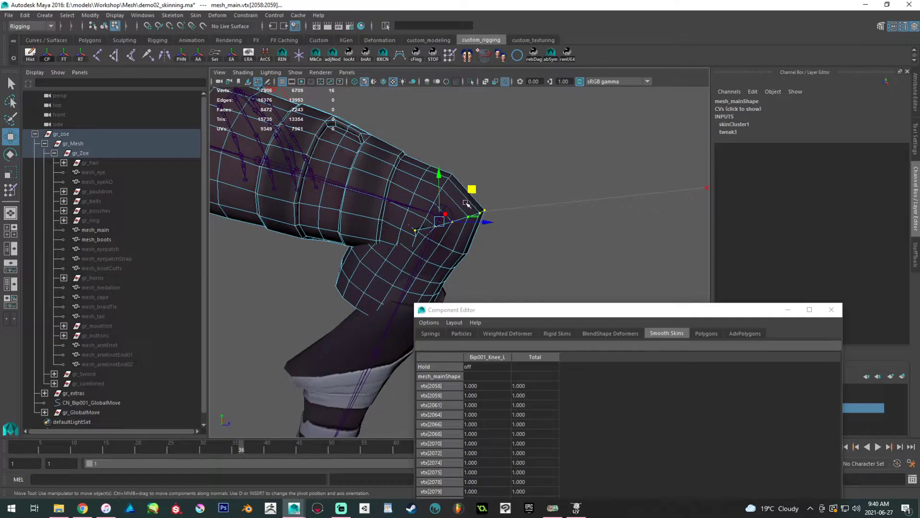
right_drag(466, 202, 514, 178)
click(533, 181)
alt+drag(533, 181, 517, 195)
alt+right_drag(518, 195, 458, 194)
alt+drag(459, 194, 430, 222)
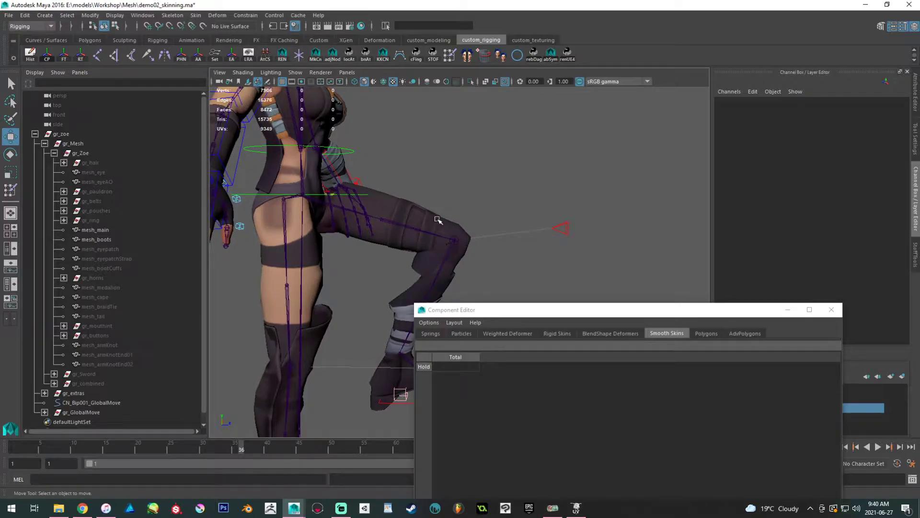
scroll(459, 264, up, 3)
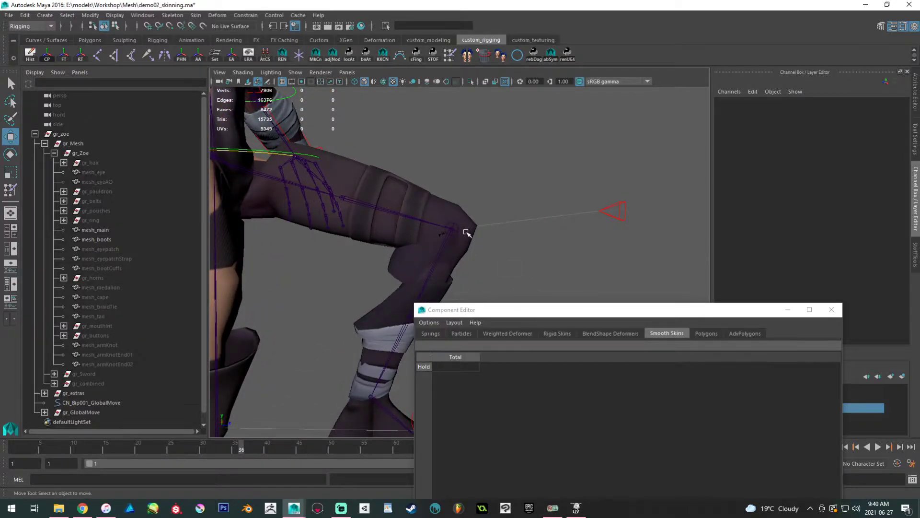
Add a vertex below the knee to the left knee loop selection and set the loop's Bip001_Calf_L weight to 1.
click(465, 232)
alt+right_drag(467, 232, 513, 226)
right_drag(466, 187, 420, 187)
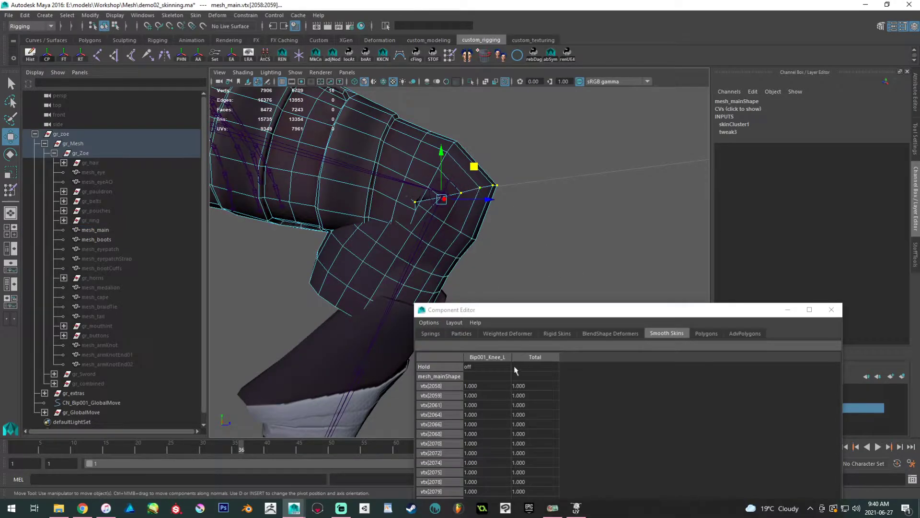
shift+click(459, 229)
drag(534, 315, 574, 188)
click(533, 259)
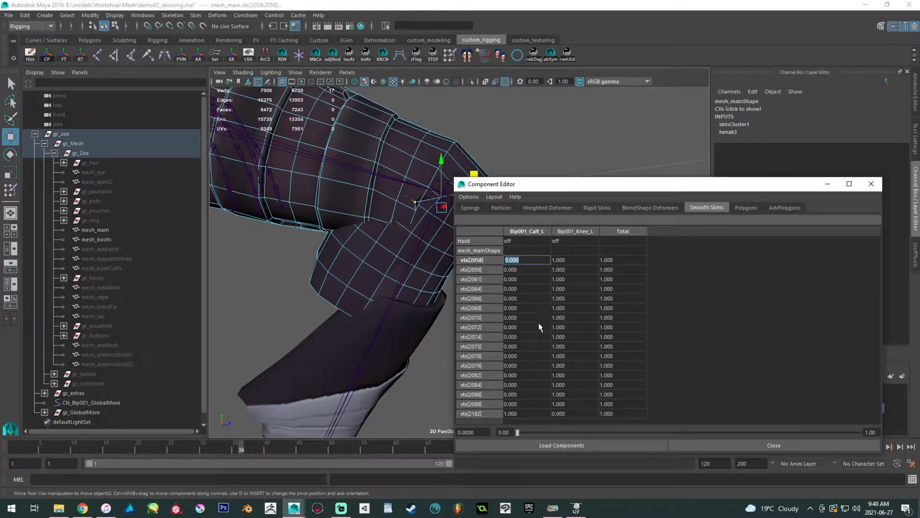
shift+click(535, 404)
text(1)
key(Return)
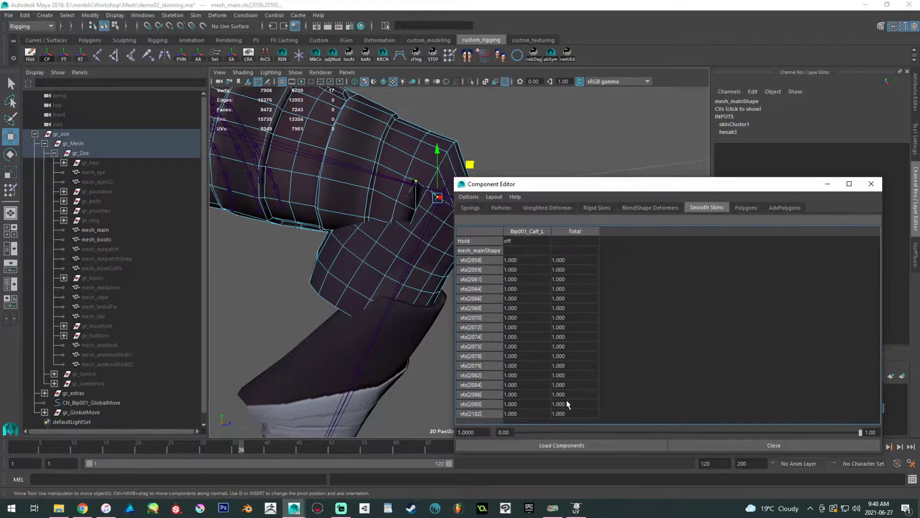
Add a thigh vertex to the knee selection and try a Bip001_Thigh1_L weight of 0.5 on the knee loop.
shift+click(448, 151)
click(575, 260)
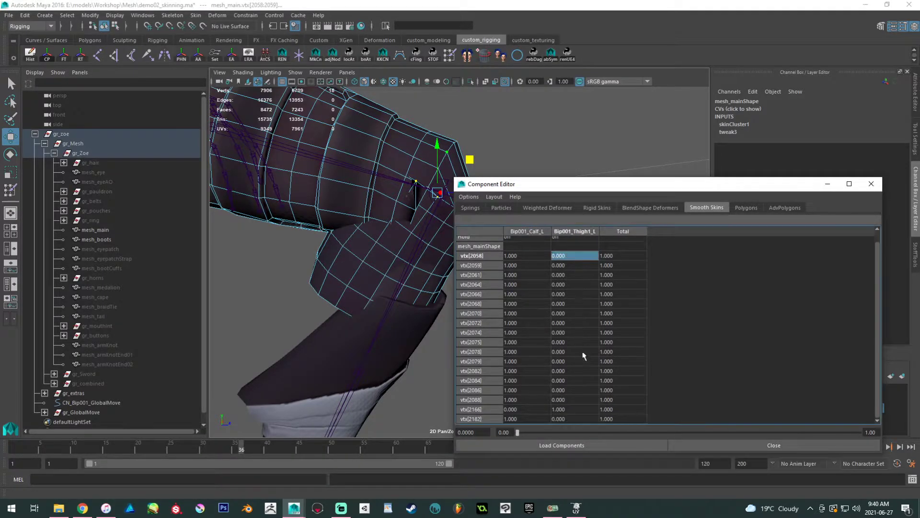
double_click(572, 400)
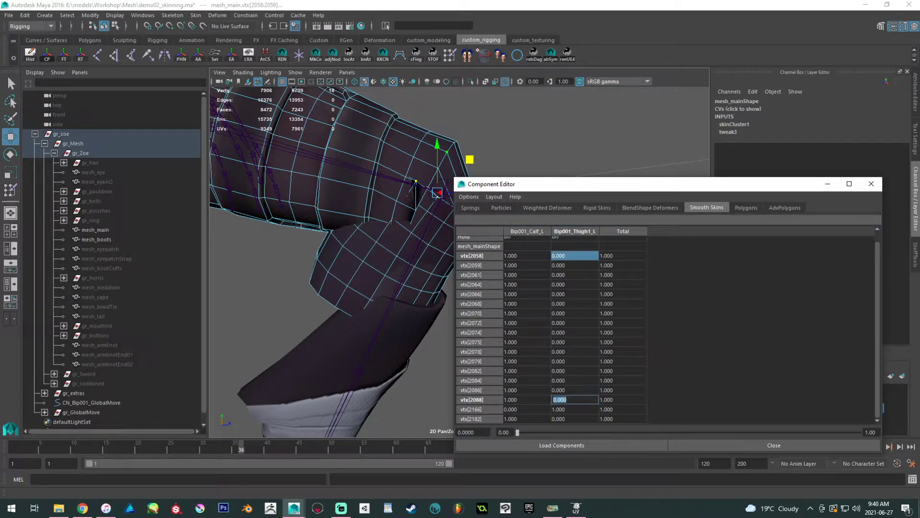
drag(582, 254, 577, 401)
double_click(576, 418)
text(0.5)
key(Return)
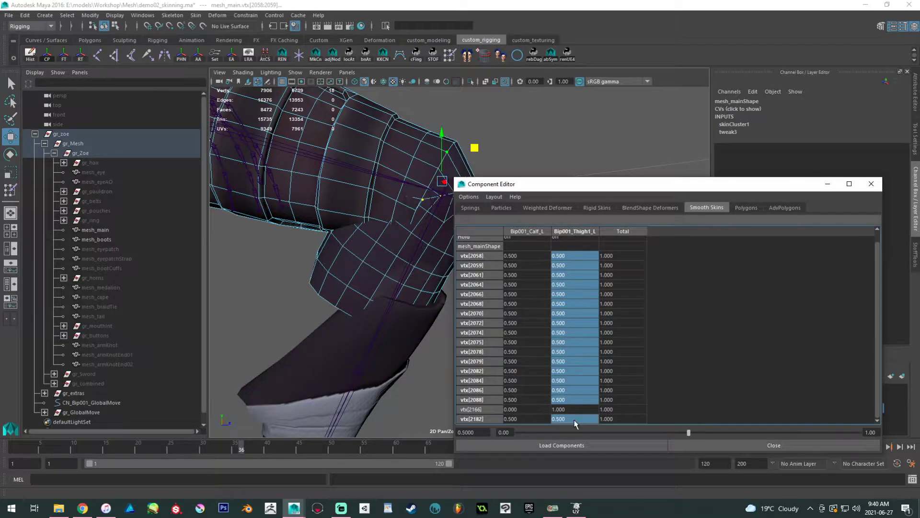
drag(496, 180, 579, 186)
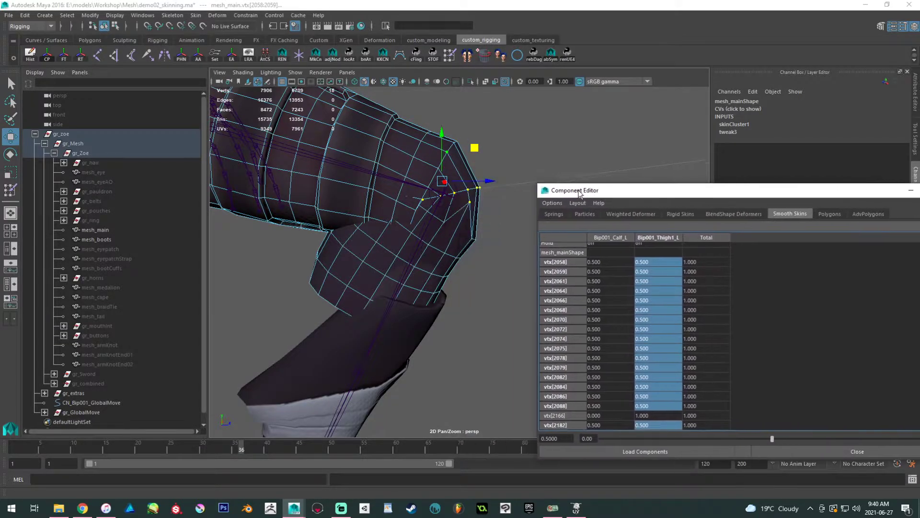
alt+drag(467, 203, 451, 170)
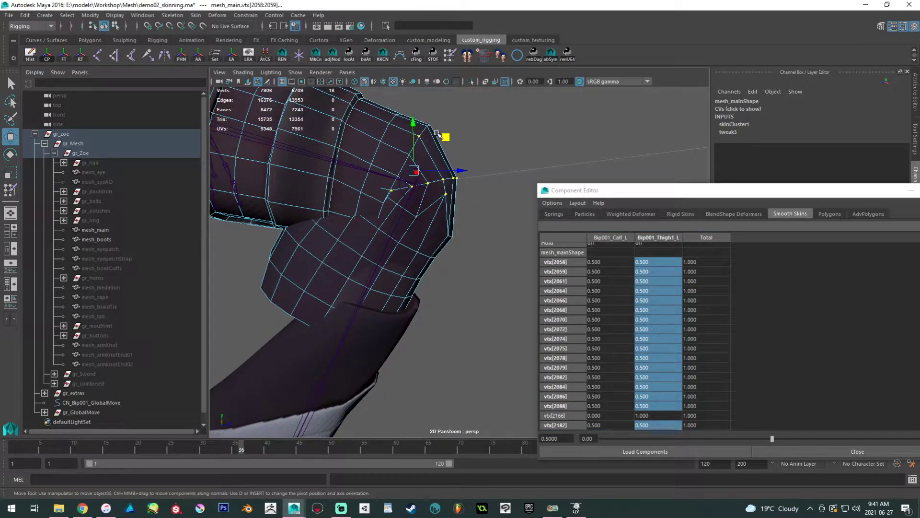
alt+drag(449, 188, 476, 185)
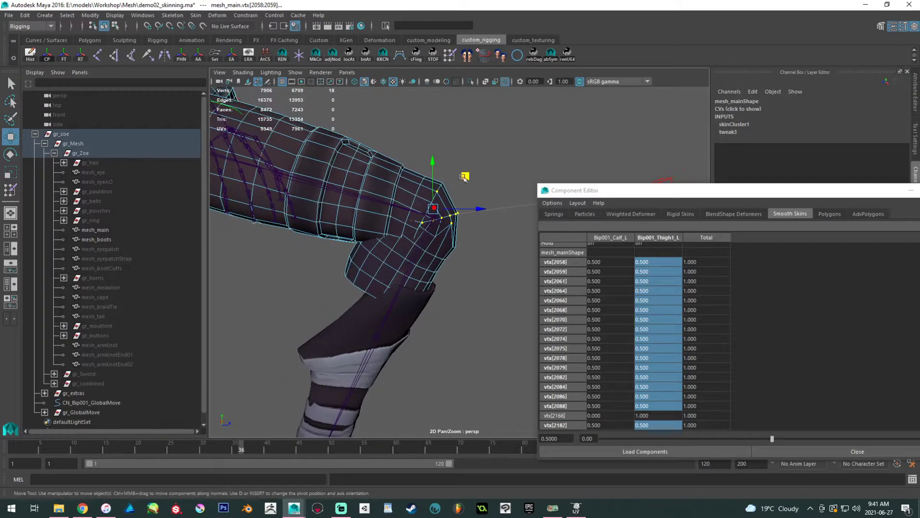
key(ctrl+z)
key(ctrl+z)
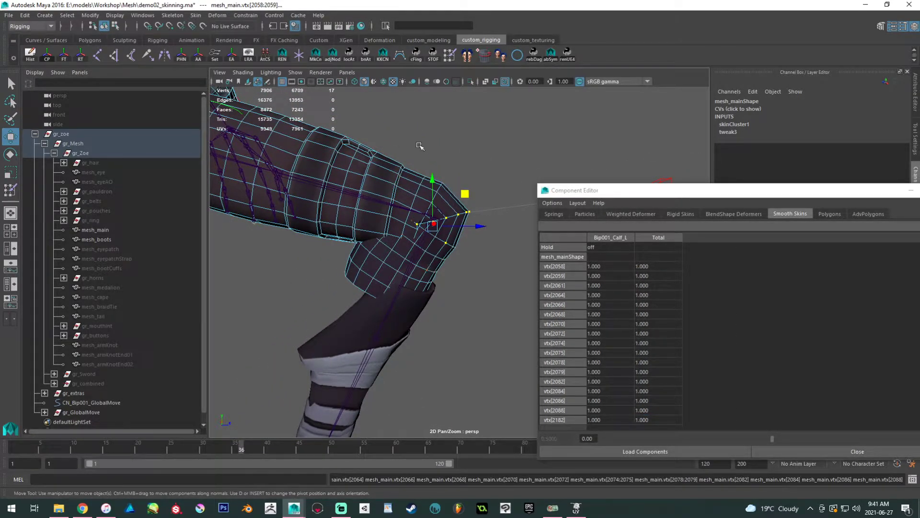
Return to object mode and examine the deformation around the pelvis and raised left hip.
right_drag(403, 192, 379, 146)
click(484, 145)
alt+drag(380, 146, 376, 263)
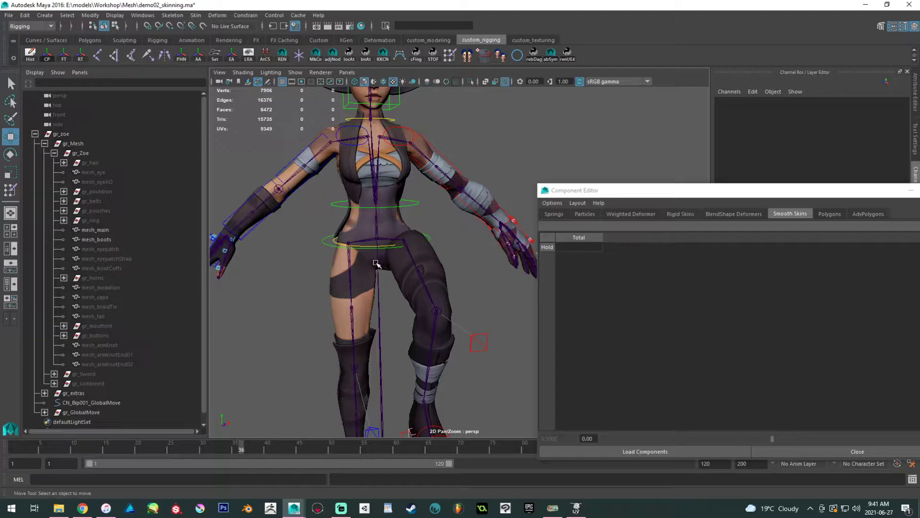
alt+right_drag(343, 219, 342, 219)
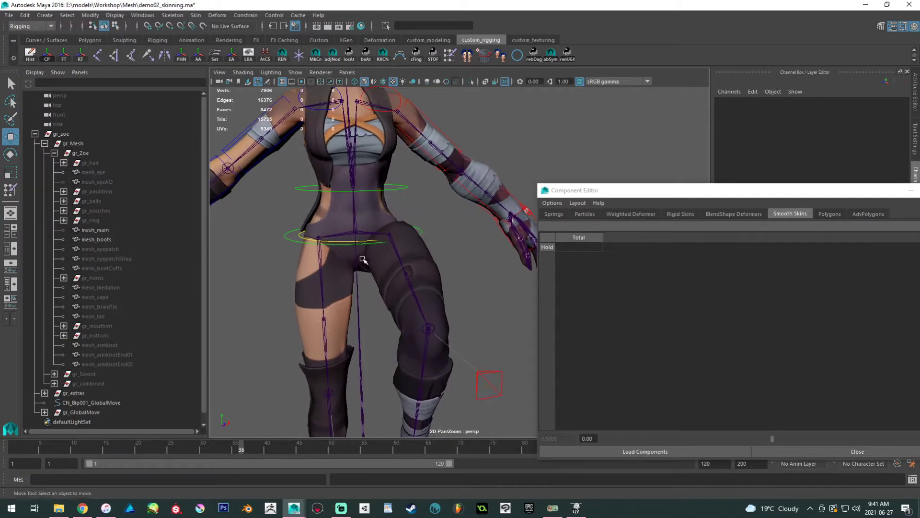
drag(371, 242, 329, 242)
alt+middle_drag(328, 242, 310, 230)
alt+right_drag(310, 230, 375, 271)
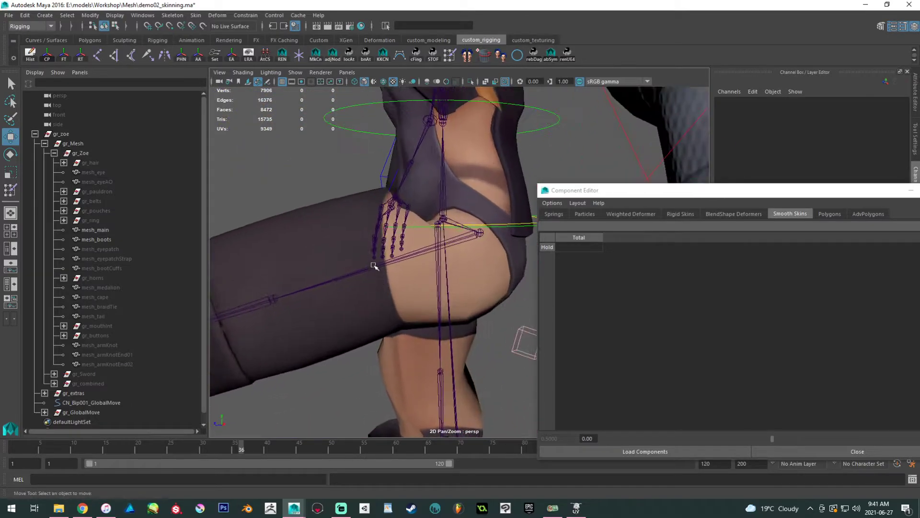
alt+middle_drag(376, 271, 378, 315)
alt+drag(378, 315, 383, 180)
Select four vertices of mesh_main in a row across the crease of the left hip.
click(400, 288)
alt+right_drag(384, 177, 420, 315)
alt+drag(419, 316, 418, 264)
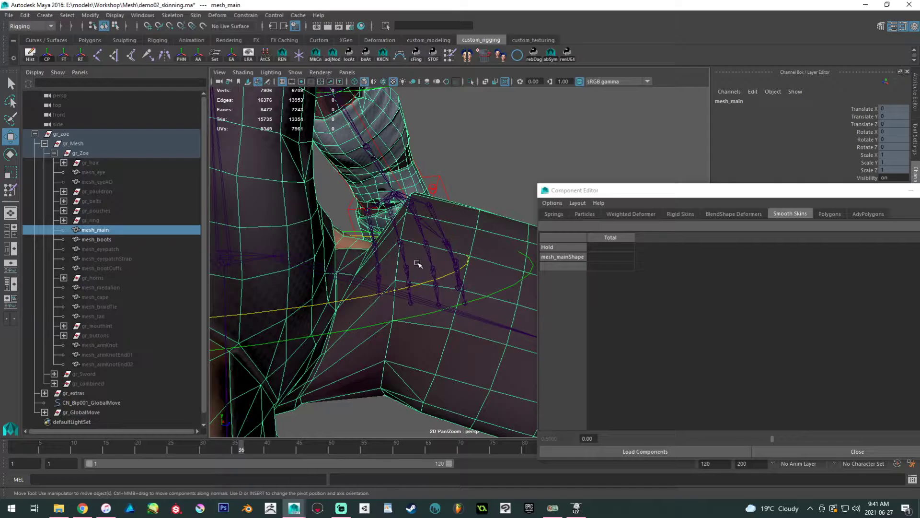
alt+drag(383, 242, 404, 259)
right_drag(404, 258, 390, 257)
click(408, 256)
shift+click(395, 335)
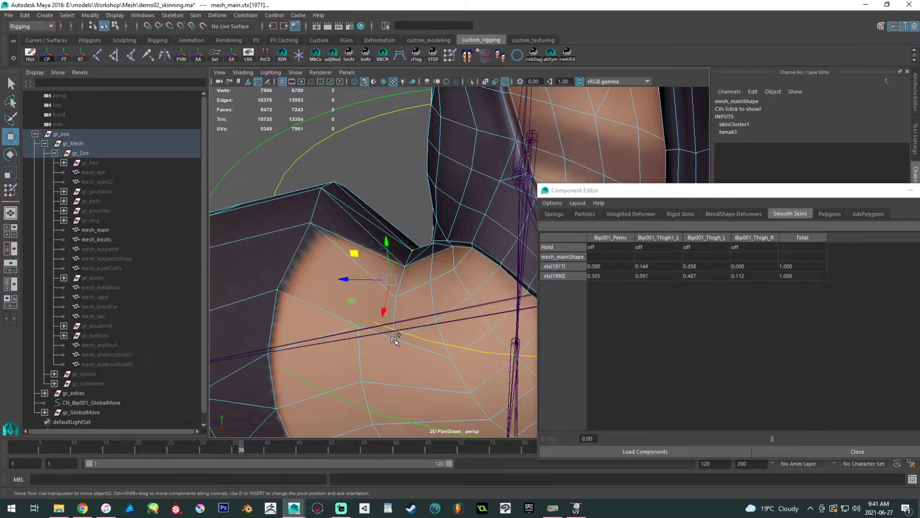
alt+drag(394, 337, 394, 347)
click(410, 247)
shift+double_click(402, 330)
shift+click(415, 239)
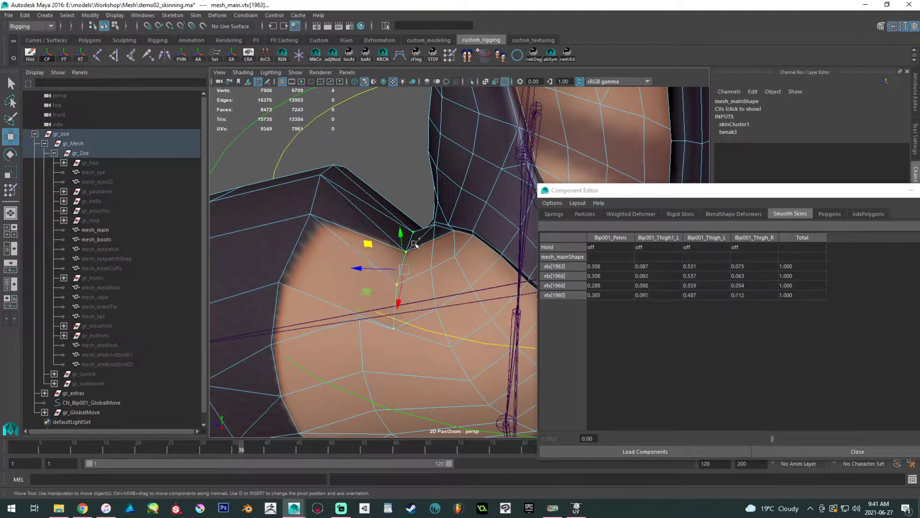
Try a Bip001_Pelvis weight of 1 on the four selected hip vertices.
drag(604, 267, 611, 302)
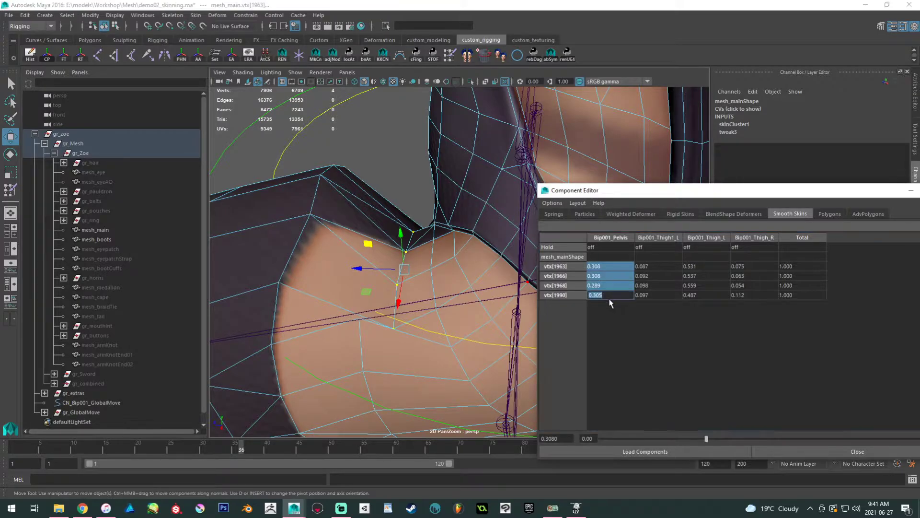
key(Return)
key(ctrl+z)
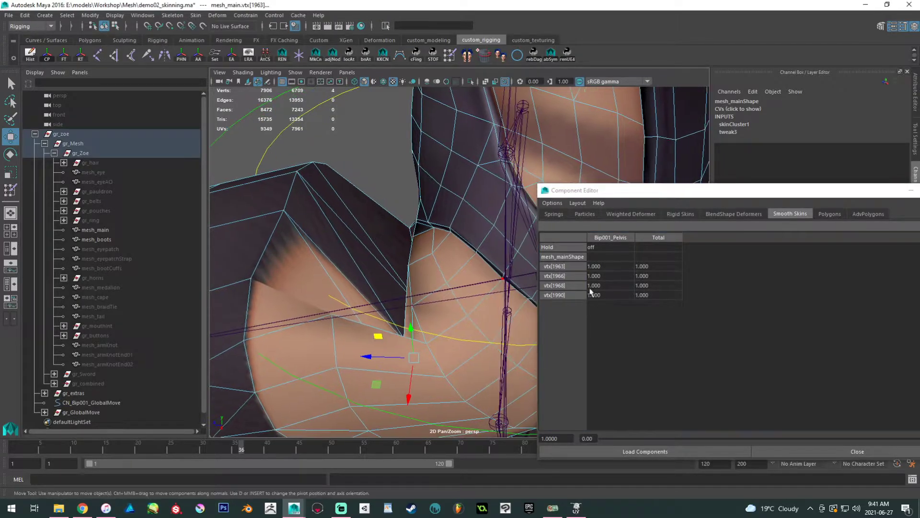
Set the Bip001_Pelvis weight of the four selected hip vertices to 0.
drag(604, 266, 601, 295)
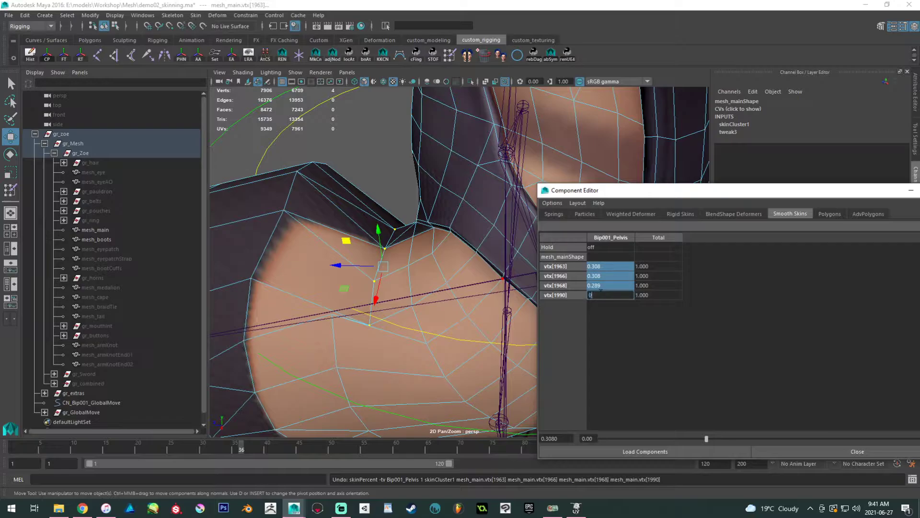
text(0)
key(Return)
Select the neighbouring row of four hip vertices closer to the pelvis and set their Bip001_Pelvis weight to 0.
alt+drag(389, 247, 335, 240)
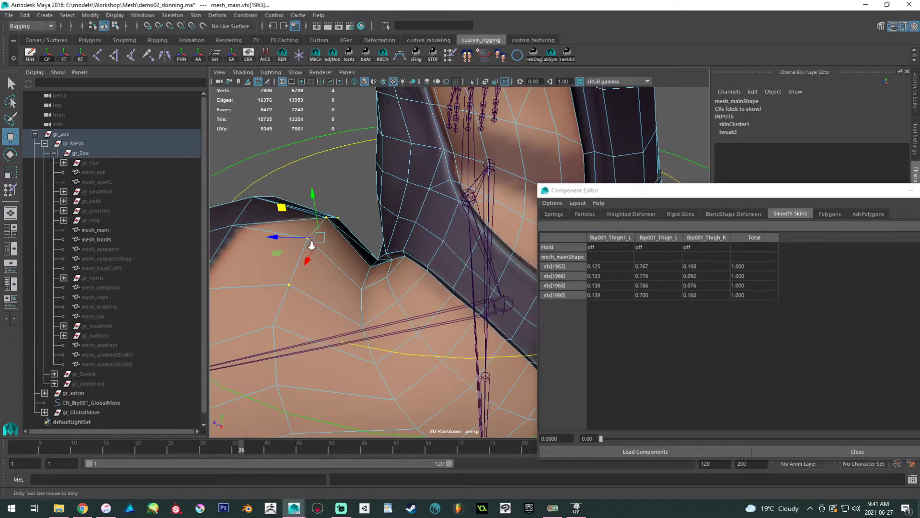
alt+right_drag(336, 240, 385, 297)
click(352, 260)
shift+click(338, 269)
shift+click(320, 301)
shift+click(317, 353)
drag(608, 266, 604, 307)
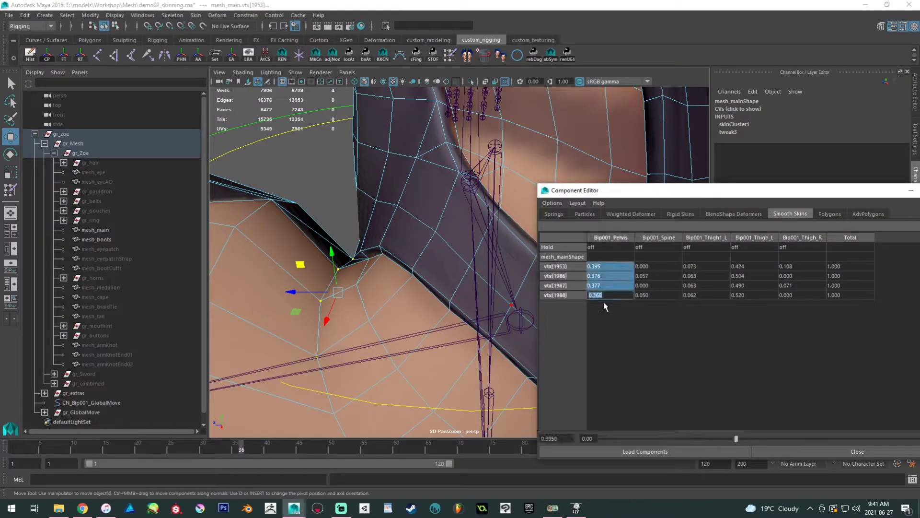
text(0)
key(Return)
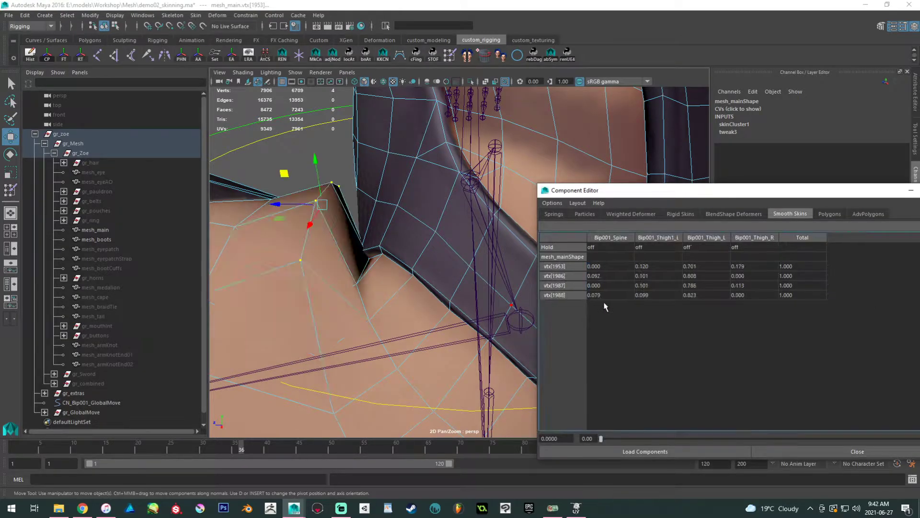
Set the Bip001_Spine weight to 0 for the same row of vertices closer to the pelvis.
right_drag(205, 299, 107, 248)
alt+drag(304, 260, 395, 279)
alt+middle_drag(394, 279, 445, 283)
drag(605, 269, 606, 305)
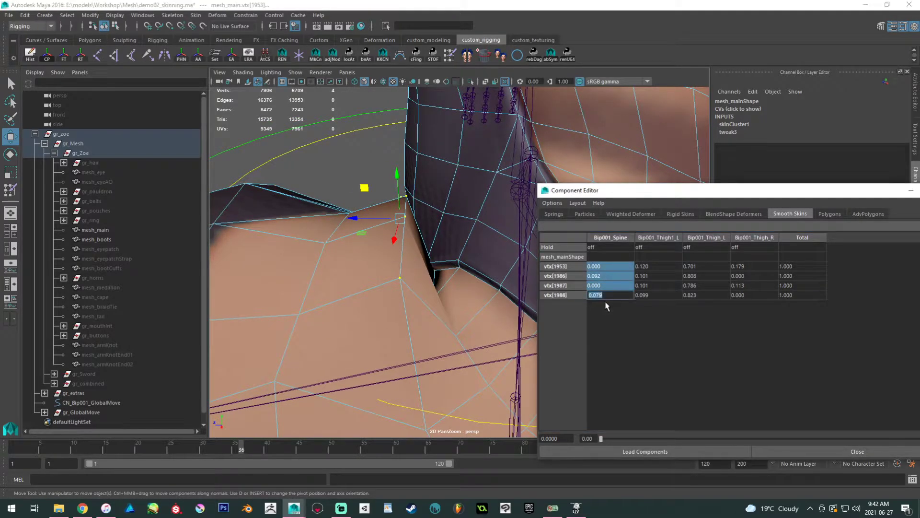
text(0)
key(Return)
Reselect the first row of four hip vertices and set their Bip001_Thigh_R weight to 0.
alt+drag(355, 297, 331, 242)
click(320, 219)
shift+click(351, 242)
shift+click(372, 271)
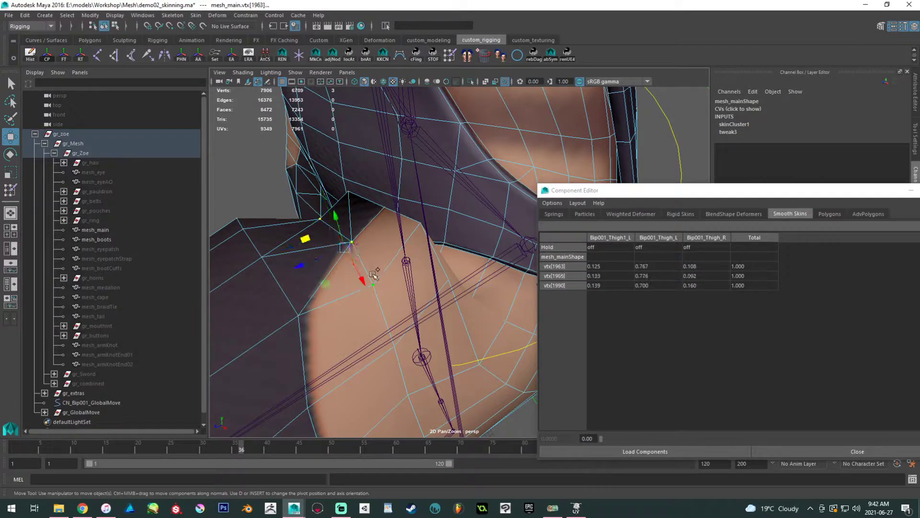
shift+click(389, 319)
drag(714, 271, 709, 319)
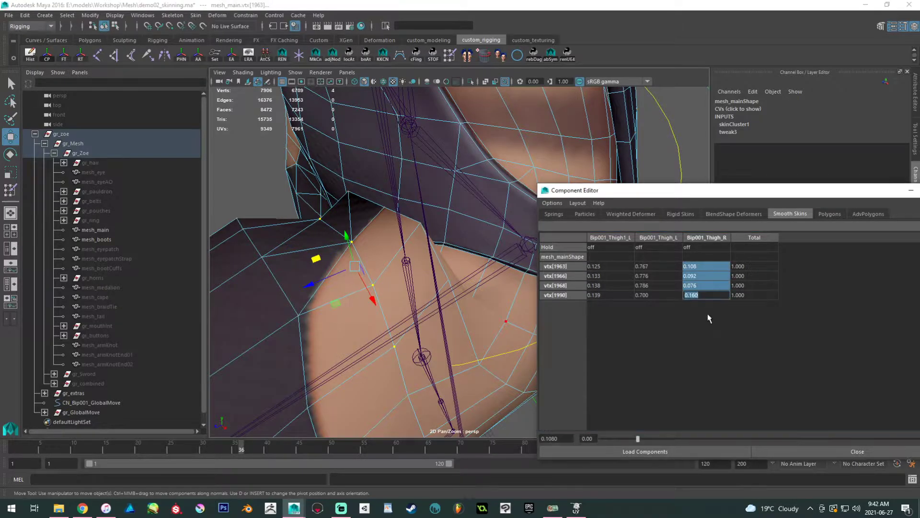
text(0)
key(Return)
Examine the left hip crease from several angles and check the weights of vertices 1868 and 1869.
alt+drag(431, 288, 276, 251)
alt+middle_drag(508, 283, 345, 292)
alt+drag(345, 292, 312, 283)
alt+middle_drag(359, 280, 365, 283)
alt+drag(366, 283, 403, 273)
mouse_move(402, 272)
alt+right_down()
mouse_move(416, 272)
mouse_move(408, 290)
alt+right_up()
alt+drag(408, 289, 403, 284)
click(378, 235)
shift+click(382, 245)
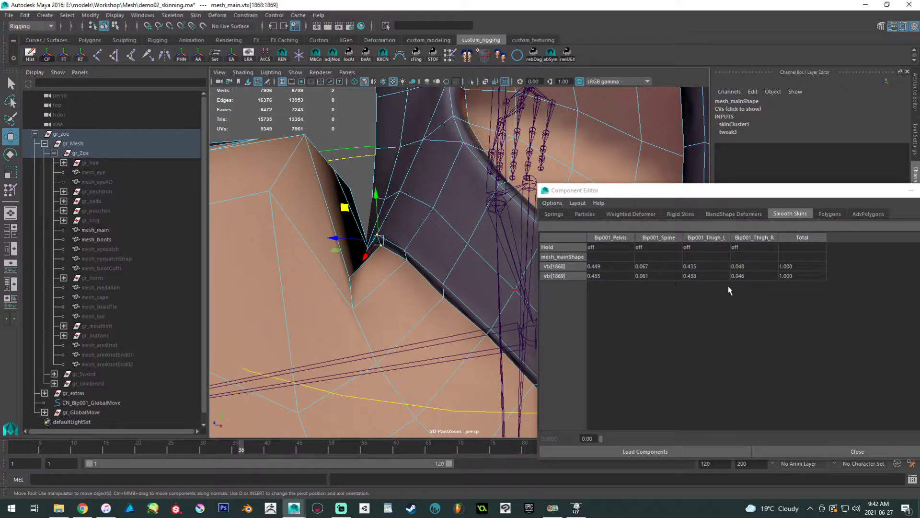
Select vertex 1973 in the hip crease and set its Bip001_Pelvis and Bip001_Spine weights to 0.
click(350, 277)
double_click(611, 267)
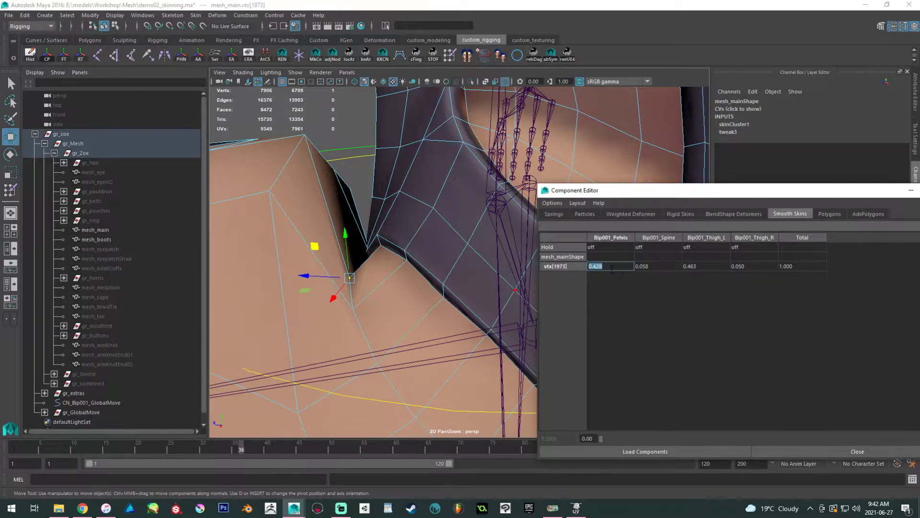
shift+click(654, 267)
text(0)
key(Return)
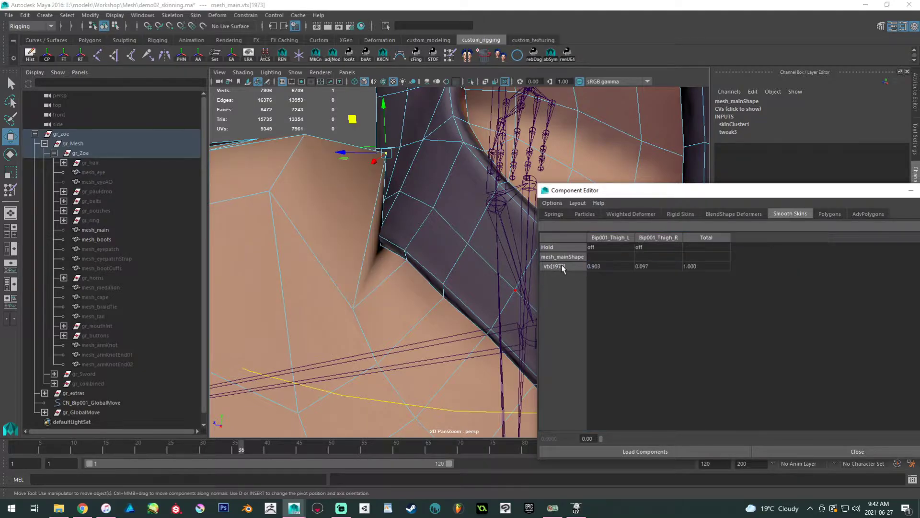
Select vertices 1868 and 1869 at the edge of the hip crease and set their Bip001_Spine weight to 0.
click(375, 231)
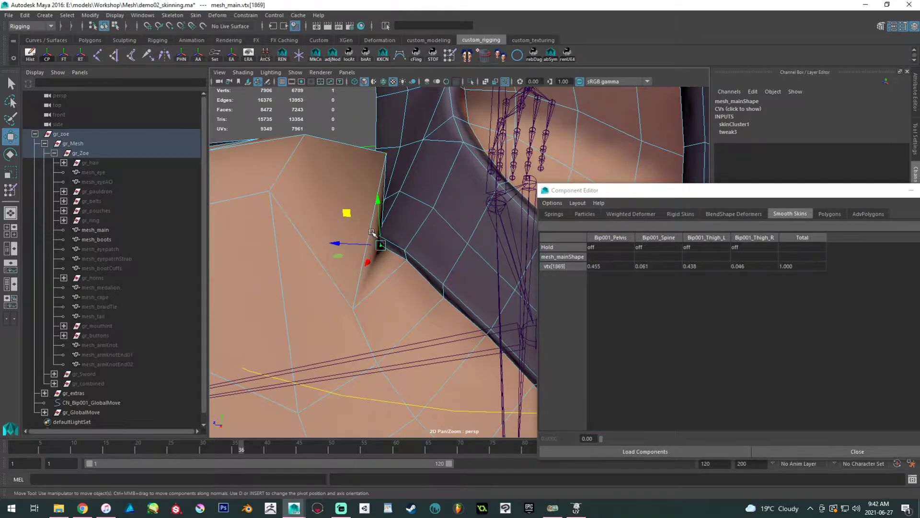
drag(382, 248, 382, 248)
alt+middle_drag(404, 247, 351, 274)
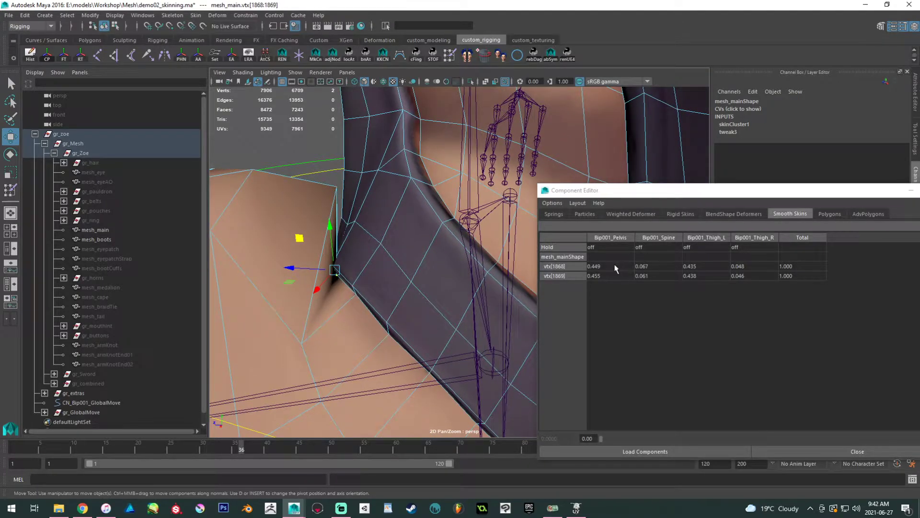
drag(641, 267, 645, 277)
text(0)
key(Return)
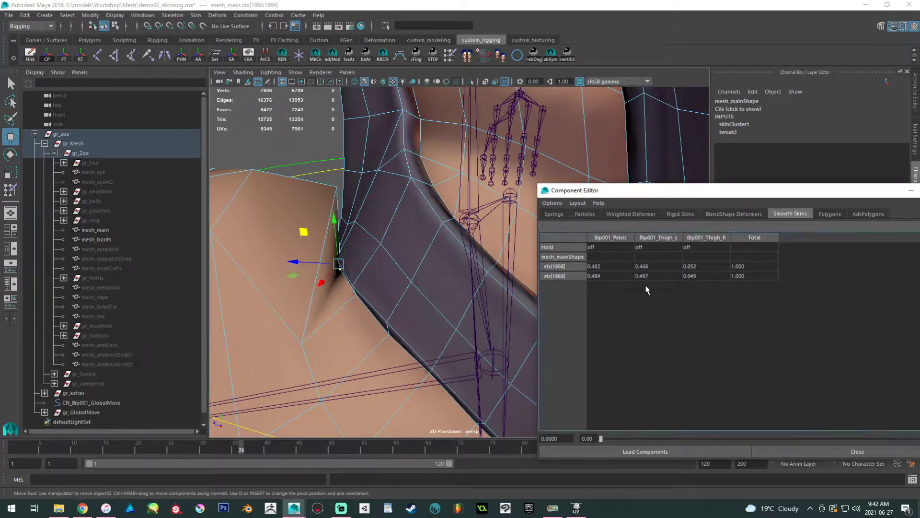
alt+right_drag(297, 319, 261, 195)
alt+drag(261, 194, 538, 238)
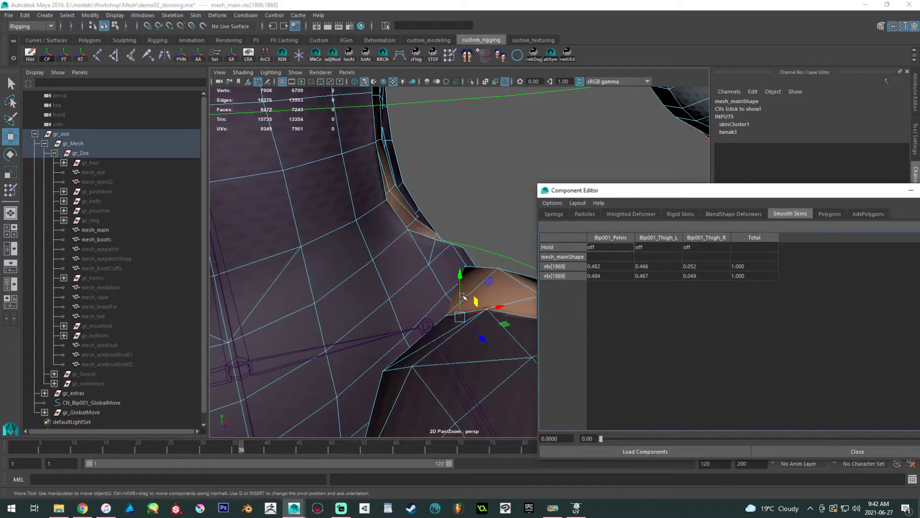
Return the timeline to frame 1 so the whole character stands in its rest pose.
alt+right_drag(463, 294, 331, 224)
alt+drag(365, 264, 380, 251)
alt+right_drag(380, 251, 273, 229)
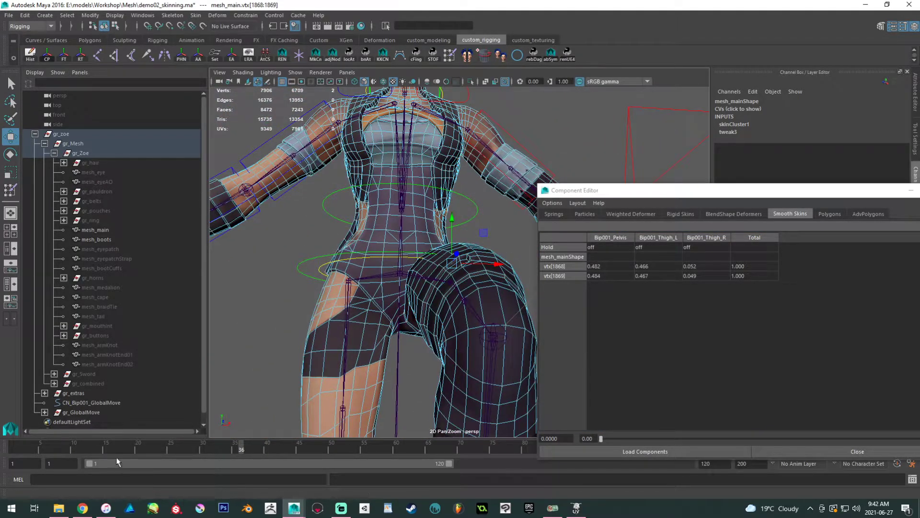
drag(105, 449, 13, 448)
alt+right_drag(426, 302, 308, 277)
alt+middle_drag(348, 321, 335, 283)
alt+right_drag(335, 283, 312, 269)
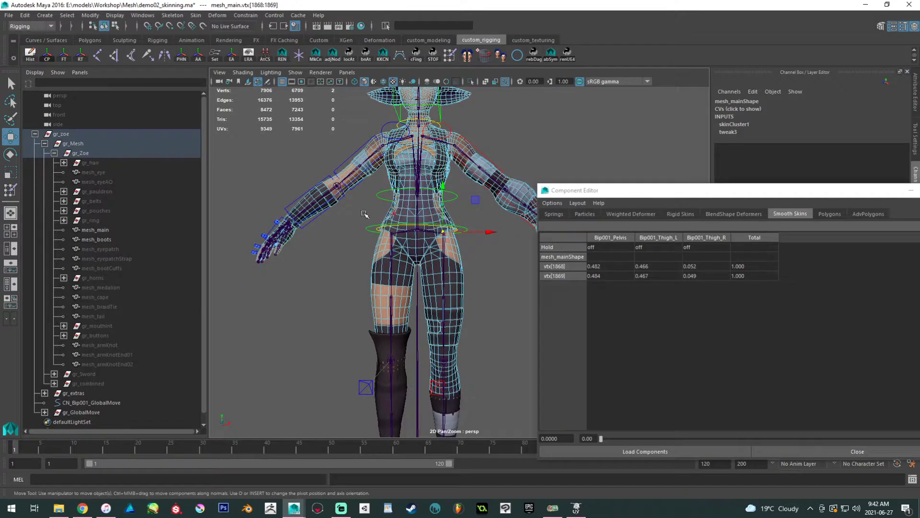
Switch to component selection and select the body mesh vertices of the hips and both legs.
alt+middle_drag(364, 215, 373, 163)
drag(363, 160, 501, 437)
key(ctrl+z)
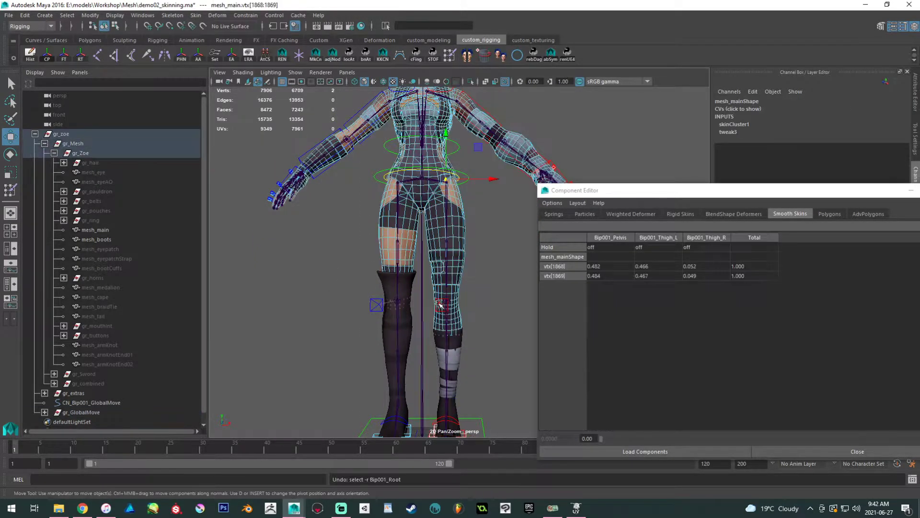
key(F8)
drag(360, 157, 510, 494)
alt+middle_drag(432, 254, 431, 335)
alt+right_drag(432, 335, 542, 338)
alt+drag(415, 255, 412, 243)
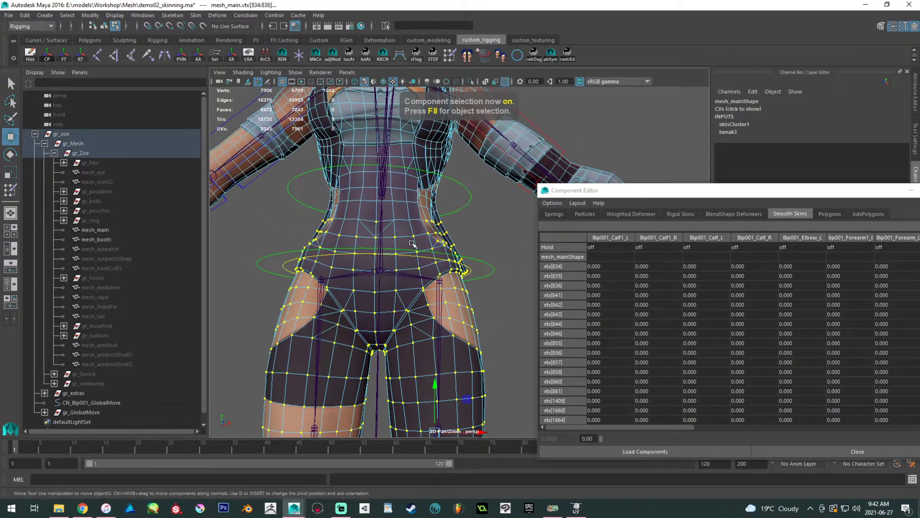
Deselect the jacket and waist vertices above the hips, keeping only the pelvis and leg vertices.
ctrl+drag(330, 211, 546, 224)
alt+right_drag(402, 214, 303, 208)
alt+drag(302, 208, 489, 202)
alt+right_drag(489, 202, 384, 206)
alt+drag(384, 206, 349, 170)
ctrl+drag(558, 277, 560, 277)
alt+right_drag(407, 293, 486, 314)
alt+middle_drag(350, 206, 375, 212)
alt+drag(301, 203, 356, 214)
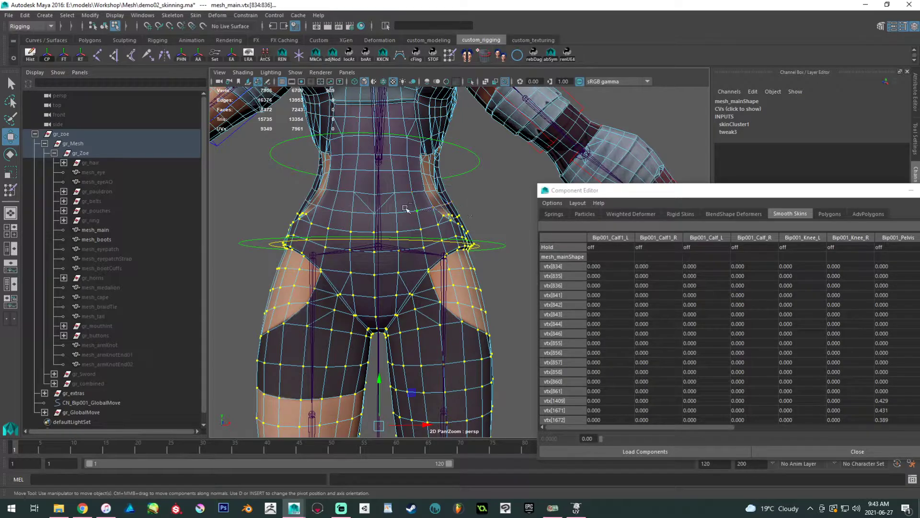
Set the Bip001_Spine weight to 0 for all selected pelvis and leg vertices in the Component Editor.
alt+drag(424, 211, 769, 252)
drag(773, 191, 620, 155)
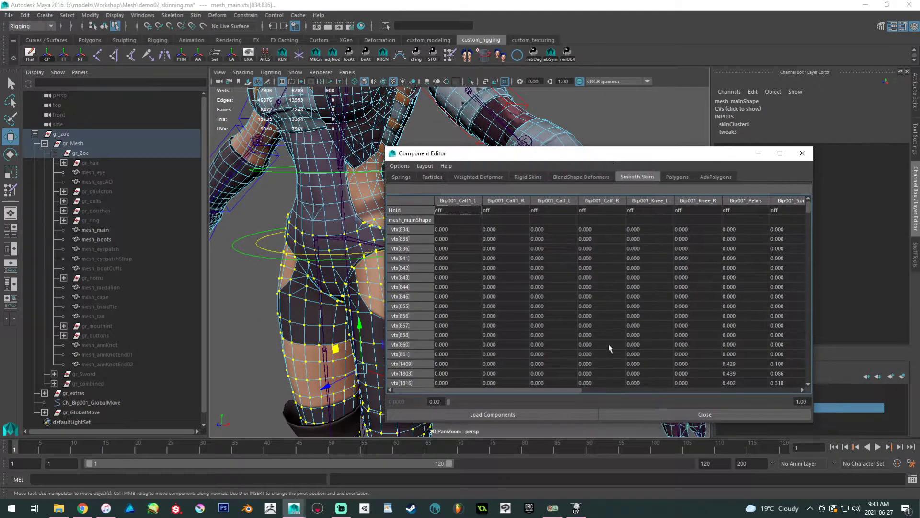
click(533, 386)
drag(534, 389, 621, 391)
click(629, 220)
drag(807, 203, 788, 405)
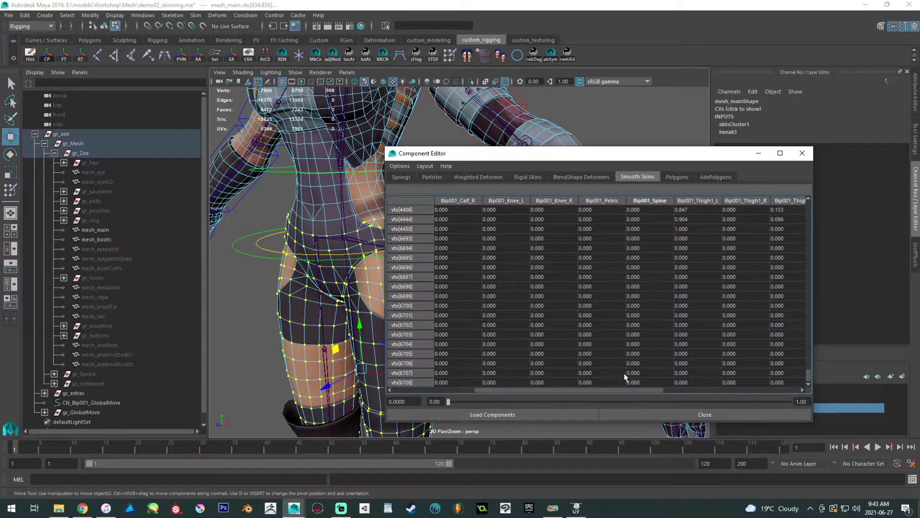
shift+click(637, 382)
text(0)
key(Return)
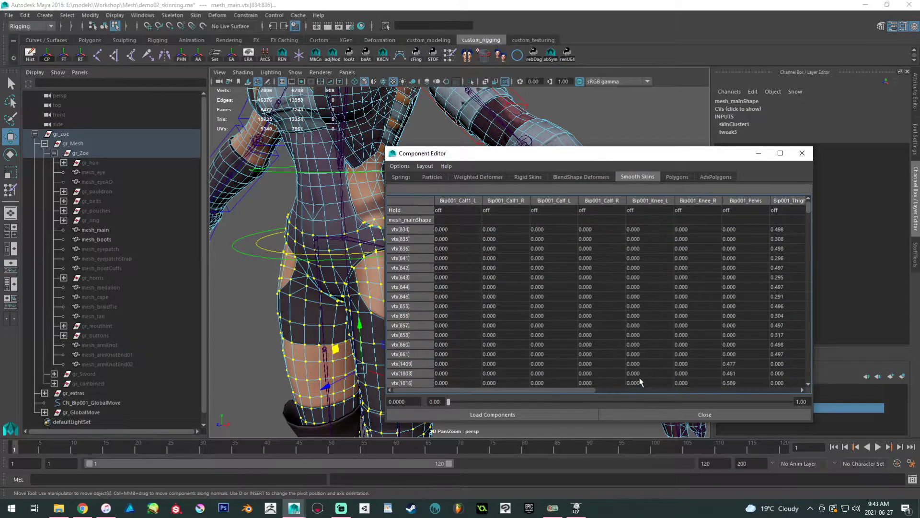
Move the Component Editor aside and select the upper-body vertices of the head, shoulders and chest.
drag(559, 158, 663, 164)
alt+drag(469, 191, 250, 85)
alt+drag(288, 150, 344, 164)
alt+right_drag(344, 164, 377, 185)
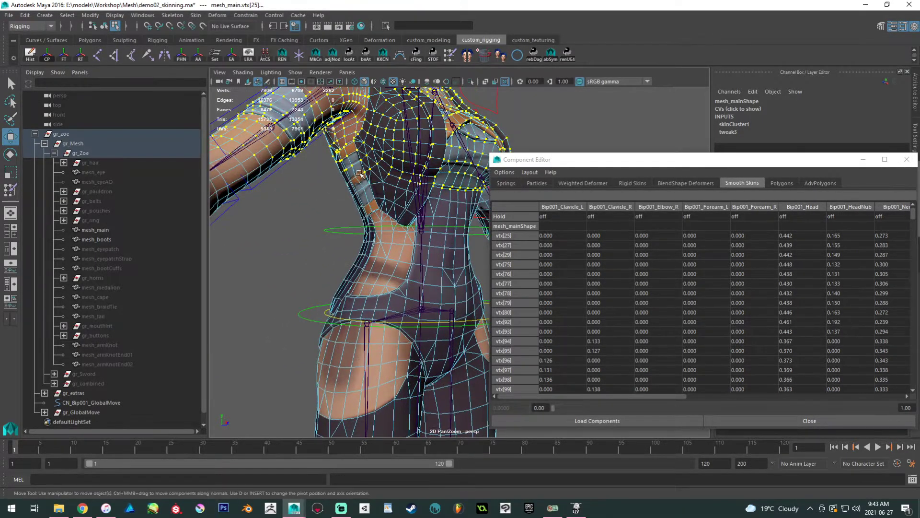
Add the missing vertices under the arm and across the upper back to the upper-body selection.
shift+click(352, 180)
alt+drag(353, 179, 374, 205)
alt+right_drag(374, 205, 331, 197)
alt+drag(331, 197, 312, 197)
alt+middle_drag(335, 197, 284, 199)
alt+right_drag(284, 199, 450, 228)
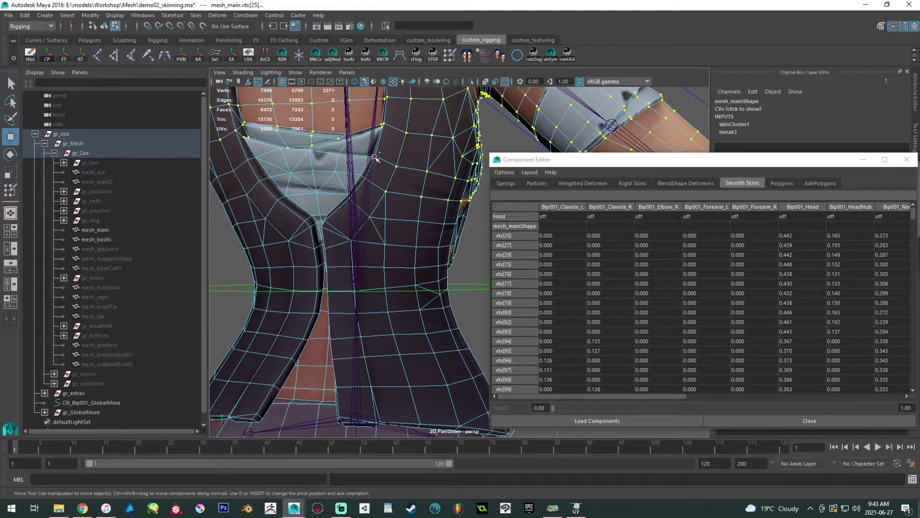
shift+click(351, 154)
shift+click(224, 203)
scroll(304, 185, down, 3)
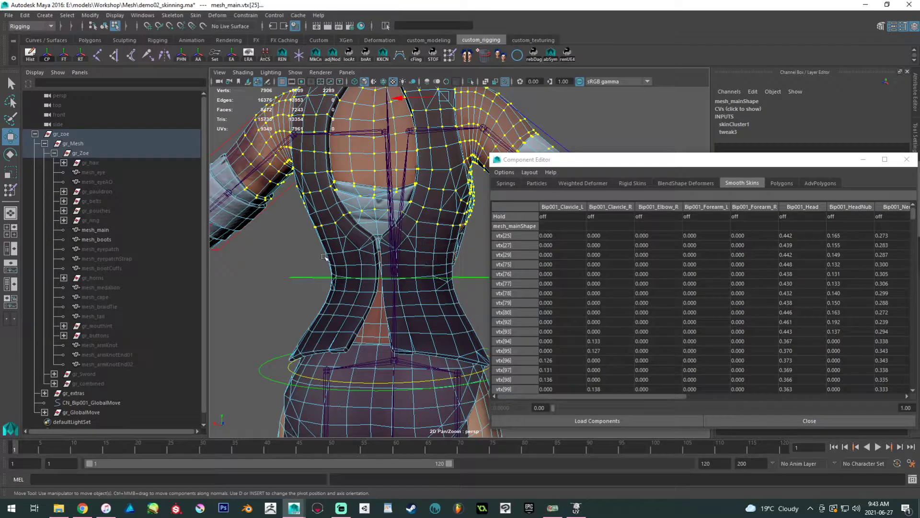
alt+drag(394, 296, 359, 295)
right_drag(360, 295, 359, 254)
mouse_move(378, 268)
alt+mouse_down()
mouse_move(338, 267)
mouse_move(380, 271)
alt+mouse_up()
click(431, 300)
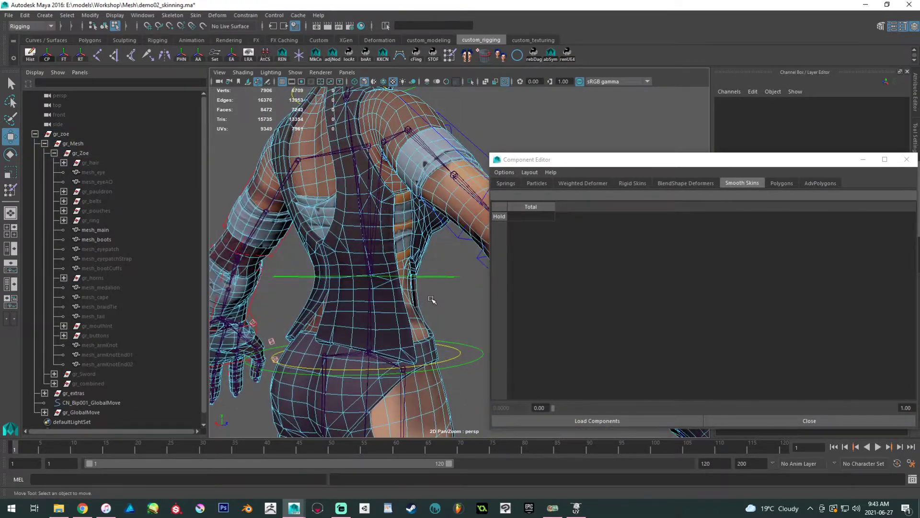
drag(303, 293, 305, 294)
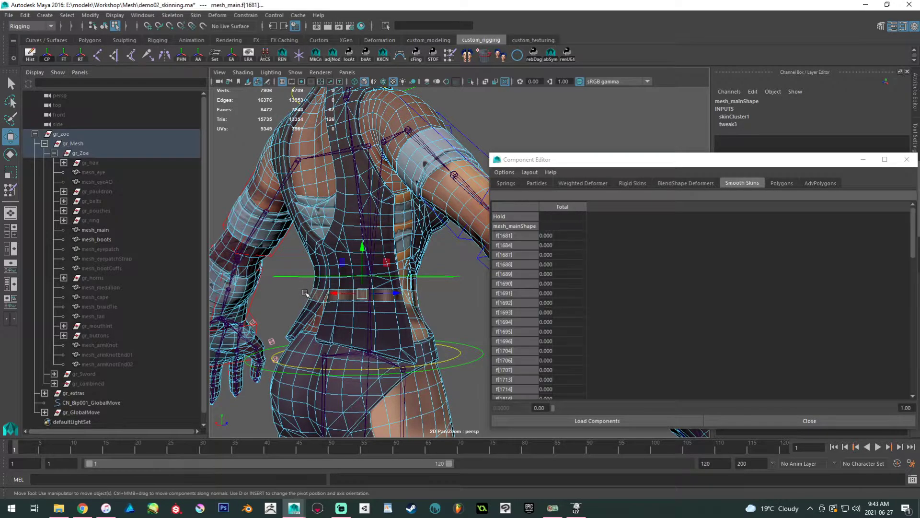
key(ctrl+z)
key(ctrl+z)
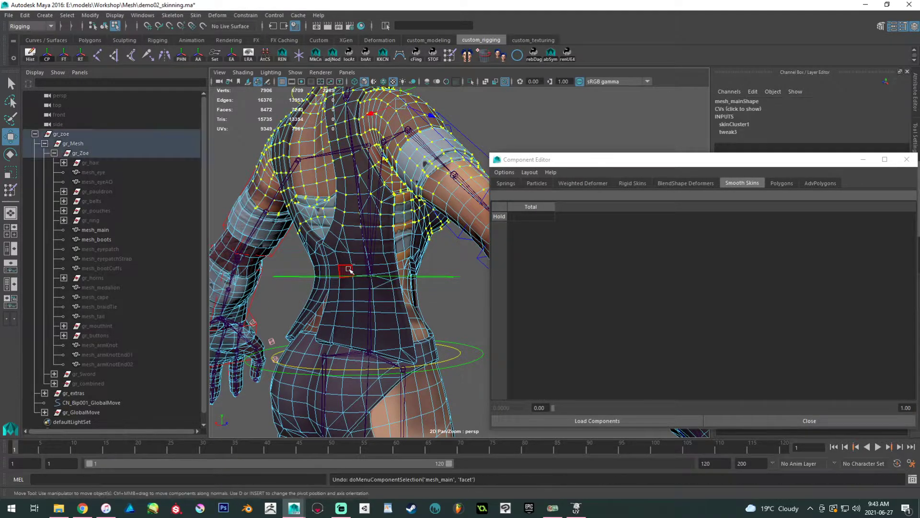
Examine the lower boundary of the upper-body vertex selection around the back, sides and chest.
alt+drag(341, 219, 396, 222)
alt+right_drag(397, 222, 417, 254)
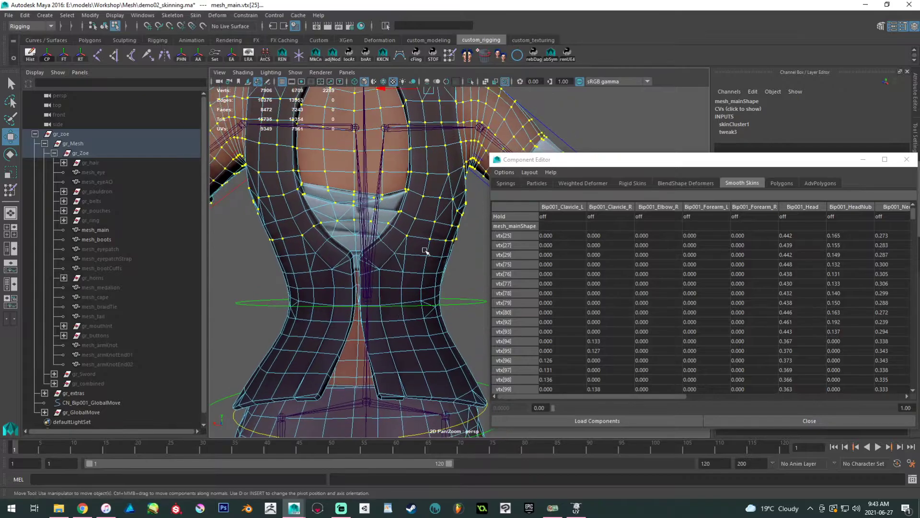
right_drag(401, 214, 283, 209)
alt+drag(283, 209, 295, 235)
alt+right_drag(295, 235, 352, 259)
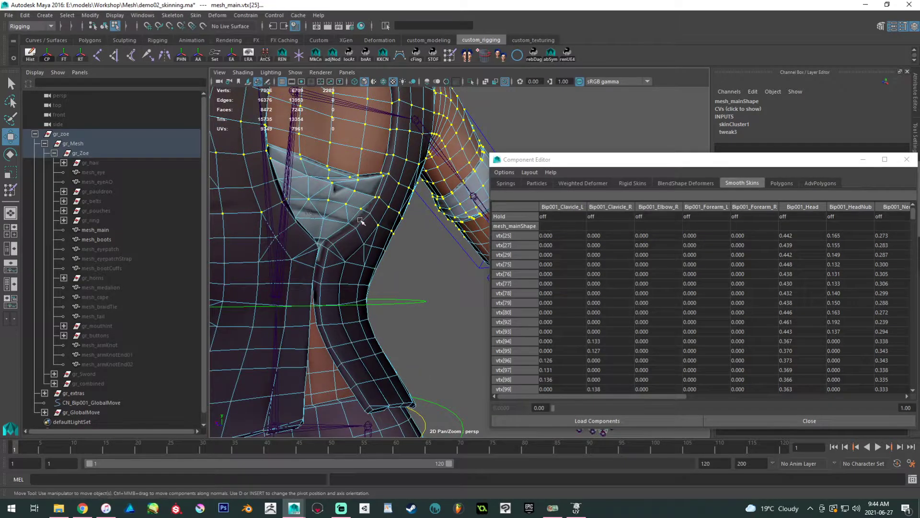
alt+drag(323, 184, 400, 250)
alt+middle_drag(393, 249, 279, 211)
alt+drag(279, 211, 370, 201)
alt+middle_drag(370, 202, 343, 207)
alt+drag(343, 207, 427, 207)
alt+middle_drag(427, 207, 253, 165)
alt+drag(253, 165, 343, 158)
alt+middle_drag(343, 158, 341, 180)
mouse_move(341, 181)
alt+mouse_down()
mouse_move(293, 181)
mouse_move(336, 179)
alt+mouse_up()
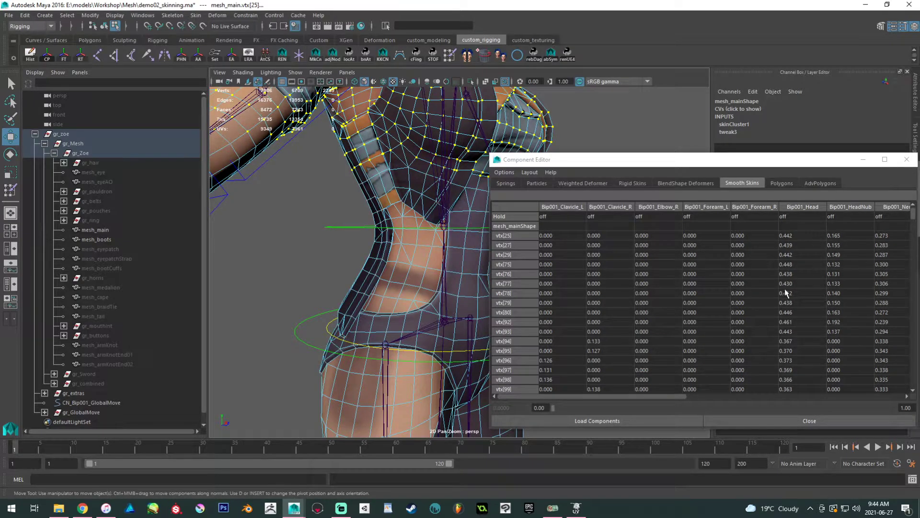
Set the Bip001_Pelvis weight to 0 for all selected upper-body vertices.
drag(620, 398, 734, 394)
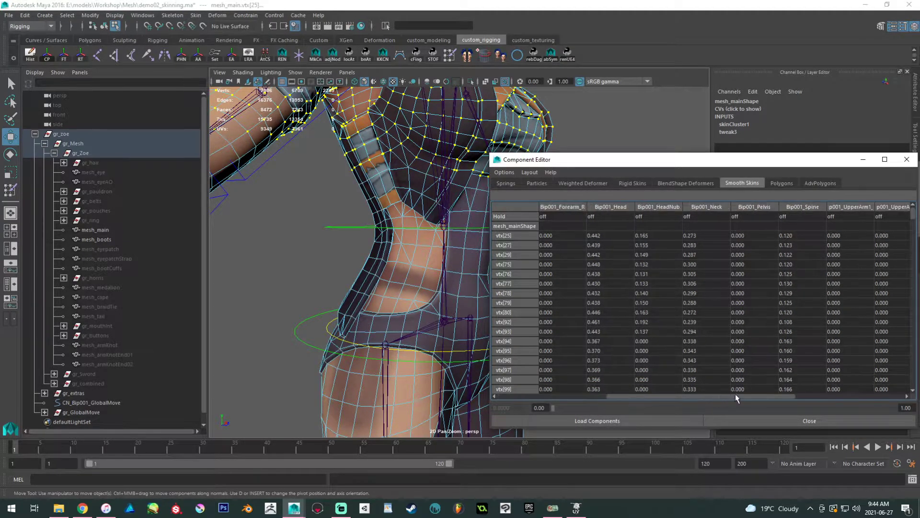
click(747, 236)
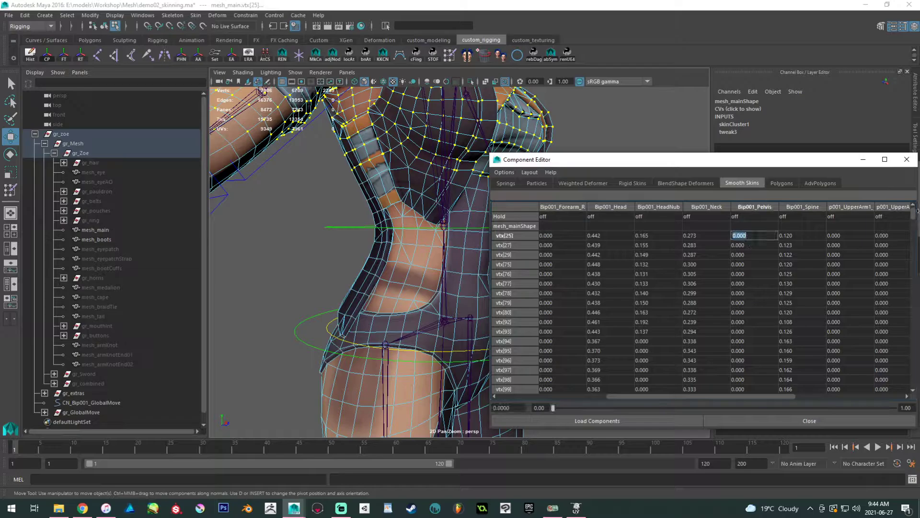
drag(915, 216, 916, 406)
shift+click(738, 388)
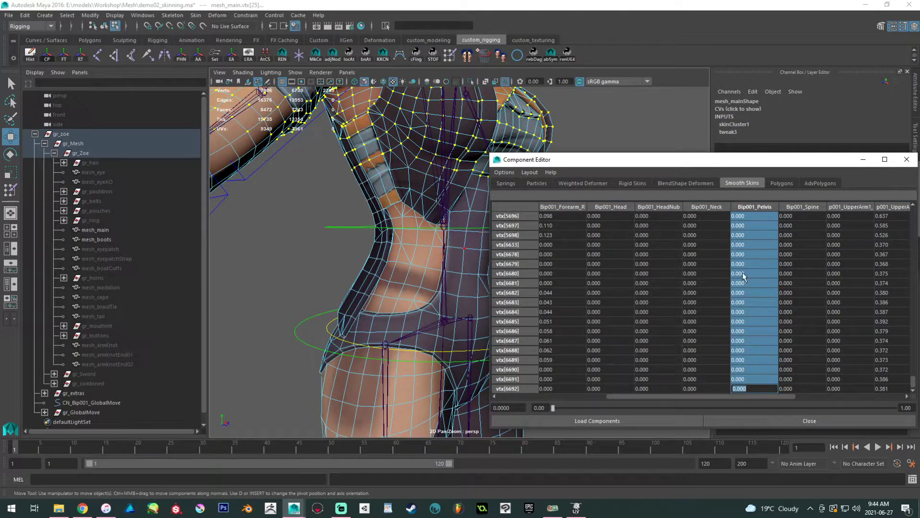
text(0)
key(Return)
Select the midsection vertices of the torso and jacket between the chest and the hips.
alt+right_drag(386, 176, 341, 178)
alt+drag(364, 180, 327, 188)
drag(272, 191, 350, 259)
Move the Component Editor out of the way and set the Move Tool's symmetry to Object X.
drag(748, 160, 583, 378)
click(914, 139)
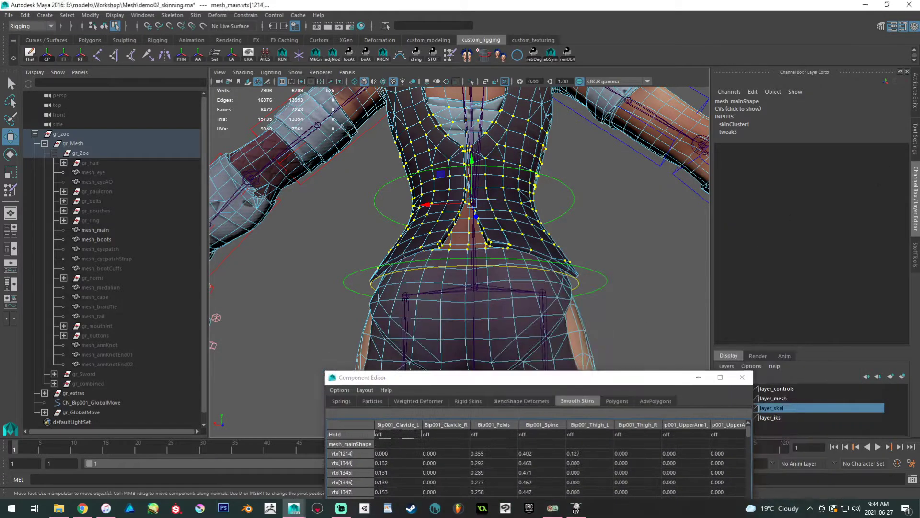
click(683, 268)
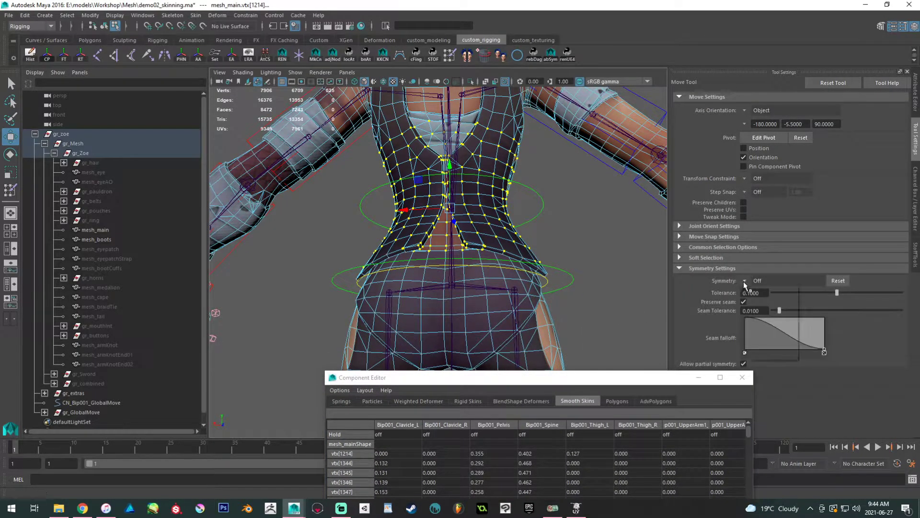
click(744, 282)
Extend the midsection selection symmetrically to the vertices along the jacket's lower hem.
alt+right_drag(471, 256, 481, 259)
alt+drag(481, 259, 518, 276)
alt+drag(464, 206, 501, 228)
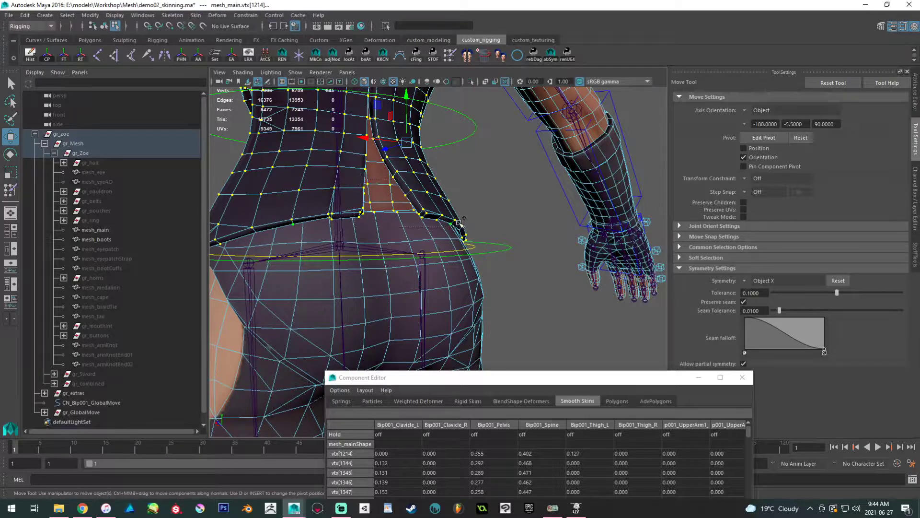
alt+drag(462, 229, 393, 206)
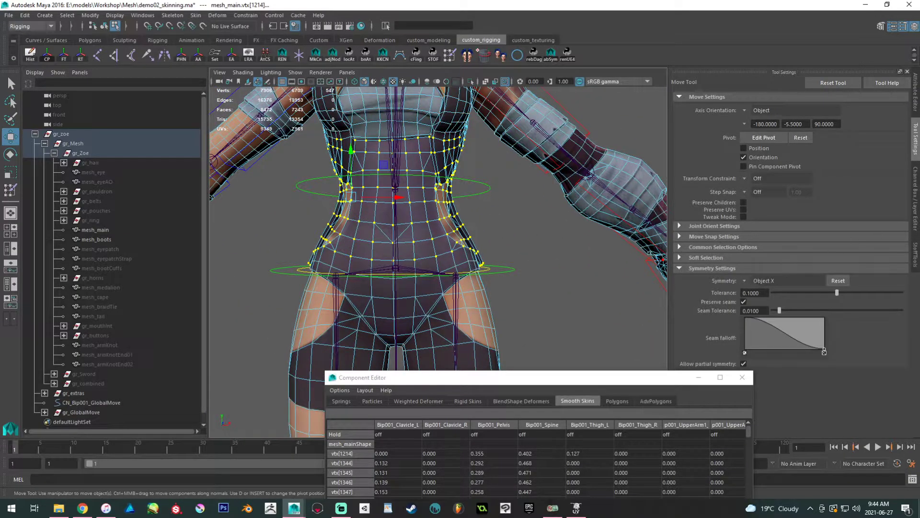
Set the Bip001_Thigh_L and Bip001_Thigh_R weights to 0 for all selected midsection vertices.
click(914, 198)
drag(590, 383, 559, 161)
drag(546, 230, 618, 231)
drag(720, 213, 716, 405)
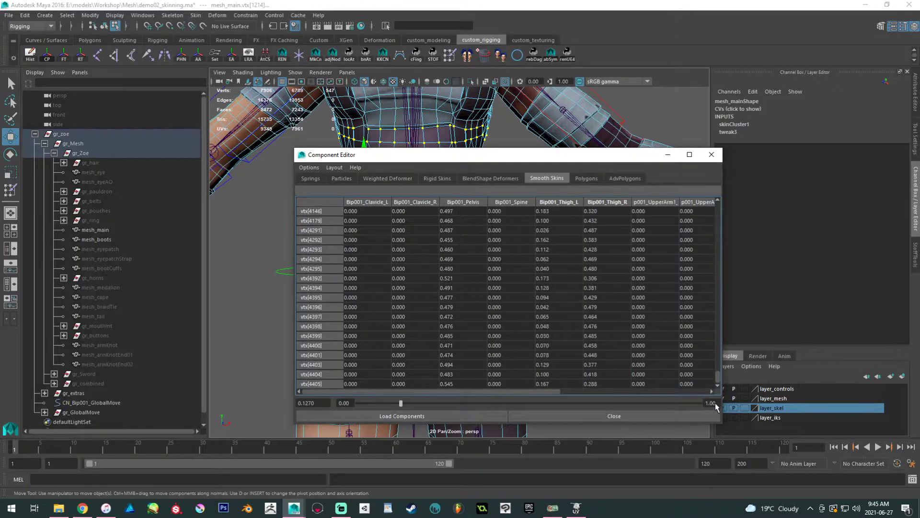
shift+click(607, 383)
text(0)
key(Return)
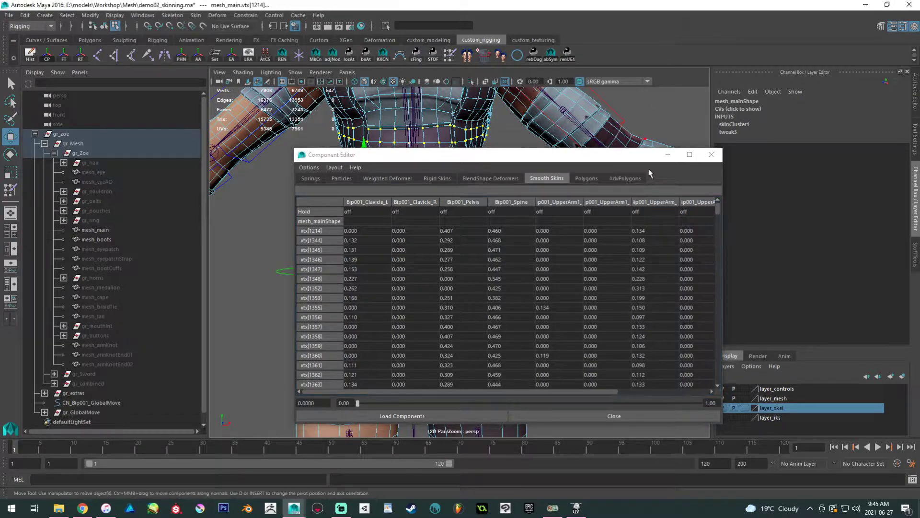
Close the Component Editor, return to object mode and clear the selection.
click(711, 154)
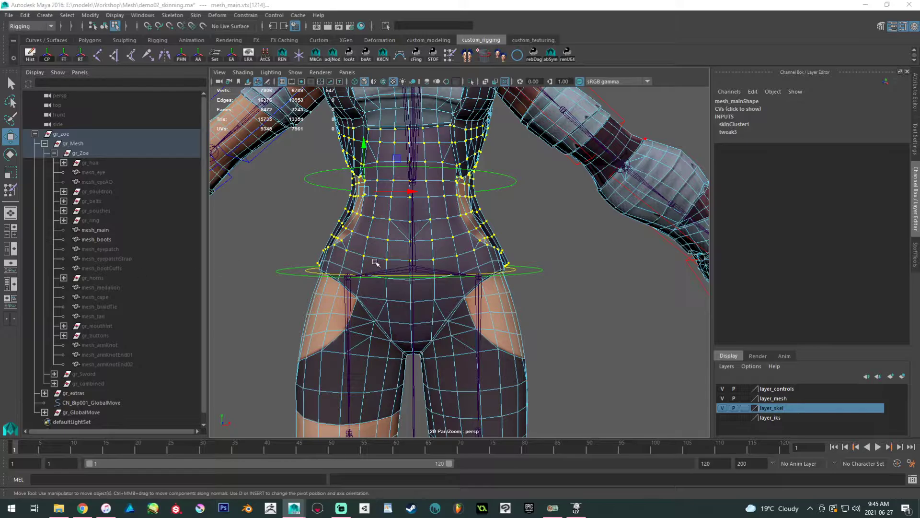
alt+drag(401, 235, 371, 231)
right_click(377, 222)
right_drag(377, 222, 431, 212)
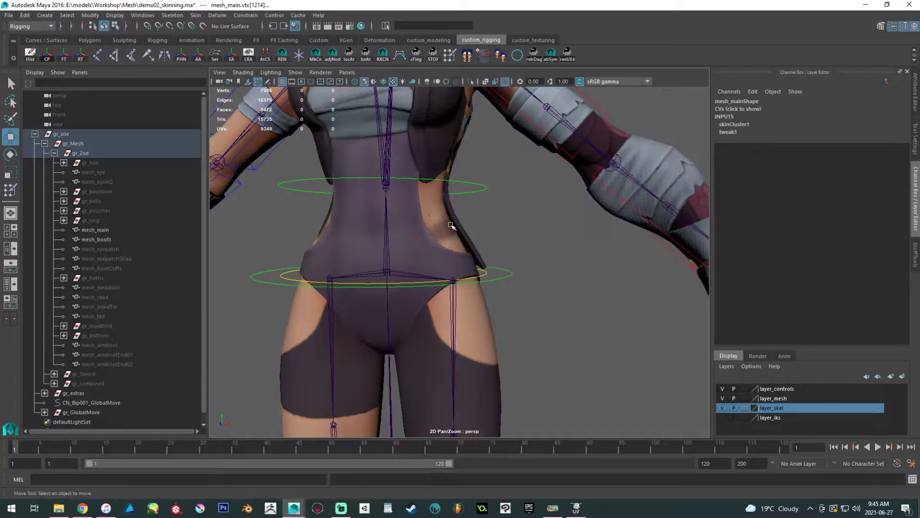
click(535, 251)
Scrub the animation to frames 23 and 20 and examine how the raised left thigh and hip deform.
alt+right_drag(535, 252, 497, 240)
alt+drag(497, 240, 527, 265)
alt+middle_drag(526, 264, 499, 359)
alt+right_drag(499, 359, 514, 382)
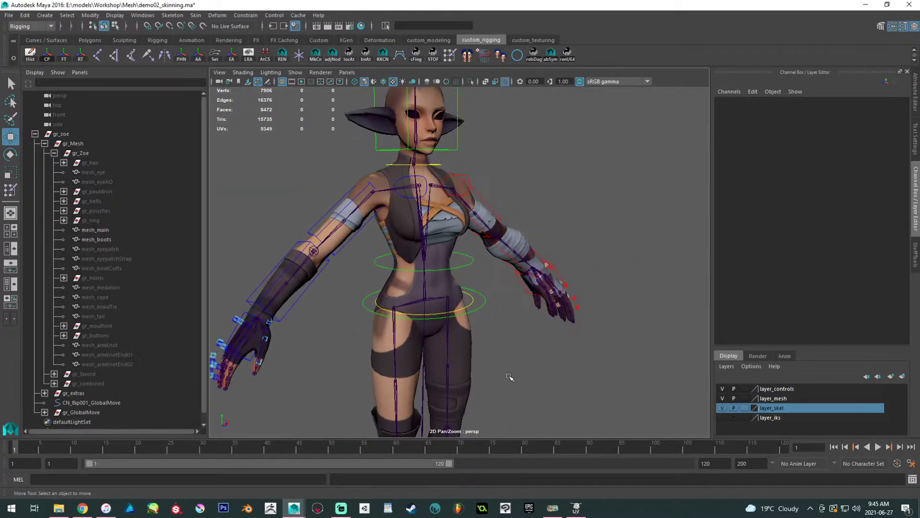
drag(24, 448, 157, 448)
alt+right_drag(266, 386, 599, 368)
alt+middle_drag(599, 368, 510, 318)
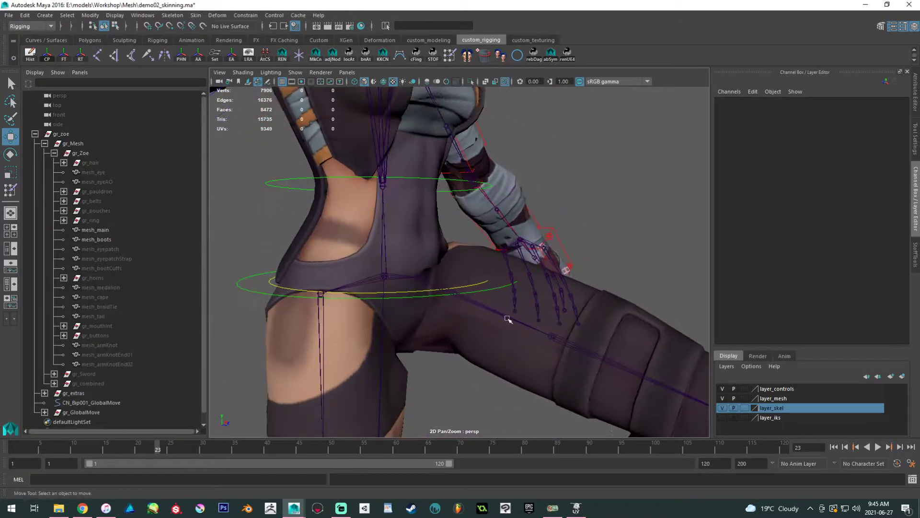
alt+right_drag(509, 318, 554, 370)
drag(150, 450, 138, 407)
alt+drag(456, 318, 450, 262)
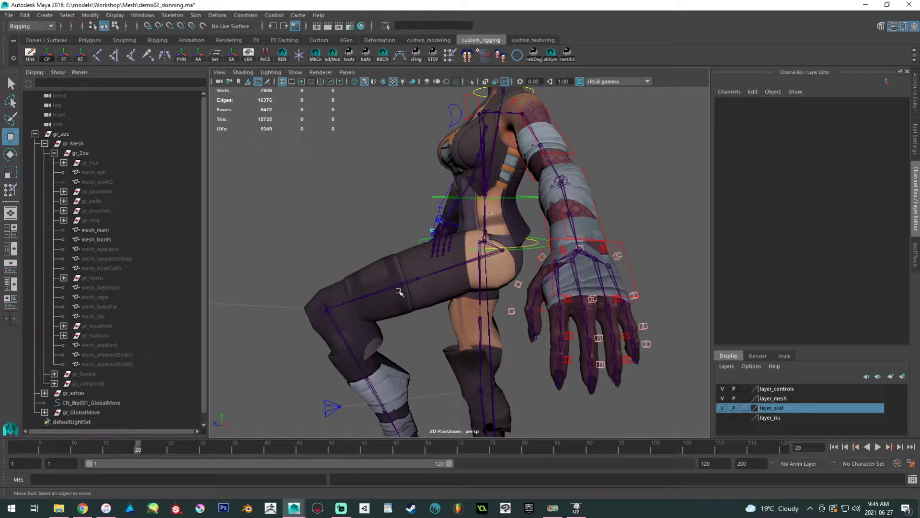
Go to frame 19 and select the body mesh at the left hip crease.
drag(74, 447, 131, 455)
alt+drag(375, 334, 556, 332)
alt+right_drag(327, 300, 431, 306)
alt+drag(484, 307, 521, 289)
click(522, 289)
alt+right_drag(463, 271, 441, 269)
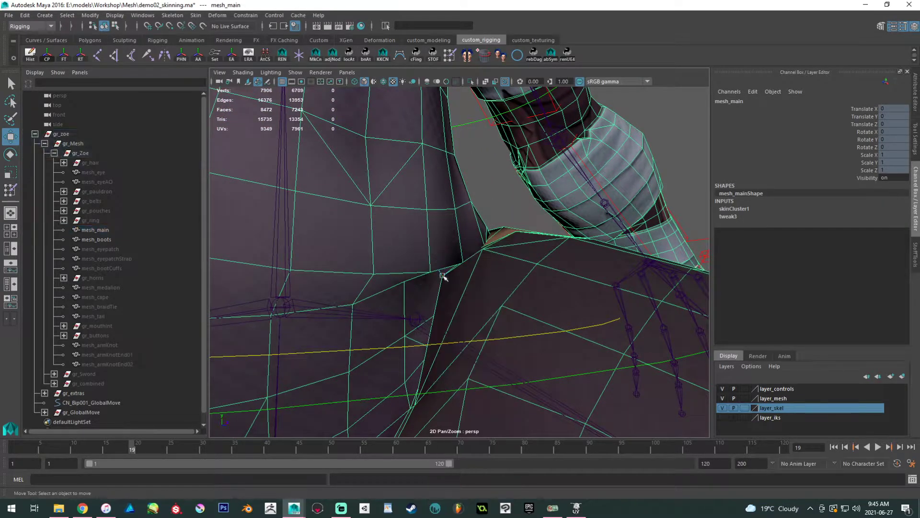
Select vertex vtx[1952] in the left hip crease and show its skin weights in the Component Editor.
click(448, 287)
key(f)
alt+drag(489, 325, 550, 314)
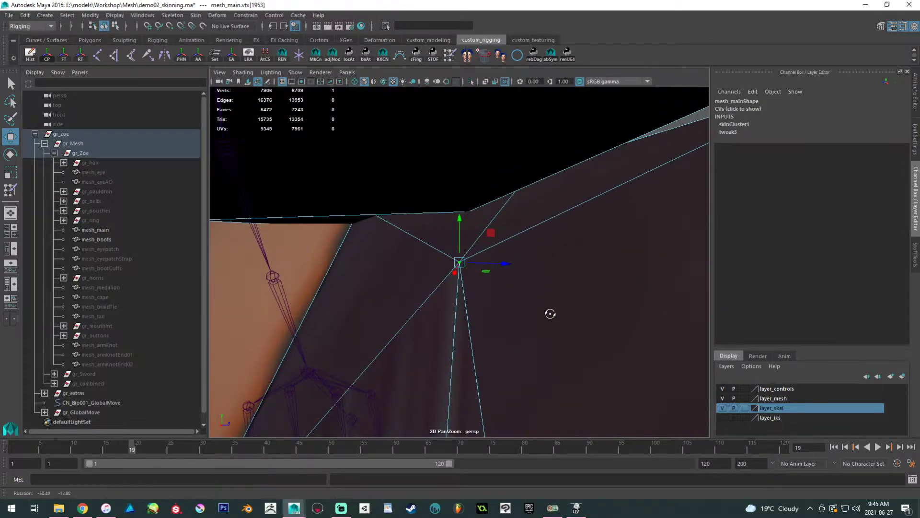
alt+drag(482, 318, 409, 339)
alt+middle_drag(409, 339, 456, 208)
alt+drag(456, 208, 485, 239)
click(453, 312)
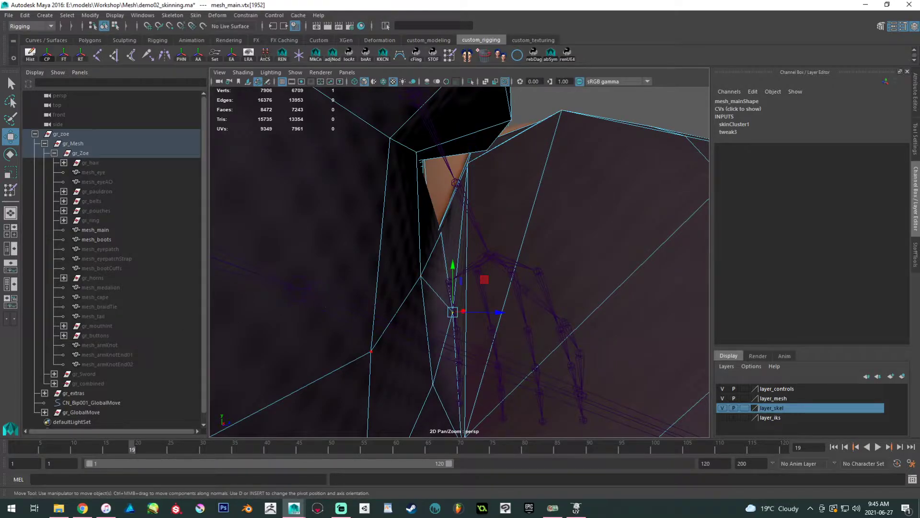
drag(0, 283, 749, 171)
alt+middle_drag(395, 191, 318, 191)
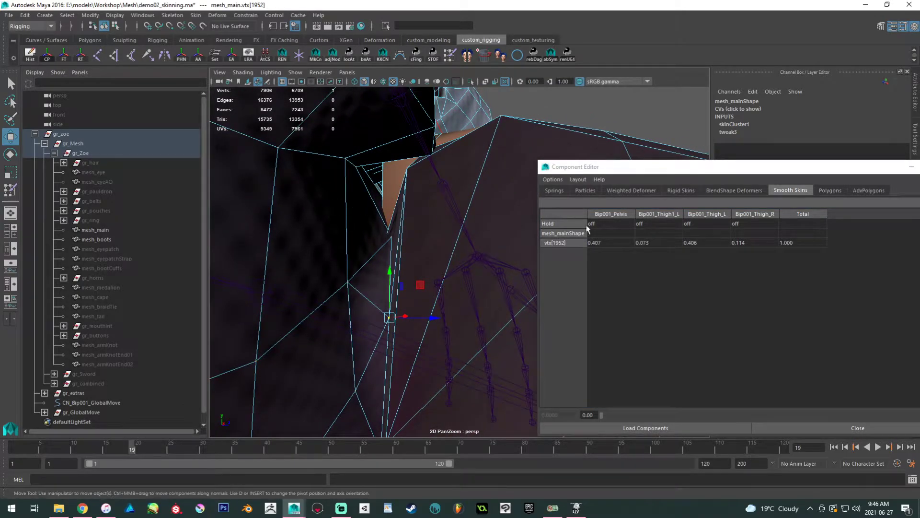
Lower the Bip001_Pelvis weight of vtx[1952] to 0.2 and further to 0.1.
double_click(608, 243)
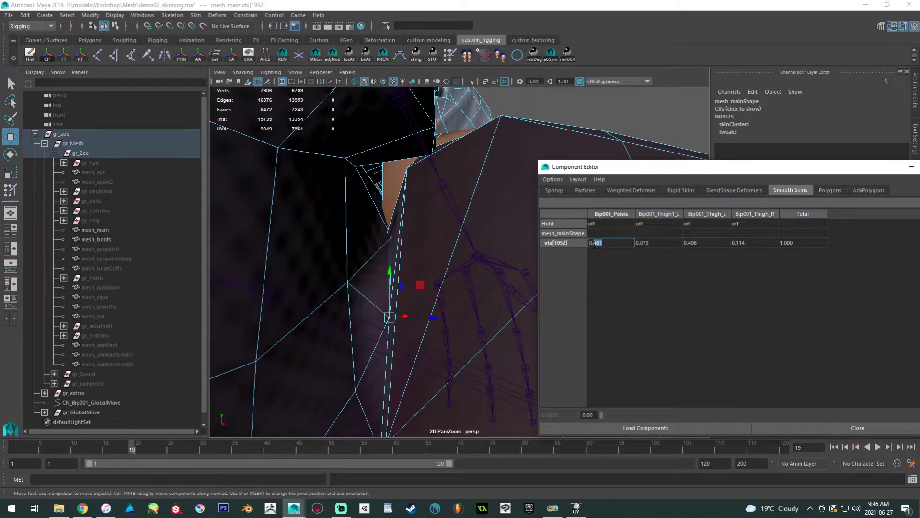
text(0.2)
key(Return)
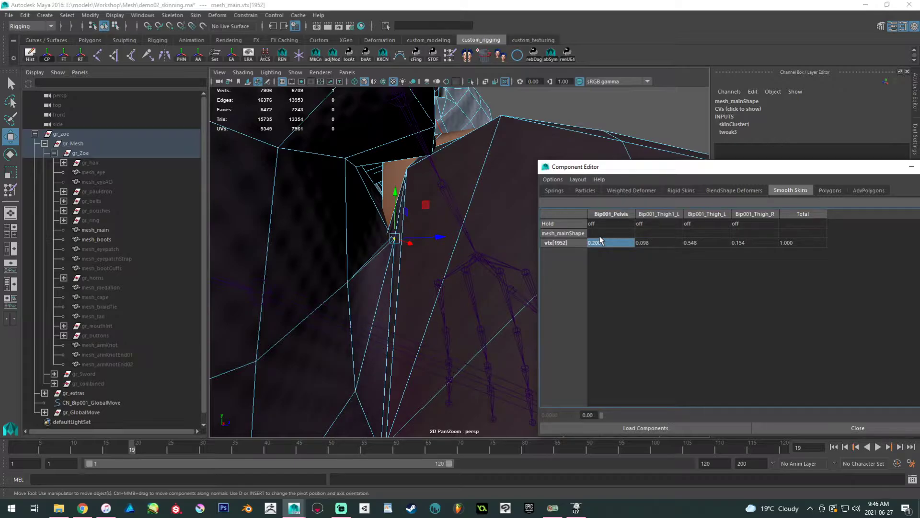
double_click(608, 243)
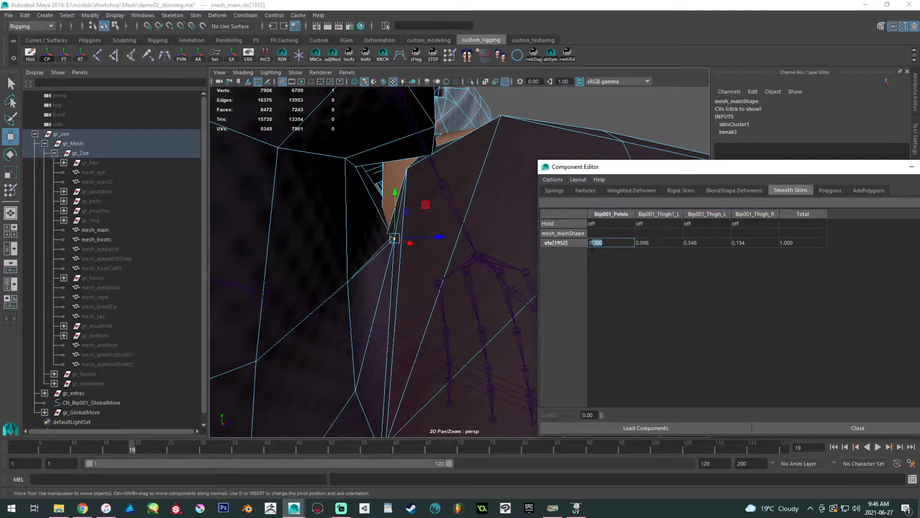
key(Return)
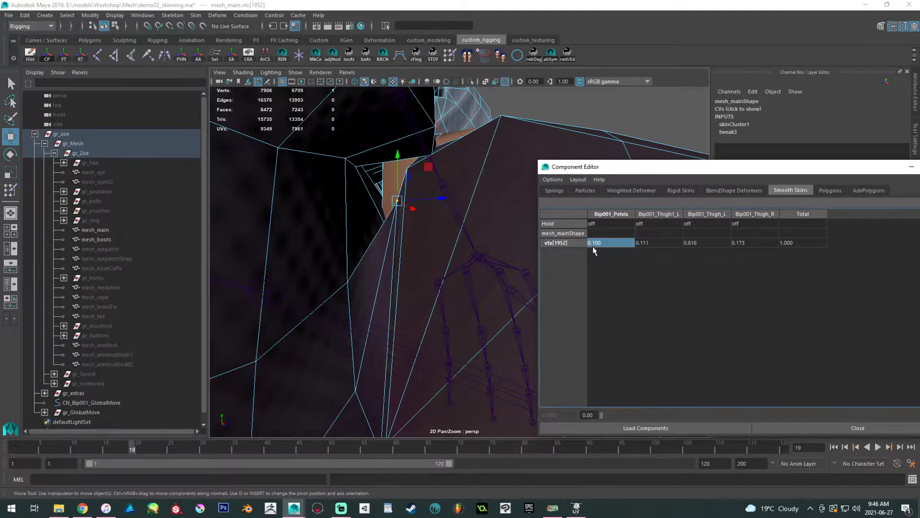
Select the neighbouring crease vertex vtx[1866] and set its Bip001_Pelvis weight to 0.2.
alt+drag(428, 207, 375, 236)
click(379, 232)
click(609, 243)
double_click(596, 243)
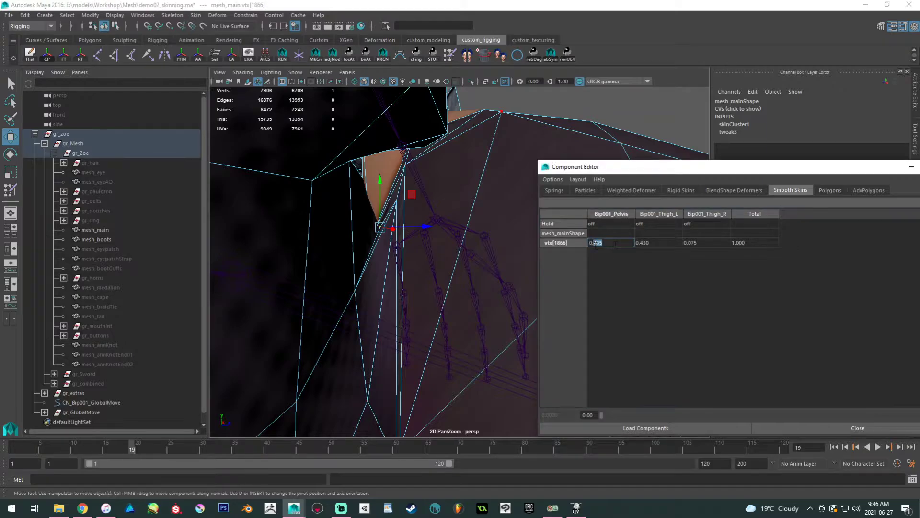
text(2)
key(Return)
Select crease vertex vtx[1952] and set its Bip001_Pelvis weight to 0.05.
alt+drag(410, 267, 329, 308)
click(308, 303)
alt+right_drag(308, 303, 309, 284)
alt+middle_drag(309, 284, 296, 209)
double_click(594, 243)
drag(604, 243, 598, 243)
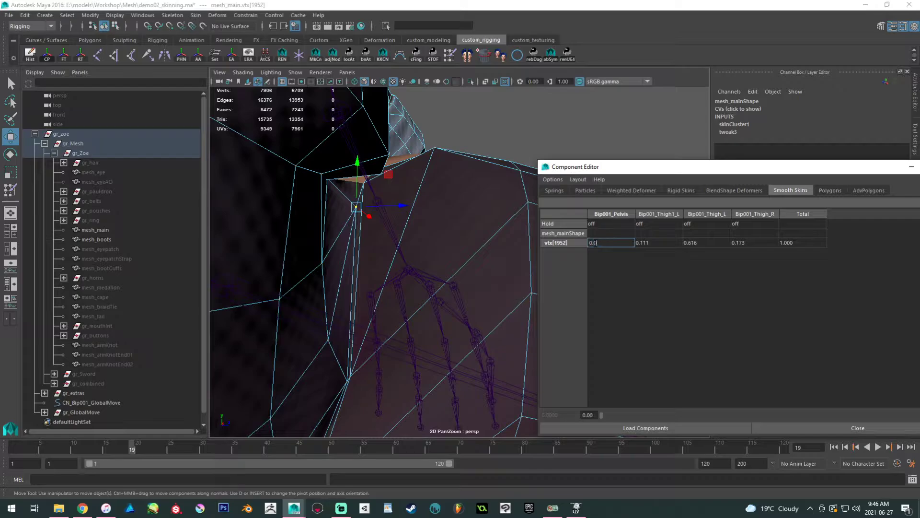
text(5)
key(Return)
Select vertex vtx[1870] beside the crease on the pelvis and set its Bip001_Pelvis weight to 0.1.
alt+middle_drag(312, 196, 331, 177)
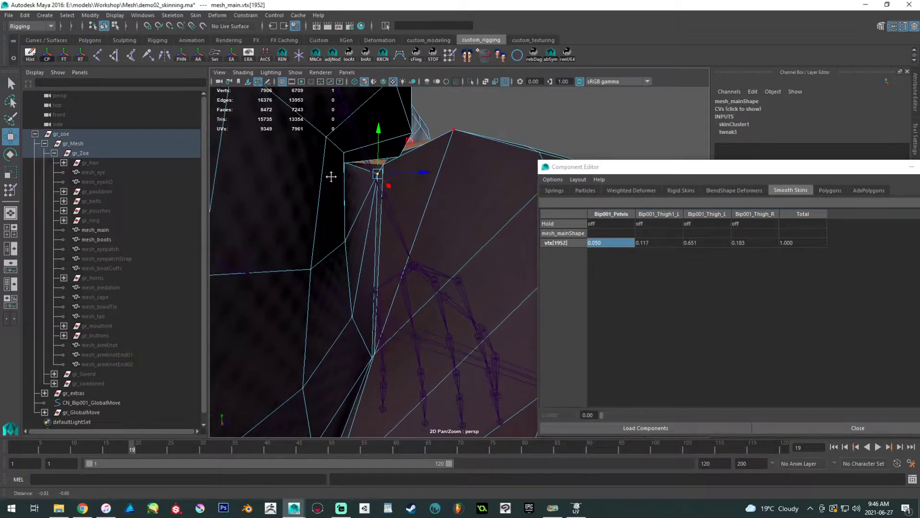
alt+right_drag(330, 177, 352, 205)
alt+middle_drag(352, 206, 359, 230)
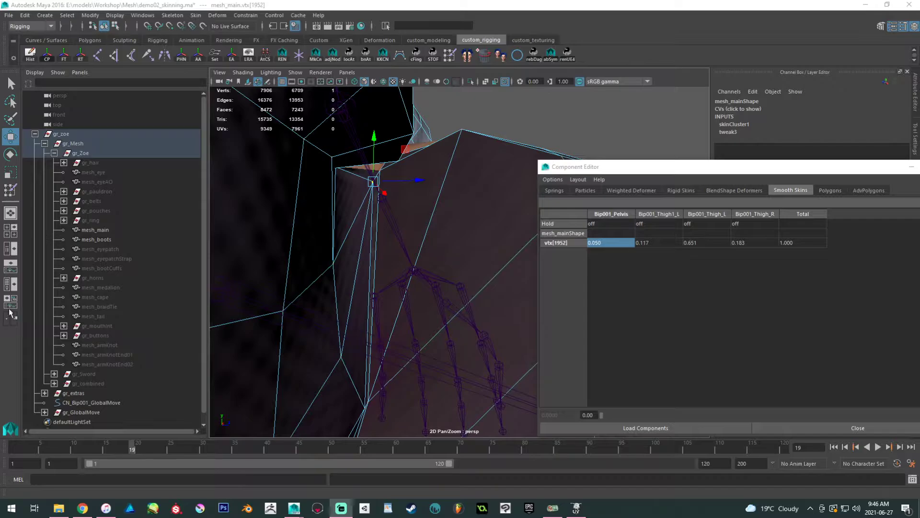
alt+middle_drag(370, 180, 365, 196)
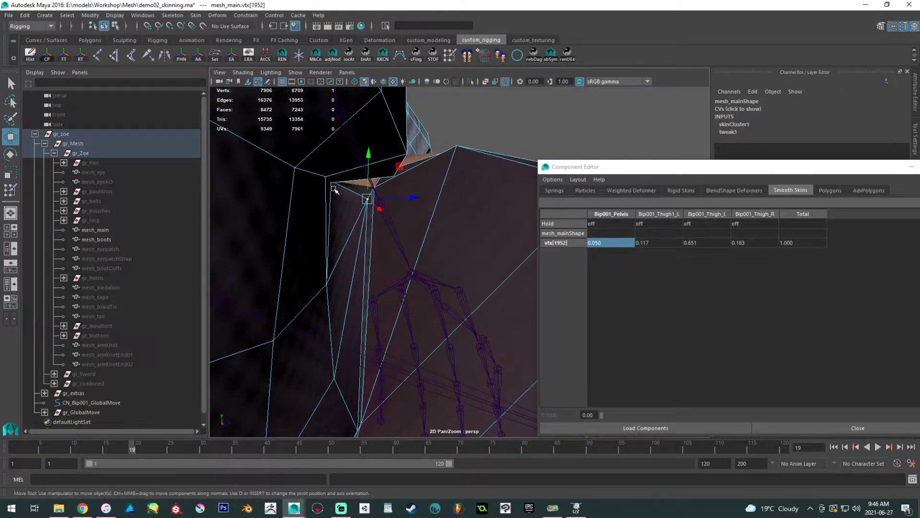
alt+drag(349, 201, 337, 221)
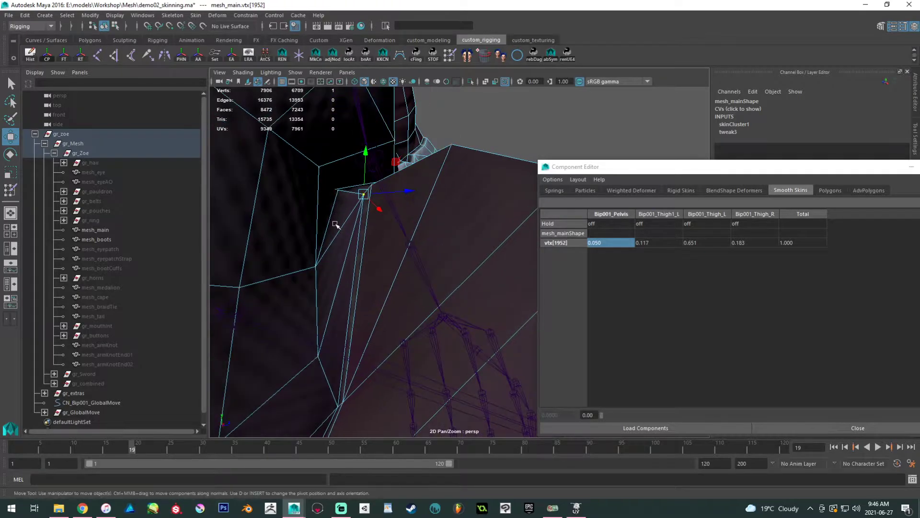
click(316, 266)
click(616, 243)
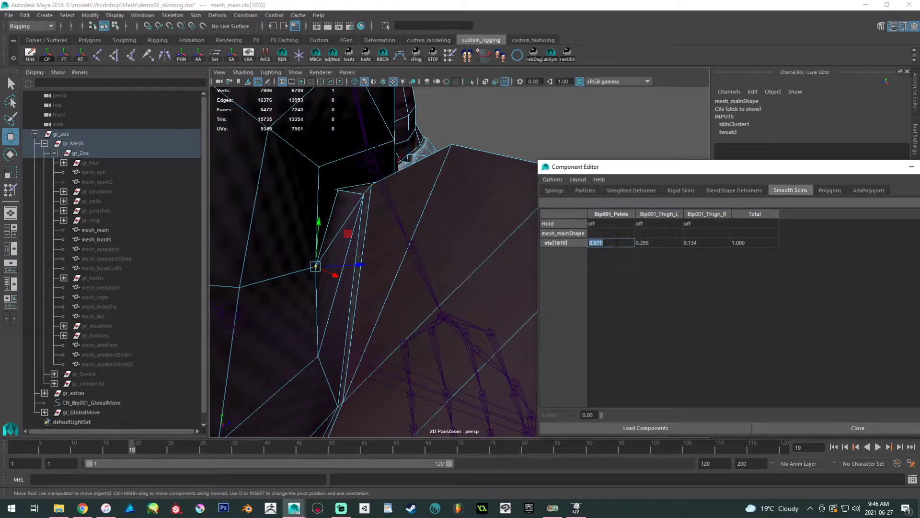
key(BackSpace)
text(.1)
key(Return)
Inspect the skin weights of the vertices inside the left hip crease and of the three further down the fold.
click(365, 193)
alt+drag(367, 201, 402, 224)
alt+drag(457, 239, 371, 191)
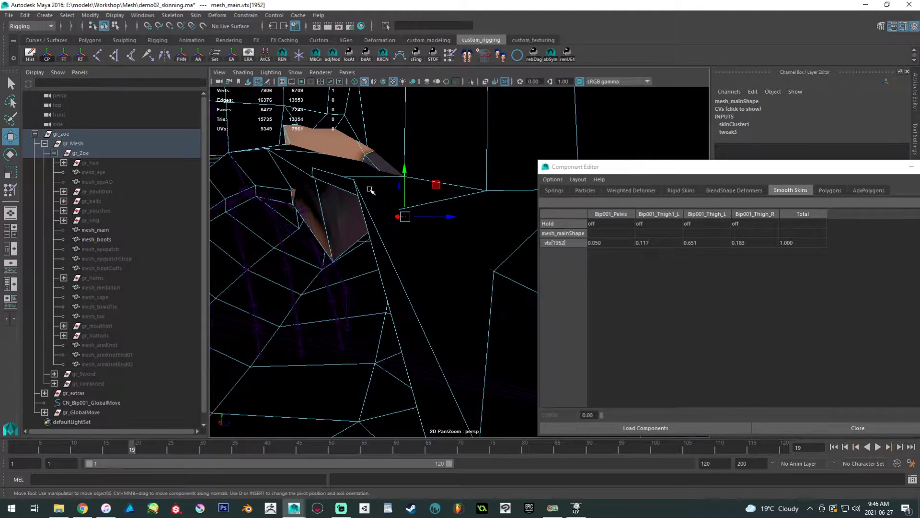
click(355, 181)
shift+click(314, 172)
key(ctrl+z)
shift+click(316, 172)
alt+drag(316, 171, 337, 206)
click(346, 214)
alt+middle_drag(383, 297, 401, 283)
click(367, 304)
shift+click(378, 336)
shift+click(381, 336)
alt+right_drag(381, 336, 335, 302)
alt+drag(346, 301, 399, 320)
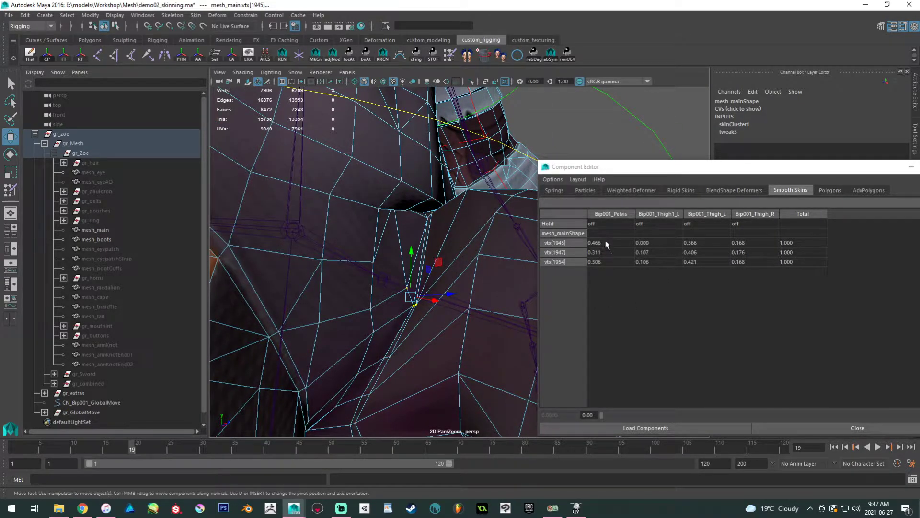
drag(605, 242, 606, 256)
Reselect vertex vtx[1870] beside the crease and set its Bip001_Pelvis weight to 0.5.
click(399, 287)
click(396, 216)
alt+drag(392, 228, 422, 258)
click(390, 205)
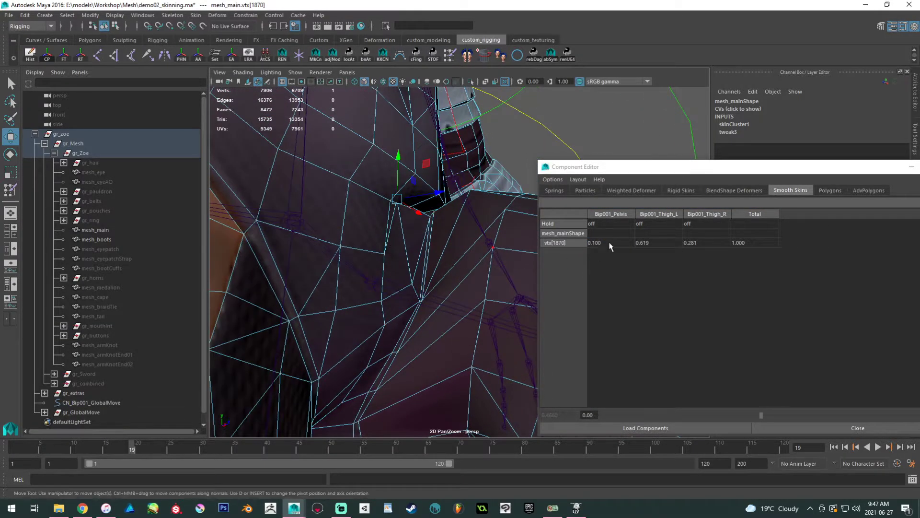
click(605, 243)
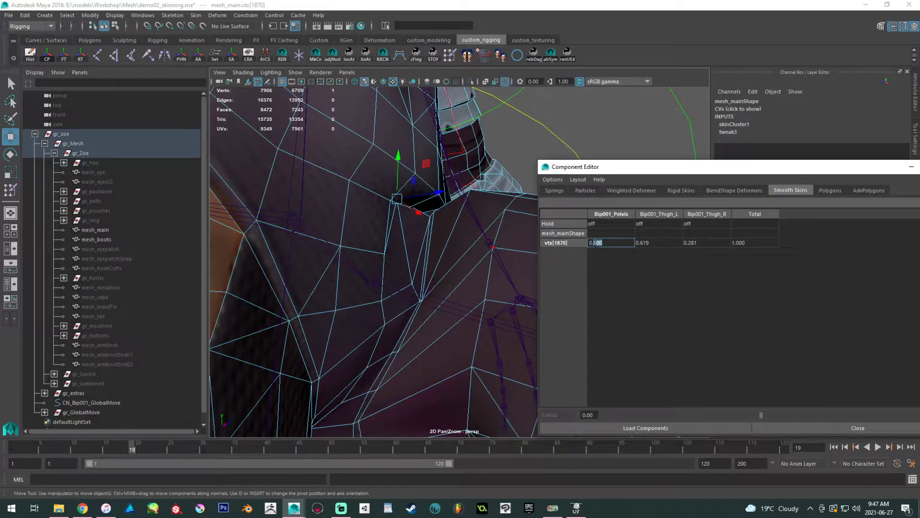
text(5)
key(Return)
Select the pelvis row of vtx[1918], vtx[1919] and vtx[4173] above the crease and set their Bip001_Pelvis weights to 0.8.
alt+drag(499, 262, 352, 306)
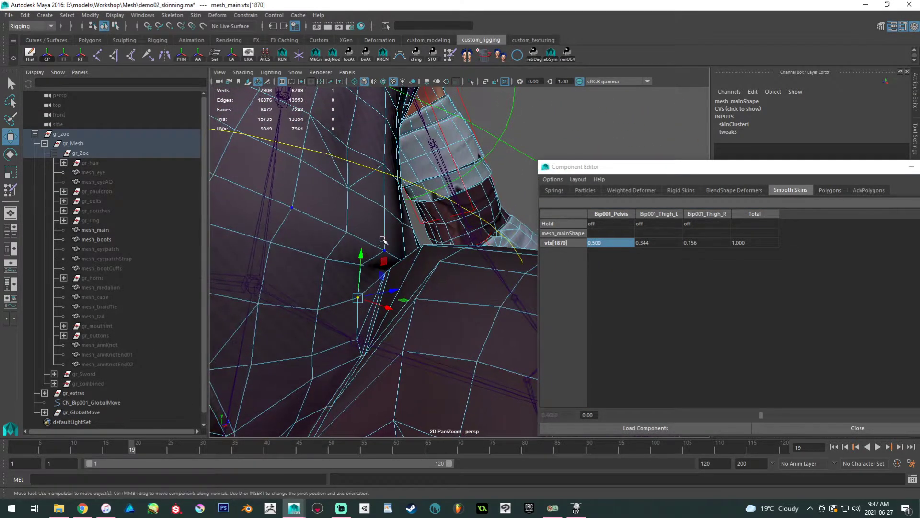
click(381, 240)
click(361, 264)
shift+click(336, 260)
shift+click(283, 247)
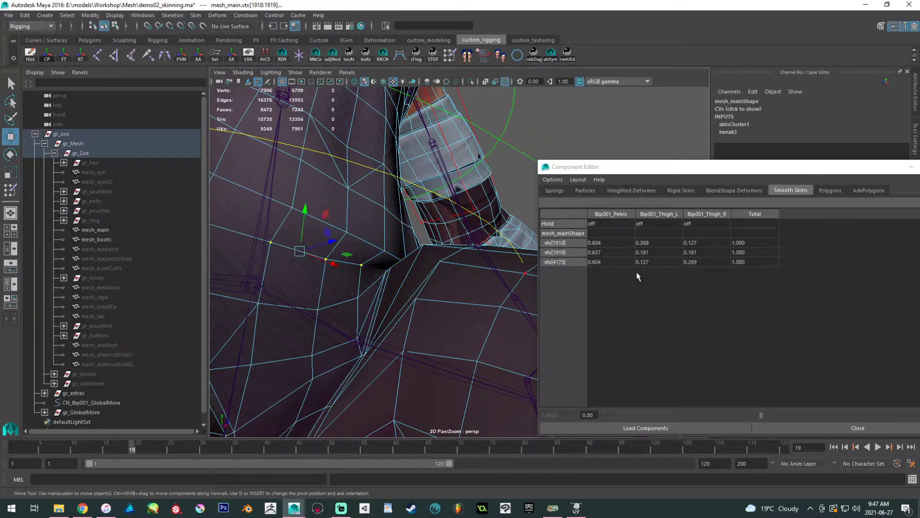
drag(597, 244, 595, 263)
text(0.8)
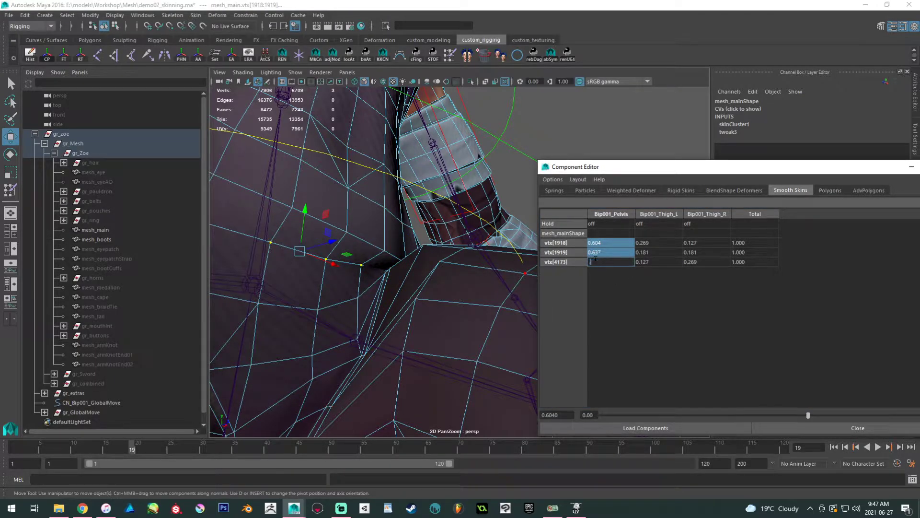
key(Return)
Set the Bip001_Pelvis weights of the lower row, vtx[1870], vtx[1871] and vtx[4125], to 0.6 and raise them to 0.8.
alt+drag(330, 326, 356, 313)
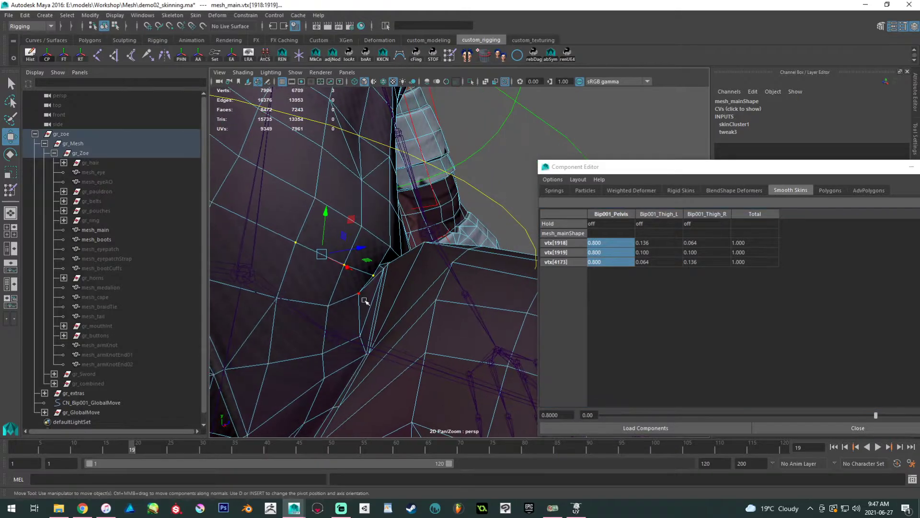
click(359, 294)
shift+click(328, 305)
shift+click(278, 298)
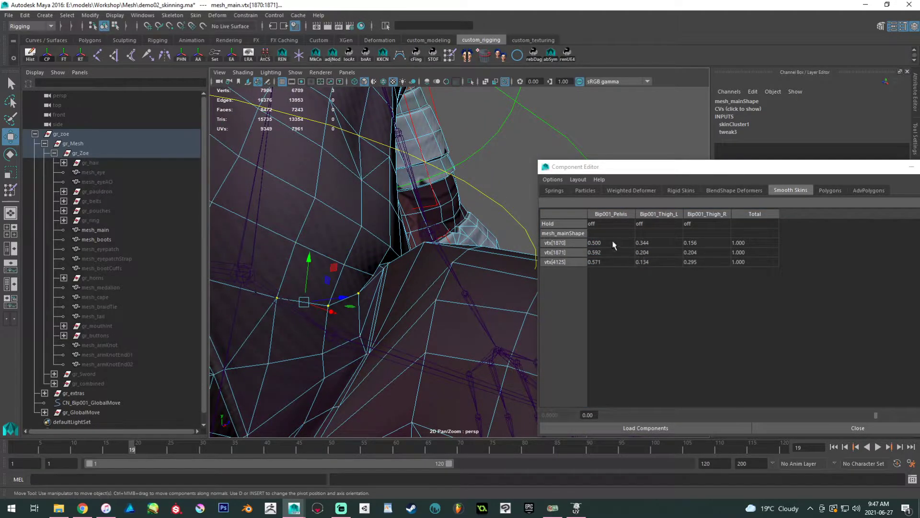
drag(613, 245, 607, 263)
text(0.6)
key(Return)
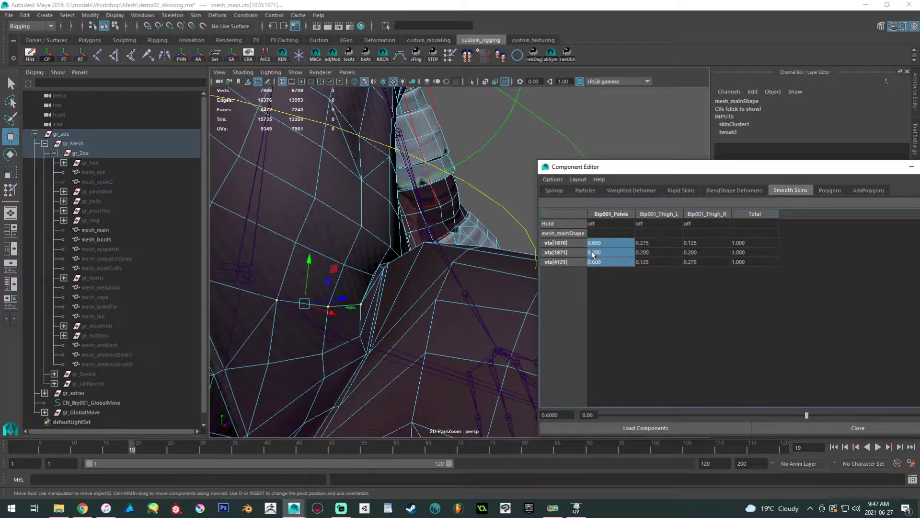
text(0.8)
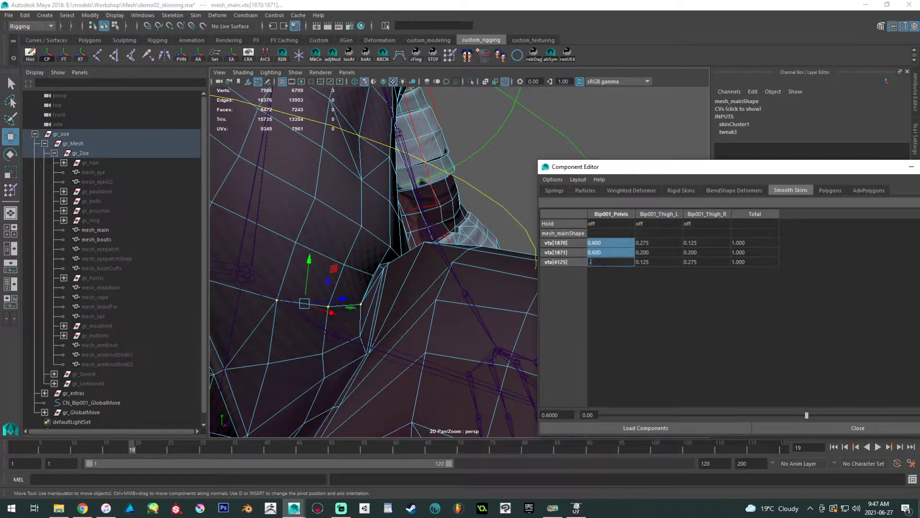
key(Return)
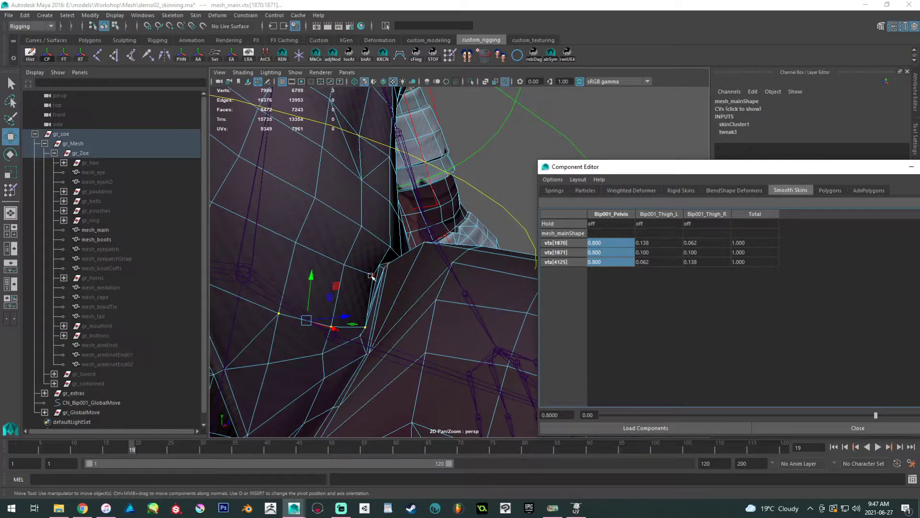
Reselect the upper row vertices vtx[1918], vtx[1919] and vtx[4173] and set their Bip001_Pelvis weights to 0.9.
drag(376, 273, 318, 263)
shift+click(529, 253)
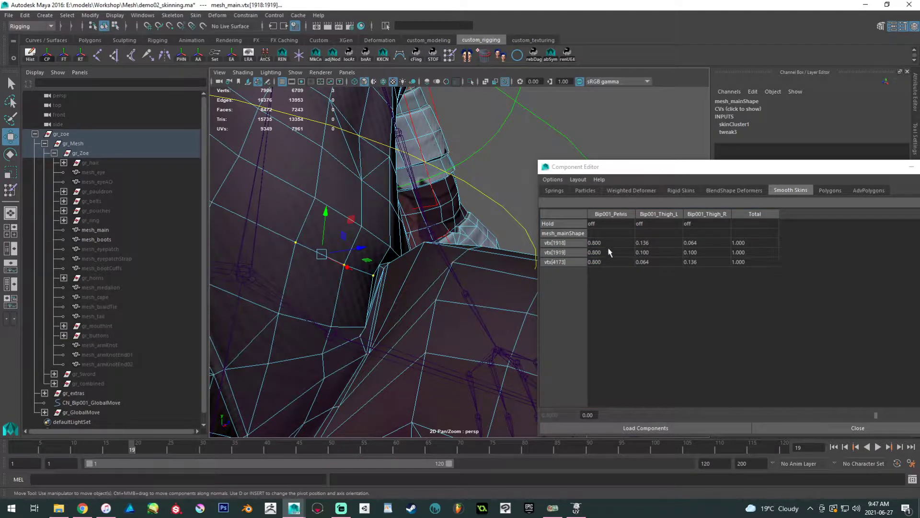
drag(608, 243, 605, 263)
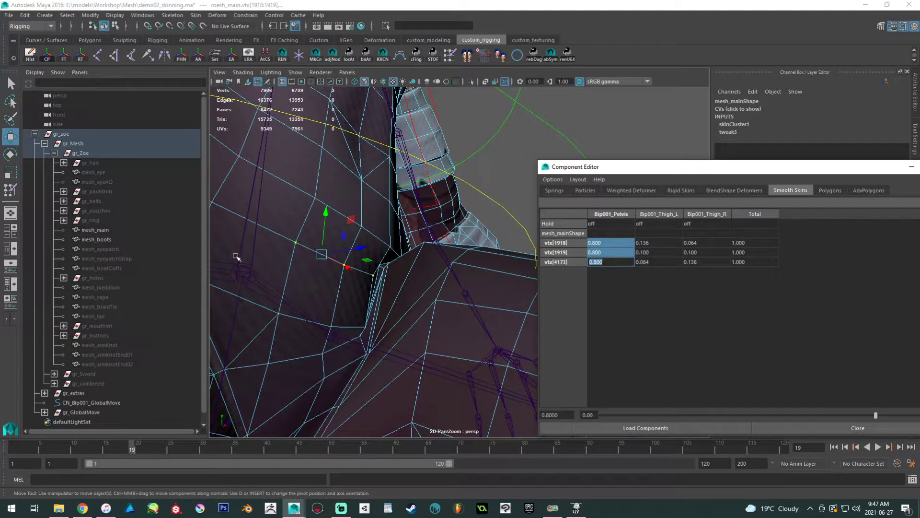
text(0.9)
key(Return)
Examine how the pelvis and left hip crease deform from the front and side.
alt+right_drag(340, 282, 316, 239)
alt+drag(316, 240, 378, 244)
alt+right_drag(378, 244, 389, 222)
alt+middle_drag(426, 322, 441, 269)
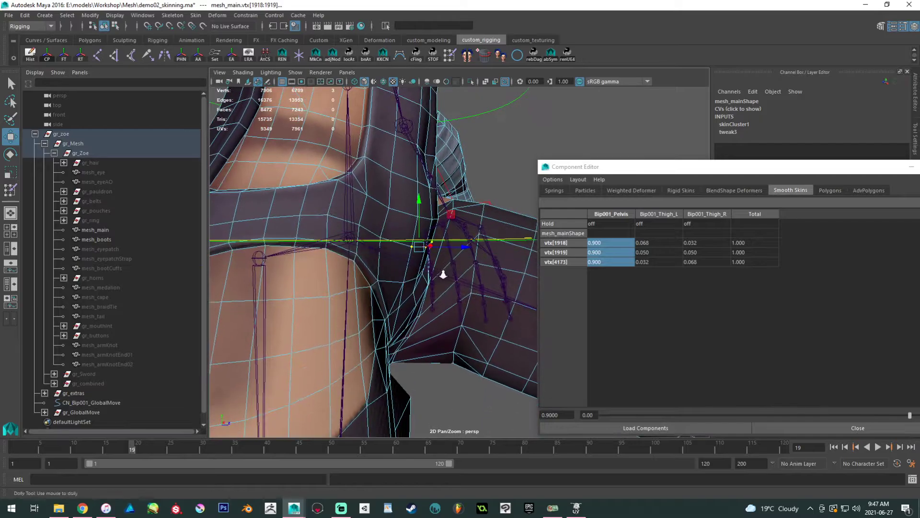
alt+right_drag(441, 270, 445, 298)
alt+drag(445, 298, 400, 305)
key(alt)
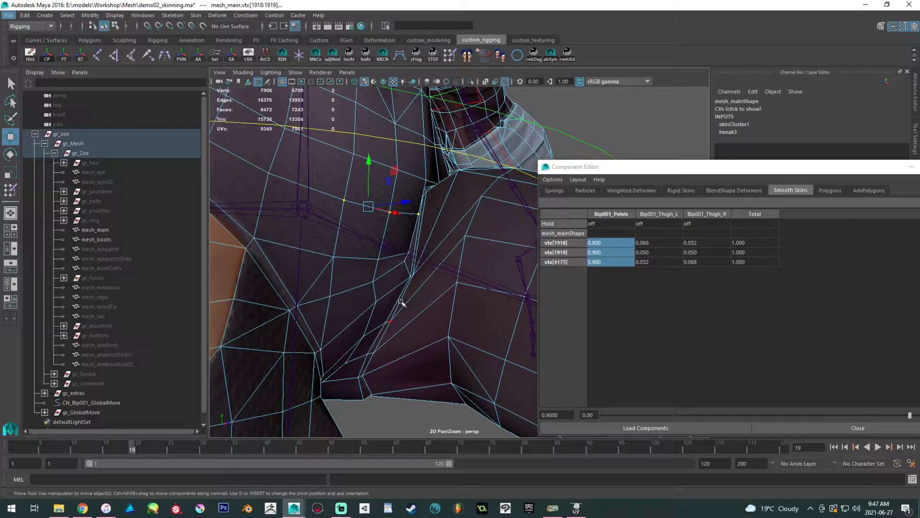
Select vertex vtx[1945] lower in the hip fold and try a Bip001_Pelvis weight of 0.6.
alt+drag(413, 288, 396, 316)
alt+right_drag(396, 317, 388, 327)
alt+drag(388, 326, 317, 237)
click(370, 281)
click(602, 246)
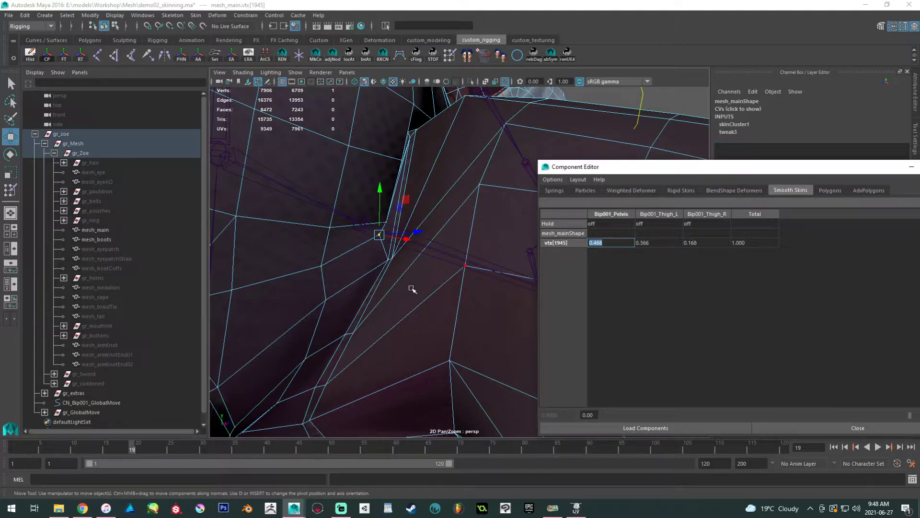
text(0.6)
key(Return)
Select the adjacent fold vertices vtx[1947] and vtx[1954] and try Bip001_Pelvis weights of 0.6.
alt+drag(314, 293, 389, 241)
click(386, 240)
shift+click(389, 235)
drag(611, 245, 612, 252)
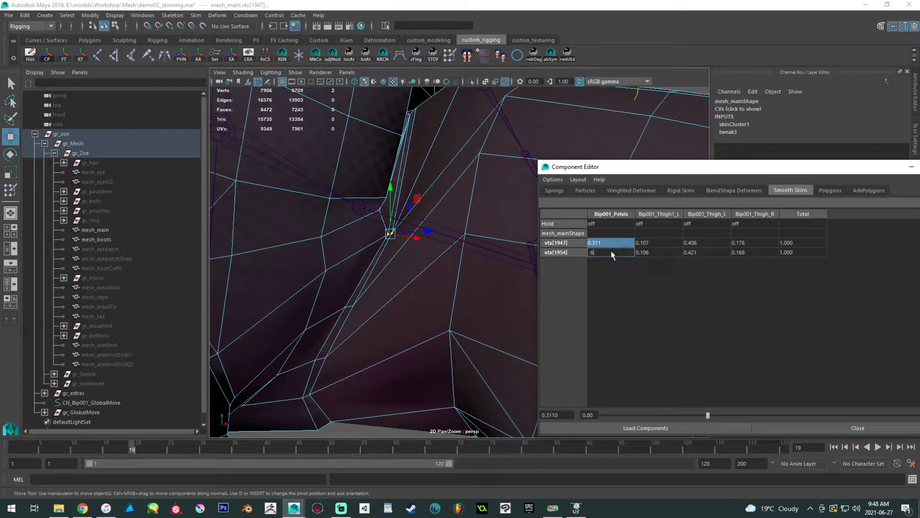
key(Return)
Undo the 0.6 pelvis weights on the fold vertices and set the Bip001_Pelvis weight of vtx[1945] to 0.5.
drag(368, 300, 380, 282)
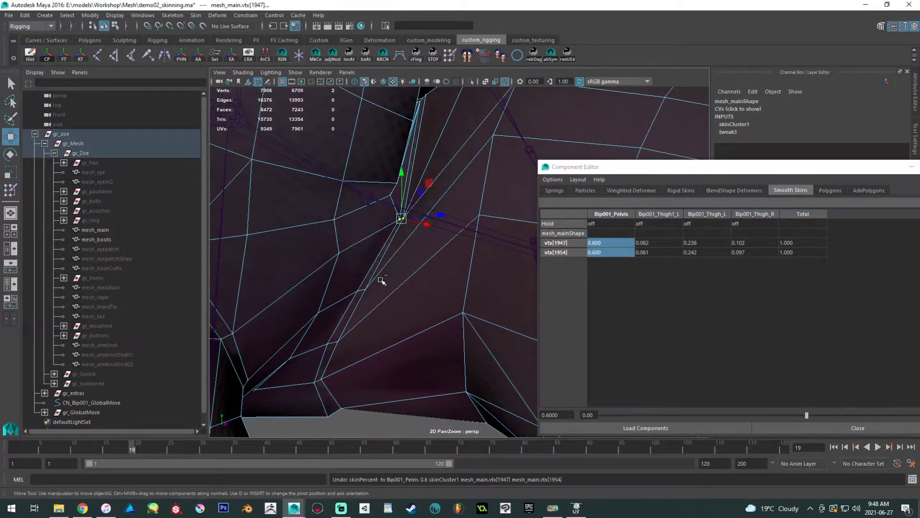
alt+middle_drag(382, 281, 390, 303)
alt+drag(389, 303, 391, 267)
click(388, 260)
double_click(601, 243)
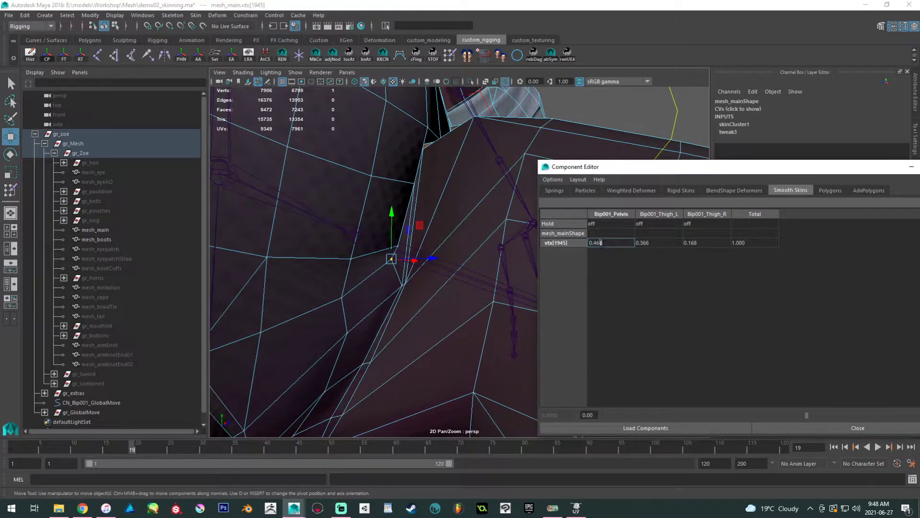
text(5)
key(Return)
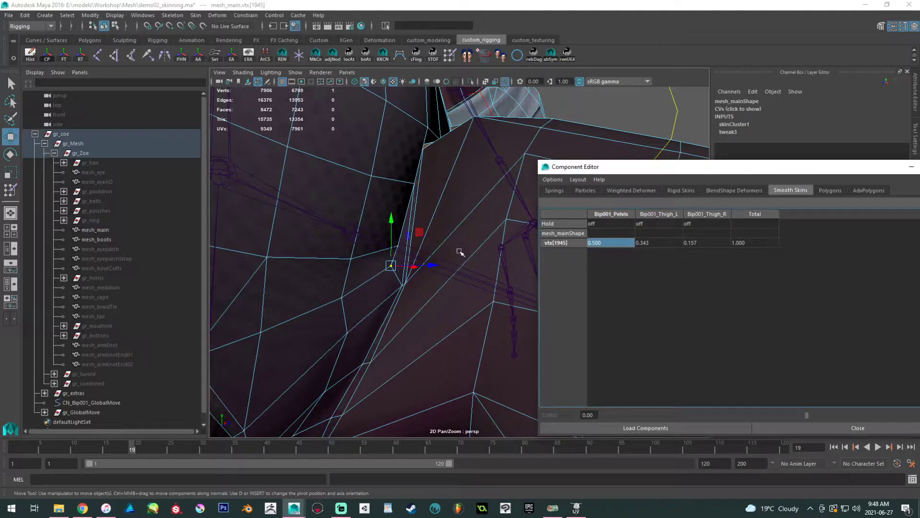
Examine how the left hip crease and upper thigh deform from several angles at frame 19.
alt+right_drag(459, 251, 420, 236)
mouse_move(420, 235)
alt+mouse_down()
mouse_move(394, 240)
mouse_move(406, 240)
alt+mouse_up()
alt+right_drag(406, 241, 487, 355)
alt+middle_drag(434, 310, 436, 275)
alt+drag(435, 275, 403, 163)
alt+drag(402, 285, 390, 336)
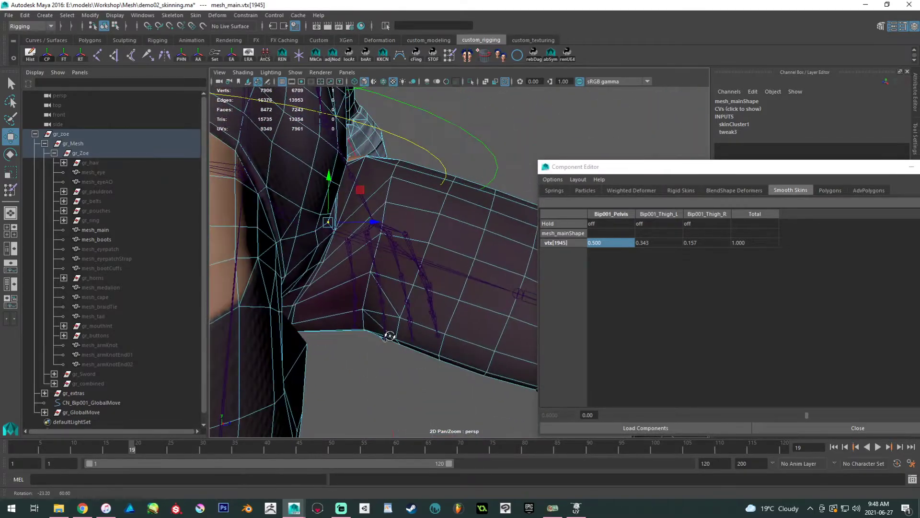
alt+middle_drag(382, 199, 403, 227)
alt+right_drag(402, 228, 428, 278)
alt+middle_drag(306, 235, 339, 257)
mouse_move(339, 256)
alt+mouse_down()
mouse_move(304, 261)
mouse_move(328, 263)
mouse_move(311, 246)
mouse_move(330, 259)
alt+mouse_up()
alt+middle_drag(329, 259, 376, 297)
alt+right_drag(376, 297, 403, 335)
alt+drag(376, 236, 364, 251)
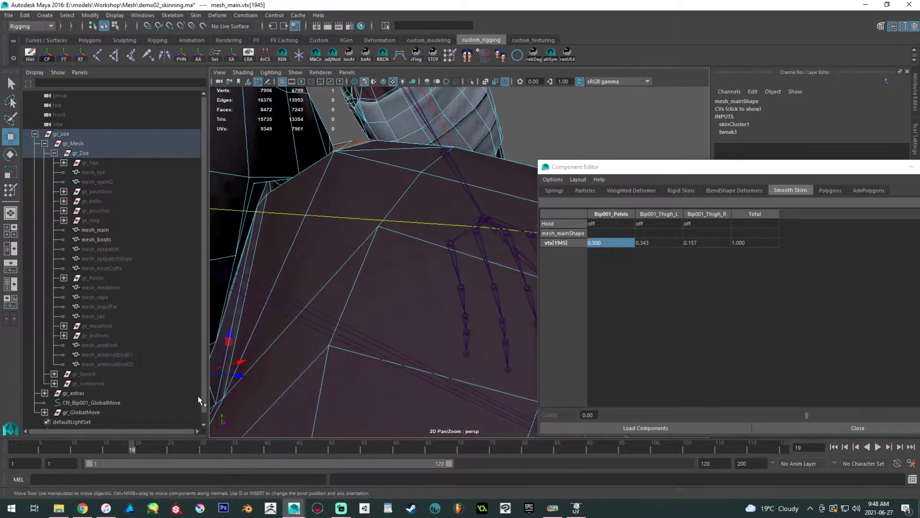
At frame 7, select vtx[1916] and vtx[1917] at the hip crease and raise their Bip001_Pelvis weights to 0.8.
drag(136, 441, 56, 438)
click(318, 192)
shift+click(293, 211)
drag(611, 242, 606, 258)
text(0.6)
key(Return)
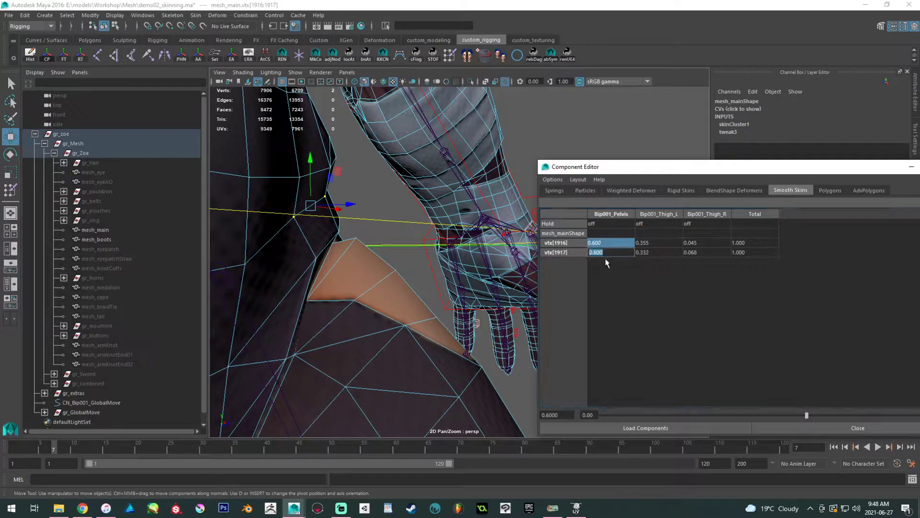
key(Return)
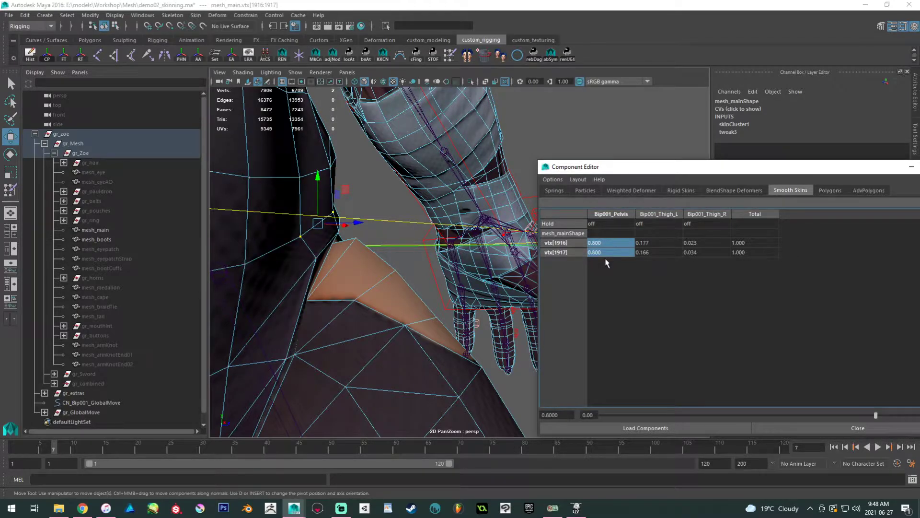
At frame 11, set Bip001_Thigh_L weights to 0.05 on hip strap vertices vtx[1851], vtx[1854], vtx[1855], vtx[1865] and their mirrored counterparts.
key(alt+v)
click(81, 445)
alt+drag(283, 322, 443, 271)
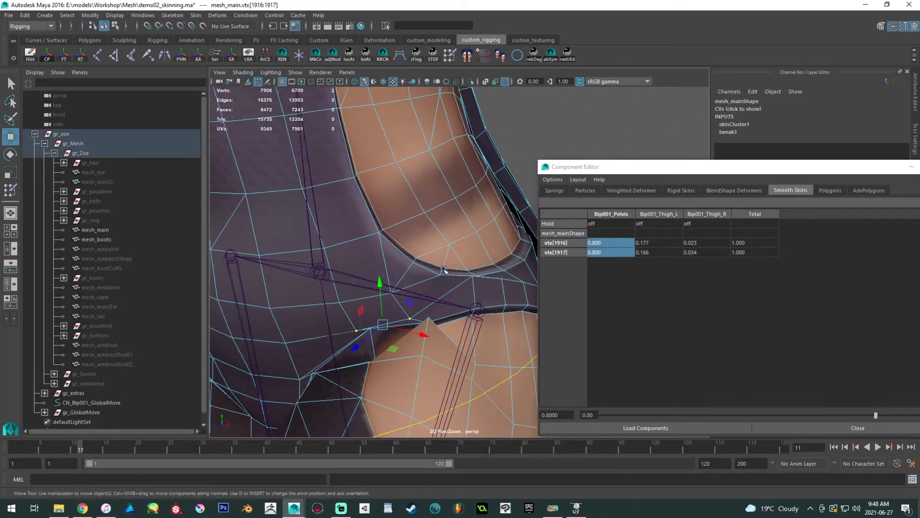
click(443, 271)
shift+click(383, 294)
shift+click(340, 302)
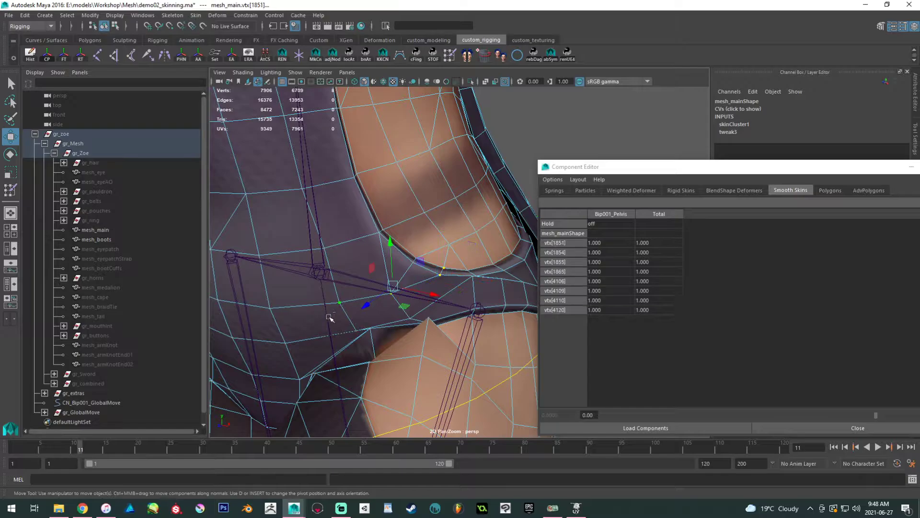
alt+drag(331, 318, 397, 313)
shift+click(362, 357)
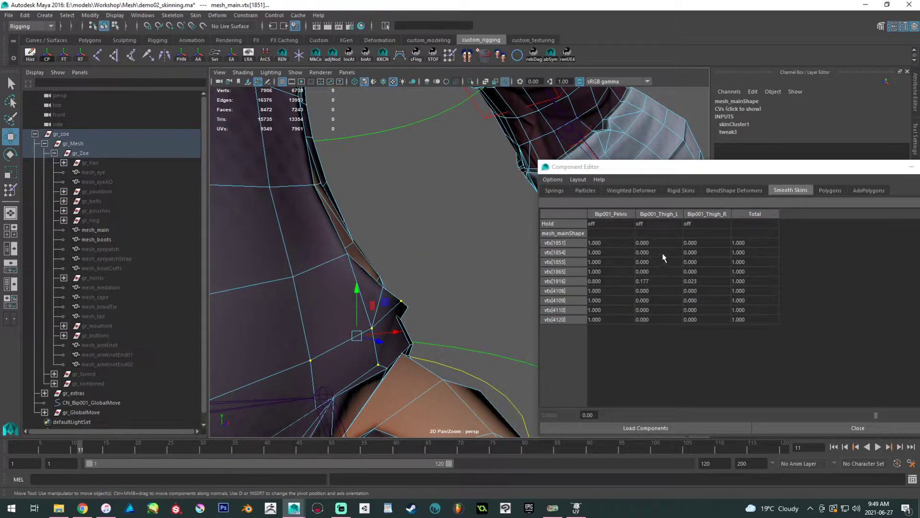
drag(658, 245, 654, 320)
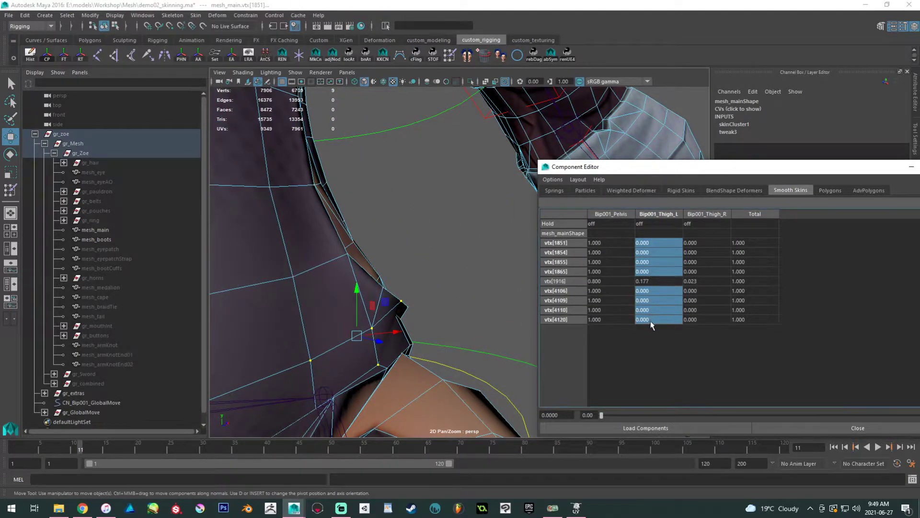
text(0.05)
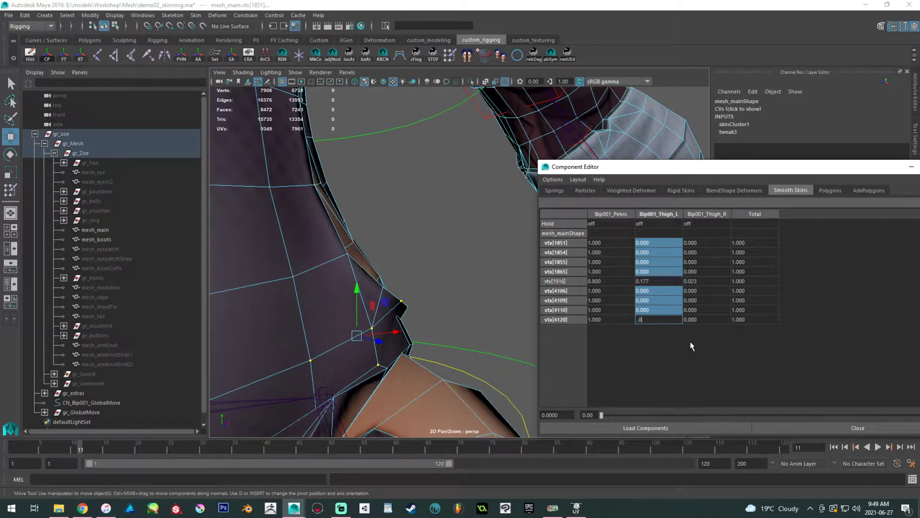
key(Return)
Select the vertices around the left hip crease and upper thigh and set all their Bip001_Thigh_R weights to 0.
alt+drag(341, 371, 448, 336)
click(418, 257)
drag(510, 385, 402, 253)
key(ctrl+z)
drag(500, 397, 392, 244)
click(733, 246)
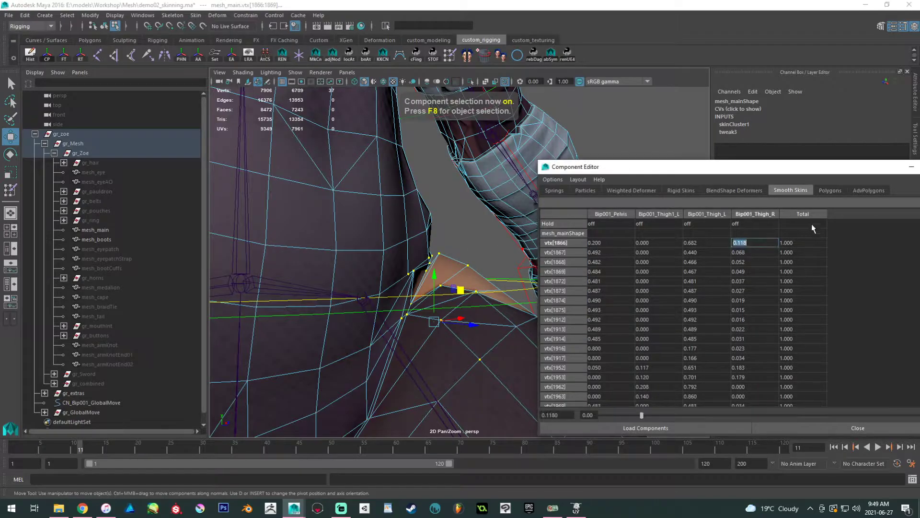
drag(808, 165, 715, 156)
scroll(706, 300, down, 3)
scroll(707, 300, down, 3)
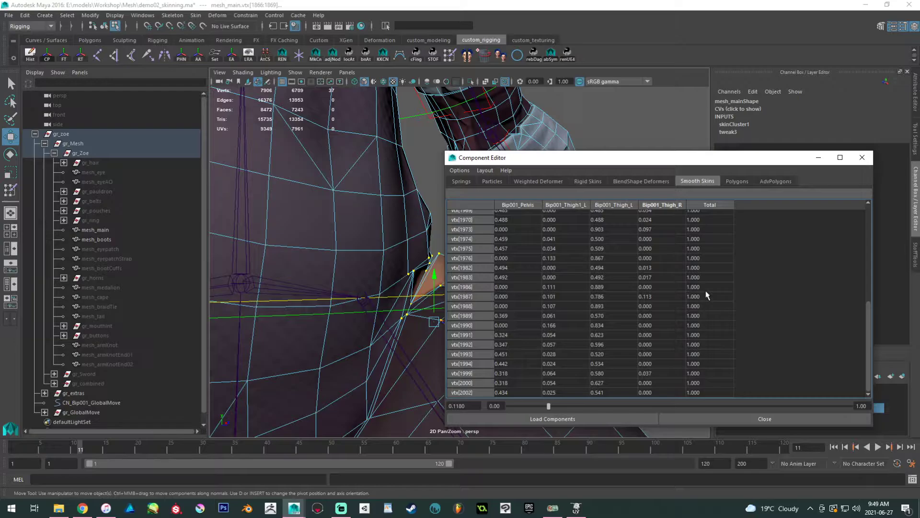
shift+click(665, 392)
key(Return)
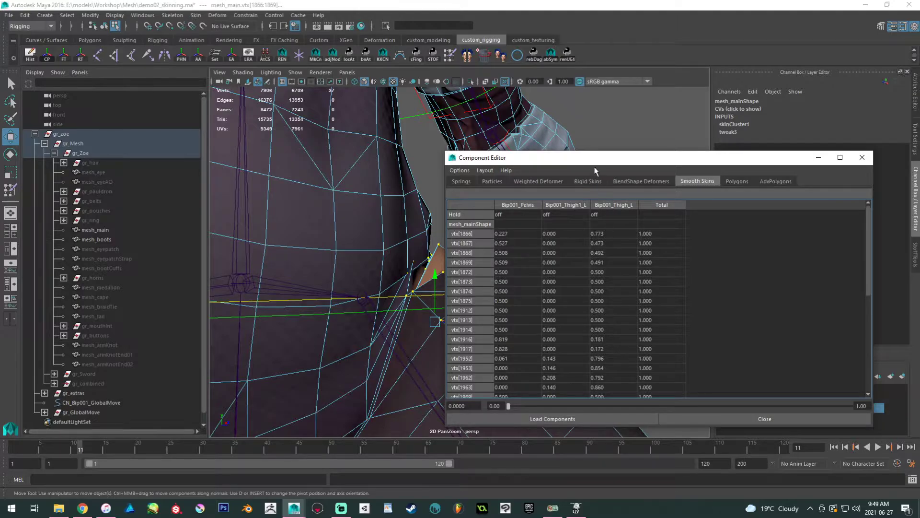
drag(606, 162, 671, 144)
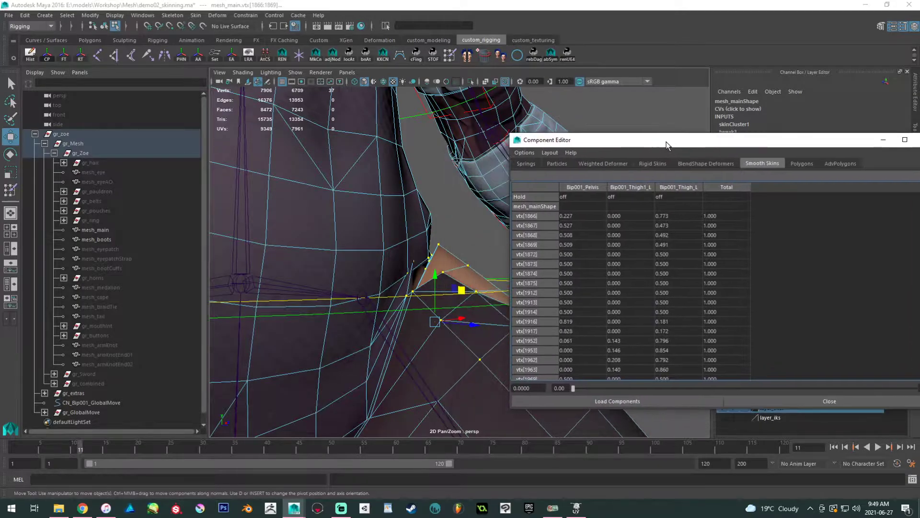
At frame 6, select crease vertices vtx[1866] and vtx[1867] and set their Bip001_Pelvis weights to 0.25.
drag(103, 450, 48, 444)
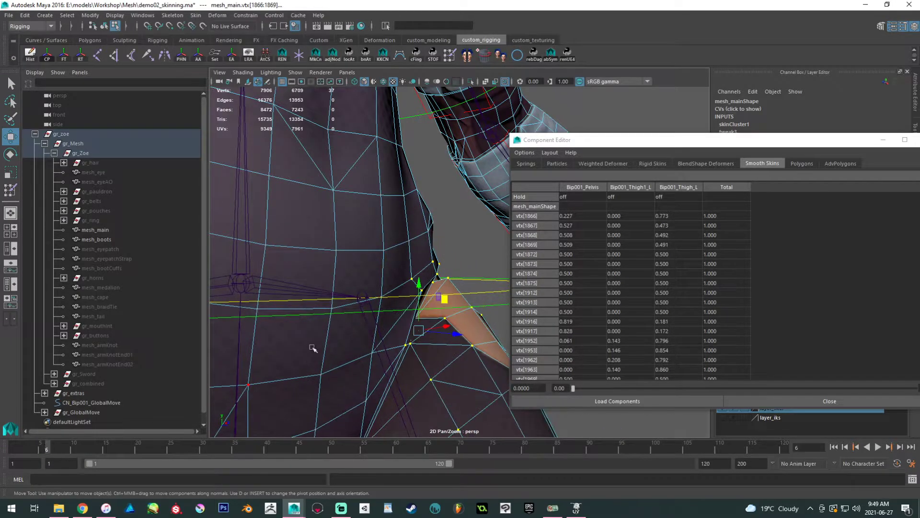
scroll(311, 353, up, 5)
click(275, 315)
alt+drag(274, 317, 292, 286)
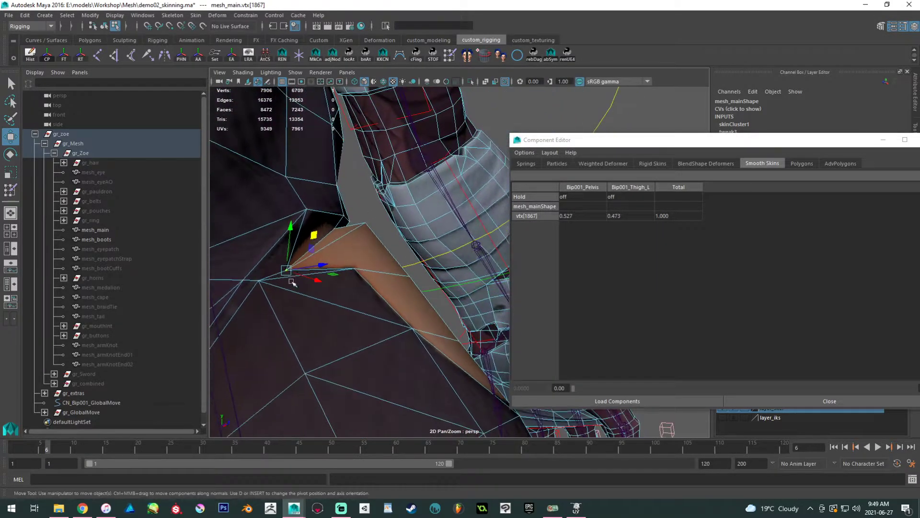
shift+click(297, 206)
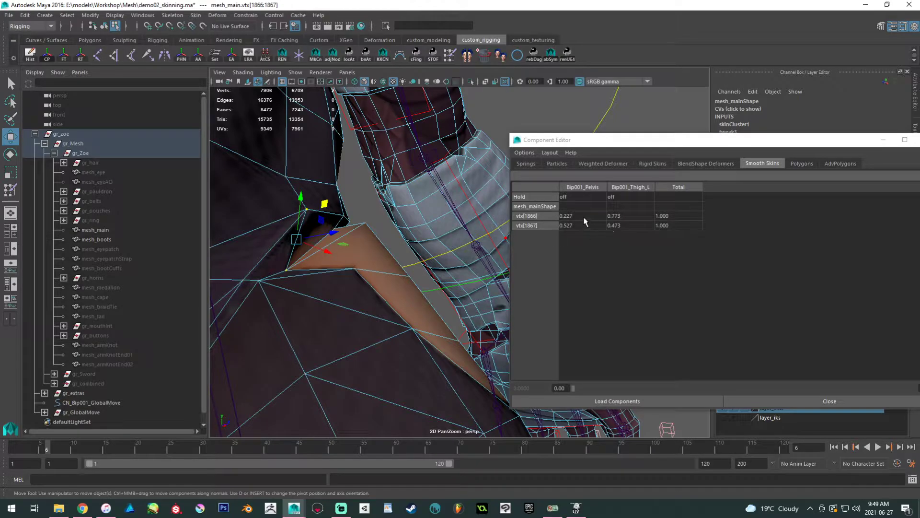
drag(581, 218, 575, 225)
alt+drag(370, 240, 328, 282)
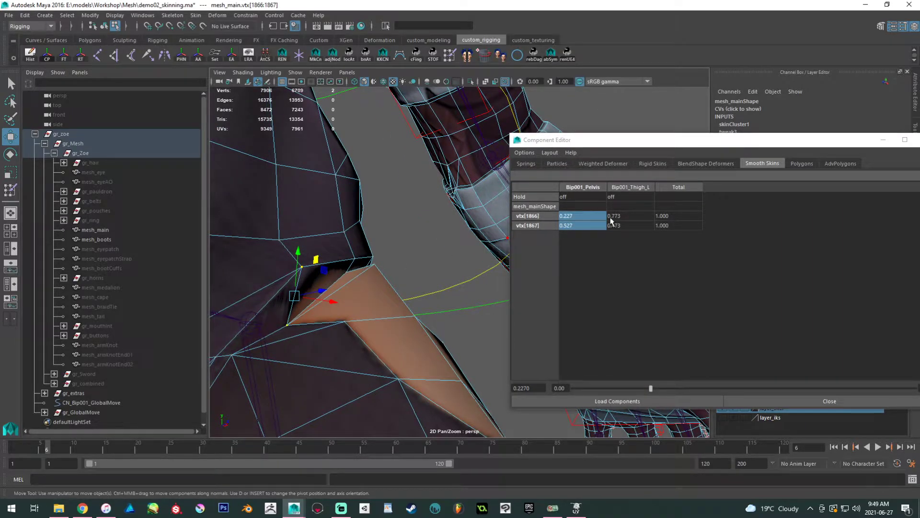
drag(582, 217, 574, 229)
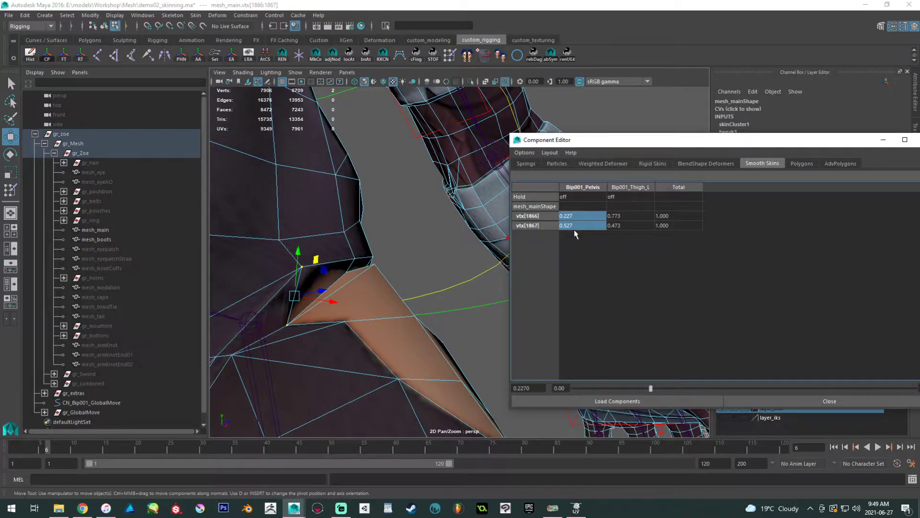
double_click(574, 229)
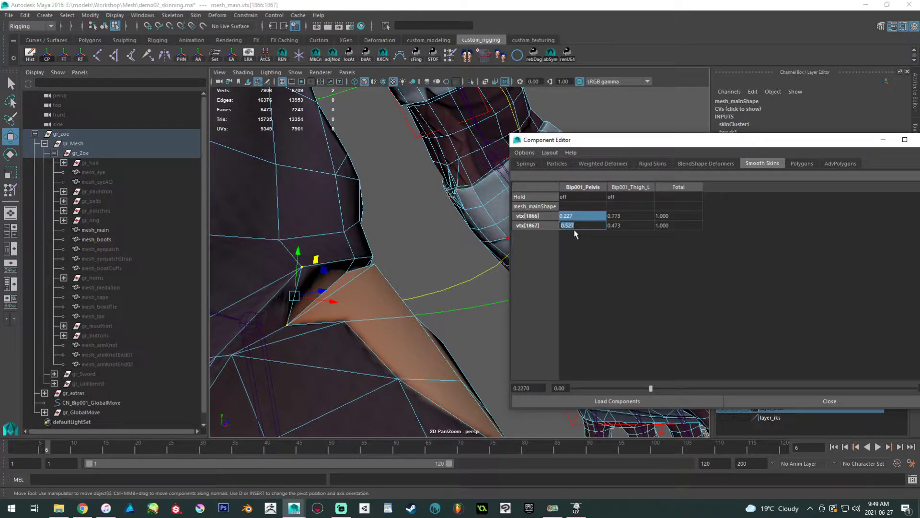
text(0.25)
key(Return)
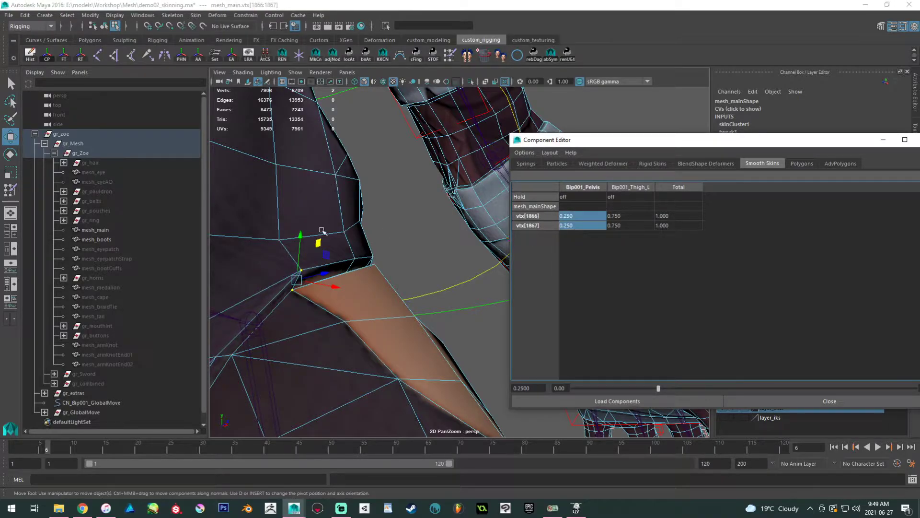
At frame 8, select vtx[1868] and vtx[1869] on the lower edge of the hip strap and set their Bip001_Pelvis weights to 0.3.
alt+middle_drag(250, 222, 252, 214)
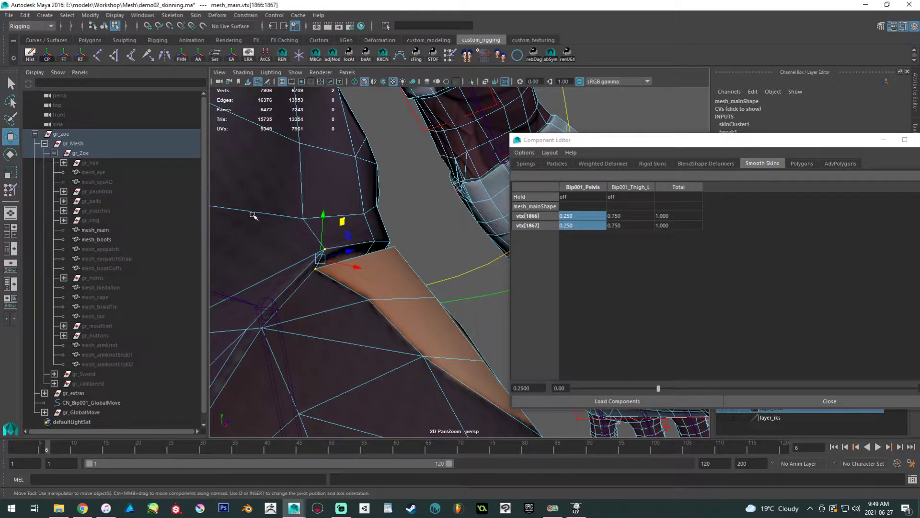
mouse_move(47, 447)
mouse_down()
mouse_move(88, 445)
mouse_move(61, 447)
mouse_up()
alt+drag(267, 318, 192, 324)
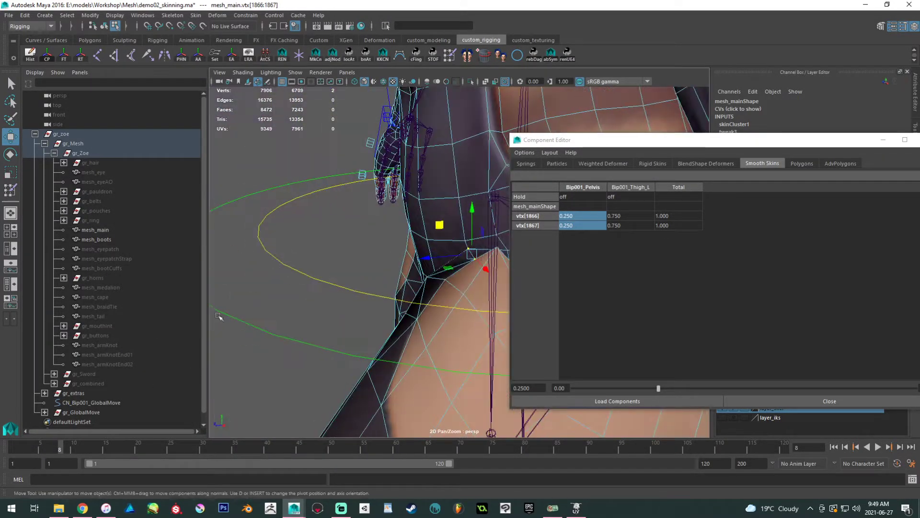
alt+right_drag(213, 325, 228, 327)
alt+drag(228, 326, 337, 314)
alt+right_drag(337, 315, 357, 277)
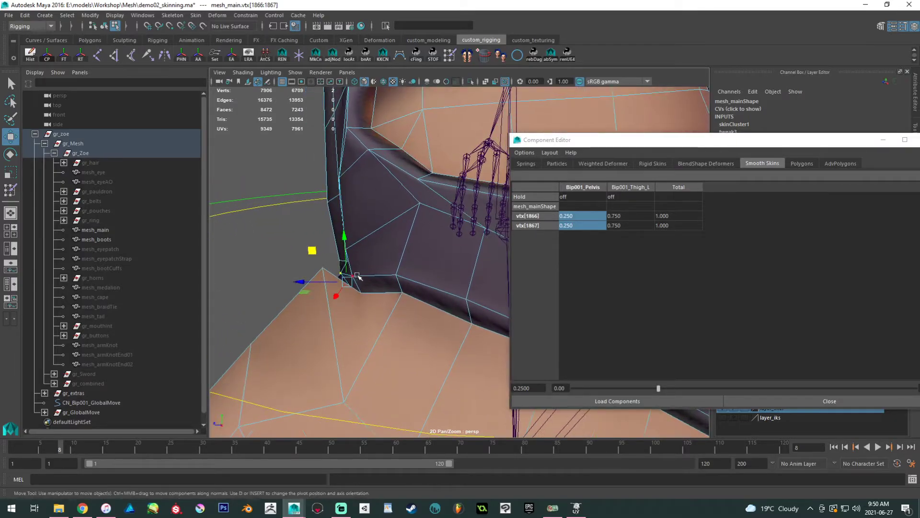
click(353, 276)
shift+click(361, 292)
drag(583, 216, 579, 225)
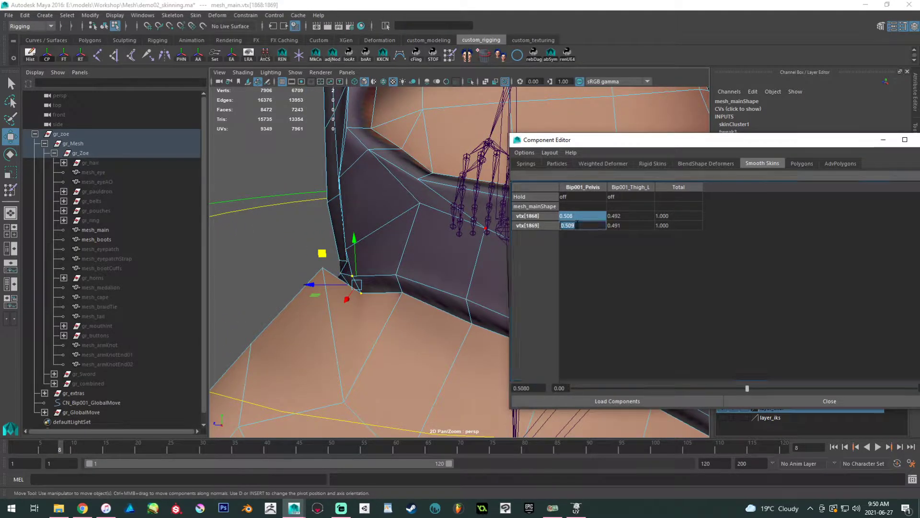
text(0.3)
key(Return)
Select vtx[1916] above the front of the hip crease and set its Bip001_Pelvis weight to 0.6.
alt+drag(358, 253, 366, 184)
click(367, 258)
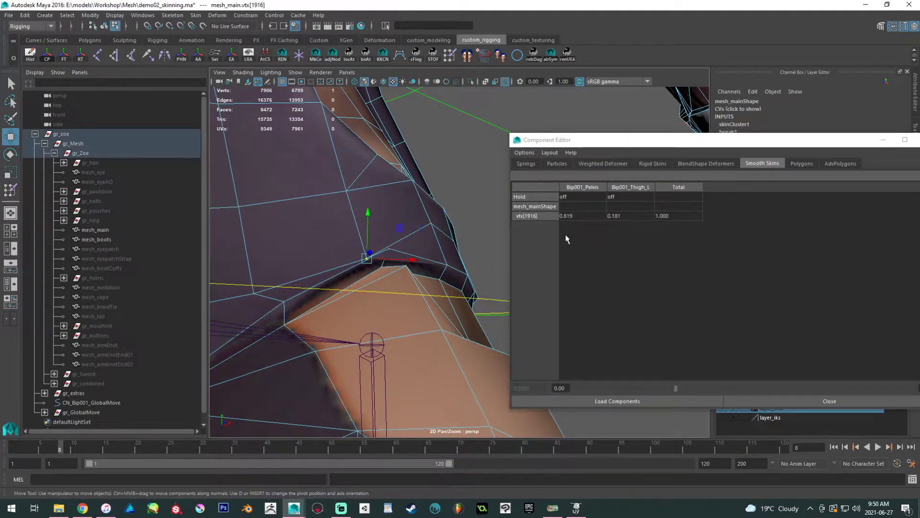
double_click(568, 216)
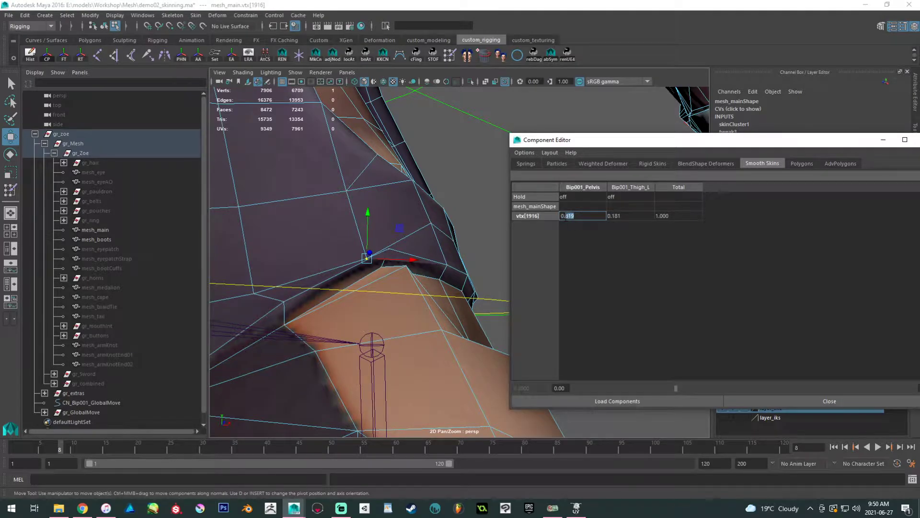
text(6)
key(Return)
At frame 9, select vtx[1869] and vtx[1973] and set the Bip001_Pelvis weight of vtx[1973] to 0.1.
alt+drag(378, 274, 365, 209)
alt+middle_drag(365, 208, 338, 207)
mouse_move(67, 443)
mouse_down()
mouse_move(29, 439)
mouse_move(94, 435)
mouse_move(67, 434)
mouse_up()
alt+drag(347, 300, 366, 266)
click(376, 261)
click(404, 271)
shift+click(382, 261)
double_click(570, 226)
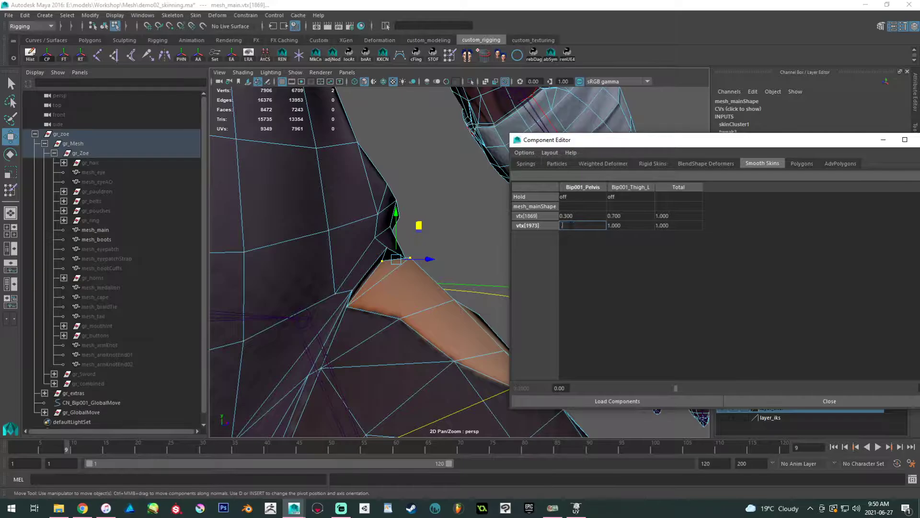
text(0.1)
key(Return)
Select the upper hip strap vertices vtx[1852] to vtx[1855] and vtx[1865] together with their mirrored counterparts.
alt+drag(423, 290, 396, 309)
alt+drag(400, 240, 402, 298)
click(368, 273)
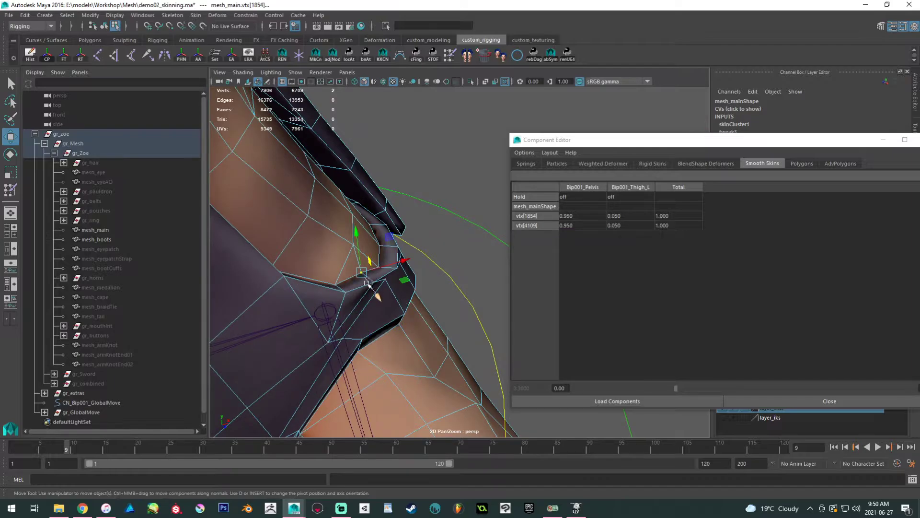
shift+click(365, 284)
key(ctrl+z)
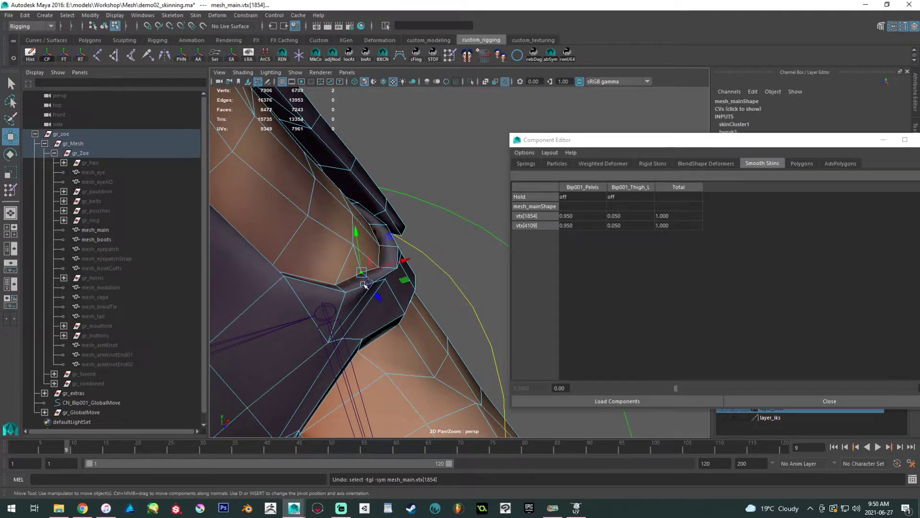
shift+click(374, 282)
shift+click(336, 285)
shift+click(343, 292)
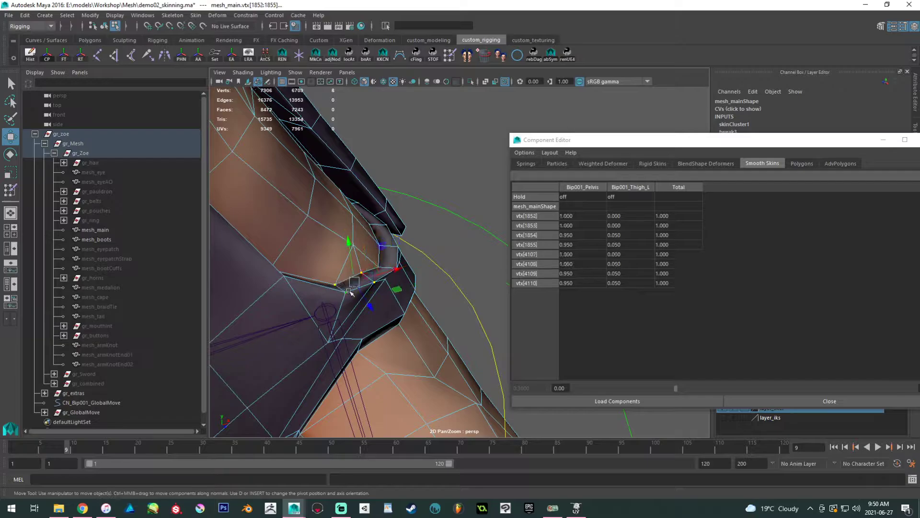
shift+click(362, 339)
key(ctrl+z)
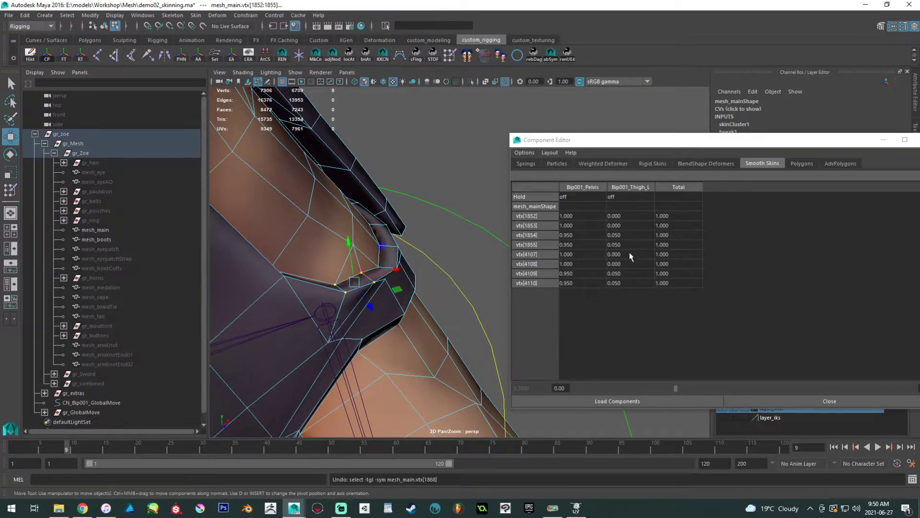
shift+click(328, 342)
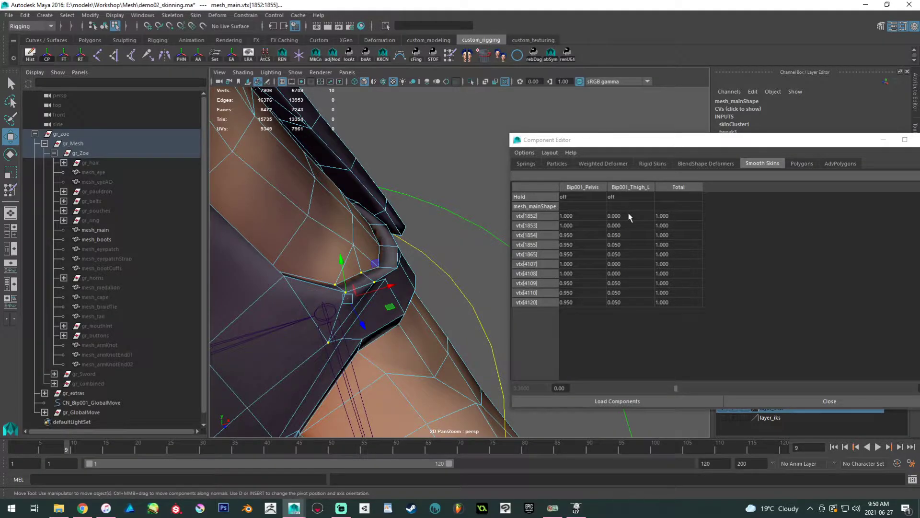
drag(629, 217, 626, 227)
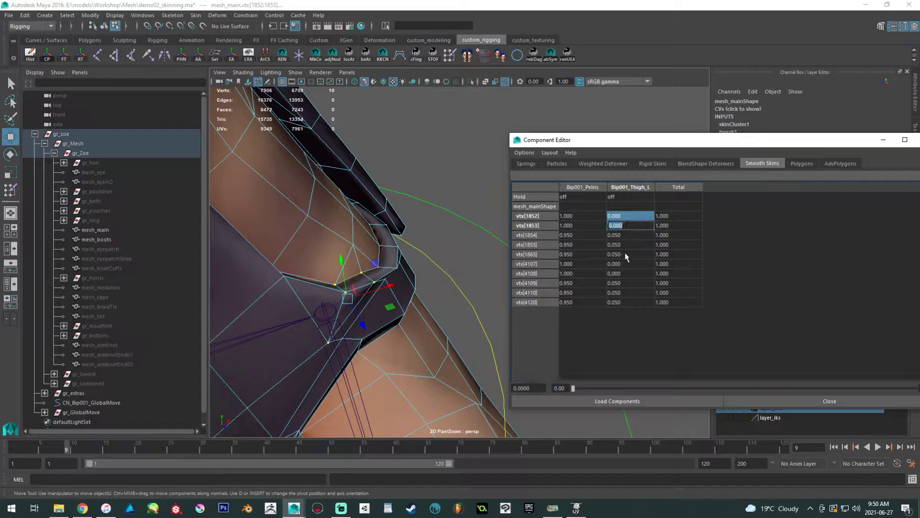
ctrl+drag(626, 264, 625, 273)
ctrl+click(624, 303)
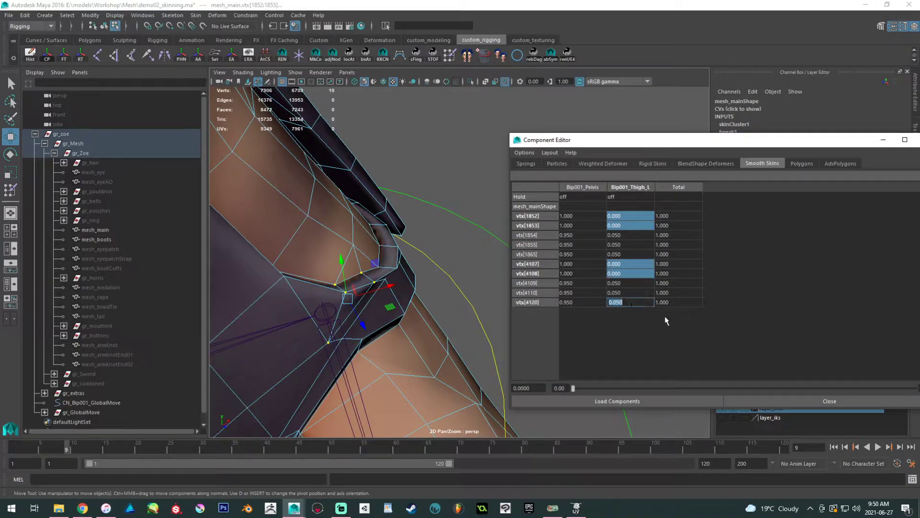
mouse_move(627, 219)
mouse_down()
mouse_move(626, 235)
mouse_move(631, 226)
mouse_up()
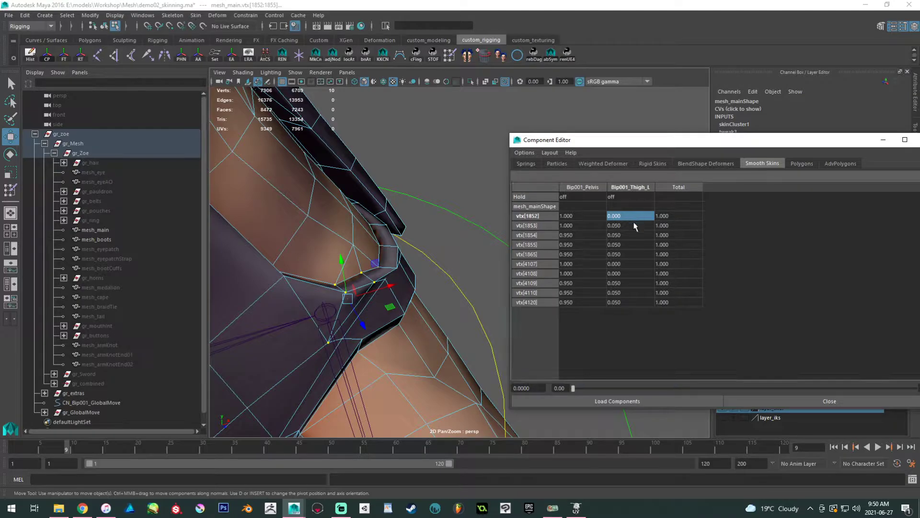
ctrl+drag(628, 264, 628, 273)
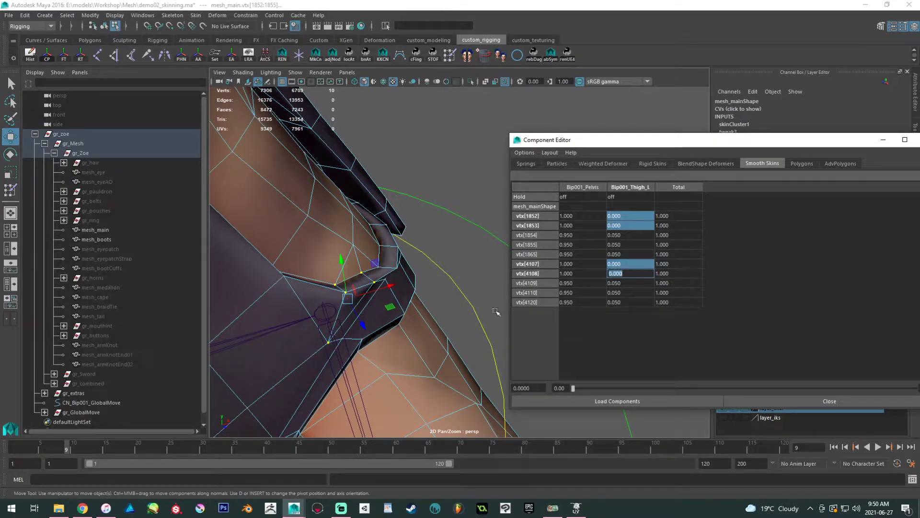
Go to frame 16 and turn off symmetry for the Move Tool so only the left-side vertices remain selected.
alt+right_drag(266, 288, 277, 230)
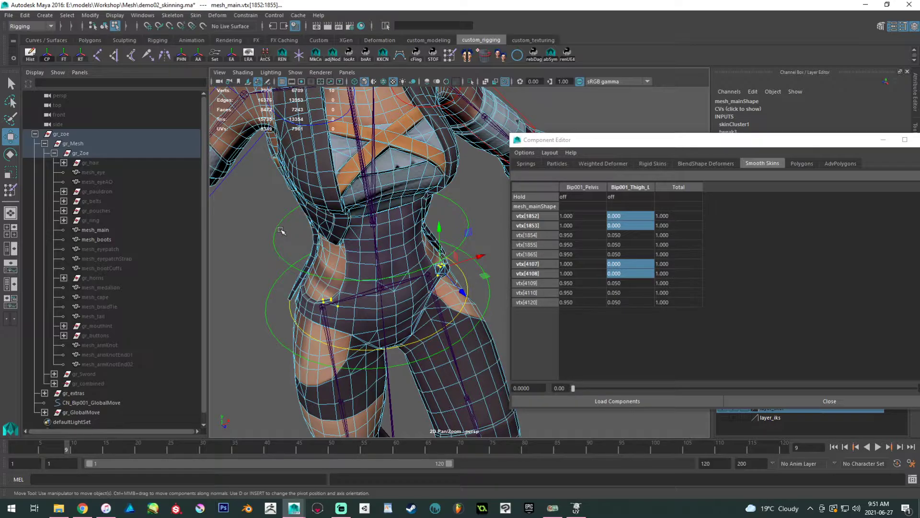
drag(70, 447, 112, 451)
drag(740, 140, 523, 391)
click(915, 139)
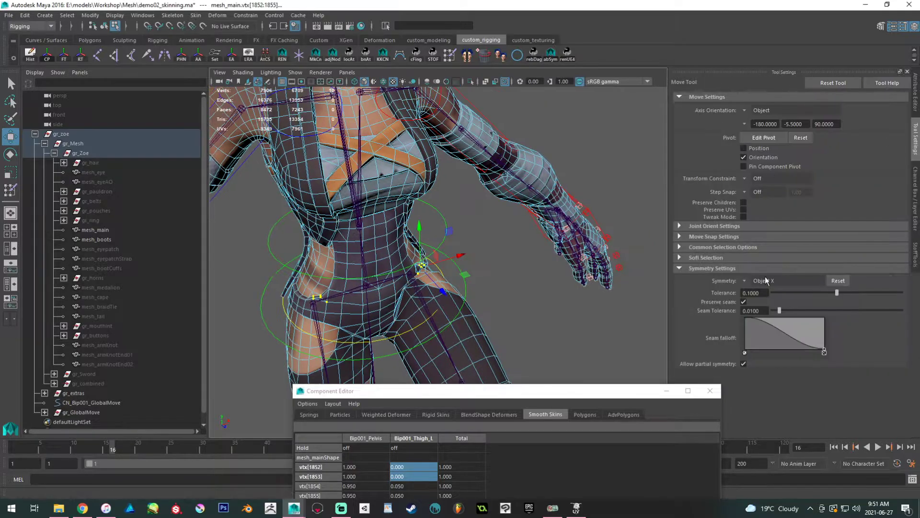
click(750, 281)
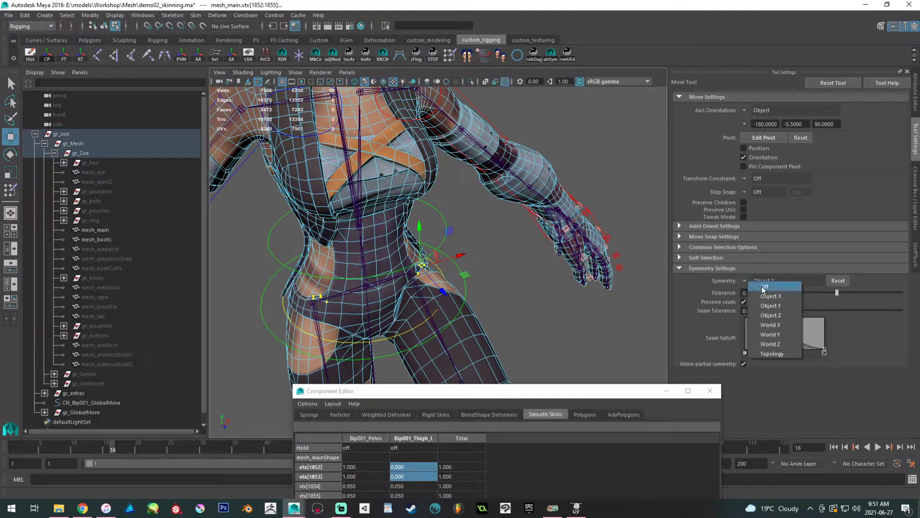
click(765, 286)
scroll(453, 312, up, 5)
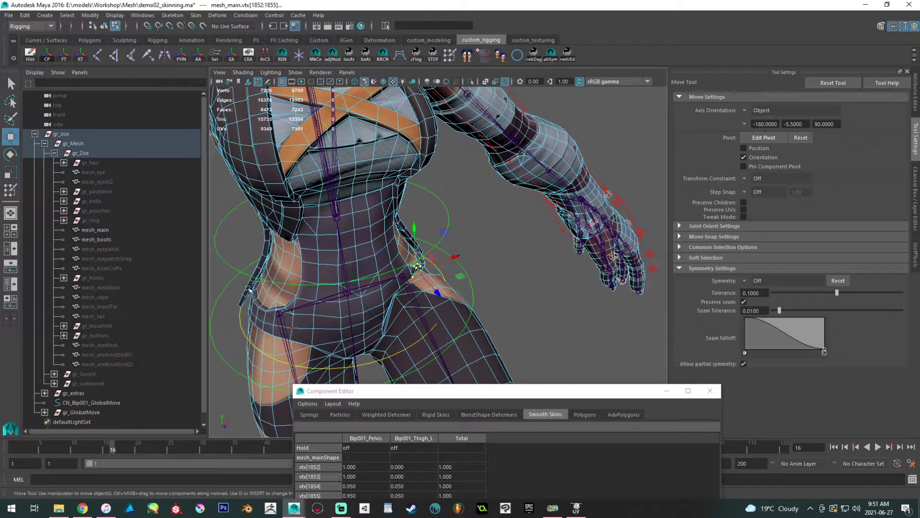
Set the Bip001_Thigh_L weights of vtx[1852] and vtx[1853] on the upper hip strap to 0.01.
scroll(410, 271, up, 6)
drag(406, 383, 558, 189)
middle_drag(304, 254, 358, 288)
scroll(358, 287, up, 3)
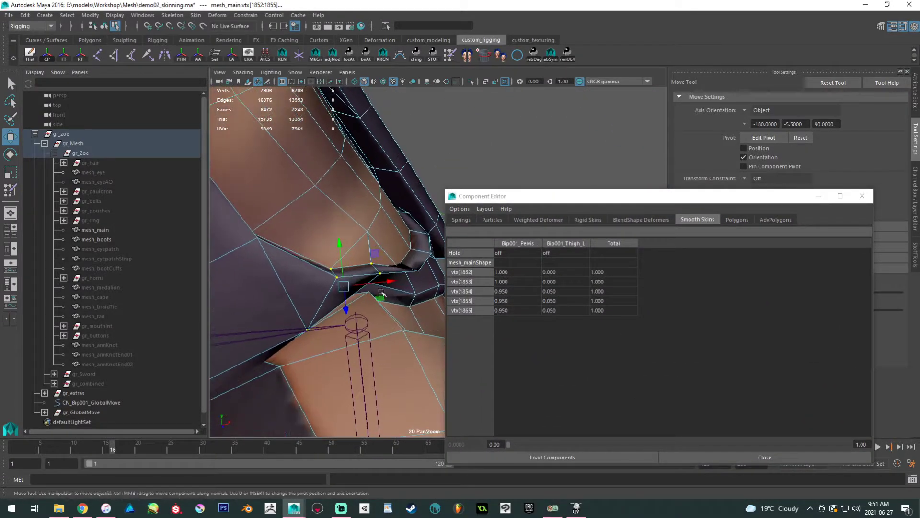
drag(559, 271, 559, 284)
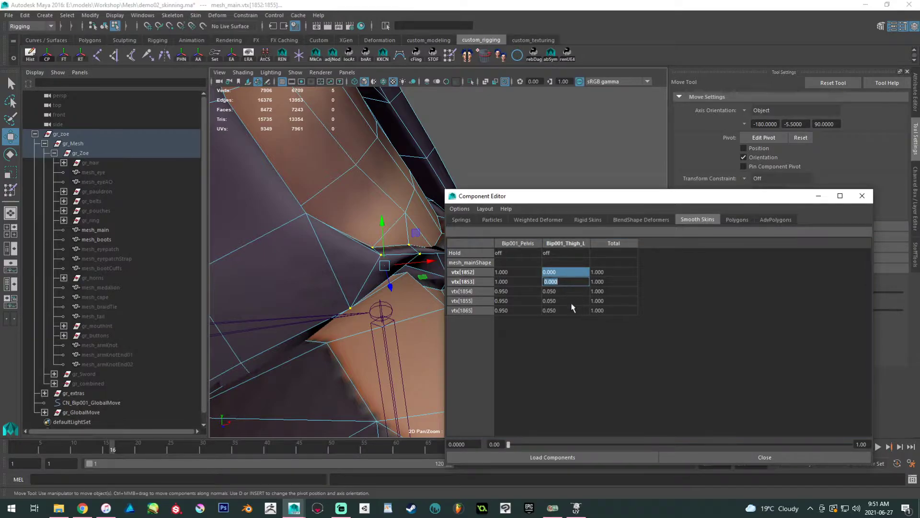
text(0.01)
key(Return)
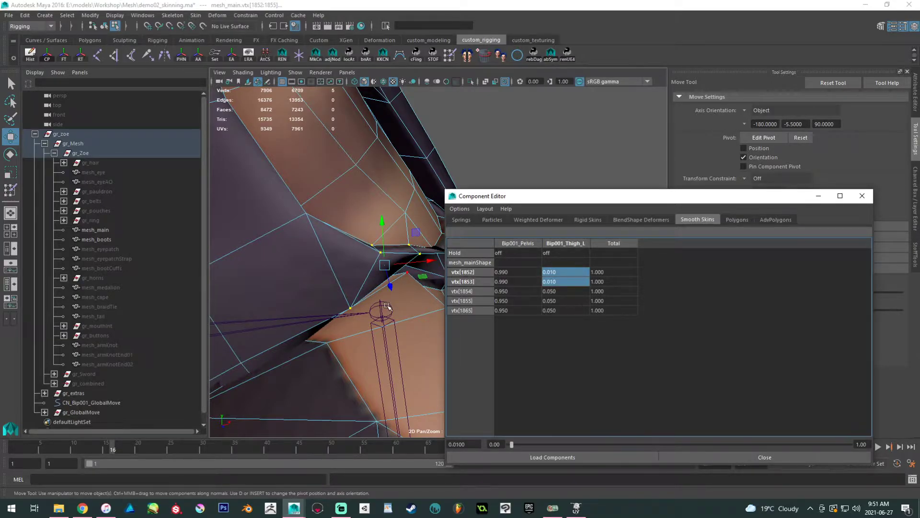
Scrub and play the leg animation from several angles to examine how the left hip crease deforms.
click(17, 452)
drag(62, 455, 83, 438)
alt+drag(319, 258, 353, 266)
alt+right_drag(354, 266, 238, 269)
alt+right_drag(302, 273, 400, 263)
alt+middle_drag(401, 263, 343, 243)
alt+drag(329, 271, 316, 283)
mouse_move(75, 442)
mouse_down()
mouse_move(34, 449)
mouse_move(121, 451)
mouse_move(105, 454)
mouse_up()
alt+drag(259, 402, 285, 365)
alt+middle_drag(285, 365, 281, 327)
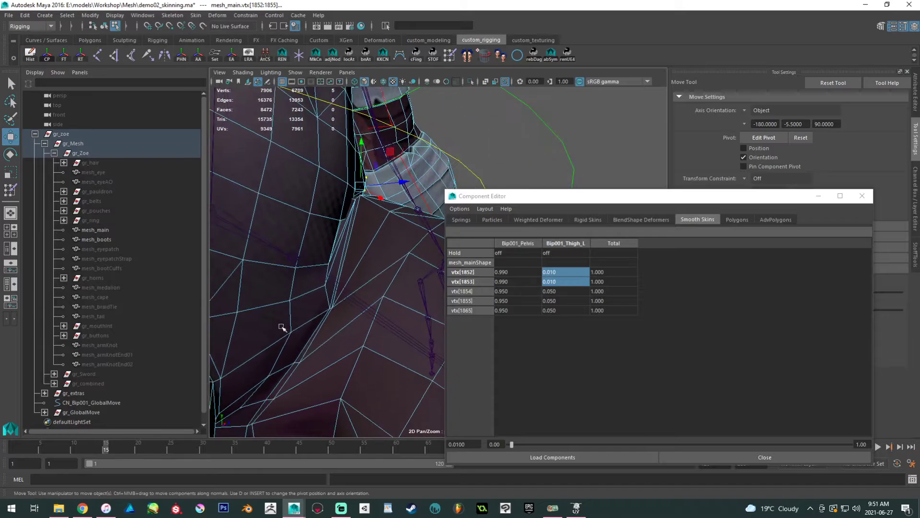
key(alt+v)
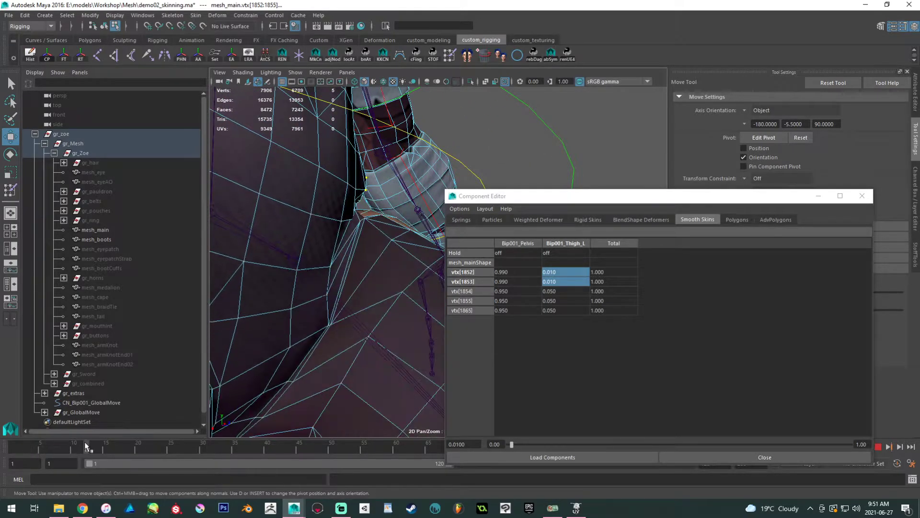
key(alt+v)
At frame 10, select vtx[1917] at the front of the left hip crease and set its Bip001_Pelvis weight to 0.7.
alt+drag(279, 326, 356, 322)
alt+right_drag(355, 323, 369, 322)
click(360, 255)
alt+drag(360, 277, 422, 317)
double_click(515, 272)
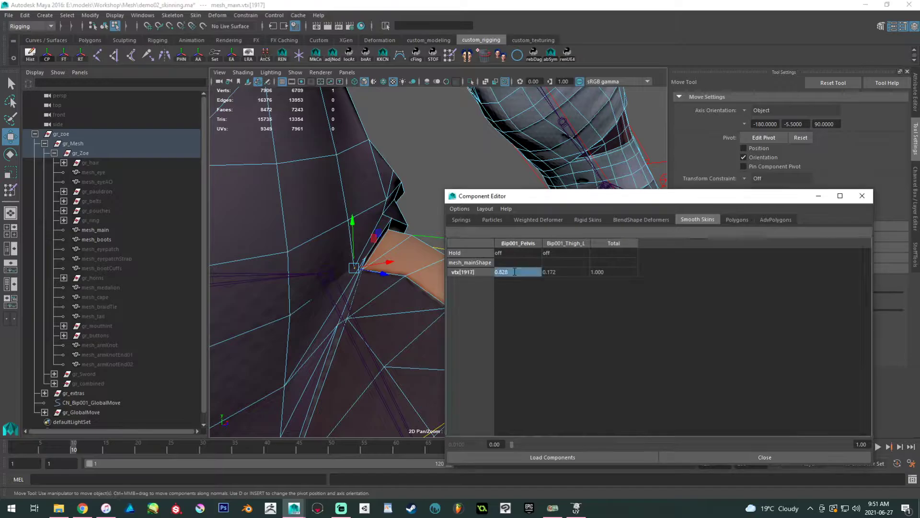
text(.7)
key(Return)
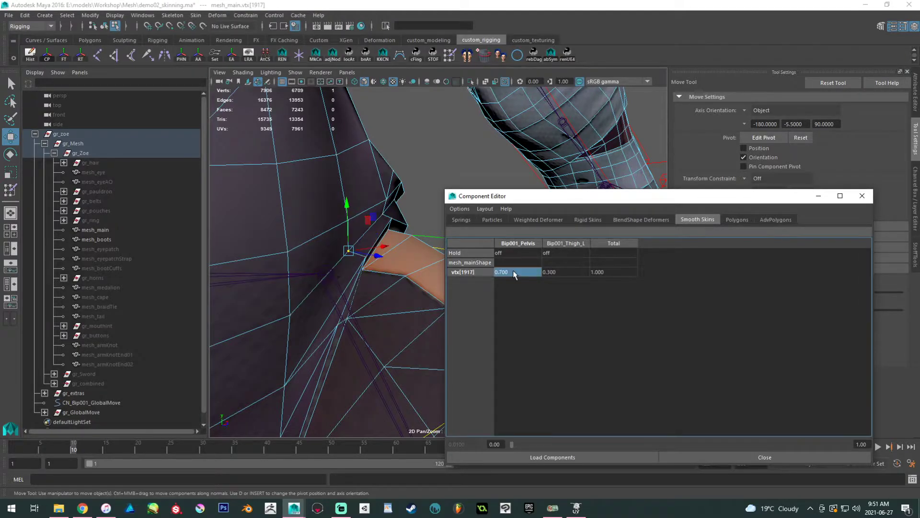
Return to object mode and scrub through to frame 24 to examine the hip, thigh and knee deformation on the shaded mesh.
alt+drag(296, 296, 331, 287)
drag(68, 451, 84, 434)
alt+drag(268, 357, 105, 372)
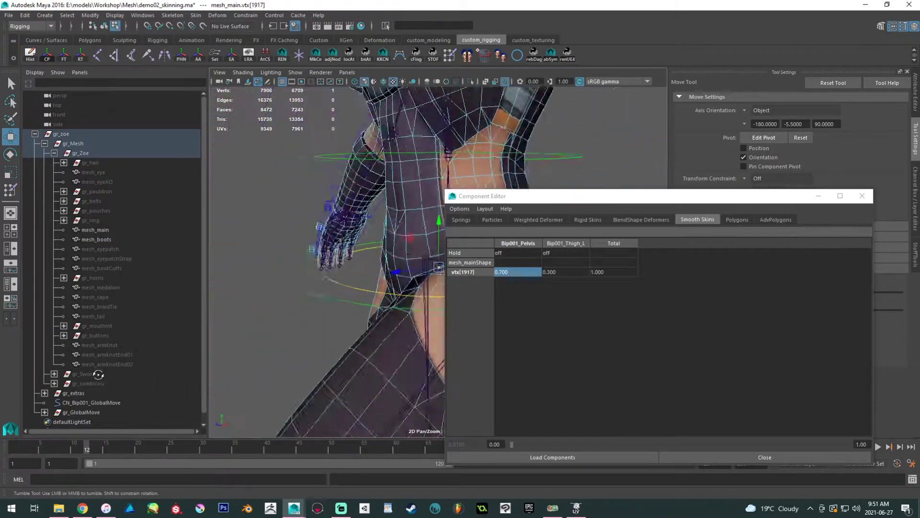
alt+right_drag(105, 372, 161, 350)
click(162, 353)
alt+drag(225, 340, 292, 309)
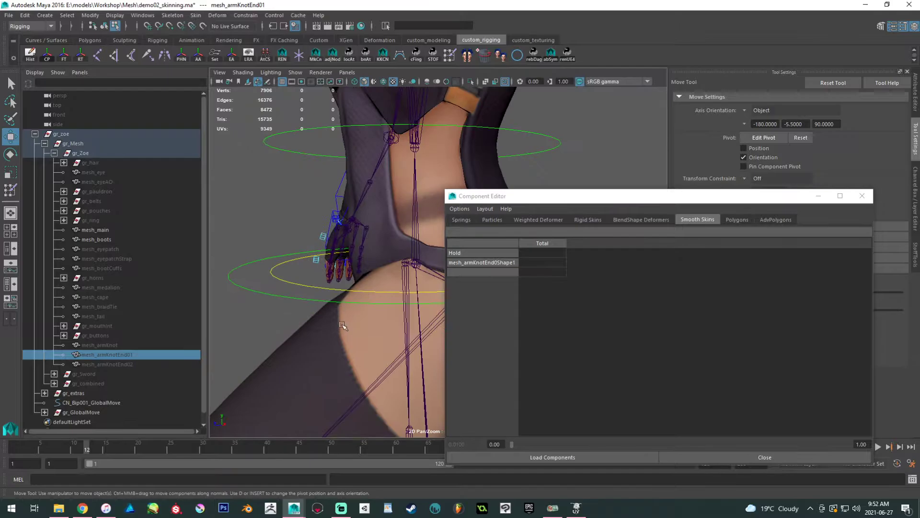
alt+drag(421, 317, 180, 226)
alt+right_drag(180, 226, 278, 286)
right_drag(282, 231, 322, 206)
alt+drag(338, 242, 380, 228)
alt+middle_drag(380, 228, 385, 227)
drag(61, 445, 140, 431)
alt+drag(345, 339, 320, 344)
drag(59, 450, 164, 428)
alt+middle_drag(326, 349, 376, 340)
alt+right_drag(376, 340, 407, 322)
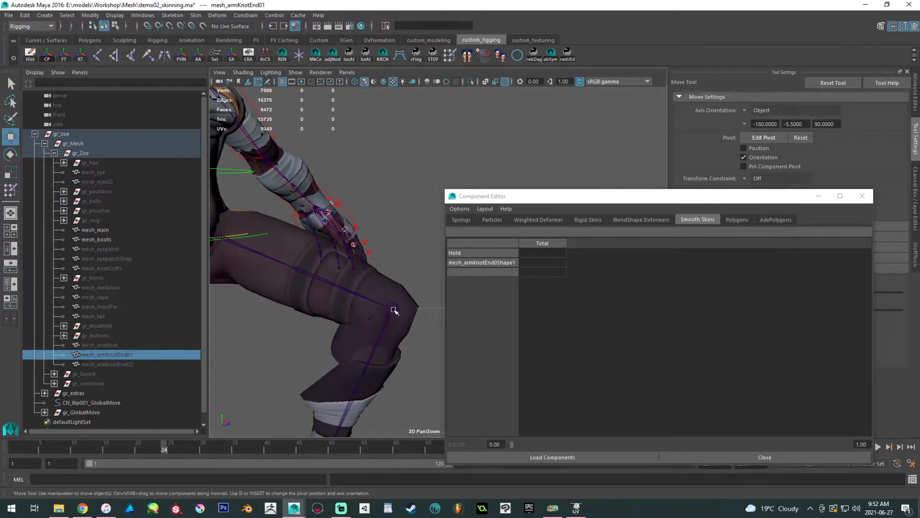
Select the Bip001_Thigh_L joint and examine its placement within the raised left thigh.
alt+drag(371, 314, 335, 330)
alt+right_drag(335, 330, 351, 330)
alt+drag(351, 331, 293, 268)
alt+drag(351, 229, 339, 298)
click(342, 238)
click(353, 288)
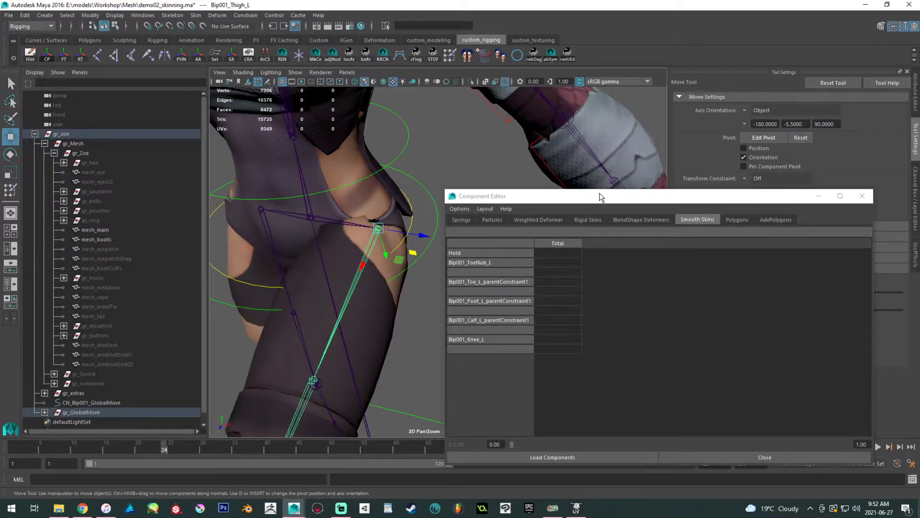
drag(601, 193, 540, 343)
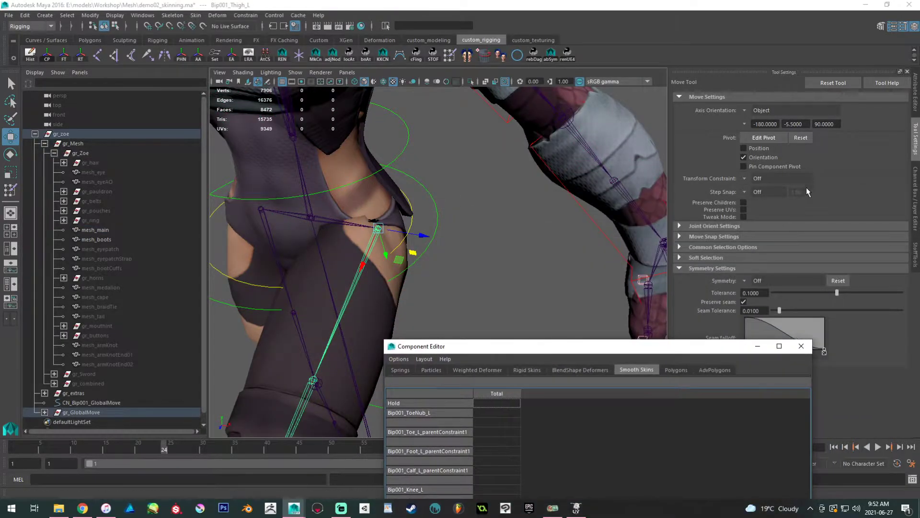
Select mesh_main, switch to vertex mode and pick vtx[1989] on the outer left thigh below the hip strap.
alt+drag(541, 222, 393, 266)
click(385, 206)
alt+middle_drag(386, 207, 432, 228)
alt+right_drag(433, 228, 472, 261)
mouse_move(443, 230)
alt+mouse_down()
mouse_move(448, 198)
mouse_move(422, 202)
alt+mouse_up()
alt+middle_drag(422, 202, 416, 213)
click(449, 56)
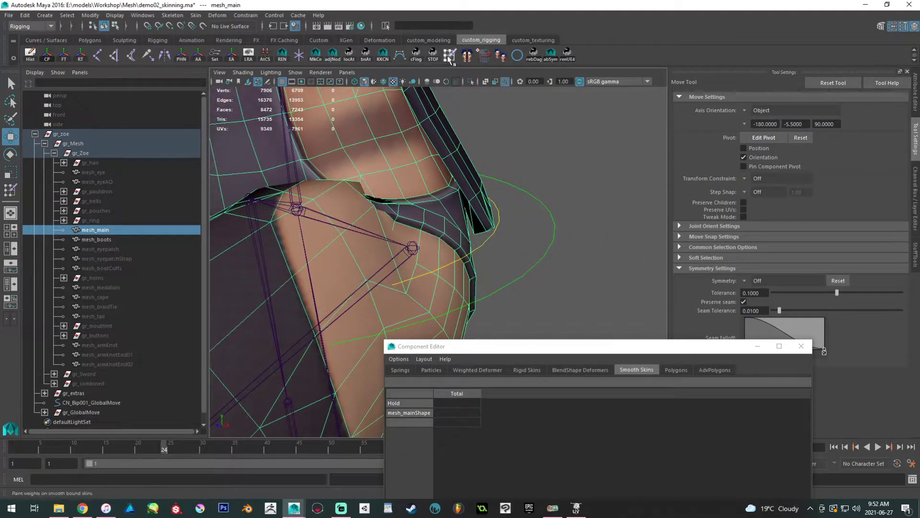
key(w)
right_drag(459, 188, 392, 183)
click(406, 292)
click(473, 348)
drag(475, 352, 623, 197)
scroll(381, 253, up, 4)
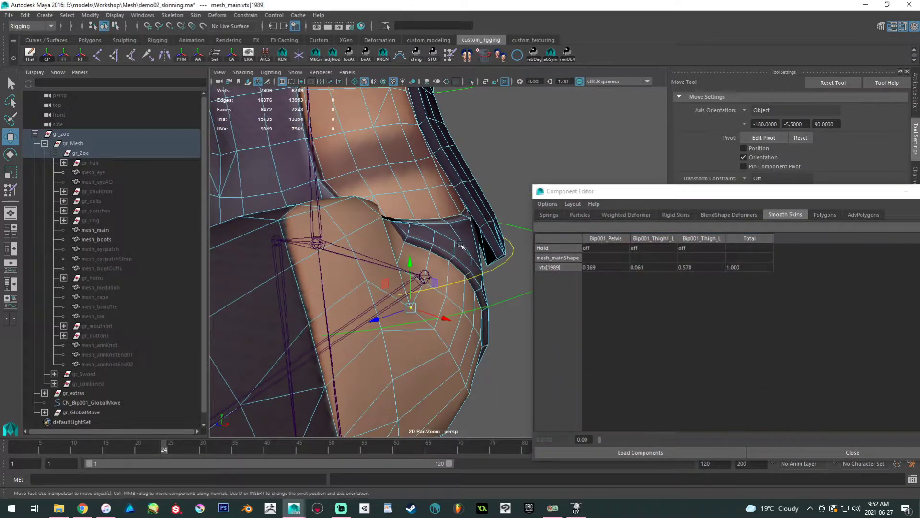
Set the Bip001_Pelvis weight of vtx[1989] to 0.1.
alt+drag(381, 253, 370, 262)
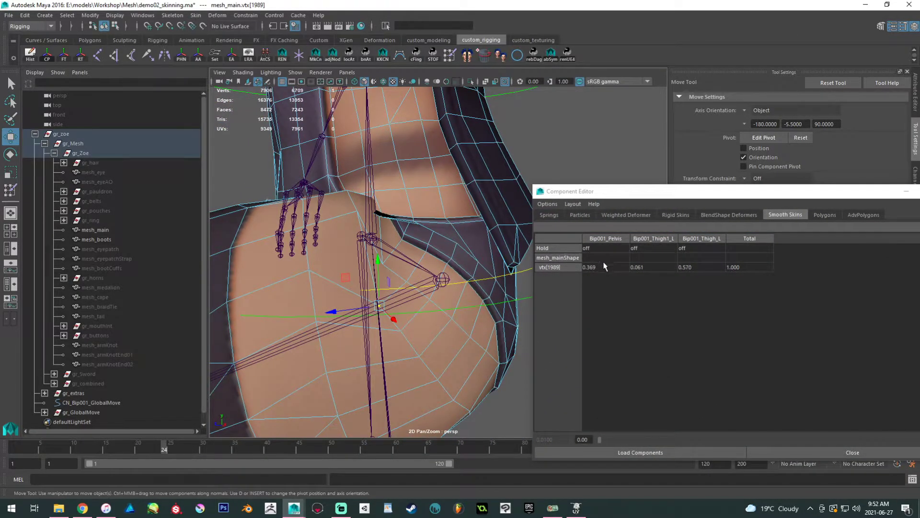
click(642, 267)
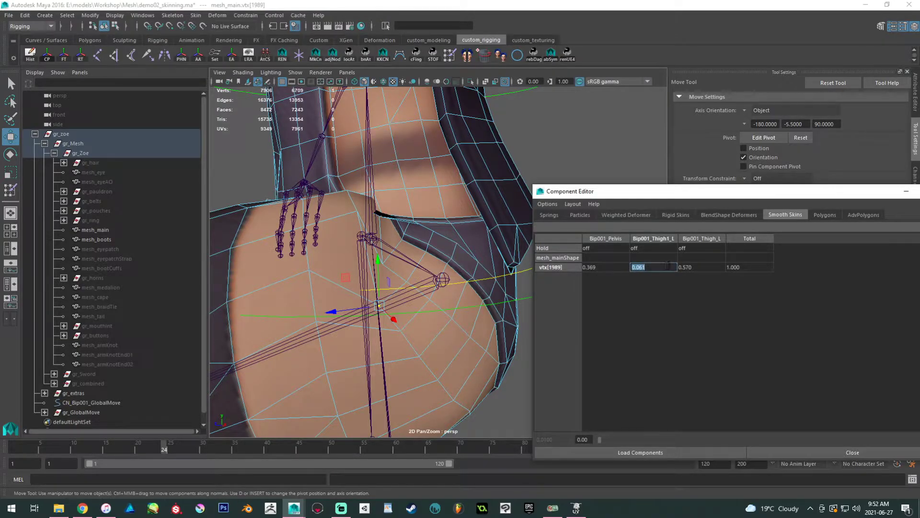
click(691, 267)
drag(693, 267, 688, 268)
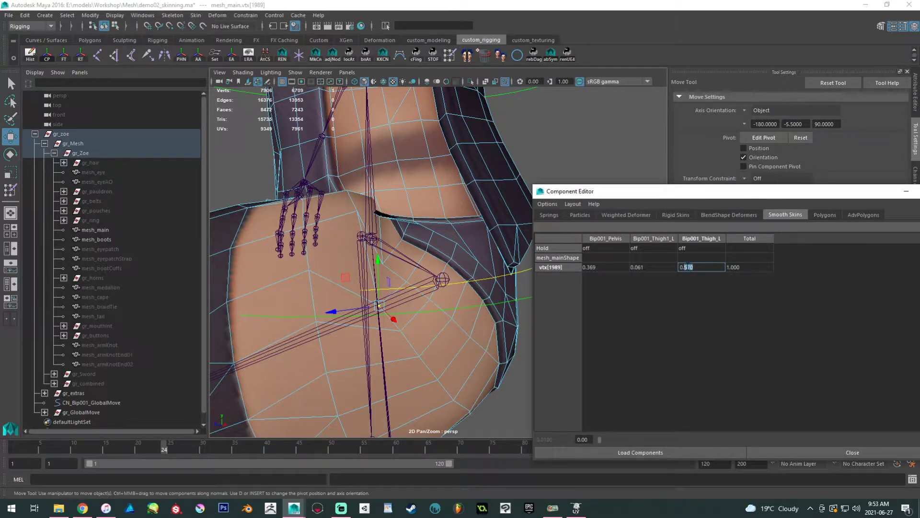
click(606, 267)
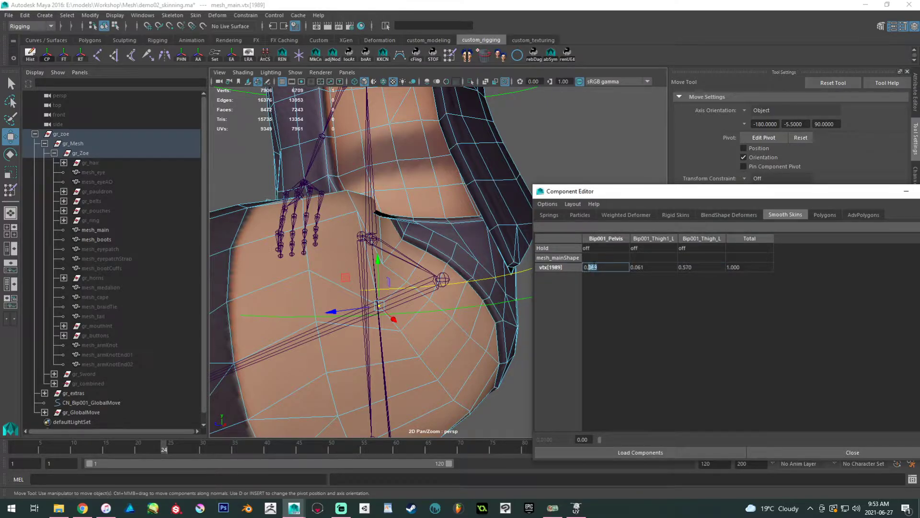
text(12)
key(Return)
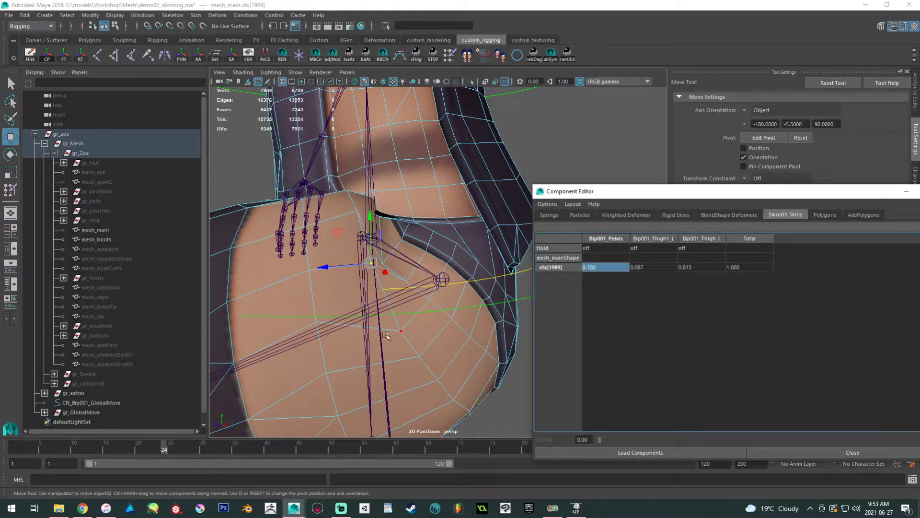
Select vtx[1992] on the outer thigh and set its Bip001_Pelvis weight to 0.1.
click(401, 331)
click(596, 267)
drag(597, 267, 588, 267)
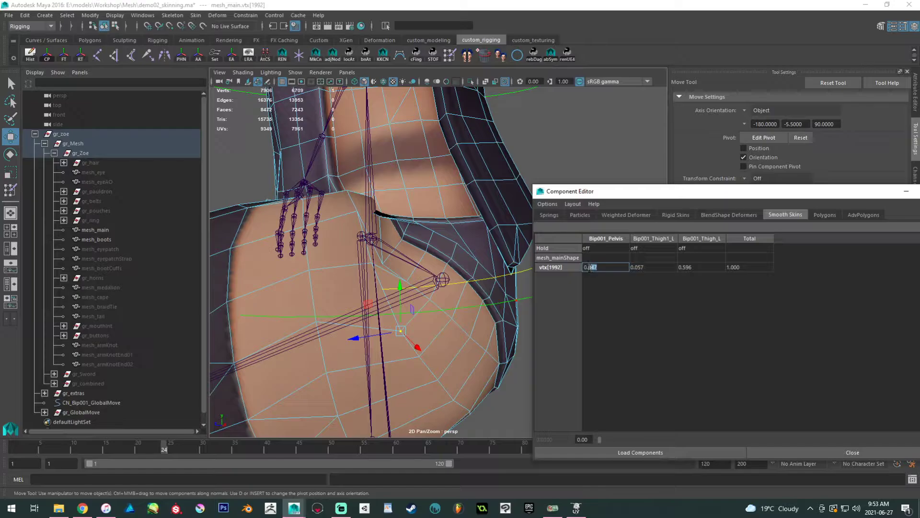
text(4)
key(Return)
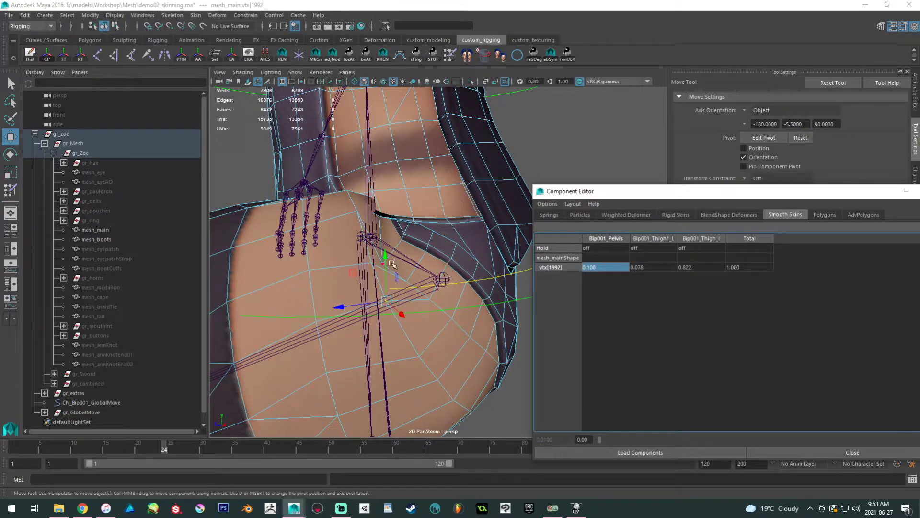
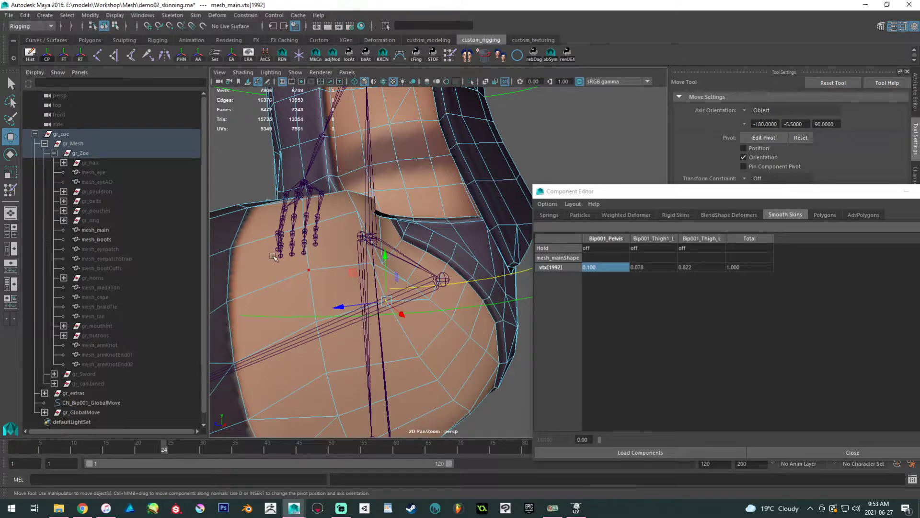
Select vtx[1974] on the thigh below the hip strap and set its Bip001_Pelvis weight to 0.2.
alt+drag(276, 257, 311, 291)
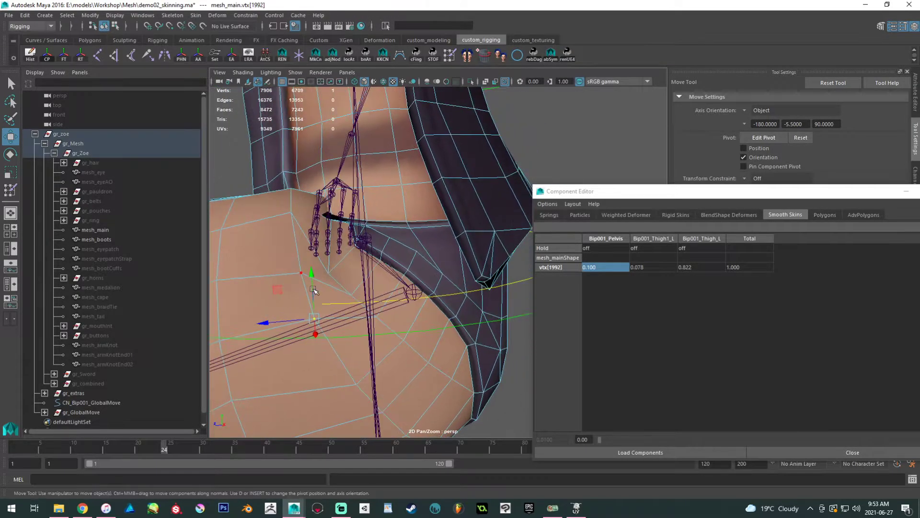
click(328, 273)
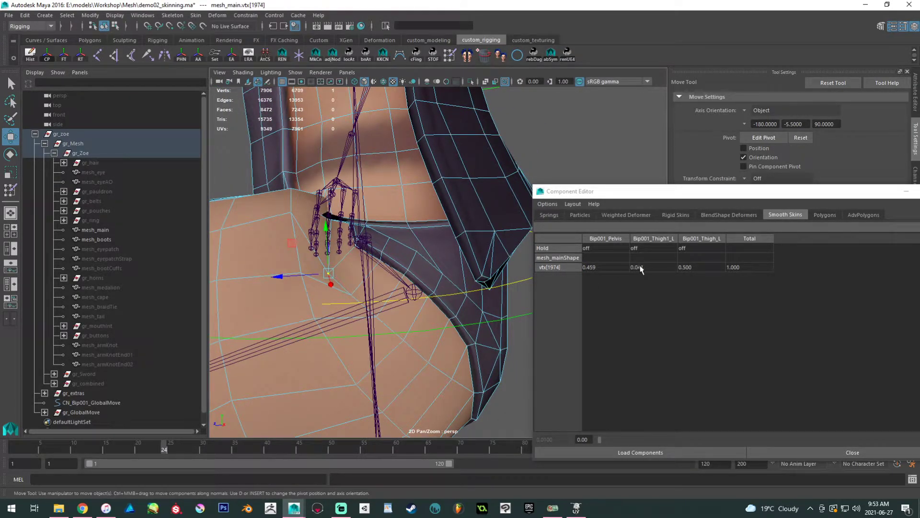
double_click(590, 268)
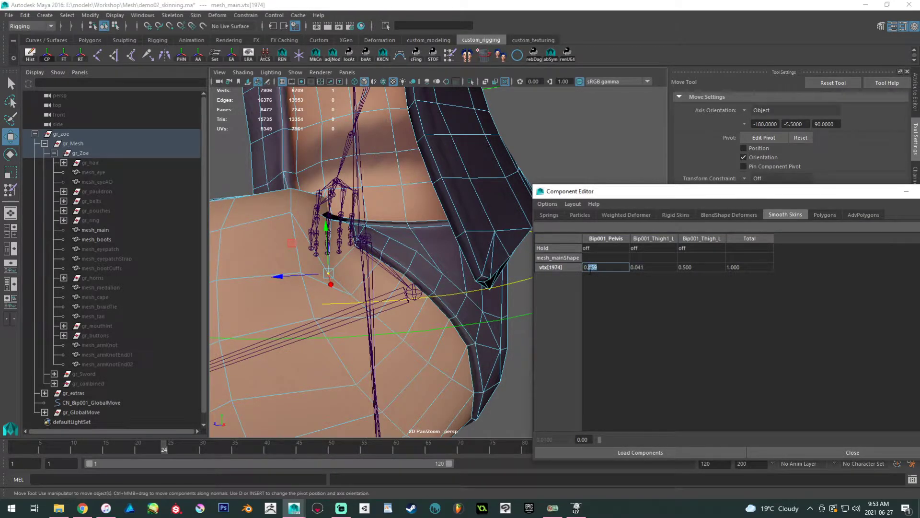
text(2)
key(Return)
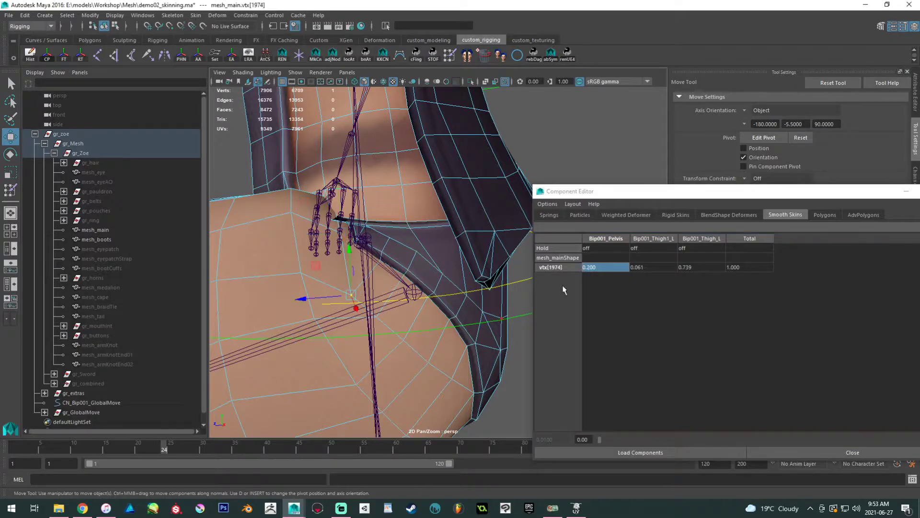
Set the Bip001_Pelvis weight of vtx[1975] to 0.2 and of vtx[1974] to 0.1 near the left hip crease.
double_click(593, 270)
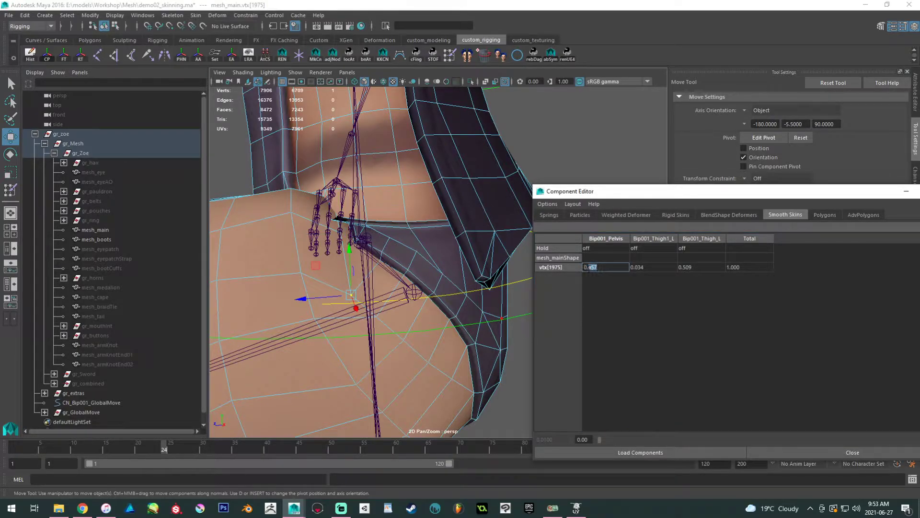
text(2)
key(Return)
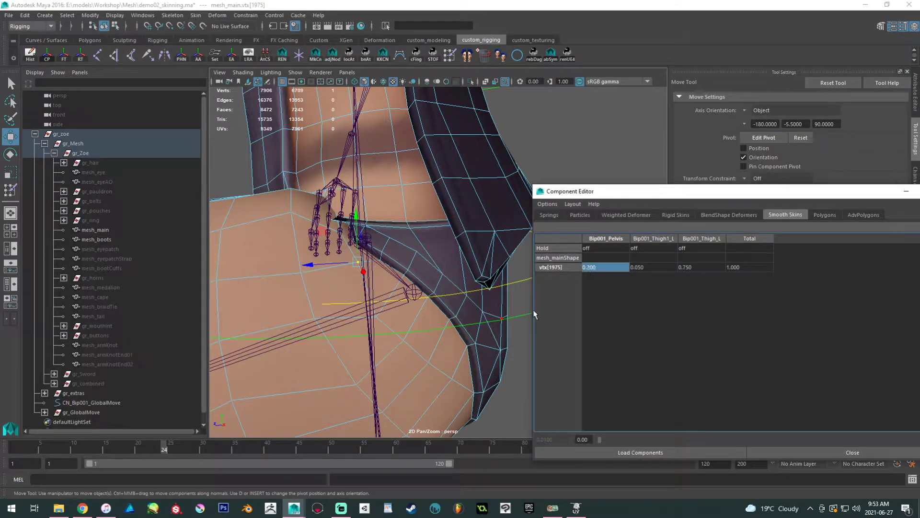
alt+middle_drag(355, 288, 347, 279)
click(319, 228)
double_click(593, 267)
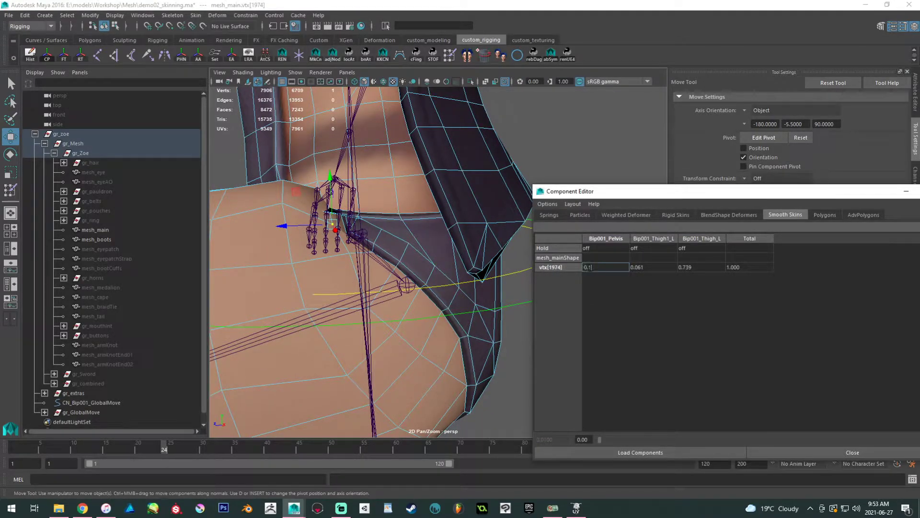
text(1)
key(Return)
Select vtx[1993] on the outer left thigh, try Bip001_Pelvis weights of 0.1 and 0.15, and set the weight to 0.2.
click(357, 306)
double_click(594, 267)
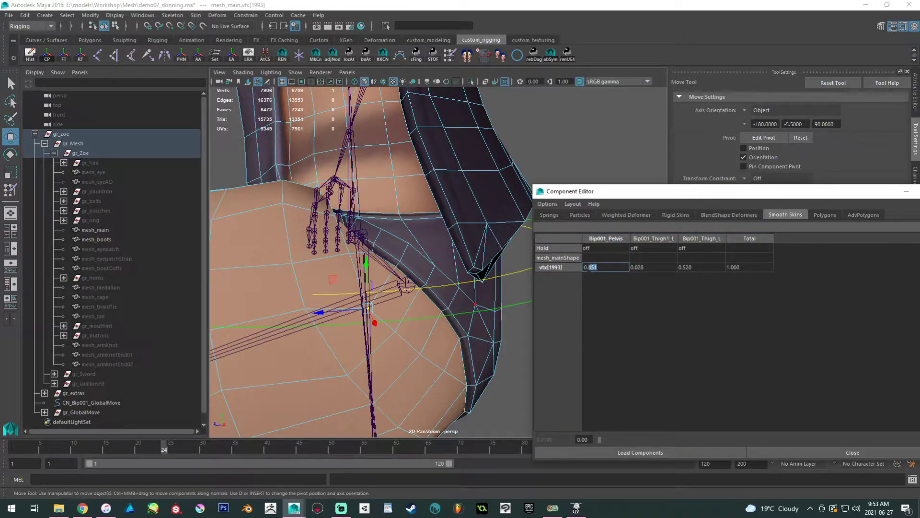
key(Return)
double_click(599, 267)
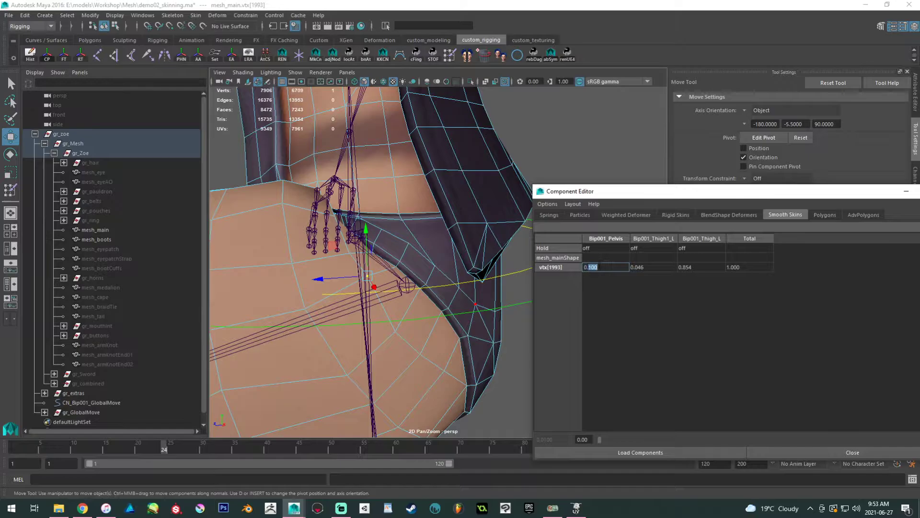
text(150)
key(Return)
double_click(605, 272)
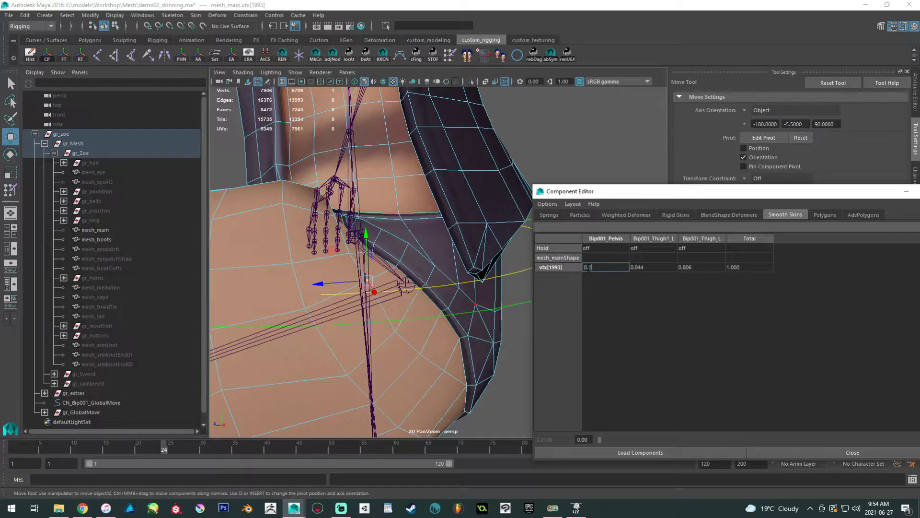
key(Return)
Select vtx[1989] on the outer left thigh, try a Bip001_Pelvis weight of 0.15, and set it to 0.05.
alt+drag(324, 275, 350, 259)
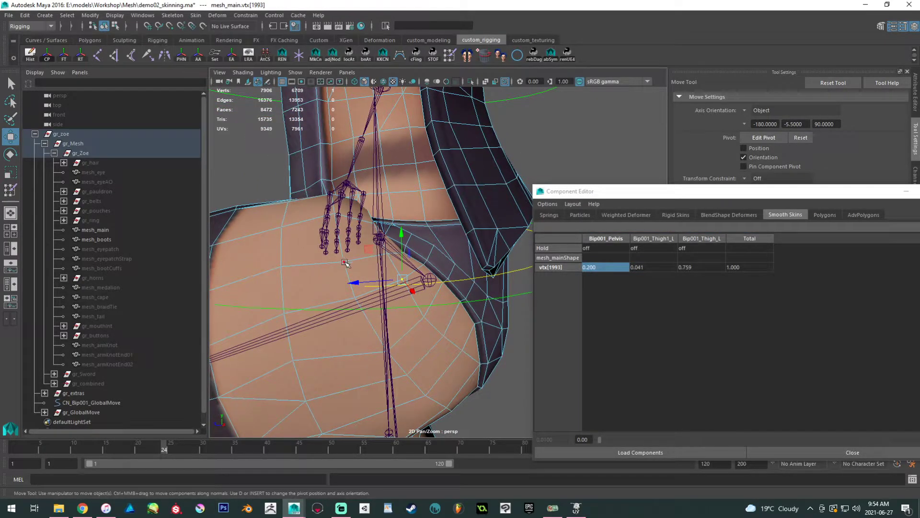
click(345, 262)
click(598, 267)
click(592, 267)
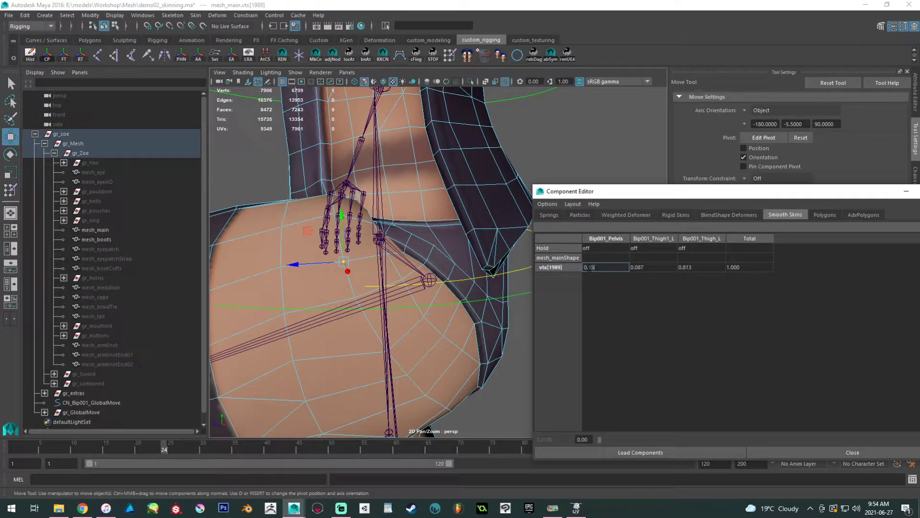
text(0.15)
key(Return)
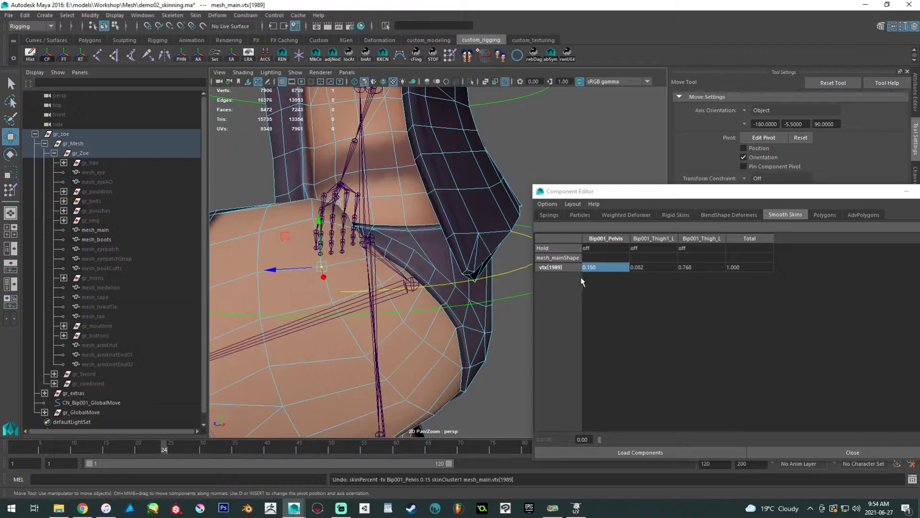
double_click(597, 266)
drag(598, 267, 588, 267)
text(05)
key(Return)
Select vtx[1991] on the outer left thigh below the hip joint and set its Bip001_Pelvis weight to 0.1.
mouse_move(382, 328)
alt+mouse_down()
mouse_move(402, 331)
mouse_move(372, 322)
alt+mouse_up()
click(373, 321)
click(348, 281)
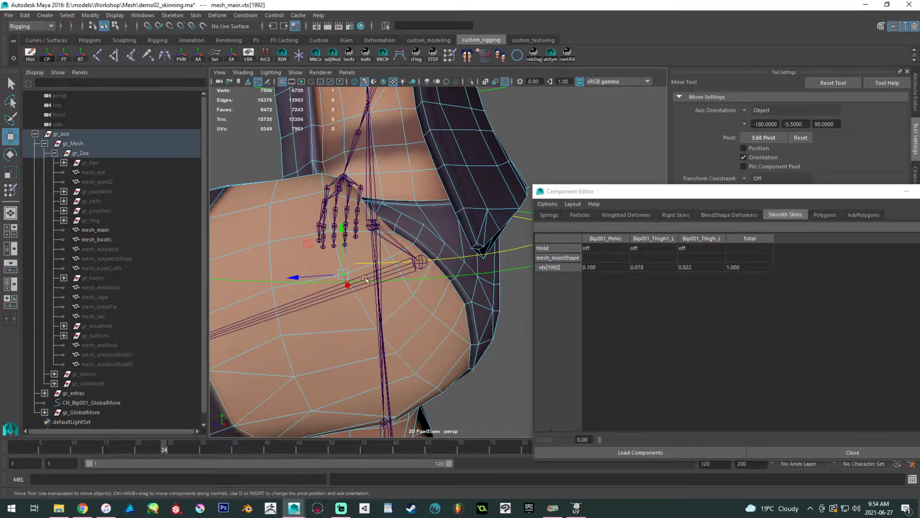
click(375, 328)
click(593, 268)
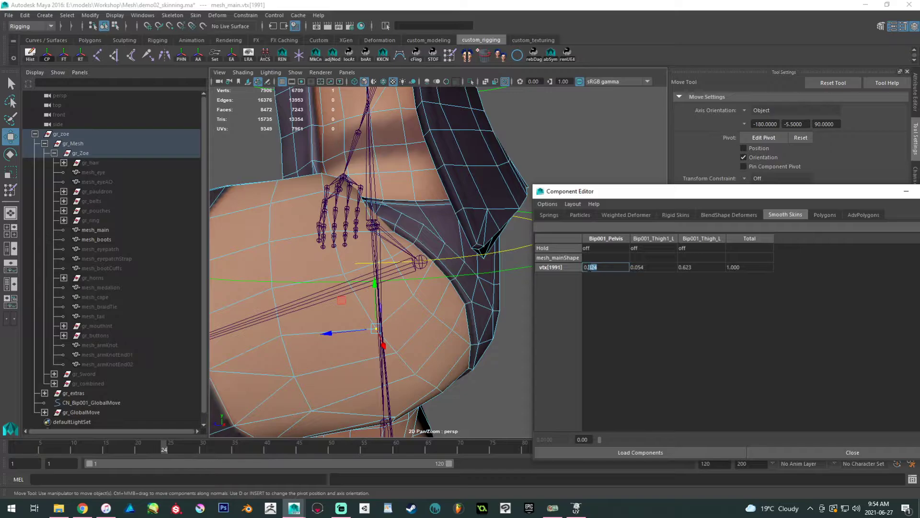
key(Return)
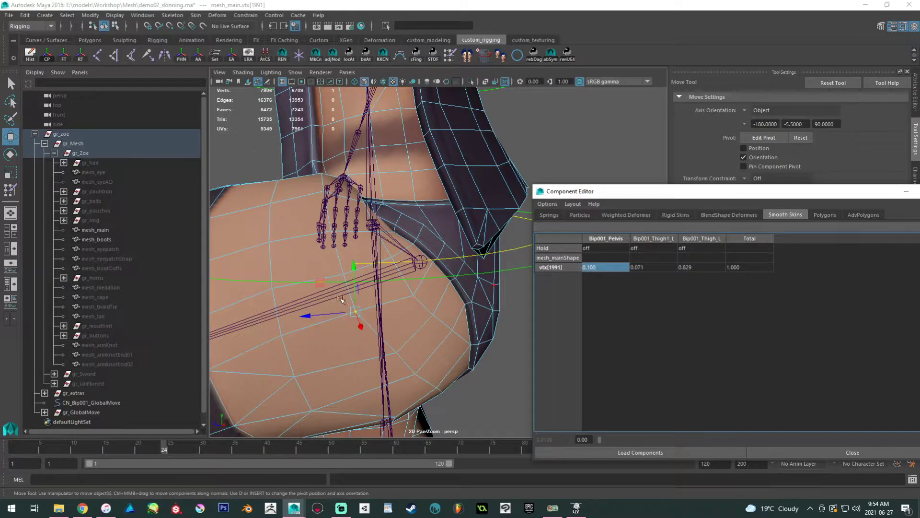
Select vtx[2000] at the rear of the left thigh, try a Bip001_Pelvis weight of 0.1, undo it and set 0.2.
alt+drag(346, 298, 387, 301)
alt+middle_drag(314, 344, 357, 305)
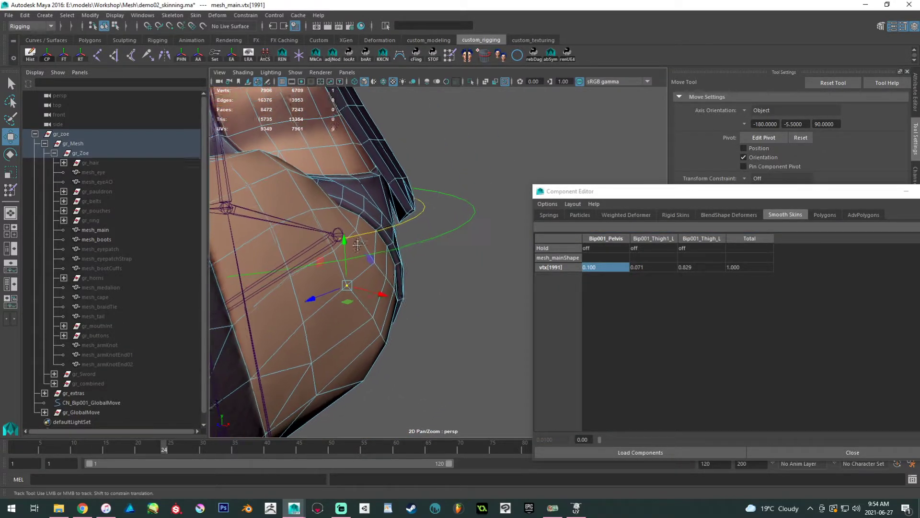
click(373, 316)
click(593, 267)
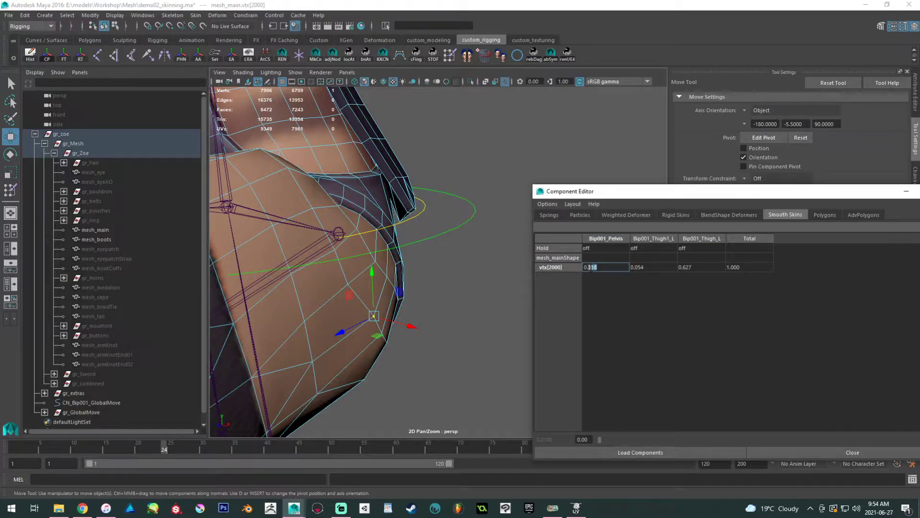
text(0.1)
key(Return)
alt+drag(505, 294, 463, 254)
alt+drag(435, 293, 448, 283)
key(ctrl+z)
double_click(589, 267)
text(2)
key(Return)
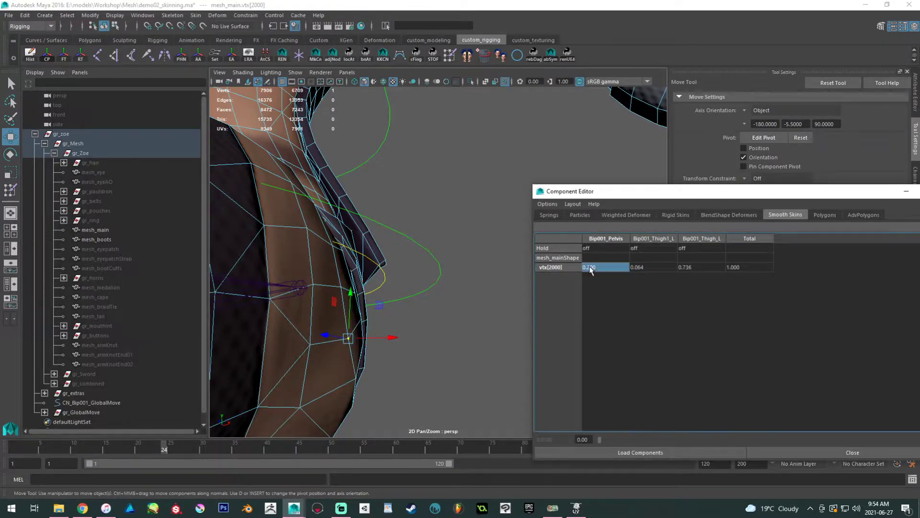
Select vtx[1999] below it on the rear thigh, try a Bip001_Pelvis weight of 0.2, and set it to 0.3.
alt+drag(348, 364, 344, 340)
click(353, 337)
double_click(595, 267)
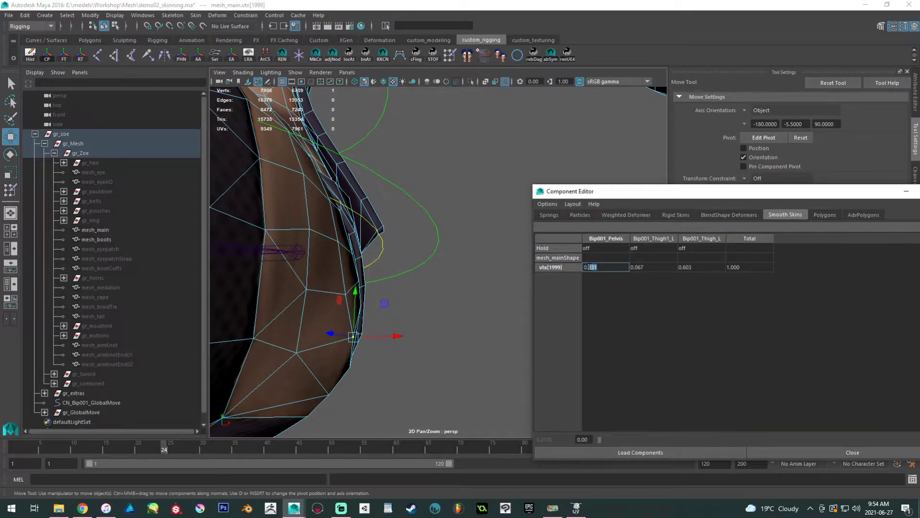
text(2)
key(Return)
click(596, 267)
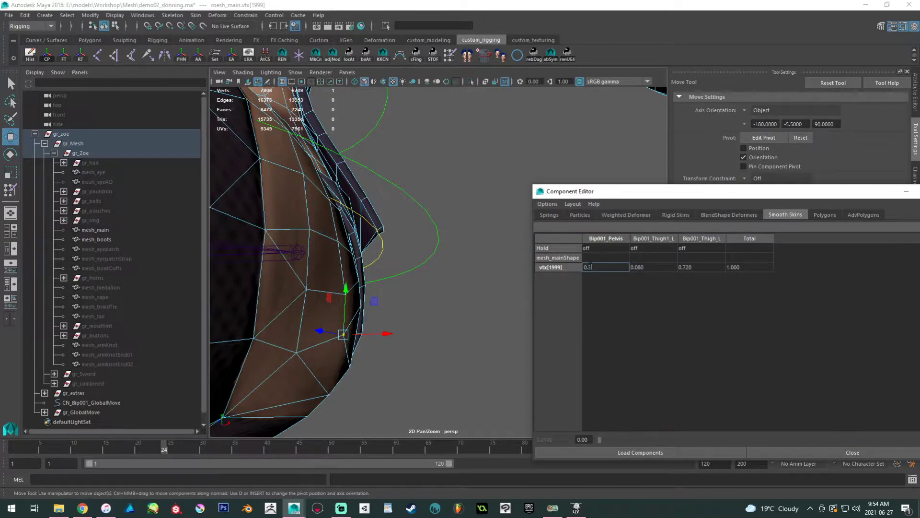
key(Return)
Select vtx[1998] at the lower edge of the bare thigh area and set its Bip001_Pelvis weight to 0.2.
alt+drag(497, 290, 365, 276)
alt+middle_drag(364, 276, 350, 265)
alt+drag(350, 265, 274, 265)
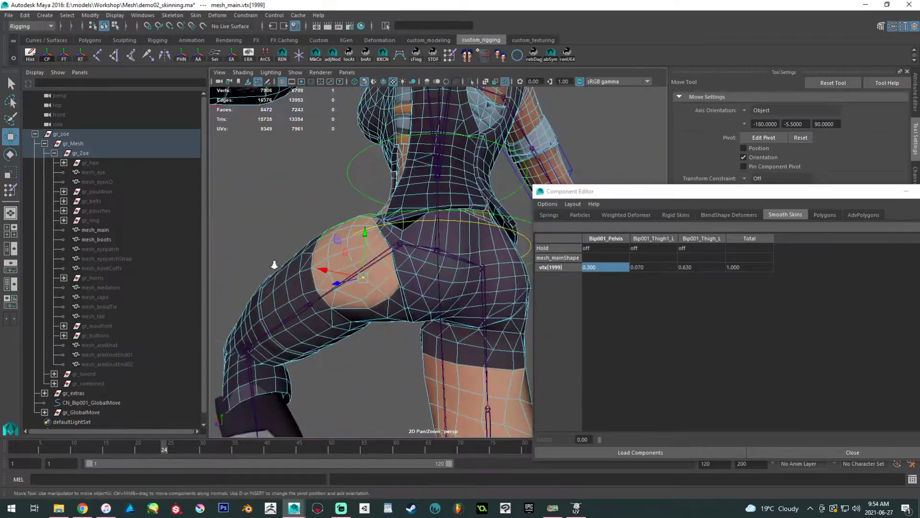
alt+right_drag(274, 265, 377, 298)
alt+drag(378, 298, 394, 269)
click(397, 271)
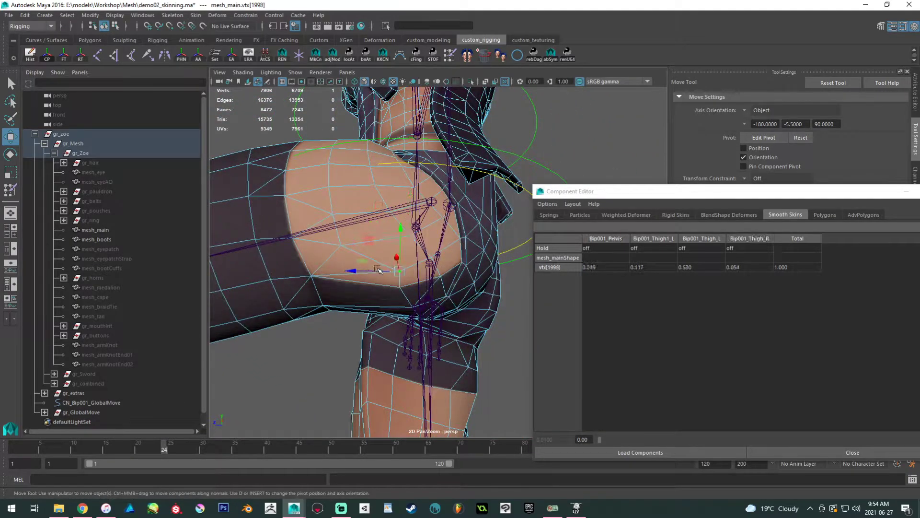
alt+middle_drag(355, 265, 359, 299)
alt+right_drag(358, 299, 407, 343)
alt+middle_drag(406, 343, 454, 326)
double_click(593, 267)
text(0)
key(Return)
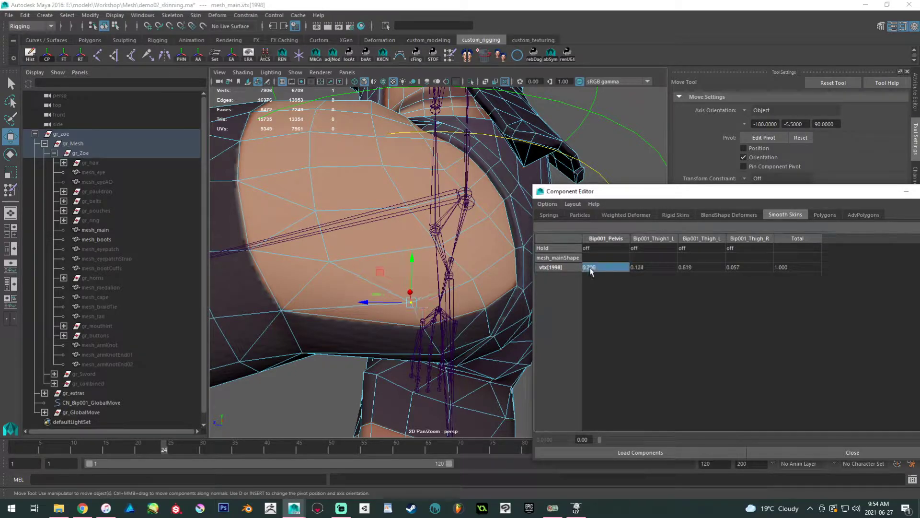
Examine the raised left thigh and hip deformation from several sides.
alt+right_drag(329, 221, 308, 191)
alt+drag(308, 191, 369, 214)
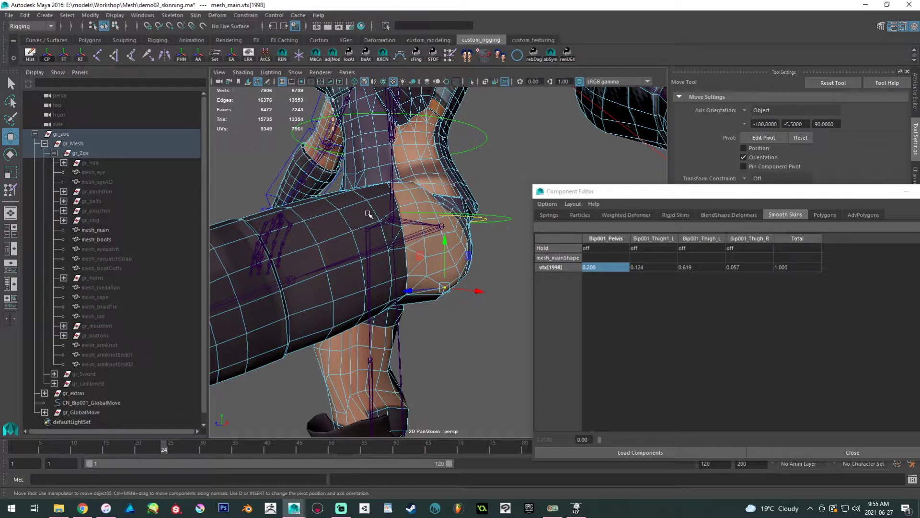
alt+drag(359, 199, 466, 170)
click(513, 152)
alt+right_drag(513, 152, 362, 195)
alt+drag(361, 195, 459, 239)
alt+middle_drag(459, 240, 374, 215)
alt+drag(375, 215, 455, 206)
alt+right_drag(386, 201, 434, 239)
Go to frame 30 and select all left boot vertices on mesh_boots.
mouse_move(128, 443)
mouse_down()
mouse_move(12, 448)
mouse_move(187, 441)
mouse_move(20, 435)
mouse_move(203, 434)
mouse_up()
alt+middle_drag(353, 345, 369, 309)
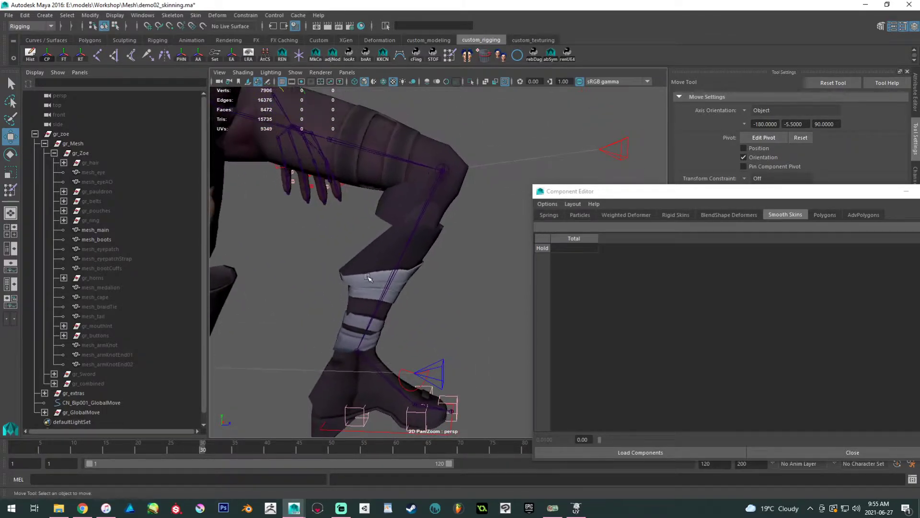
click(369, 278)
right_drag(367, 232, 325, 231)
drag(309, 202, 474, 309)
key(ctrl+z)
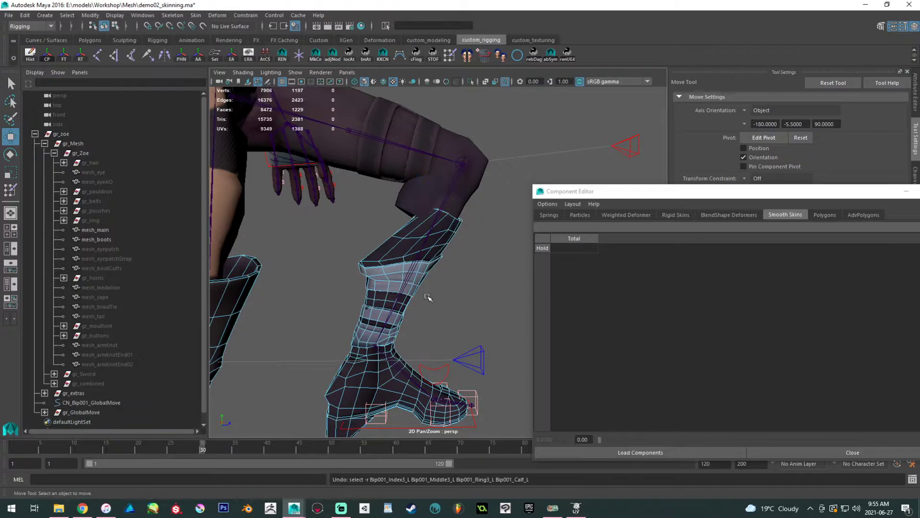
key(F8)
drag(299, 198, 529, 435)
Set the Bip001_Calf1_R weight to 0 for all selected left boot vertices.
drag(658, 190, 574, 141)
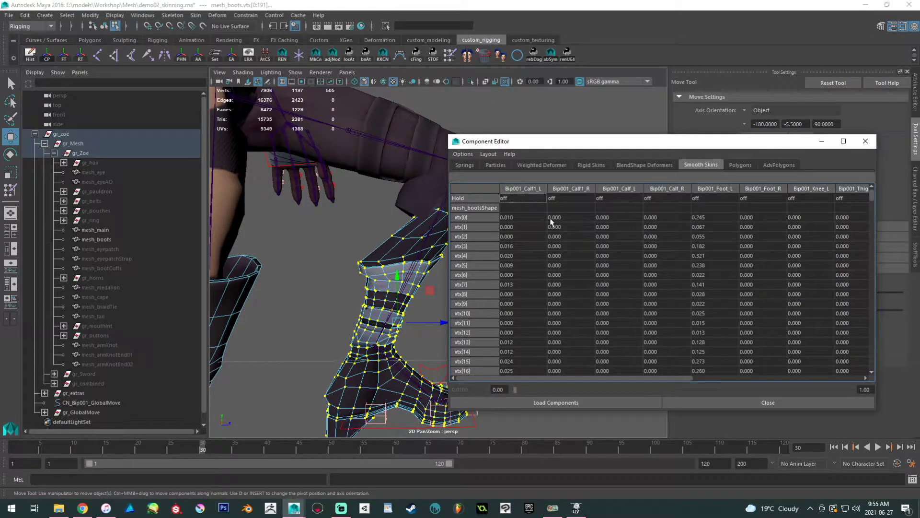
click(571, 219)
drag(872, 196, 873, 383)
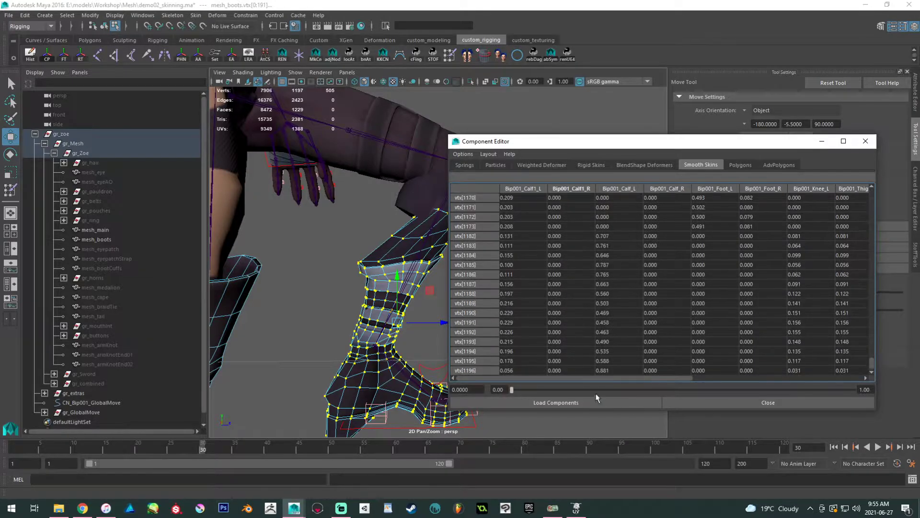
shift+click(575, 369)
text(0)
key(Return)
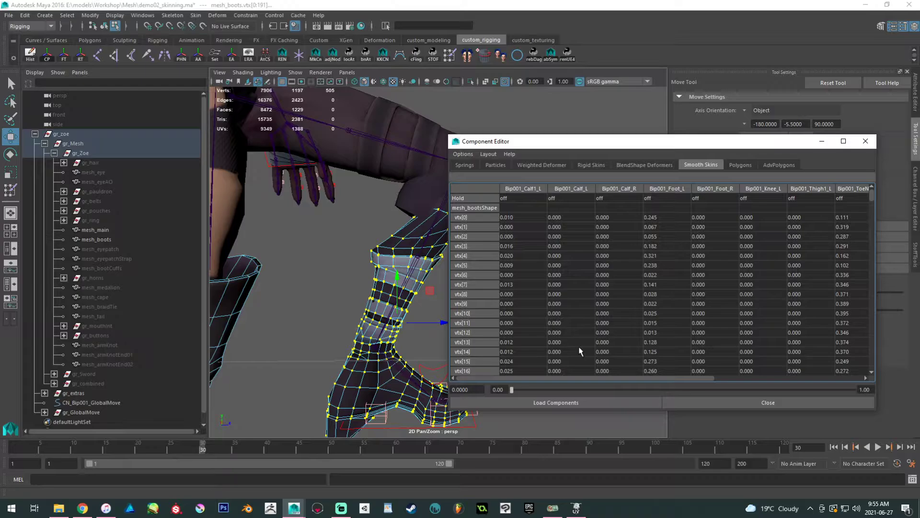
Set the Bip001_Foot_R weight to 0 for all selected left boot vertices.
click(699, 217)
drag(873, 197, 846, 377)
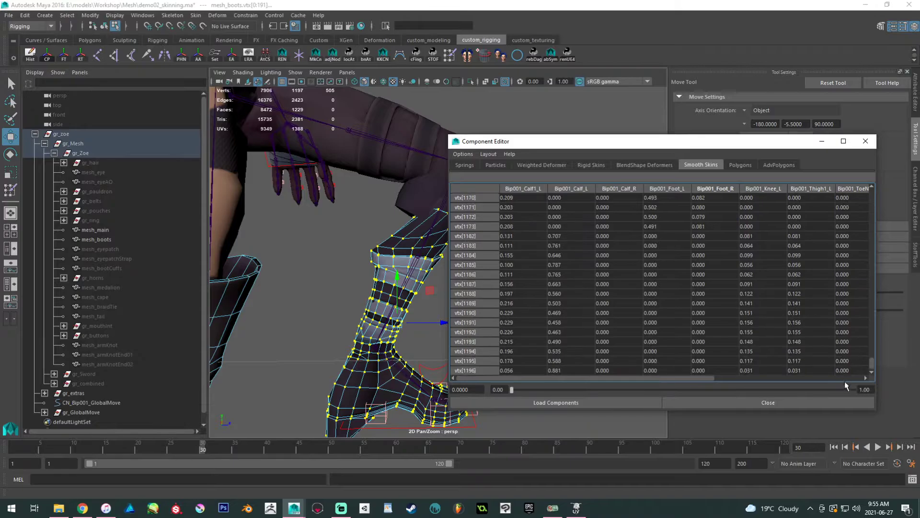
shift+click(704, 370)
text(0)
key(Return)
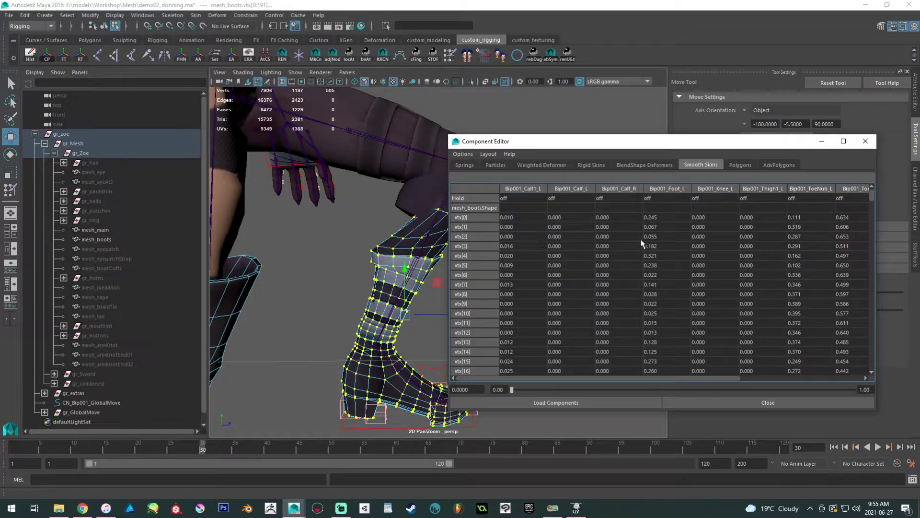
Set the Bip001_Calf_R weight to 0 for all selected left boot vertices.
double_click(514, 219)
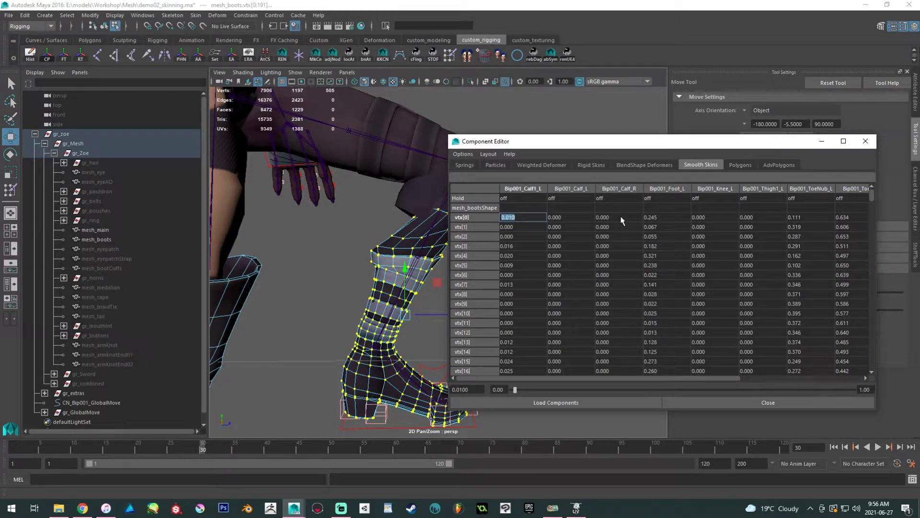
drag(873, 196, 867, 383)
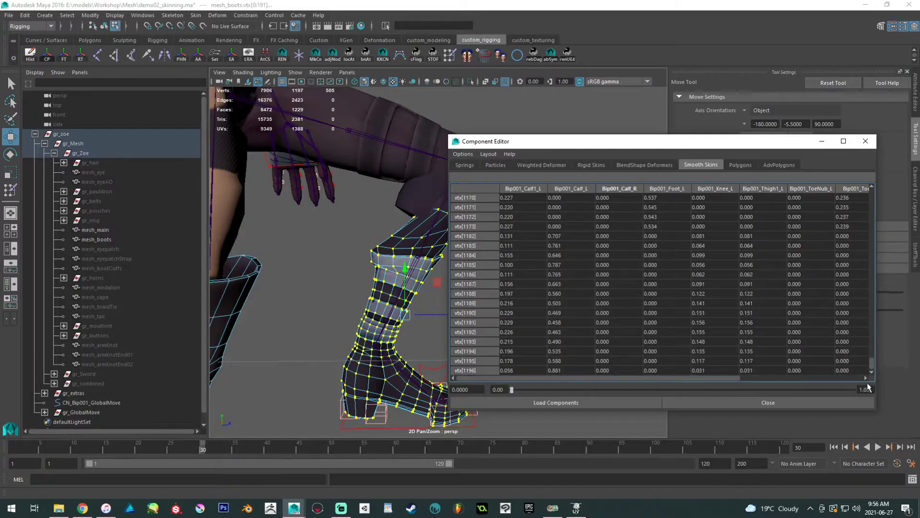
shift+click(632, 372)
text(0)
key(Return)
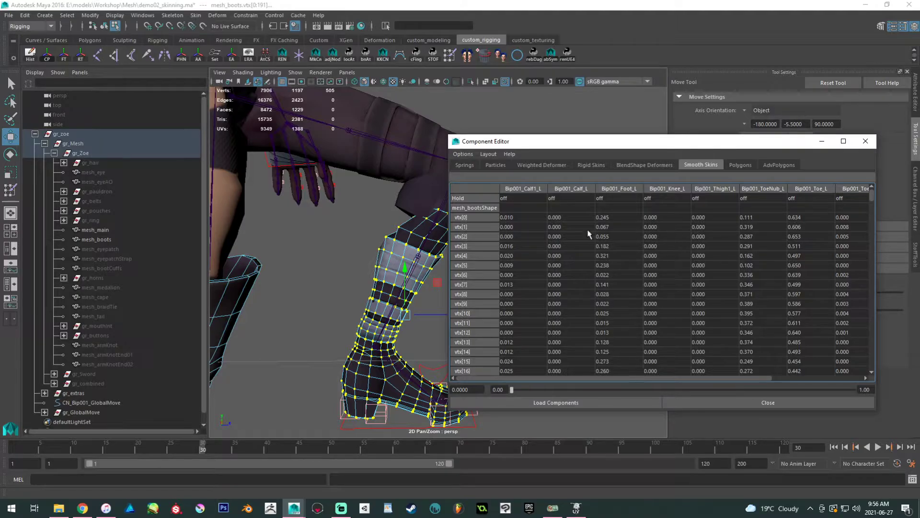
Set the Bip001_Thigh1_L weight to 0 for all selected left boot vertices.
drag(500, 218, 555, 220)
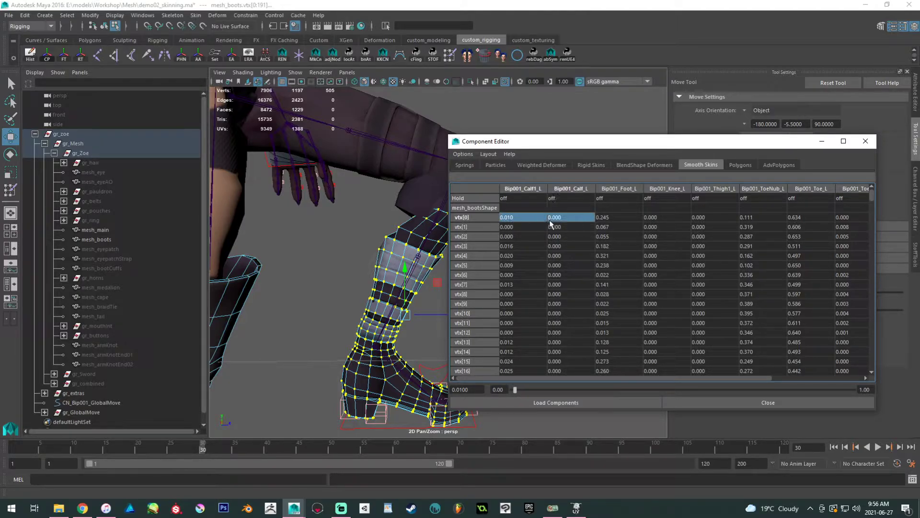
click(704, 218)
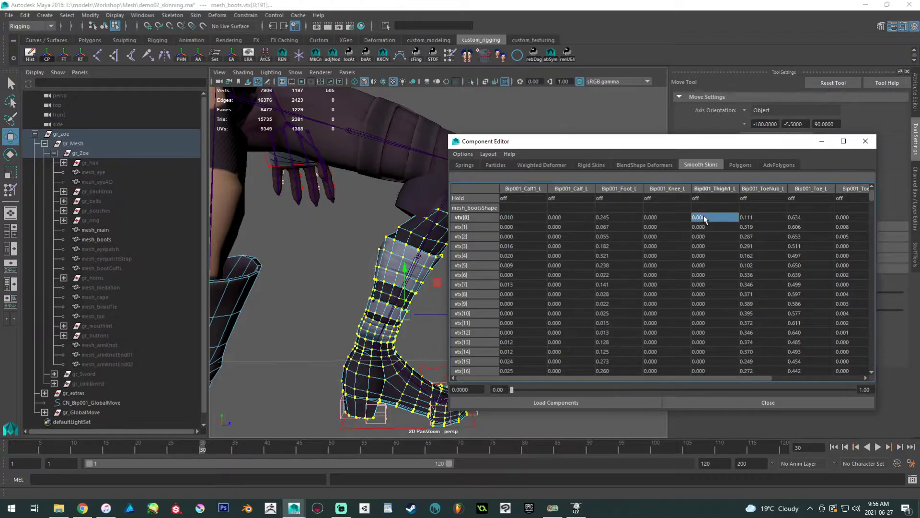
click(703, 218)
drag(870, 195, 870, 365)
shift+double_click(723, 369)
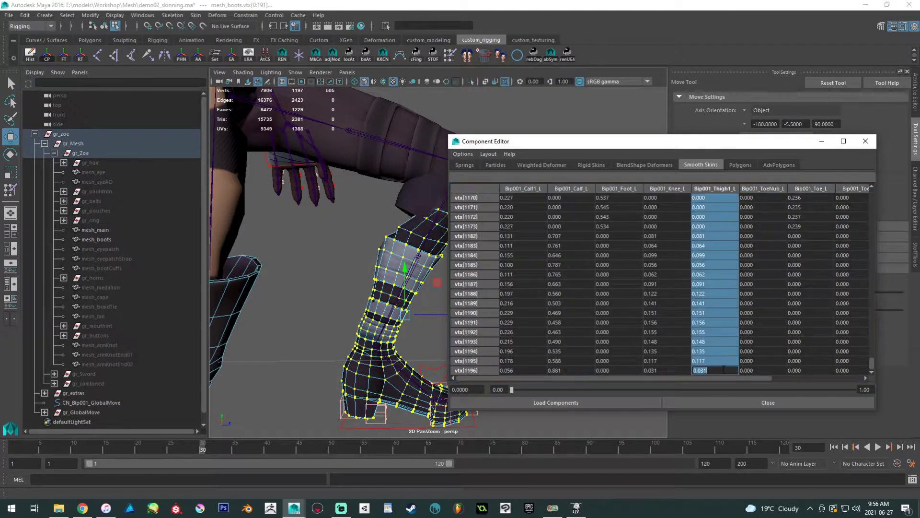
text(0)
key(Return)
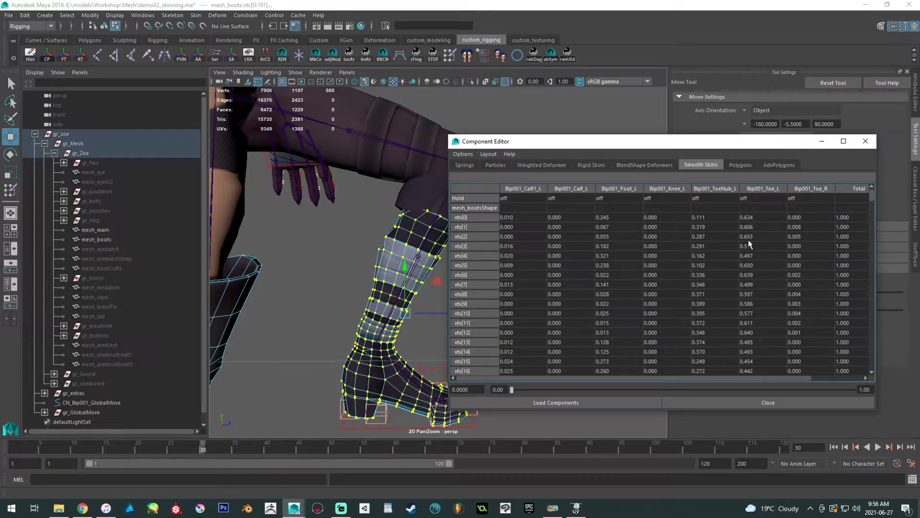
Set the Bip001_Knee_L weight to 0 for all selected left boot vertices.
click(648, 216)
drag(870, 197, 872, 364)
shift+click(653, 370)
text(0)
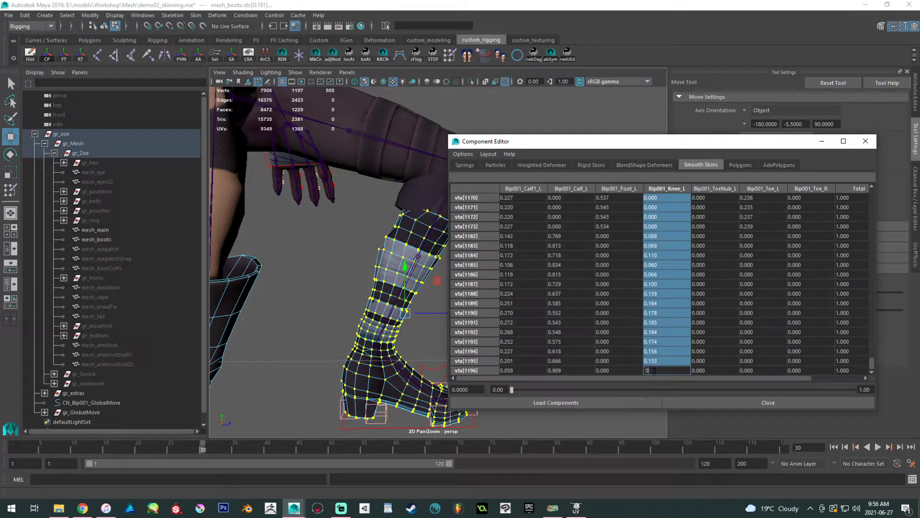
key(Return)
Scrub through the animation and examine how the left boot deforms from several angles.
alt+drag(442, 323, 291, 323)
drag(62, 450, 14, 447)
alt+middle_drag(327, 329, 375, 281)
alt+right_drag(375, 282, 329, 301)
alt+drag(329, 301, 210, 384)
drag(36, 444, 189, 445)
alt+middle_drag(320, 330, 296, 362)
alt+right_drag(296, 361, 332, 390)
alt+middle_drag(333, 390, 292, 384)
alt+drag(292, 384, 322, 376)
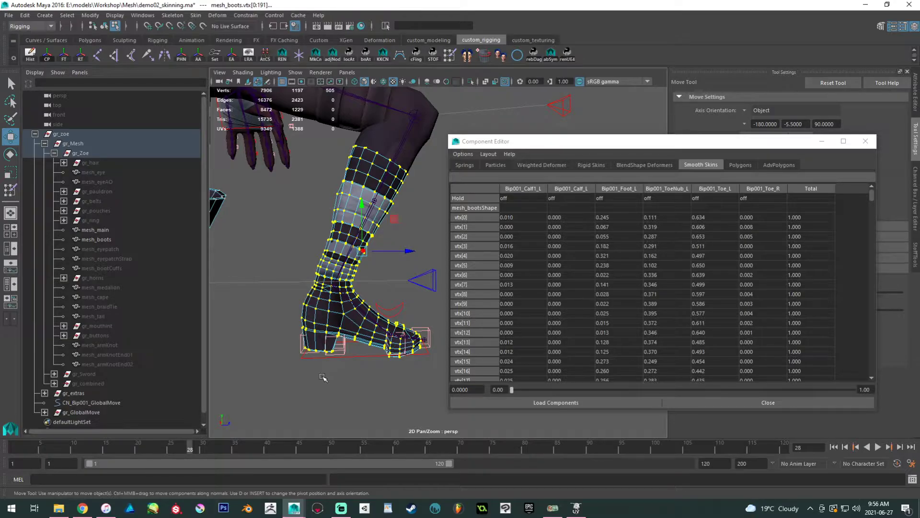
alt+drag(322, 377, 320, 387)
drag(91, 444, 171, 426)
alt+drag(278, 361, 268, 317)
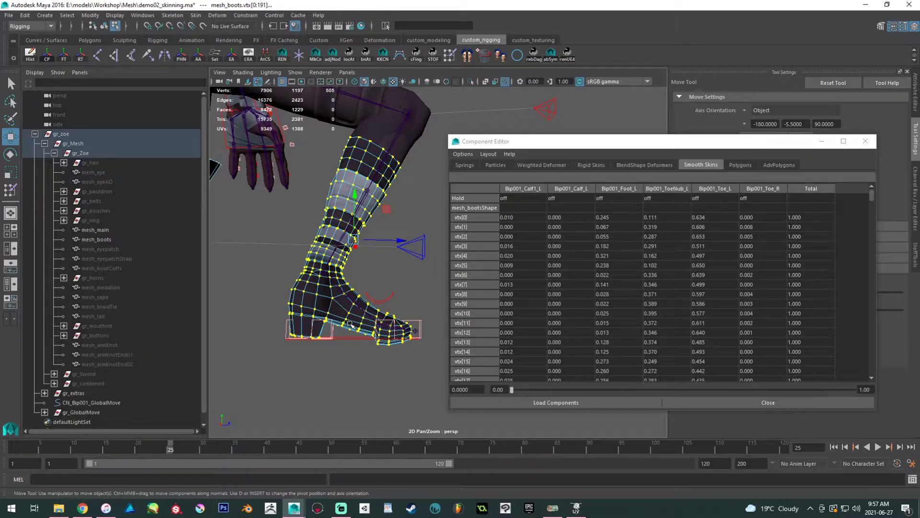
alt+middle_drag(371, 346, 374, 346)
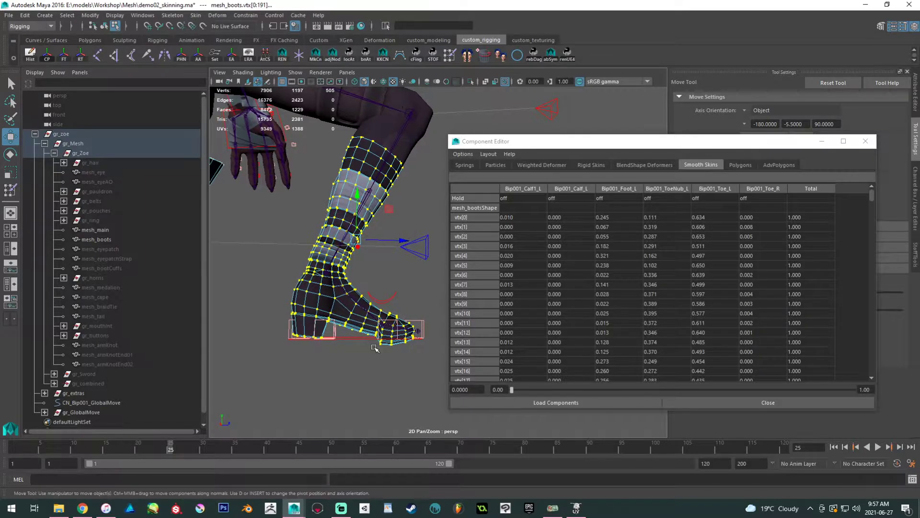
Set the Bip001_Calf1_L and Bip001_Calf_L weights to 0 for the left boot's foot vertices, from the ankle ring down.
drag(417, 387, 276, 279)
alt+right_drag(275, 279, 271, 307)
alt+middle_drag(271, 308, 318, 319)
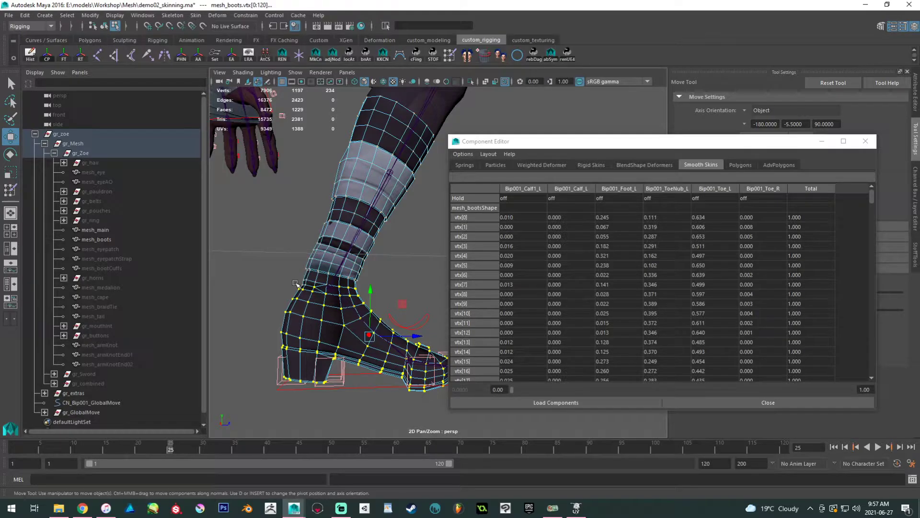
alt+middle_drag(307, 287, 292, 288)
alt+right_drag(291, 288, 304, 299)
alt+middle_drag(304, 299, 340, 307)
alt+right_drag(341, 306, 352, 329)
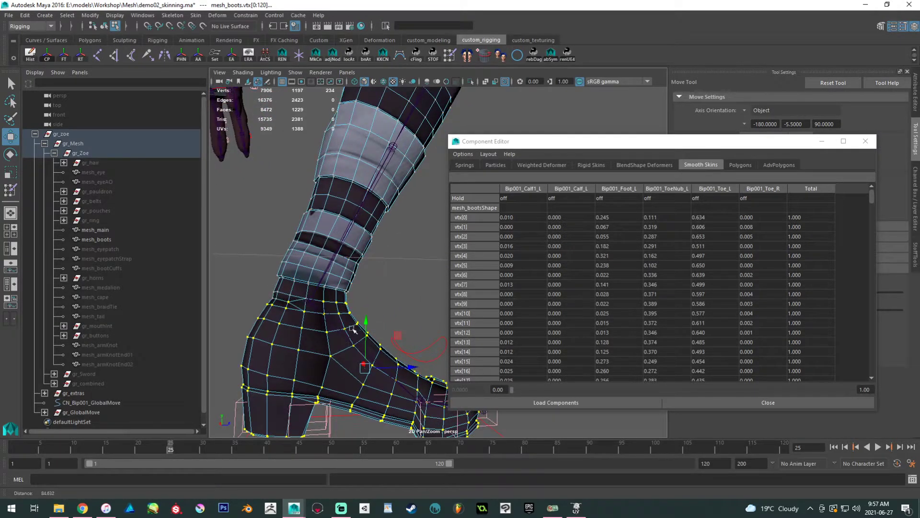
ctrl+shift+drag(259, 287, 333, 312)
scroll(301, 313, down, 3)
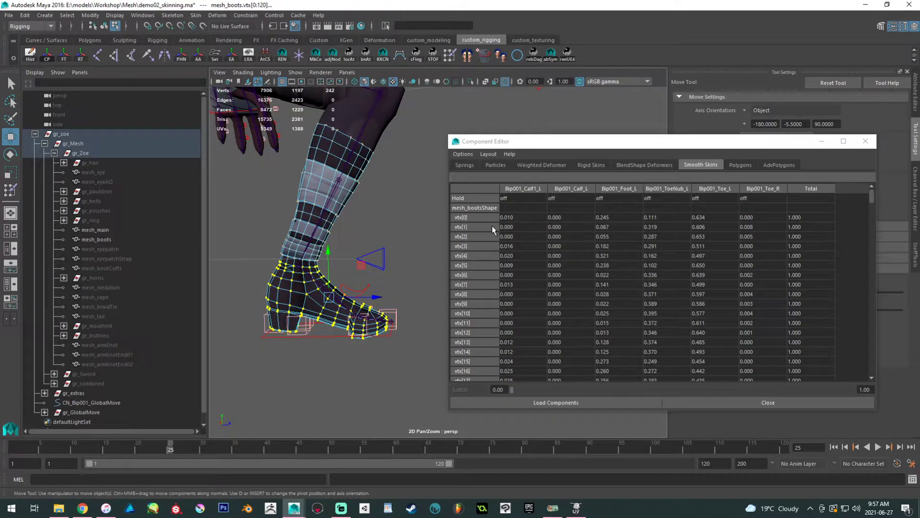
drag(510, 217, 560, 217)
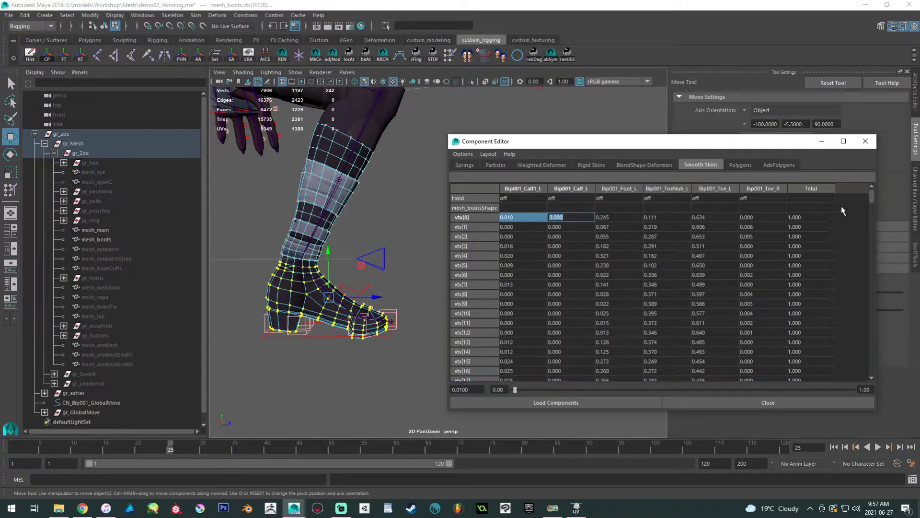
drag(871, 196, 871, 374)
shift+click(576, 375)
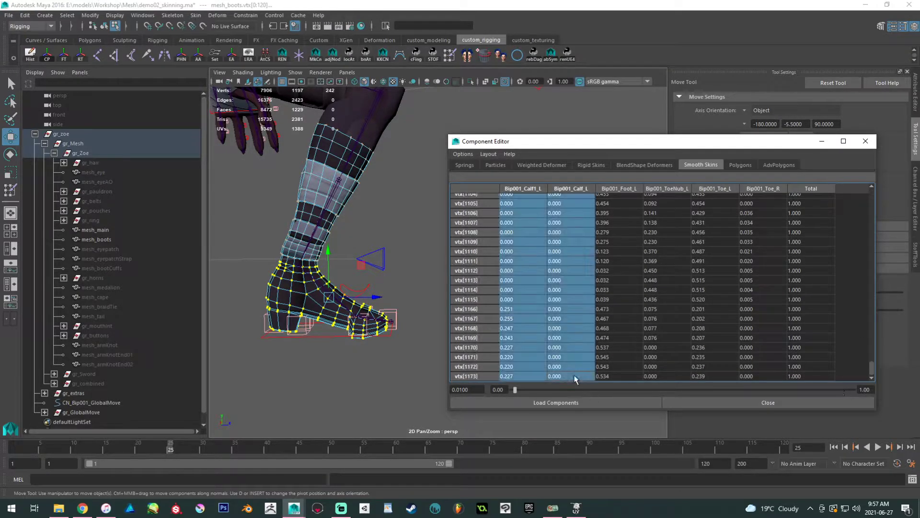
key(Return)
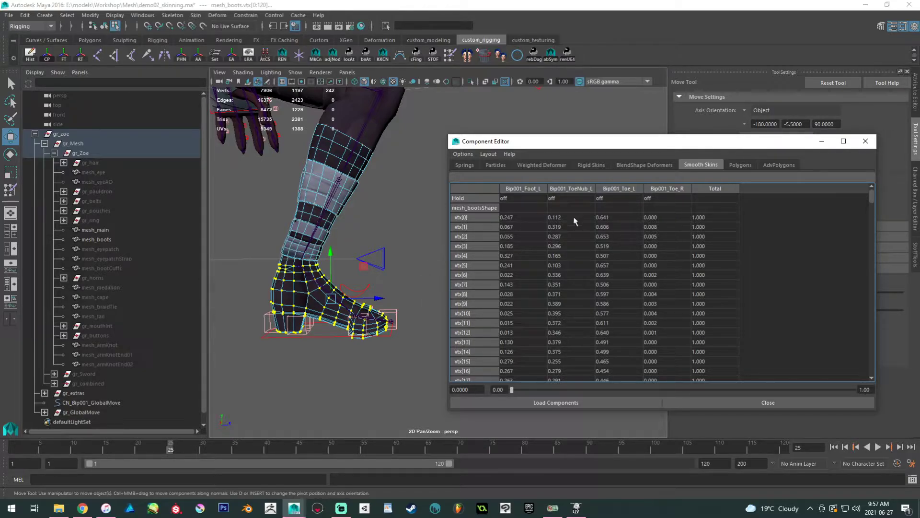
Set the Bip001_Toe_R weight to 0 for the selected foot vertices of the left boot.
double_click(648, 220)
drag(871, 194, 866, 374)
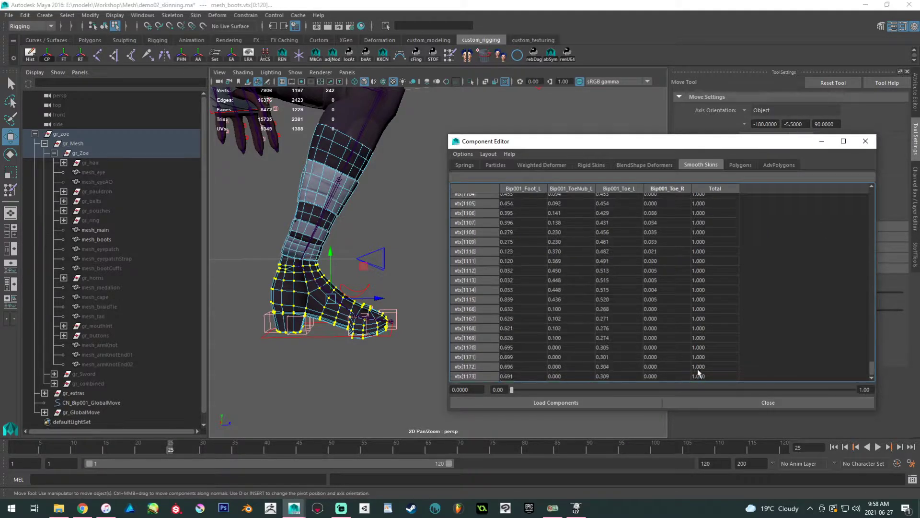
shift+click(667, 376)
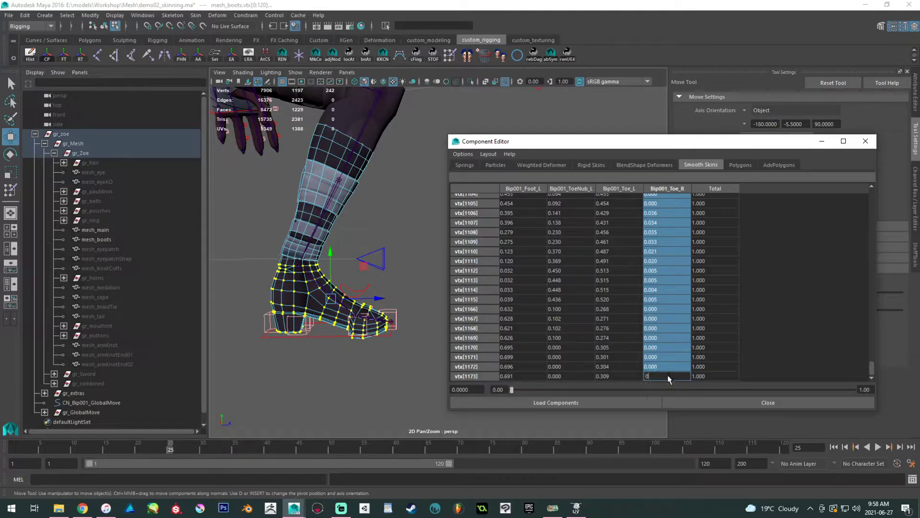
key(Return)
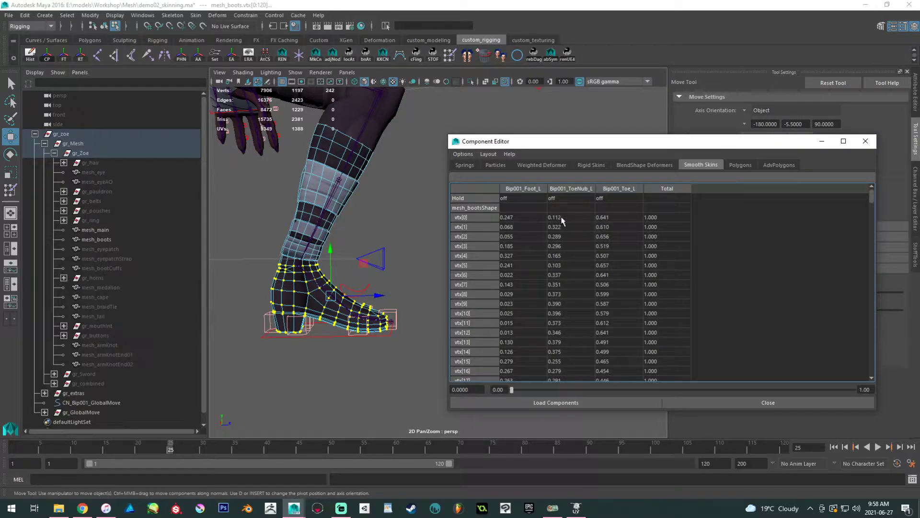
drag(596, 140, 594, 128)
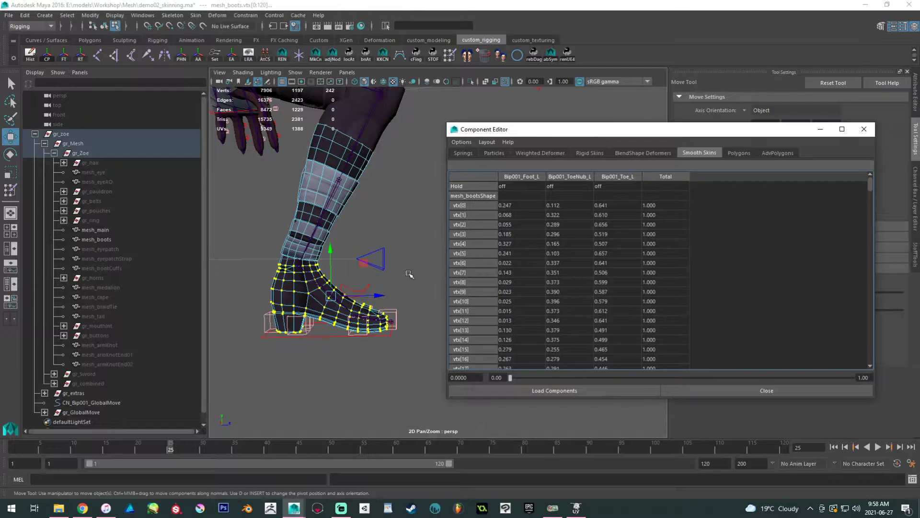
alt+middle_drag(354, 263, 387, 221)
scroll(400, 276, up, 3)
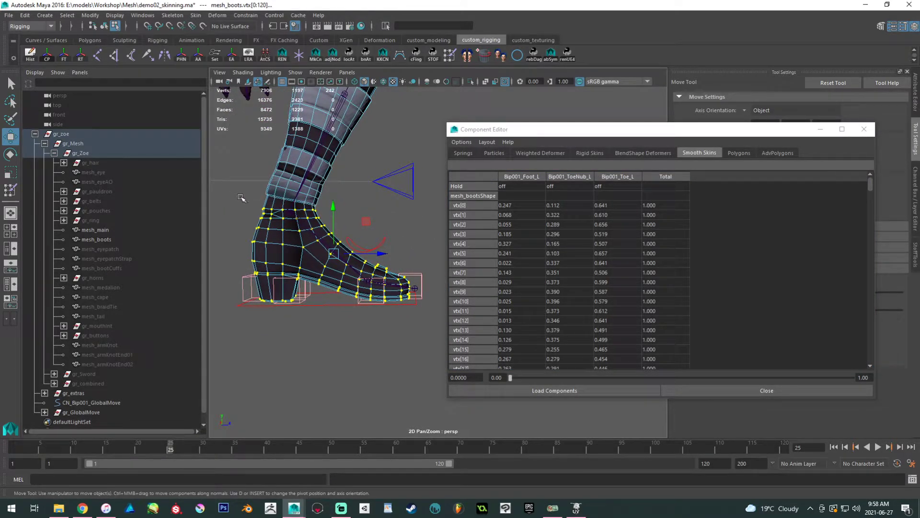
alt+middle_drag(234, 198, 254, 220)
scroll(273, 236, up, 2)
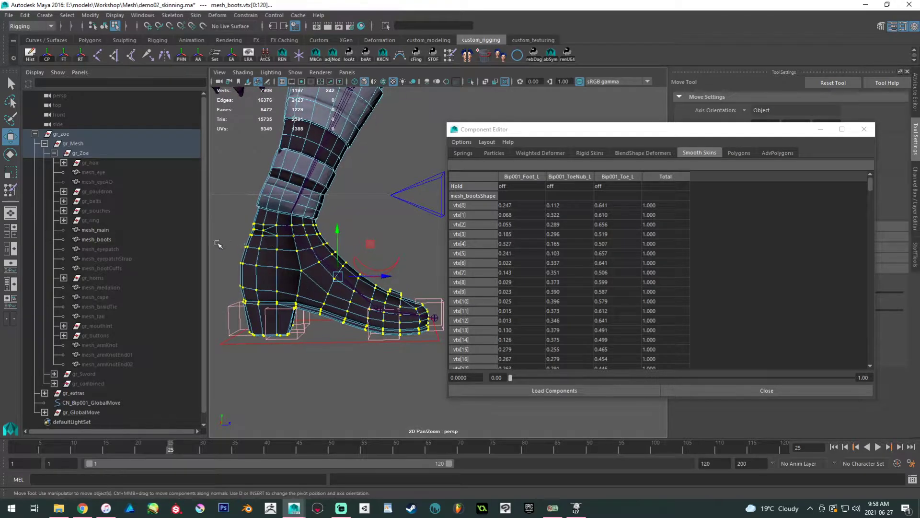
drag(222, 204, 325, 270)
key(ctrl+z)
Set the Bip001_Foot_L weight to 0 for the toe vertices of the left boot.
drag(24, 450, 177, 450)
alt+drag(249, 402, 367, 406)
drag(431, 347, 315, 251)
mouse_move(315, 254)
alt+mouse_down()
mouse_move(303, 286)
mouse_move(297, 280)
mouse_move(439, 349)
mouse_move(440, 365)
mouse_move(429, 368)
mouse_move(335, 261)
mouse_move(318, 262)
alt+mouse_up()
alt+drag(318, 262, 337, 231)
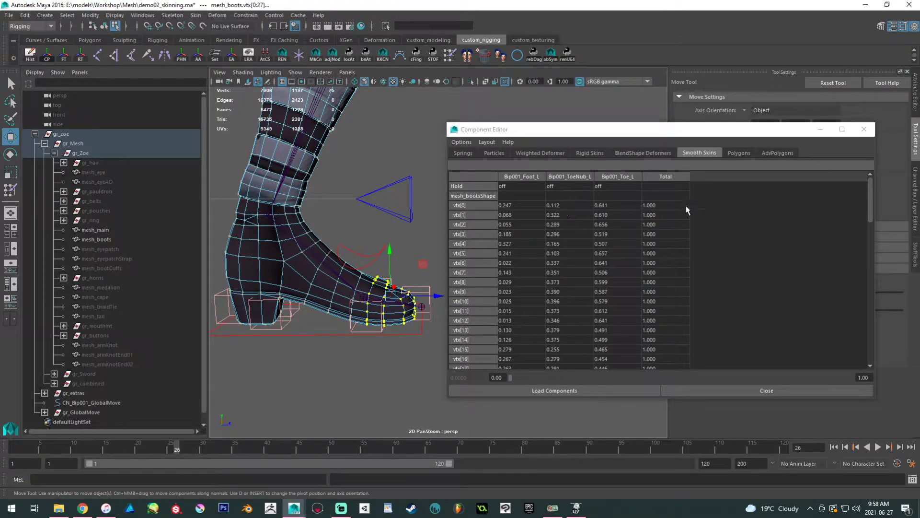
drag(868, 188, 870, 355)
click(521, 205)
shift+click(535, 363)
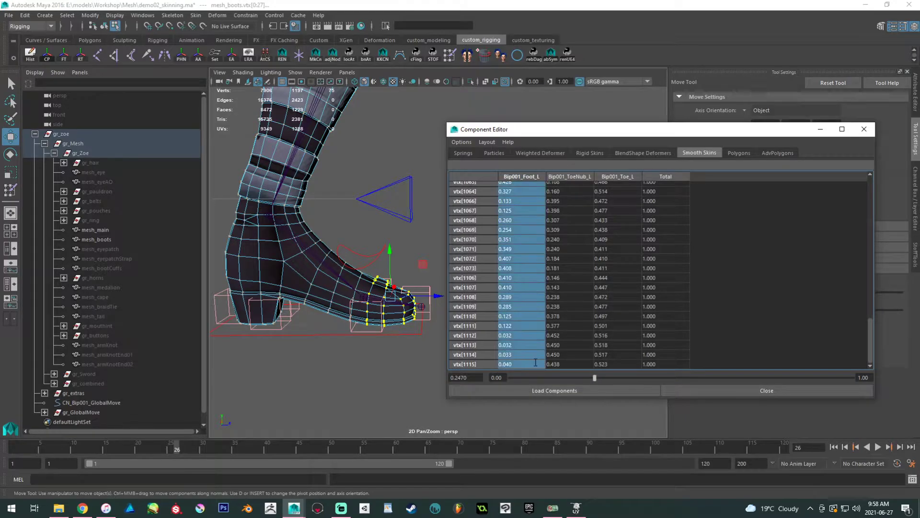
text(0)
key(Return)
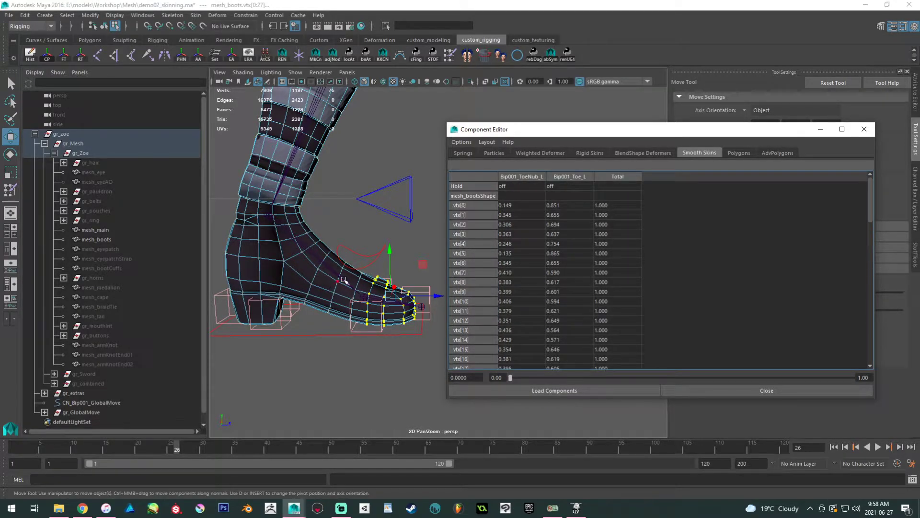
Swap the selection to the left boot's heel, instep and ankle vertices and set their Bip001_ToeNub_L and Bip001_Toe_L weights to 0.
right_drag(353, 277, 334, 251)
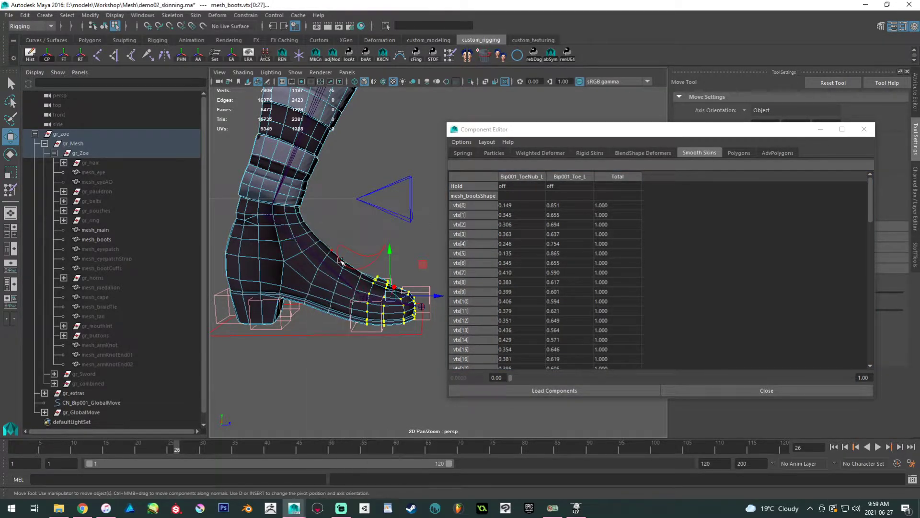
shift+drag(426, 351, 195, 185)
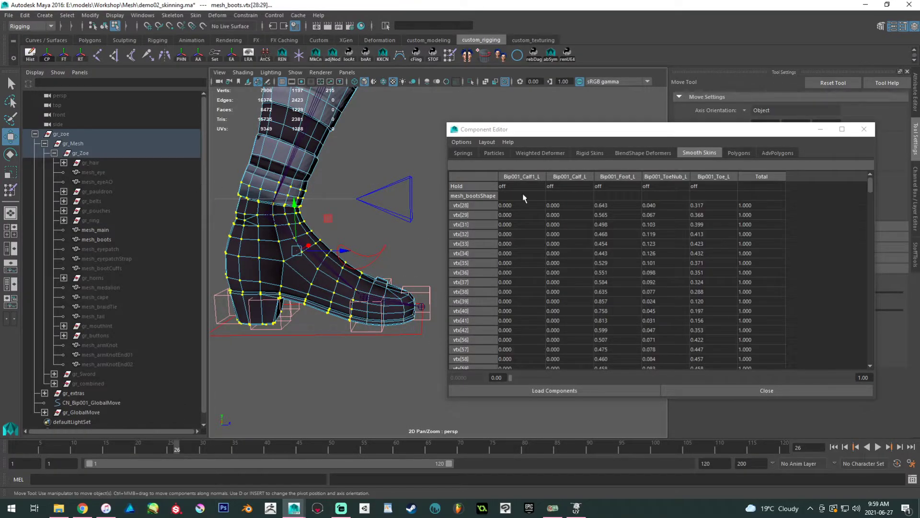
drag(665, 205, 700, 205)
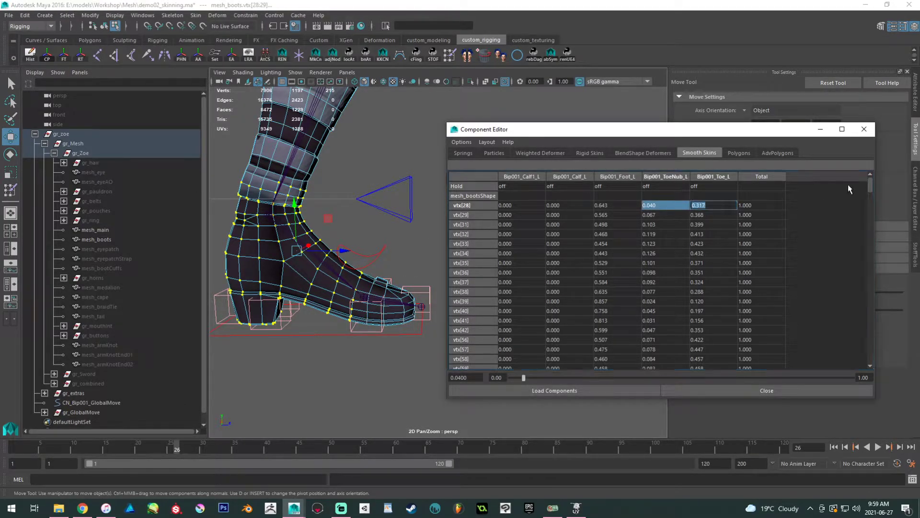
drag(871, 182, 878, 376)
shift+click(723, 366)
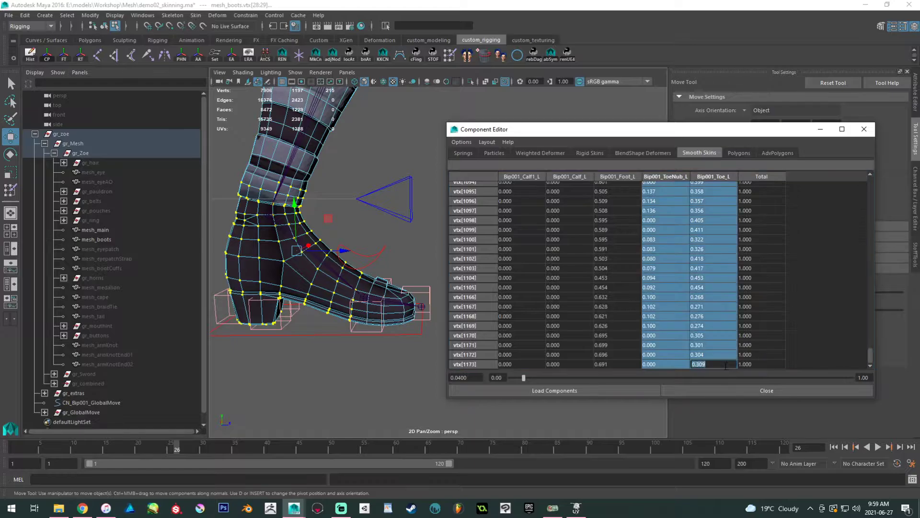
key(Return)
Rotate the CN_Bip001_Toe_L control to test the boot's toe bend, and undo the test rotations.
right_drag(312, 298, 351, 216)
click(378, 253)
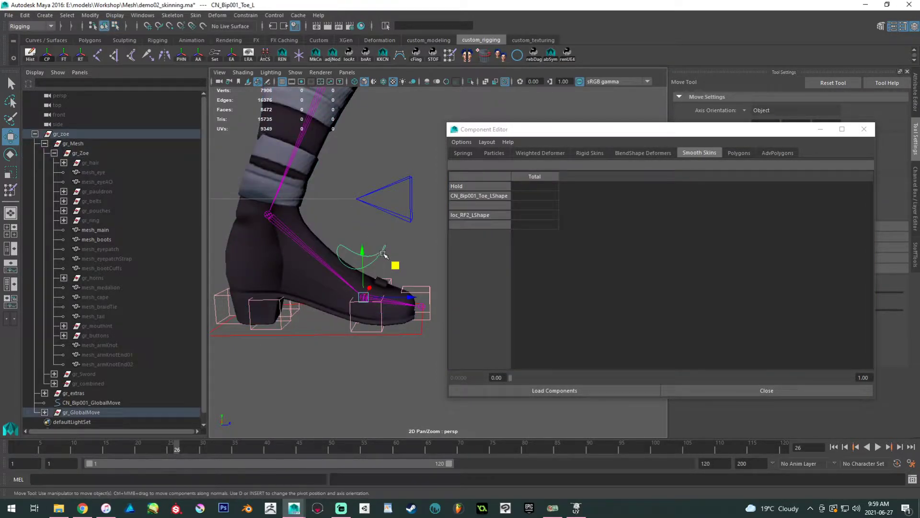
key(e)
drag(384, 254, 407, 281)
key(ctrl+z)
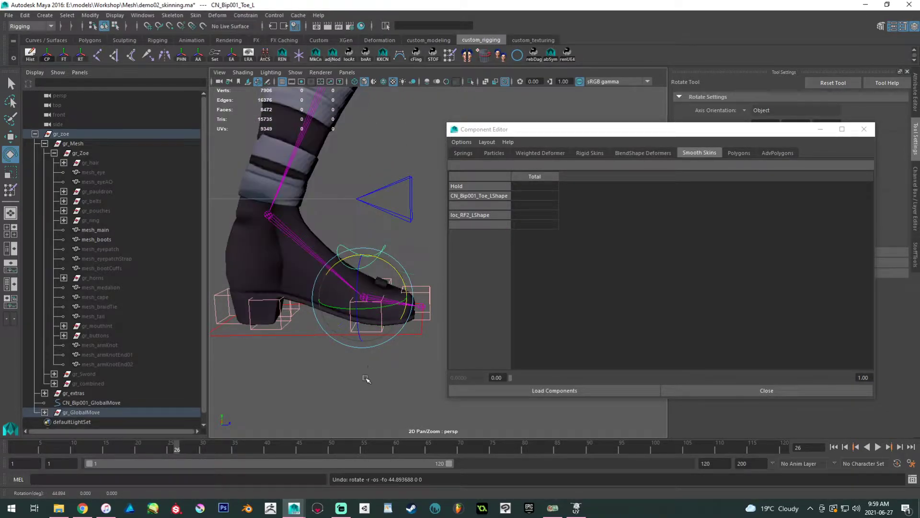
alt+middle_drag(365, 367, 345, 369)
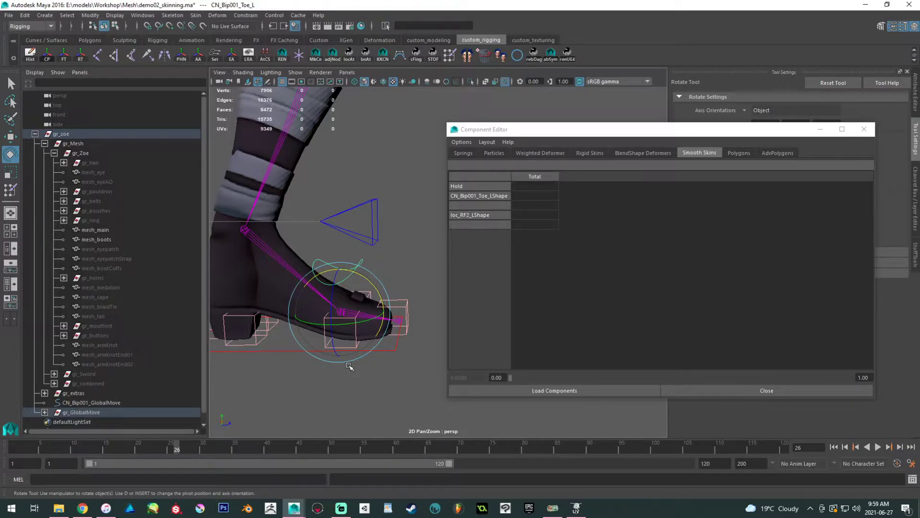
mouse_move(374, 290)
mouse_down()
mouse_move(369, 312)
mouse_move(369, 290)
mouse_up()
key(ctrl+z)
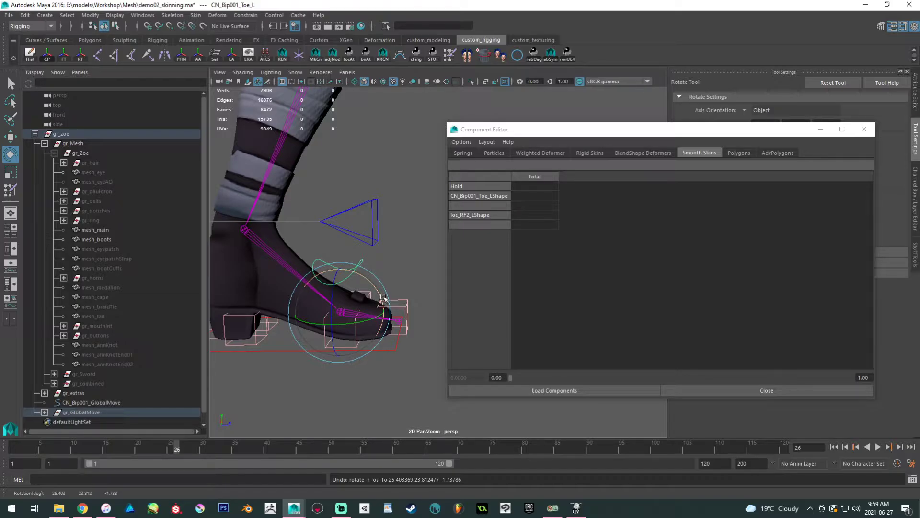
drag(384, 297, 376, 285)
key(ctrl+z)
key(ctrl+z)
key(ctrl+z)
key(ctrl+z)
key(ctrl+z)
key(ctrl+z)
Rotate the CN_Bip001_Foot_L control to test the boot's ankle deformation, and undo the rotation.
click(400, 390)
alt+right_drag(401, 390, 335, 298)
alt+middle_drag(335, 297, 349, 333)
alt+drag(349, 333, 332, 316)
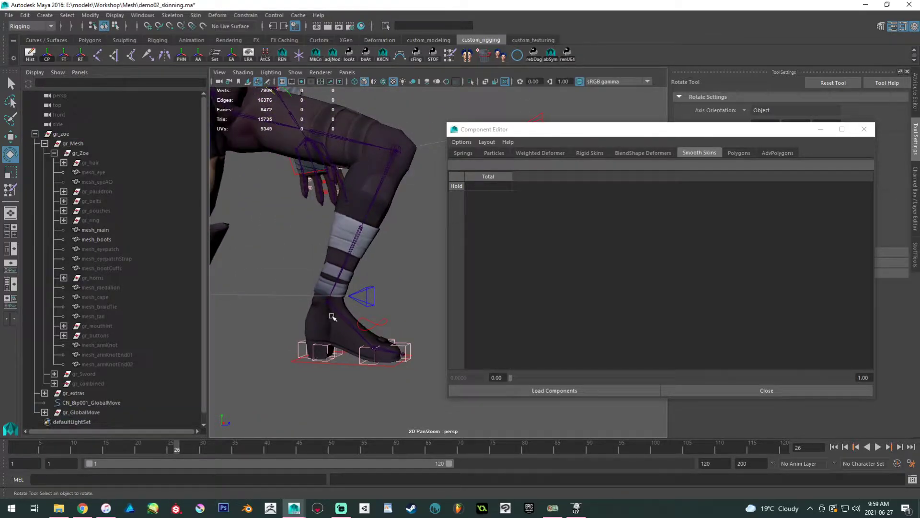
click(353, 357)
key(d)
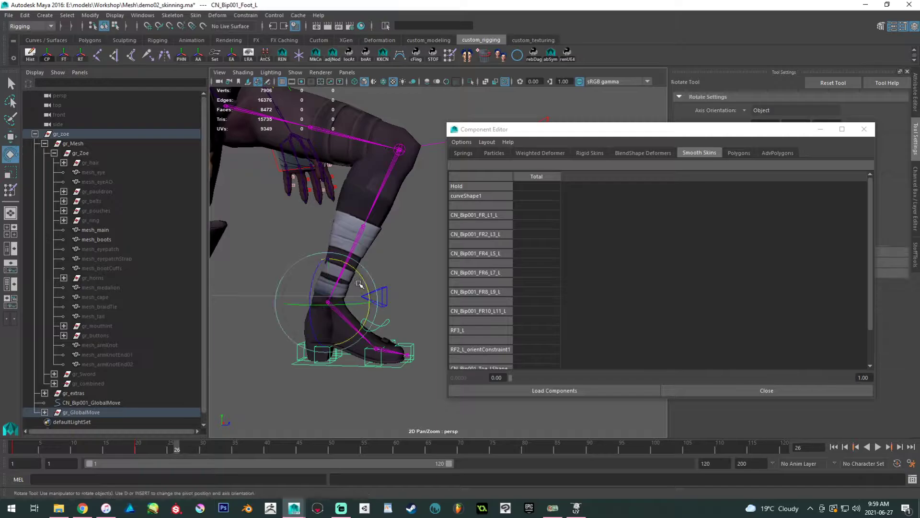
drag(359, 283, 363, 309)
key(ctrl+z)
Set the Bip001_Foot_L and Bip001_Toe_L weights to 0 for the left boot's shaft vertices above the ankle.
alt+drag(382, 273, 367, 261)
alt+right_drag(366, 262, 380, 261)
click(362, 242)
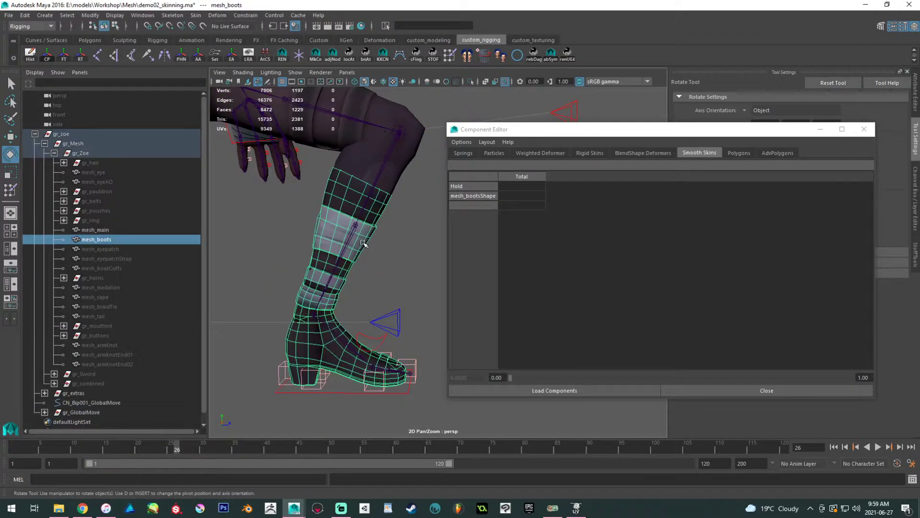
key(F8)
drag(433, 407, 227, 300)
scroll(225, 272, down, 3)
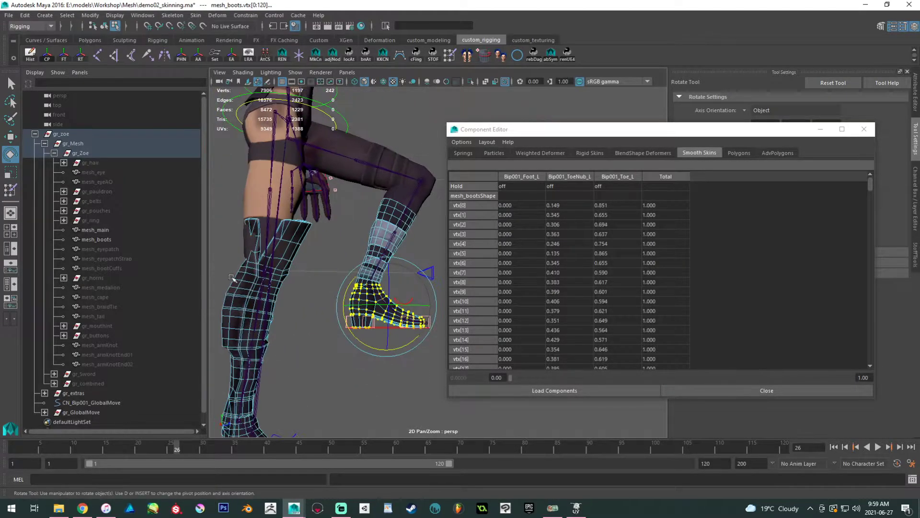
scroll(412, 352, up, 3)
shift+drag(404, 355, 246, 180)
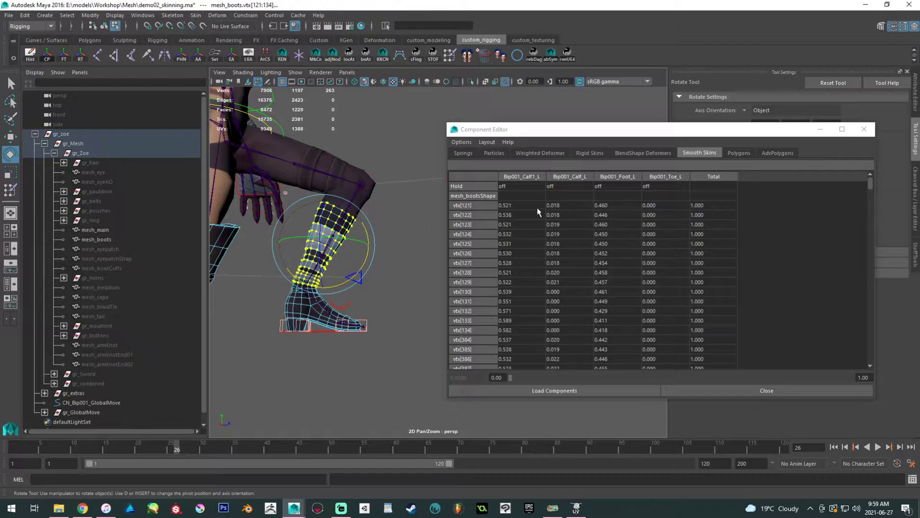
drag(600, 205, 666, 206)
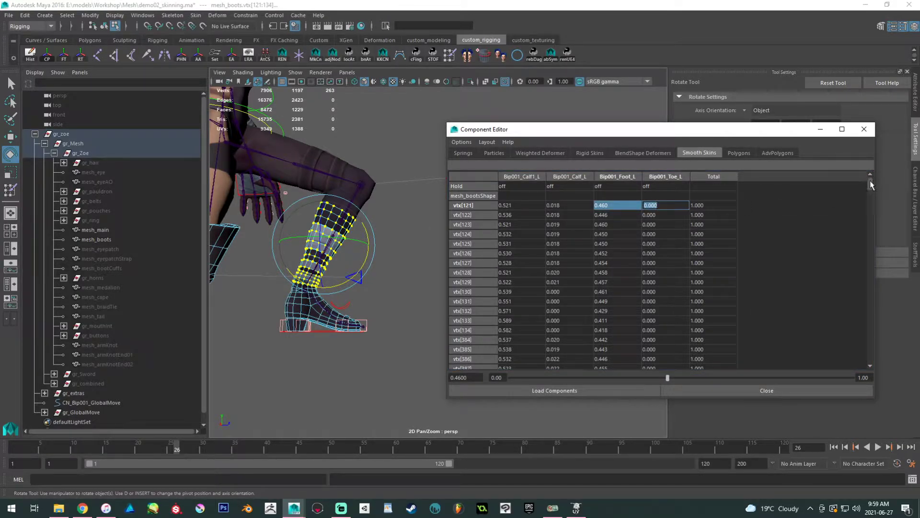
drag(869, 181, 871, 365)
shift+click(657, 363)
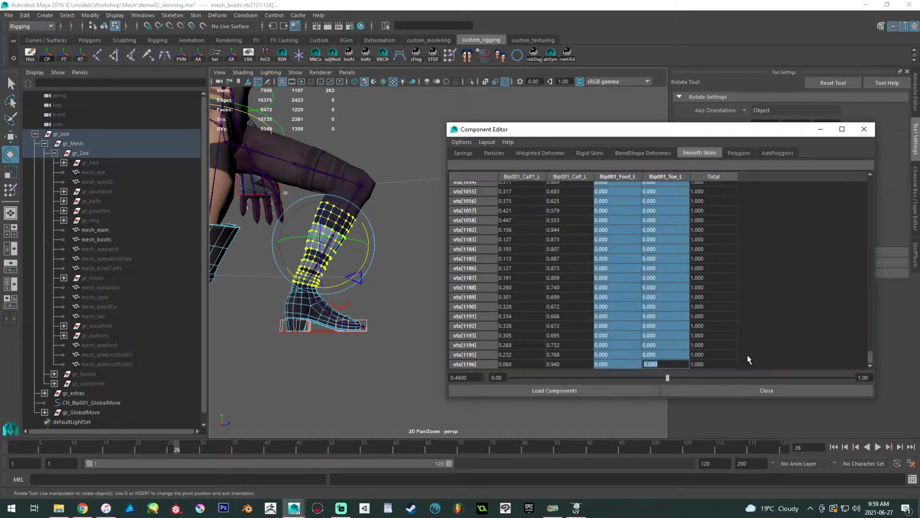
text(0)
key(Return)
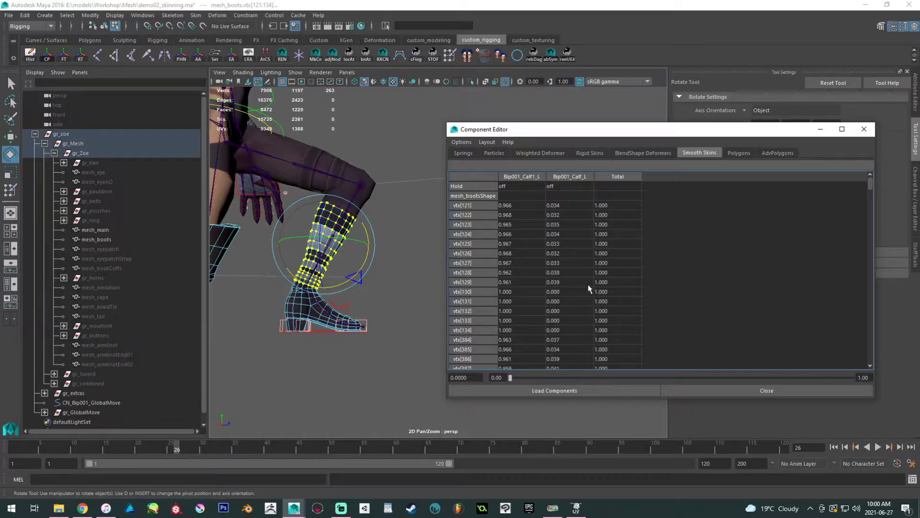
Leave vertex selection on the left boot and select the whole mesh_boots object.
alt+drag(337, 251, 343, 276)
alt+right_drag(343, 276, 376, 302)
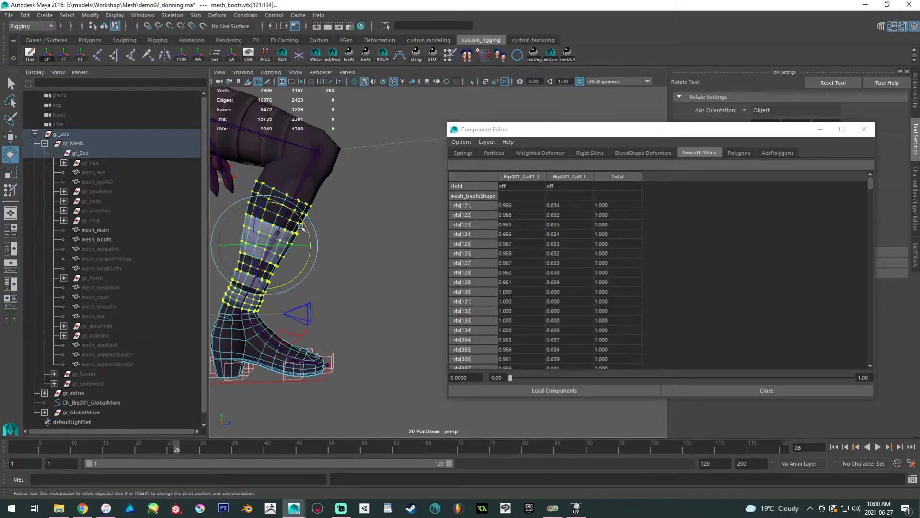
alt+middle_drag(261, 268, 352, 264)
alt+right_drag(352, 264, 382, 256)
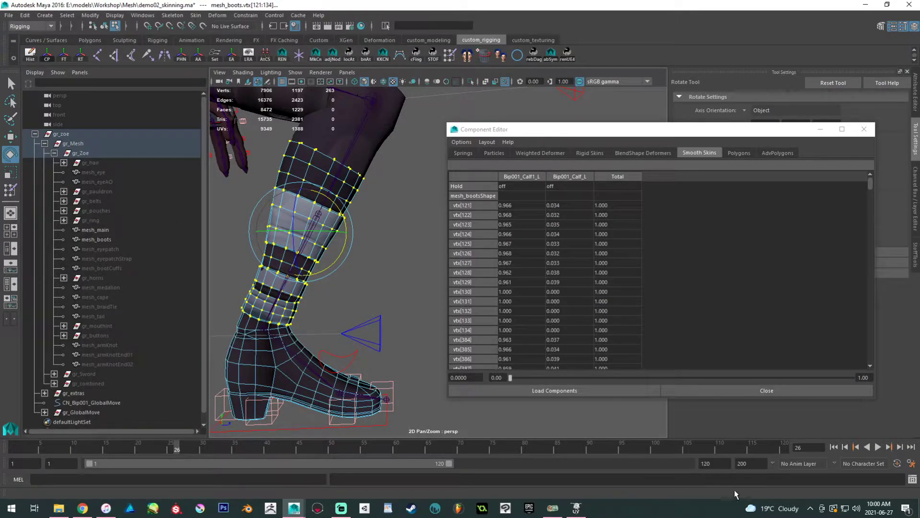
right_drag(287, 147, 330, 121)
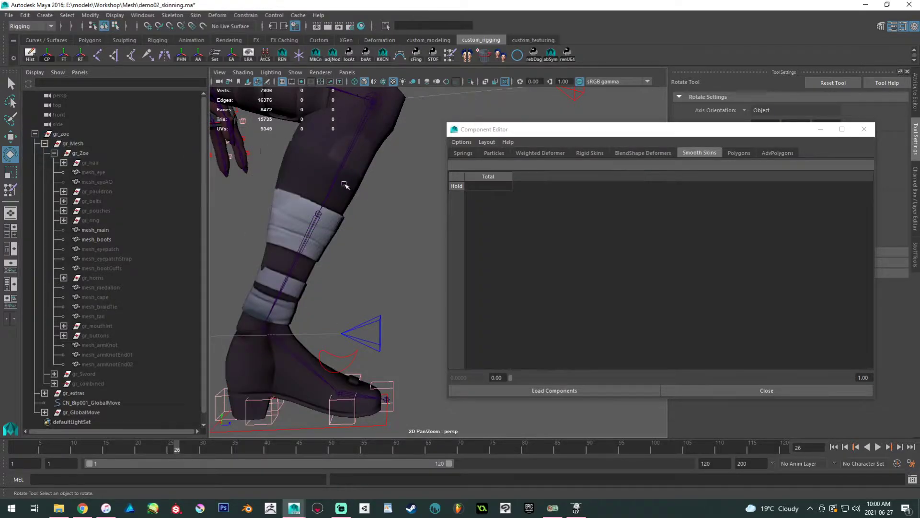
click(316, 175)
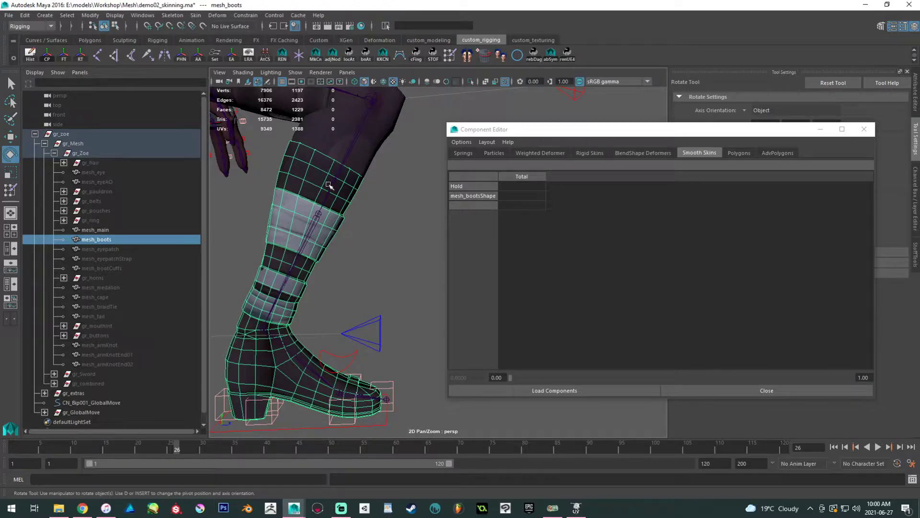
Scrub and play the leg animation to check how the boots deform, viewing them from the side and front.
alt+middle_drag(328, 182, 316, 176)
alt+right_drag(355, 218, 317, 197)
alt+middle_drag(353, 239, 325, 212)
drag(72, 447, 170, 446)
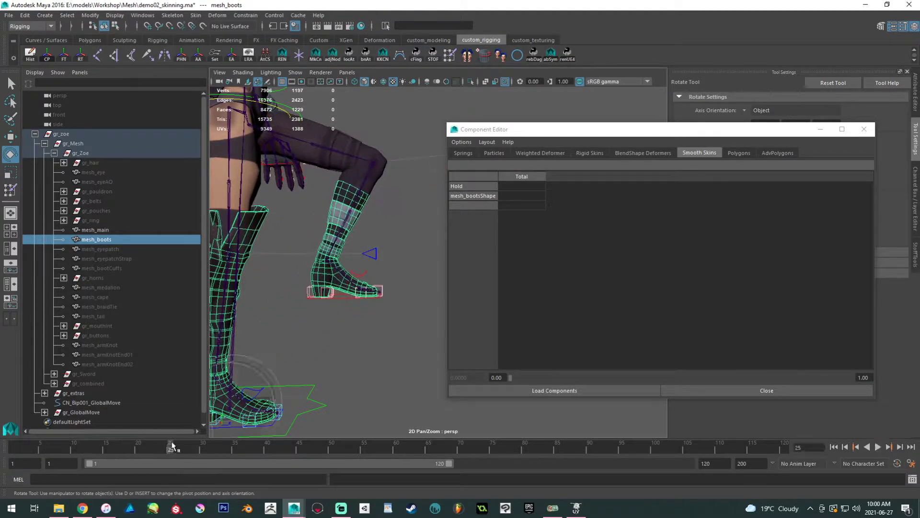
alt+middle_drag(395, 300, 413, 344)
alt+right_drag(412, 343, 359, 312)
alt+drag(354, 292, 293, 289)
alt+middle_drag(344, 225, 343, 307)
alt+drag(341, 306, 316, 331)
alt+drag(379, 318, 349, 294)
alt+middle_drag(415, 290, 430, 269)
alt+right_drag(422, 278, 440, 288)
key(alt+v)
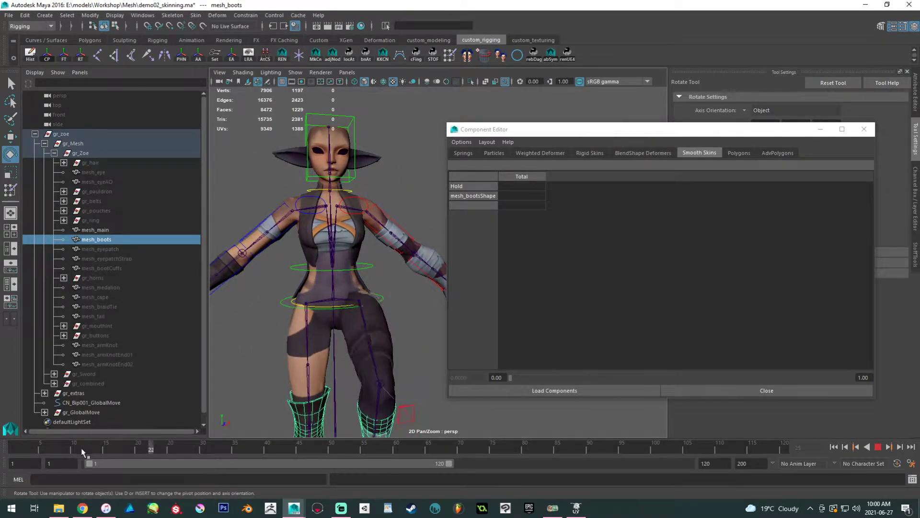
key(Escape)
Select mesh_main's vertices from the hips down through both legs to review their joint weights.
alt+middle_drag(290, 367, 290, 263)
alt+right_drag(297, 246, 281, 244)
alt+middle_drag(298, 255, 318, 233)
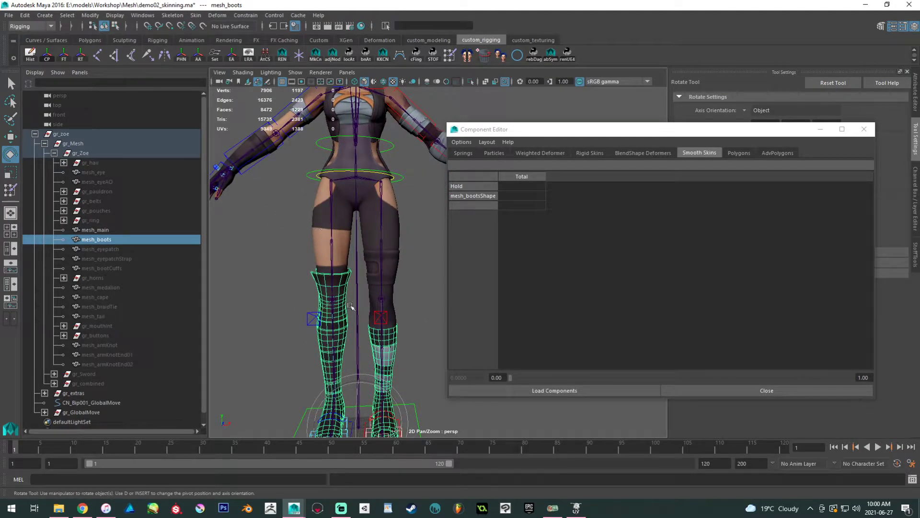
alt+middle_drag(349, 301, 345, 277)
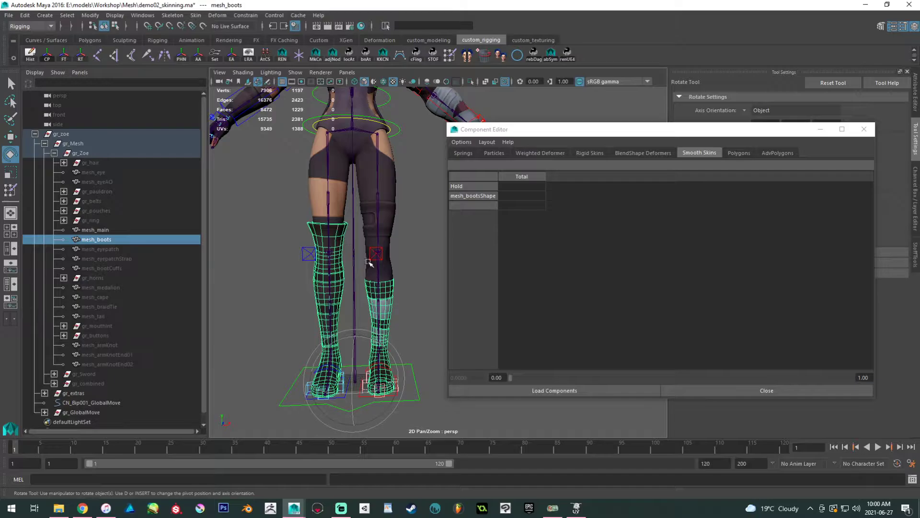
alt+drag(334, 267, 340, 282)
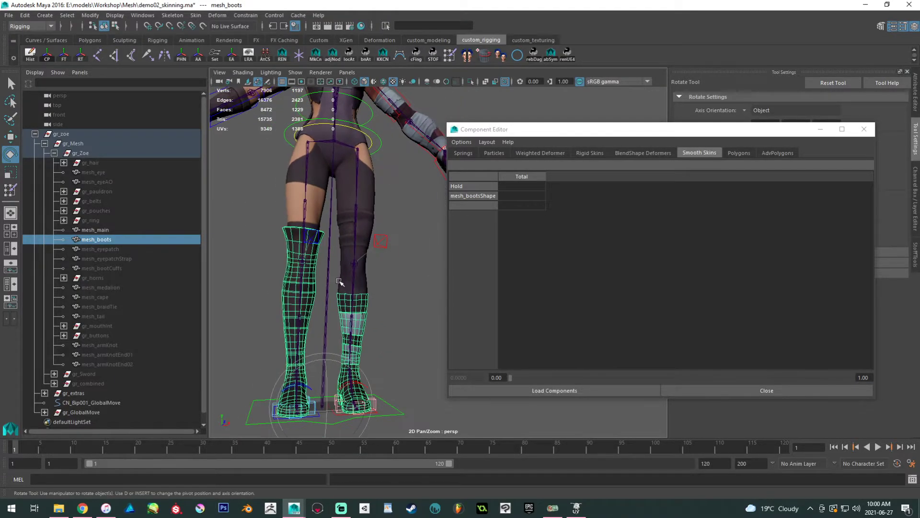
click(339, 211)
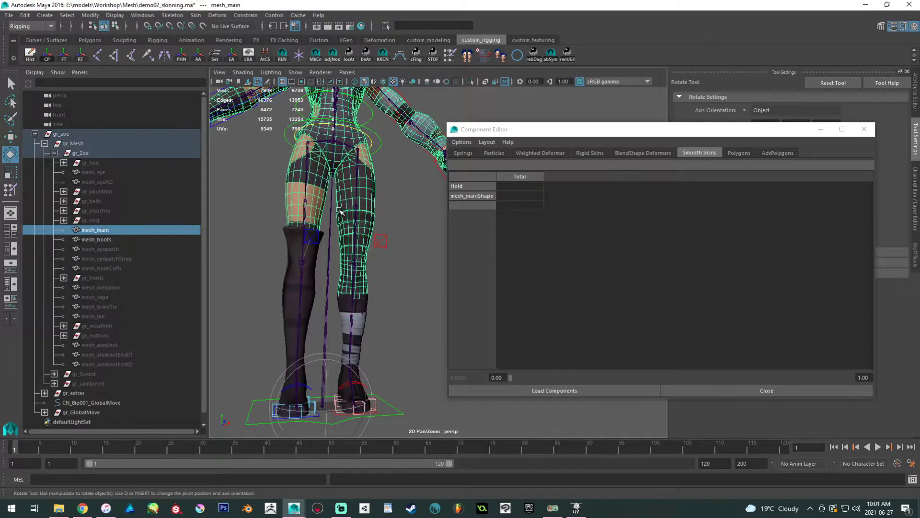
alt+drag(341, 210, 331, 212)
alt+middle_drag(331, 211, 349, 244)
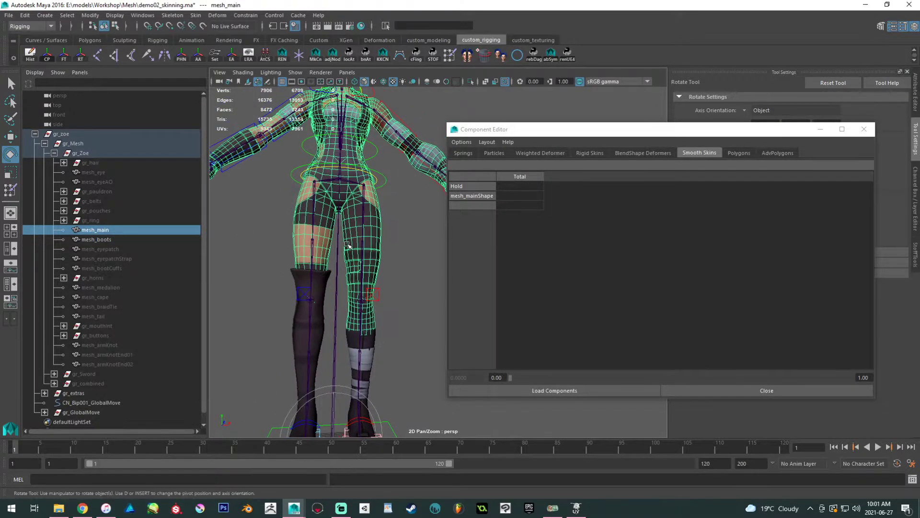
alt+drag(349, 245, 339, 241)
alt+middle_drag(340, 241, 339, 286)
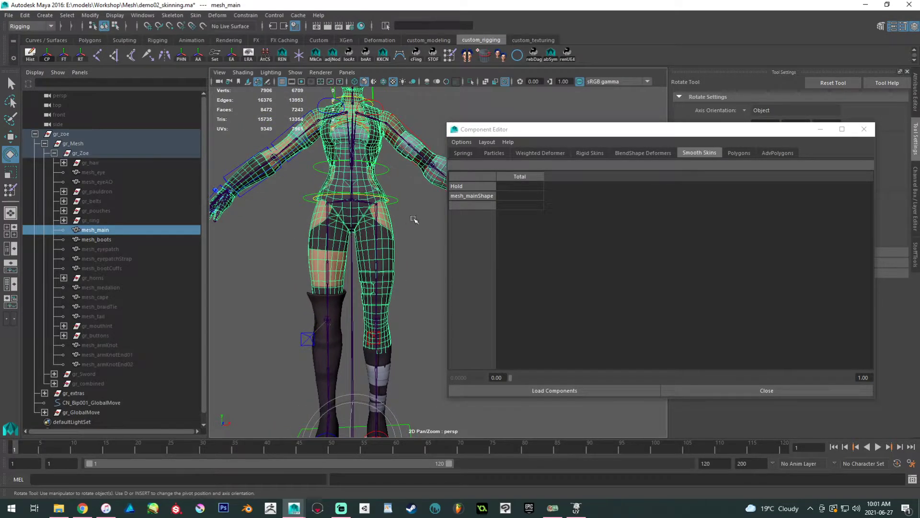
right_drag(414, 219, 387, 219)
drag(413, 390, 273, 153)
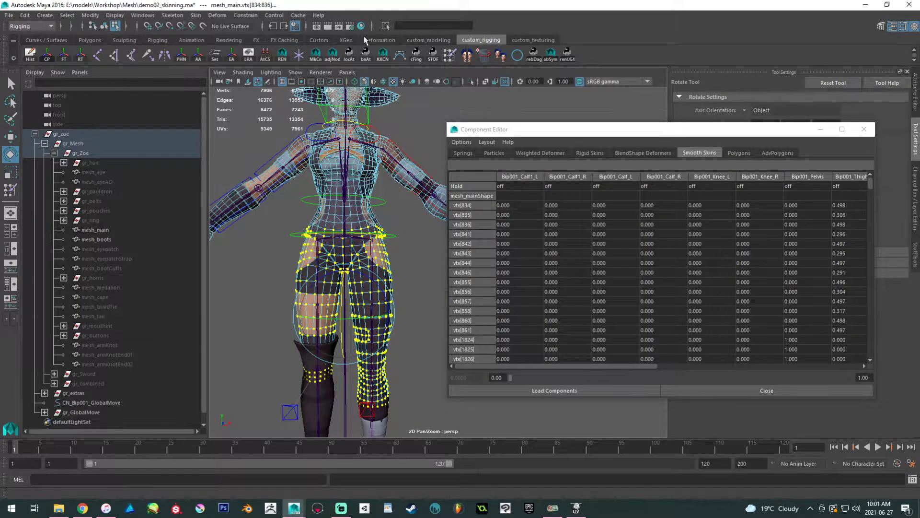
alt+middle_drag(318, 190, 332, 128)
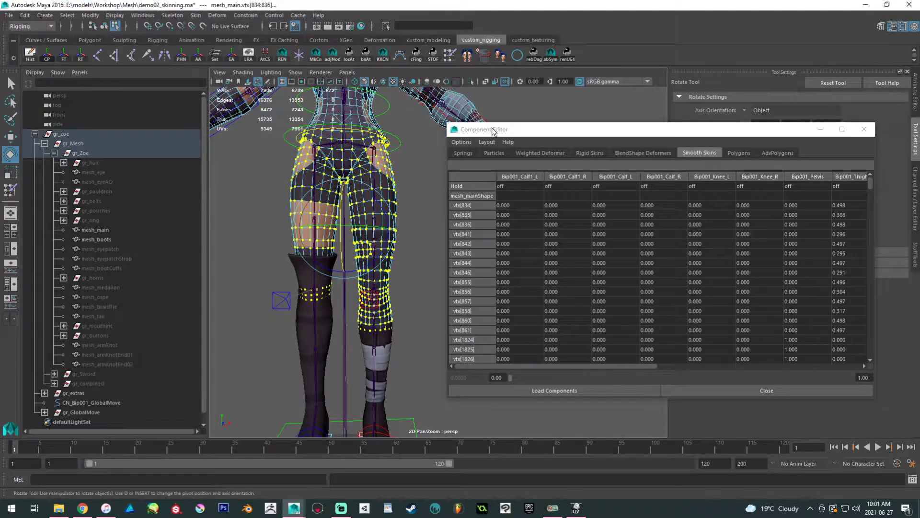
Close the Component Editor and return mesh_main from vertex to object selection.
click(864, 128)
scroll(436, 272, up, 1)
scroll(503, 314, up, 3)
right_drag(401, 185, 441, 174)
alt+middle_drag(437, 210, 494, 191)
alt+middle_drag(460, 222, 546, 240)
alt+right_drag(546, 241, 526, 366)
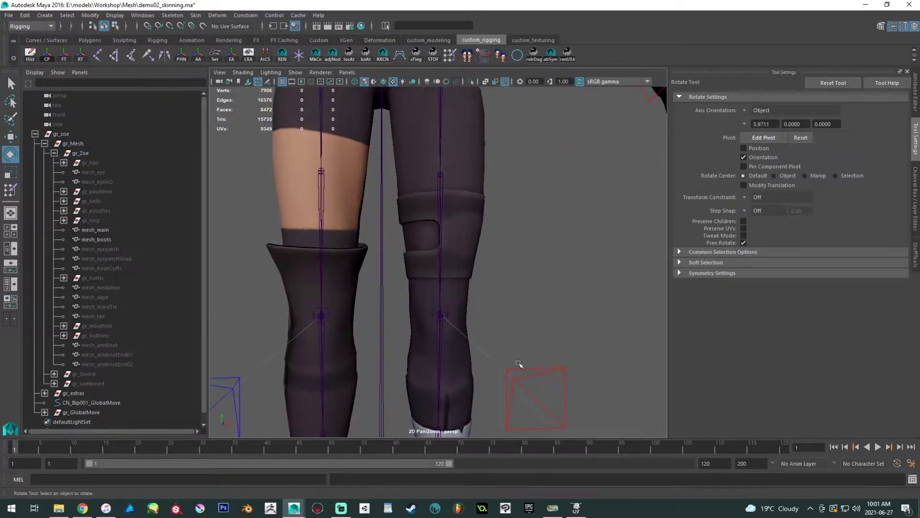
Label the Bip001_Knee_L joint with side Left, type Other and the other type Knee.
click(440, 314)
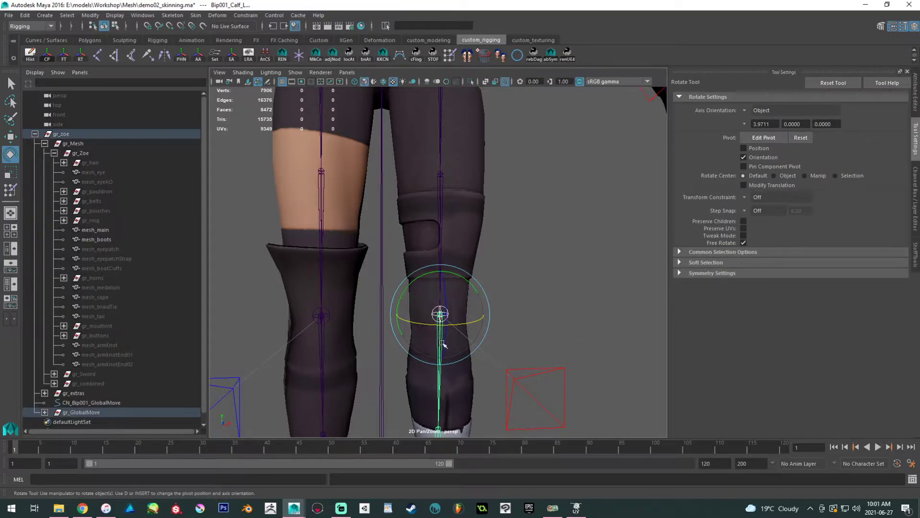
alt+middle_drag(484, 280, 492, 247)
alt+right_drag(493, 248, 560, 376)
key(f)
alt+right_drag(330, 261, 408, 293)
alt+middle_drag(414, 291, 462, 452)
alt+middle_drag(425, 242, 460, 381)
alt+right_drag(625, 335, 608, 337)
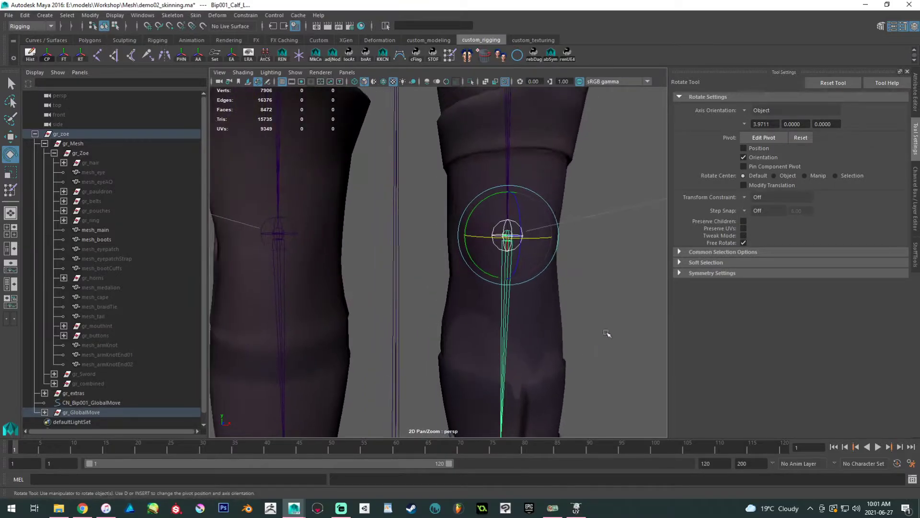
click(617, 319)
click(522, 243)
click(914, 198)
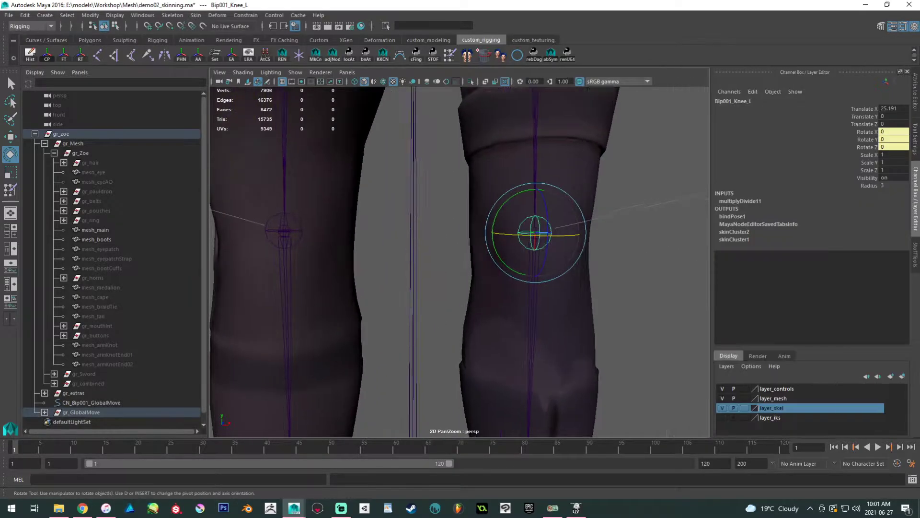
key(ctrl+a)
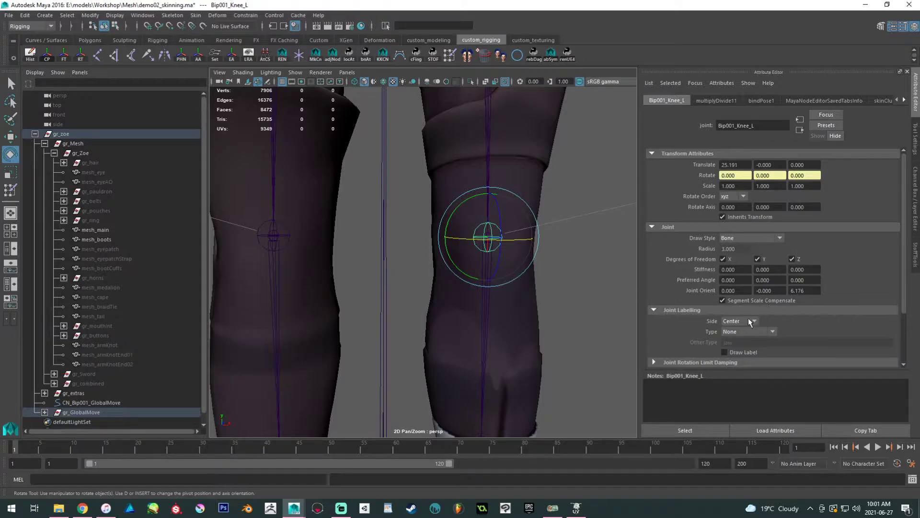
scroll(751, 322, down, 1)
click(752, 293)
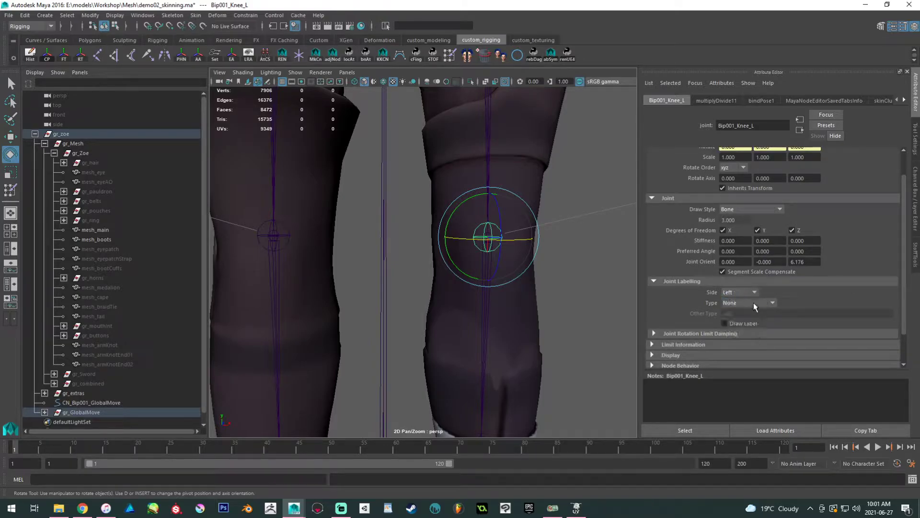
click(753, 303)
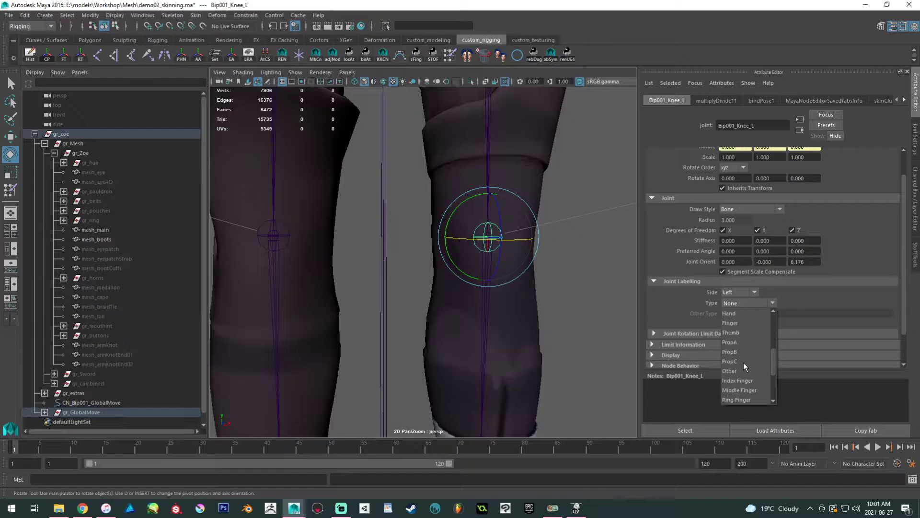
click(744, 370)
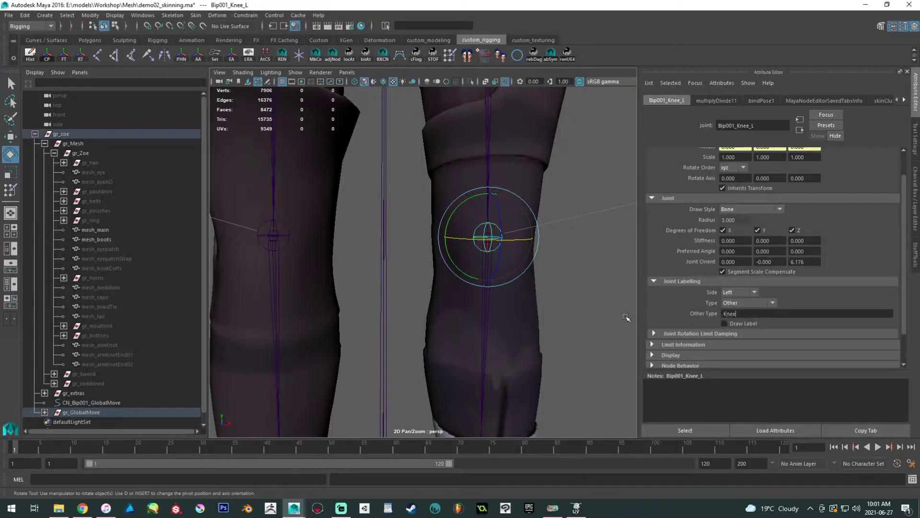
Label the Bip001_Knee_R joint with side Right, type Other and the other type Knee.
click(288, 241)
click(736, 292)
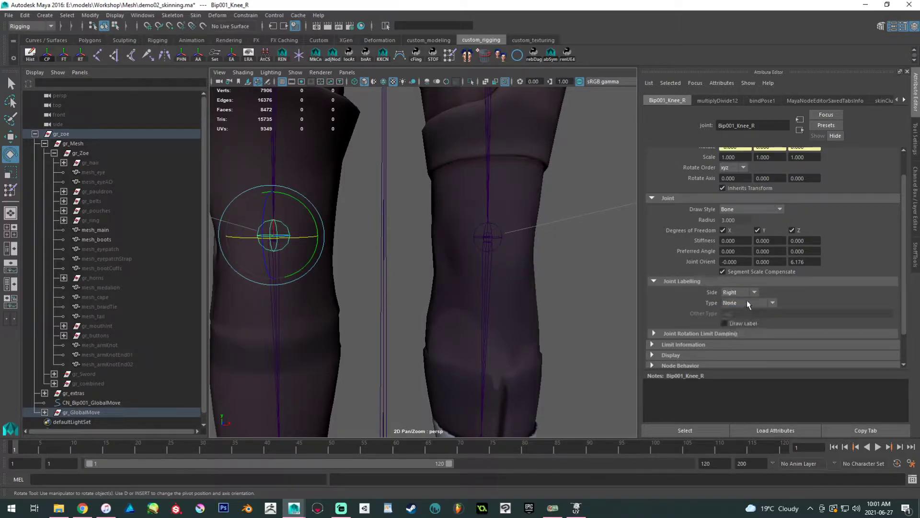
click(747, 302)
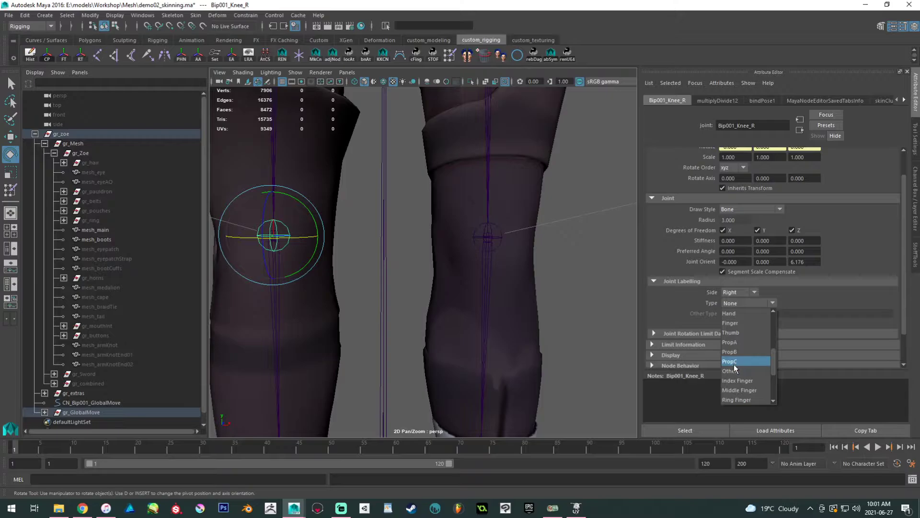
click(732, 371)
text(Knee)
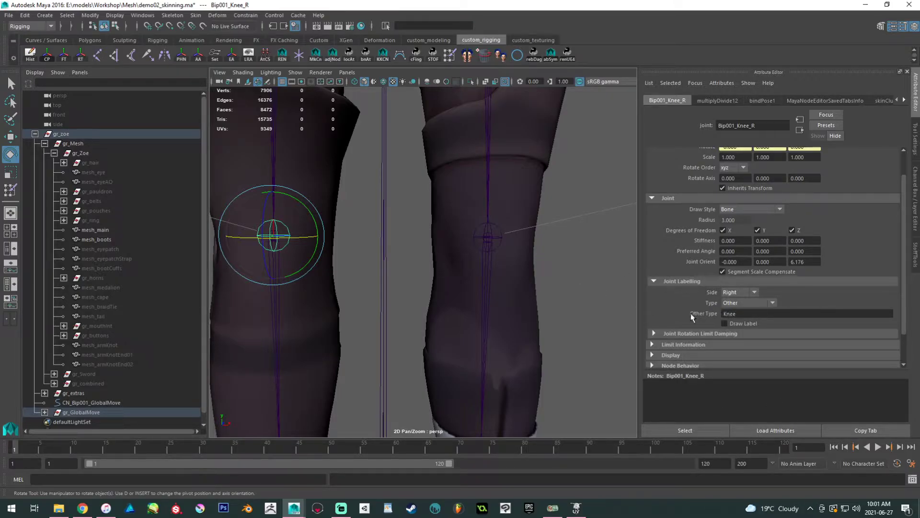
Label the Bip001_Calf_L joint with side Left and type Other, and enter its custom type name.
click(488, 282)
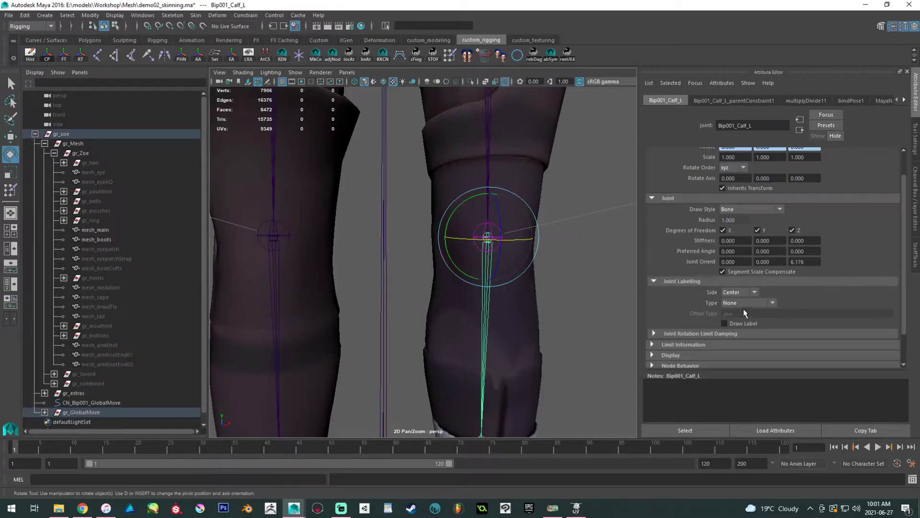
click(754, 292)
click(757, 303)
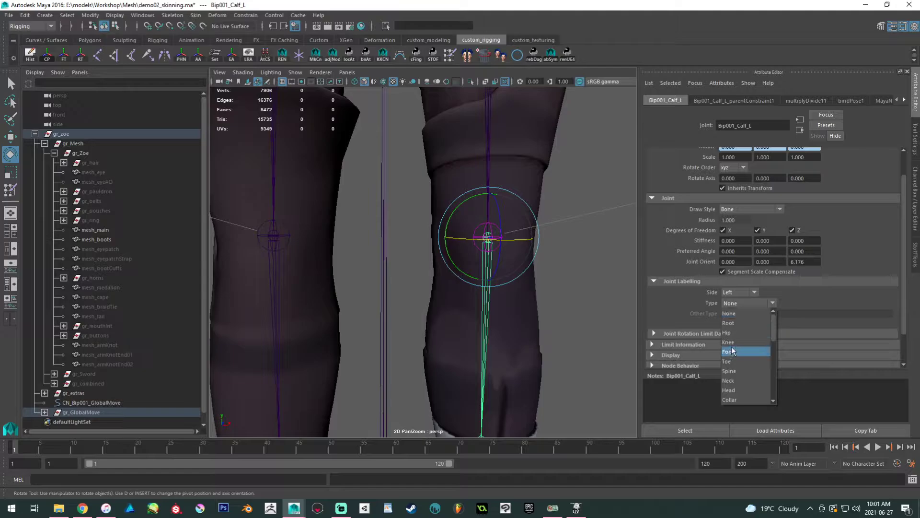
scroll(740, 364, down, 4)
scroll(739, 365, down, 3)
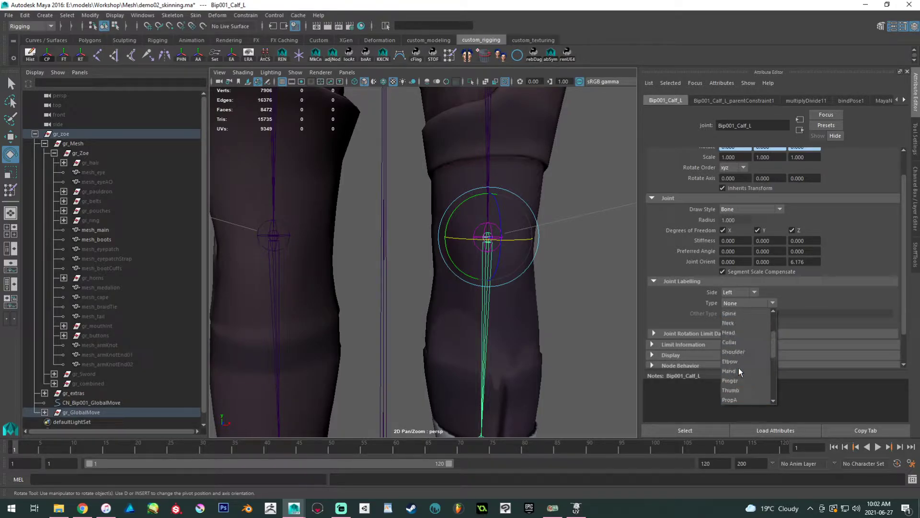
click(729, 342)
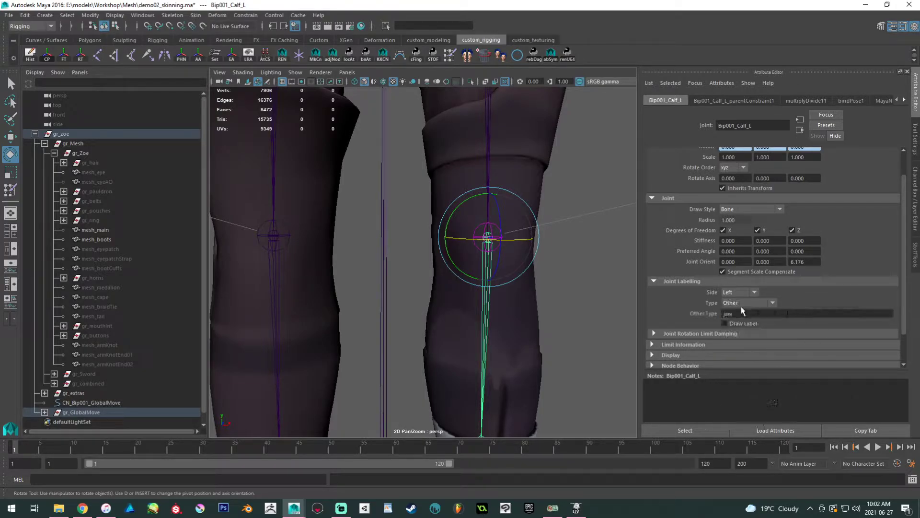
key(Return)
Label the Bip001_Calf_R joint with side Right, type Other and the other type Calf.
click(272, 272)
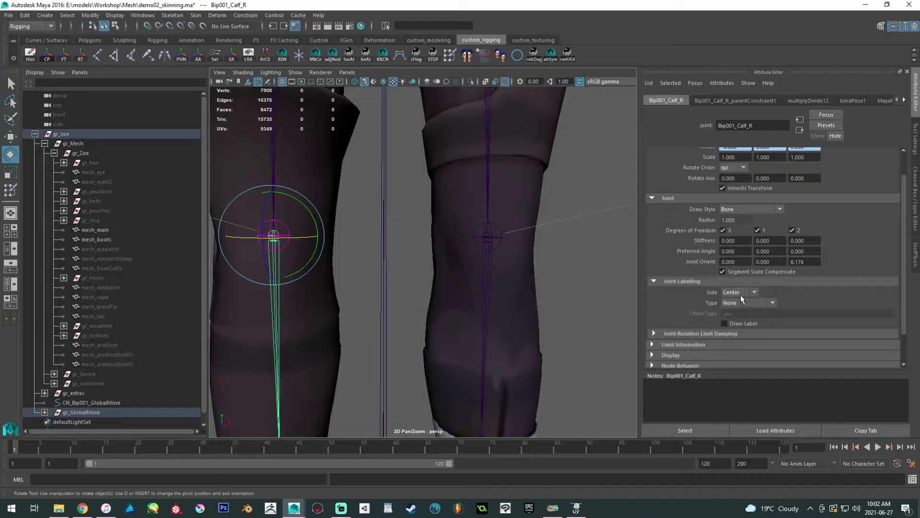
click(742, 293)
click(730, 332)
click(736, 303)
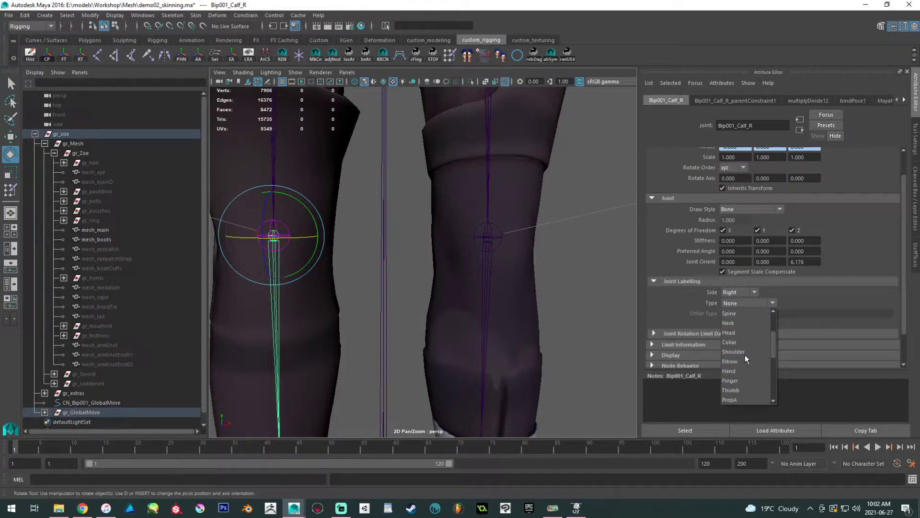
scroll(738, 335, down, 3)
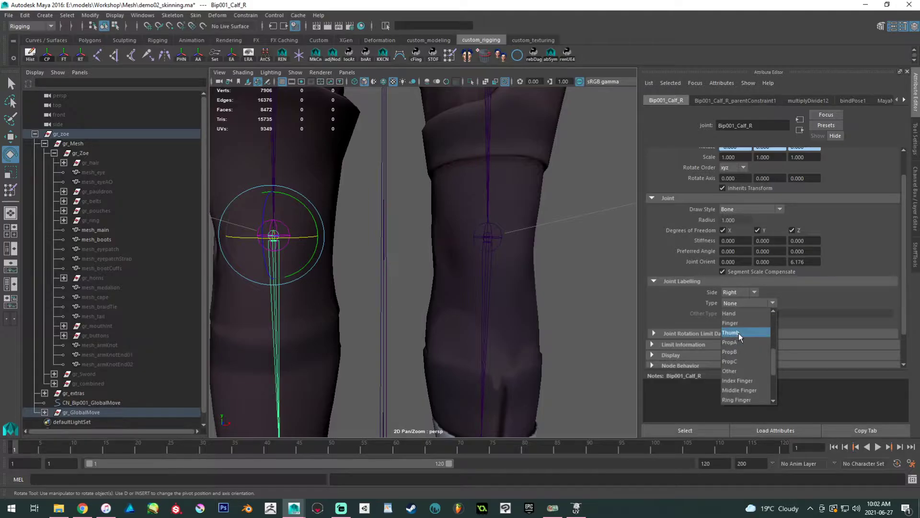
click(736, 370)
key(ctrl+a)
text(Calf)
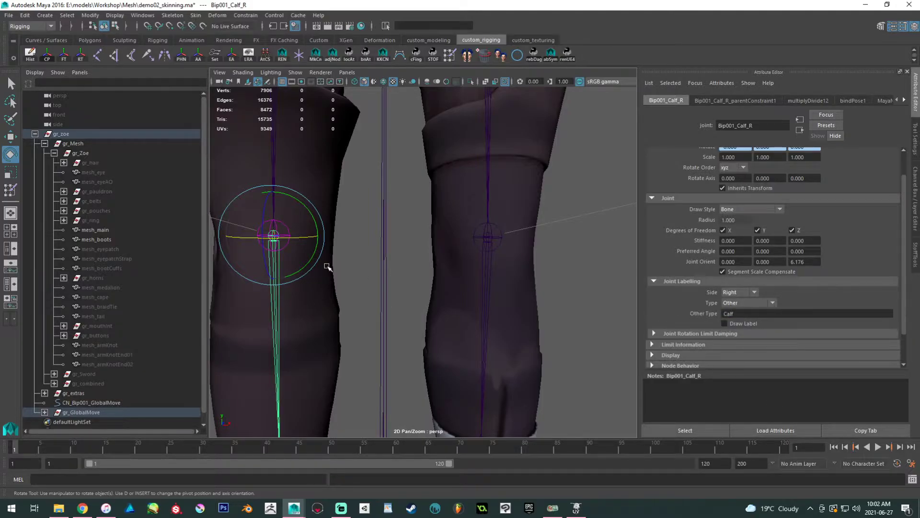
scroll(328, 263, down, 3)
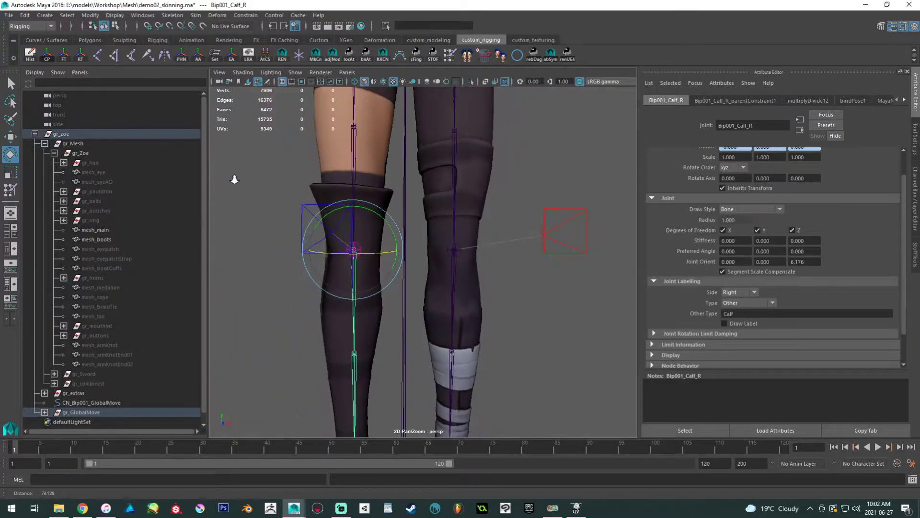
Switch the mesh_main body mesh to vertex mode with its hip and leg vertices selected.
alt+middle_drag(382, 242, 374, 347)
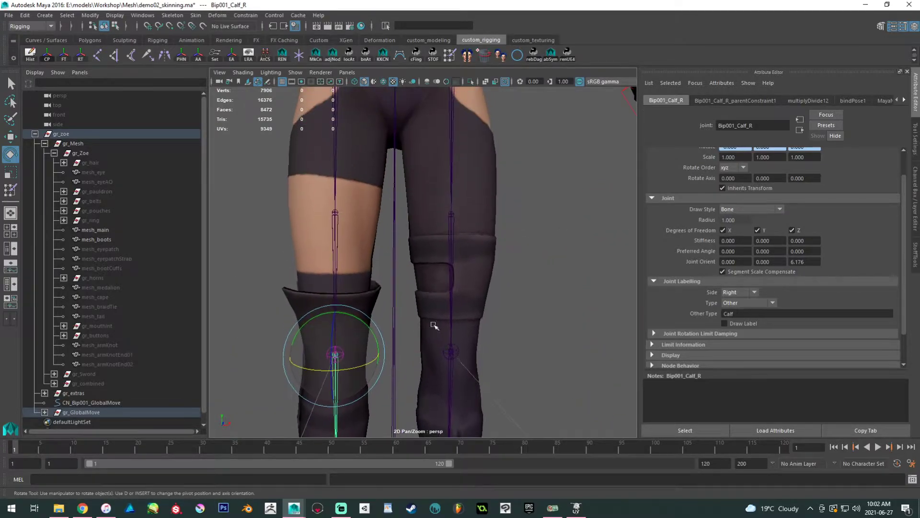
click(527, 263)
scroll(528, 263, down, 6)
click(457, 251)
right_drag(460, 231, 413, 231)
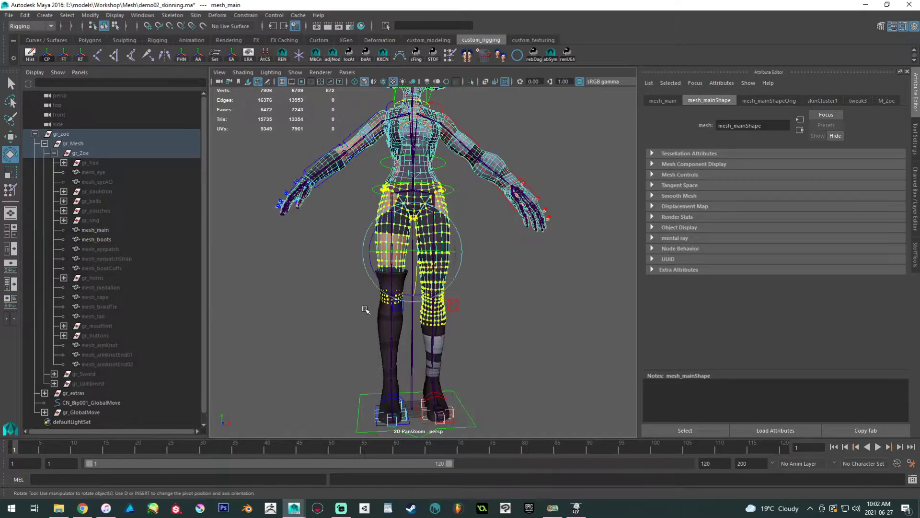
scroll(457, 397, up, 5)
alt+drag(357, 340, 388, 369)
alt+right_drag(388, 370, 398, 350)
alt+drag(397, 350, 430, 350)
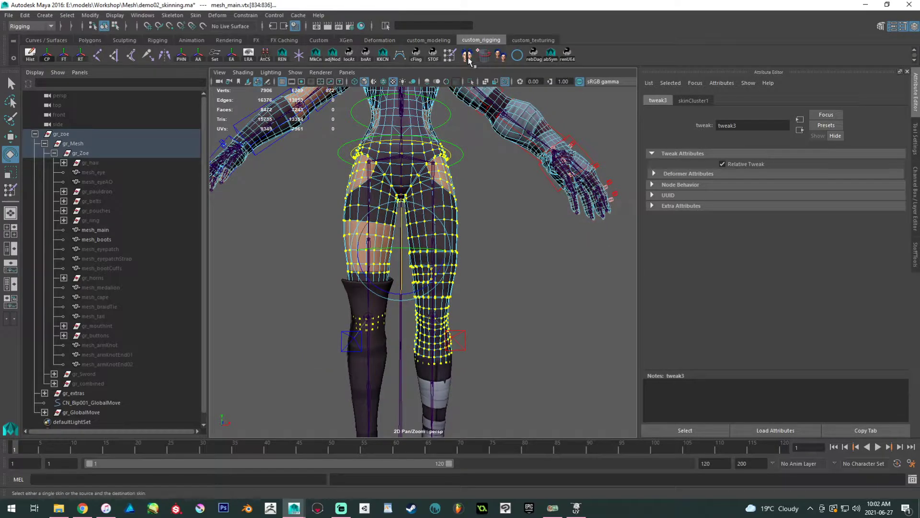
Open the Mirror Skin Weights options, keep Influence Association 1 on Label and set Influence Association 2 to Closest joint.
click(195, 15)
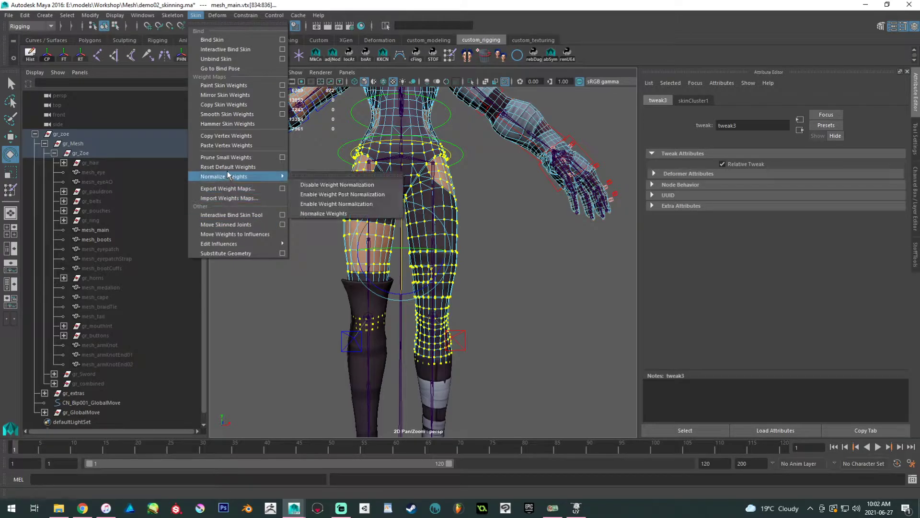
click(282, 95)
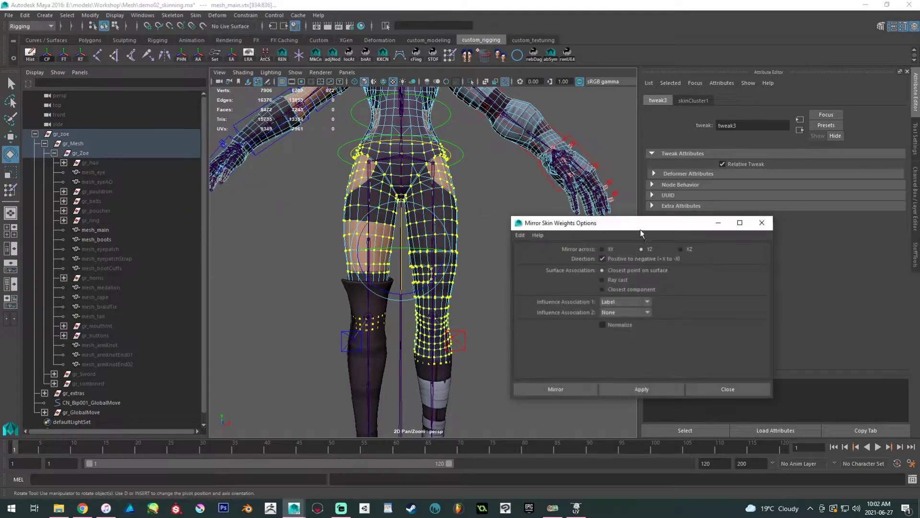
alt+drag(421, 315, 214, 422)
alt+drag(339, 315, 451, 295)
alt+right_drag(451, 295, 637, 278)
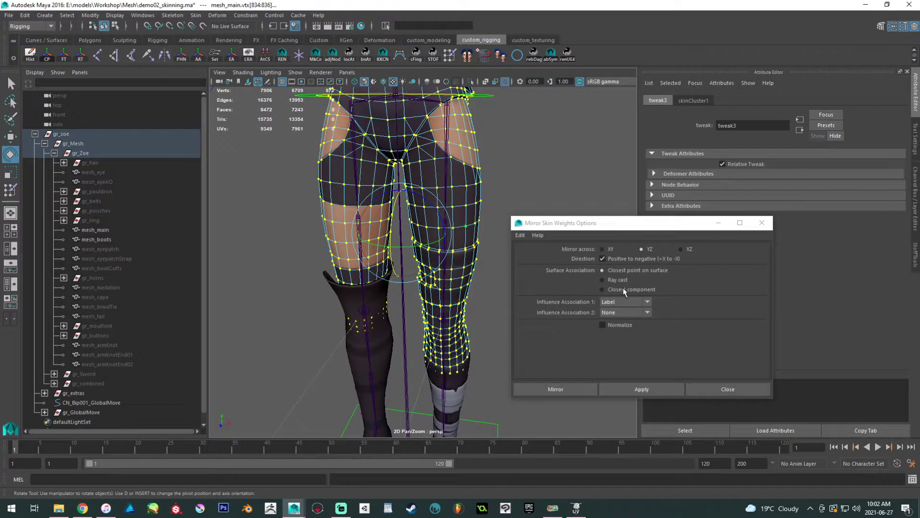
click(610, 302)
click(627, 332)
click(623, 313)
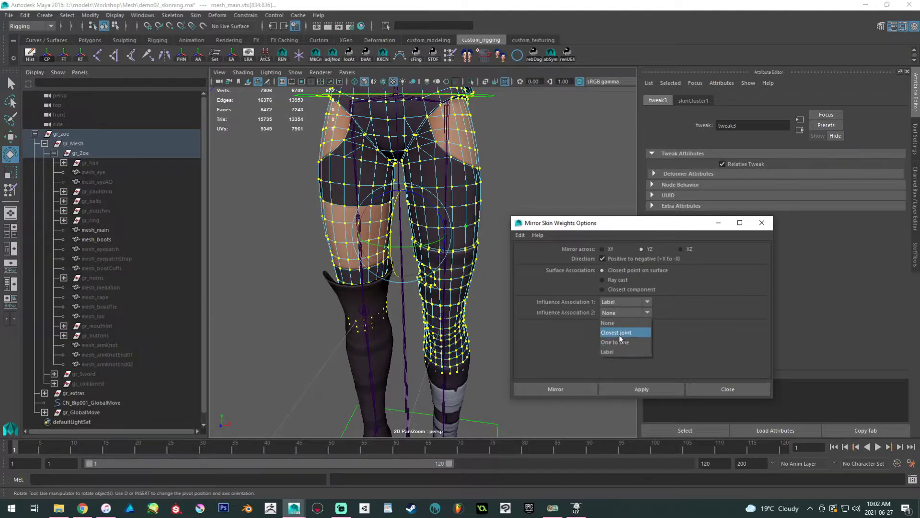
click(622, 333)
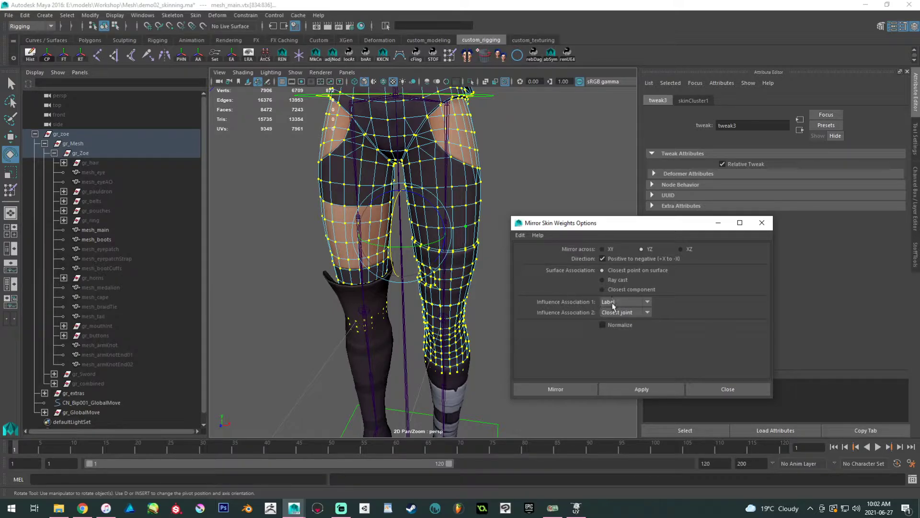
Mirror the selected vertices' skin weights across YZ from positive to negative, return to object selection and clear the selection.
alt+drag(407, 311, 415, 286)
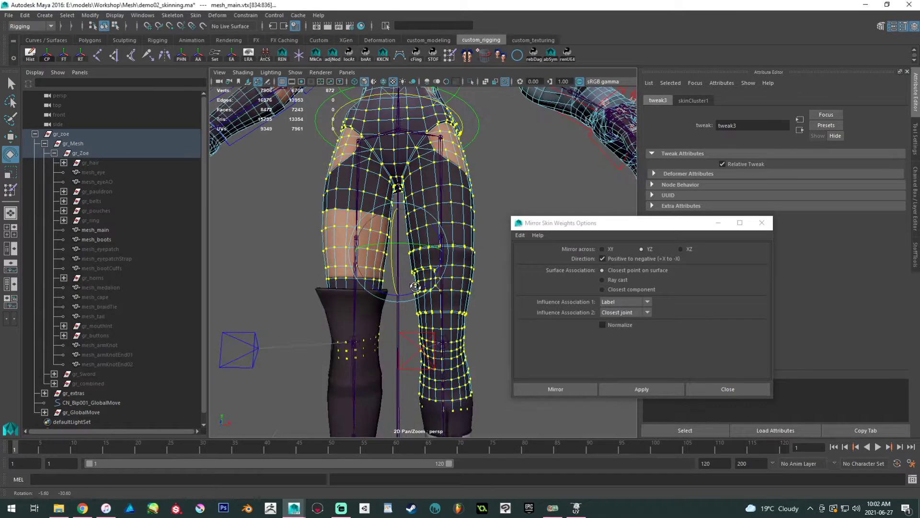
alt+drag(450, 330, 421, 330)
click(562, 388)
right_drag(411, 211, 451, 196)
click(446, 225)
alt+drag(446, 227, 438, 247)
alt+right_drag(419, 249, 336, 269)
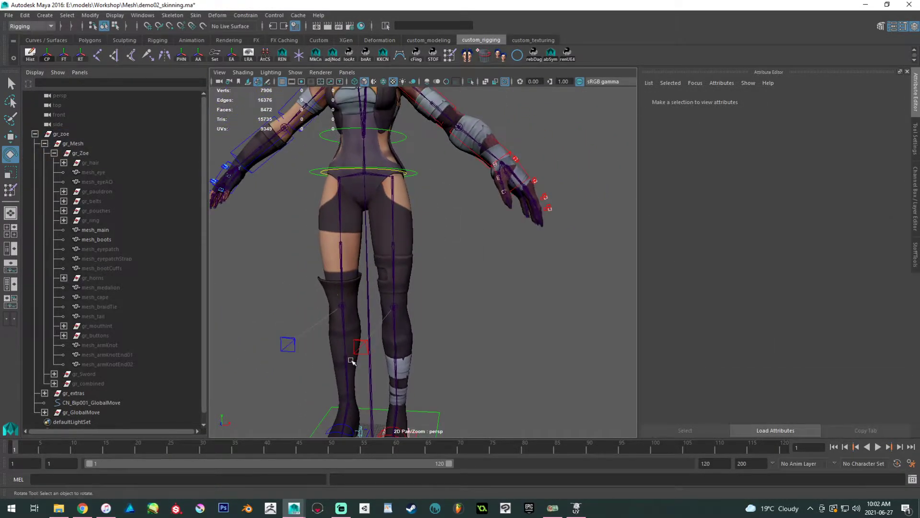
Test the right leg's deformation by lifting the right foot control in different directions, undoing each move.
alt+middle_drag(351, 360, 363, 339)
alt+drag(364, 339, 366, 392)
click(366, 394)
key(w)
drag(363, 345, 350, 226)
alt+drag(353, 226, 506, 216)
key(ctrl+z)
drag(422, 322, 516, 232)
alt+drag(516, 232, 429, 312)
key(ctrl+z)
Swing the right foot control sideways to examine the hip and thigh deformation, and undo the move.
drag(372, 308, 283, 288)
alt+drag(318, 264, 369, 263)
alt+middle_drag(369, 263, 422, 340)
alt+right_drag(421, 340, 527, 422)
mouse_move(358, 241)
alt+mouse_down()
mouse_move(367, 250)
mouse_move(302, 257)
mouse_move(299, 167)
mouse_move(285, 170)
mouse_move(381, 205)
mouse_move(340, 203)
alt+mouse_up()
click(289, 157)
alt+right_drag(341, 203, 255, 188)
alt+middle_drag(254, 189, 257, 109)
key(ctrl+z)
key(ctrl+z)
Move the left foot control outward and slightly up to expose the left hip deformation.
click(431, 386)
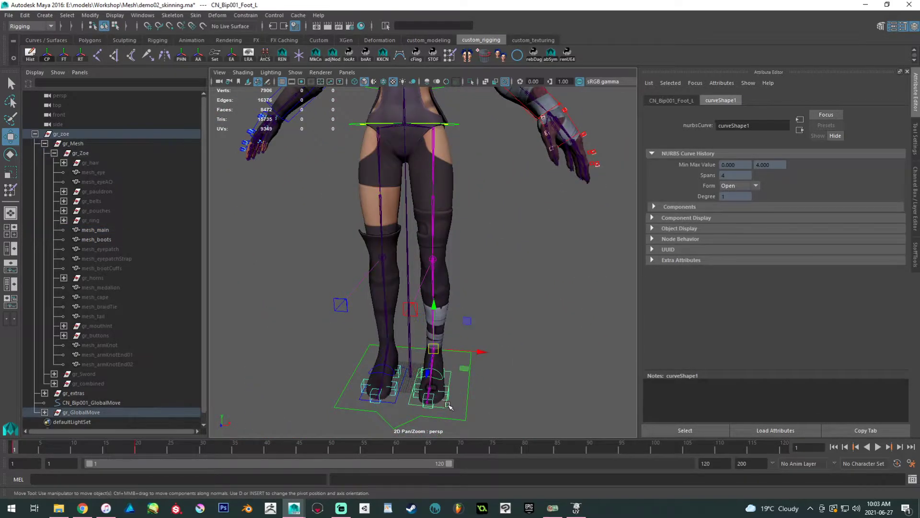
drag(433, 350, 530, 328)
alt+right_drag(506, 275, 571, 266)
alt+middle_drag(571, 266, 571, 425)
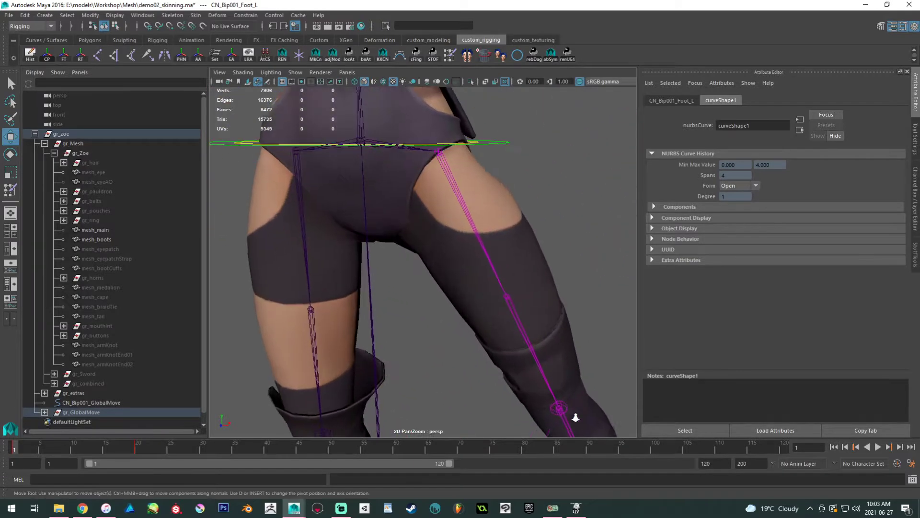
Adjust four mesh_main vertices on the outer edge of the left hip cutout slightly outward to smooth the contour.
alt+drag(484, 220, 457, 228)
click(456, 227)
alt+middle_drag(456, 227, 415, 297)
alt+right_drag(416, 297, 410, 235)
alt+drag(410, 235, 288, 203)
alt+middle_drag(287, 202, 367, 235)
alt+right_drag(367, 235, 388, 280)
alt+drag(388, 280, 393, 252)
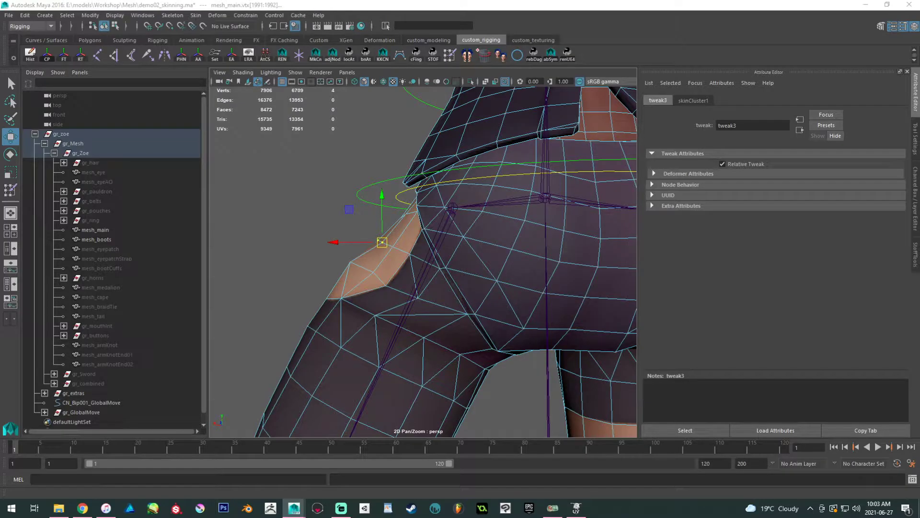
drag(382, 242, 381, 240)
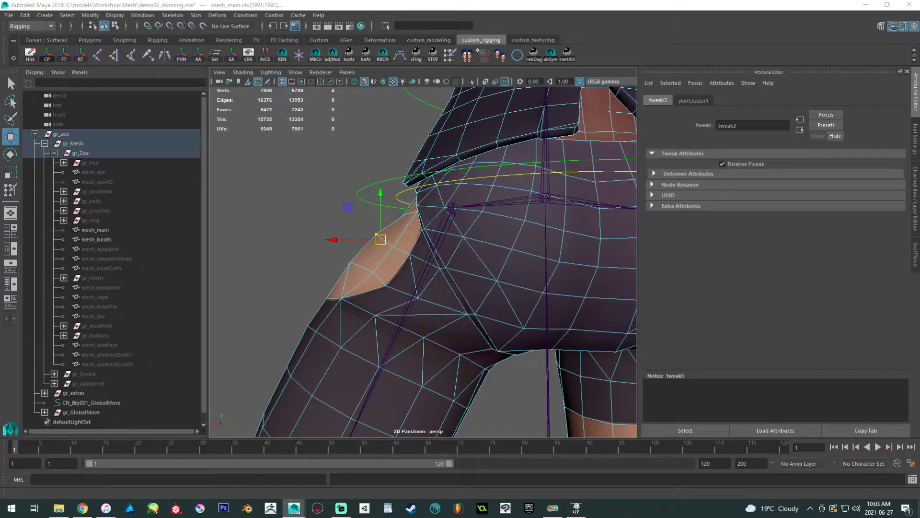
Adjust the neighbouring vertices at the back of the left hip cutout and return to object selection.
alt+drag(212, 329, 261, 330)
click(288, 216)
shift+click(272, 247)
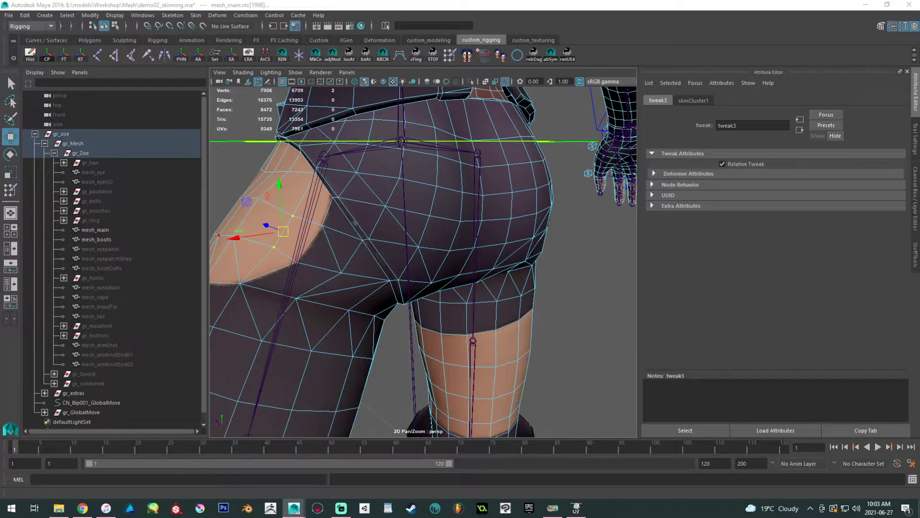
click(267, 242)
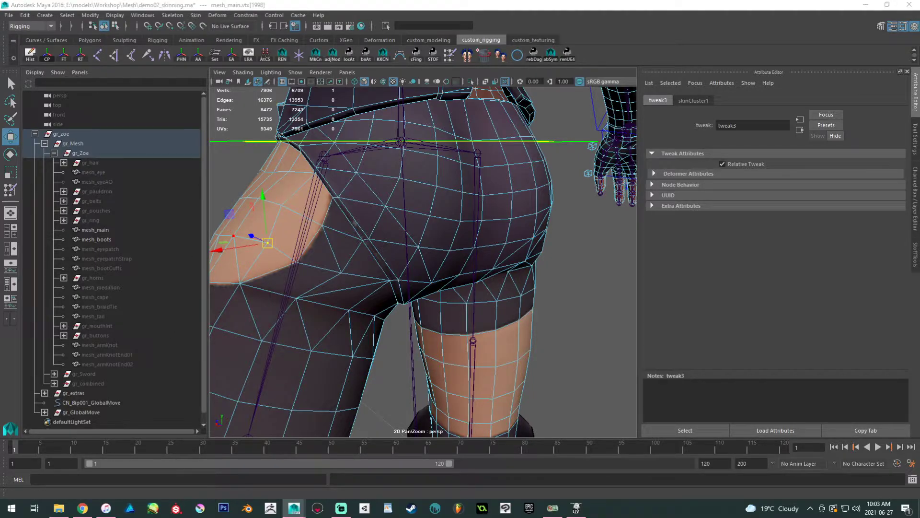
alt+drag(283, 280, 213, 200)
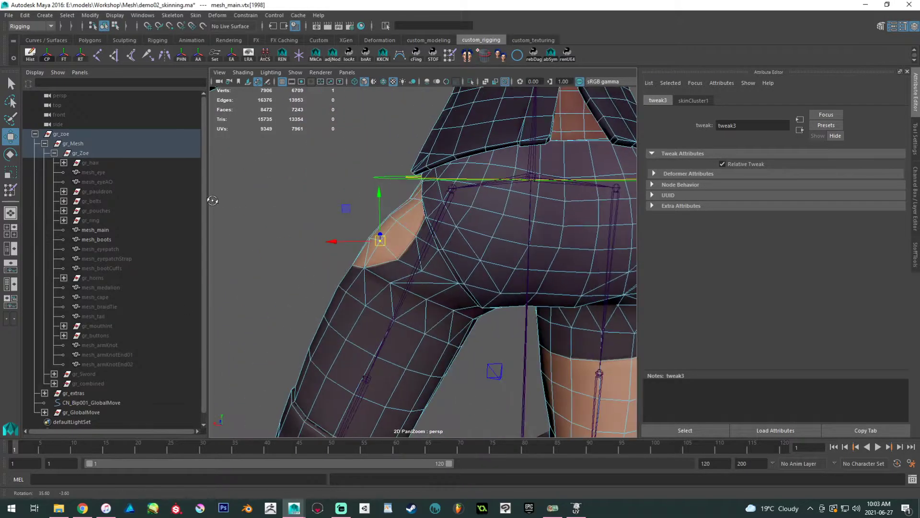
right_drag(409, 203, 446, 172)
click(376, 196)
Raise the left foot control to test the leg bend, and undo the move.
alt+drag(376, 196, 503, 206)
alt+right_drag(479, 197, 350, 177)
alt+middle_drag(402, 273, 367, 197)
alt+right_drag(366, 196, 458, 345)
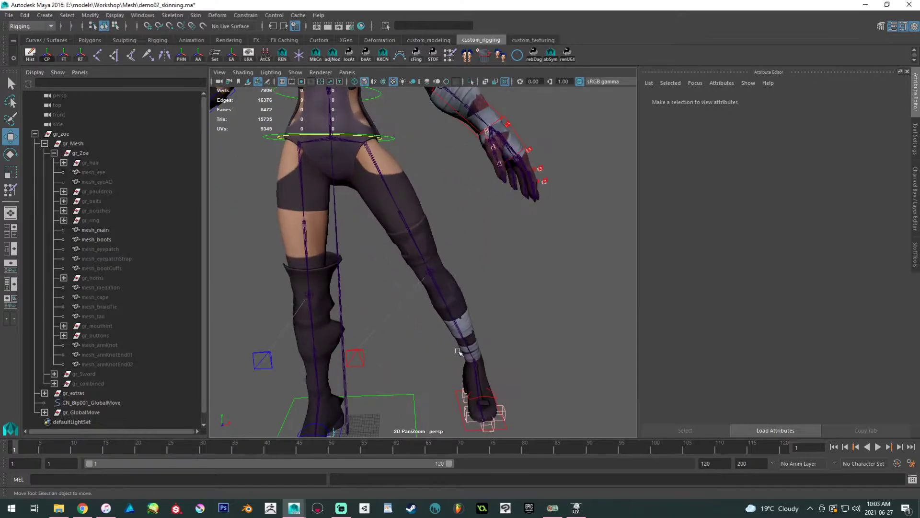
click(464, 425)
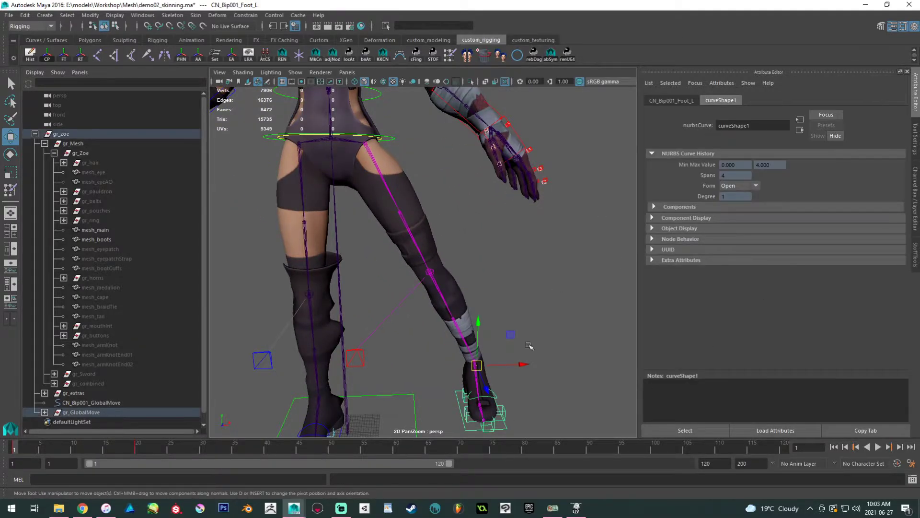
drag(472, 370, 482, 230)
key(ctrl+z)
Show the left foot control's channel values and scrub back to frame 1 to restore its keyed rest pose.
click(912, 161)
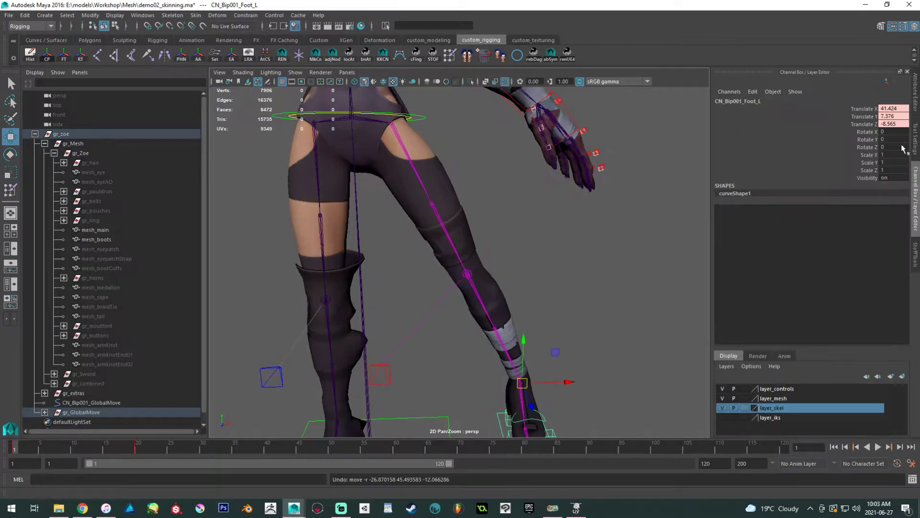
drag(33, 449, 13, 448)
alt+drag(327, 312, 379, 213)
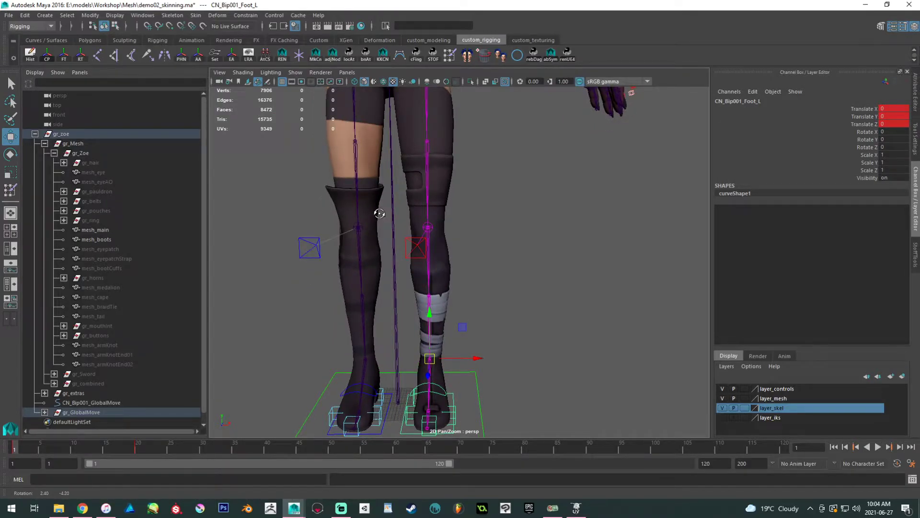
alt+middle_drag(373, 252, 393, 234)
alt+drag(392, 234, 431, 213)
alt+right_drag(431, 213, 456, 234)
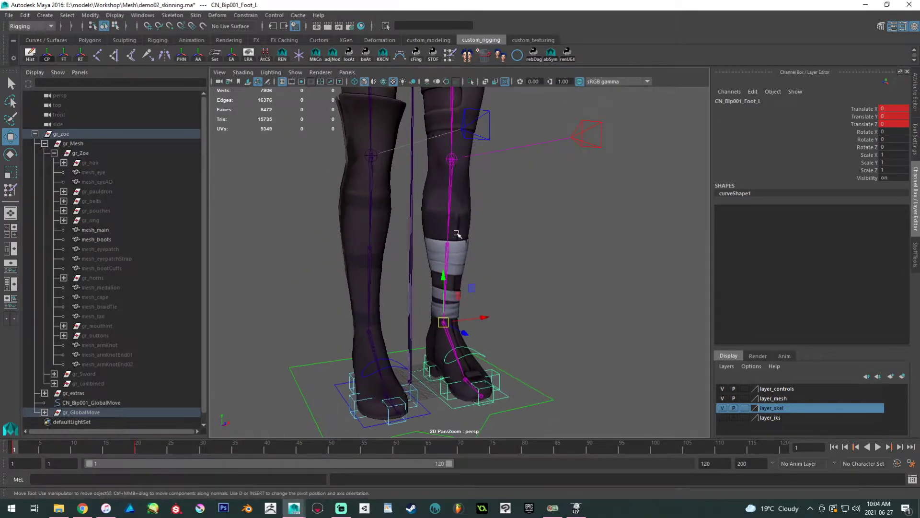
Select the mesh_boots vertices on both legs from below the knees down to the feet.
click(456, 233)
mouse_move(357, 236)
alt+mouse_down()
mouse_move(320, 234)
mouse_move(364, 230)
alt+mouse_up()
key(F8)
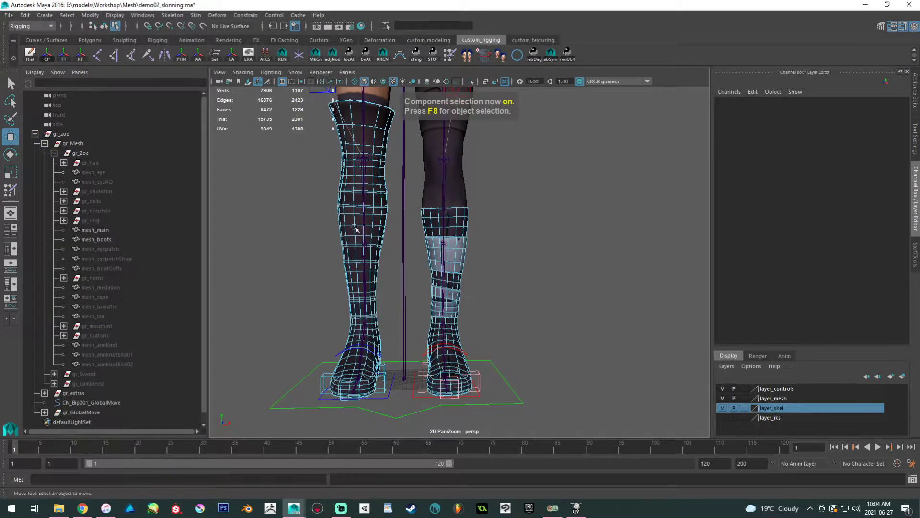
drag(284, 197, 582, 428)
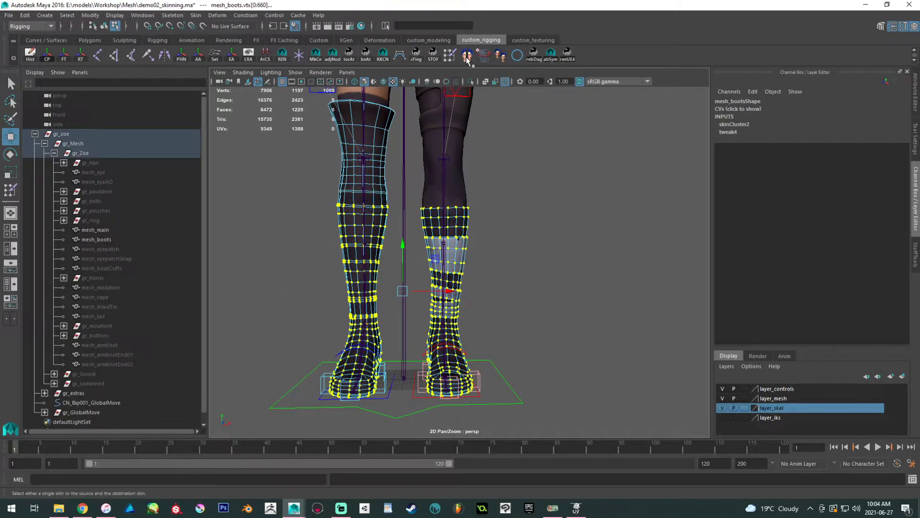
Mirror the skin weights of the selected boot vertices to the other leg and return to object selection.
click(468, 56)
right_drag(379, 173, 396, 158)
click(397, 158)
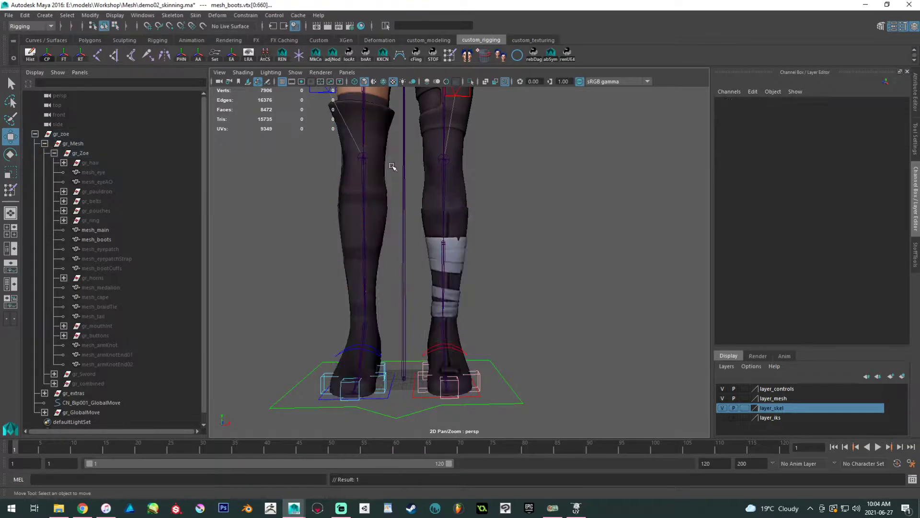
click(381, 170)
drag(77, 445, 14, 447)
key(ctrl+z)
key(ctrl+z)
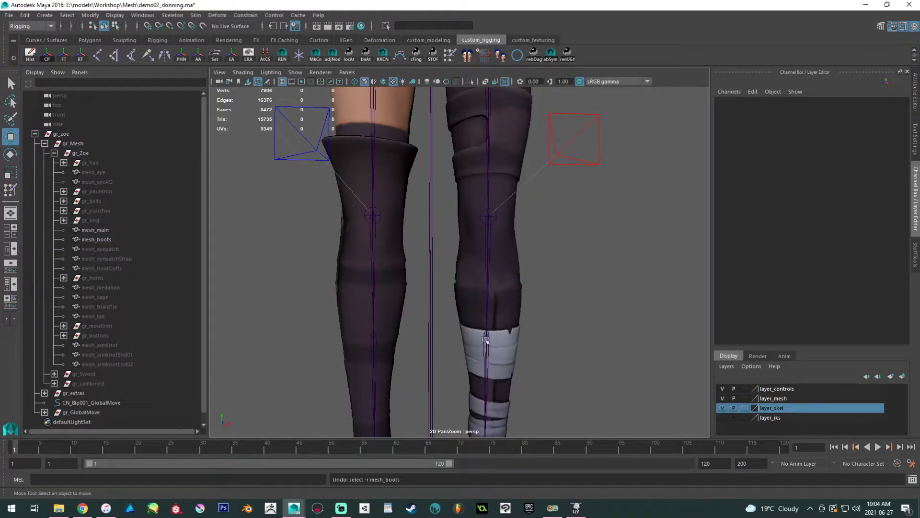
Select the upper vertices of the right boot on mesh_boots, from the cuff to below the knee.
click(478, 304)
key(F8)
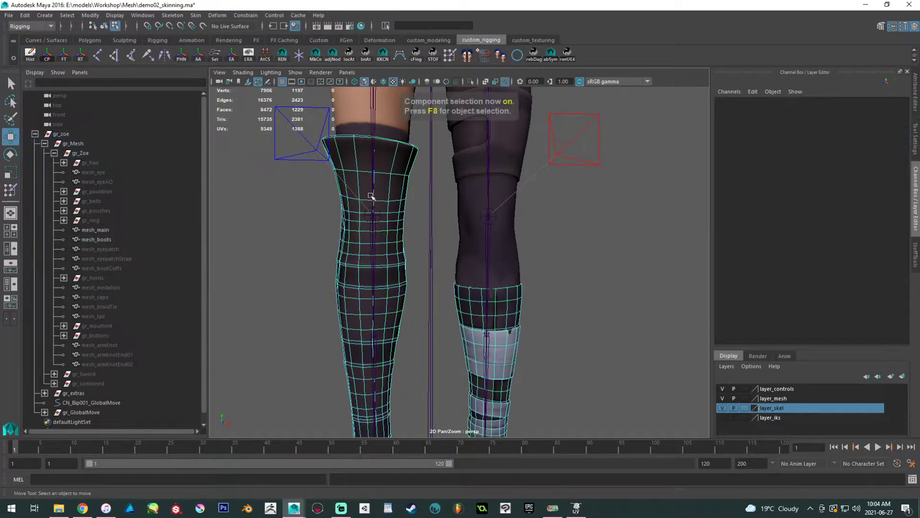
drag(230, 121, 434, 291)
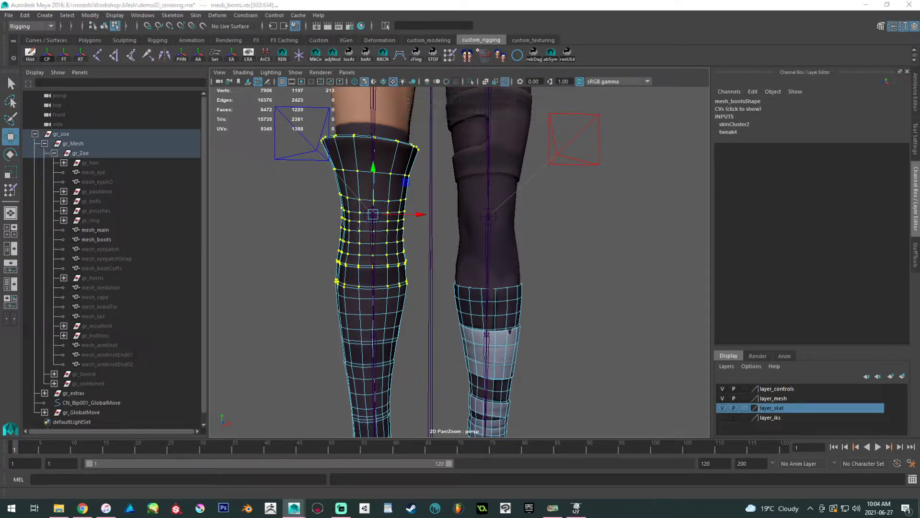
Bring up the selected vertices' smooth skin weights in the Component Editor and set all Bip001_Calf_L weights to 0.
drag(0, 158, 704, 106)
drag(899, 161, 869, 343)
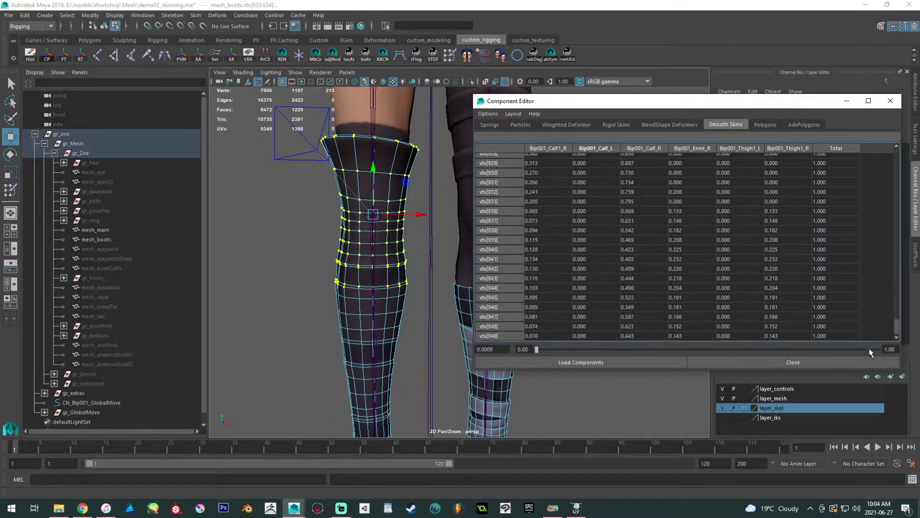
shift+click(594, 335)
key(Return)
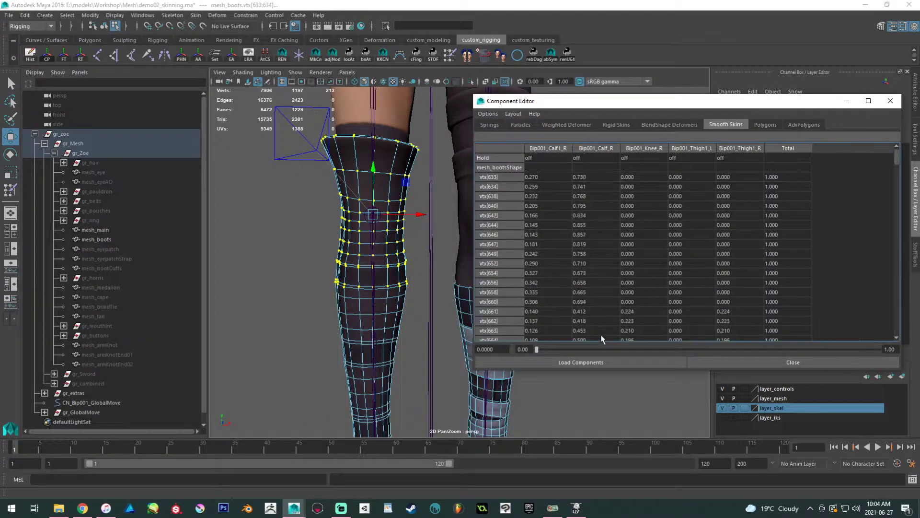
Set the Bip001_Thigh1_L weights of all selected boot vertices to 0 and close the Component Editor.
click(698, 177)
drag(894, 163, 915, 370)
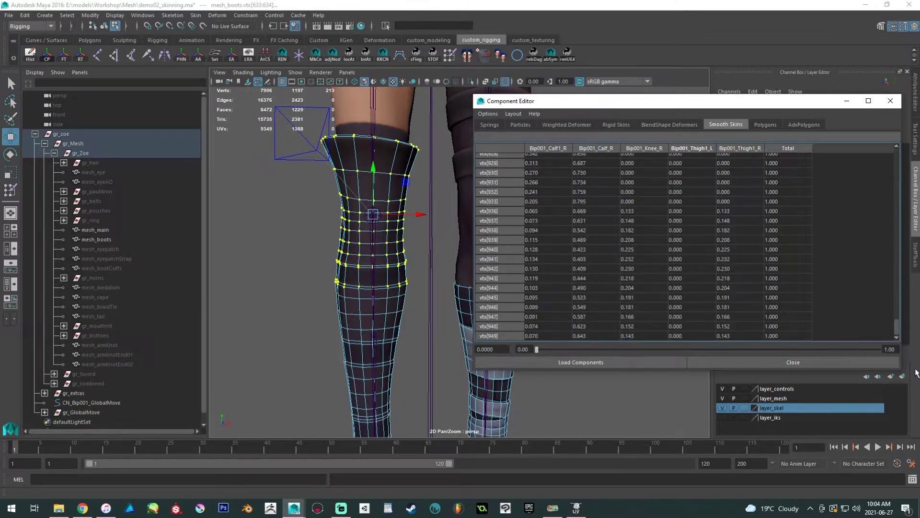
shift+click(680, 337)
text(0)
key(Return)
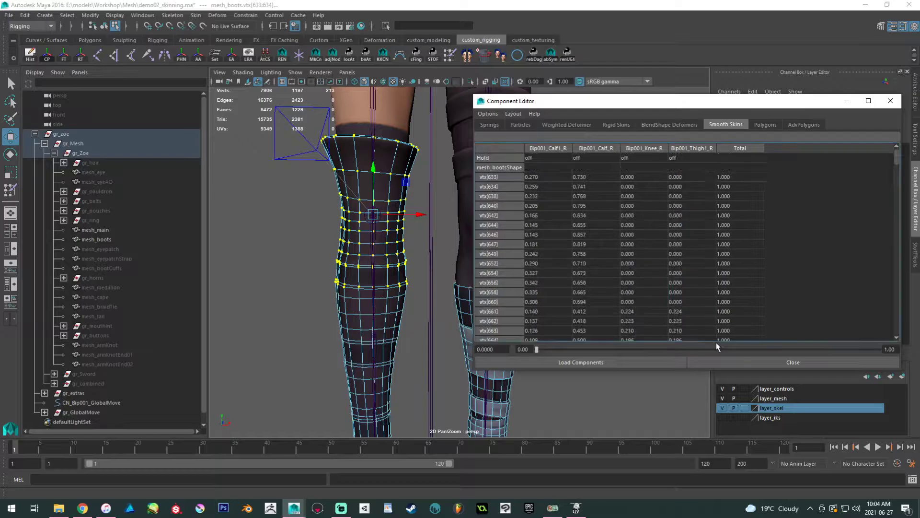
click(890, 101)
Select the right boot's vertices on mesh_boots from the top cuff down to the row just above the knee.
drag(221, 110, 439, 213)
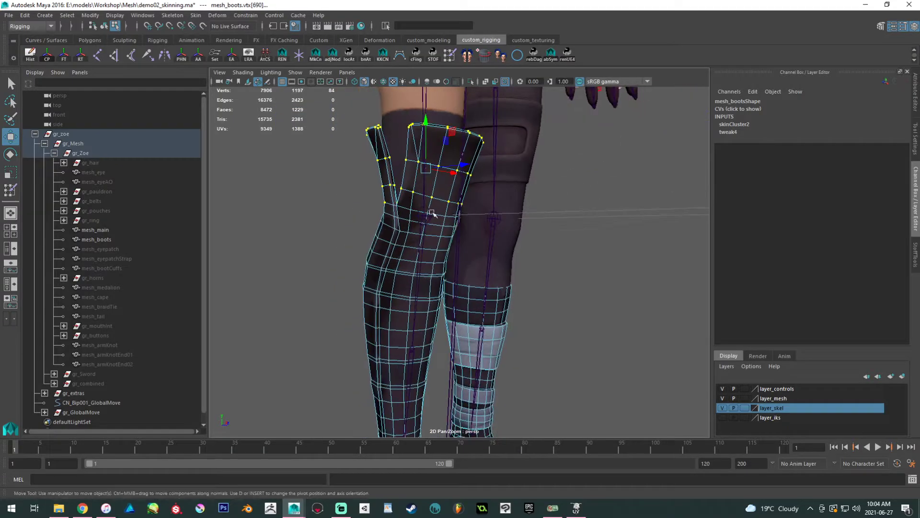
alt+drag(383, 206, 361, 207)
alt+drag(365, 209, 482, 230)
shift+click(498, 212)
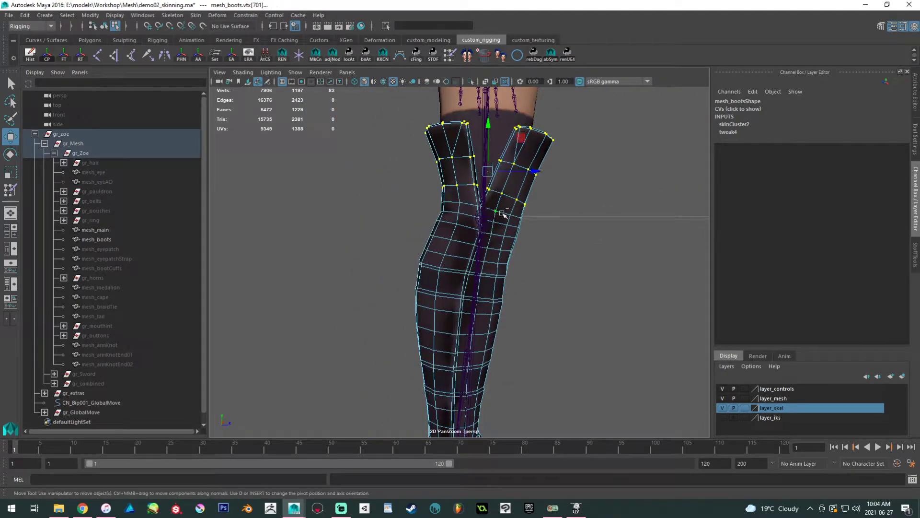
shift+double_click(512, 215)
alt+drag(461, 217, 342, 237)
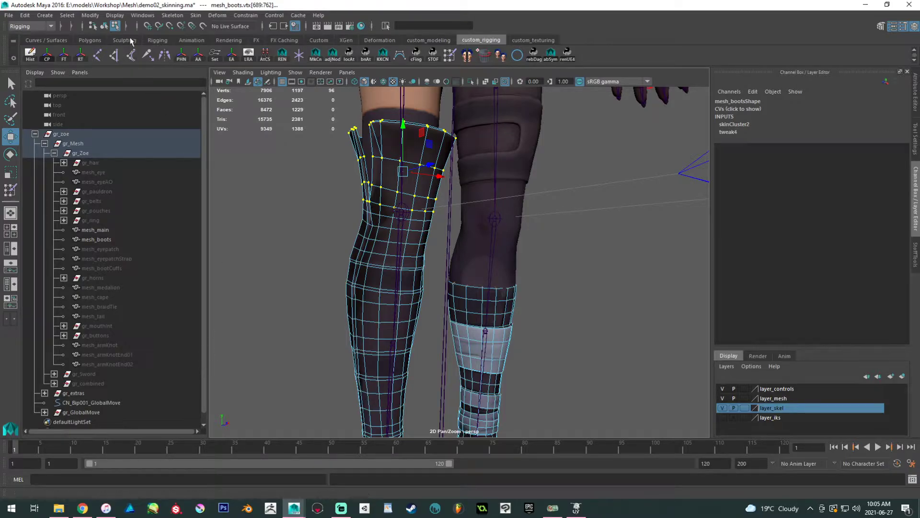
Bring up the selected vertices' smooth skin weights in the Component Editor and set all Bip001_Calf1_R and Bip001_Calf_R weights to 0.
click(143, 15)
mouse_move(158, 49)
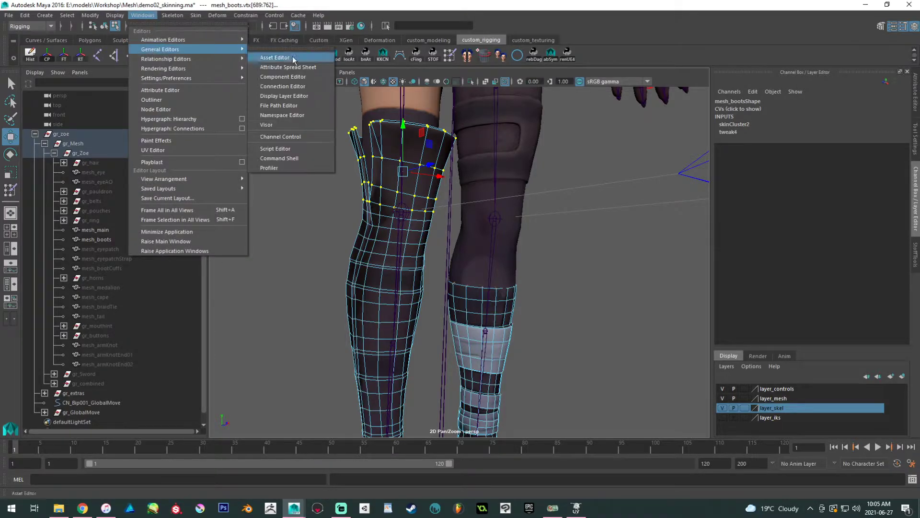
click(296, 78)
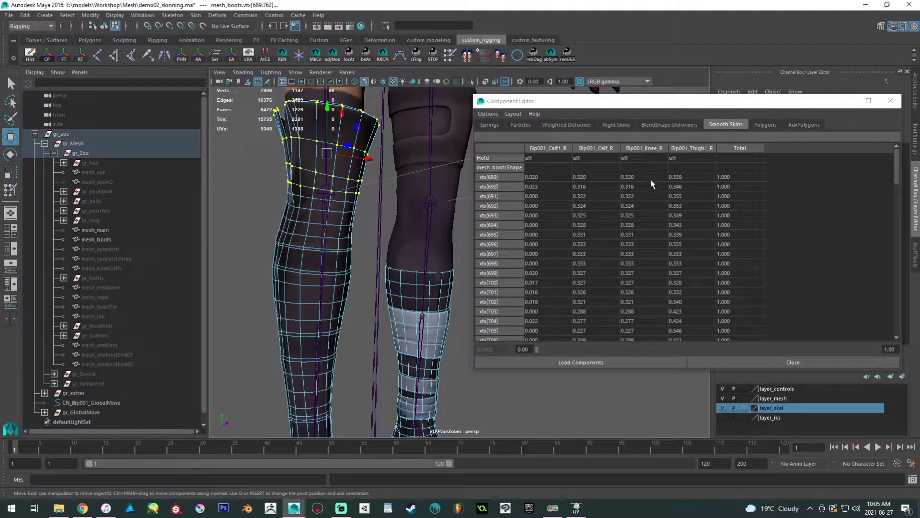
drag(593, 181, 546, 176)
drag(900, 165, 896, 331)
shift+click(566, 337)
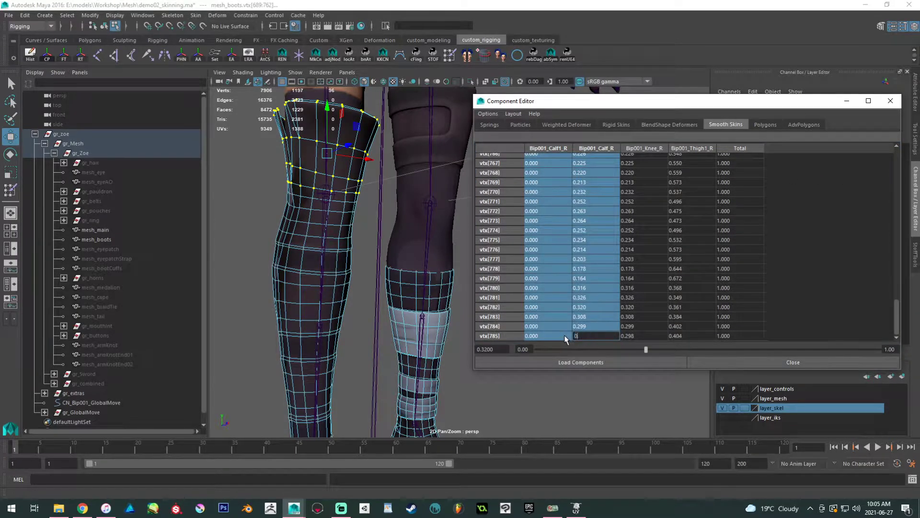
key(Return)
Select the vertex loop around the right knee on mesh_boots and set its Bip001_Knee_R weights to 1.
alt+drag(336, 220, 408, 210)
double_click(400, 194)
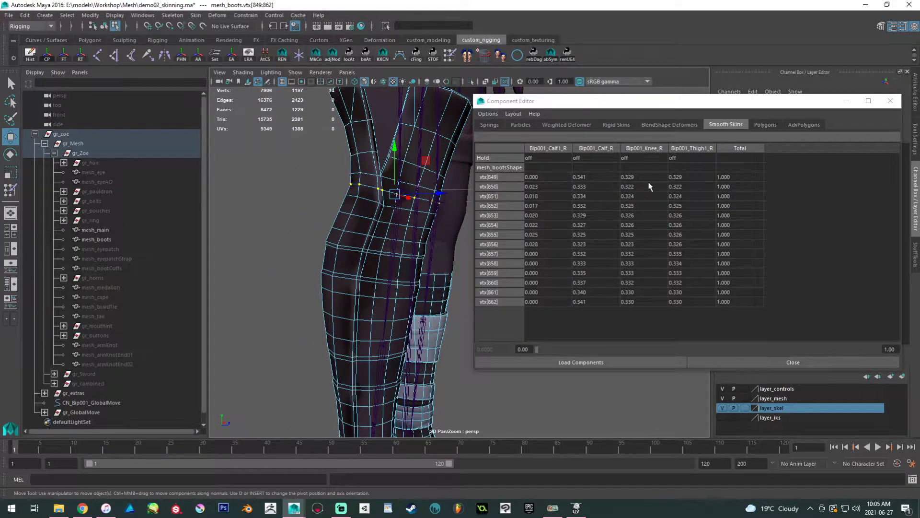
drag(642, 180, 644, 301)
text(1)
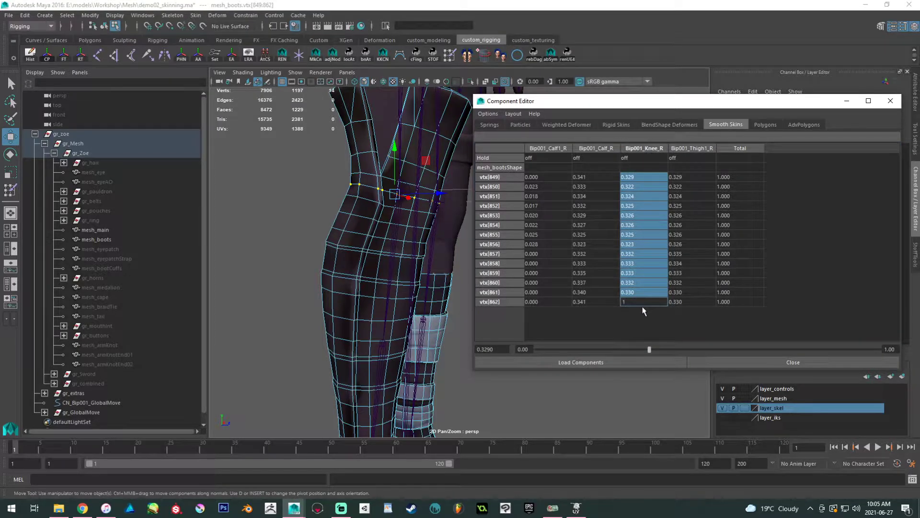
key(Return)
Reselect the boot vertices above the right knee and set all their Bip001_Knee_R weights to 0.
alt+drag(345, 221, 251, 212)
alt+drag(311, 147, 525, 221)
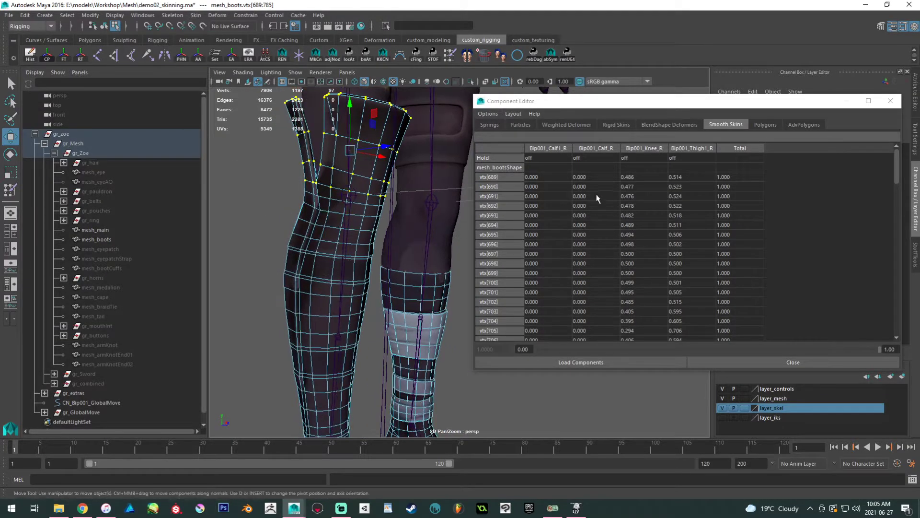
drag(645, 177, 644, 336)
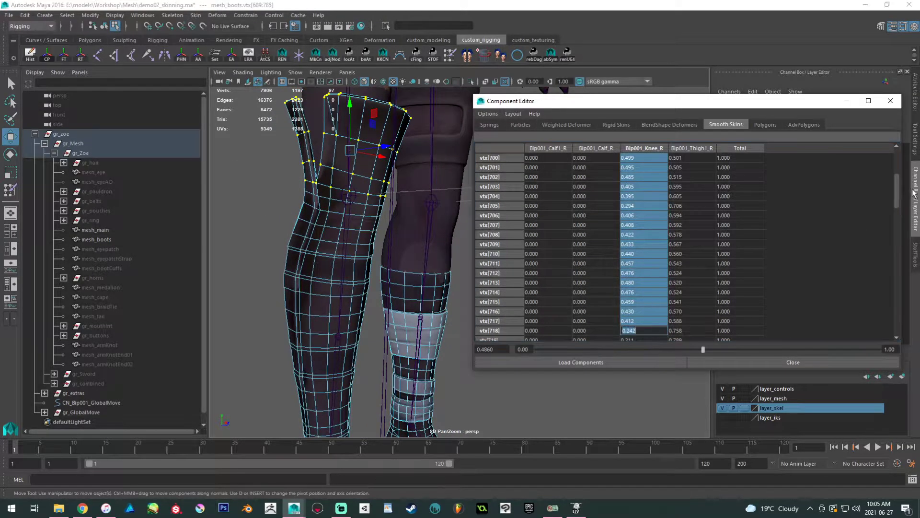
drag(898, 191, 897, 318)
shift+click(649, 334)
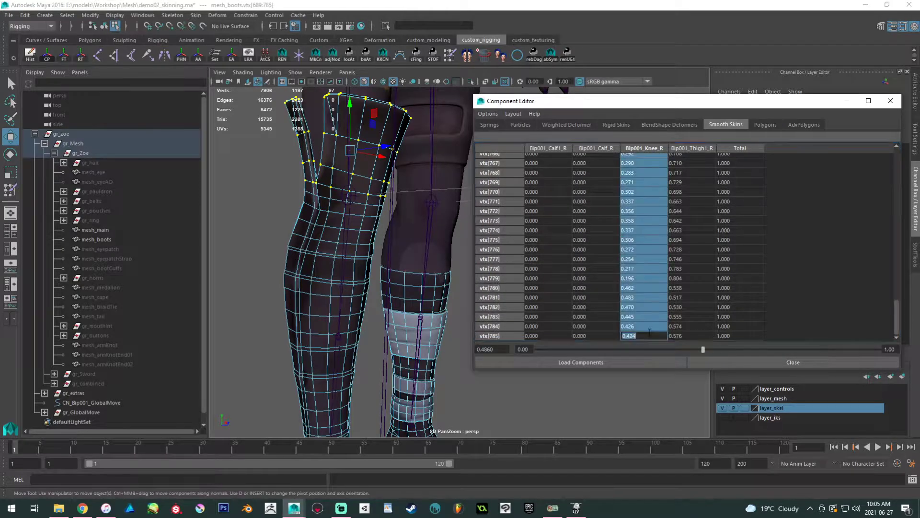
text(0)
key(Return)
Return to object selection and raise the left foot control CN_Bip001_Foot_L to bend the left knee.
right_drag(313, 209, 359, 193)
click(460, 230)
alt+right_drag(460, 230, 404, 253)
alt+middle_drag(408, 314, 357, 240)
alt+drag(357, 240, 410, 326)
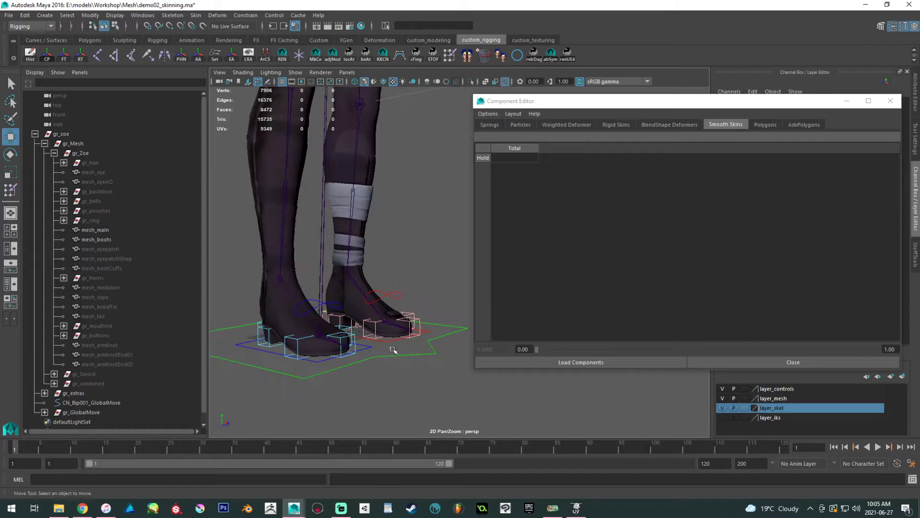
click(387, 339)
alt+middle_drag(405, 343, 372, 410)
drag(342, 305, 404, 251)
alt+middle_drag(404, 252, 370, 333)
alt+right_drag(370, 333, 426, 288)
alt+middle_drag(427, 201, 390, 312)
alt+middle_drag(371, 267, 451, 239)
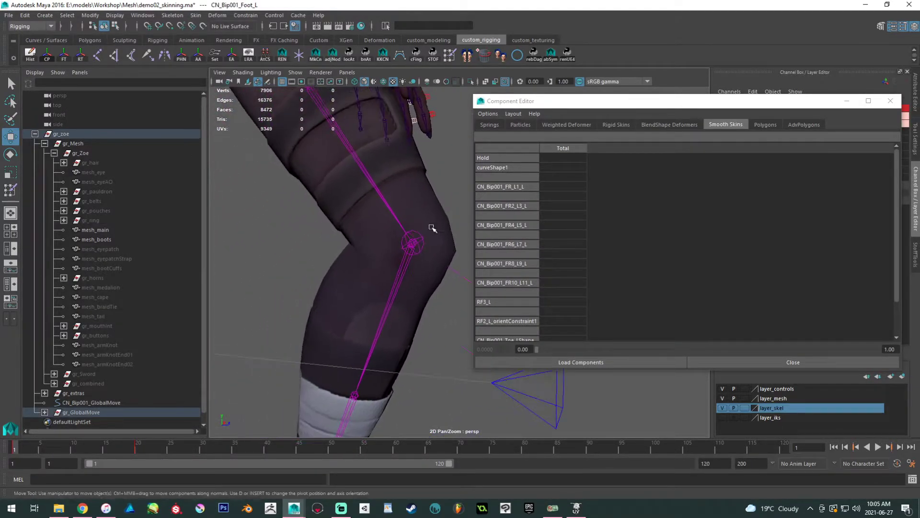
Select the mesh_main vertex loop just above the left knee, plus one vertex on the knee loop.
click(432, 228)
right_drag(413, 214, 419, 207)
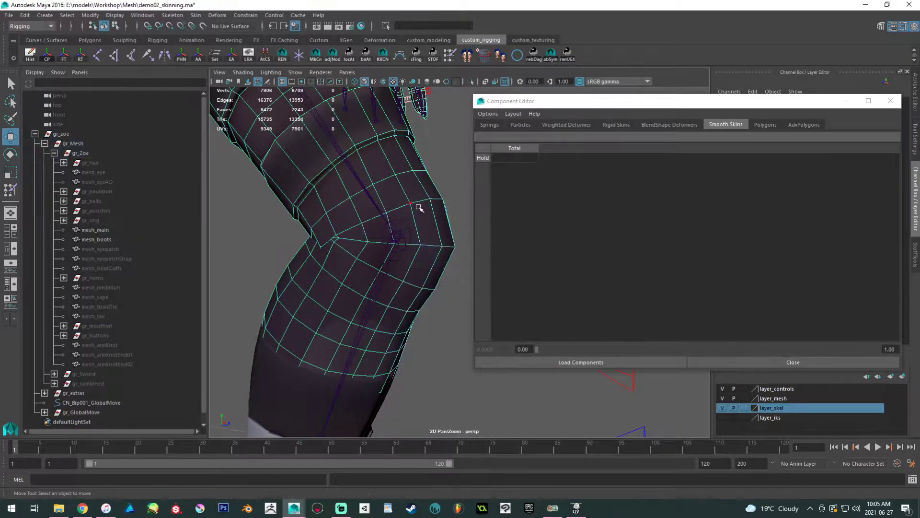
click(420, 207)
shift+double_click(434, 210)
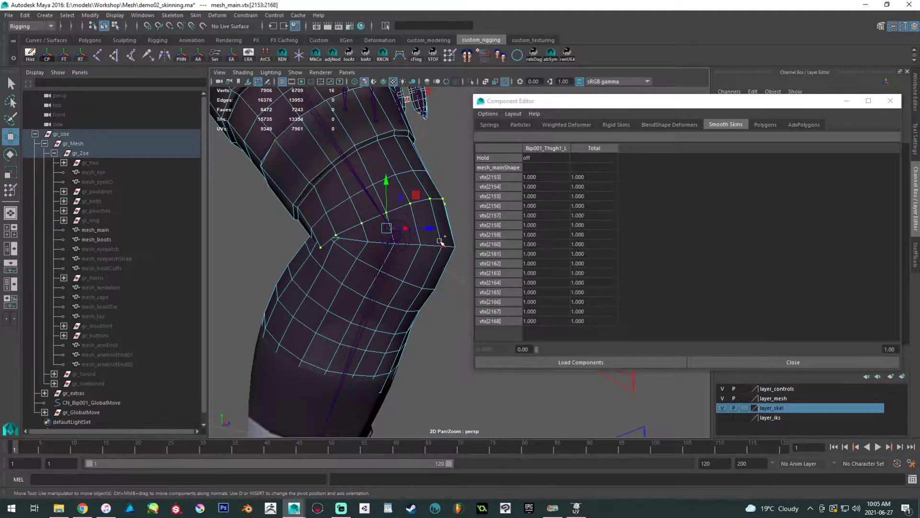
shift+click(441, 243)
Try a Bip001_Knee_L weight of 0.1 on the loop above the left knee.
click(543, 187)
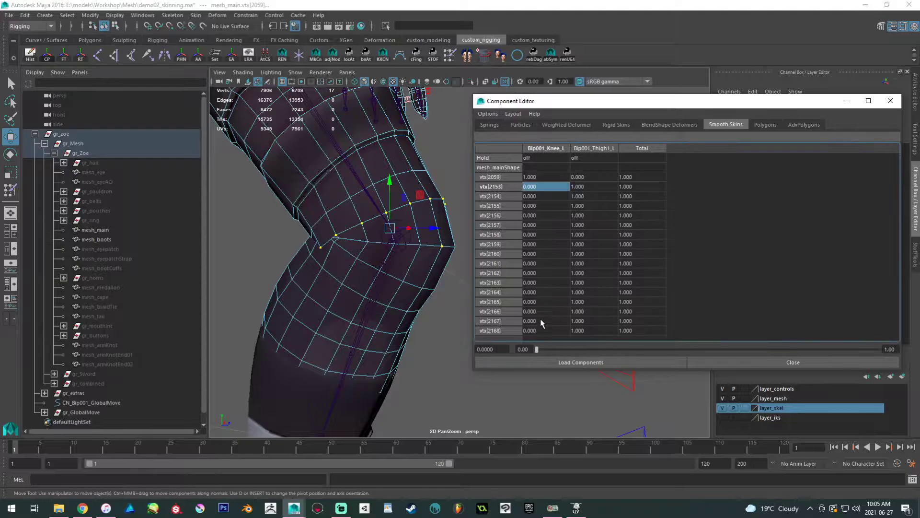
shift+click(540, 330)
text(.1)
key(Return)
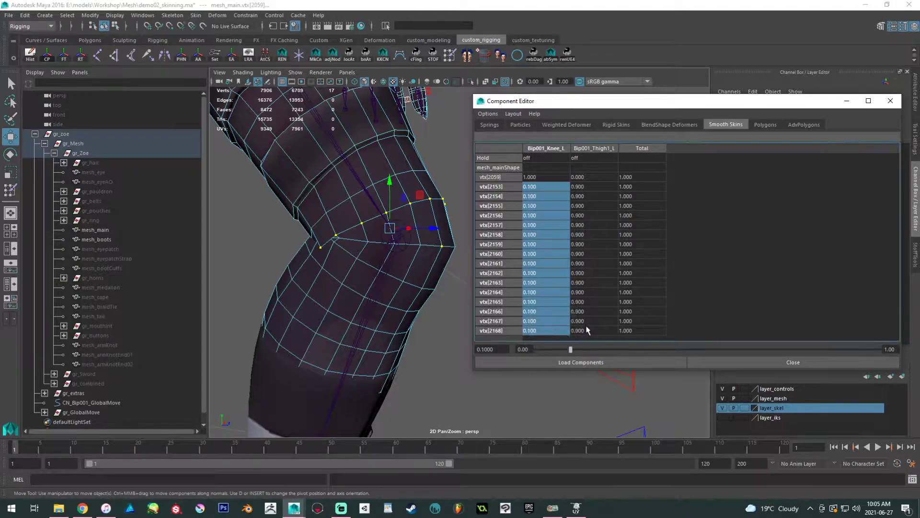
Set the Bip001_Knee_L weights of the loop above the left knee to 0.3.
drag(545, 187, 554, 329)
text(.)
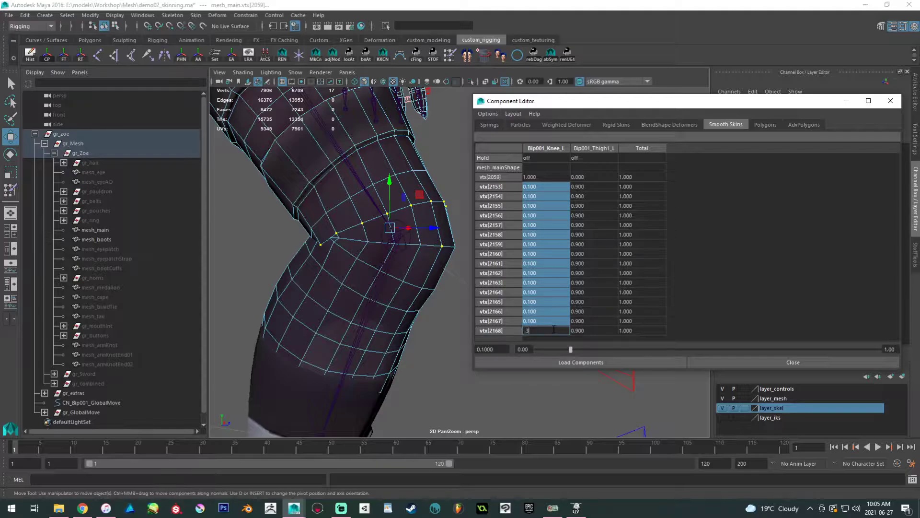
text(3)
key(Return)
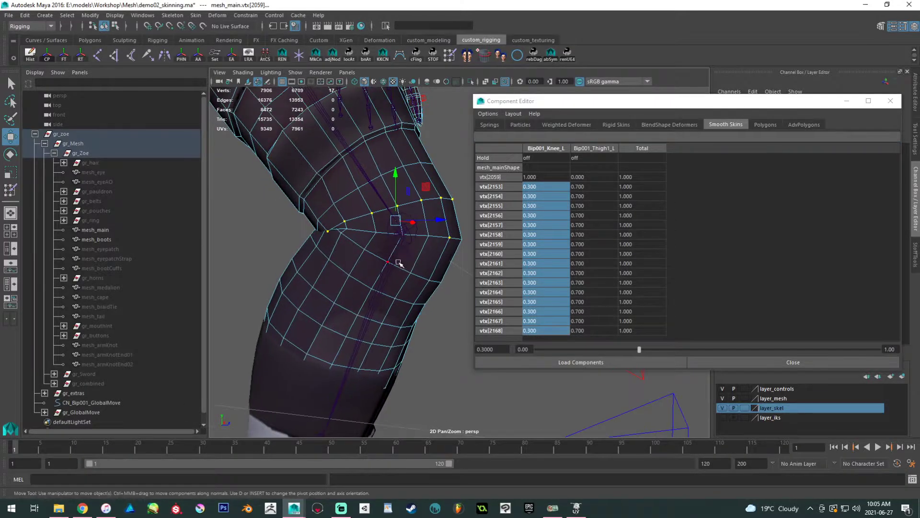
Select the mesh_main vertex loop just below the left knee and set its Bip001_Knee_L weights to 0.3.
click(399, 265)
shift+double_click(407, 274)
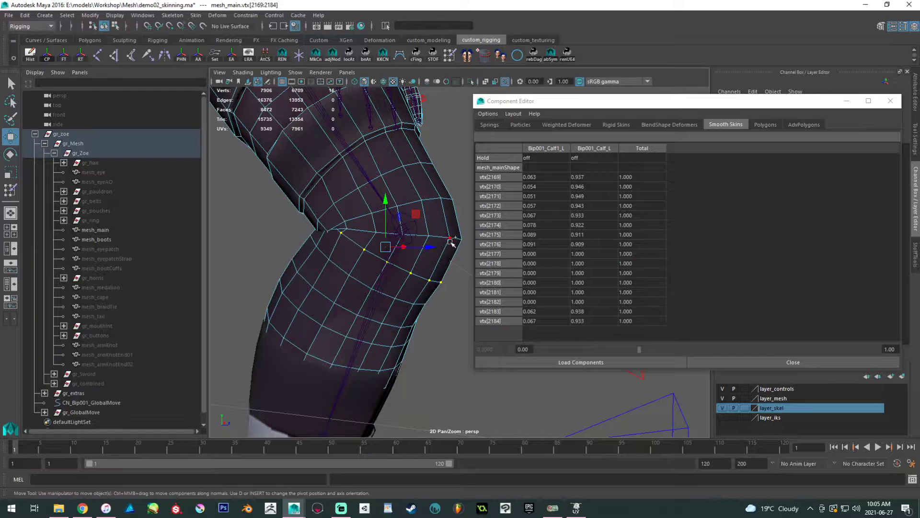
shift+click(450, 238)
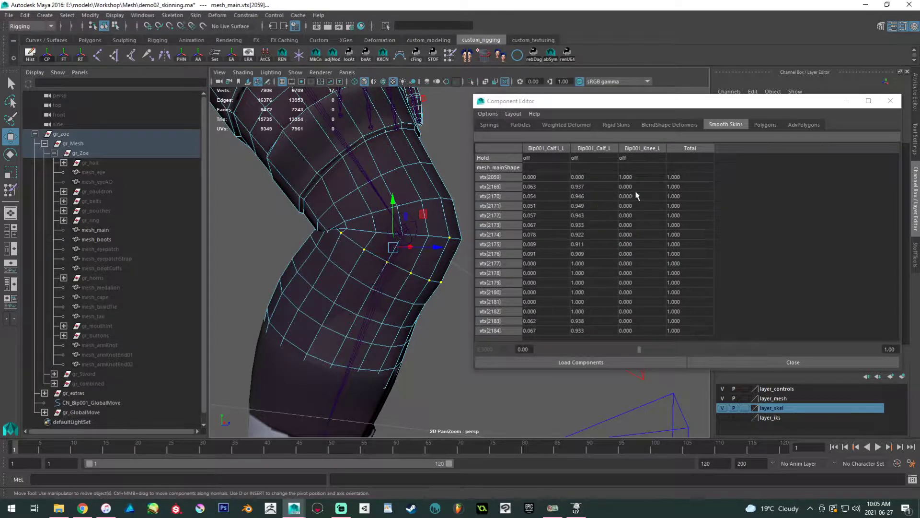
drag(643, 187, 642, 354)
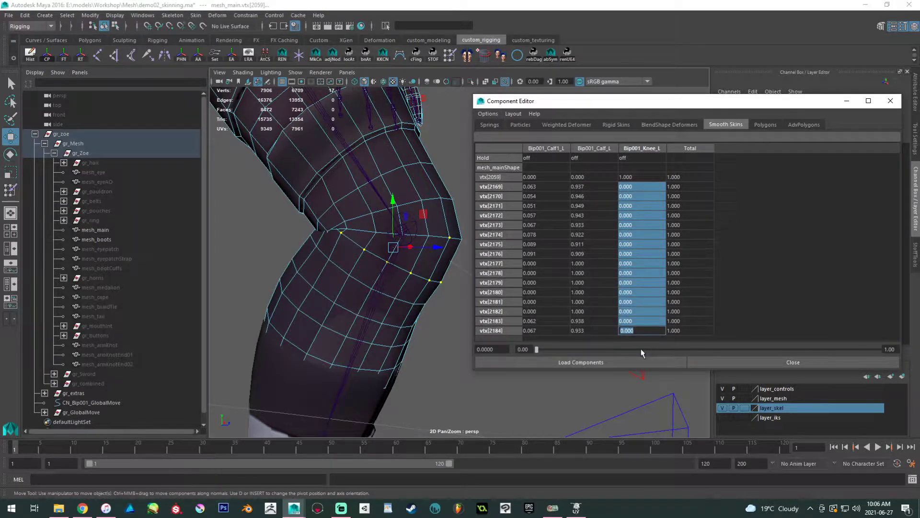
key(Return)
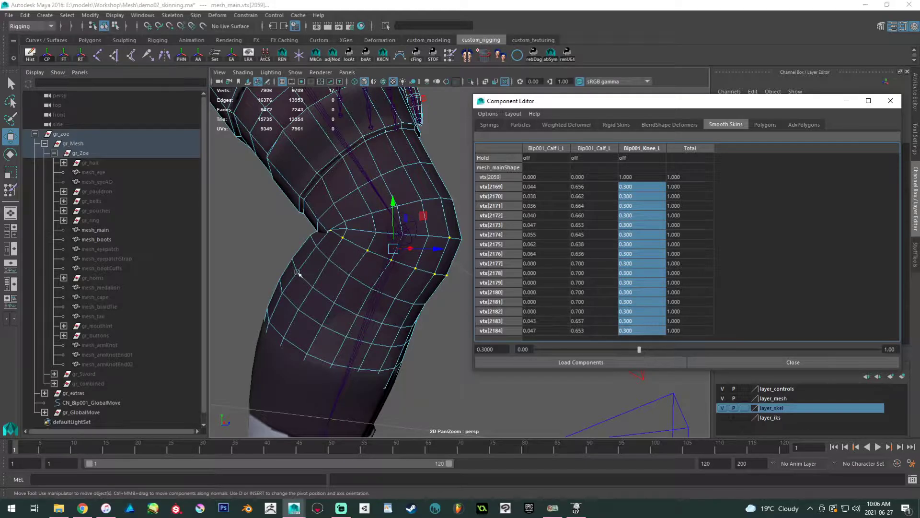
Return to object selection, scrub the timeline to frame 25 and examine the bent left knee's deformation.
alt+right_drag(301, 254, 331, 195)
alt+middle_drag(330, 195, 315, 198)
right_drag(430, 223, 468, 201)
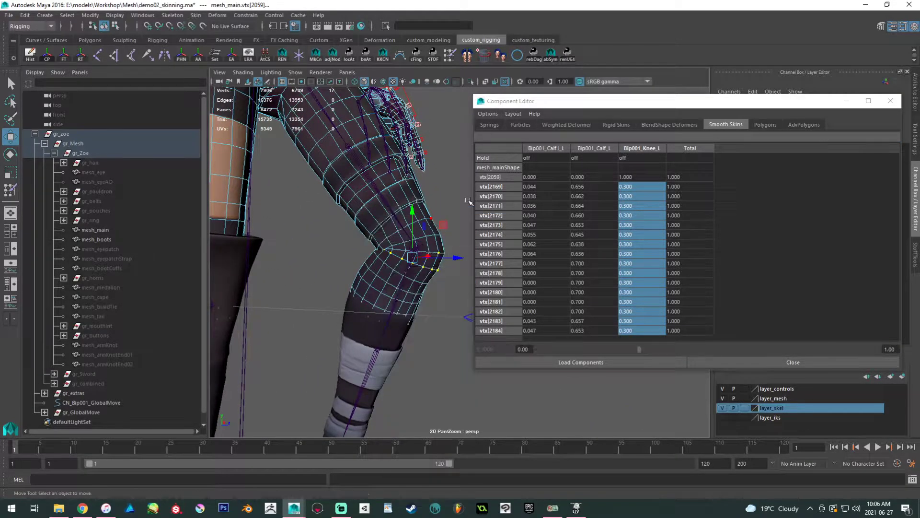
click(469, 201)
scroll(456, 201, down, 5)
alt+drag(456, 201, 314, 200)
alt+middle_drag(346, 241, 289, 242)
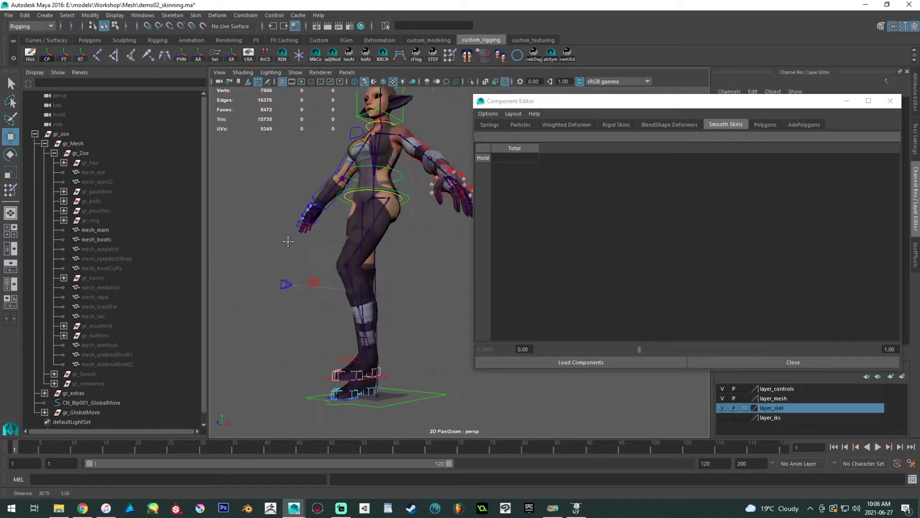
alt+drag(289, 242, 249, 254)
drag(56, 448, 172, 446)
alt+right_drag(304, 232, 539, 389)
alt+middle_drag(369, 252, 388, 254)
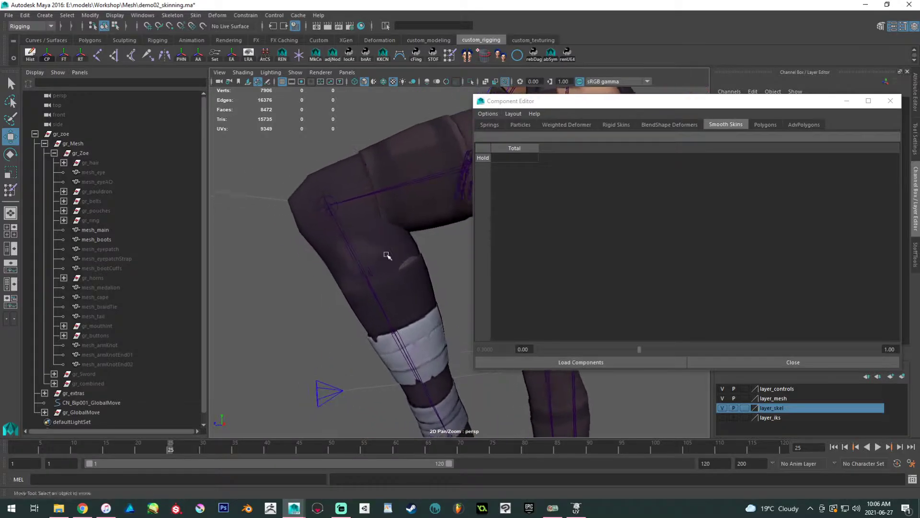
alt+right_drag(388, 255, 425, 301)
Select the partial mesh_main vertex row on the left leg below the loop under the knee, plus one vertex of that loop.
click(276, 220)
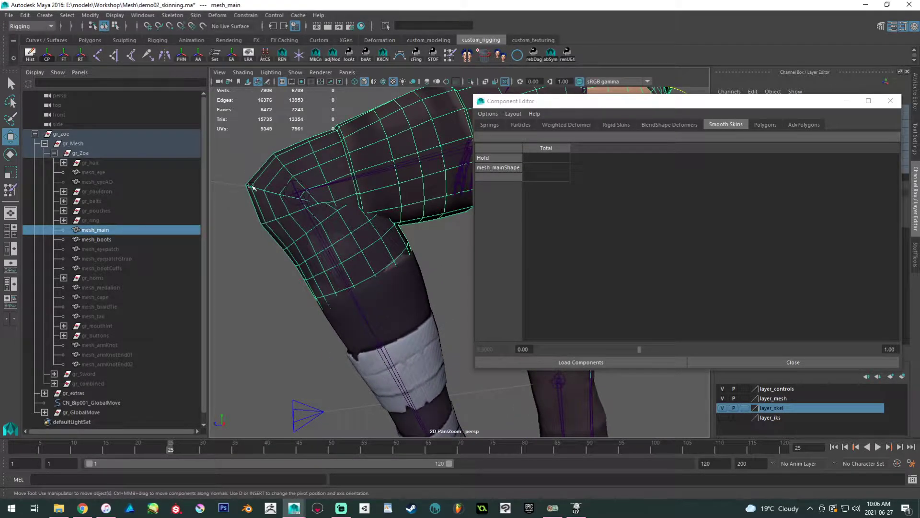
right_drag(292, 233, 246, 231)
click(299, 238)
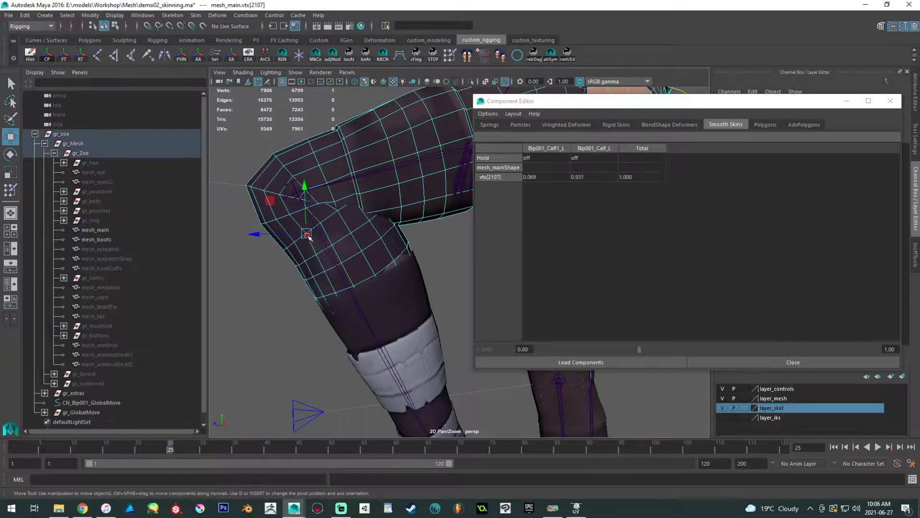
key(f)
alt+right_drag(349, 302, 119, 158)
alt+drag(364, 195, 501, 206)
alt+drag(424, 249, 404, 257)
alt+middle_drag(404, 257, 361, 246)
shift+double_click(333, 225)
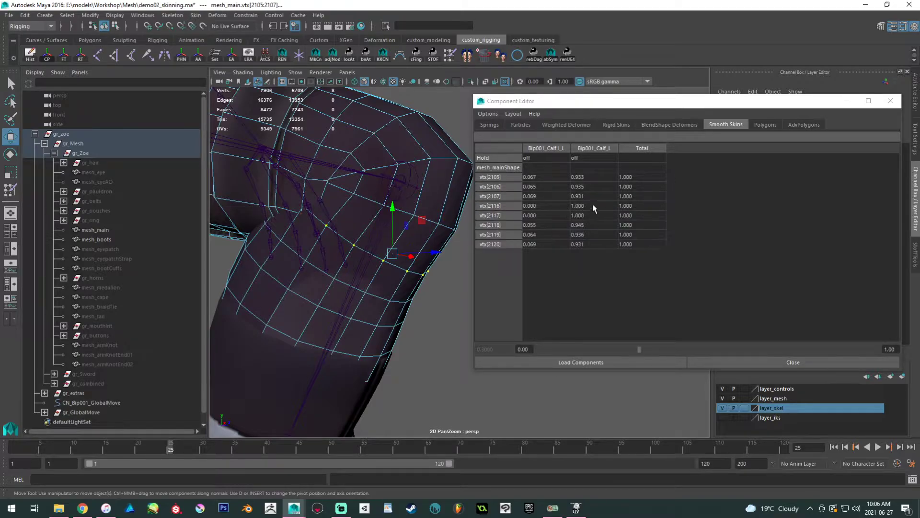
shift+click(428, 231)
Try a Bip001_Knee_L weight of 0.1 on the selected partial row below the left knee.
drag(635, 169, 641, 244)
text(0.1)
key(Return)
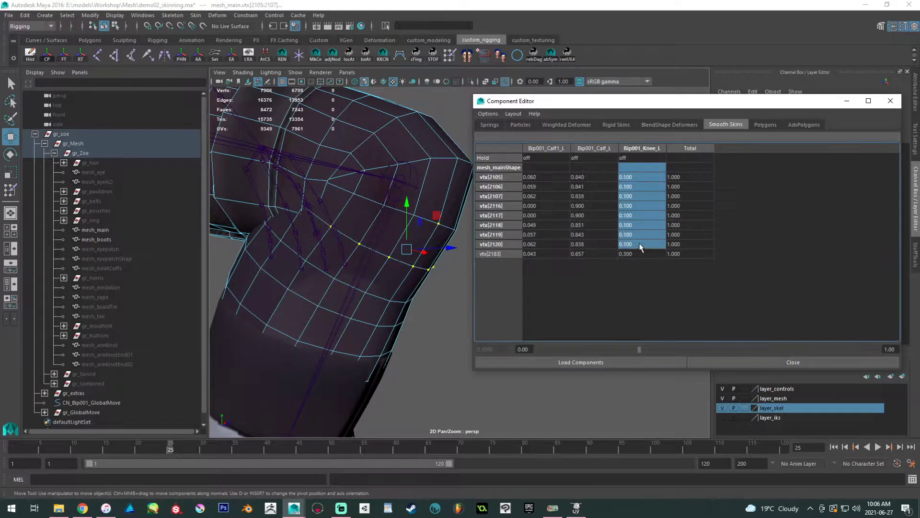
Set the Bip001_Knee_L weights of the partial row below the left knee to 0.05.
drag(642, 181, 646, 244)
text(.05)
key(Return)
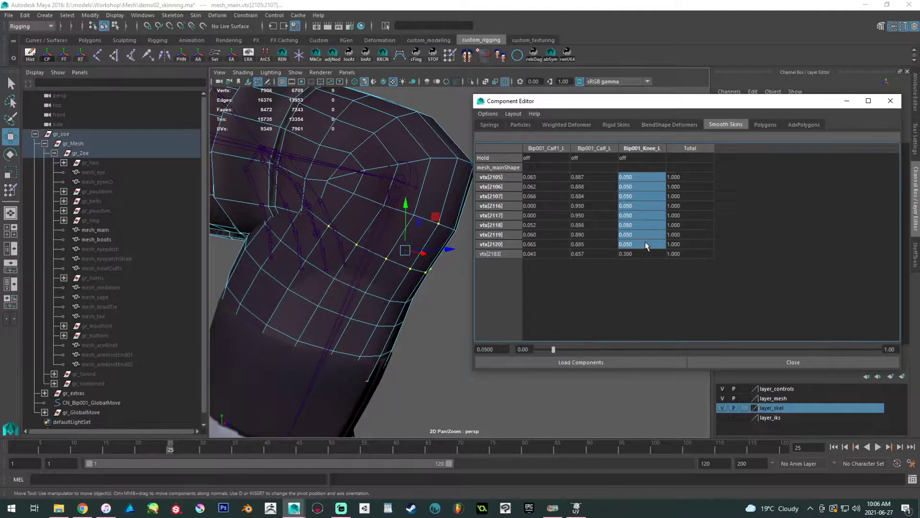
Return to object selection and examine the raised left leg's knee deformation from several angles.
right_click(394, 180)
right_drag(419, 160, 466, 147)
click(453, 289)
scroll(446, 291, down, 4)
alt+drag(419, 280, 259, 240)
scroll(245, 240, down, 3)
alt+drag(324, 256, 349, 265)
scroll(299, 232, down, 3)
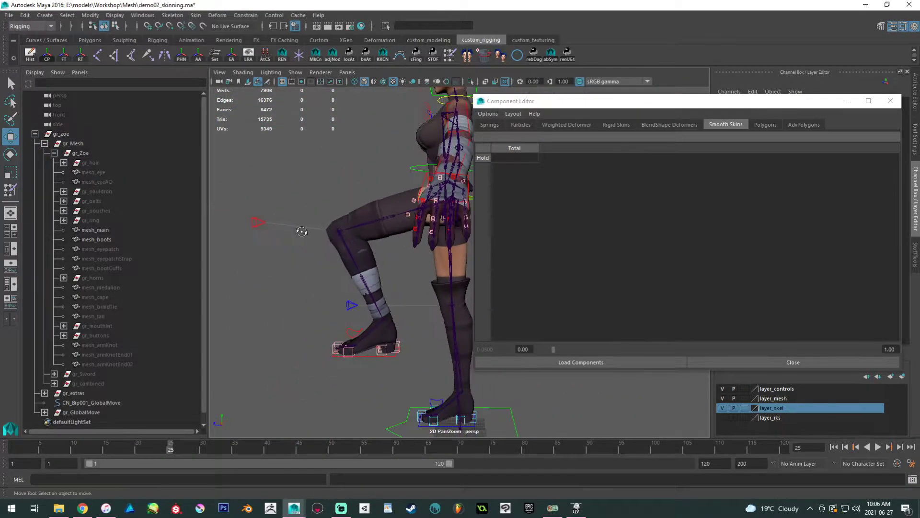
Scrub the timeline back to frame 1 while checking how the left leg deforms.
alt+drag(299, 233, 275, 326)
drag(115, 446, 14, 448)
alt+drag(318, 297, 359, 297)
alt+middle_drag(359, 297, 329, 273)
drag(54, 449, 14, 448)
alt+middle_drag(449, 257, 384, 326)
alt+right_drag(384, 325, 437, 351)
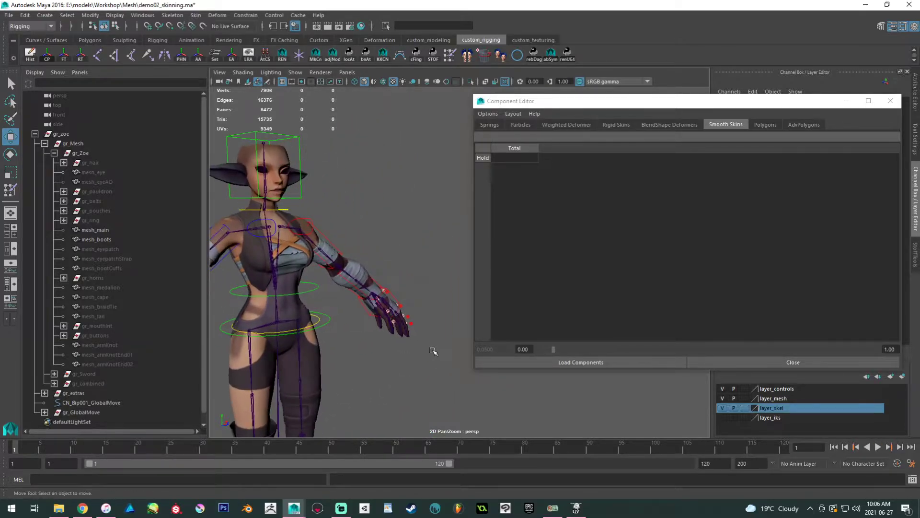
Try raising the left arm by rotating its upper arm control about 35.5 degrees around Z.
alt+drag(437, 351, 382, 350)
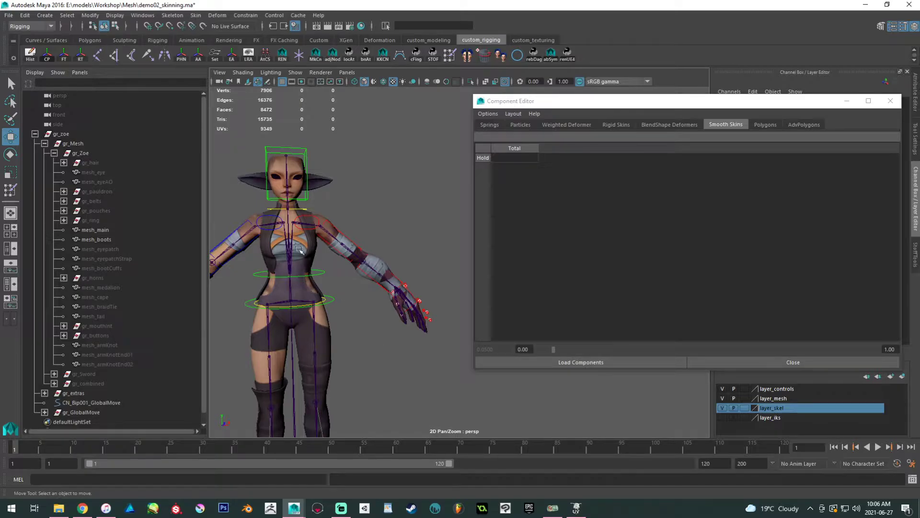
alt+middle_drag(299, 255, 384, 378)
scroll(384, 378, up, 4)
click(341, 322)
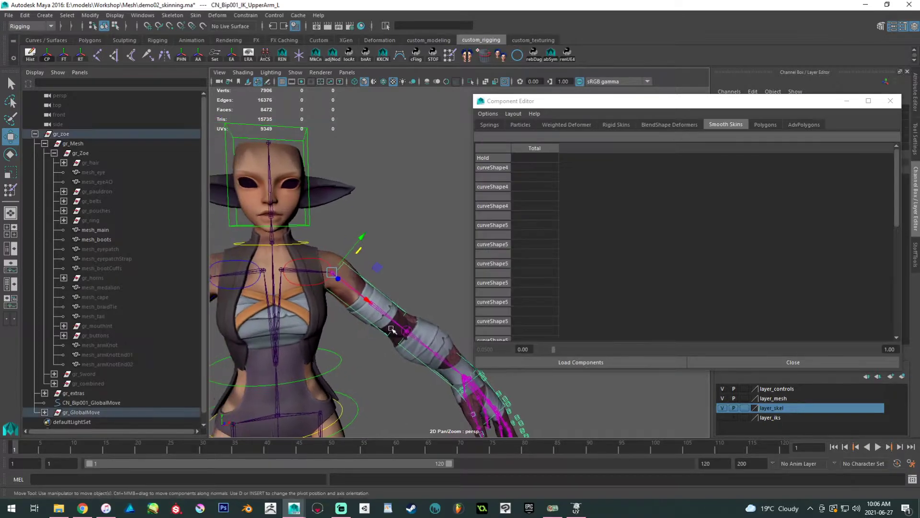
scroll(320, 241, up, 3)
key(e)
drag(320, 241, 273, 232)
click(106, 511)
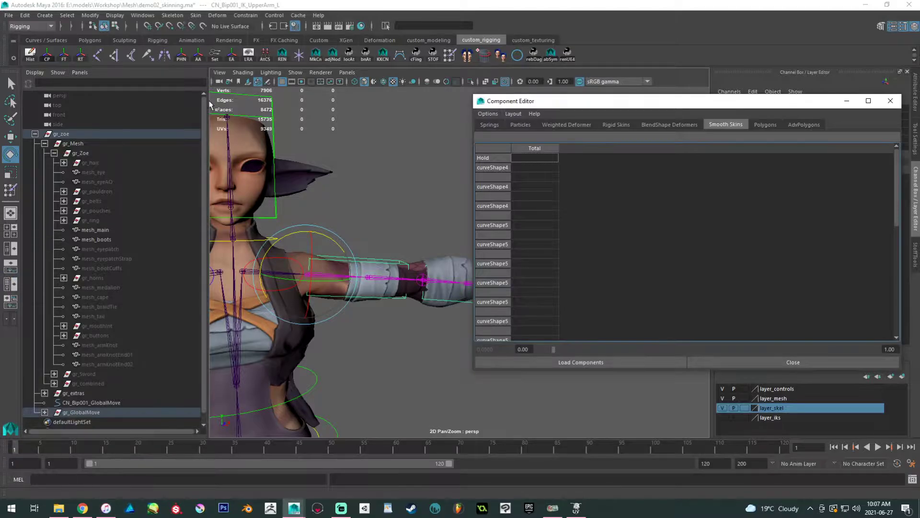
Move the Component Editor out of the way of the left arm and save the scene.
alt+middle_drag(378, 209, 400, 185)
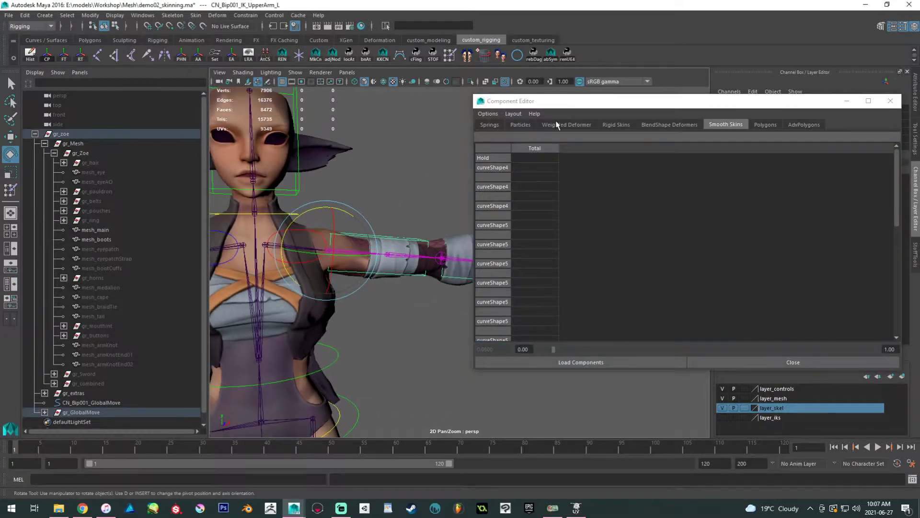
drag(567, 103, 0, 200)
scroll(158, 335, down, 1)
alt+middle_drag(223, 294, 354, 280)
alt+drag(426, 309, 413, 307)
key(ctrl+s)
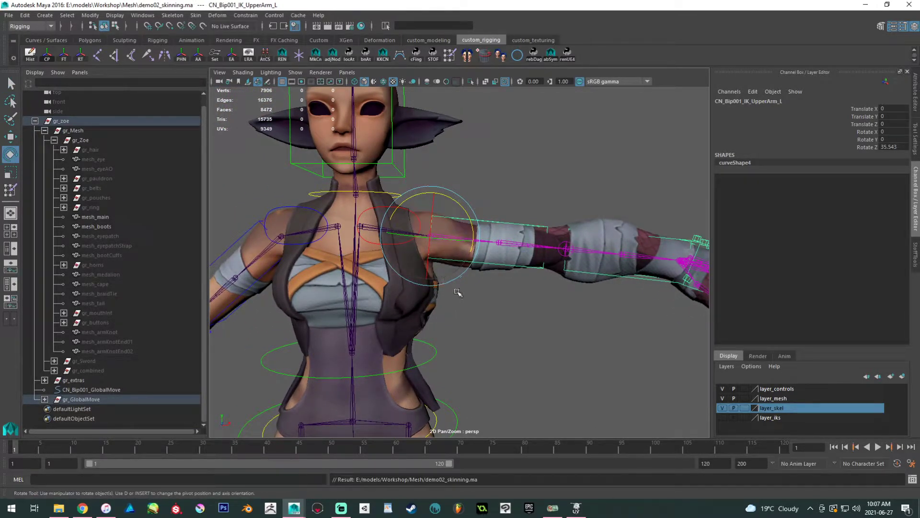
Undo the left upper arm rotation and key the control's rotation at frame 1.
key(ctrl+z)
alt+middle_drag(471, 301, 478, 305)
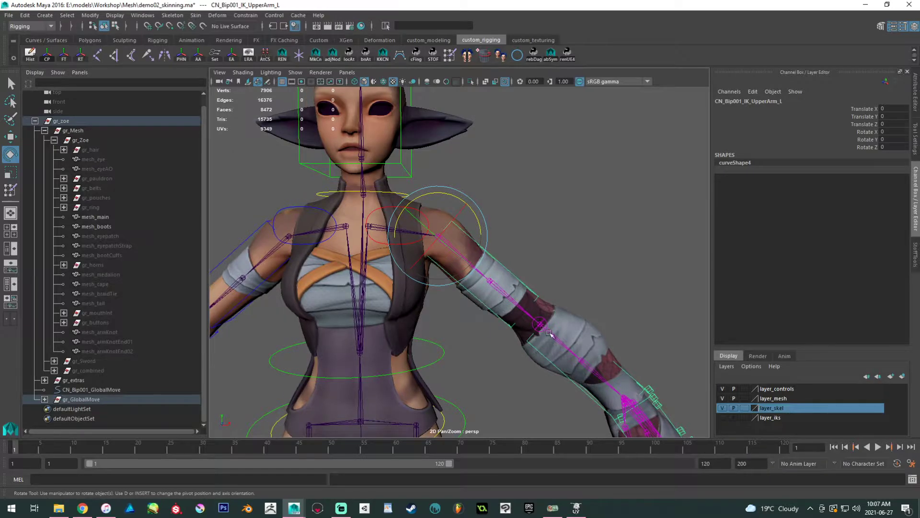
alt+middle_drag(548, 372, 517, 330)
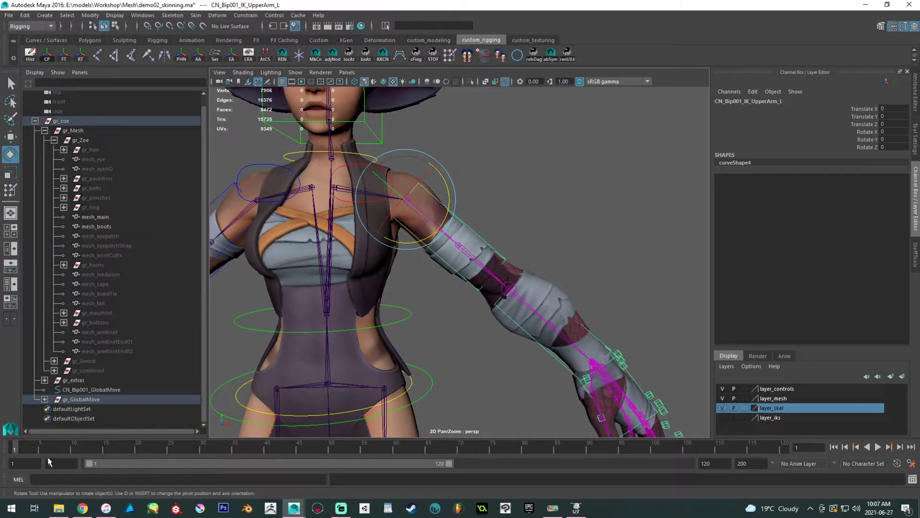
key(shift+e)
Raise the left upper arm to roughly horizontal at frame 15, and rotate the left clavicle control upward at frame 25.
click(104, 448)
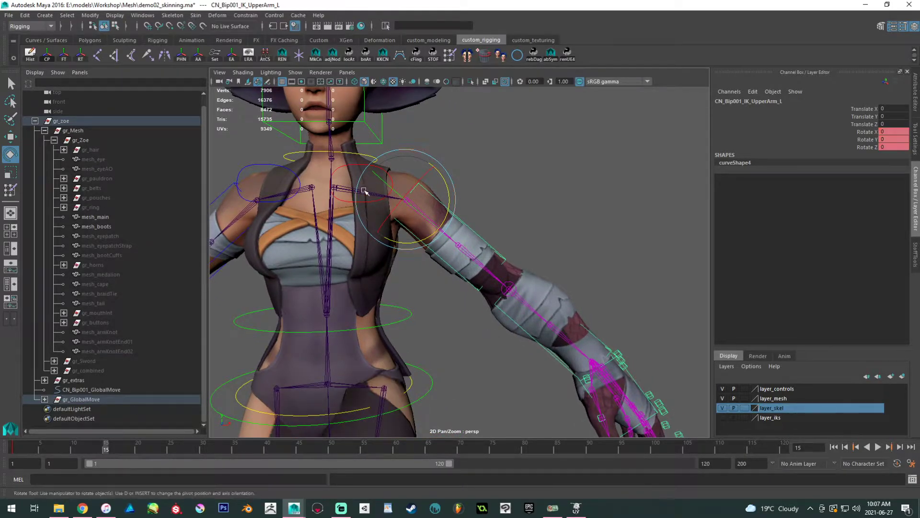
drag(440, 176, 421, 159)
click(359, 166)
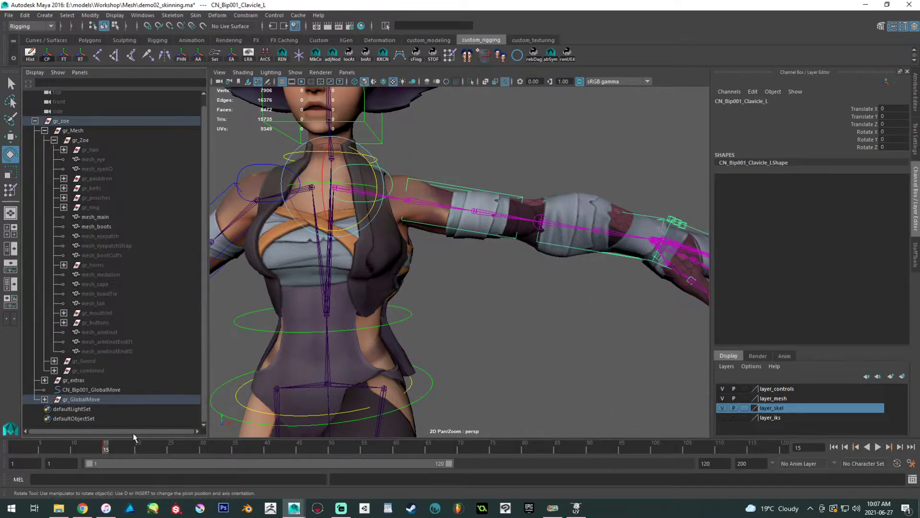
click(169, 448)
drag(347, 230, 353, 211)
click(519, 282)
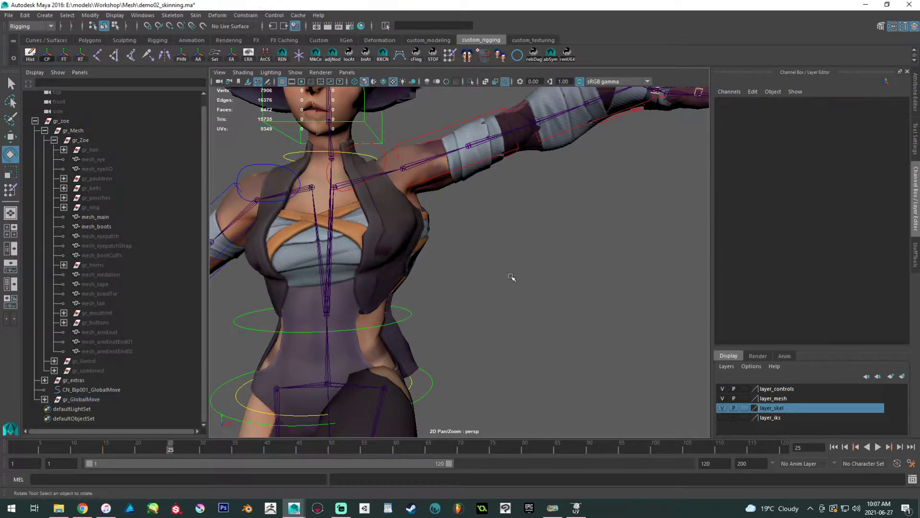
Scrub the timeline to frame 47 and examine how the raised left shoulder and vest deform.
alt+middle_drag(449, 243, 476, 304)
alt+right_drag(476, 304, 291, 403)
drag(91, 448, 316, 421)
alt+right_drag(316, 422, 502, 286)
alt+drag(478, 259, 485, 241)
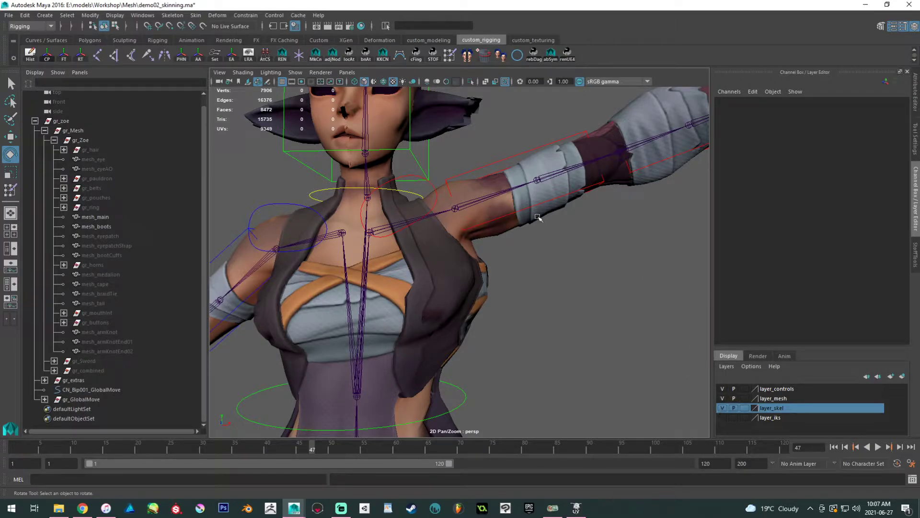
Switch the body mesh to vertex selection and pick a vertex on the left upper arm just above the wrap.
click(515, 228)
right_drag(516, 226, 519, 221)
scroll(518, 222, up, 4)
click(483, 254)
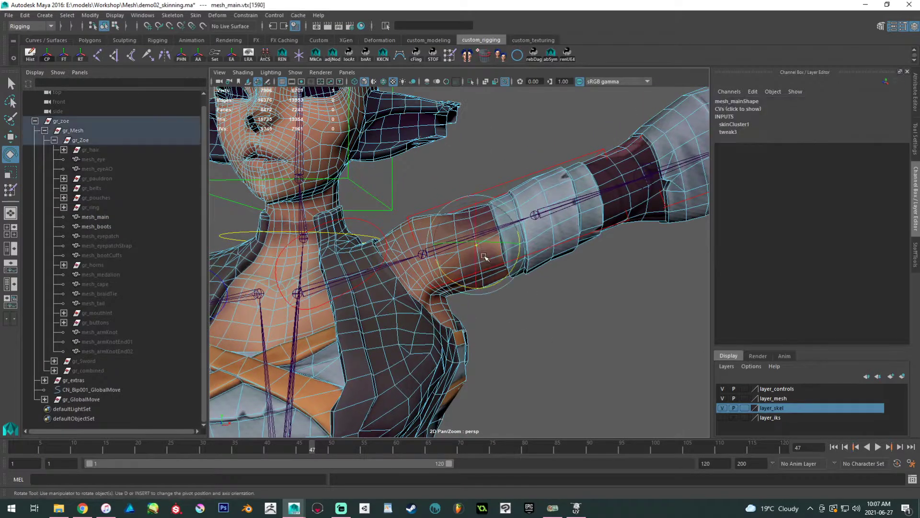
key(w)
shift+click(504, 269)
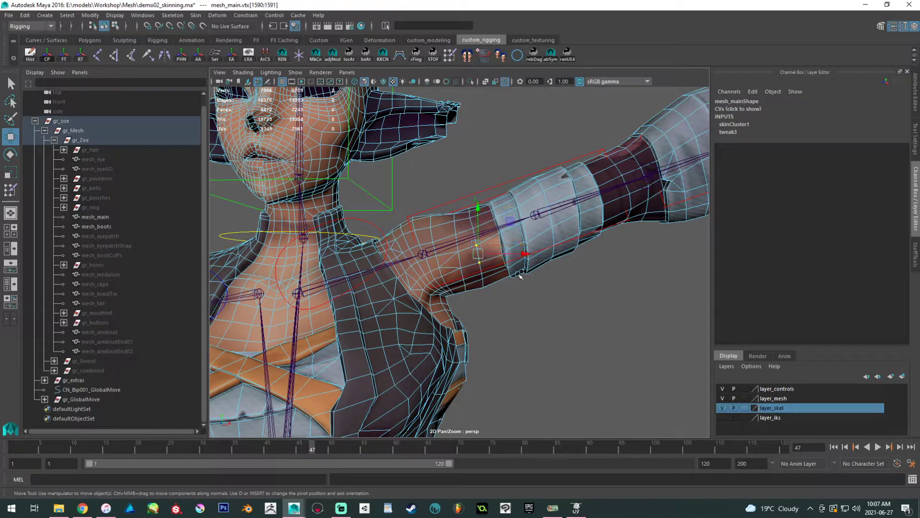
click(483, 263)
shift+double_click(482, 272)
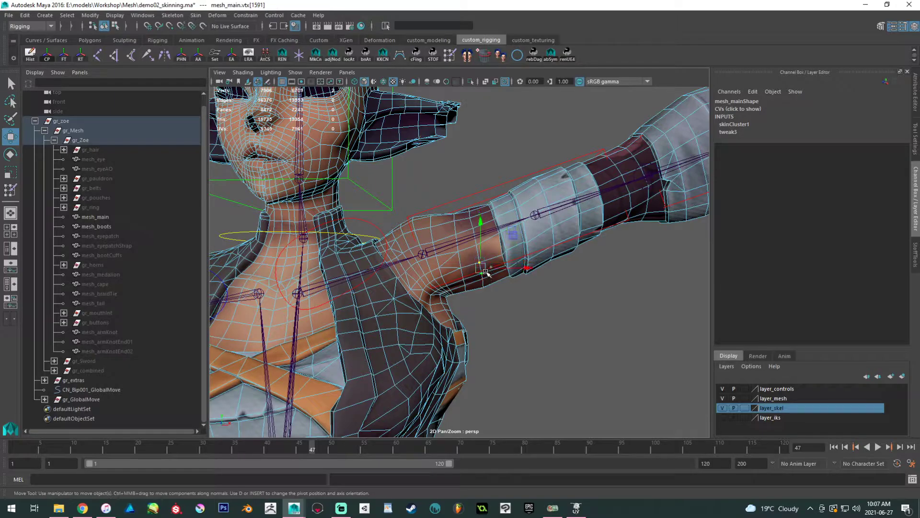
Grow the vertex selection along the left upper arm from the shoulder to the wrap.
key(shift+period)
key(shift+period)
key(shift+period)
key(shift+period)
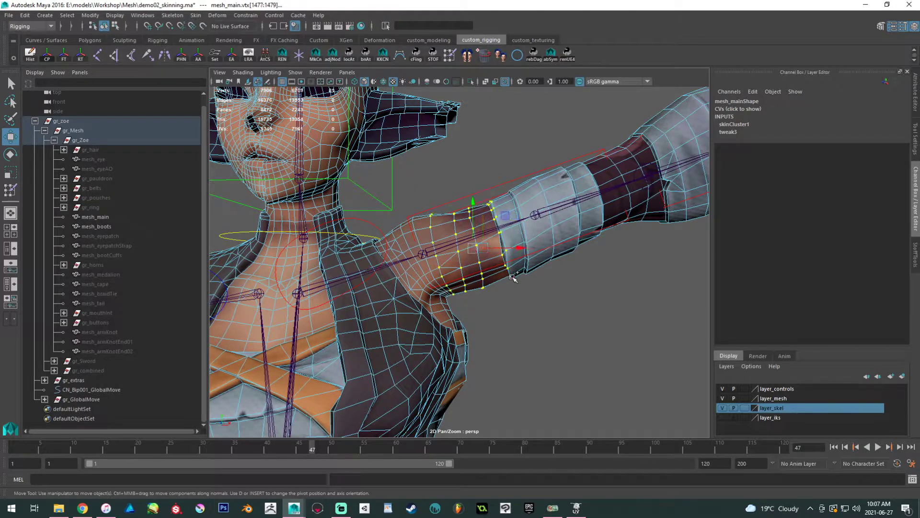
key(shift+period)
key(shift+period)
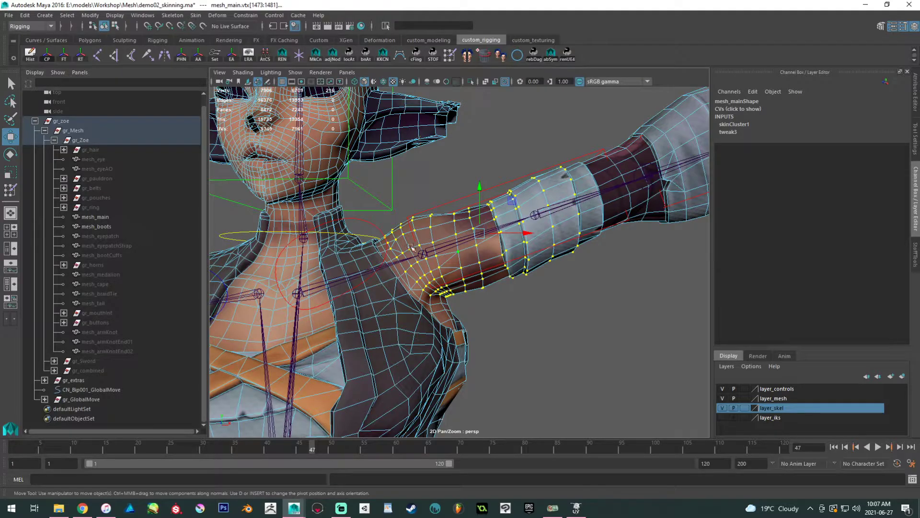
Select the head, torso and right arm vertices of the body mesh, excluding the raised left arm.
alt+right_drag(527, 247, 472, 240)
alt+drag(472, 239, 441, 181)
alt+right_drag(441, 180, 424, 185)
alt+drag(424, 185, 362, 173)
drag(303, 147, 489, 407)
key(ctrl+z)
key(F8)
drag(262, 128, 542, 426)
ctrl+drag(612, 304, 479, 147)
alt+right_drag(446, 225, 587, 156)
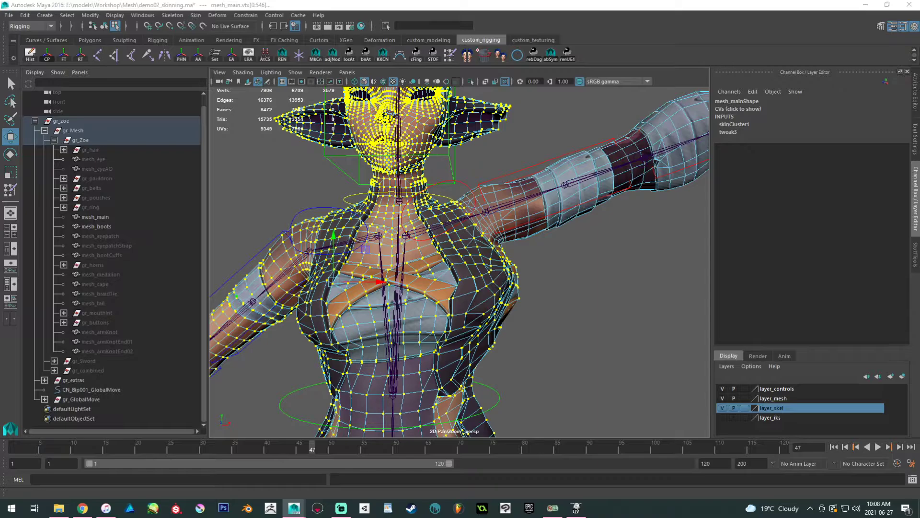
key(ctrl+z)
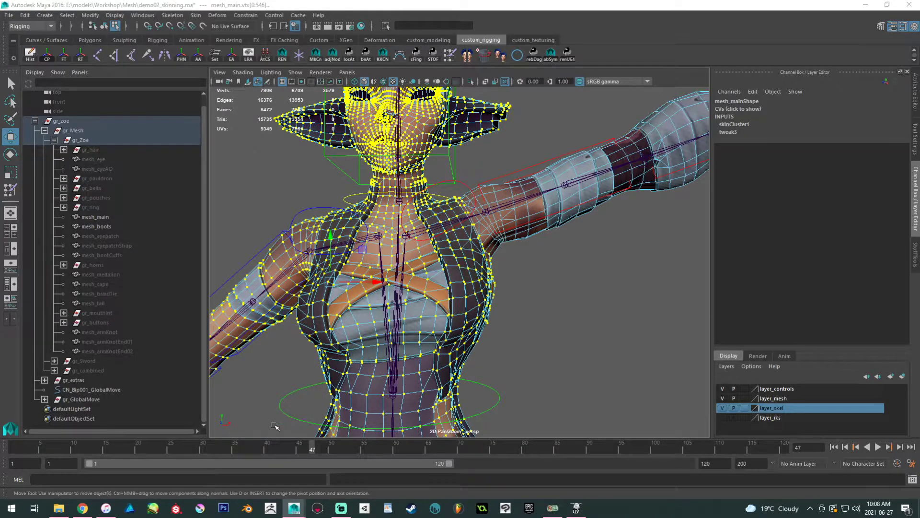
Scrub the timeline to frame 27 and select the vertices of the character's right torso and upper arm.
drag(281, 453, 182, 370)
alt+drag(550, 324, 538, 304)
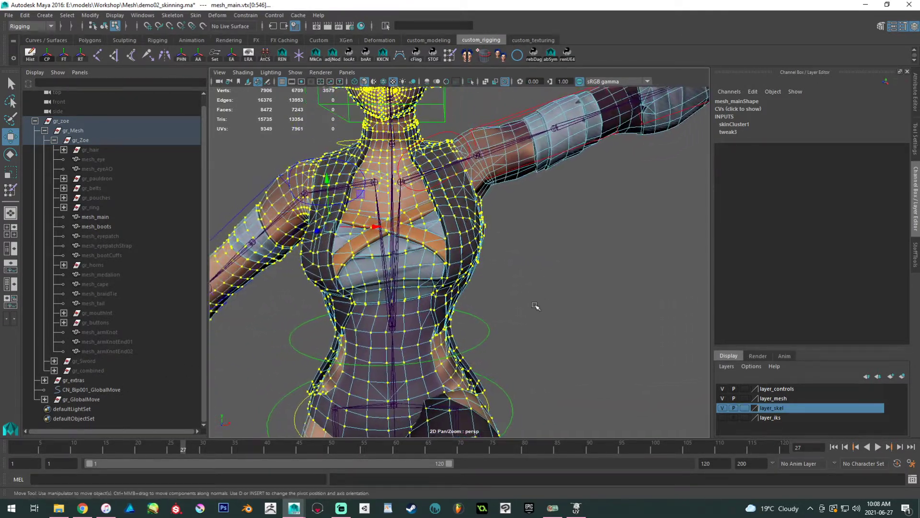
click(548, 343)
drag(552, 342, 284, 216)
mouse_move(466, 282)
alt+mouse_down()
mouse_move(458, 272)
mouse_move(451, 288)
alt+mouse_up()
scroll(451, 289, down, 2)
drag(230, 140, 420, 361)
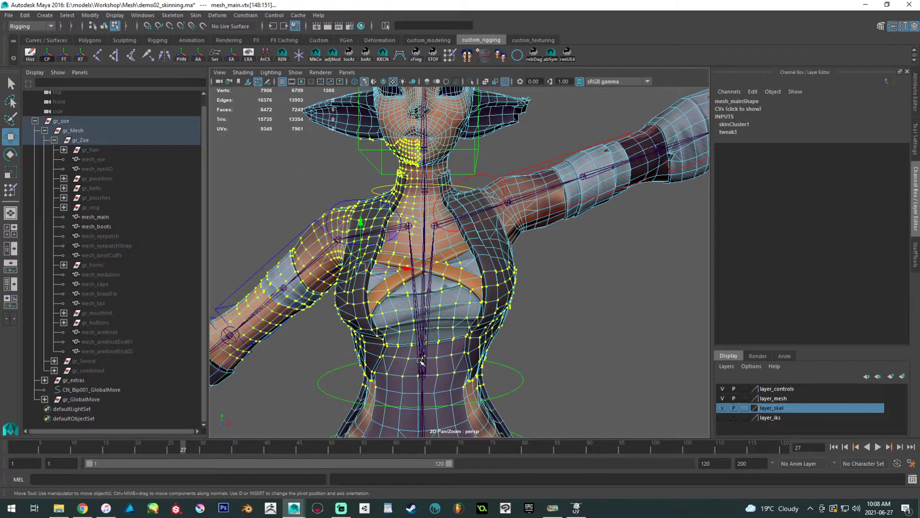
Add the head, ear and upper neck vertices to the right-side selection.
alt+drag(313, 342, 345, 336)
alt+right_drag(345, 335, 316, 287)
alt+middle_drag(335, 216, 350, 321)
mouse_move(349, 321)
alt+mouse_down()
mouse_move(357, 331)
mouse_move(364, 322)
alt+mouse_up()
shift+drag(280, 113, 571, 269)
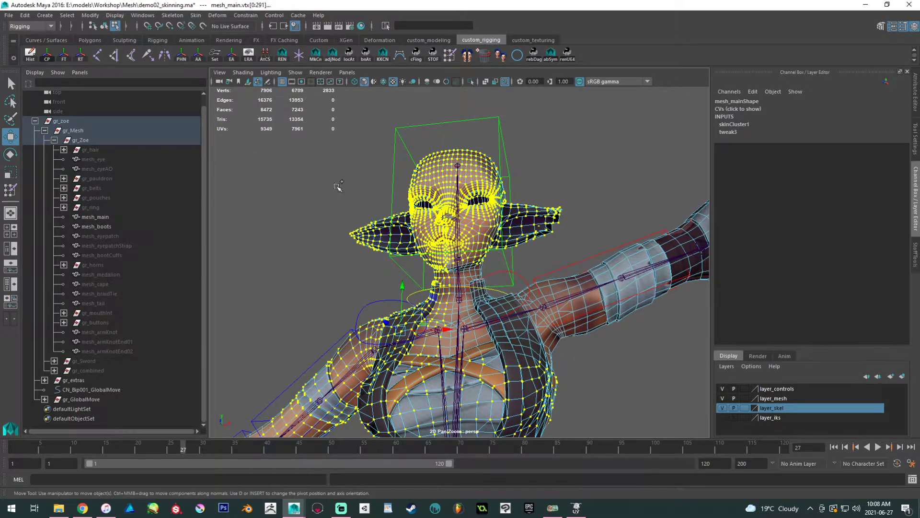
ctrl+shift+drag(346, 187, 487, 287)
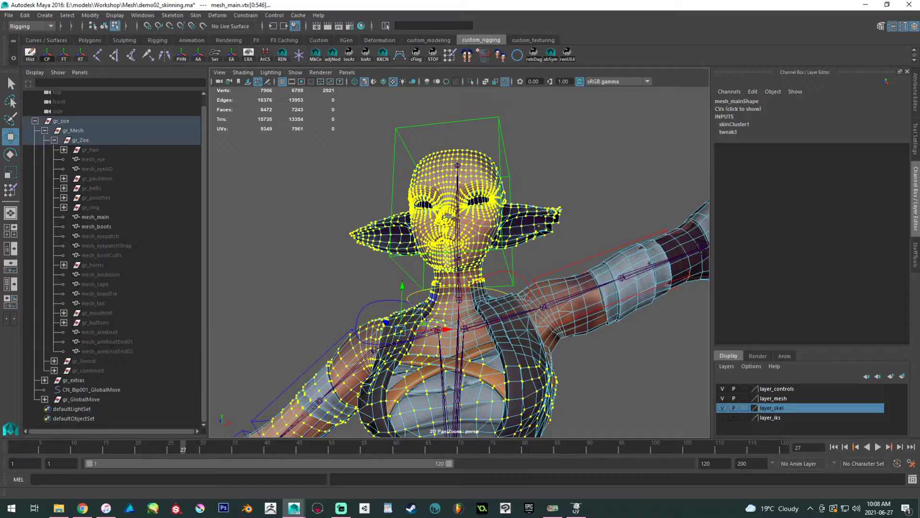
Set the Bip001_Clavicle_L weights of all selected head and right-side vertices to 0 in the Component Editor.
drag(449, 140, 764, 120)
alt+middle_drag(405, 191, 369, 258)
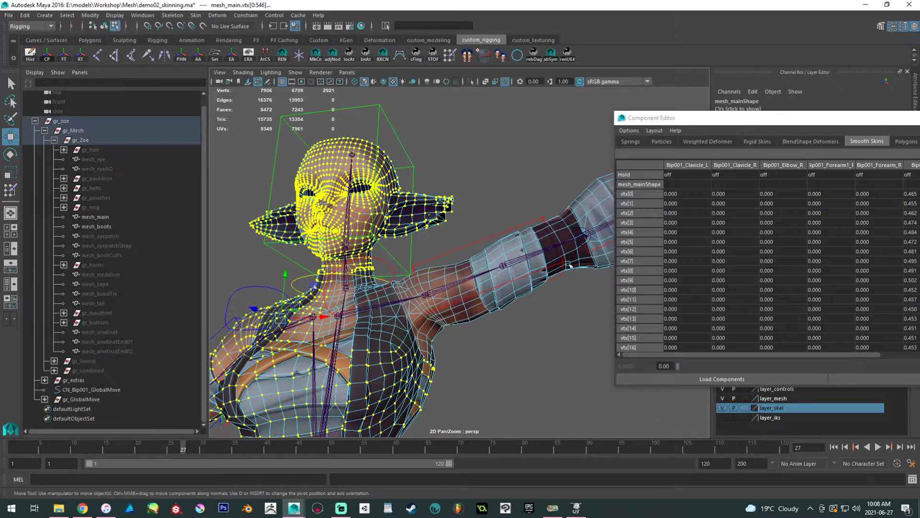
drag(743, 117, 614, 76)
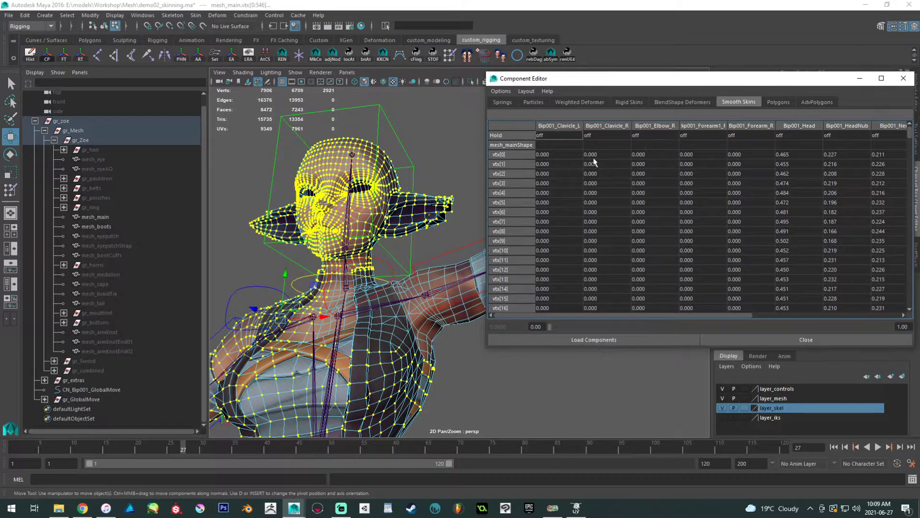
click(556, 156)
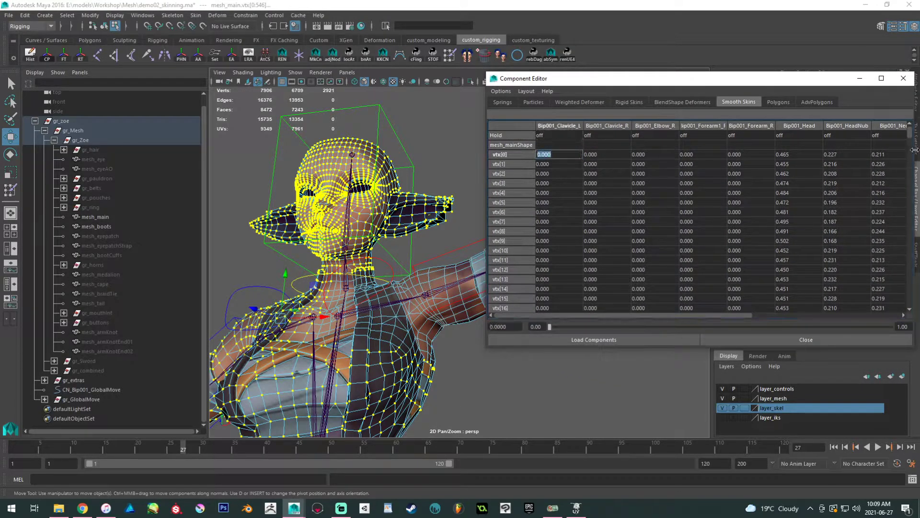
drag(909, 135, 890, 358)
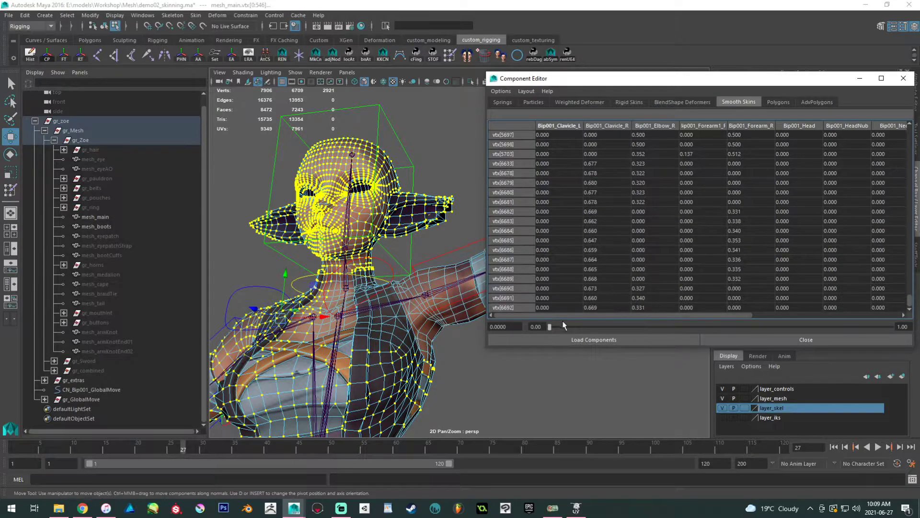
shift+click(548, 308)
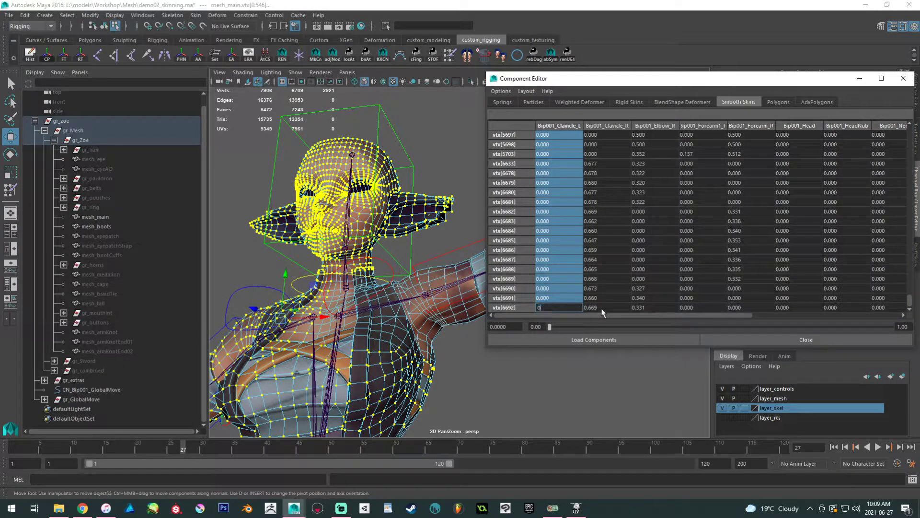
text(0)
key(Return)
Select the vertices of the left chest, shoulder and neck, and set their Bip001_Clavicle_R weights to 0.
alt+drag(421, 321, 460, 314)
alt+right_drag(460, 314, 379, 309)
alt+middle_drag(379, 309, 404, 299)
drag(470, 411, 387, 204)
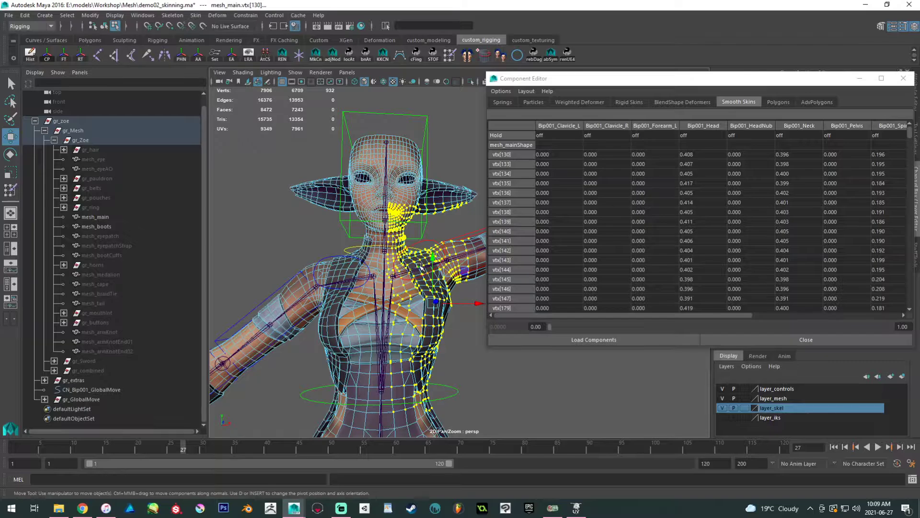
click(591, 154)
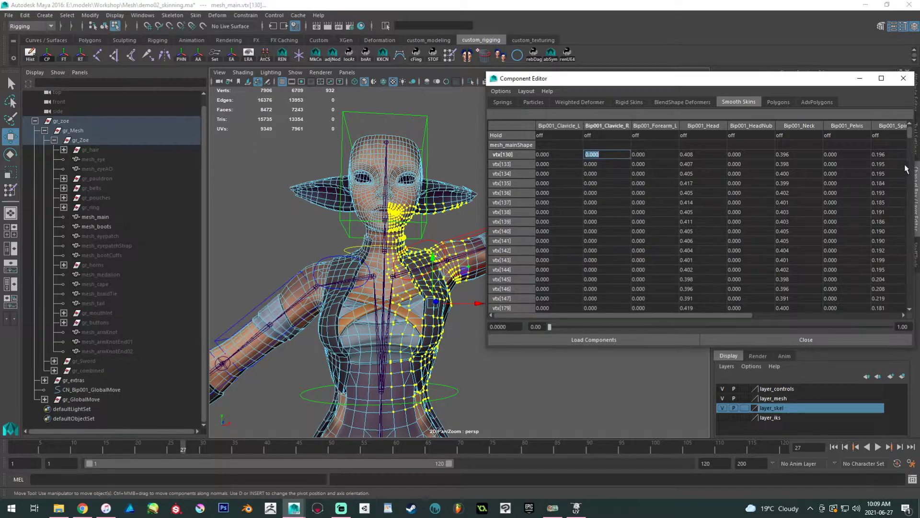
drag(910, 139, 894, 353)
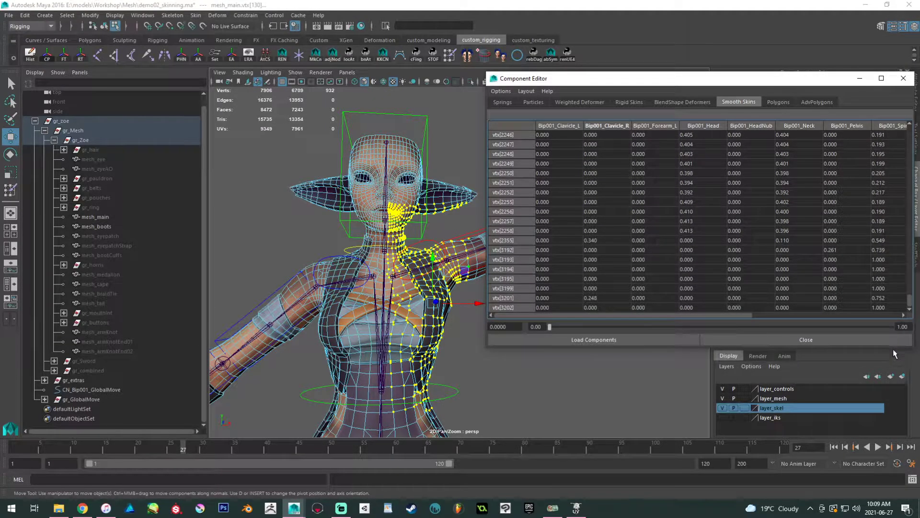
shift+click(603, 307)
text(0)
key(Return)
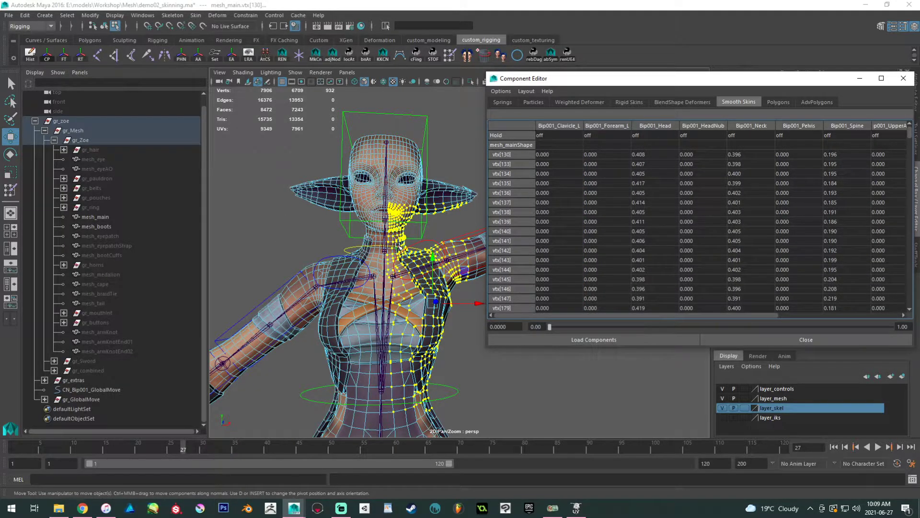
Return to object selection, examine the neck and left shoulder from several angles, and select the body mesh.
alt+right_drag(399, 260, 411, 300)
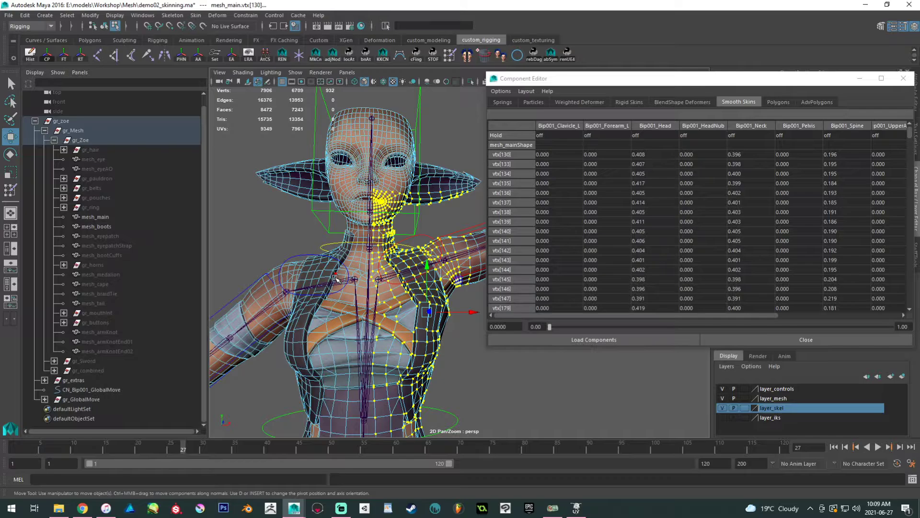
alt+right_drag(365, 187, 394, 218)
alt+drag(394, 218, 347, 200)
alt+middle_drag(347, 200, 326, 241)
alt+drag(325, 241, 363, 210)
right_drag(367, 191, 404, 170)
click(408, 168)
alt+middle_drag(400, 212, 381, 180)
alt+drag(381, 180, 372, 237)
click(421, 177)
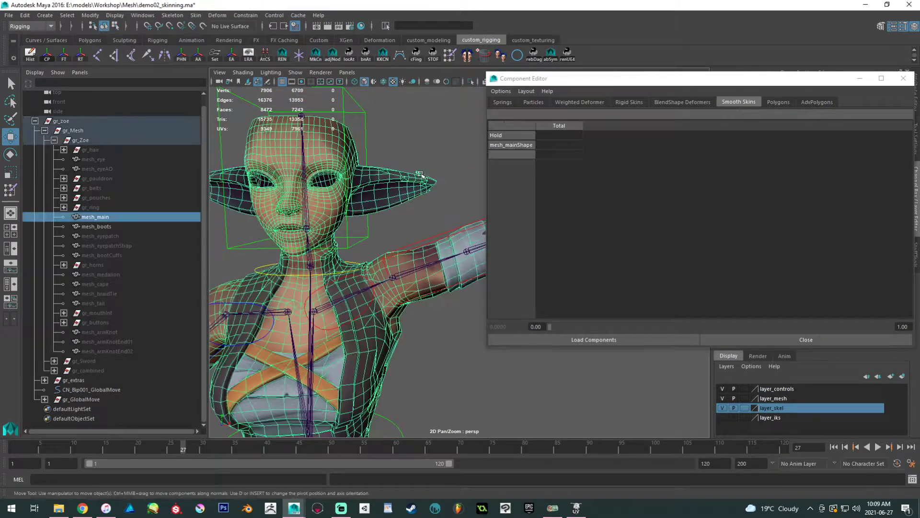
Switch the body mesh back to vertex selection and select all head and ear vertices.
scroll(424, 181, up, 3)
alt+middle_drag(425, 184, 457, 133)
alt+drag(433, 172, 427, 152)
alt+middle_drag(426, 152, 428, 170)
right_drag(427, 162, 383, 162)
alt+middle_drag(345, 148, 335, 187)
alt+drag(320, 184, 323, 162)
alt+drag(228, 165, 485, 263)
key(ctrl+z)
key(F8)
drag(227, 129, 488, 263)
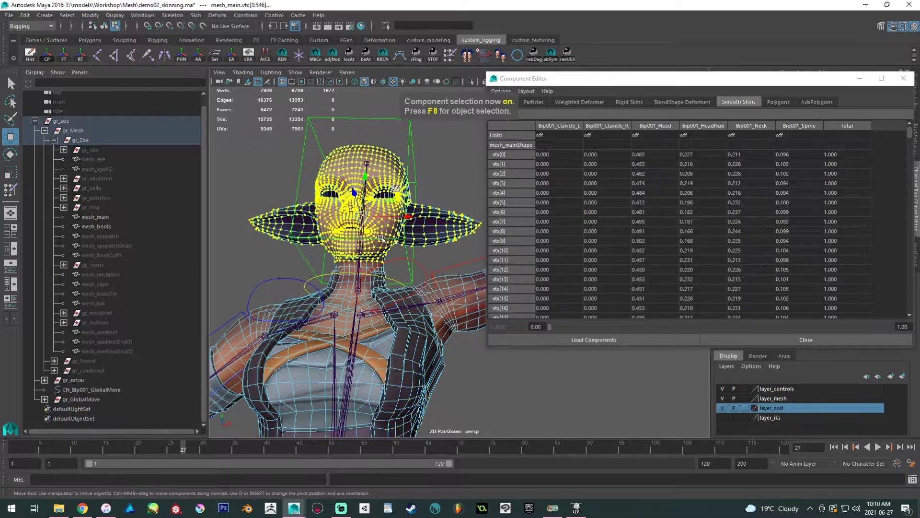
alt+drag(385, 238, 337, 254)
alt+right_drag(364, 282, 498, 340)
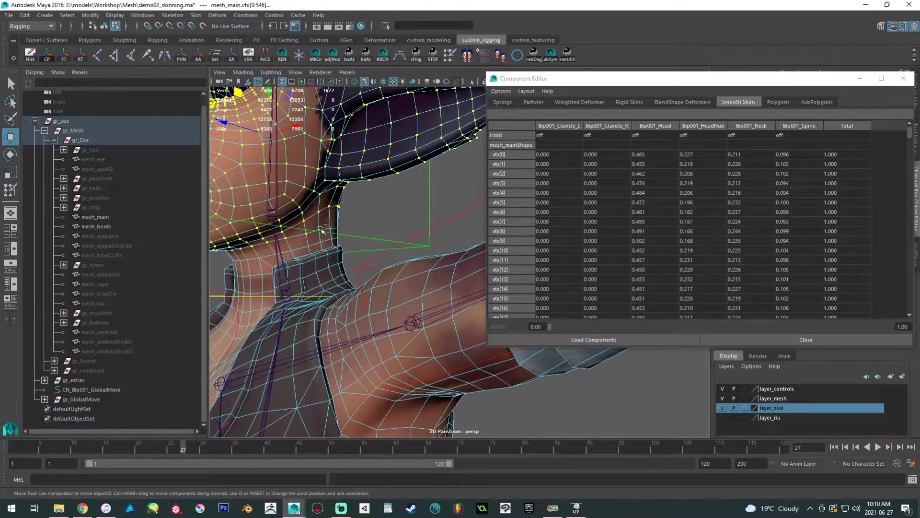
Set the Bip001_Head weights of all selected head and ear vertices to 1 in the Component Editor.
click(666, 155)
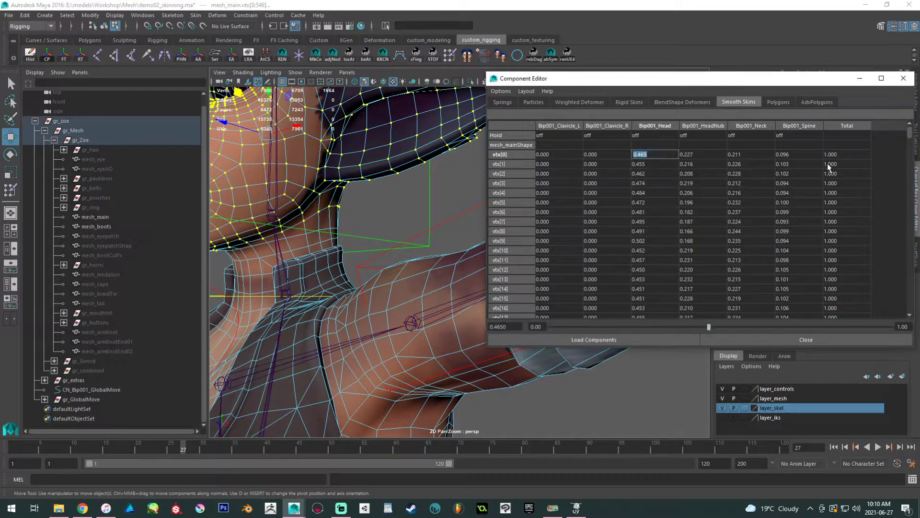
drag(910, 136, 892, 338)
shift+click(650, 312)
text(1)
key(Return)
Return to object selection, test-rotate the CN_Bip001_Head control and undo the rotation.
alt+right_drag(447, 178, 402, 182)
alt+drag(364, 182, 421, 177)
alt+middle_drag(306, 177, 386, 137)
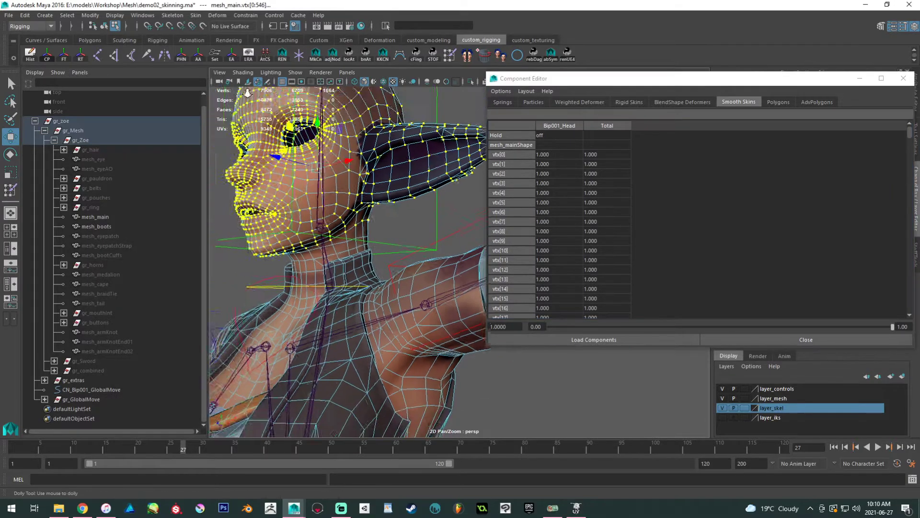
right_drag(385, 137, 426, 120)
click(424, 124)
alt+middle_drag(420, 225, 424, 168)
alt+drag(432, 168, 396, 143)
click(421, 169)
key(e)
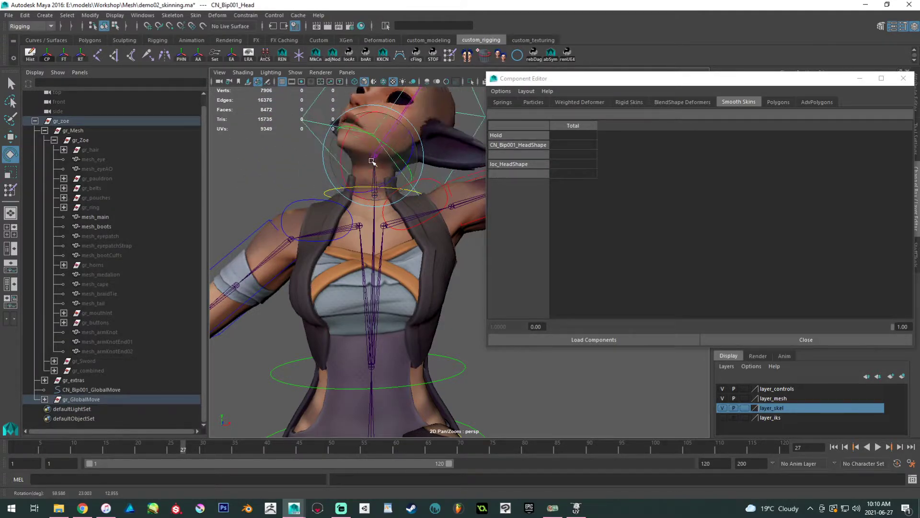
key(ctrl+z)
Select the body mesh and move the Component Editor out of the viewport.
click(468, 328)
mouse_move(467, 328)
alt+right_down()
mouse_move(431, 327)
mouse_move(453, 327)
alt+right_up()
alt+middle_drag(454, 328, 436, 279)
click(421, 236)
alt+drag(421, 236, 357, 271)
drag(603, 83, 0, 185)
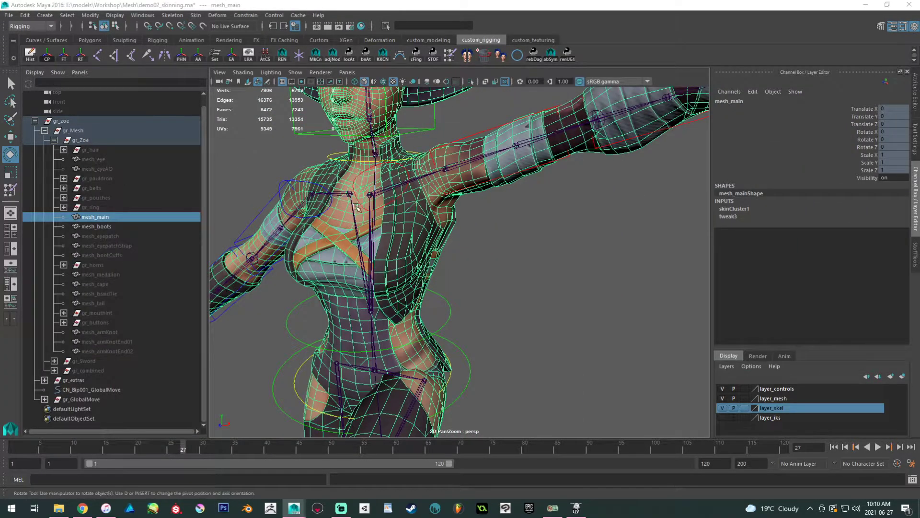
Bend the torso sideways by rotating the CN_Bip001_Spine control, undoing the trial rotations along the way.
alt+right_drag(355, 207, 392, 232)
alt+drag(392, 232, 377, 234)
alt+right_drag(377, 234, 423, 254)
mouse_move(423, 255)
alt+mouse_down()
mouse_move(390, 230)
mouse_move(415, 258)
alt+mouse_up()
drag(481, 355, 481, 355)
mouse_move(401, 336)
mouse_down()
mouse_move(392, 321)
mouse_move(397, 336)
mouse_up()
key(ctrl+z)
key(ctrl+z)
key(ctrl+z)
key(ctrl+z)
key(ctrl+z)
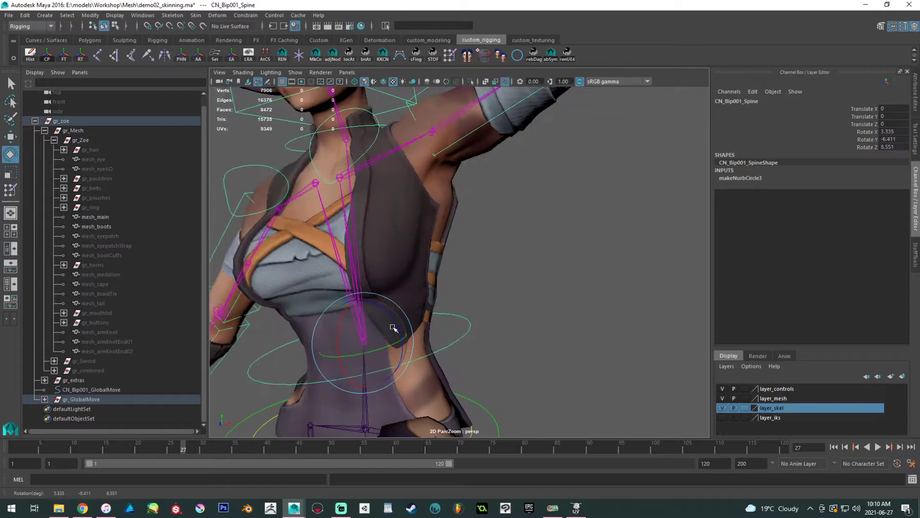
drag(438, 245, 563, 228)
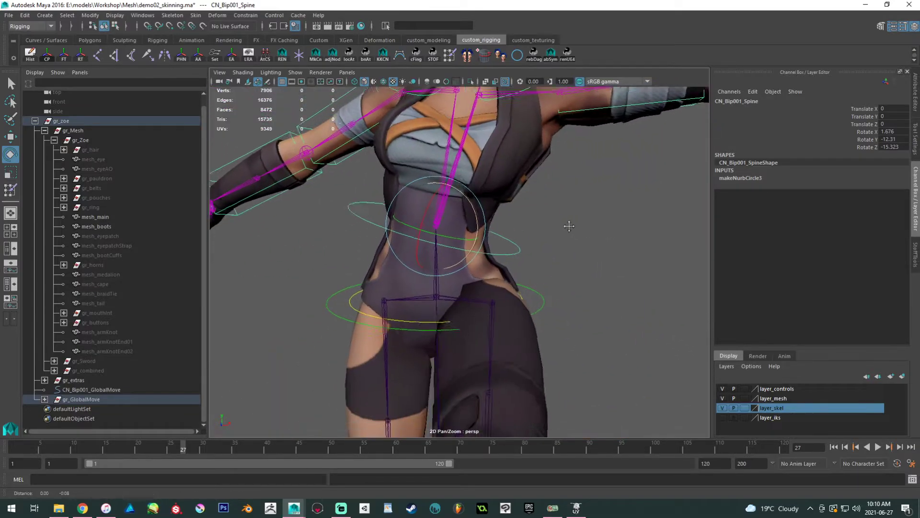
alt+right_drag(562, 228, 565, 274)
alt+drag(565, 274, 458, 226)
key(ctrl+z)
Switch the body mesh to vertex selection and select a horizontal row of vertices across the front and side of the waist.
click(488, 290)
alt+drag(489, 289, 486, 250)
right_drag(486, 232, 458, 234)
key(w)
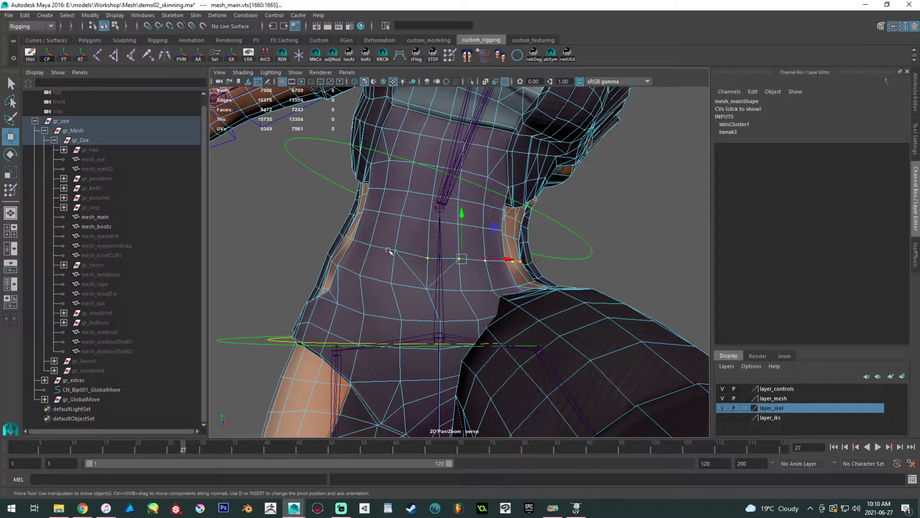
alt+drag(395, 253, 307, 232)
shift+click(296, 222)
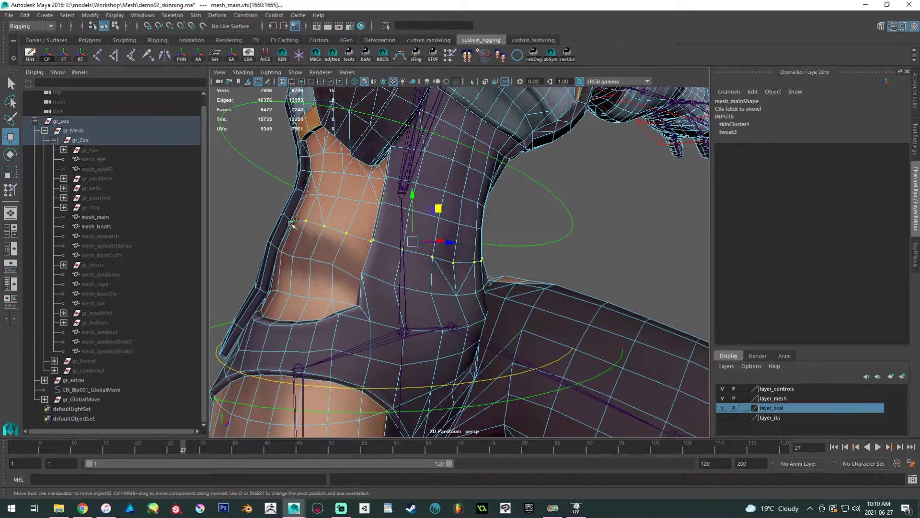
Extend the vertex selection around the back to complete the waist ring, and bring the Component Editor back into view.
shift+double_click(284, 216)
alt+drag(289, 222, 396, 215)
shift+double_click(433, 257)
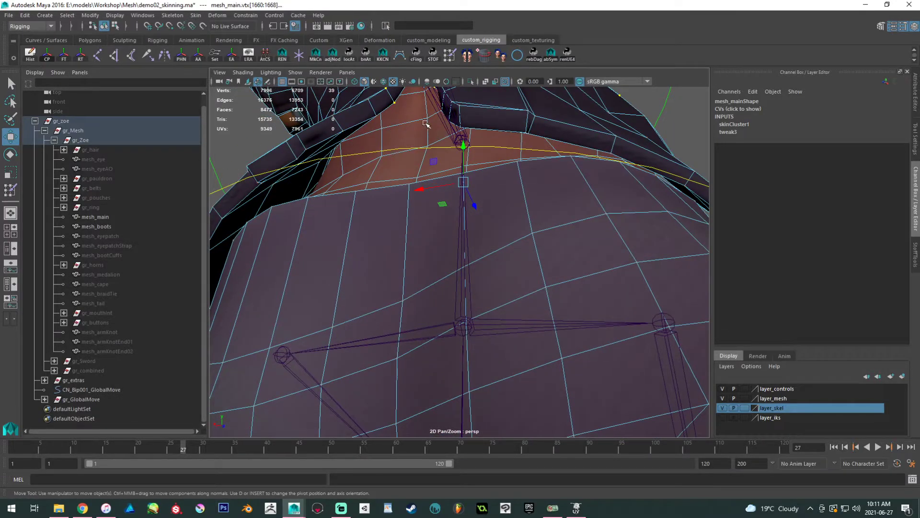
shift+double_click(392, 127)
alt+drag(392, 127, 620, 156)
drag(0, 259, 627, 99)
alt+middle_drag(323, 166, 249, 168)
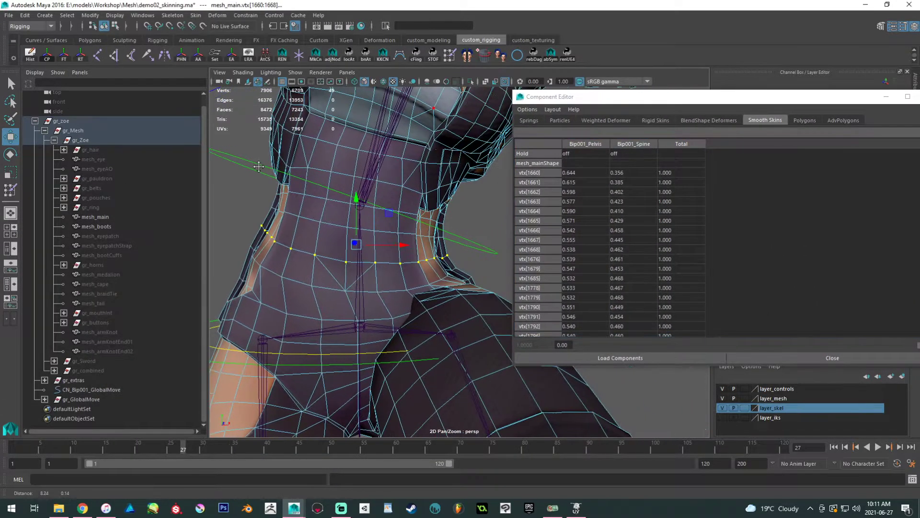
Set the Bip001_Spine weights of all selected waist ring vertices to 0.6.
click(638, 173)
scroll(645, 206, down, 5)
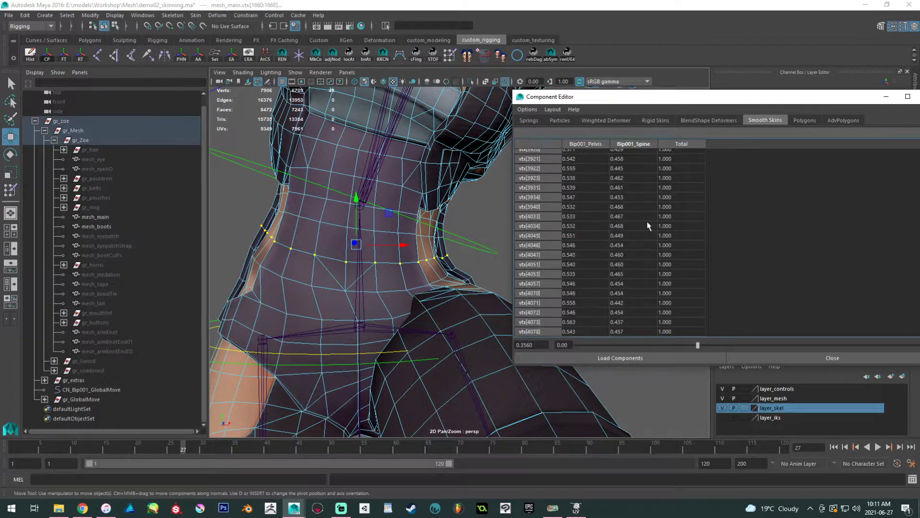
shift+click(641, 331)
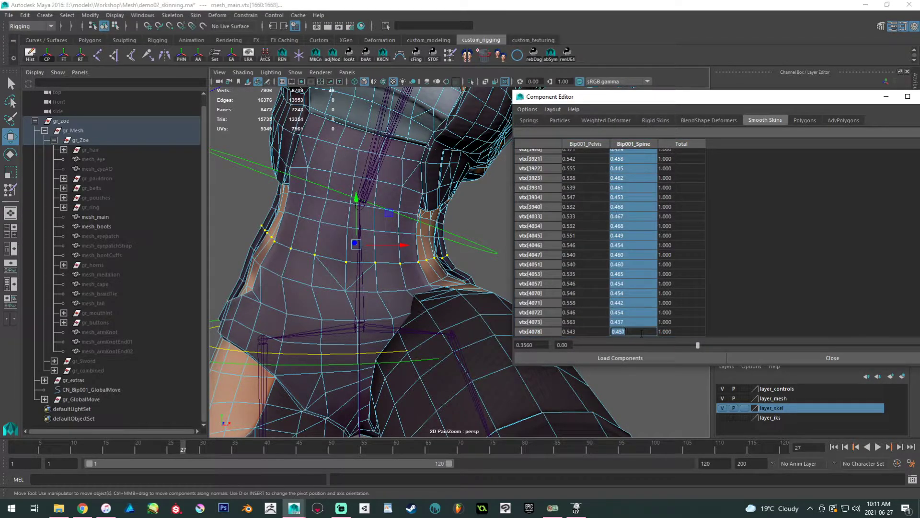
text(.6)
key(Return)
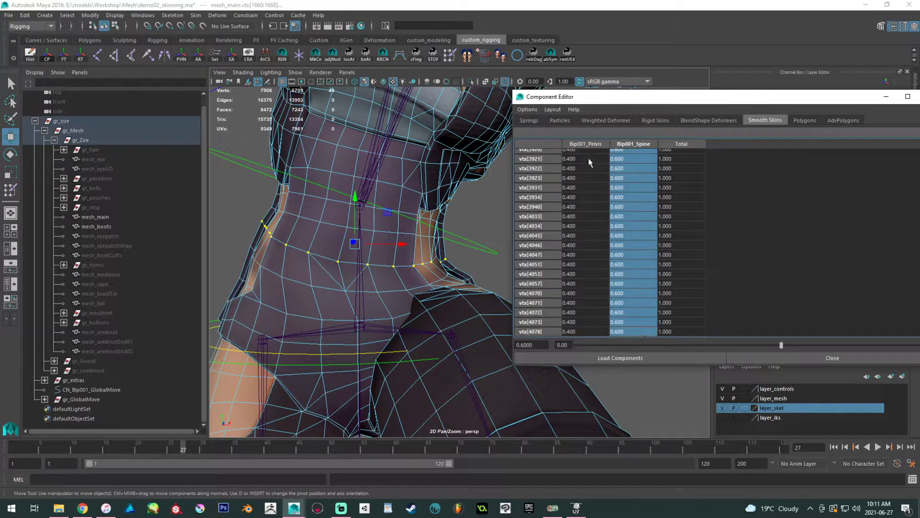
Set the Bip001_Pelvis weights of all selected waist ring vertices to 0.2.
click(577, 331)
scroll(579, 329, up, 5)
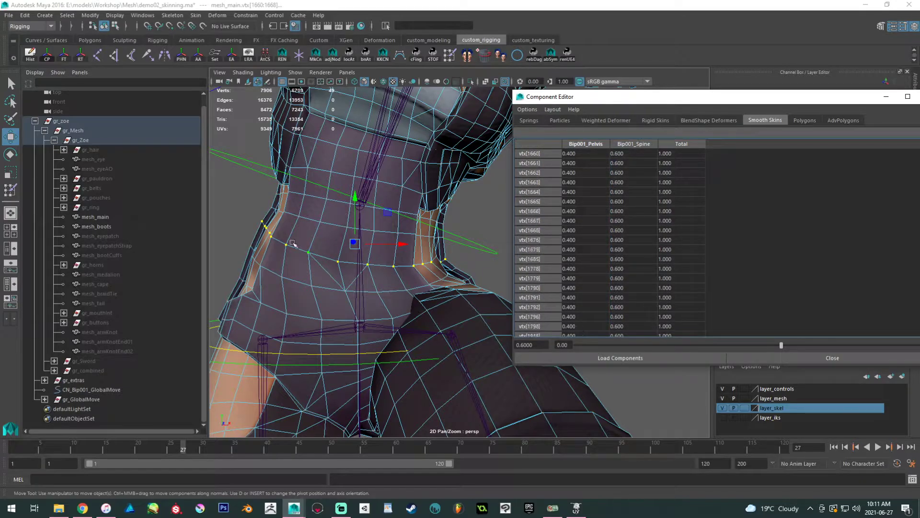
shift+click(581, 155)
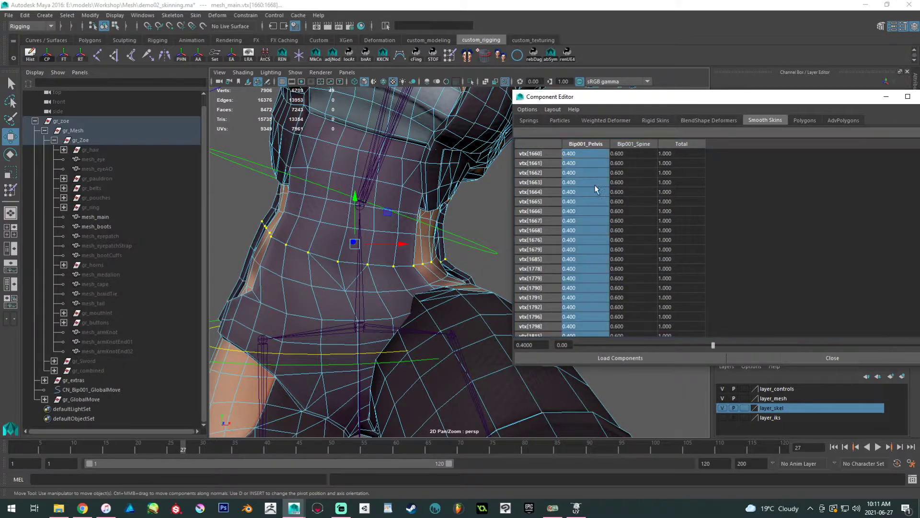
text(.2)
key(Return)
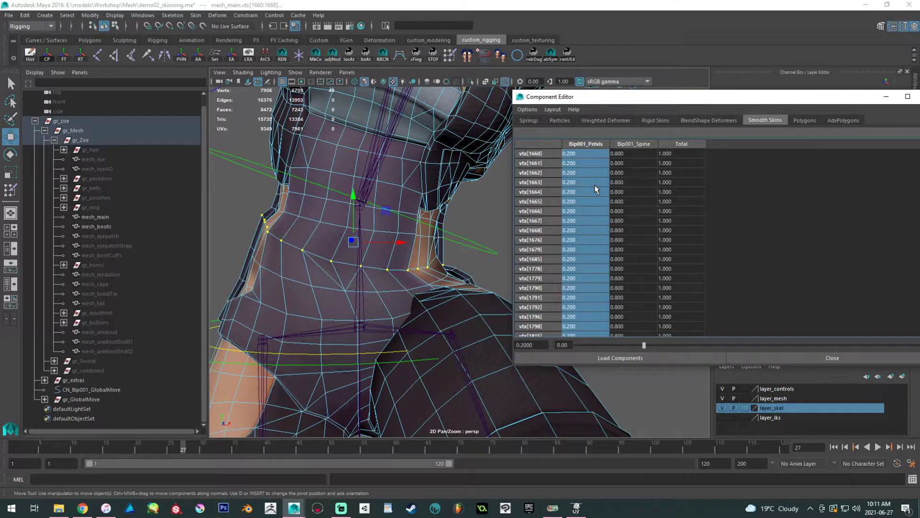
Set the Bip001_Pelvis weights of all selected waist ring vertices to 0.6.
scroll(595, 190, up, 1)
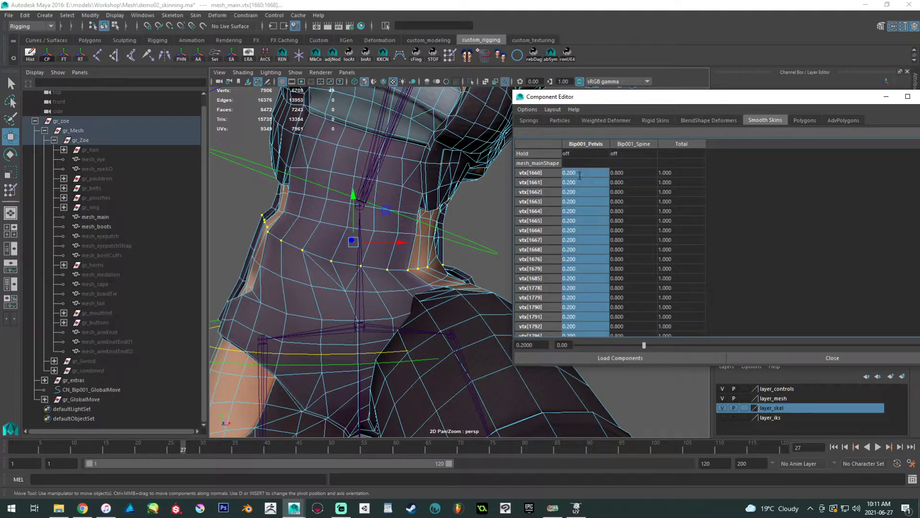
scroll(583, 211, down, 15)
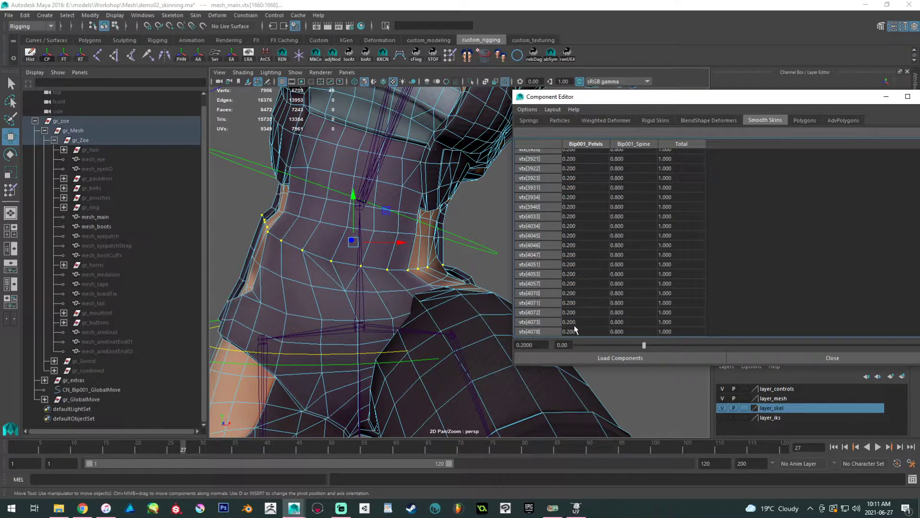
shift+click(576, 331)
key(Return)
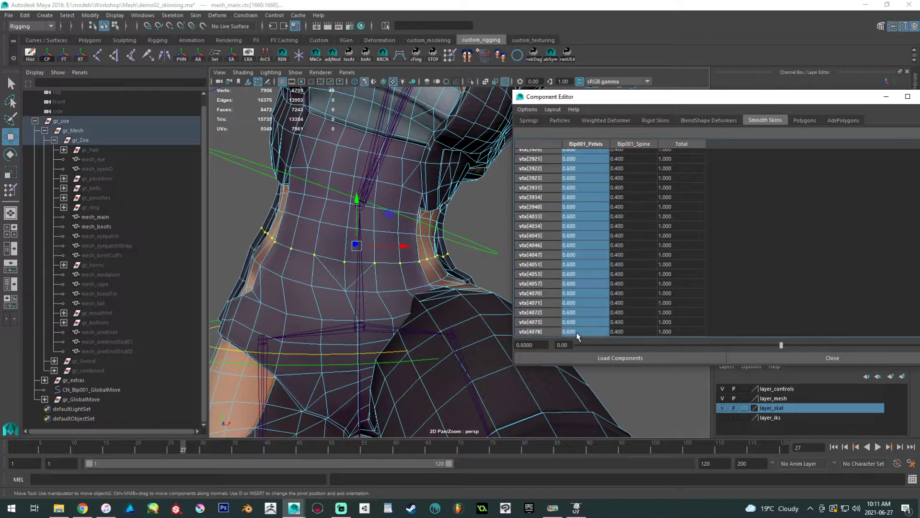
Select the next lower row of waist vertices across the belly and onto the bare skin at the side.
alt+drag(272, 259, 326, 263)
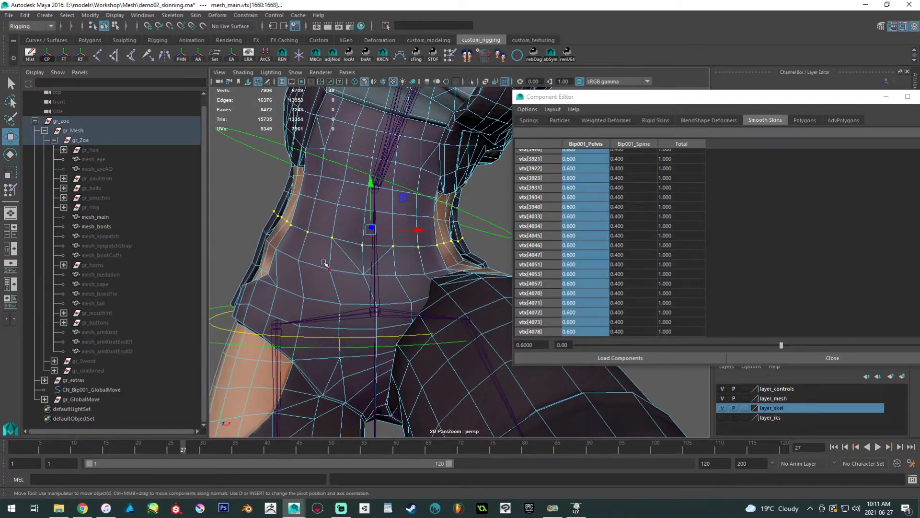
click(316, 264)
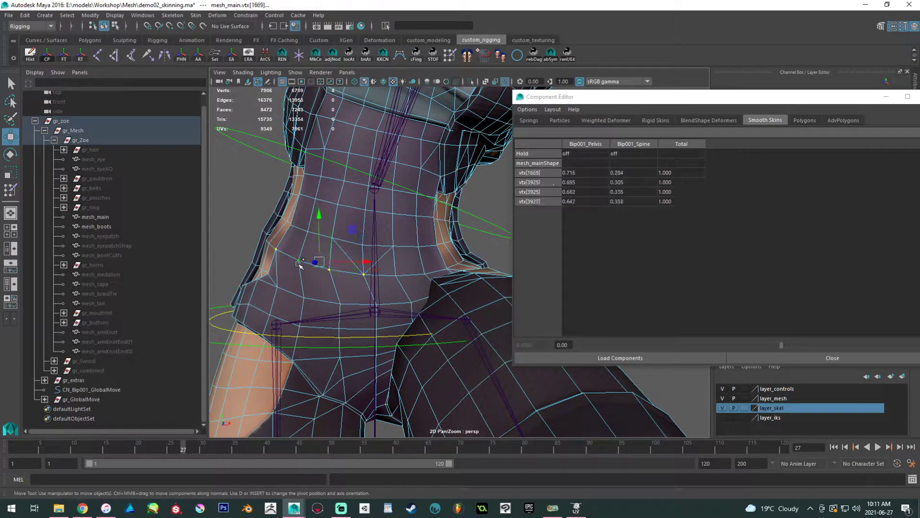
shift+click(413, 274)
shift+click(394, 275)
shift+click(449, 271)
alt+drag(463, 274, 423, 282)
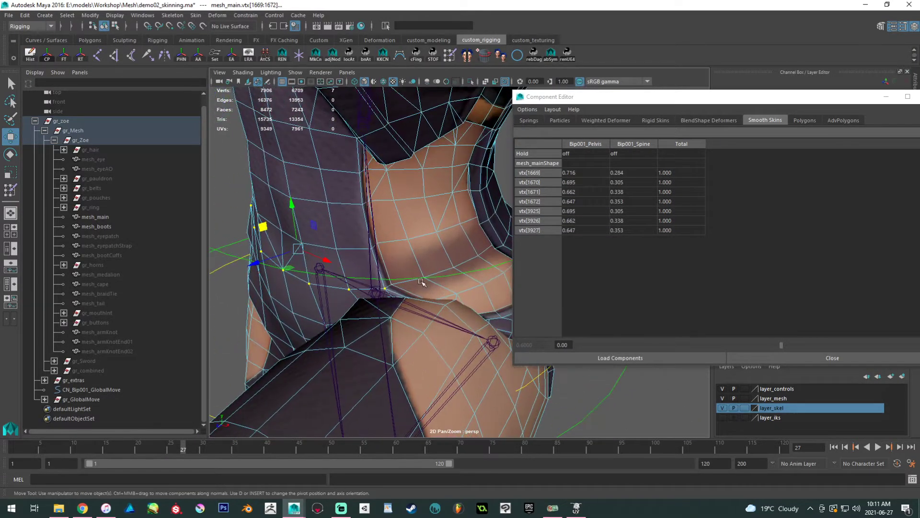
shift+click(400, 279)
shift+double_click(424, 276)
Extend the lower waist row selection across the side skin and along the outside of the jacket.
alt+drag(493, 252, 417, 245)
alt+middle_drag(417, 244, 277, 234)
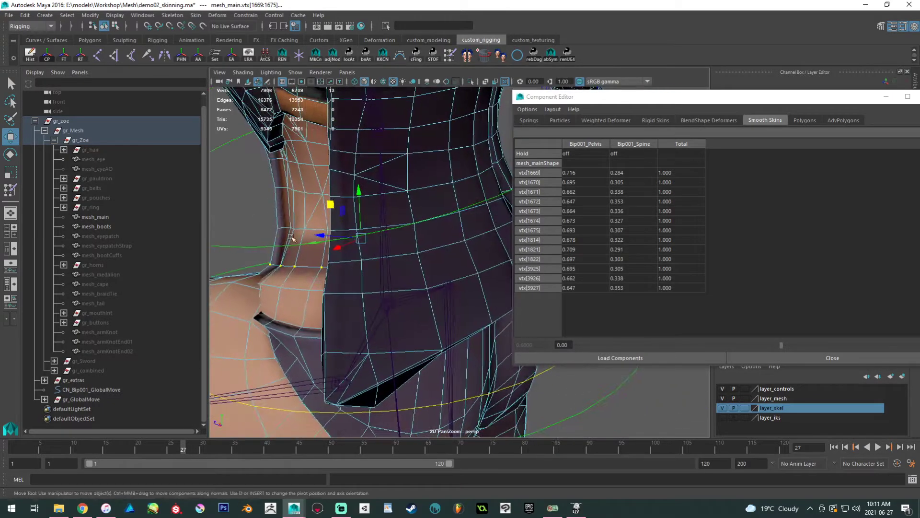
shift+click(357, 267)
shift+double_click(415, 257)
alt+drag(423, 259, 347, 251)
alt+middle_drag(348, 252, 282, 247)
shift+double_click(381, 231)
Complete the lower waist ring selection around the back and the opposite side of the body.
alt+drag(407, 234, 464, 228)
alt+drag(326, 239, 288, 244)
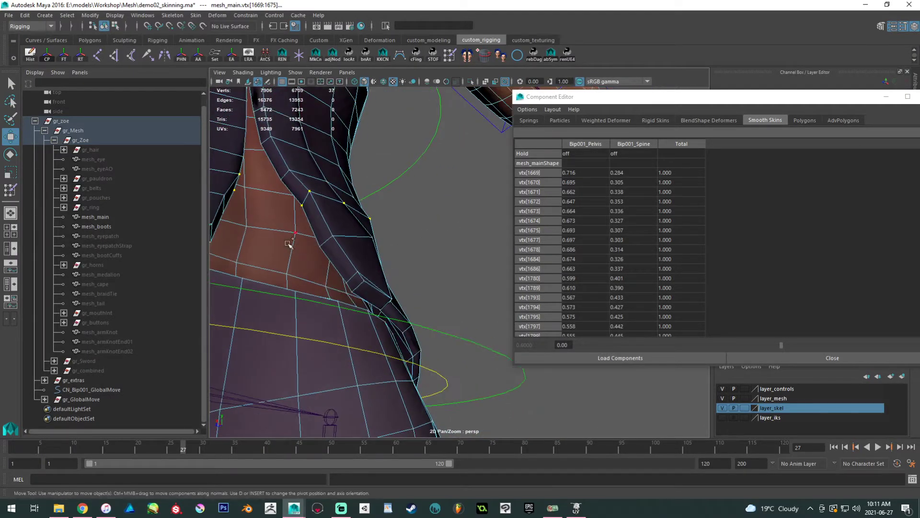
alt+right_drag(446, 234, 384, 236)
alt+drag(384, 236, 295, 230)
alt+right_drag(296, 230, 360, 252)
alt+drag(359, 252, 332, 261)
shift+double_click(435, 261)
alt+right_drag(383, 256, 337, 244)
alt+drag(337, 245, 246, 216)
alt+right_drag(384, 232, 341, 230)
alt+drag(341, 231, 381, 256)
Set the Bip001_Spine weights of all selected lower waist ring vertices to 0.1.
click(591, 174)
scroll(579, 235, down, 10)
scroll(625, 329, up, 10)
shift+click(617, 172)
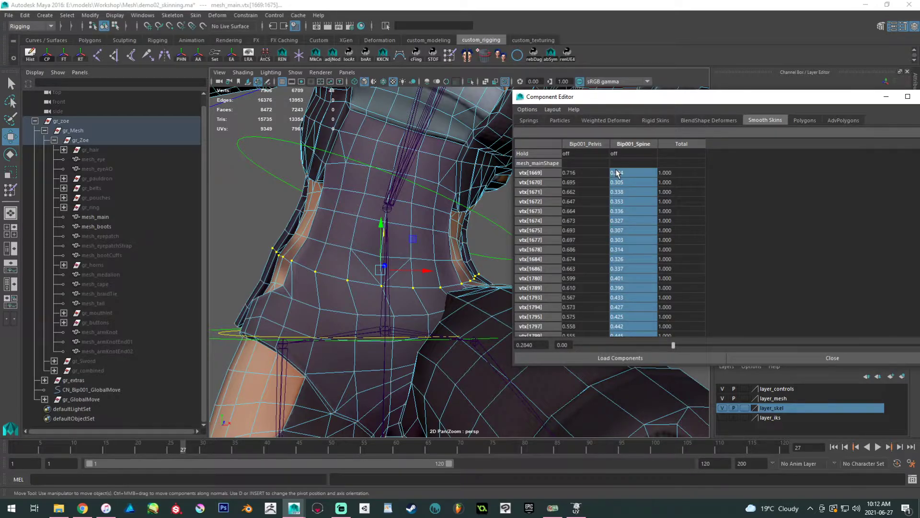
text(.1)
key(Return)
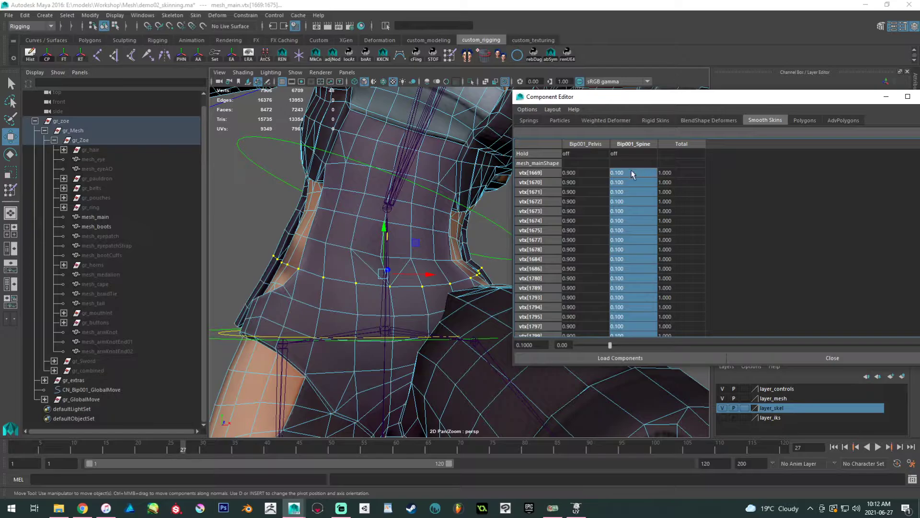
Set the Bip001_Spine weights of all selected lower waist ring vertices to 0.2.
click(633, 174)
scroll(628, 244, down, 10)
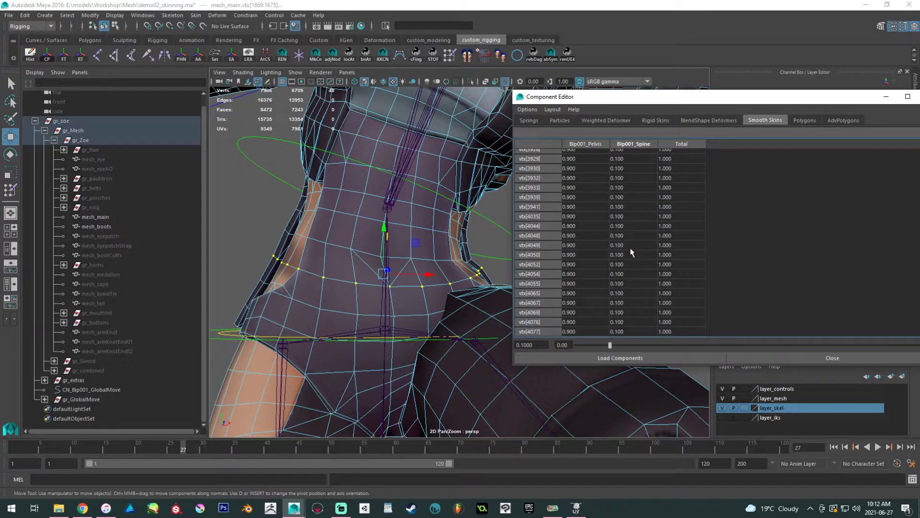
shift+click(639, 331)
text(.2)
key(Return)
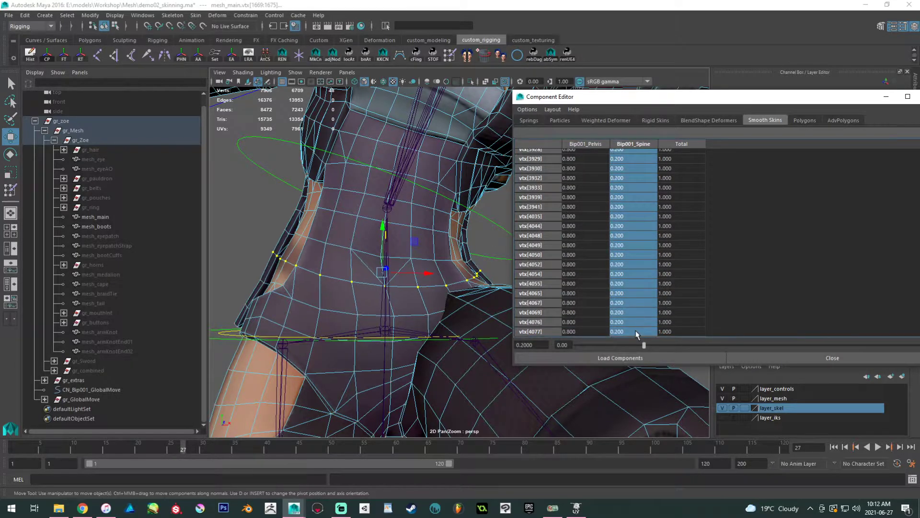
Select the row of vertices just above the jacket's lower hem on both halves of the back.
alt+right_drag(393, 355, 269, 234)
alt+drag(269, 234, 296, 253)
alt+right_drag(296, 253, 424, 265)
alt+drag(424, 265, 445, 259)
alt+right_drag(445, 259, 308, 210)
alt+drag(308, 209, 349, 236)
alt+right_drag(349, 236, 424, 265)
click(422, 259)
shift+double_click(443, 264)
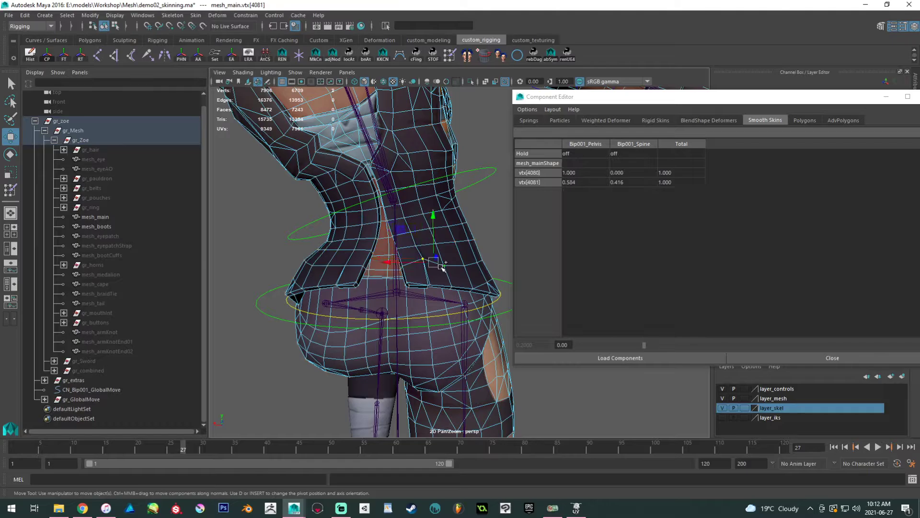
shift+double_click(350, 264)
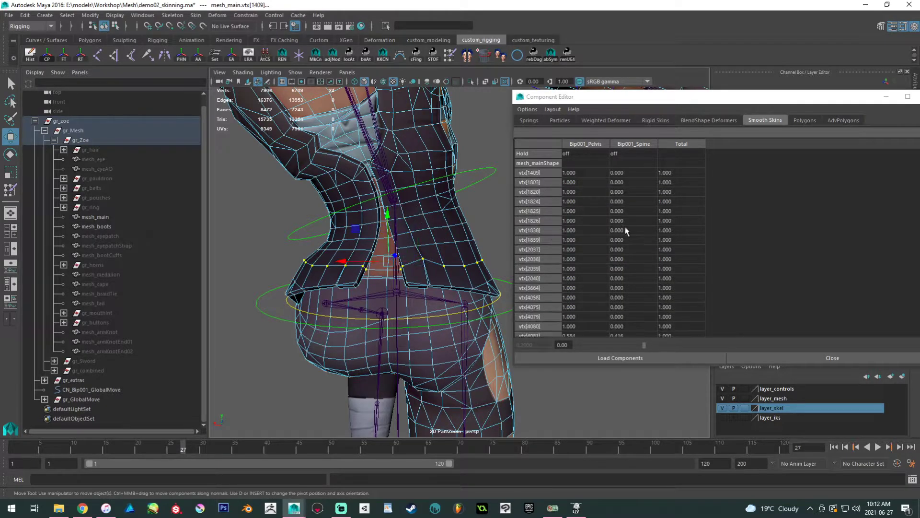
Set the Bip001_Spine weights of the selected jacket hem row vertices to 0.05.
click(613, 181)
scroll(645, 224, down, 2)
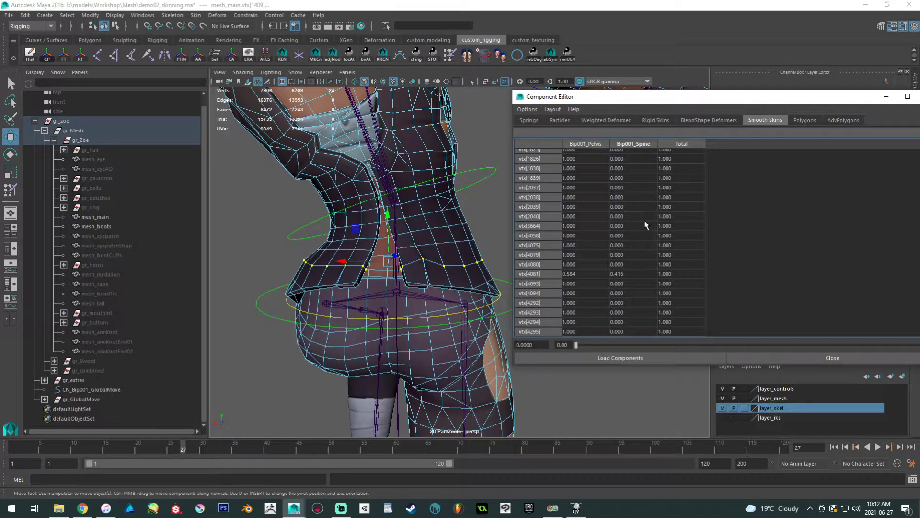
shift+click(626, 332)
text(.0)
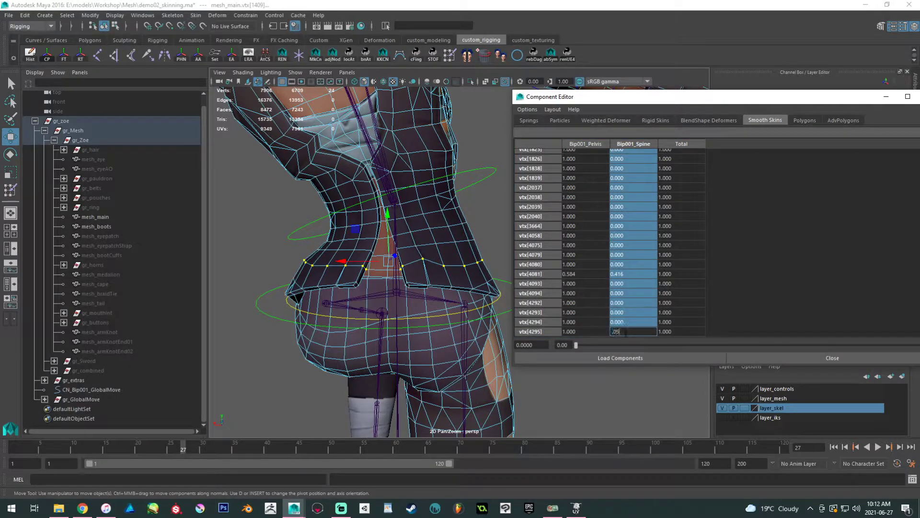
text(5)
key(Return)
Examine the waist and hips from the front and return to object selection.
alt+drag(401, 259, 293, 249)
alt+right_drag(294, 249, 323, 278)
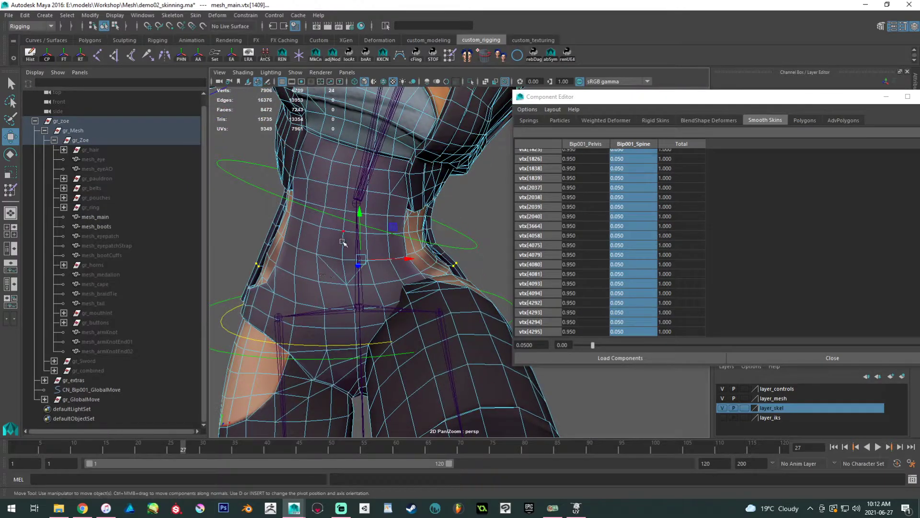
alt+drag(368, 256, 368, 314)
alt+right_drag(404, 213, 295, 148)
alt+drag(296, 148, 418, 218)
right_drag(419, 218, 430, 248)
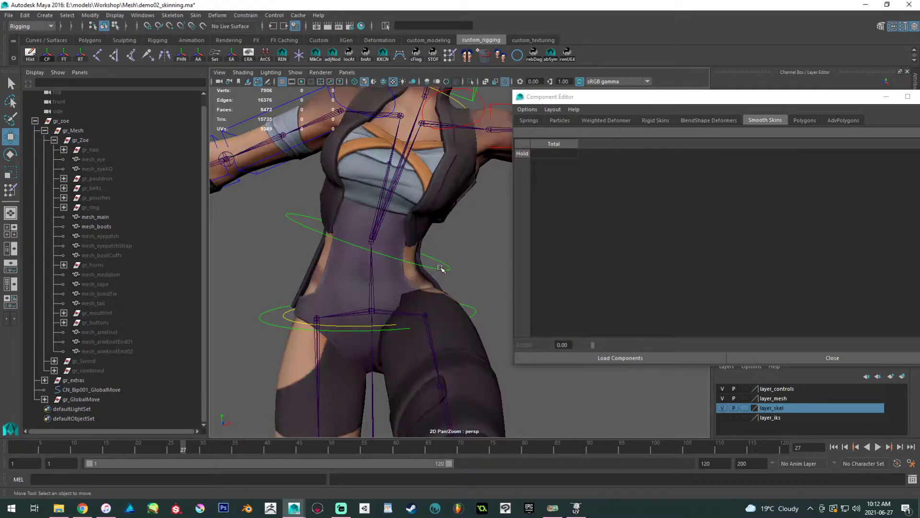
Rotate the CN_Bip001_Spine control to test the waist deformation and move the Component Editor out of the viewport.
click(440, 267)
key(e)
drag(414, 233, 403, 213)
drag(643, 101, 1, 206)
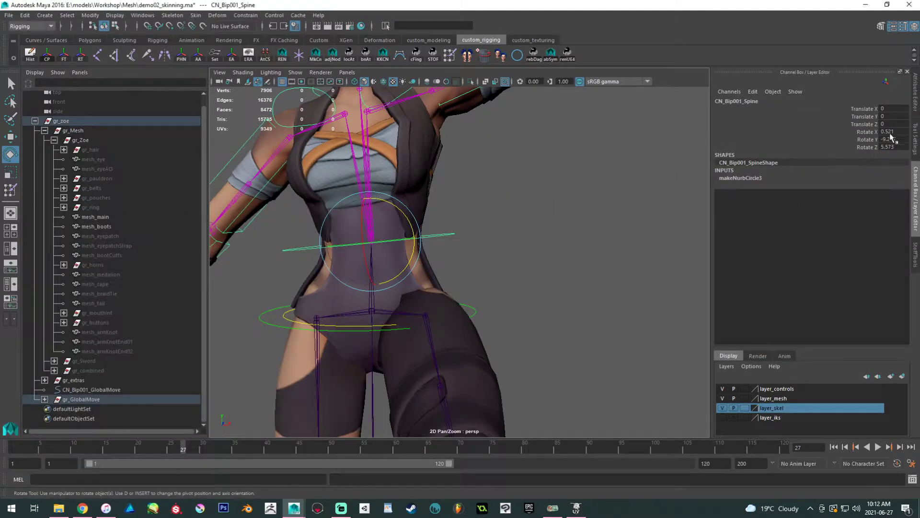
Reset the CN_Bip001_Spine control's X, Y and Z rotation to 0 and return the timeline to frame 1.
drag(887, 131, 884, 147)
text(0)
key(Return)
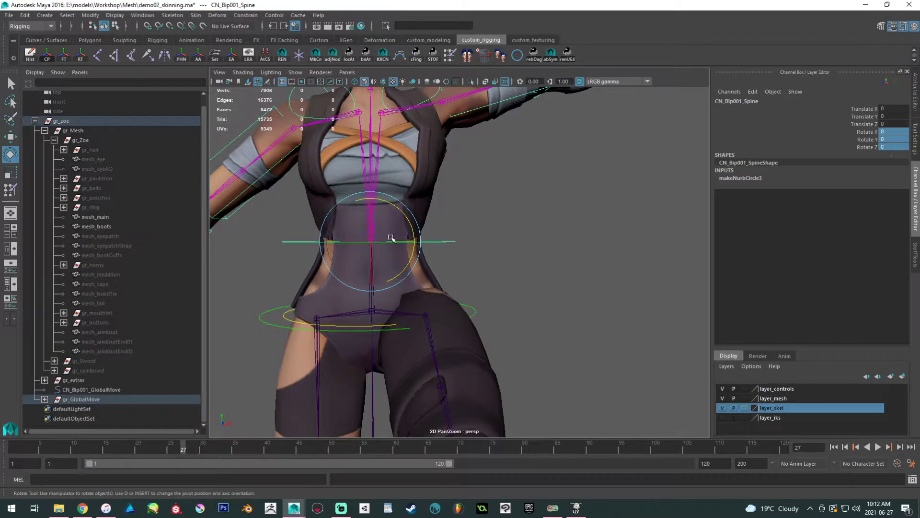
drag(53, 446, 13, 446)
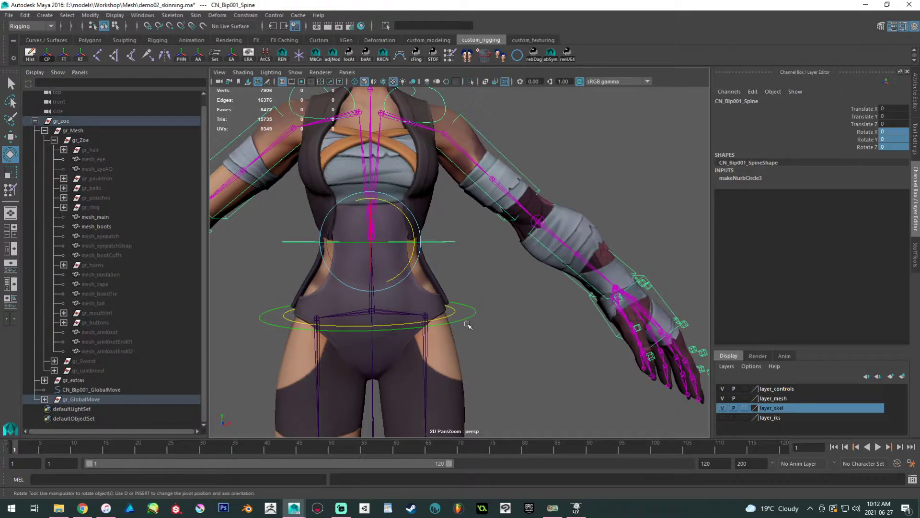
Test-rotate the hip and waist controls in turn to check the torso deformation, undoing each rotation.
click(451, 314)
scroll(452, 301, down, 2)
alt+middle_drag(452, 300, 474, 350)
mouse_move(442, 335)
mouse_down()
mouse_move(422, 334)
mouse_move(428, 348)
mouse_move(410, 327)
mouse_move(421, 343)
mouse_move(432, 343)
mouse_move(421, 335)
mouse_move(438, 339)
mouse_move(426, 340)
mouse_move(426, 349)
mouse_move(419, 333)
mouse_move(431, 323)
mouse_move(431, 332)
mouse_up()
key(ctrl+z)
click(497, 359)
click(425, 349)
key(ctrl+z)
click(458, 291)
drag(447, 300, 444, 278)
key(ctrl+z)
click(508, 348)
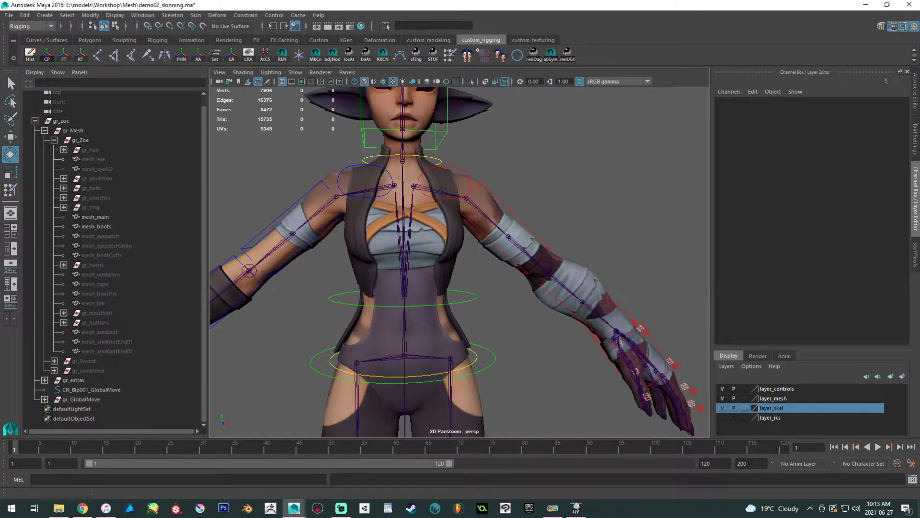
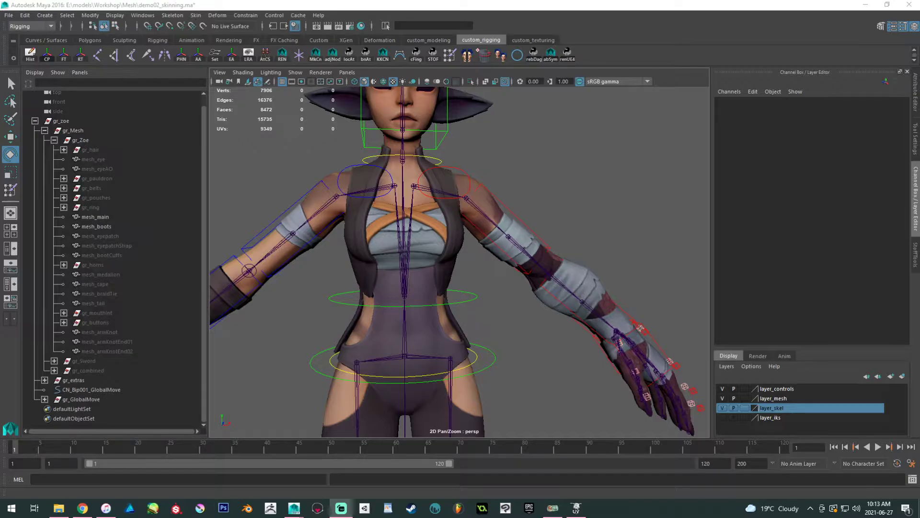
Test-rotate the CN_Bip001_Head control to check the neck deformation and undo the rotation.
alt+middle_drag(470, 201, 474, 341)
alt+right_drag(475, 341, 550, 330)
alt+middle_drag(463, 297, 500, 278)
alt+drag(472, 272, 445, 268)
click(431, 254)
drag(402, 244, 363, 254)
key(ctrl+z)
alt+middle_drag(364, 254, 443, 213)
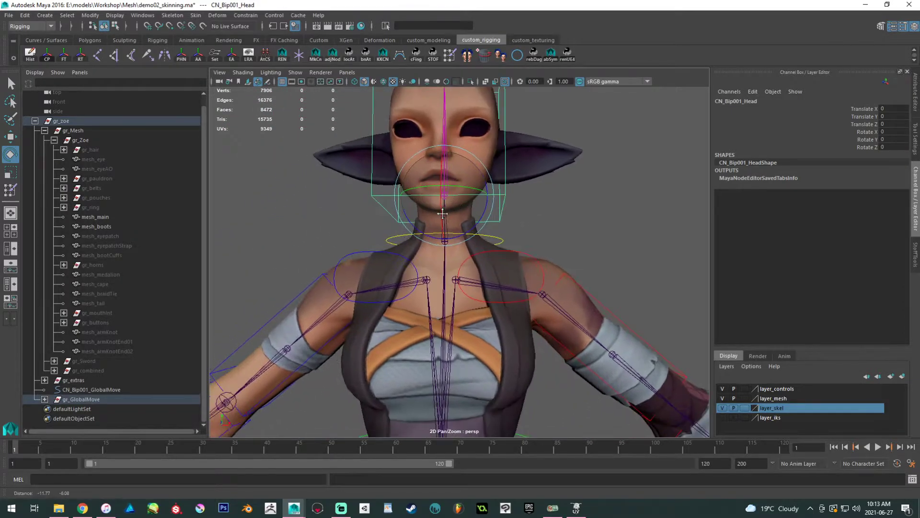
Select the mesh_main vertices across the neck base, jacket collar, shoulders and upper chest.
scroll(442, 213, up, 3)
click(513, 224)
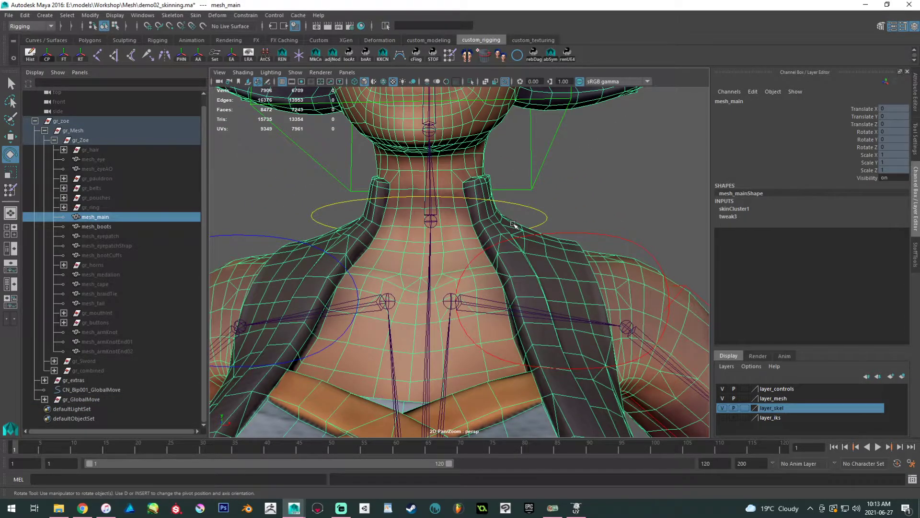
key(F8)
scroll(659, 338, down, 3)
drag(664, 330, 273, 186)
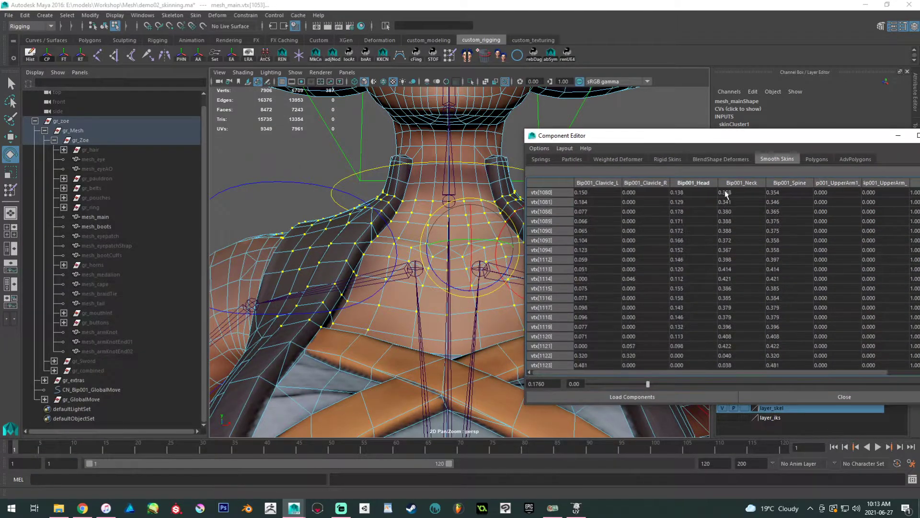
Set the Bip001_Head weights of all selected collar and chest vertices to 0 and move the Component Editor out of the viewport.
scroll(687, 277, down, 10)
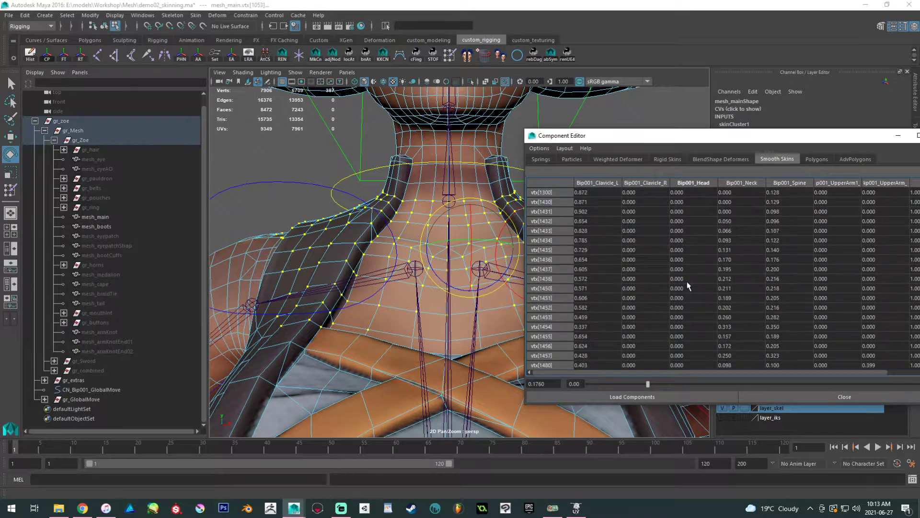
scroll(688, 286, down, 10)
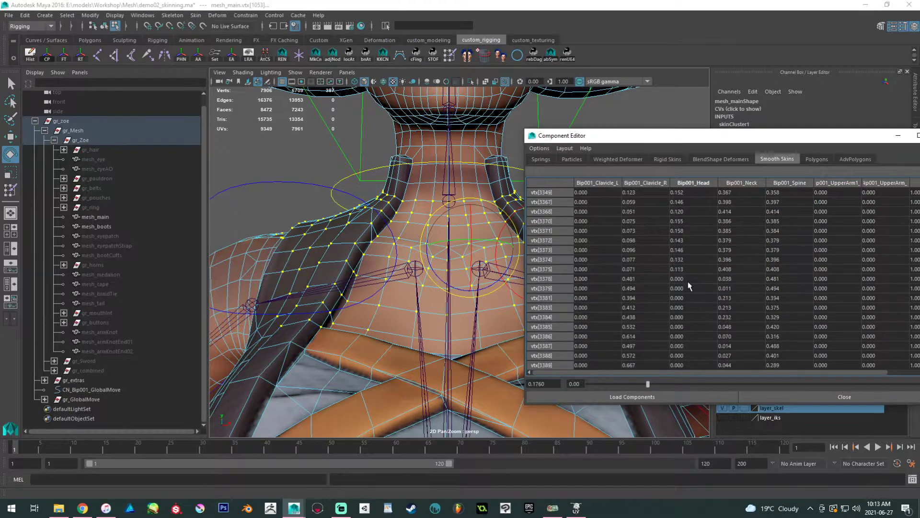
drag(709, 136, 672, 103)
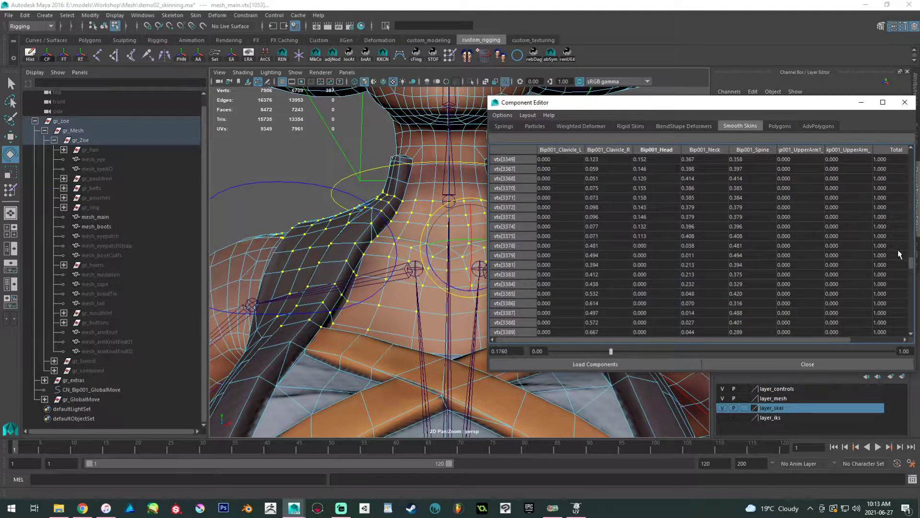
drag(912, 265, 916, 366)
shift+double_click(656, 331)
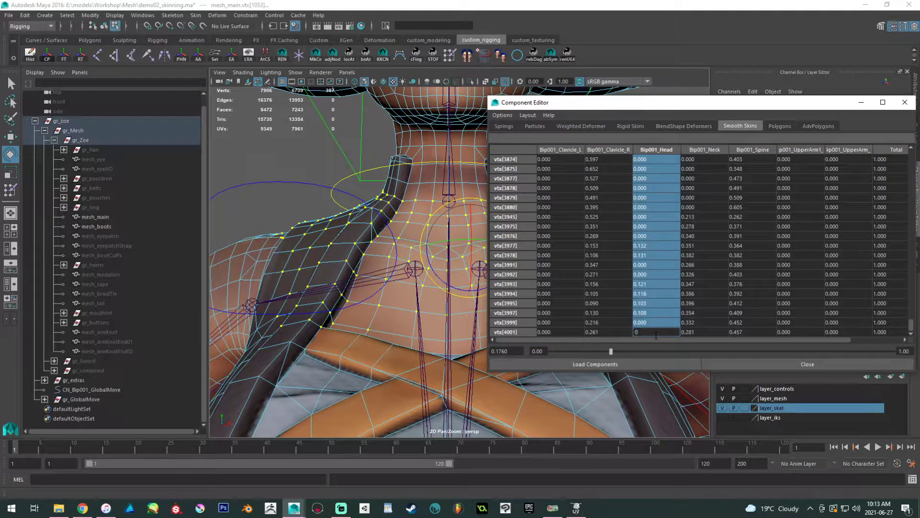
text(0)
key(Return)
drag(672, 102, 0, 247)
Return to object selection and test-rotate the CN_Bip001_Neck and CN_Bip001_Head controls, undoing each rotation.
right_drag(487, 155, 530, 132)
click(555, 180)
alt+right_drag(554, 181, 431, 148)
drag(468, 241, 467, 243)
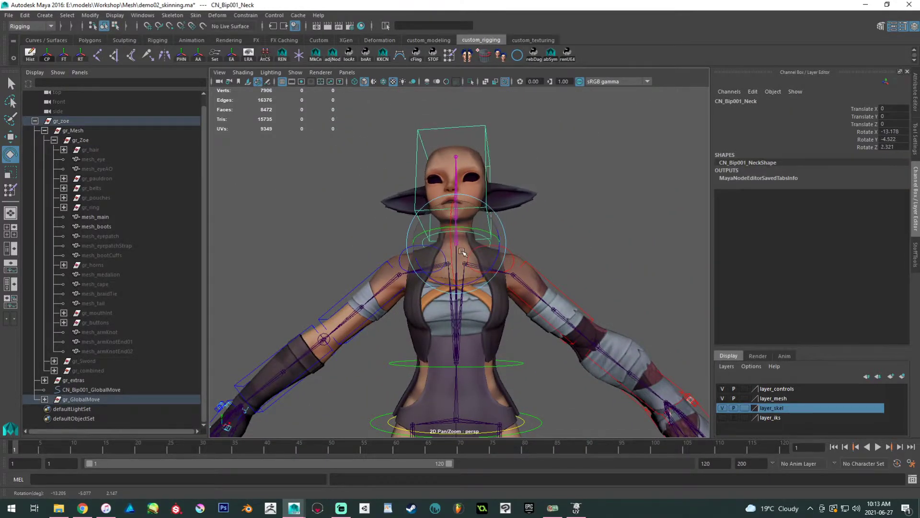
key(ctrl+z)
click(526, 230)
click(491, 223)
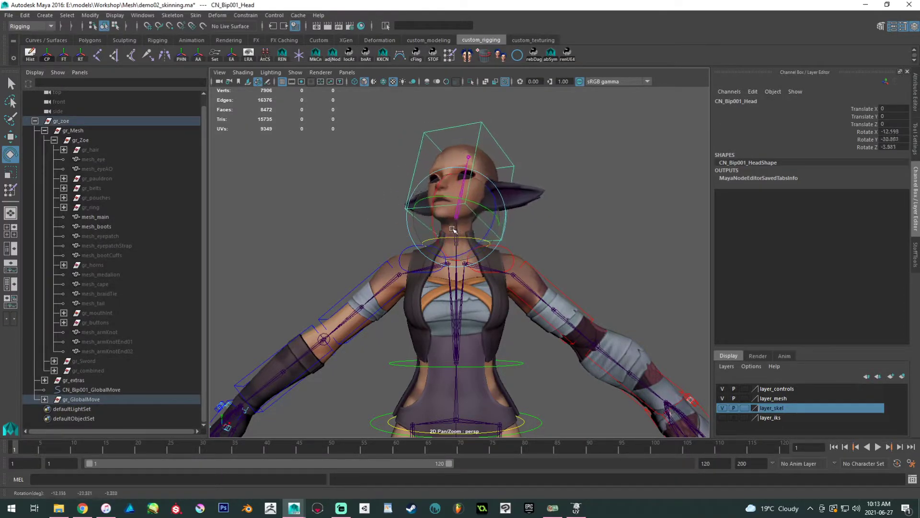
key(ctrl+z)
Examine the chin and neck close up from several angles while rotating the CN_Bip001_Head control, and undo the rotations.
scroll(485, 236, up, 10)
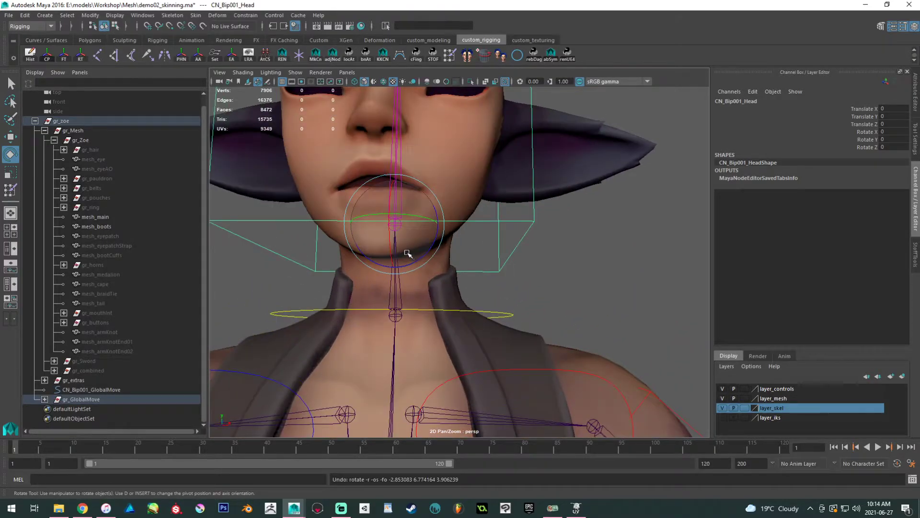
drag(407, 253, 281, 230)
alt+middle_drag(354, 242, 450, 245)
alt+drag(450, 244, 476, 246)
key(ctrl+z)
alt+drag(383, 259, 530, 268)
drag(405, 283, 499, 282)
key(ctrl+z)
key(ctrl+z)
Select the mesh_main vertices around the base of the neck and the jacket collar.
click(471, 299)
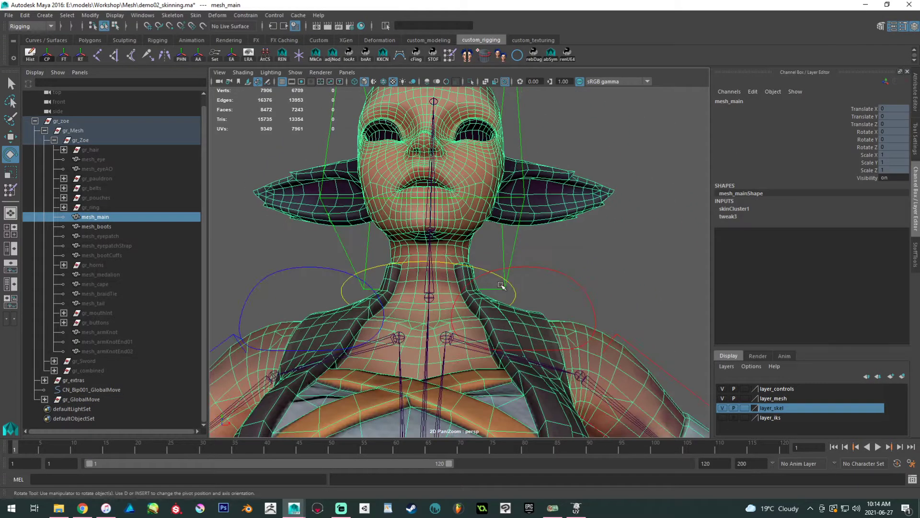
key(F8)
drag(353, 254, 529, 322)
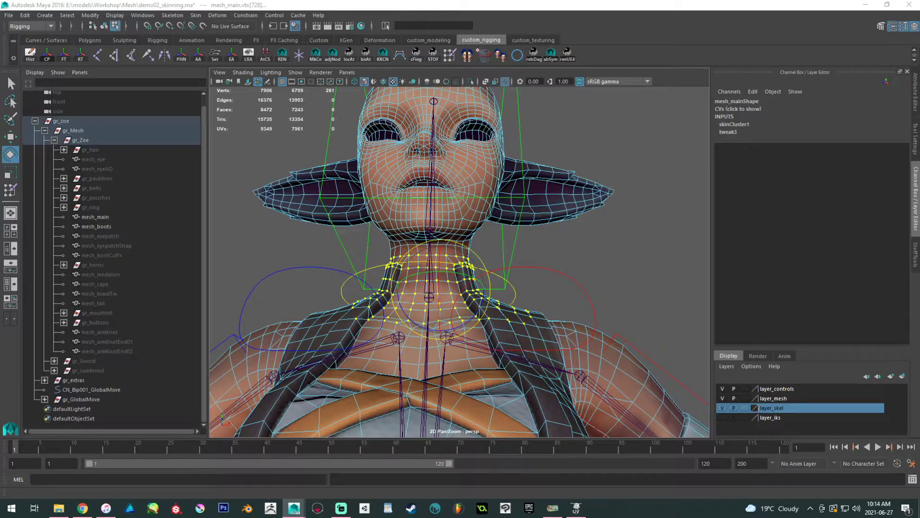
Return to object selection and test the neck deformation from several angles with trial rotations, undoing them all.
right_drag(405, 215, 467, 188)
click(516, 239)
click(442, 242)
drag(447, 236, 450, 237)
alt+drag(451, 237, 511, 271)
drag(511, 271, 509, 263)
alt+drag(509, 263, 446, 301)
key(ctrl+z)
key(ctrl+z)
key(ctrl+z)
Rotate the CN_Bip001_Neck control once more to check the collar and undo the rotation.
click(544, 307)
click(525, 313)
drag(349, 335, 424, 339)
key(z)
key(z)
key(z)
Select the mesh_main vertices of both shoulders and the upper chest, leaving out the neck and collar.
click(541, 344)
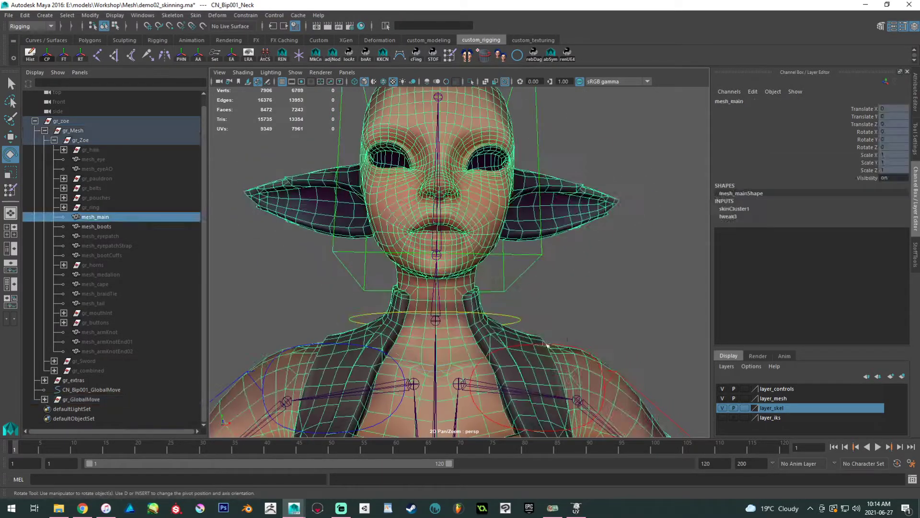
alt+middle_drag(542, 344, 556, 281)
key(F8)
alt+drag(232, 273, 657, 441)
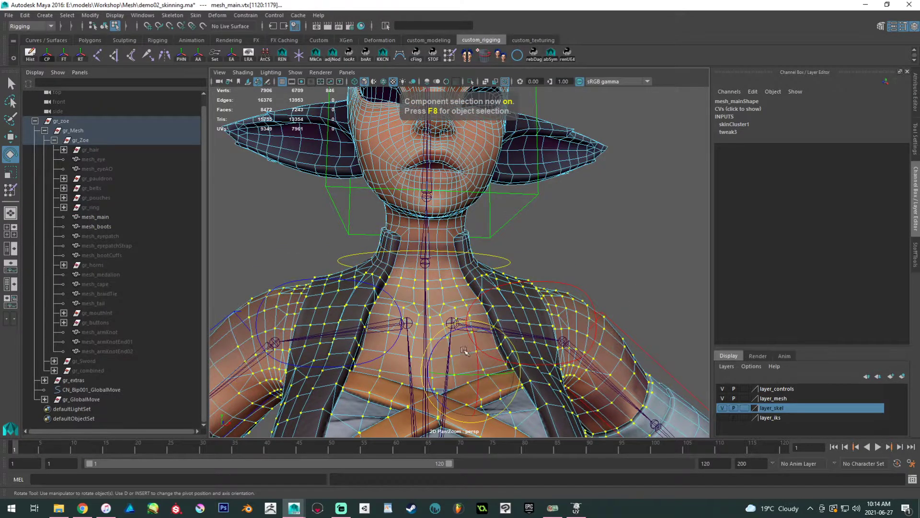
alt+right_drag(596, 399, 478, 323)
alt+drag(599, 336, 479, 237)
ctrl+shift+drag(539, 399, 295, 272)
alt+drag(264, 277, 276, 278)
ctrl+shift+drag(238, 216, 373, 338)
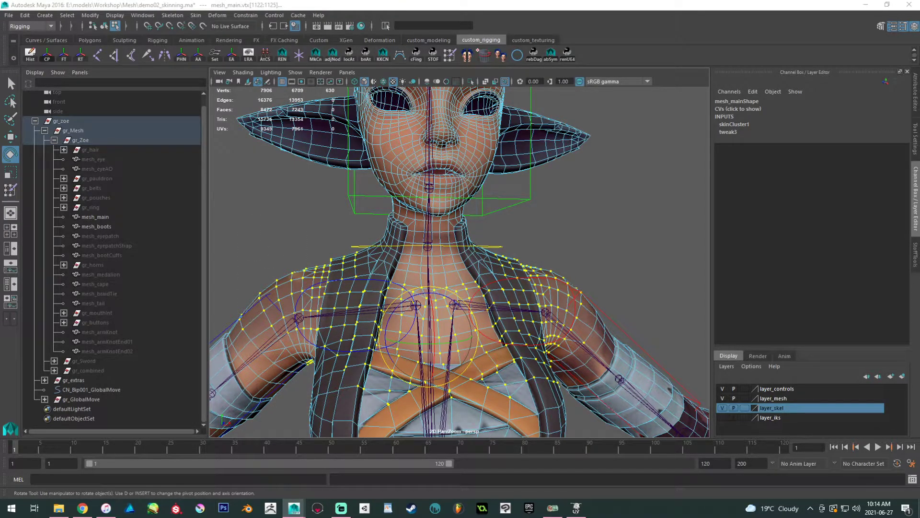
Return to object selection and test-rotate the CN_Bip001_Neck control to check the shoulders and chest, undoing each rotation.
right_drag(493, 236, 531, 233)
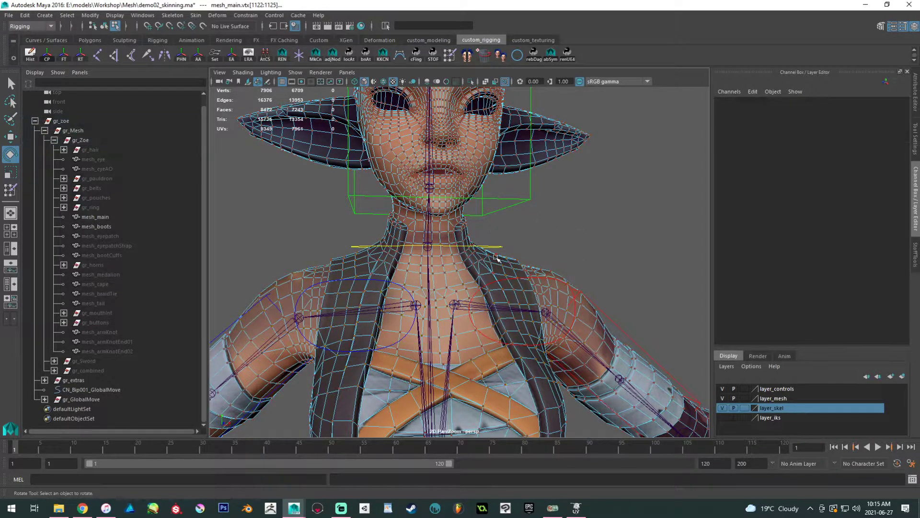
click(528, 219)
click(456, 247)
mouse_move(455, 247)
mouse_down()
mouse_move(474, 241)
mouse_move(439, 234)
mouse_move(450, 239)
mouse_up()
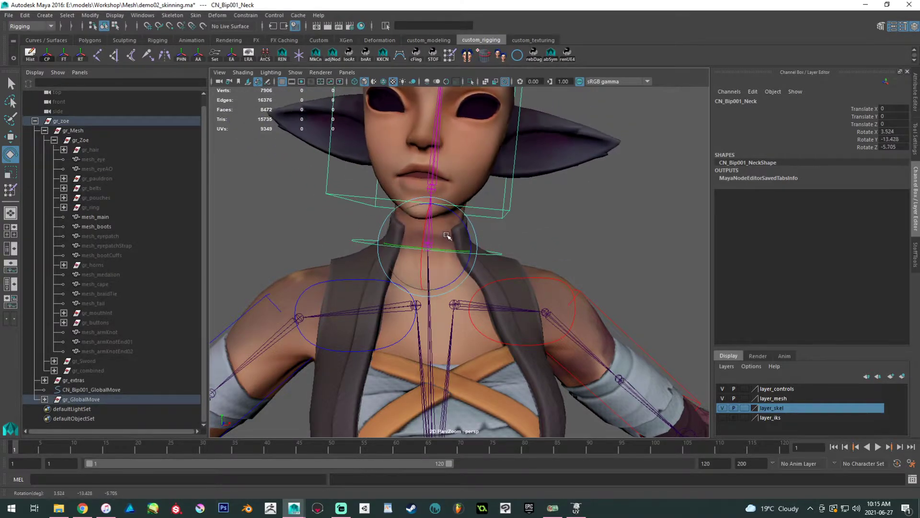
alt+right_drag(450, 238, 497, 284)
key(ctrl+z)
mouse_move(447, 222)
mouse_down()
mouse_move(419, 230)
mouse_move(431, 222)
mouse_up()
key(ctrl+z)
Select the CN_Bip001_Clavicle_L control and scrub the timeline to frame 26 to pose the left arm raised.
alt+middle_drag(574, 279, 493, 230)
scroll(487, 230, down, 2)
click(487, 231)
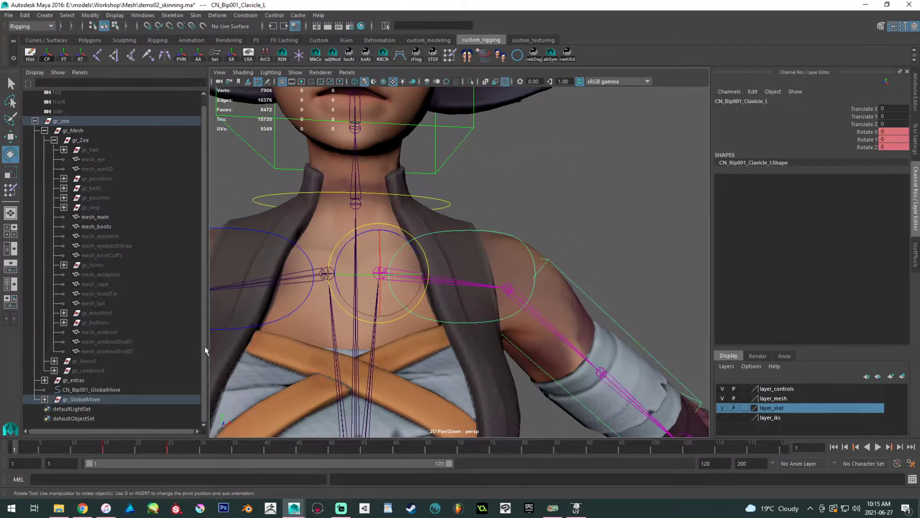
drag(90, 445, 177, 446)
alt+right_drag(353, 270, 423, 355)
alt+drag(423, 355, 374, 318)
Switch mesh_main to vertex selection and pick the front vertices of the left shoulder loop beside the jacket armhole.
click(374, 318)
alt+middle_drag(374, 318, 421, 289)
alt+drag(422, 289, 392, 268)
alt+middle_drag(392, 268, 382, 246)
alt+drag(383, 246, 405, 214)
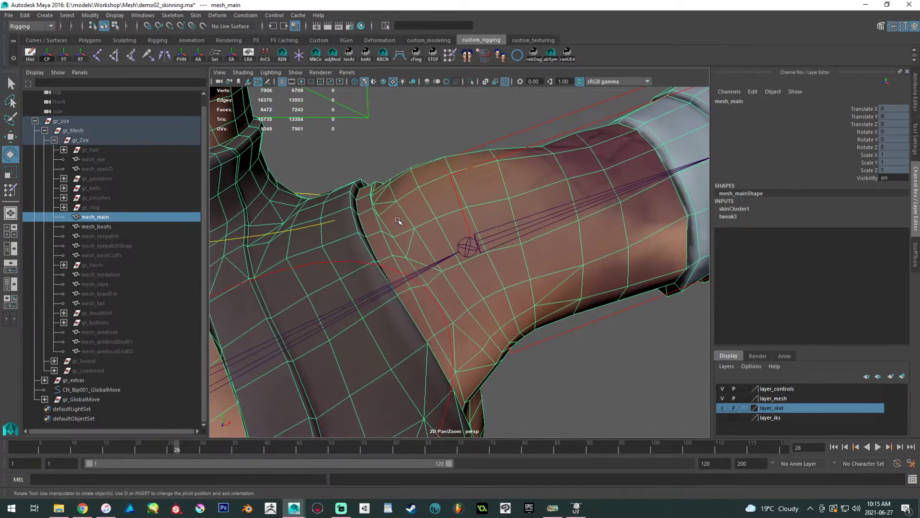
right_click(389, 207)
click(369, 209)
click(382, 231)
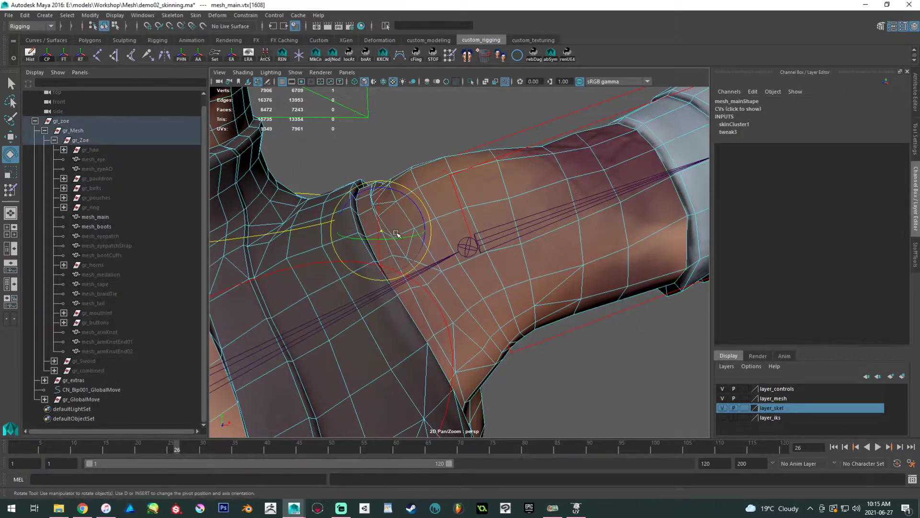
key(w)
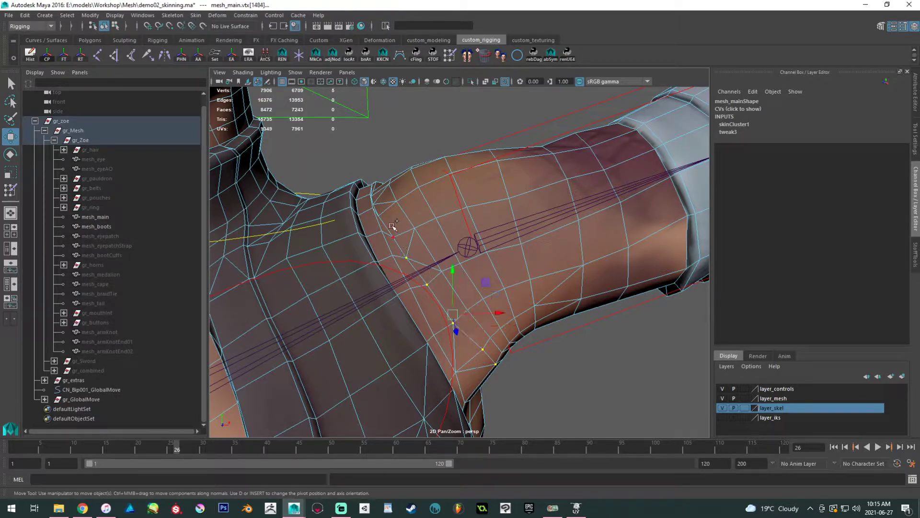
Add the vertices over the top and back of the left shoulder to the loop beside the armhole.
shift+click(381, 216)
alt+drag(384, 218, 339, 316)
shift+click(309, 316)
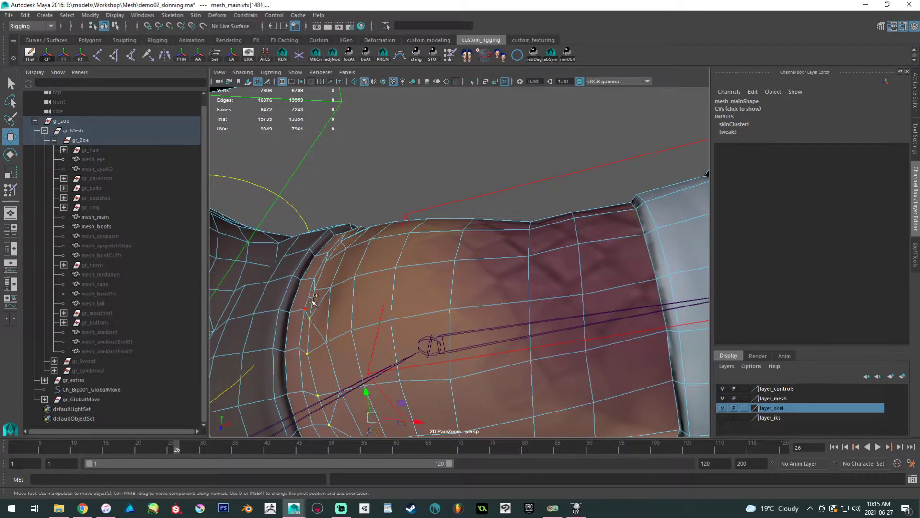
shift+click(314, 292)
alt+drag(345, 272, 402, 245)
shift+click(404, 243)
shift+click(406, 268)
alt+drag(366, 319, 349, 288)
alt+right_drag(350, 288, 362, 279)
alt+drag(362, 279, 481, 246)
alt+right_drag(480, 246, 414, 269)
alt+drag(414, 270, 484, 221)
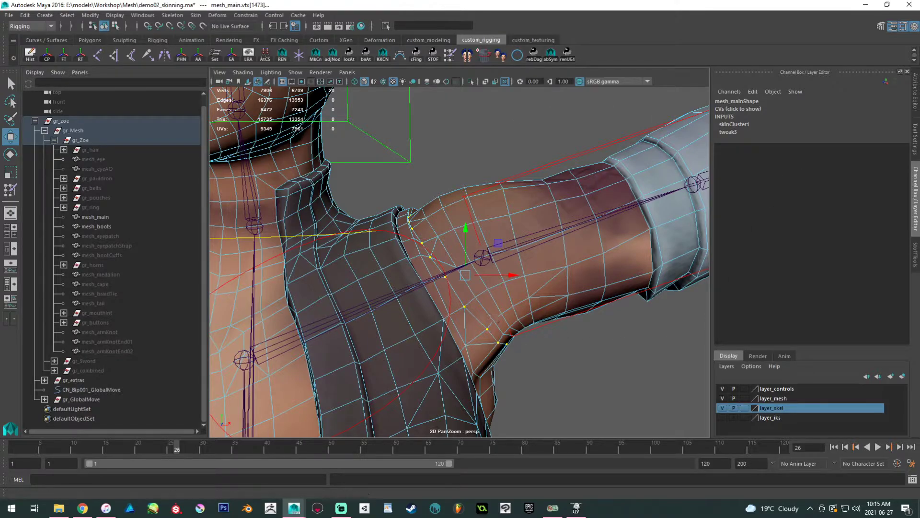
Bring the Component Editor into view and examine the Bip001_Clavicle_L weights of the left shoulder loop.
drag(0, 196, 563, 132)
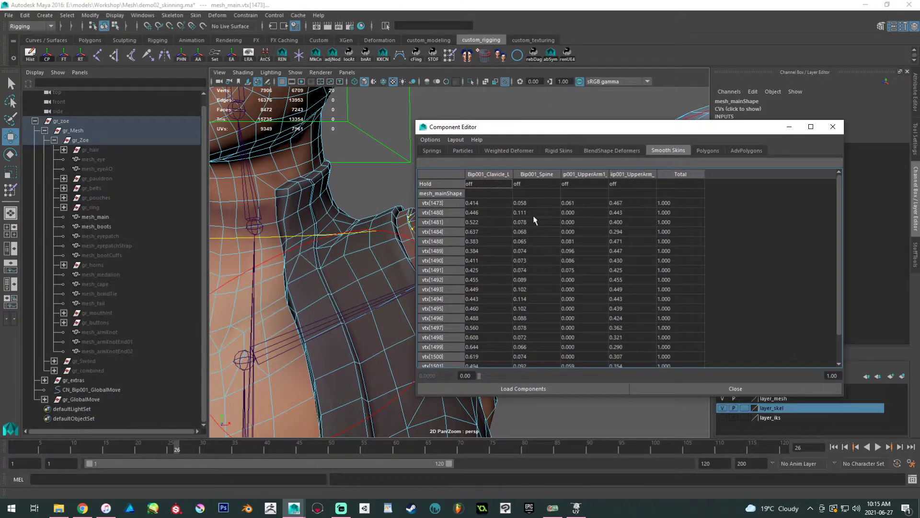
click(489, 204)
drag(551, 128, 674, 115)
alt+middle_drag(362, 185, 301, 189)
alt+right_drag(303, 192, 323, 200)
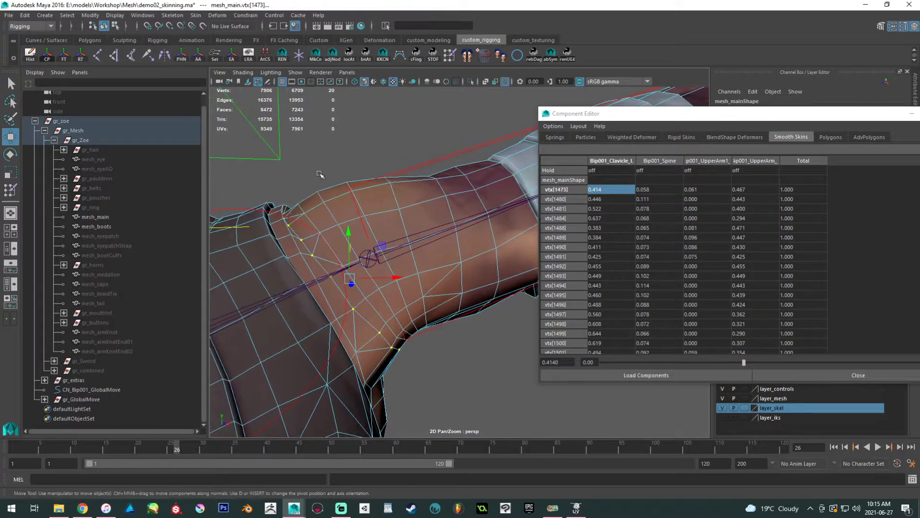
Select a vertex loop around the left upper arm and grow the selection until it reaches the jacket armhole.
click(440, 186)
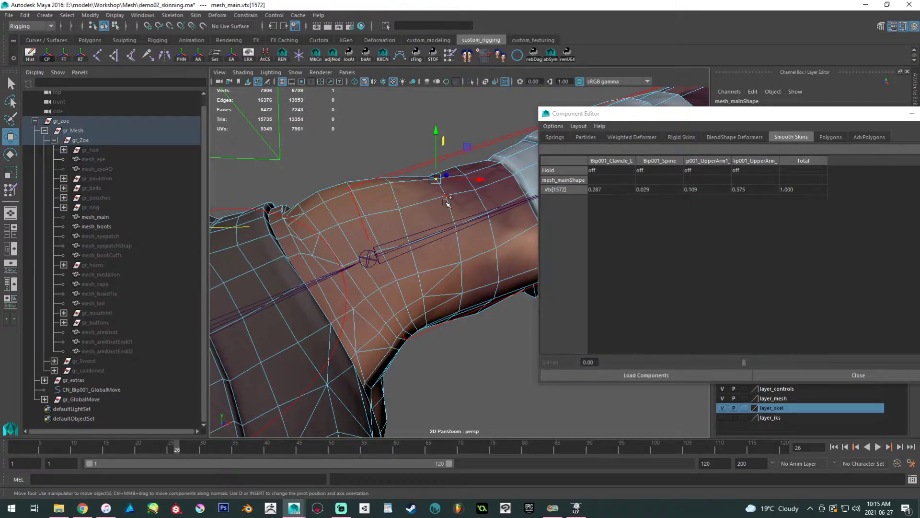
click(476, 191)
shift+double_click(490, 212)
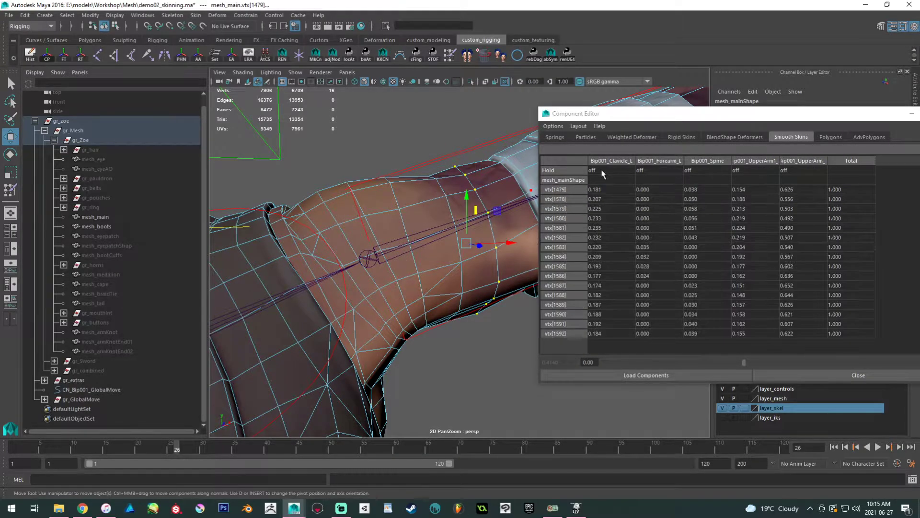
key(shift+period)
key(shift+period)
key(shift+period)
key(shift+period)
key(shift+period)
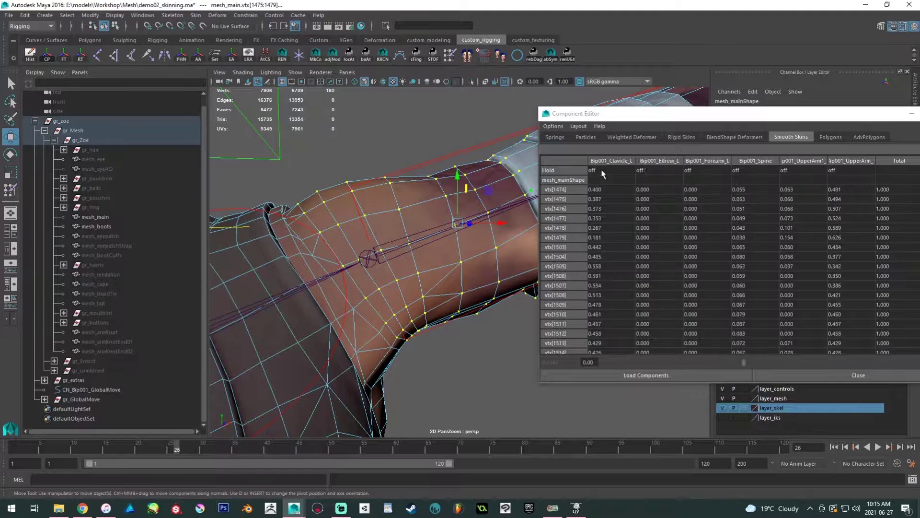
key(shift+period)
Set the Bip001_Clavicle_L weight of all the selected left upper arm vertices to 0.
click(623, 190)
drag(629, 119, 451, 80)
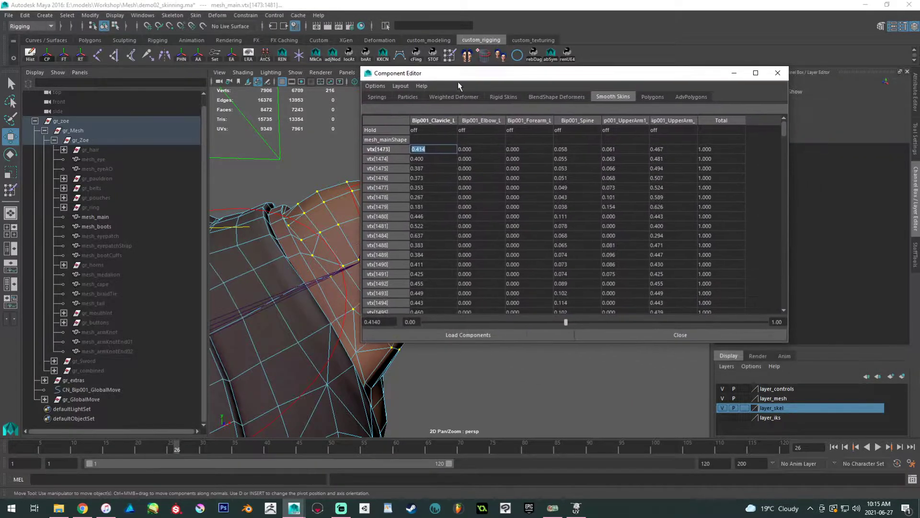
key(Escape)
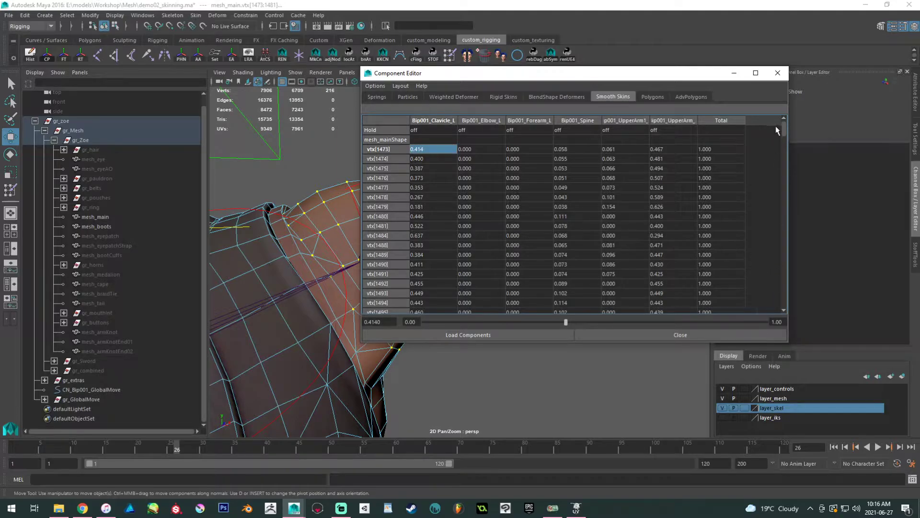
drag(781, 128, 782, 337)
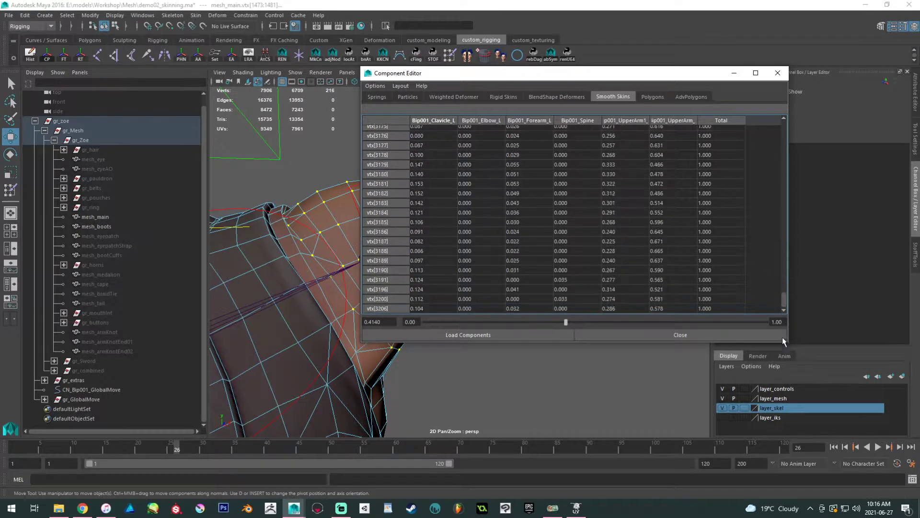
shift+click(424, 309)
double_click(425, 309)
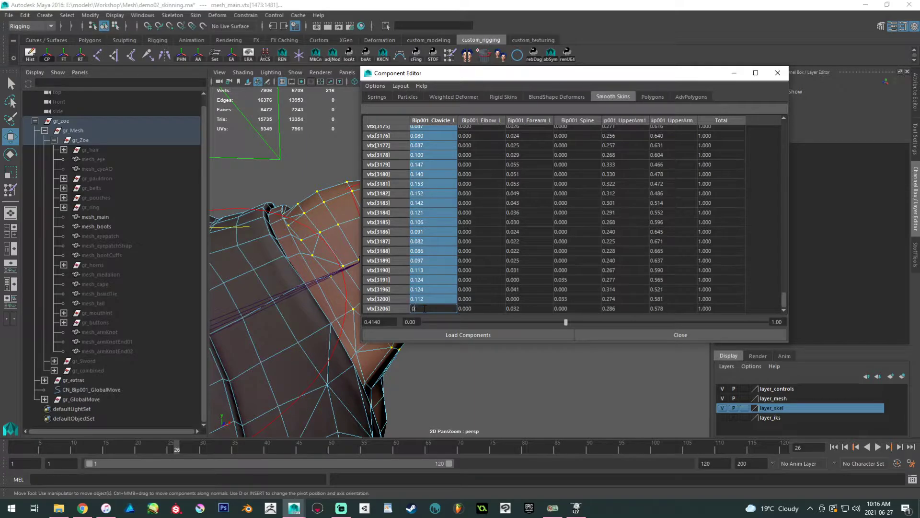
key(Return)
Select the front and underarm vertices of the left shoulder loop next to the jacket armhole.
drag(470, 77, 699, 175)
alt+drag(472, 181, 387, 192)
scroll(407, 191, up, 2)
click(360, 318)
shift+click(375, 330)
shift+click(376, 331)
alt+drag(377, 330, 276, 304)
shift+click(348, 304)
shift+double_click(377, 303)
alt+middle_drag(561, 283, 430, 283)
mouse_move(431, 282)
alt+mouse_down()
mouse_move(464, 343)
mouse_move(378, 266)
mouse_move(374, 273)
mouse_move(510, 238)
mouse_move(497, 236)
alt+mouse_up()
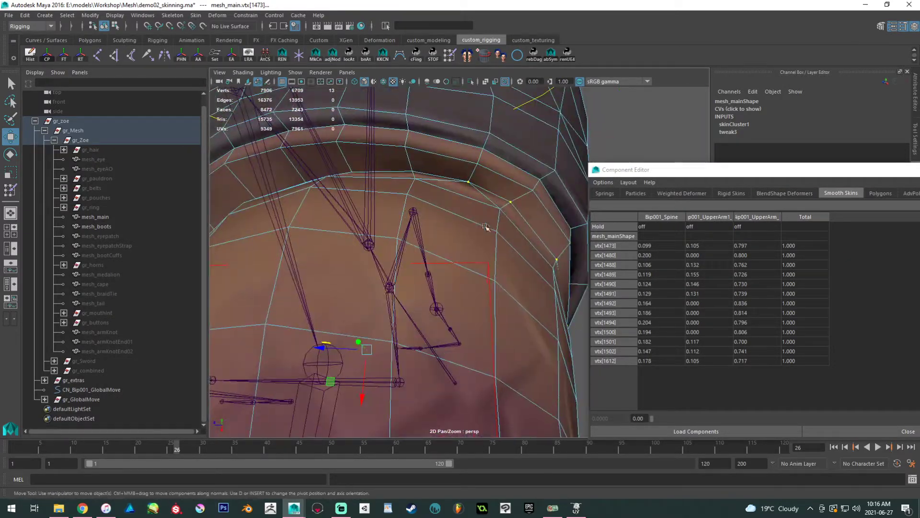
Add the remaining vertices over the top and back of the left shoulder to complete the loop next to the armhole.
shift+click(415, 171)
shift+click(362, 173)
alt+drag(362, 173, 360, 198)
shift+click(338, 283)
shift+click(374, 335)
alt+drag(374, 336, 383, 274)
shift+click(379, 273)
shift+click(382, 295)
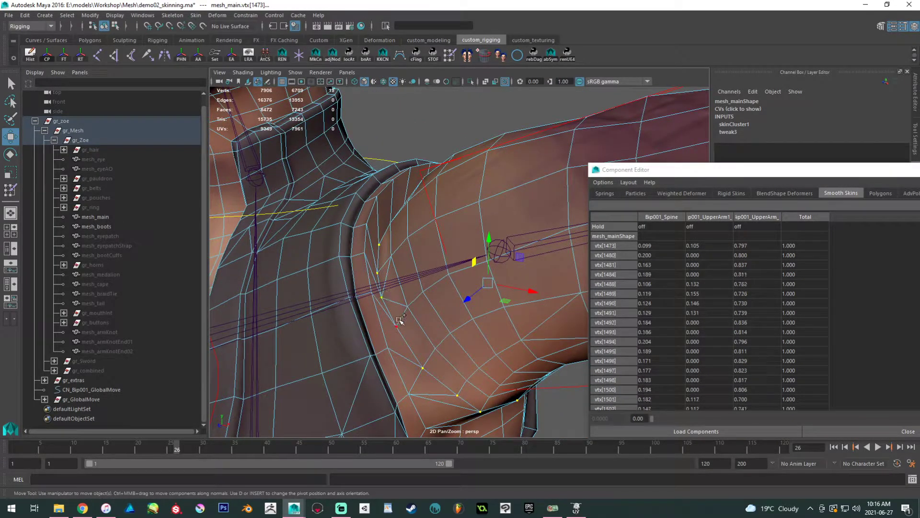
shift+click(397, 322)
alt+drag(407, 316, 424, 301)
alt+right_drag(424, 300, 302, 262)
alt+drag(301, 262, 242, 268)
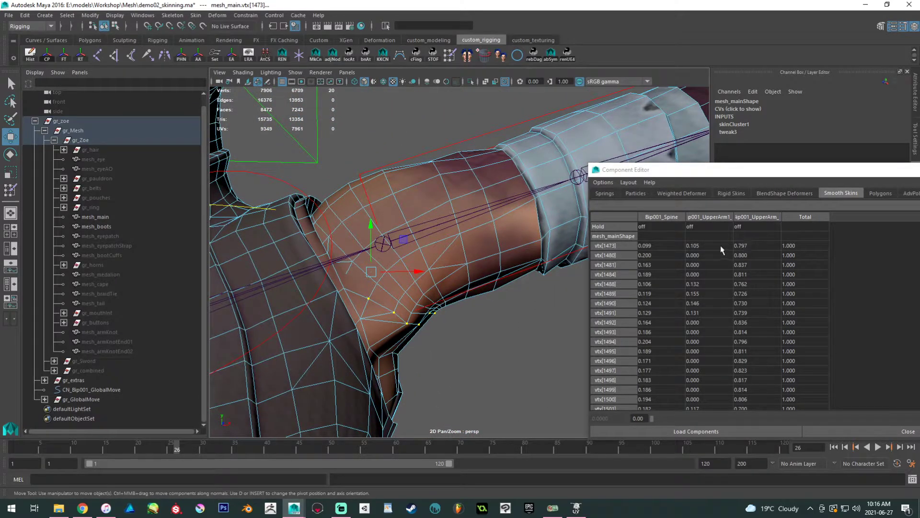
shift+click(346, 288)
Set the Bip001_Spine weight of every vertex in the selected armhole loop to 0.
click(665, 247)
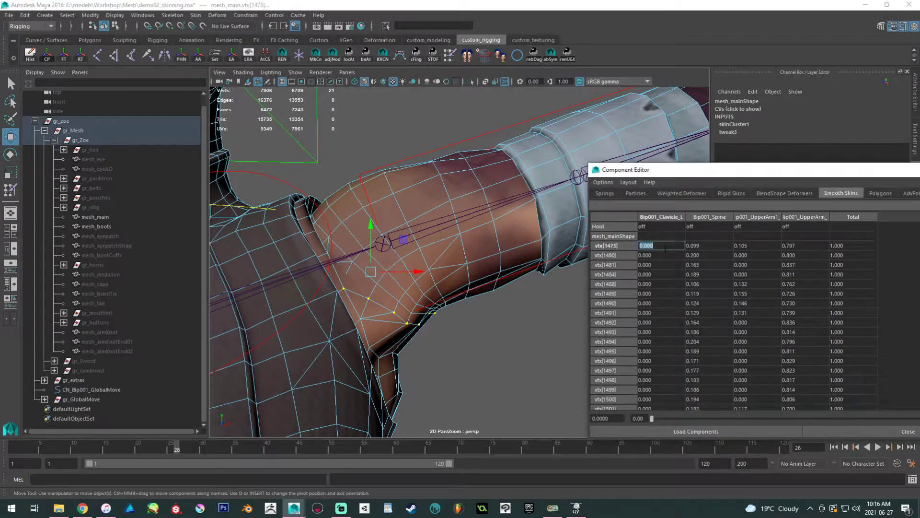
click(699, 247)
drag(789, 173, 657, 135)
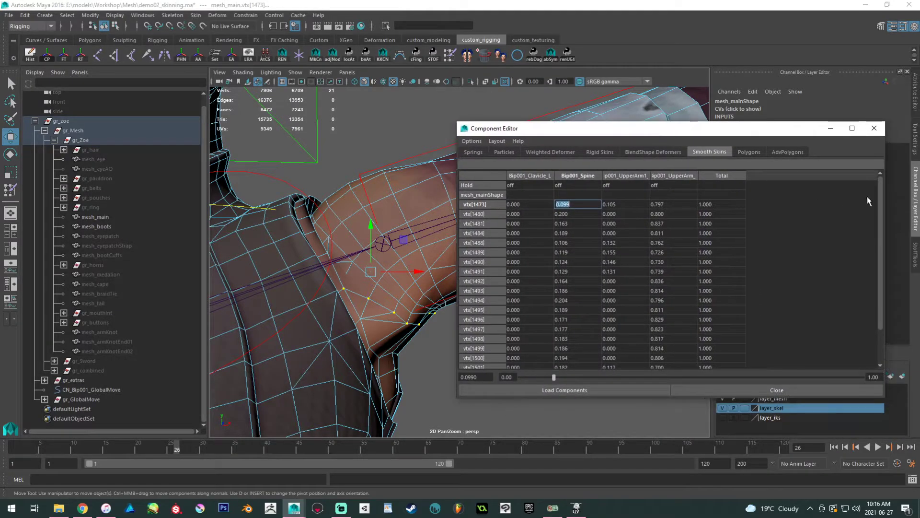
scroll(878, 194, down, 1)
shift+click(579, 363)
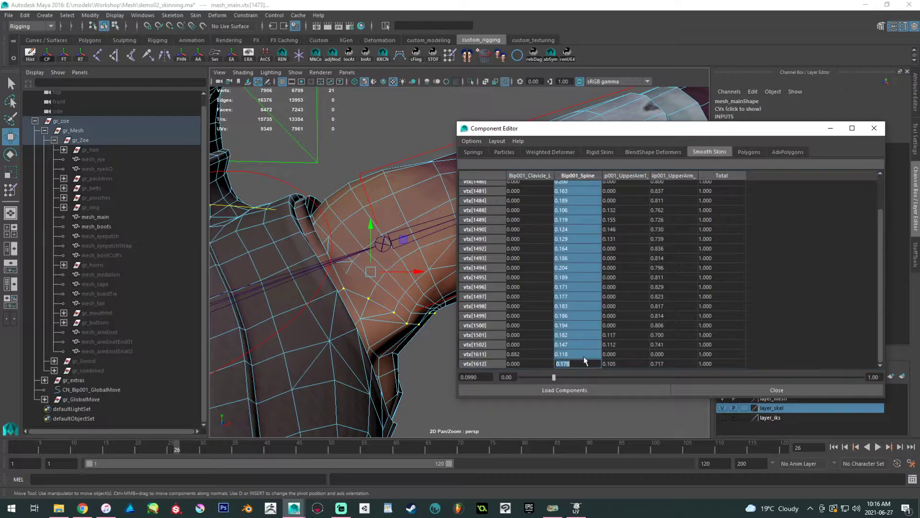
text(0)
key(Return)
Set the Bip001_Clavicle_L weight of the armhole loop vertices to 0.8, leaving out vtx[1611].
click(518, 206)
scroll(520, 311, down, 1)
click(522, 344)
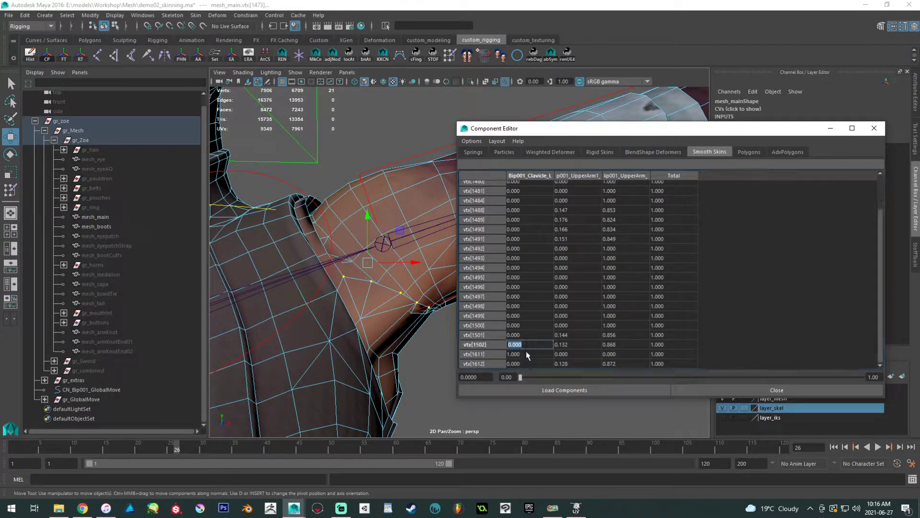
key(Return)
drag(532, 206, 537, 364)
key(Return)
ctrl+click(543, 363)
text(0.8)
key(Return)
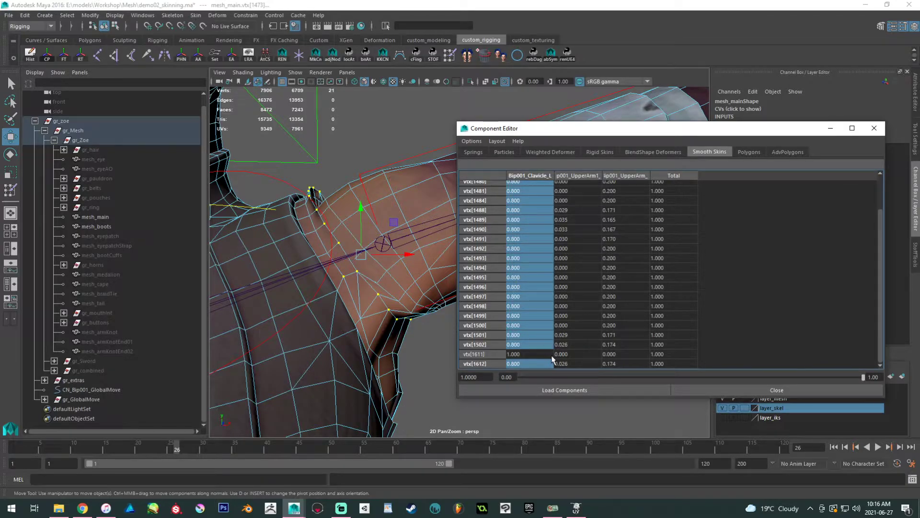
Try a Bip001_Clavicle_L weight of 0.6 on the armhole loop, and set it back to 0.8.
text(0.6)
key(Return)
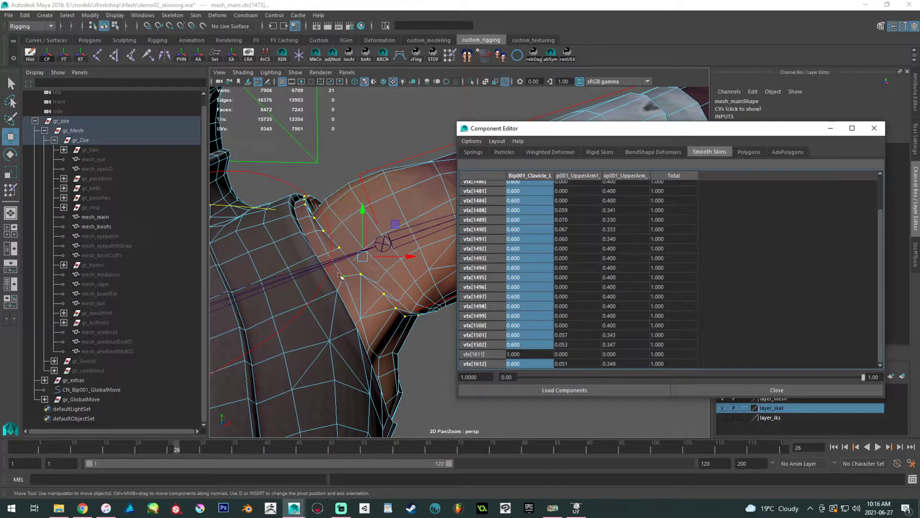
text(0.8)
key(Return)
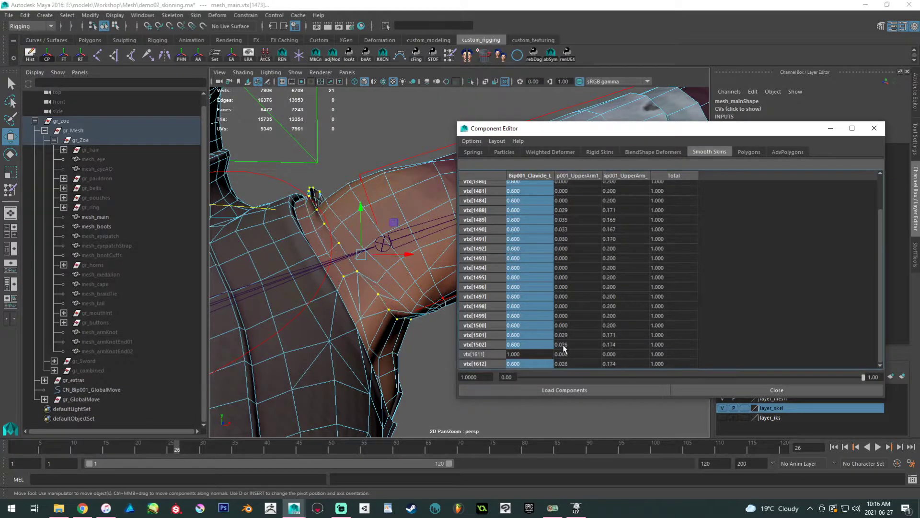
Select a vertex loop around the left upper arm and grow the selection toward the shoulder, stopping short of the armhole loop.
alt+drag(311, 369, 335, 287)
alt+right_drag(334, 286, 417, 261)
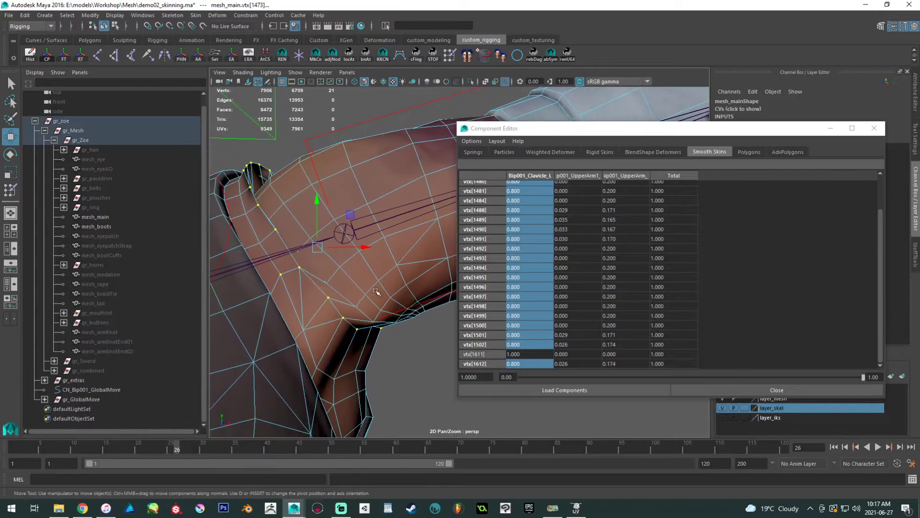
alt+drag(417, 261, 404, 257)
click(426, 216)
shift+double_click(439, 244)
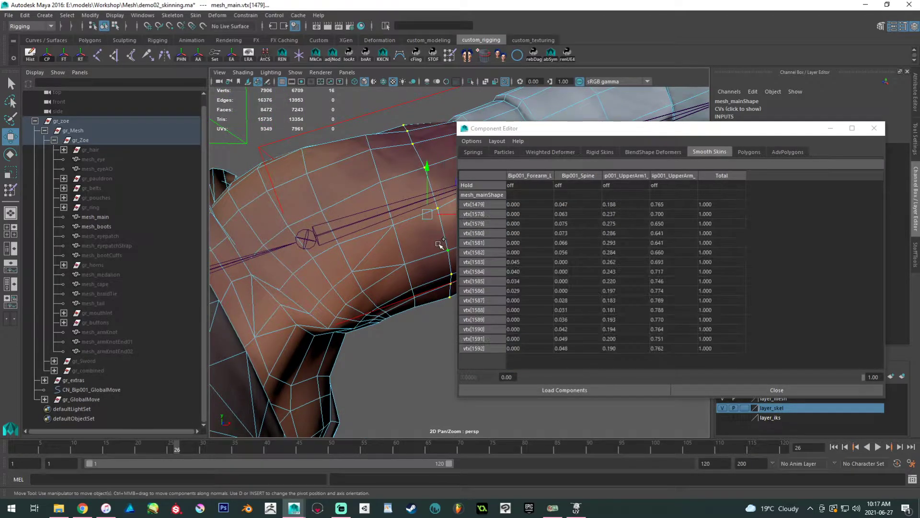
key(shift+period)
key(shift+period)
key(shift+period)
key(shift+period)
key(shift+period)
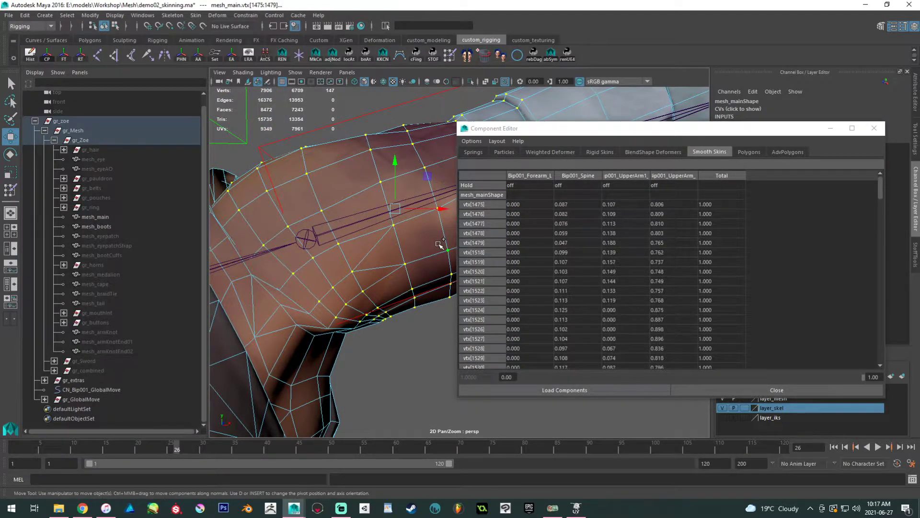
Set the Bip001_Spine weight of all the selected upper arm vertices to 0.
click(625, 204)
drag(878, 181, 871, 363)
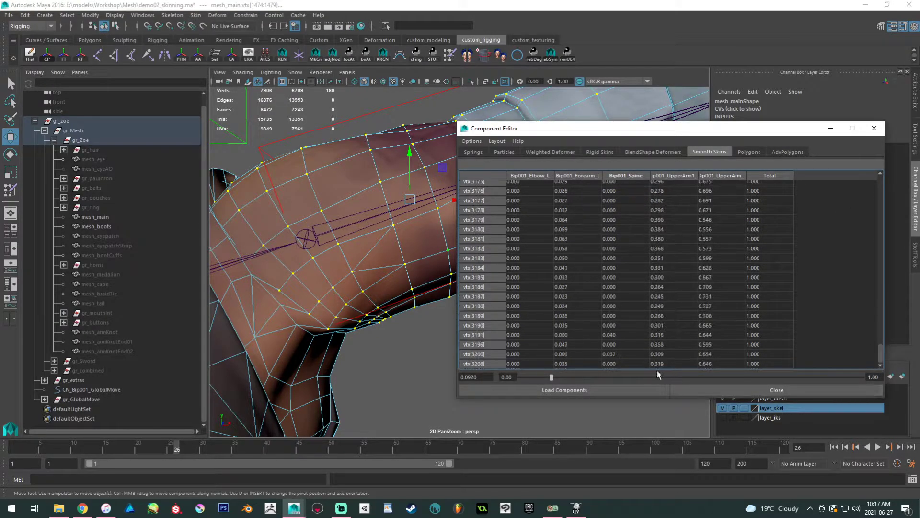
shift+click(633, 364)
text(0)
key(Return)
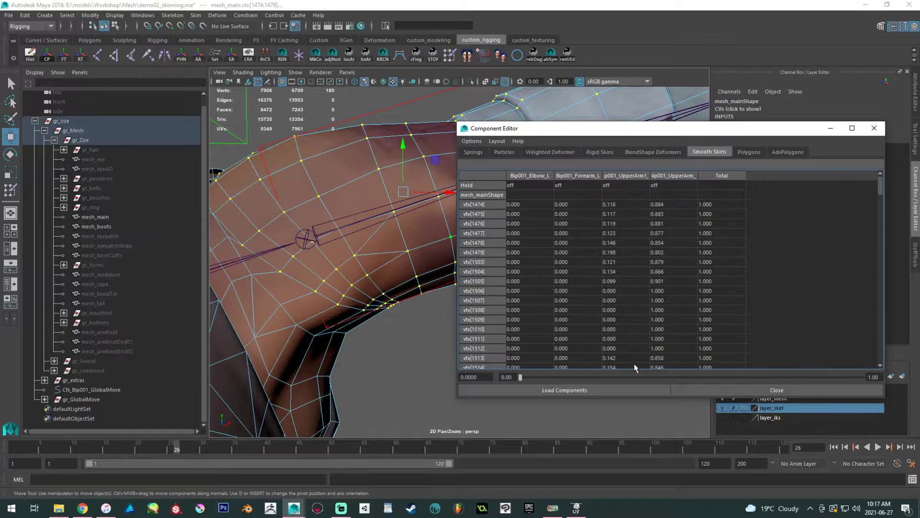
Select the second vertex loop out from the armhole and set its Bip001_Clavicle_L weight to 0.4, leaving out vtx[1500].
alt+drag(326, 206, 320, 280)
click(321, 271)
shift+double_click(341, 291)
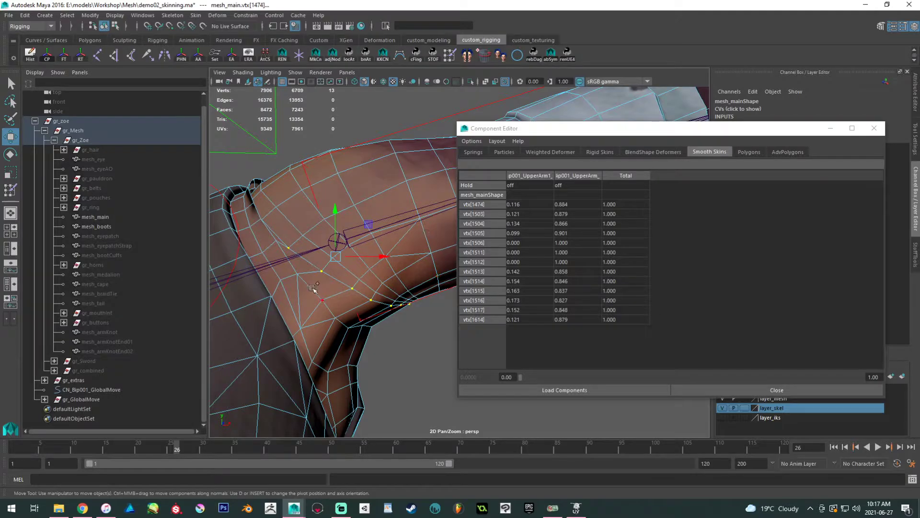
shift+click(297, 273)
drag(527, 228, 522, 329)
ctrl+click(516, 204)
text(1)
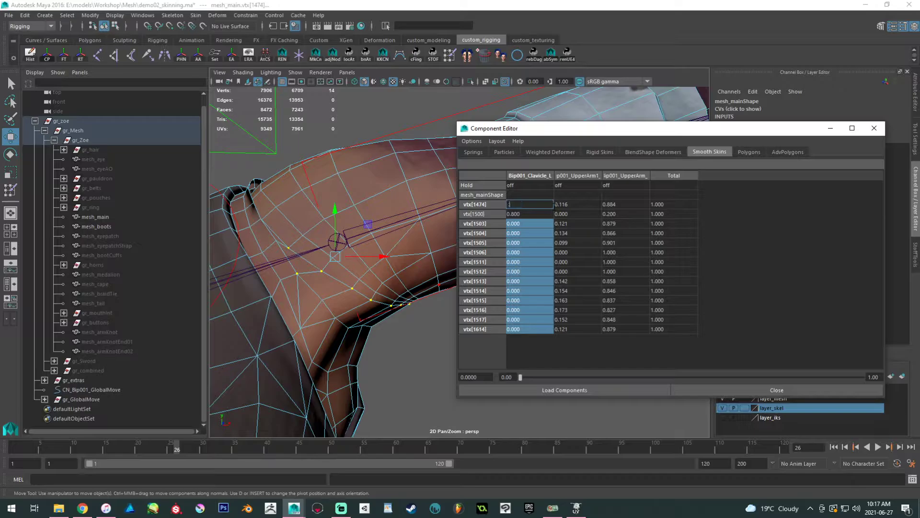
key(Return)
Add the missing vertices over the top and back of the shoulder to the second loop.
alt+drag(395, 239, 327, 301)
scroll(287, 268, up, 2)
alt+middle_drag(278, 260, 392, 263)
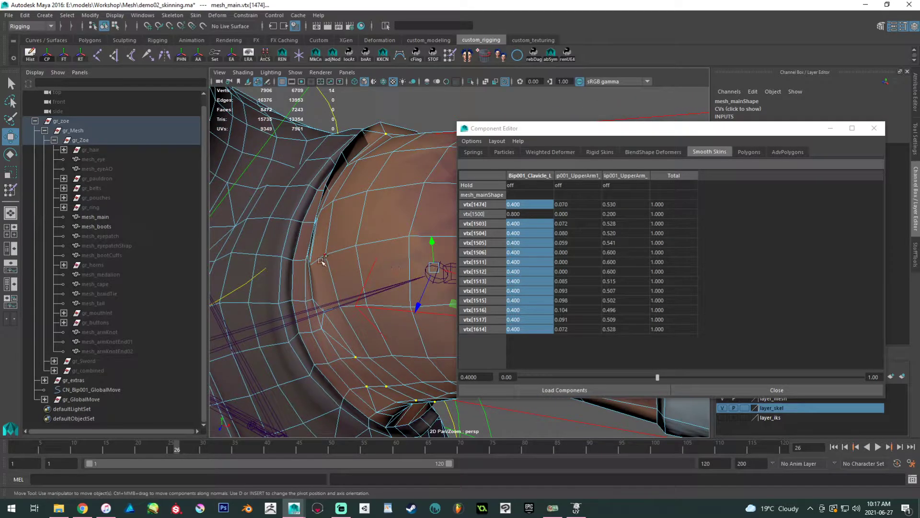
alt+drag(314, 263, 292, 269)
shift+click(309, 235)
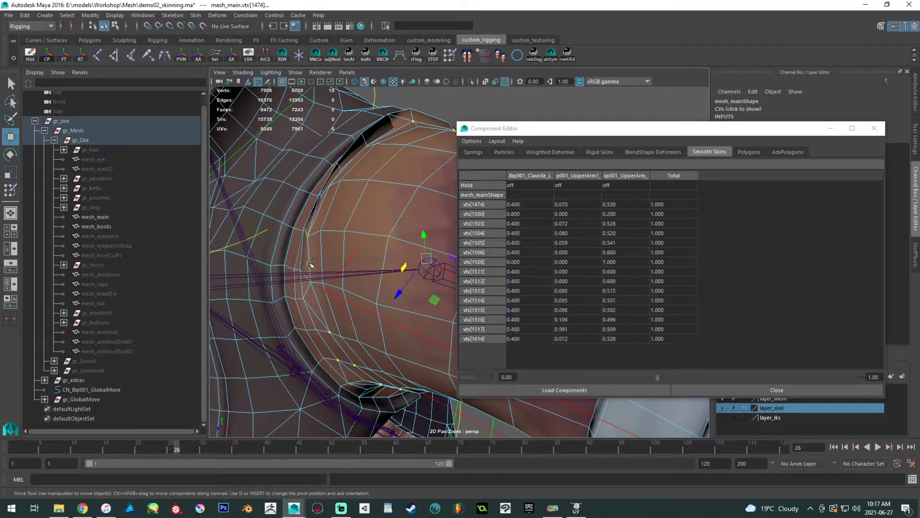
shift+click(343, 180)
shift+click(332, 195)
alt+drag(332, 195, 402, 279)
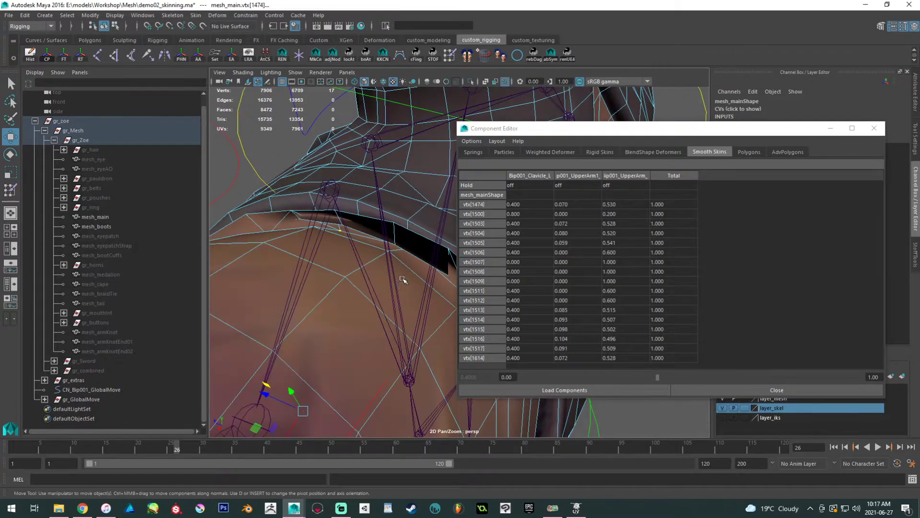
shift+click(399, 244)
alt+right_drag(396, 240, 402, 281)
alt+drag(402, 282, 308, 196)
key(ctrl+z)
shift+click(349, 166)
Remove vtx[1500] from the selection and set the second loop's Bip001_Clavicle_L weight to 0.6.
click(519, 203)
scroll(530, 304, down, 1)
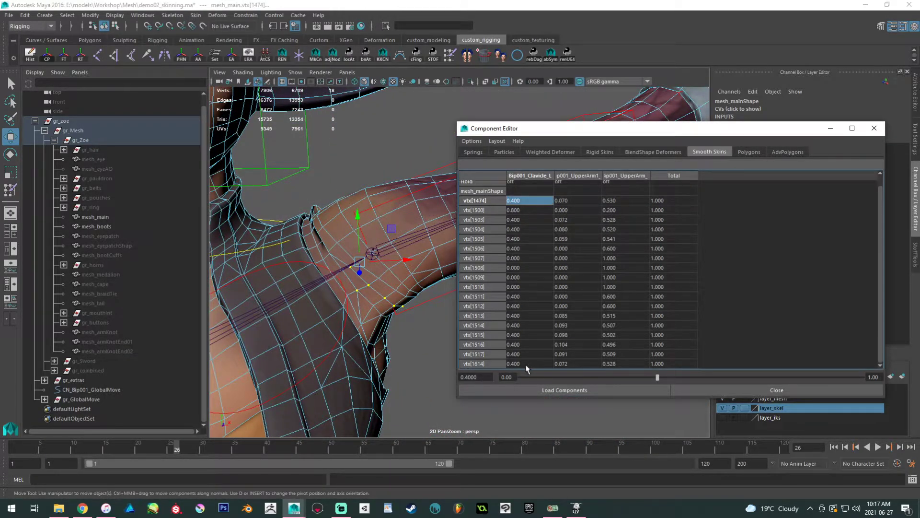
ctrl+click(363, 291)
drag(515, 227, 518, 360)
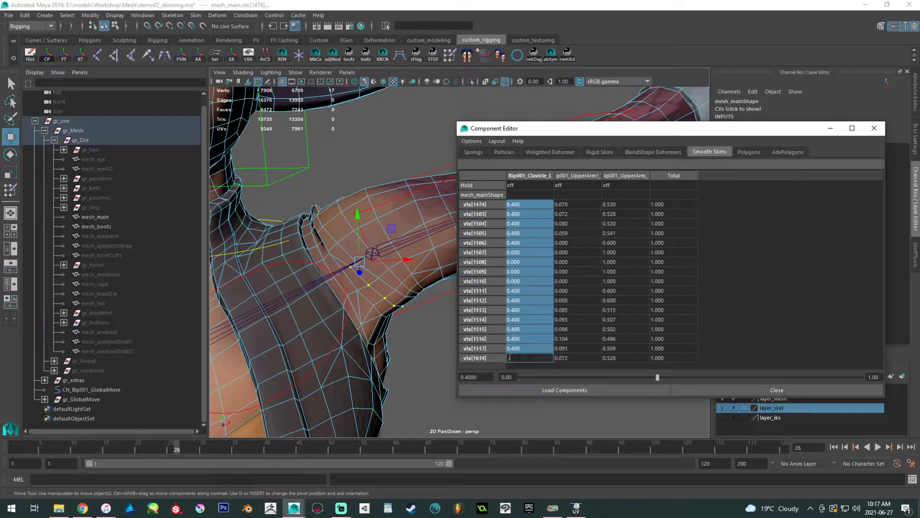
text(0.6)
key(Return)
Select the third vertex loop out from the armhole and set its Bip001_Clavicle_L weight to 0.3, leaving out vtx[1614].
alt+drag(277, 286, 375, 290)
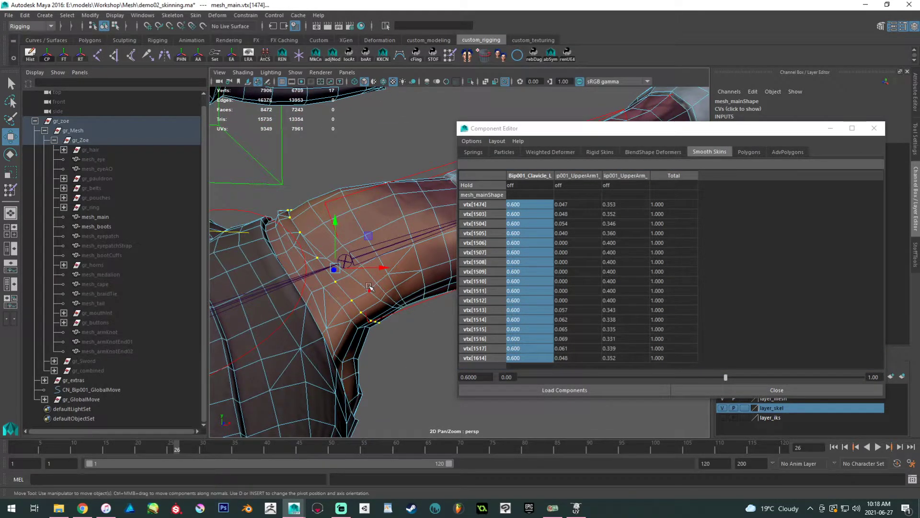
click(369, 288)
shift+double_click(381, 301)
alt+drag(332, 266, 322, 285)
shift+click(355, 302)
drag(535, 207, 535, 378)
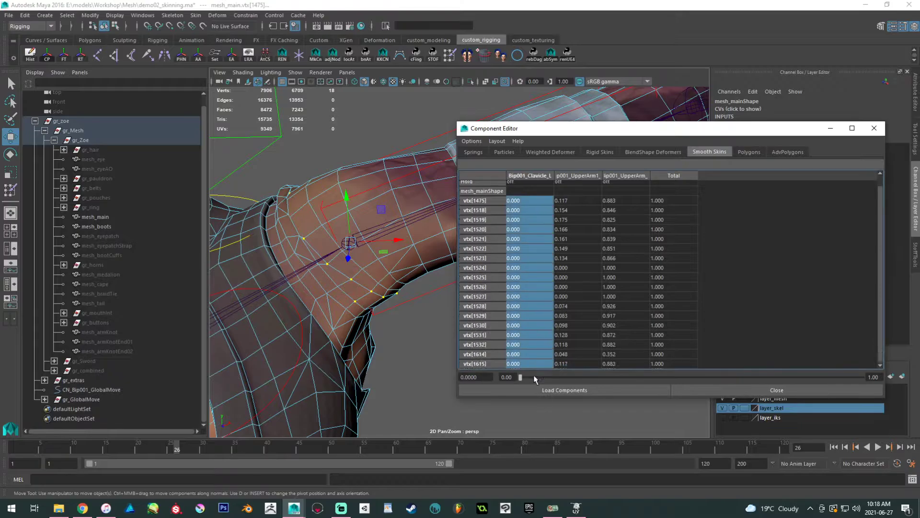
double_click(527, 363)
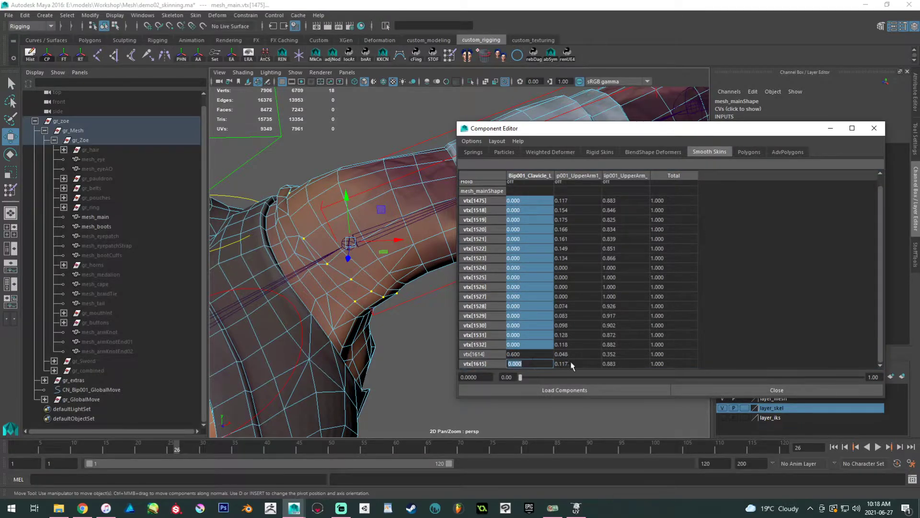
text(.3)
key(Return)
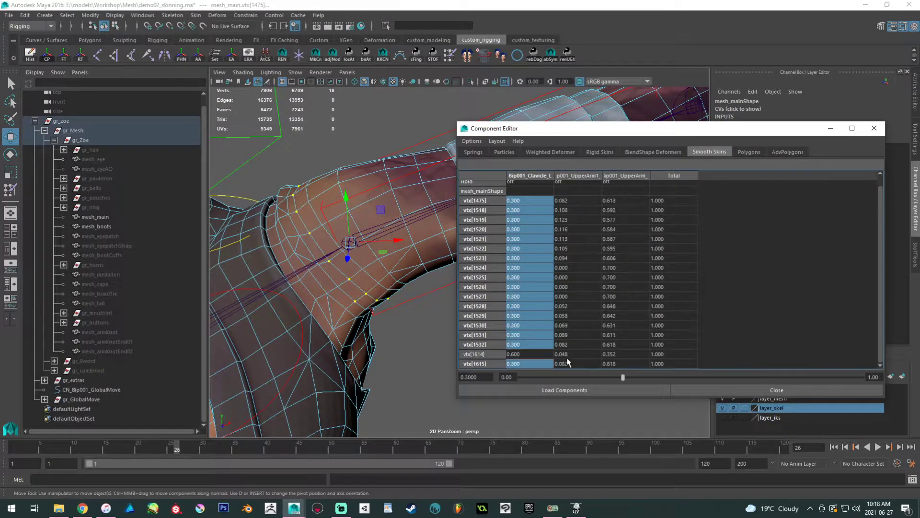
Select the vertex loop along the armhole border and set its Bip001_Spine weight to 0.1.
alt+drag(374, 323, 352, 278)
click(345, 288)
shift+double_click(329, 267)
alt+drag(323, 251, 357, 280)
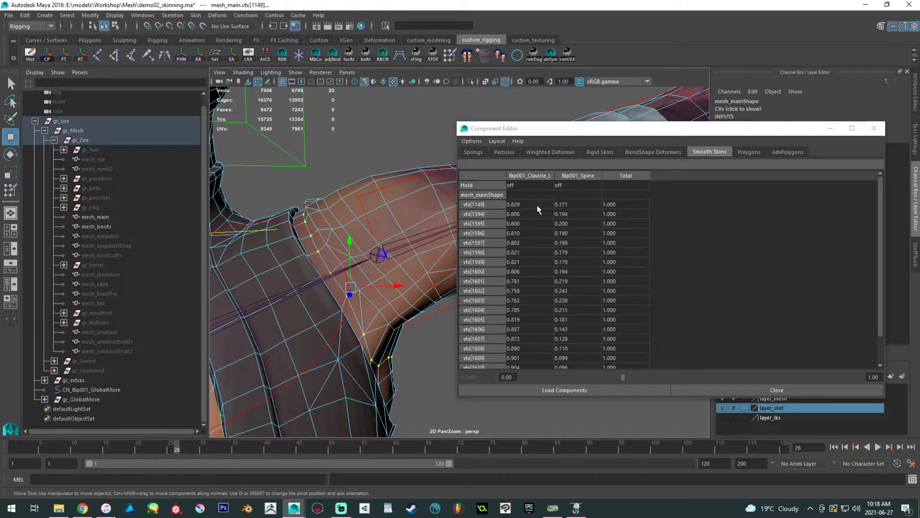
click(592, 208)
scroll(575, 285, down, 1)
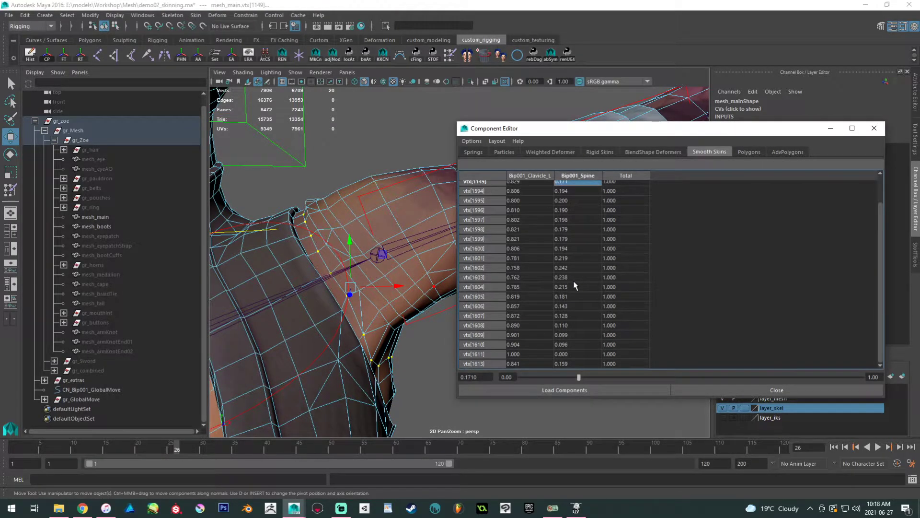
shift+click(575, 363)
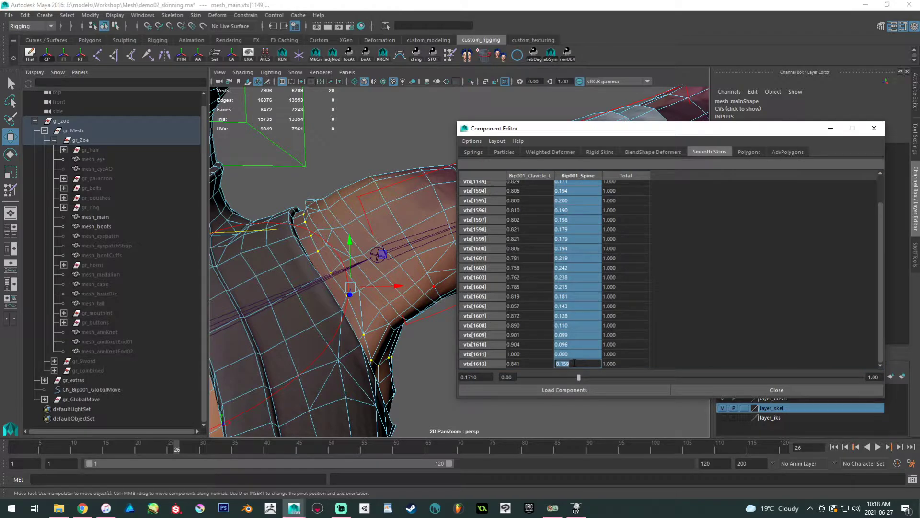
text(.1)
key(Return)
Select the second vertex loop out from the armhole, including its vertices over the shoulder, and check its skin weights.
alt+drag(384, 311, 320, 234)
click(341, 232)
shift+click(353, 255)
click(375, 284)
shift+double_click(390, 305)
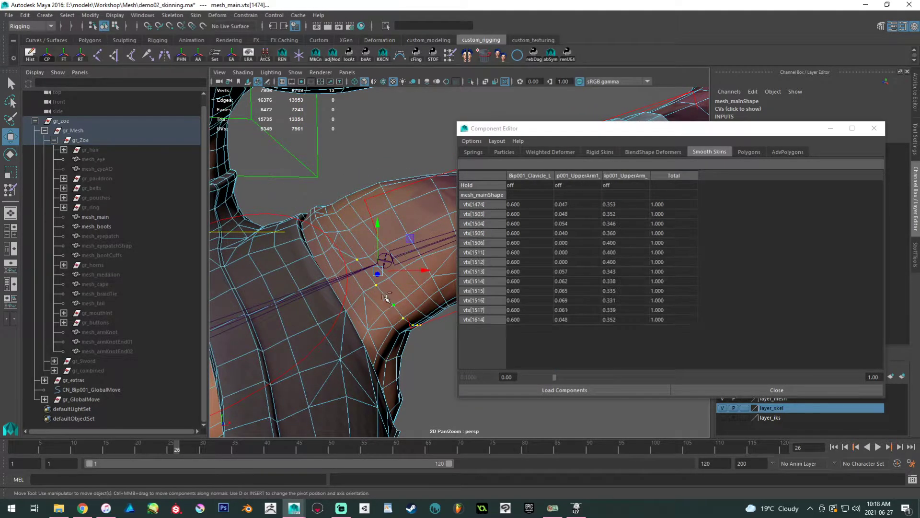
shift+click(338, 233)
alt+drag(339, 232, 347, 258)
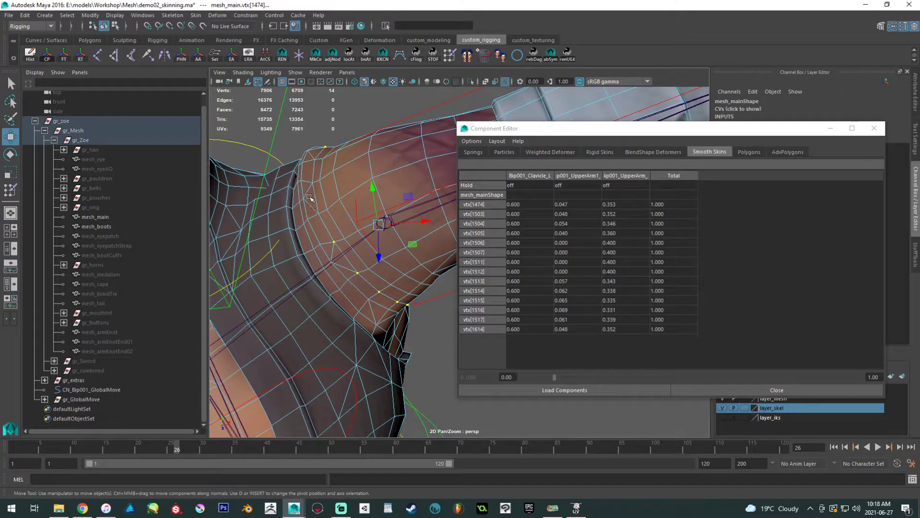
shift+click(317, 165)
alt+drag(317, 166, 345, 240)
Select the third vertex loop out from the armhole and set its Bip001_Clavicle_L weight to 0.35.
click(347, 230)
click(333, 211)
click(348, 230)
shift+double_click(364, 252)
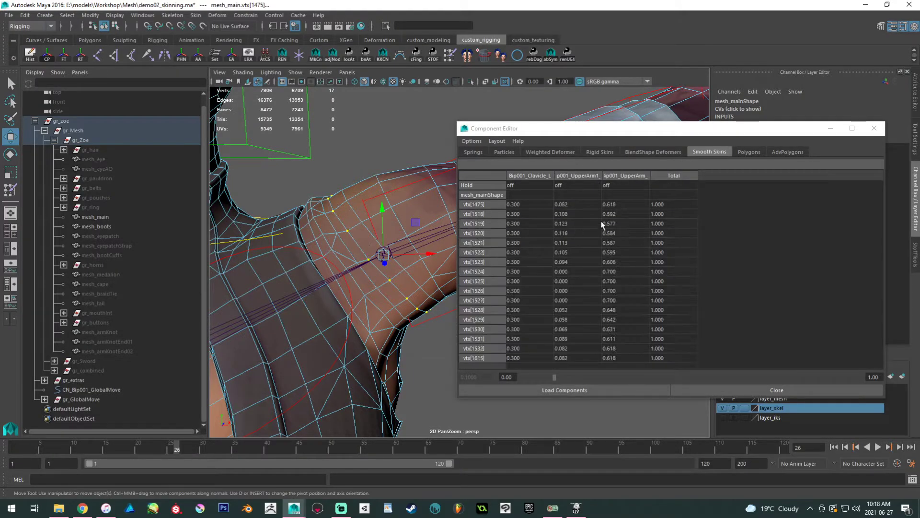
drag(534, 207, 545, 358)
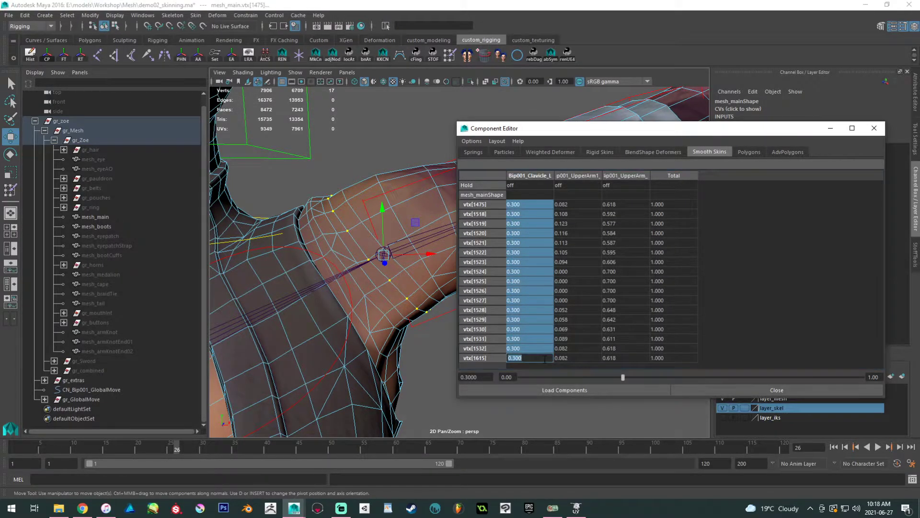
text(.35)
key(Return)
Select the fourth vertex loop out from the armhole and set its Bip001_Clavicle_L weight to 0.1, leaving out vtx[1527].
click(359, 222)
shift+double_click(343, 199)
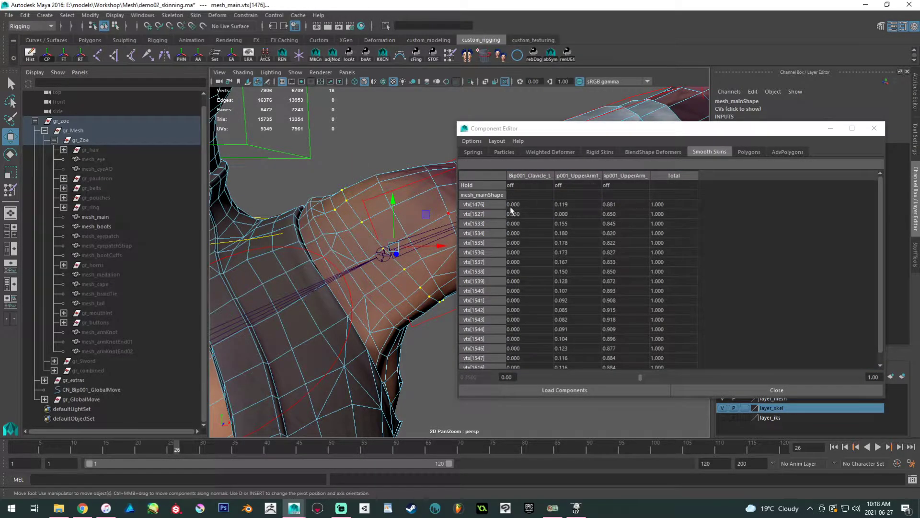
click(523, 223)
shift+click(522, 363)
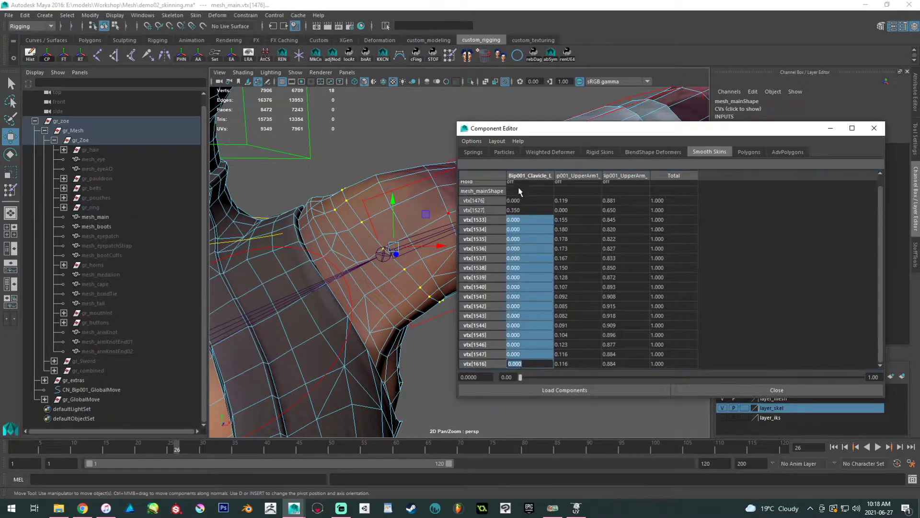
ctrl+click(518, 202)
text(0.1)
key(Return)
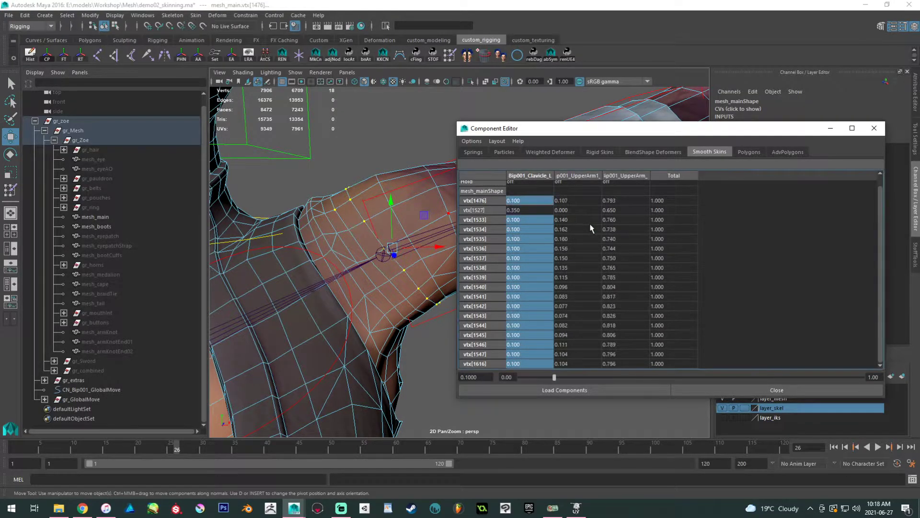
Select the vertex loop along the armhole border and set its Bip001_Spine weight to 0.
alt+drag(346, 248, 370, 220)
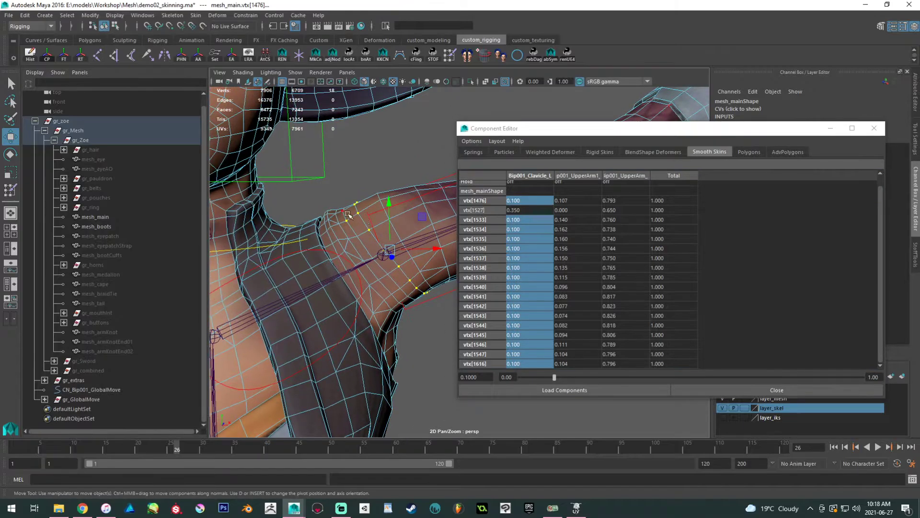
alt+middle_drag(347, 214, 369, 220)
alt+right_drag(369, 220, 382, 265)
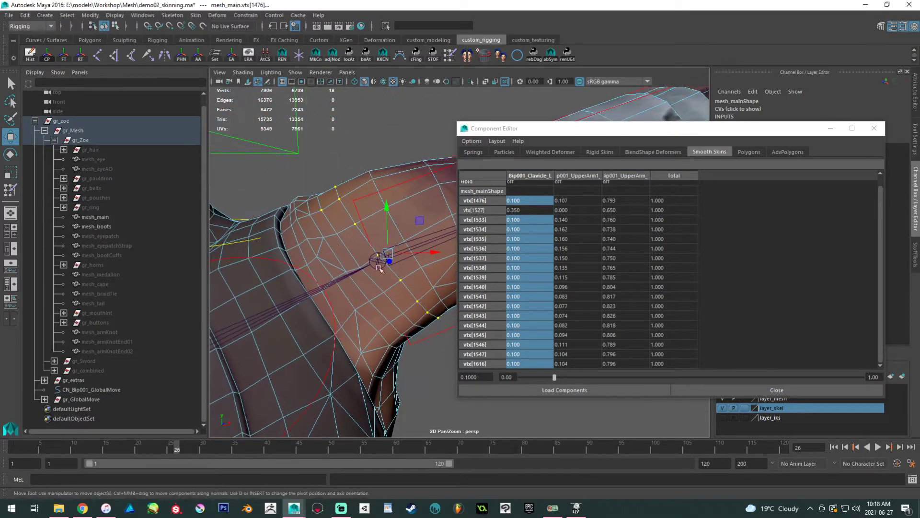
click(291, 225)
shift+double_click(301, 251)
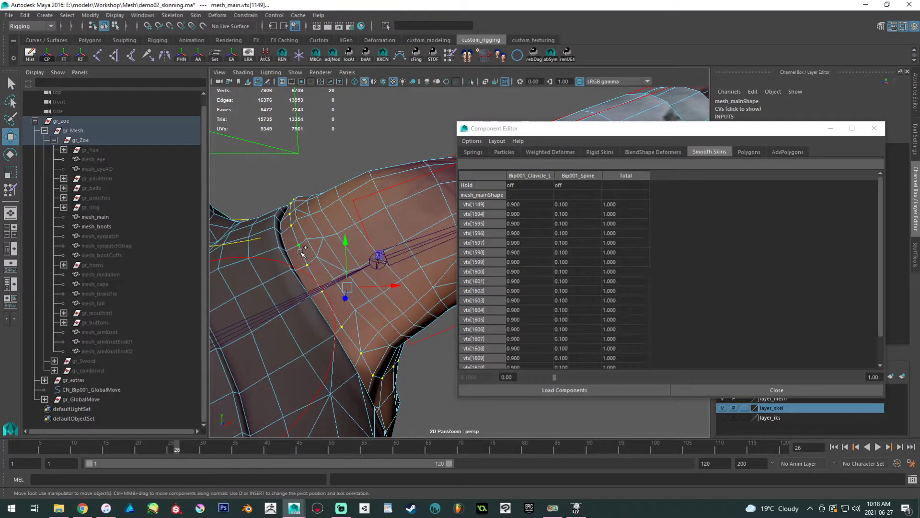
click(568, 206)
scroll(565, 295, down, 1)
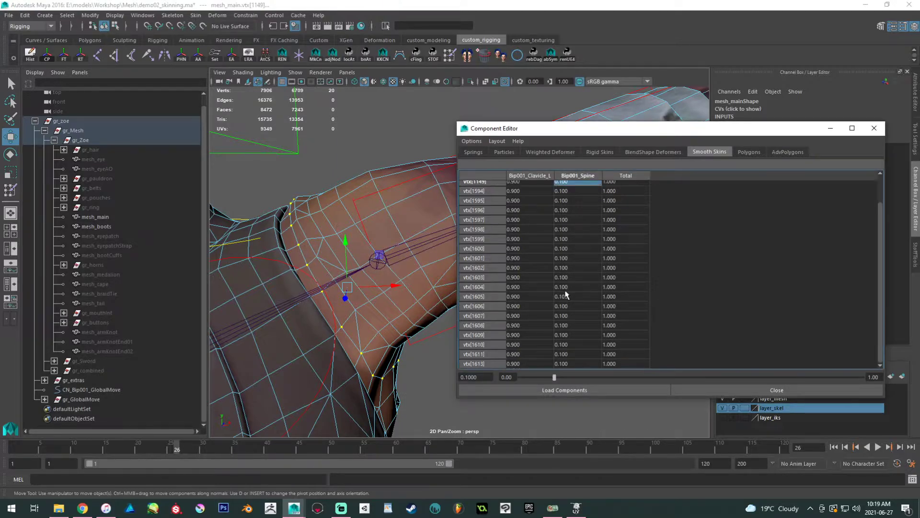
shift+click(583, 363)
text(0)
key(Return)
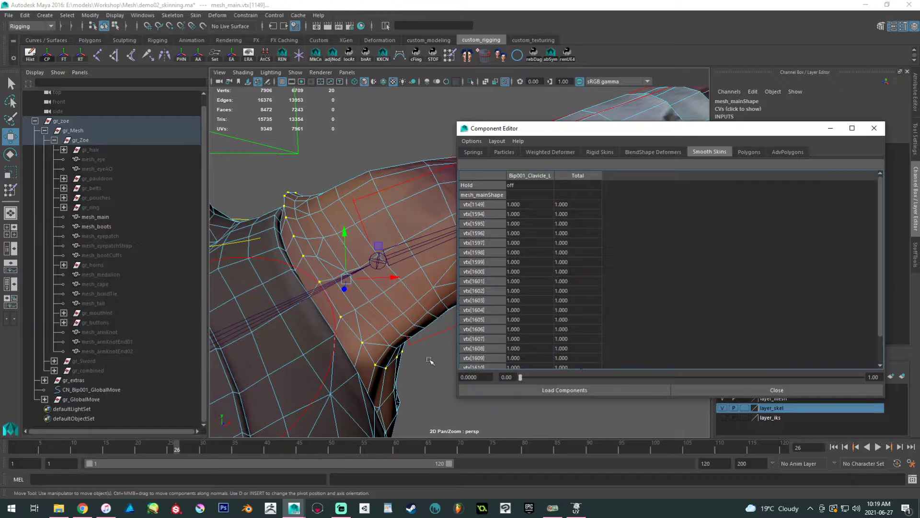
Select the vertices of the garment strap over the top of the left shoulder, front and back, and set their Bip001_Clavicle_L weight to 1.
alt+drag(288, 238, 342, 227)
click(314, 240)
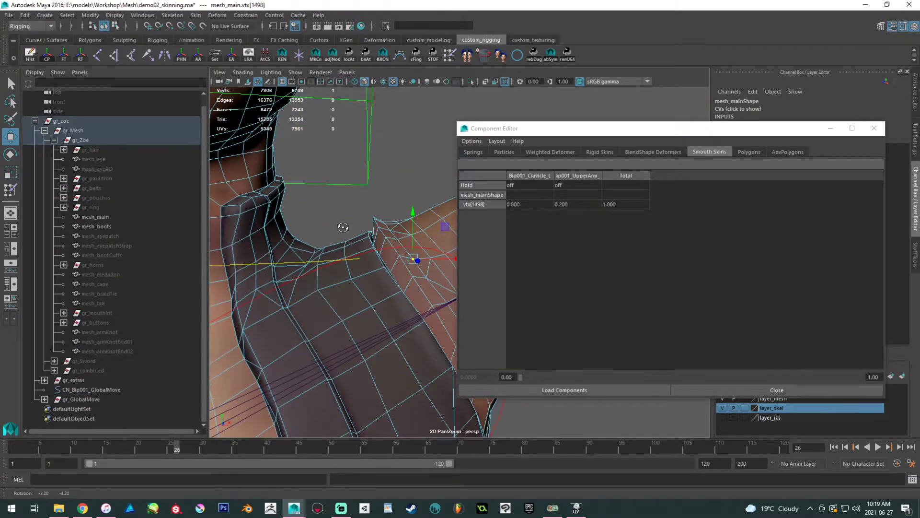
drag(377, 259, 389, 291)
shift+click(394, 275)
shift+click(383, 269)
shift+click(359, 275)
alt+drag(373, 245, 324, 262)
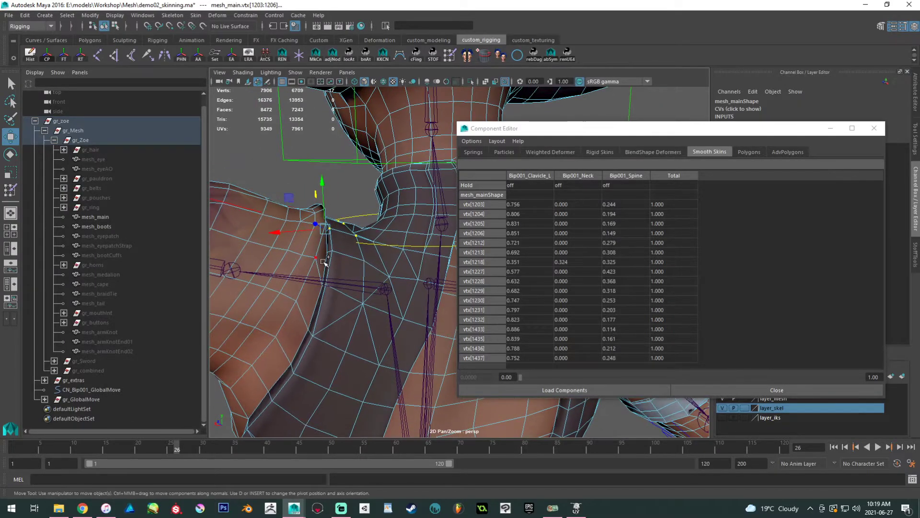
key(ctrl+z)
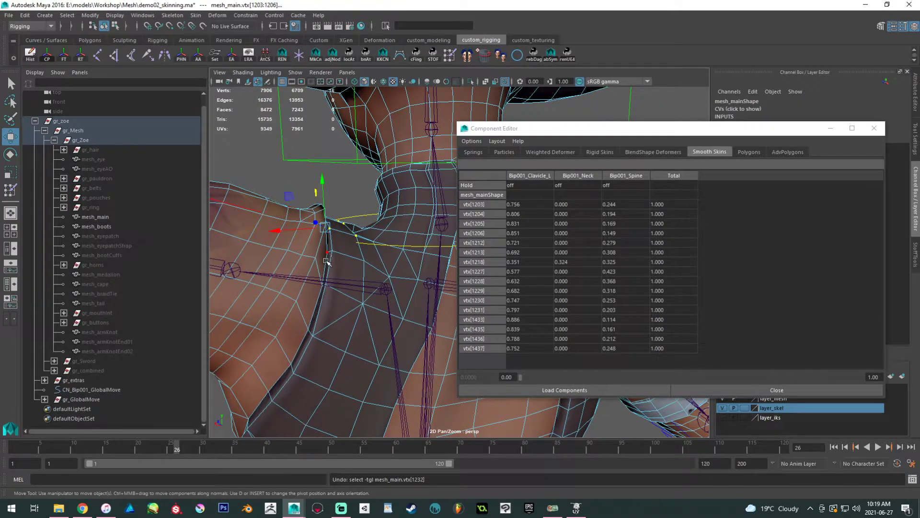
shift+click(327, 259)
shift+click(334, 258)
shift+click(364, 261)
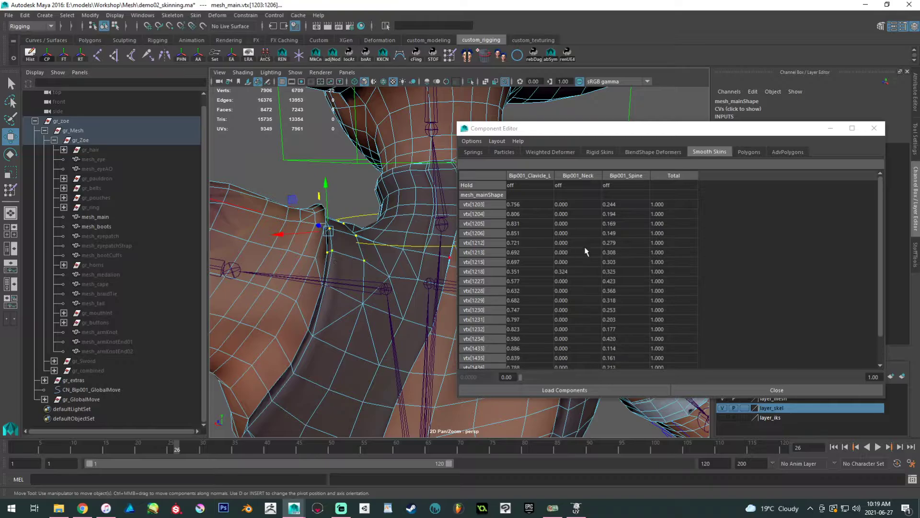
click(519, 204)
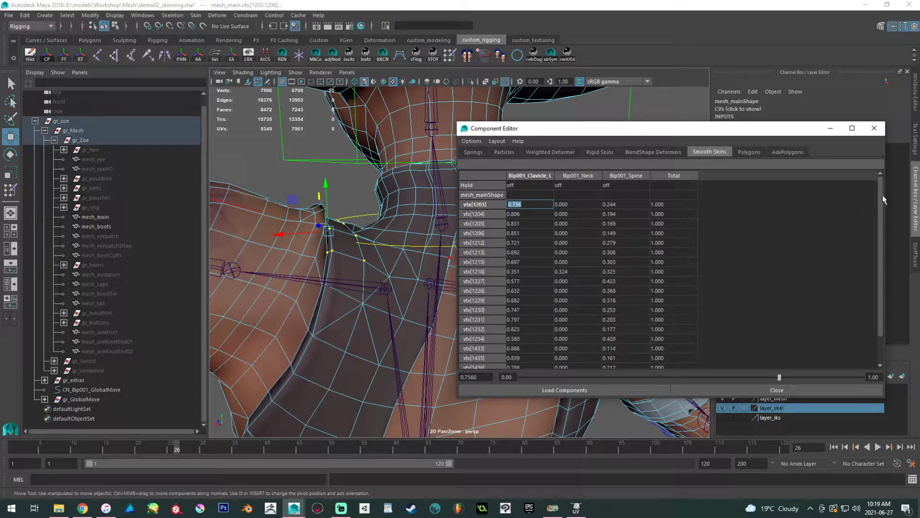
key(Return)
drag(881, 331, 881, 358)
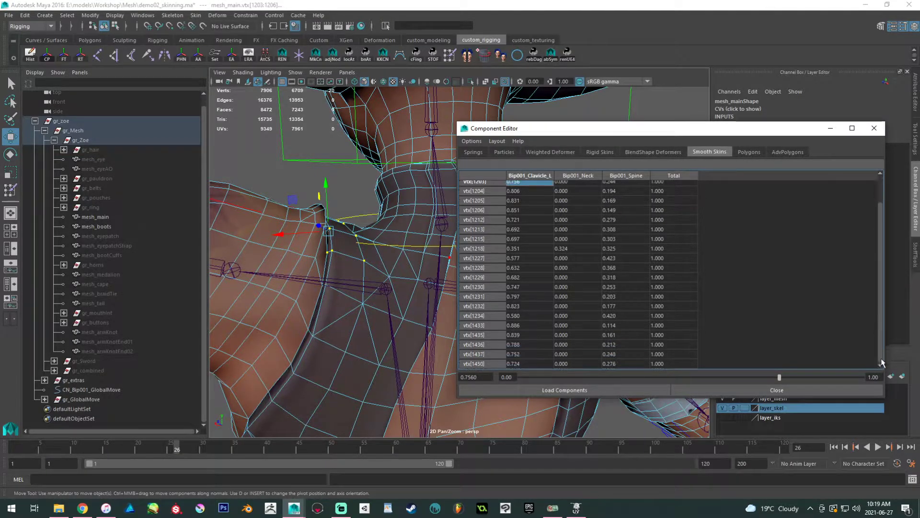
shift+click(522, 367)
text(1)
key(Return)
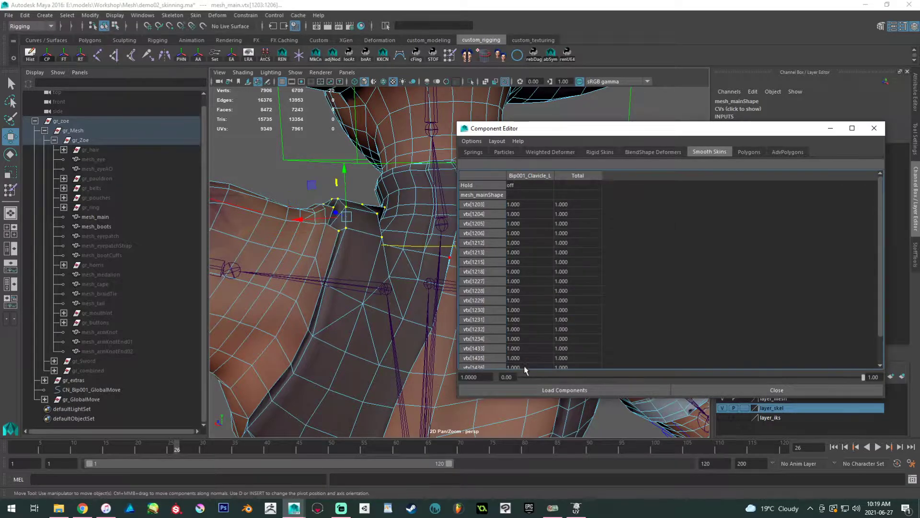
Select vtx[1438] on the back edge of the armhole and set its Bip001_Clavicle_L weight to 1.
alt+right_drag(362, 370, 317, 364)
alt+drag(316, 365, 299, 317)
alt+right_drag(299, 317, 345, 331)
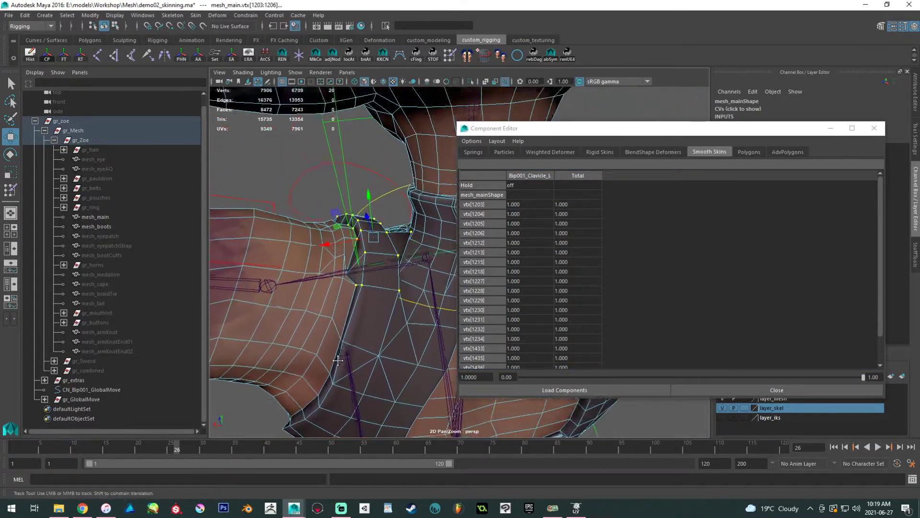
alt+drag(345, 331, 365, 335)
click(275, 304)
click(523, 204)
key(Return)
Start painting skin weights on mesh_main with Bip001_Clavicle_L as the influence.
alt+right_drag(339, 275, 244, 218)
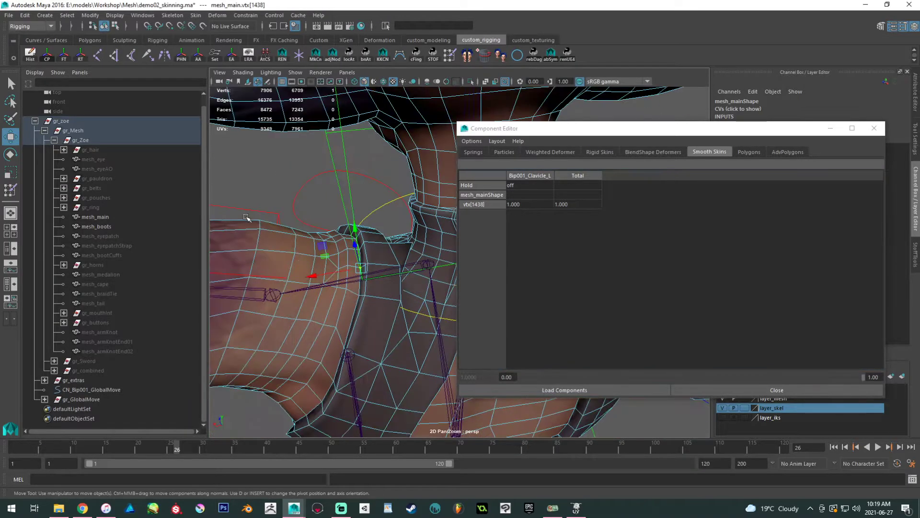
alt+drag(245, 217, 421, 200)
alt+middle_drag(421, 199, 362, 288)
alt+drag(362, 288, 367, 259)
alt+middle_drag(368, 259, 391, 268)
alt+right_drag(391, 267, 359, 246)
click(467, 55)
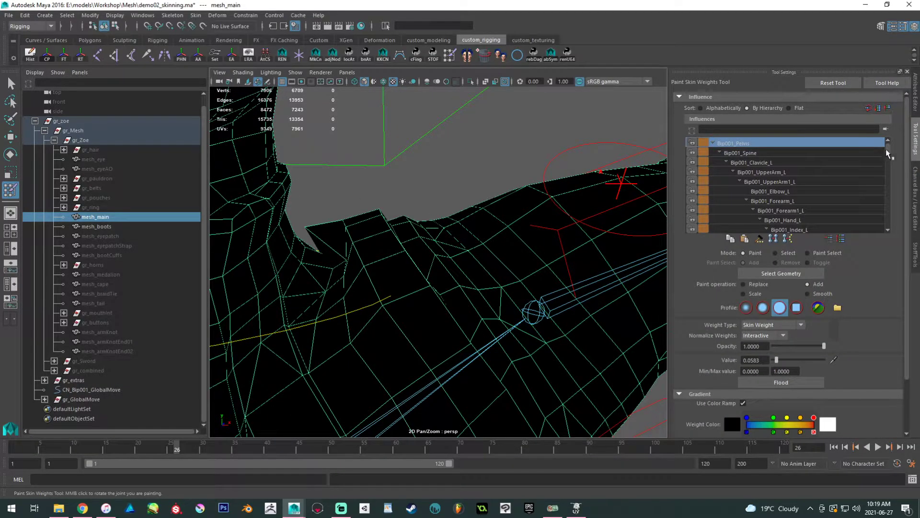
click(797, 162)
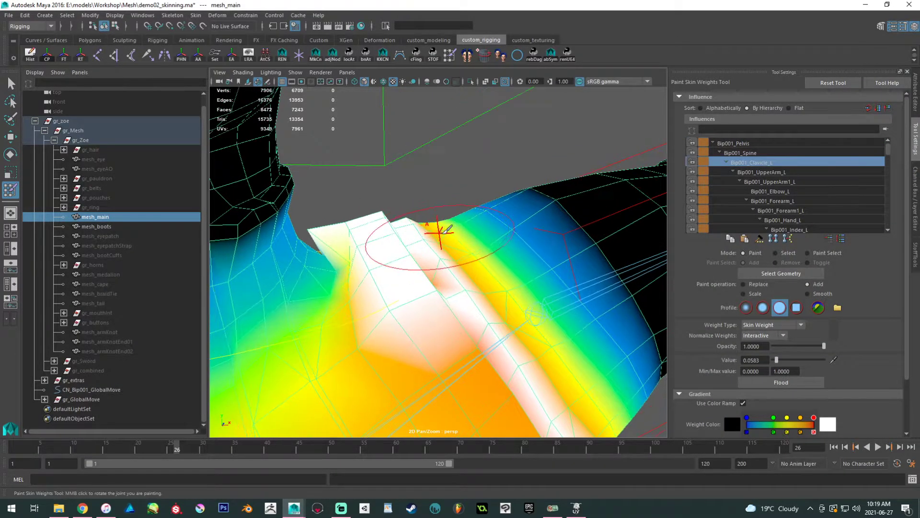
Shrink the brush and smooth the clavicle weights along the neck-side edge of the shoulder strap.
alt+middle_drag(322, 276, 390, 265)
key(b)
drag(367, 263, 313, 268)
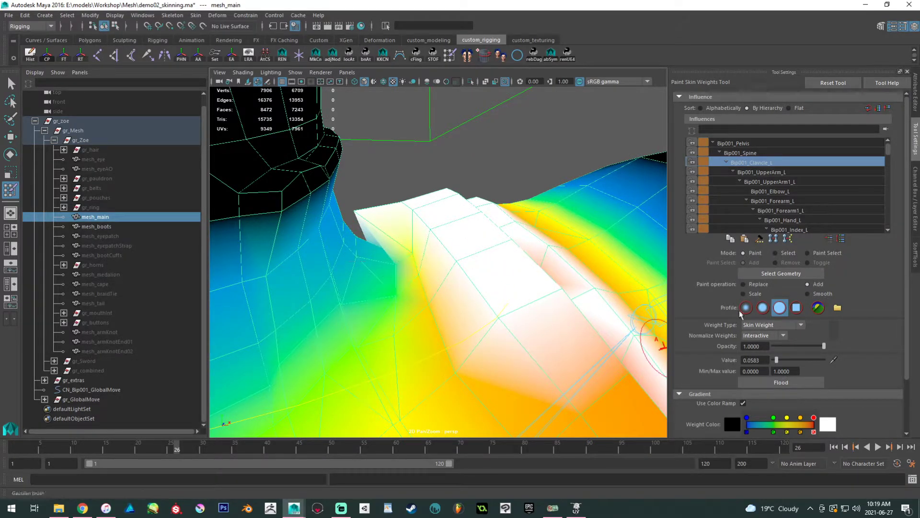
click(829, 294)
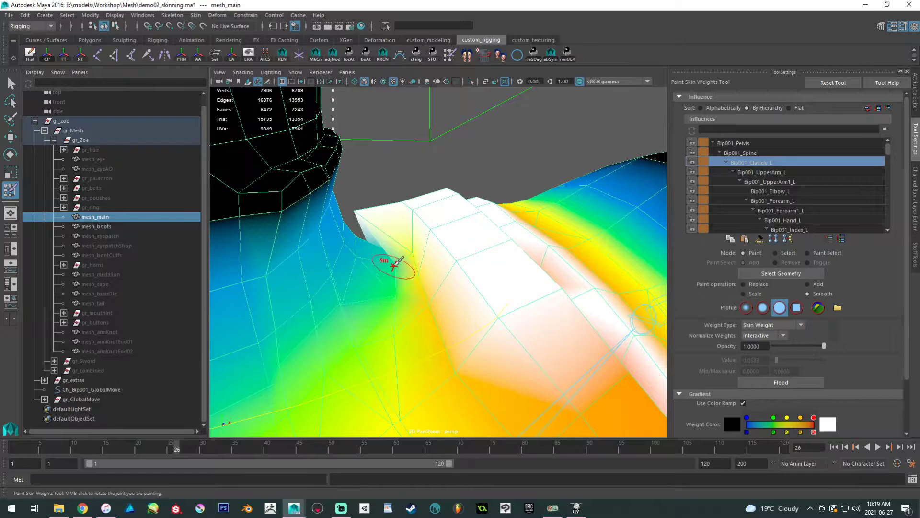
drag(401, 265, 466, 380)
Add Bip001_Clavicle_L weight with value 0.0583 along the strap's neck-side edge and the front of the shoulder below it.
click(813, 284)
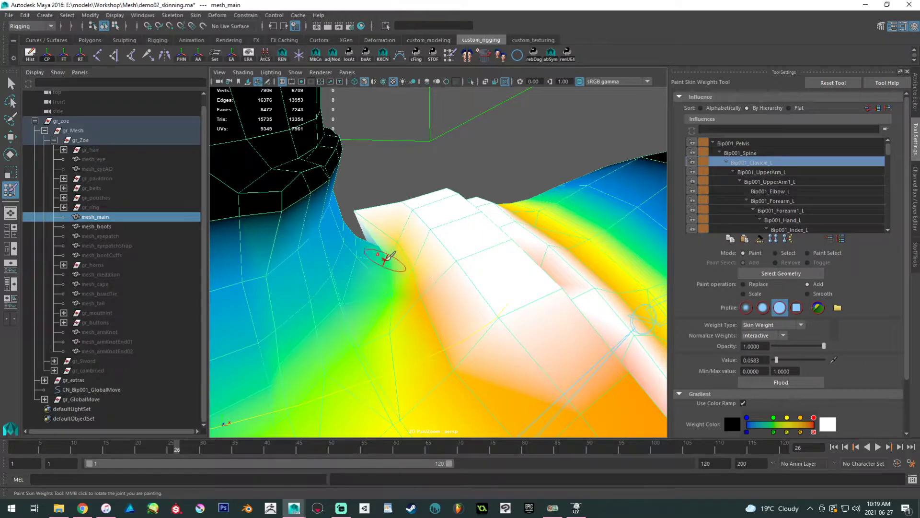
mouse_move(384, 257)
mouse_down()
mouse_move(385, 236)
mouse_move(345, 251)
mouse_move(357, 256)
mouse_up()
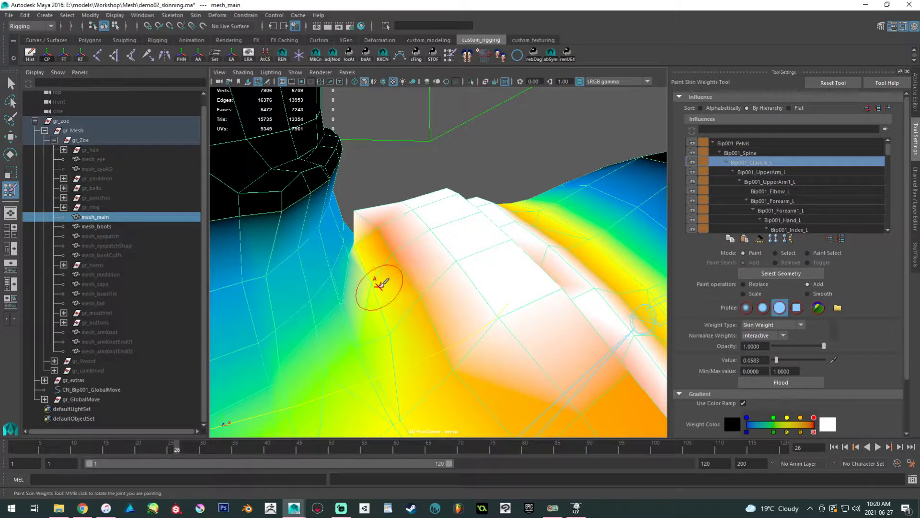
mouse_move(411, 301)
mouse_down()
mouse_move(398, 318)
mouse_move(397, 292)
mouse_move(415, 344)
mouse_up()
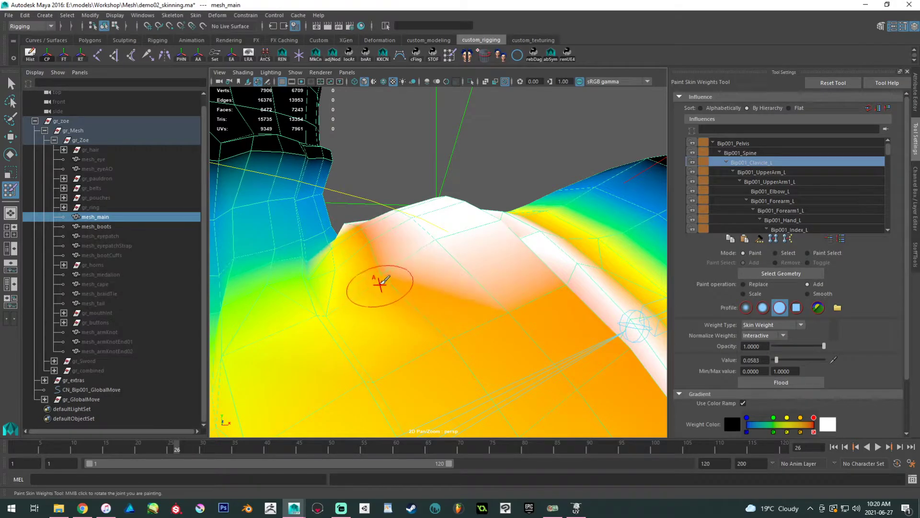
Add Bip001_Clavicle_L weight where the back of the shoulder strap meets the neck, blending it around to the front.
mouse_move(514, 322)
alt+mouse_down()
mouse_move(431, 304)
mouse_move(376, 311)
mouse_move(374, 294)
mouse_move(417, 281)
mouse_move(375, 302)
mouse_move(401, 335)
mouse_move(400, 323)
mouse_move(456, 292)
mouse_move(439, 284)
mouse_move(434, 292)
mouse_move(427, 264)
mouse_move(369, 298)
mouse_move(372, 257)
mouse_move(470, 349)
mouse_move(440, 277)
alt+mouse_up()
scroll(439, 277, up, 5)
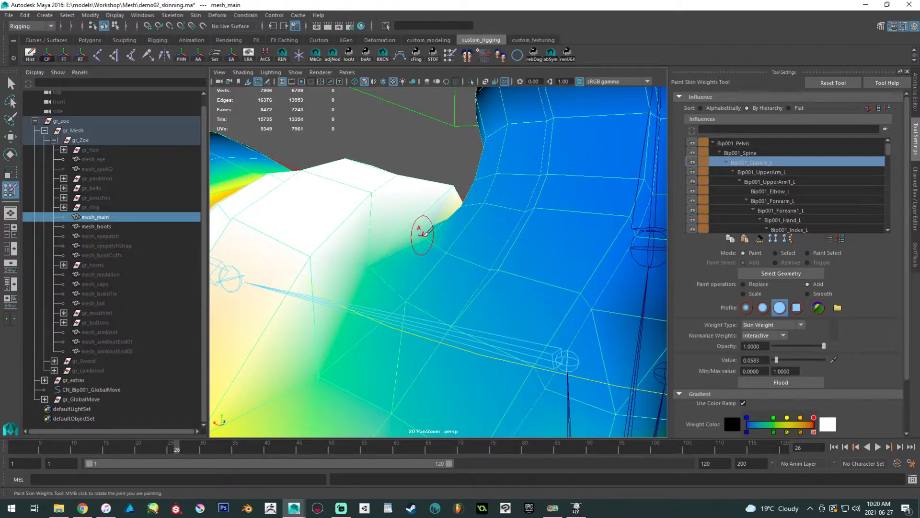
drag(395, 246, 403, 236)
alt+middle_drag(437, 283, 439, 266)
click(425, 272)
alt+drag(427, 272, 392, 254)
alt+middle_drag(392, 254, 367, 335)
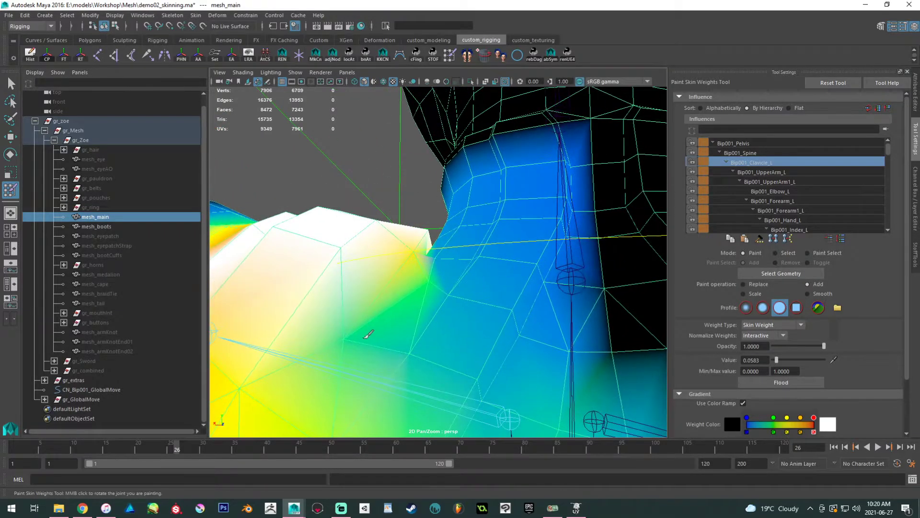
mouse_move(368, 334)
mouse_down()
mouse_move(346, 329)
mouse_move(369, 325)
mouse_move(370, 286)
mouse_move(444, 283)
mouse_move(460, 256)
mouse_move(421, 243)
mouse_move(433, 221)
mouse_move(428, 189)
mouse_move(417, 264)
mouse_move(437, 226)
mouse_move(474, 211)
mouse_move(454, 232)
mouse_move(434, 209)
mouse_move(407, 243)
mouse_move(411, 300)
mouse_move(580, 248)
mouse_move(476, 254)
mouse_move(493, 217)
mouse_move(484, 227)
mouse_up()
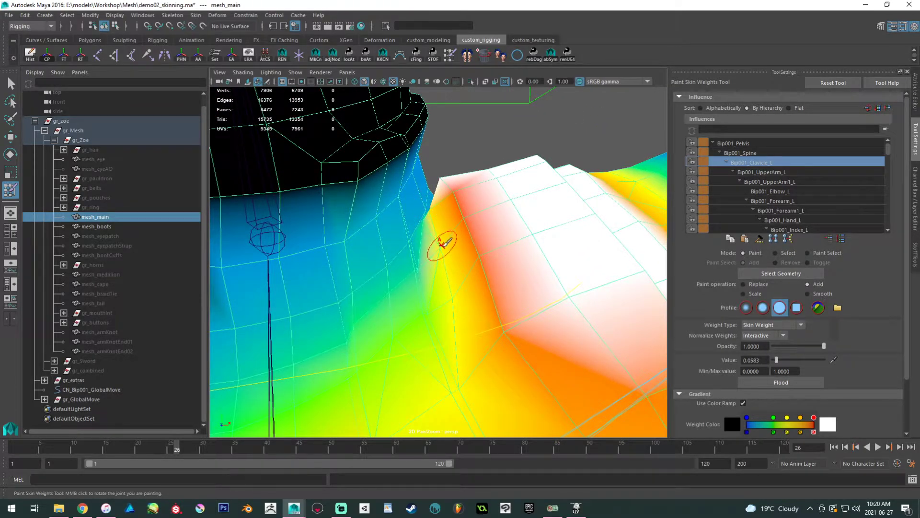
Inspect the Bip001_Clavicle_L weights over the left shoulder strap, the front of the shoulder and the neck-side edge.
alt+middle_drag(484, 314, 475, 270)
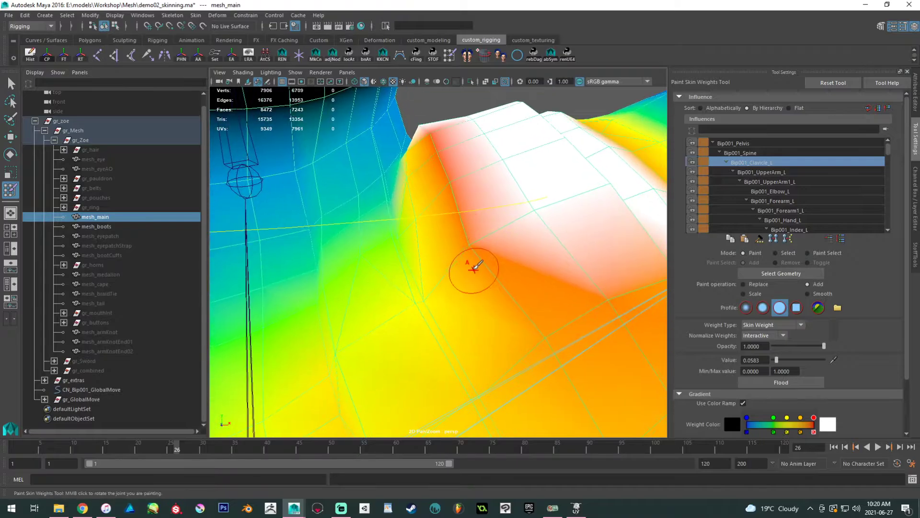
alt+middle_drag(521, 288, 470, 249)
alt+right_drag(470, 249, 439, 272)
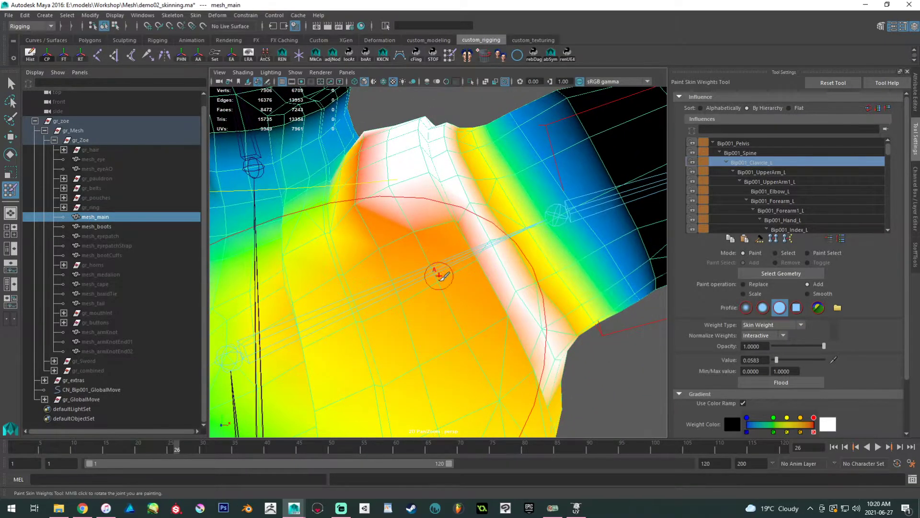
alt+drag(402, 303, 427, 333)
alt+middle_drag(427, 333, 463, 375)
alt+middle_drag(439, 269, 550, 349)
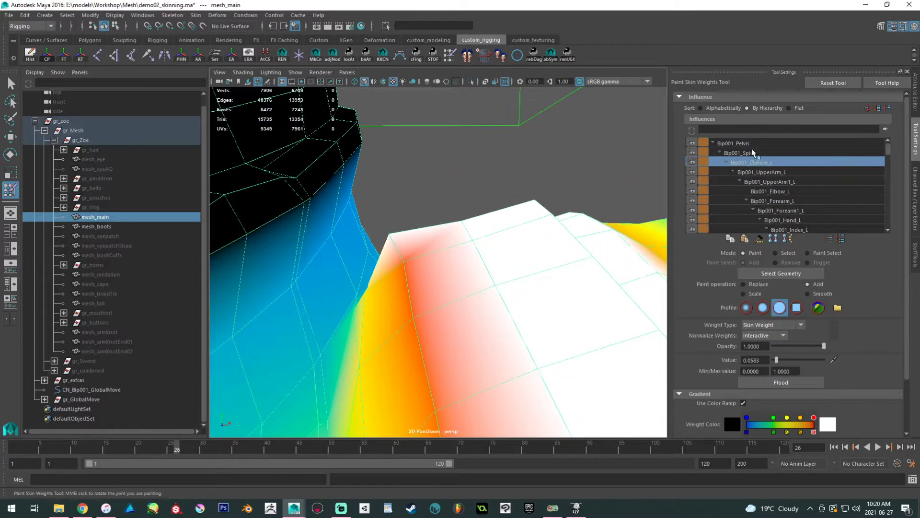
Display the Bip001_Spine influence and examine its weights from front and back where the left shoulder strap meets the neck.
click(750, 153)
alt+drag(493, 266, 395, 294)
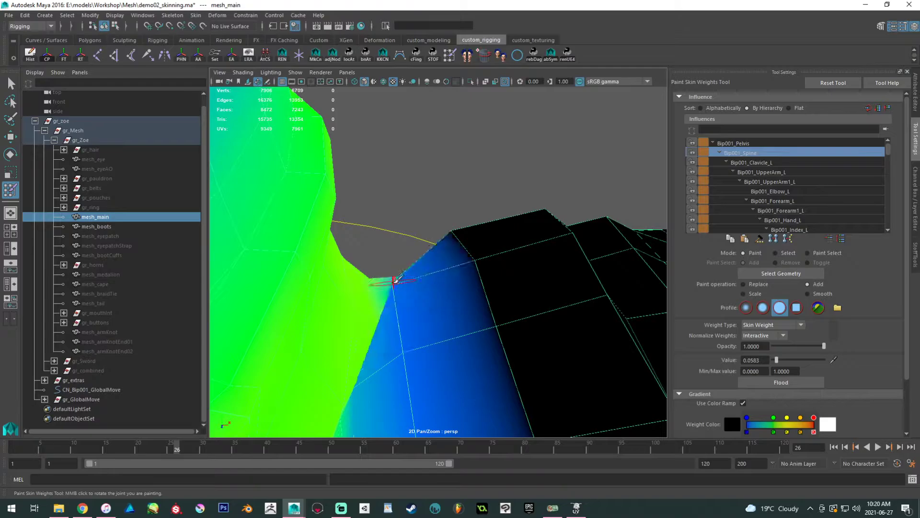
alt+drag(453, 296, 429, 281)
alt+right_drag(429, 281, 498, 330)
mouse_move(497, 330)
alt+mouse_down()
mouse_move(318, 312)
mouse_move(487, 325)
alt+mouse_up()
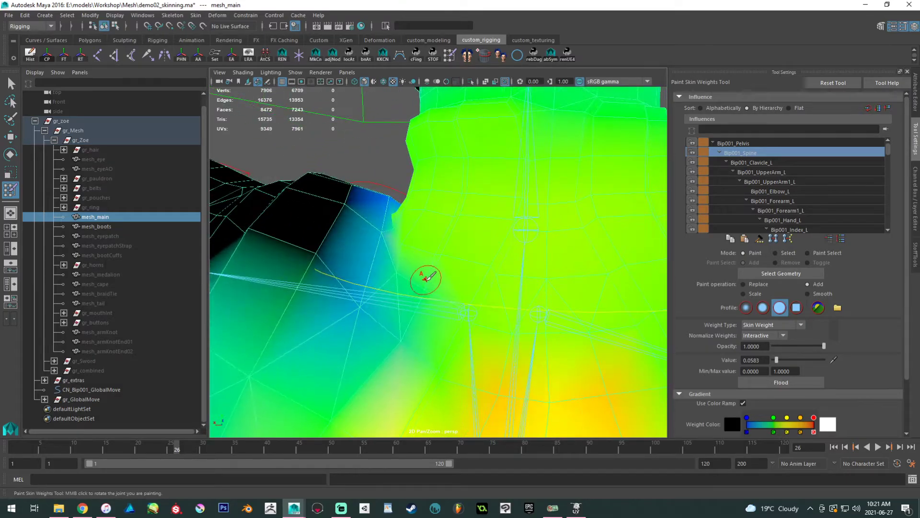
alt+drag(411, 309, 454, 262)
alt+drag(404, 247, 462, 252)
alt+right_drag(422, 259, 596, 364)
alt+drag(596, 364, 476, 310)
alt+right_drag(477, 310, 475, 271)
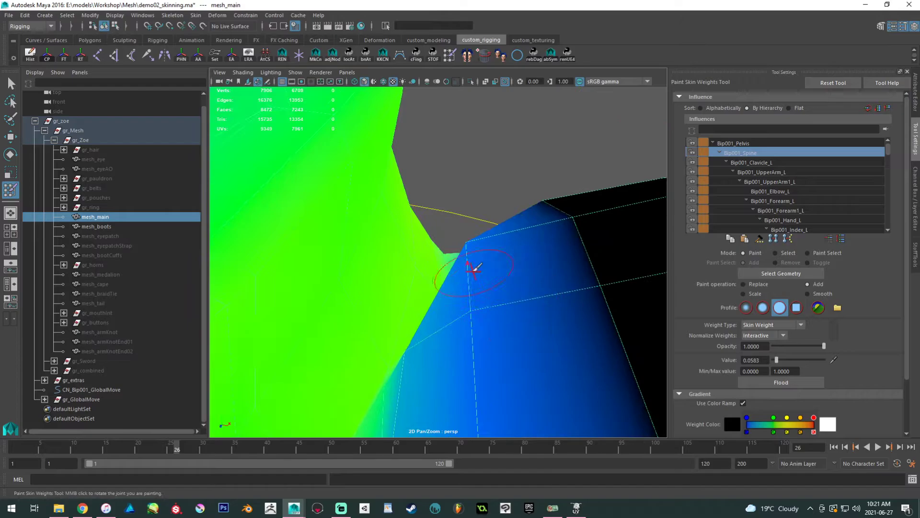
alt+right_drag(470, 324, 314, 292)
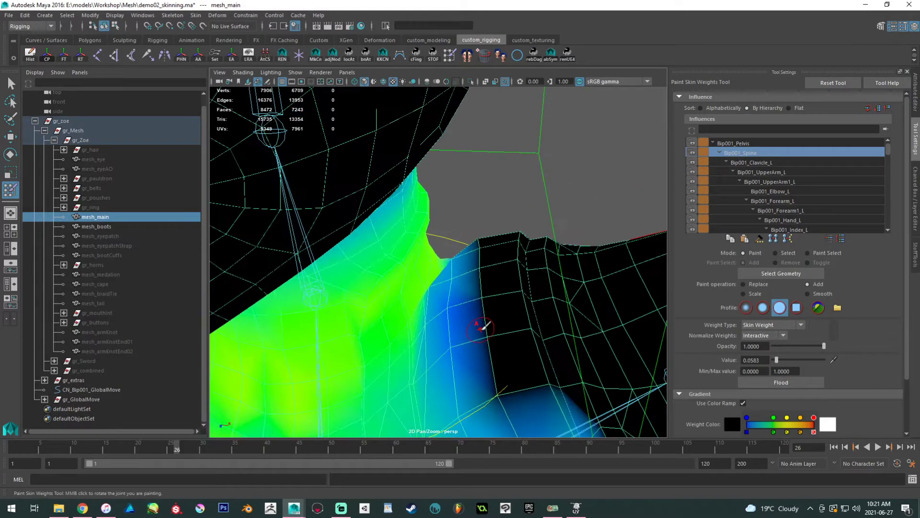
mouse_move(484, 326)
alt+right_down()
mouse_move(435, 294)
mouse_move(421, 267)
mouse_move(447, 269)
alt+right_up()
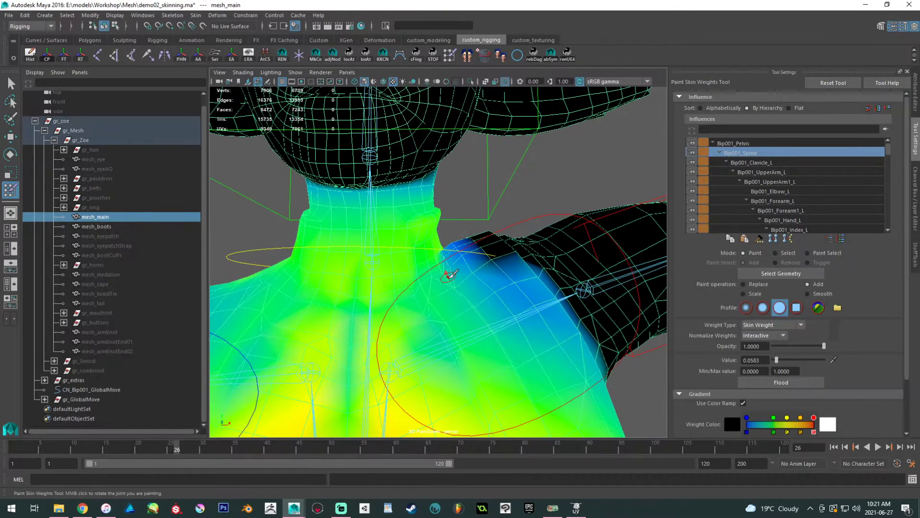
Leave weight painting, test the left elbow by rotating CN_Bip001_IK_Forearm_L about -50 degrees, undo the rotation and clear the selection.
key(w)
right_drag(468, 232, 509, 214)
alt+right_drag(542, 190, 508, 221)
alt+drag(509, 221, 480, 236)
alt+right_drag(481, 237, 431, 254)
alt+drag(431, 254, 413, 337)
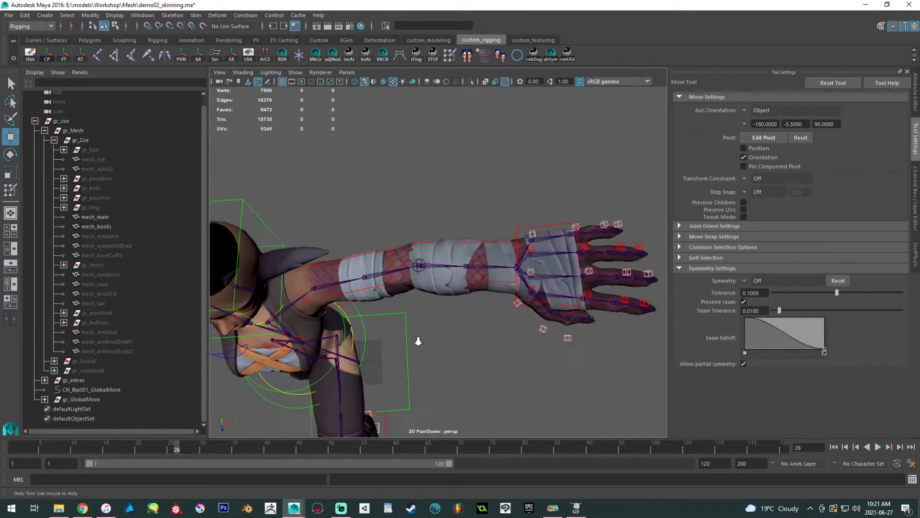
alt+right_drag(412, 337, 493, 337)
click(521, 296)
key(e)
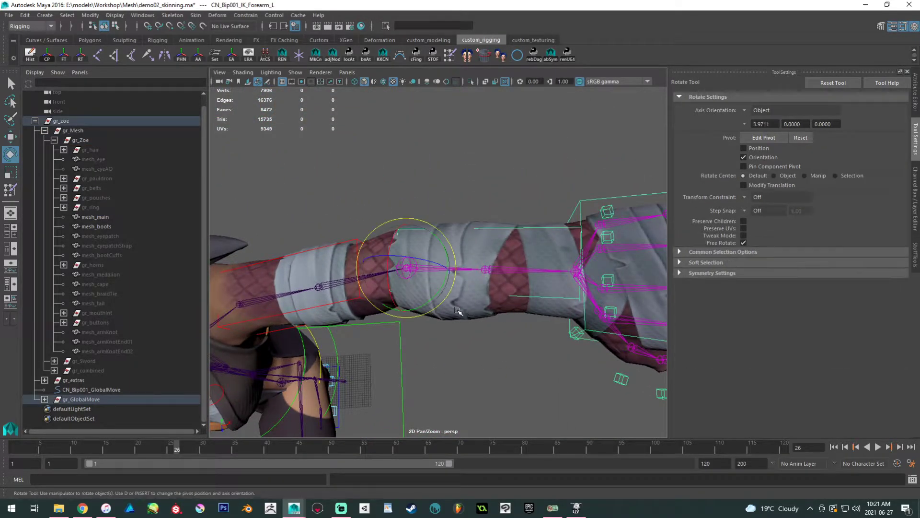
drag(433, 298, 394, 319)
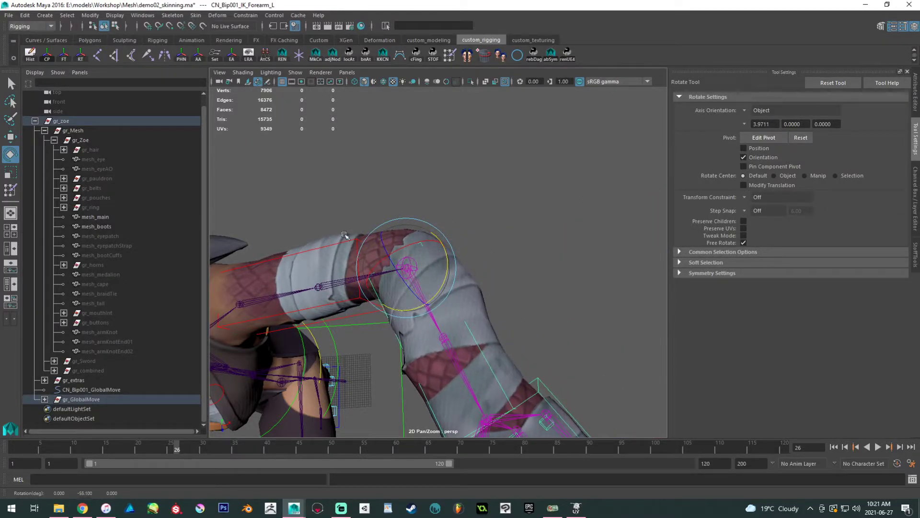
key(ctrl+z)
alt+right_drag(445, 318, 407, 292)
alt+drag(407, 292, 399, 199)
click(378, 169)
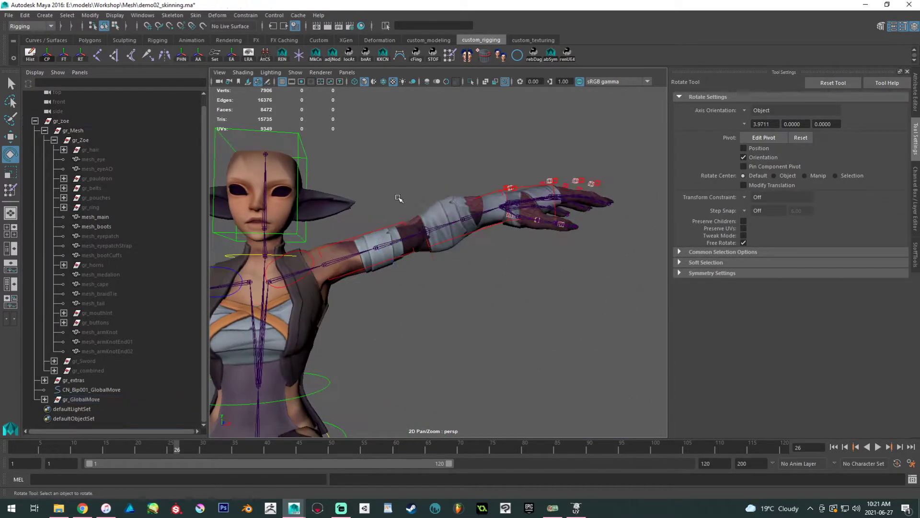
Select mesh_main at the left armpit and reopen skin weight painting with the Bip001_Spine influence.
alt+middle_drag(416, 206, 461, 202)
alt+middle_drag(360, 277, 434, 280)
alt+right_drag(421, 326, 489, 339)
click(475, 322)
alt+drag(482, 331, 439, 307)
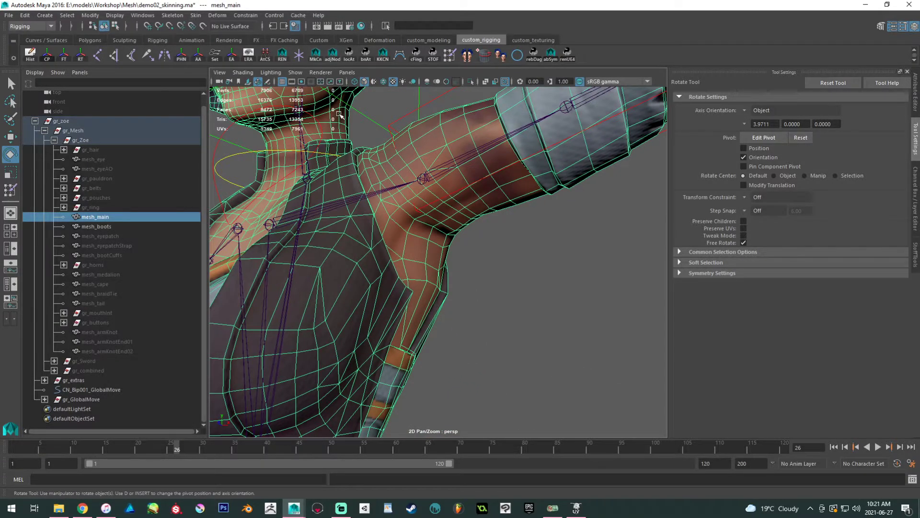
click(449, 58)
mouse_move(361, 211)
alt+mouse_down()
mouse_move(427, 207)
mouse_move(407, 269)
mouse_move(411, 290)
alt+mouse_up()
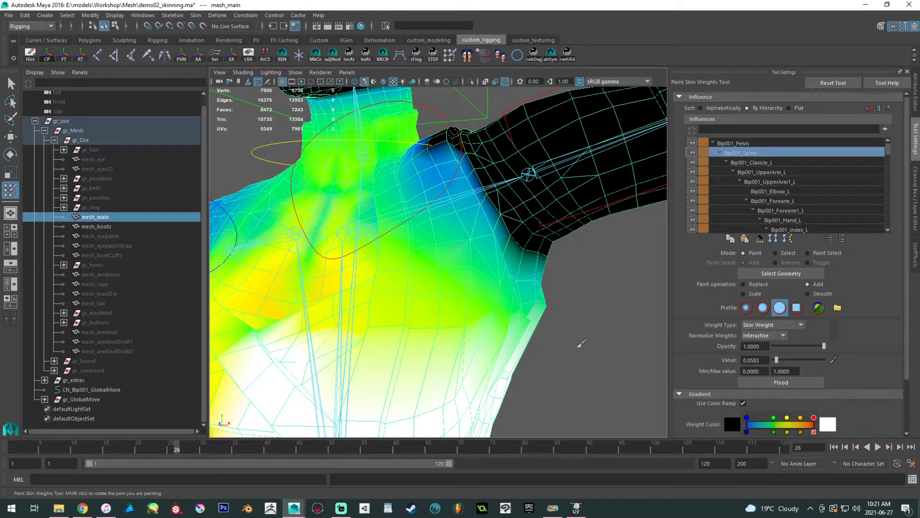
Set the paint operation to Smooth and soften the Bip001_Spine weights over the left side of the chest below the armpit.
click(808, 294)
mouse_move(532, 383)
alt+mouse_down()
mouse_move(461, 323)
mouse_move(228, 261)
mouse_move(394, 294)
mouse_move(392, 303)
mouse_move(479, 312)
mouse_move(363, 270)
alt+mouse_up()
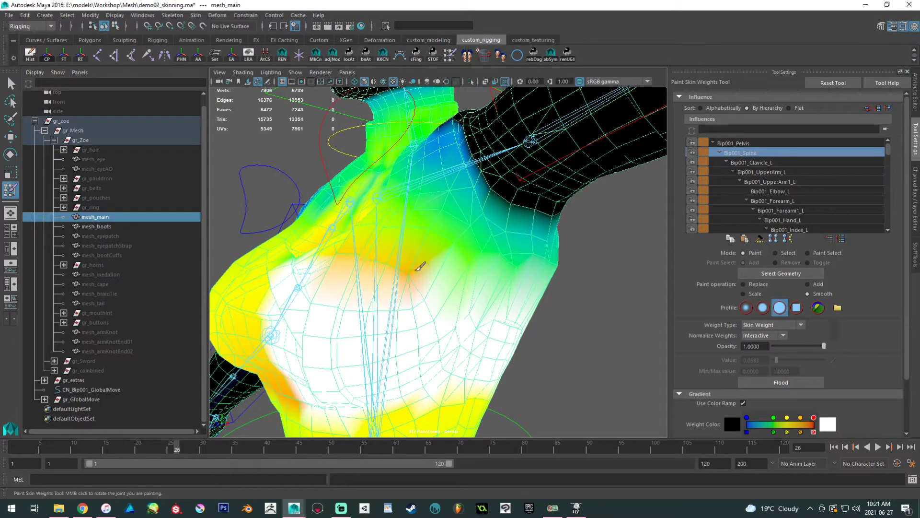
alt+drag(417, 274, 513, 288)
alt+drag(460, 306, 339, 270)
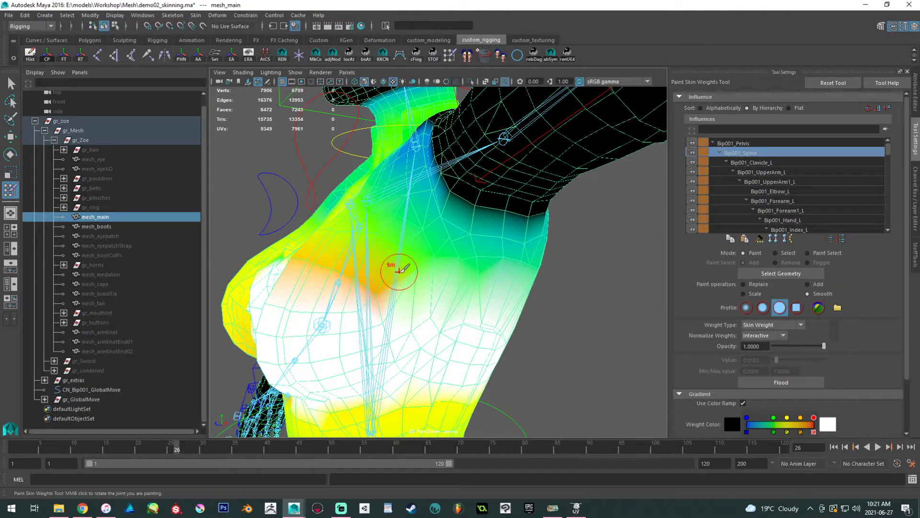
mouse_move(379, 237)
alt+mouse_down()
mouse_move(470, 300)
mouse_move(534, 304)
mouse_move(365, 274)
mouse_move(364, 253)
alt+mouse_up()
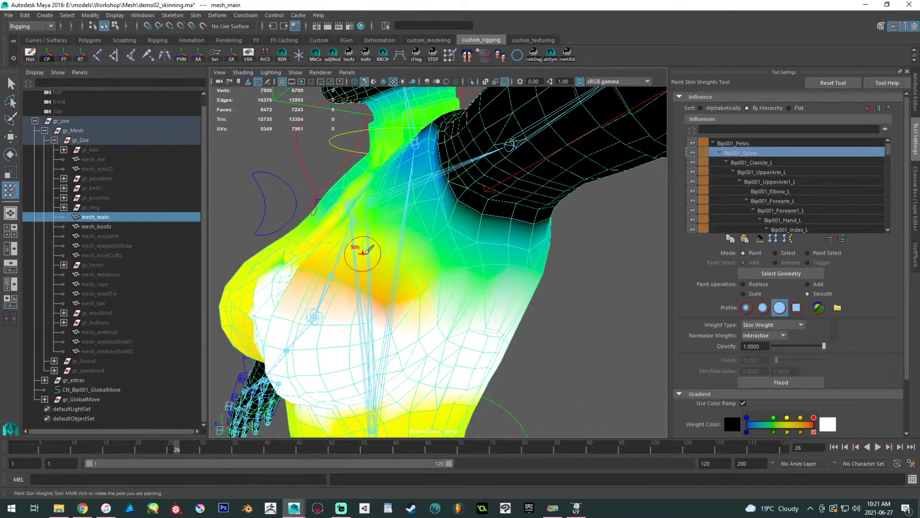
mouse_move(411, 288)
alt+mouse_down()
mouse_move(402, 282)
mouse_move(463, 297)
alt+mouse_up()
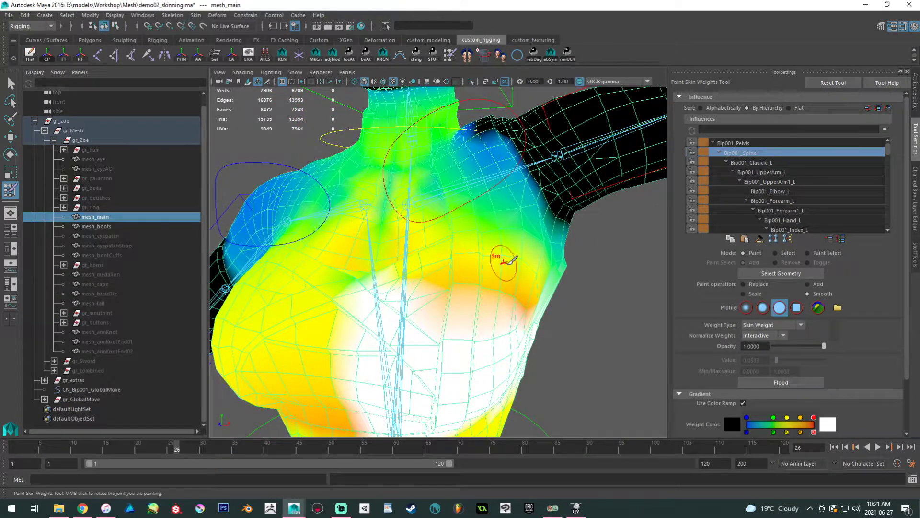
alt+drag(504, 261, 448, 244)
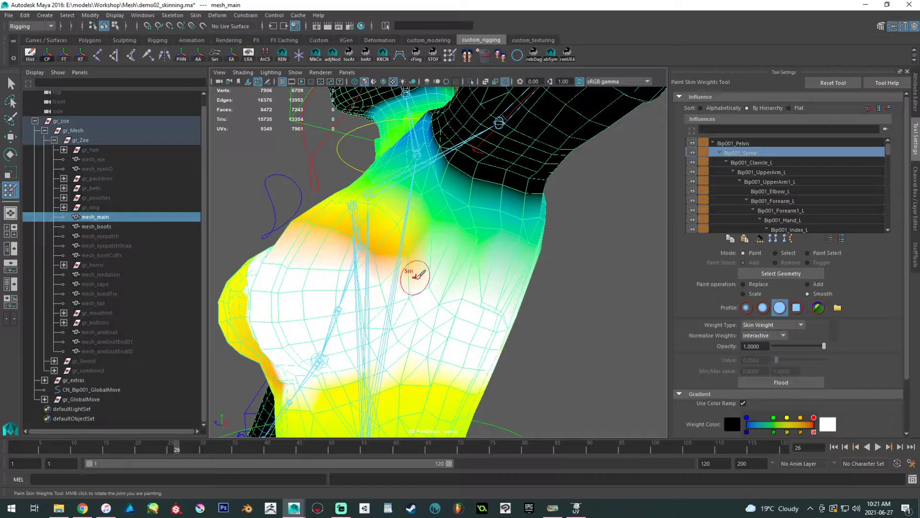
Extend the Bip001_Spine smoothing across the front of the left chest, blending the transition toward the shoulder.
alt+drag(415, 277, 559, 283)
alt+right_drag(559, 283, 493, 261)
alt+drag(493, 261, 544, 269)
alt+right_drag(545, 268, 448, 276)
alt+drag(448, 276, 245, 286)
alt+drag(337, 286, 382, 283)
alt+right_drag(382, 283, 445, 312)
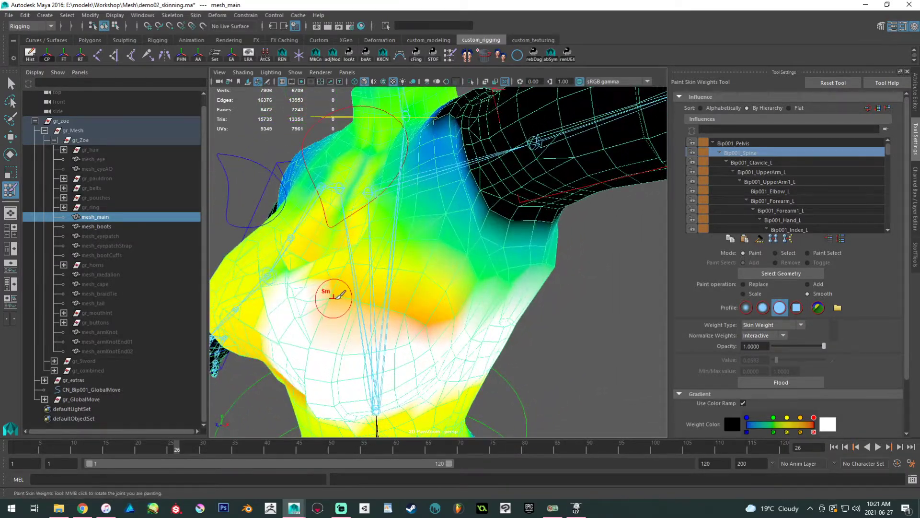
mouse_move(395, 271)
alt+mouse_down()
mouse_move(518, 265)
mouse_move(499, 257)
alt+mouse_up()
mouse_move(490, 210)
alt+mouse_down()
mouse_move(499, 217)
mouse_move(381, 232)
alt+mouse_up()
alt+right_drag(384, 231, 451, 209)
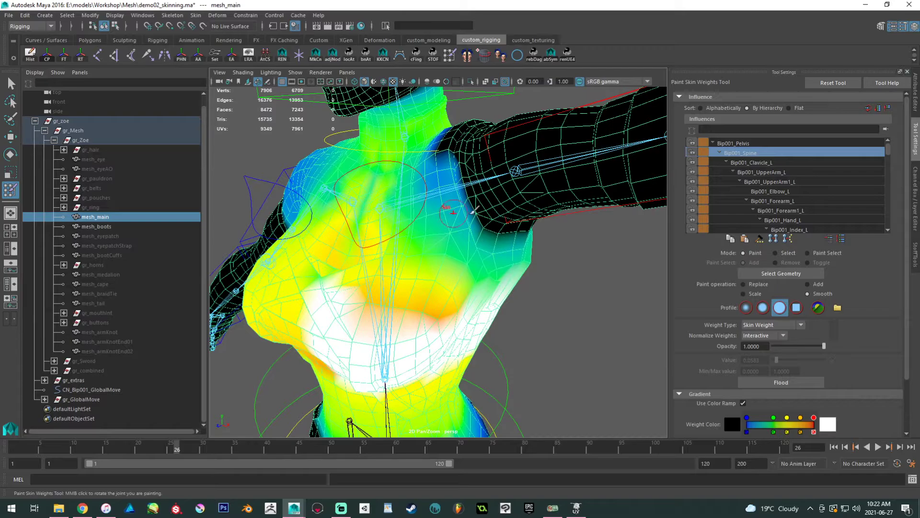
Display the Bip001_Clavicle_L influence, check how far it reaches down the left chest, and leave weight painting.
click(760, 162)
alt+drag(452, 247, 460, 277)
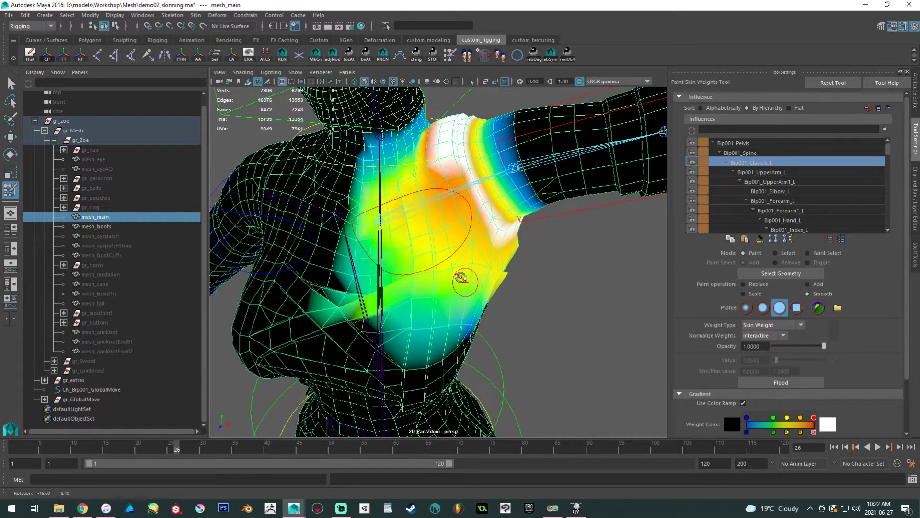
alt+drag(367, 286, 412, 269)
key(w)
right_drag(519, 280, 470, 233)
drag(533, 356, 315, 267)
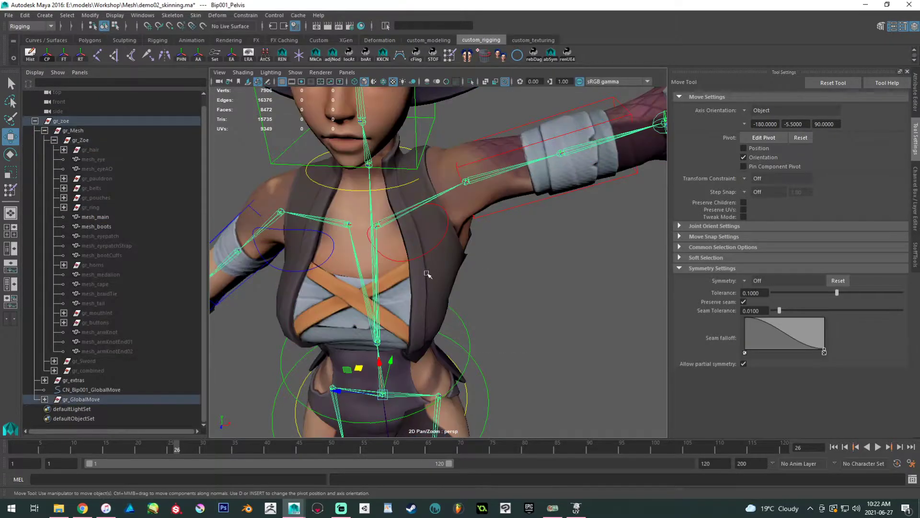
key(ctrl+z)
Switch to component selection and select the mesh_main vertices across the lower chest and waist.
key(F8)
alt+drag(510, 355, 525, 362)
drag(524, 361, 331, 273)
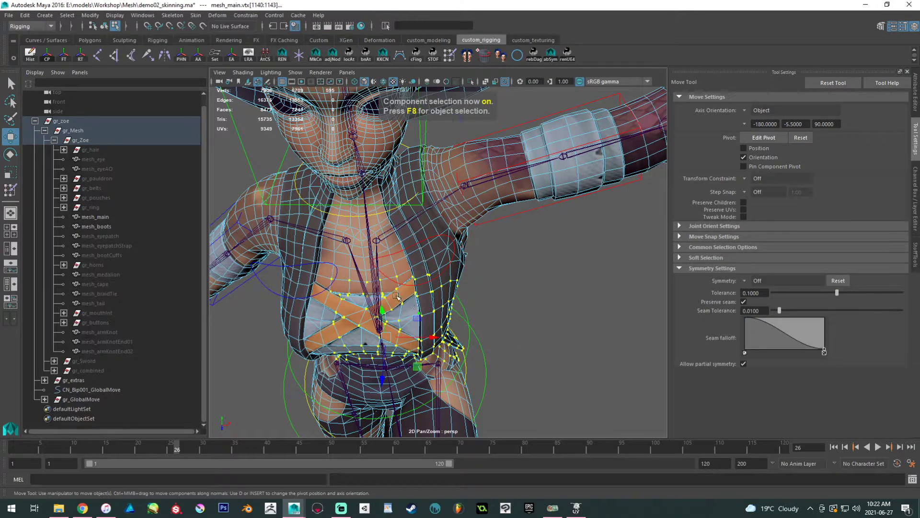
alt+drag(398, 298, 378, 278)
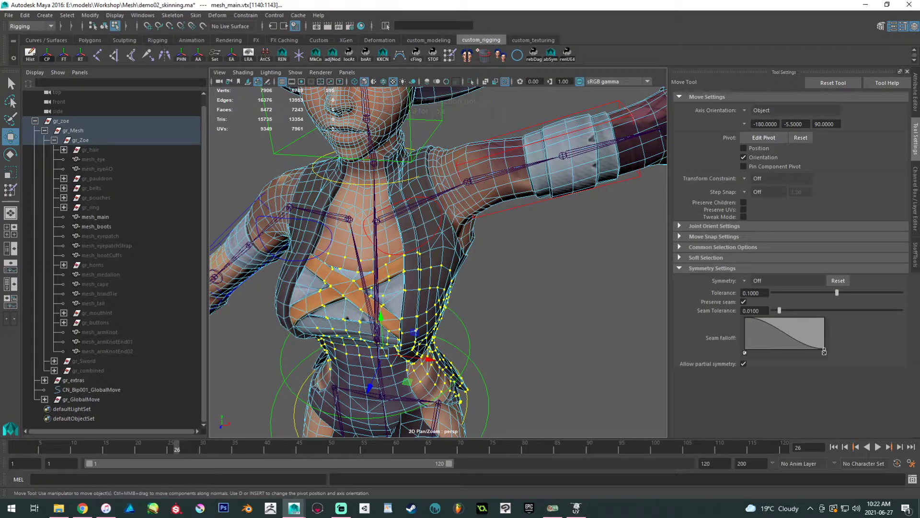
Set the Bip001_Clavicle_L weight of all selected vertices to 0 in the Component Editor's Smooth Skins table, then close the editor.
key(shift+c)
click(435, 230)
drag(798, 207, 798, 374)
shift+click(453, 380)
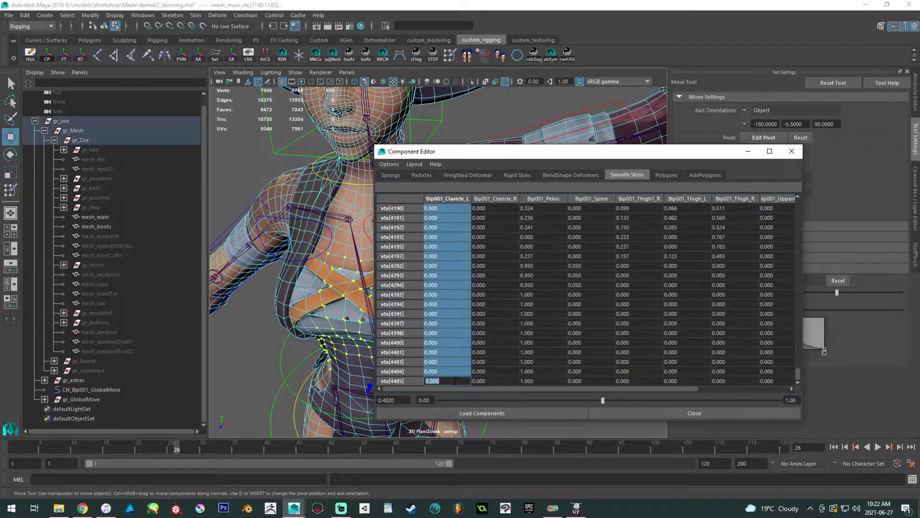
text(0)
key(Return)
click(791, 151)
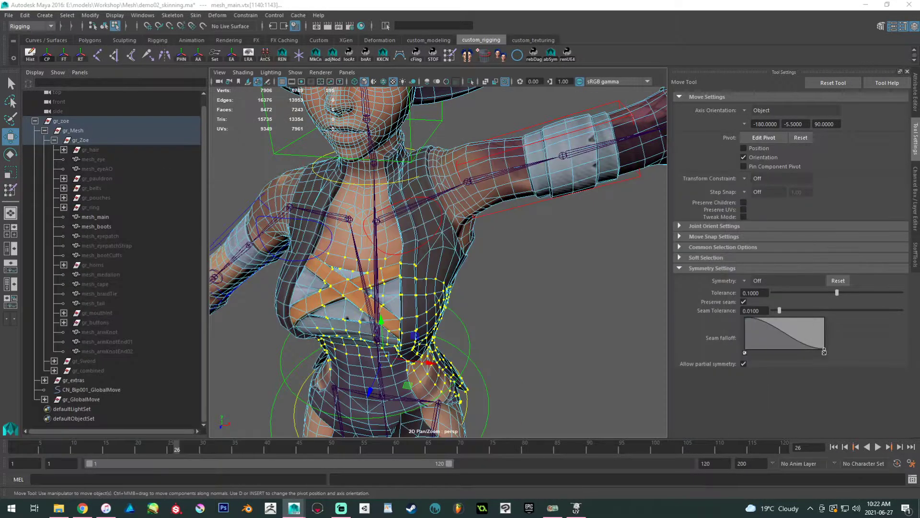
Return mesh_main to object mode and resume skin weight painting with the Bip001_Clavicle_L influence shown at the left armpit.
scroll(411, 215, up, 2)
right_drag(412, 230, 433, 207)
click(412, 213)
mouse_move(423, 158)
alt+mouse_down()
mouse_move(414, 199)
mouse_move(376, 189)
mouse_move(413, 230)
mouse_move(389, 219)
alt+mouse_up()
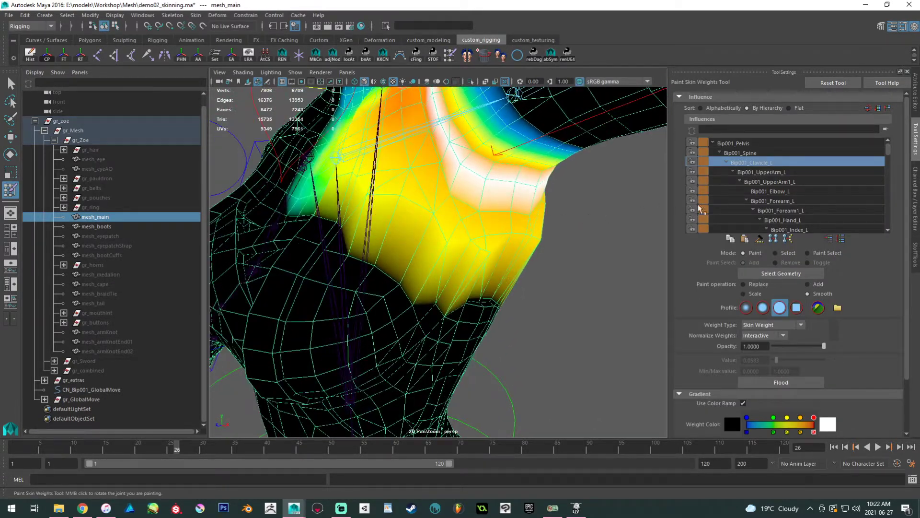
Switch to Bip001_Spine and smooth its weights along the upper edge of the left breast and around toward the armpit.
click(749, 153)
alt+drag(432, 192, 388, 193)
mouse_move(409, 243)
alt+mouse_down()
mouse_move(438, 246)
mouse_move(430, 207)
alt+mouse_up()
mouse_move(372, 224)
alt+mouse_down()
mouse_move(432, 212)
mouse_move(420, 207)
mouse_move(460, 192)
mouse_move(396, 224)
alt+mouse_up()
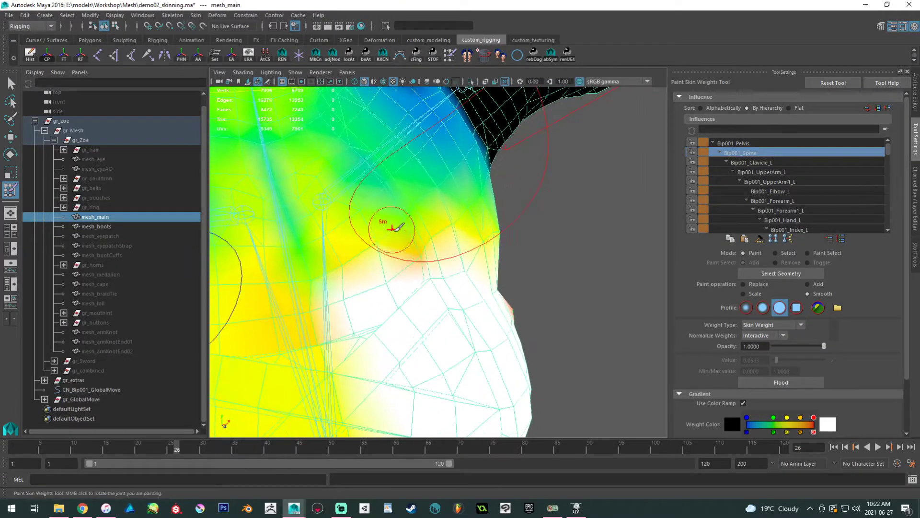
alt+drag(331, 259, 349, 254)
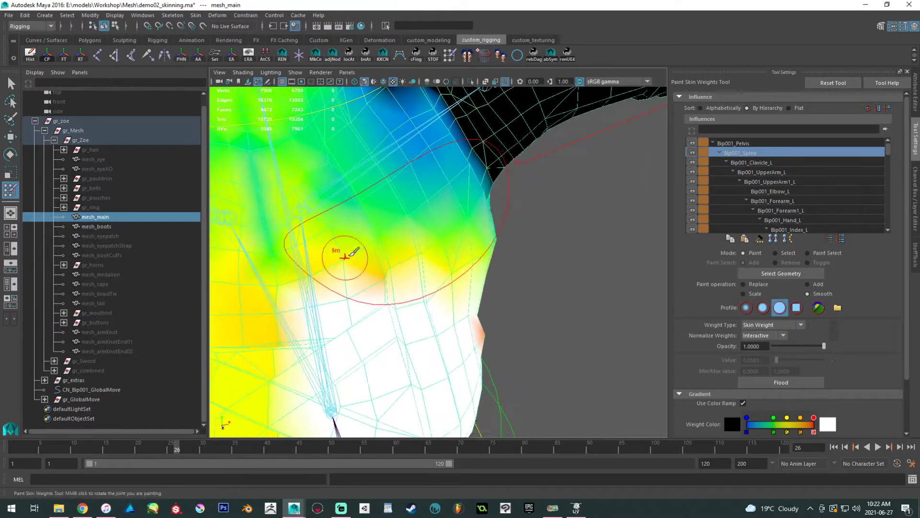
mouse_move(451, 186)
alt+mouse_down()
mouse_move(347, 193)
mouse_move(375, 241)
alt+mouse_up()
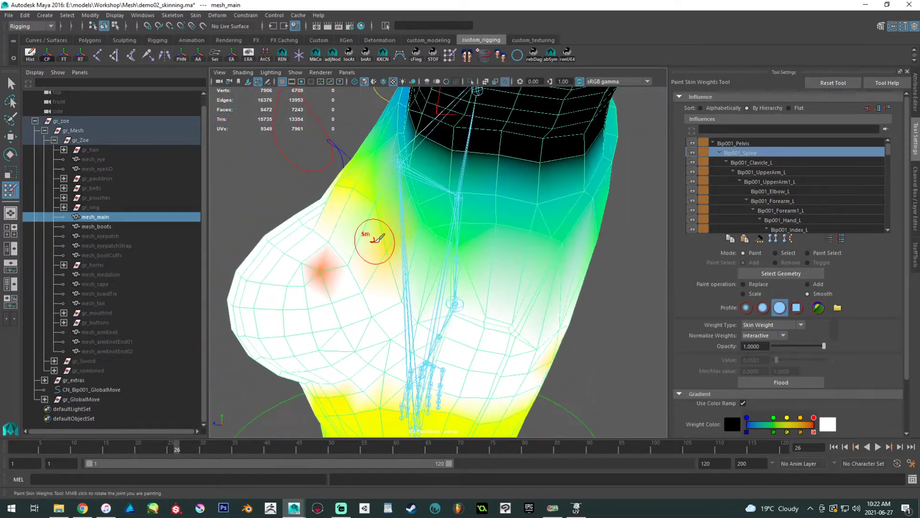
Set the paint operation to Add with value 0.0583 and fill the weak Bip001_Spine spot on the side of the left breast.
click(814, 284)
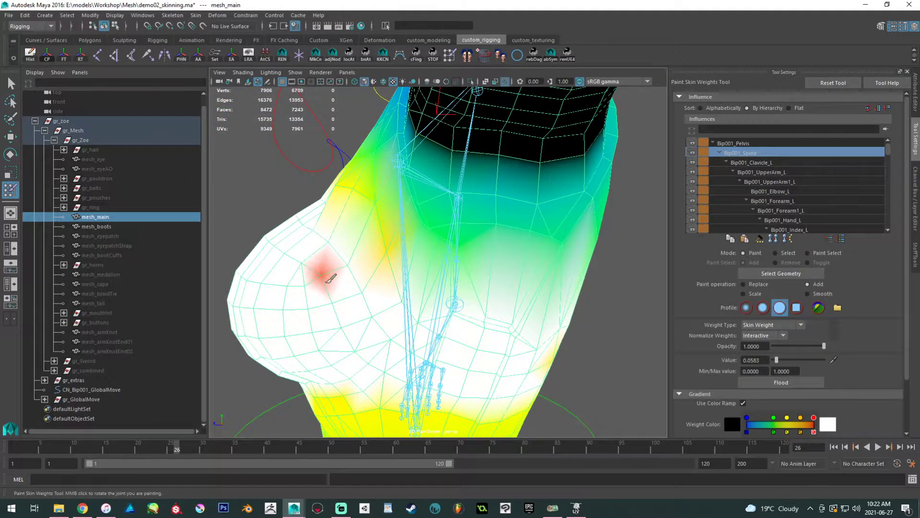
alt+drag(335, 267, 369, 210)
alt+right_drag(369, 210, 635, 283)
alt+drag(502, 253, 460, 247)
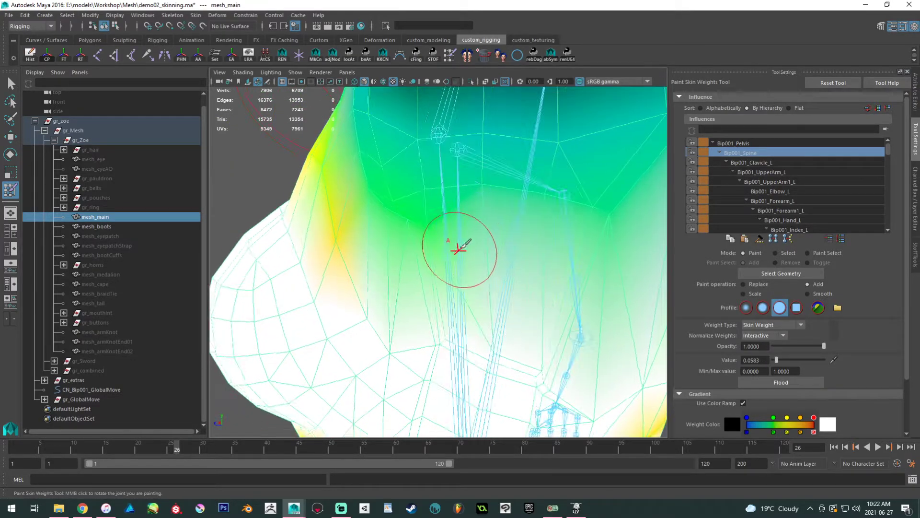
Add Bip001_Spine weight to the vertices between the left breast and the armpit.
click(425, 228)
click(436, 244)
click(441, 261)
click(439, 266)
click(448, 269)
click(385, 212)
click(397, 228)
click(401, 225)
Add Bip001_Spine weight to the vertices below the left armpit, from the side of the chest toward the back.
alt+right_drag(376, 195, 366, 158)
alt+middle_drag(420, 165, 364, 158)
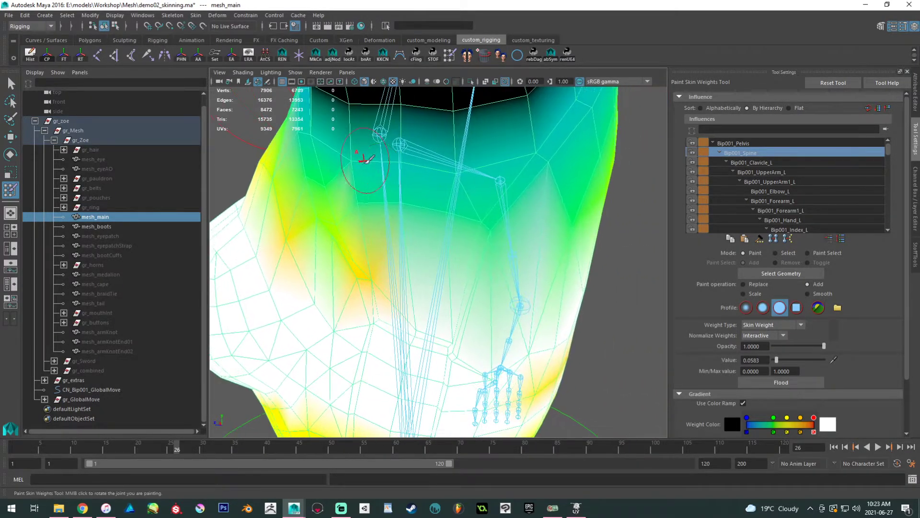
click(482, 222)
click(477, 221)
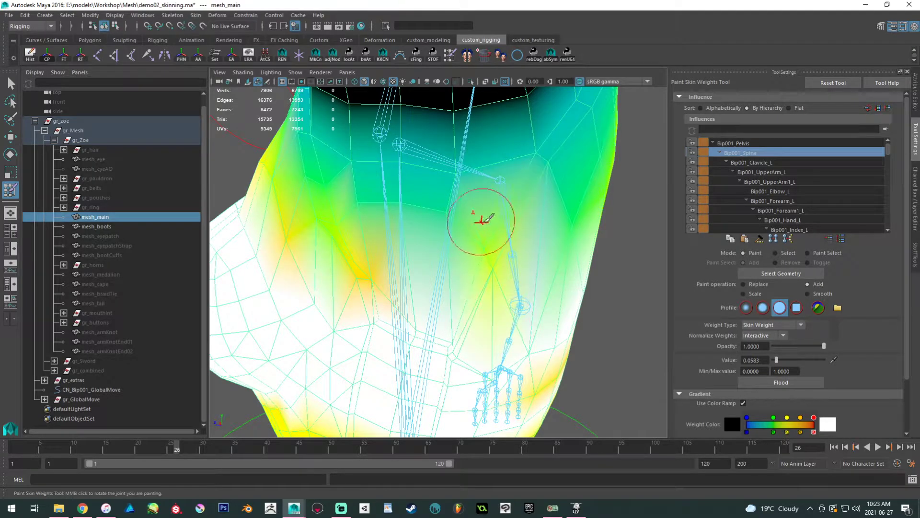
click(543, 162)
click(544, 169)
mouse_move(481, 233)
alt+mouse_down()
mouse_move(456, 205)
mouse_move(479, 218)
alt+mouse_up()
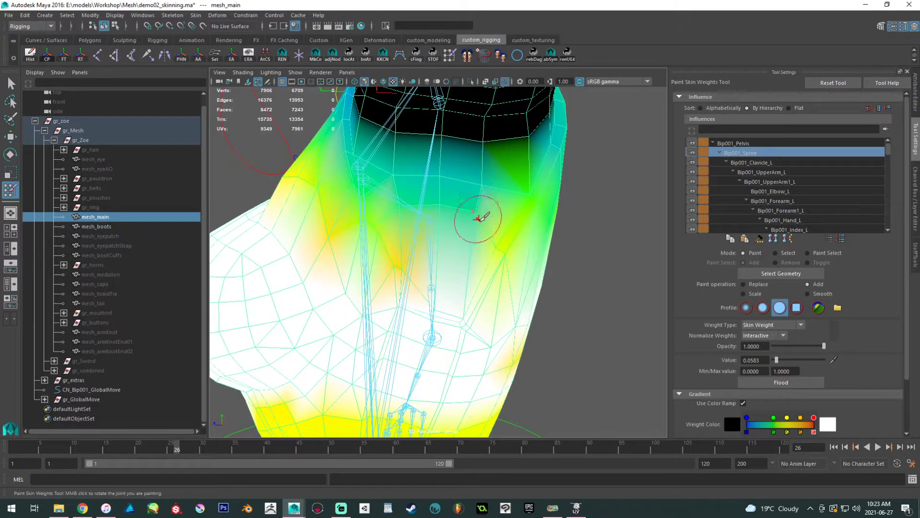
click(447, 220)
click(440, 221)
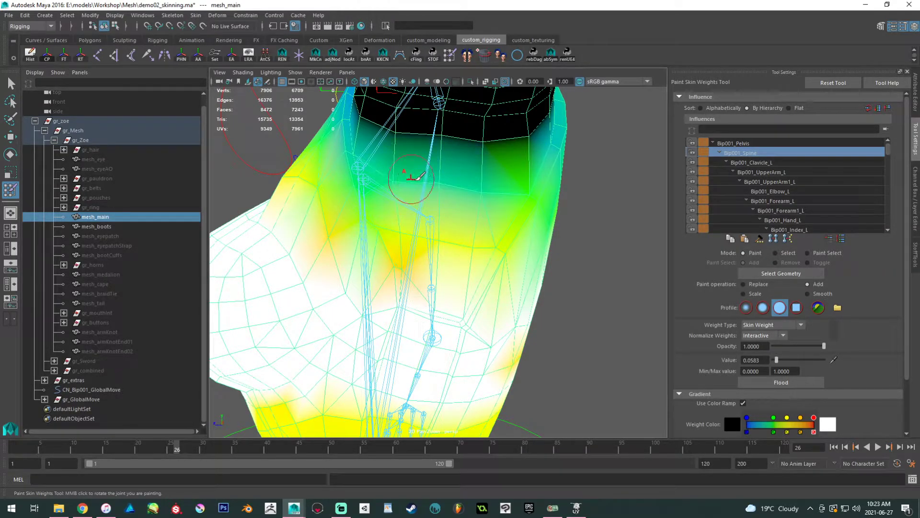
Raise the Bip001_Spine weight on the rows just under the left armpit to even out the side gradient.
mouse_move(420, 189)
alt+mouse_down()
mouse_move(404, 156)
mouse_move(455, 158)
mouse_move(472, 170)
mouse_move(306, 192)
alt+mouse_up()
mouse_move(307, 191)
alt+right_down()
mouse_move(358, 208)
mouse_move(330, 202)
alt+right_up()
alt+drag(331, 201, 448, 199)
alt+right_drag(448, 198, 472, 219)
click(395, 211)
click(403, 220)
alt+drag(404, 218, 464, 240)
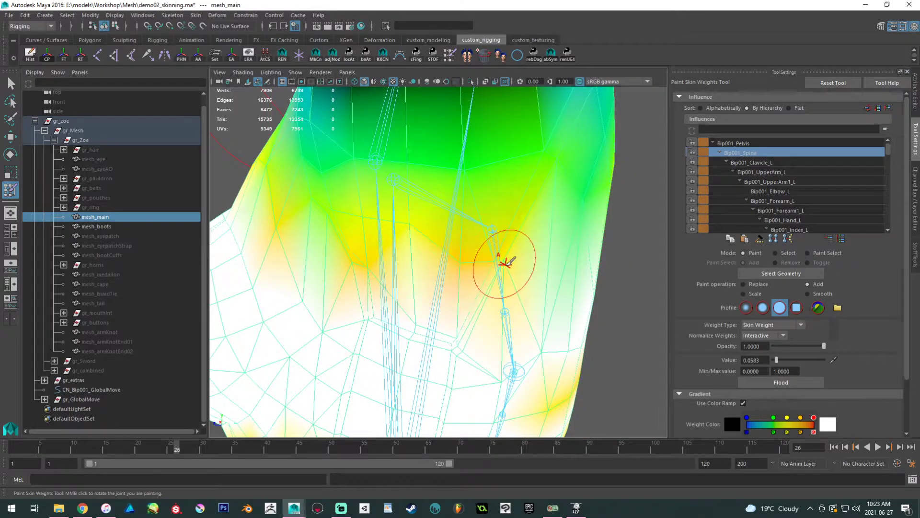
alt+drag(503, 267, 604, 256)
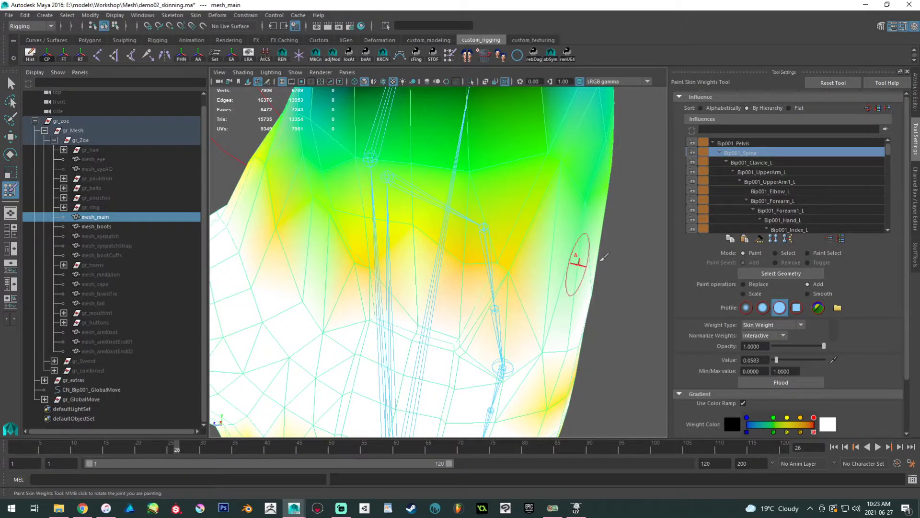
Switch to Bip001_Clavicle_L and add its weight along the lower rows of the torso side beneath the left armpit.
click(747, 162)
drag(458, 330, 473, 341)
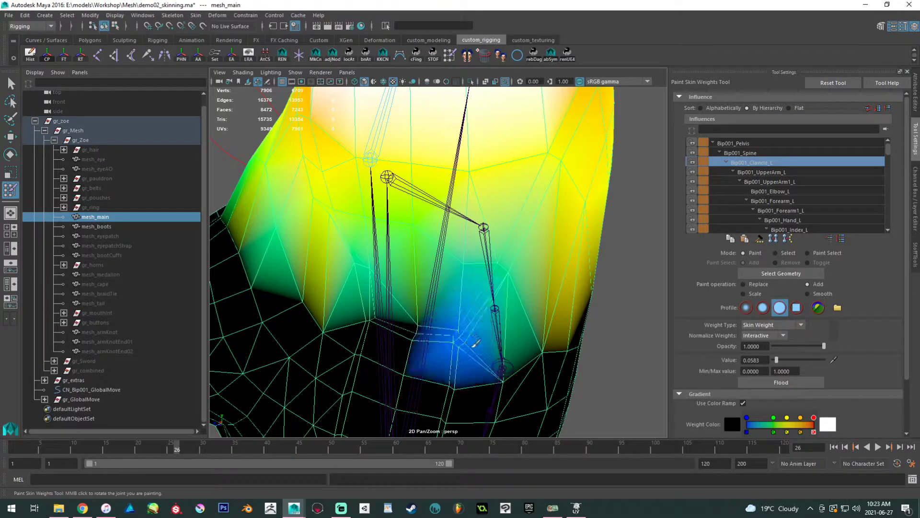
mouse_move(370, 311)
mouse_down()
mouse_move(421, 324)
mouse_move(415, 339)
mouse_up()
alt+right_drag(466, 329, 439, 273)
mouse_move(439, 273)
alt+mouse_down()
mouse_move(484, 239)
mouse_move(454, 228)
mouse_move(349, 249)
alt+mouse_up()
Examine the Bip001_Spine influence around the left armpit, and leave weight painting to inspect the shaded torso.
click(758, 152)
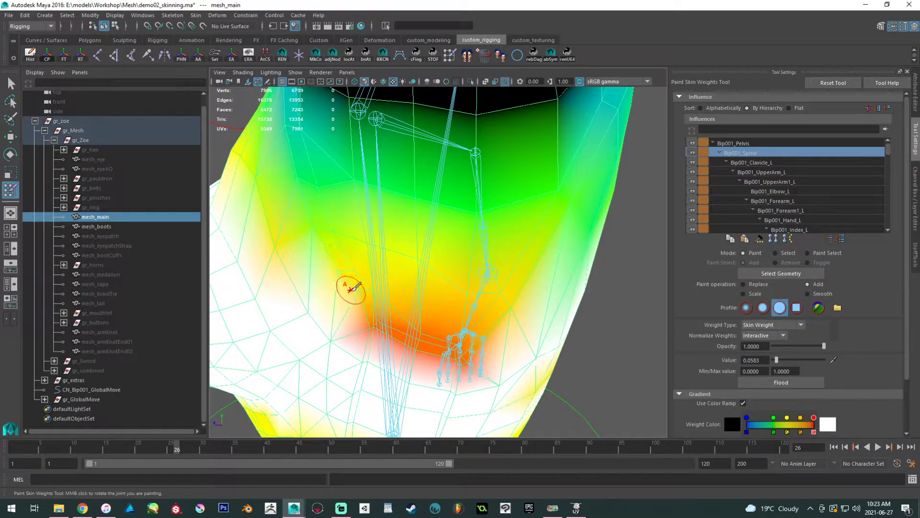
alt+drag(364, 297, 449, 255)
alt+drag(397, 218, 349, 227)
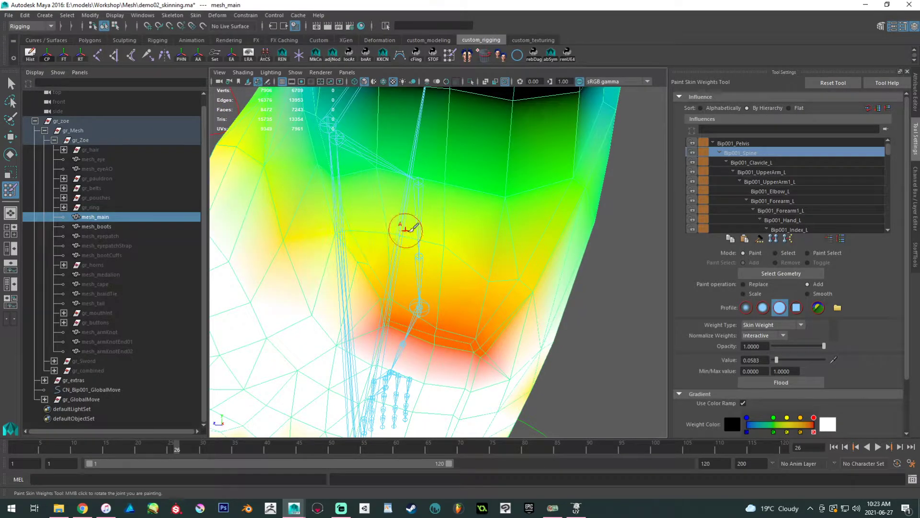
alt+drag(477, 266, 414, 259)
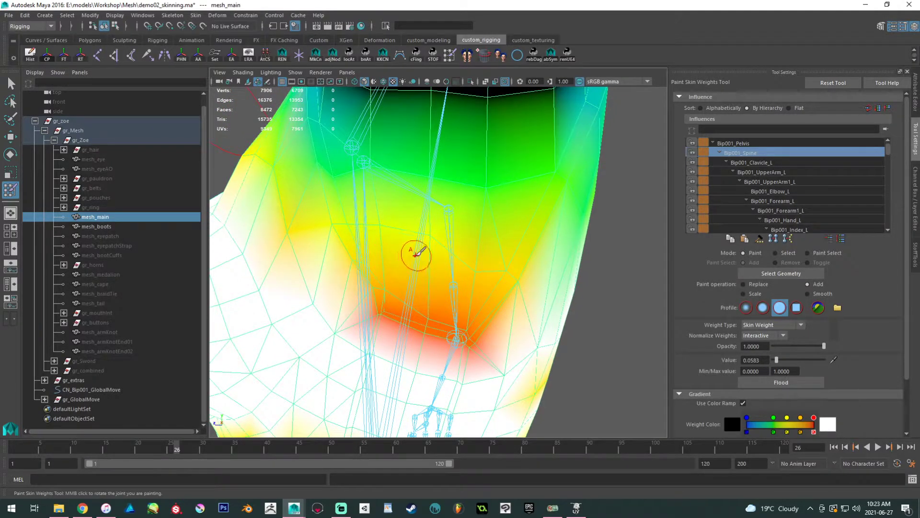
alt+right_drag(416, 255, 412, 219)
alt+drag(396, 236, 450, 247)
key(w)
click(519, 268)
alt+right_drag(518, 269, 538, 251)
mouse_move(538, 251)
alt+mouse_down()
mouse_move(528, 244)
mouse_move(560, 255)
mouse_move(533, 249)
alt+mouse_up()
alt+right_drag(533, 249, 628, 345)
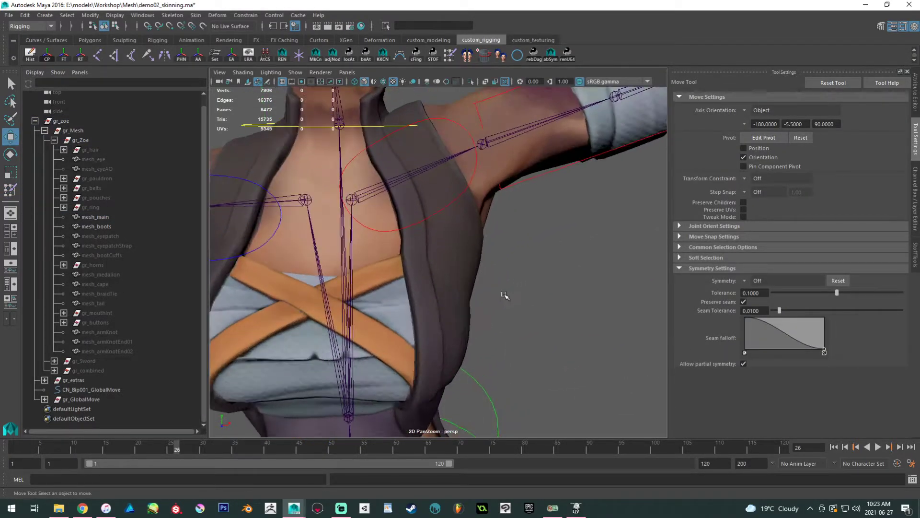
Resume skin weight painting on mesh_main and add Bip001_Spine weight to the vest front beside the left armpit.
click(405, 192)
alt+middle_drag(414, 200, 416, 216)
alt+right_drag(416, 215, 456, 240)
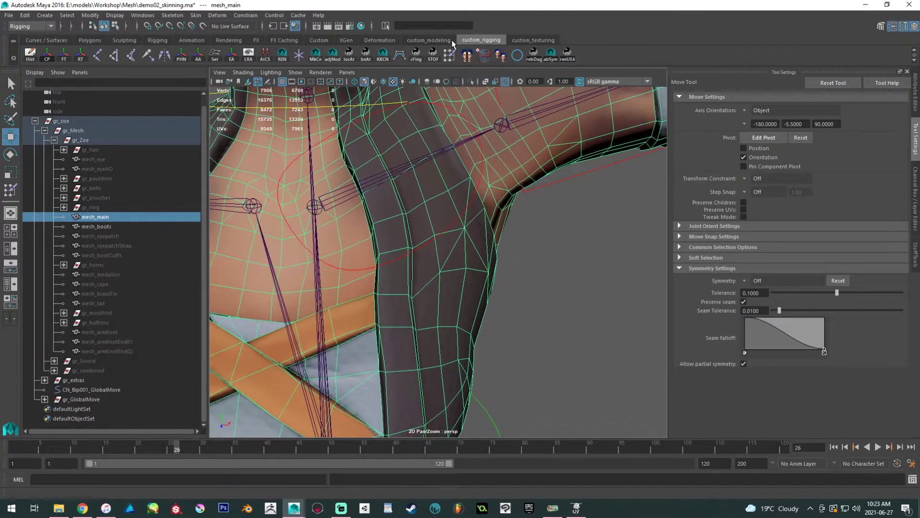
click(447, 52)
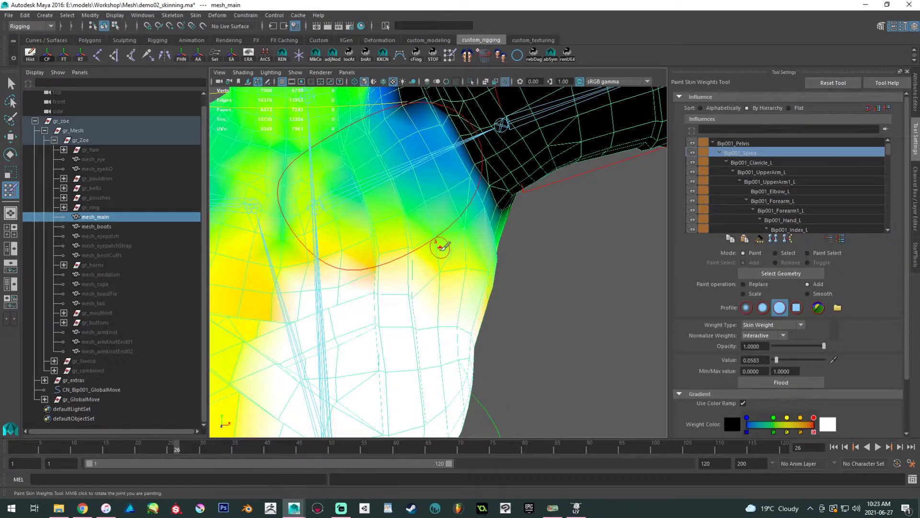
mouse_move(377, 265)
alt+mouse_down()
mouse_move(411, 277)
mouse_move(392, 253)
mouse_move(378, 255)
alt+mouse_up()
click(429, 277)
click(425, 288)
click(426, 288)
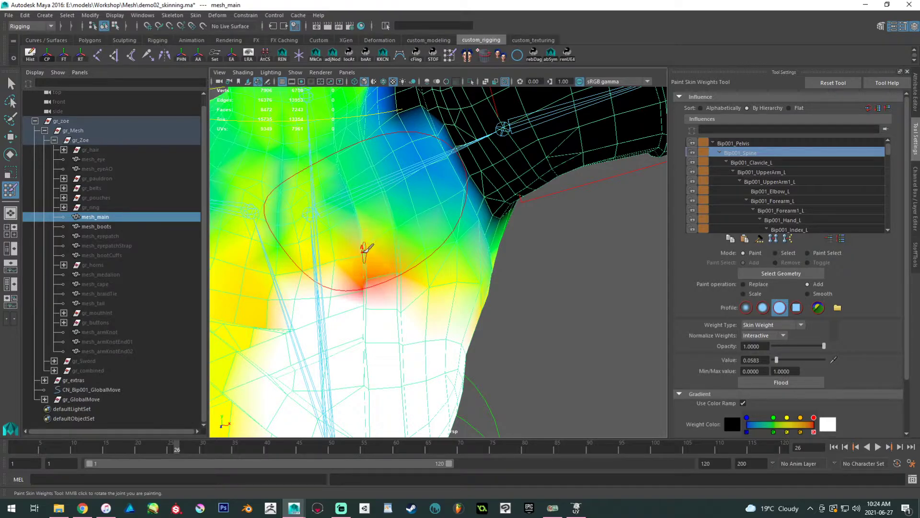
Add Bip001_Spine weight along the vest's inner edge and across the upper left chest toward the sternum.
mouse_move(400, 239)
alt+mouse_down()
mouse_move(344, 232)
mouse_move(421, 218)
mouse_move(382, 234)
alt+mouse_up()
click(342, 222)
click(346, 225)
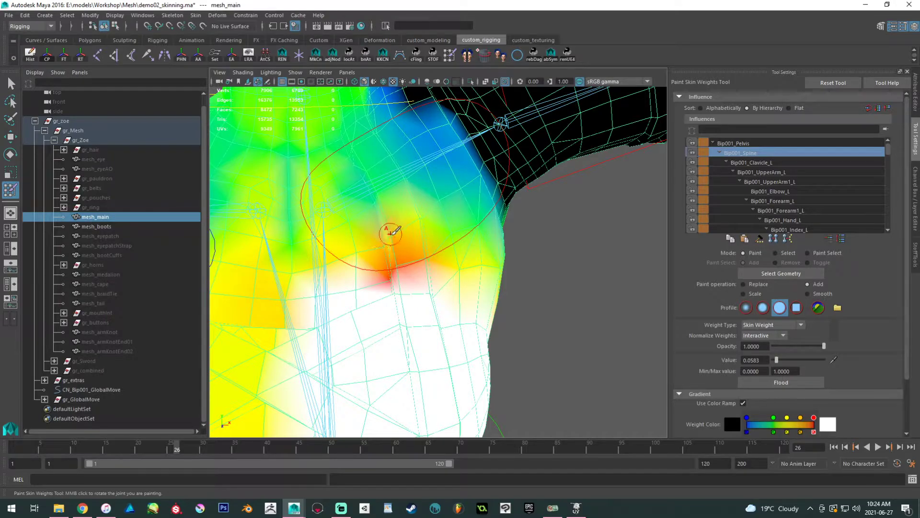
click(385, 240)
mouse_move(415, 230)
alt+mouse_down()
mouse_move(364, 221)
mouse_move(421, 199)
alt+mouse_up()
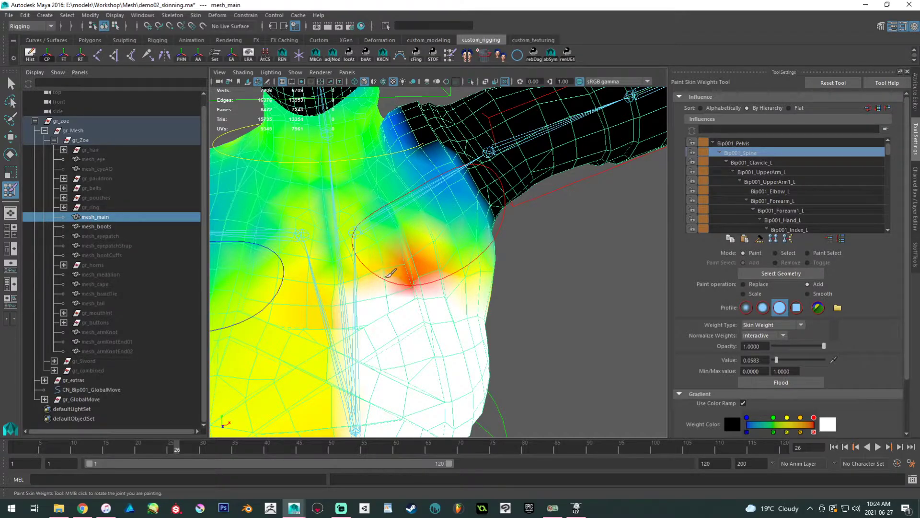
drag(385, 274, 364, 270)
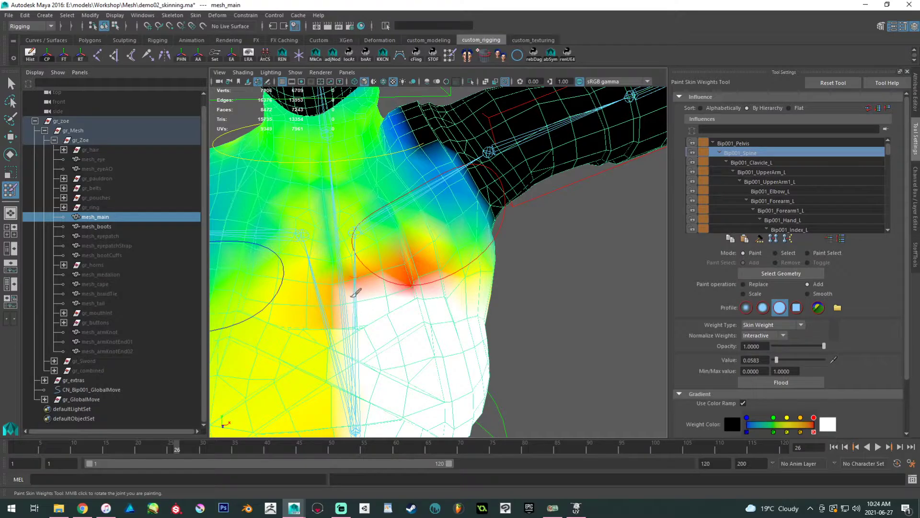
Leave weight painting, deselect the mesh, and examine the whole posed character and its left arm and hand.
scroll(388, 288, down, 8)
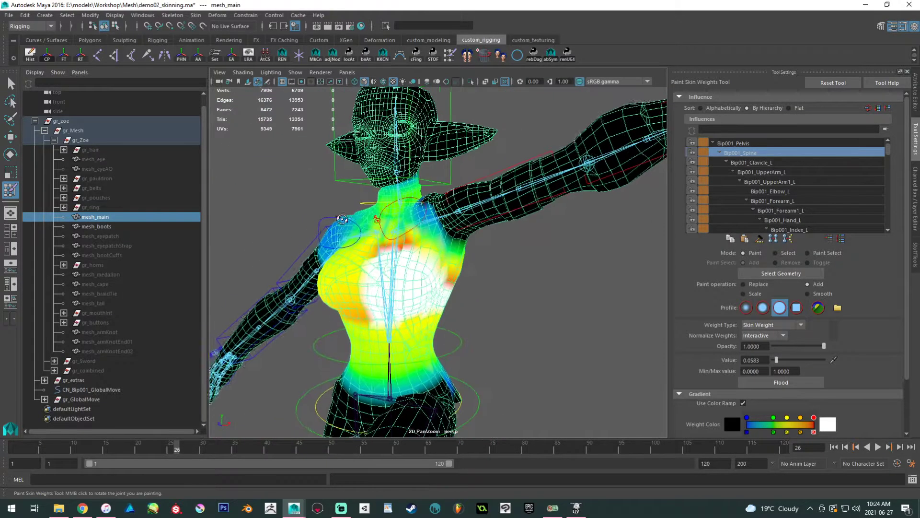
key(w)
click(516, 284)
scroll(474, 264, down, 4)
mouse_move(450, 251)
alt+mouse_down()
mouse_move(420, 238)
mouse_move(491, 266)
alt+mouse_up()
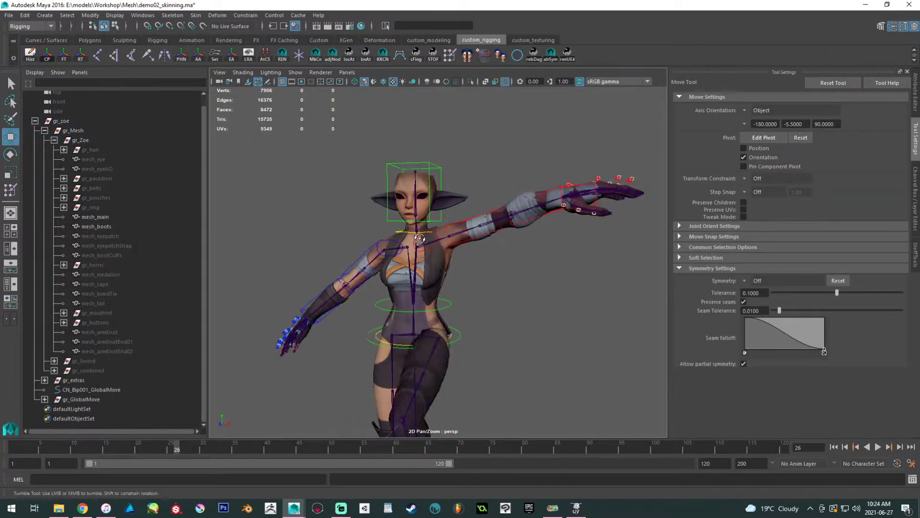
scroll(497, 283, up, 2)
alt+middle_drag(497, 283, 352, 299)
alt+right_drag(351, 299, 417, 316)
alt+drag(416, 316, 480, 343)
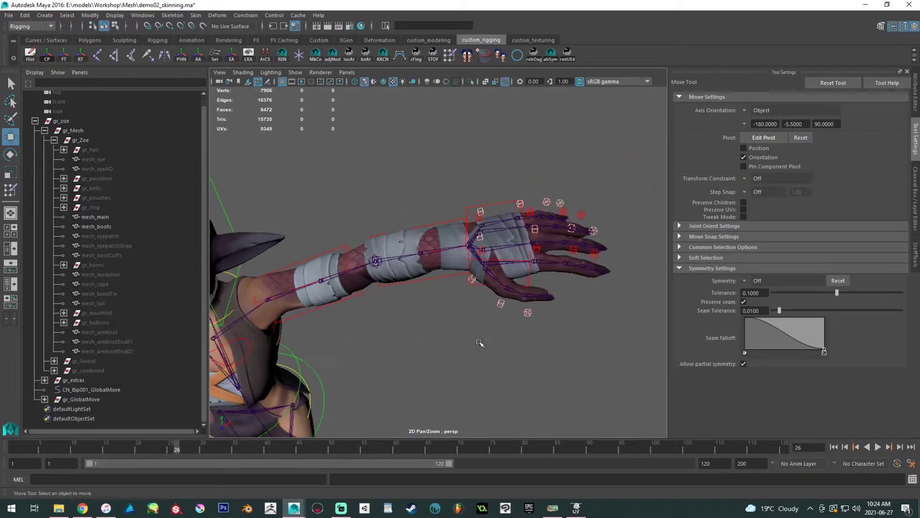
alt+middle_drag(480, 343, 396, 343)
alt+right_drag(395, 343, 472, 362)
Try rotating the CN_Bip001_Index1_L control to bend the left index finger from its base.
click(400, 269)
alt+middle_drag(422, 270, 463, 289)
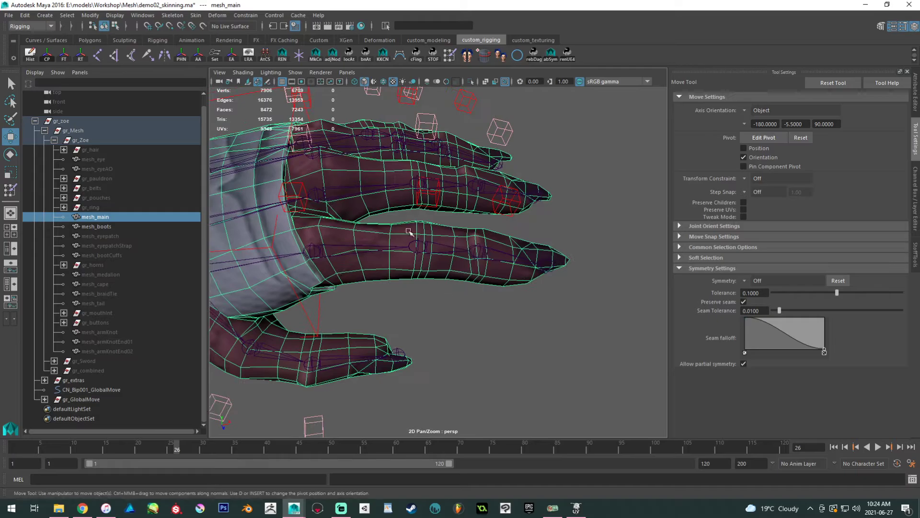
click(307, 202)
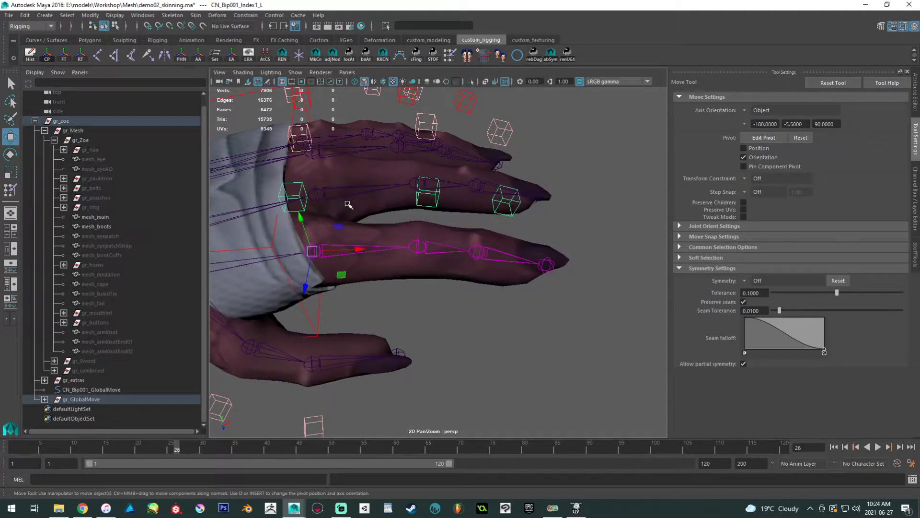
key(e)
drag(322, 221, 355, 239)
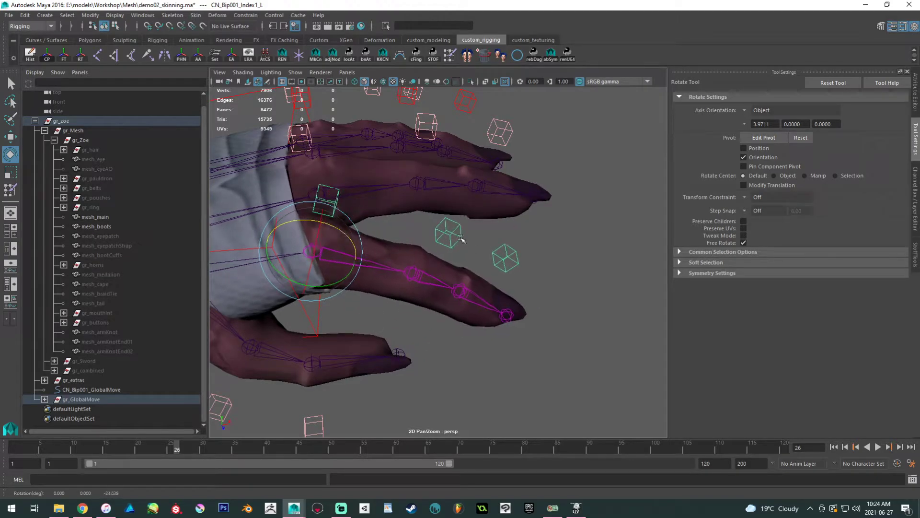
key(ctrl+z)
Bend the left index finger downward at its middle knuckle by rotating the finger control there.
click(477, 251)
drag(497, 216, 483, 259)
alt+middle_drag(483, 259, 535, 337)
alt+drag(536, 337, 527, 317)
alt+middle_drag(527, 316, 513, 379)
click(459, 314)
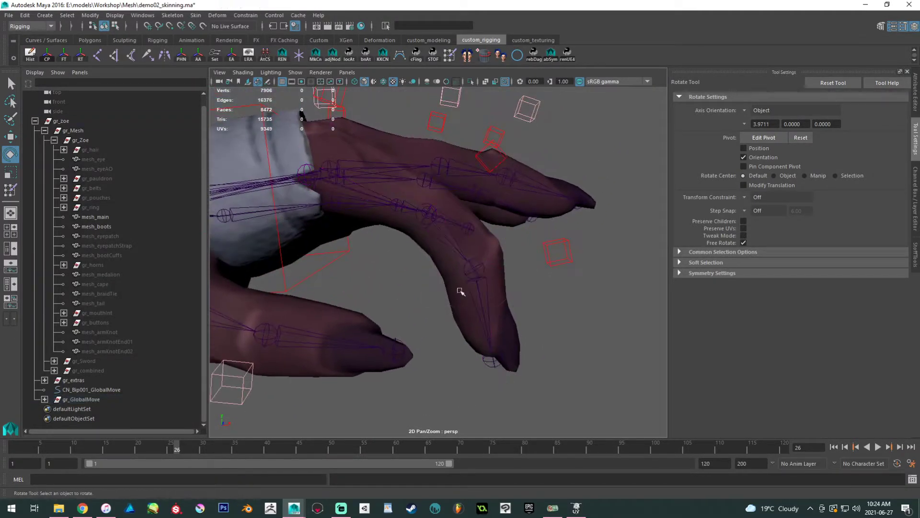
Select the vertex rings of mesh_main around the left index finger's middle knuckle and grow the selection.
click(485, 246)
right_drag(485, 245, 469, 231)
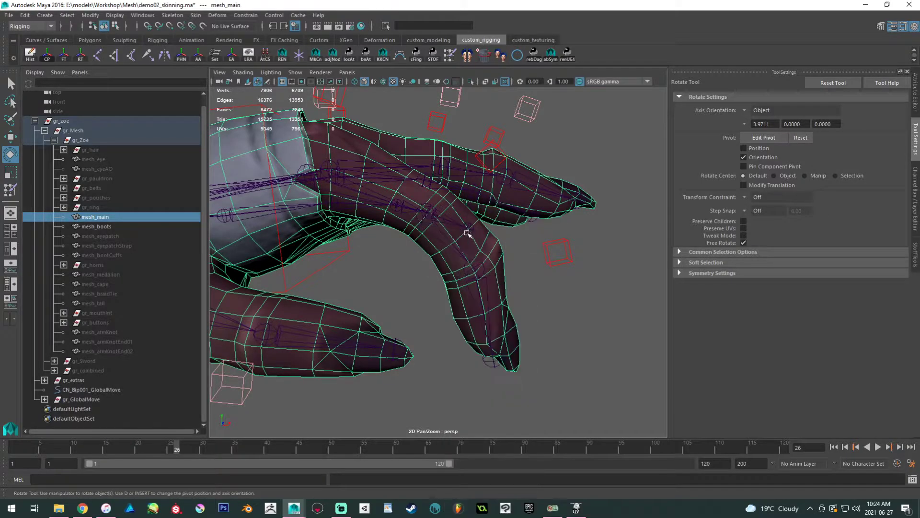
click(469, 230)
click(469, 229)
key(w)
shift+click(464, 244)
click(452, 244)
shift+double_click(444, 251)
key(shift+period)
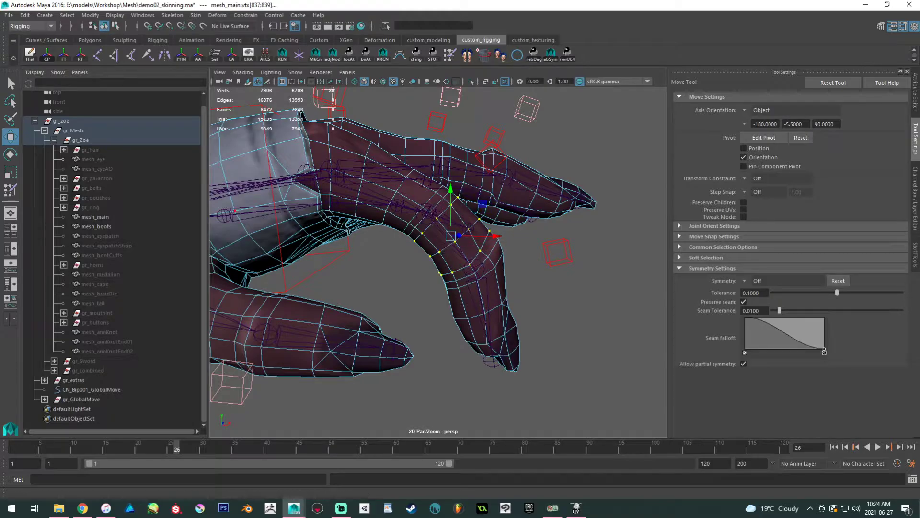
Open the Component Editor's smooth skin weights and set Bip001_Index2_L to 1 for all selected knuckle vertices.
key(ctrl+e)
drag(602, 244, 727, 278)
alt+middle_drag(548, 212, 432, 188)
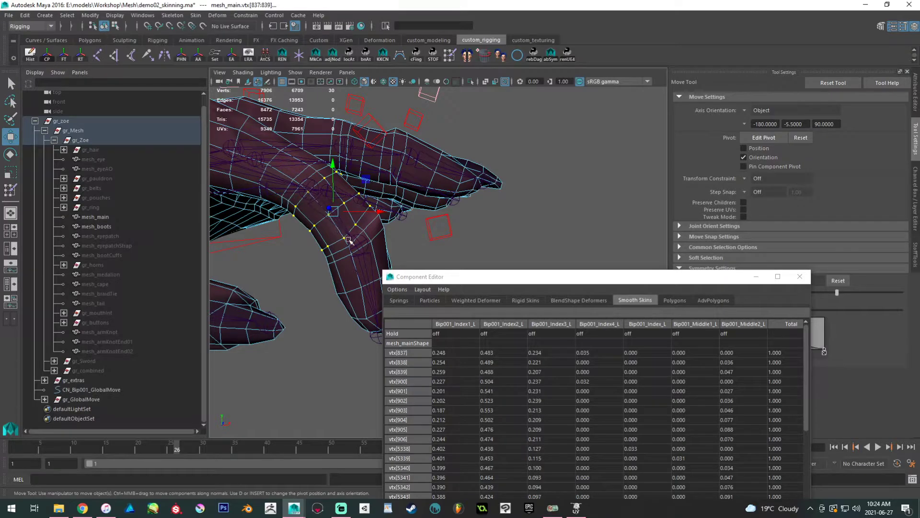
drag(596, 278, 638, 156)
click(528, 231)
drag(847, 220, 853, 364)
shift+click(551, 384)
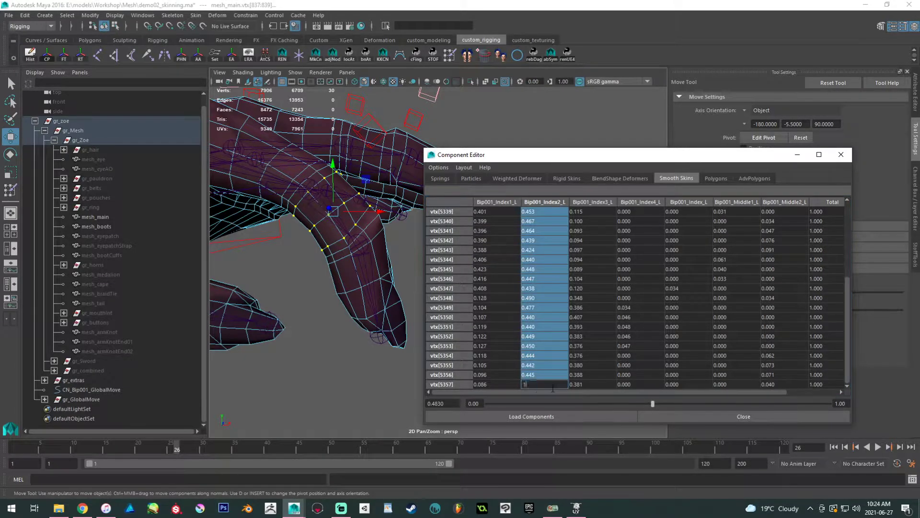
text(1)
key(Return)
alt+drag(344, 215, 338, 281)
key(ctrl+z)
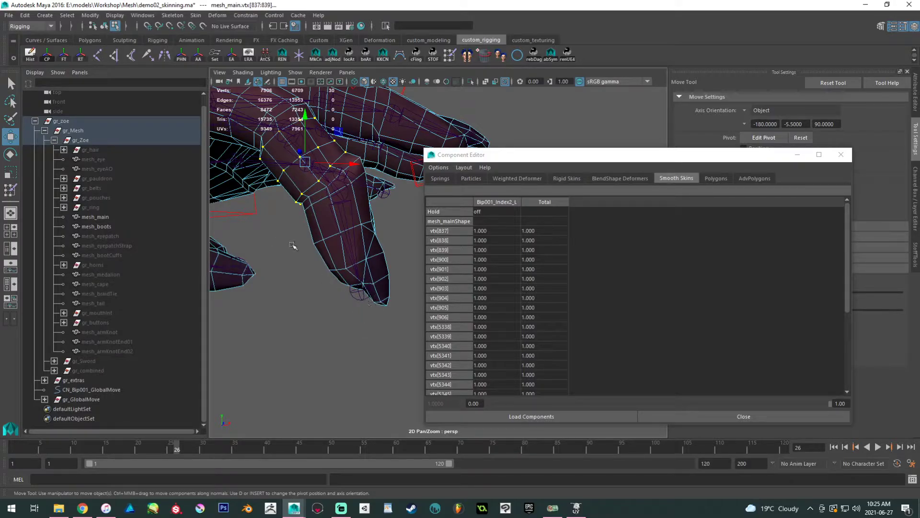
Select the left index fingertip vertices and set their Bip001_Index4_L skin weights to 1.
alt+drag(406, 317, 282, 278)
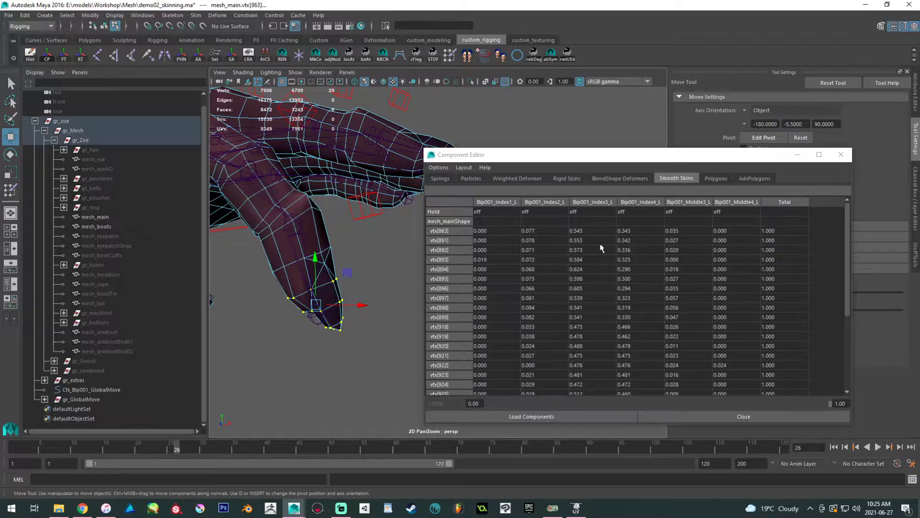
click(626, 232)
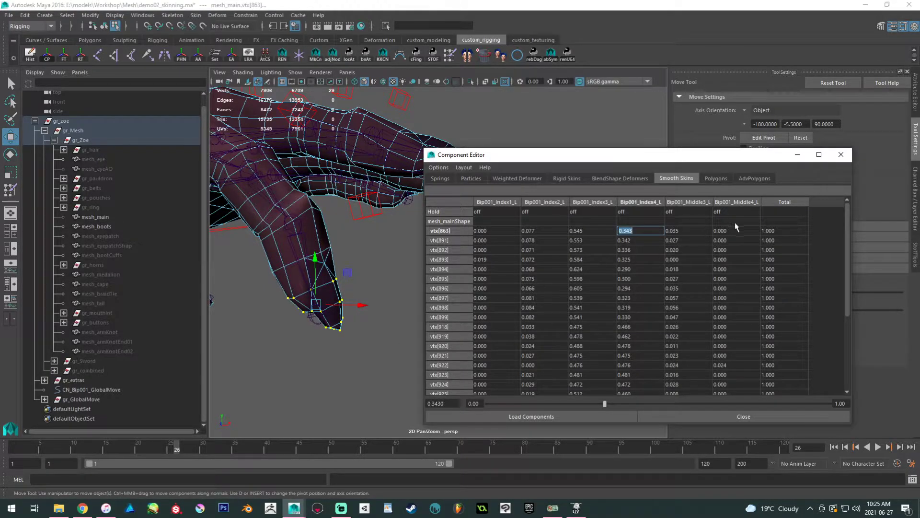
drag(847, 220, 835, 420)
shift+click(640, 380)
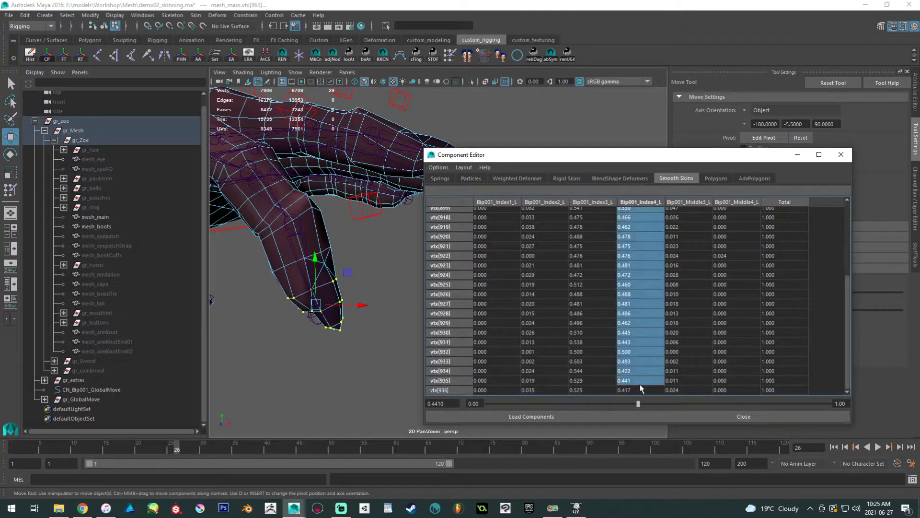
shift+click(628, 390)
text(1)
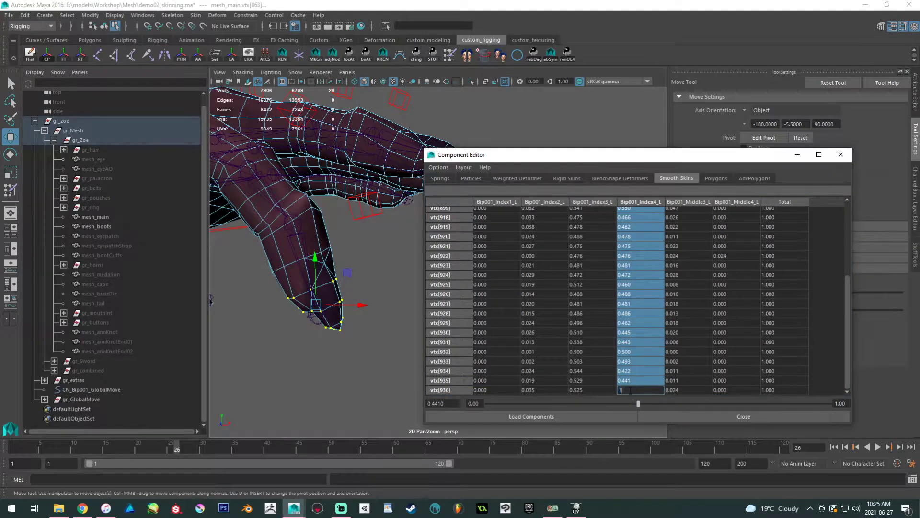
key(Return)
Select the vertex rings between the left index finger's middle knuckle and fingertip and set their Bip001_Index3_L skin weights to 1.
alt+middle_drag(332, 297, 367, 303)
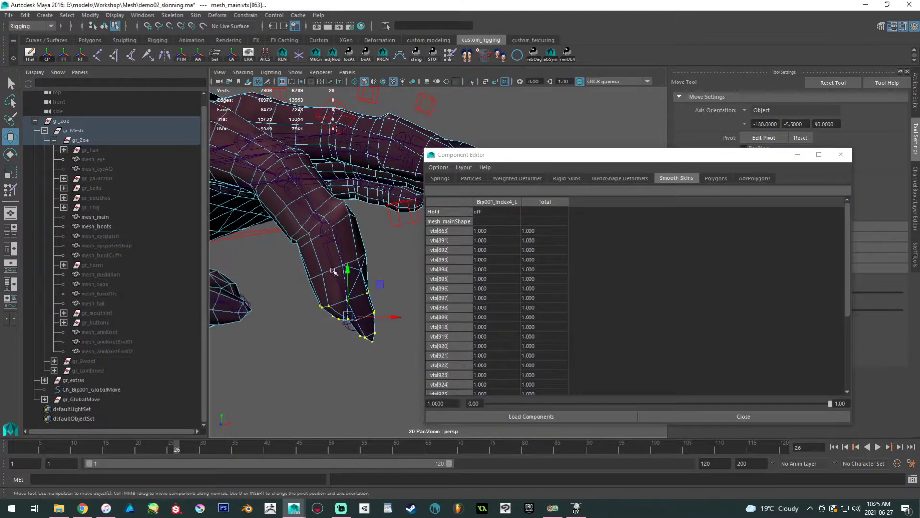
click(332, 270)
click(322, 273)
shift+double_click(310, 278)
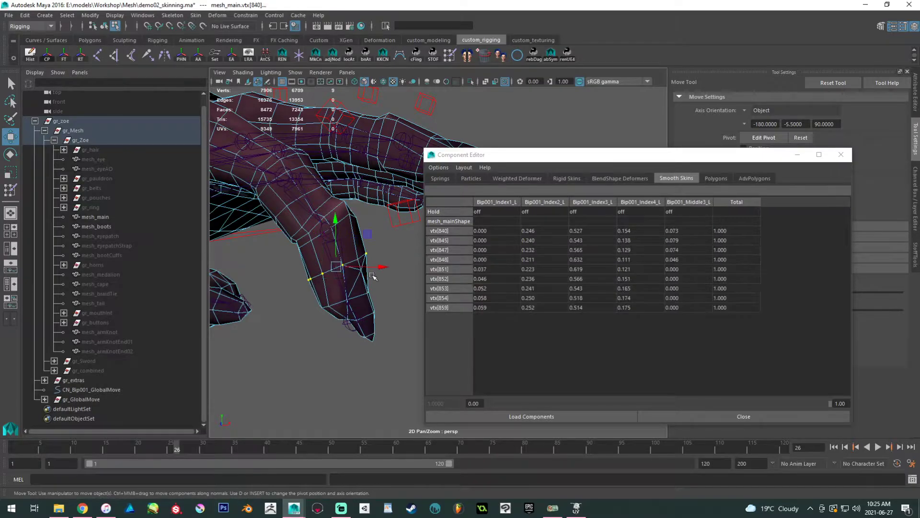
shift+drag(354, 256, 365, 274)
alt+drag(366, 274, 349, 275)
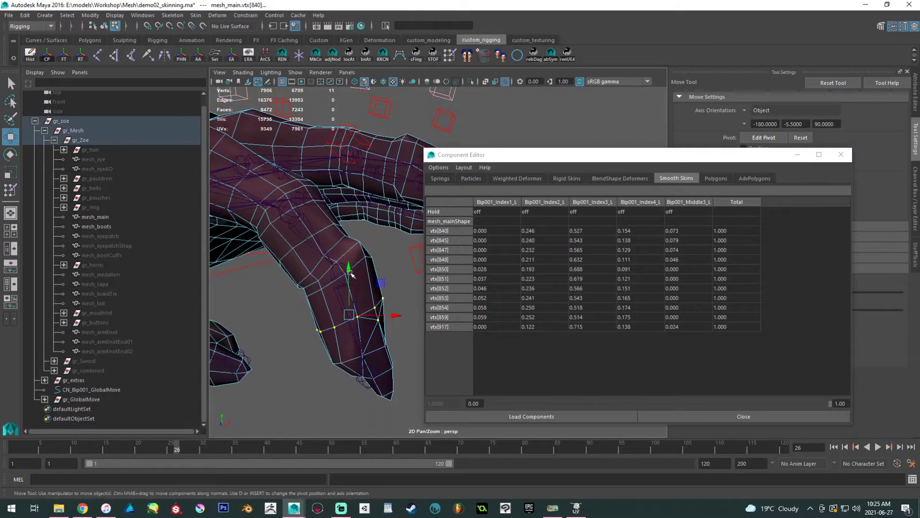
shift+double_click(345, 274)
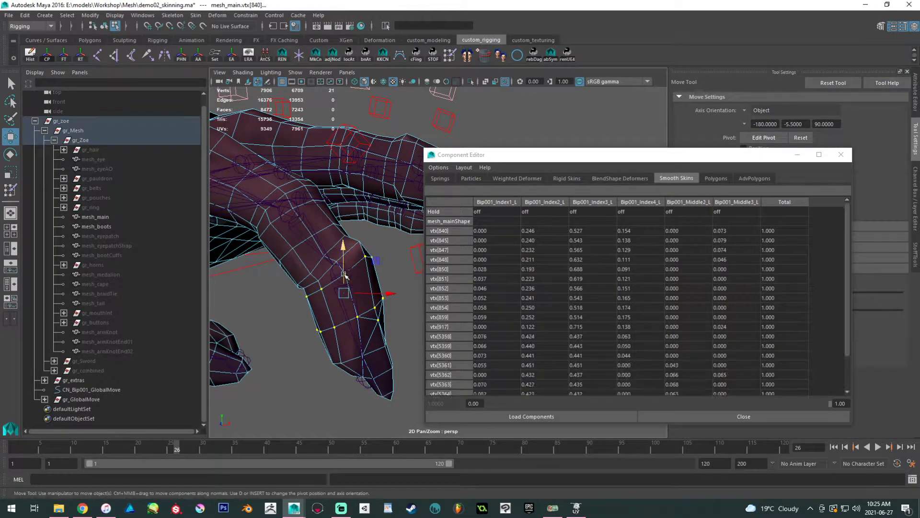
click(595, 232)
drag(844, 225, 850, 343)
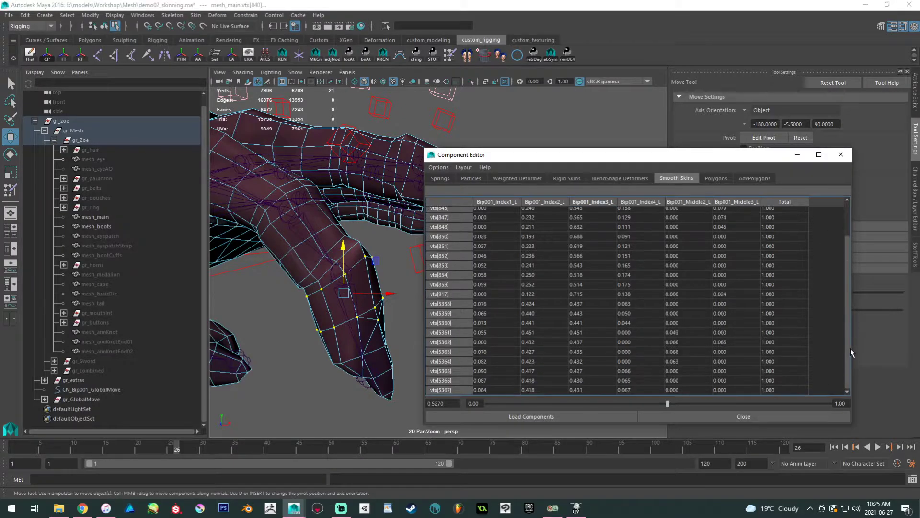
shift+click(589, 390)
text(1)
key(Return)
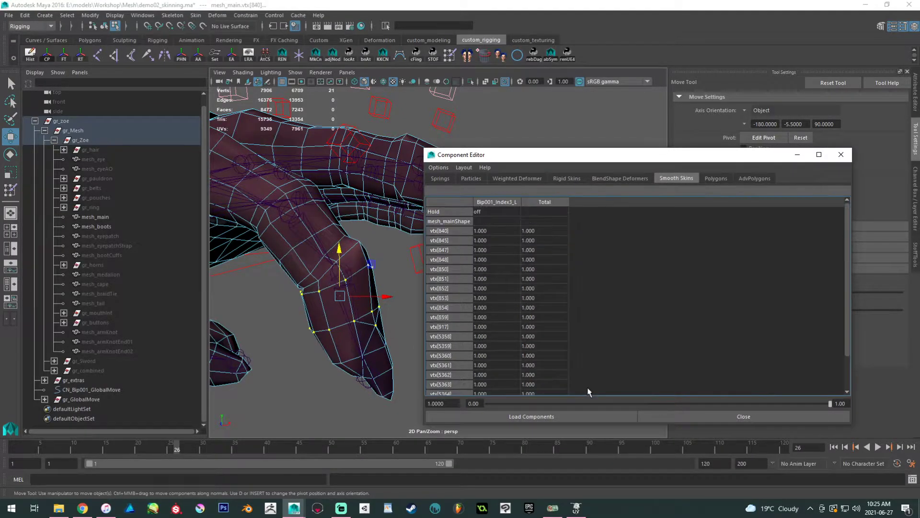
Select the vertex ring on the index finger's bent middle knuckle and set its Bip001_Index1_L, Bip001_Index4_L and Bip001_Middle2_L weights to 0.
alt+middle_drag(258, 246, 283, 255)
alt+right_drag(283, 255, 344, 261)
click(365, 246)
shift+click(337, 274)
shift+double_click(340, 274)
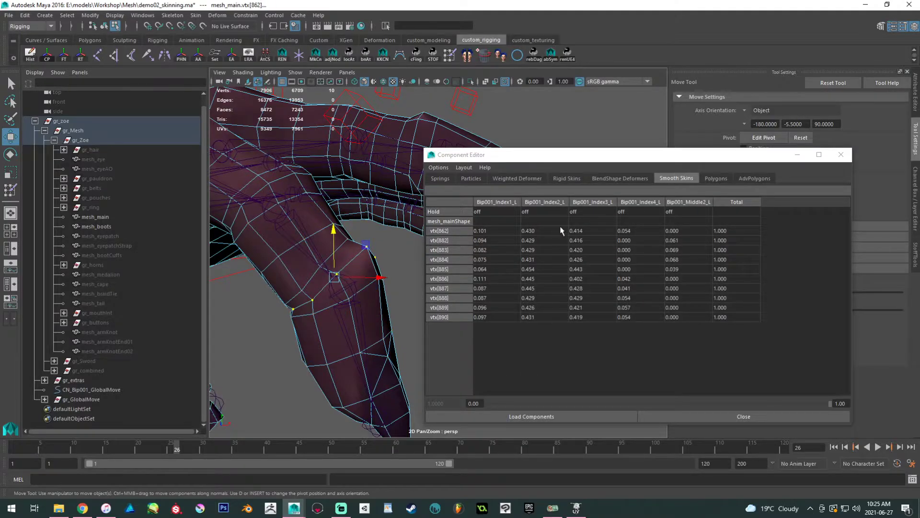
drag(488, 233, 489, 317)
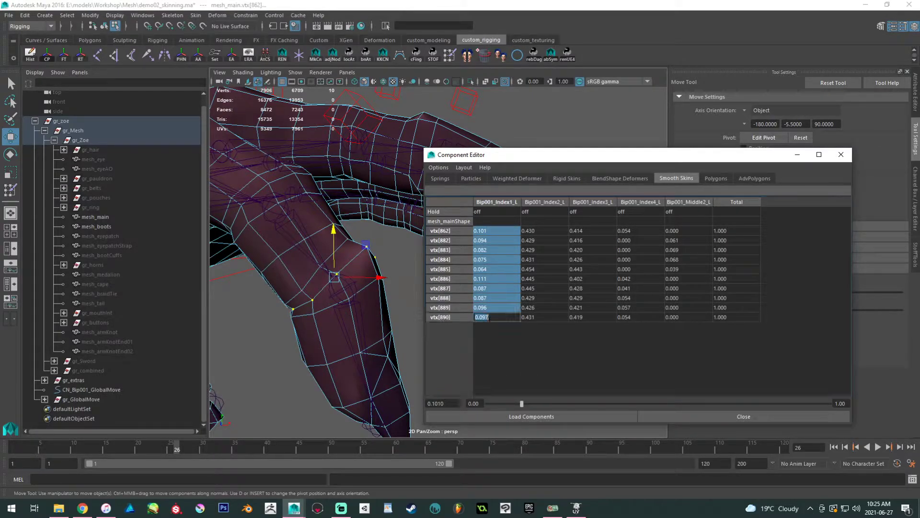
text(0)
key(Return)
drag(582, 231, 648, 322)
text(0)
key(Return)
Select the vertex ring at the index finger's base knuckle and set its Bip001_Index3_L, Bip001_Index_L, Bip001_Middle1_L and Bip001_Middle2_L weights to 0.
alt+right_drag(363, 299, 308, 254)
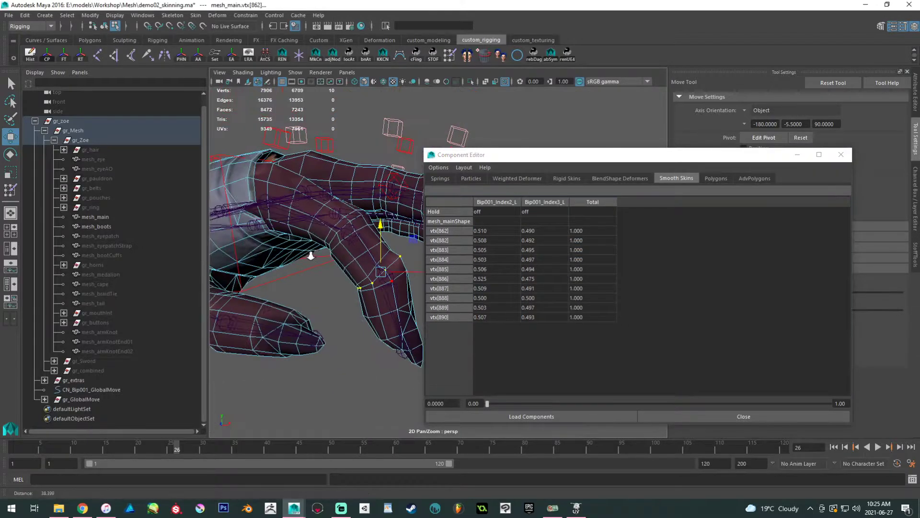
alt+drag(308, 254, 335, 261)
alt+middle_drag(336, 261, 319, 264)
alt+drag(319, 265, 345, 281)
alt+right_drag(345, 281, 363, 257)
click(351, 231)
shift+double_click(335, 245)
drag(589, 235, 723, 320)
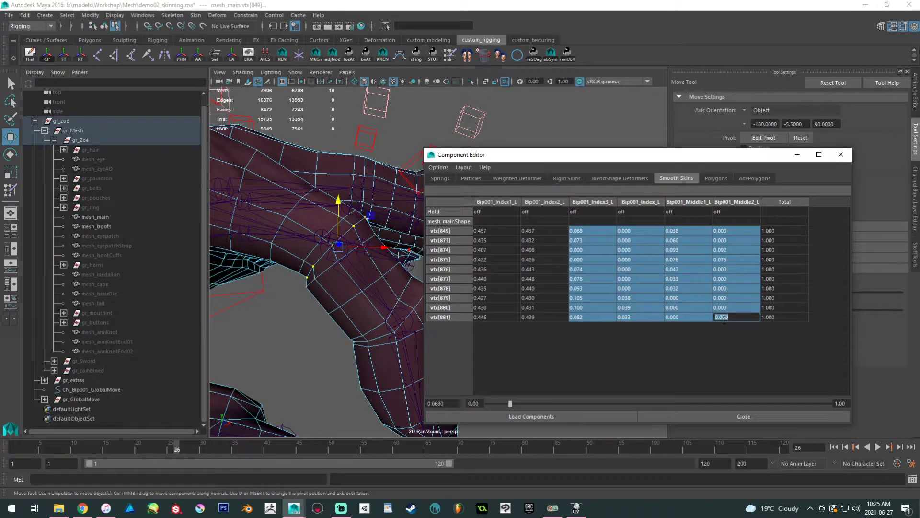
text(0)
key(Return)
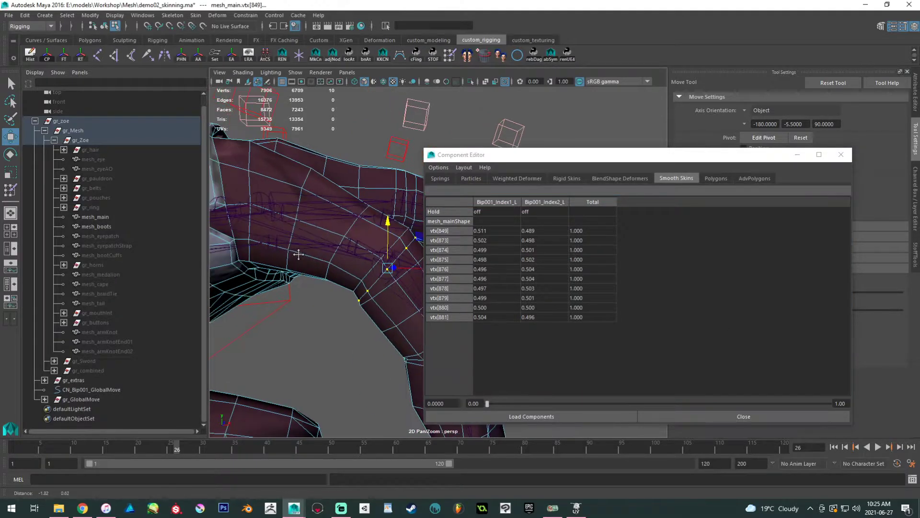
Set the Bip001_Index2_L weights of the base knuckle ring to 0.5.
drag(545, 230, 553, 335)
text(.)
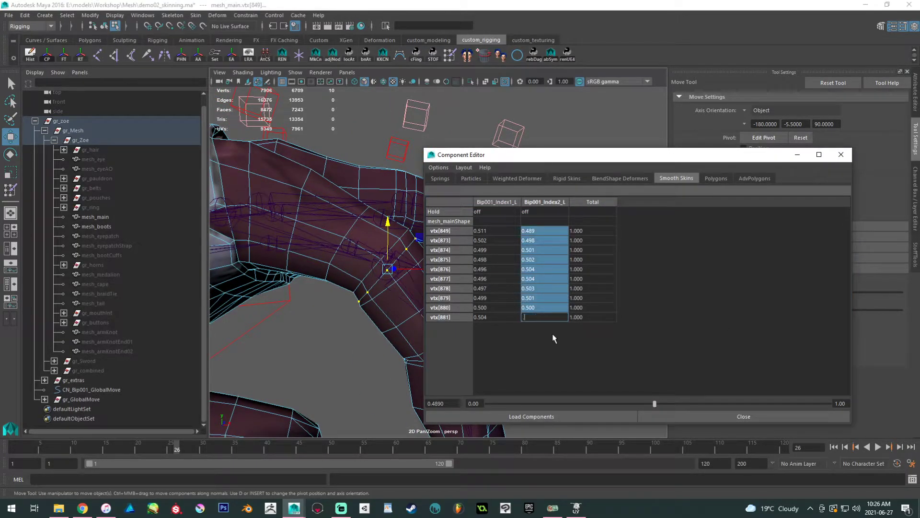
text(5)
key(Return)
Reselect the vertex ring on the index finger's middle knuckle and set its Bip001_Index3_L weights to 0.5.
alt+middle_drag(417, 275, 348, 254)
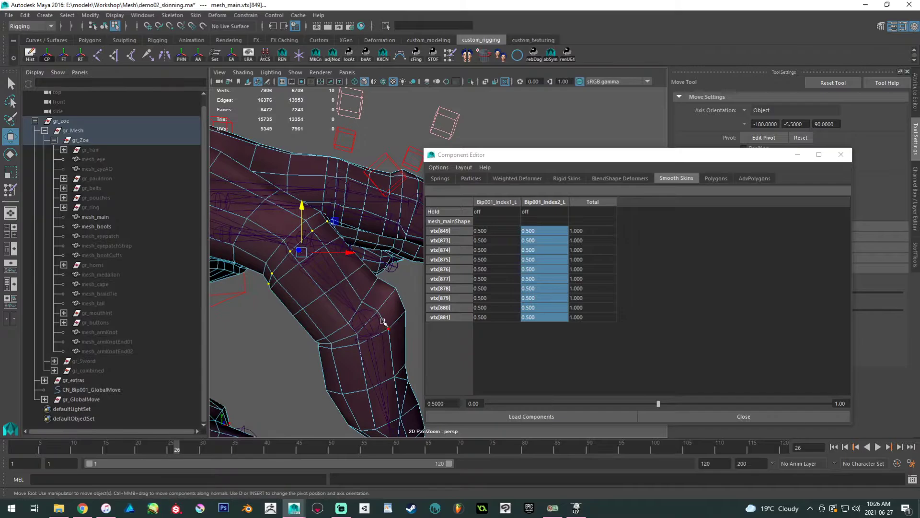
click(376, 319)
shift+double_click(357, 333)
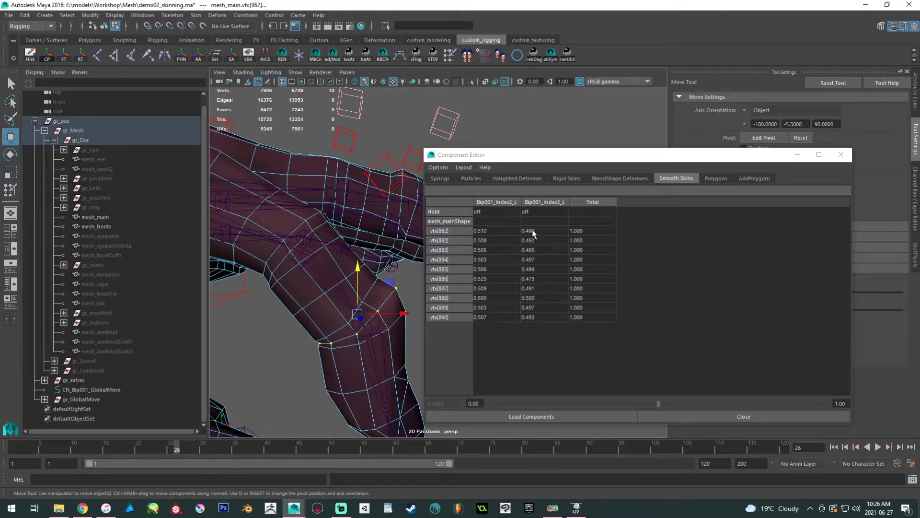
drag(532, 232, 526, 335)
text(.5)
key(Return)
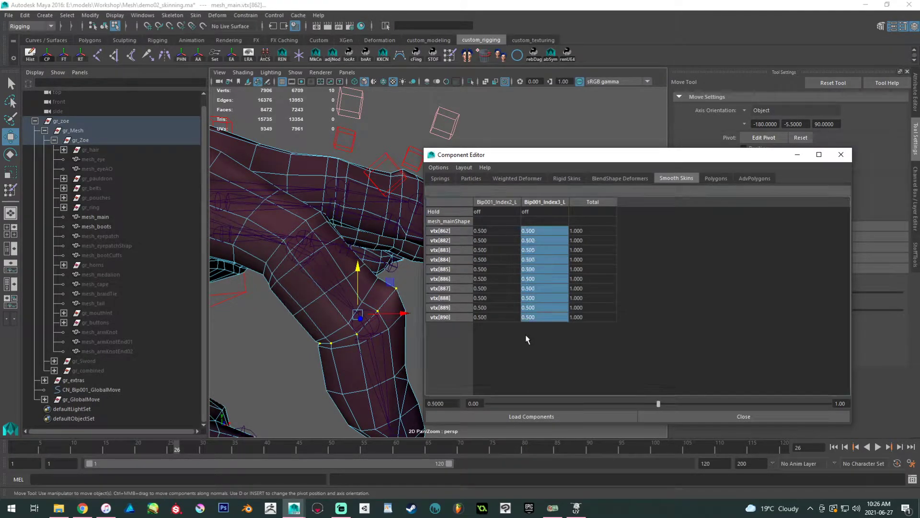
Select the vertex ring behind the index finger's base knuckle, grow the selection, and set its Bip001_Index1_L weights to 1.
alt+middle_drag(283, 239, 316, 255)
alt+drag(288, 217, 294, 211)
alt+middle_drag(303, 226, 354, 251)
click(362, 271)
shift+double_click(373, 251)
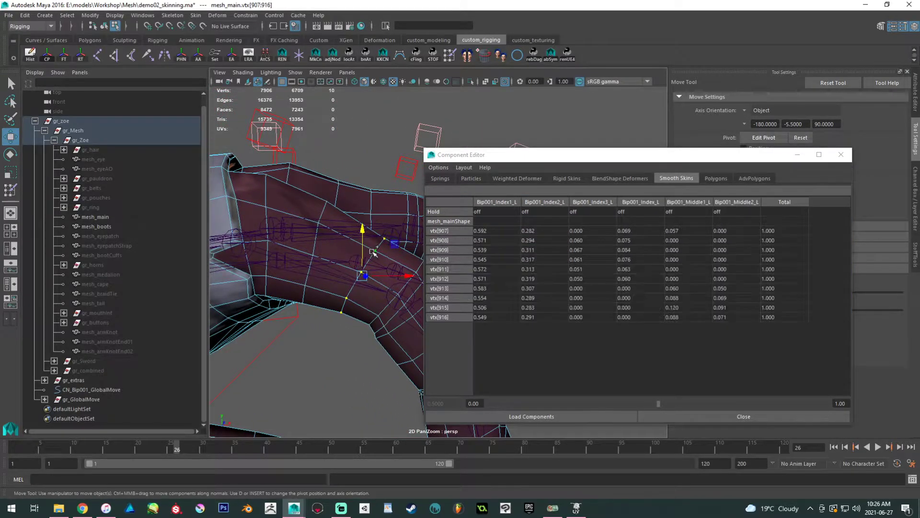
key(shift+period)
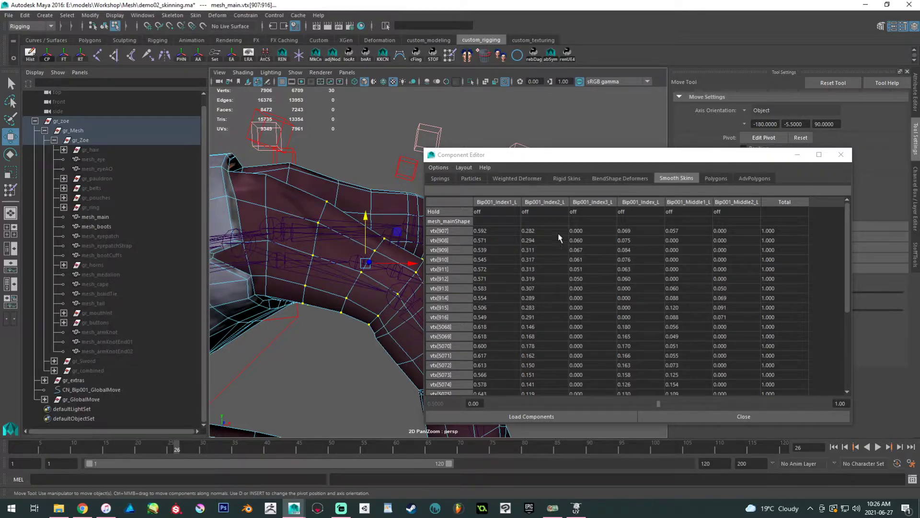
click(496, 230)
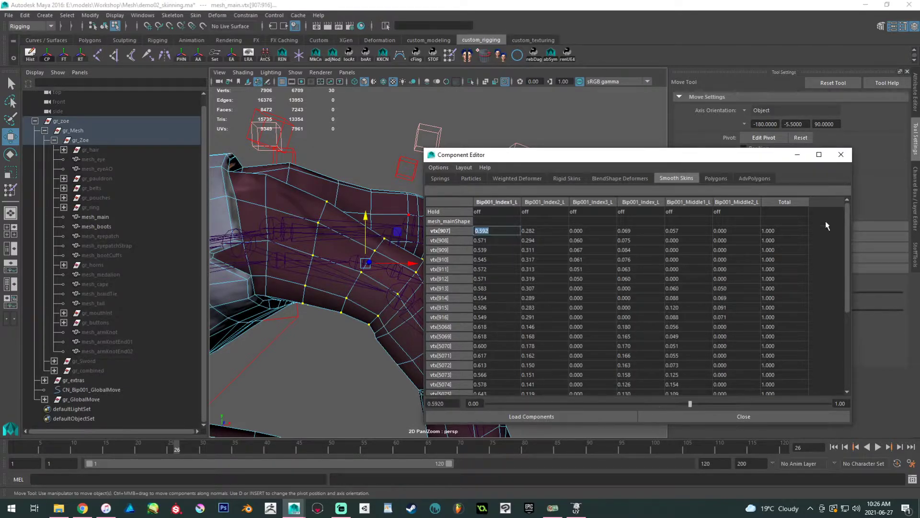
drag(848, 217, 847, 364)
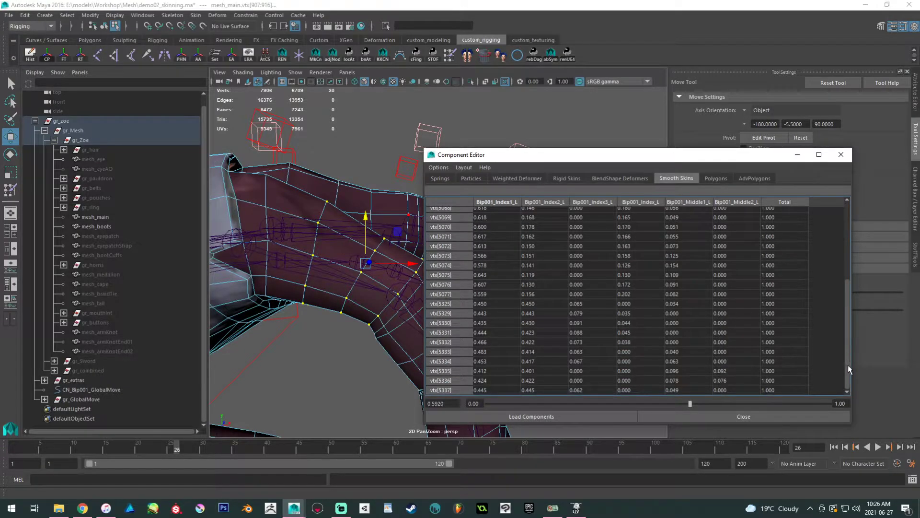
shift+click(498, 390)
text(1)
key(Return)
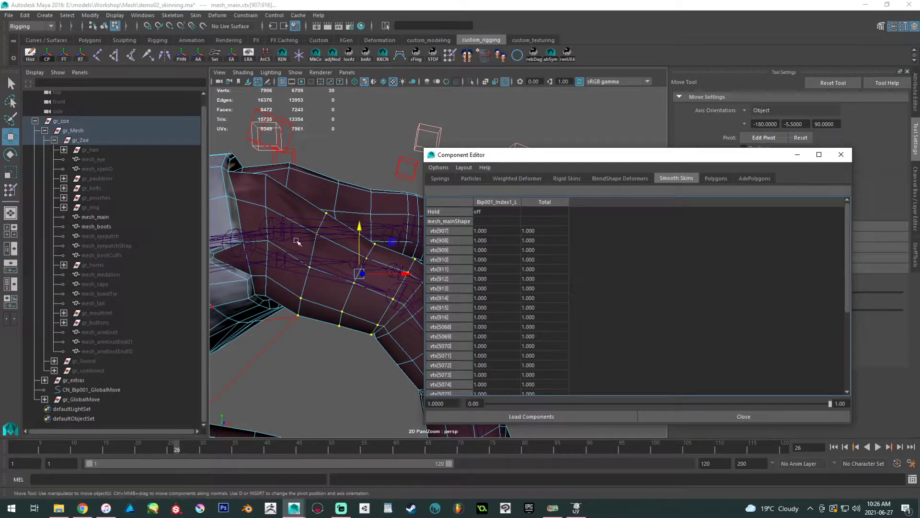
Select the index finger's vertex ring beside the glove edge and set its Bip001_Index1_L weights to 1.
alt+middle_drag(296, 240, 324, 248)
click(303, 217)
shift+double_click(306, 249)
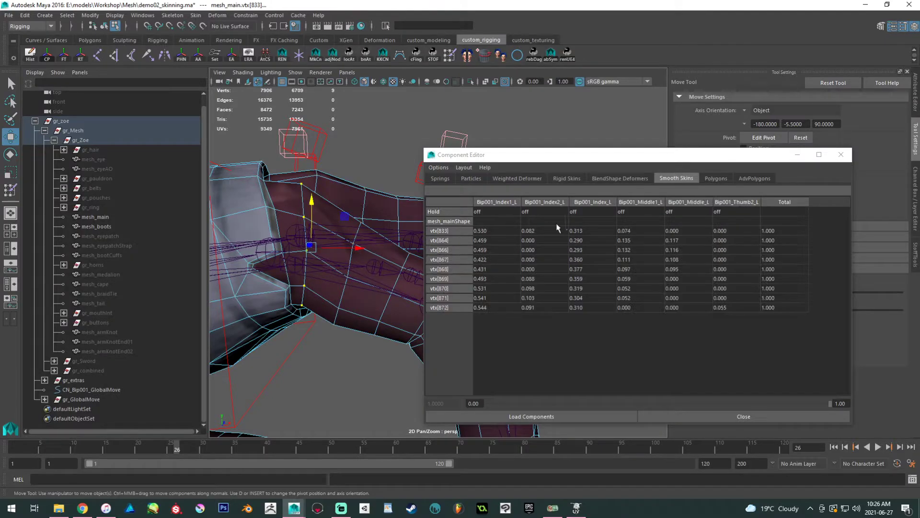
drag(496, 231, 495, 318)
text(1)
key(Return)
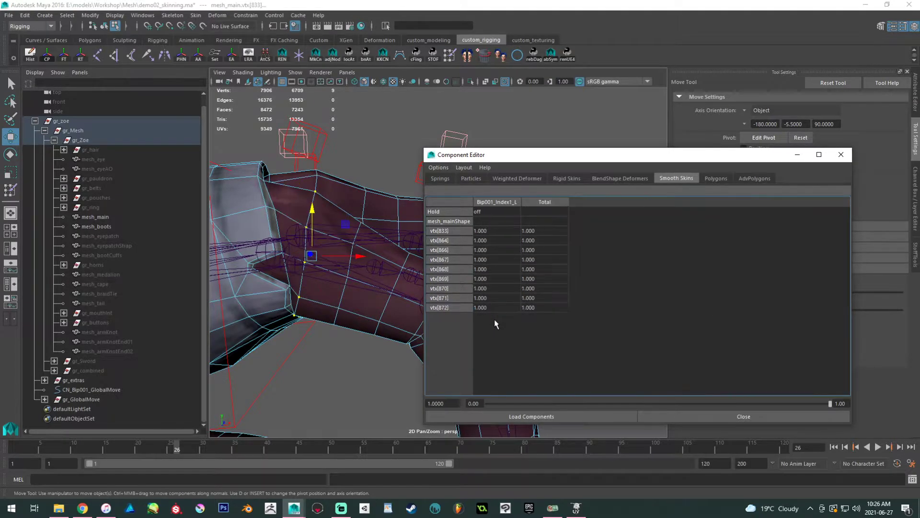
Select the mesh_main glove vertices across the left hand and palm, and mark all their Bip001_Index1_L weights for editing.
scroll(269, 242, down, 3)
alt+drag(269, 242, 281, 205)
alt+middle_drag(281, 205, 203, 163)
drag(571, 154, 639, 302)
alt+drag(335, 240, 364, 268)
scroll(364, 268, down, 3)
drag(546, 123, 429, 258)
shift+click(449, 271)
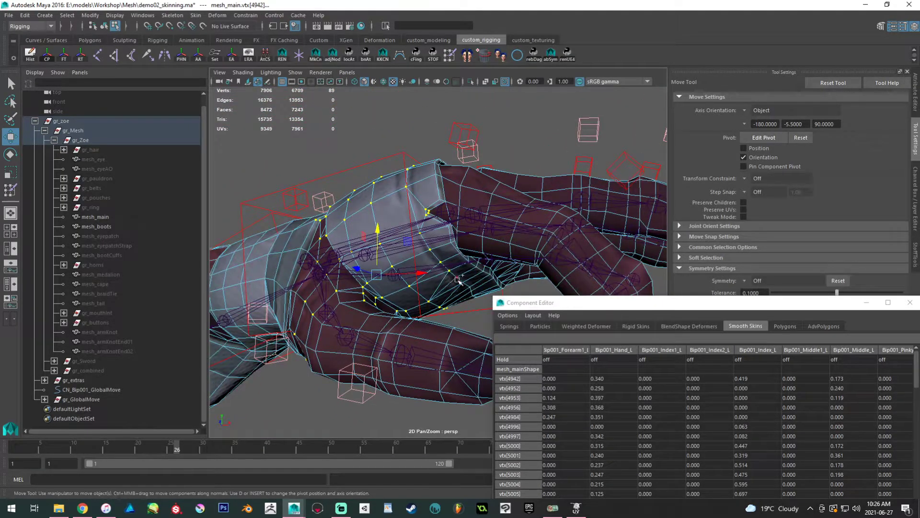
shift+click(463, 283)
shift+click(469, 290)
drag(622, 303, 585, 168)
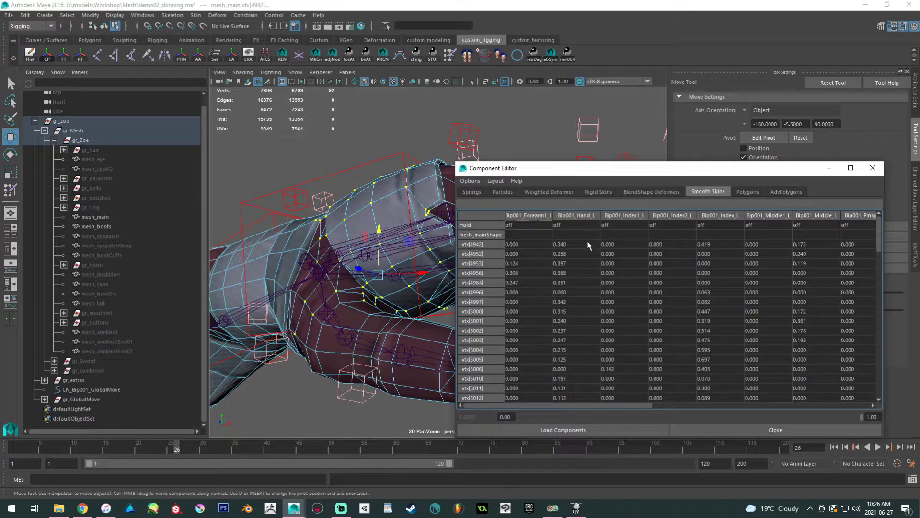
click(646, 245)
drag(879, 234, 865, 415)
shift+click(624, 397)
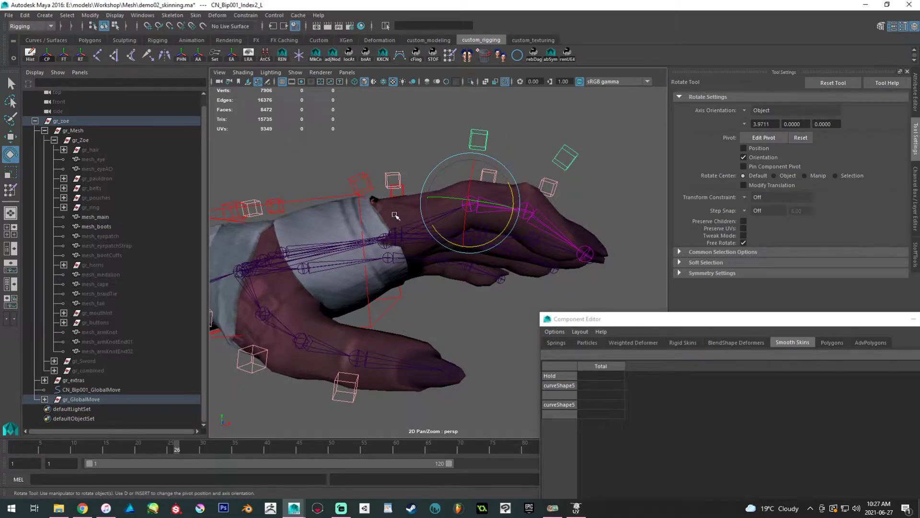
Select the glove vertices of mesh_main over the left hand, inspect their smooth skin weights, and return to object selection.
click(395, 215)
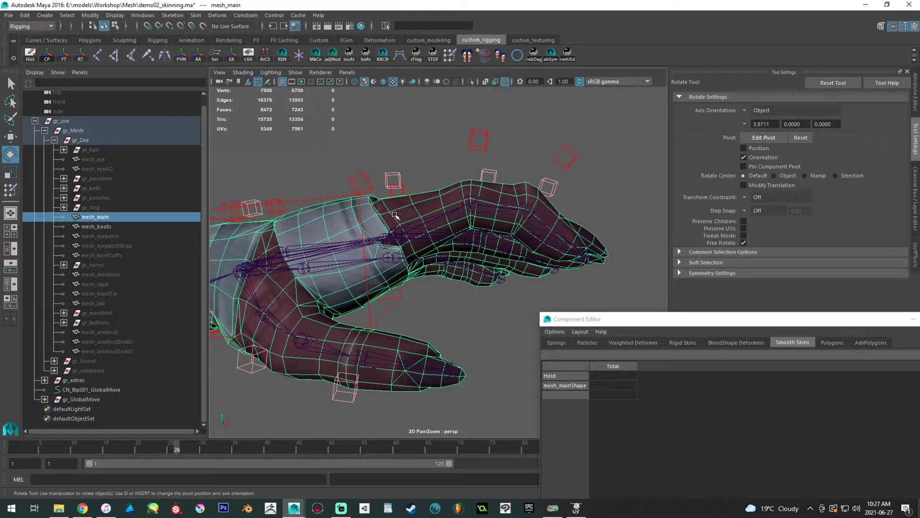
key(F8)
drag(266, 142, 415, 331)
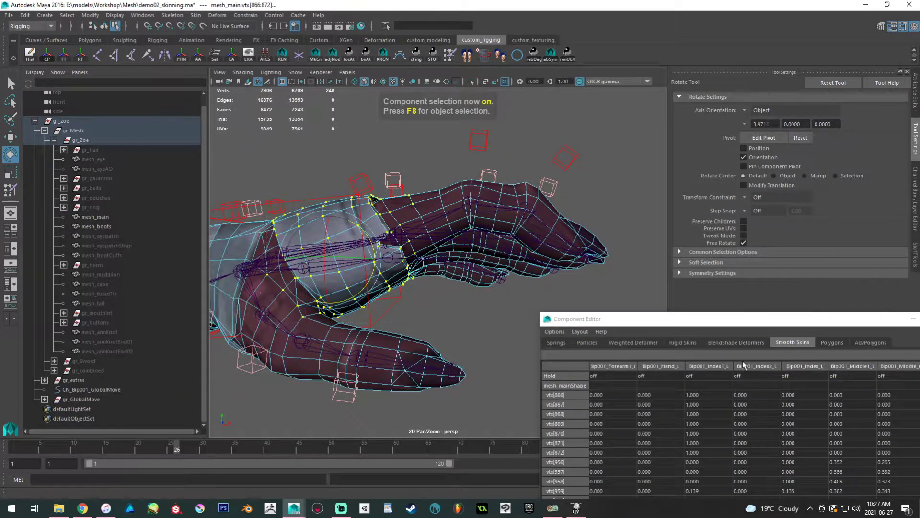
drag(716, 321, 666, 394)
key(F8)
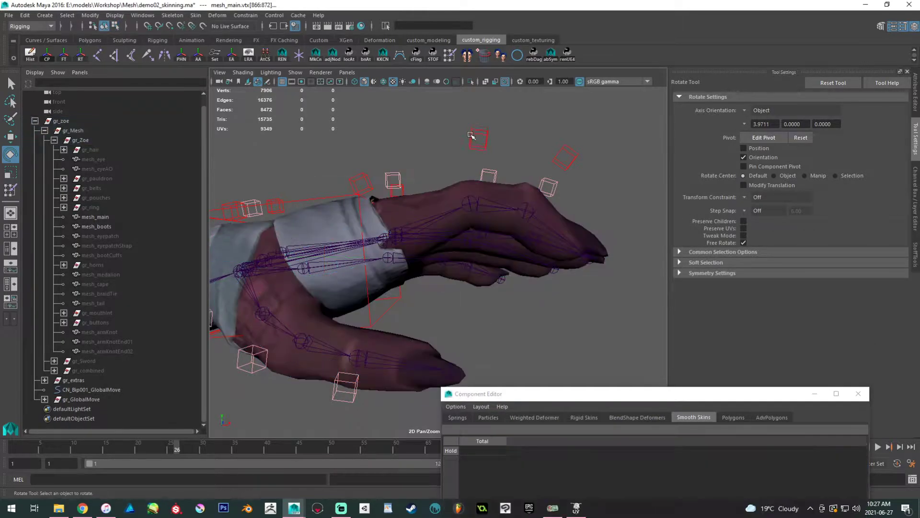
Test the left index finger's deformation by rotating its CN_Bip001_Index2_L control, and undo the rotation.
click(472, 132)
drag(491, 242, 562, 230)
key(ctrl+z)
click(574, 163)
click(556, 307)
Check the left thumb controls, test the hand's deformation by rotating the control near the wrist, and undo the rotation.
scroll(479, 288, down, 3)
alt+drag(479, 287, 388, 266)
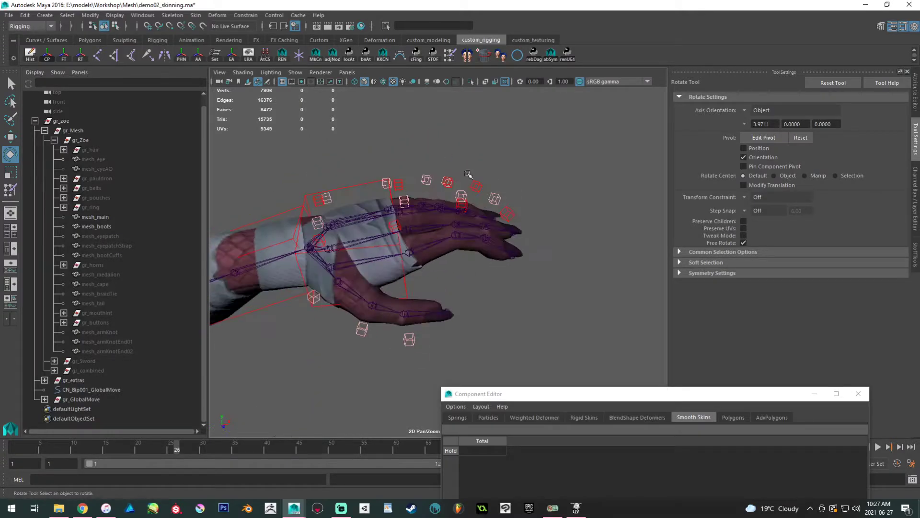
alt+right_drag(379, 298, 394, 353)
mouse_move(395, 354)
alt+mouse_down()
mouse_move(355, 344)
mouse_move(388, 360)
alt+mouse_up()
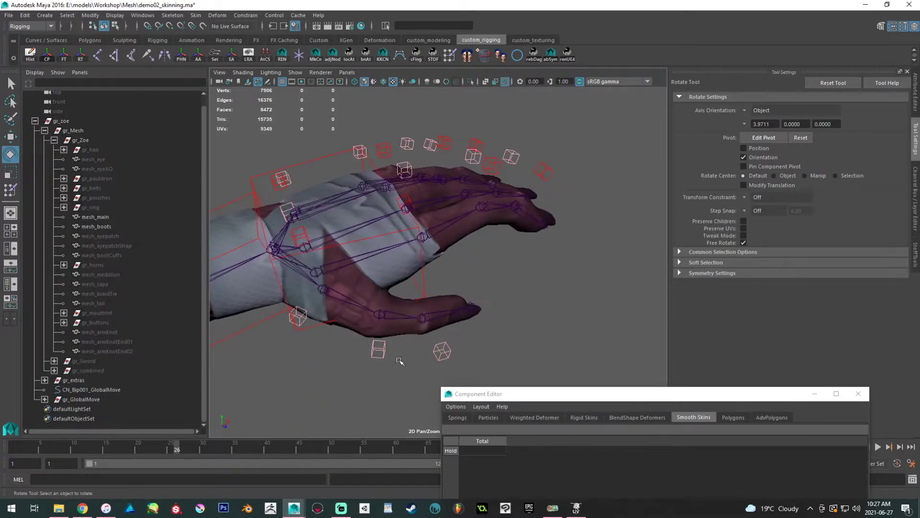
click(386, 349)
click(442, 351)
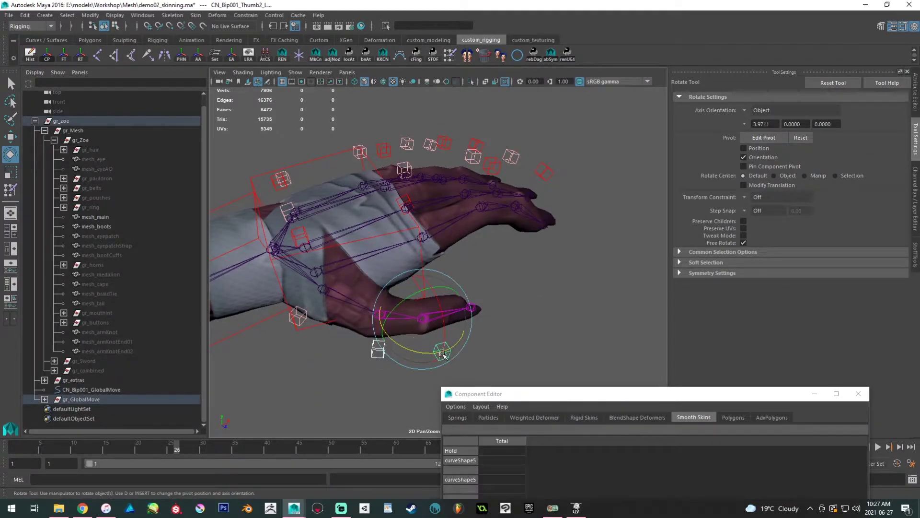
click(286, 207)
drag(313, 211, 290, 214)
alt+drag(291, 214, 404, 251)
key(ctrl+z)
Select the mesh_main vertices around the left forearm and elbow and bring their smooth skin weights into view.
click(317, 250)
alt+drag(322, 250, 397, 235)
key(F8)
drag(270, 135, 450, 362)
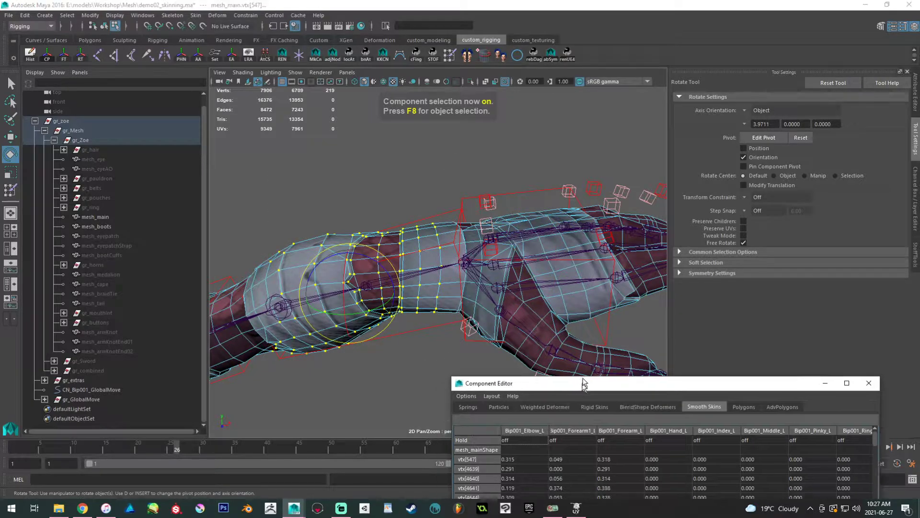
drag(582, 393, 572, 130)
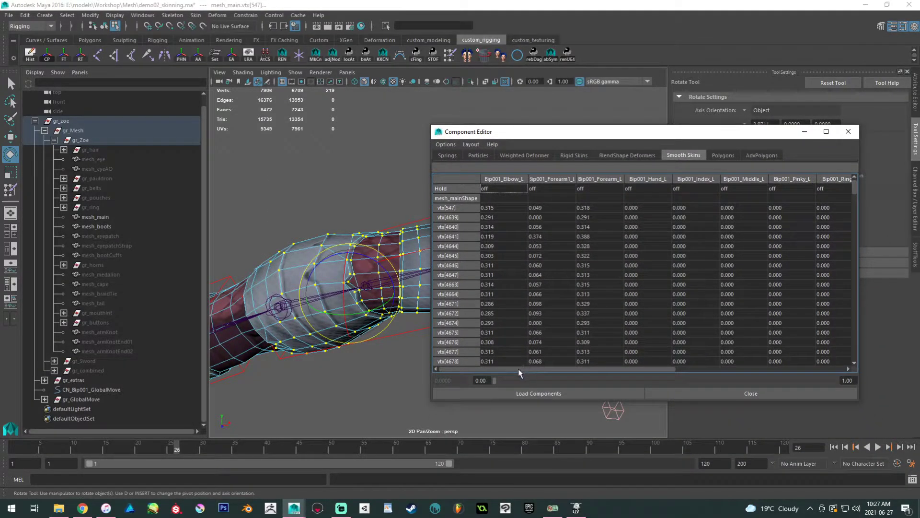
Set the selected forearm vertices' weights to 0 for every influence except Bip001_Elbow_L, Bip001_Forearm1_L and Bip001_Forearm_L.
drag(599, 207, 800, 205)
drag(852, 188, 857, 379)
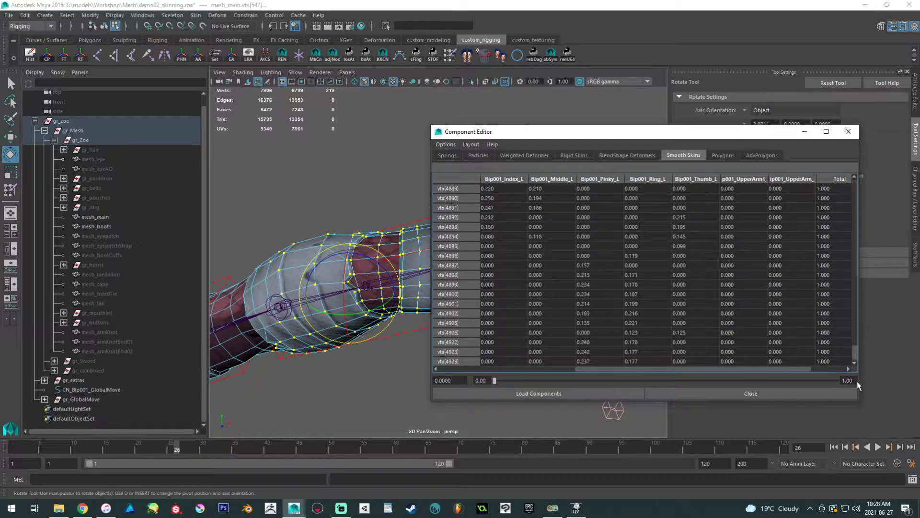
shift+click(791, 359)
text(0)
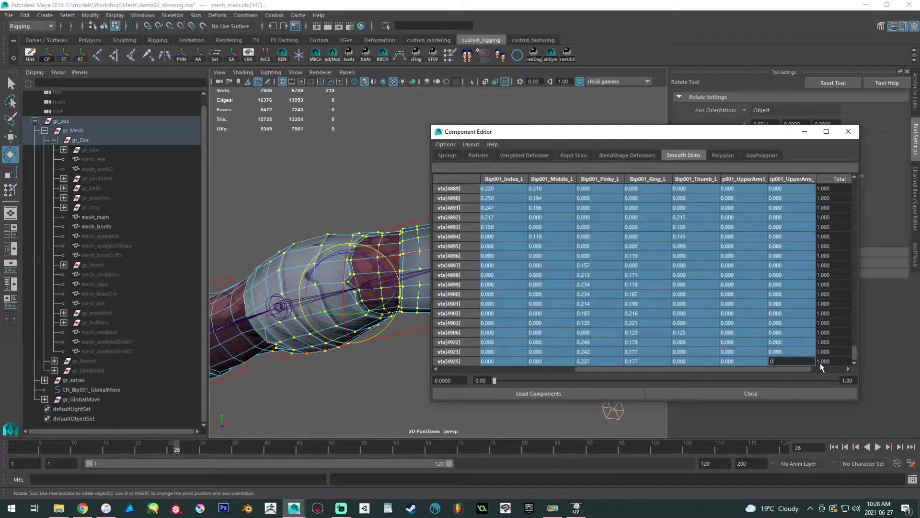
key(Return)
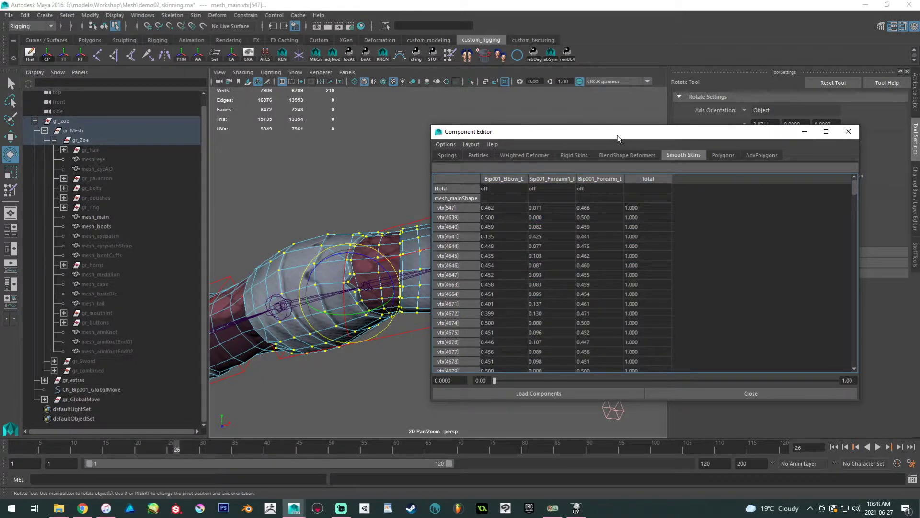
Return to object selection and examine the left forearm from several angles.
drag(610, 135, 538, 407)
right_drag(379, 219, 430, 177)
click(430, 178)
click(443, 219)
mouse_move(446, 218)
mouse_down()
mouse_move(455, 243)
mouse_move(462, 234)
mouse_move(445, 240)
mouse_move(455, 216)
mouse_up()
alt+middle_drag(455, 215, 458, 208)
alt+drag(458, 207, 404, 246)
alt+drag(451, 215, 427, 182)
alt+right_drag(427, 182, 411, 164)
click(410, 165)
Test the neck's deformation by rotating the control at its base, and undo the rotation.
alt+middle_drag(462, 186, 522, 181)
alt+right_drag(545, 183, 376, 203)
alt+middle_drag(375, 203, 468, 118)
alt+drag(468, 117, 421, 201)
alt+middle_drag(421, 278, 494, 324)
alt+right_drag(493, 323, 551, 340)
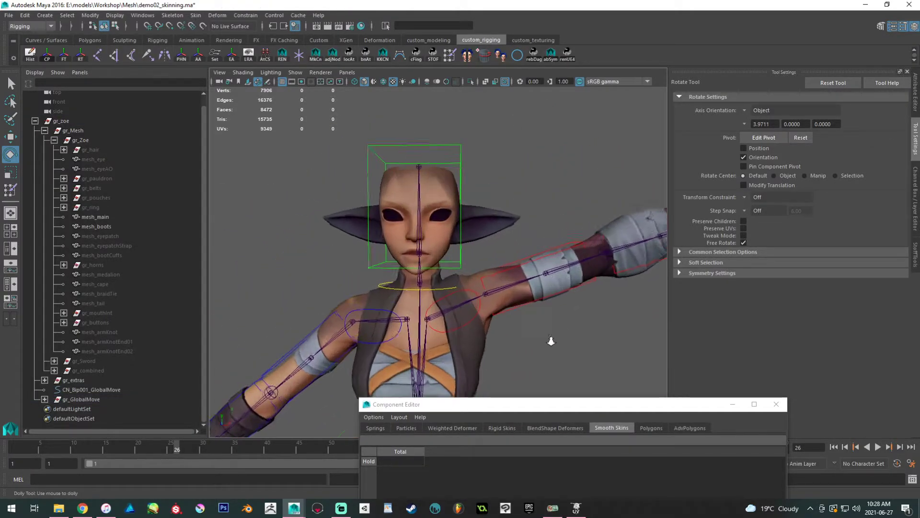
click(413, 286)
drag(422, 275, 465, 282)
key(ctrl+z)
Clear the selection and save the scene.
click(284, 269)
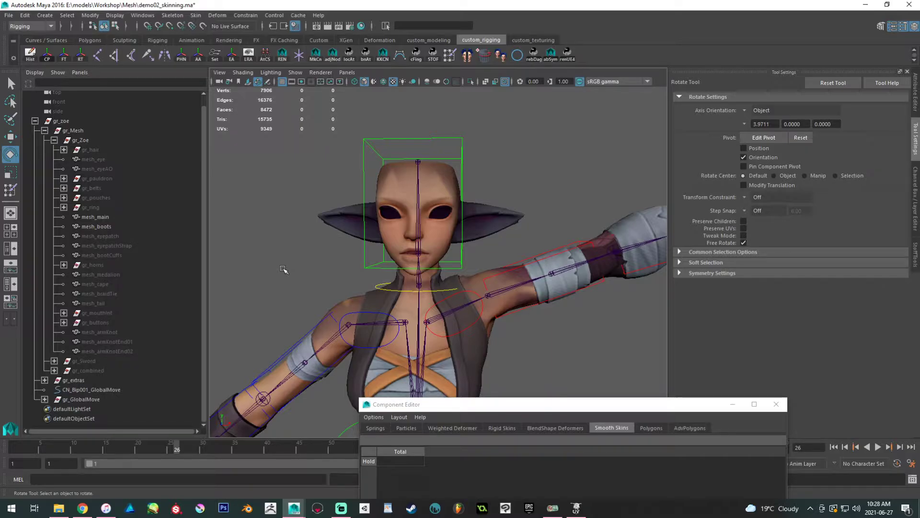
alt+middle_drag(396, 243, 386, 179)
key(ctrl+s)
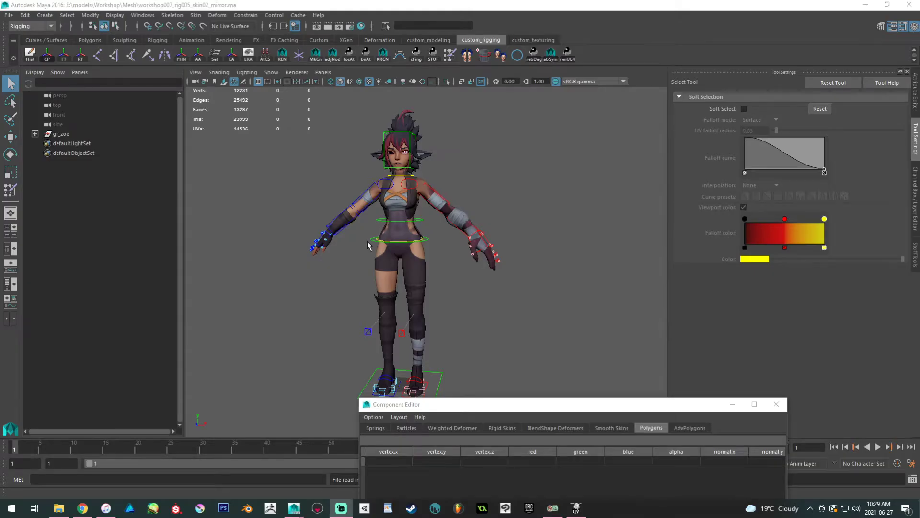
Test the mirrored character's torso deformation by rotating the waist control, and undo the rotation.
key(q)
scroll(425, 354, up, 5)
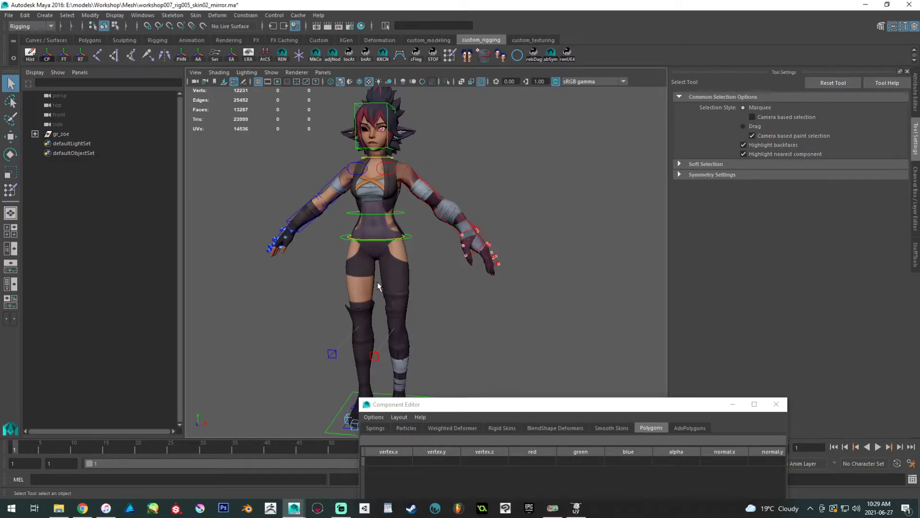
scroll(426, 354, up, 2)
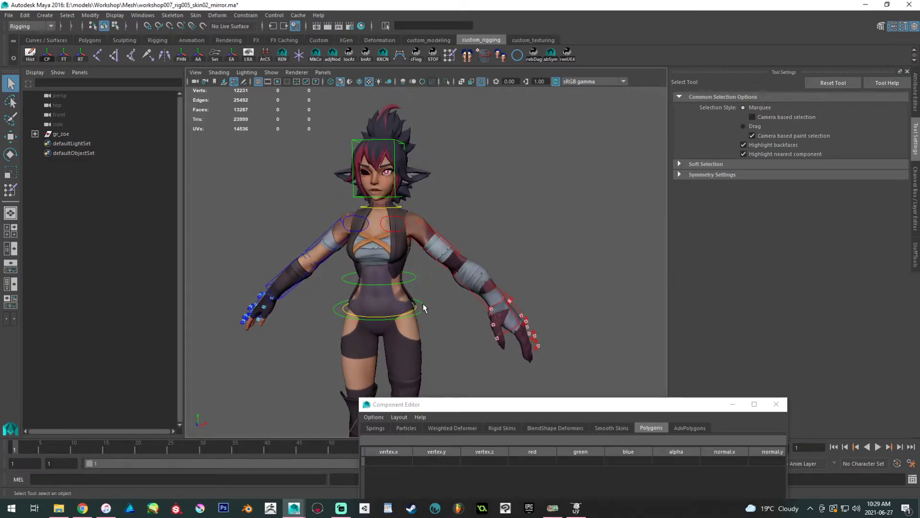
click(415, 277)
key(e)
mouse_move(415, 277)
mouse_down()
mouse_move(424, 265)
mouse_move(417, 283)
mouse_up()
key(ctrl+z)
scroll(416, 269, up, 3)
Test the left arm's deformation by rotating its upper arm control, undo the rotation and clear the selection.
click(450, 234)
drag(491, 239, 528, 173)
key(ctrl+z)
click(528, 173)
Test the left shoulder's deformation by rotating CN_Bip001_Clavicle_L, undo the rotation and clear the selection.
click(401, 218)
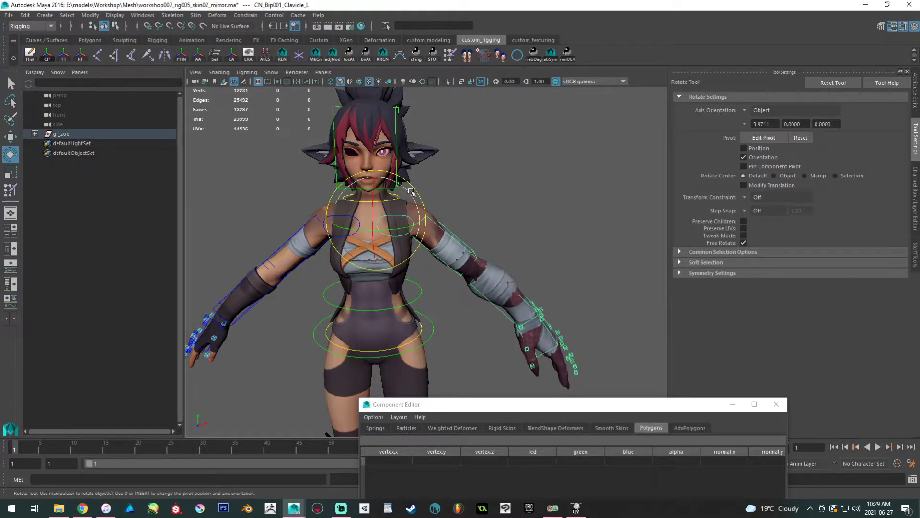
alt+right_drag(412, 235, 512, 328)
key(ctrl+z)
drag(341, 201, 422, 258)
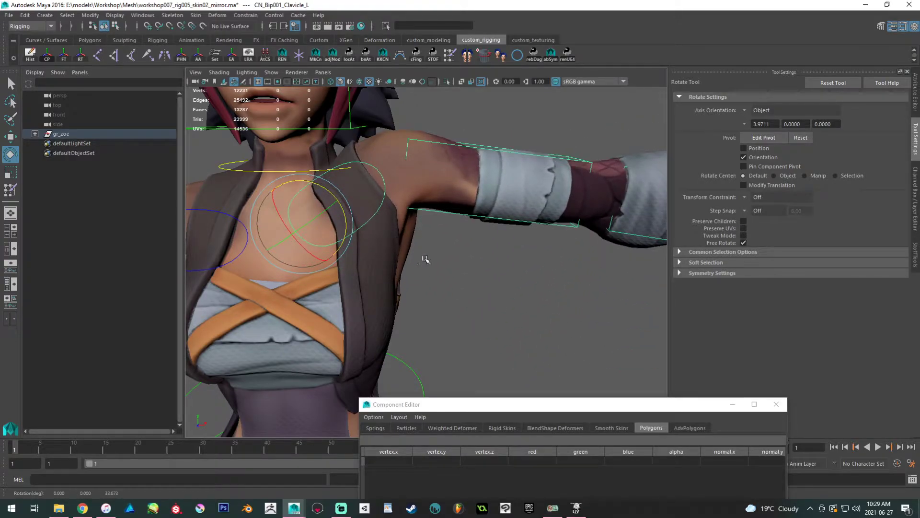
key(ctrl+z)
click(524, 189)
Test the head and hair deformation by rotating the CN_Bip001_Head control, and undo the rotation.
alt+right_drag(524, 189, 394, 213)
alt+drag(395, 213, 326, 211)
alt+right_drag(326, 211, 392, 270)
click(291, 285)
mouse_move(336, 260)
mouse_down()
mouse_move(353, 257)
mouse_move(317, 259)
mouse_up()
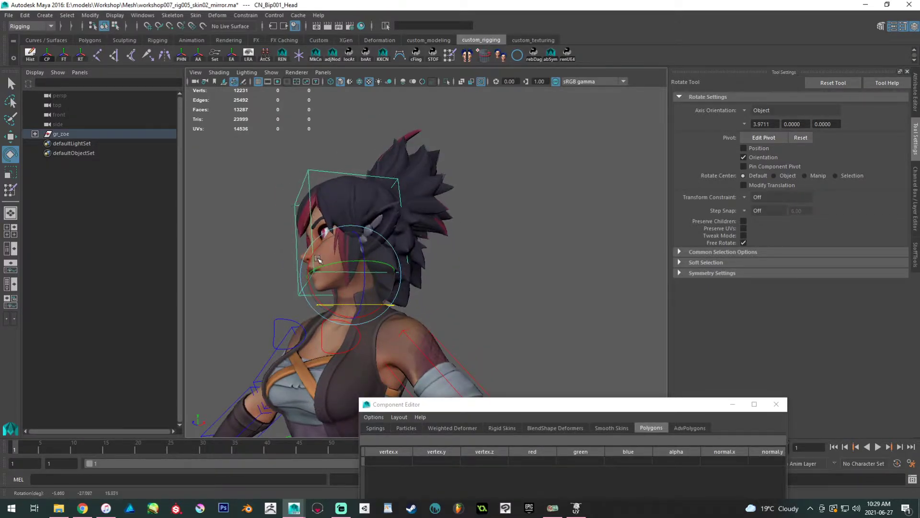
key(ctrl+z)
alt+right_drag(530, 269, 310, 226)
alt+drag(310, 225, 364, 225)
alt+middle_drag(364, 225, 382, 112)
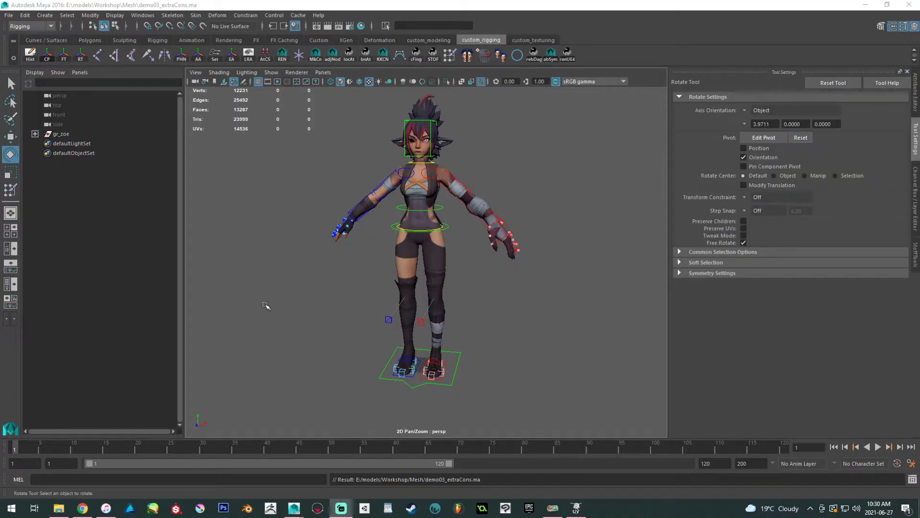
Examine the fully skinned character and its rig controls in the demo03_extraCons scene.
alt+middle_drag(280, 294, 282, 322)
alt+right_drag(282, 322, 331, 349)
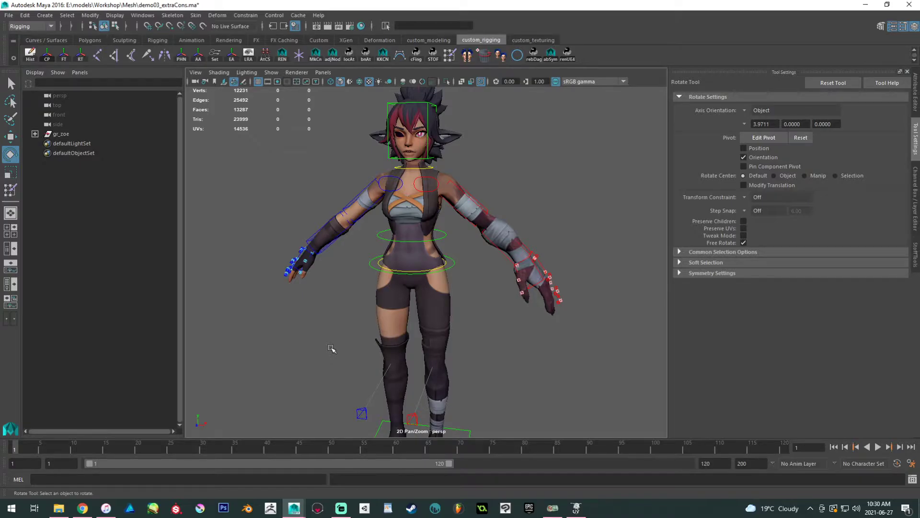
alt+drag(494, 198, 462, 228)
mouse_move(463, 228)
alt+middle_down()
mouse_move(481, 171)
mouse_move(459, 210)
alt+middle_up()
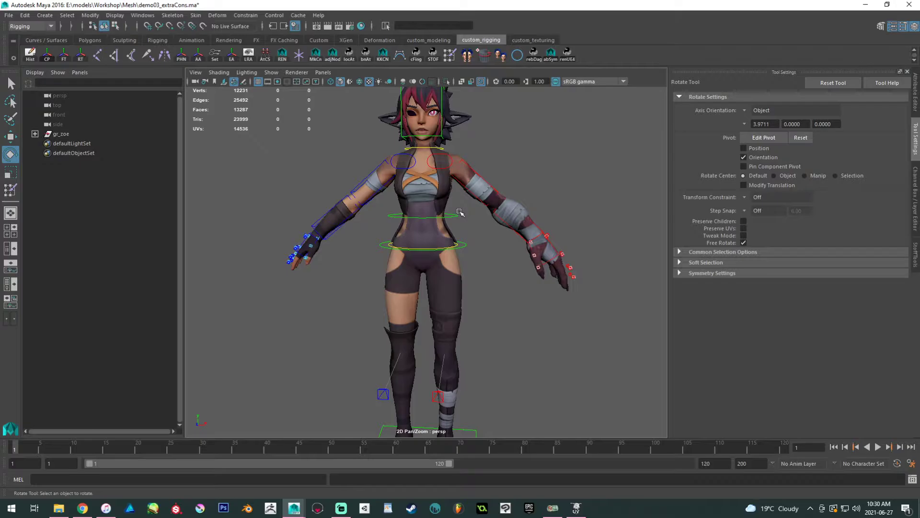
alt+middle_drag(459, 212, 466, 272)
alt+right_drag(466, 272, 470, 294)
alt+drag(470, 293, 448, 273)
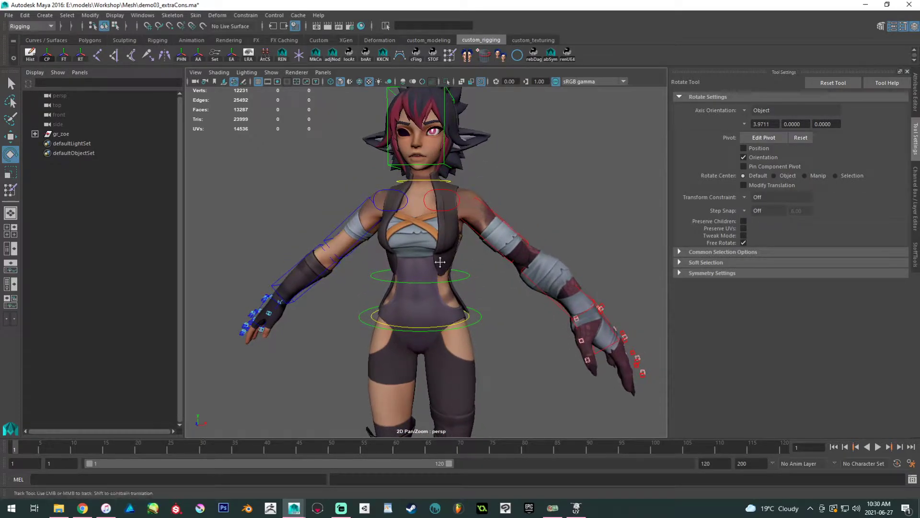
alt+middle_drag(440, 261, 433, 267)
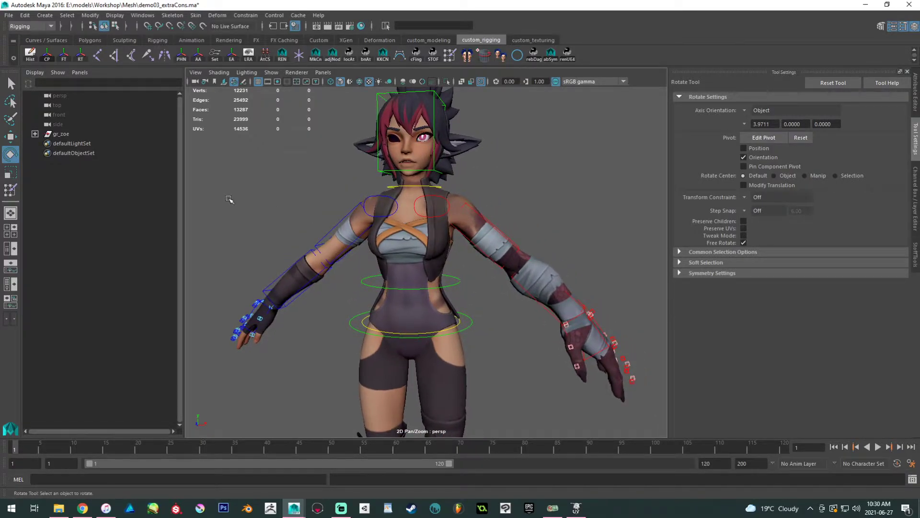
Expand gr_zoe, gr_Mesh and gr_Zoe in the hierarchy and unhide the gr_pauldron group.
click(34, 134)
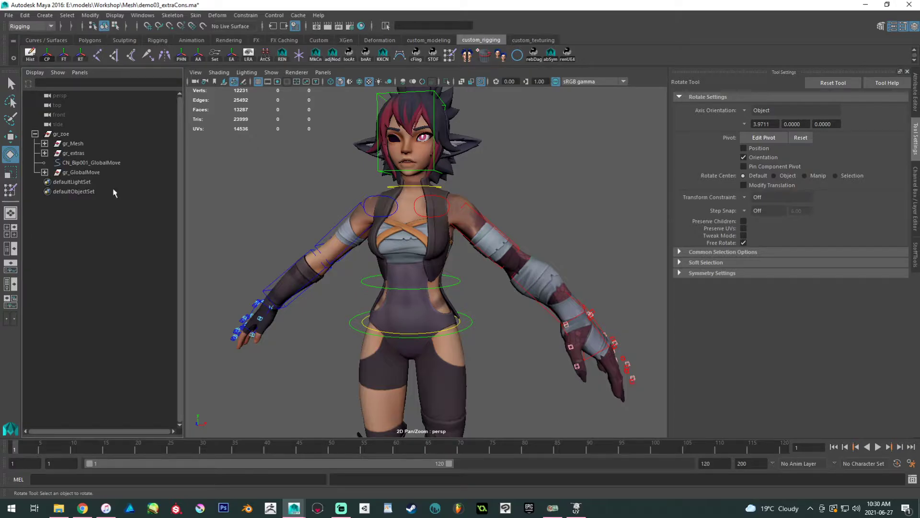
click(44, 143)
click(55, 154)
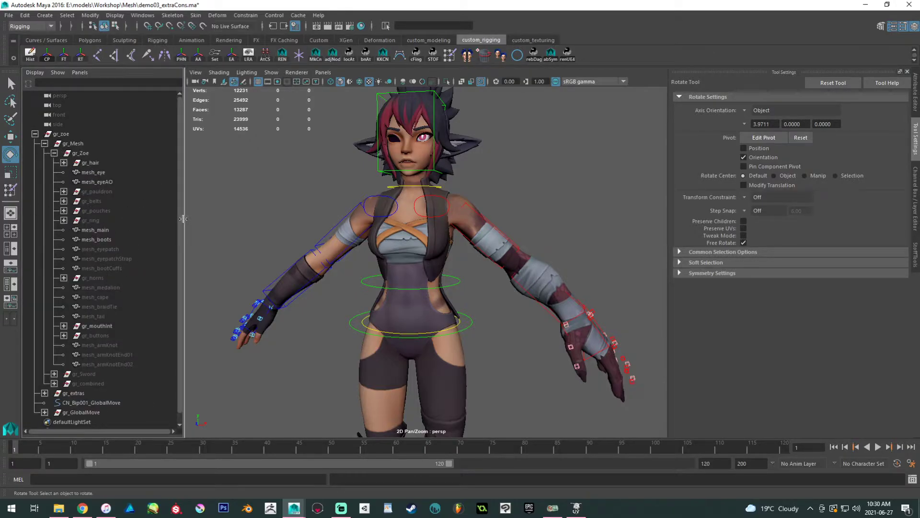
click(102, 193)
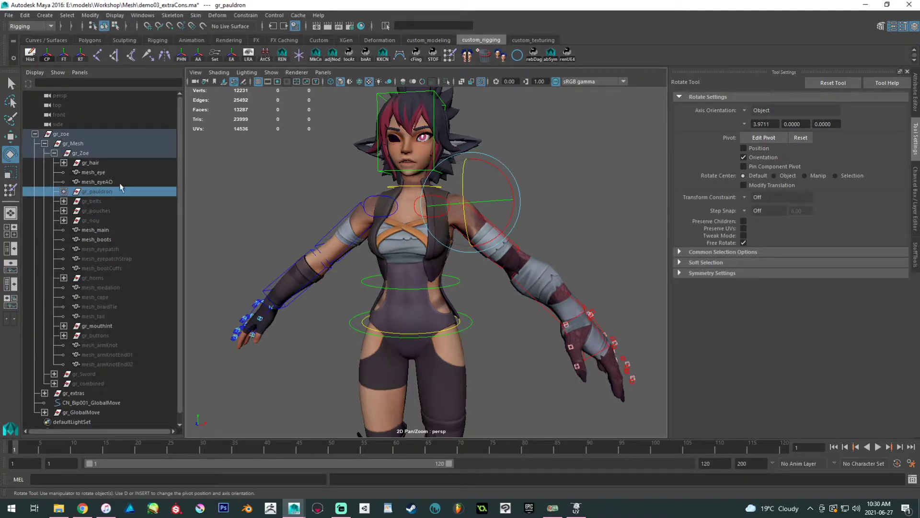
key(shift+h)
Examine the pauldron on the left shoulder and how it sits against the body and arm.
click(262, 174)
alt+right_drag(282, 204, 433, 283)
click(434, 283)
drag(434, 283, 504, 216)
click(527, 224)
alt+right_drag(527, 226, 439, 208)
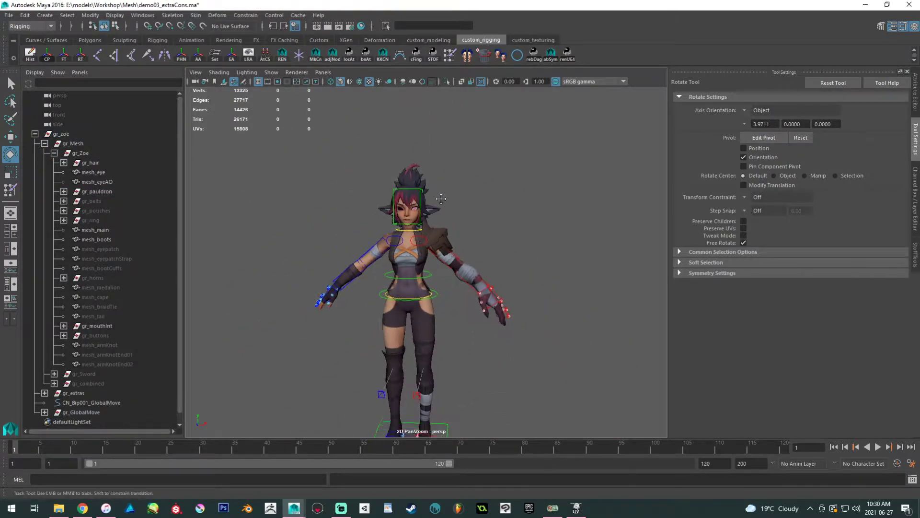
alt+middle_drag(440, 208, 438, 163)
alt+right_drag(250, 240, 303, 263)
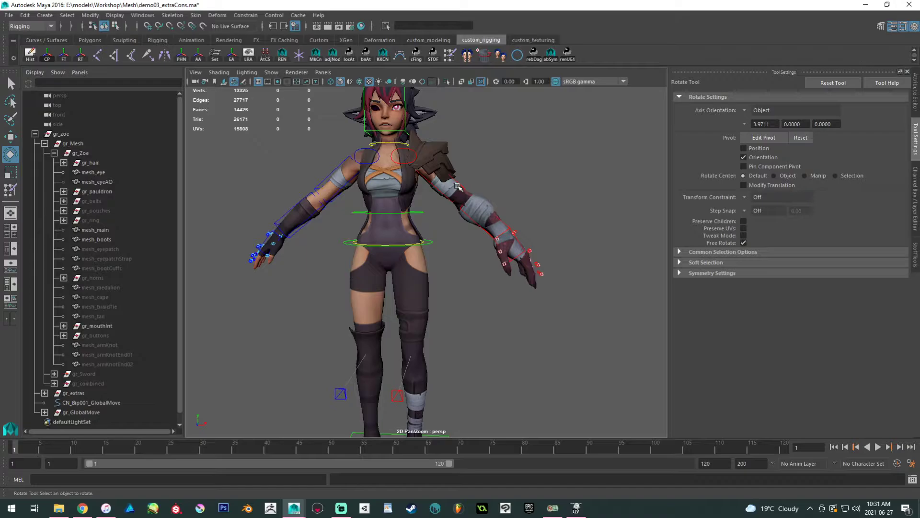
alt+middle_drag(492, 133, 476, 247)
alt+right_drag(477, 247, 511, 248)
alt+drag(511, 248, 433, 228)
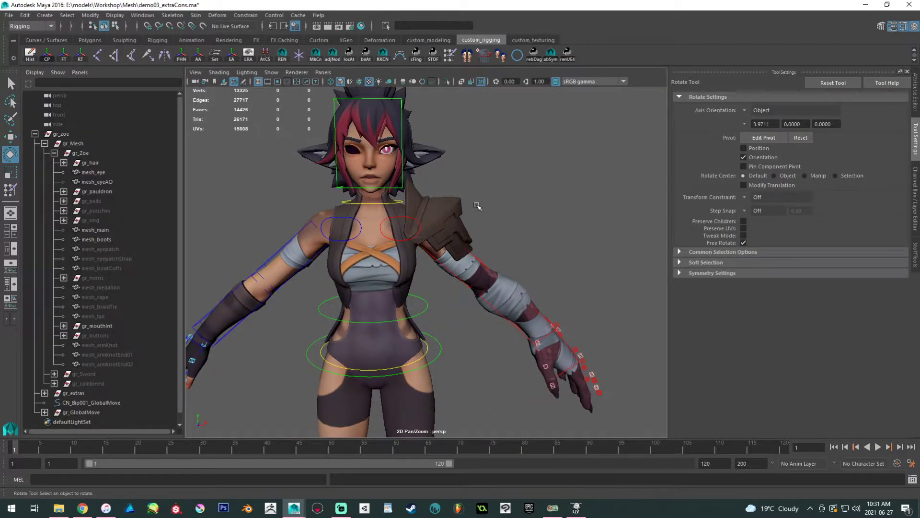
alt+drag(477, 205, 464, 201)
alt+right_drag(464, 201, 408, 163)
alt+middle_drag(407, 163, 401, 133)
alt+drag(401, 133, 436, 180)
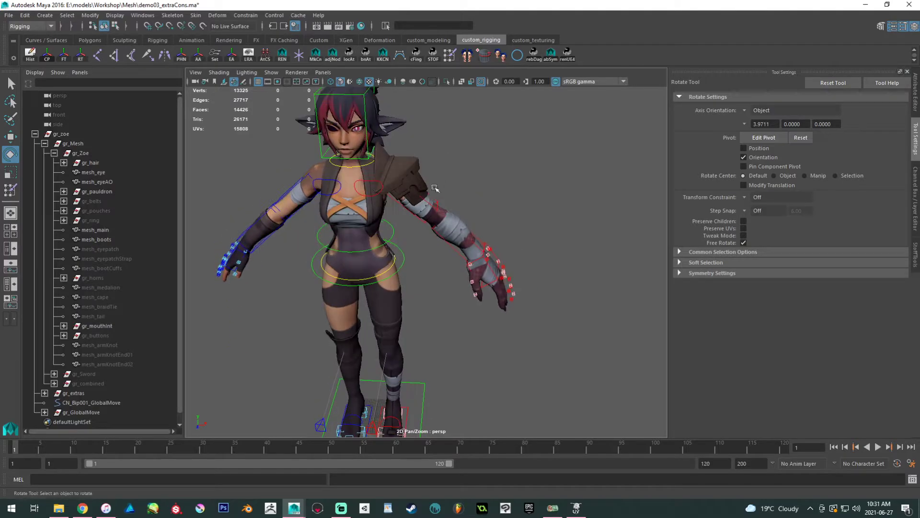
alt+middle_drag(436, 180, 434, 126)
Create a single joint on the ground beside the character's right foot and parent it under gr_pauldron.
click(98, 55)
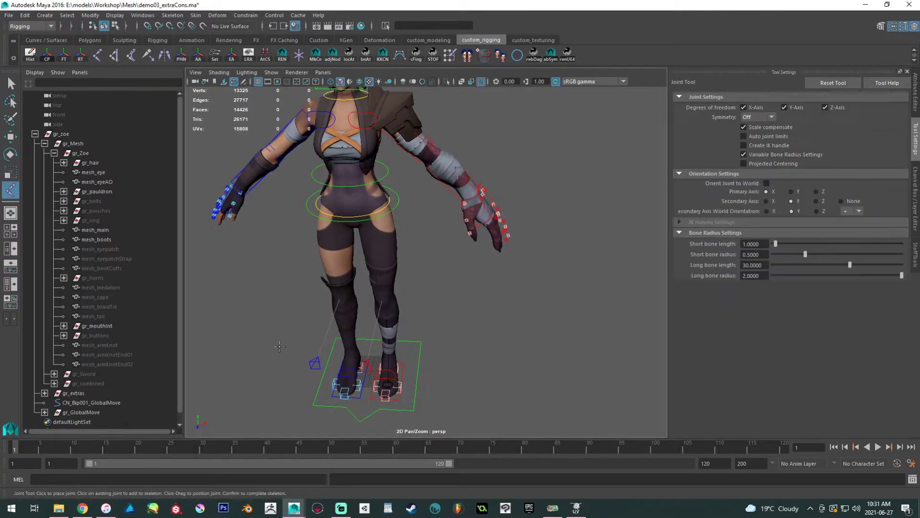
click(293, 379)
key(e)
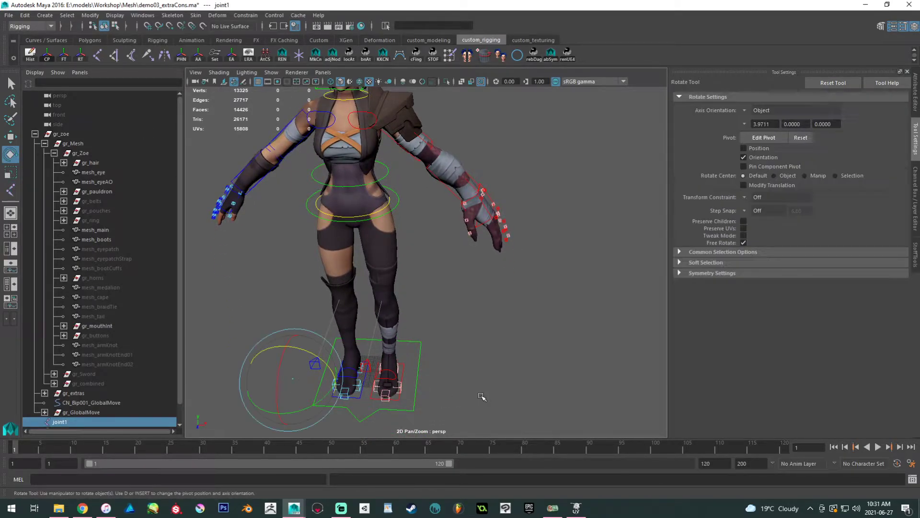
ctrl+click(114, 194)
key(p)
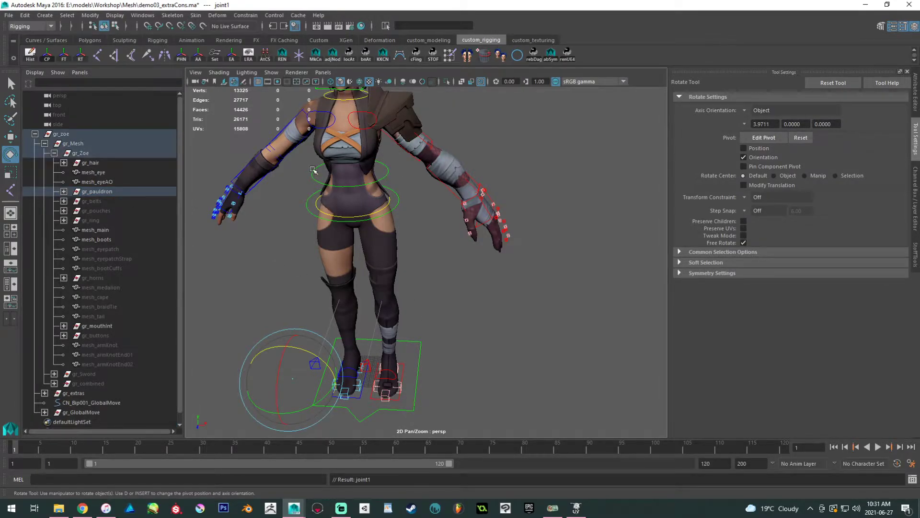
Set the new joint's Translate X, Y and Z to 0 to place it at the pauldron.
alt+middle_drag(314, 170, 317, 242)
alt+drag(317, 242, 329, 271)
key(w)
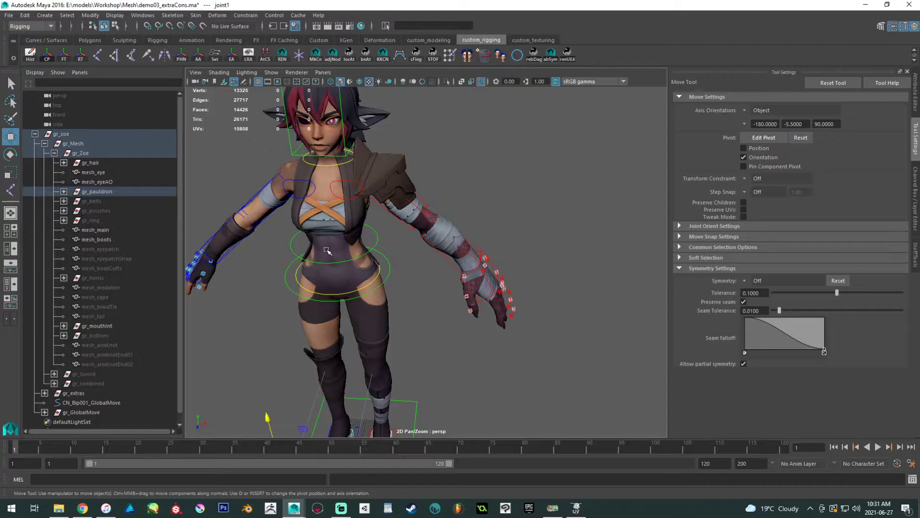
alt+middle_drag(375, 209, 417, 263)
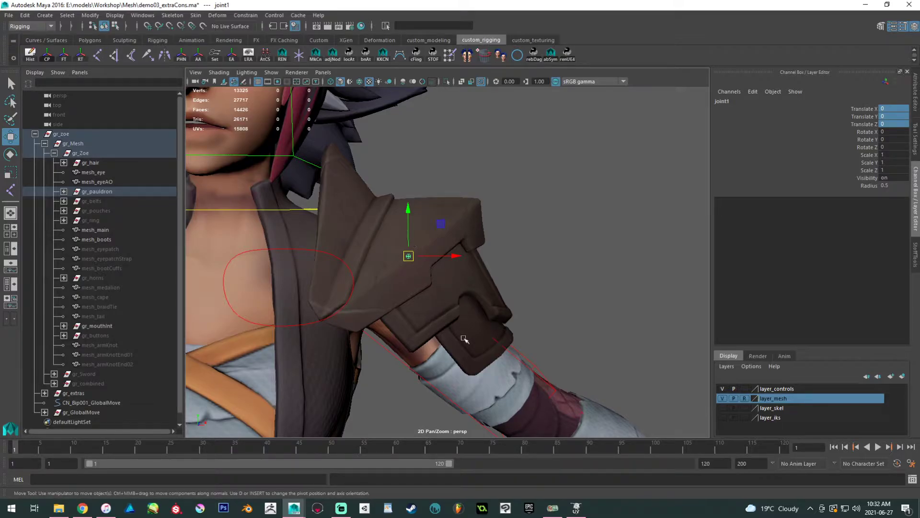
Rotate the pauldron joint slightly and freeze its transformations.
key(e)
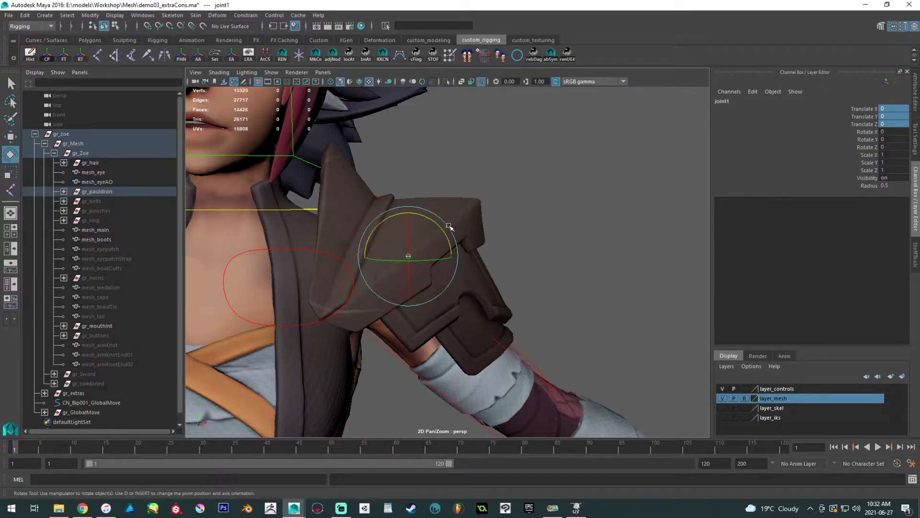
mouse_move(441, 231)
mouse_down()
mouse_move(454, 272)
mouse_move(449, 243)
mouse_up()
alt+drag(579, 254, 545, 249)
click(64, 54)
alt+right_drag(482, 217, 460, 250)
key(w)
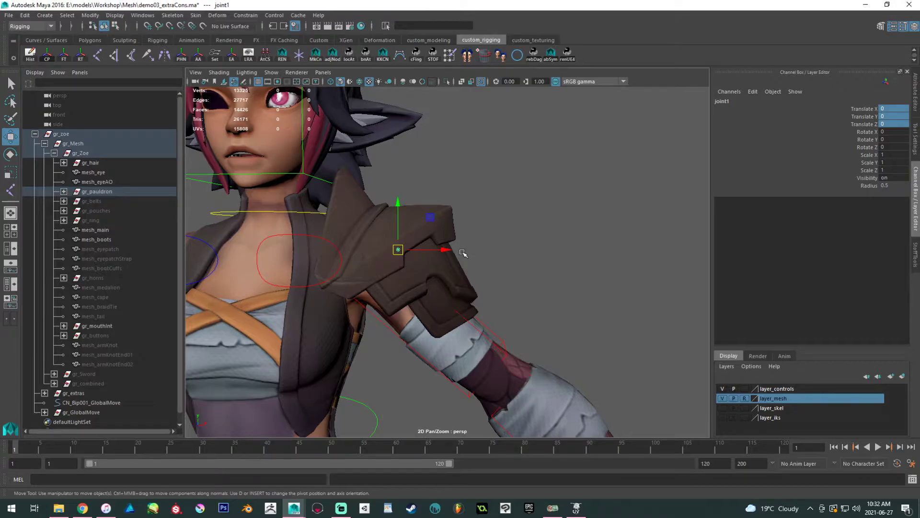
Show the layer_skel layer and select the CN_Bip001_IK_UpperArm_L control to compare with the pauldron joint's position.
alt+middle_drag(462, 253, 494, 280)
scroll(505, 287, down, 2)
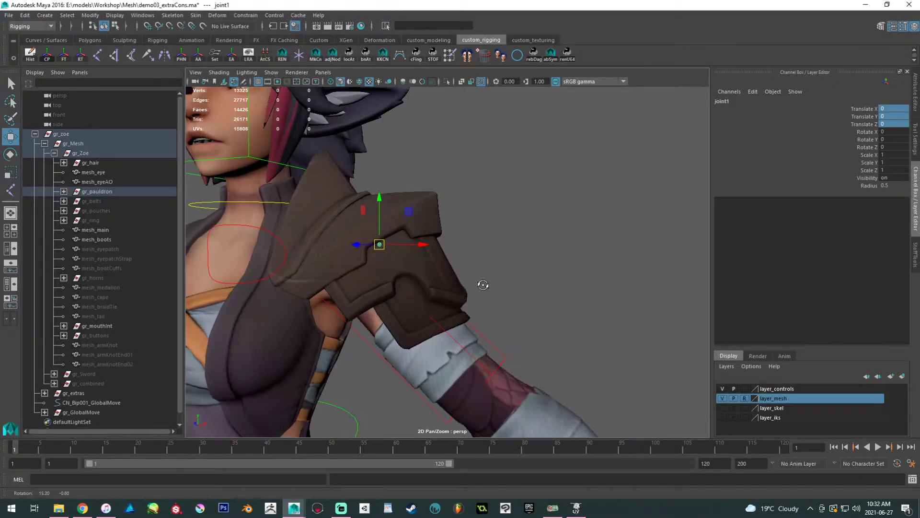
click(442, 217)
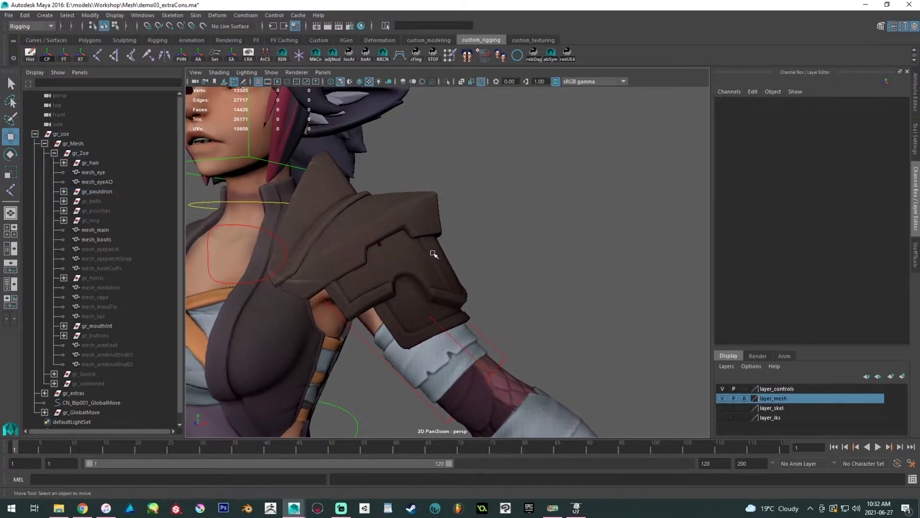
click(380, 242)
click(722, 407)
scroll(530, 284, up, 2)
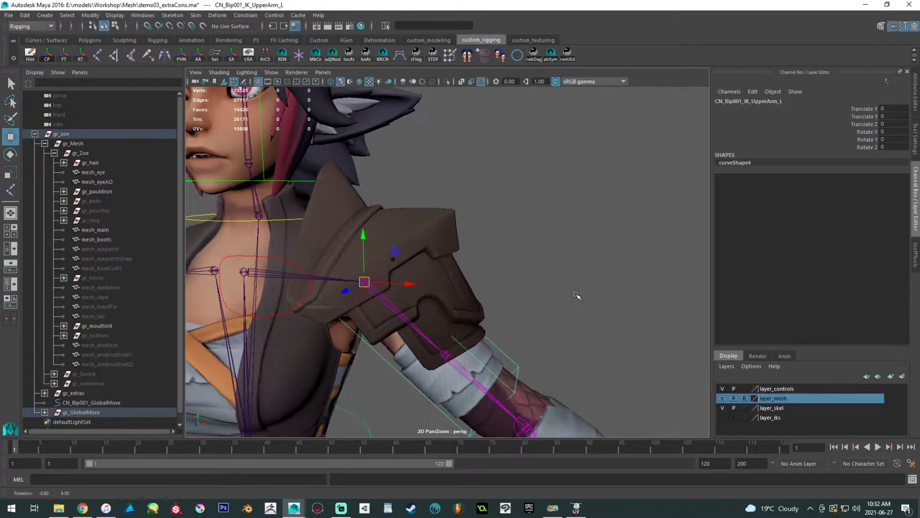
click(530, 283)
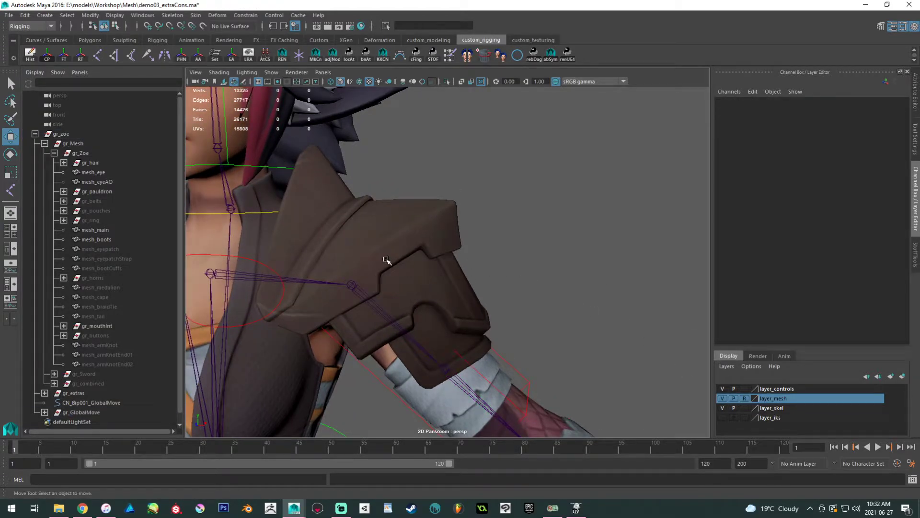
scroll(107, 386, down, 1)
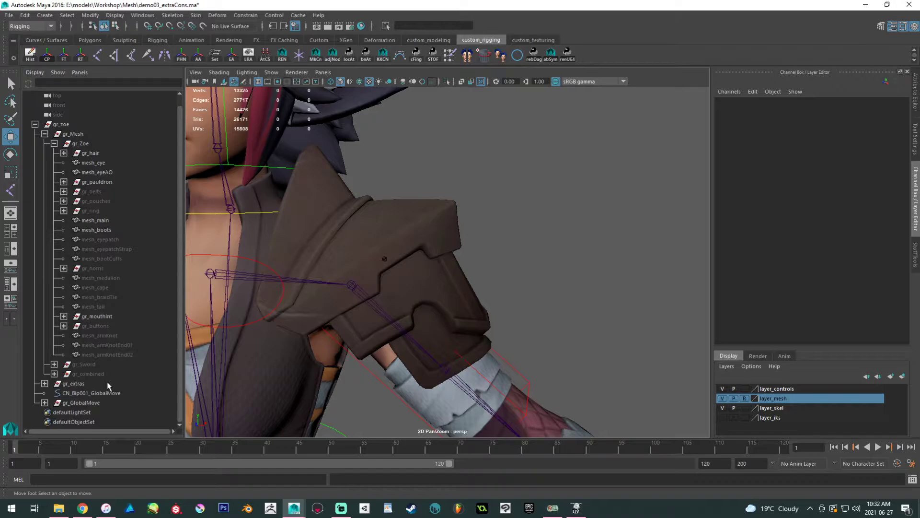
drag(377, 252, 406, 275)
click(382, 254)
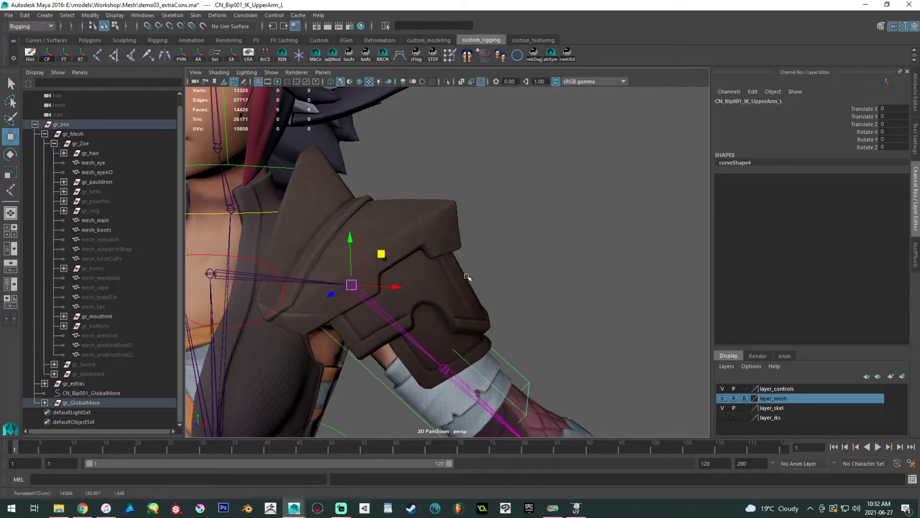
click(443, 272)
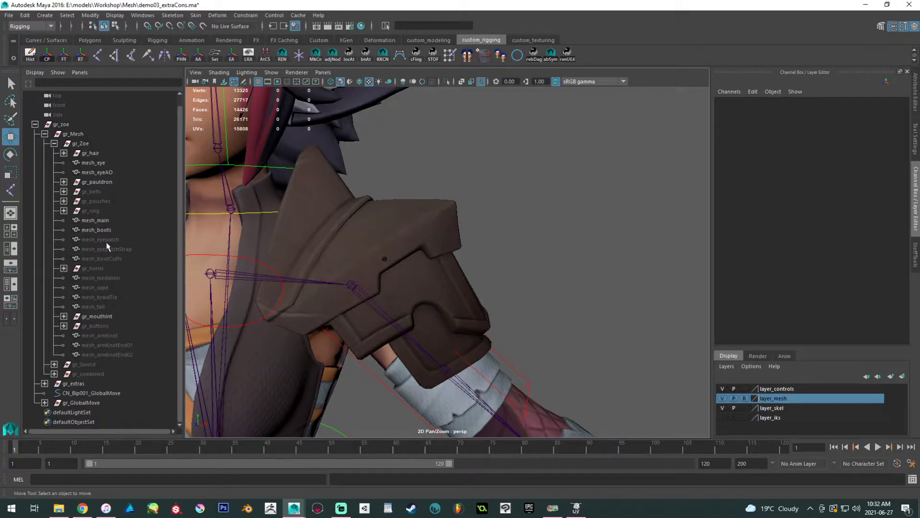
Unparent the pauldron joint from the gr_pauldron group and collapse the gr_zoe hierarchy.
click(64, 181)
click(99, 231)
key(shift+p)
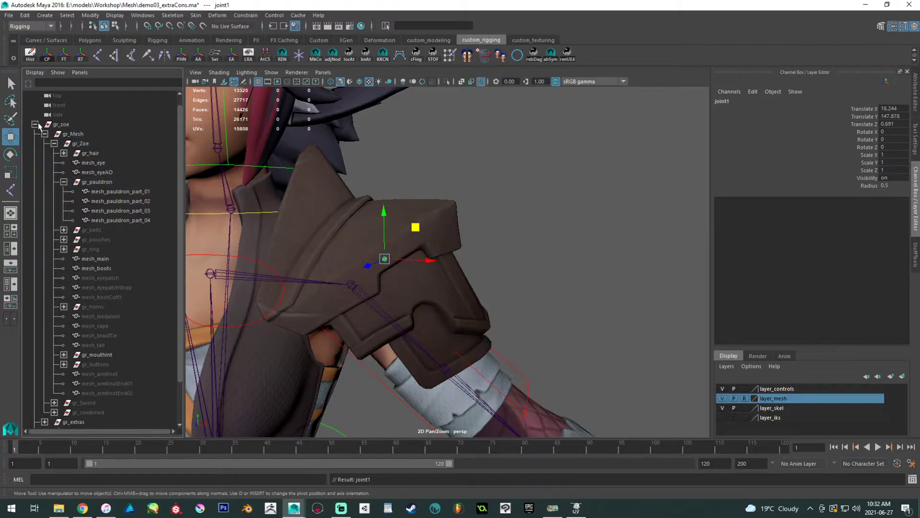
click(35, 124)
Set the pauldron joint's Radius to 1 and deselect it.
double_click(885, 186)
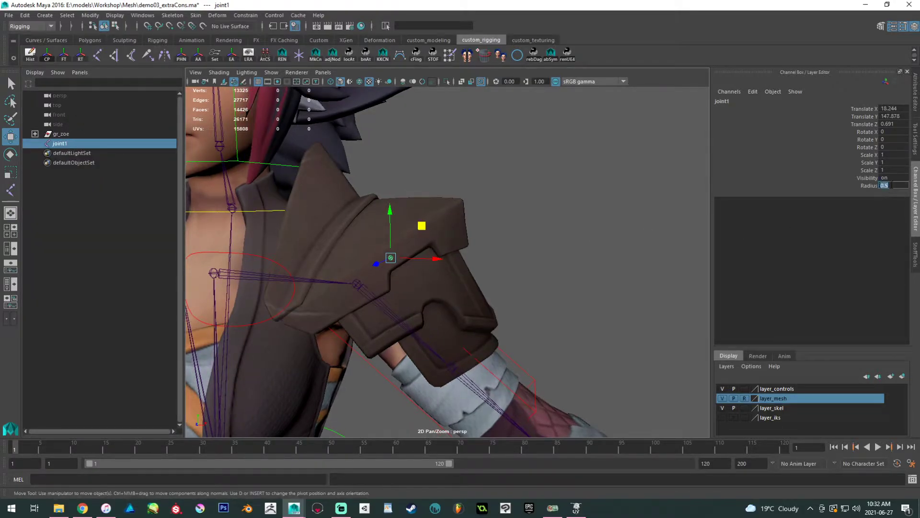
text(1)
key(Return)
click(580, 205)
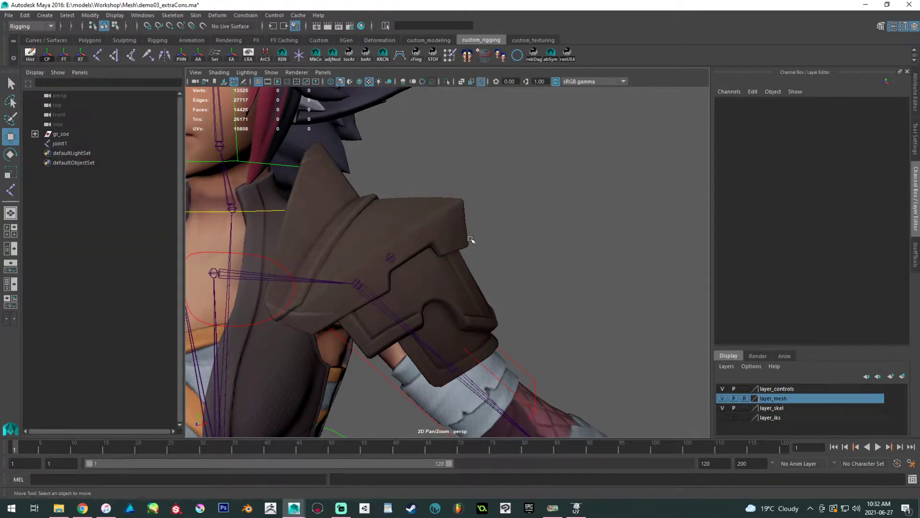
Parent the pauldron joint under the left upper arm joint of the skeleton and freeze its transformations.
scroll(434, 271, up, 2)
click(396, 258)
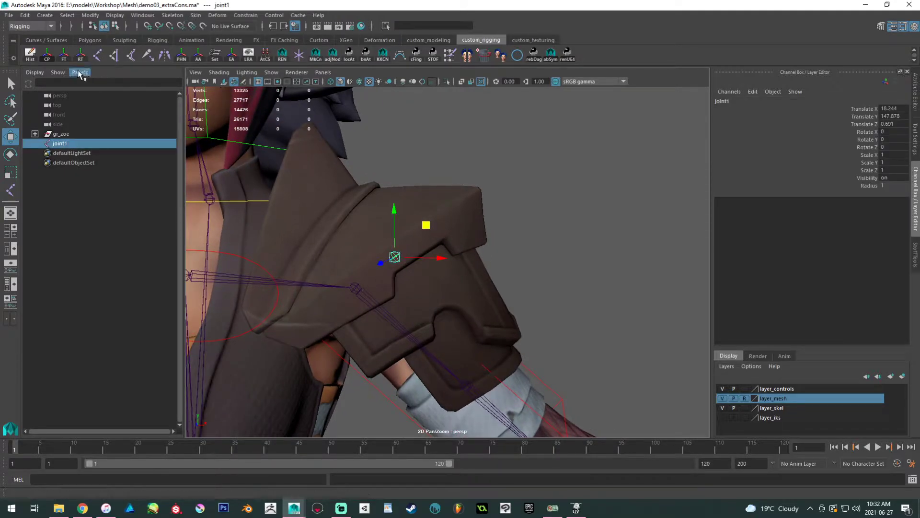
click(367, 302)
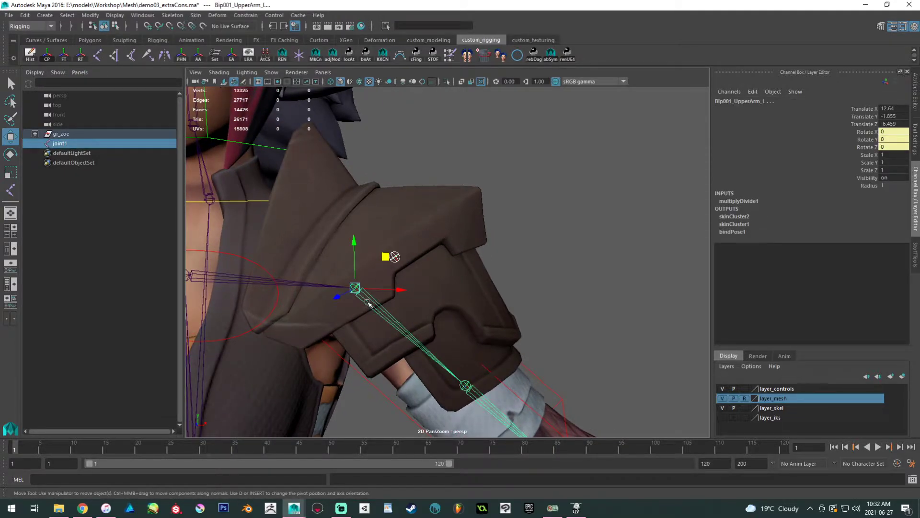
key(p)
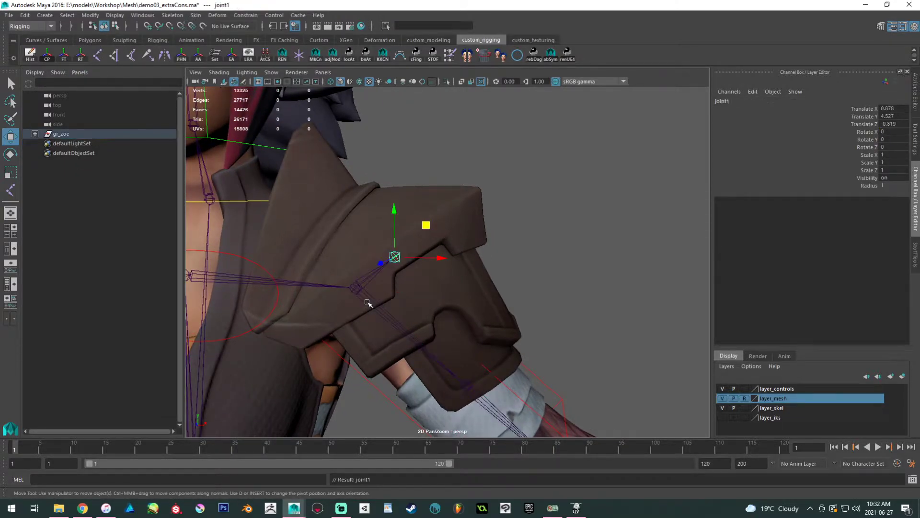
click(63, 58)
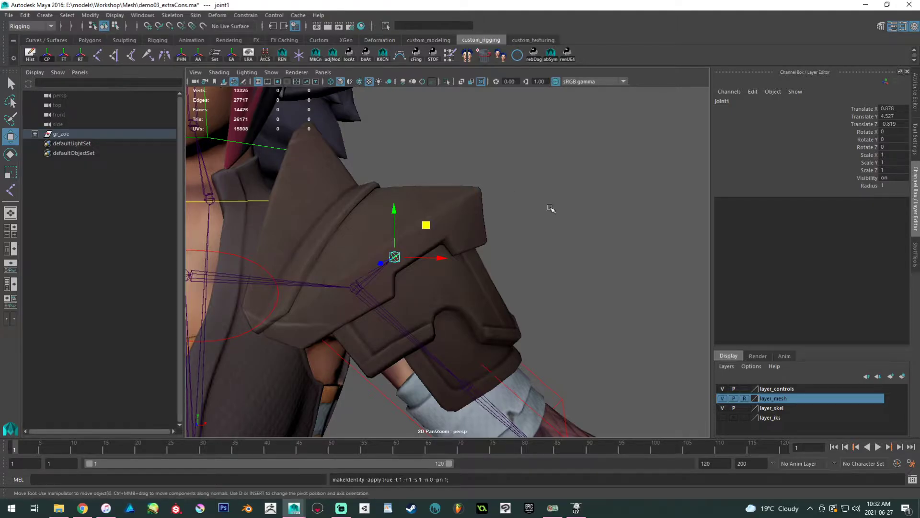
Turn off reference mode on layer_mesh so the character's meshes can be selected.
click(603, 249)
alt+right_drag(603, 248, 500, 334)
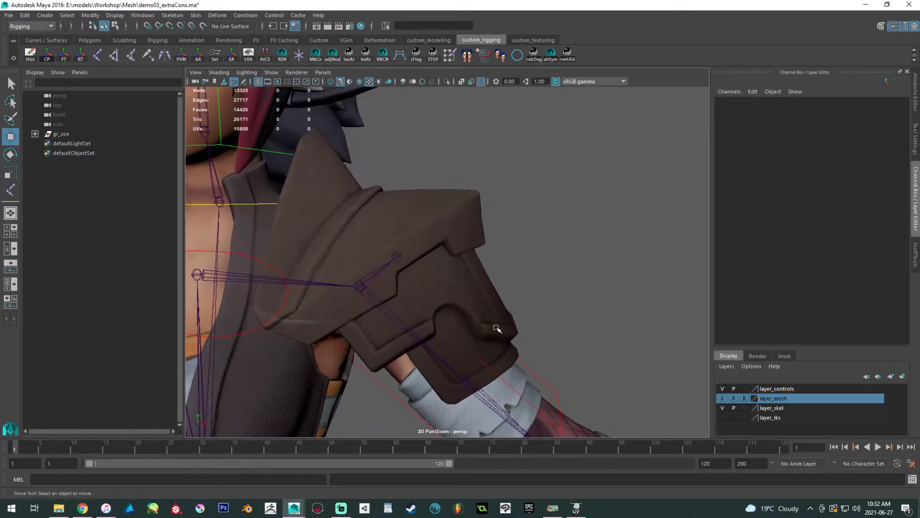
click(397, 255)
click(479, 230)
alt+drag(433, 199, 447, 222)
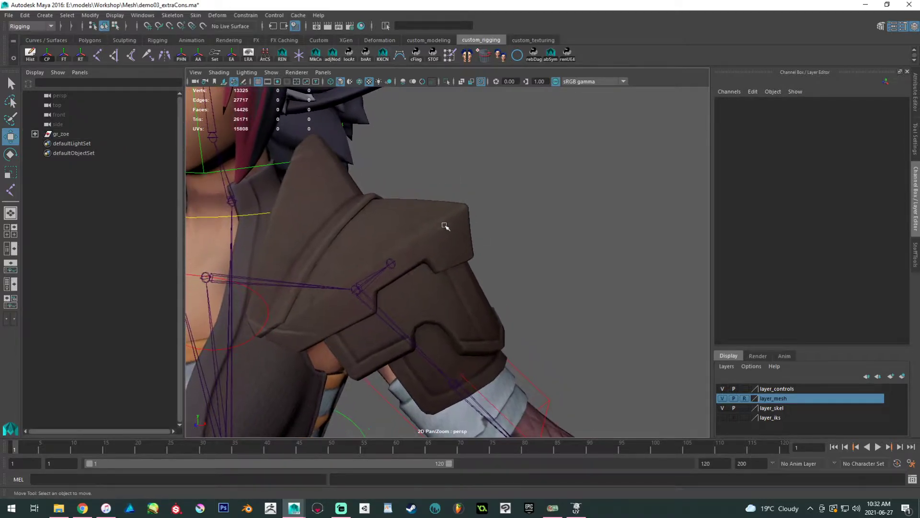
click(745, 398)
Bind the four pauldron mesh parts on the shoulder to the new pauldron joint with Bind Skin.
click(449, 283)
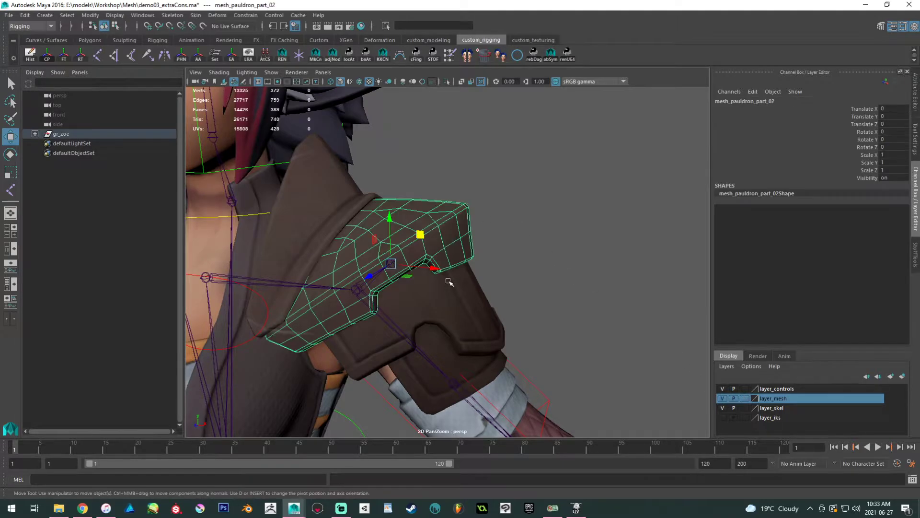
shift+click(453, 282)
shift+click(468, 360)
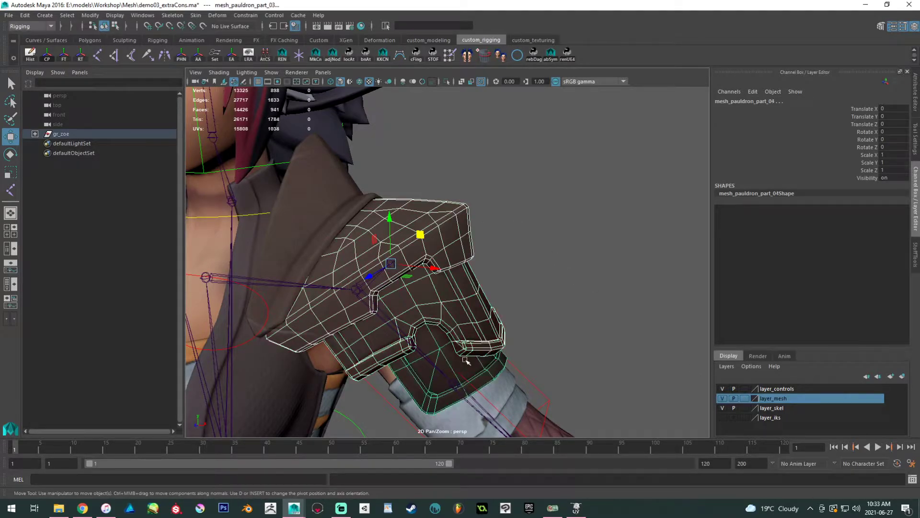
shift+click(342, 197)
shift+click(391, 263)
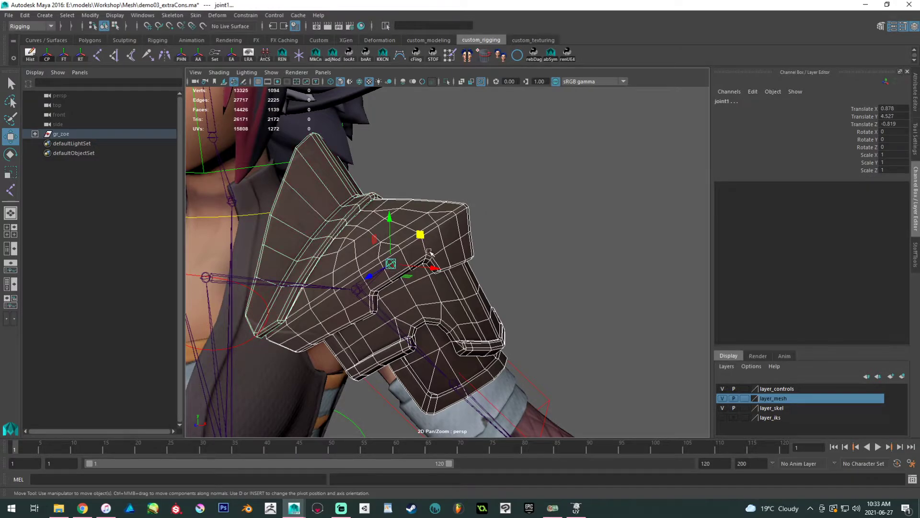
alt+drag(427, 251, 436, 246)
click(195, 15)
click(225, 35)
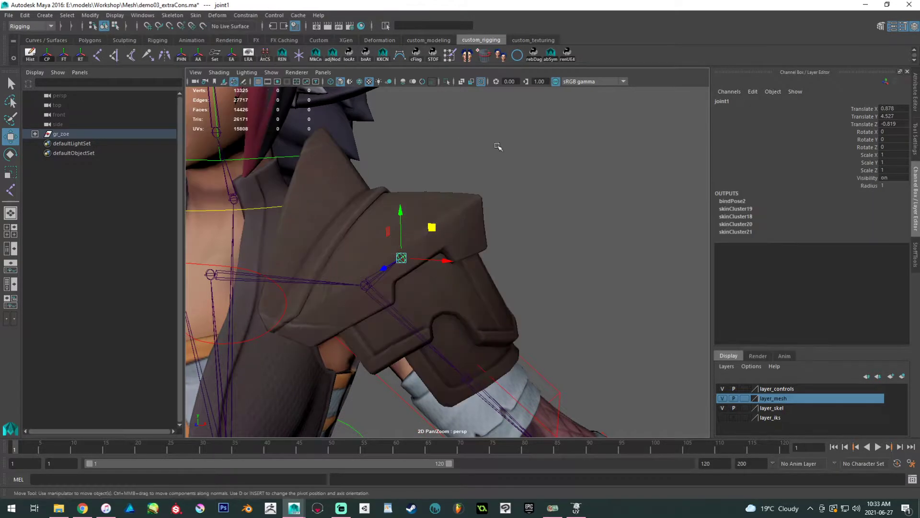
Test the pauldron binding by rotating the pauldron joint, undo the rotation and deselect the joint.
click(411, 255)
click(403, 257)
key(e)
mouse_move(438, 244)
mouse_down()
mouse_move(426, 249)
mouse_move(445, 234)
mouse_move(446, 253)
mouse_move(437, 248)
mouse_up()
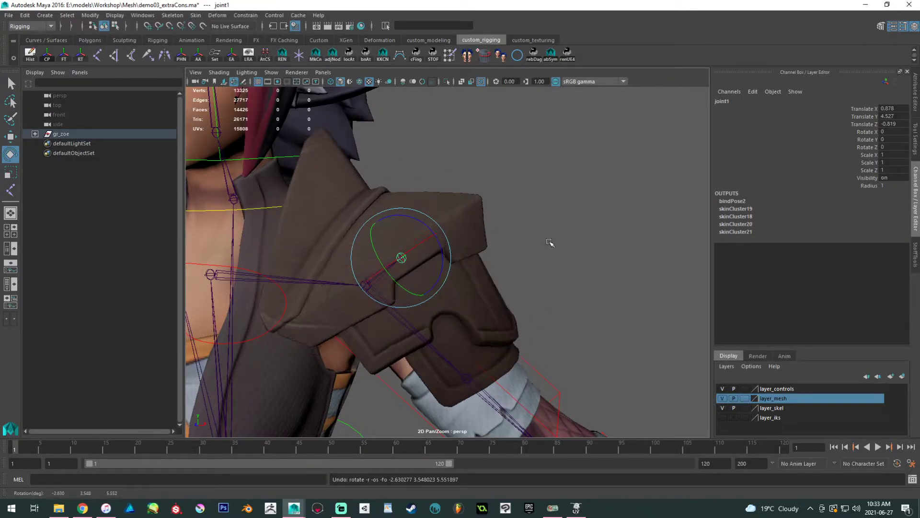
click(551, 241)
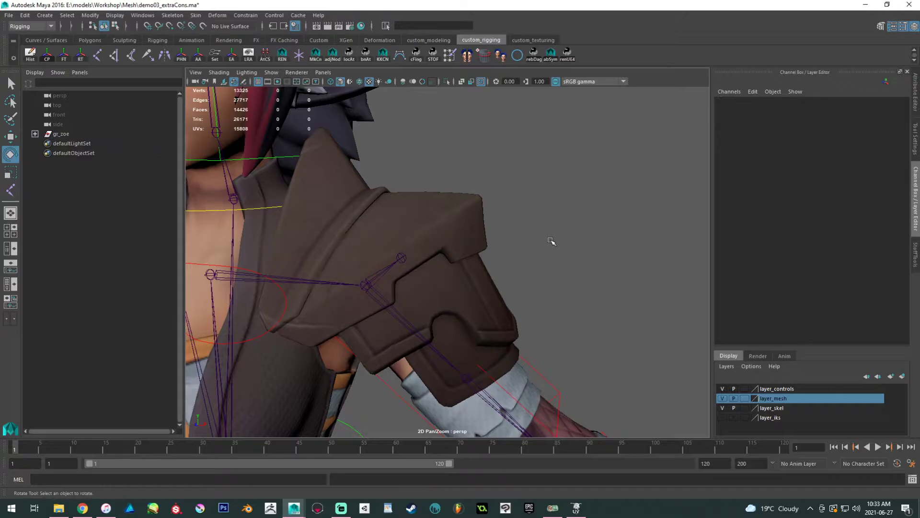
Create a cube control curve with the Control Creator from the StuffTools rigging tools.
alt+right_drag(566, 252, 489, 207)
mouse_move(489, 208)
alt+mouse_down()
mouse_move(345, 202)
mouse_move(489, 205)
alt+mouse_up()
alt+right_drag(489, 205, 443, 207)
alt+middle_drag(444, 208, 444, 127)
alt+middle_drag(444, 225, 443, 141)
alt+drag(444, 206, 426, 214)
alt+middle_drag(436, 225, 450, 168)
alt+drag(411, 234, 434, 232)
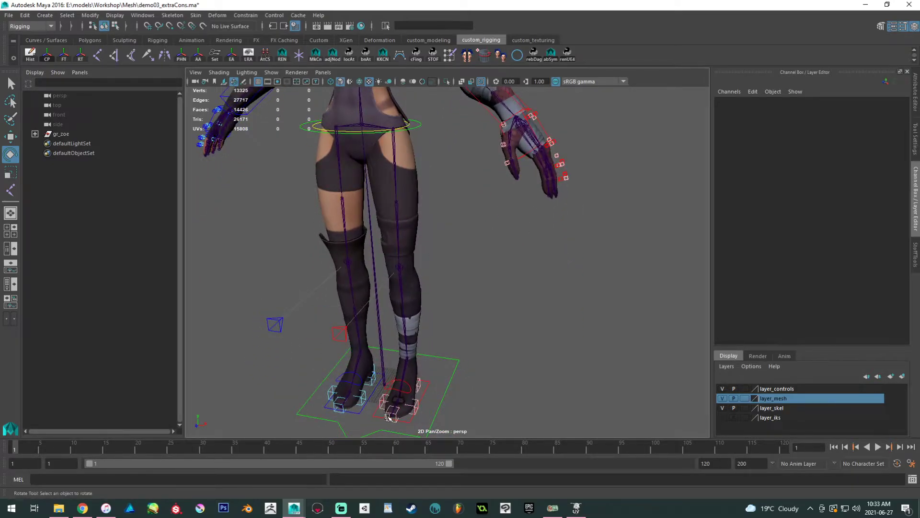
click(916, 254)
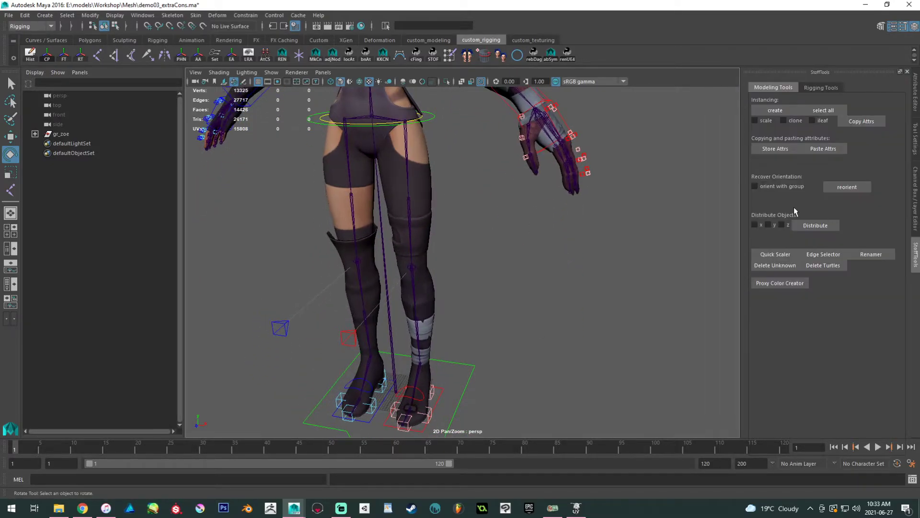
click(817, 88)
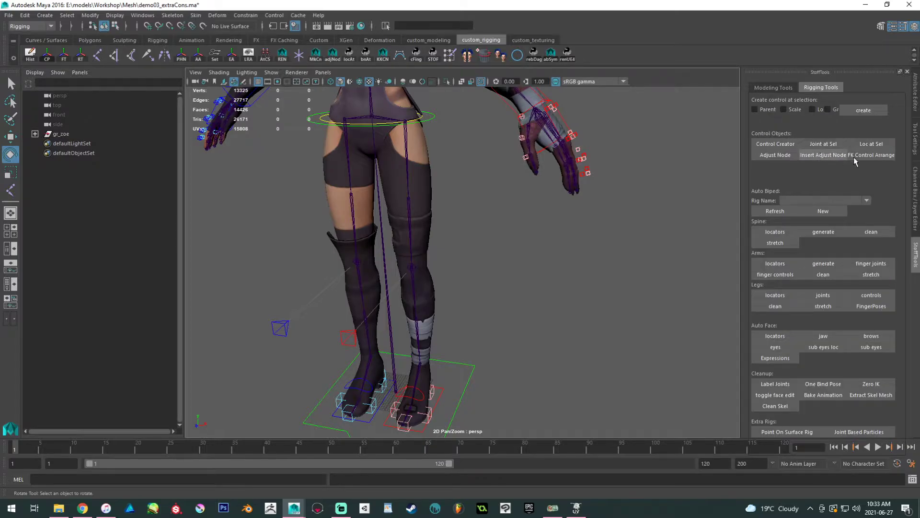
click(770, 145)
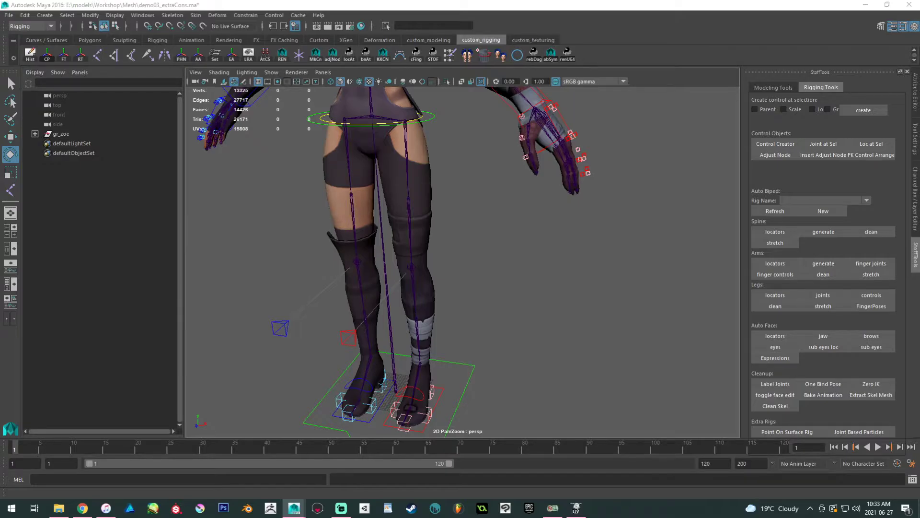
scroll(396, 326, up, 5)
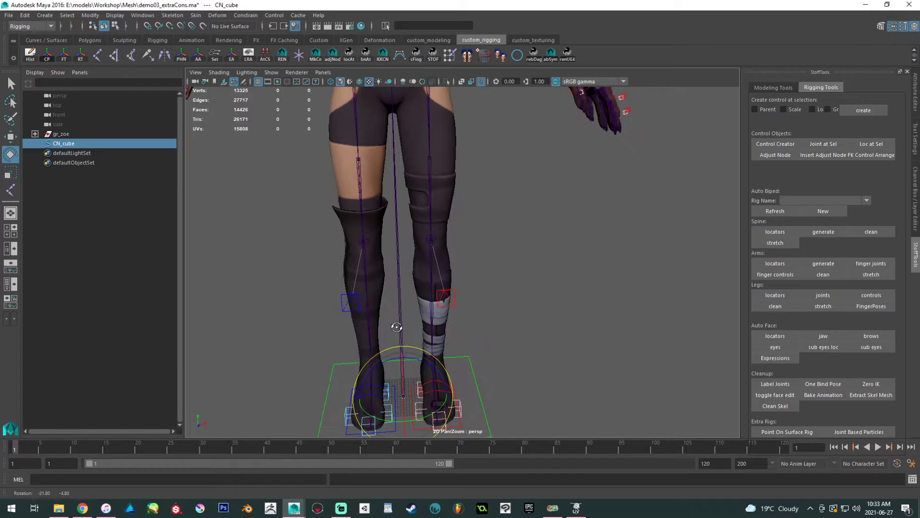
key(w)
alt+middle_drag(377, 252, 350, 268)
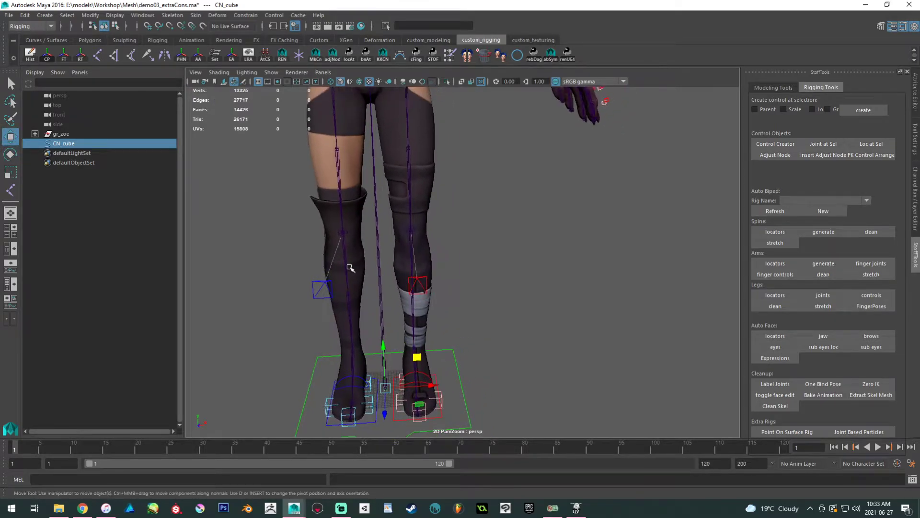
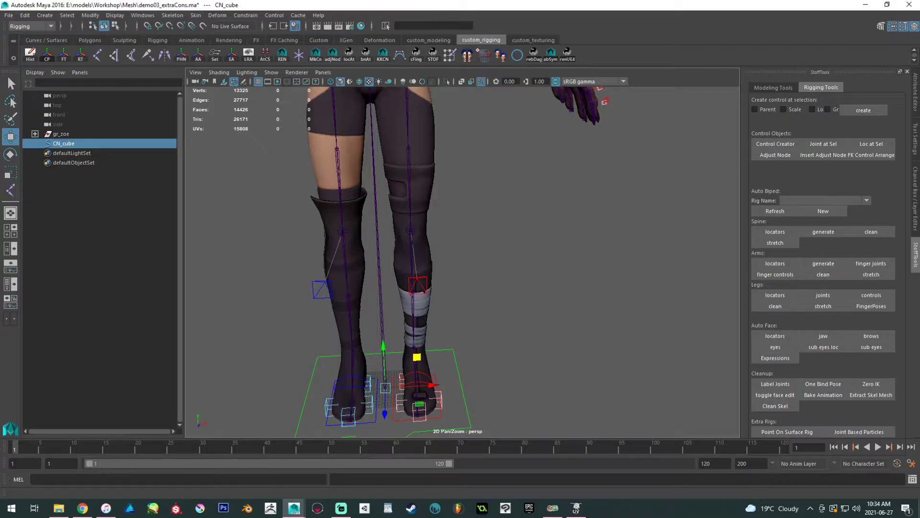
Rename the cube control curve CN_Bip001_Pauldron.
alt+middle_drag(339, 312, 371, 231)
alt+right_drag(371, 232, 397, 314)
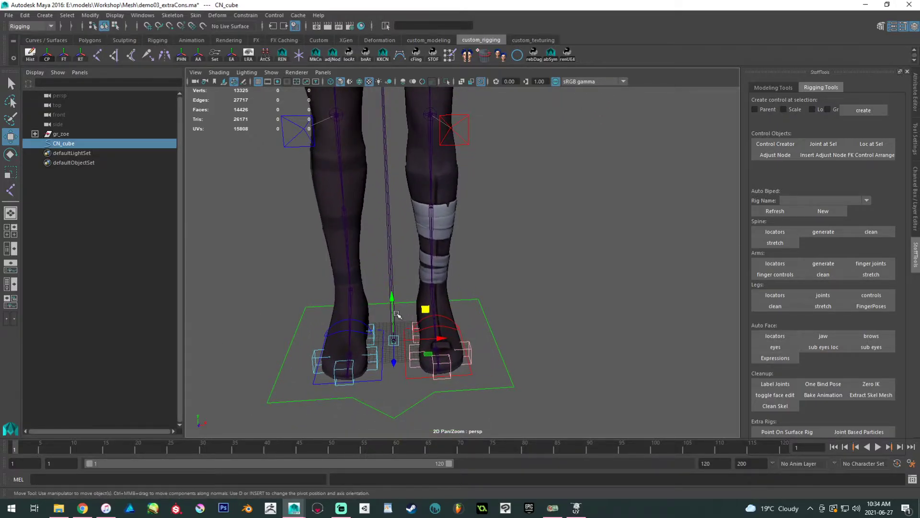
mouse_move(396, 314)
alt+right_down()
mouse_move(263, 304)
mouse_move(263, 274)
mouse_move(312, 368)
mouse_move(402, 328)
alt+right_up()
alt+middle_drag(202, 238, 339, 192)
double_click(79, 142)
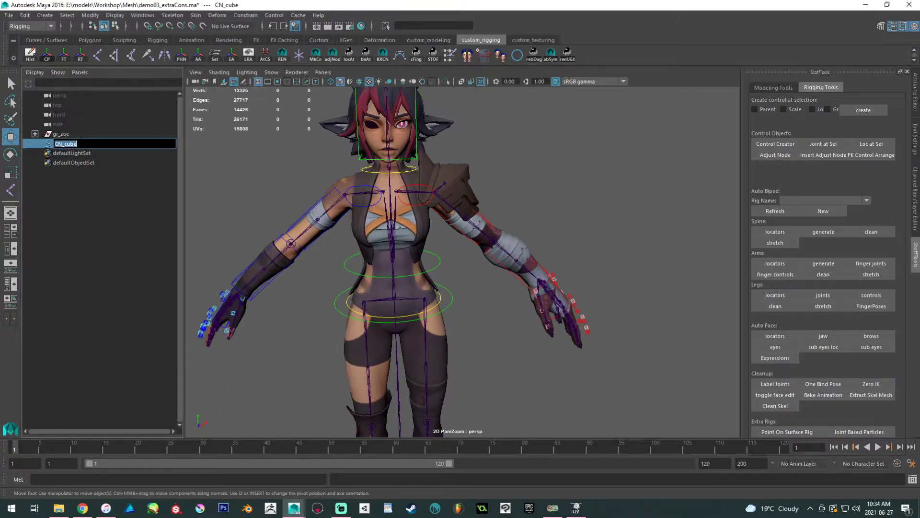
text(CN)
text(_Bip001_Pauldron)
key(Return)
Group the CN_Bip001_Pauldron control and name the group adj_CN_Bip001_Pauldron.
scroll(378, 263, down, 3)
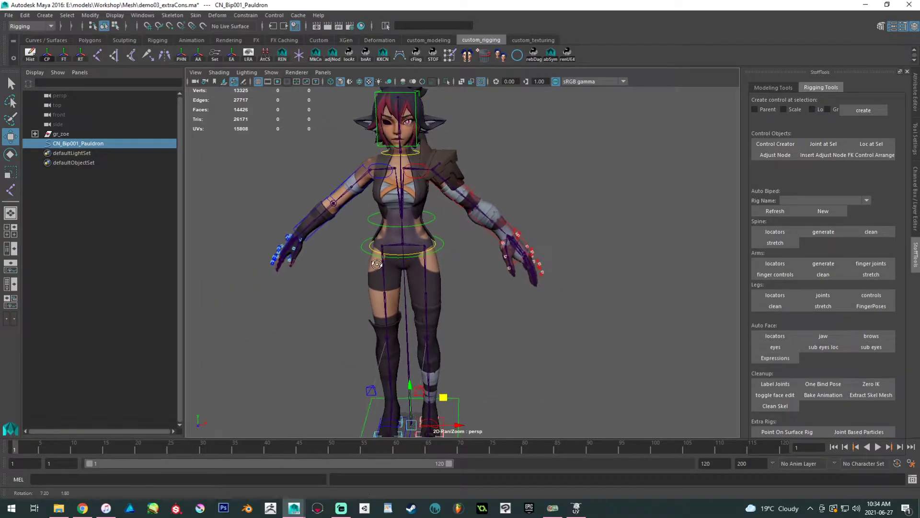
scroll(410, 216, up, 4)
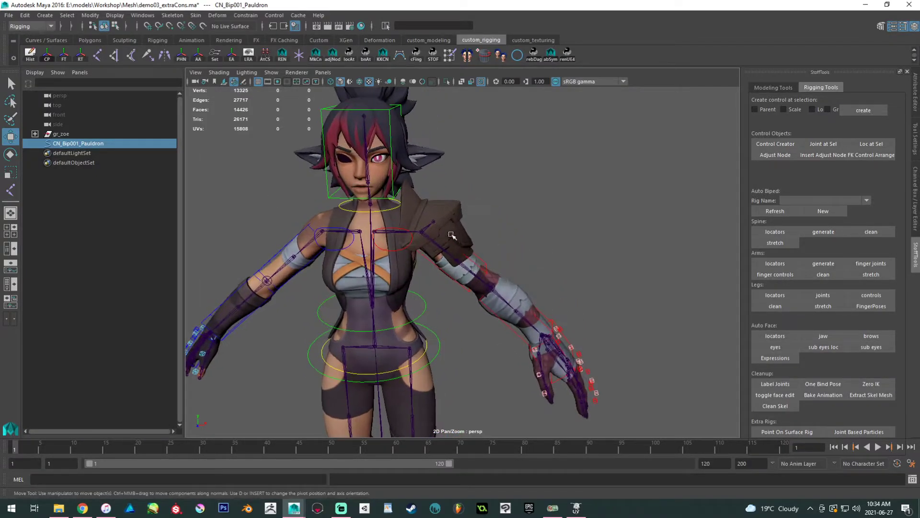
key(ctrl+g)
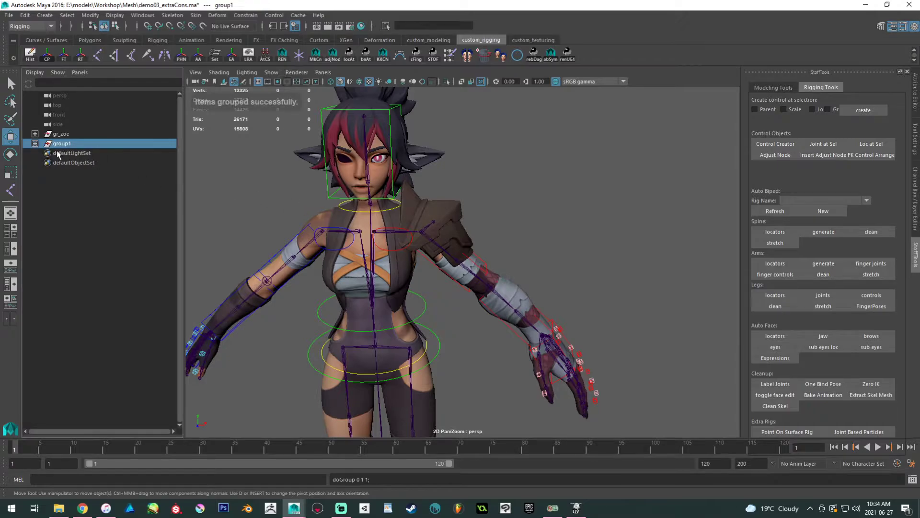
click(35, 145)
double_click(72, 153)
key(ctrl+c)
double_click(68, 145)
key(ctrl+v)
key(Home)
text(adj)
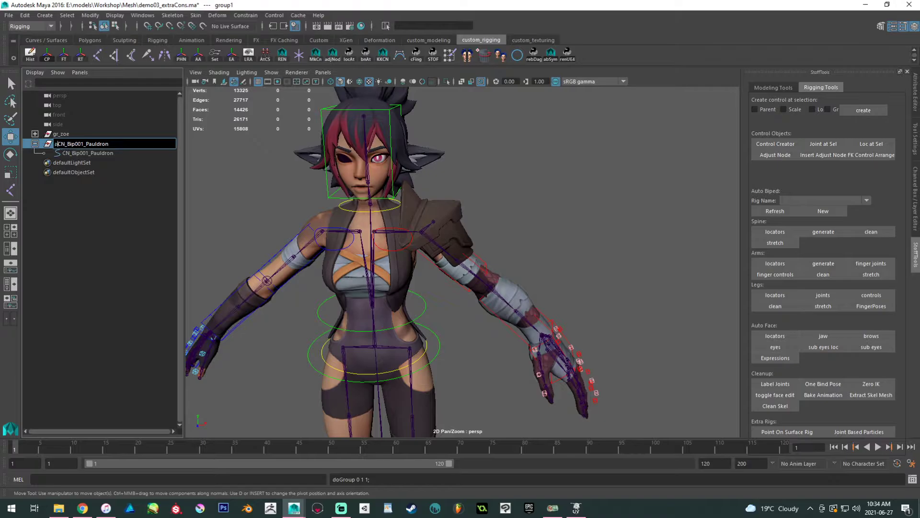
key(Return)
double_click(66, 145)
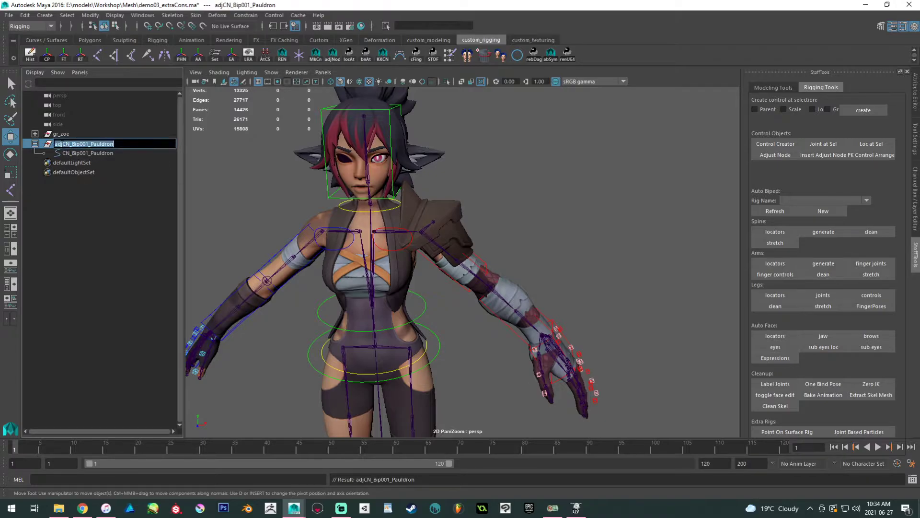
text(_)
key(Return)
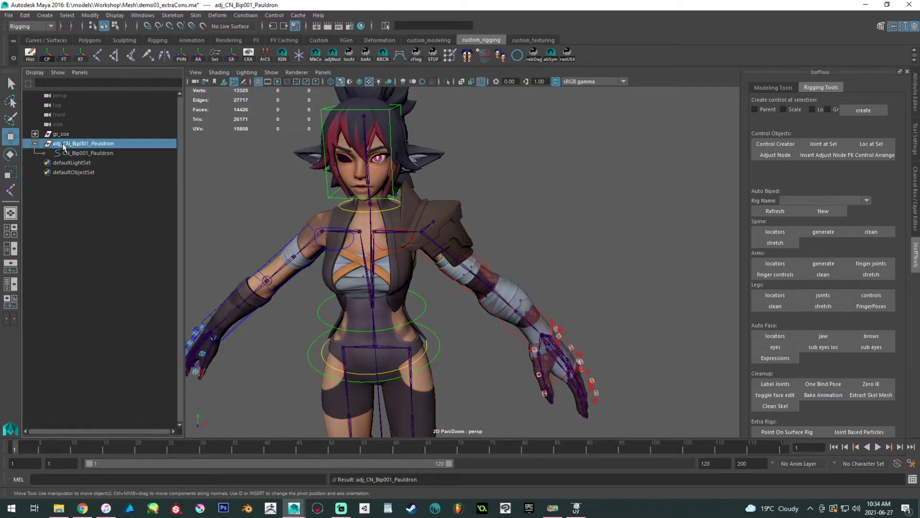
Align the adj_CN_Bip001_Pauldron group to the pauldron joint with a parent constraint and delete that constraint.
scroll(338, 230, down, 5)
alt+middle_drag(339, 230, 331, 273)
scroll(346, 277, up, 4)
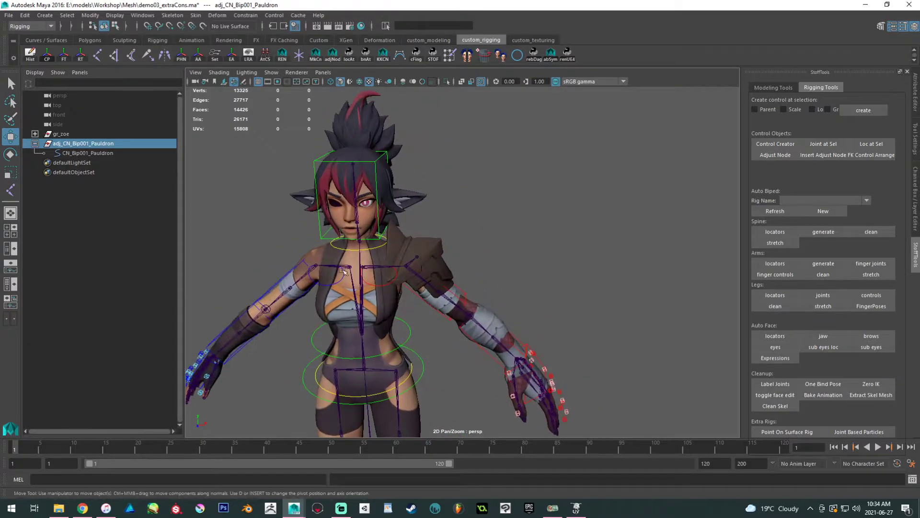
click(417, 257)
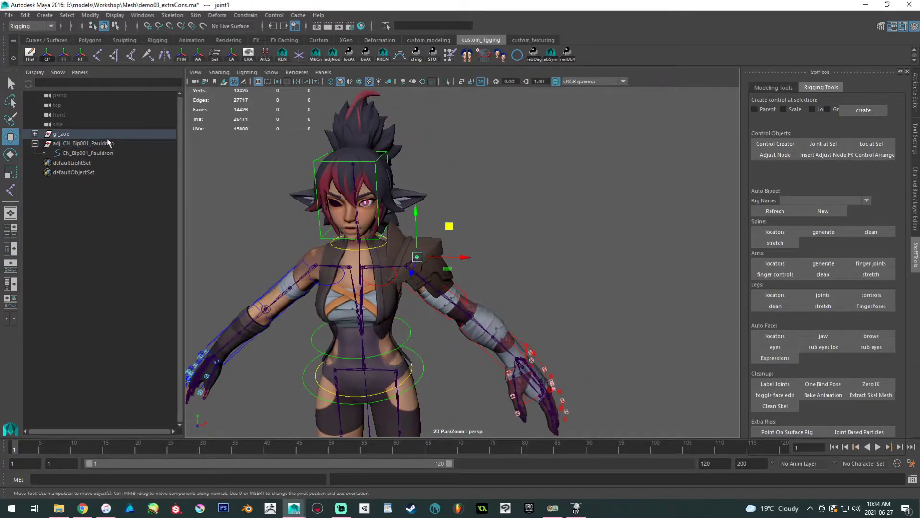
ctrl+click(82, 143)
click(245, 15)
click(260, 41)
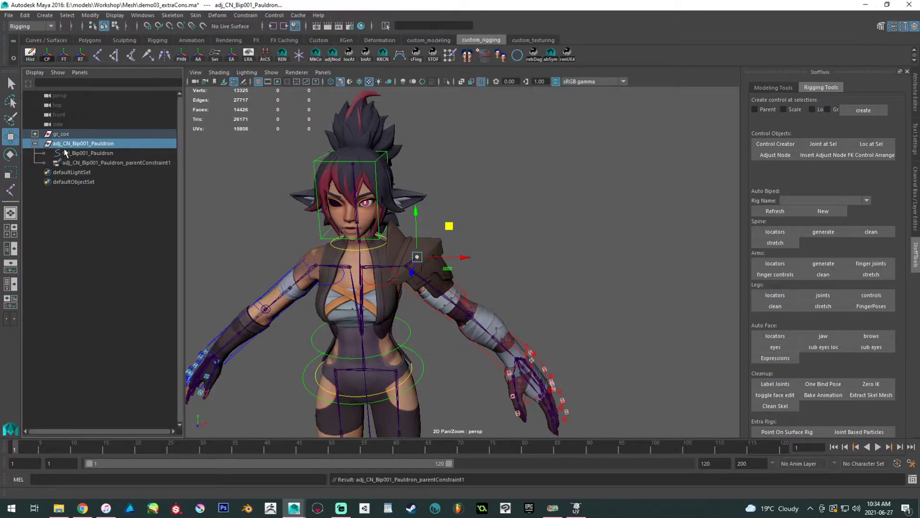
click(74, 162)
key(Delete)
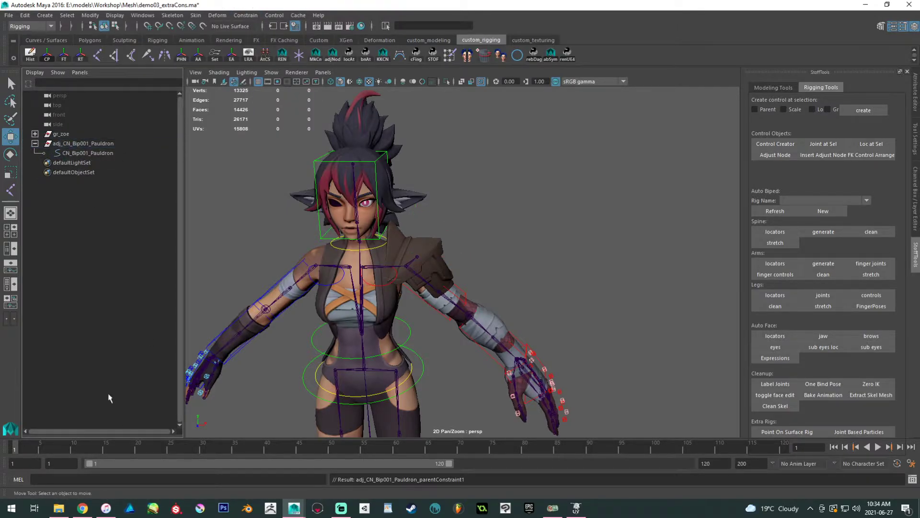
Scale up all the control vertices of CN_Bip001_Pauldron in component mode so the cube surrounds the pauldron.
click(87, 153)
key(f)
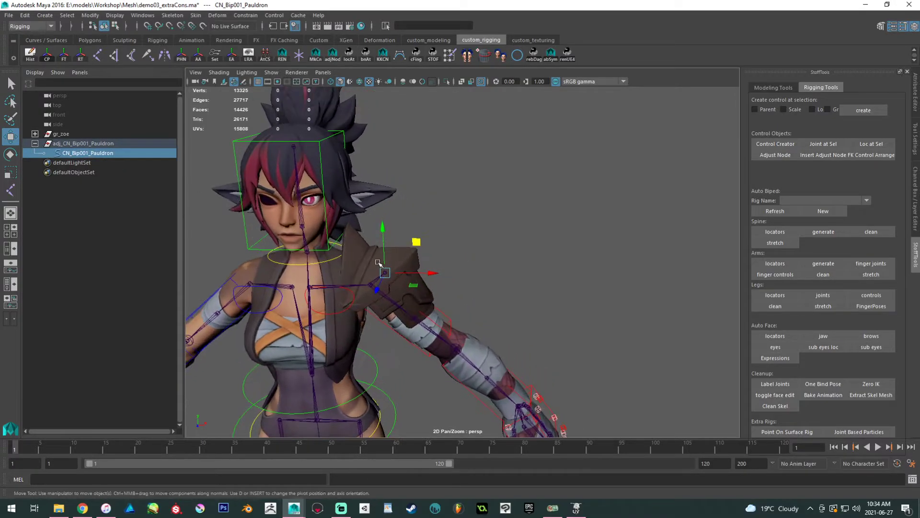
key(F8)
key(r)
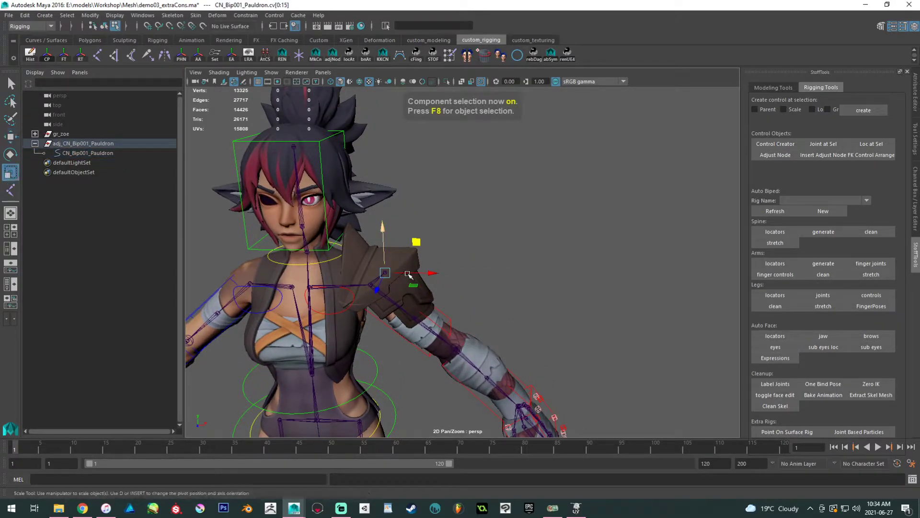
drag(390, 272, 454, 254)
alt+right_drag(454, 254, 491, 292)
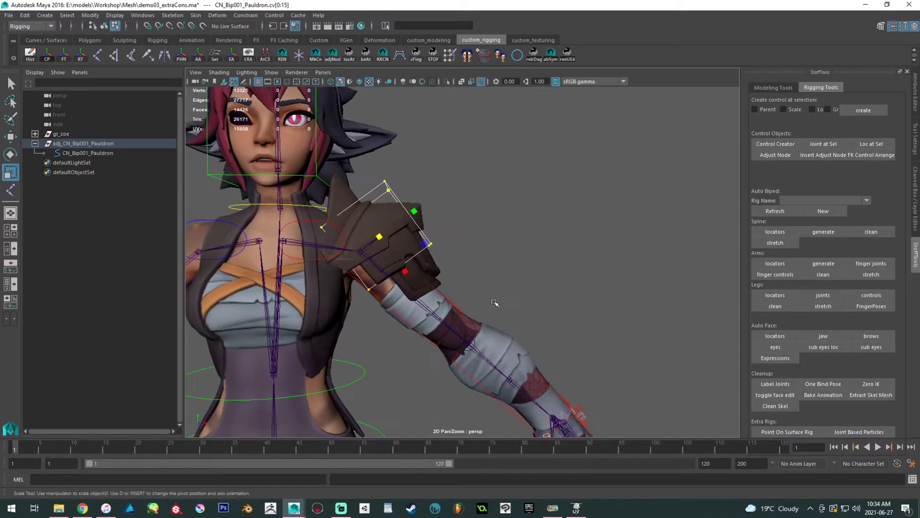
Reposition and scale selected control vertices to fit the cube around the pauldron, and return to object selection.
drag(474, 306, 415, 222)
key(w)
drag(477, 342, 362, 238)
ctrl+shift+right_drag(482, 246, 425, 231)
drag(424, 295, 440, 320)
click(387, 187)
drag(415, 223, 441, 249)
shift+drag(413, 203, 331, 258)
key(r)
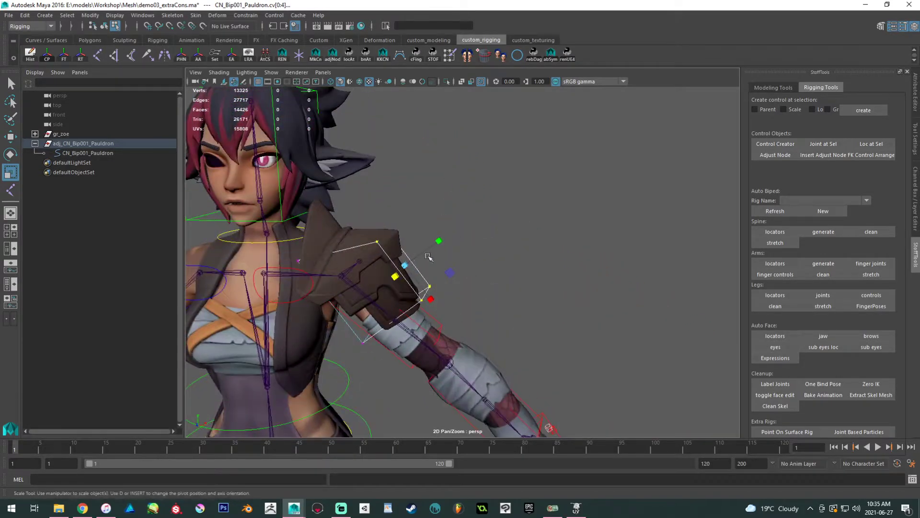
key(F8)
alt+drag(428, 266, 430, 288)
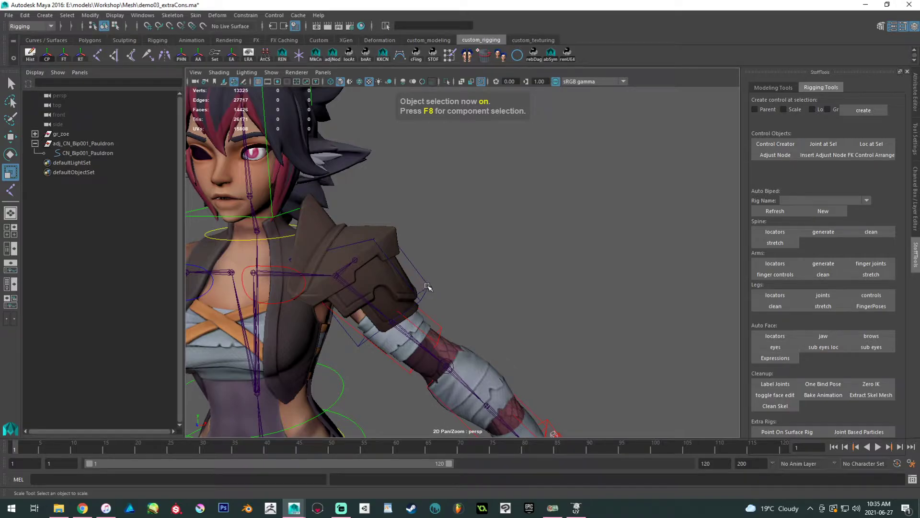
Enable drawing overrides on the CN_Bip001_Pauldron curve shape and set its index color to red.
click(428, 287)
click(915, 198)
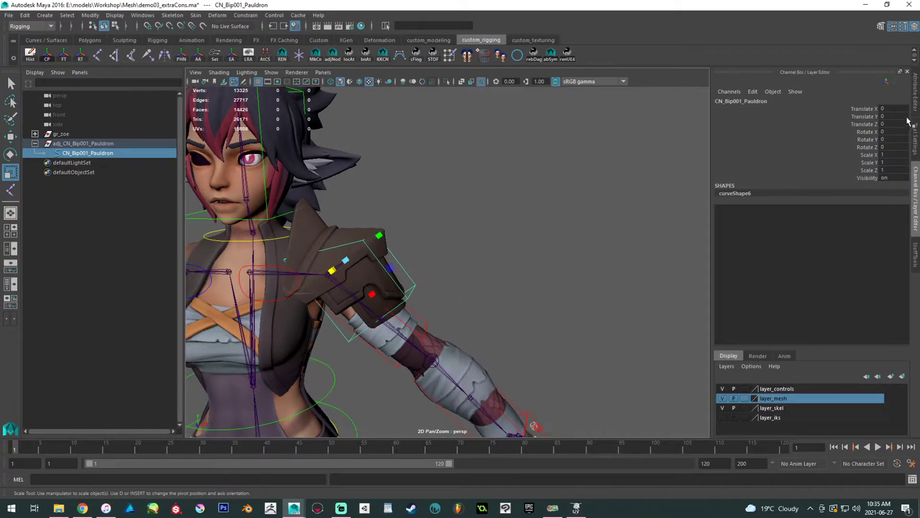
click(916, 106)
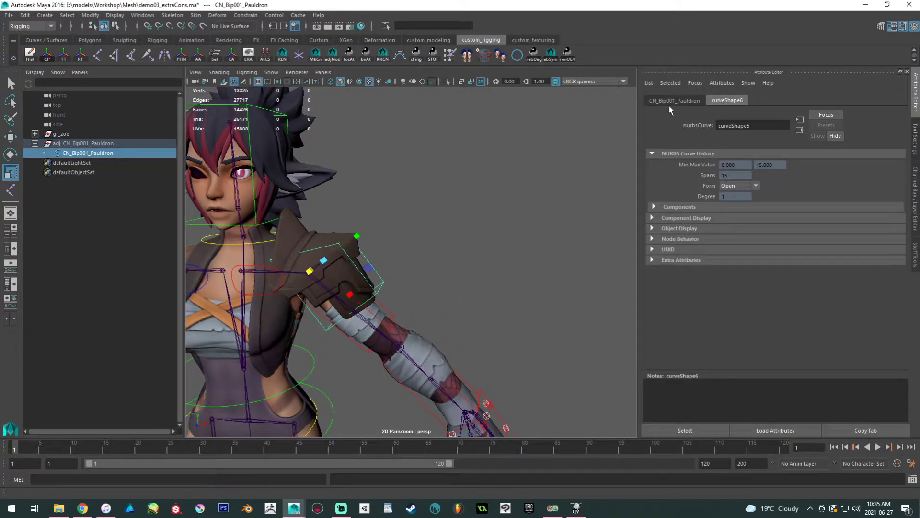
click(652, 228)
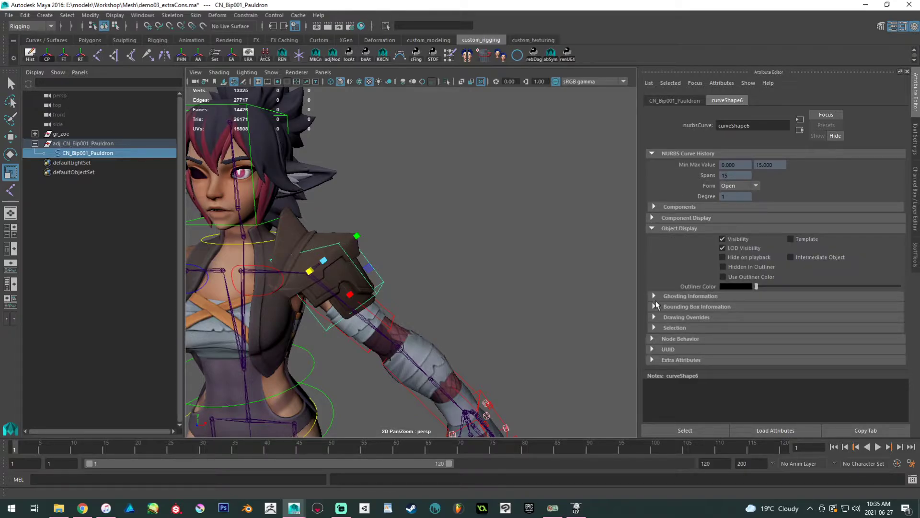
click(654, 317)
click(724, 269)
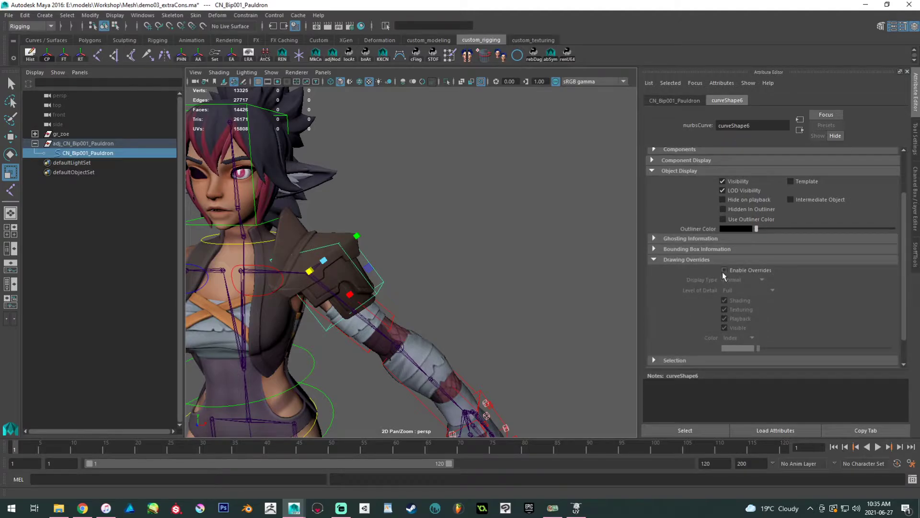
drag(757, 347, 813, 350)
click(471, 269)
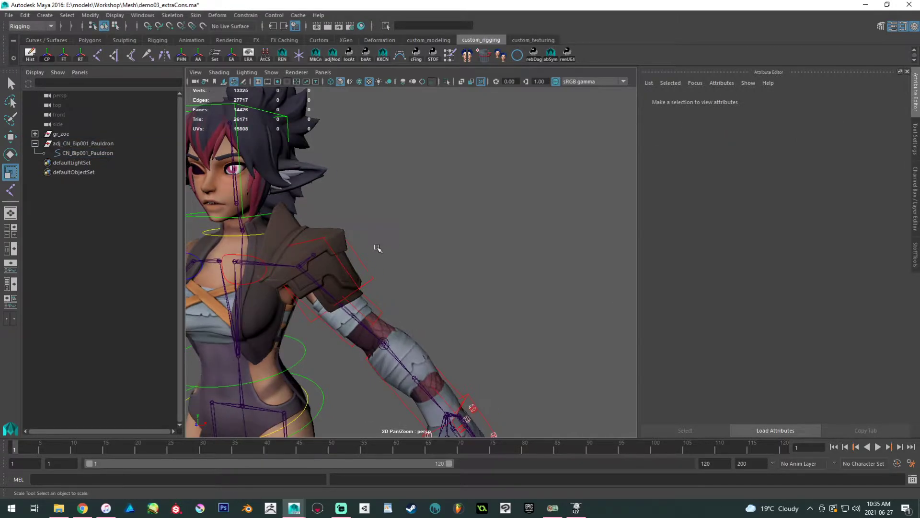
Constrain the pauldron joint to the CN_Bip001_Pauldron control with a parent constraint.
alt+right_drag(378, 247, 457, 317)
click(402, 285)
scroll(394, 285, down, 3)
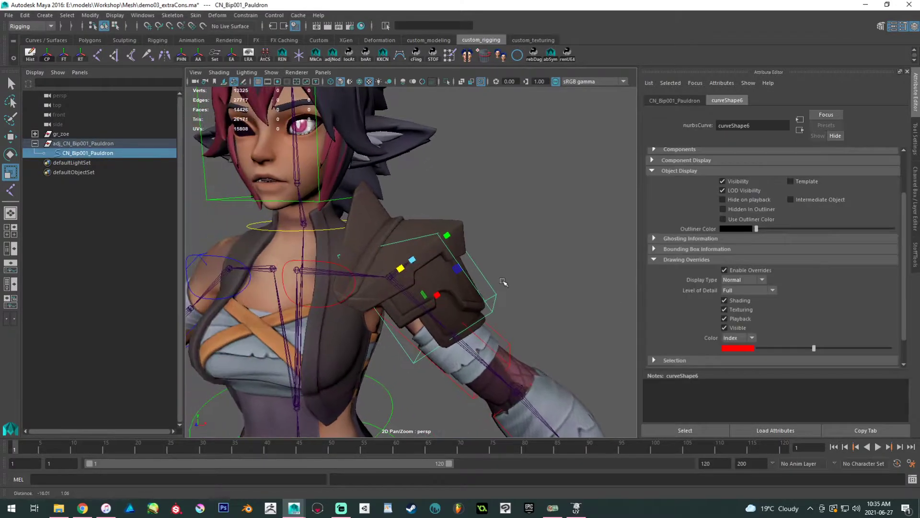
key(w)
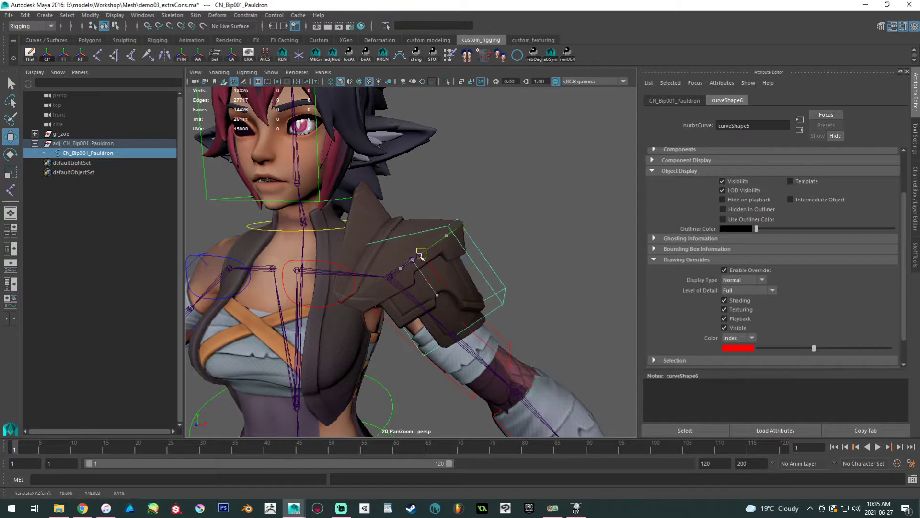
scroll(413, 260, up, 5)
shift+click(434, 234)
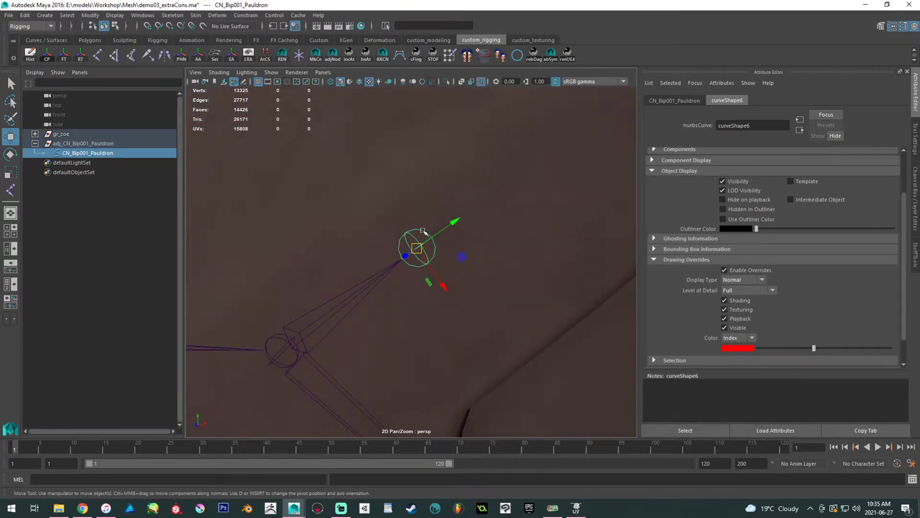
click(245, 15)
click(247, 39)
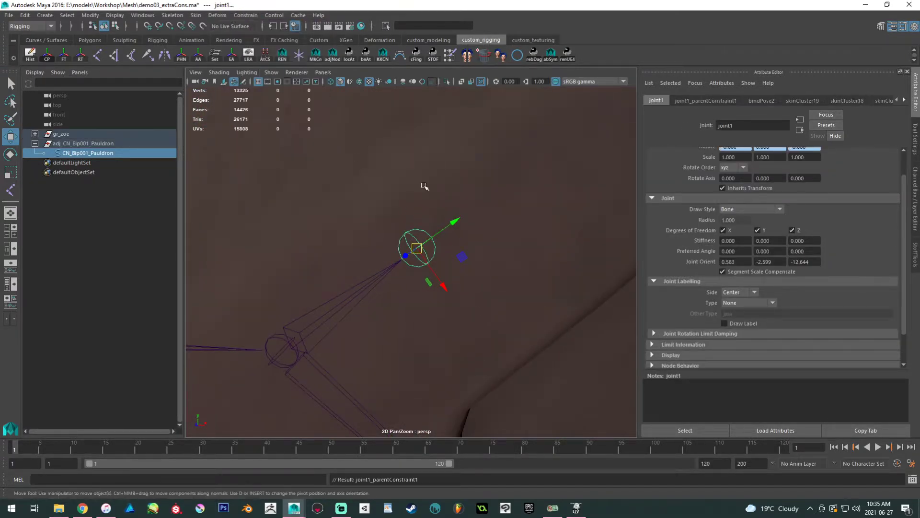
scroll(409, 192, down, 8)
scroll(475, 257, up, 2)
click(498, 265)
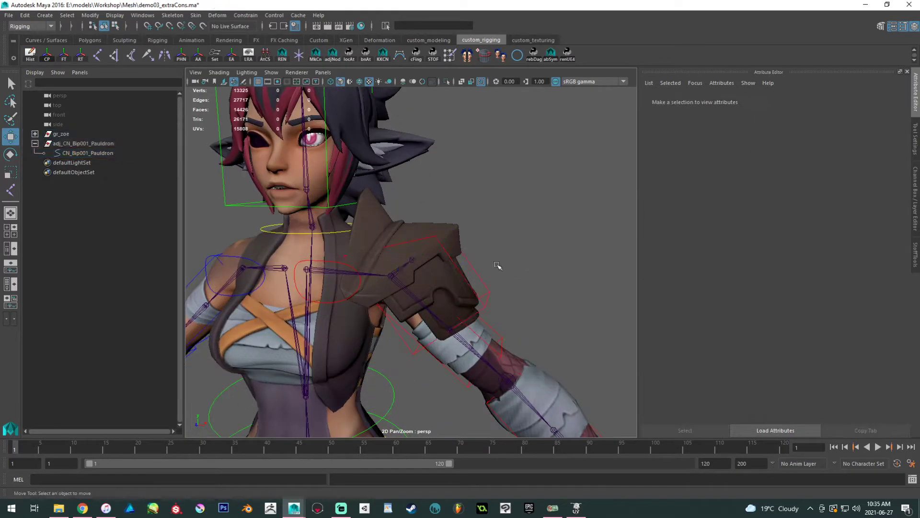
Test-rotate the CN_Bip001_IK_UpperArm_L control to check whether the adj_CN_Bip001_Pauldron group follows, and undo the rotation.
click(98, 144)
scroll(432, 190, up, 3)
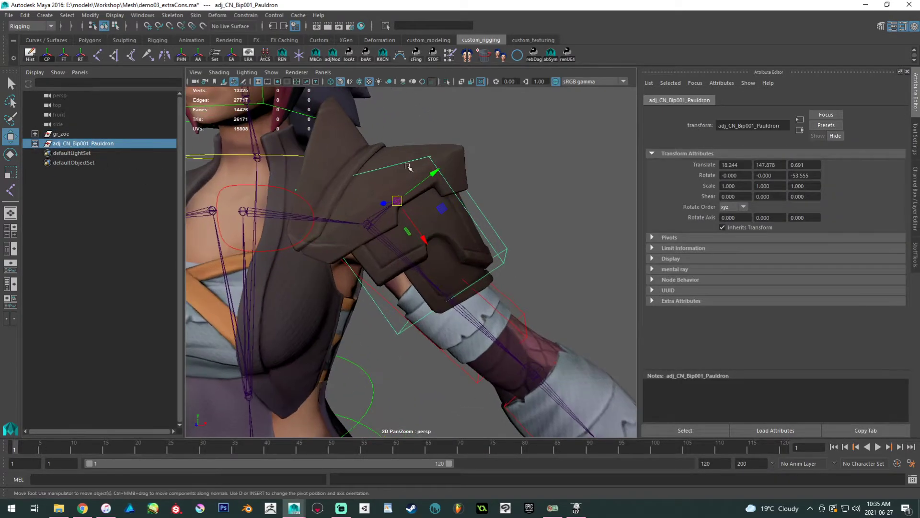
scroll(405, 198, up, 2)
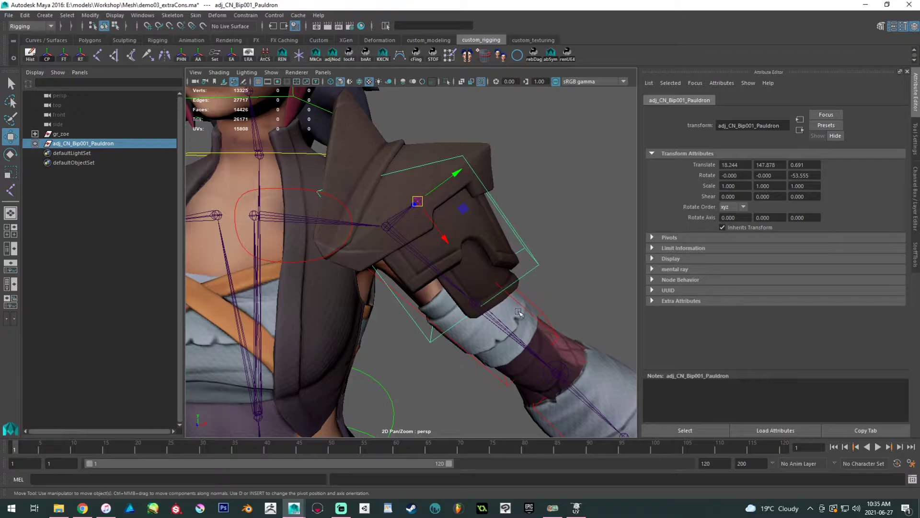
click(519, 312)
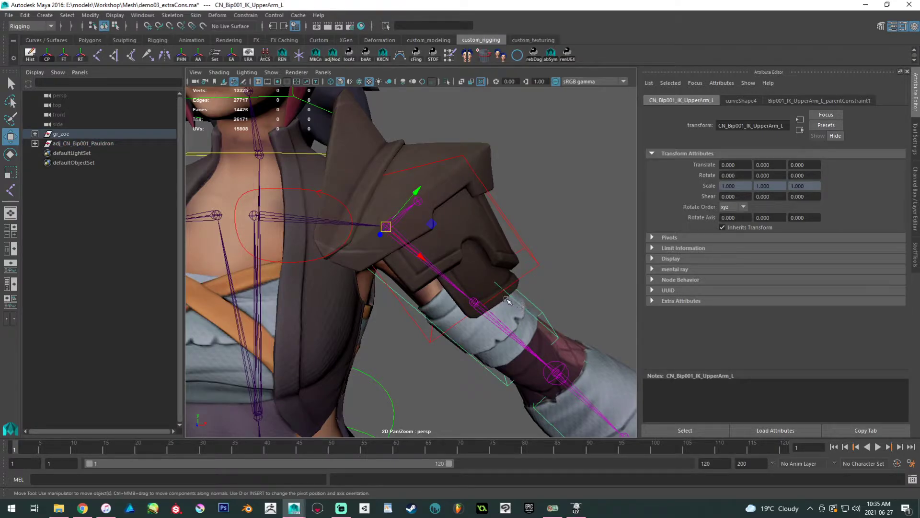
click(107, 144)
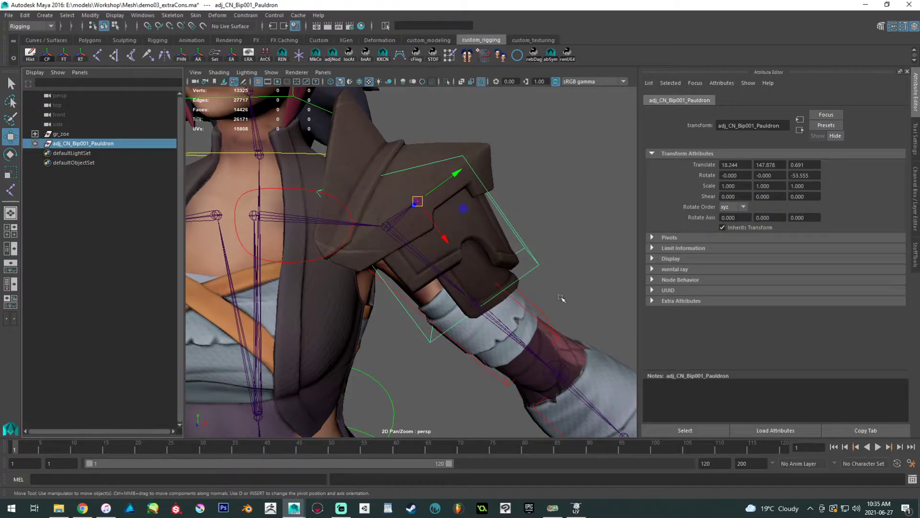
click(541, 311)
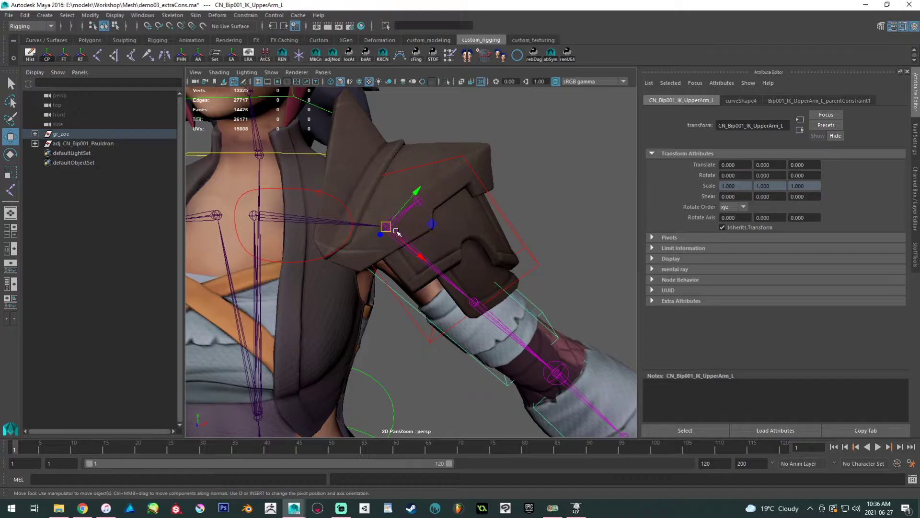
click(541, 321)
click(536, 311)
key(e)
drag(436, 229, 427, 255)
key(ctrl+z)
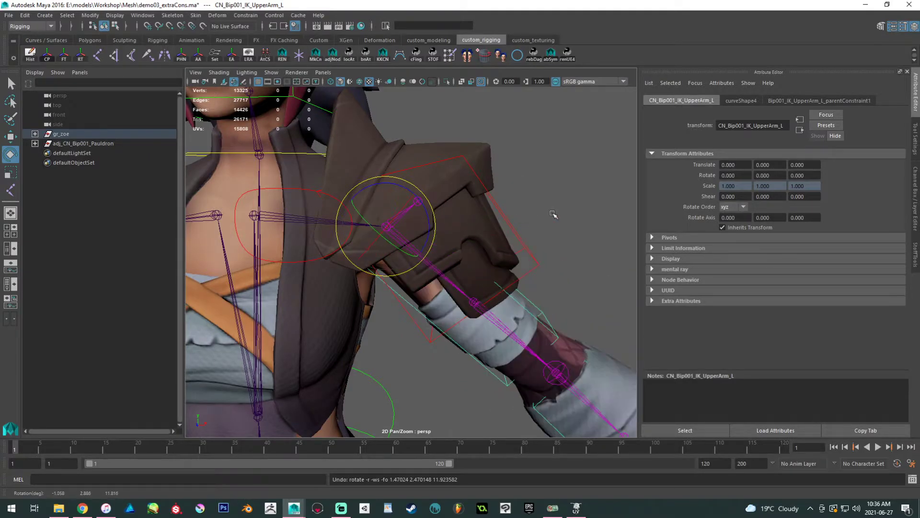
Examine the Bip001_UpperArm_L joint and the CN_Bip001_IK_UpperArm_L control as possible drivers for the pauldron control.
click(554, 213)
click(397, 236)
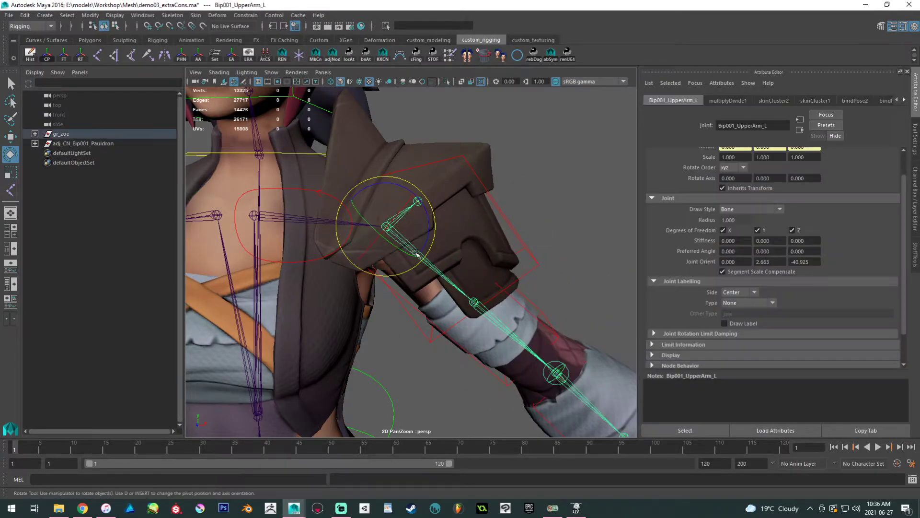
click(479, 309)
click(400, 237)
click(493, 311)
click(406, 249)
scroll(450, 276, up, 3)
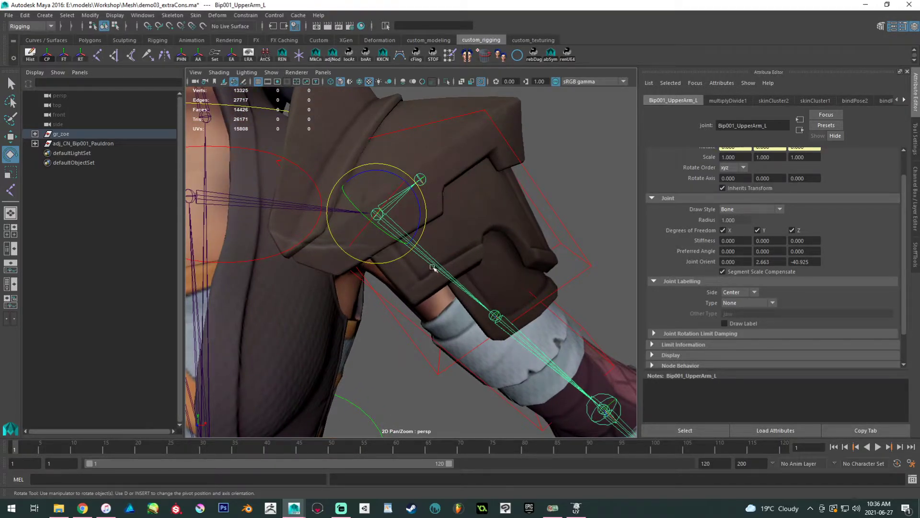
click(568, 321)
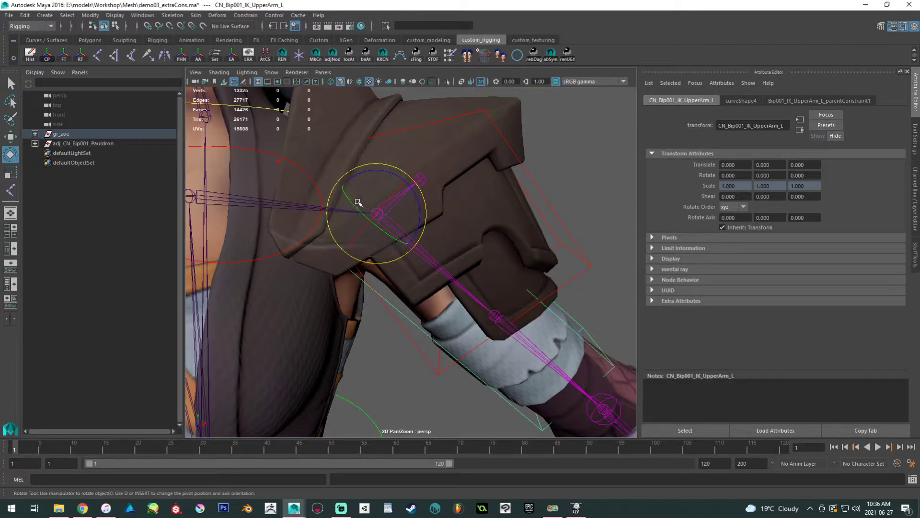
click(457, 284)
click(583, 337)
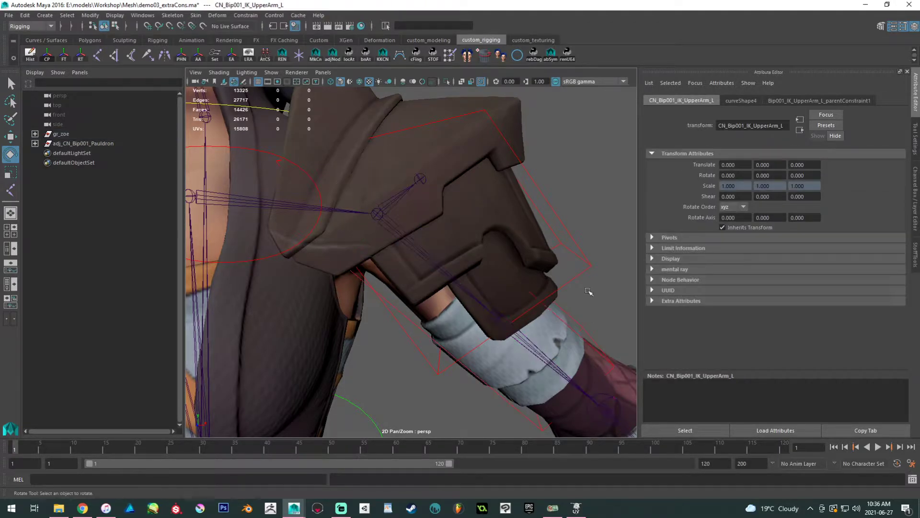
click(589, 292)
Create an empty group with nothing selected and name it anchor_CN_Bip001_Pauldron.
alt+right_drag(487, 225, 405, 283)
alt+middle_drag(501, 273, 519, 280)
alt+right_drag(519, 280, 505, 244)
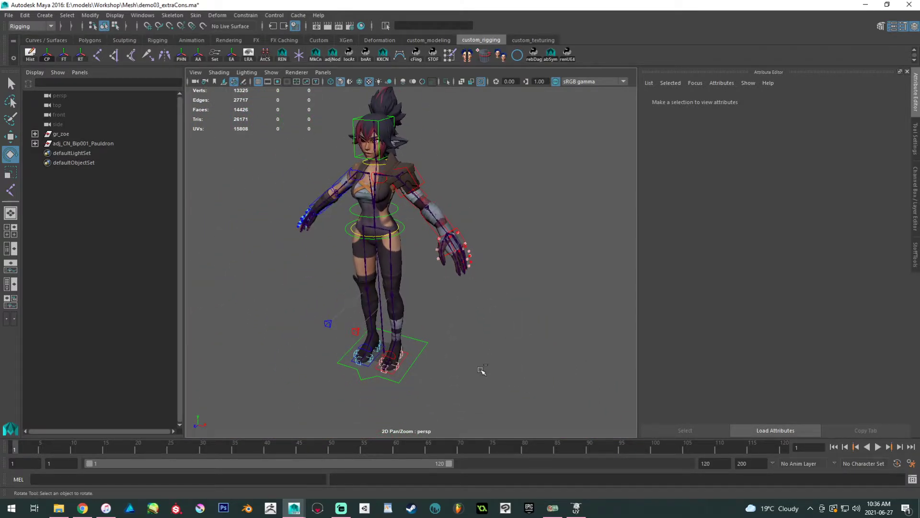
key(ctrl+g)
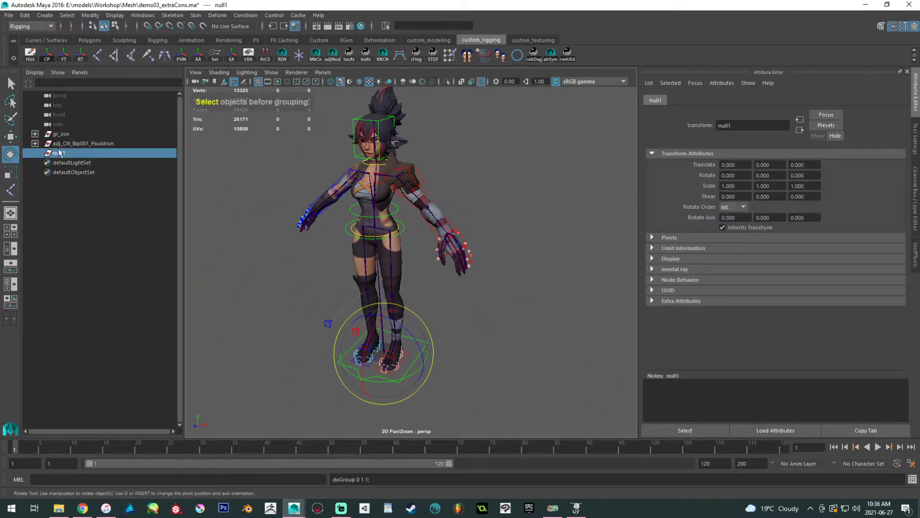
double_click(85, 143)
key(ctrl+c)
double_click(59, 153)
key(ctrl+v)
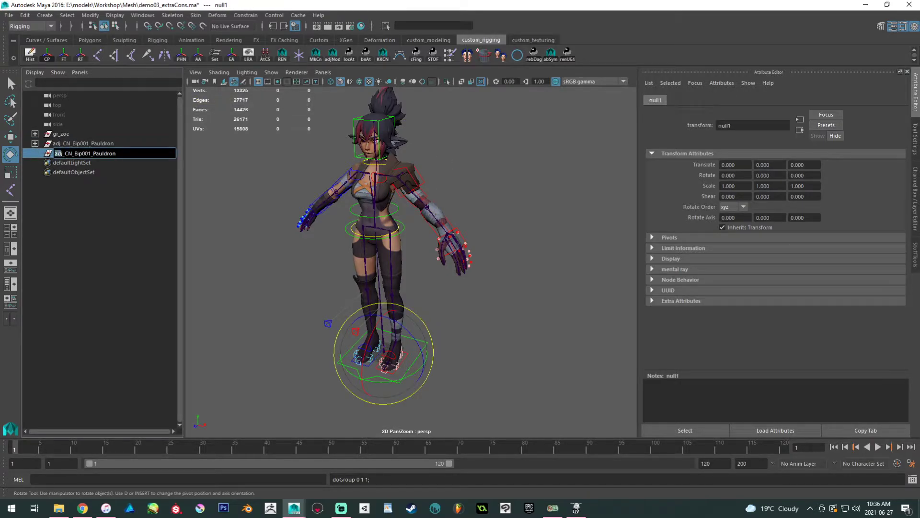
text(anchor)
key(Return)
Constrain the anchor_CN_Bip001_Pauldron group to the Bip001_UpperArm_L joint with a parent constraint.
alt+drag(289, 148, 336, 156)
alt+right_drag(336, 156, 456, 220)
alt+middle_drag(456, 220, 417, 349)
alt+right_drag(416, 348, 454, 322)
click(464, 298)
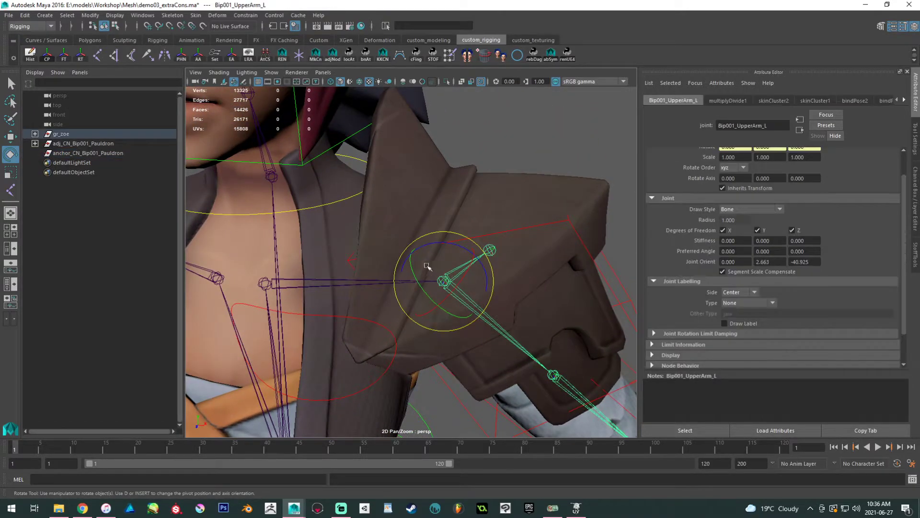
click(91, 153)
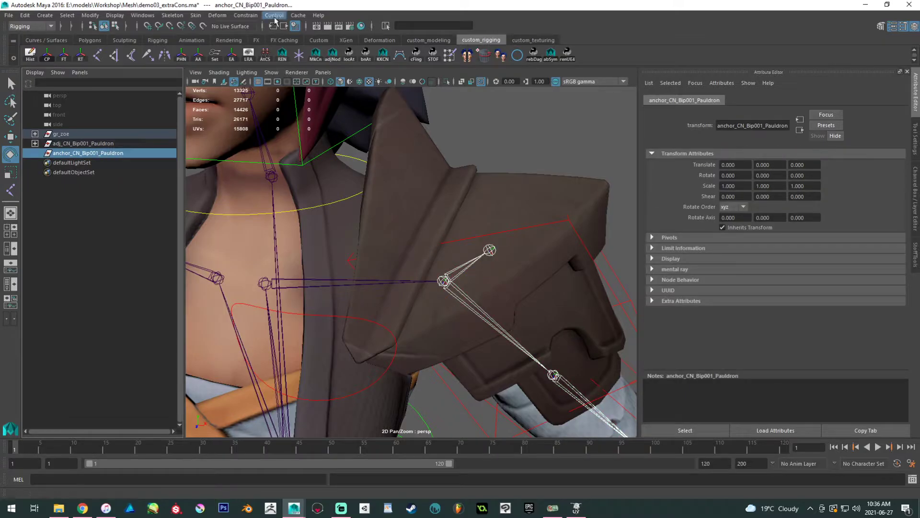
click(245, 18)
click(254, 38)
alt+right_drag(404, 154, 464, 275)
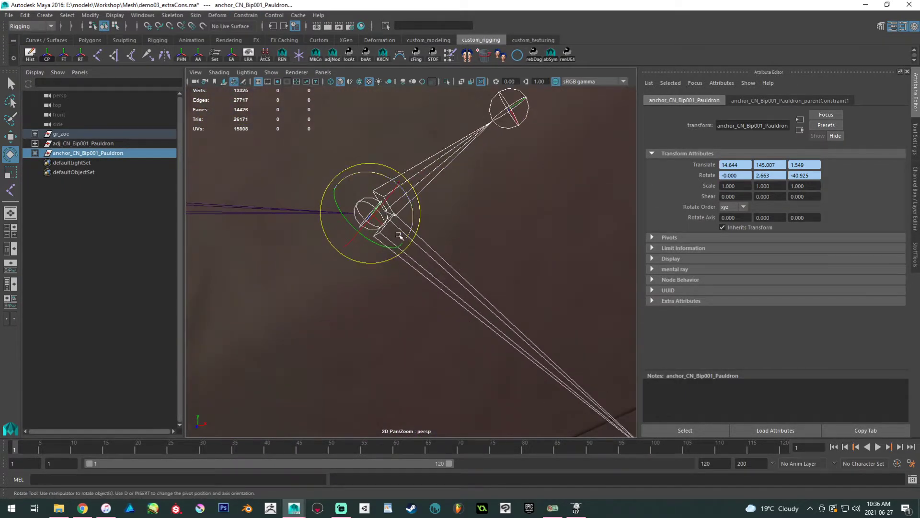
Inspect the pauldron joint and its parent upper arm joint to compare their positions and hierarchy.
click(524, 119)
alt+drag(473, 148, 425, 237)
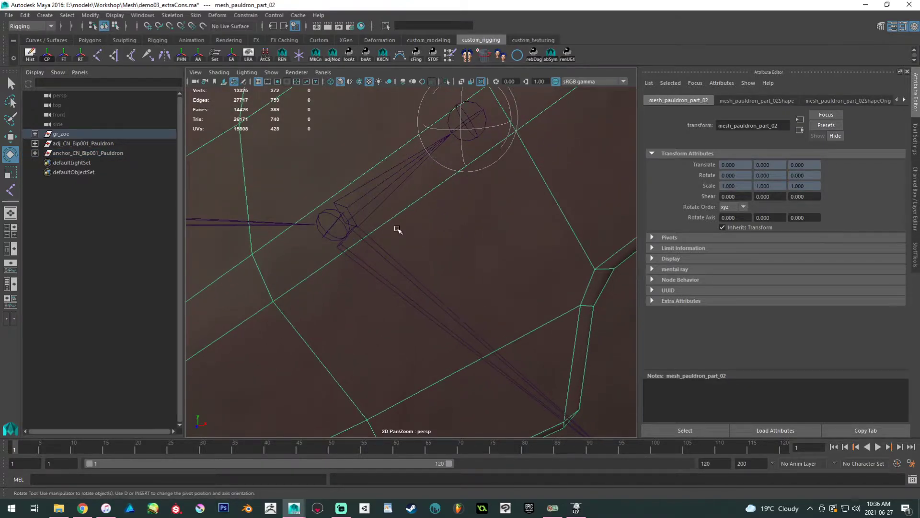
key(w)
click(473, 138)
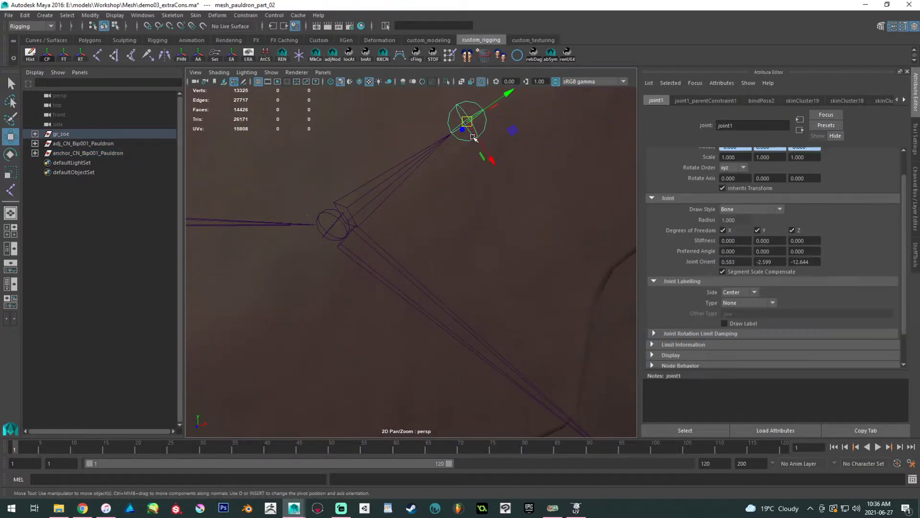
click(332, 232)
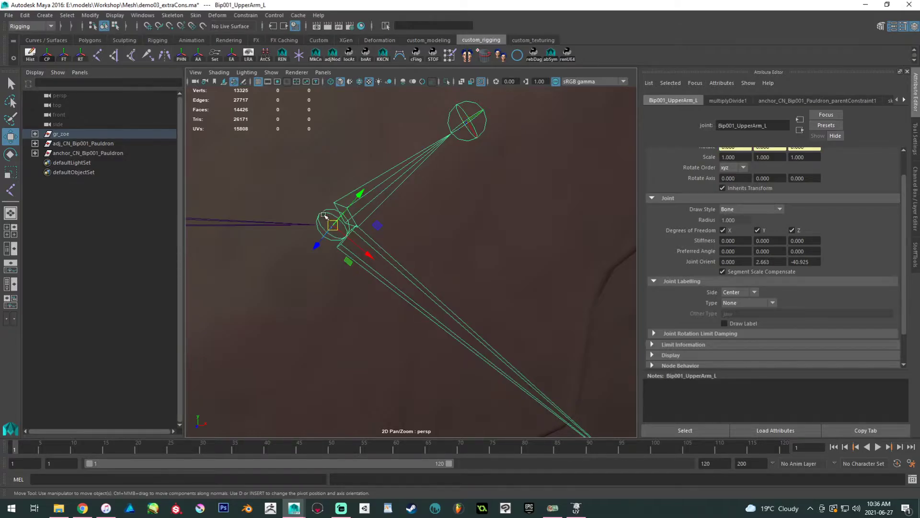
alt+right_drag(325, 215, 253, 160)
alt+middle_drag(379, 196, 364, 208)
alt+right_drag(363, 208, 373, 207)
Parent the adj_CN_Bip001_Pauldron group under the anchor_CN_Bip001_Pauldron group.
click(458, 207)
click(465, 206)
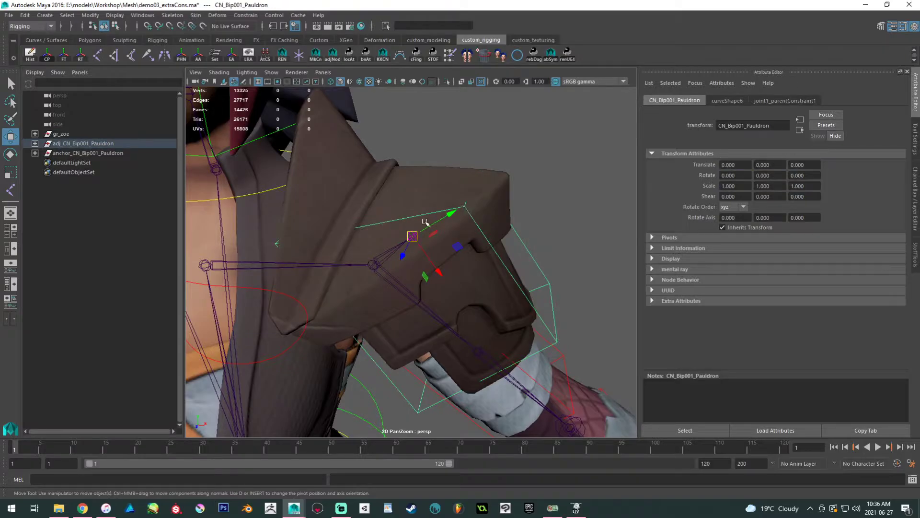
click(101, 144)
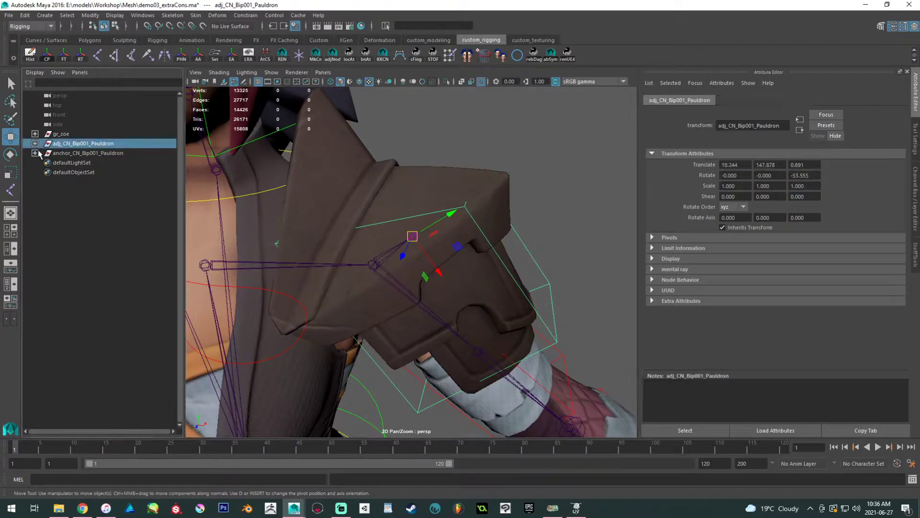
middle_drag(64, 144, 62, 152)
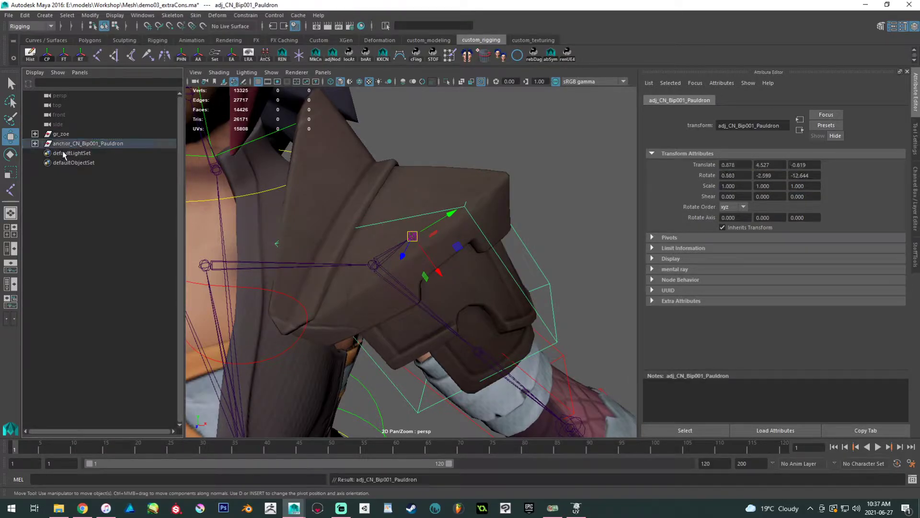
Test-rotate the CN_Bip001_IK_UpperArm_L control to check that the anchored pauldron follows the arm, and undo the rotation.
alt+right_drag(451, 216, 431, 218)
alt+middle_drag(430, 219, 464, 248)
click(454, 260)
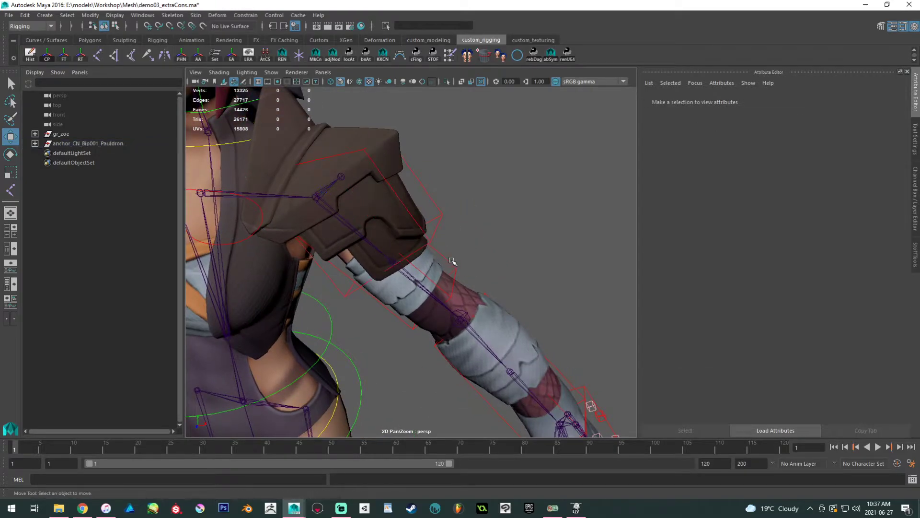
click(454, 264)
key(e)
mouse_move(334, 213)
mouse_down()
mouse_move(335, 195)
mouse_move(339, 213)
mouse_move(330, 206)
mouse_move(326, 223)
mouse_move(343, 207)
mouse_move(338, 216)
mouse_up()
key(ctrl+z)
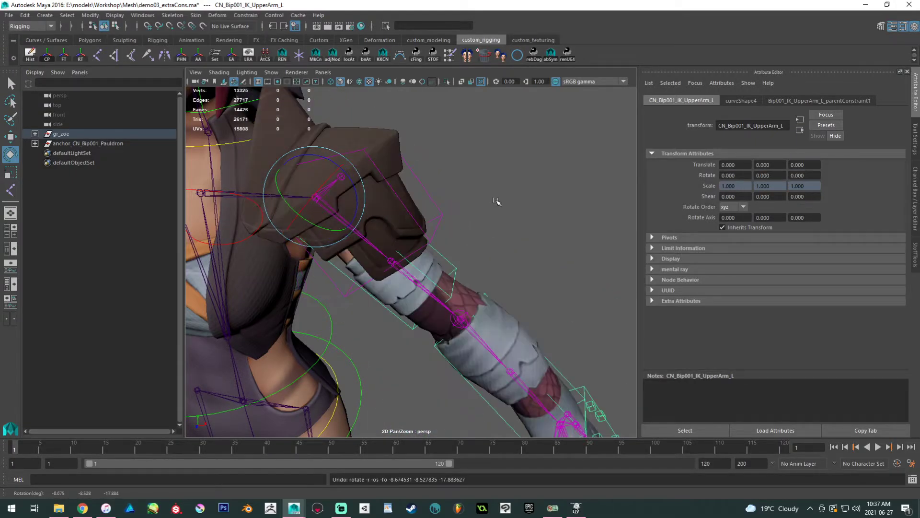
alt+right_drag(497, 201, 427, 165)
alt+middle_drag(427, 164, 504, 227)
mouse_move(496, 220)
alt+mouse_down()
mouse_move(496, 207)
mouse_move(493, 230)
alt+mouse_up()
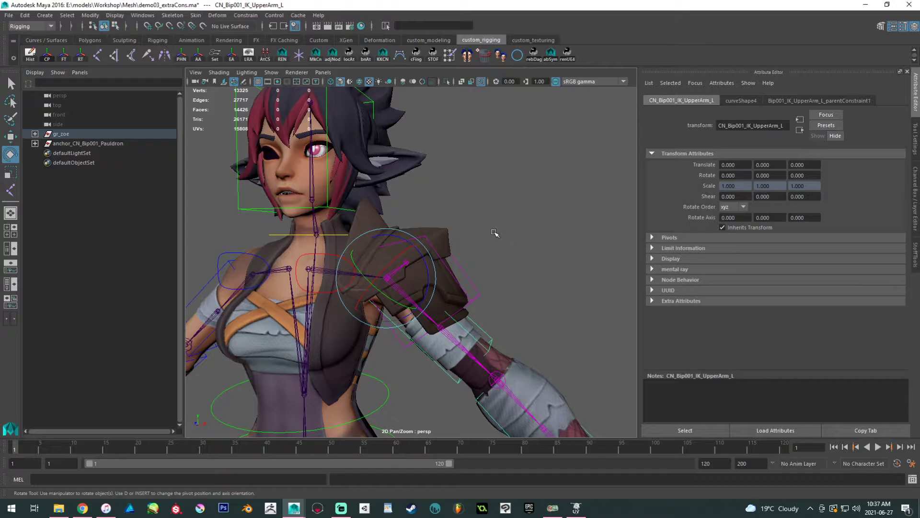
Parent the anchor_CN_Bip001_Pauldron group under gr_controls inside the gr_GlobalMove group.
click(84, 144)
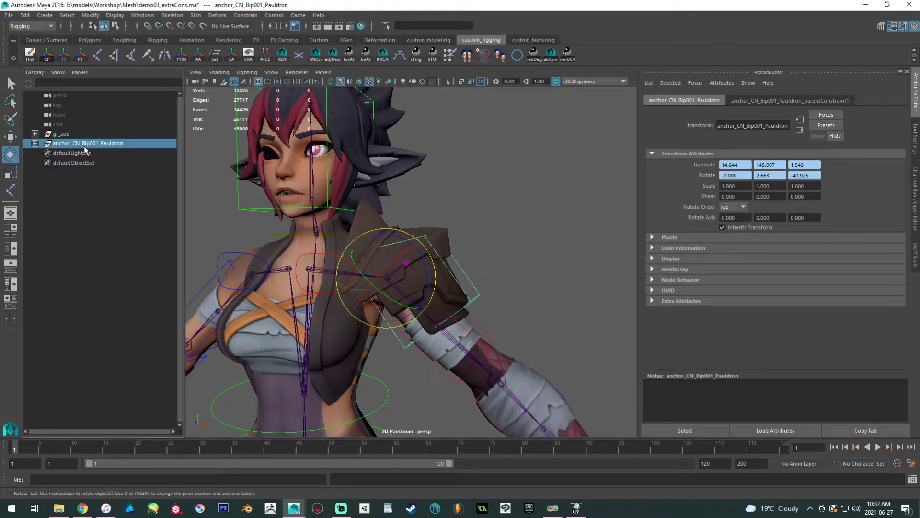
click(35, 134)
scroll(80, 213, down, 2)
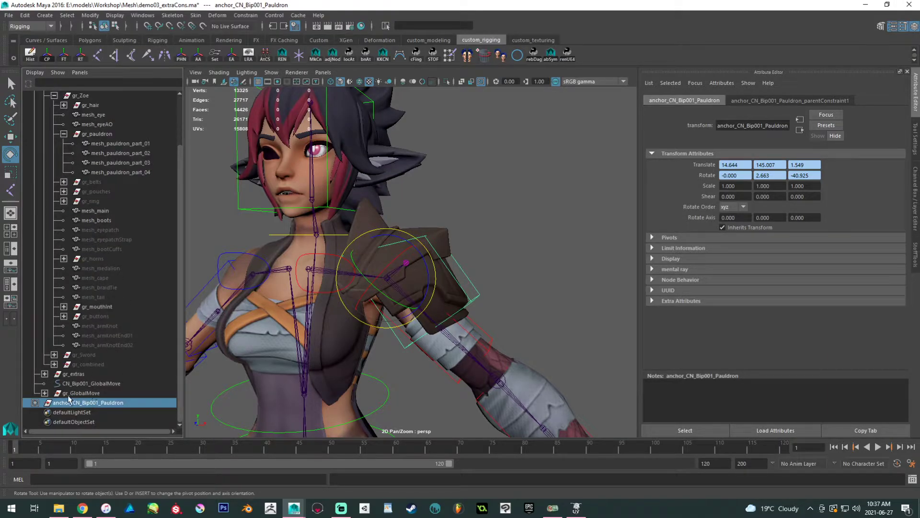
click(45, 393)
middle_drag(94, 405, 113, 363)
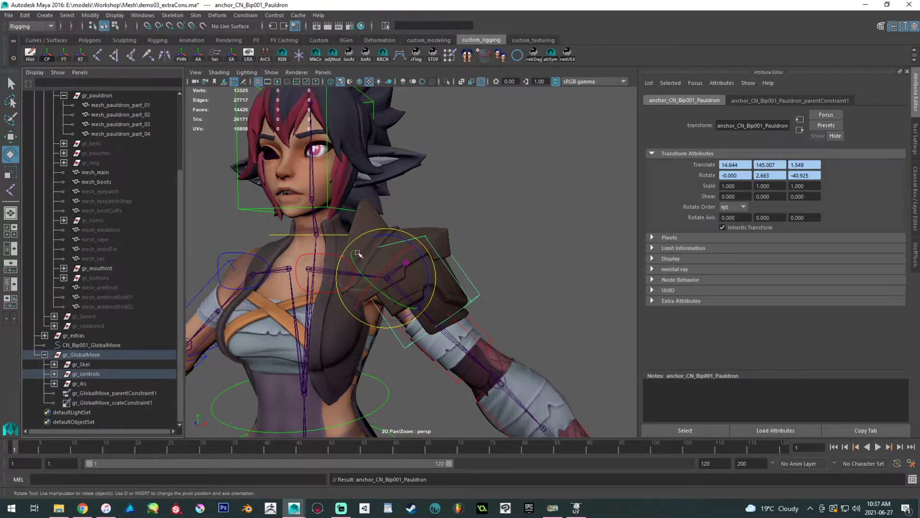
Clear the selection and unhide the gr_belts group in the gr_Zoe mesh hierarchy.
scroll(484, 214, down, 5)
click(484, 214)
alt+drag(484, 214, 420, 156)
alt+middle_drag(420, 155, 427, 199)
alt+drag(343, 222, 371, 229)
alt+middle_drag(267, 216, 271, 296)
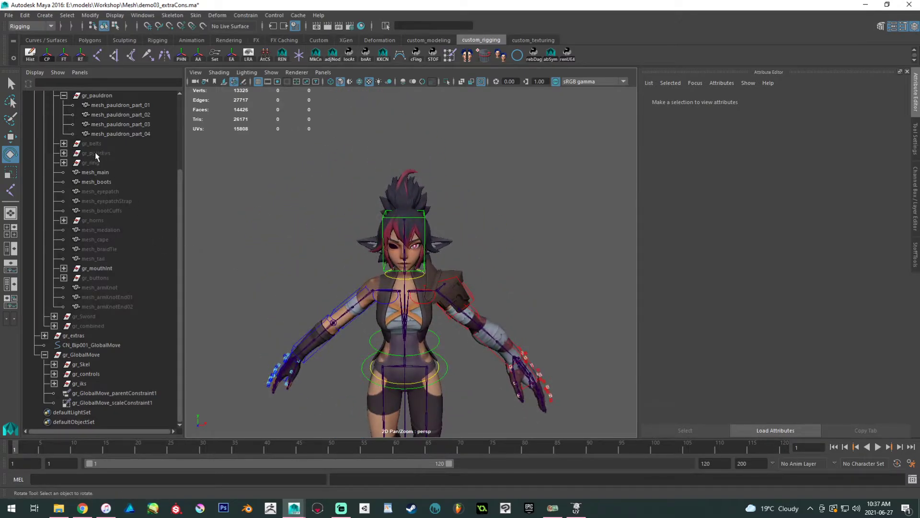
scroll(108, 146, up, 5)
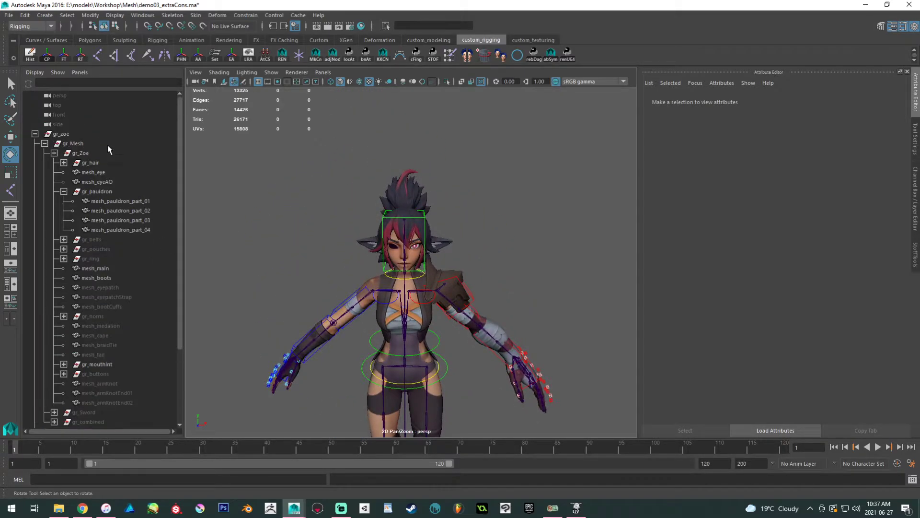
click(96, 239)
key(shift+h)
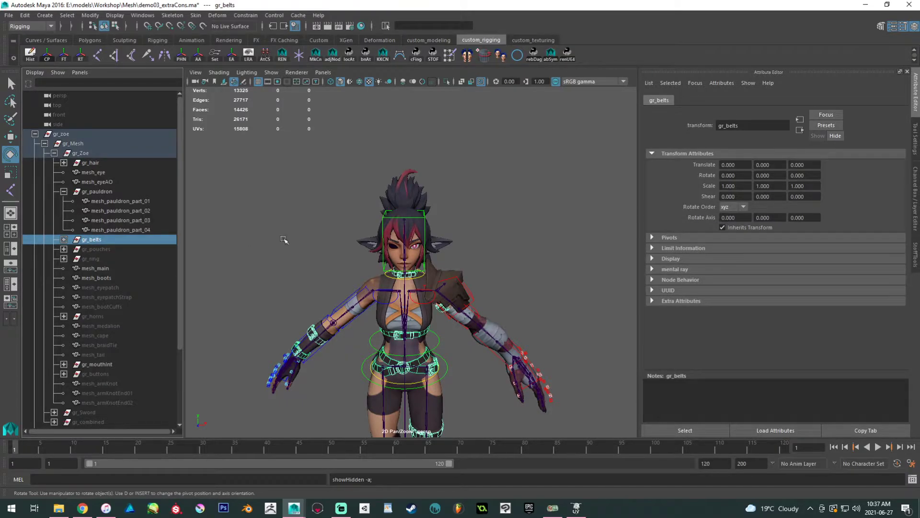
Select the strap mesh_beltArm01_R and its loop mesh_loops_05 on the right forearm, just below the elbow.
alt+drag(291, 229, 291, 215)
alt+middle_drag(292, 216, 306, 189)
alt+right_drag(306, 188, 333, 239)
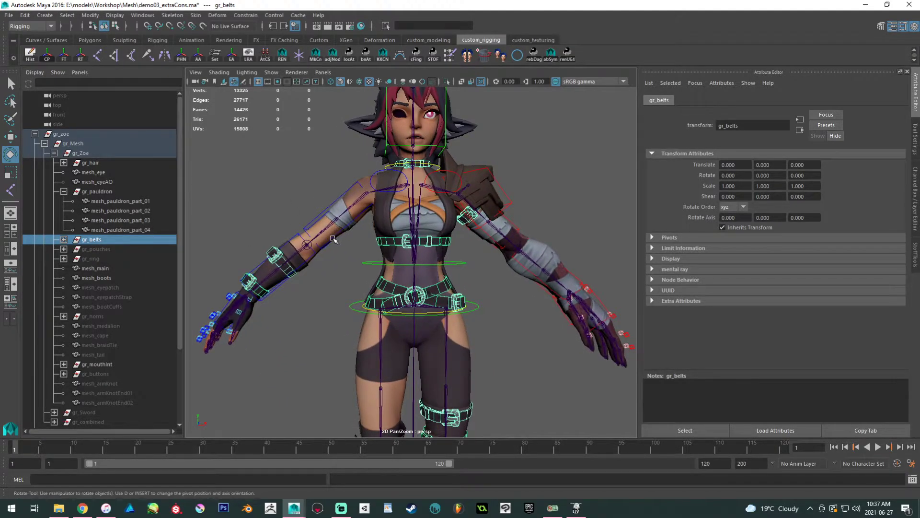
alt+middle_drag(333, 239, 335, 211)
alt+drag(335, 211, 367, 216)
alt+middle_drag(368, 215, 371, 226)
alt+right_drag(371, 226, 433, 282)
alt+drag(346, 232, 309, 260)
click(361, 253)
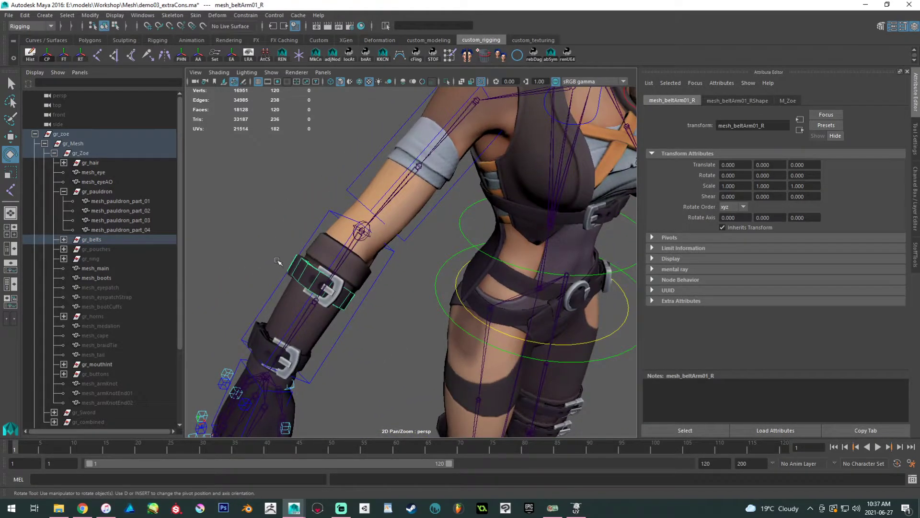
alt+drag(306, 307, 386, 291)
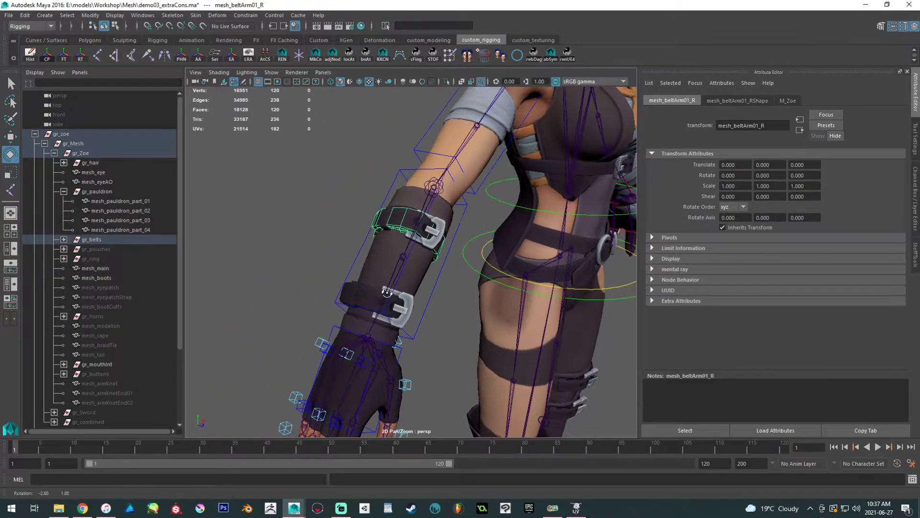
alt+right_drag(387, 291, 396, 283)
alt+middle_drag(397, 283, 387, 321)
click(348, 260)
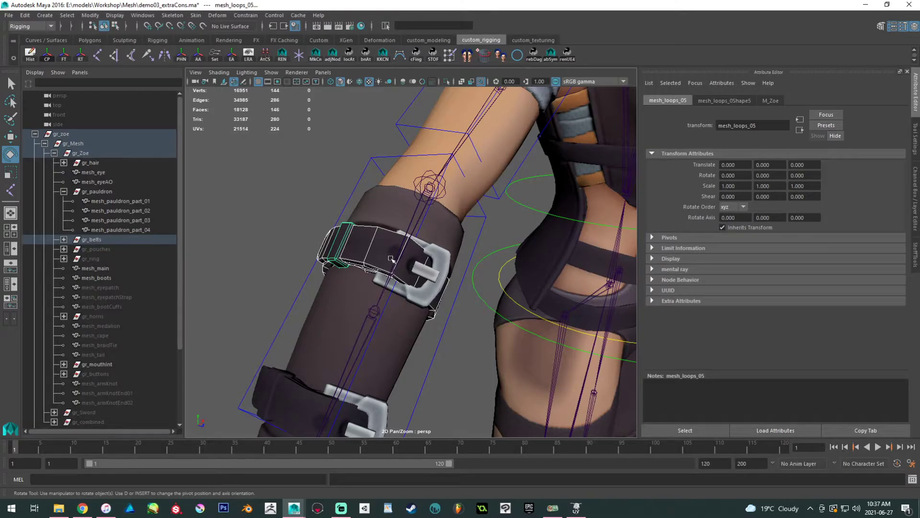
Examine the upper forearm belt from several angles against the elbow and forearm twist joints.
alt+drag(388, 252, 344, 311)
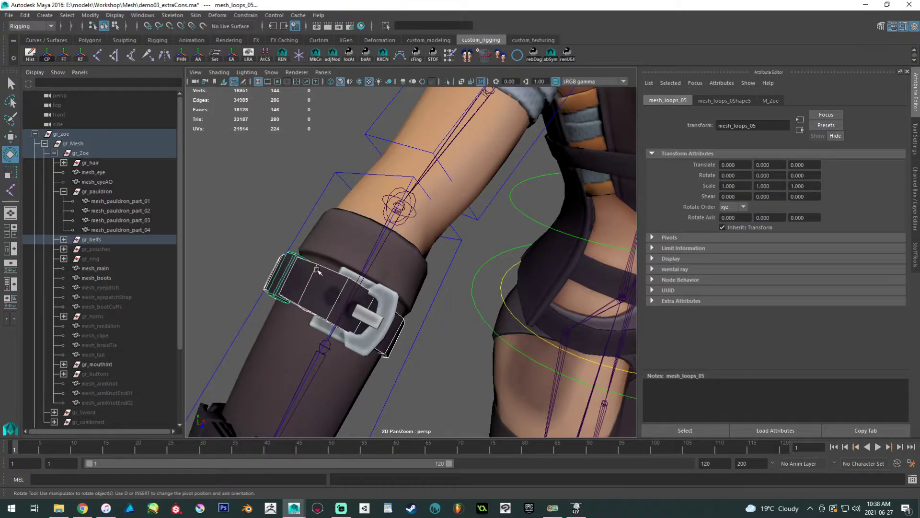
alt+right_drag(355, 306, 288, 275)
alt+drag(288, 275, 277, 263)
alt+right_drag(277, 263, 302, 257)
alt+middle_drag(301, 257, 350, 259)
alt+right_drag(338, 235, 295, 247)
alt+drag(296, 247, 333, 254)
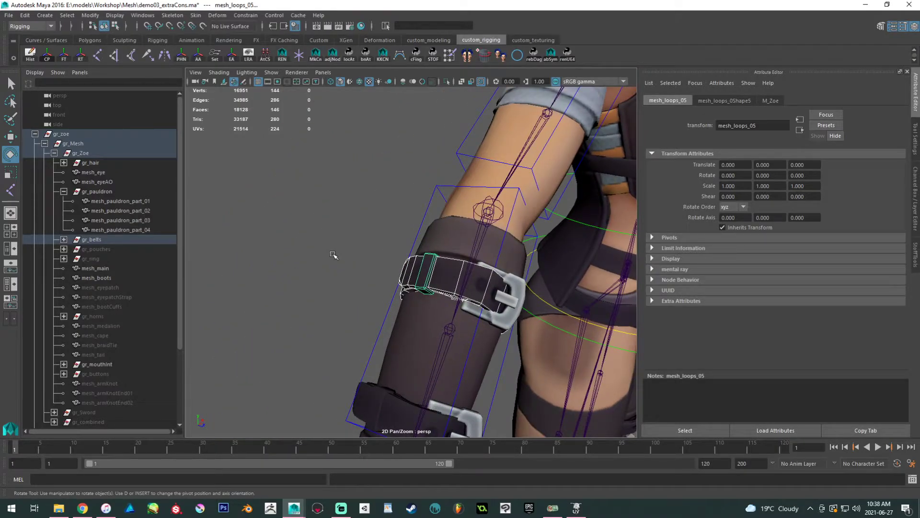
alt+drag(397, 241, 379, 244)
alt+middle_drag(379, 244, 373, 244)
alt+right_drag(402, 263, 434, 266)
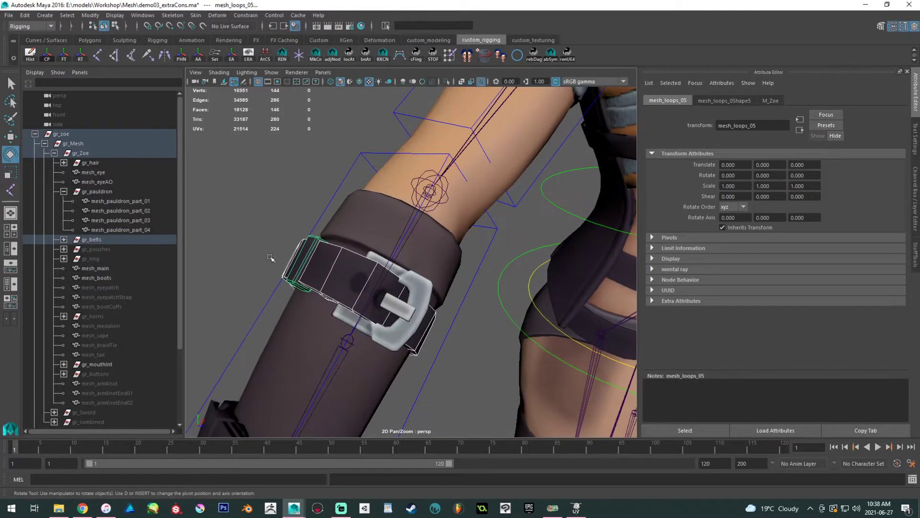
alt+middle_drag(358, 218, 352, 211)
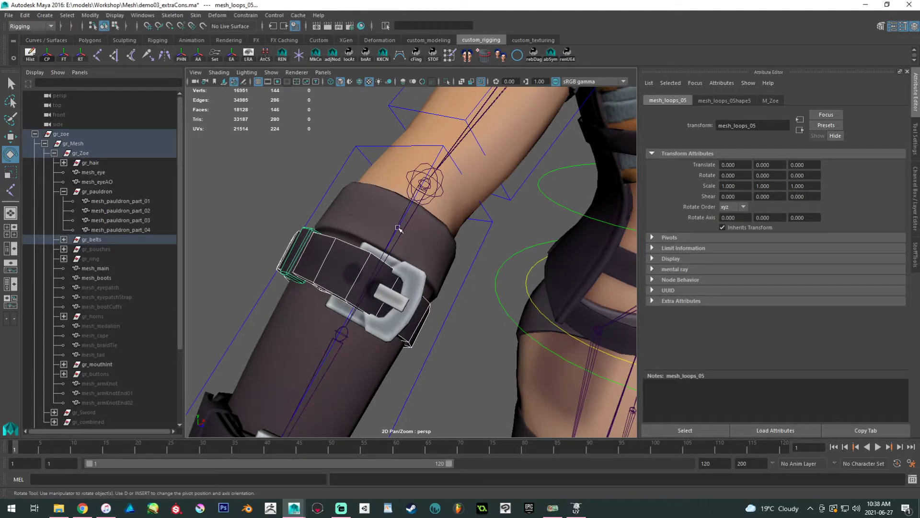
Include the belt's buckle and pin in the selection and bind all the pieces to the Bip001_Forearm_R joint with Bind Skin.
click(394, 296)
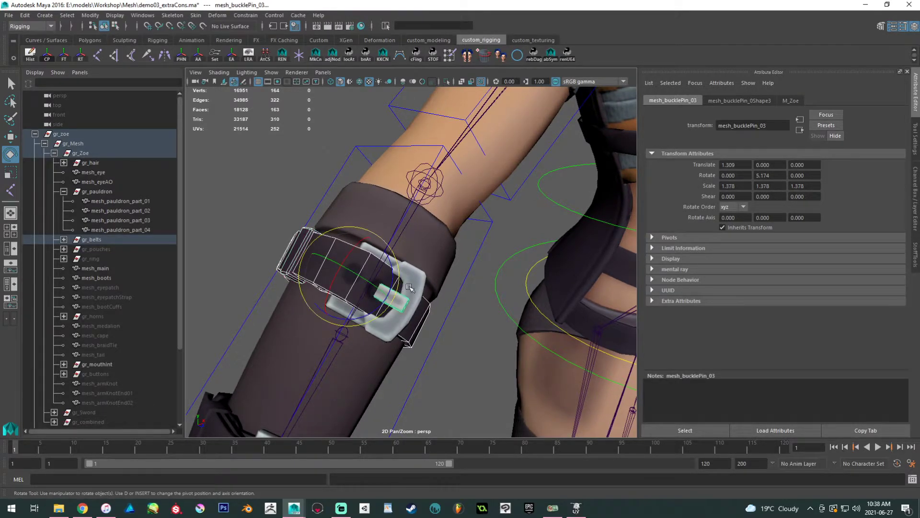
click(415, 215)
click(196, 15)
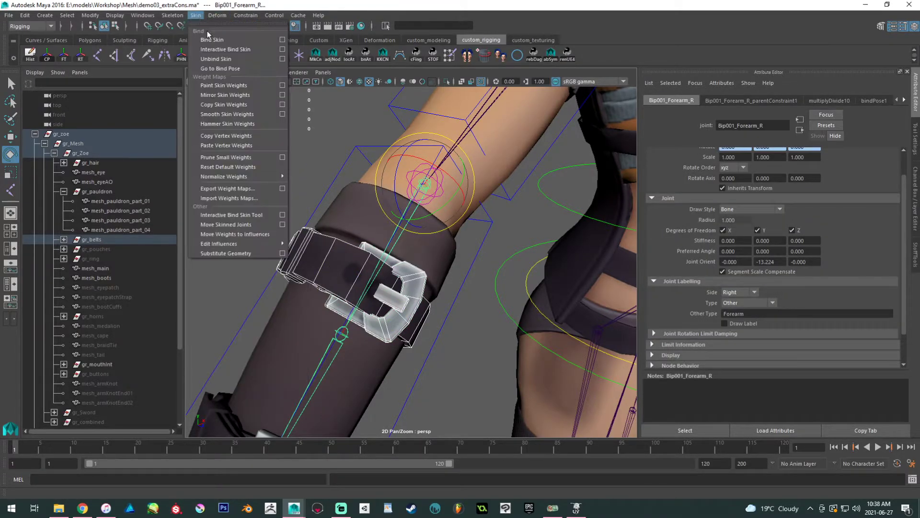
click(210, 39)
Bind the belt near the right wrist, with its loop, buckle and pin, to the Bip001_Forearm1_R joint.
alt+middle_drag(337, 185, 357, 118)
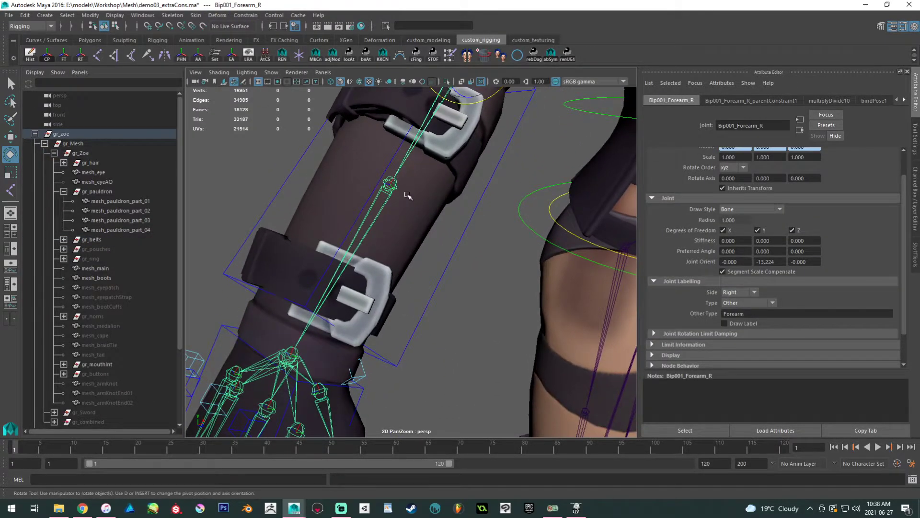
click(373, 280)
click(283, 270)
shift+click(356, 300)
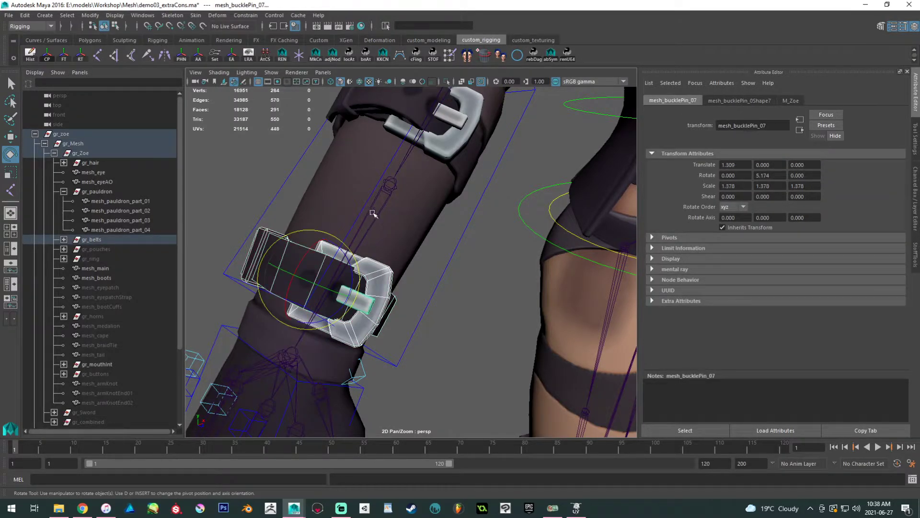
click(369, 220)
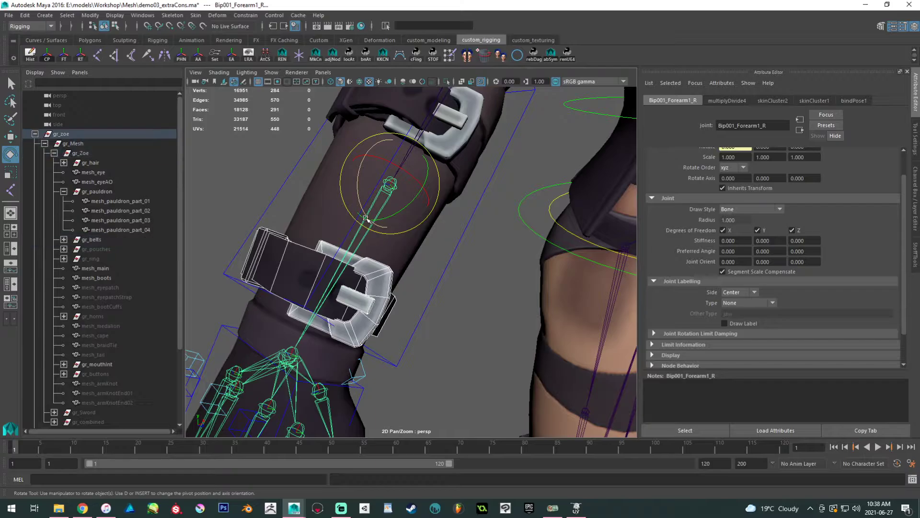
key(g)
Test-rotate the CN_Bip001_IK_Hand_R control to check how the forearm belts behave, and undo the rotation.
alt+right_drag(366, 218, 326, 168)
alt+drag(326, 168, 352, 192)
alt+middle_drag(351, 191, 297, 198)
alt+right_drag(297, 199, 350, 287)
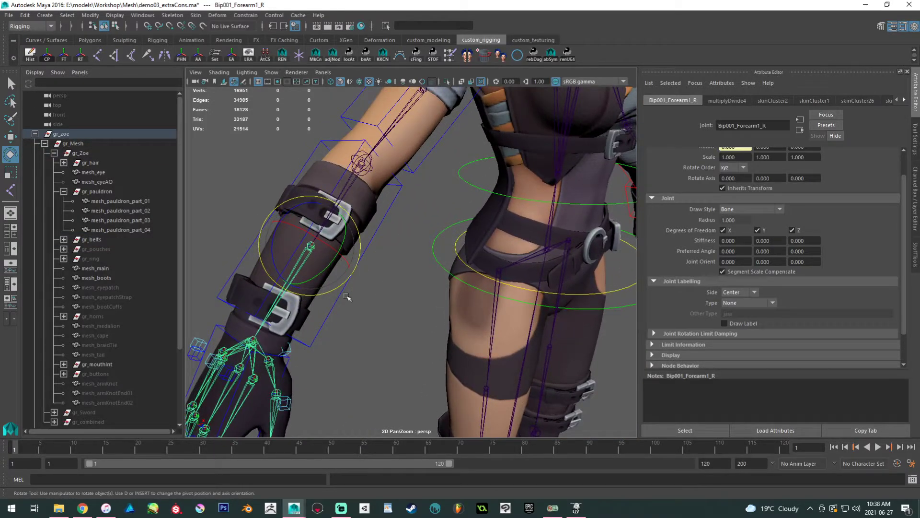
click(288, 362)
drag(287, 343, 288, 361)
key(ctrl+z)
key(ctrl+z)
key(ctrl+z)
key(ctrl+z)
key(ctrl+z)
key(ctrl+z)
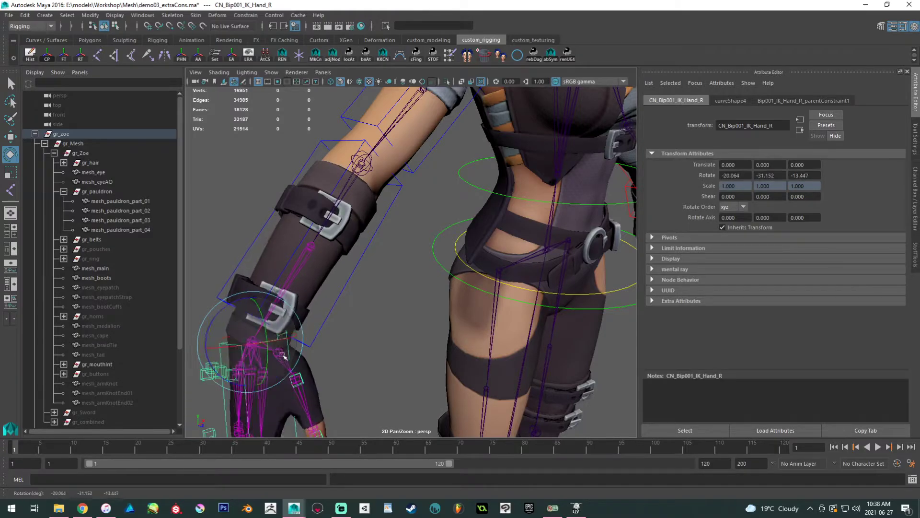
Bind the belt below the chest, together with its buckle parts and loop, to the Bip001_Spine joint.
alt+drag(411, 297, 329, 236)
alt+middle_drag(329, 236, 215, 293)
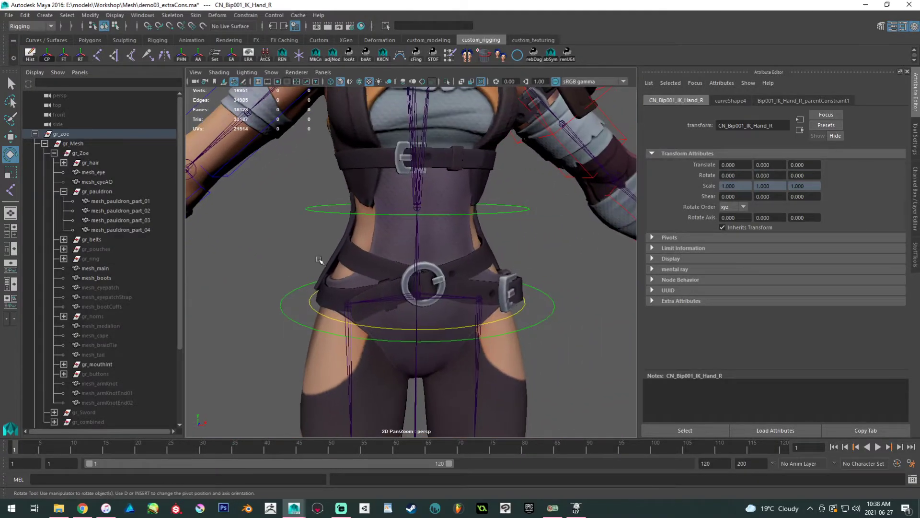
alt+middle_drag(318, 263, 255, 341)
alt+drag(287, 269, 364, 278)
alt+right_drag(283, 298, 481, 276)
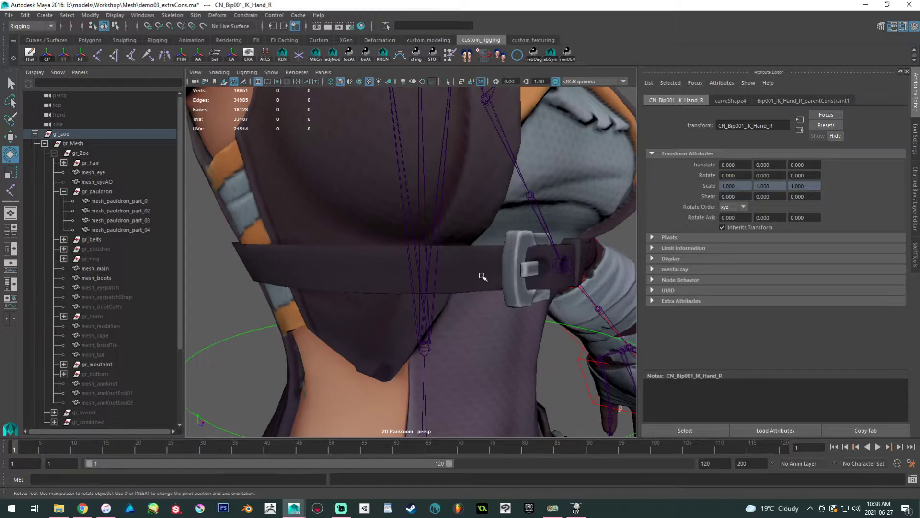
click(514, 263)
alt+drag(514, 263, 341, 282)
key(w)
click(458, 273)
shift+click(340, 281)
click(195, 15)
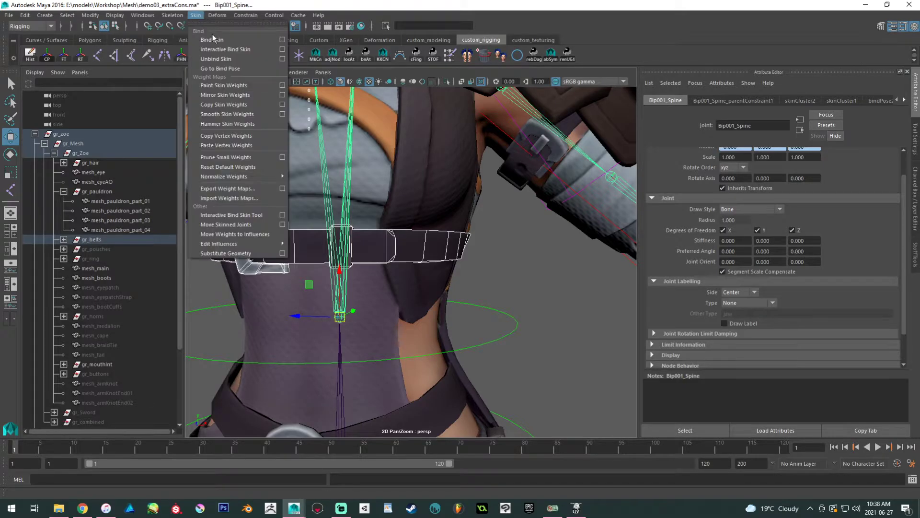
click(212, 40)
Bind both waist belts, with the ring buckle, side buckle, pins and loops, to the Bip001_Pelvis joint.
scroll(427, 226, down, 3)
alt+middle_drag(426, 225, 308, 219)
alt+drag(308, 219, 280, 148)
alt+middle_drag(280, 149, 268, 133)
scroll(244, 288, down, 3)
alt+middle_drag(244, 288, 386, 148)
alt+right_drag(386, 148, 453, 225)
alt+middle_drag(453, 225, 433, 297)
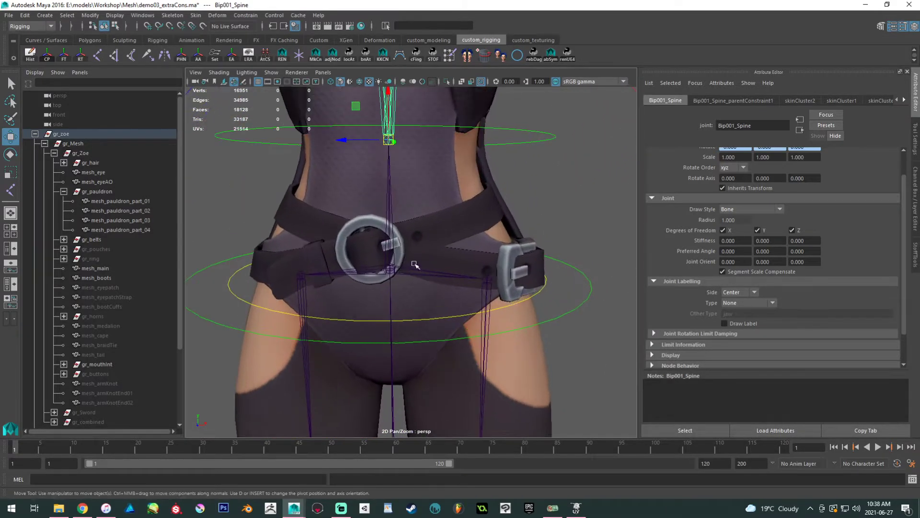
click(372, 224)
scroll(387, 248, up, 2)
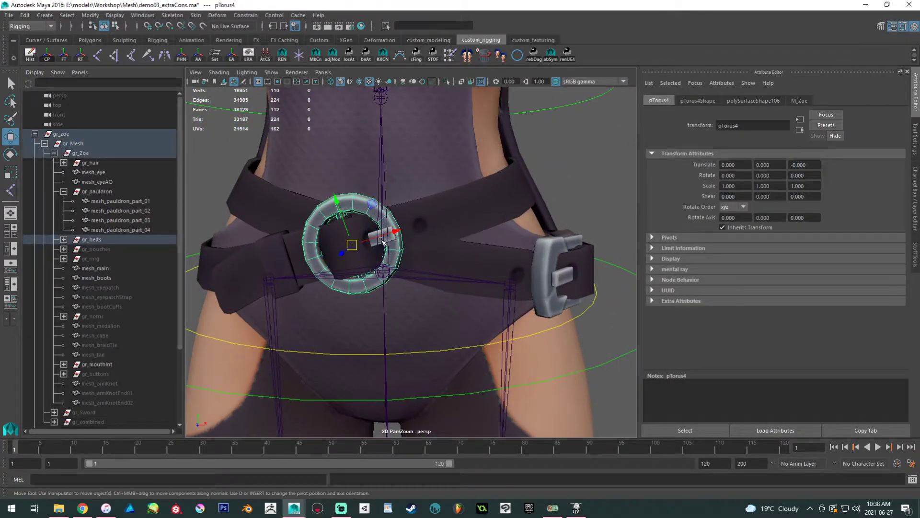
click(378, 234)
shift+click(455, 265)
shift+click(559, 279)
shift+click(547, 263)
alt+drag(555, 257, 507, 271)
shift+click(518, 261)
alt+right_drag(440, 212, 398, 198)
alt+drag(400, 198, 441, 196)
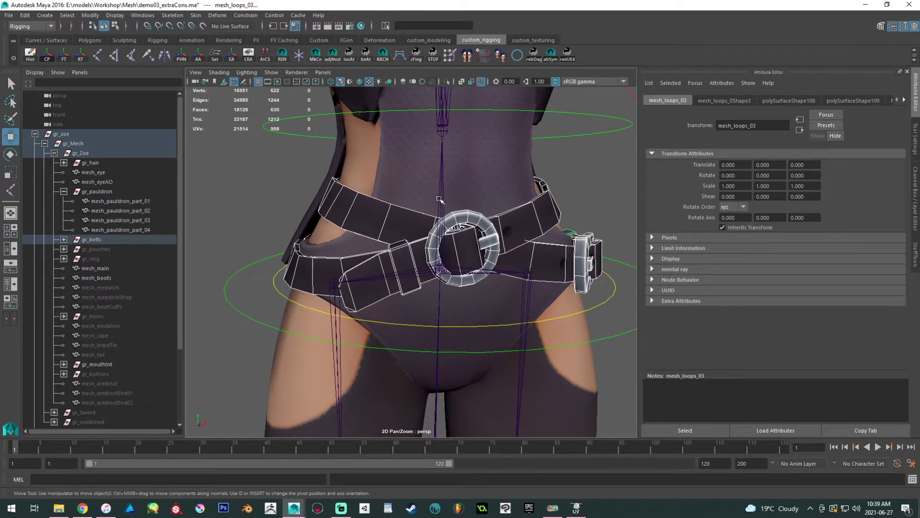
shift+click(440, 199)
click(195, 16)
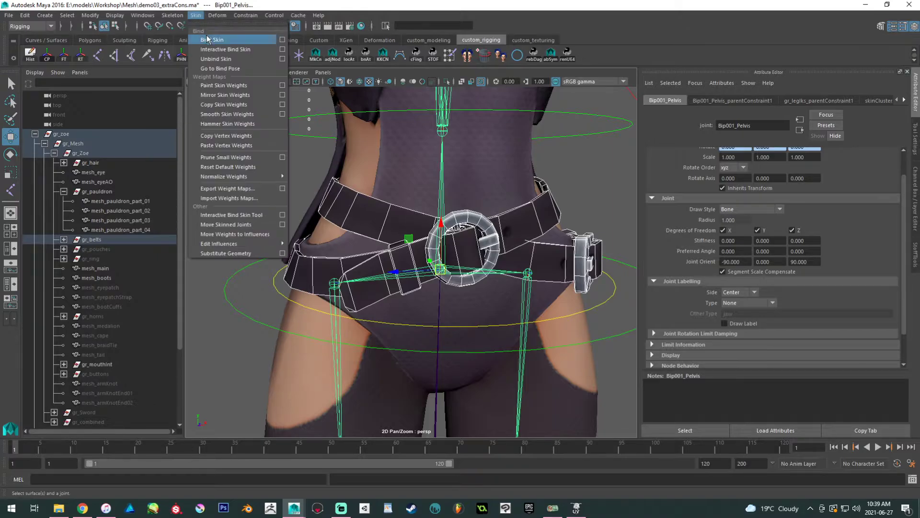
click(207, 39)
Add the Bip001_Spine joint as a skin influence on the waist belts mesh_beltWaist01 and mesh_beltWaist02.
alt+middle_drag(361, 146, 349, 162)
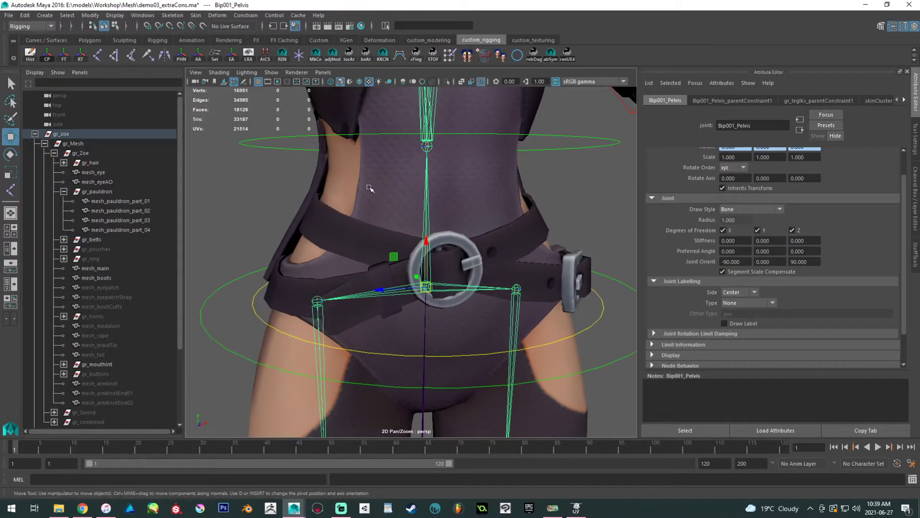
click(421, 138)
shift+click(366, 229)
shift+click(514, 236)
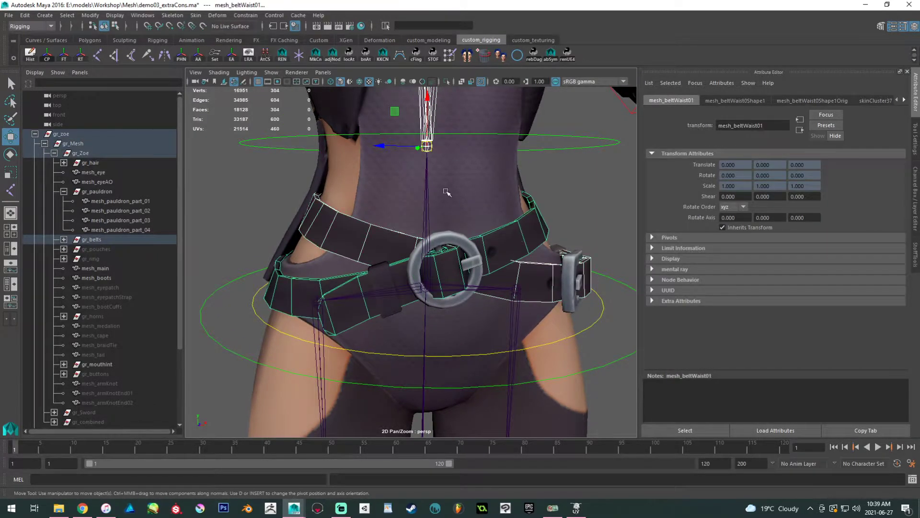
click(195, 15)
mouse_move(225, 243)
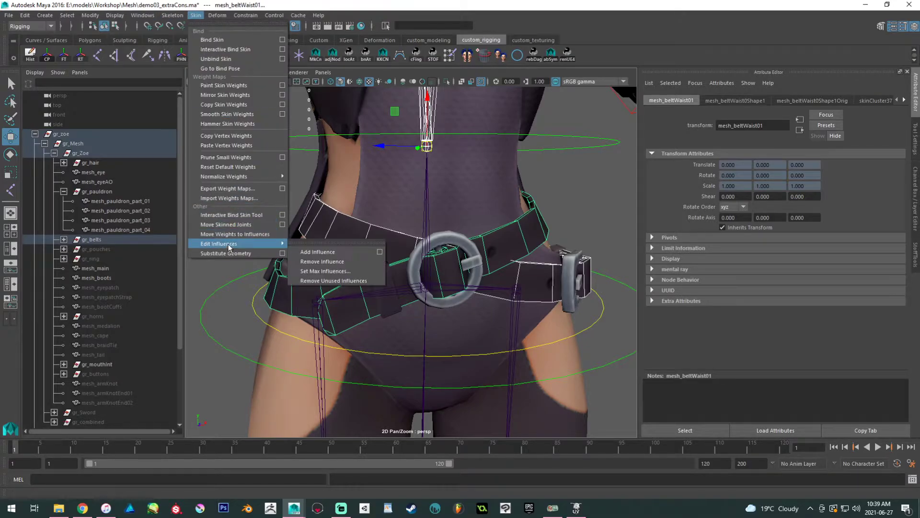
click(307, 252)
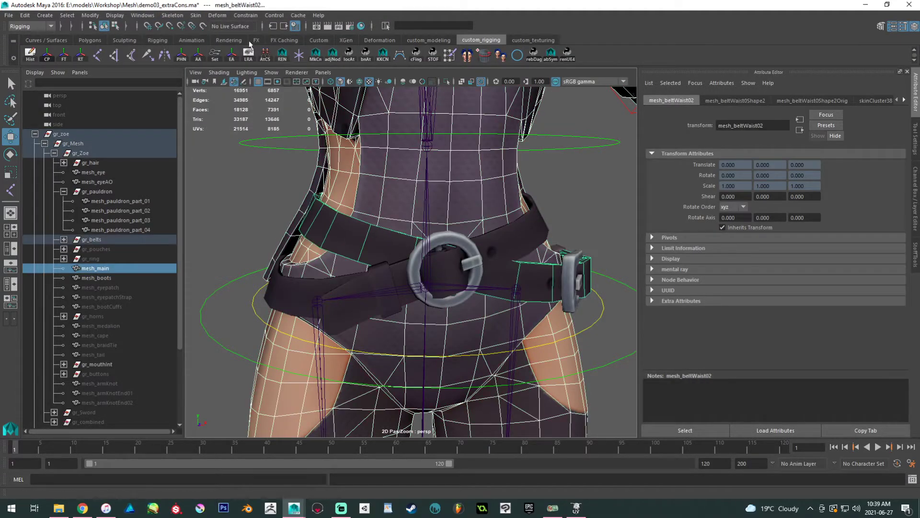
Copy the skin weights from mesh_main to the waist belts, using closest point on surface and Name as the first influence association.
click(196, 15)
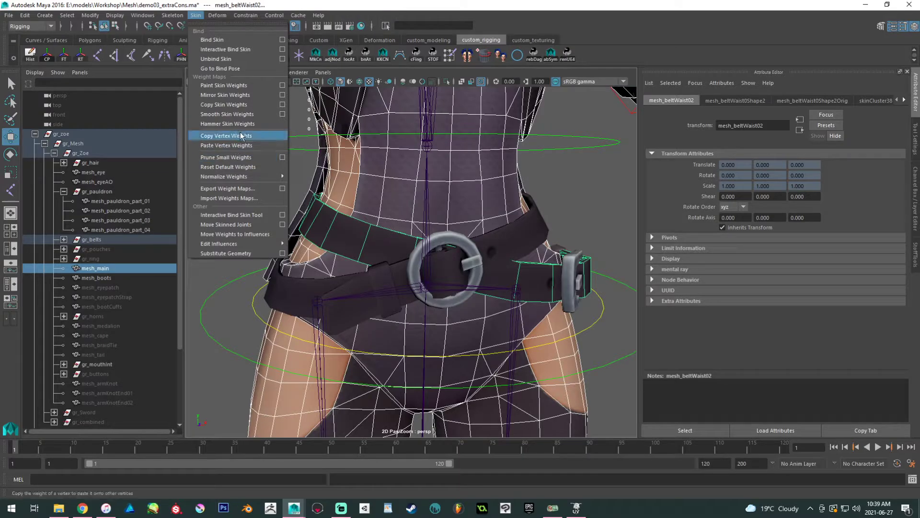
click(281, 105)
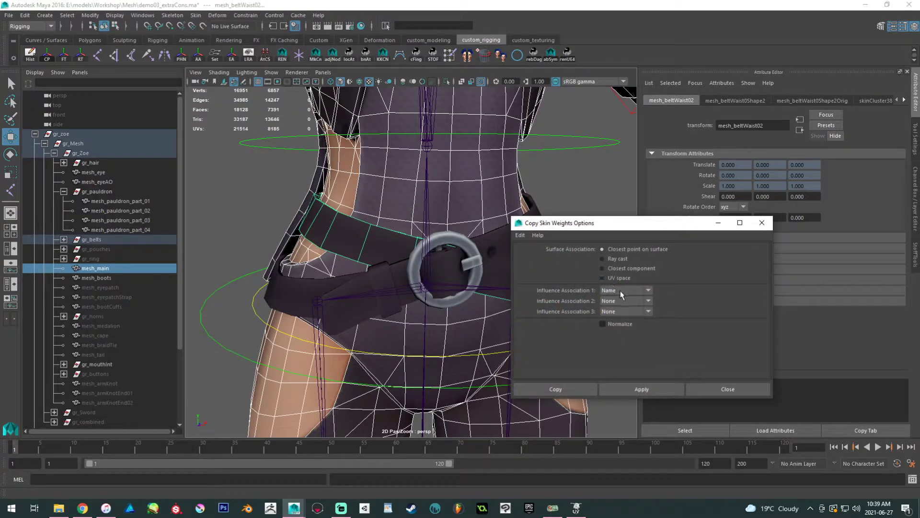
drag(599, 230, 689, 205)
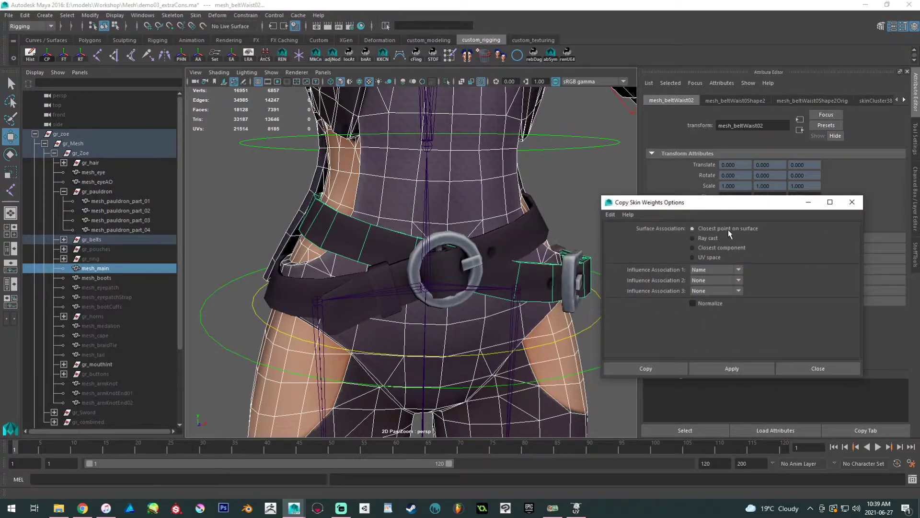
click(738, 368)
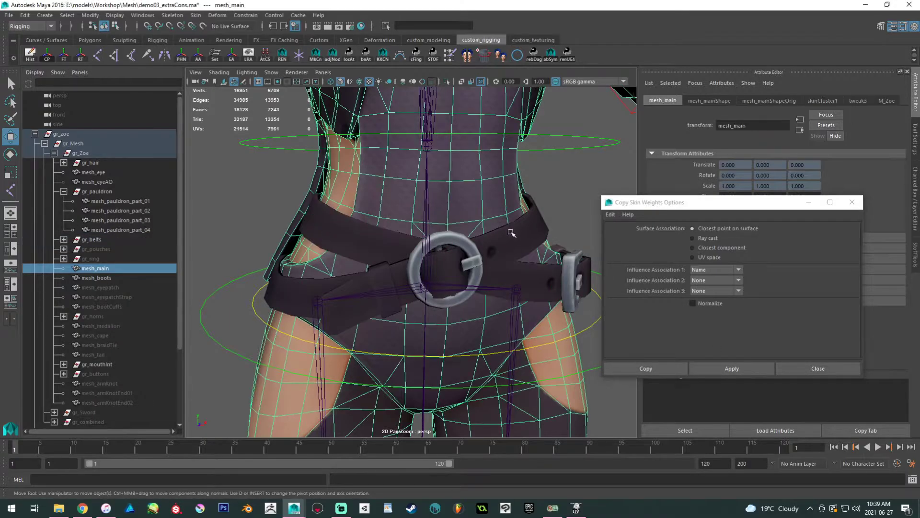
Test-rotate the CN_Bip001_Spine control to check how the waist belts deform, and undo the rotation.
scroll(483, 203, down, 4)
click(483, 203)
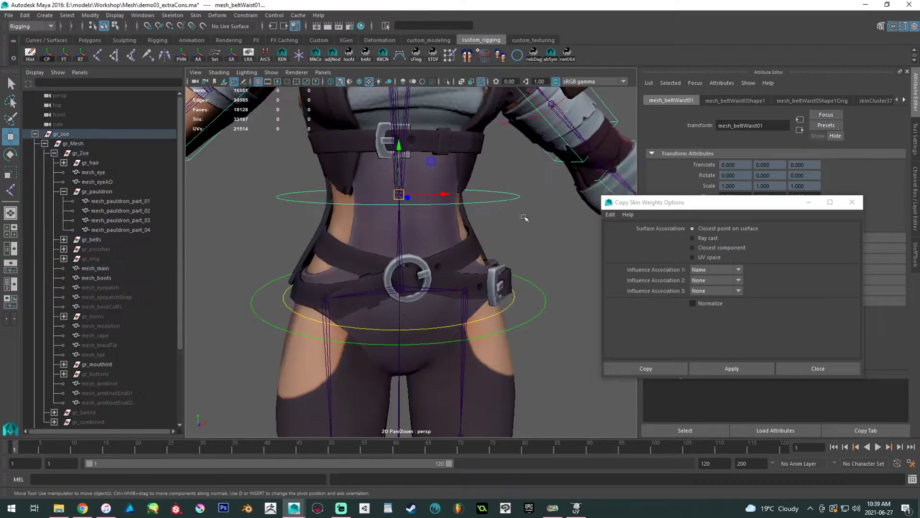
key(e)
scroll(420, 184, up, 3)
drag(420, 164, 444, 275)
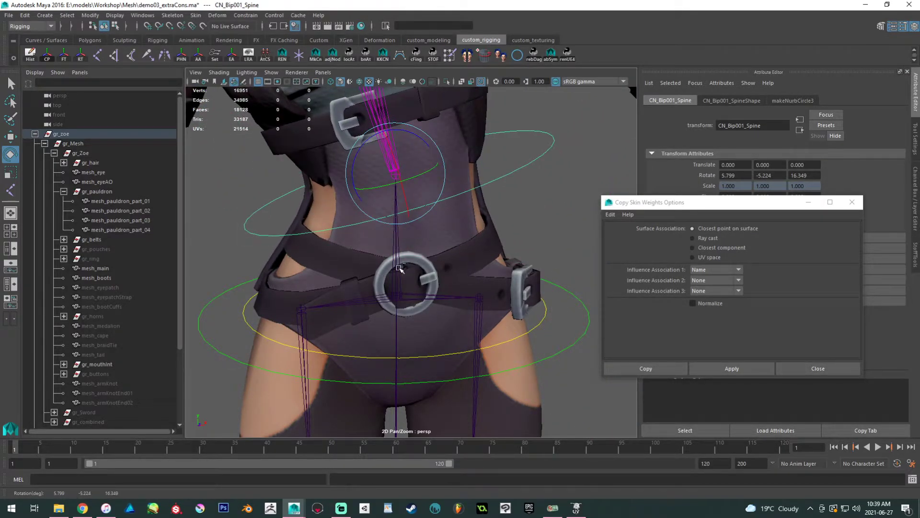
key(ctrl+z)
Select the mesh_beltWaist01 vertices around the ring buckle and along the belt's loose end beside it.
scroll(403, 273, up, 5)
click(388, 295)
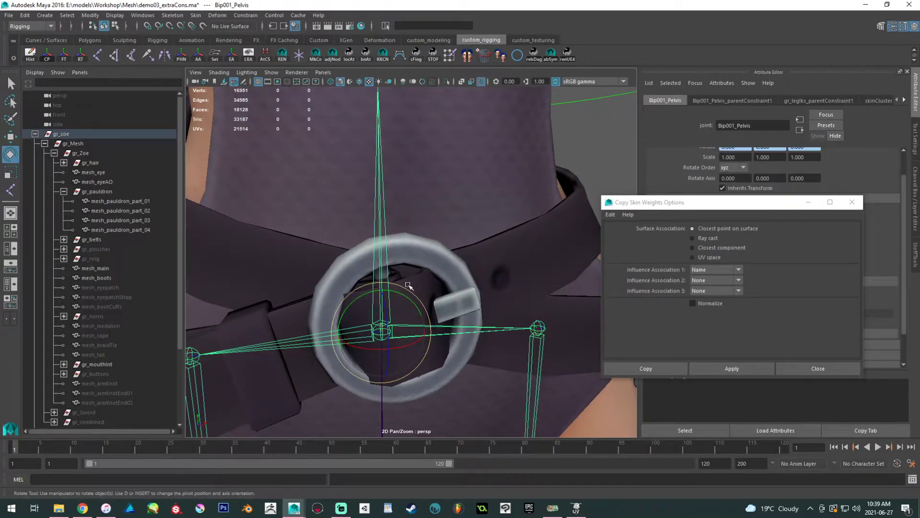
click(409, 285)
scroll(427, 288, down, 3)
alt+drag(427, 288, 386, 255)
alt+drag(352, 288, 417, 317)
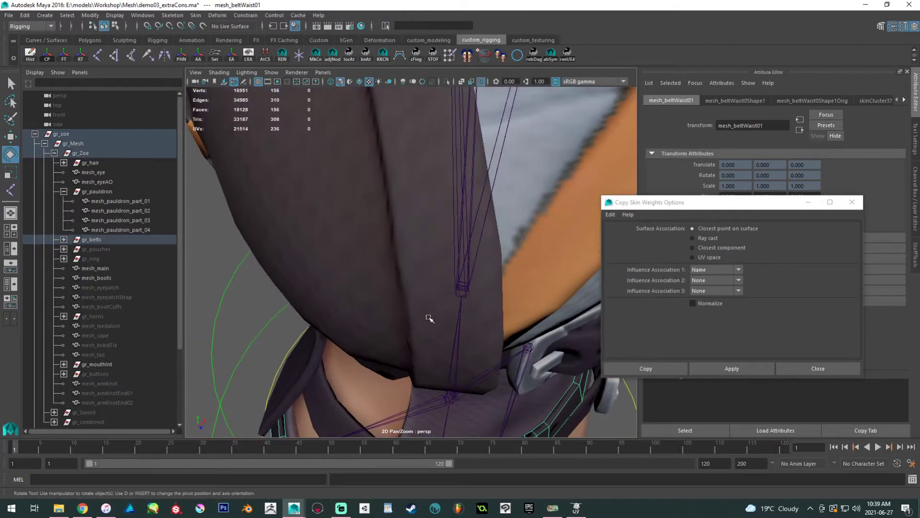
alt+right_drag(417, 316, 331, 216)
alt+drag(331, 216, 439, 244)
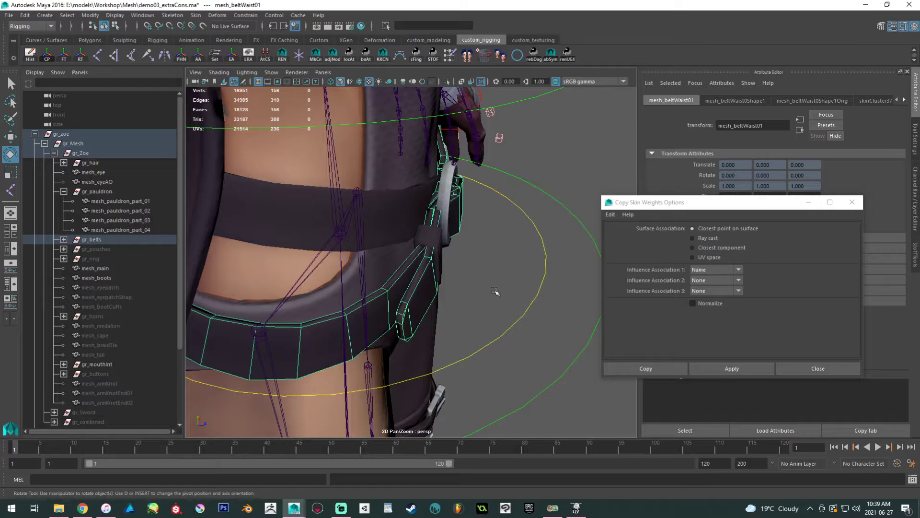
click(495, 291)
key(F8)
alt+drag(499, 302, 500, 317)
drag(363, 211, 363, 212)
alt+drag(363, 212, 401, 255)
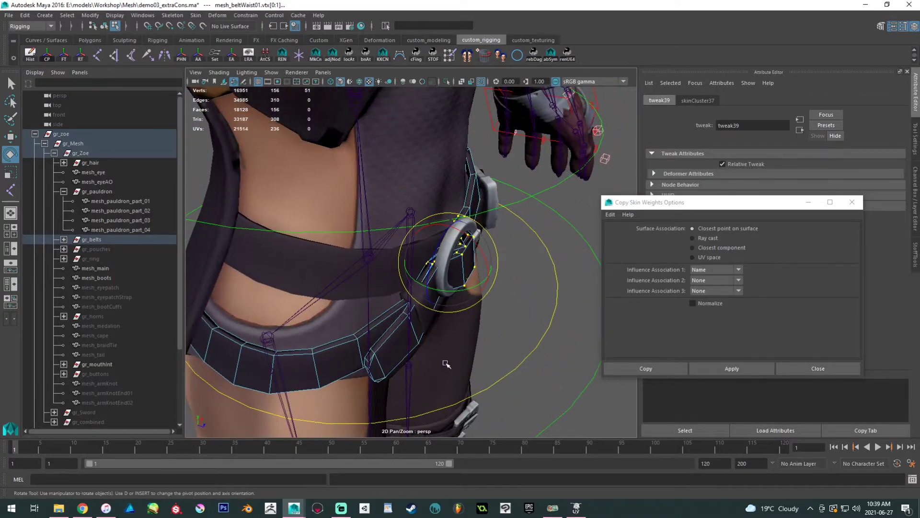
shift+drag(348, 293, 424, 386)
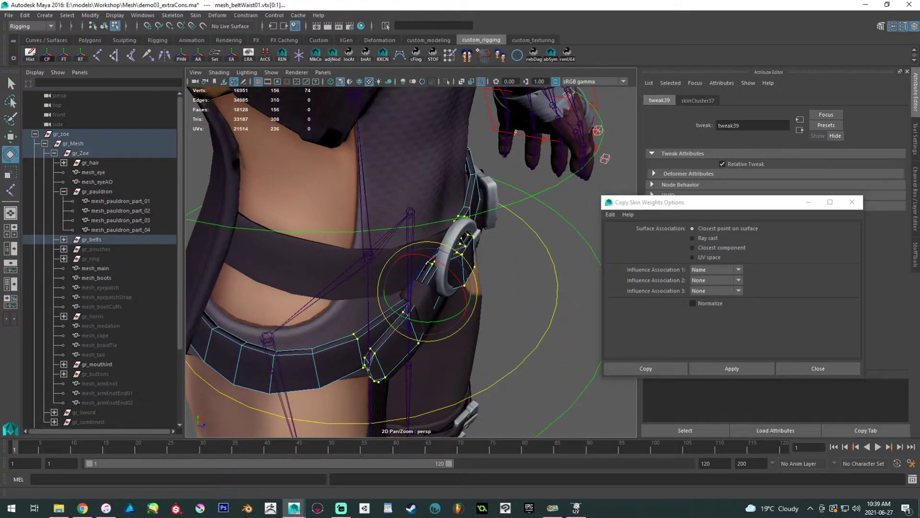
Set the Bip001_Spine skin weight of the selected belt vertices to 0 and return to object selection.
drag(296, 279, 377, 129)
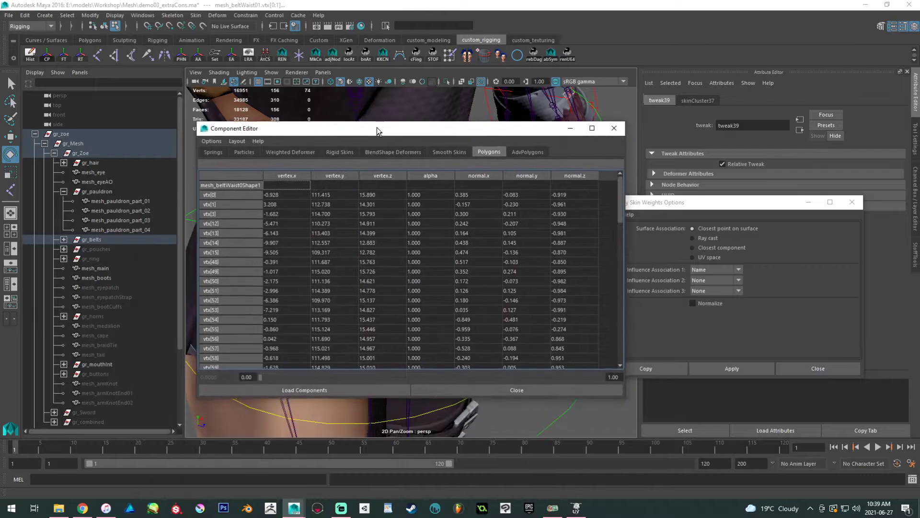
click(441, 151)
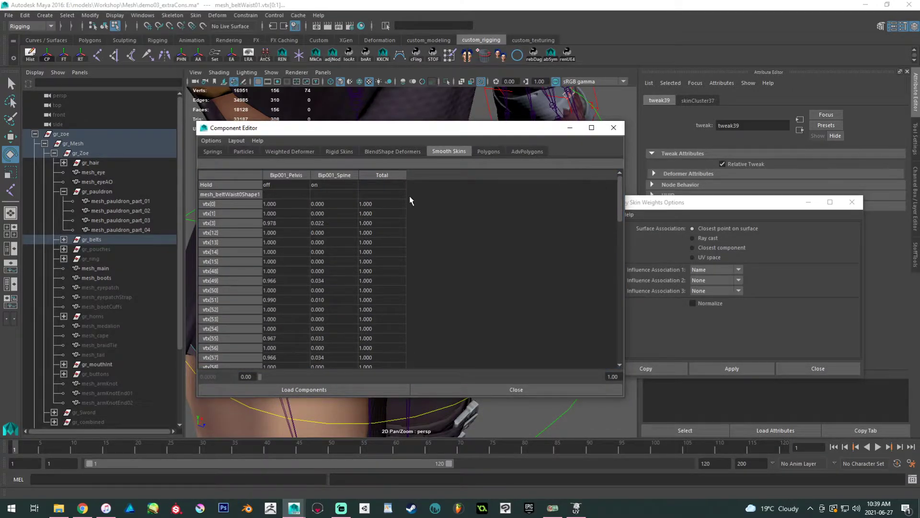
click(320, 205)
drag(618, 198, 625, 324)
click(315, 386)
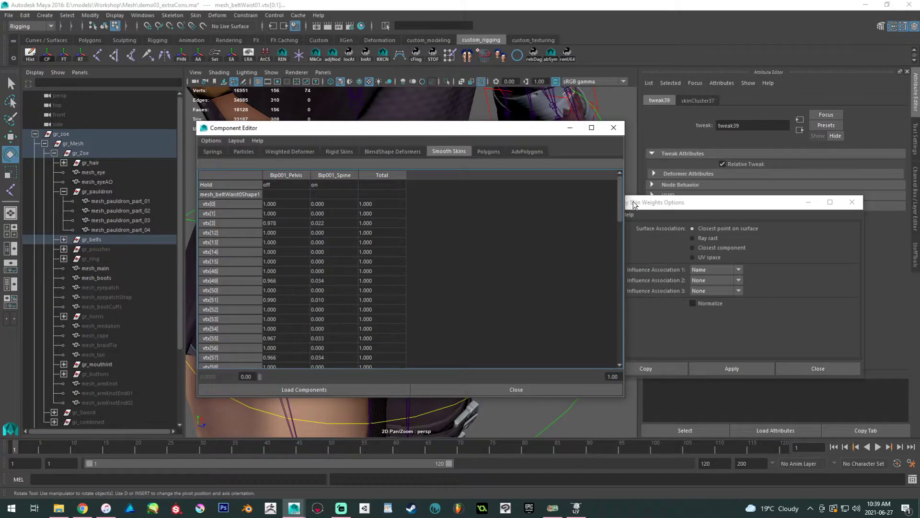
drag(624, 201, 623, 363)
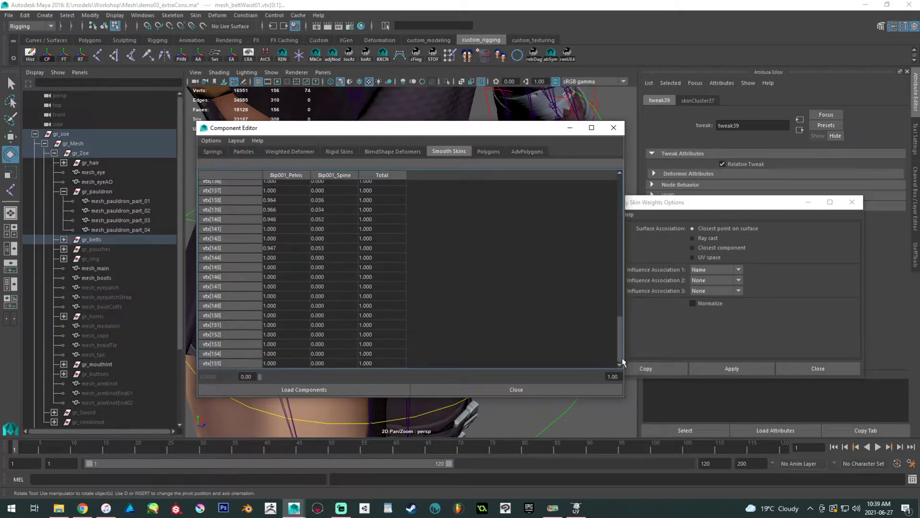
shift+click(339, 363)
text(0)
key(Return)
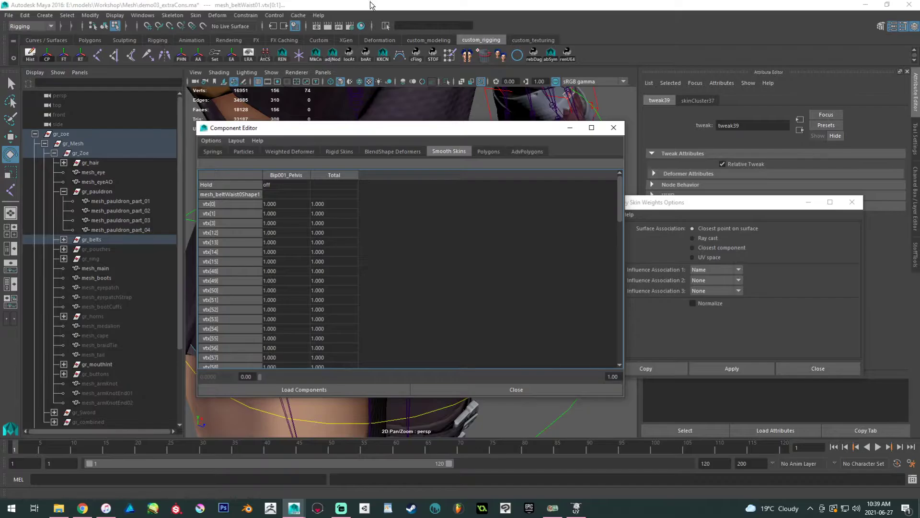
drag(369, 128, 0, 127)
right_drag(467, 192, 503, 173)
click(502, 197)
Test-rotate the CN_Bip001_Spine control in several directions to check the ring buckle area of the belt, undoing each rotation.
mouse_move(502, 198)
alt+mouse_down()
mouse_move(485, 219)
mouse_move(509, 196)
alt+mouse_up()
alt+right_drag(511, 231, 443, 222)
click(458, 214)
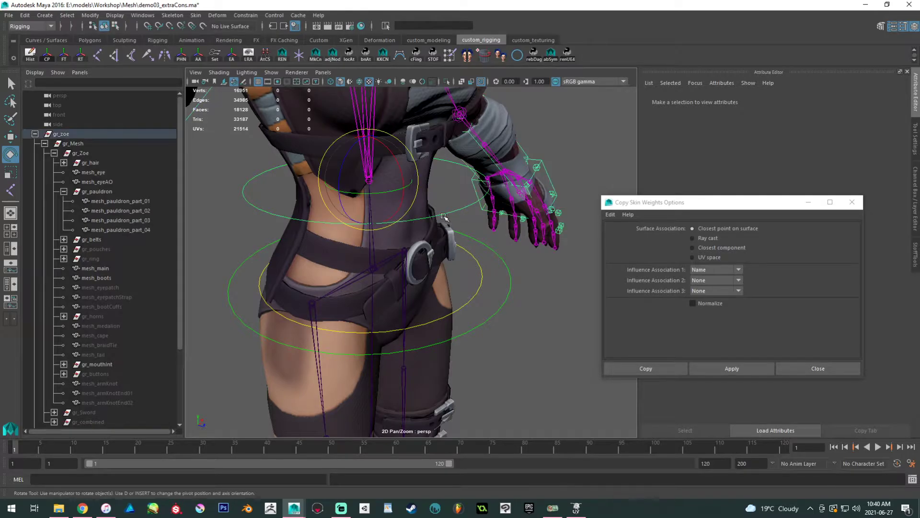
drag(369, 192, 304, 172)
alt+middle_drag(322, 169, 389, 232)
alt+right_drag(389, 233, 404, 235)
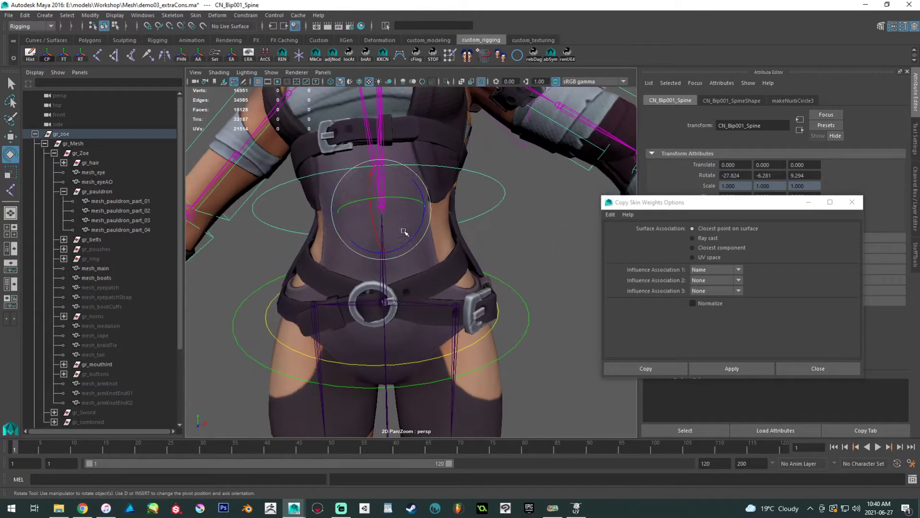
key(ctrl+z)
drag(399, 178, 402, 211)
key(ctrl+z)
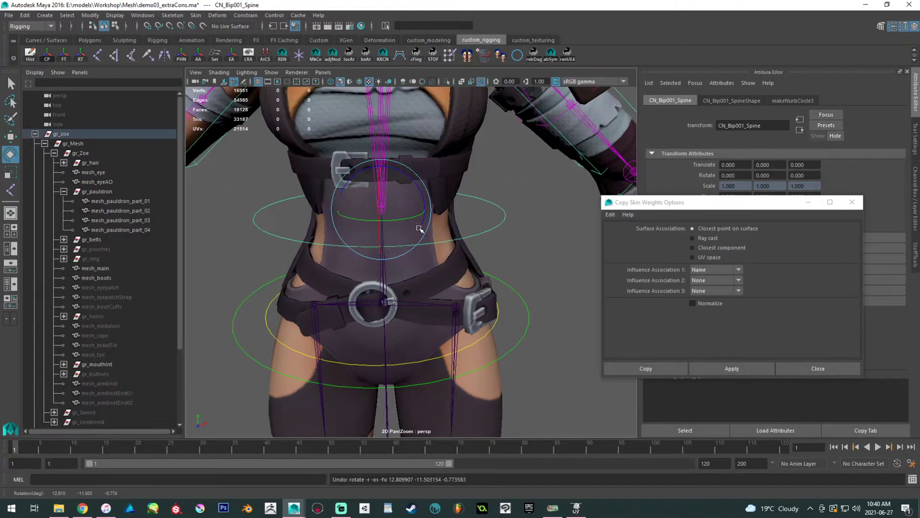
Test-move the CN_Bip001_Foot_L control to check the waist belts against the raised leg, and undo the move.
alt+right_drag(420, 230, 308, 195)
alt+drag(338, 266, 228, 281)
alt+middle_drag(354, 404, 344, 328)
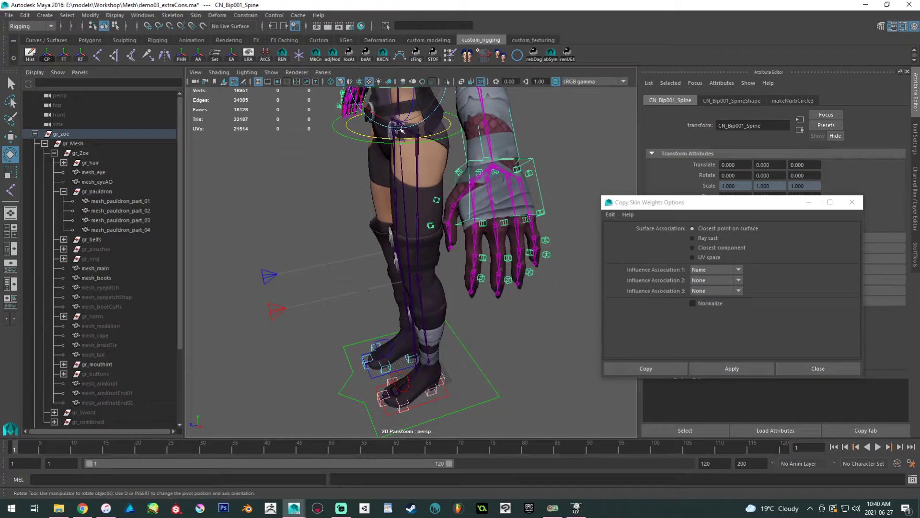
click(388, 413)
key(w)
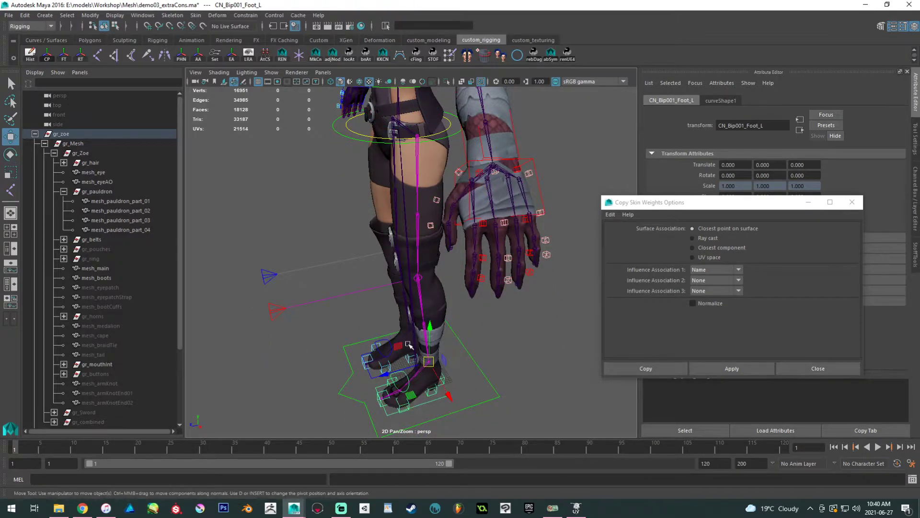
drag(398, 346, 277, 226)
alt+drag(316, 168, 364, 161)
key(ctrl+z)
Examine the waist belts, ring buckle and side buckle around the hips and pelvis joint from several angles.
alt+middle_drag(364, 161, 379, 271)
alt+right_drag(379, 271, 401, 382)
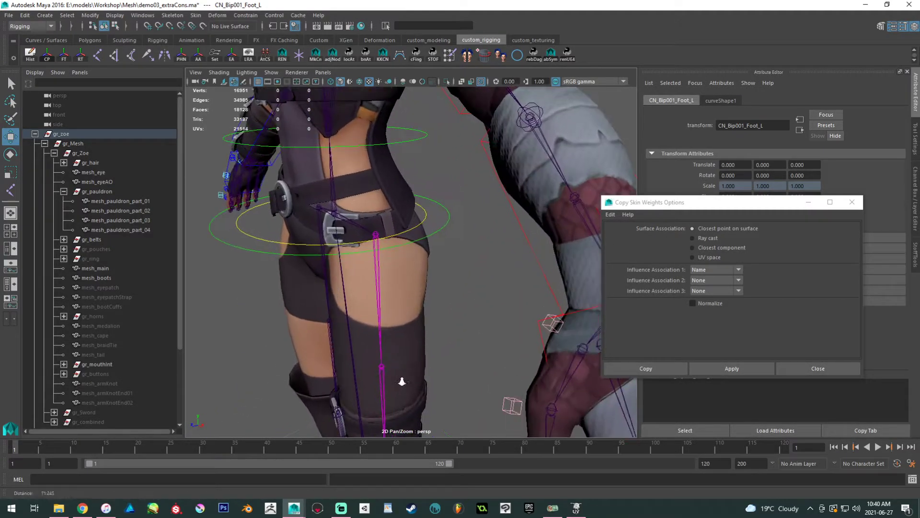
scroll(359, 260, up, 1)
alt+drag(358, 260, 341, 283)
scroll(339, 279, up, 3)
alt+middle_drag(339, 278, 363, 252)
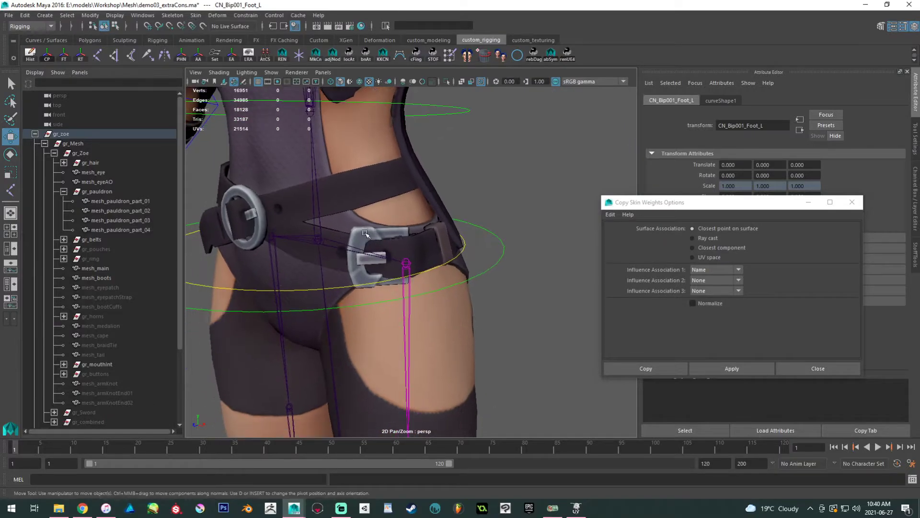
alt+drag(390, 249, 410, 239)
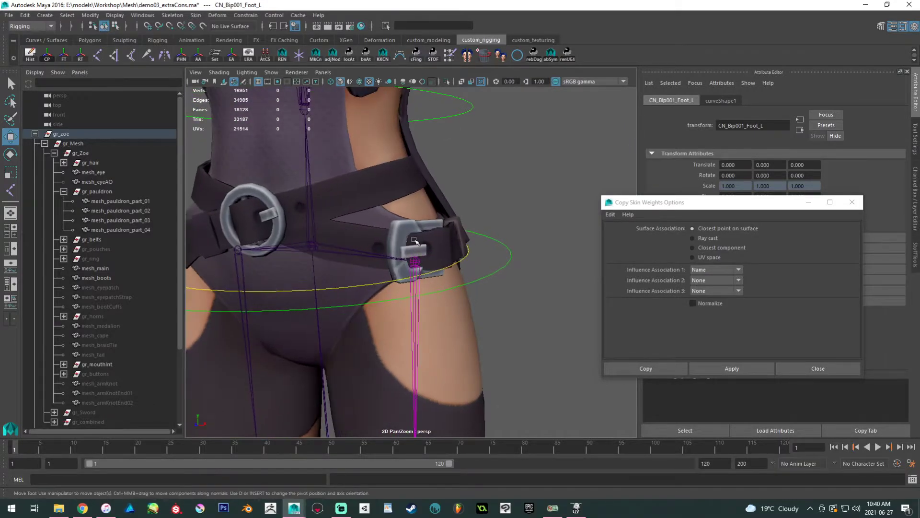
alt+drag(336, 322, 312, 314)
alt+drag(385, 242, 391, 257)
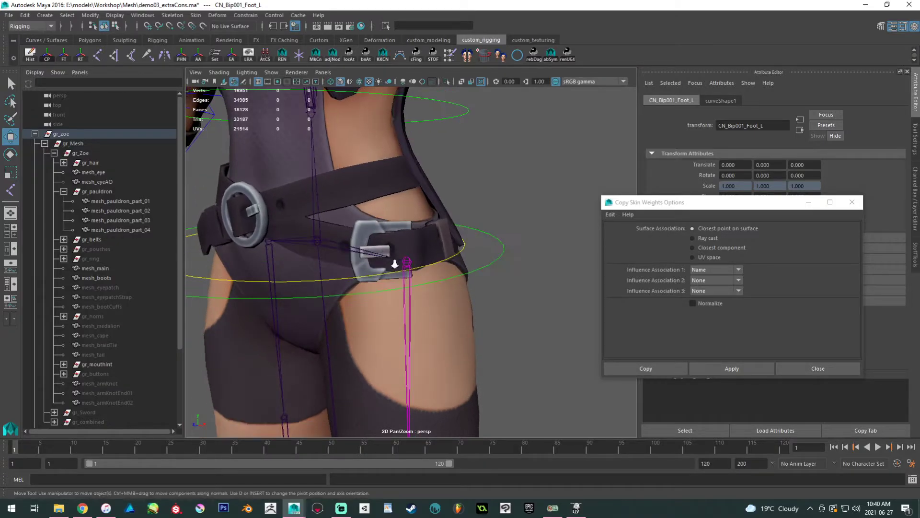
alt+right_drag(391, 258, 435, 297)
alt+drag(374, 236, 437, 193)
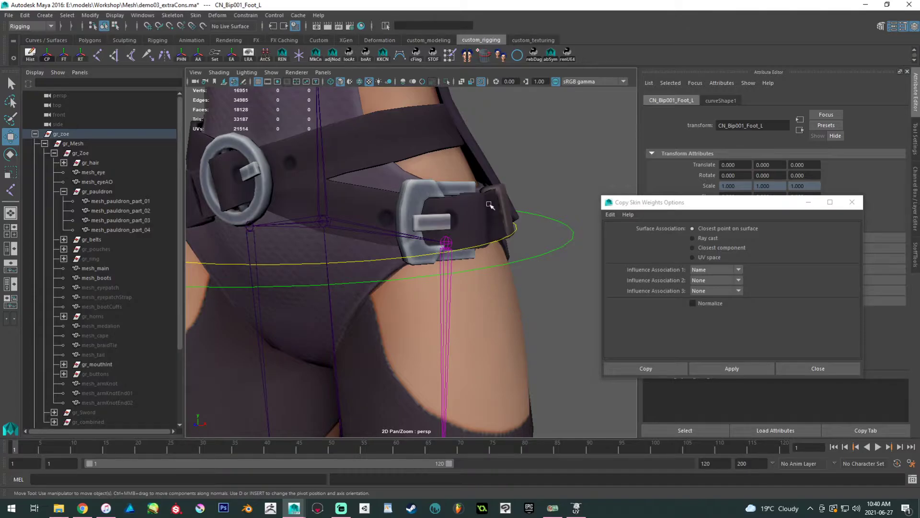
alt+drag(408, 201, 376, 217)
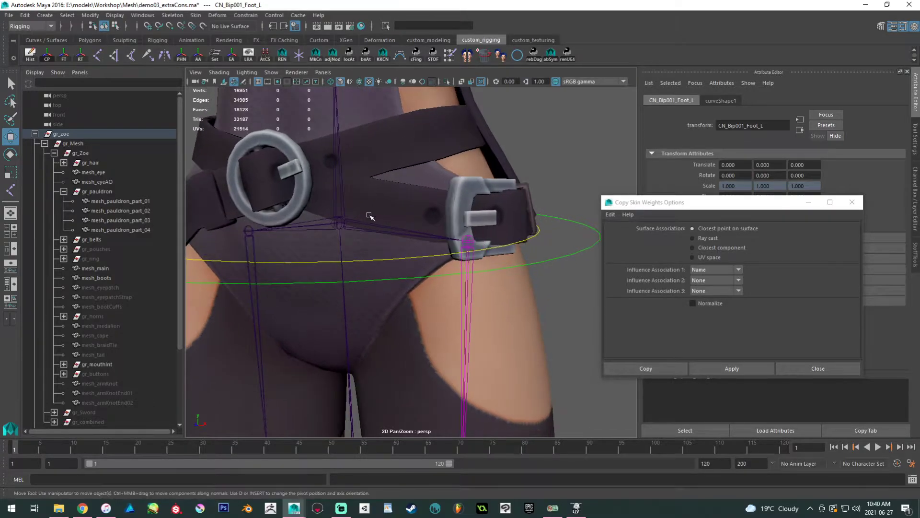
click(337, 228)
alt+right_drag(336, 228, 326, 182)
alt+middle_drag(326, 183, 303, 334)
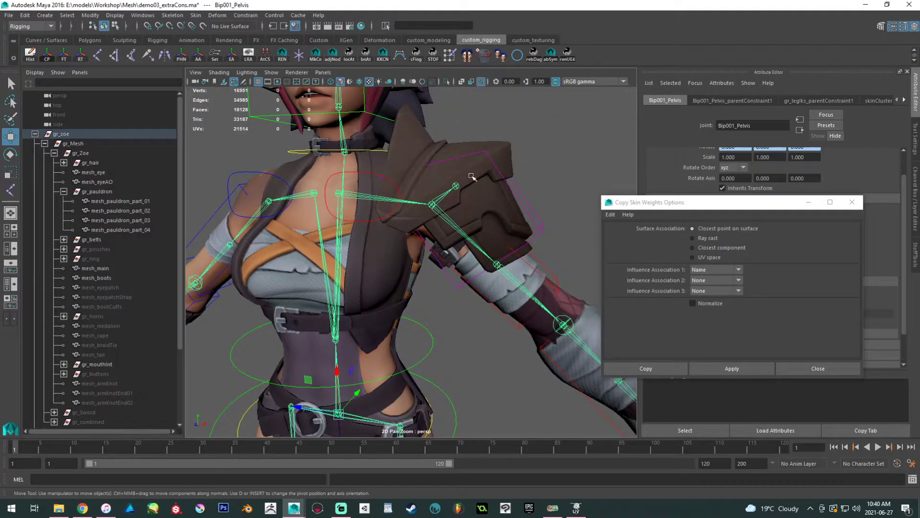
click(451, 379)
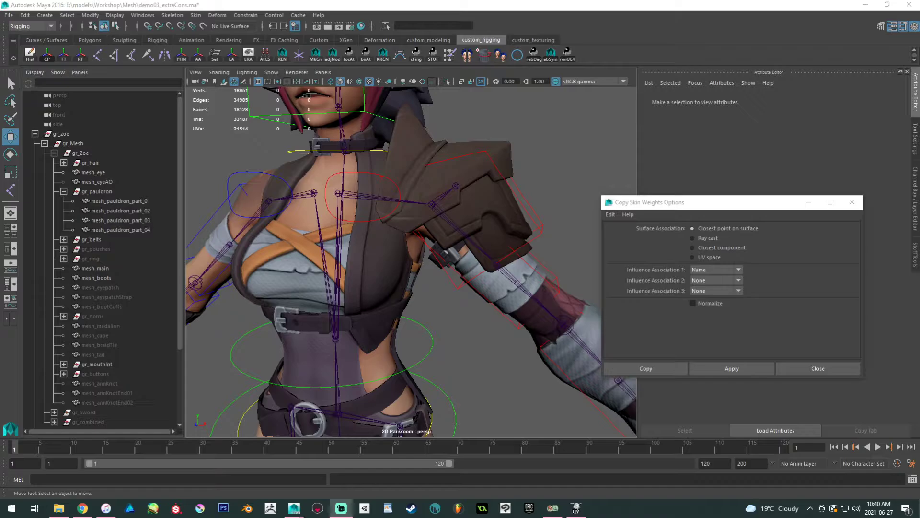
Hide the layer_skel display layer and select both left leg belts with their buckles, pins and loops, excluding the leg mesh.
alt+middle_drag(349, 345, 353, 218)
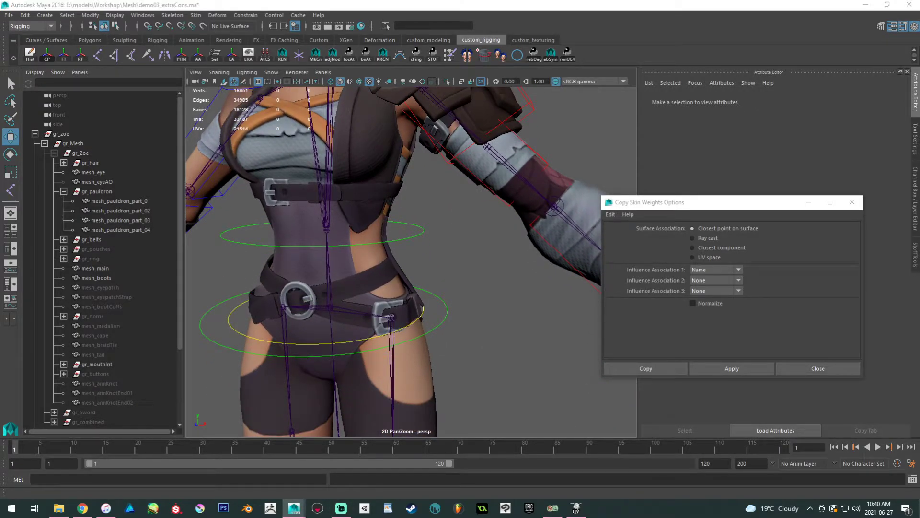
alt+right_drag(450, 312, 244, 230)
alt+middle_drag(407, 384, 403, 216)
alt+right_drag(411, 269, 455, 283)
alt+drag(451, 293, 460, 298)
alt+middle_drag(436, 263, 431, 386)
alt+right_drag(432, 387, 461, 276)
click(414, 226)
alt+drag(403, 226, 421, 220)
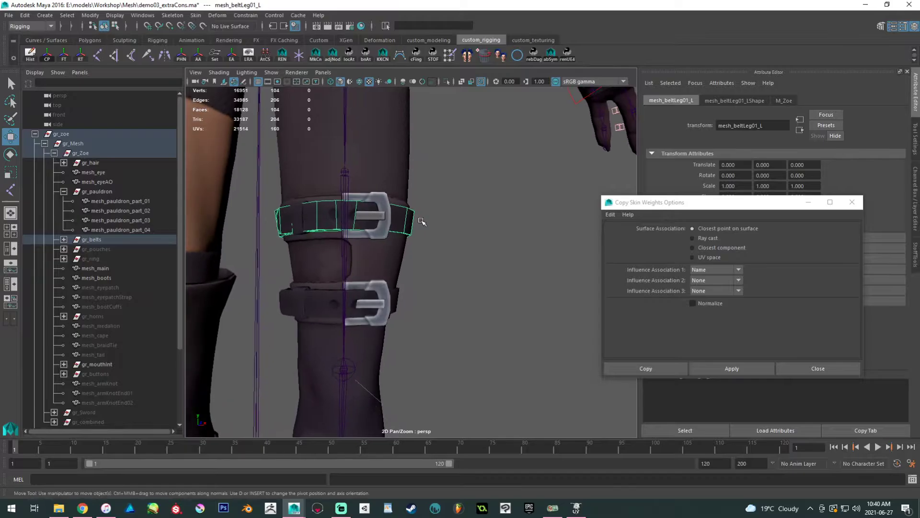
key(ctrl+a)
drag(721, 206, 651, 155)
click(729, 408)
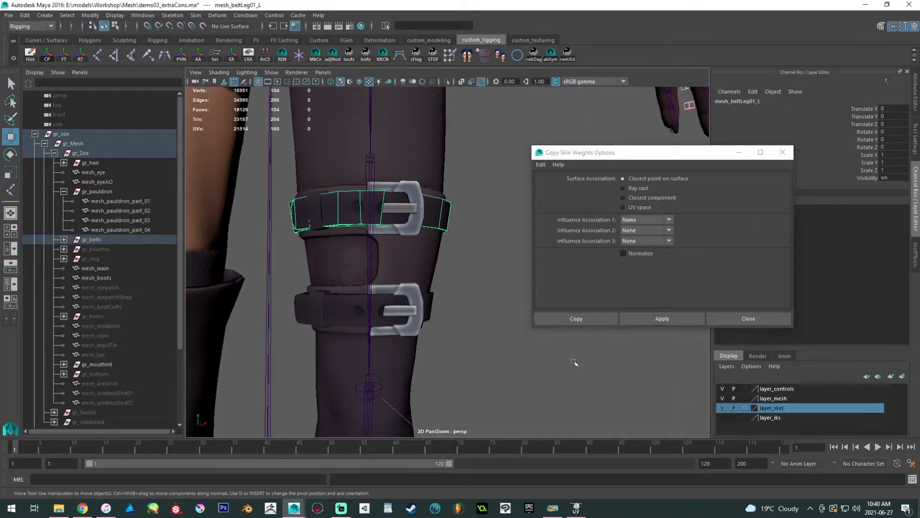
click(722, 408)
drag(489, 351, 295, 178)
ctrl+click(369, 152)
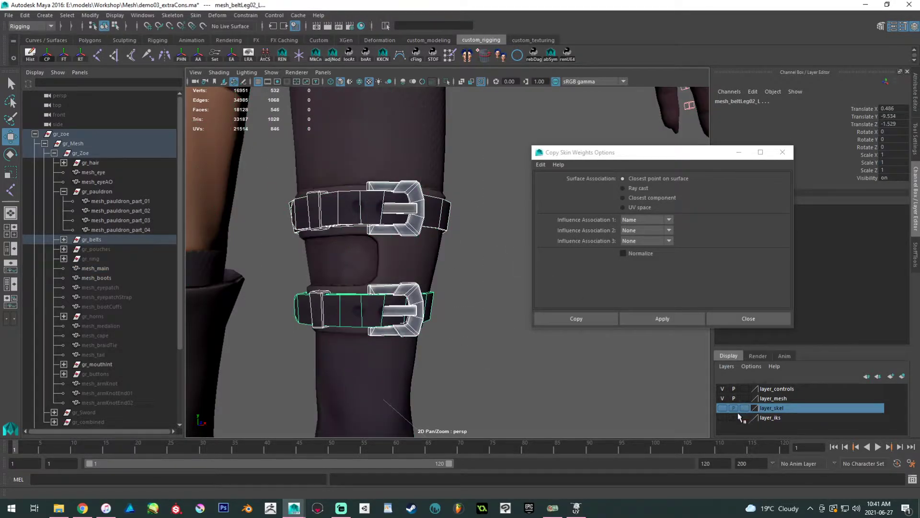
Show the layer_skel display layer and bind the selected left thigh belts, buckles, pins and loops to the Bip001_Thigh1_L joint.
click(722, 408)
shift+click(369, 160)
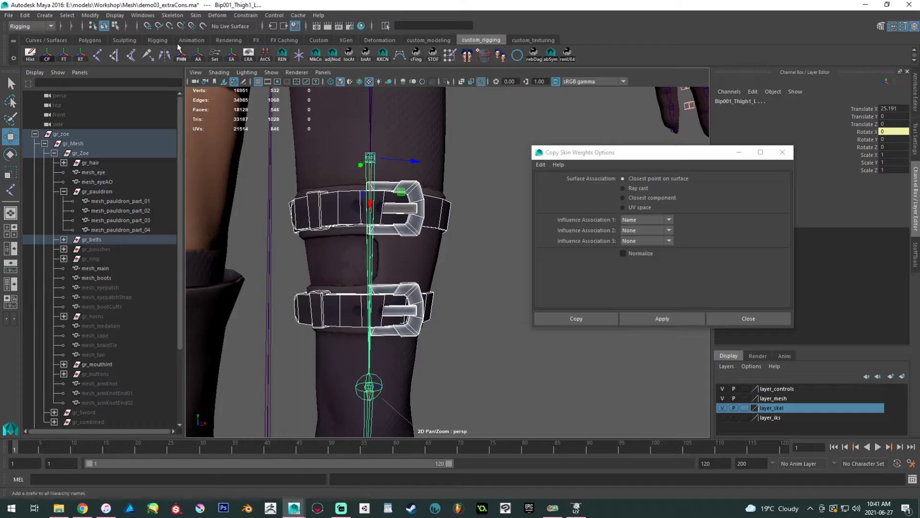
click(195, 15)
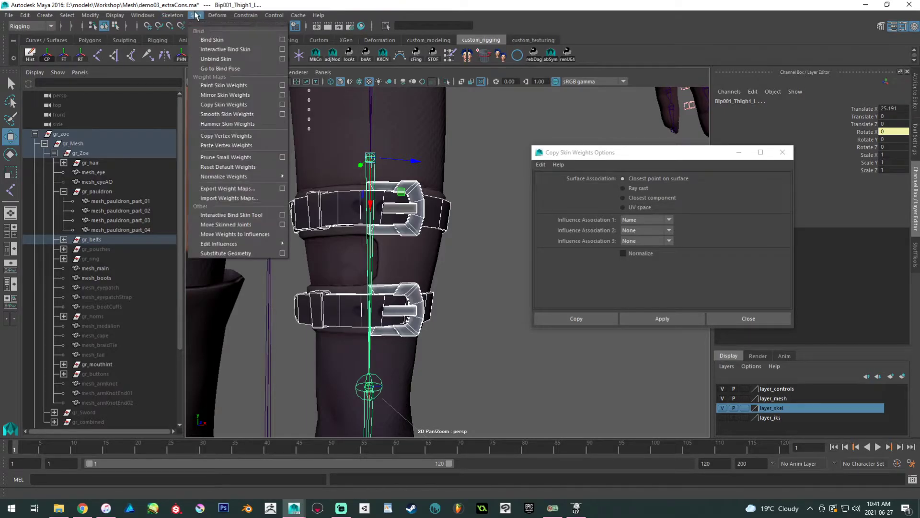
click(205, 38)
Select the left calf belt mesh_beltLeg03_L together with its buckle parts.
scroll(276, 201, down, 5)
alt+middle_drag(336, 256, 411, 166)
alt+right_drag(410, 167, 505, 322)
alt+drag(437, 268, 483, 265)
alt+middle_drag(416, 263, 364, 255)
alt+right_drag(355, 251, 388, 268)
drag(302, 209, 308, 323)
ctrl+click(308, 322)
shift+click(269, 282)
click(196, 16)
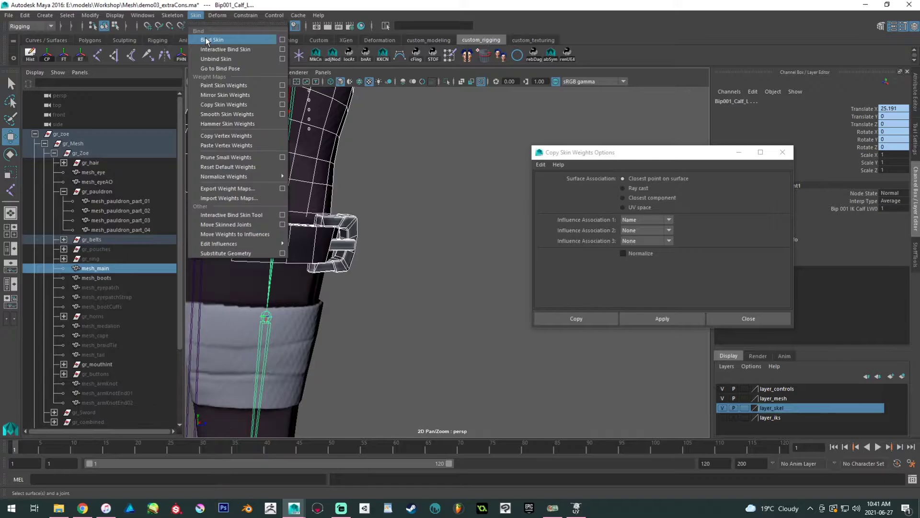
click(214, 39)
scroll(245, 117, down, 4)
key(ctrl+z)
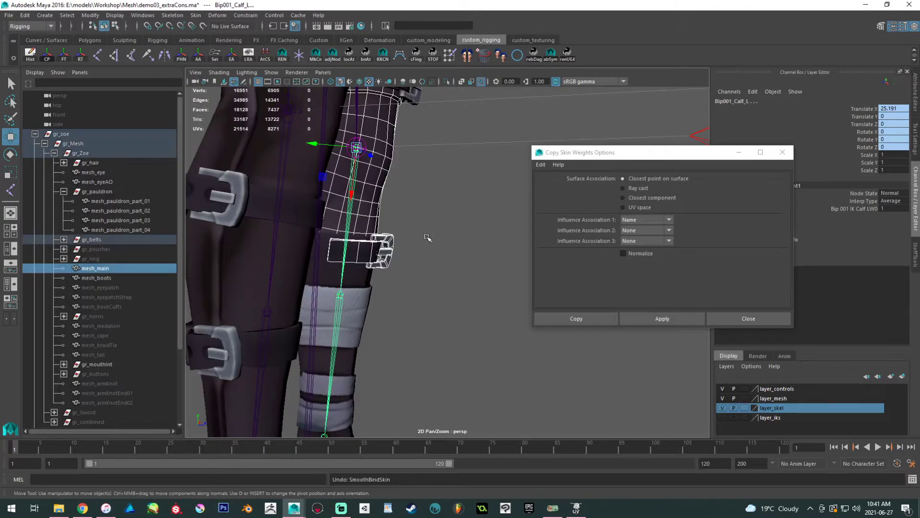
key(ctrl+z)
Keep mesh_main out of the selection and bind the left calf belt with its buckle parts to the Bip001_Calf_L joint.
shift+click(355, 204)
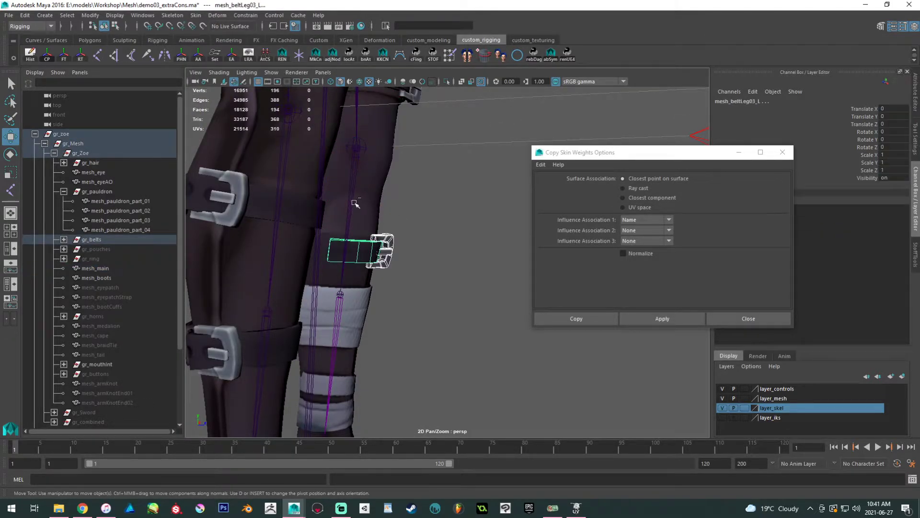
click(350, 202)
click(195, 17)
click(207, 40)
Bind the right leg belts mesh_beltLeg_R to the Bip001_Calf_R and Bip001_Calf1_R joints, leaving mesh_boots out of the selection.
alt+drag(291, 212, 266, 245)
drag(328, 264, 317, 301)
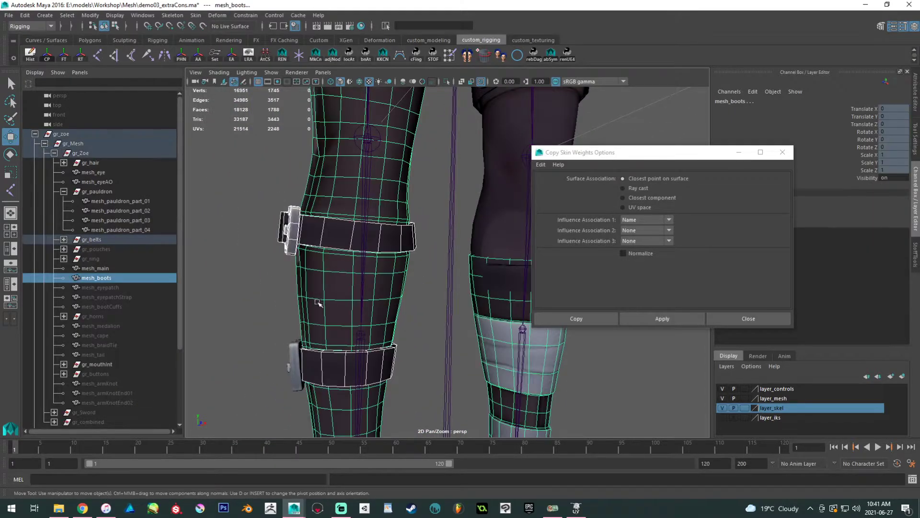
ctrl+click(317, 301)
alt+middle_drag(383, 302, 354, 240)
alt+right_drag(332, 220, 300, 203)
alt+drag(301, 203, 296, 201)
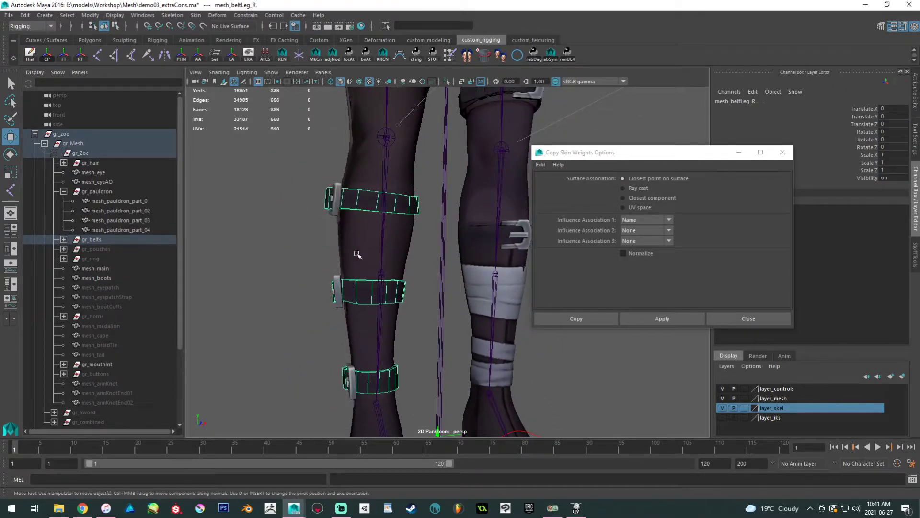
alt+drag(357, 254, 383, 275)
click(374, 252)
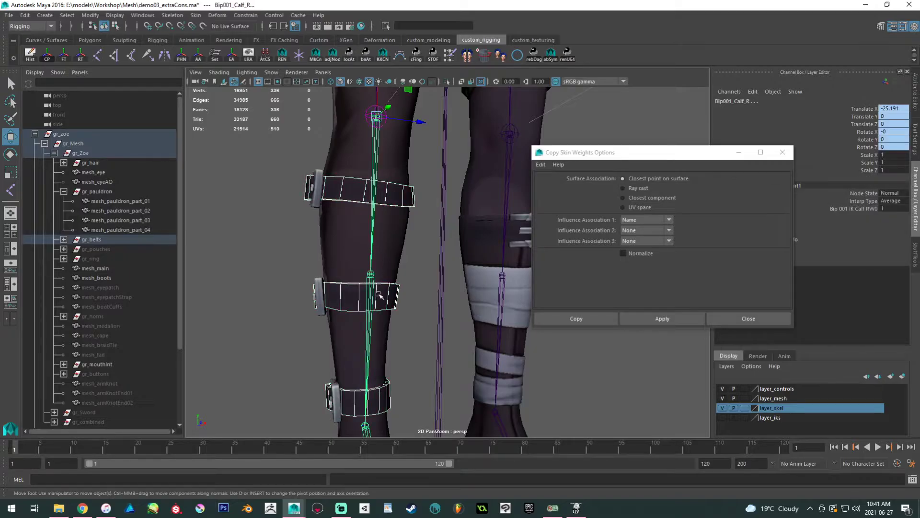
click(371, 348)
alt+middle_drag(378, 313, 382, 282)
alt+drag(382, 282, 349, 198)
click(198, 18)
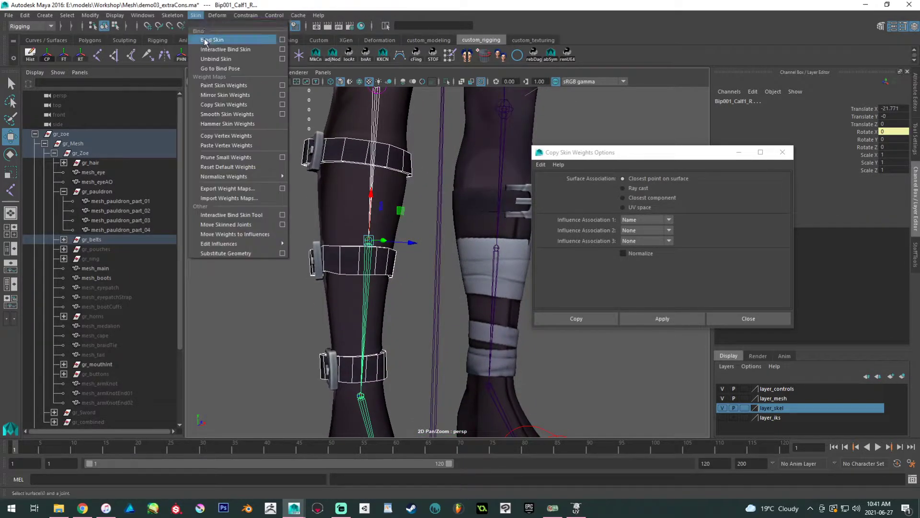
click(201, 39)
Set the Bip001_Calf1_R smooth skin weight to 1 for all vertices of the middle and lowest right leg belts.
click(346, 256)
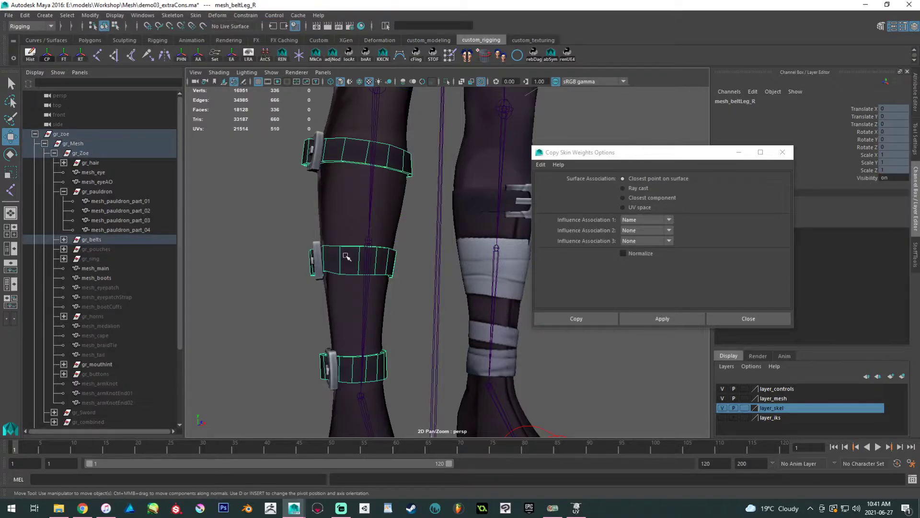
key(F8)
drag(221, 207, 411, 406)
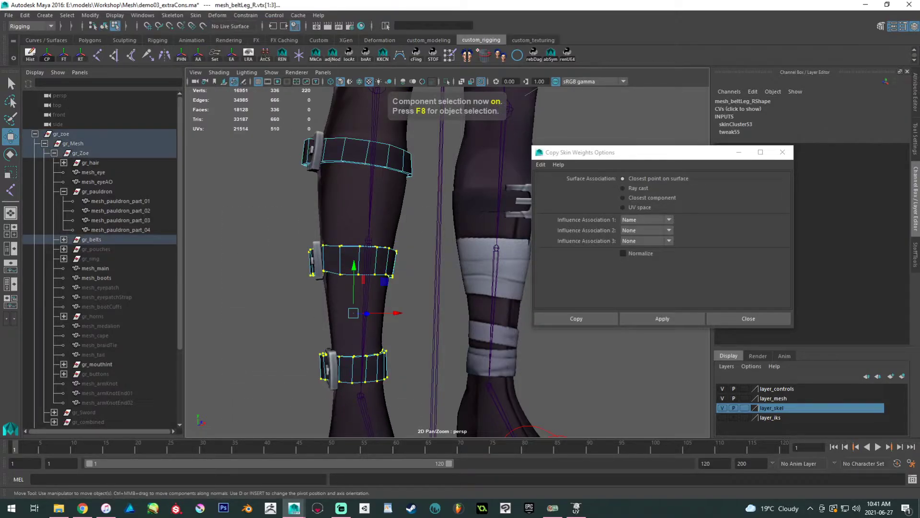
drag(575, 105, 588, 91)
click(496, 163)
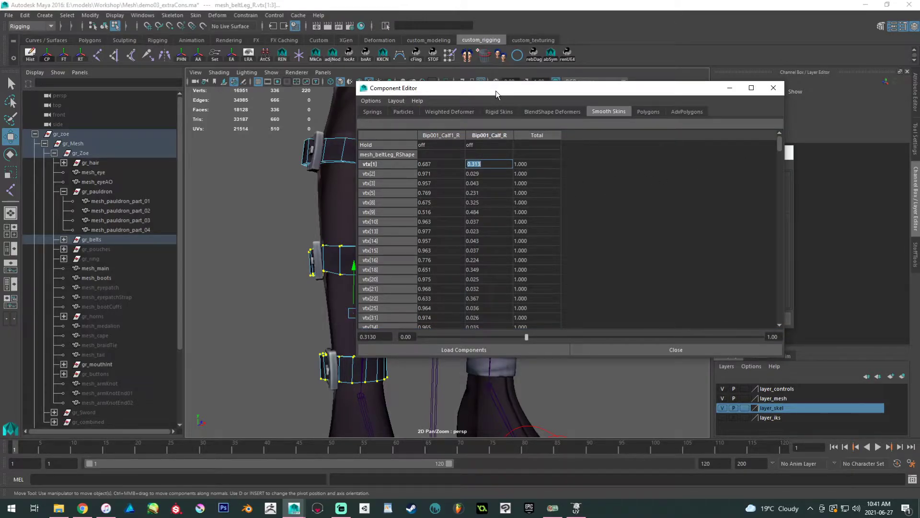
drag(495, 91, 630, 94)
click(579, 164)
drag(914, 142, 913, 320)
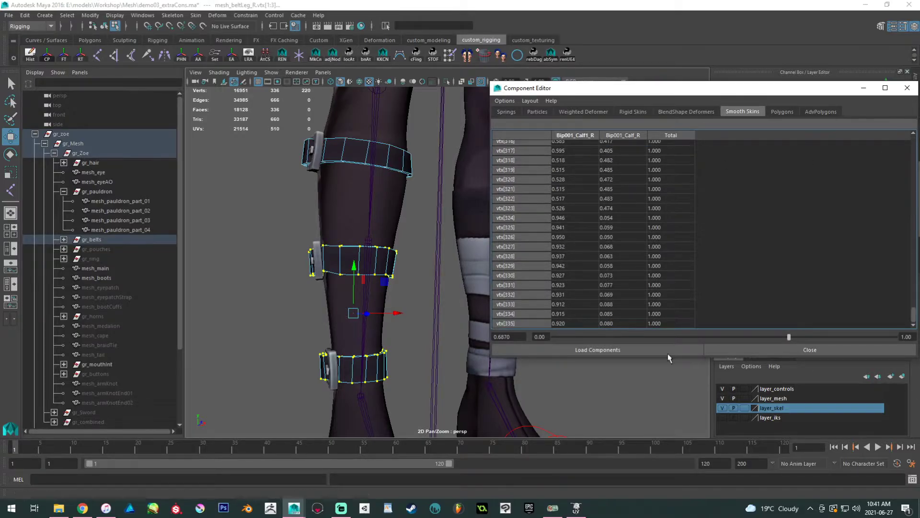
shift+click(583, 324)
text(1)
key(Return)
Set the Bip001_Calf_R smooth skin weight to 1 for all vertices of the uppermost belt in mesh_beltLeg_R.
drag(278, 196, 446, 108)
click(614, 163)
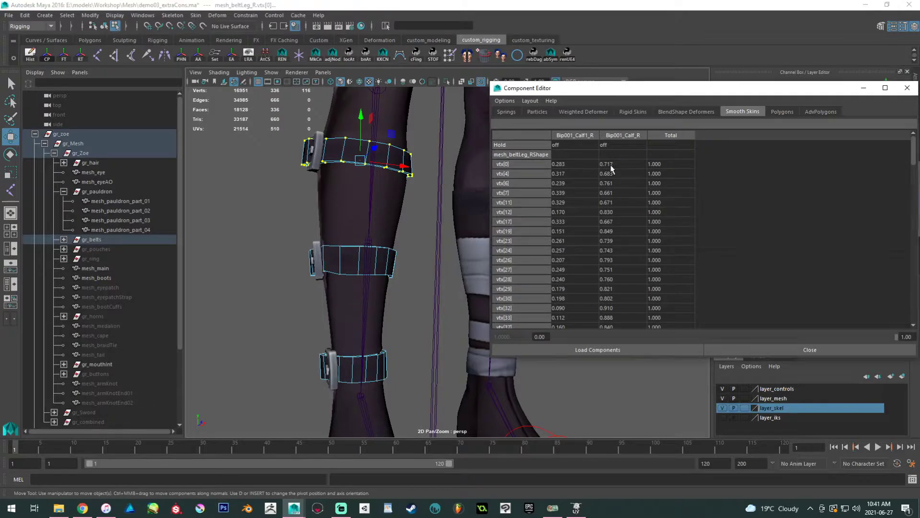
drag(915, 157, 913, 358)
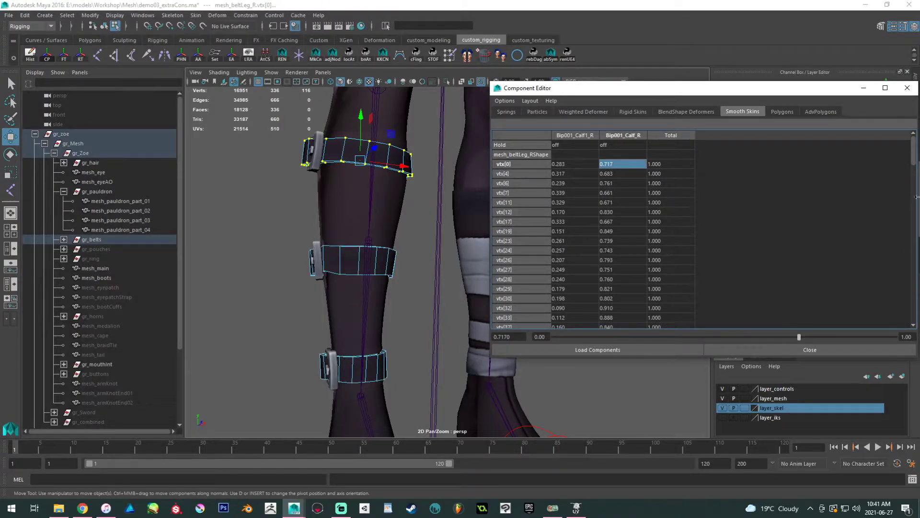
drag(914, 159, 914, 312)
shift+click(613, 323)
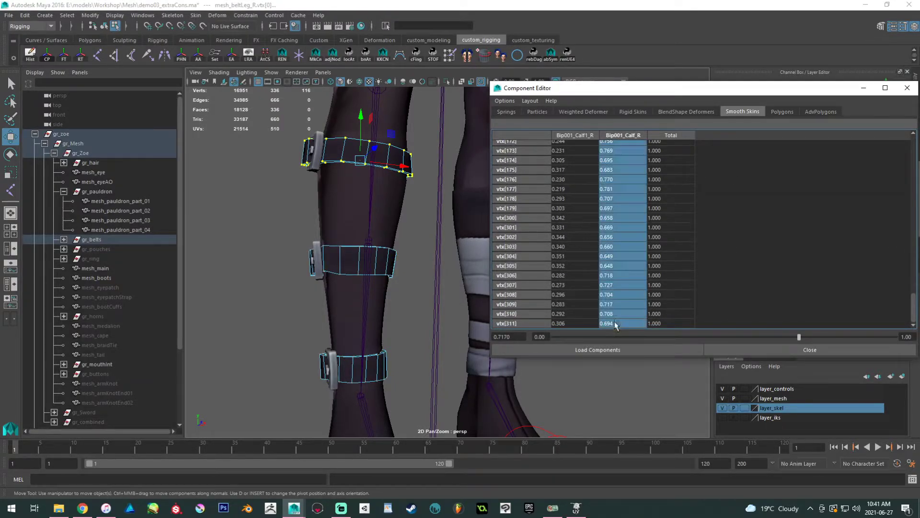
text(1)
key(Return)
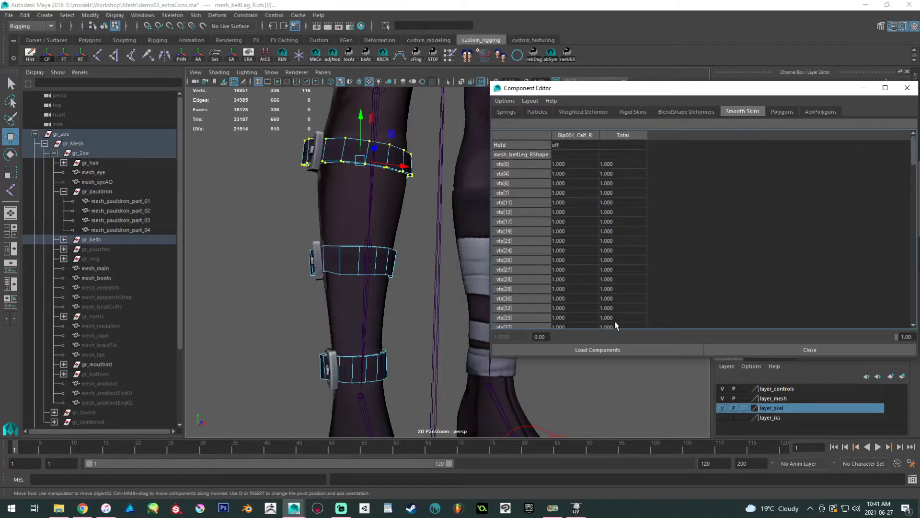
alt+middle_drag(338, 178, 304, 244)
alt+drag(330, 306, 310, 320)
right_drag(302, 230, 348, 214)
click(247, 191)
drag(246, 191, 278, 244)
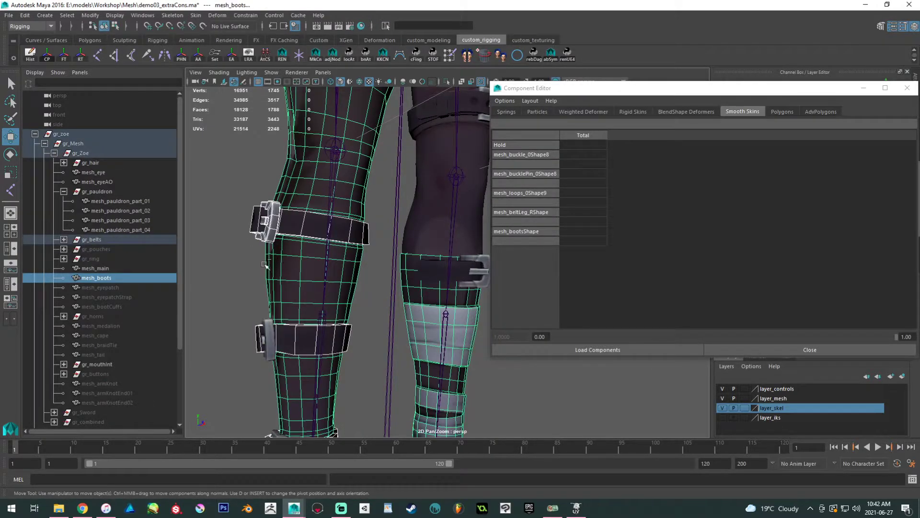
ctrl+click(271, 265)
click(332, 183)
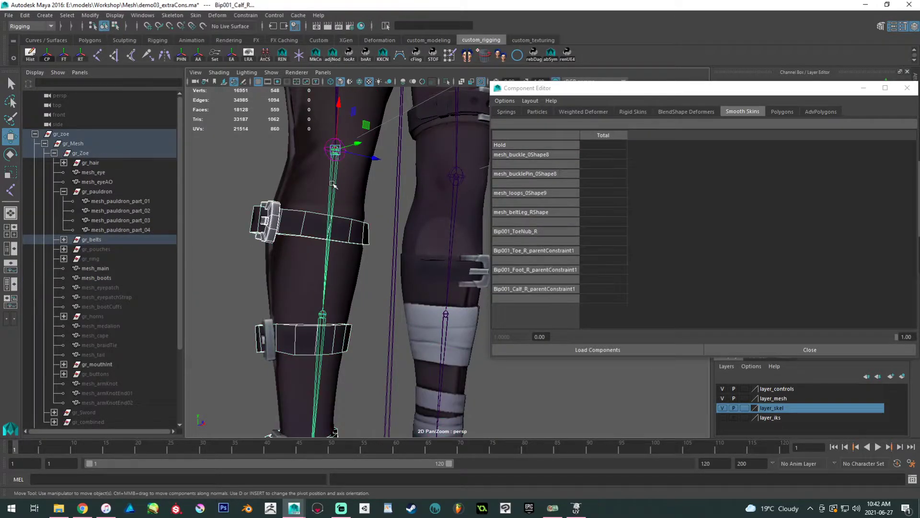
ctrl+click(306, 224)
Bind the right leg belt loops mesh_loops_09 to the Bip001_Calf_R and Bip001_Calf1_R joints.
mouse_move(296, 231)
alt+mouse_down()
mouse_move(326, 237)
mouse_move(299, 229)
alt+mouse_up()
alt+drag(258, 156, 299, 161)
alt+middle_drag(287, 258, 279, 201)
click(267, 162)
alt+middle_drag(290, 281, 276, 229)
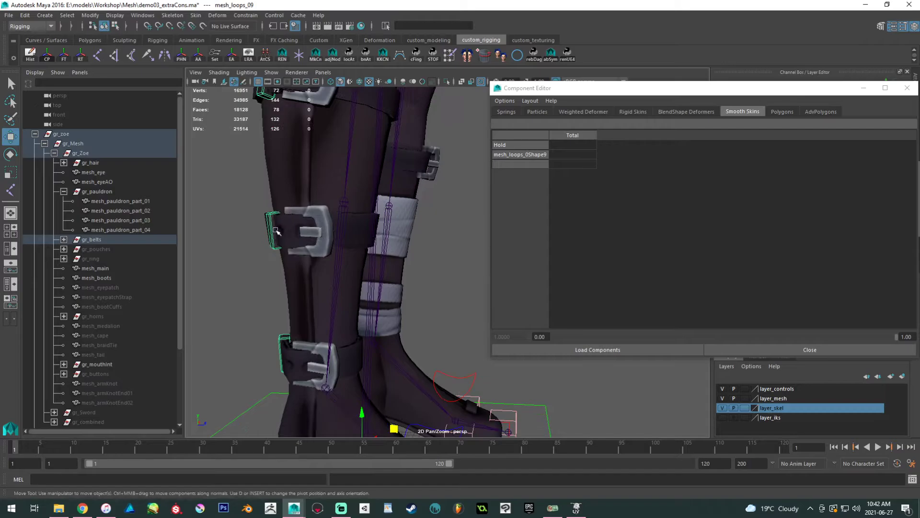
alt+drag(281, 231, 268, 237)
click(331, 176)
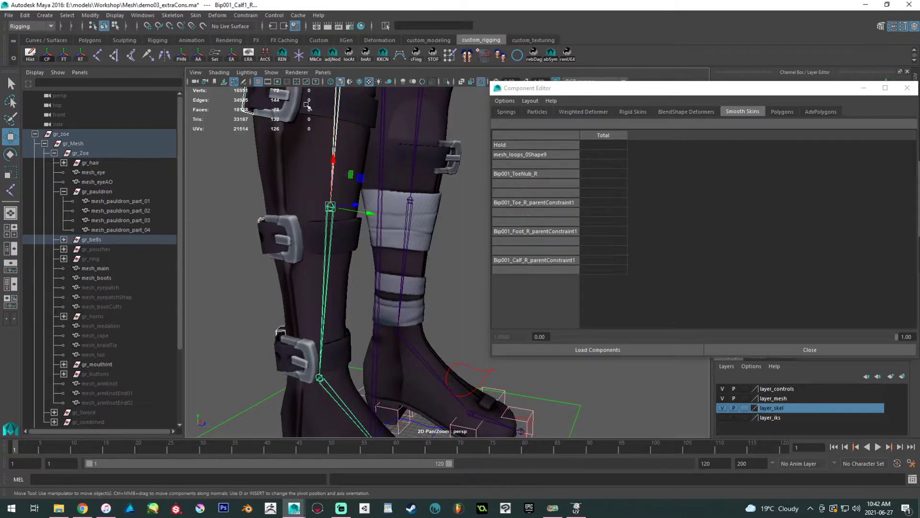
click(199, 15)
click(209, 41)
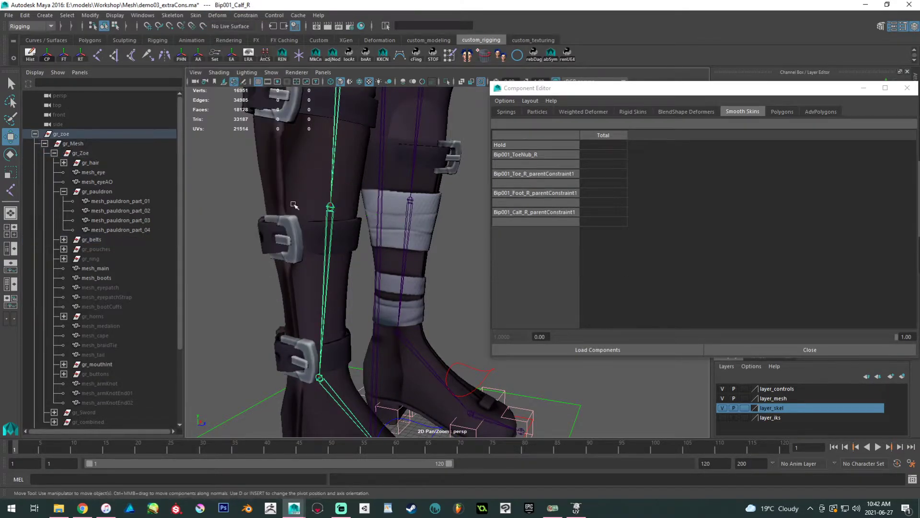
Copy the skin weights from mesh_beltLeg_R to the belt loops mesh_loops_09.
click(307, 225)
alt+drag(304, 224, 351, 232)
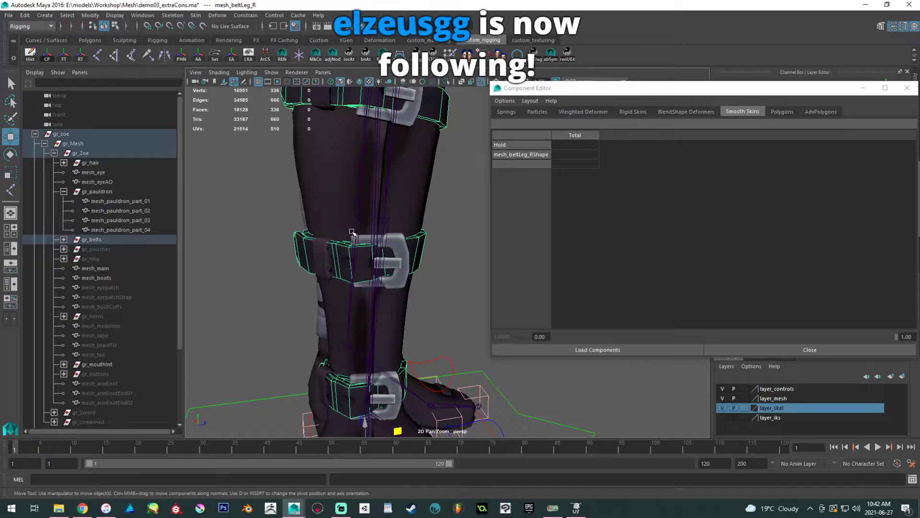
shift+click(312, 264)
click(196, 15)
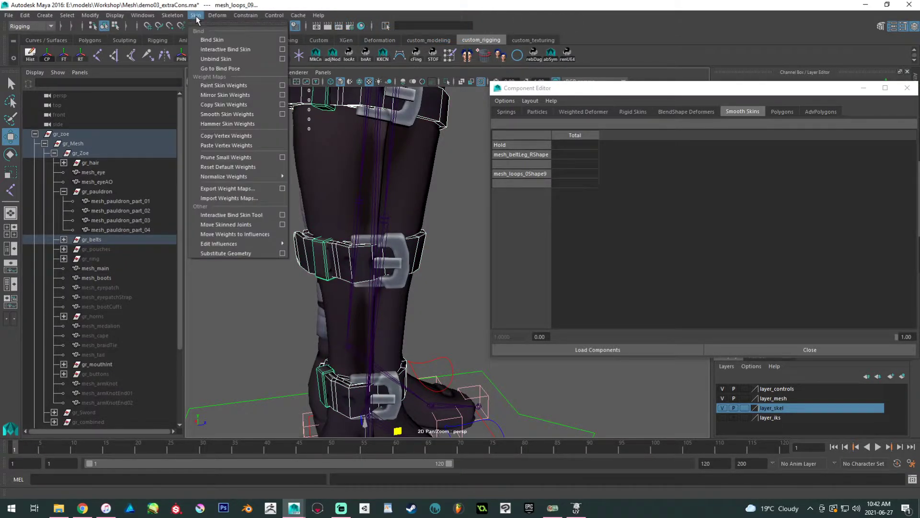
click(230, 108)
Bind the buckle and buckle pin of the uppermost right leg belt to the Bip001_Calf_R joint.
alt+drag(345, 199, 297, 204)
alt+drag(317, 232, 228, 187)
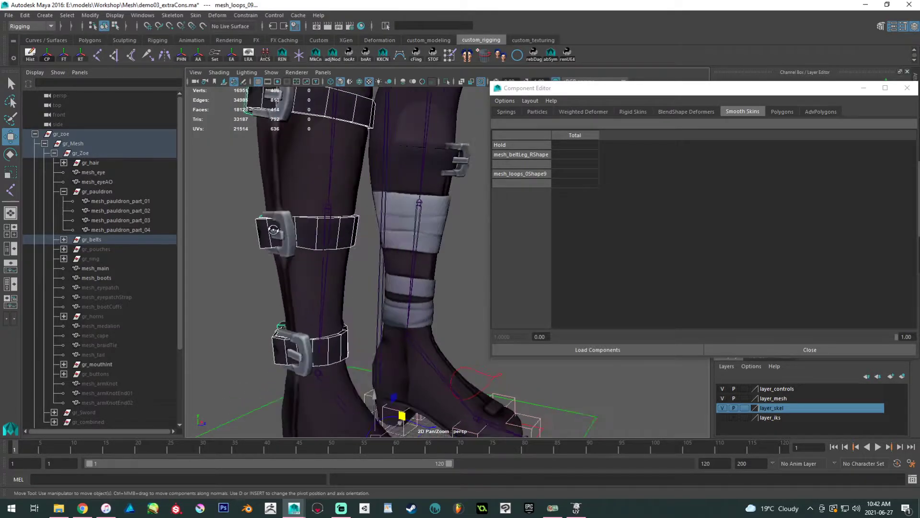
alt+middle_drag(225, 182, 258, 234)
alt+drag(258, 235, 222, 238)
mouse_move(230, 124)
mouse_down()
mouse_move(277, 175)
mouse_move(222, 140)
mouse_up()
alt+drag(222, 140, 244, 153)
click(262, 160)
shift+click(268, 171)
shift+click(328, 146)
key(ctrl+z)
shift+click(323, 124)
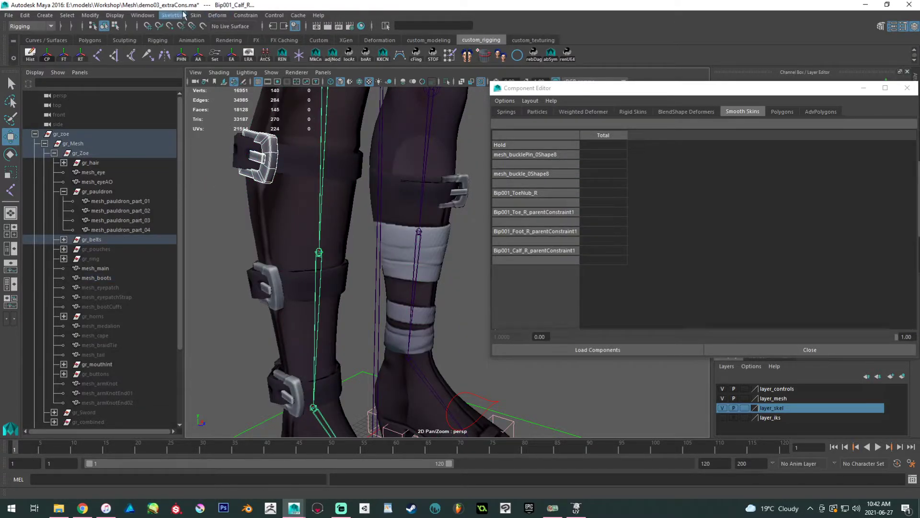
click(195, 16)
click(212, 38)
Bind the buckles and pins of the middle and lowest right leg belts to the Bip001_Calf1_R joint.
alt+middle_drag(244, 250, 335, 187)
scroll(255, 180, up, 2)
click(230, 176)
scroll(297, 180, up, 2)
shift+click(259, 171)
shift+click(343, 169)
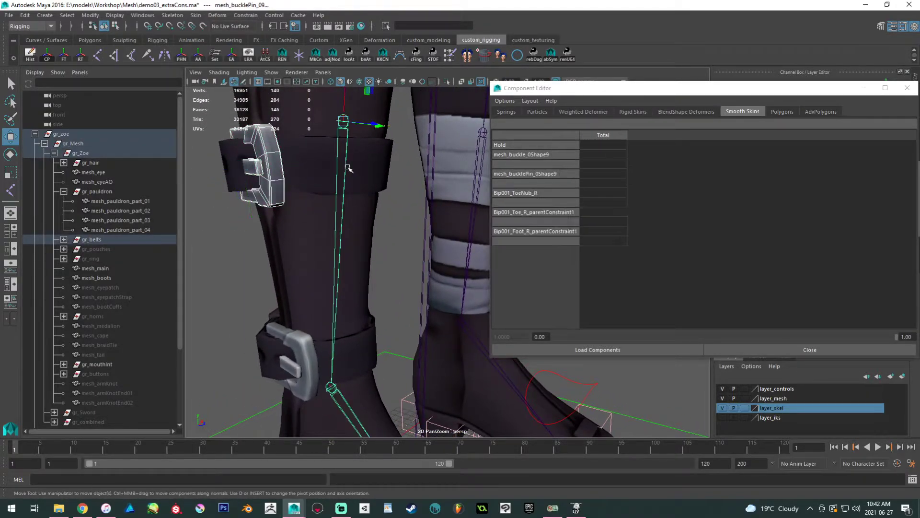
shift+click(301, 367)
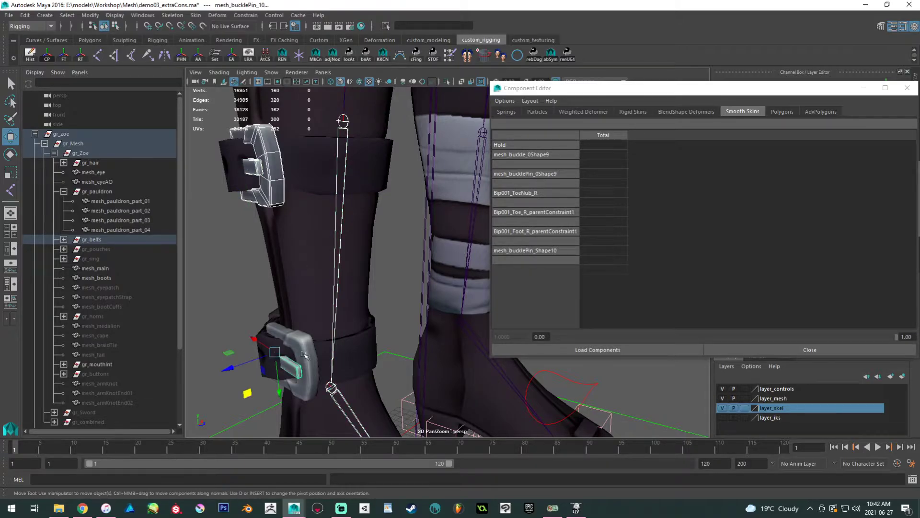
shift+click(304, 356)
click(195, 15)
click(211, 41)
Test-move the CN_Bip001_Foot_R control to check the right leg belts against the raised leg, and undo the move.
alt+right_drag(302, 118, 240, 127)
alt+drag(345, 201, 275, 209)
click(318, 372)
alt+right_drag(355, 292, 304, 295)
alt+drag(304, 296, 316, 290)
alt+middle_drag(325, 278, 299, 340)
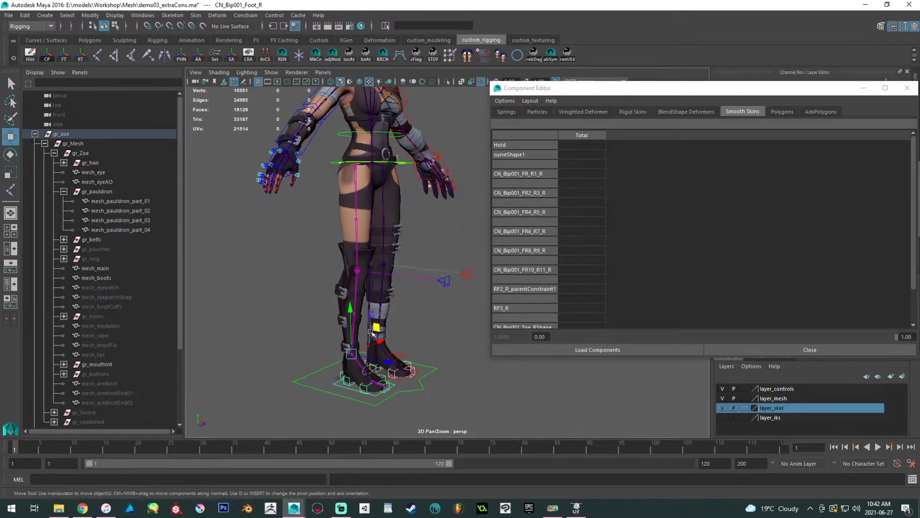
drag(376, 327, 310, 233)
alt+middle_drag(310, 233, 313, 298)
alt+right_drag(336, 275, 396, 268)
key(ctrl+z)
Bind the left upper arm belt mesh_beltArm01_L with its loop, buckle and buckle pin to the Bip001_UpperArm_L joint.
alt+middle_drag(396, 269, 347, 313)
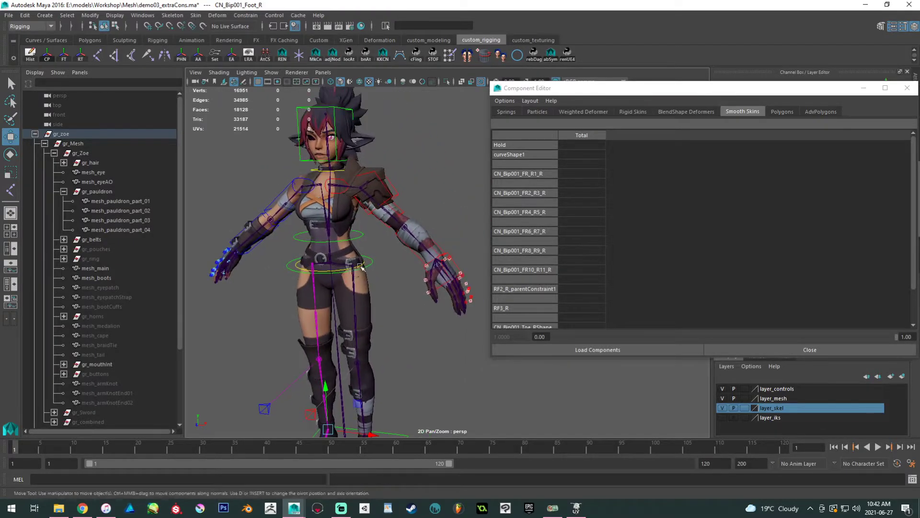
alt+drag(354, 266, 400, 253)
alt+right_drag(336, 269, 403, 260)
alt+middle_drag(402, 261, 514, 425)
alt+drag(421, 307, 360, 292)
alt+middle_drag(360, 292, 421, 306)
alt+right_drag(422, 305, 454, 299)
click(350, 234)
shift+click(361, 256)
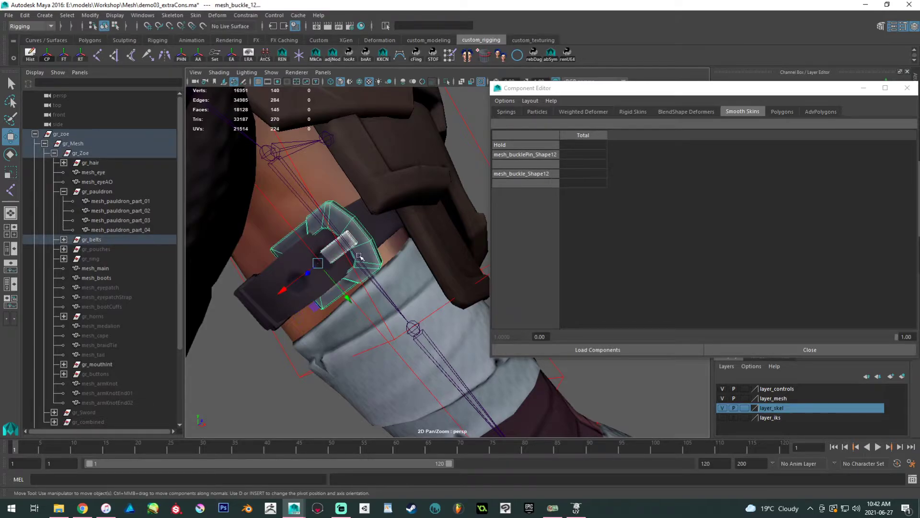
alt+drag(338, 260, 328, 254)
alt+right_drag(329, 255, 358, 308)
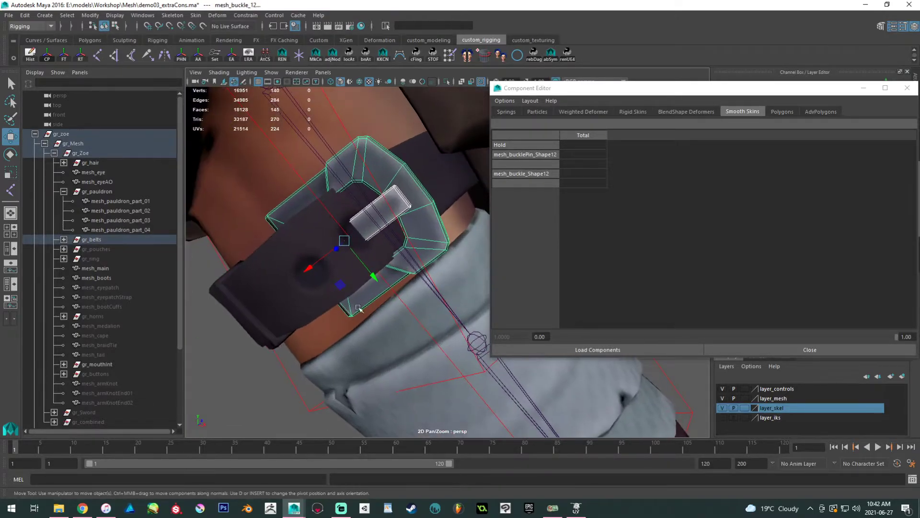
shift+click(257, 317)
shift+click(254, 320)
shift+click(337, 158)
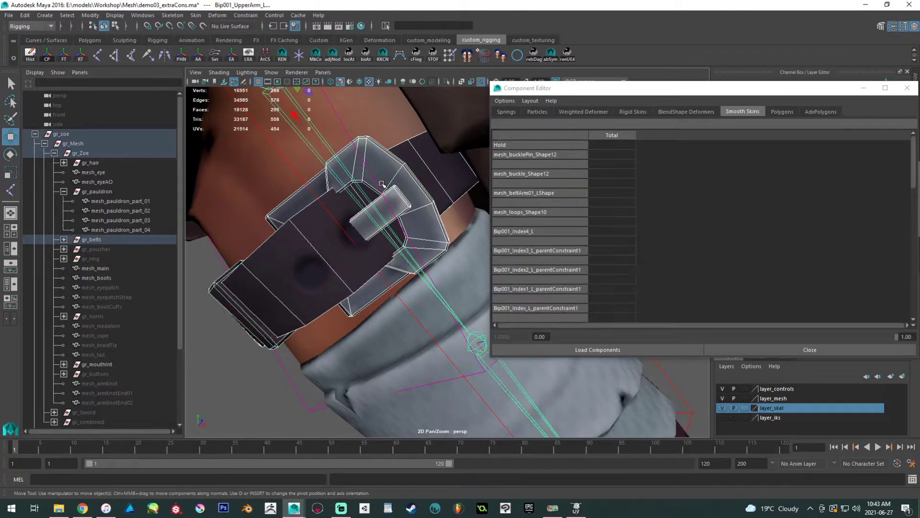
alt+right_drag(382, 185, 320, 192)
alt+drag(321, 191, 340, 185)
click(195, 15)
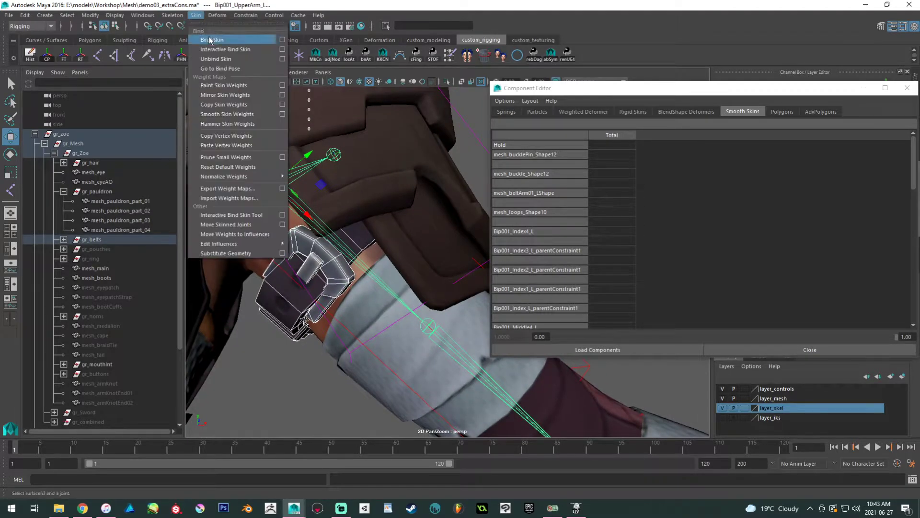
click(205, 39)
alt+right_drag(325, 181, 285, 204)
click(397, 319)
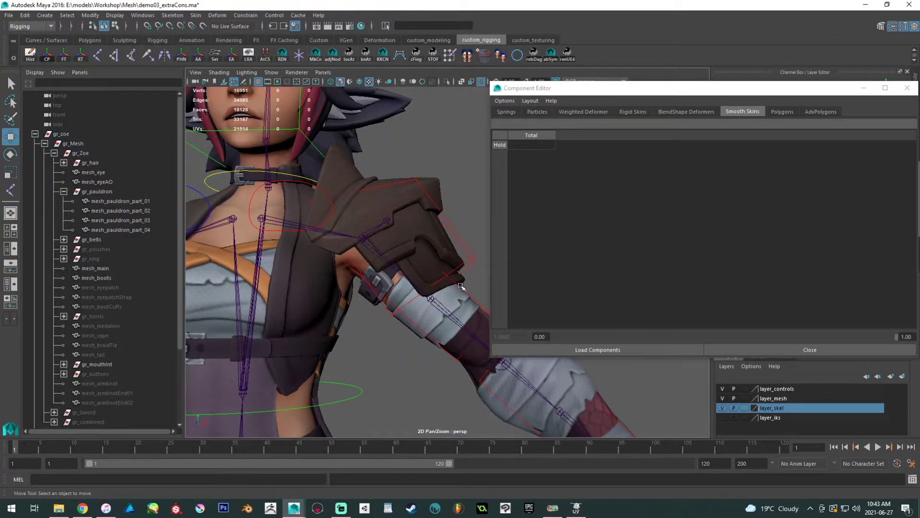
Test-rotate the CN_Bip001_IK_UpperArm_L control to check how the left upper arm belt follows, and undo the rotation.
click(468, 301)
key(e)
drag(422, 271, 390, 215)
key(ctrl+z)
alt+right_drag(400, 271, 332, 264)
alt+middle_drag(331, 264, 323, 189)
alt+drag(324, 190, 287, 196)
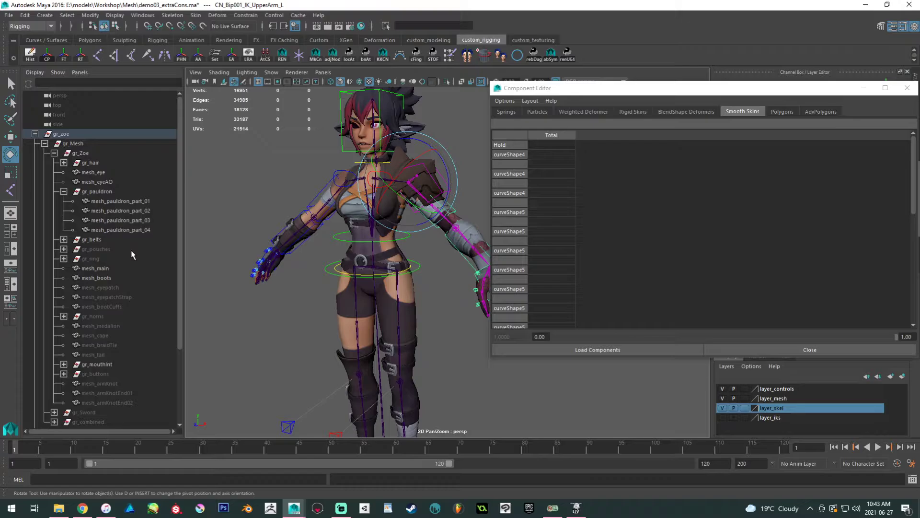
alt+middle_drag(339, 134, 331, 184)
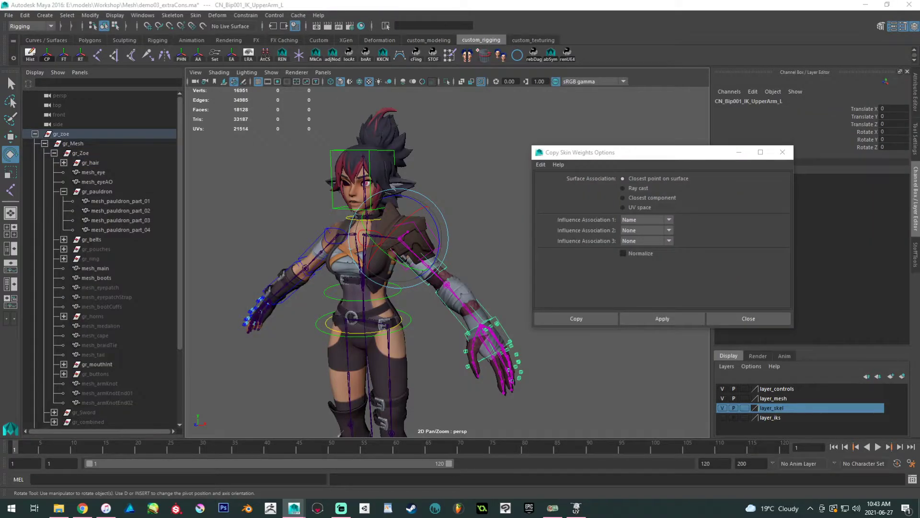
Examine the character's hair from the front, side and back, including the ponytail and the strands around the ear.
middle_drag(217, 302, 228, 355)
alt+right_drag(228, 355, 335, 283)
alt+drag(335, 283, 287, 300)
alt+middle_drag(317, 302, 352, 345)
alt+right_drag(353, 345, 391, 348)
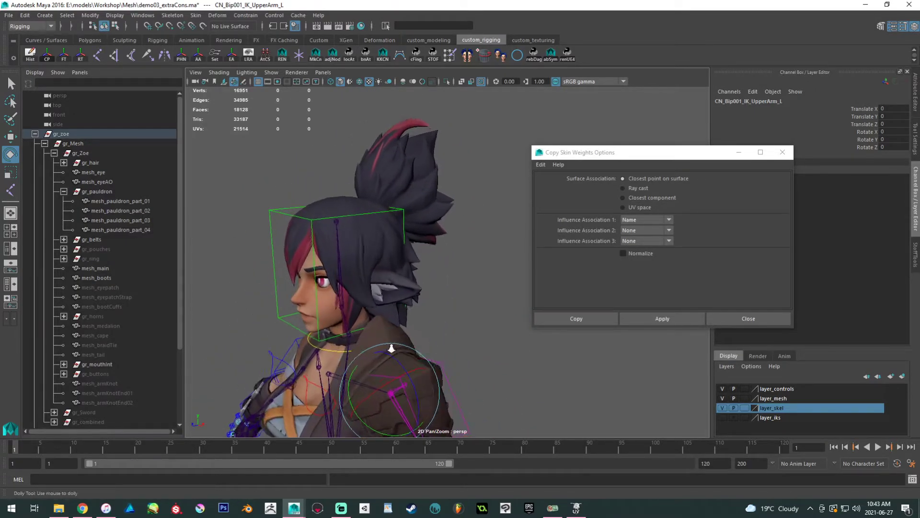
alt+drag(392, 348, 359, 352)
alt+middle_drag(393, 374, 367, 355)
alt+right_drag(366, 355, 458, 326)
click(466, 320)
alt+middle_drag(444, 309, 441, 334)
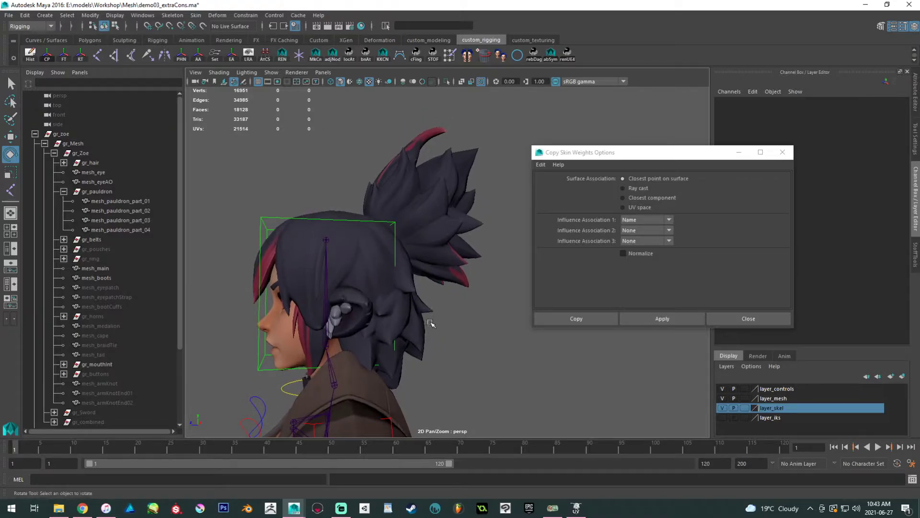
alt+drag(433, 322, 420, 326)
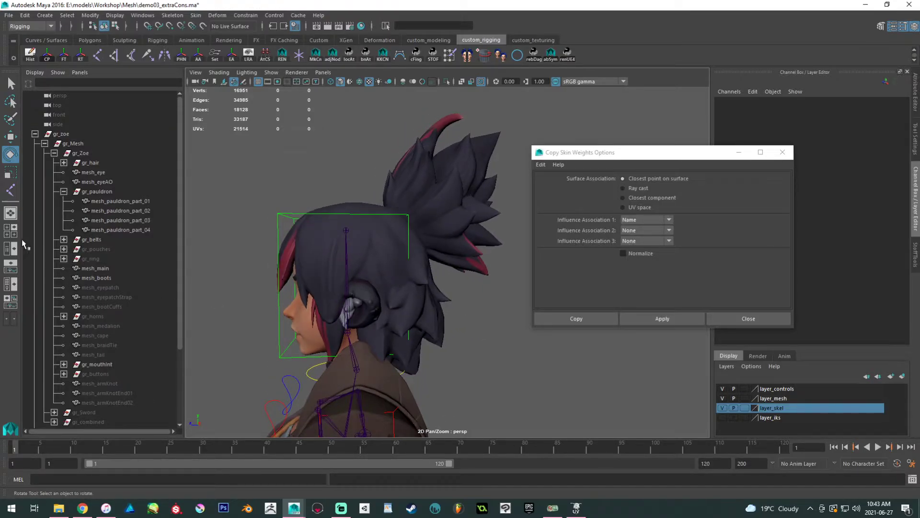
Frame the mesh_hairMain hair in a maximized front view by way of the four-view layout.
click(10, 231)
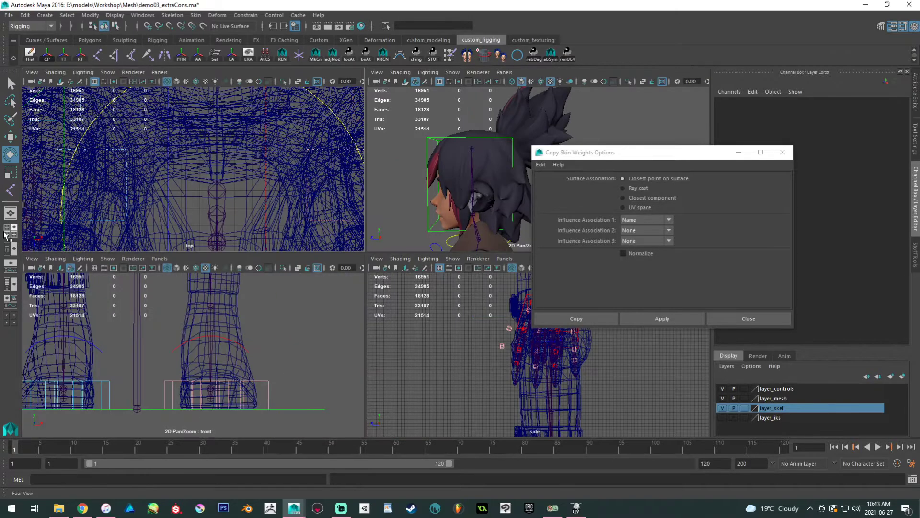
scroll(393, 347, down, 2)
mouse_move(458, 326)
alt+middle_down()
mouse_move(420, 385)
mouse_move(433, 422)
alt+middle_up()
alt+middle_drag(203, 363, 206, 460)
click(432, 169)
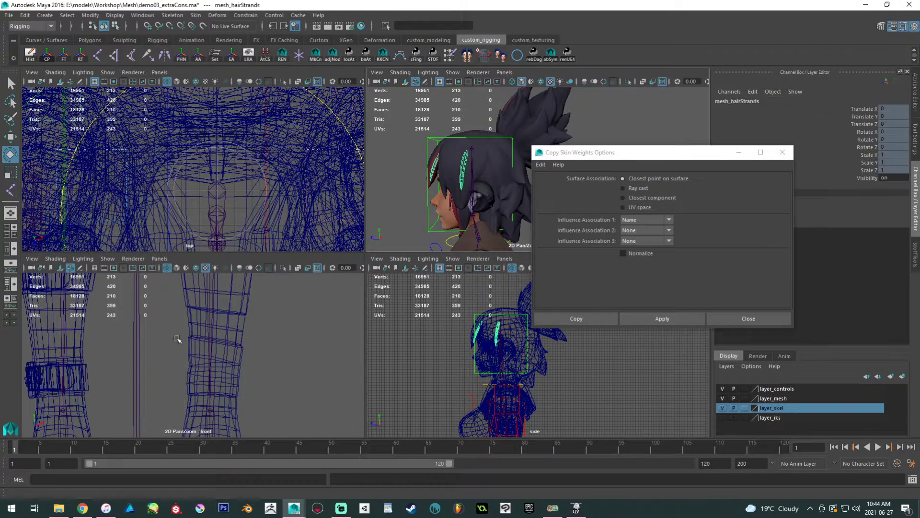
click(439, 145)
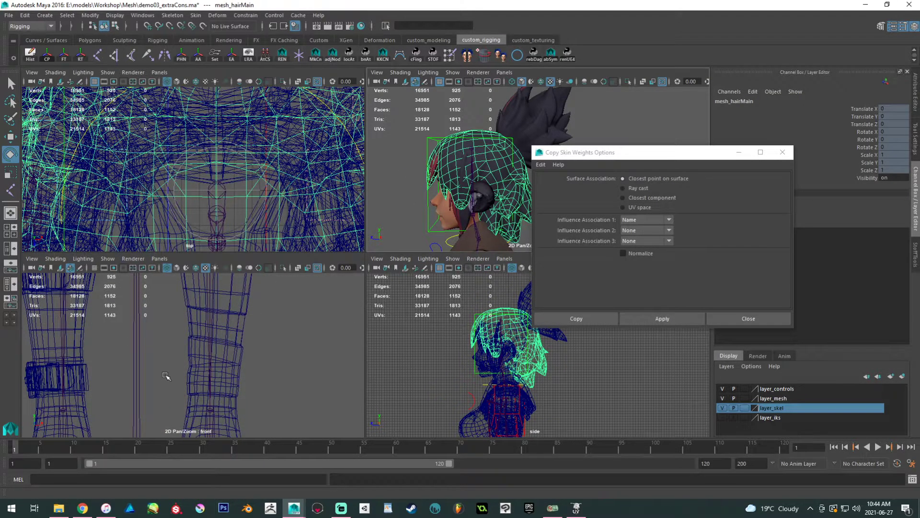
key(f)
key(space)
alt+middle_drag(281, 236, 230, 338)
scroll(231, 338, up, 1)
Draw a two-joint chain from the middle of the forehead down the central bang, and show the view shaded.
click(98, 55)
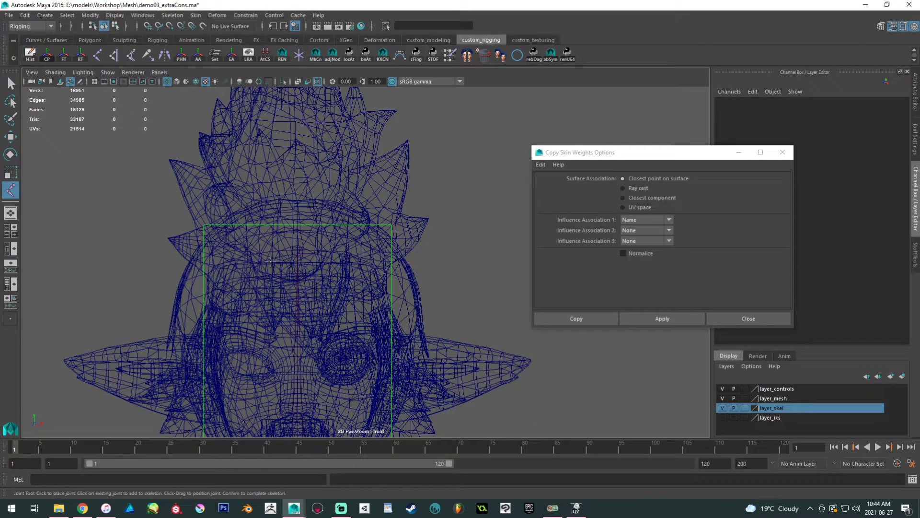
click(298, 264)
click(318, 360)
key(e)
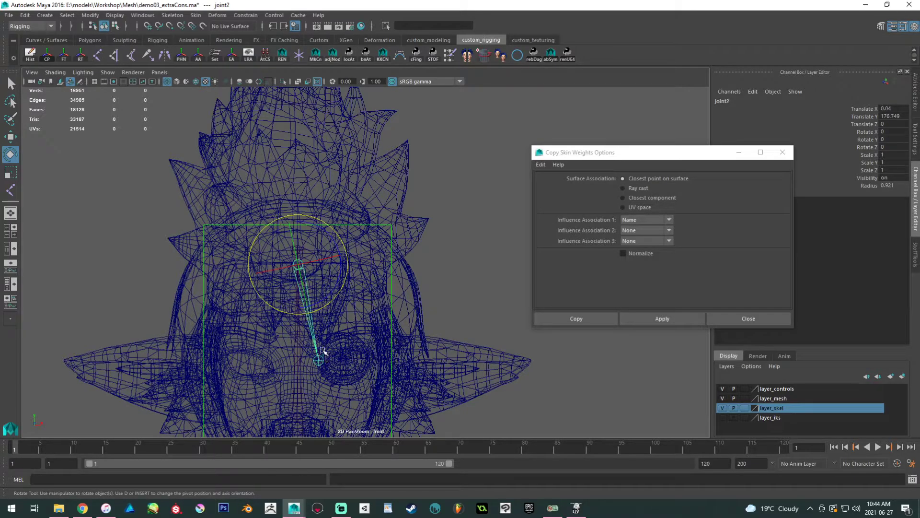
key(5)
alt+middle_drag(373, 314, 360, 305)
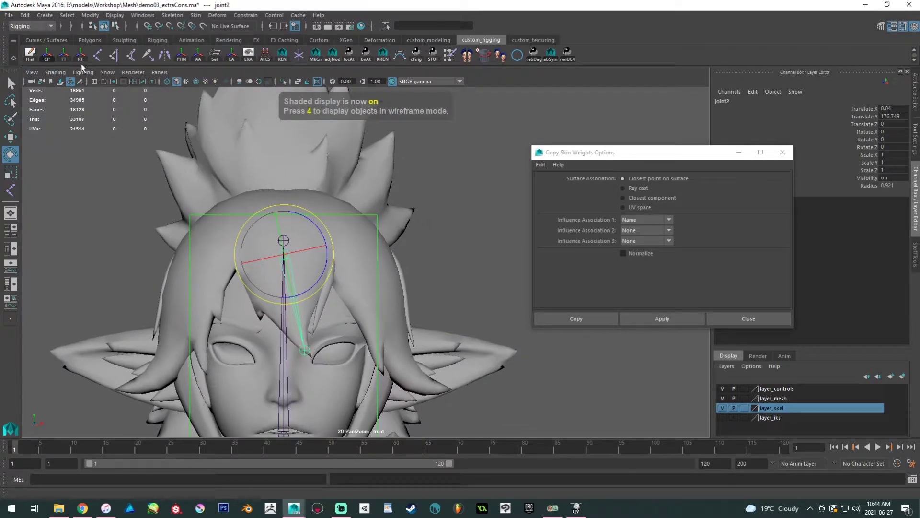
Draw a three-joint chain down the outer hair strand on the character's left side, ending at its outward-curving tip.
click(11, 190)
alt+middle_drag(312, 225, 285, 204)
click(343, 231)
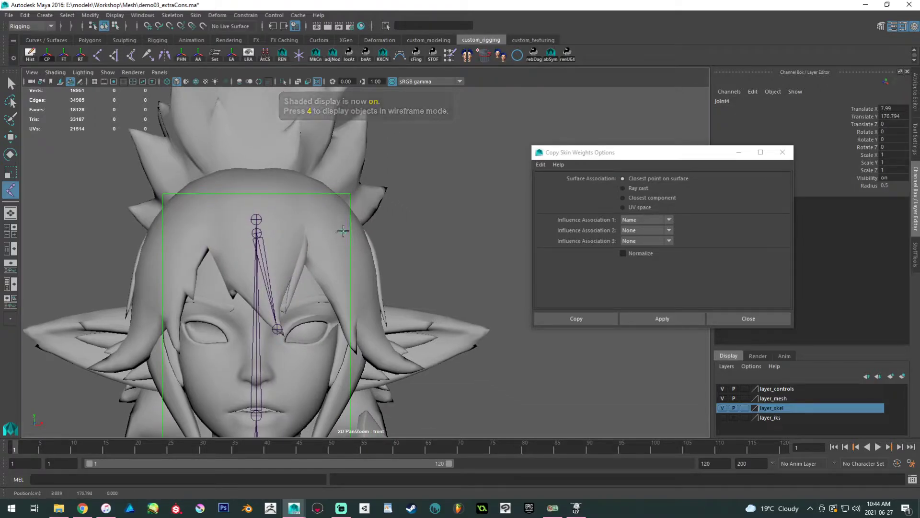
click(366, 326)
click(435, 385)
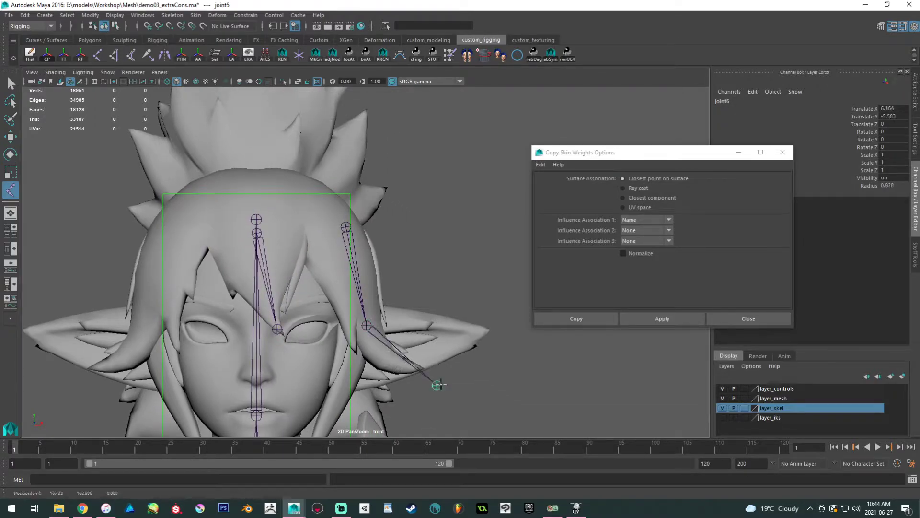
key(Return)
key(e)
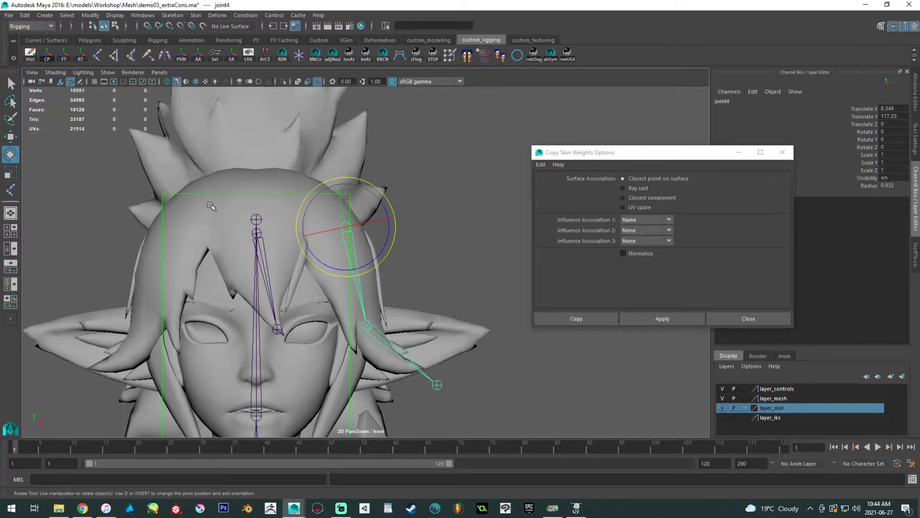
scroll(363, 254, up, 2)
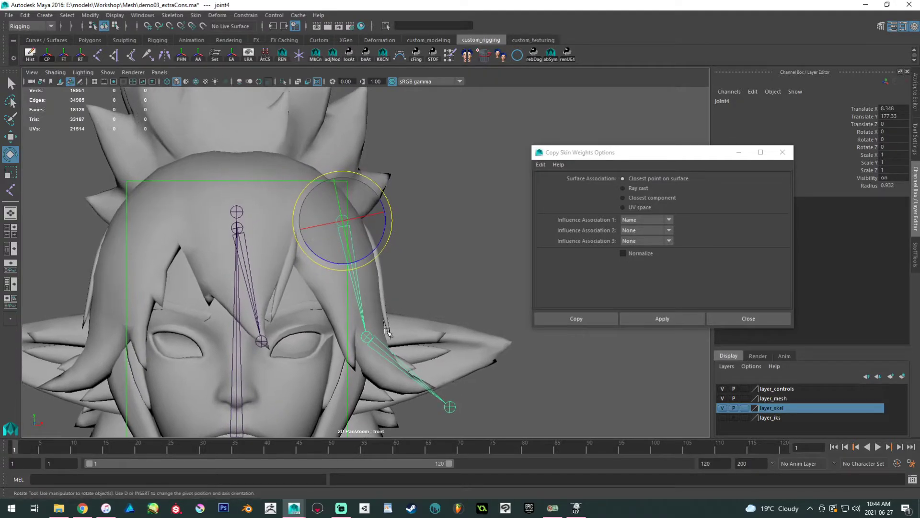
Inspect the axis directions of the upper and middle joints in the left outer hair strand chain.
key(w)
alt+middle_drag(366, 328, 349, 317)
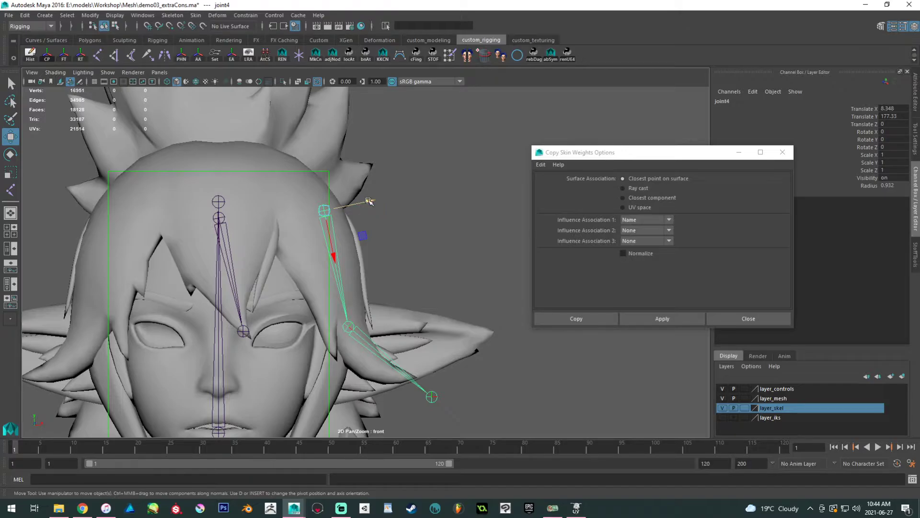
click(368, 345)
click(342, 294)
click(365, 338)
click(332, 246)
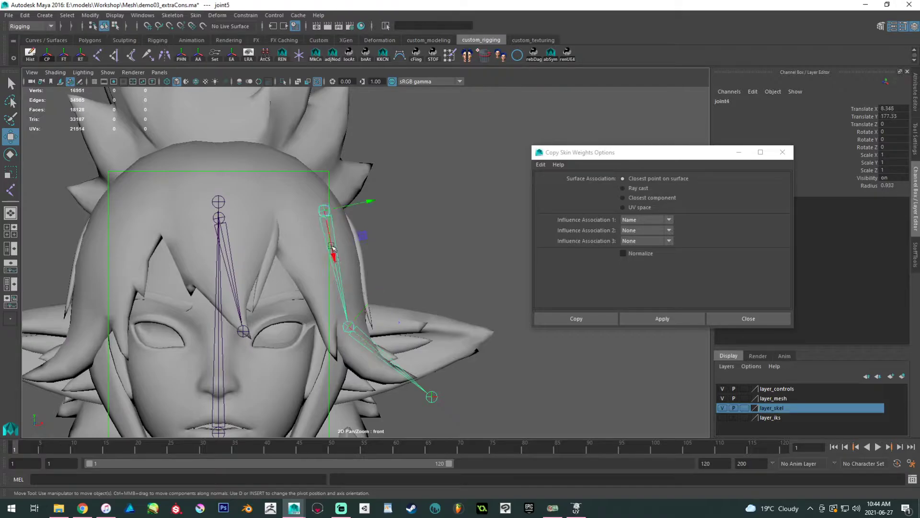
click(350, 326)
click(332, 231)
alt+middle_drag(359, 304, 314, 308)
Draw a four-joint example chain that bends back and forth in the empty space beside the head.
click(95, 57)
alt+middle_drag(431, 208, 372, 203)
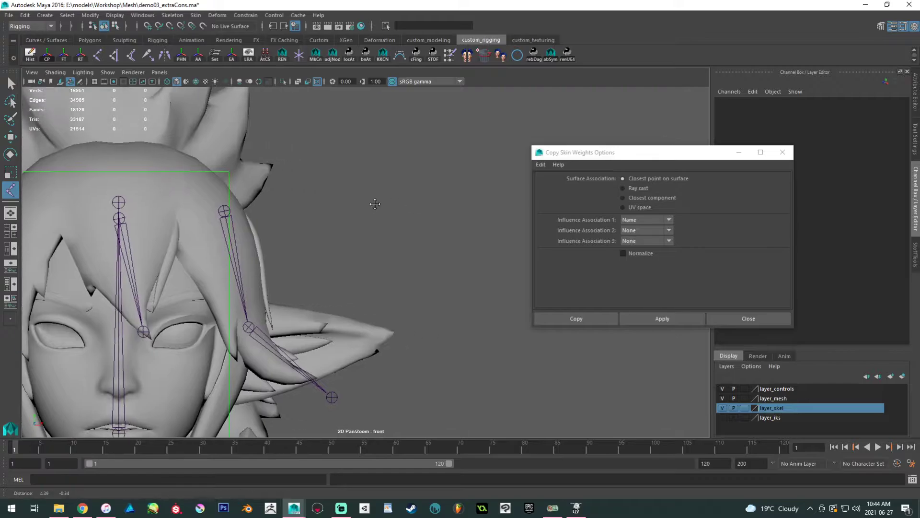
click(335, 129)
click(385, 171)
click(410, 237)
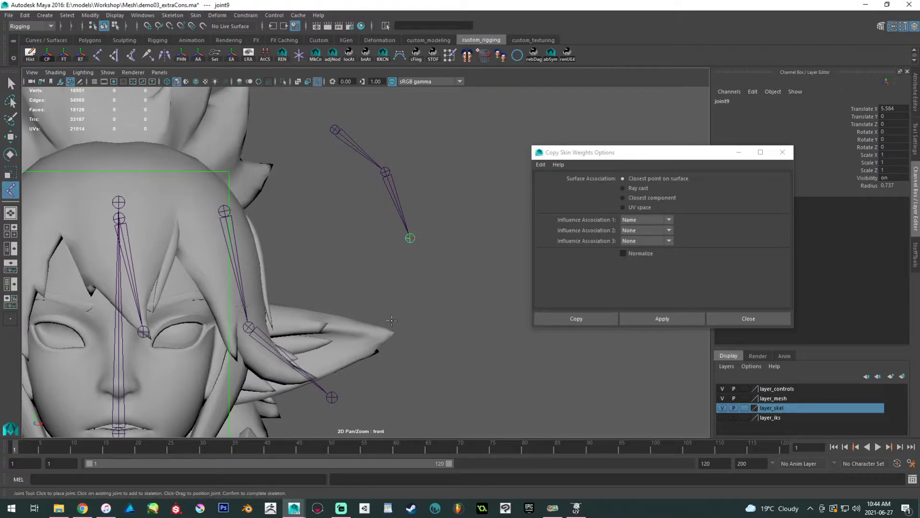
drag(483, 317, 480, 295)
key(w)
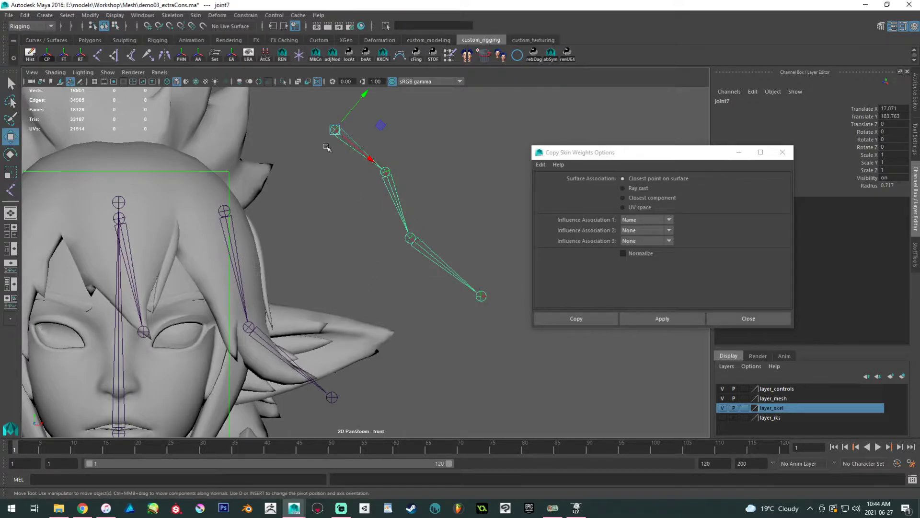
Inspect the axes of the example chain's second and third joints, and show the third joint's attributes.
click(389, 178)
click(424, 250)
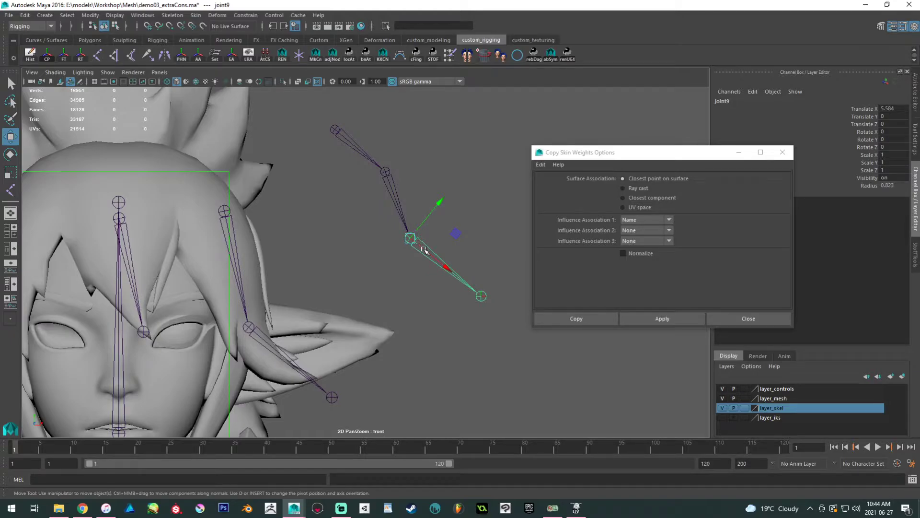
alt+middle_drag(420, 237, 380, 239)
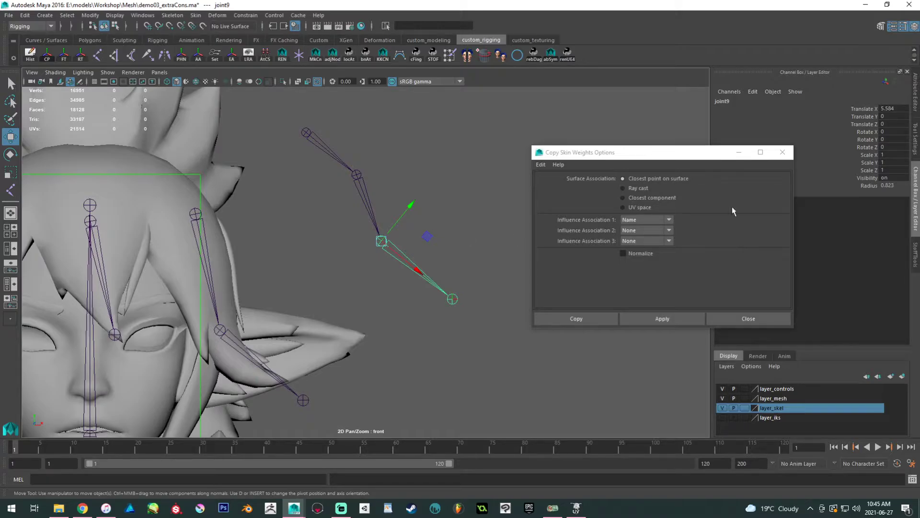
click(916, 141)
drag(663, 154, 534, 399)
click(916, 103)
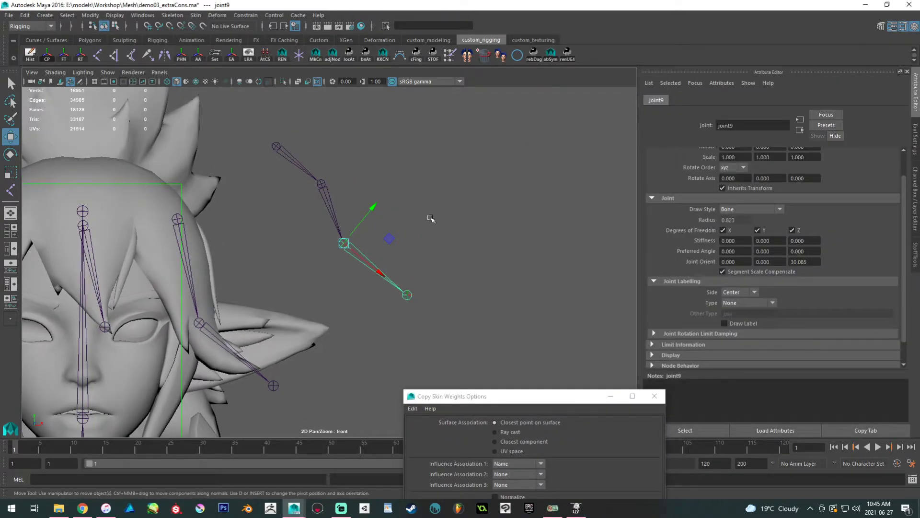
alt+middle_drag(435, 206, 340, 222)
click(339, 222)
Draw a five-joint curved chain in the empty space beside the four-joint example chain.
click(98, 55)
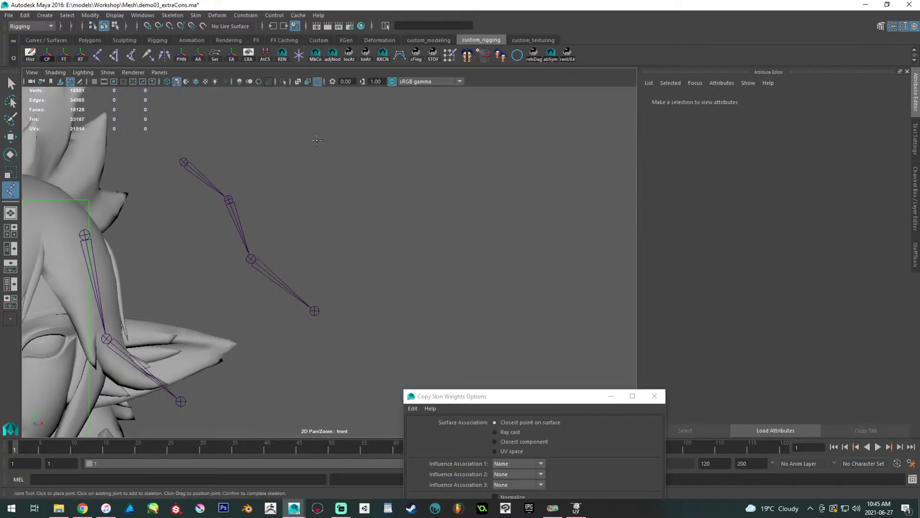
click(316, 140)
click(361, 176)
click(375, 242)
click(412, 289)
click(477, 278)
key(Return)
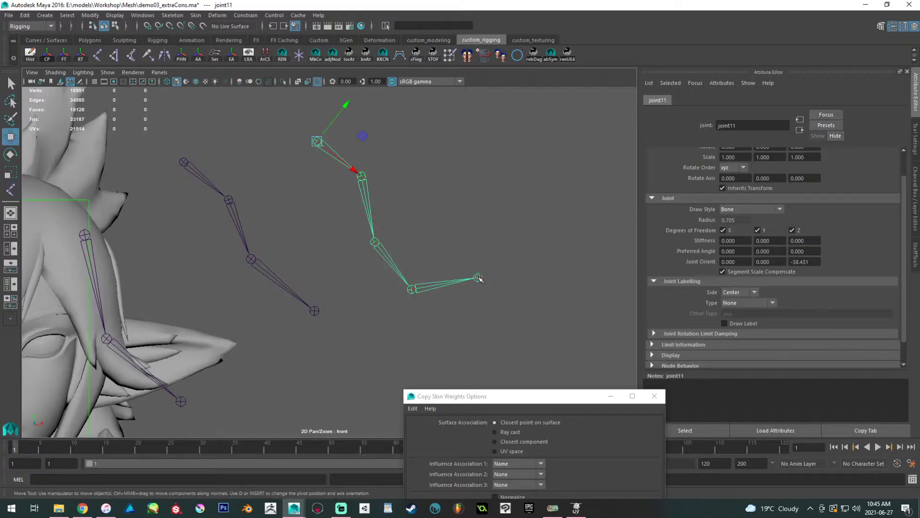
Inspect the axis directions along the five-joint curved chain and delete the whole chain.
click(443, 284)
click(393, 264)
click(365, 202)
key(Up)
key(Delete)
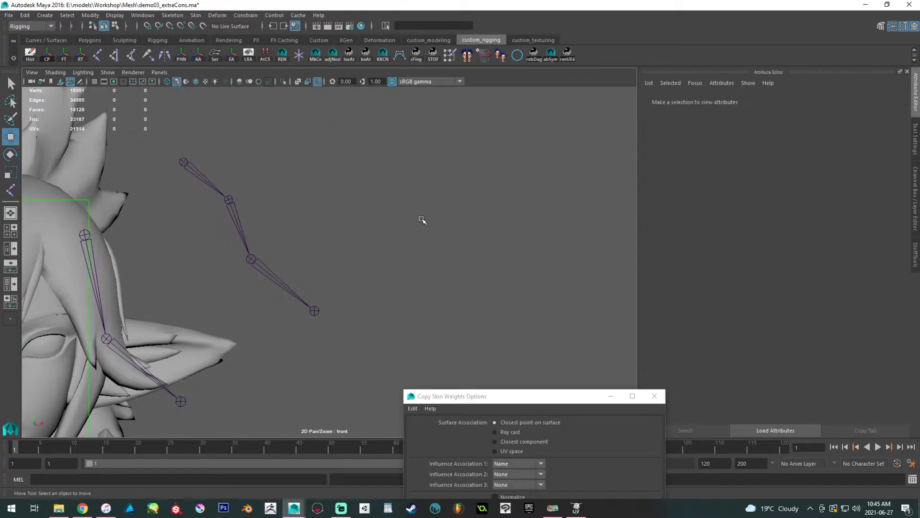
Set the Joint Orient X of the example chain's third joint, joint9, to 180.
click(262, 272)
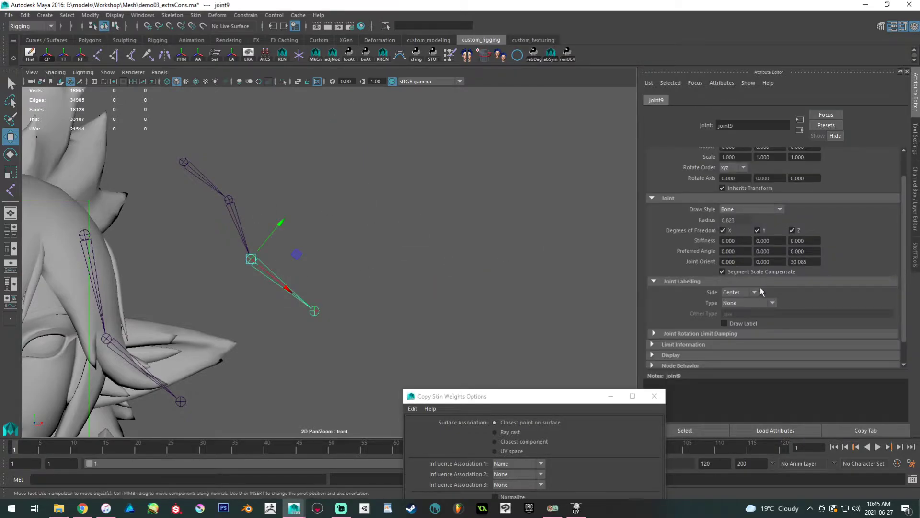
drag(818, 265, 727, 262)
text(180)
key(Return)
alt+middle_drag(302, 255, 403, 283)
alt+right_drag(403, 283, 493, 378)
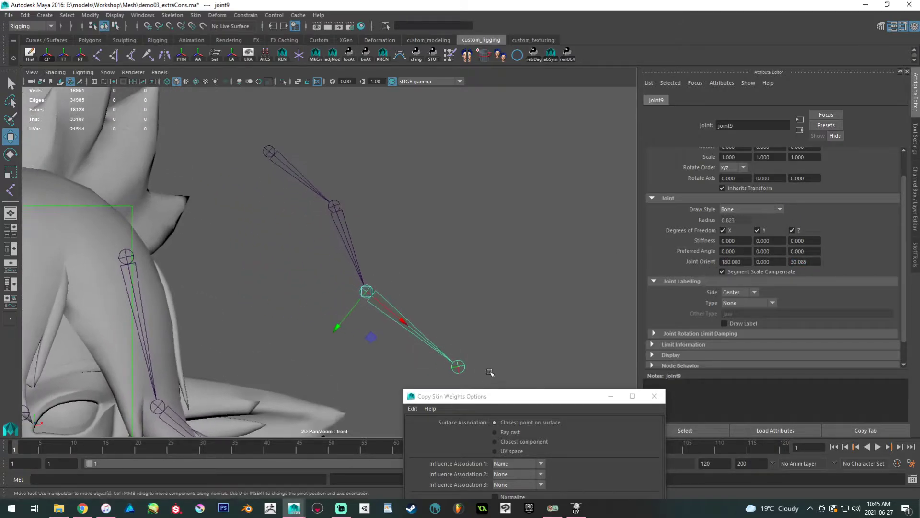
Compare the axis directions of the example chain's second joint and its flipped third joint.
click(346, 216)
click(343, 218)
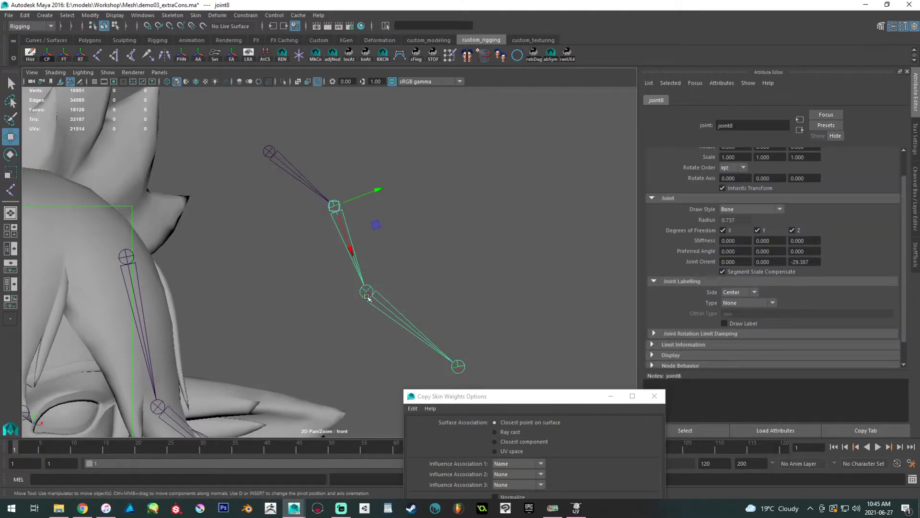
click(382, 306)
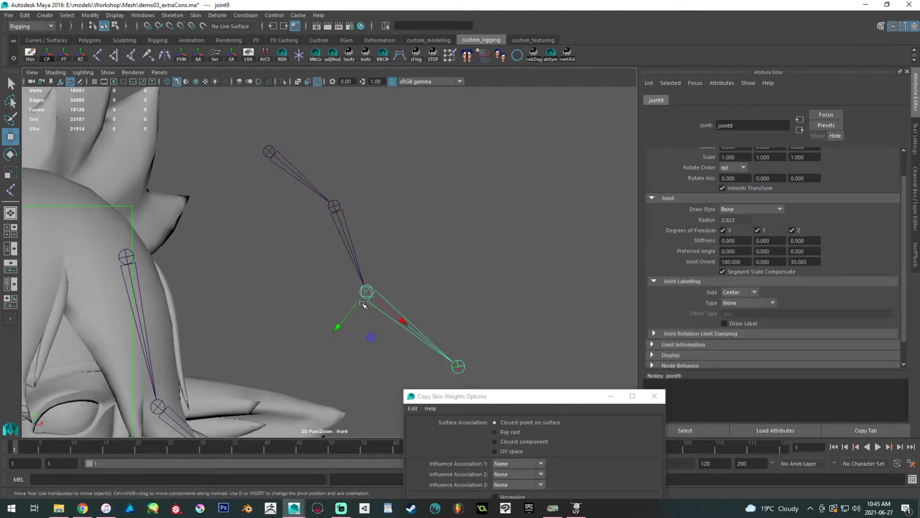
alt+right_drag(360, 297, 322, 263)
alt+middle_drag(322, 264, 424, 224)
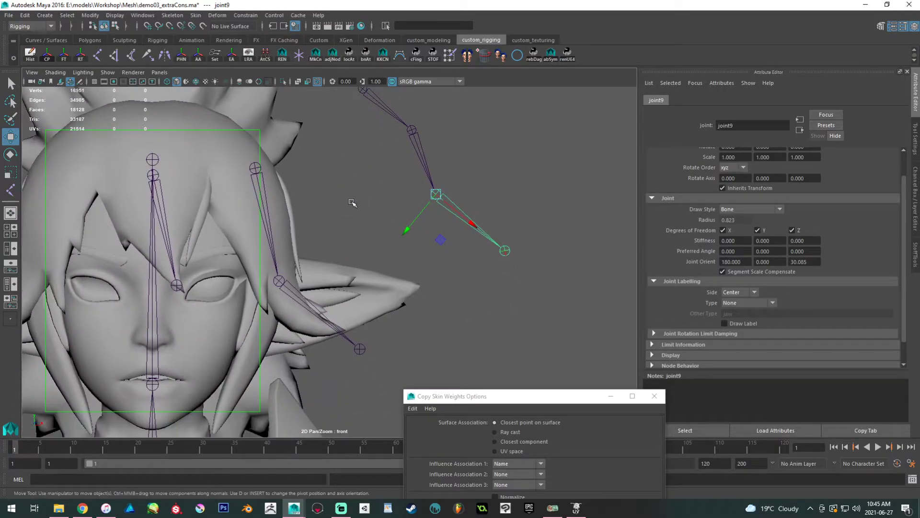
Draw a three-joint chain from the left temple down the inner side strand to its tip beside the chin.
click(353, 200)
key(y)
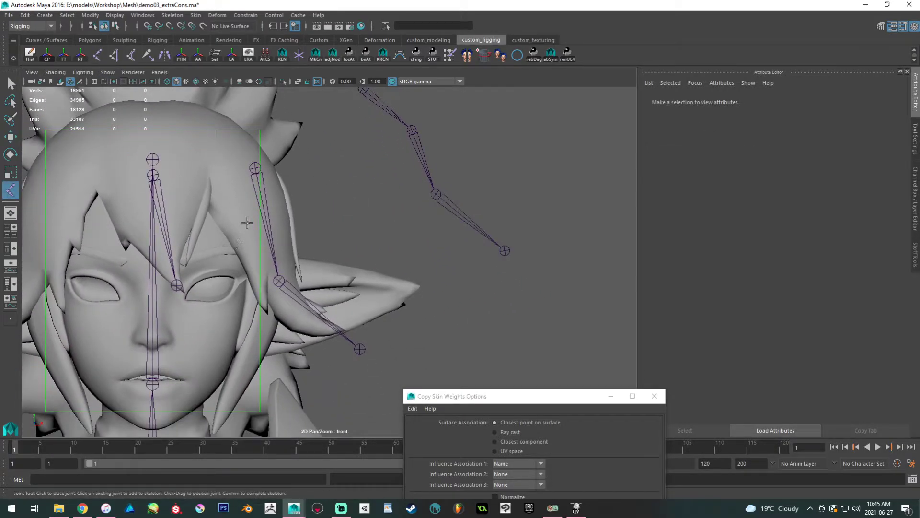
click(247, 223)
click(260, 319)
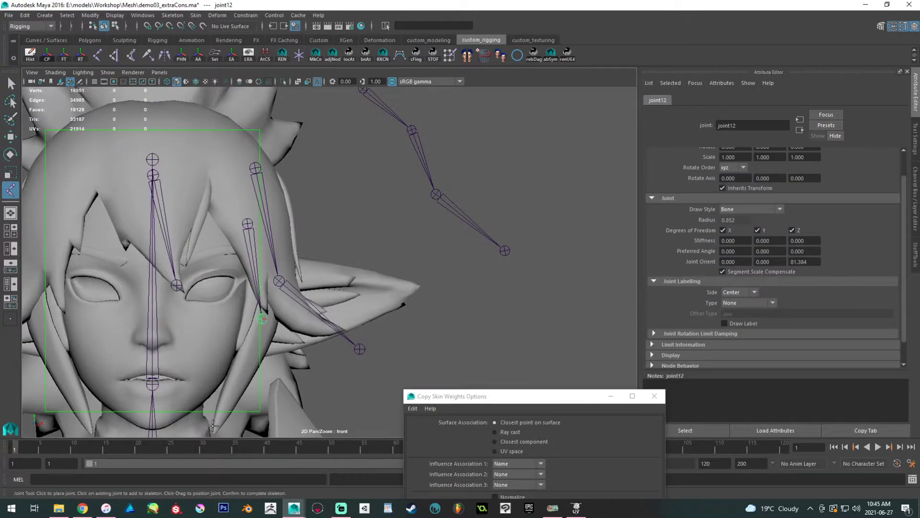
click(214, 428)
key(w)
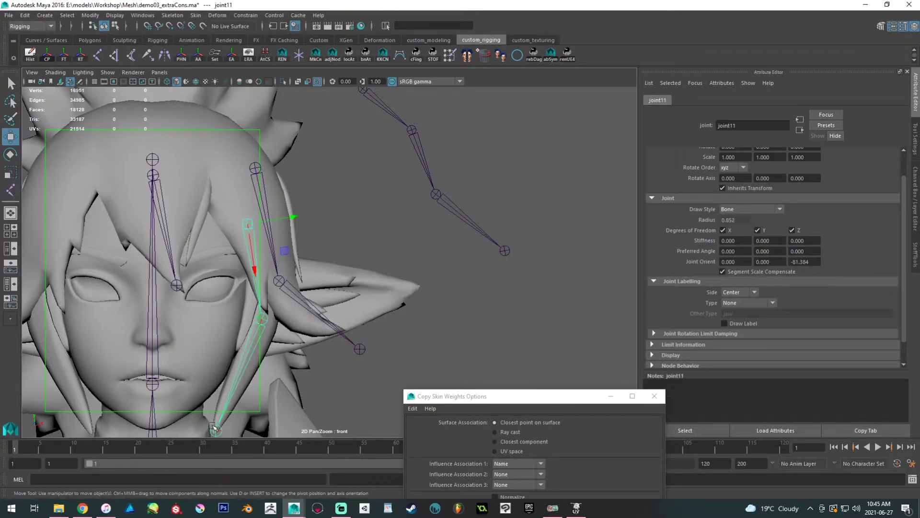
click(264, 197)
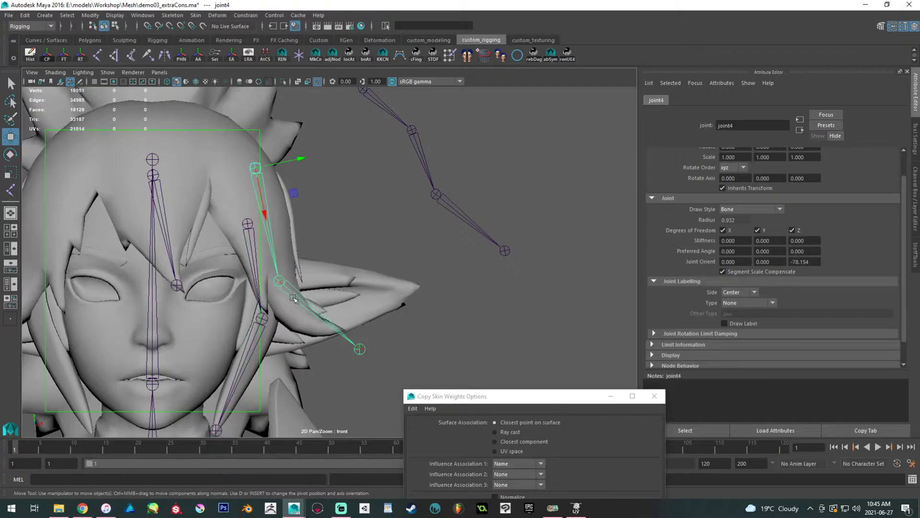
Compare the axis directions of the root and middle joints in the inner side-strand chain.
click(301, 297)
click(264, 320)
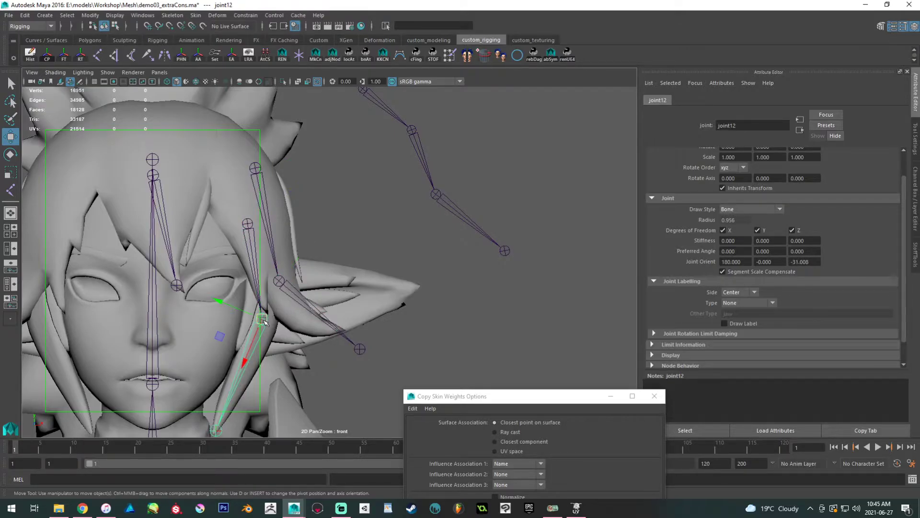
click(251, 268)
click(262, 320)
click(252, 268)
click(262, 319)
click(254, 268)
click(258, 324)
click(254, 263)
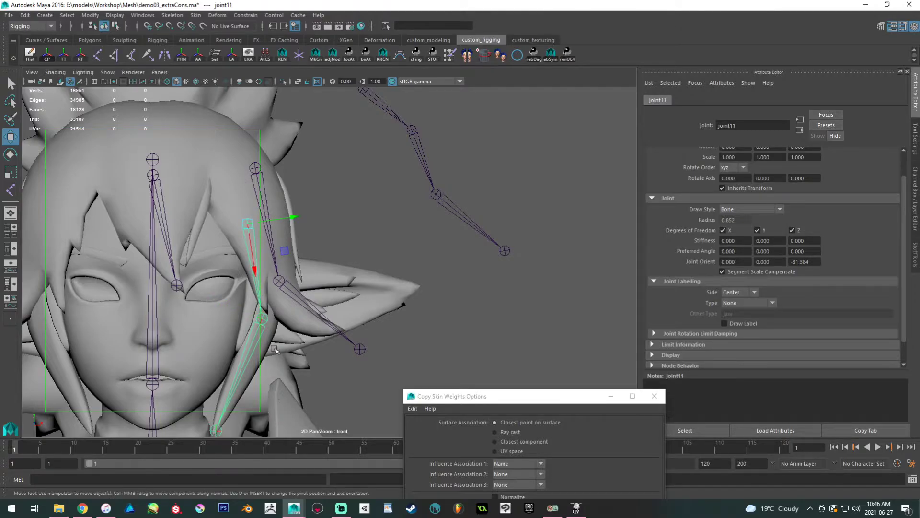
click(257, 329)
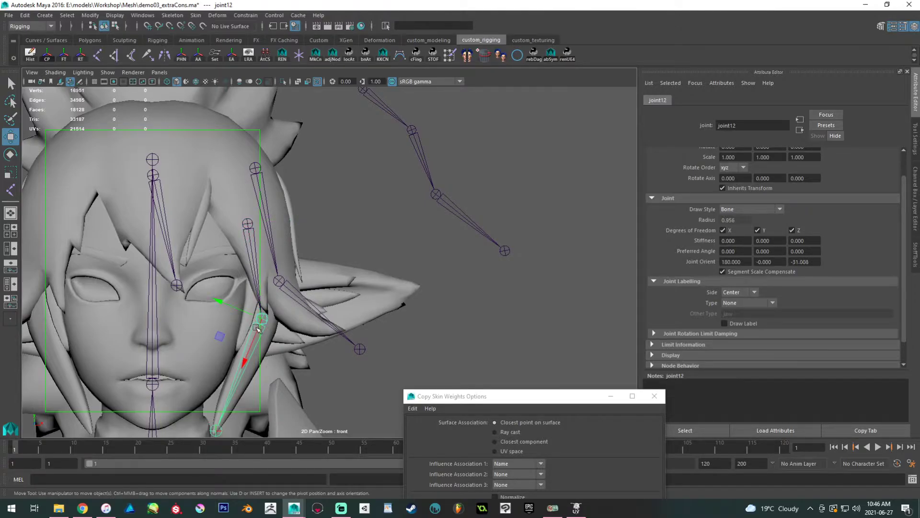
click(258, 283)
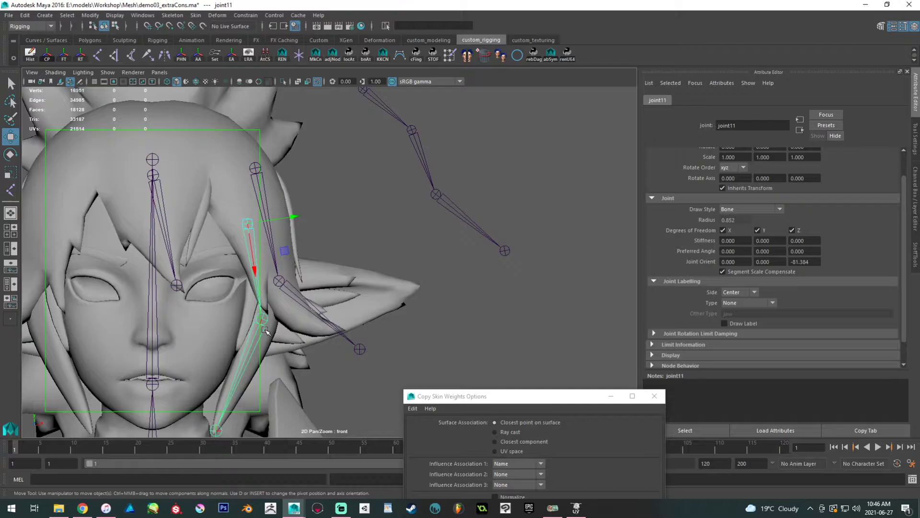
click(254, 338)
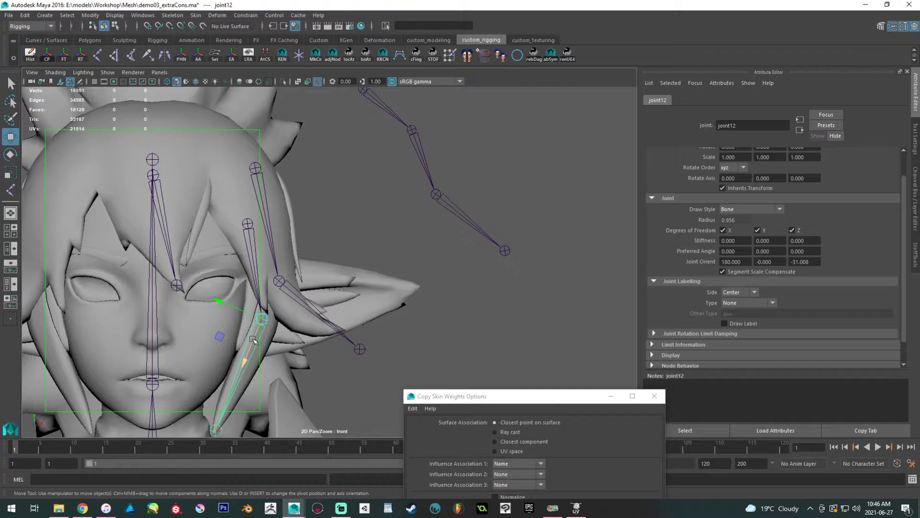
alt+middle_drag(287, 253, 307, 224)
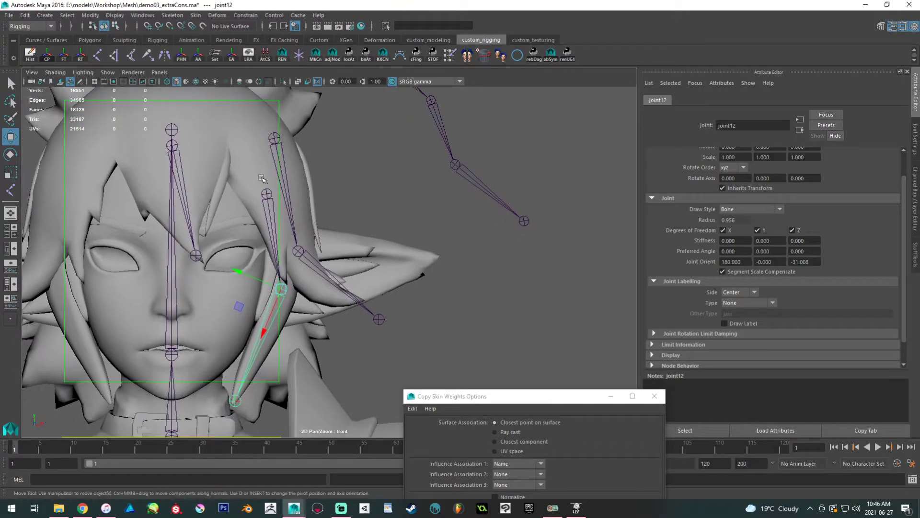
scroll(290, 193, up, 2)
click(266, 215)
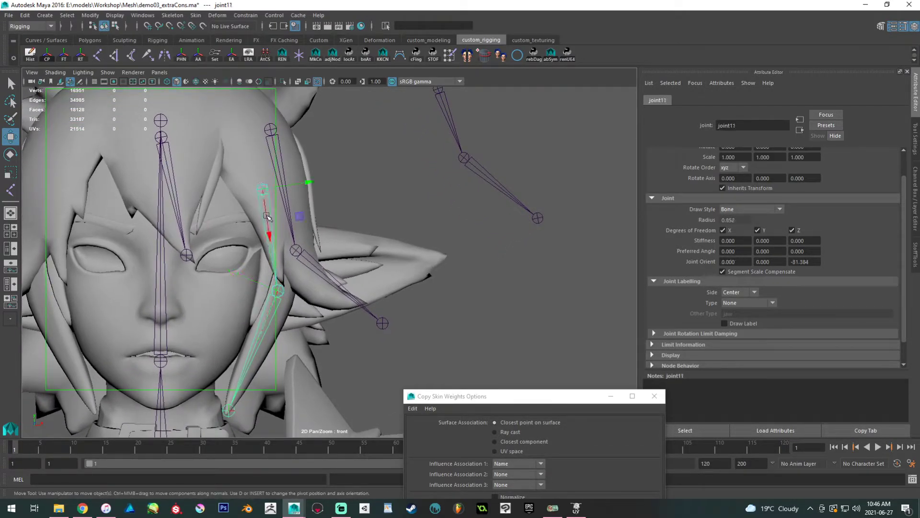
Set the Joint Orient X of the inner side strand's middle joint to 0 and compare its axes with the outer strand's middle joint.
click(272, 320)
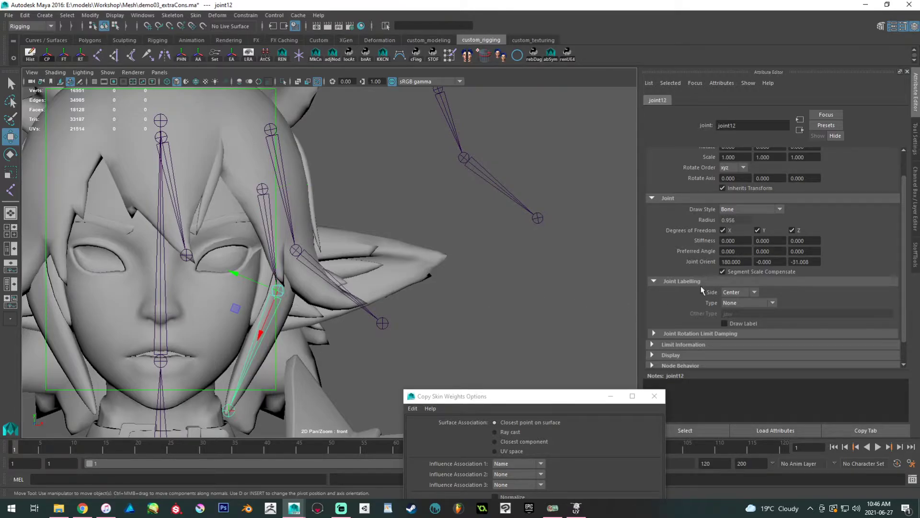
drag(740, 261, 691, 261)
text(0)
key(Return)
click(298, 246)
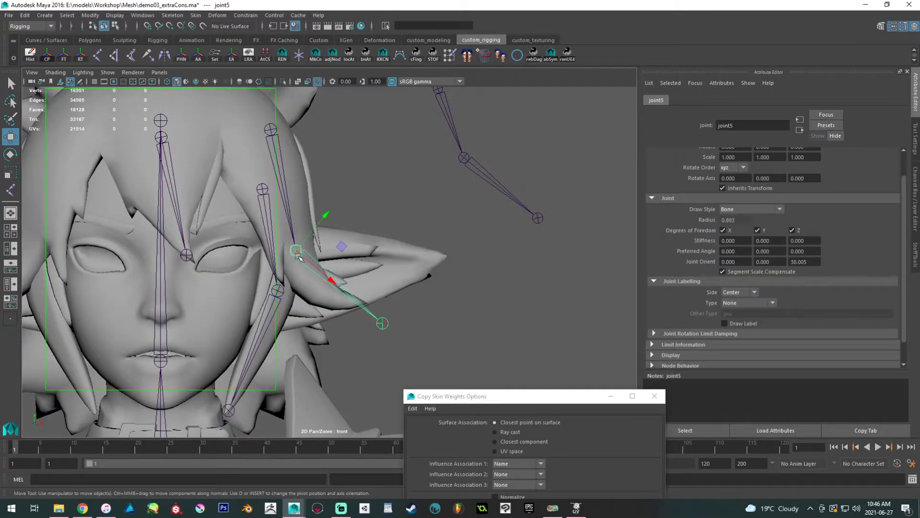
click(270, 258)
click(269, 307)
key(Down)
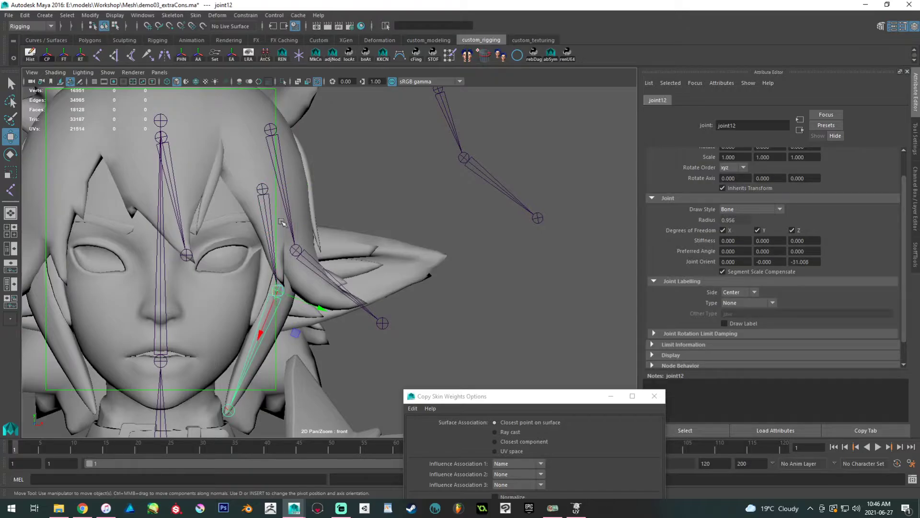
Rotate the upper joints of both side-strand chains together to test how the strands bend.
shift+click(276, 254)
shift+click(288, 212)
shift+click(308, 261)
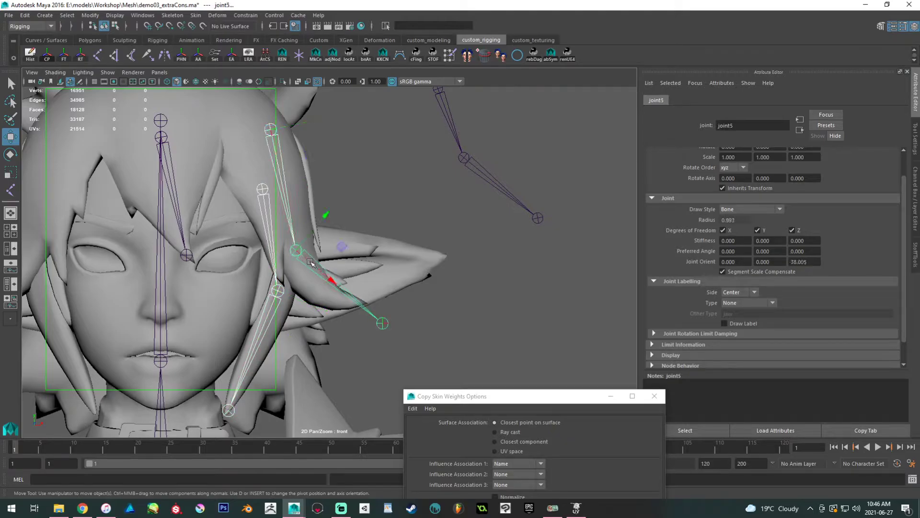
key(e)
drag(308, 297, 328, 250)
mouse_move(309, 294)
mouse_down()
mouse_move(355, 289)
mouse_move(387, 271)
mouse_move(324, 301)
mouse_up()
Undo the test rotations and the Joint Orient change on the inner strand's middle joint.
key(ctrl+z)
key(ctrl+z)
key(ctrl+z)
key(ctrl+z)
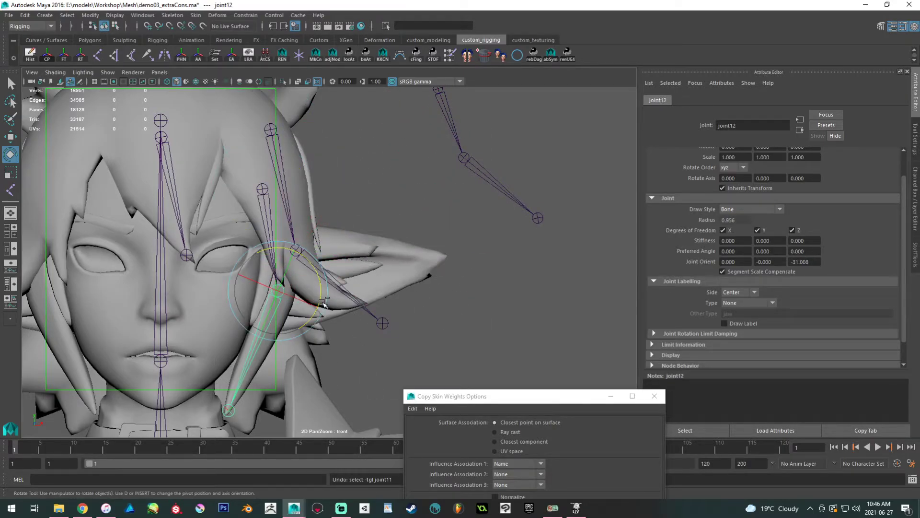
key(ctrl+z)
key(ctrl+z)
key(ctrl+z)
key(ctrl+z)
key(ctrl+z)
Rotate both side-strand chains together with the inner middle joint still flipped, and undo the test rotation.
click(284, 178)
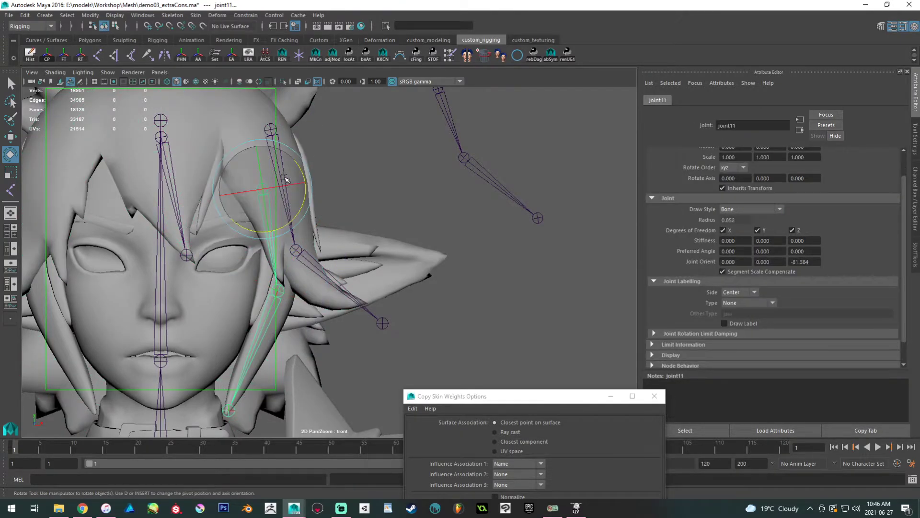
shift+click(295, 240)
shift+click(320, 268)
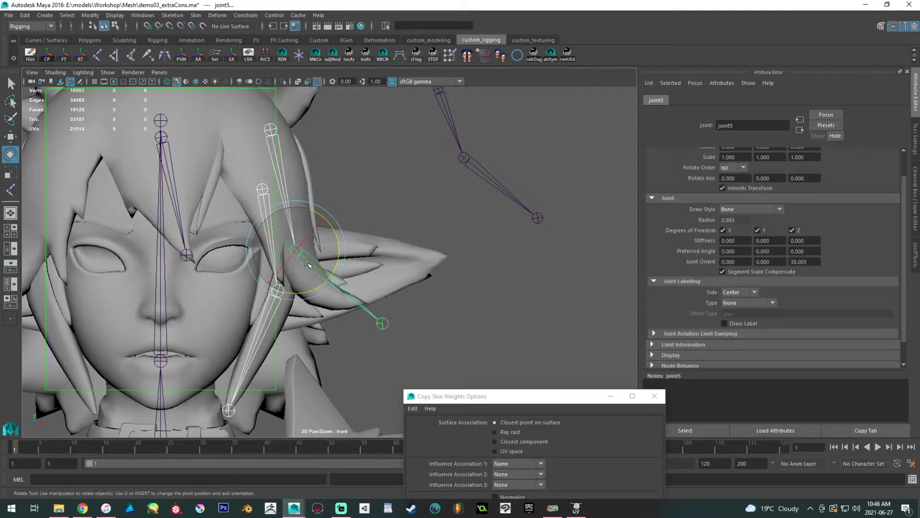
drag(312, 292, 332, 246)
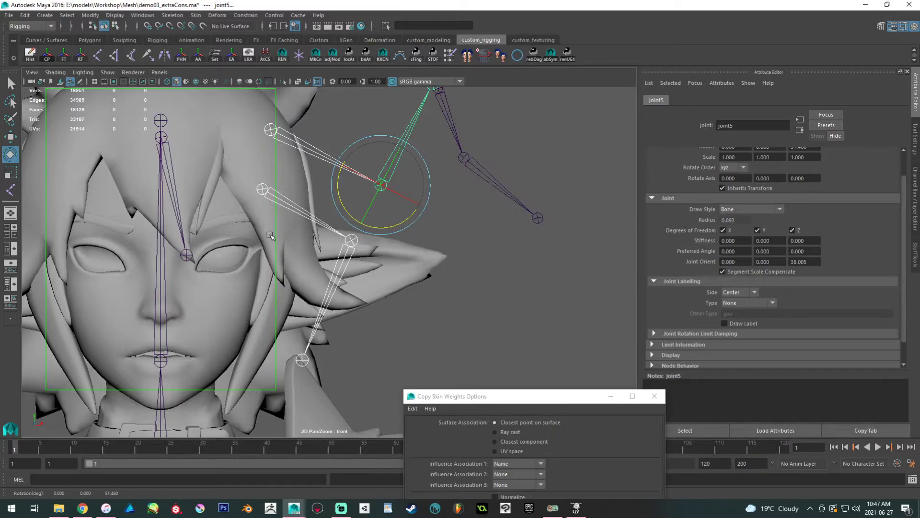
key(ctrl+z)
key(ctrl+z)
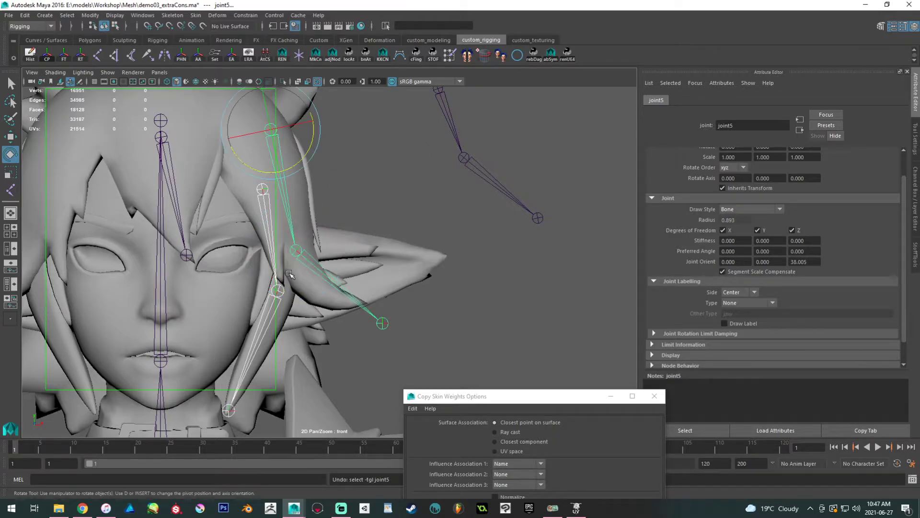
Set the Joint Orient X of the inner side strand's middle joint, joint12, to 0.
click(289, 286)
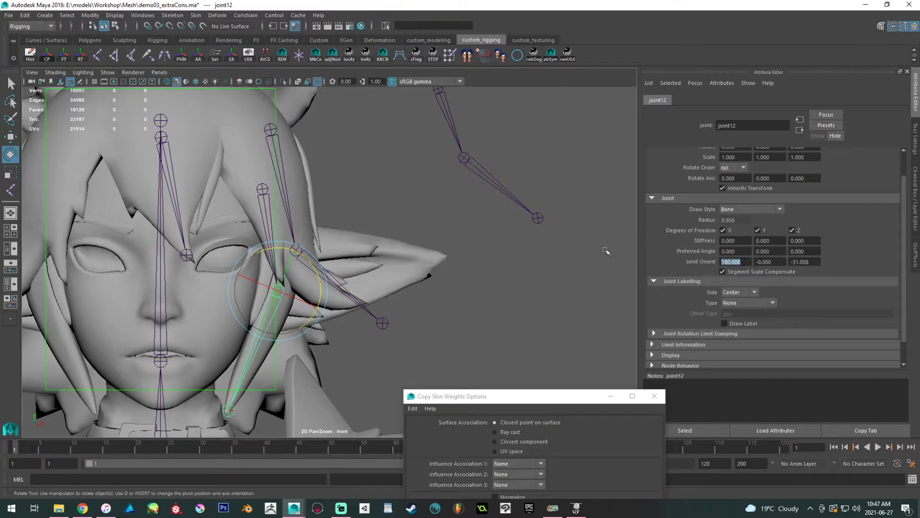
text(0)
alt+middle_drag(317, 287, 342, 265)
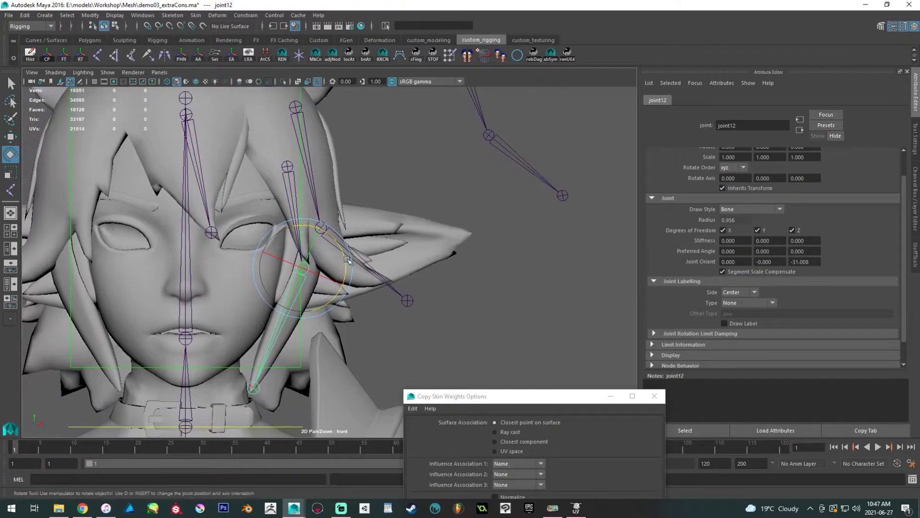
alt+right_drag(341, 265, 340, 305)
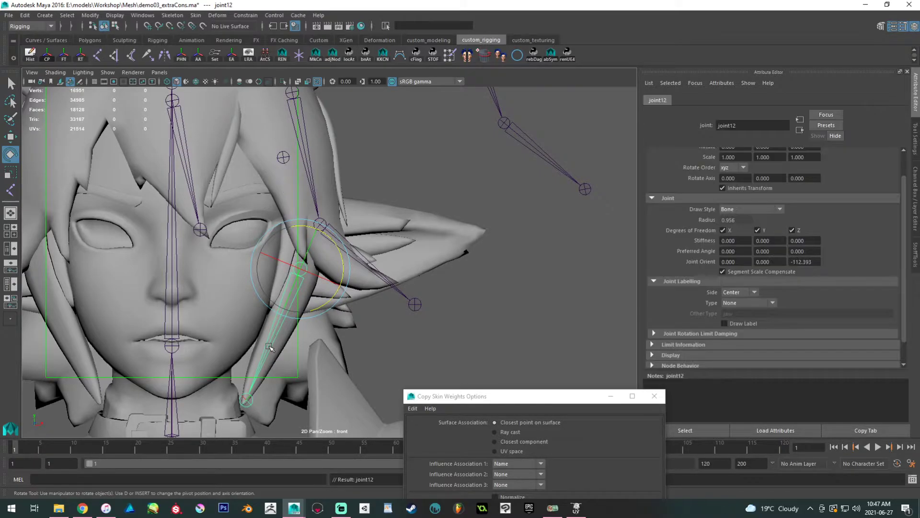
Detach the inner strand's tip joint, and reparent the middle joint under the root and the tip under the middle joint.
click(247, 399)
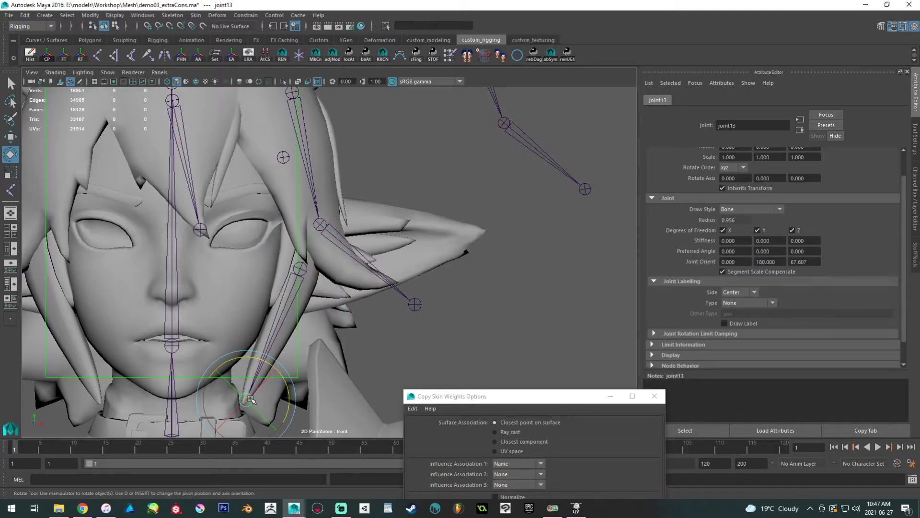
click(302, 270)
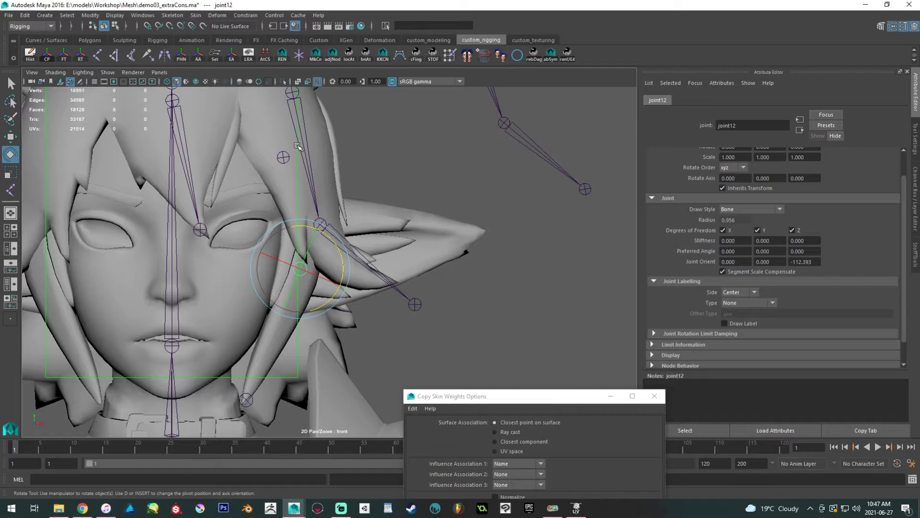
click(289, 156)
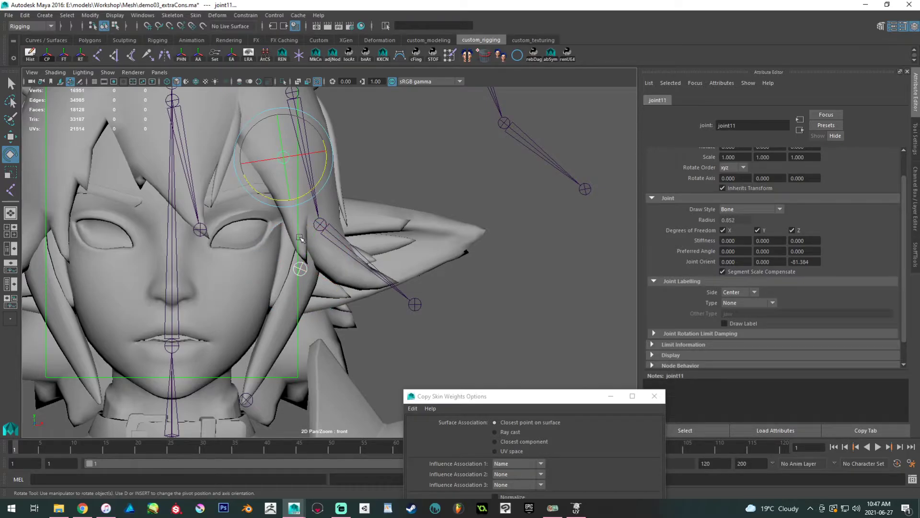
click(300, 269)
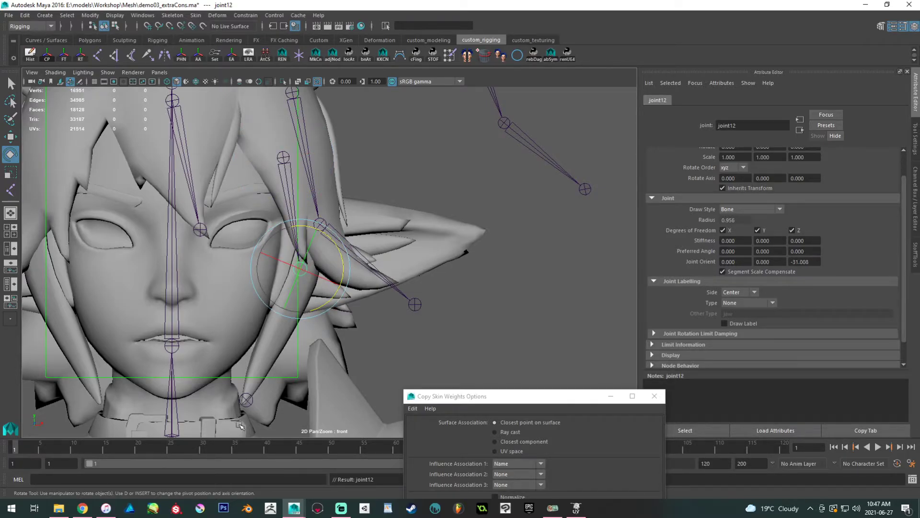
click(250, 403)
shift+click(299, 273)
key(p)
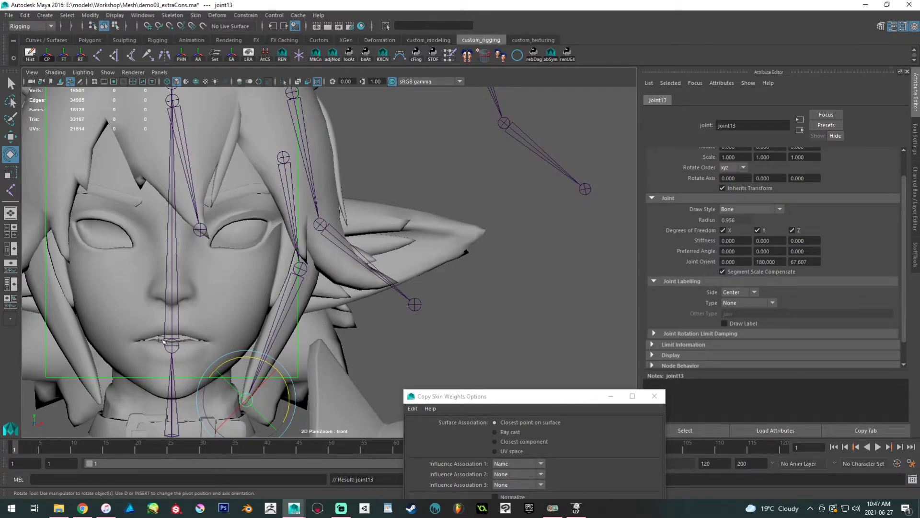
Set the Joint Orient Z of the outer strand's tip joint to 0 and open that value on the inner strand's tip joint.
mouse_move(365, 216)
alt+middle_down()
mouse_move(345, 268)
mouse_move(352, 204)
alt+middle_up()
click(407, 293)
click(815, 261)
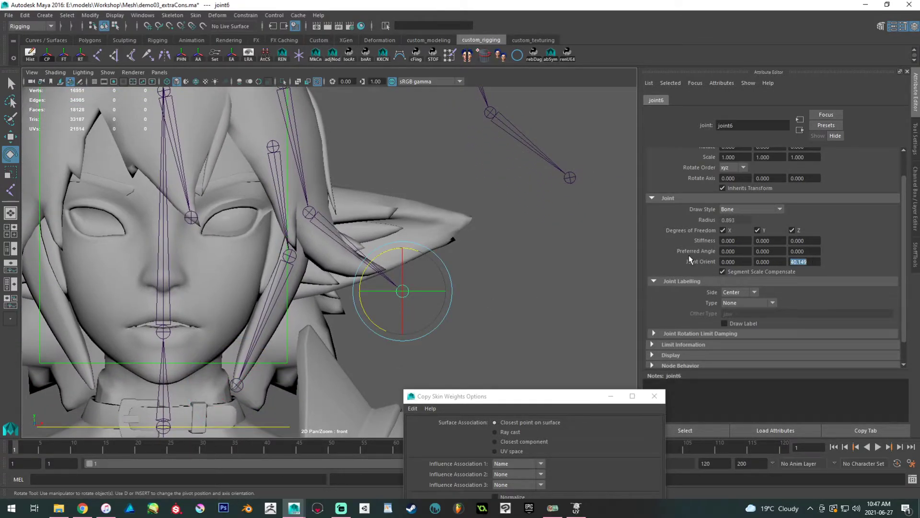
text(0)
key(Return)
click(236, 386)
click(818, 261)
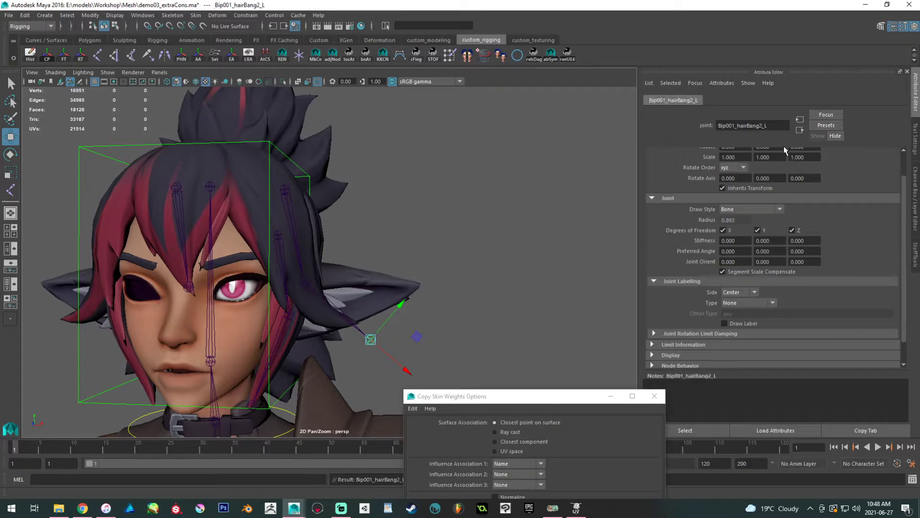
Mirror the Bip001_hairBang_L chain across YZ with the Behavior function, replacing _L with _R in the joint names.
alt+drag(410, 236, 440, 269)
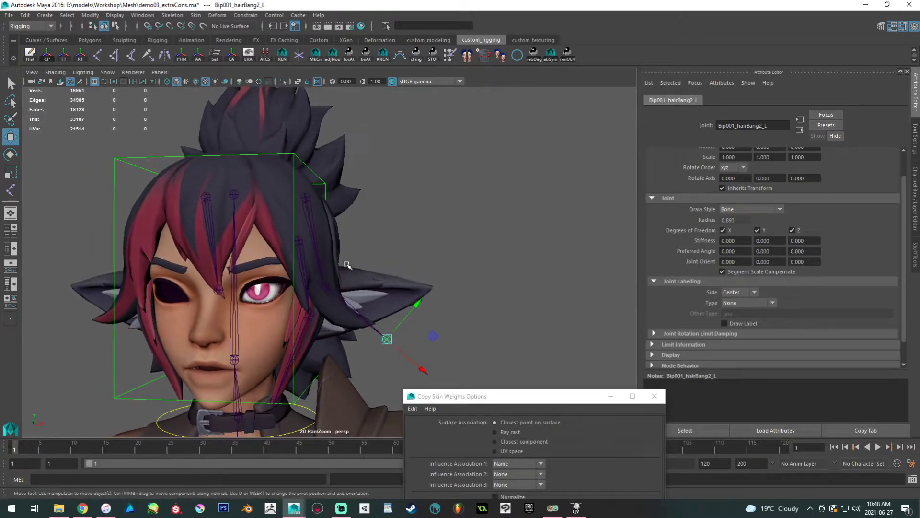
click(324, 240)
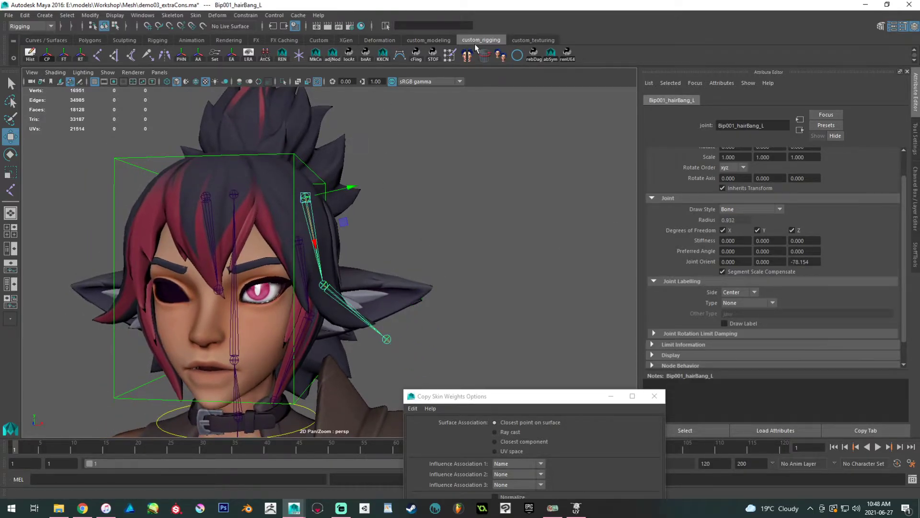
click(164, 54)
drag(500, 398, 598, 199)
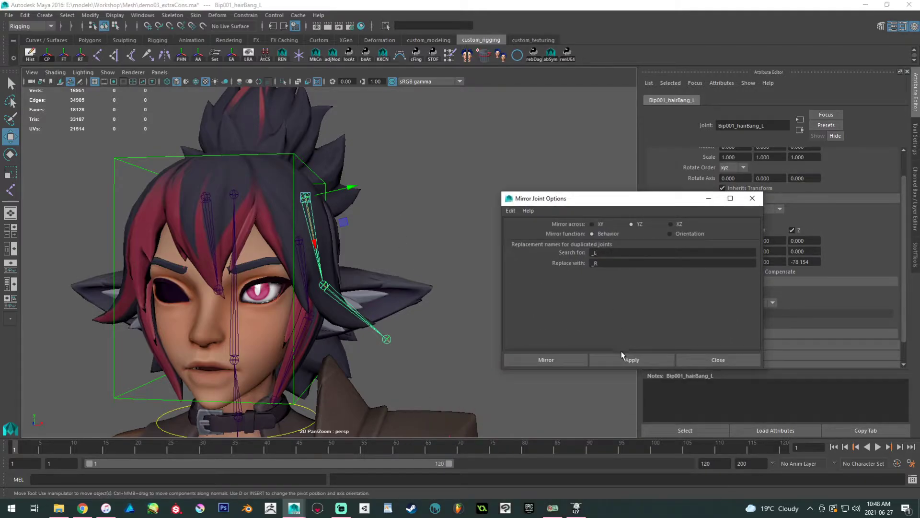
click(623, 358)
click(406, 212)
mouse_move(406, 212)
alt+mouse_down()
mouse_move(414, 213)
mouse_move(398, 218)
alt+mouse_up()
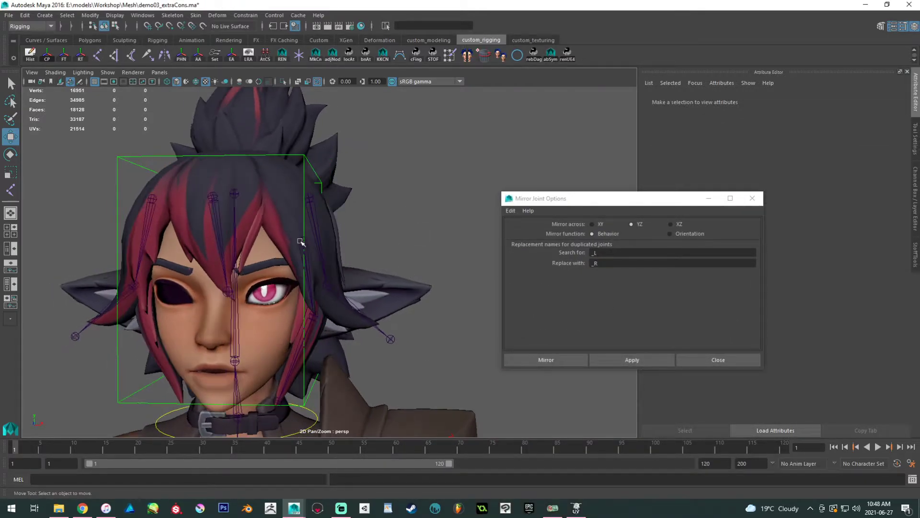
Rename the inner side strand's root joint as Bip001_hairSide_L.
click(301, 238)
double_click(738, 125)
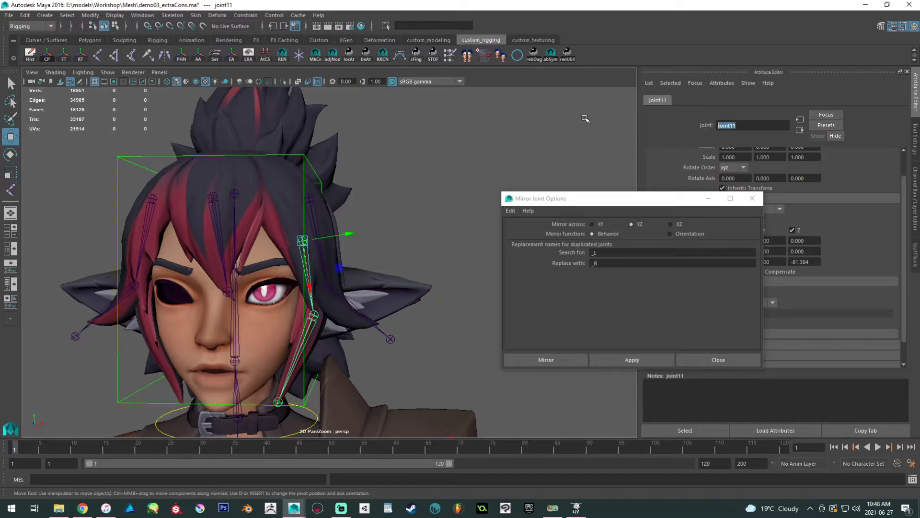
text(B)
key(BackSpace)
text(Bip001_hairBang_L)
text(Side)
key(Return)
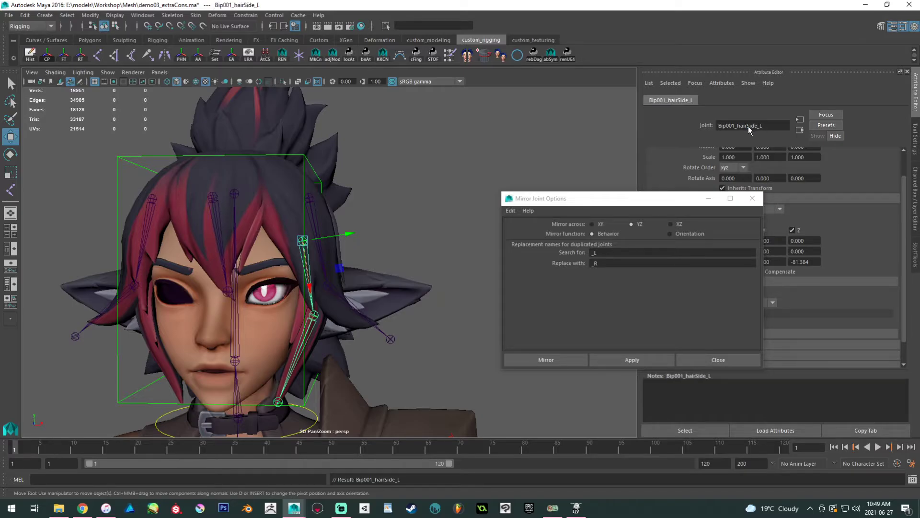
Capitalize the H in both left strand root joint names, making them Bip001_HairSide_L and Bip001_HairBang_L.
drag(782, 125, 696, 126)
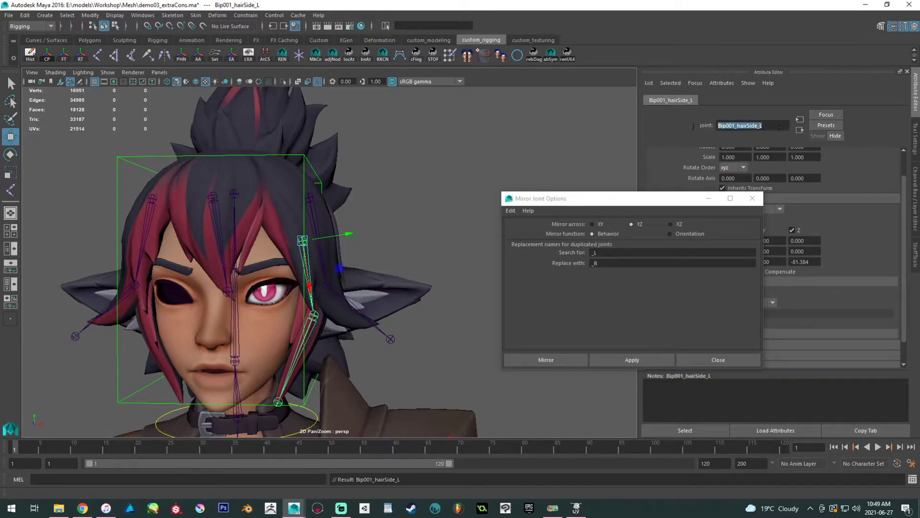
click(742, 126)
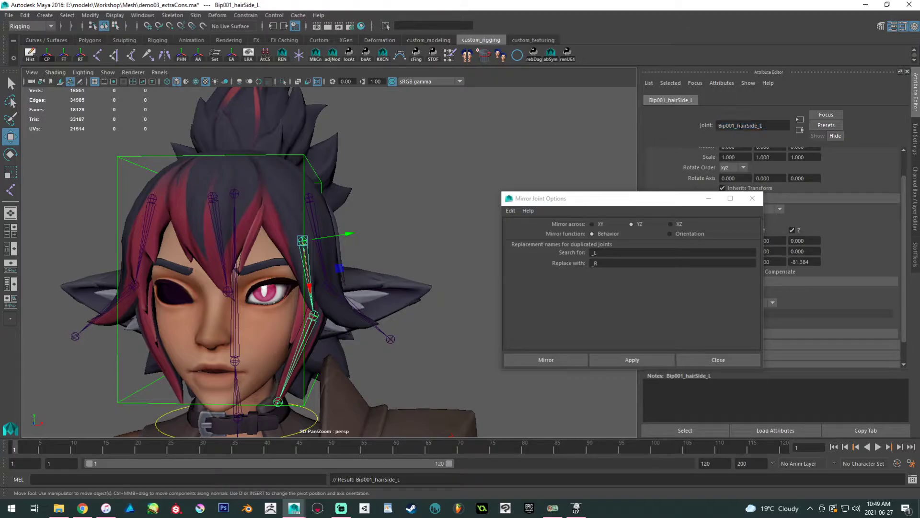
key(BackSpace)
text(H)
key(Return)
click(326, 265)
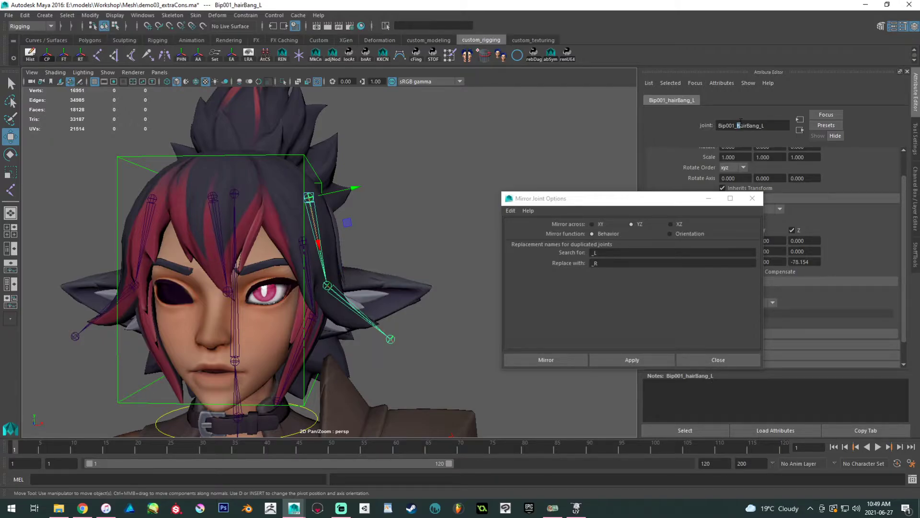
Copy the side strand root's name and rename its middle joint as Bip001_HairSide1_L.
click(308, 258)
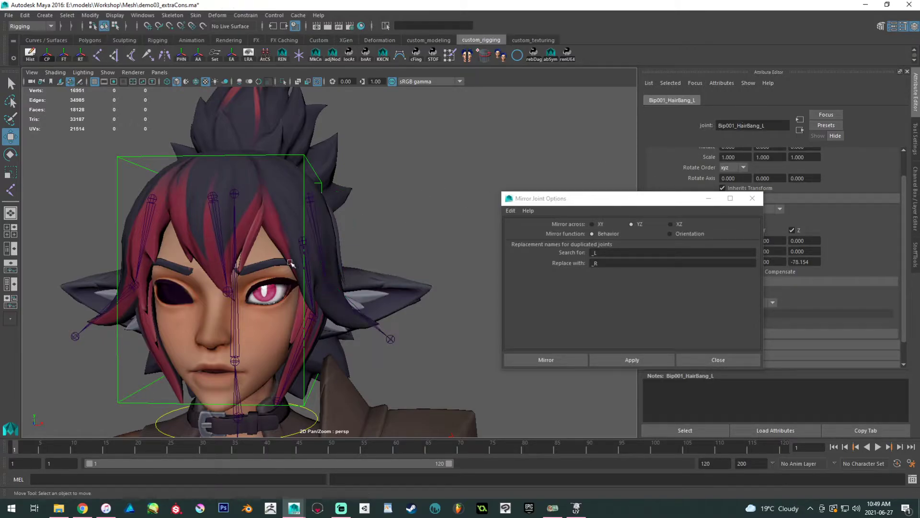
drag(764, 126, 710, 127)
key(ctrl+c)
click(306, 324)
double_click(771, 125)
key(ctrl+v)
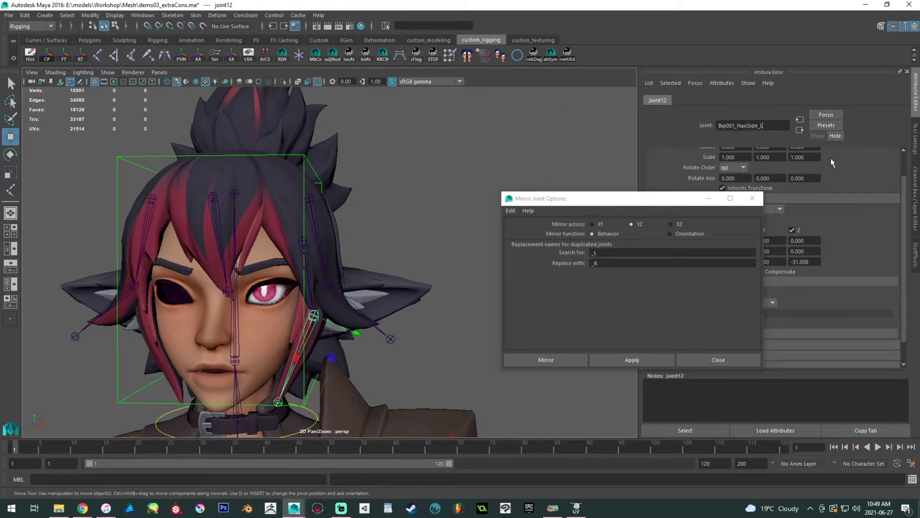
key(Left)
key(Left)
text(1)
key(Return)
Rename the side strand's tip joint as Bip001_HairSide2_L and mirror the whole side chain across YZ, replacing _L with _R.
click(278, 402)
double_click(728, 125)
key(ctrl+v)
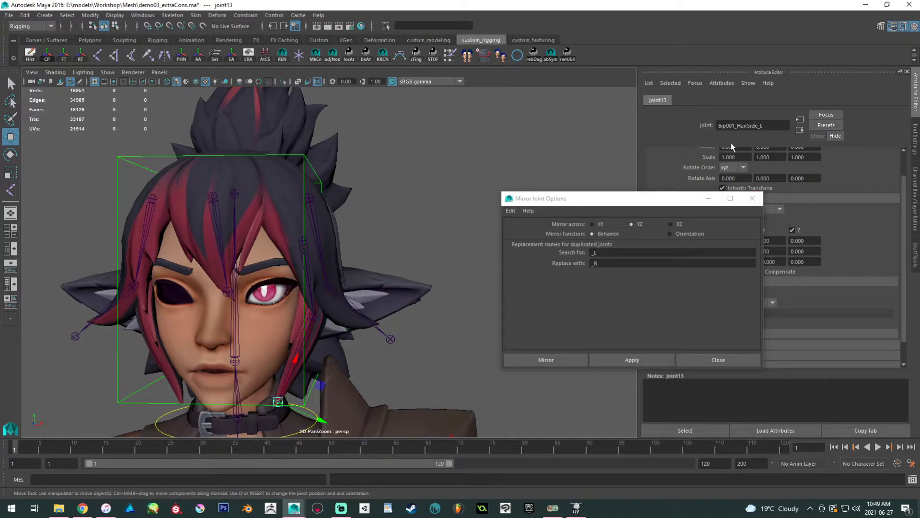
text(2)
key(Return)
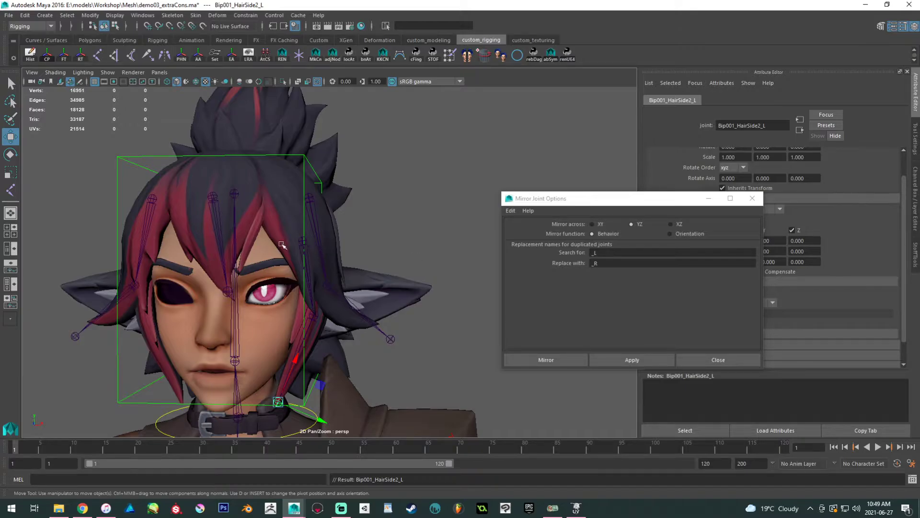
click(304, 247)
click(628, 359)
Rename the root joint of the central front bang as Bip001_HairBang_C.
alt+middle_drag(267, 291, 269, 245)
click(257, 206)
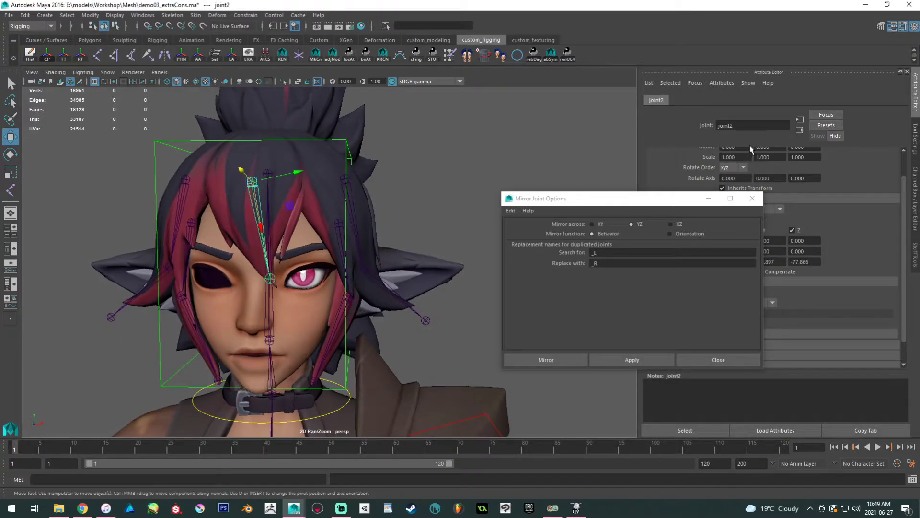
double_click(740, 126)
text(C)
key(Return)
Unbind the skin of mesh_hairMain.
alt+drag(330, 203, 307, 196)
click(351, 194)
click(195, 15)
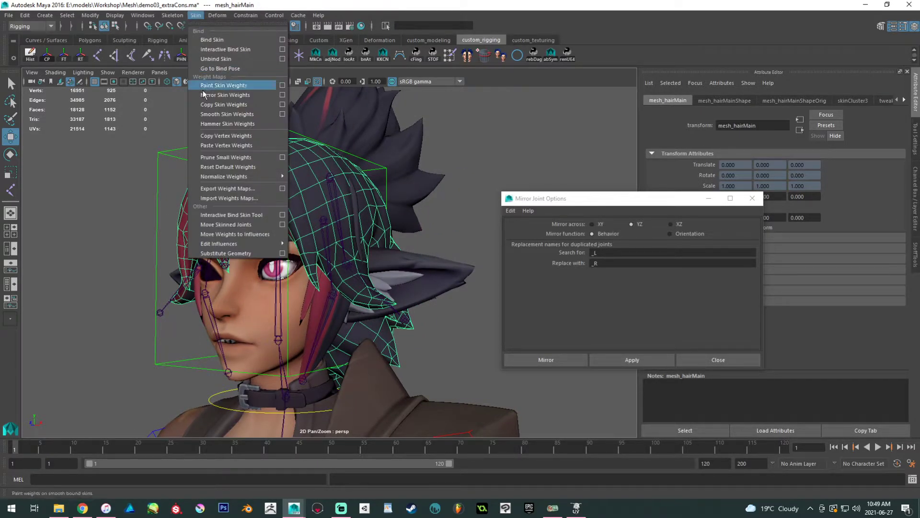
click(219, 59)
Add the center bang root and the root and middle joints of both side bang chains to the hair mesh selection.
alt+drag(230, 177, 220, 206)
click(228, 200)
click(186, 275)
alt+drag(336, 259, 216, 245)
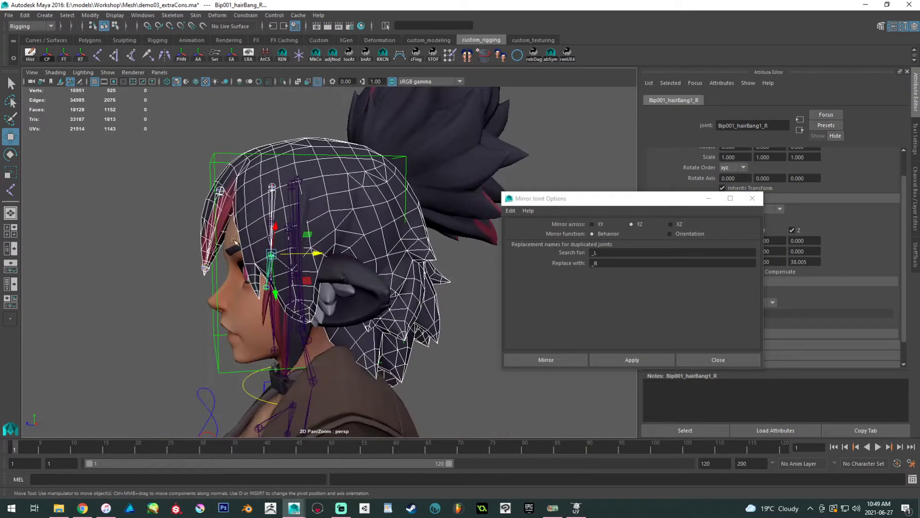
click(296, 205)
alt+drag(296, 205, 367, 264)
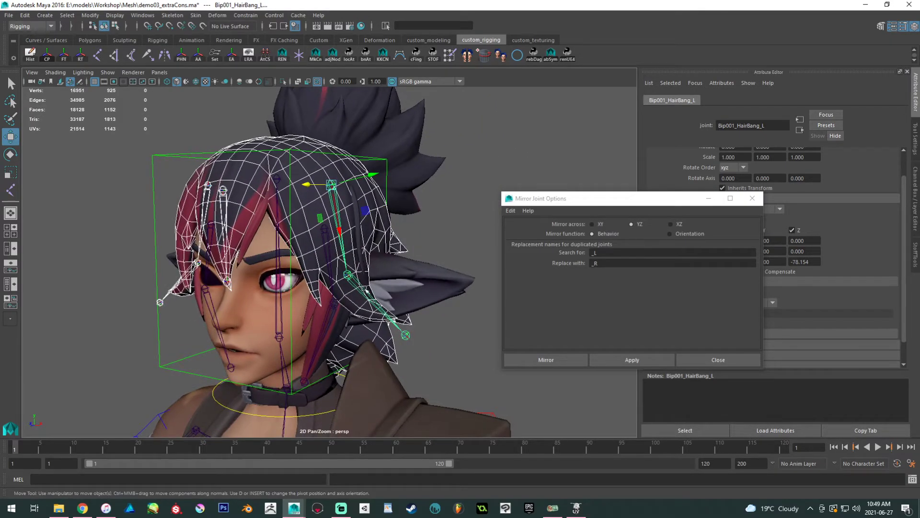
click(365, 290)
alt+drag(314, 278, 355, 263)
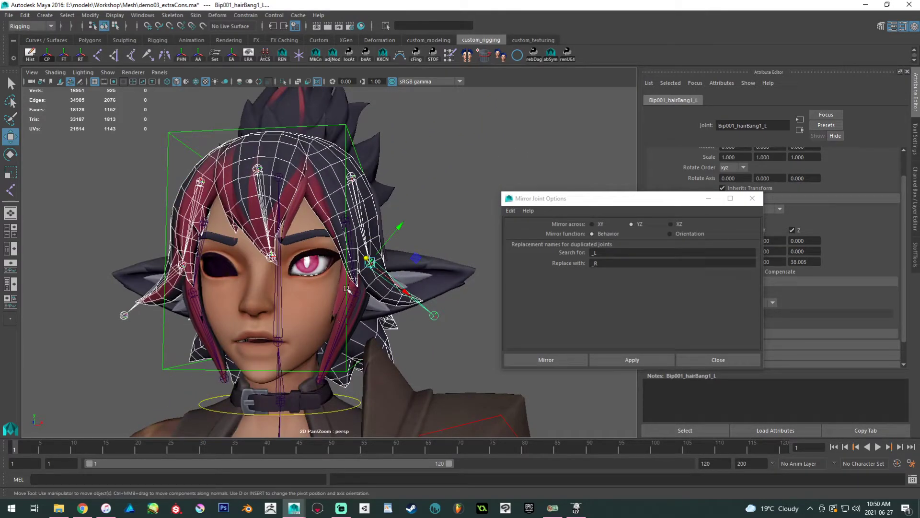
alt+drag(291, 277, 225, 269)
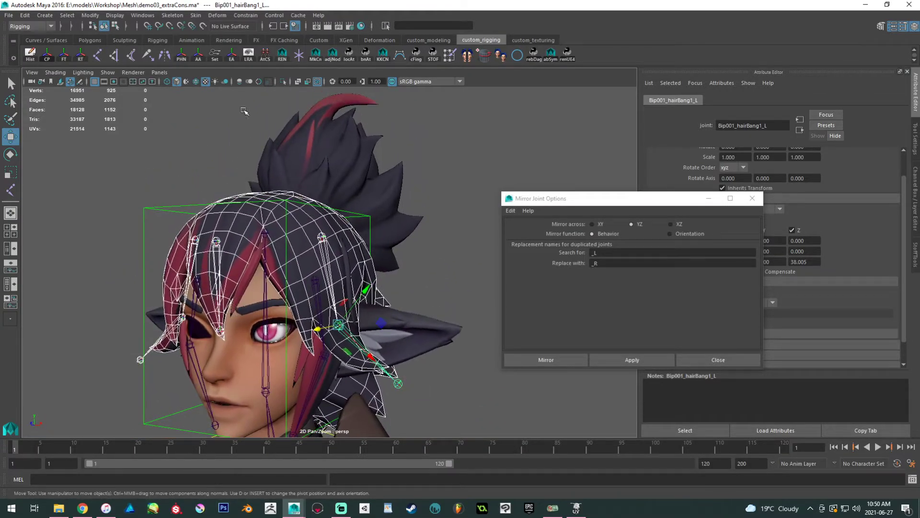
Bind mesh_hairMain to the selected bang joints, test-rotate Bip001_HairBang_L, and undo the rotation and the bind.
click(194, 15)
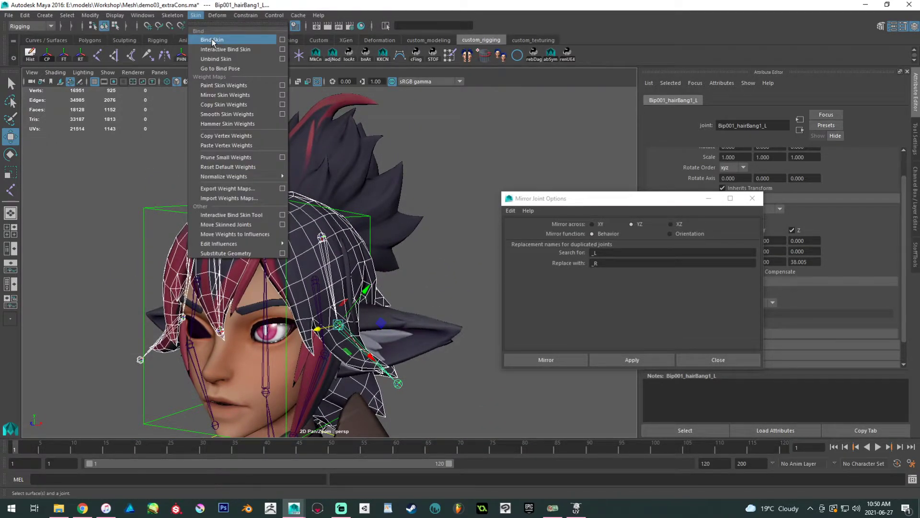
click(213, 40)
alt+drag(261, 103, 314, 188)
click(333, 239)
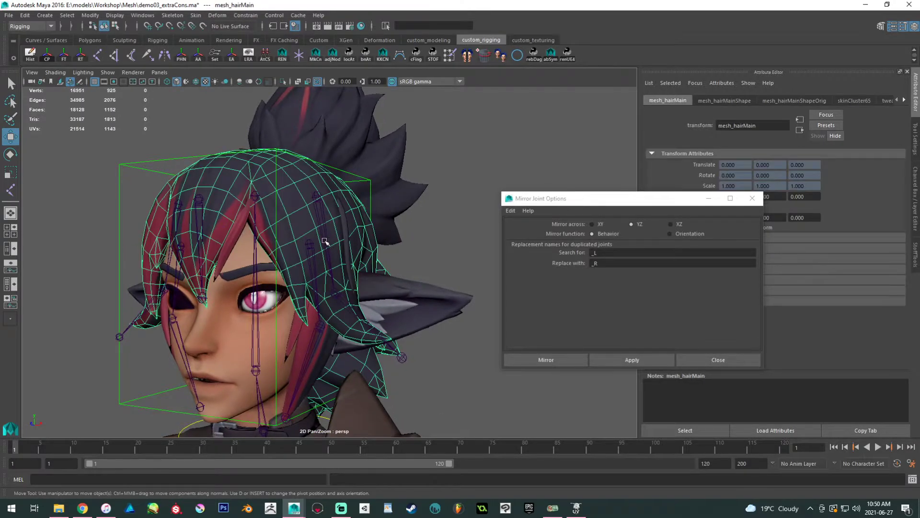
click(333, 255)
key(e)
drag(338, 241, 337, 199)
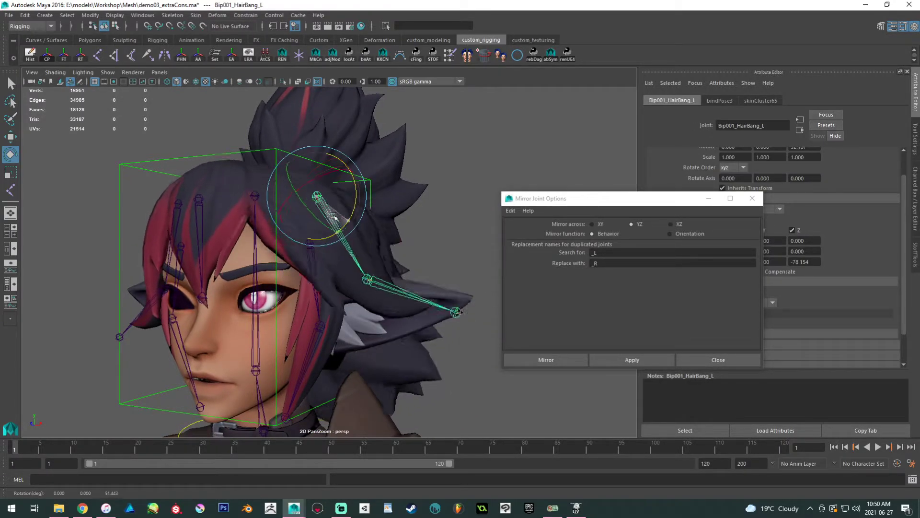
key(ctrl+z)
key(ctrl+z)
key(ctrl+z)
key(ctrl+z)
key(ctrl+z)
Bind mesh_hairMain through the Bind Skin options with Selected joints and Closest distance, and test-rotate Bip001_HairBang_L.
click(196, 15)
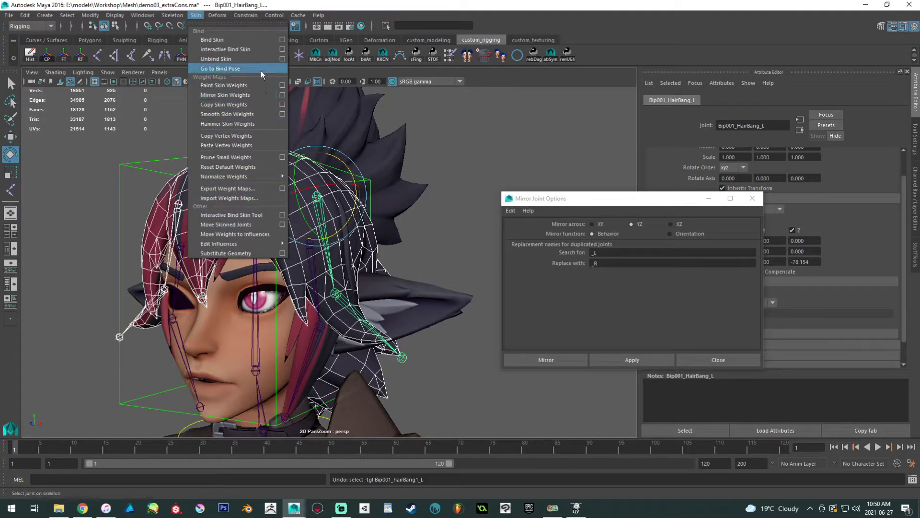
click(282, 40)
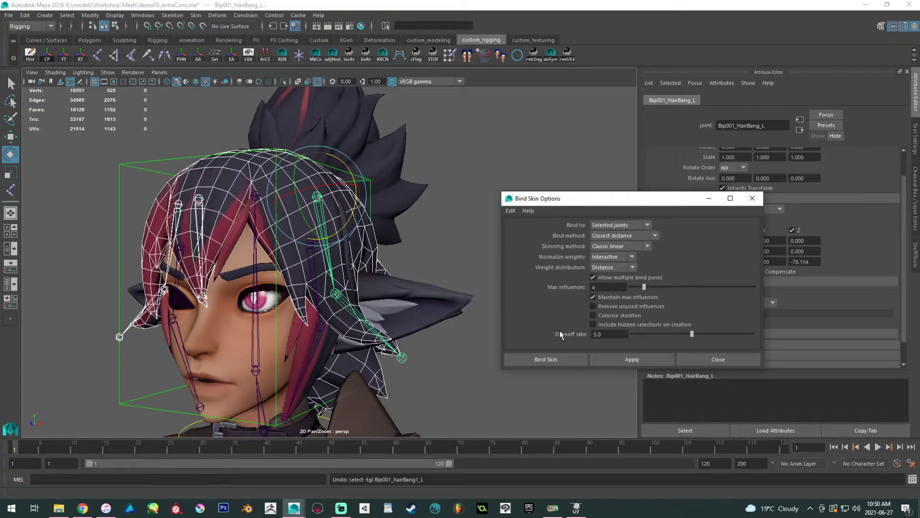
click(619, 357)
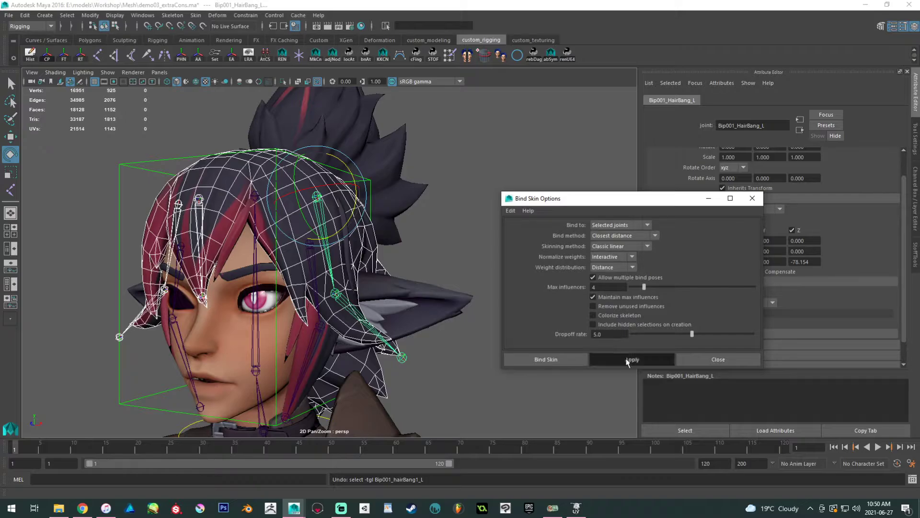
click(331, 264)
mouse_move(337, 172)
mouse_down()
mouse_move(354, 207)
mouse_move(335, 172)
mouse_up()
alt+drag(288, 201, 360, 207)
key(ctrl+z)
key(ctrl+z)
key(ctrl+z)
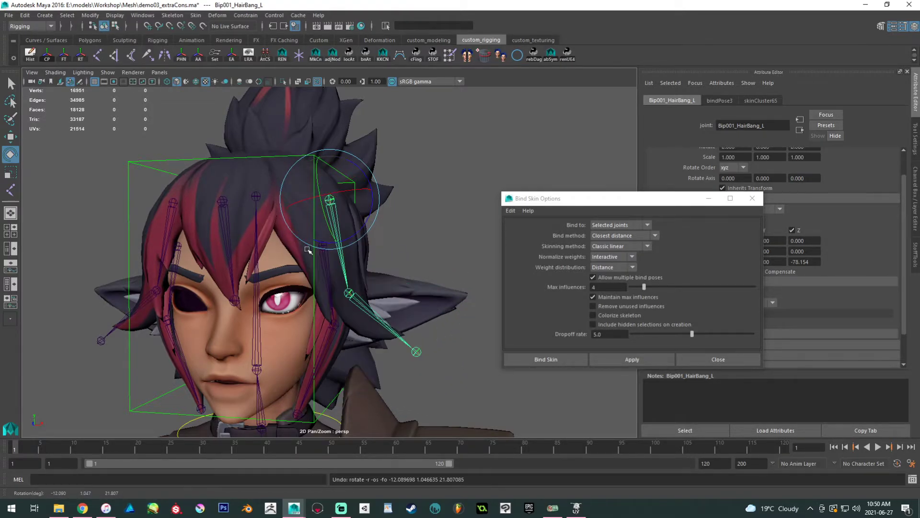
Test-rotate Bip001_hairBang1_L and undo back to before the hair bind.
click(356, 301)
drag(375, 300, 378, 264)
key(ctrl+z)
key(ctrl+z)
key(ctrl+z)
key(ctrl+z)
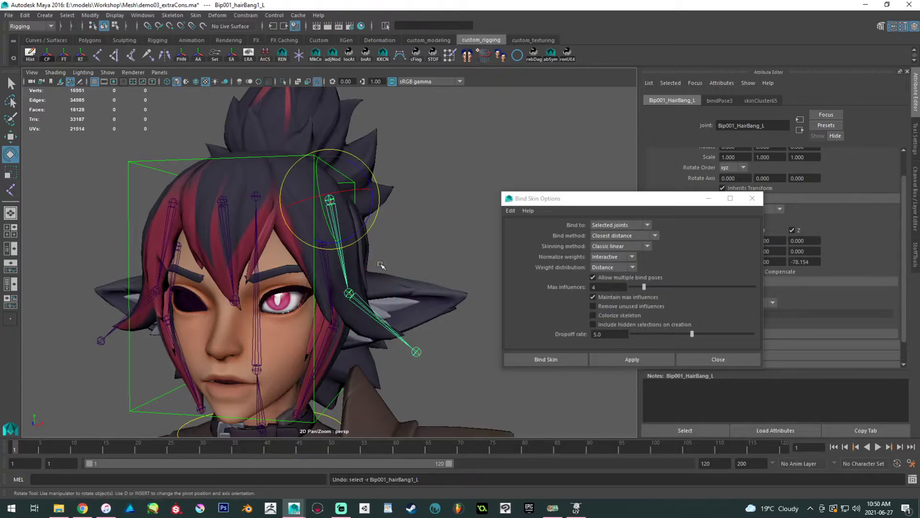
Add Bip001_hairBang1_L to the selection and bind mesh_hairMain to the selected joints with Closest distance and 4 max influences.
click(356, 307)
alt+drag(266, 304, 246, 332)
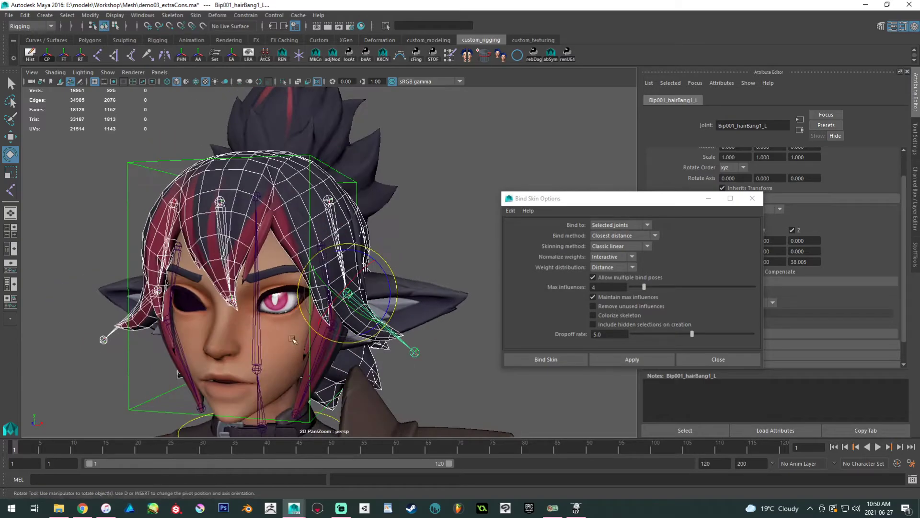
click(616, 363)
Test-rotate the left bang's middle joint and the center bang joint to check the hair deformation, undoing each rotation.
click(328, 262)
click(343, 256)
click(372, 314)
drag(374, 295, 304, 278)
key(ctrl+z)
alt+middle_drag(304, 278, 366, 272)
click(221, 301)
drag(264, 267, 272, 292)
key(ctrl+z)
Select the vertices of mesh_hairMain over the scalp and back of the head, leaving out the bang strands.
alt+drag(360, 266, 254, 233)
click(337, 226)
alt+drag(319, 221, 344, 297)
key(F8)
drag(446, 428, 294, 138)
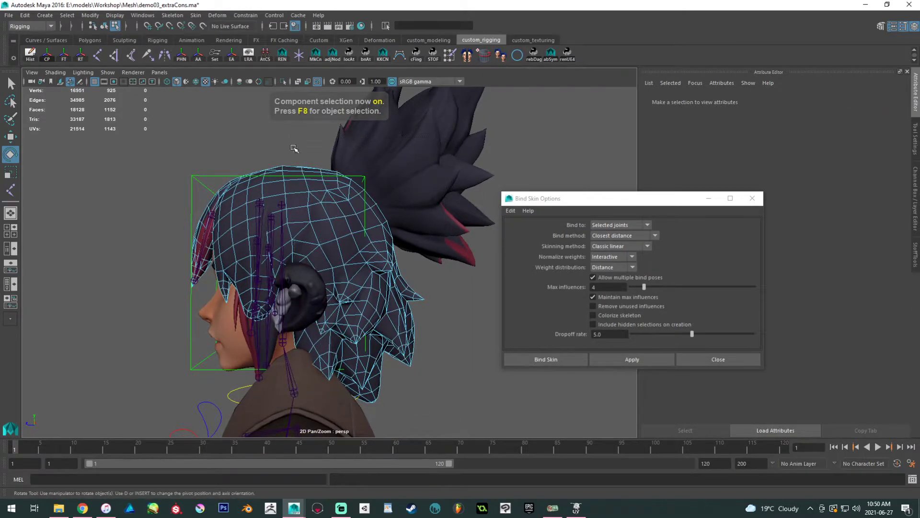
drag(166, 148, 431, 259)
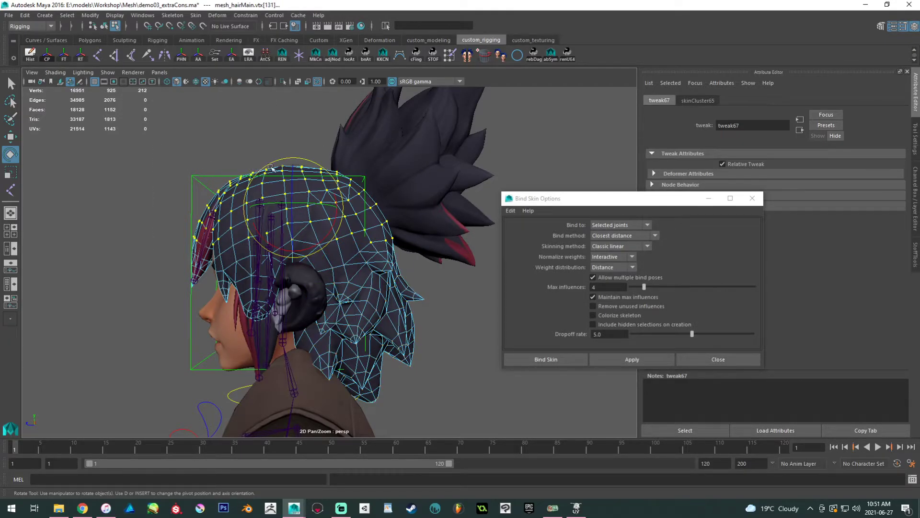
ctrl+shift+drag(448, 408, 290, 157)
alt+drag(321, 262, 184, 232)
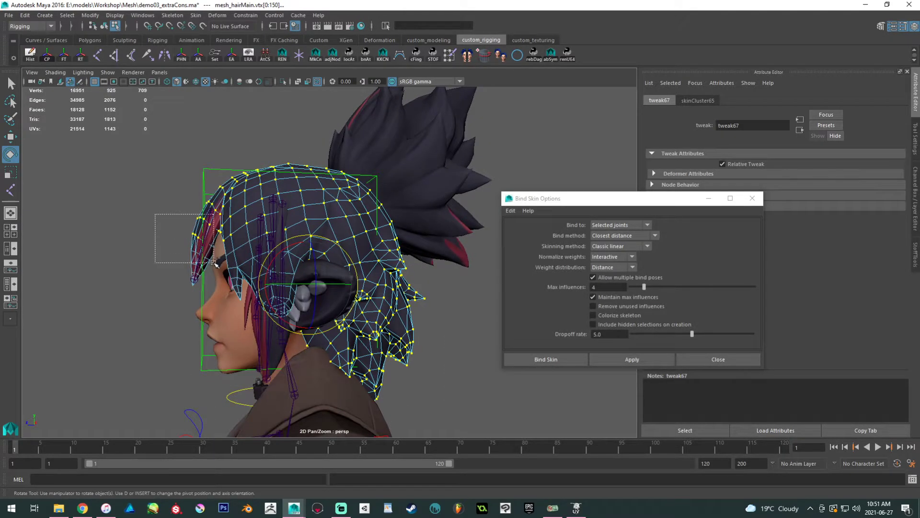
ctrl+drag(216, 263, 324, 282)
alt+drag(321, 318, 187, 267)
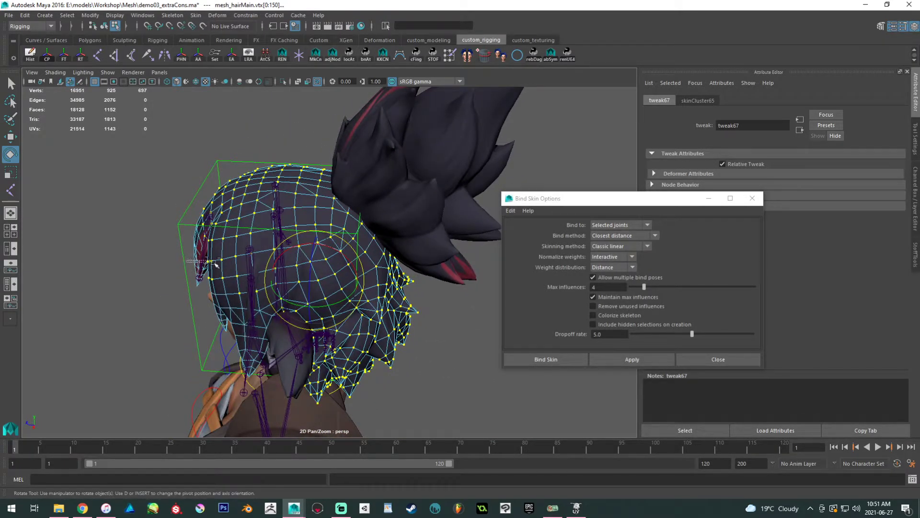
ctrl+drag(241, 293, 241, 293)
drag(270, 303, 250, 275)
key(ctrl+z)
Return to object selection and add Bip001_Head as a skin influence of mesh_hairMain.
right_drag(273, 197, 329, 180)
alt+drag(289, 261, 300, 255)
click(291, 242)
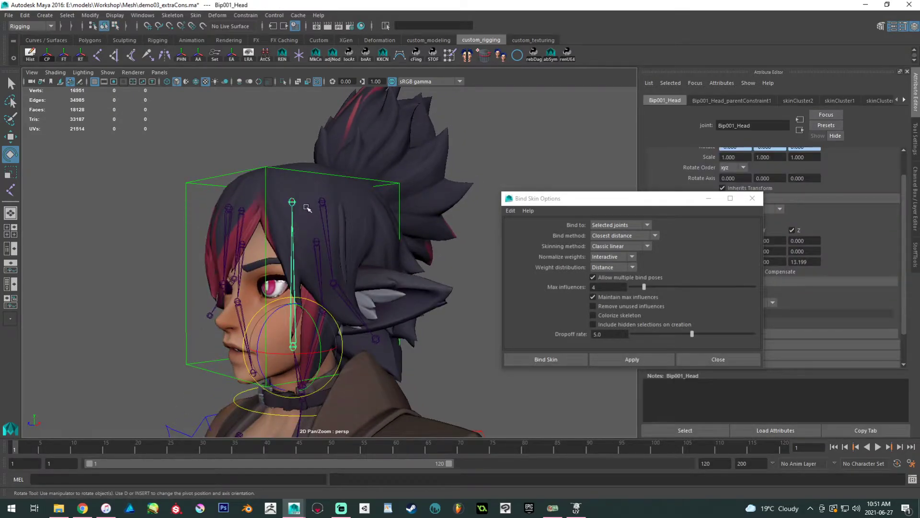
shift+click(308, 208)
click(195, 15)
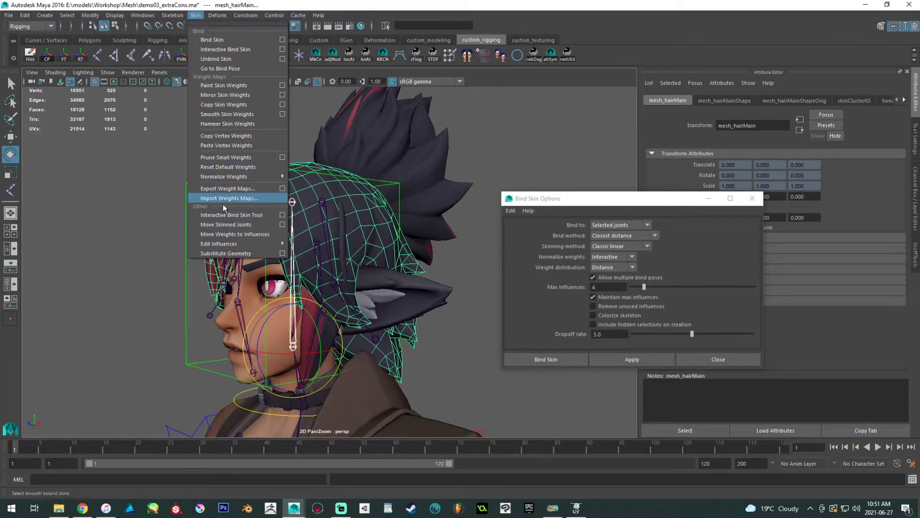
mouse_move(239, 243)
click(319, 255)
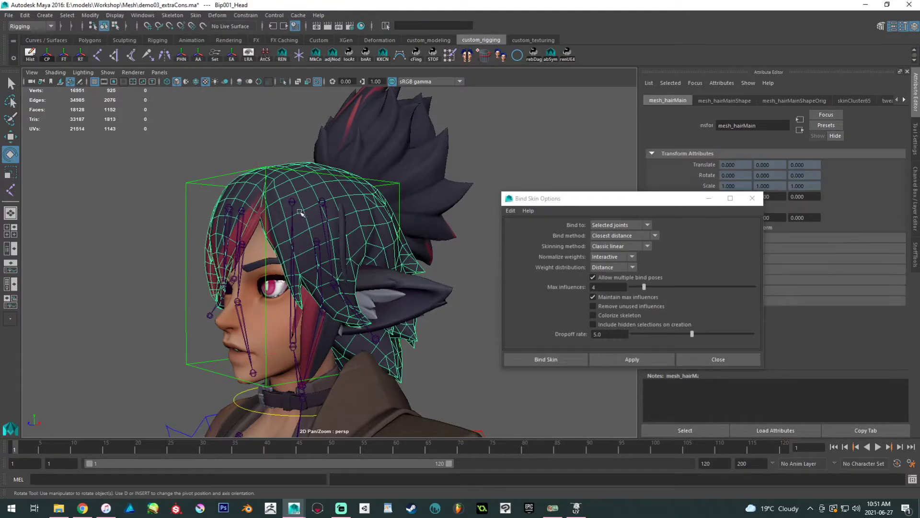
Unlock the Bip001_Head influence and flood the selected scalp and back hair vertices with an added weight of 1.0.
key(F8)
alt+drag(174, 164, 481, 80)
mouse_move(584, 201)
mouse_down()
mouse_move(552, 259)
mouse_move(564, 295)
mouse_up()
click(914, 144)
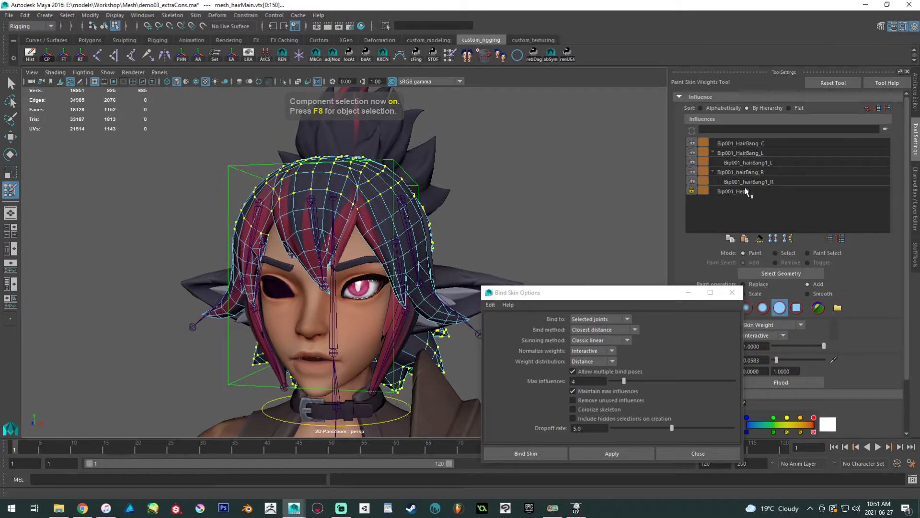
click(742, 191)
alt+drag(541, 195, 425, 199)
drag(638, 291, 480, 359)
click(691, 191)
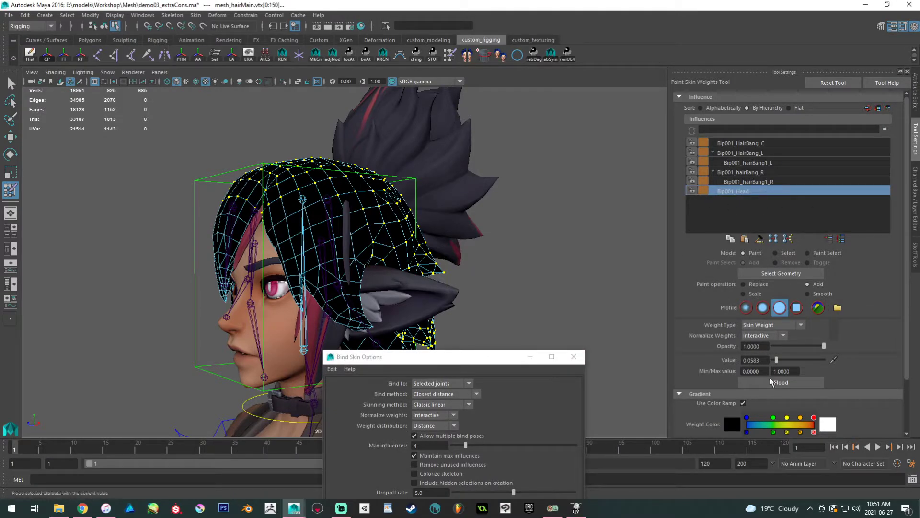
click(781, 382)
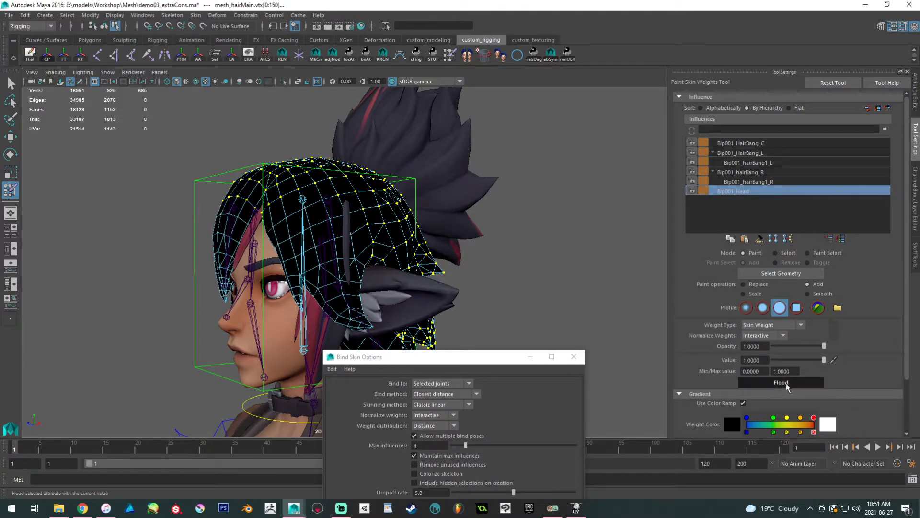
Invert the hair's vertex selection so that only the bang strand vertices are selected.
alt+drag(567, 261, 456, 249)
key(w)
scroll(241, 190, down, 4)
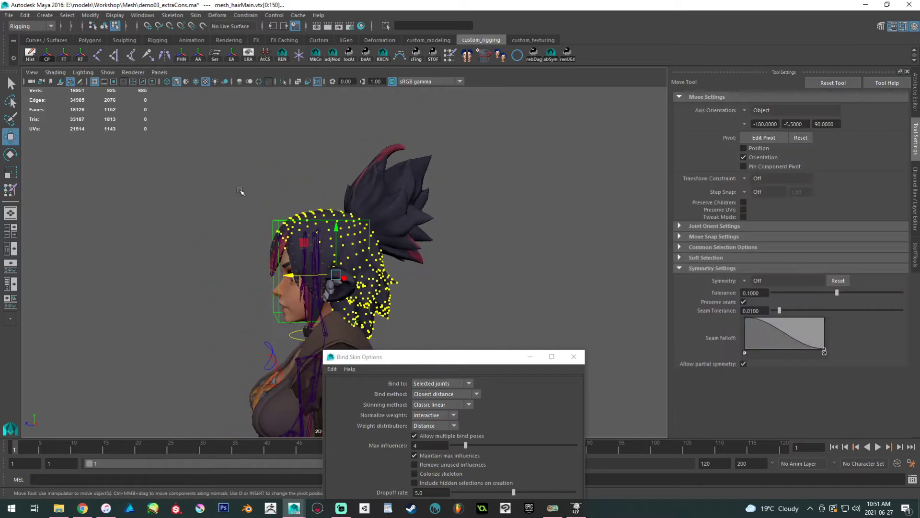
click(306, 210)
key(ctrl+z)
alt+drag(282, 211, 483, 172)
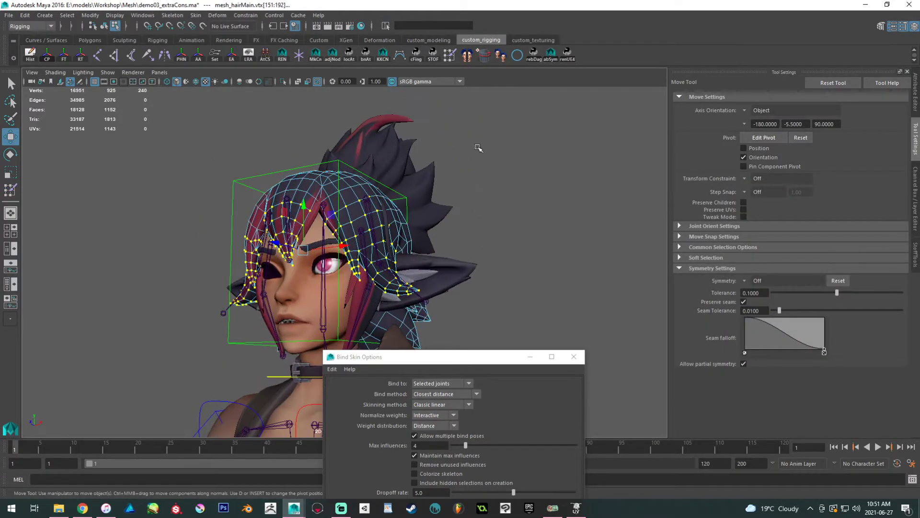
Flood the bang vertices with the Smooth paint operation on the Bip001_Head influence.
click(451, 56)
click(808, 293)
click(777, 383)
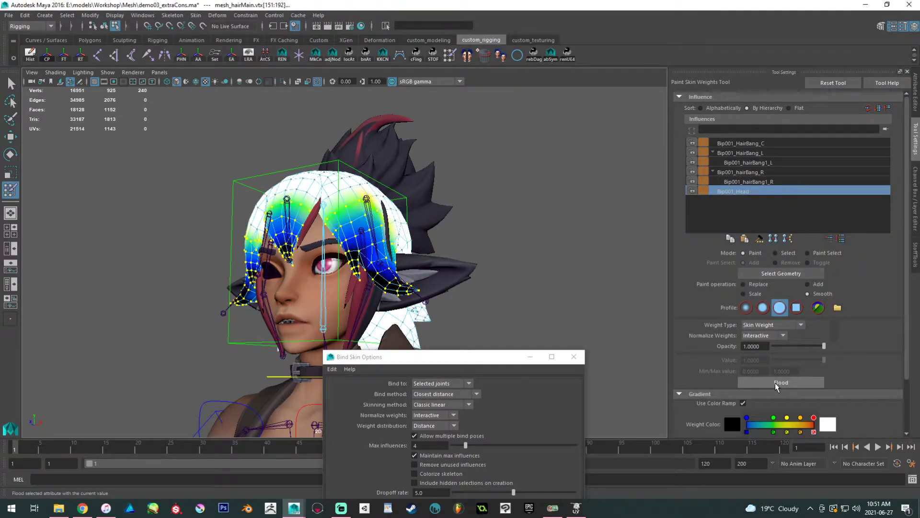
Return to object selection, test-rotate the left bang joint Bip001_HairBang_L, and undo the rotation.
key(w)
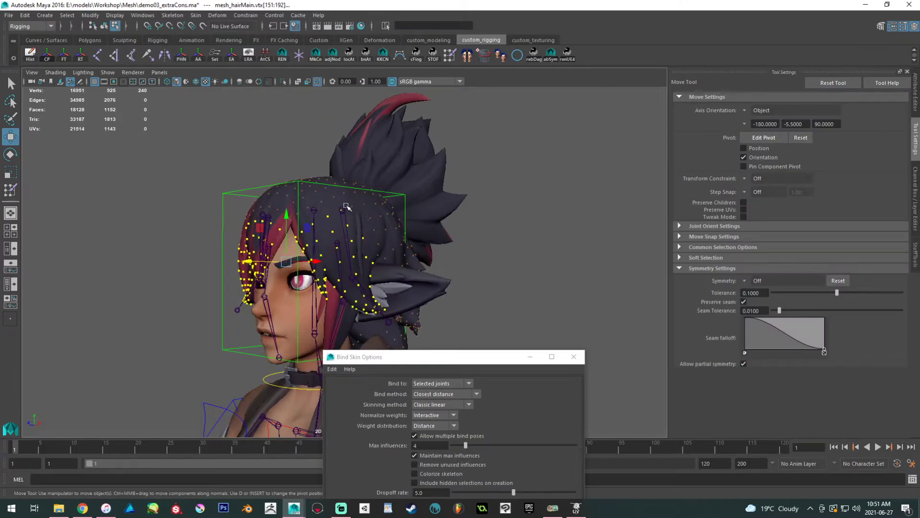
right_click(346, 206)
right_drag(361, 203, 406, 188)
click(497, 199)
alt+right_drag(394, 236, 441, 236)
click(351, 224)
alt+drag(353, 225, 403, 187)
key(e)
alt+drag(413, 186, 423, 168)
key(ctrl+z)
key(ctrl+z)
key(ctrl+z)
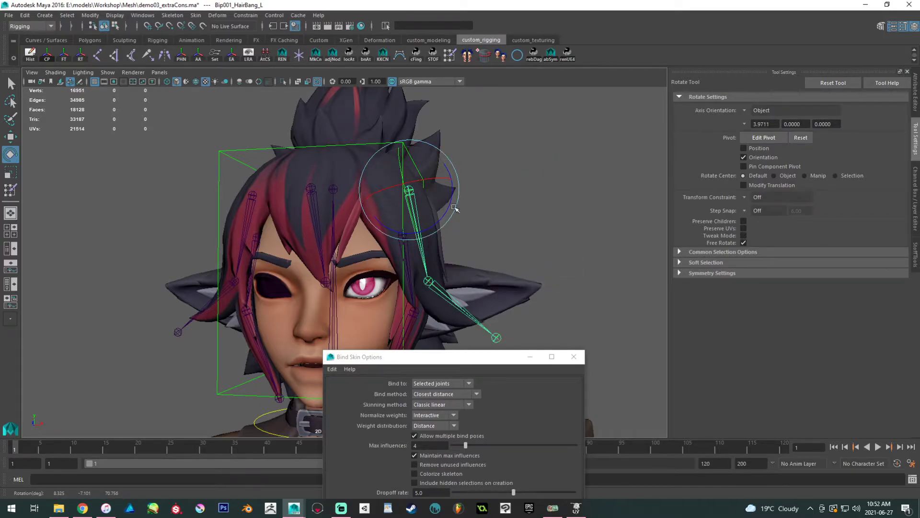
key(ctrl+z)
Test-rotate the centre bang joint Bip001_HairBang_C to check its influence on the hair, and undo the rotation.
alt+drag(334, 195, 376, 189)
click(265, 212)
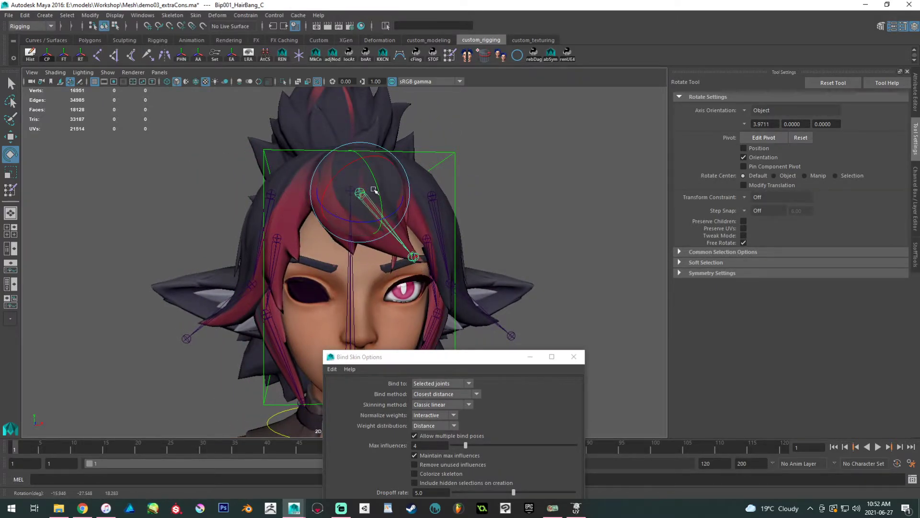
alt+right_drag(376, 189, 451, 249)
key(ctrl+z)
drag(354, 200, 371, 182)
key(ctrl+z)
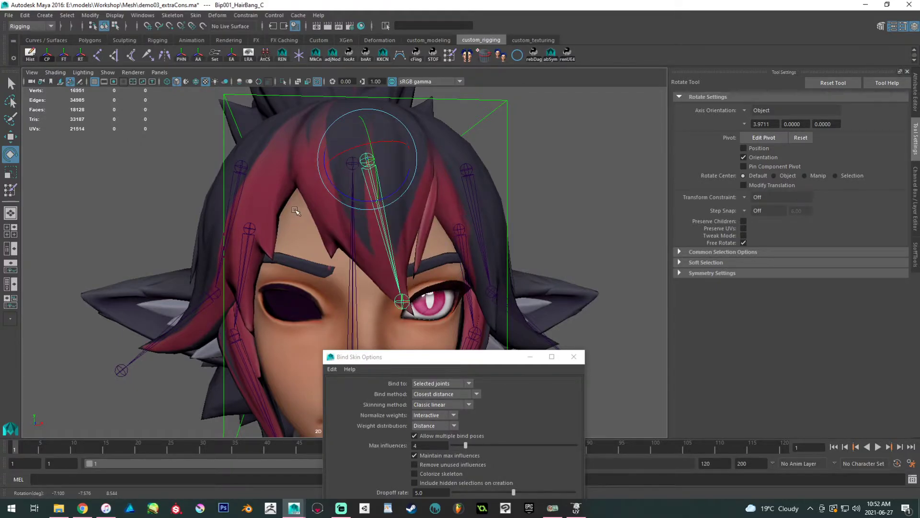
Set the Bip001_HairBang_C smooth skin weight to 0 for all vertices of the character's right bang strand in the Component Editor.
click(284, 193)
key(F8)
drag(167, 199, 283, 361)
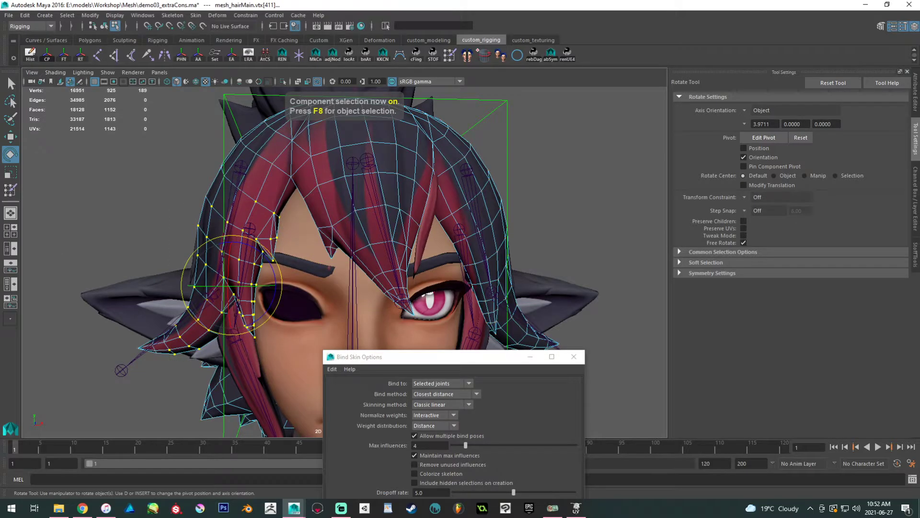
drag(404, 148, 534, 122)
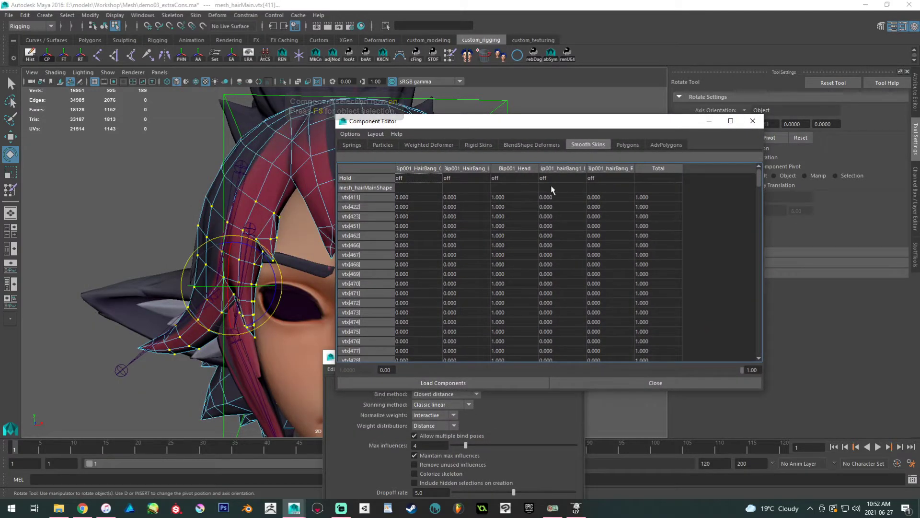
drag(444, 168, 525, 168)
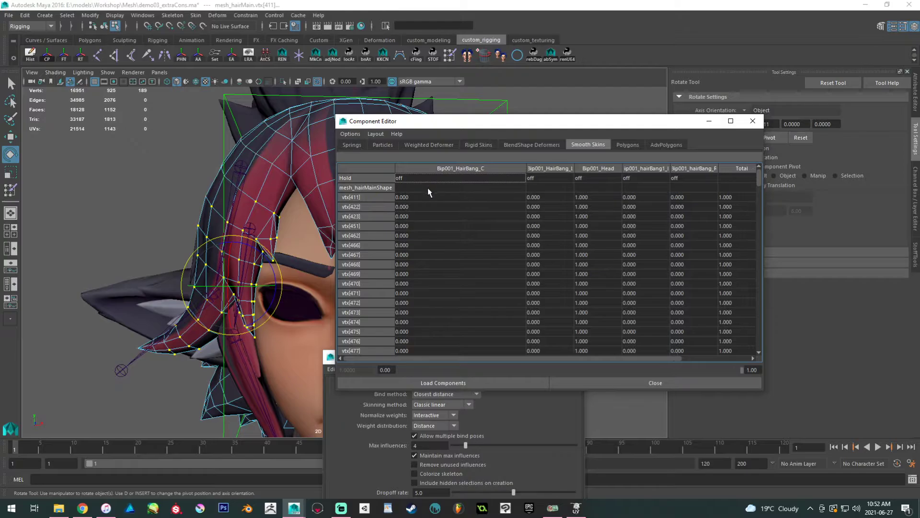
click(443, 196)
drag(758, 185, 752, 388)
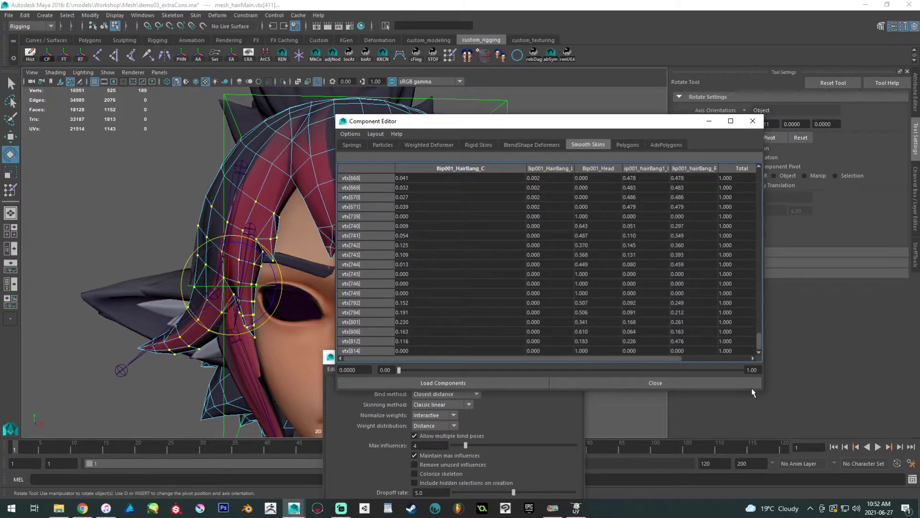
shift+click(437, 350)
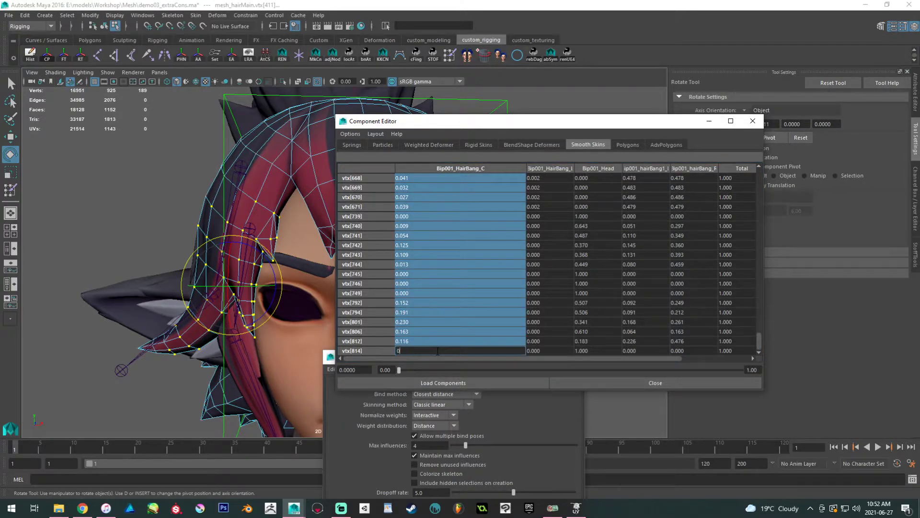
text(0)
key(Return)
drag(430, 125, 0, 139)
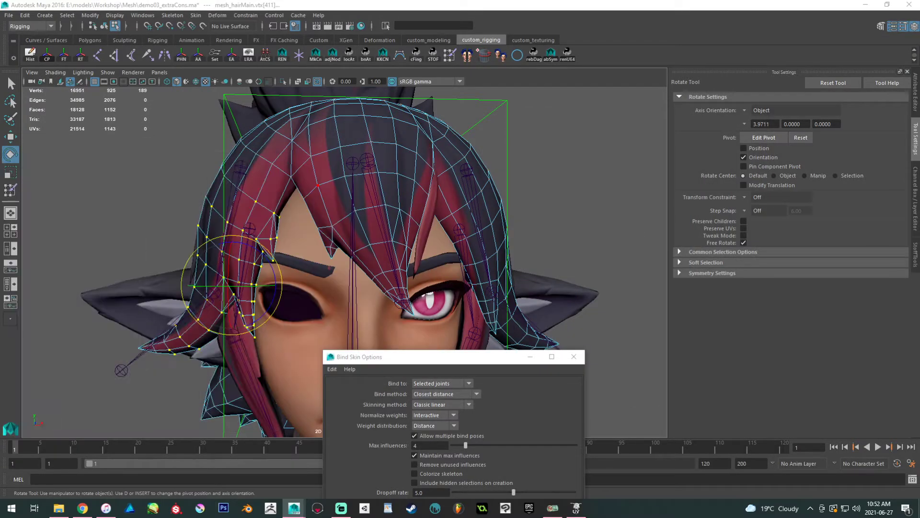
Return to object selection and test-rotate Bip001_HairBang_C to check the corrected bang weights.
right_drag(321, 160, 370, 147)
click(372, 172)
drag(360, 187, 291, 206)
scroll(291, 205, down, 8)
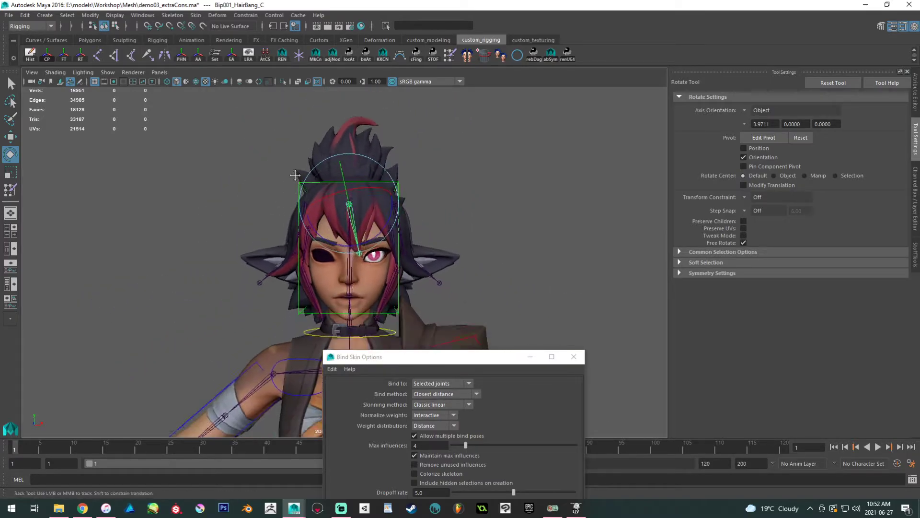
alt+drag(342, 225, 312, 257)
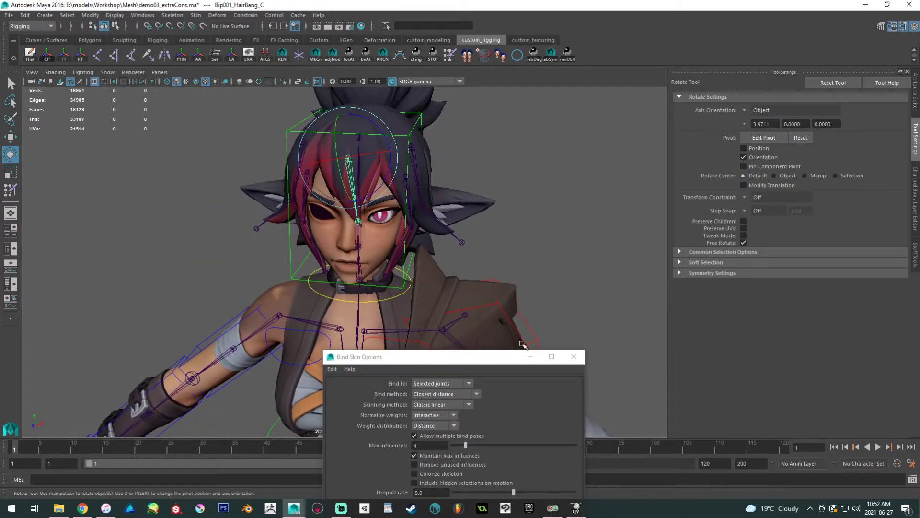
Select the pauldron control CN_Bip001_Pauldron and clear the Bind Skin Options window out of the viewport.
click(491, 303)
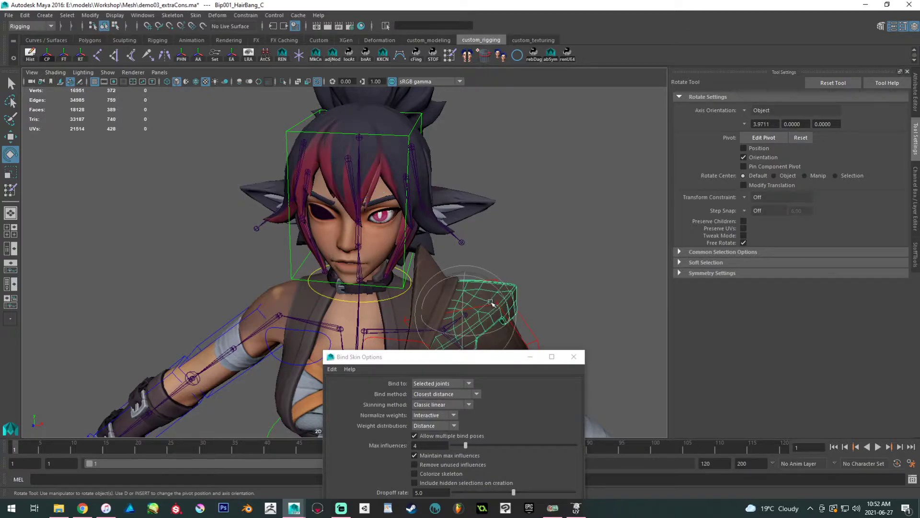
click(532, 328)
alt+drag(378, 167, 318, 98)
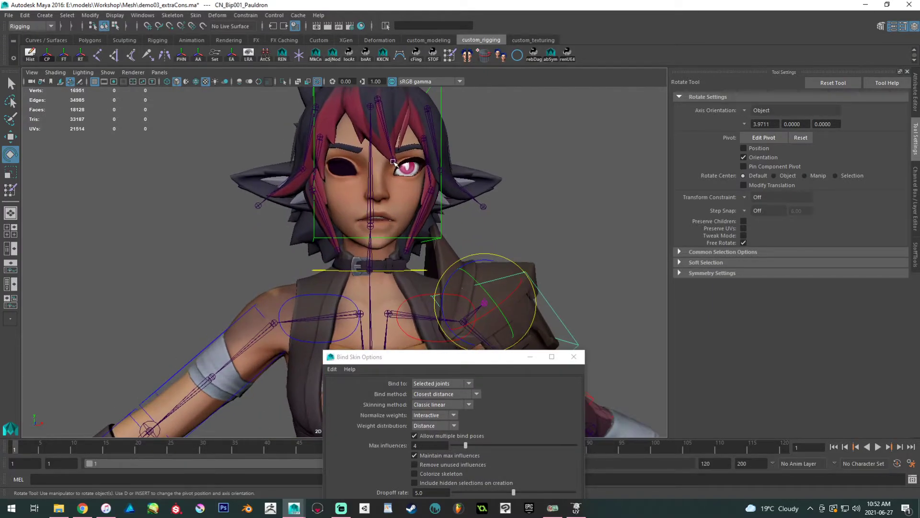
alt+middle_drag(317, 98, 317, 171)
alt+drag(362, 229, 308, 230)
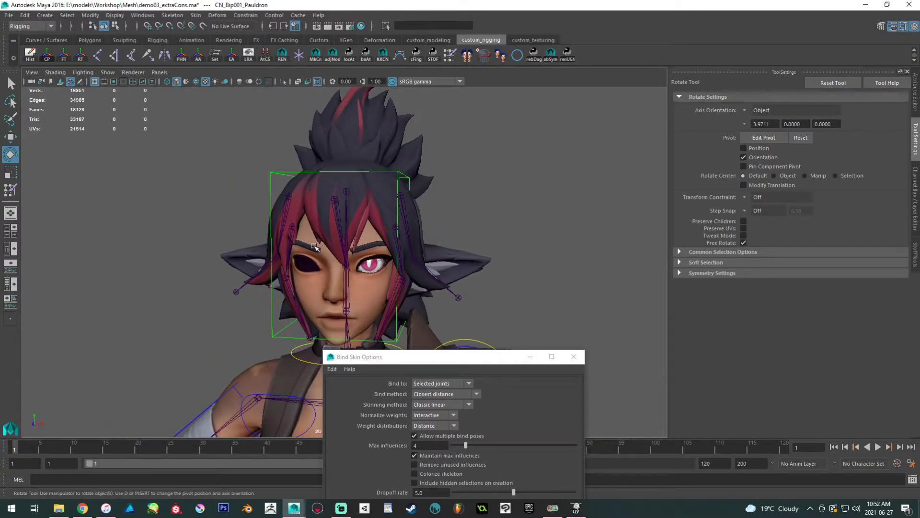
drag(418, 361, 0, 357)
alt+drag(339, 318, 371, 307)
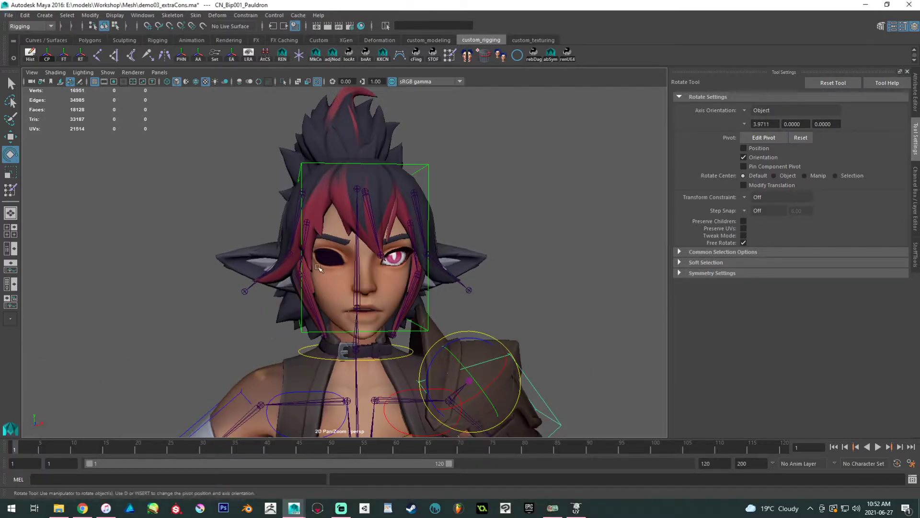
alt+right_drag(371, 306, 398, 307)
Test-rotate the right side-hair joint Bip001_HairSide_R to check how its strand deforms.
click(302, 233)
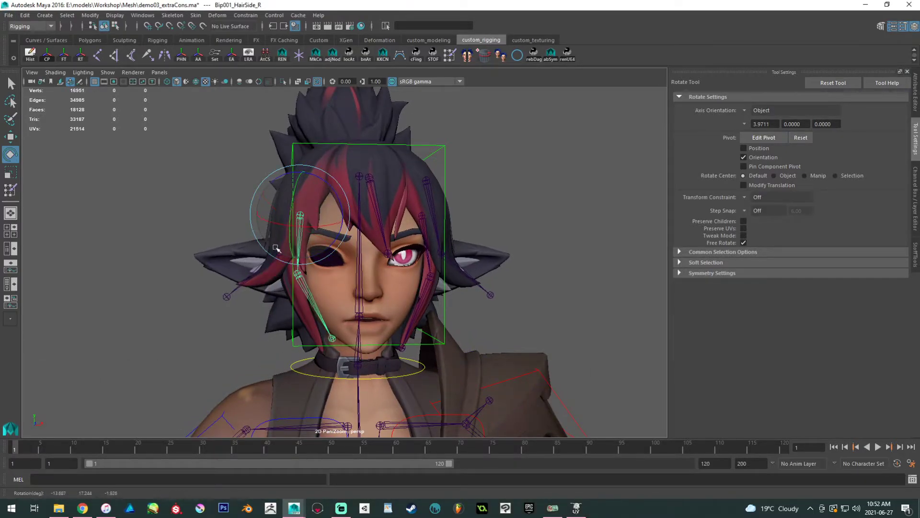
scroll(336, 216, up, 2)
click(384, 184)
click(385, 184)
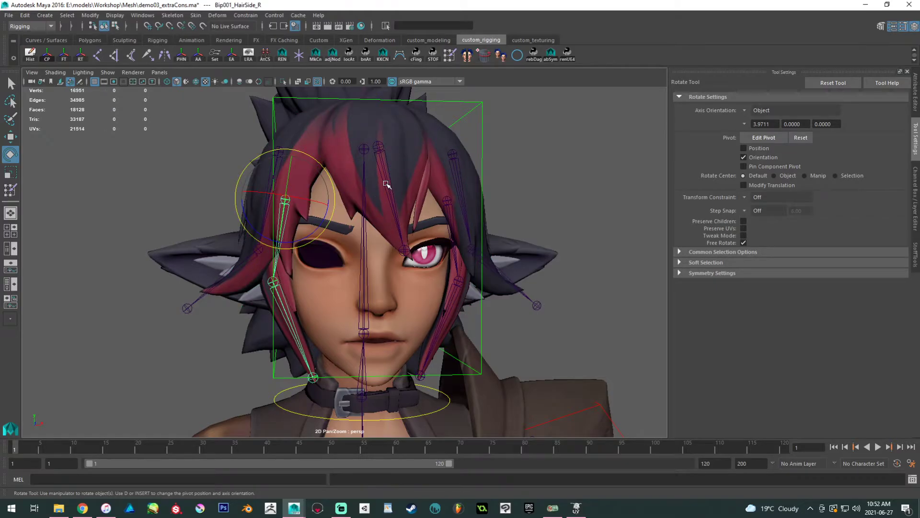
Parent the root joints of the three bang chains and both side-hair chains to Bip001_Head.
alt+drag(384, 184, 419, 204)
click(418, 183)
shift+click(305, 192)
shift+click(245, 187)
shift+click(412, 247)
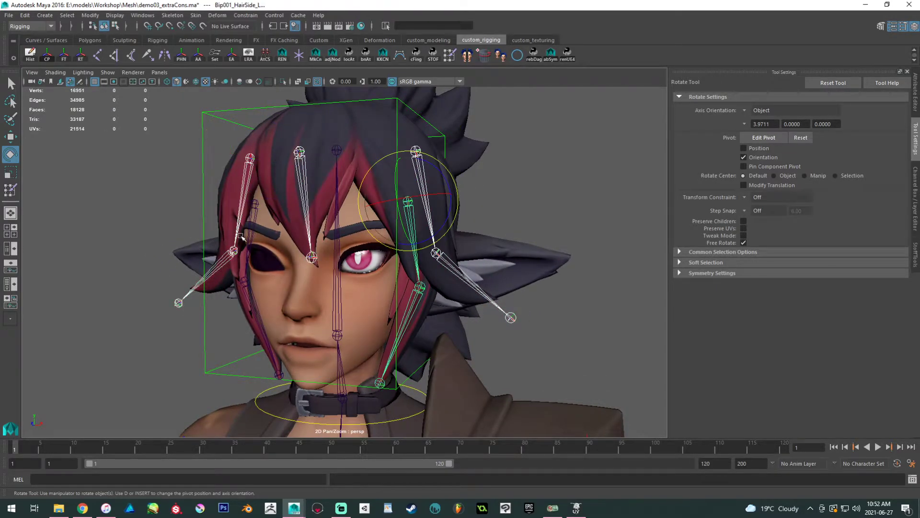
shift+click(249, 237)
click(339, 277)
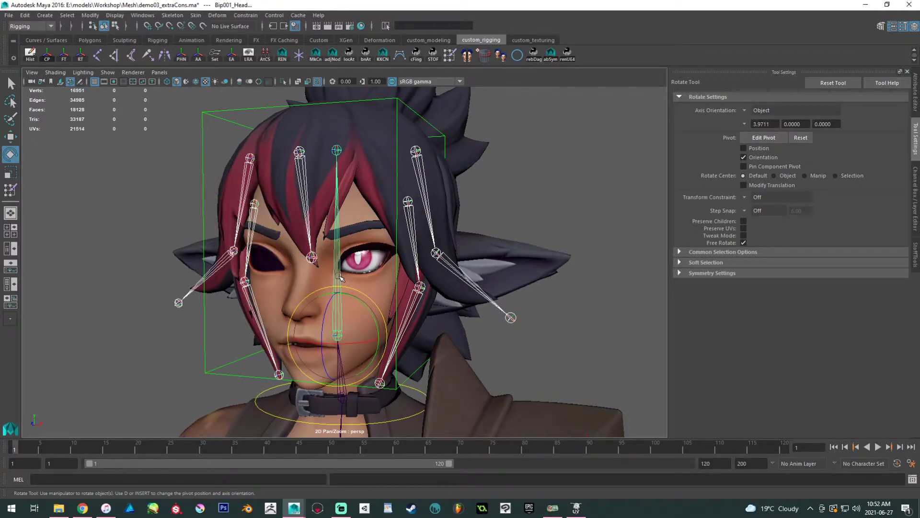
key(ctrl+z)
click(567, 205)
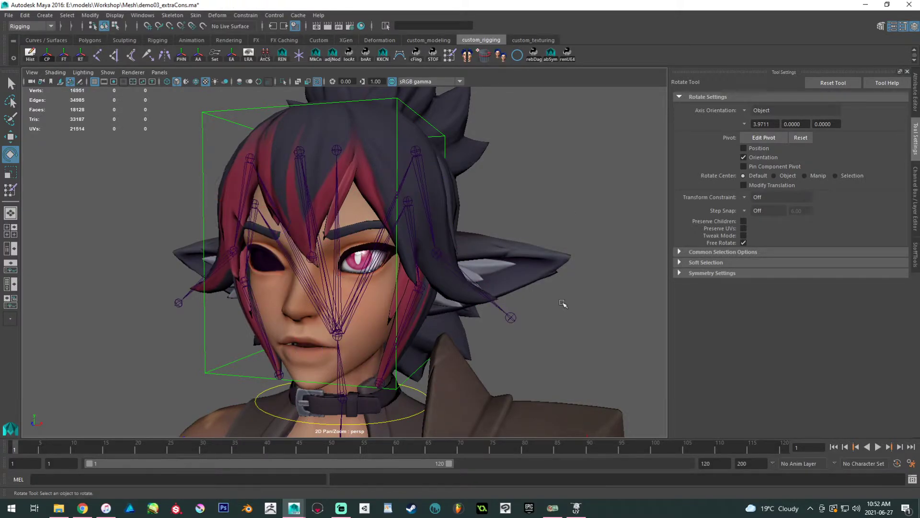
Test-rotate the head control CN_Bip001_Head to check that the hair joints follow, and undo the rotation.
alt+right_drag(563, 303, 412, 253)
alt+drag(424, 272, 446, 281)
click(294, 320)
drag(294, 319, 331, 293)
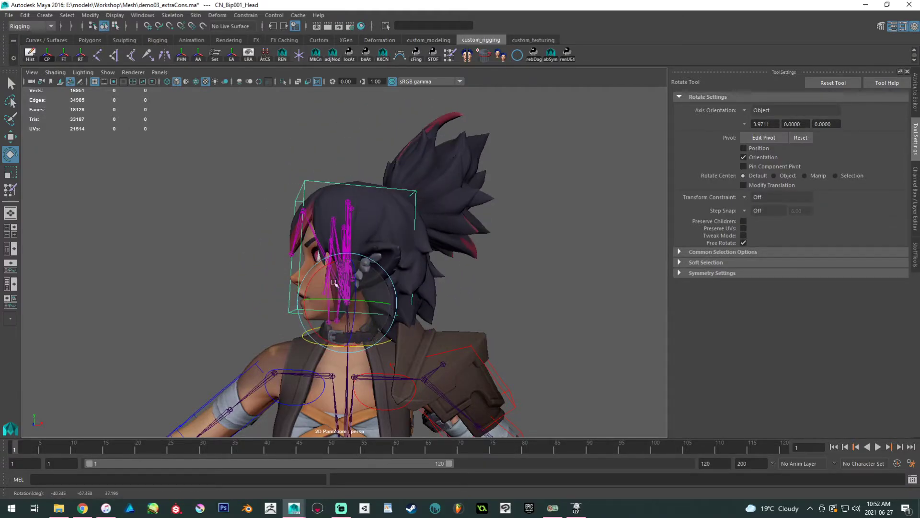
key(ctrl+z)
click(537, 261)
click(405, 248)
drag(410, 232, 443, 236)
key(ctrl+z)
click(527, 283)
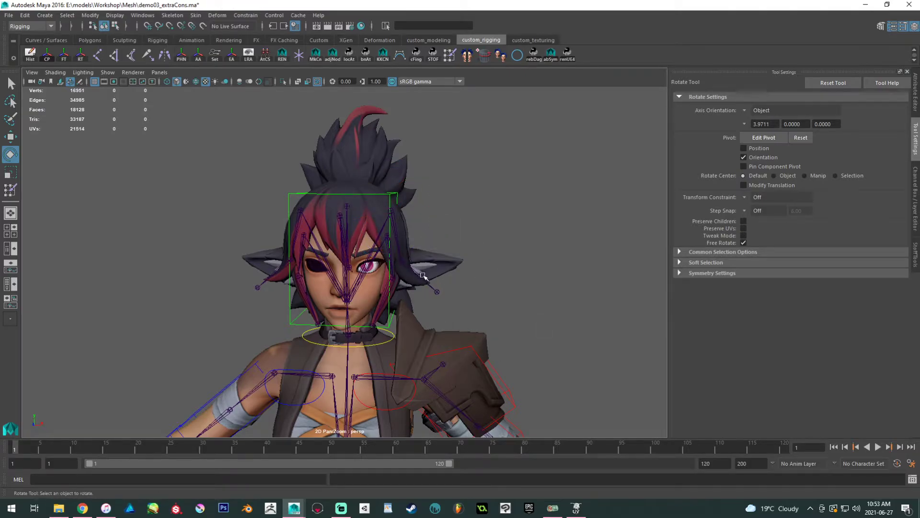
Rotate CN_Bip001_Head once more to check the hair in a tilted head pose, undo it and clear the selection.
click(421, 274)
scroll(493, 358, up, 3)
click(507, 374)
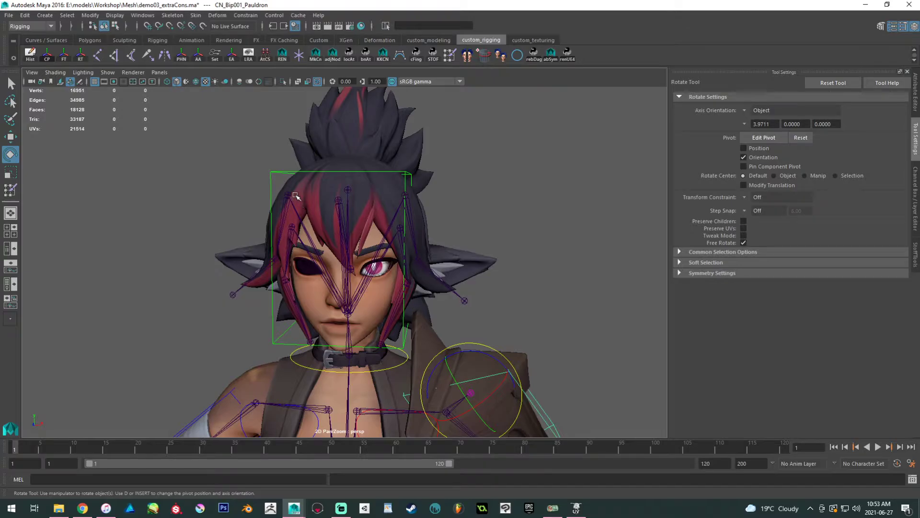
click(277, 175)
drag(336, 269, 428, 248)
key(ctrl+z)
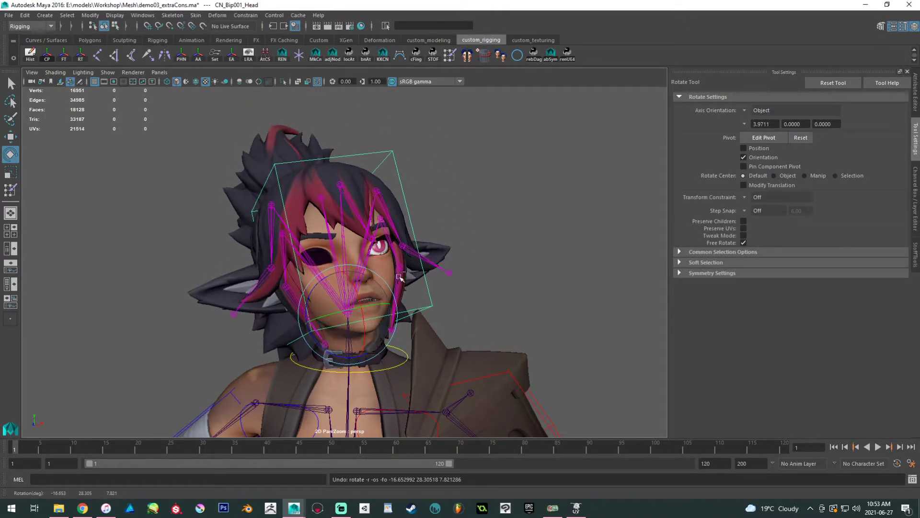
click(277, 170)
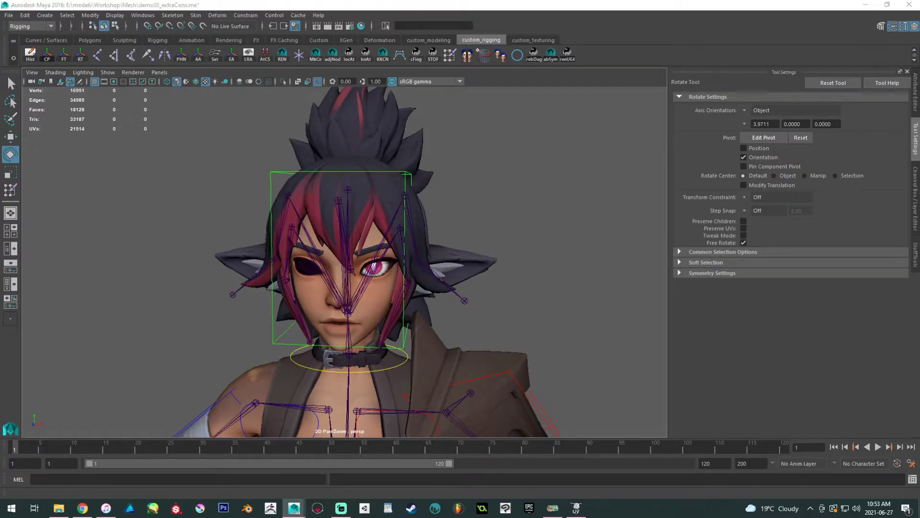
Review the hair and head rig from several angles and save the scene demo03_extraCons.ma.
alt+right_drag(345, 242, 273, 221)
alt+middle_drag(364, 307, 361, 237)
alt+drag(361, 237, 326, 237)
alt+right_drag(326, 237, 288, 217)
alt+drag(344, 210, 271, 213)
alt+middle_drag(271, 213, 283, 281)
alt+right_drag(283, 280, 573, 371)
alt+drag(446, 254, 469, 306)
alt+drag(469, 255, 455, 256)
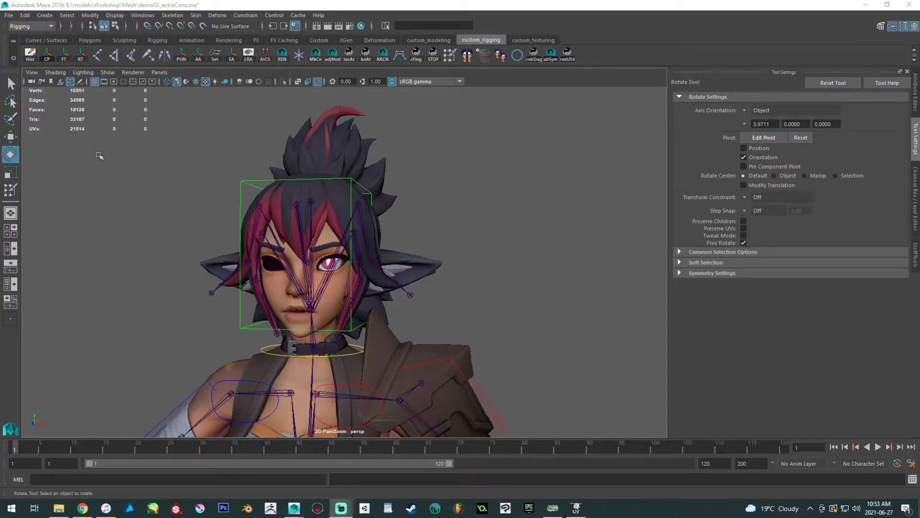
key(ctrl+s)
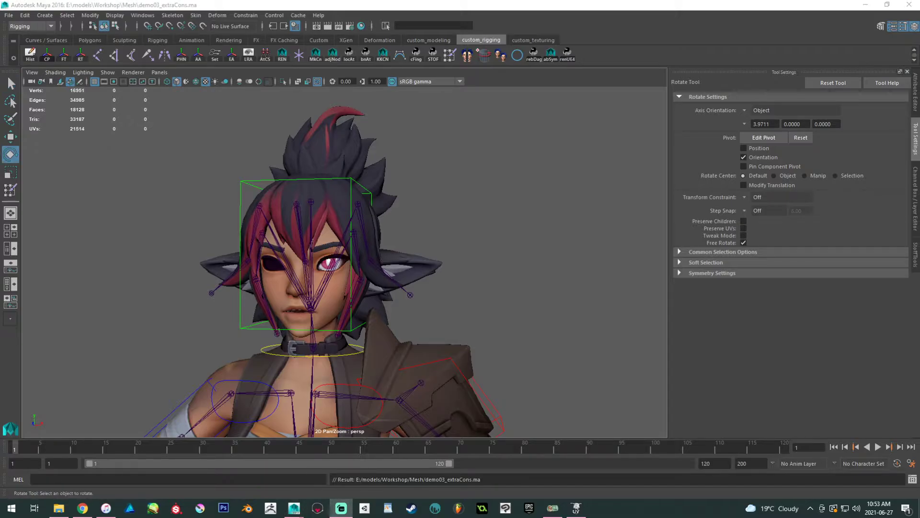
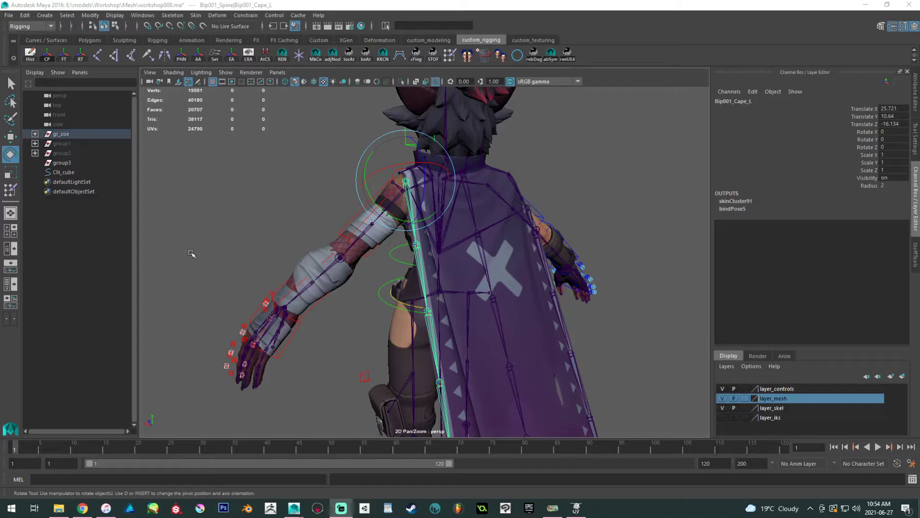
Test-rotate the cape joint Bip001_Cape_L in workshop008.ma to inspect the cape's deformation, and undo the rotation.
alt+middle_drag(331, 159, 327, 192)
alt+right_drag(319, 210, 364, 213)
drag(389, 187, 359, 164)
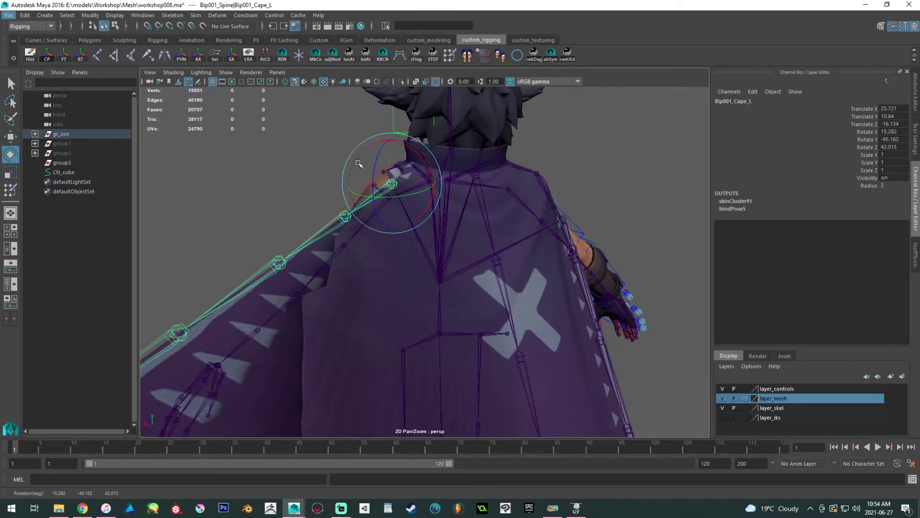
alt+right_drag(358, 164, 310, 229)
alt+drag(310, 229, 351, 314)
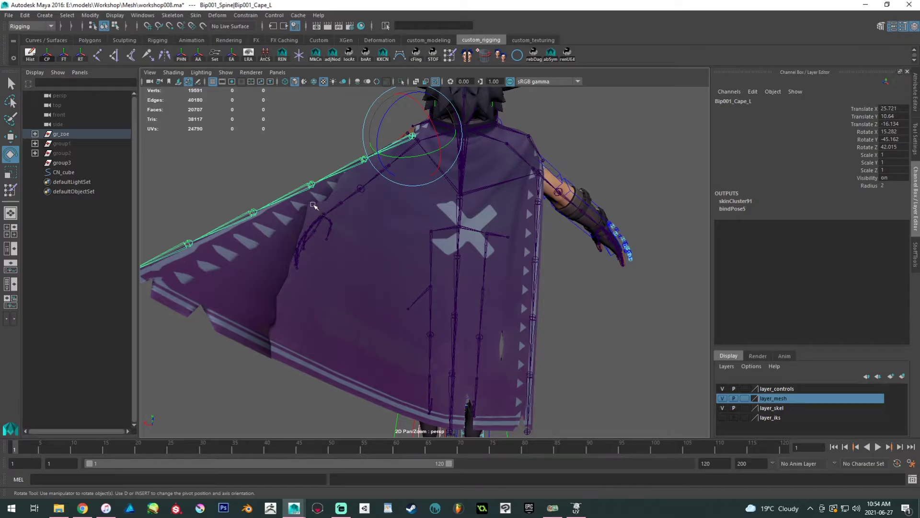
click(313, 205)
alt+drag(304, 230, 413, 236)
key(ctrl+z)
key(ctrl+z)
alt+drag(490, 203, 354, 301)
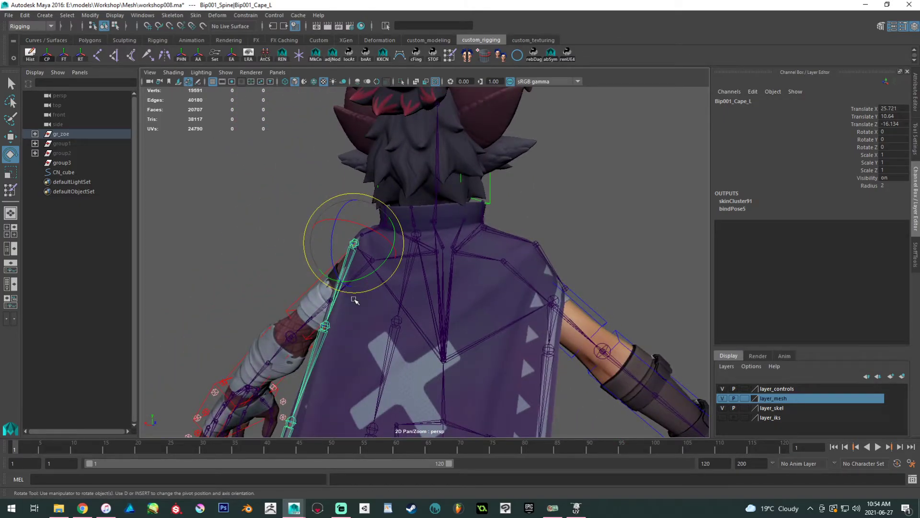
Test-rotate the middle cape joint Bip001_Cape and undo the rotation.
alt+drag(388, 269, 334, 225)
click(392, 289)
alt+right_drag(335, 224, 326, 225)
drag(411, 208, 294, 214)
key(ctrl+z)
alt+middle_drag(294, 213, 295, 264)
alt+right_drag(295, 263, 502, 297)
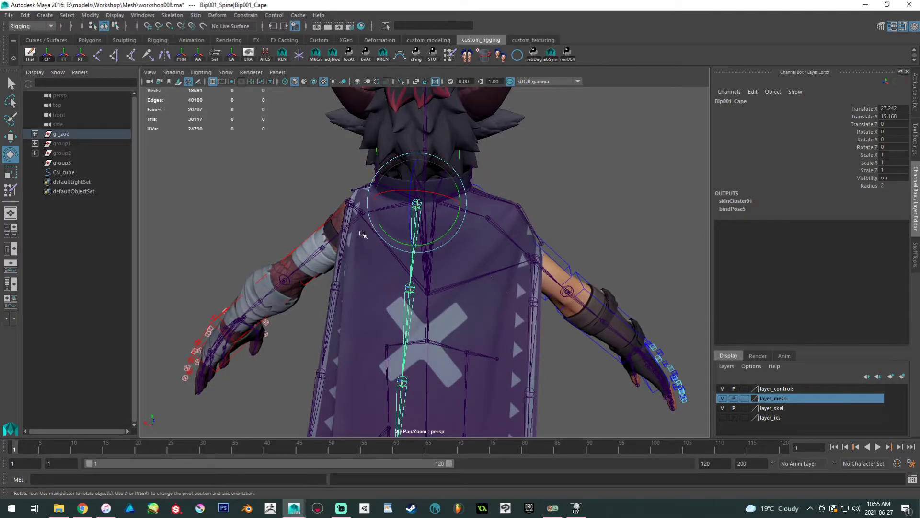
Try moving the root joints of the cape's two side chains and undo the changes.
mouse_move(355, 232)
alt+mouse_down()
mouse_move(421, 237)
mouse_move(350, 240)
alt+mouse_up()
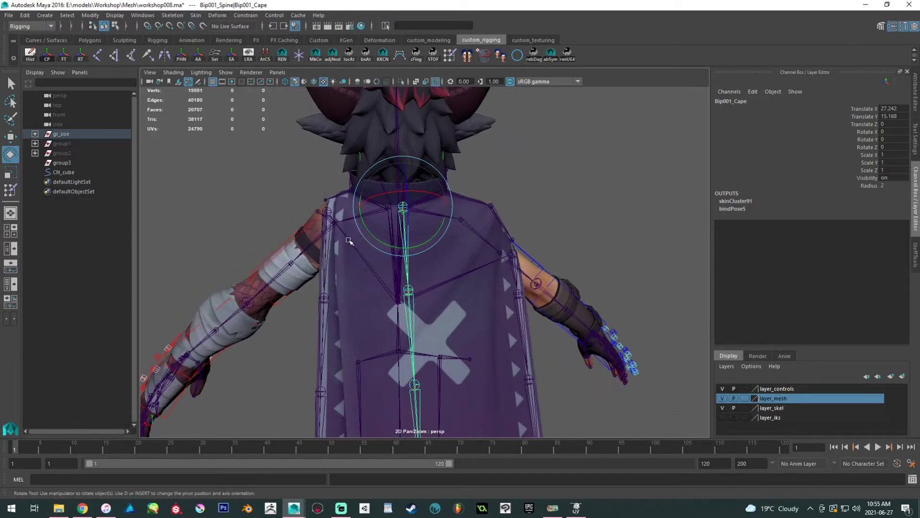
click(327, 212)
key(w)
drag(326, 212, 353, 211)
key(ctrl+z)
click(513, 266)
alt+drag(522, 280, 507, 237)
key(ctrl+z)
Try moving the middle cape root joint Bip001_Cape, undo the move, and examine the cape chains from the side.
alt+drag(596, 285, 419, 286)
alt+drag(305, 273, 501, 282)
alt+drag(441, 255, 542, 249)
click(382, 228)
alt+drag(435, 247, 483, 240)
drag(374, 216, 349, 189)
key(ctrl+z)
alt+right_drag(349, 189, 477, 185)
alt+middle_drag(477, 185, 465, 322)
alt+drag(465, 323, 263, 251)
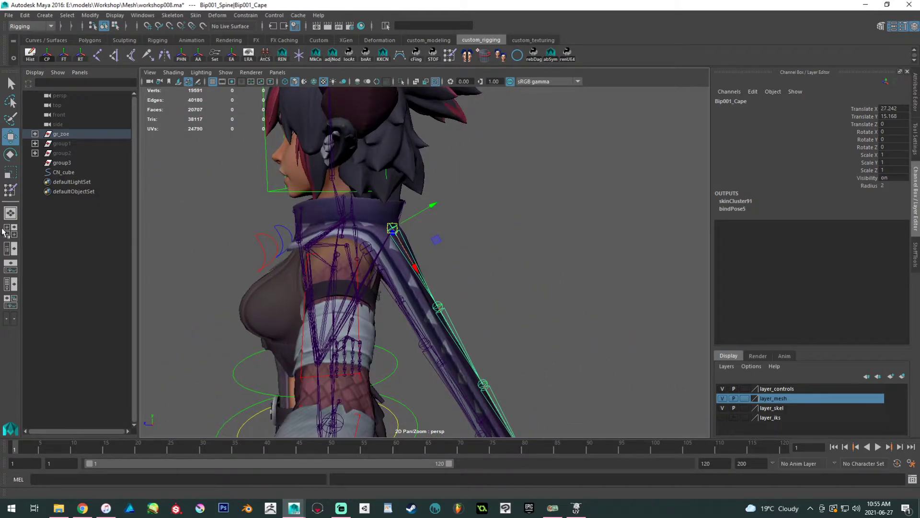
Place a new joint just behind the upper end of the cape in the side view with the Joint tool.
key(space)
scroll(567, 369, down, 6)
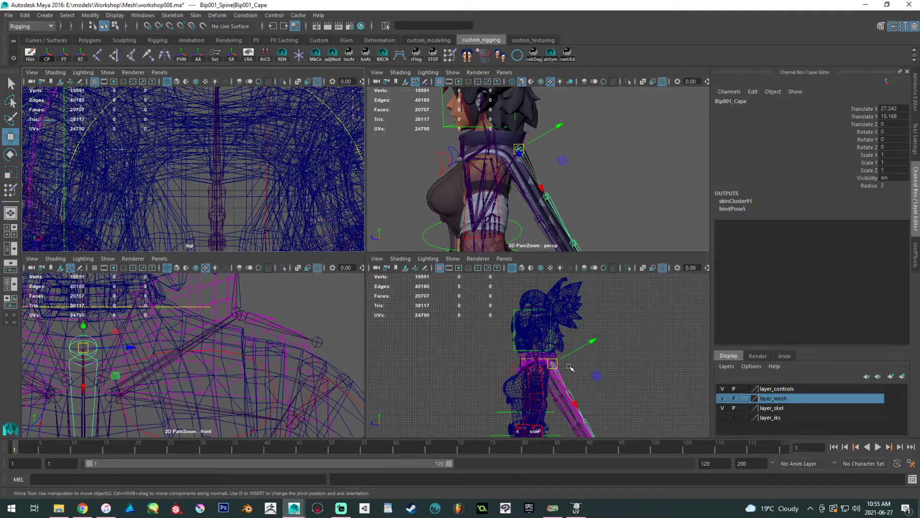
key(space)
alt+middle_drag(579, 384, 480, 264)
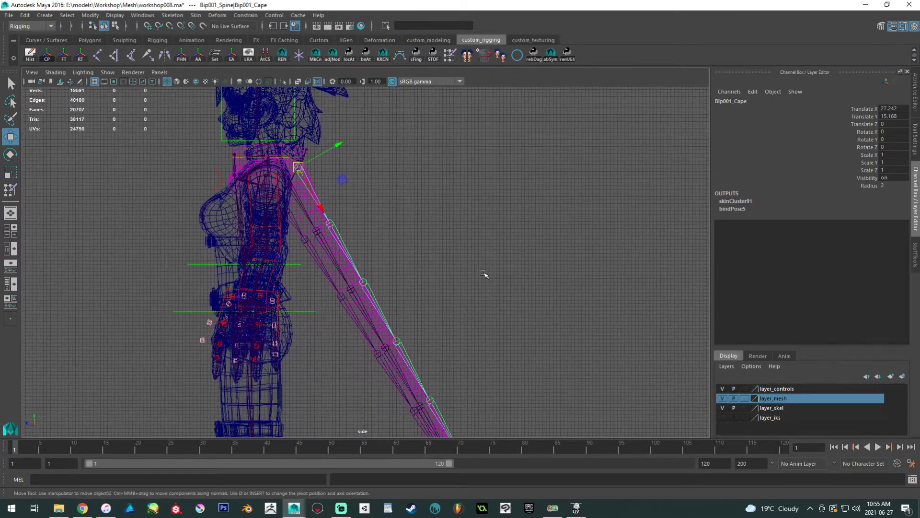
click(483, 272)
click(97, 56)
click(314, 173)
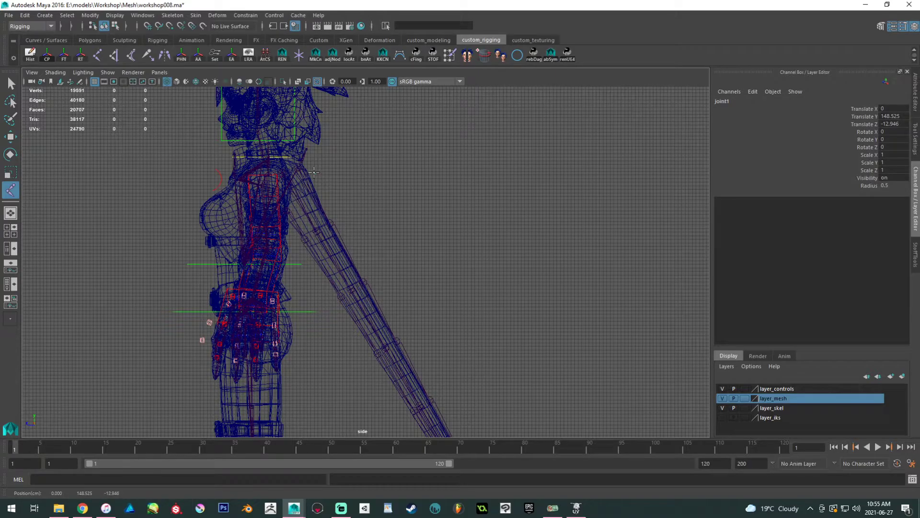
Try adding an end joint at the cape's lower tip to form one long bone, and undo it.
alt+middle_drag(477, 358, 457, 286)
scroll(423, 259, down, 1)
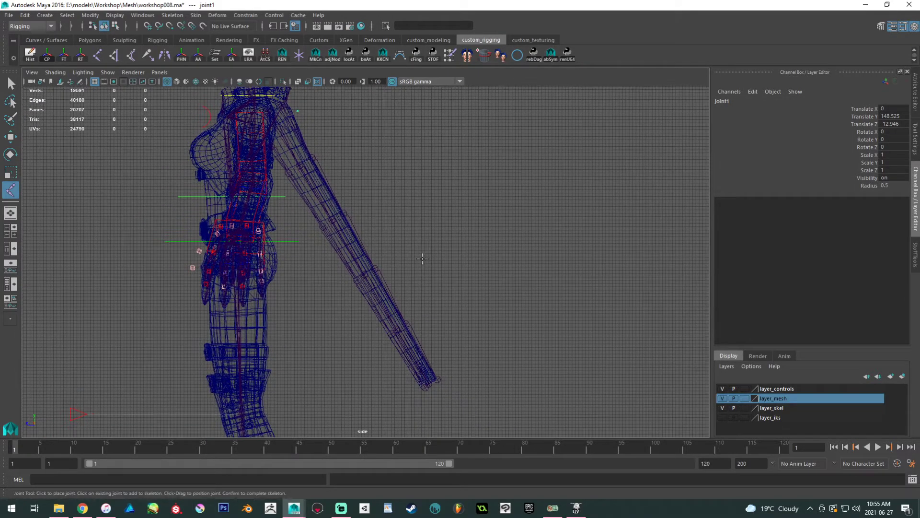
click(449, 381)
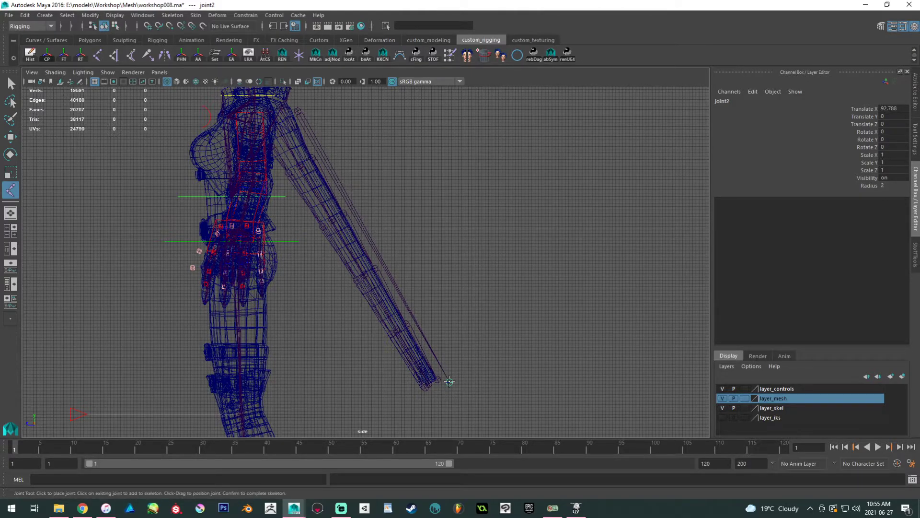
key(w)
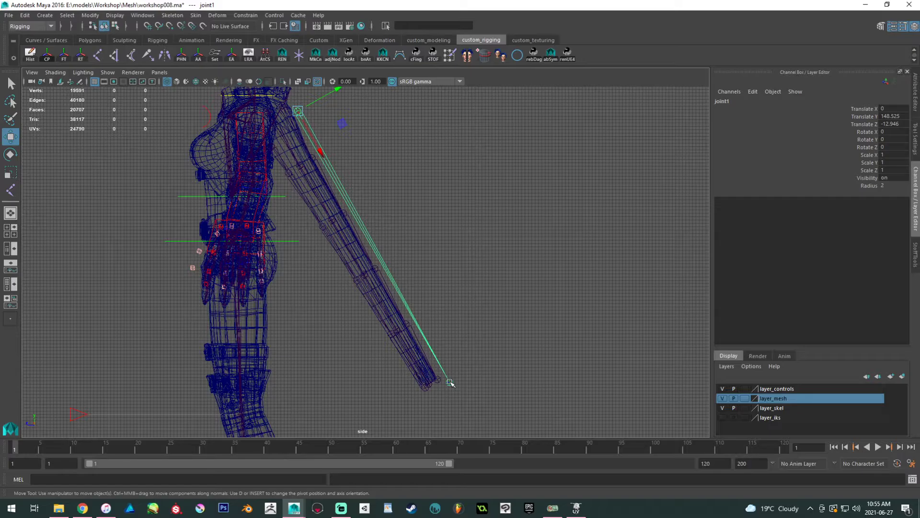
alt+middle_drag(494, 160, 523, 283)
alt+right_drag(384, 269, 488, 351)
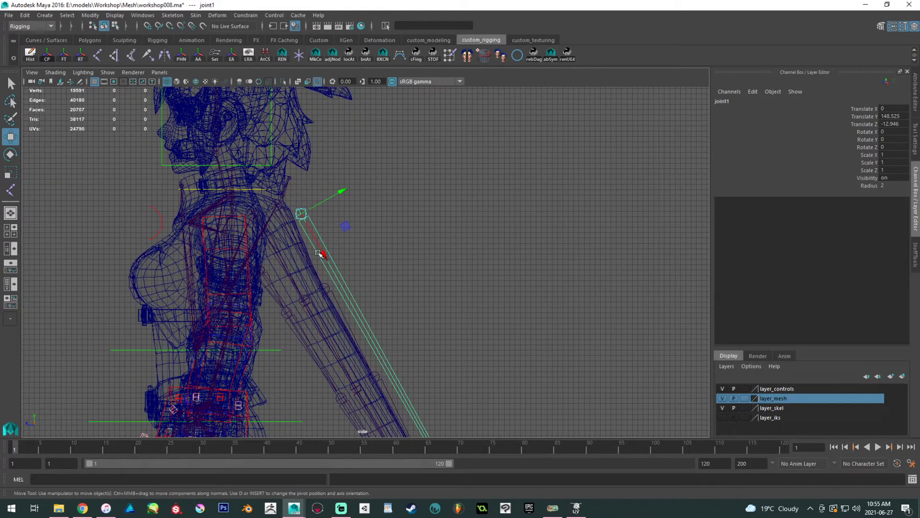
key(ctrl+z)
key(ctrl+z)
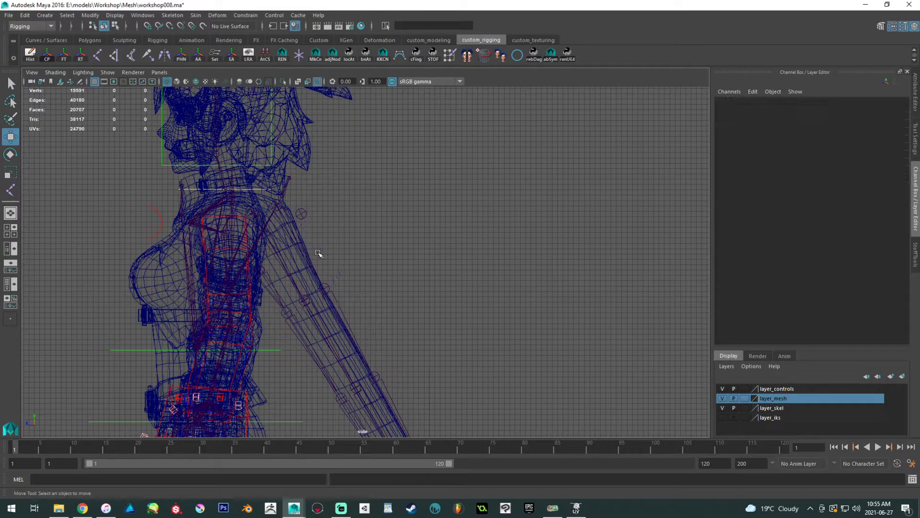
Duplicate the joint behind the cape's upper end and slide three successive copies down along the cape at even spacing.
click(309, 215)
key(ctrl+d)
drag(327, 252, 409, 405)
key(ctrl+d)
alt+middle_drag(409, 405, 338, 301)
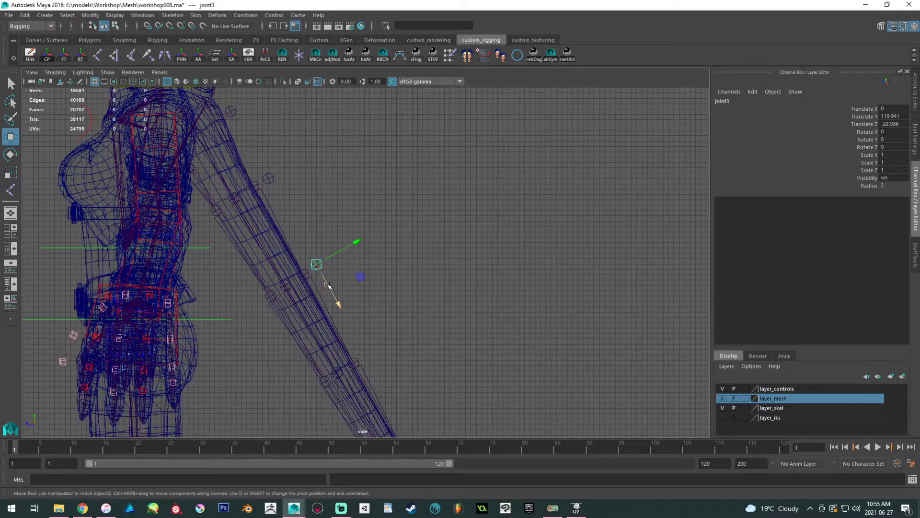
key(ctrl+d)
drag(339, 303, 389, 394)
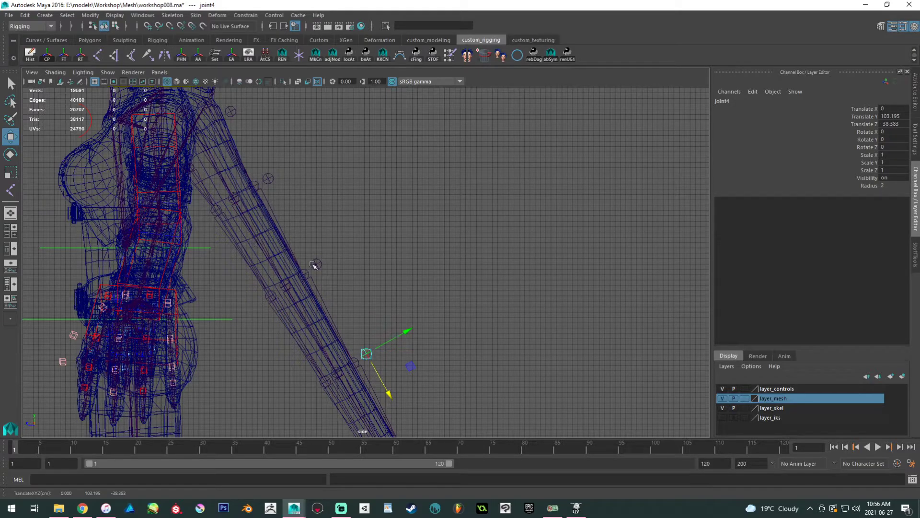
Duplicate two more joints along the cape, placing the last one beside its lower tip.
alt+middle_drag(411, 364, 353, 255)
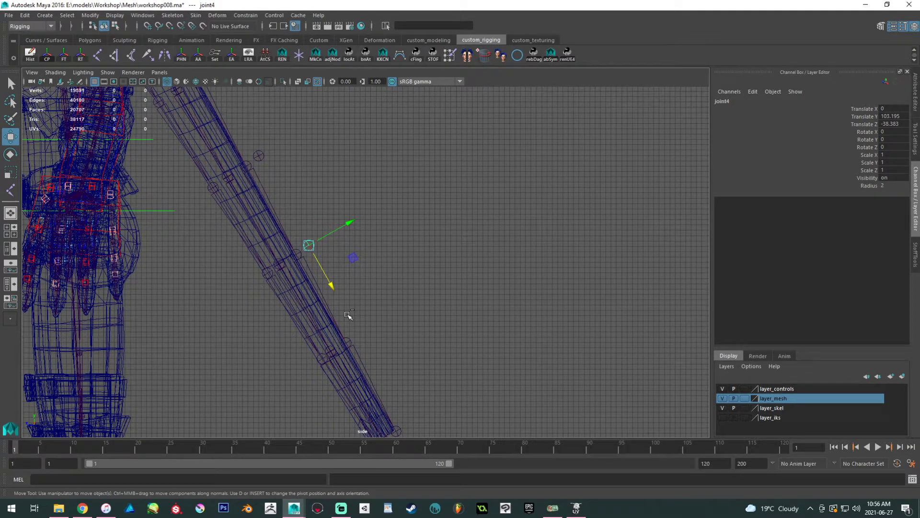
click(325, 276)
drag(345, 314, 381, 375)
alt+middle_drag(424, 350, 399, 289)
key(ctrl+d)
drag(357, 308, 412, 395)
alt+middle_drag(351, 281, 362, 336)
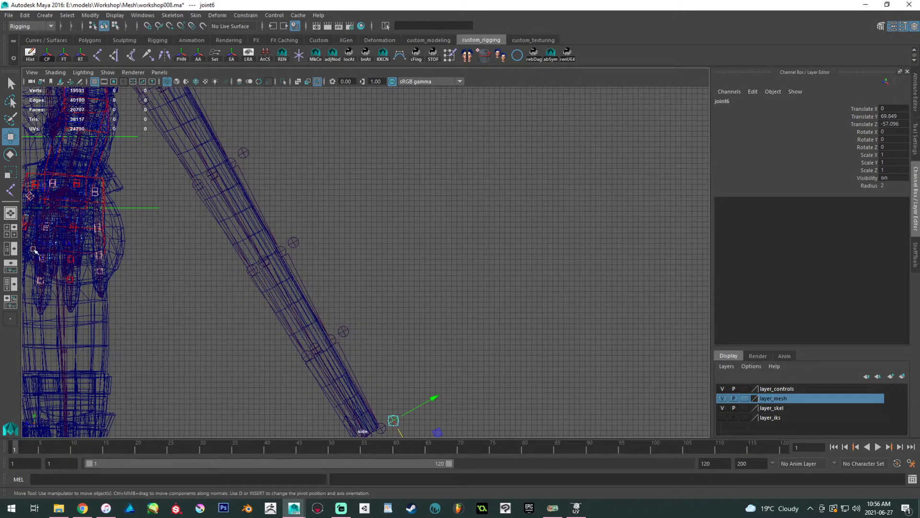
Parent the loose joints into a single chain under joint1 and move the chain closer to the cape's back.
click(11, 248)
middle_drag(65, 229, 71, 180)
click(65, 183)
alt+middle_drag(331, 210, 342, 246)
alt+right_drag(393, 287, 455, 285)
drag(480, 257, 170, 210)
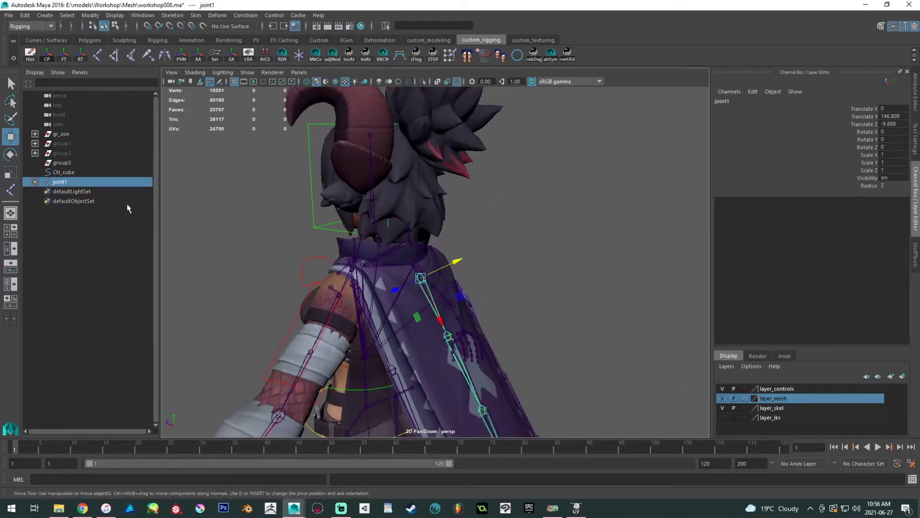
Duplicate the middle chain, move the copy to the cape's edge on the bandaged-arm side, and rotate it -2.897 in Y.
alt+drag(346, 231, 293, 249)
alt+right_drag(292, 249, 319, 254)
alt+drag(318, 254, 304, 291)
key(ctrl+d)
alt+middle_drag(304, 291, 286, 225)
key(e)
alt+drag(349, 261, 326, 263)
key(w)
alt+drag(354, 263, 314, 150)
alt+drag(284, 180, 257, 186)
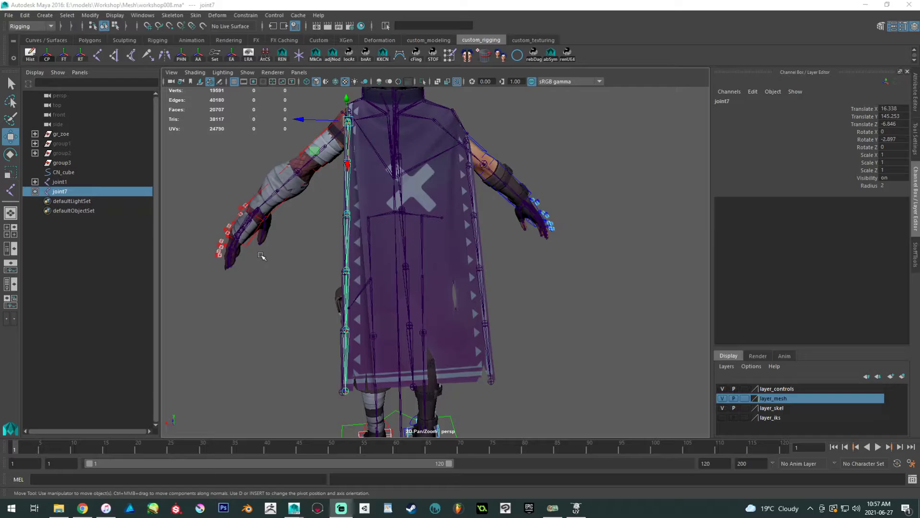
Examine how the duplicated side chain's root sits against the shoulder and the existing cape joints.
alt+middle_drag(466, 171, 493, 252)
scroll(493, 252, up, 3)
alt+drag(493, 252, 468, 255)
scroll(468, 255, up, 3)
alt+middle_drag(468, 254, 463, 292)
alt+drag(463, 292, 548, 281)
alt+middle_drag(479, 206, 570, 292)
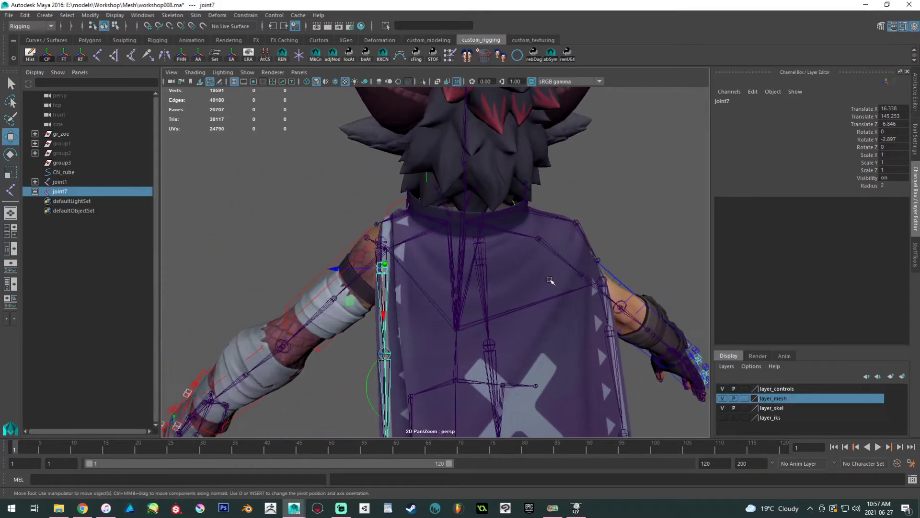
alt+drag(398, 218, 489, 214)
alt+right_drag(489, 214, 503, 271)
mouse_move(503, 271)
alt+mouse_down()
mouse_move(473, 271)
mouse_move(508, 275)
alt+mouse_up()
alt+right_drag(508, 276, 544, 314)
alt+drag(407, 262, 401, 284)
click(329, 264)
alt+drag(313, 261, 397, 243)
alt+drag(332, 231, 349, 261)
Delete both practice joint chains, joint1 and joint7.
click(356, 271)
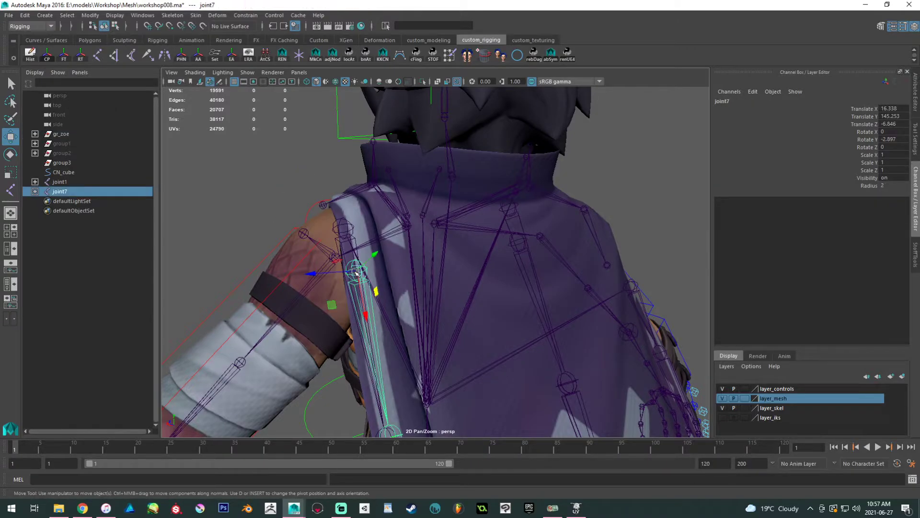
drag(77, 184, 74, 191)
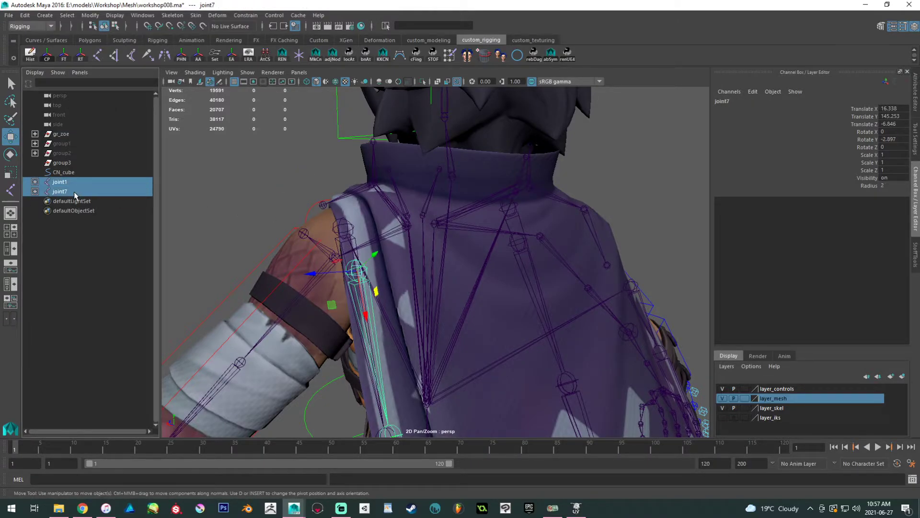
key(Delete)
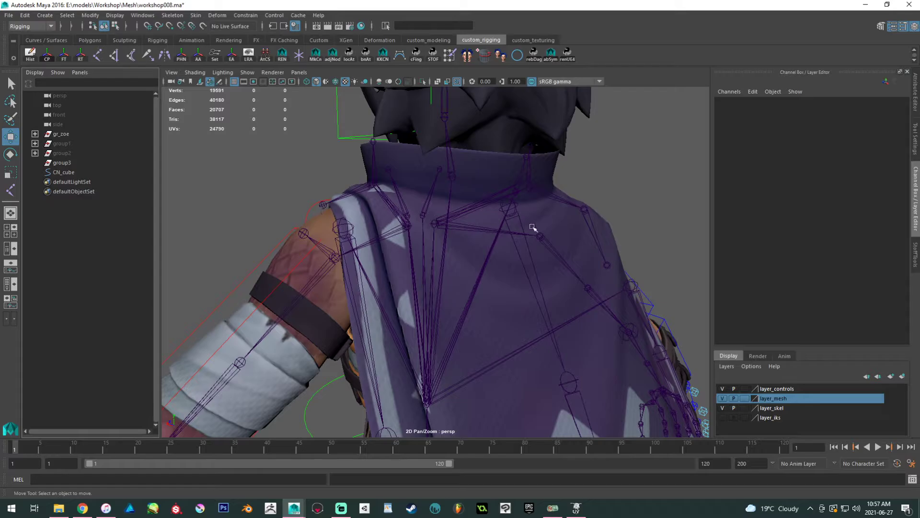
Try moving the cape's side root joint Bip001_Cape_L near the shoulder and undo the move.
click(516, 218)
alt+right_drag(251, 206, 405, 322)
click(404, 324)
alt+drag(404, 324, 297, 292)
mouse_move(350, 322)
mouse_down()
mouse_move(352, 304)
mouse_move(344, 312)
mouse_up()
key(ctrl+z)
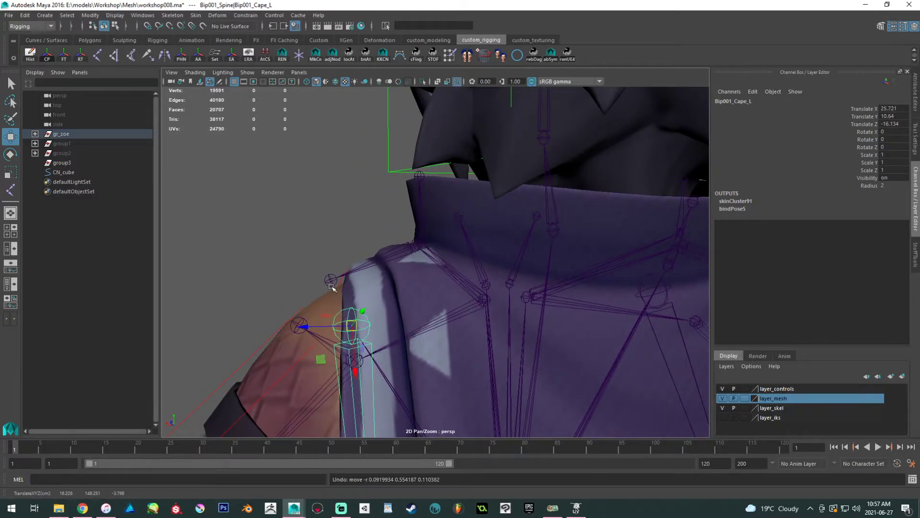
Test-rotate the cape shoulder joint Bip001_CapeShoulder_L, undo the rotation, and view both shoulder sides from the front.
click(364, 265)
key(e)
drag(386, 249, 555, 254)
key(ctrl+z)
alt+right_drag(554, 255, 451, 229)
alt+middle_drag(450, 229, 429, 228)
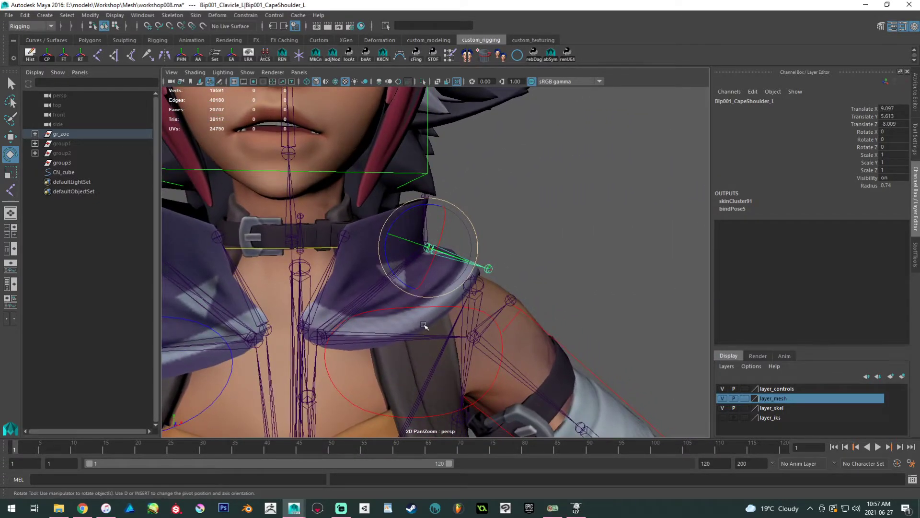
click(418, 337)
click(437, 257)
alt+drag(503, 273, 447, 284)
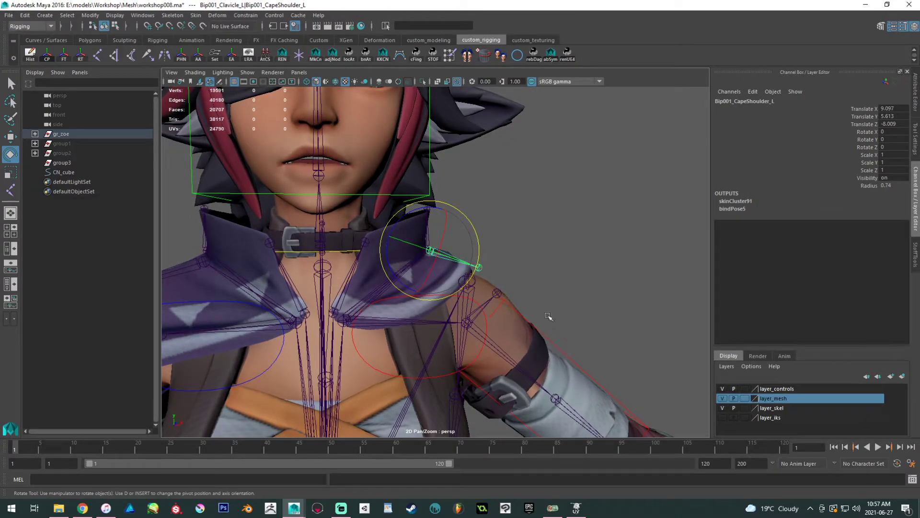
alt+drag(421, 312, 473, 334)
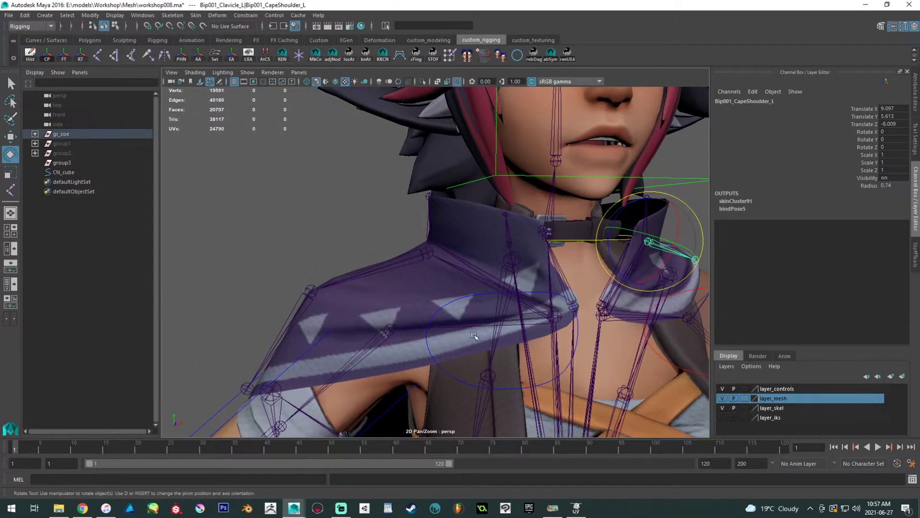
Test-rotate the upper arm control CN_Bip001_IK_UpperArm_R to check how the cape's shoulder flap follows, and undo the rotation.
click(308, 305)
click(390, 332)
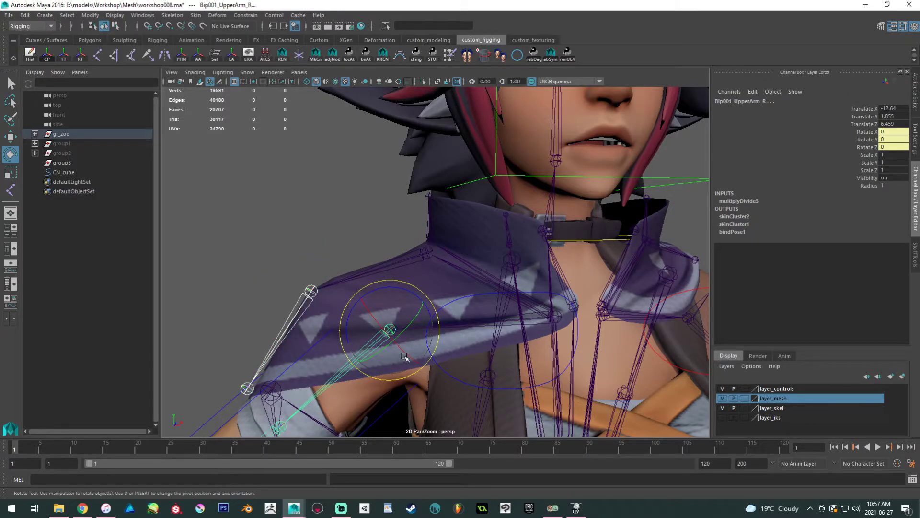
click(301, 299)
click(352, 361)
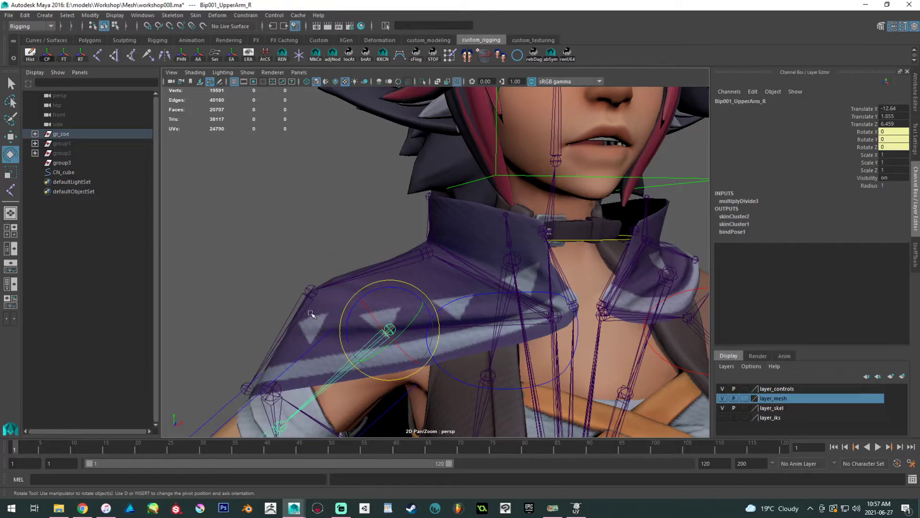
click(294, 364)
drag(374, 314, 402, 293)
key(ctrl+z)
key(ctrl+z)
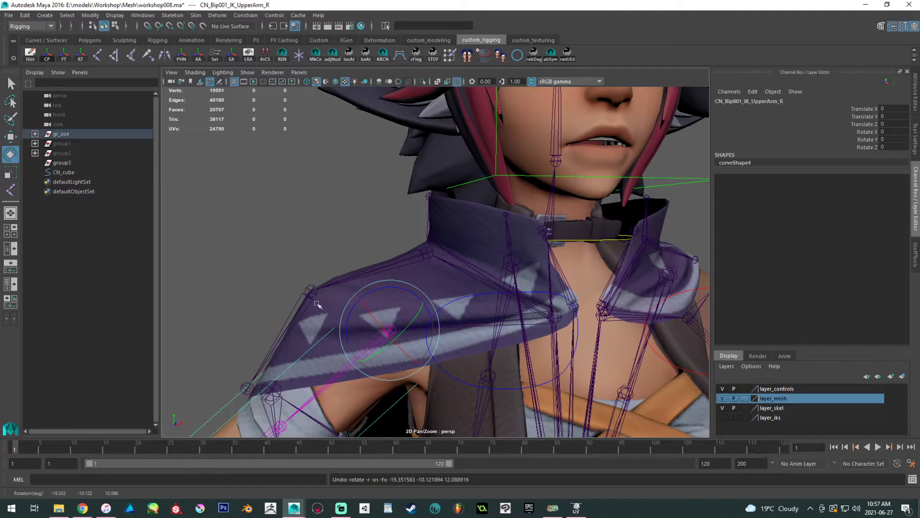
Inspect the shoulder flap's outer joint, the upper arm joint and mesh_cape1, test-rotate the right arm control again, and undo it.
click(316, 303)
click(395, 347)
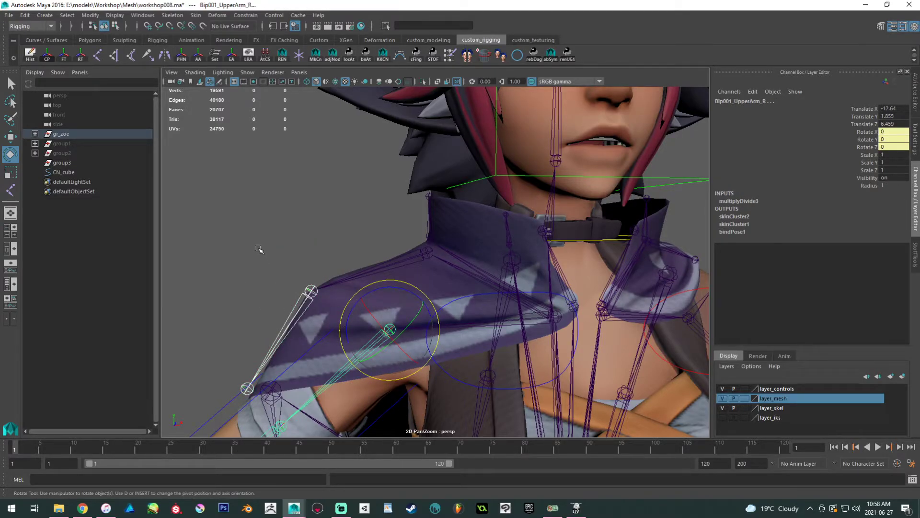
click(325, 308)
click(328, 336)
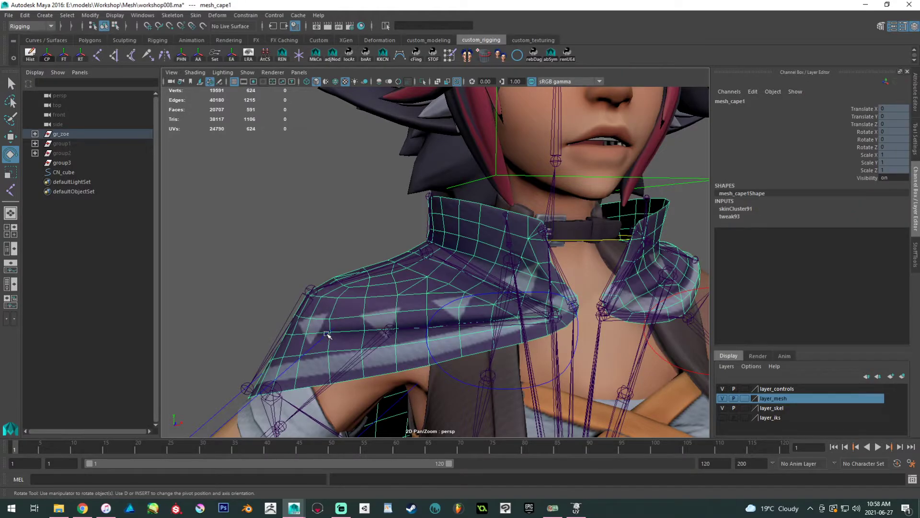
click(234, 399)
mouse_move(352, 318)
mouse_down()
mouse_move(349, 290)
mouse_move(354, 327)
mouse_up()
key(ctrl+z)
mouse_move(362, 290)
alt+middle_down()
mouse_move(355, 226)
mouse_move(365, 267)
mouse_move(351, 284)
alt+middle_up()
alt+drag(352, 284, 250, 318)
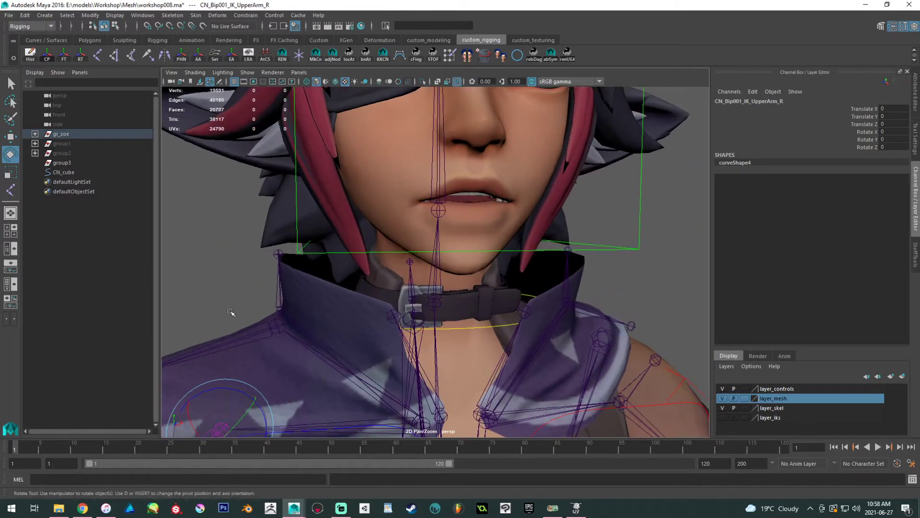
click(251, 318)
alt+middle_drag(240, 269, 253, 273)
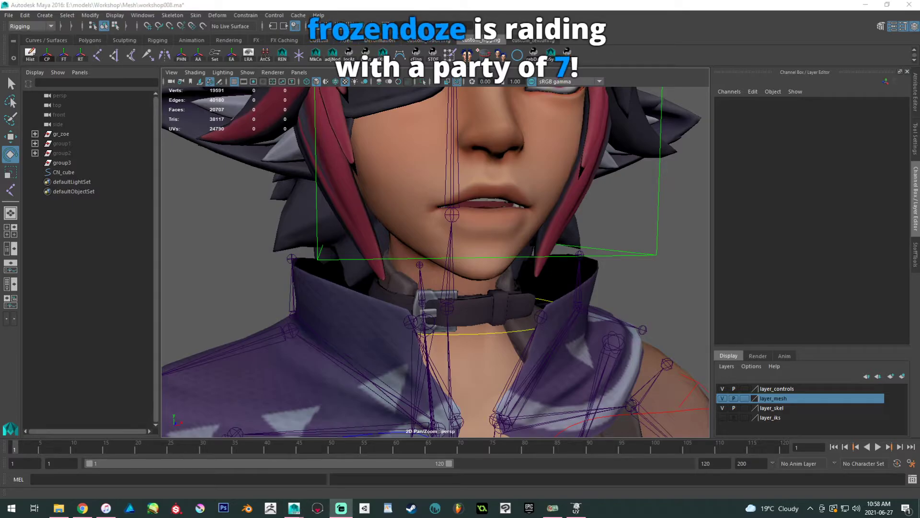
Examine the cape's collar and shoulder joints from the front around to the back.
click(366, 6)
alt+drag(472, 184, 391, 190)
alt+right_drag(391, 191, 316, 168)
alt+middle_drag(316, 168, 325, 248)
alt+drag(325, 248, 360, 218)
alt+right_drag(360, 218, 372, 271)
alt+middle_drag(371, 271, 338, 218)
alt+right_drag(338, 218, 386, 287)
alt+drag(386, 286, 353, 293)
alt+middle_drag(353, 294, 360, 307)
alt+drag(359, 308, 318, 320)
alt+middle_drag(318, 320, 335, 286)
mouse_move(335, 286)
alt+mouse_down()
mouse_move(332, 299)
mouse_move(338, 294)
alt+mouse_up()
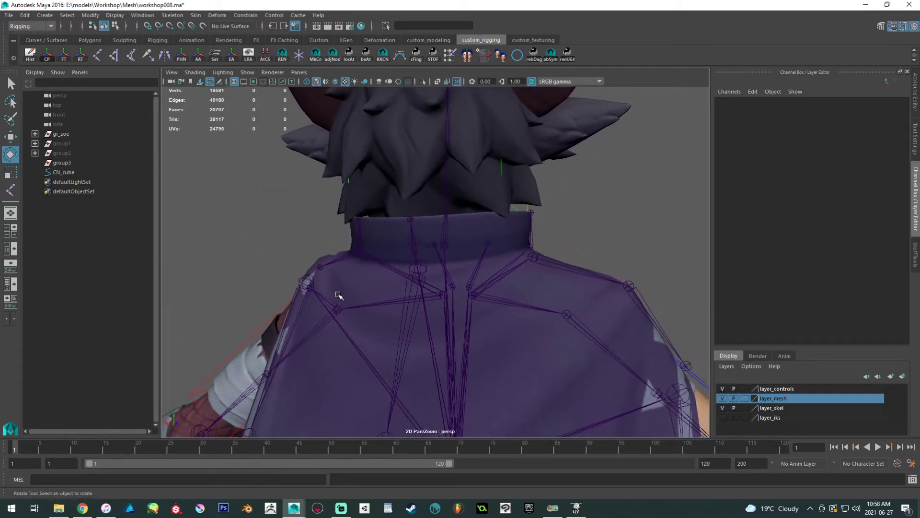
Test-rotate Bip001_CapeShoulder_L while viewing the cape from behind, and undo the rotation.
click(414, 314)
alt+drag(415, 314, 284, 306)
alt+middle_drag(328, 283, 285, 307)
alt+right_drag(285, 306, 267, 261)
alt+drag(267, 261, 277, 262)
alt+right_drag(277, 261, 495, 339)
alt+middle_drag(495, 339, 474, 290)
click(502, 234)
drag(502, 233, 321, 203)
key(ctrl+z)
alt+right_drag(320, 203, 394, 320)
alt+drag(394, 321, 386, 278)
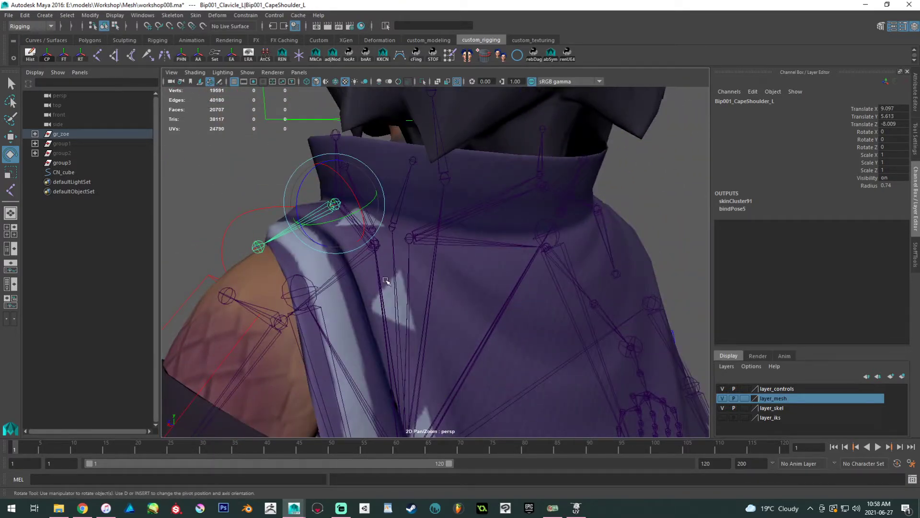
Parent the cape's side root joint Bip001_Cape_L to the shoulder joint Bip001_CapeShoulder_L.
click(295, 278)
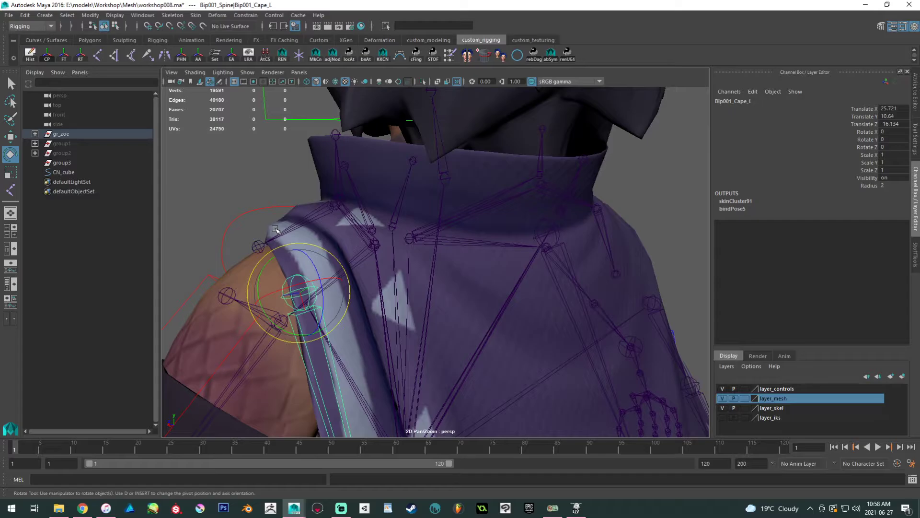
click(284, 232)
alt+right_drag(284, 231, 266, 217)
alt+drag(267, 217, 242, 222)
click(245, 221)
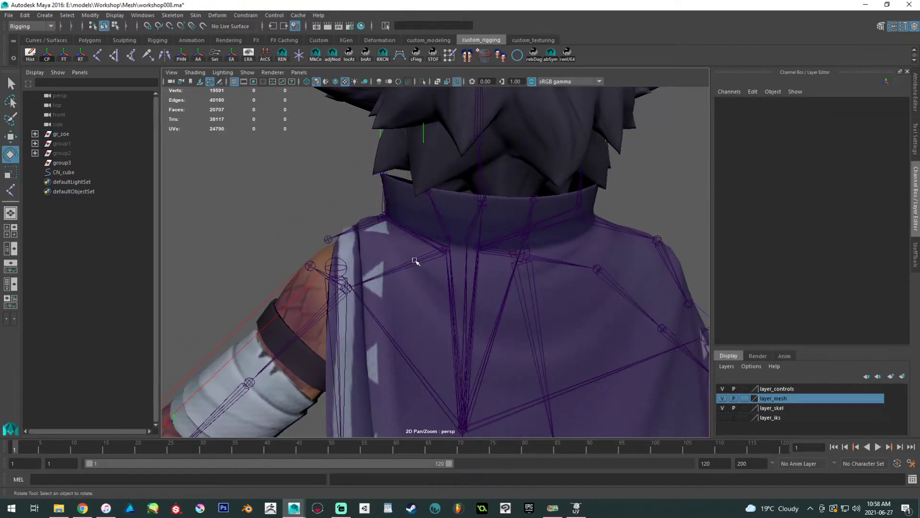
scroll(383, 257, down, 1)
scroll(355, 249, up, 2)
click(329, 253)
click(317, 270)
shift+click(346, 216)
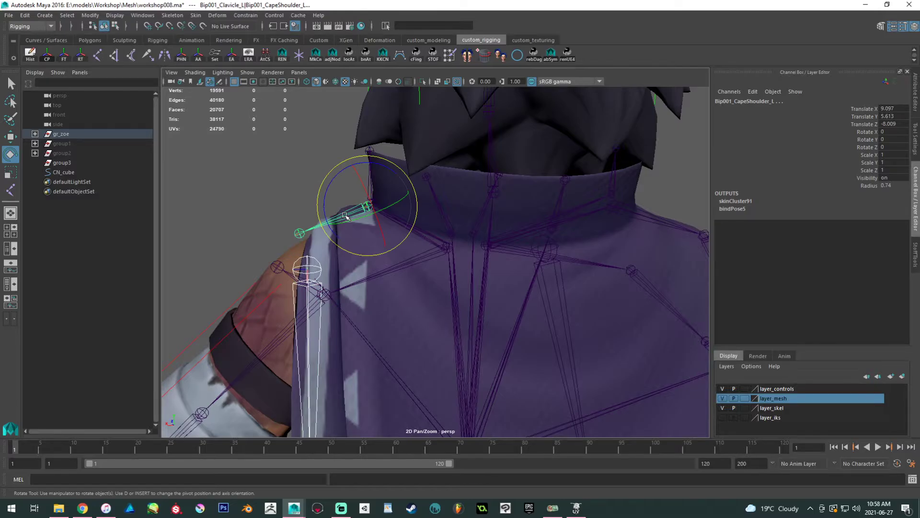
key(Down)
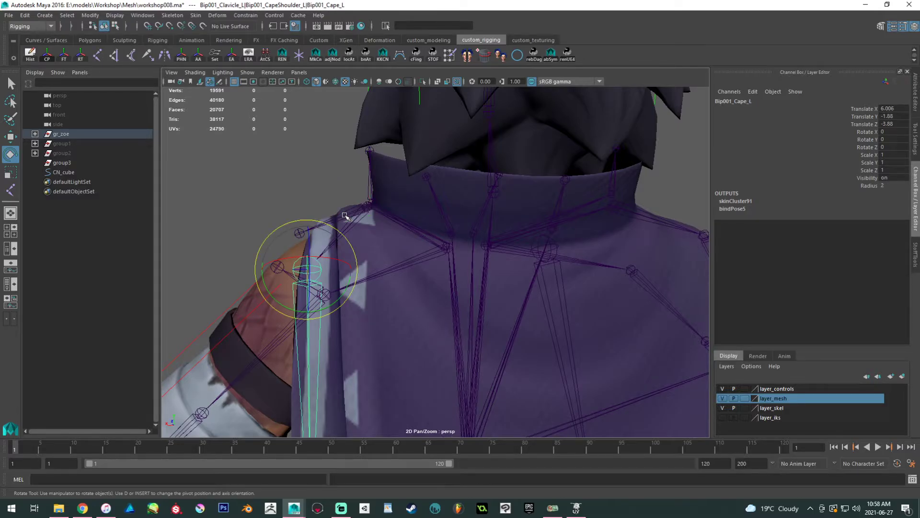
Test-rotate the side chain root Bip001_Cape_L, then undo the rotation and its parenting to Bip001_CapeShoulder_L.
key(Up)
alt+right_drag(344, 215, 240, 226)
alt+drag(240, 226, 300, 167)
scroll(300, 167, down, 3)
alt+middle_drag(300, 167, 249, 108)
drag(345, 136, 326, 136)
key(ctrl+z)
key(ctrl+z)
key(ctrl+z)
alt+middle_drag(293, 171, 317, 223)
key(ctrl+z)
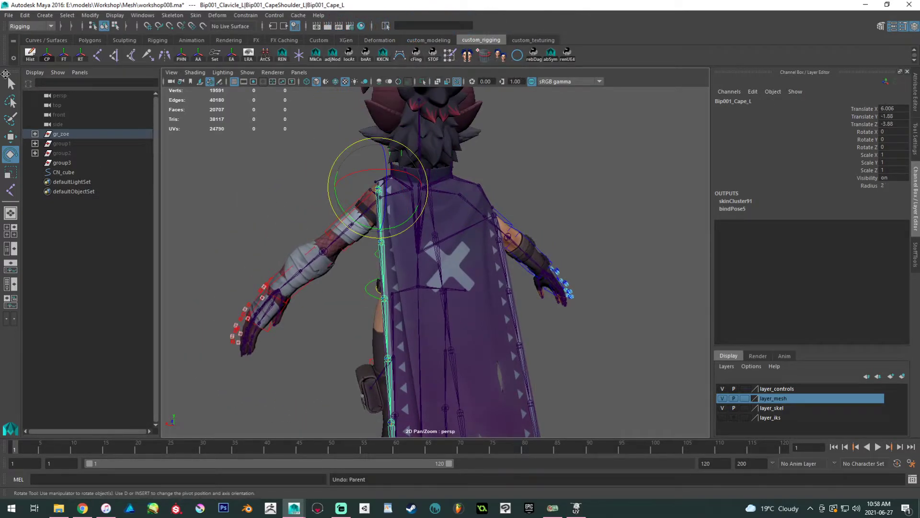
key(ctrl+z)
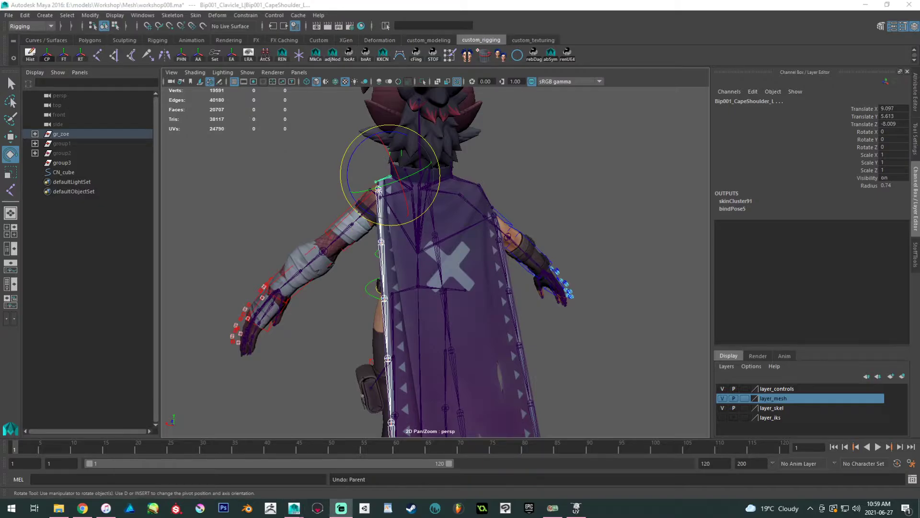
Examine the position of the side chain root Bip001_Cape_L relative to the shoulder from behind and from the side.
alt+right_drag(409, 161, 509, 303)
alt+middle_drag(330, 254, 358, 305)
alt+right_drag(357, 306, 383, 328)
click(352, 314)
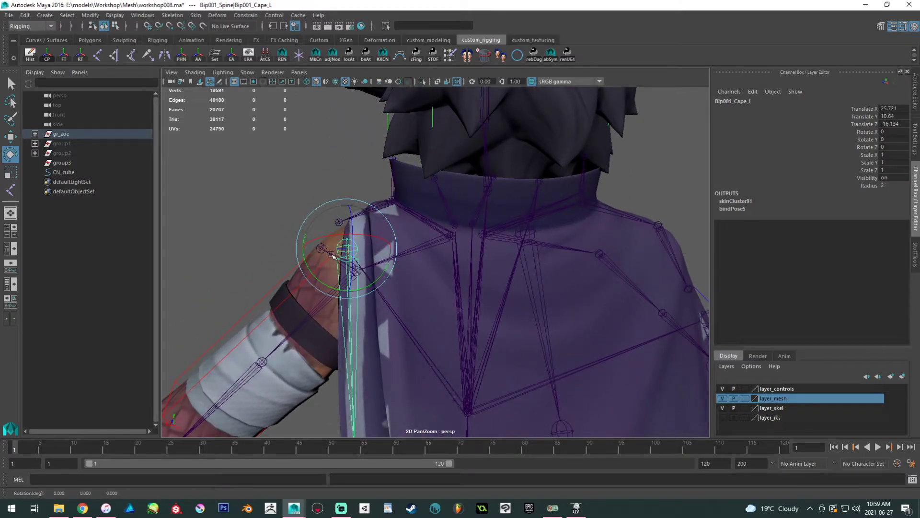
key(w)
mouse_move(350, 252)
mouse_down()
mouse_move(379, 256)
mouse_move(295, 261)
mouse_move(325, 266)
mouse_move(338, 252)
mouse_up()
alt+right_drag(338, 252, 335, 227)
alt+drag(335, 226, 411, 268)
alt+drag(395, 228, 507, 265)
alt+drag(223, 225, 284, 228)
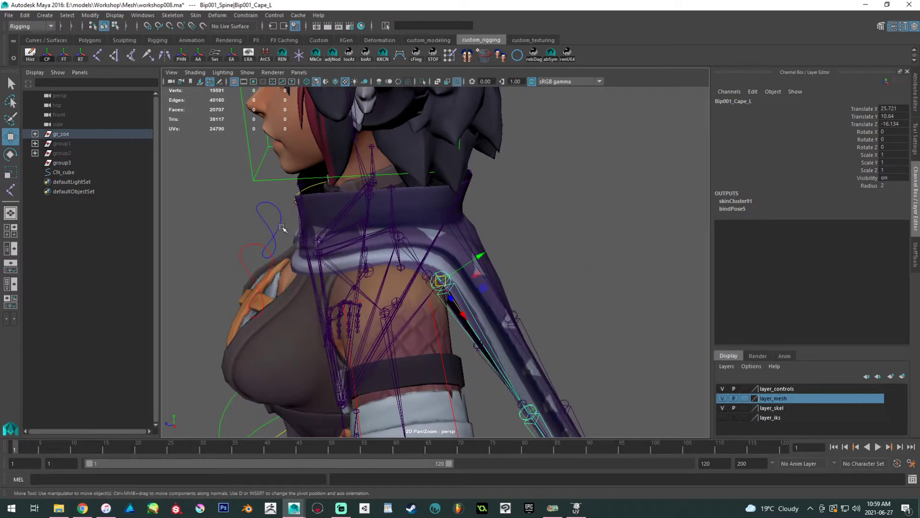
Test-rotate CN_Bip001_Clavicle_L to about 27.4 on Z and shift Bip001_Cape_L to follow the raised shoulder.
click(259, 244)
key(e)
drag(295, 264, 236, 233)
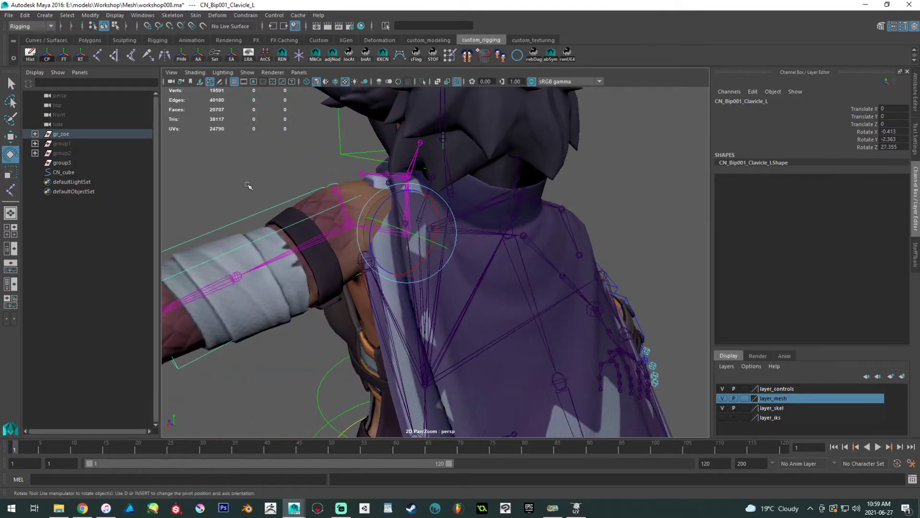
click(249, 192)
click(361, 259)
key(w)
alt+drag(362, 261, 404, 236)
alt+right_drag(404, 235, 285, 179)
alt+drag(285, 179, 371, 207)
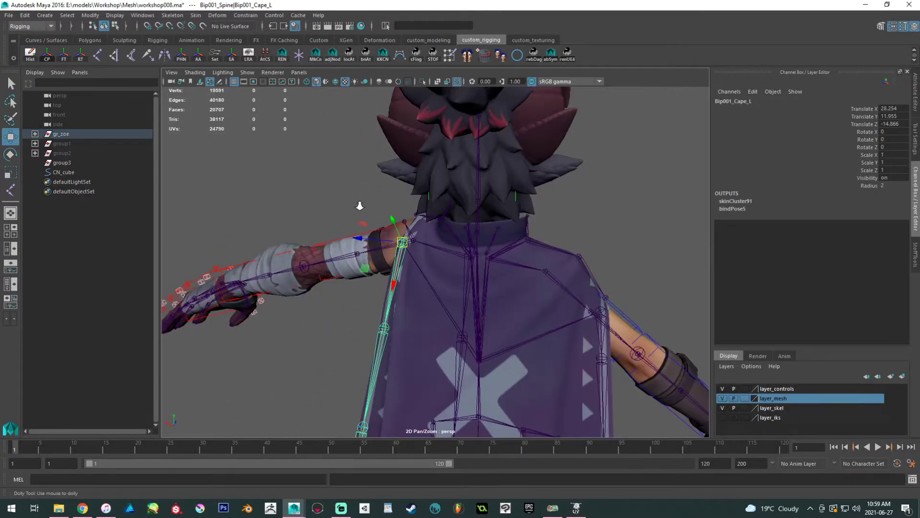
Examine how the whole cape hangs with the shoulder raised, from the side and from behind.
scroll(372, 207, down, 3)
alt+middle_drag(438, 306, 432, 197)
scroll(432, 196, down, 4)
alt+drag(431, 196, 482, 228)
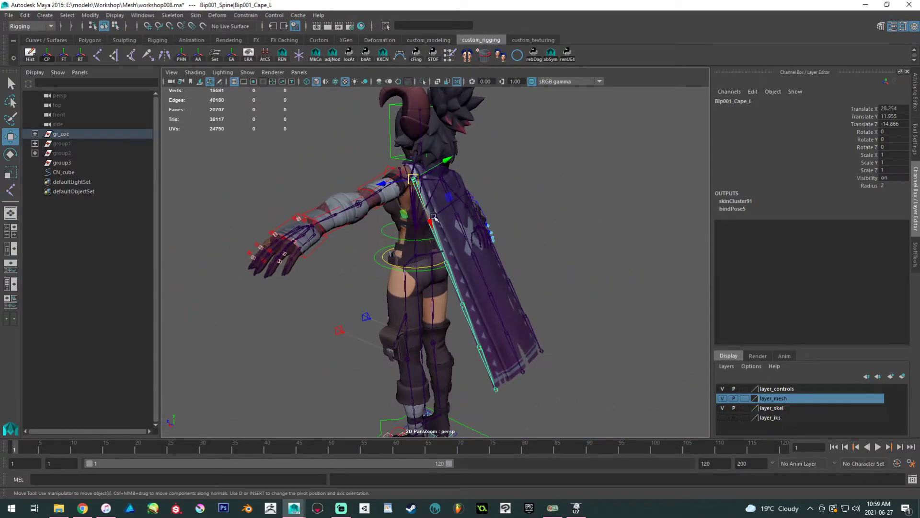
alt+middle_drag(481, 228, 488, 326)
alt+right_drag(489, 326, 511, 354)
alt+drag(511, 354, 393, 288)
alt+right_drag(393, 288, 357, 305)
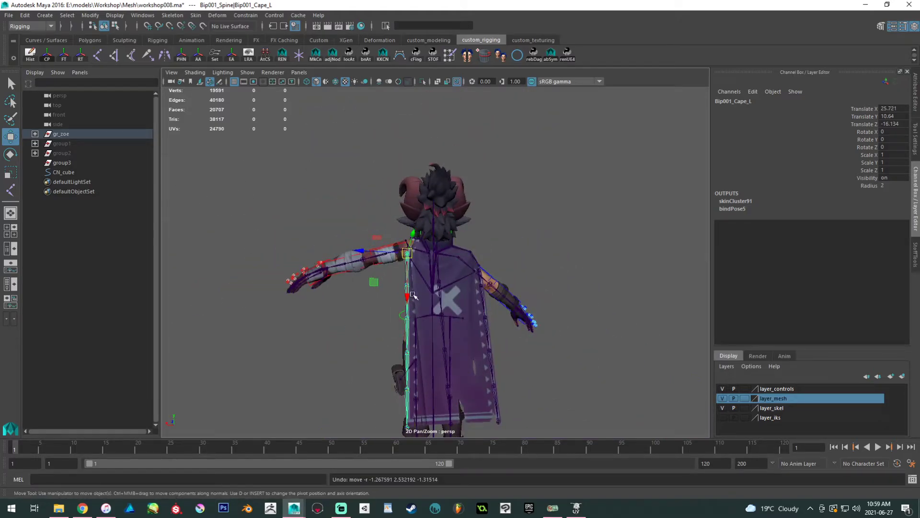
Test-rotate Bip001_Cape_L from behind, then undo the joint tests and the clavicle control's rotation.
key(e)
drag(389, 288, 445, 293)
key(w)
key(ctrl+z)
key(e)
key(ctrl+z)
key(ctrl+z)
key(ctrl+z)
key(ctrl+z)
key(ctrl+z)
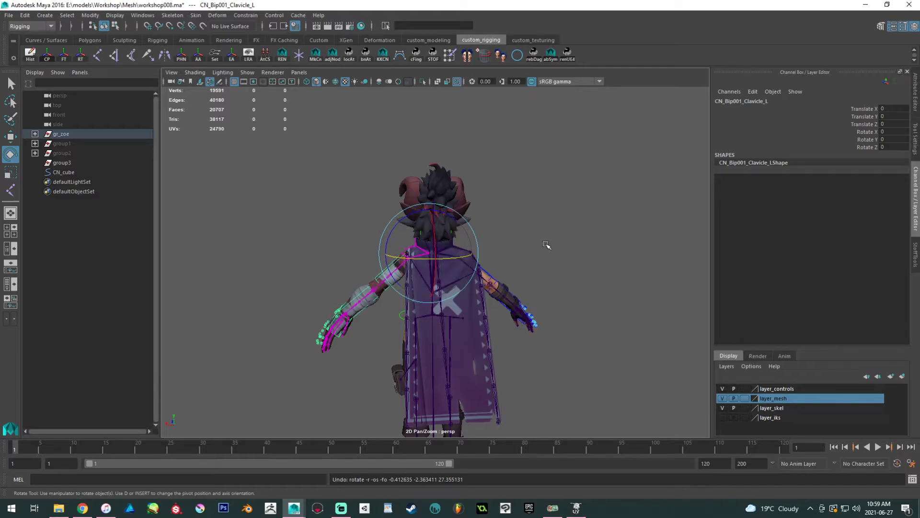
Test-rotate the front collar joint Bip001_CapeCollarFrt_L in the front view and undo each rotation.
click(534, 212)
alt+drag(534, 213, 336, 225)
alt+right_drag(336, 225, 432, 226)
alt+middle_drag(431, 225, 431, 292)
alt+drag(539, 352, 489, 341)
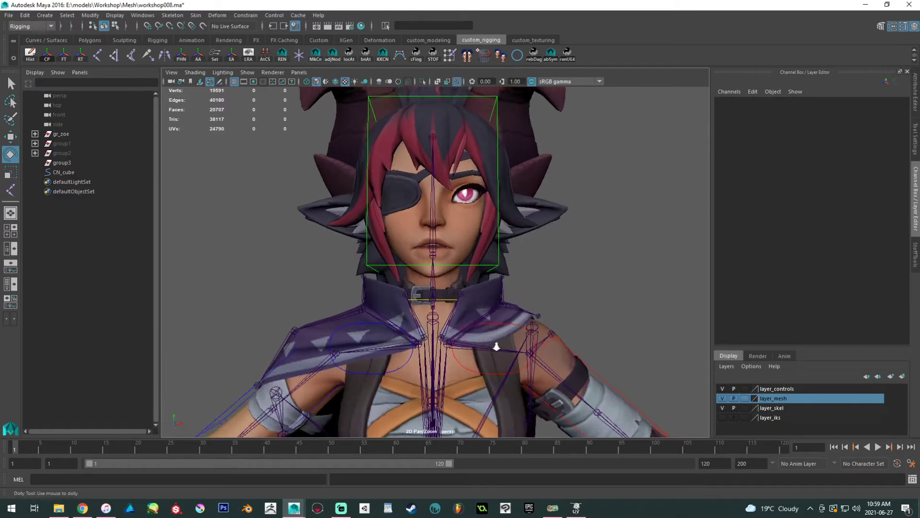
scroll(480, 335, up, 2)
click(464, 328)
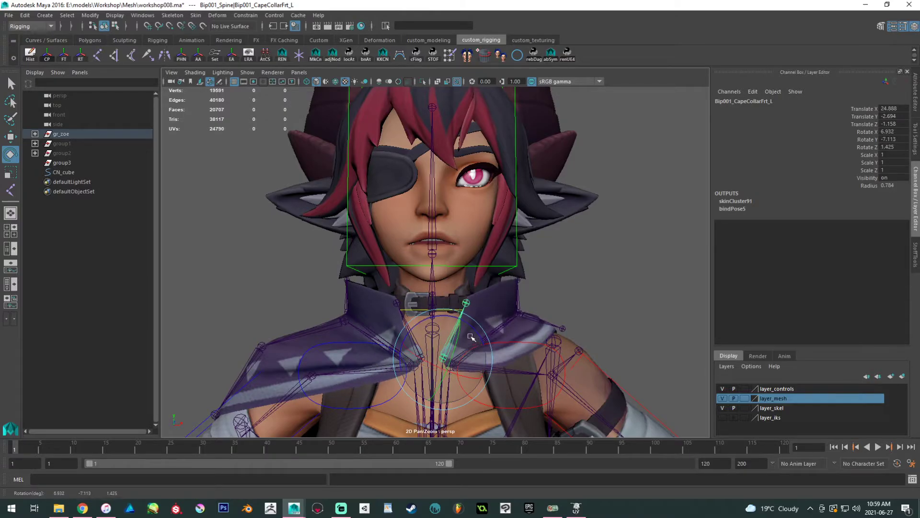
key(ctrl+z)
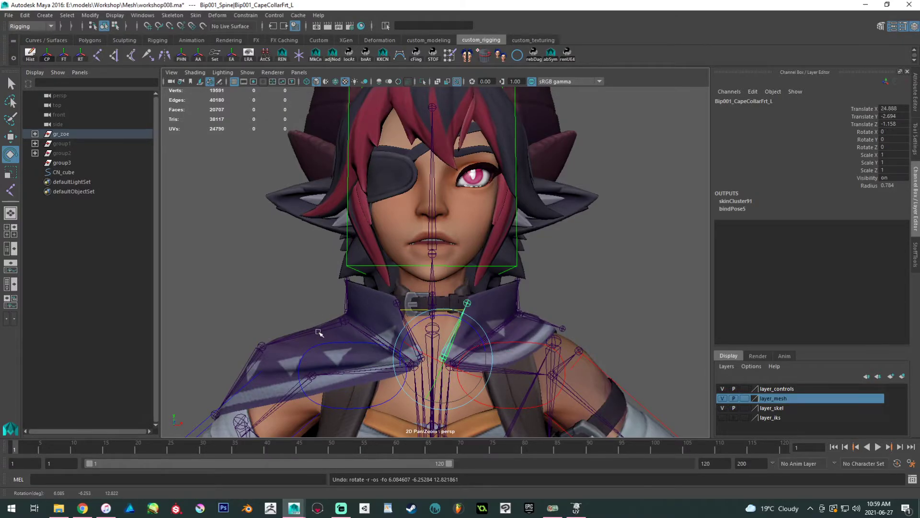
alt+drag(319, 331, 312, 343)
scroll(422, 333, up, 3)
drag(460, 326, 372, 353)
key(ctrl+z)
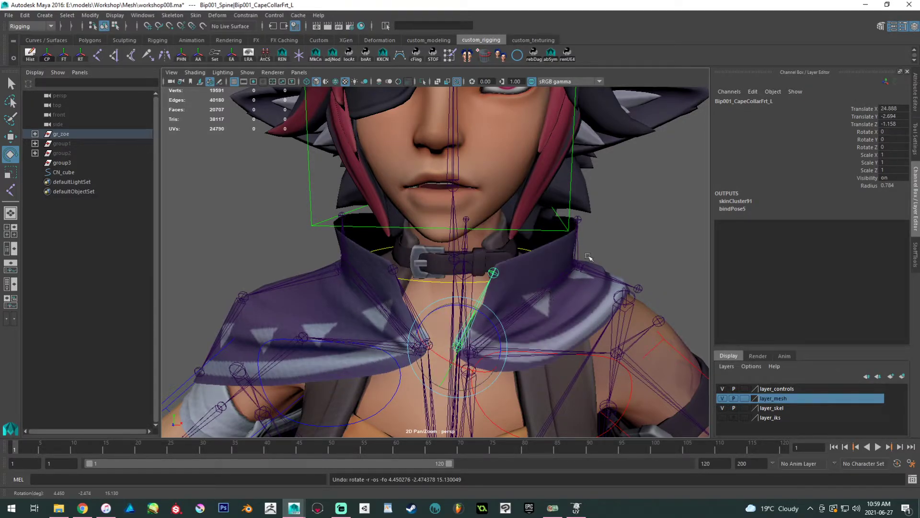
Select mesh_cape1 and reveal it in the gr_zoe hierarchy.
click(637, 217)
alt+drag(638, 216, 455, 229)
alt+right_drag(455, 229, 288, 239)
alt+middle_drag(403, 302, 392, 240)
alt+drag(392, 240, 383, 268)
alt+right_drag(383, 268, 426, 299)
click(426, 299)
alt+drag(426, 299, 503, 273)
click(33, 134)
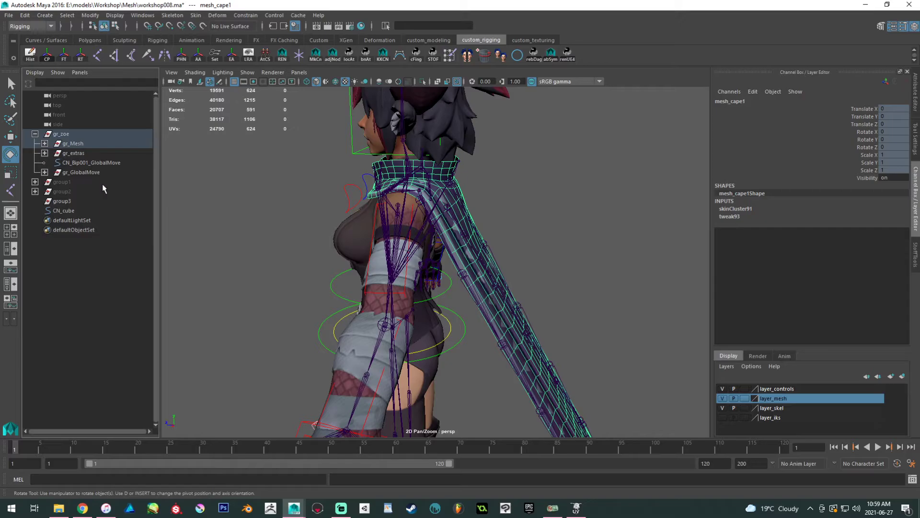
key(f)
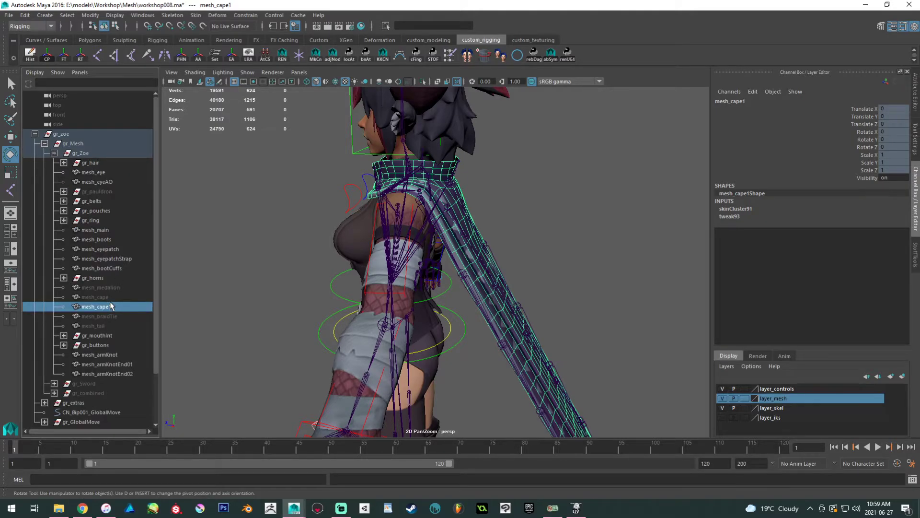
Show mesh_cape in place of mesh_cape1 and examine its collar and shoulder topology.
key(shift+h)
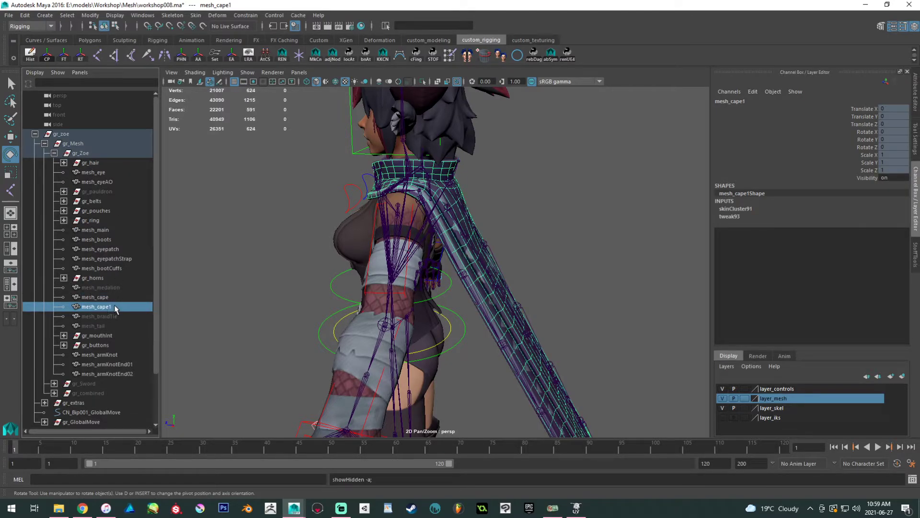
key(ctrl+h)
alt+drag(421, 283, 470, 248)
alt+middle_drag(488, 190, 443, 233)
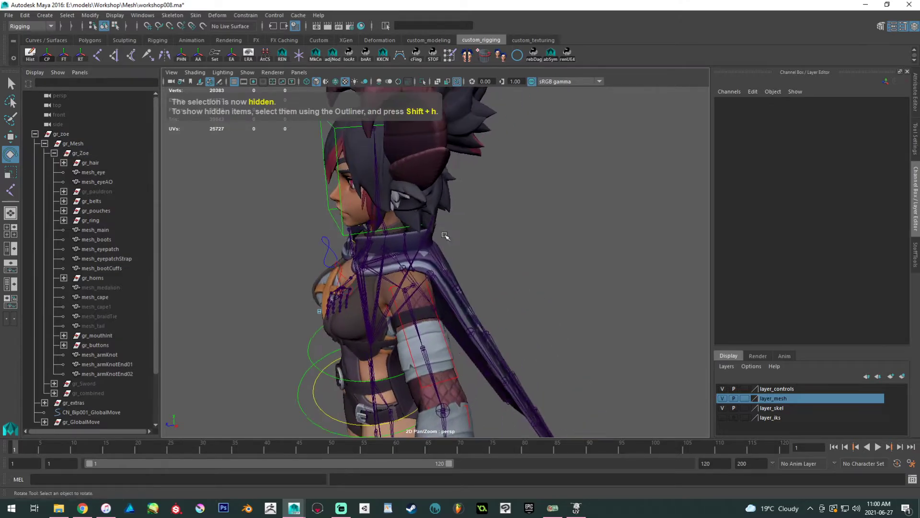
scroll(444, 234, up, 4)
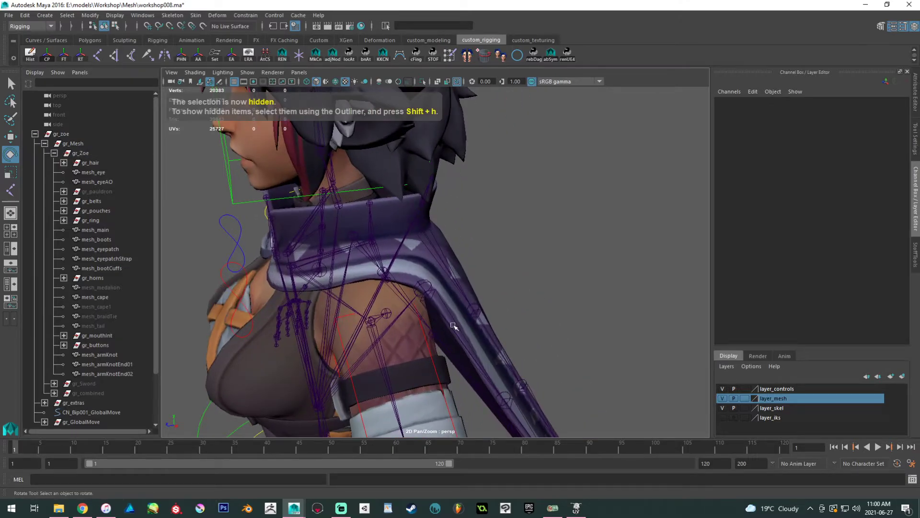
click(446, 254)
alt+drag(468, 236, 402, 245)
scroll(429, 236, up, 2)
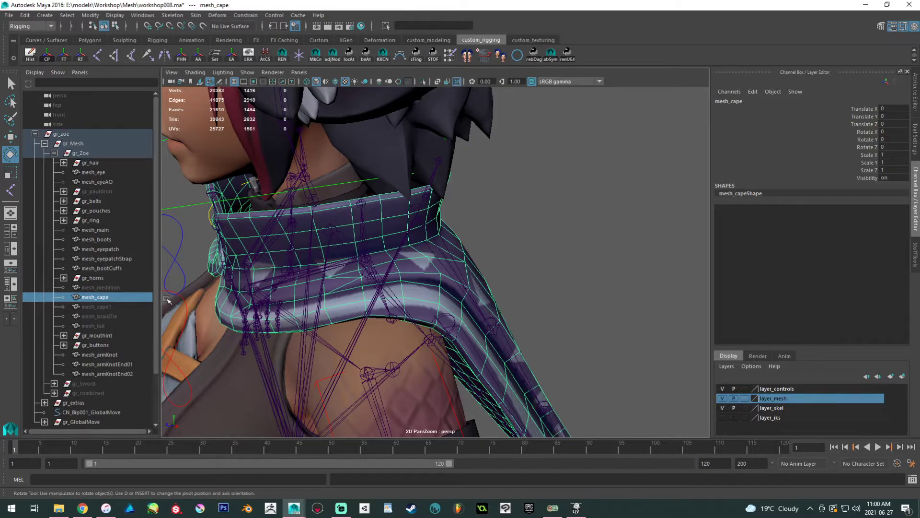
alt+drag(297, 285, 436, 267)
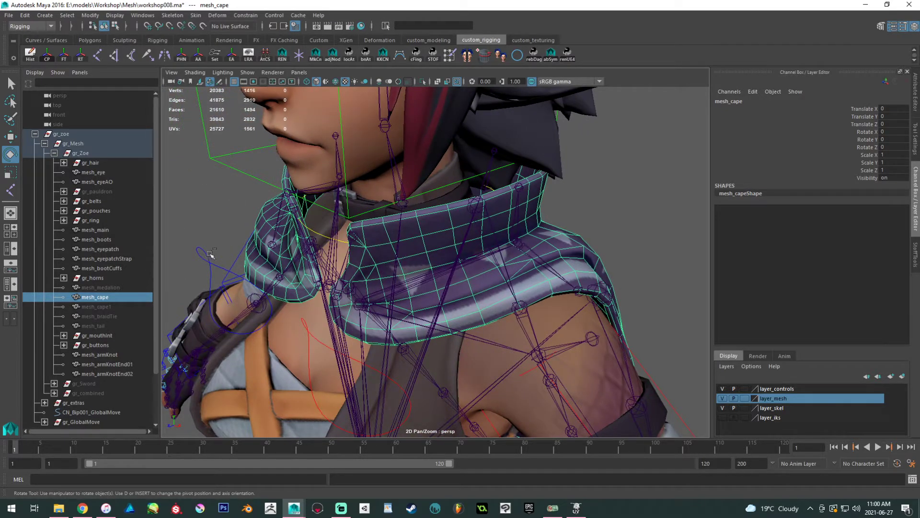
Hide mesh_cape and show mesh_cape1 again.
key(ctrl+h)
click(117, 306)
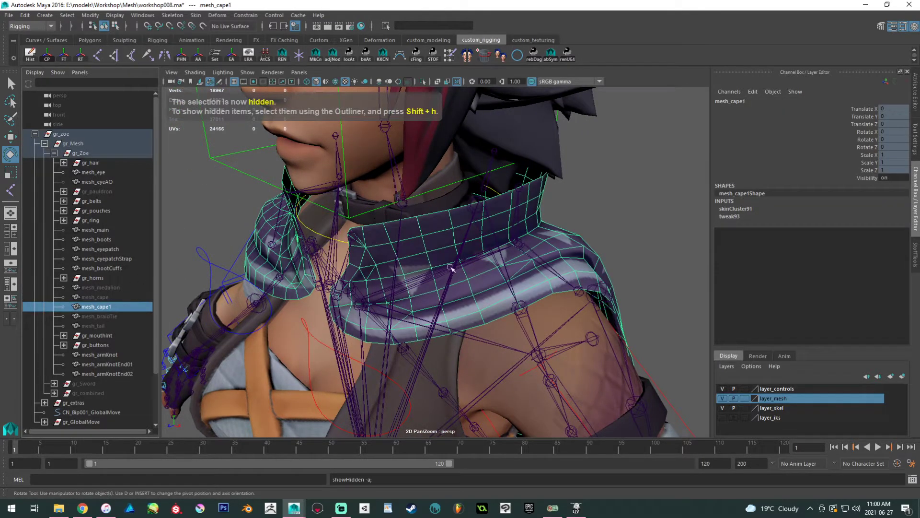
alt+drag(451, 273, 288, 273)
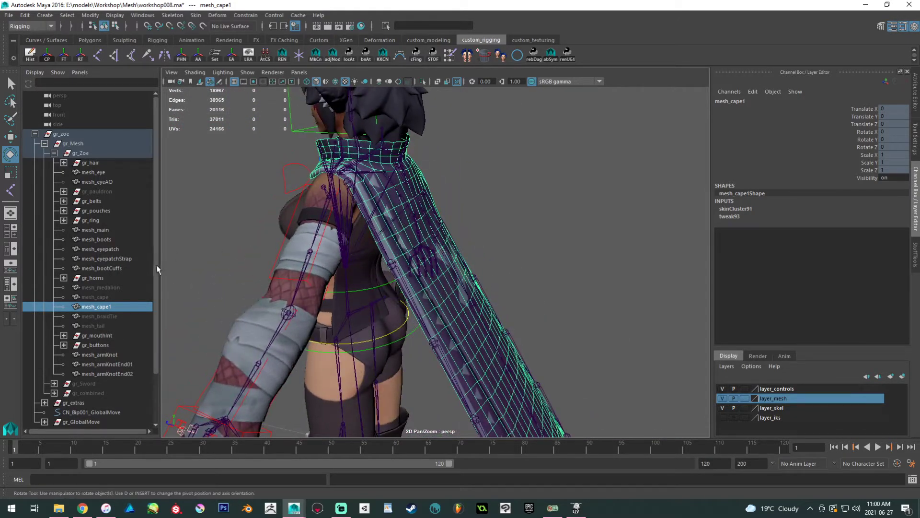
Duplicate mesh_cape1 and hide the source mesh.
key(ctrl+d)
click(108, 307)
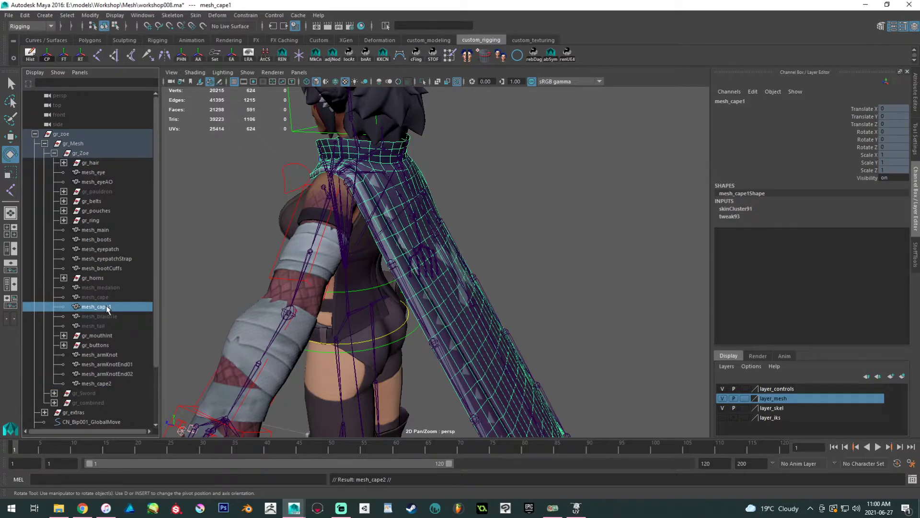
key(ctrl+h)
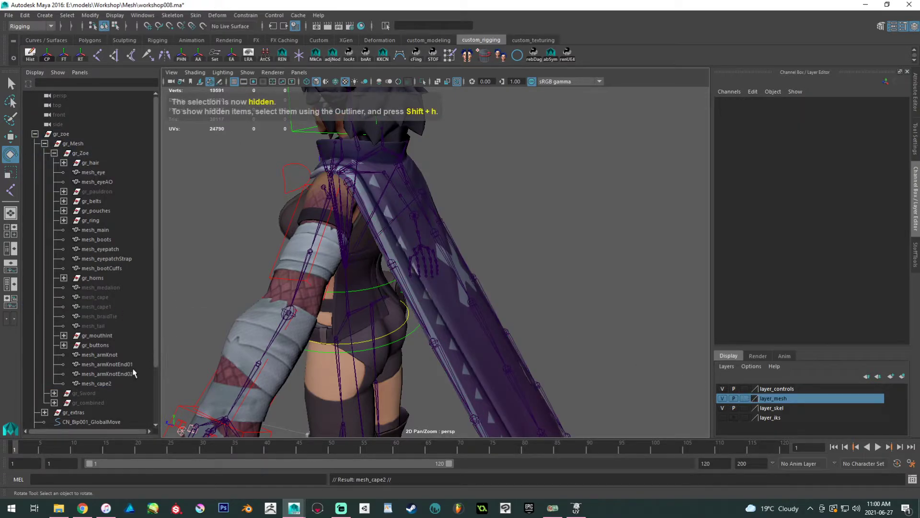
Isolate the duplicated mesh_cape2 together with the Bip001_Spine joint hierarchy in the viewport.
click(105, 385)
alt+drag(306, 331, 407, 342)
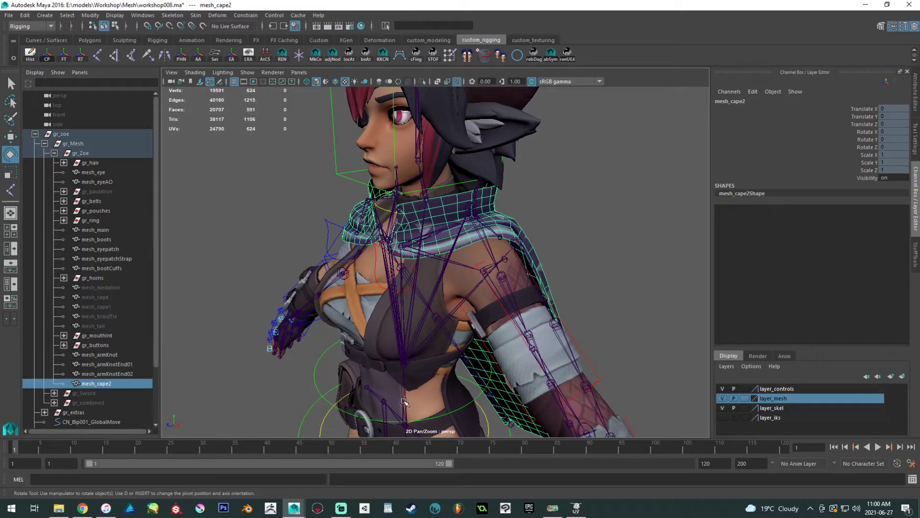
click(403, 366)
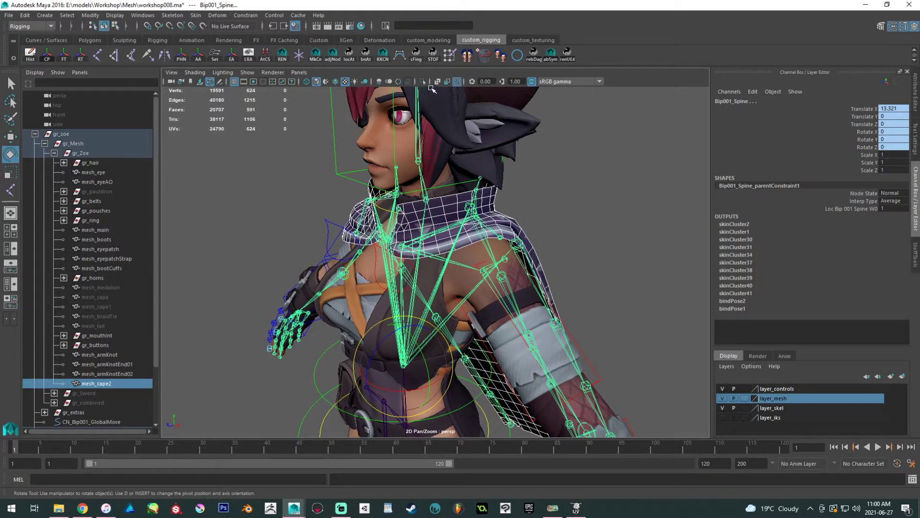
click(422, 81)
scroll(569, 158, up, 3)
click(569, 159)
alt+drag(569, 158, 380, 178)
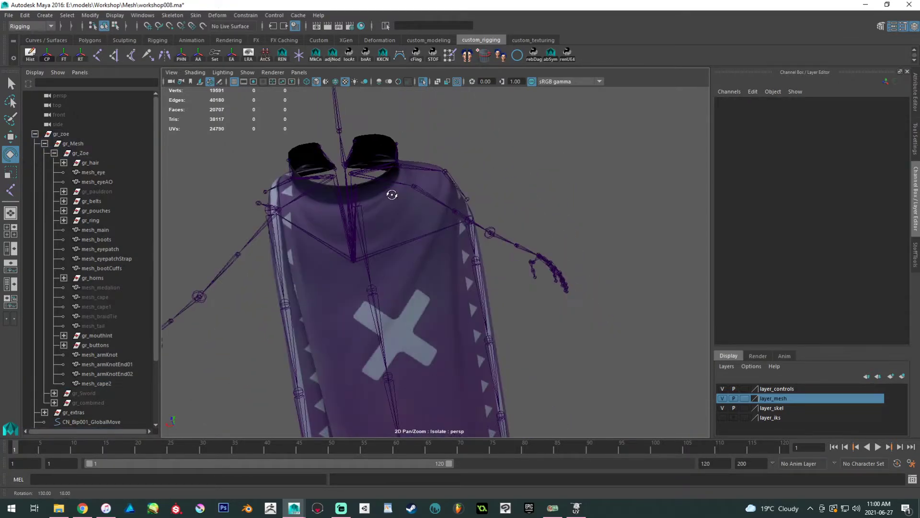
Select the joints of the left, middle and right chains running down the back of the cape.
click(276, 237)
shift+click(363, 233)
alt+drag(452, 211, 432, 229)
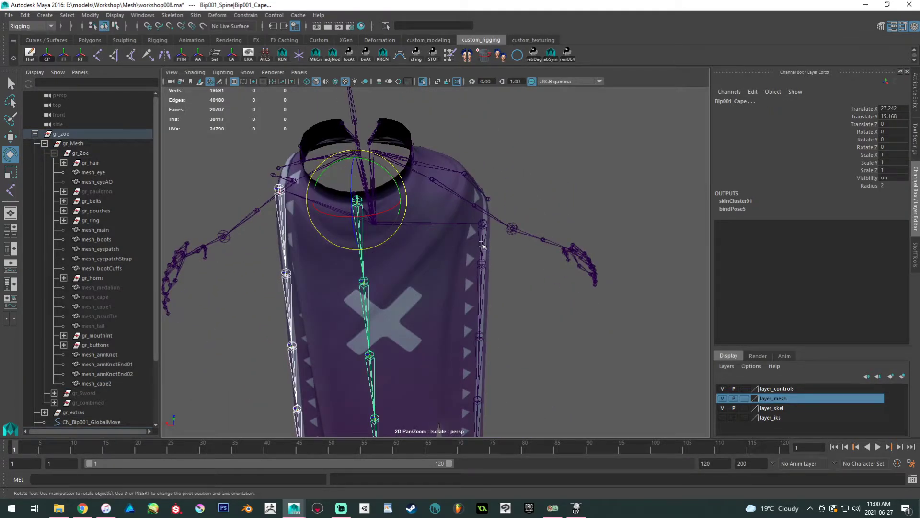
click(482, 245)
key(shift+h)
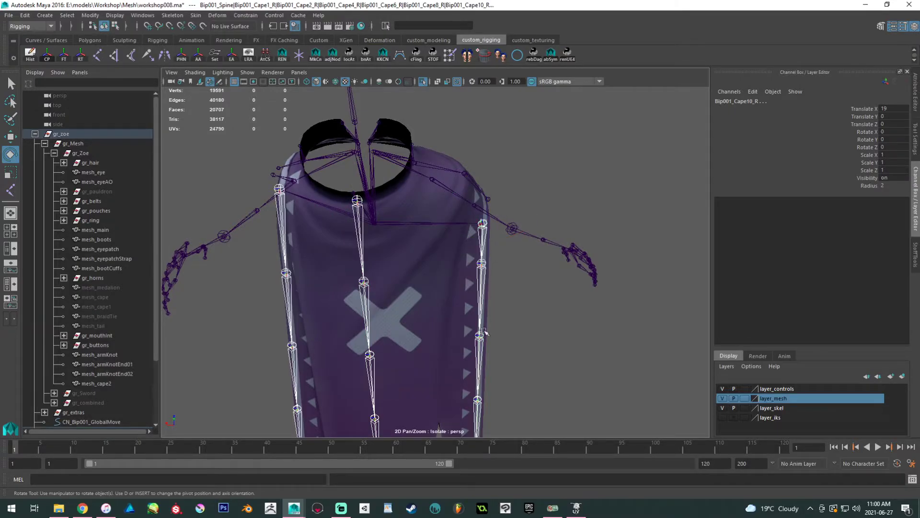
alt+middle_drag(496, 427, 487, 220)
alt+drag(487, 220, 487, 291)
drag(544, 401, 451, 356)
ctrl+drag(317, 378, 265, 361)
ctrl+drag(398, 382, 343, 356)
Add the cape's collar and shoulder joints on both sides to the joint selection.
alt+middle_drag(337, 326, 337, 327)
alt+drag(336, 327, 468, 269)
click(450, 255)
alt+drag(364, 205, 280, 295)
click(230, 268)
alt+drag(240, 271, 275, 292)
alt+right_drag(307, 283, 413, 245)
alt+drag(369, 242, 289, 199)
click(287, 200)
click(414, 190)
alt+drag(414, 190, 590, 259)
click(233, 200)
alt+right_drag(590, 258, 642, 307)
alt+middle_drag(642, 306, 488, 314)
alt+drag(489, 314, 426, 311)
click(509, 209)
shift+click(390, 195)
shift+click(354, 189)
Bind mesh_cape2 to the selected cape joints with Bind Skin.
alt+right_drag(348, 187, 280, 160)
alt+drag(280, 160, 259, 176)
click(207, 15)
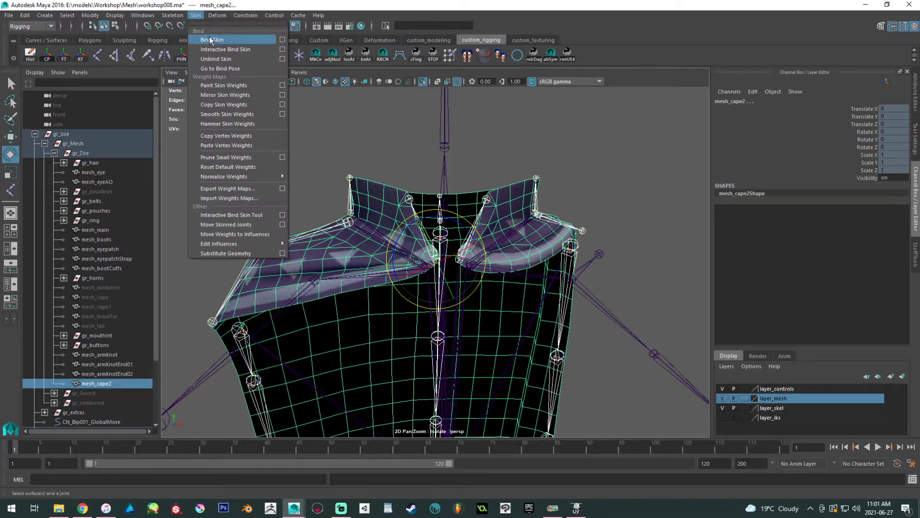
click(206, 35)
Test-rotate Bip001_Cape_L to about -25.5 on Y to check the bound cape, and undo the rotation.
alt+drag(335, 115, 273, 249)
alt+right_drag(273, 249, 245, 254)
alt+drag(245, 254, 390, 156)
key(ctrl+z)
drag(428, 117, 407, 120)
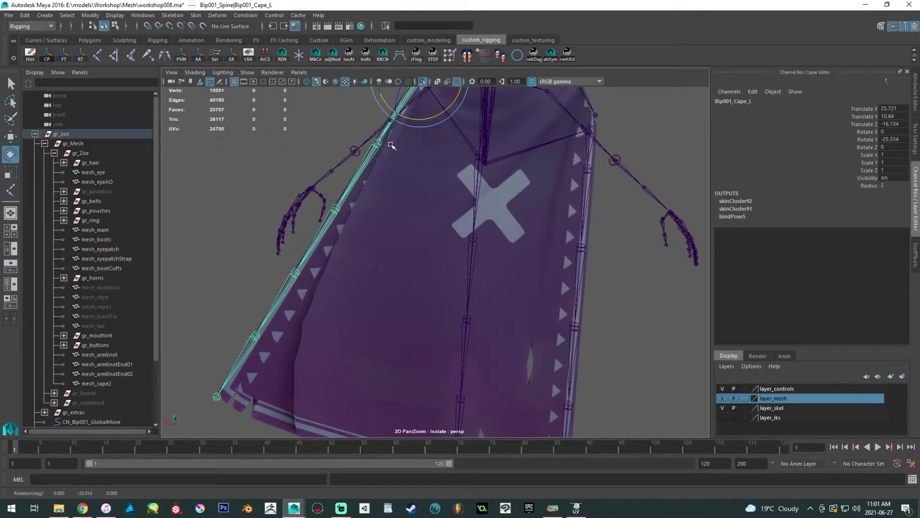
alt+drag(396, 220, 401, 232)
alt+middle_drag(400, 232, 410, 166)
alt+drag(410, 167, 454, 174)
alt+right_drag(454, 174, 403, 88)
key(ctrl+z)
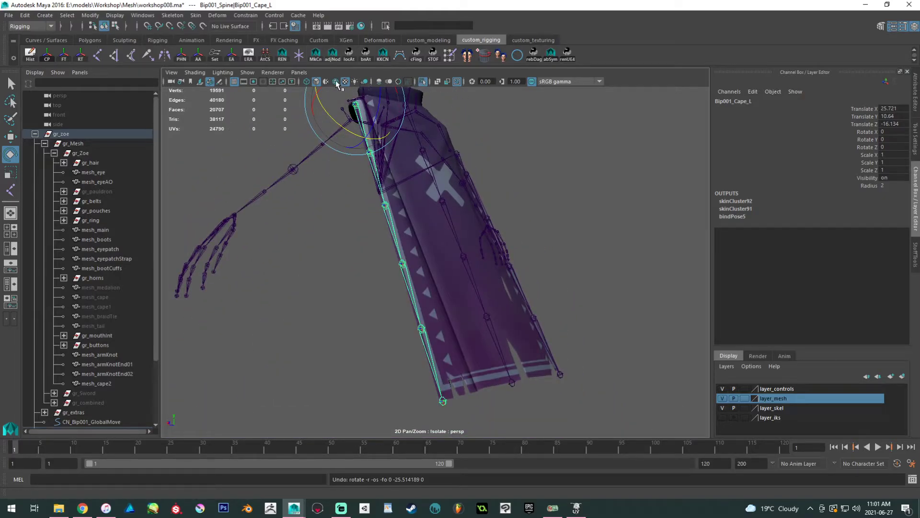
Display the wireframe over the shaded cape mesh.
click(336, 81)
alt+middle_drag(400, 183, 402, 257)
alt+right_drag(403, 257, 435, 275)
Bend the lower joints of the cape's middle chain by 27.42 on Z and examine the mesh deformation.
click(435, 275)
alt+middle_drag(453, 333, 439, 257)
alt+drag(440, 257, 493, 294)
shift+click(438, 272)
shift+click(477, 354)
alt+middle_drag(493, 294, 469, 300)
mouse_move(468, 299)
alt+mouse_down()
mouse_move(470, 316)
mouse_move(478, 314)
alt+mouse_up()
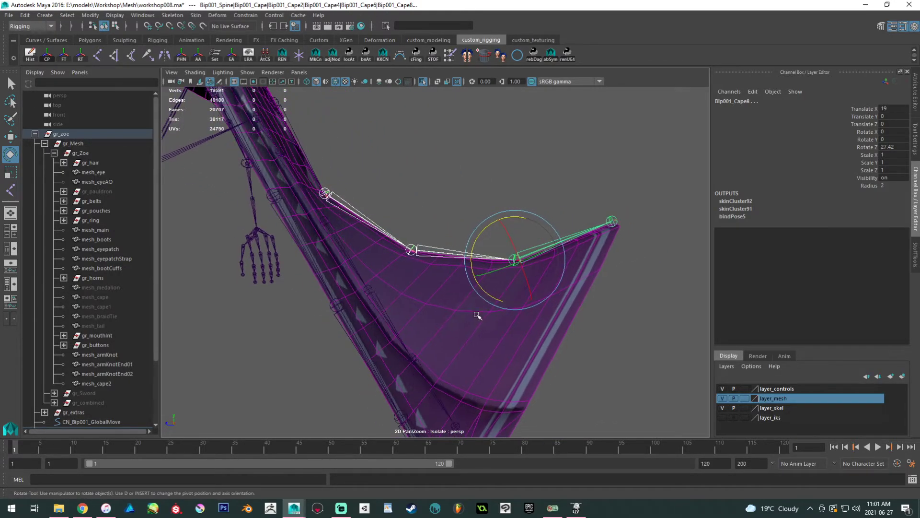
scroll(481, 265, up, 4)
alt+drag(463, 257, 355, 227)
alt+middle_drag(355, 226, 384, 247)
scroll(383, 246, up, 1)
alt+drag(392, 271, 540, 259)
Undo the middle chain's test rotations and the skin bind on mesh_cape2.
key(ctrl+z)
key(ctrl+z)
key(ctrl+z)
alt+drag(432, 202, 529, 197)
key(ctrl+z)
key(ctrl+z)
key(ctrl+z)
key(ctrl+z)
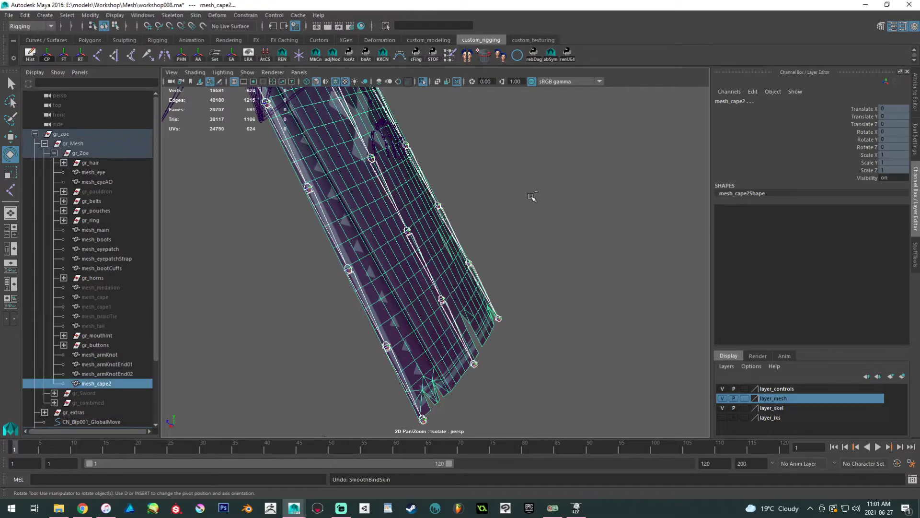
Bind the cape mesh to the selected joints using Bind Skin with a dropoff rate of 2.
click(196, 15)
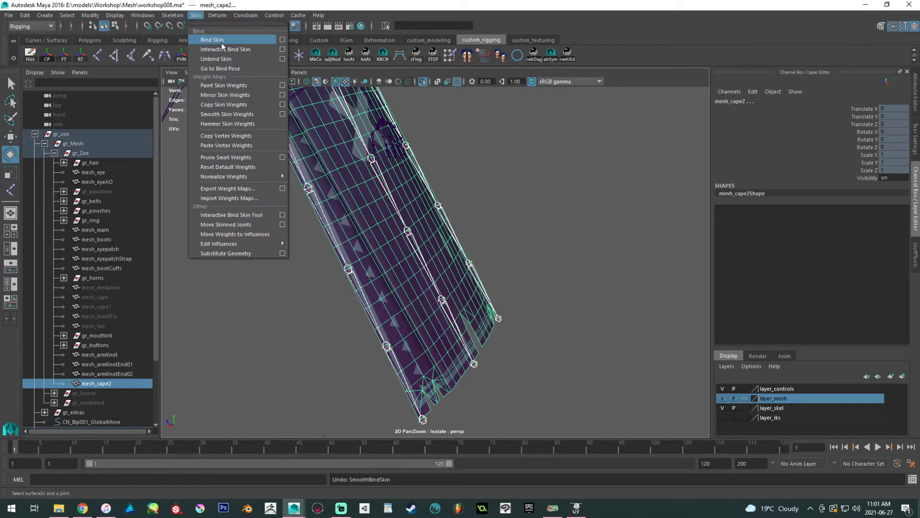
click(282, 40)
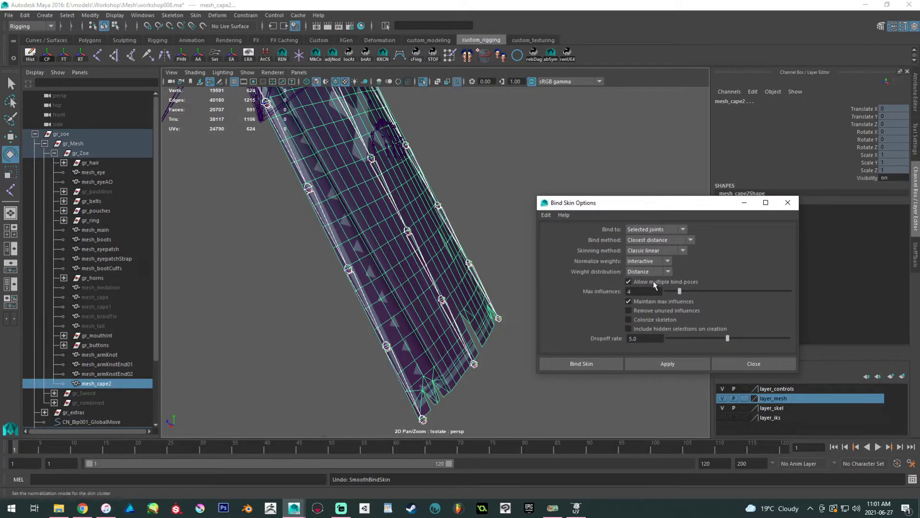
drag(651, 340, 518, 313)
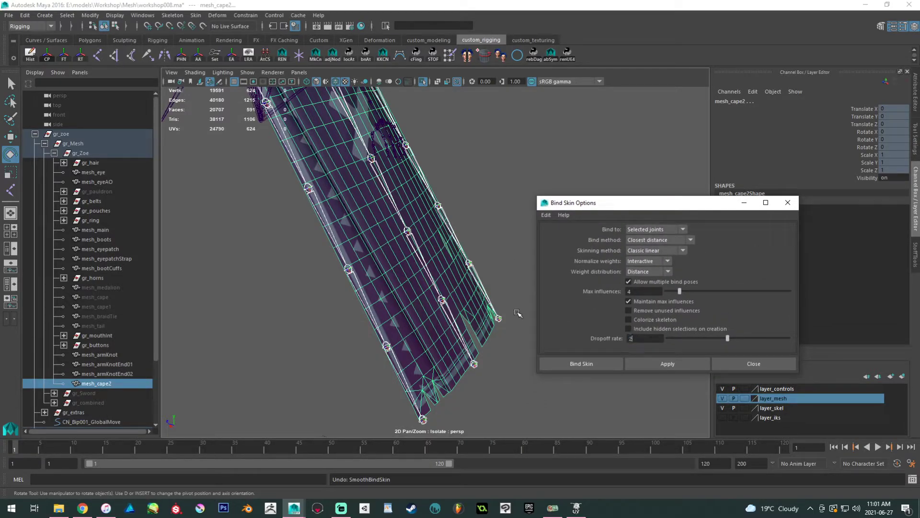
click(666, 361)
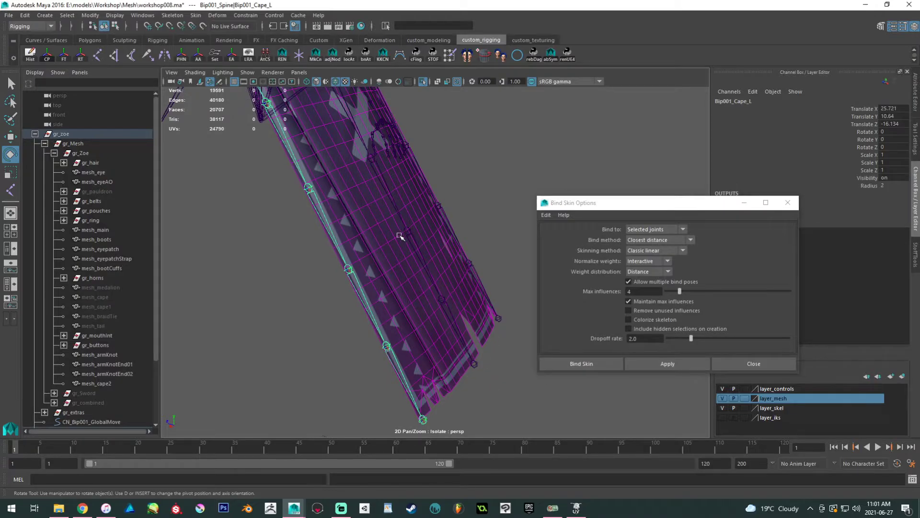
Rotate the middle cape joint Bip001_Cape4 to about 48 degrees in Z to test how the cape deforms.
click(361, 249)
drag(386, 239, 372, 202)
alt+drag(383, 240, 404, 271)
alt+middle_drag(405, 271, 364, 232)
alt+right_drag(341, 244, 357, 255)
alt+drag(356, 255, 380, 305)
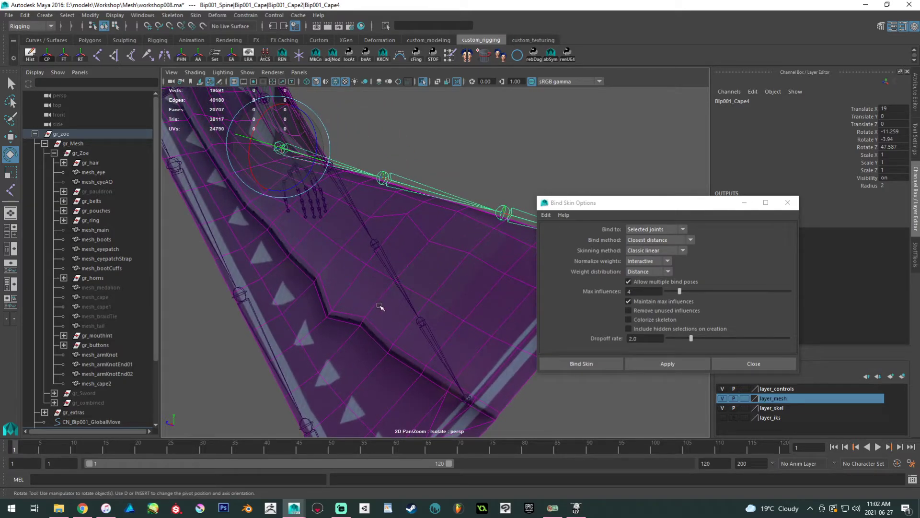
alt+middle_drag(368, 298, 337, 288)
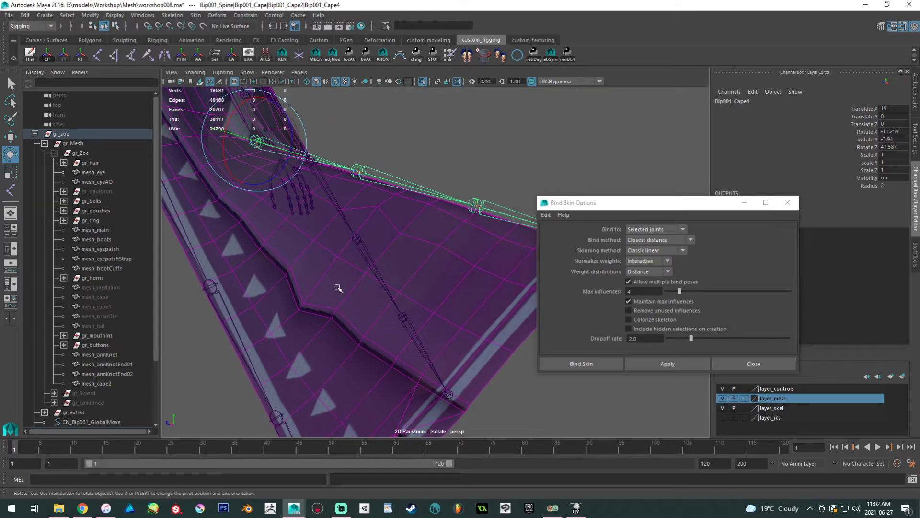
Select vertices 467 and 468 at the kink in the cape's fold and display their smooth skin weights in the Component Editor.
click(338, 288)
right_drag(312, 277, 274, 232)
click(299, 297)
key(w)
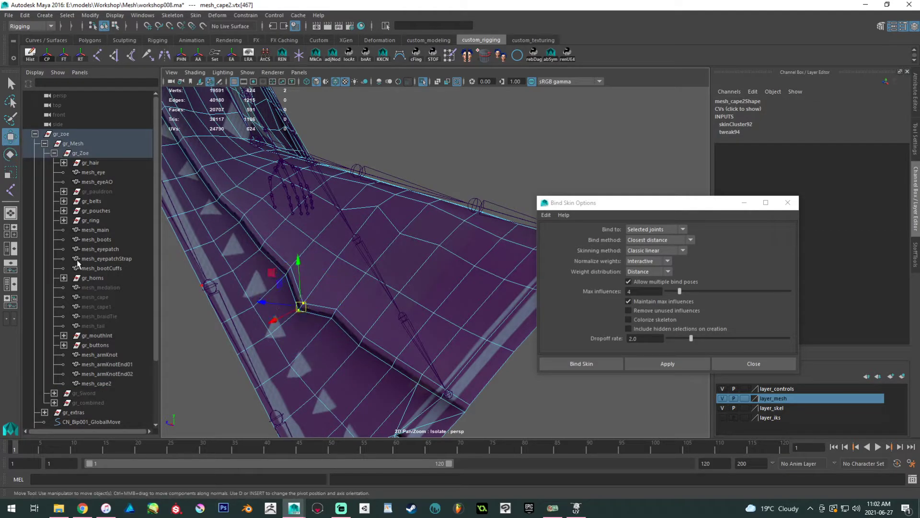
drag(583, 185, 637, 176)
alt+middle_drag(320, 274, 290, 277)
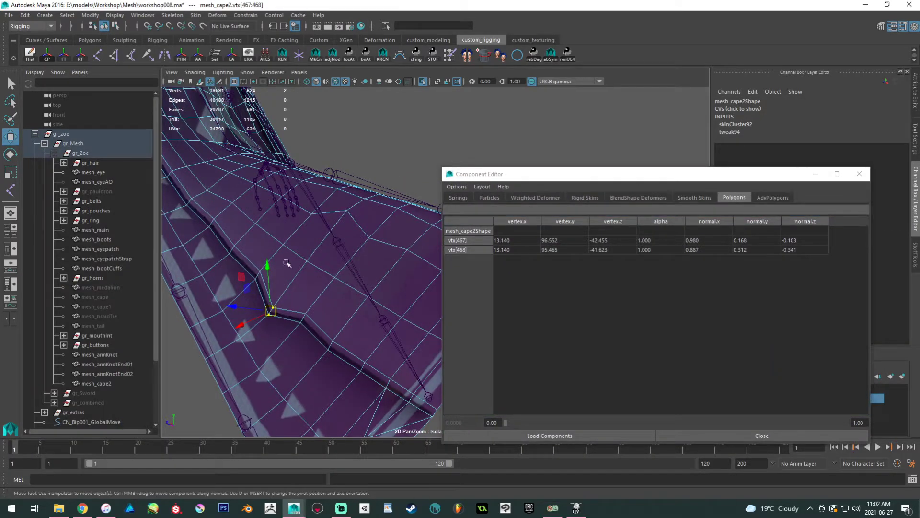
click(695, 197)
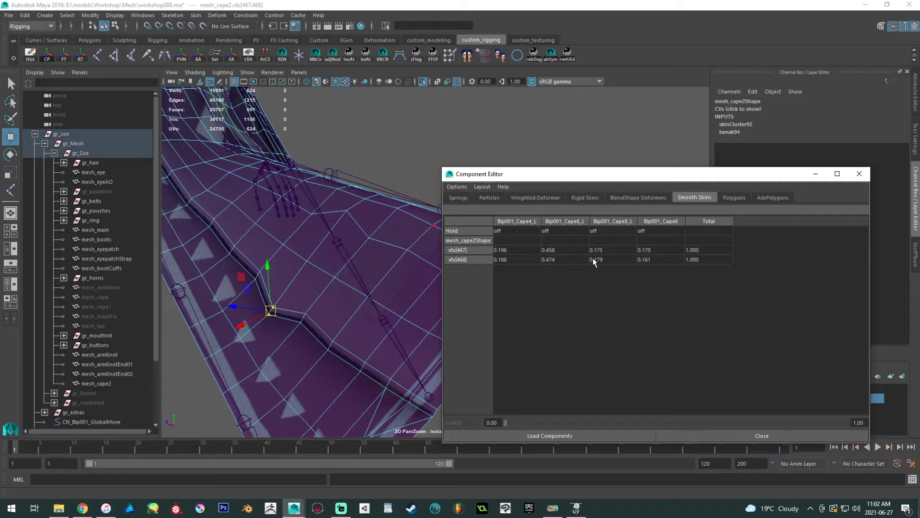
Add neighbouring vertex 448 to the selection and compare its skin weights with those of vertices 467 and 468.
alt+middle_drag(291, 261, 331, 253)
alt+right_drag(330, 253, 340, 291)
alt+drag(340, 292, 294, 289)
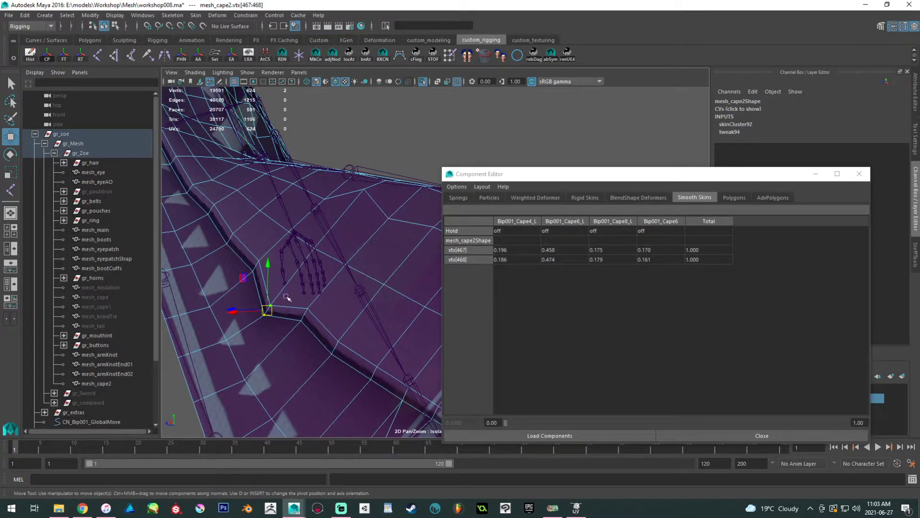
shift+click(306, 310)
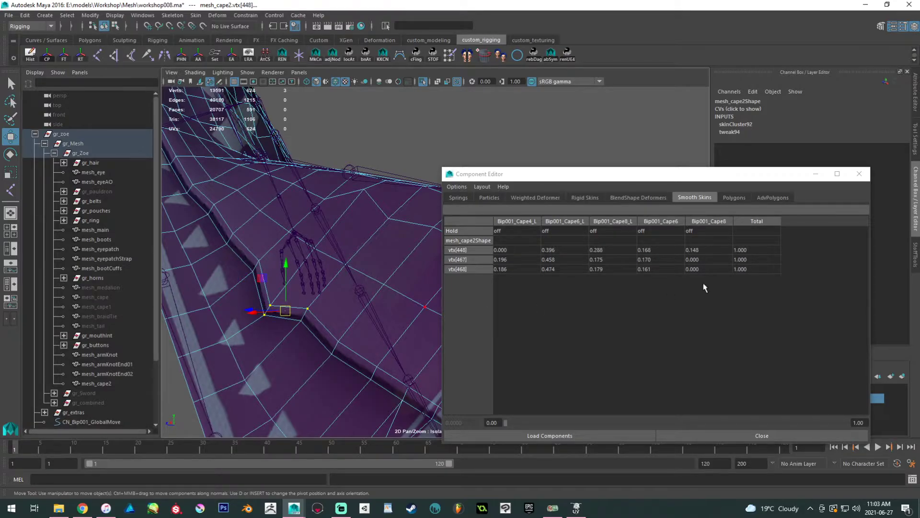
drag(603, 179, 595, 151)
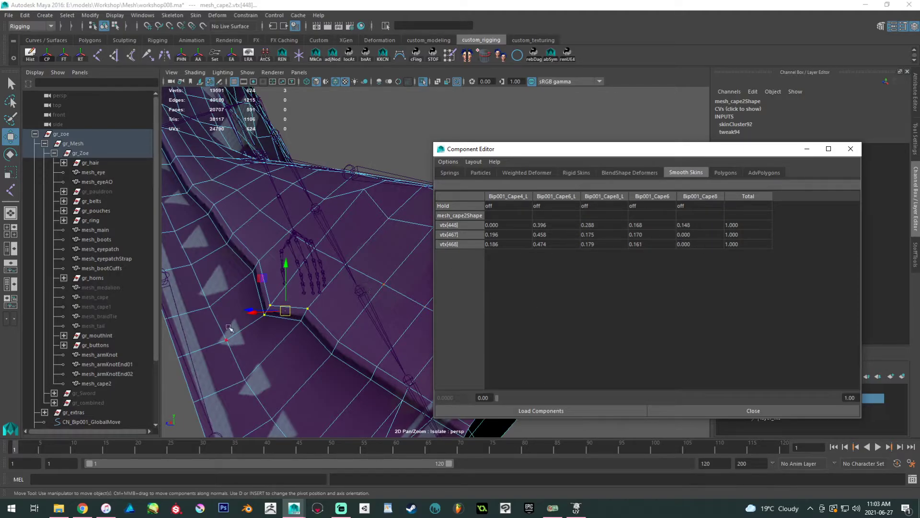
click(276, 317)
shift+click(278, 308)
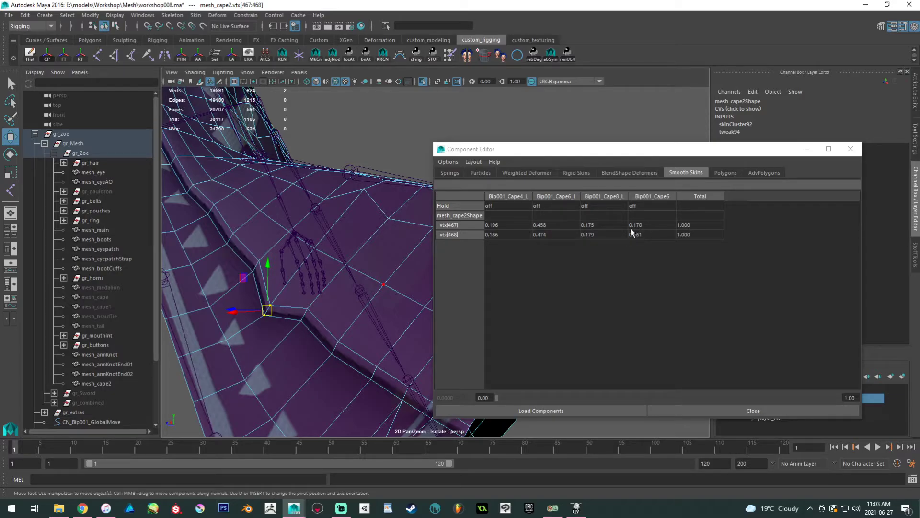
drag(597, 226, 594, 245)
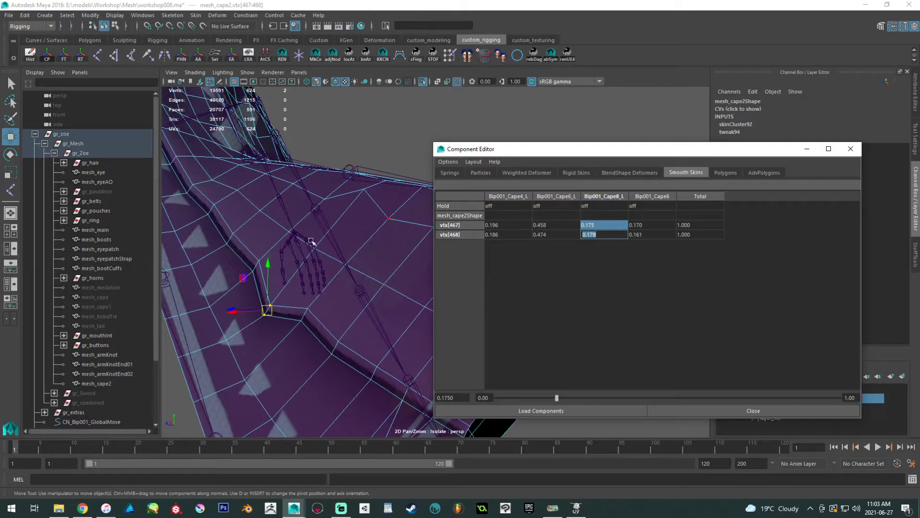
key(ctrl+z)
alt+drag(257, 257, 289, 247)
key(ctrl+z)
click(275, 257)
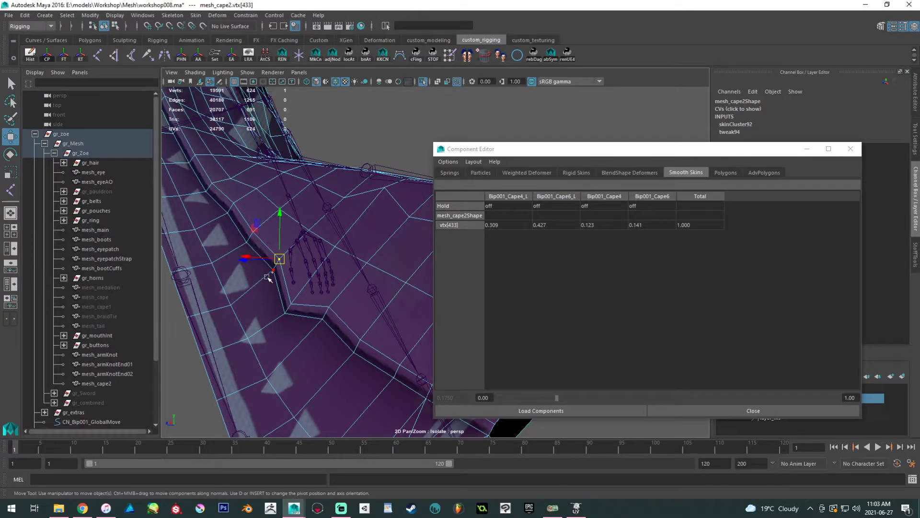
Set the Bip001_Cape8_L weight of kink vertices 467 and 468 to 0.
click(285, 312)
shift+click(291, 305)
drag(611, 226, 604, 234)
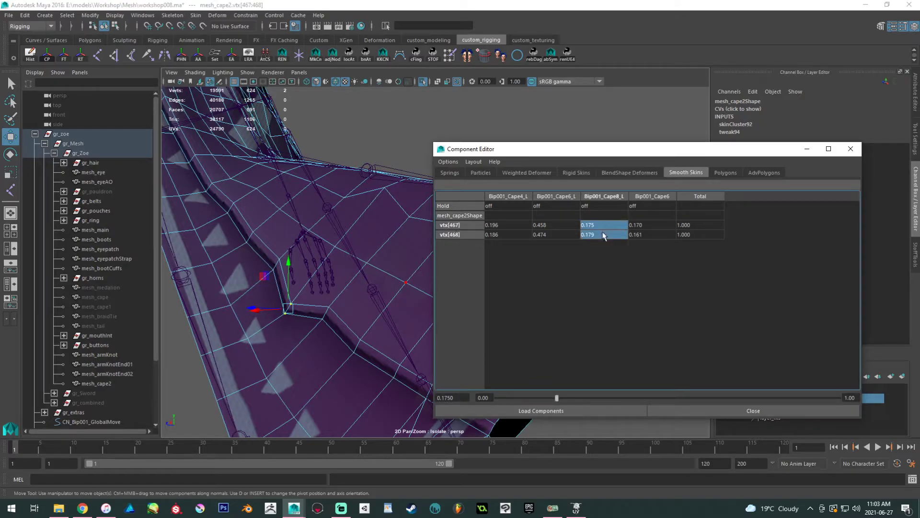
text(0)
key(Return)
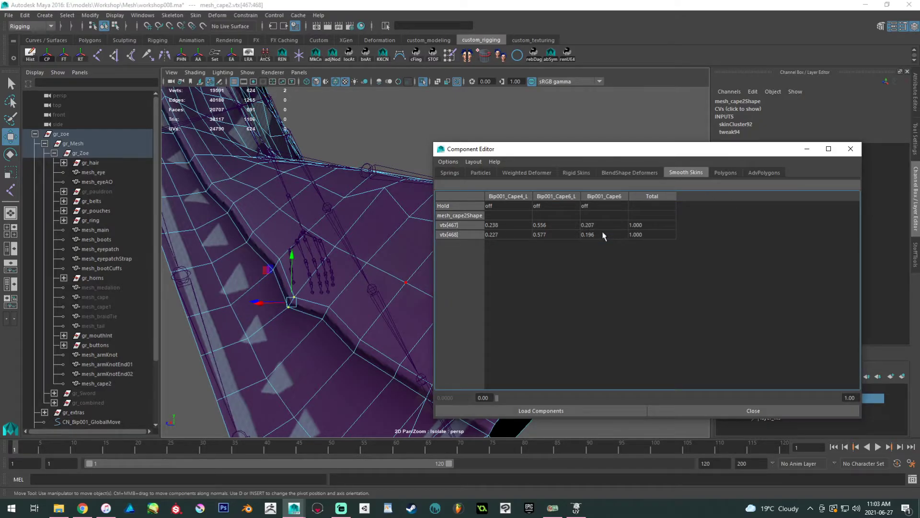
Using neighbouring vertex 466 as a reference, set the Bip001_Cape4 weight of vertices 467 and 468 to 0.1.
shift+click(360, 220)
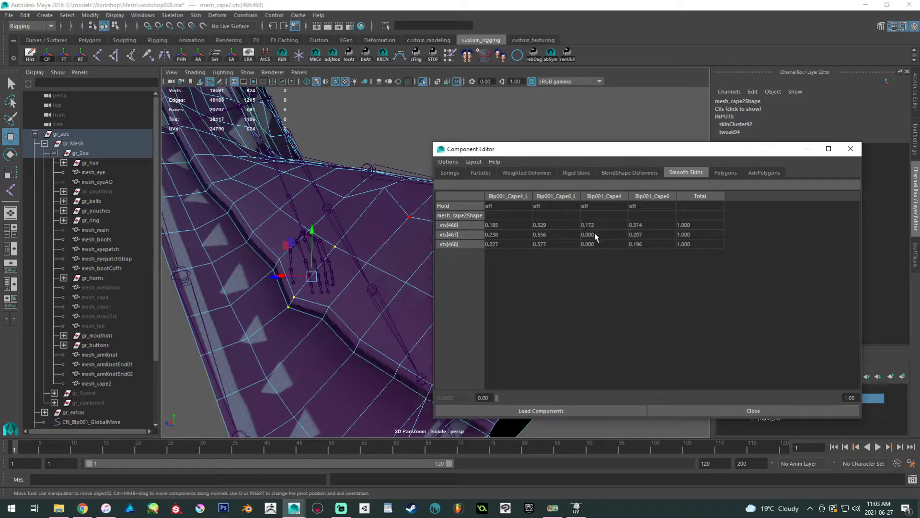
drag(599, 235, 595, 245)
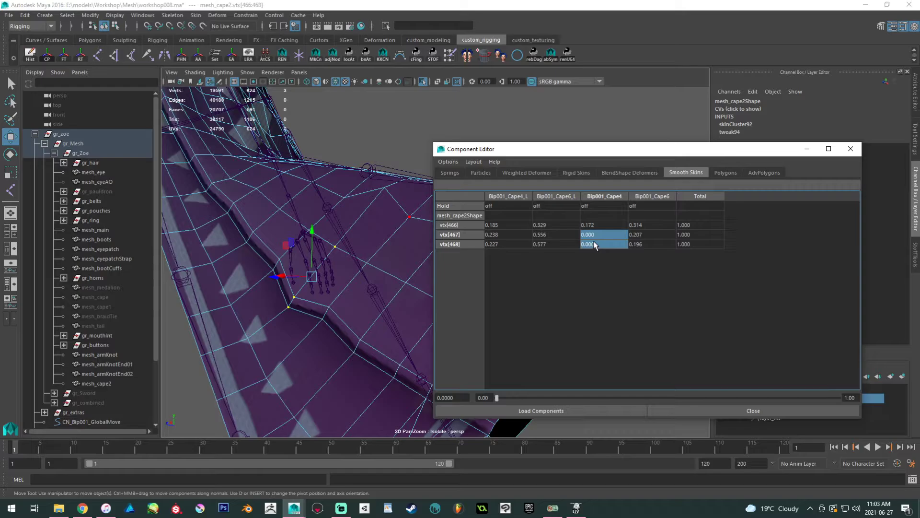
double_click(595, 244)
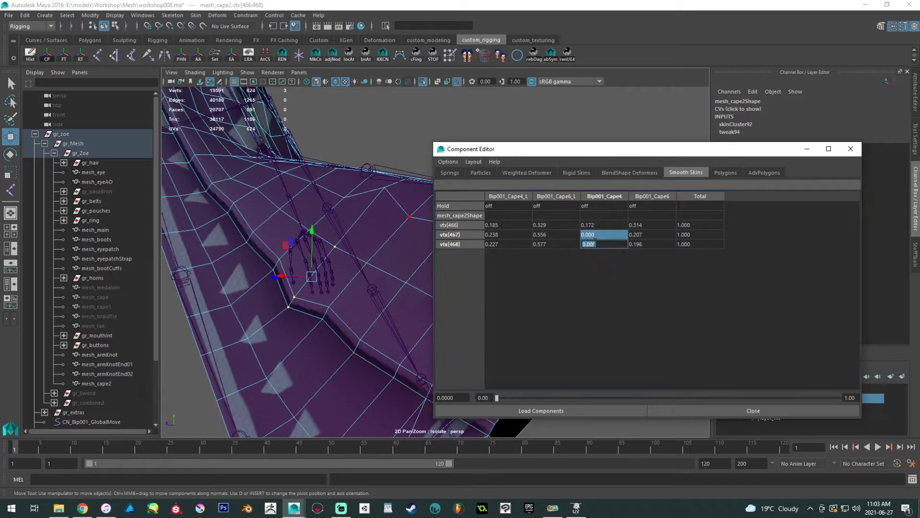
text(0.1)
key(Return)
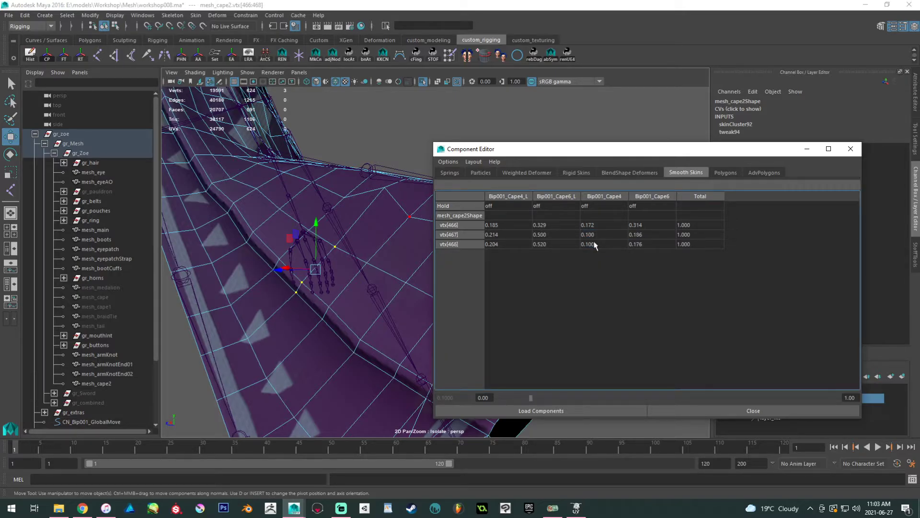
Select distorted vertex 459 on the opposite half of the cape and set its Bip001_Cape8 weight to 0.
alt+drag(307, 263, 320, 247)
alt+drag(402, 208, 337, 245)
right_click(355, 242)
right_click(338, 233)
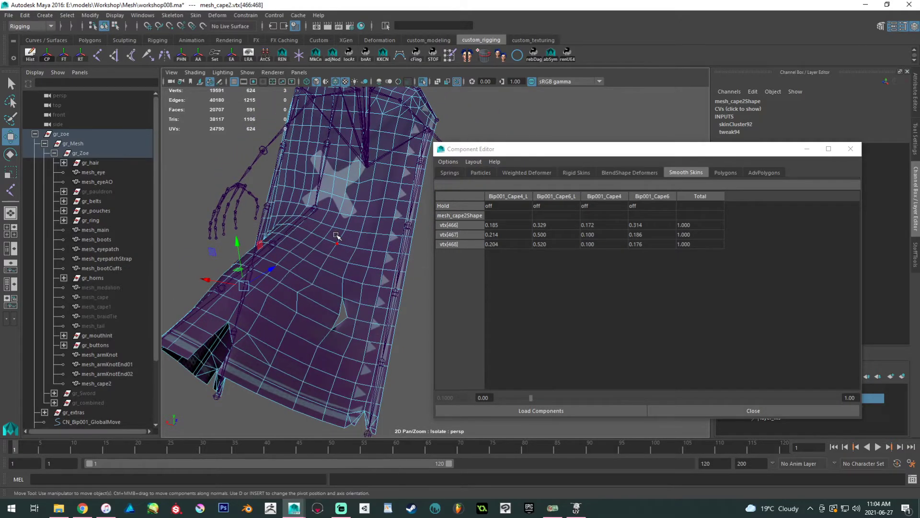
alt+right_drag(338, 234, 362, 259)
alt+middle_drag(362, 258, 385, 270)
alt+drag(283, 302, 269, 327)
click(270, 324)
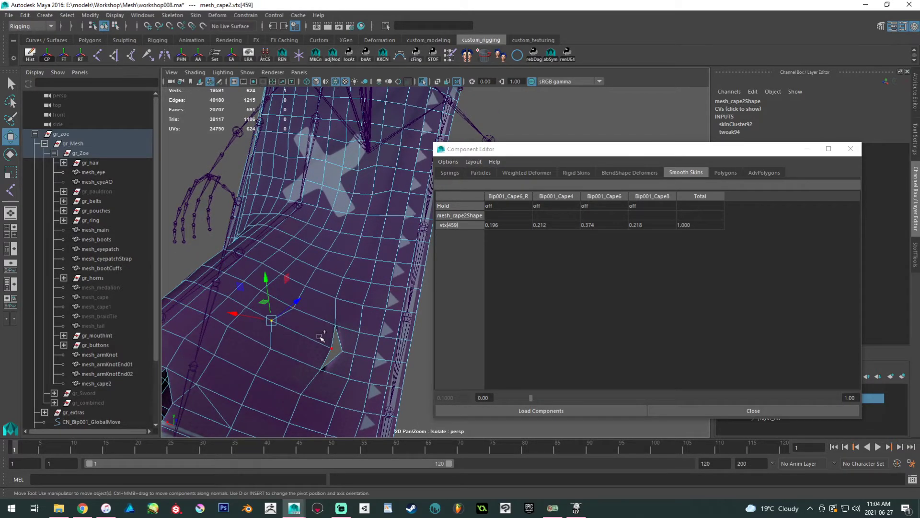
double_click(640, 225)
text(0)
key(Return)
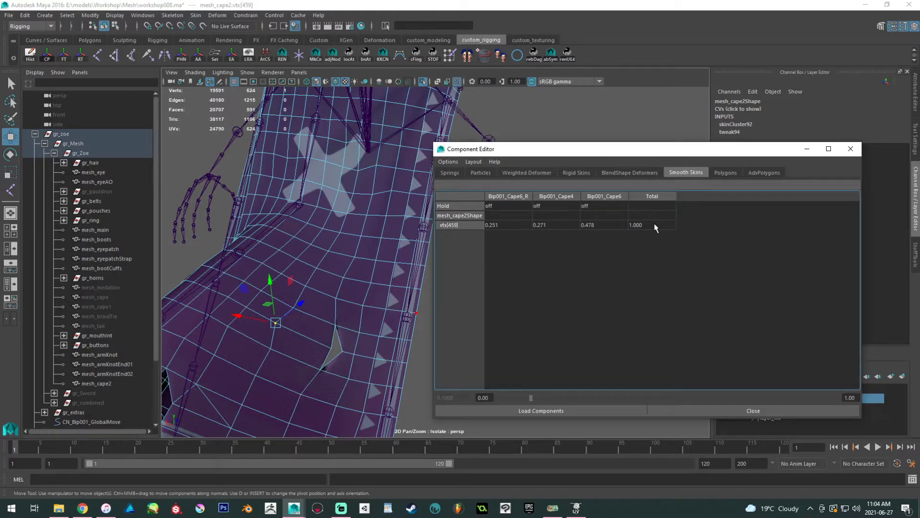
Compare vertex 459 with neighbouring vertices 454 and 425, and set its Bip001_Cape4_R weight to 0.1.
alt+drag(263, 323, 304, 347)
shift+click(306, 348)
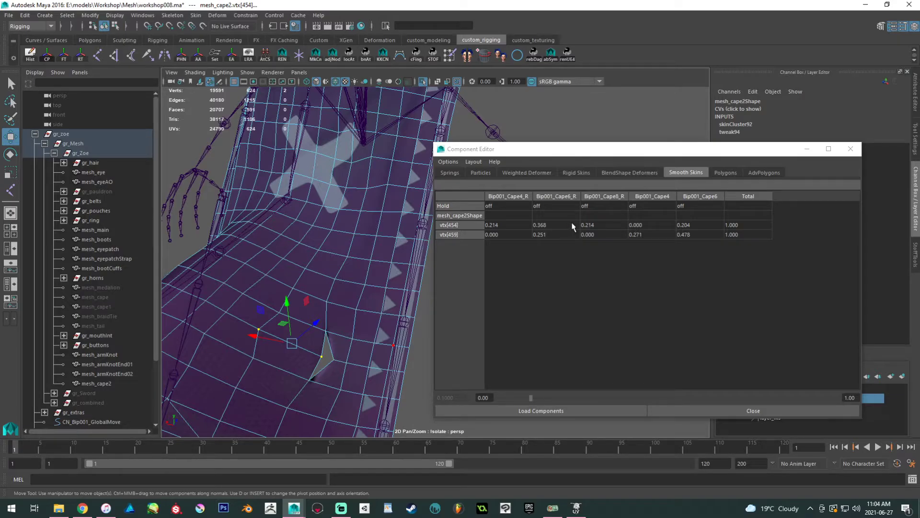
click(248, 322)
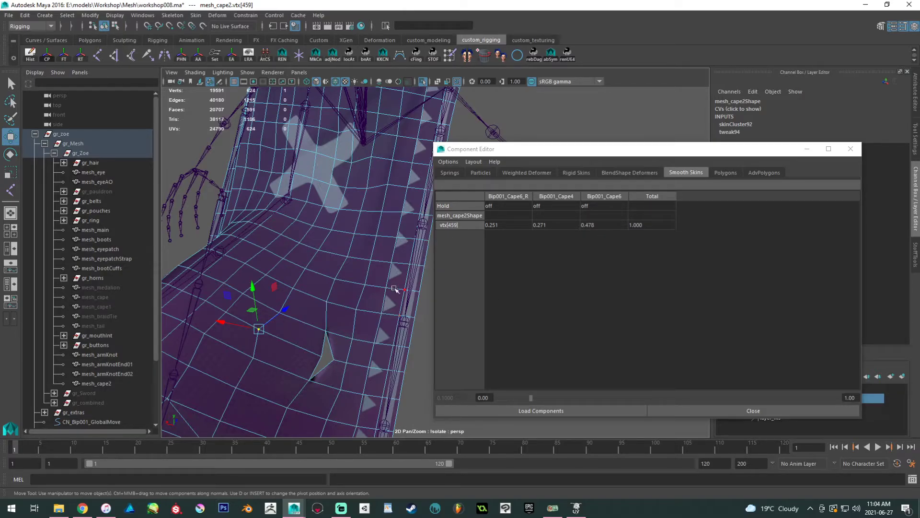
shift+click(280, 313)
click(502, 234)
text(0.1)
key(Return)
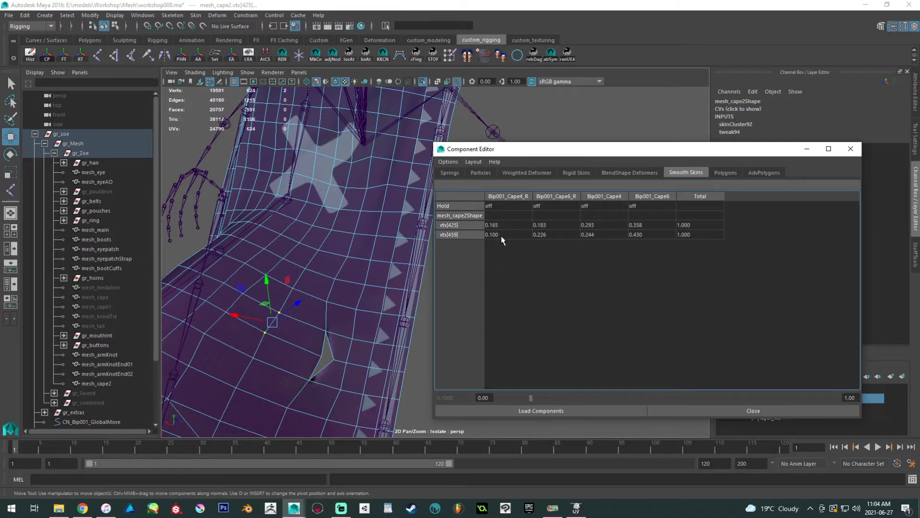
Check the cape as a whole object, and select vertex 465 beside the central joint chain in vertex mode.
right_drag(321, 254, 364, 221)
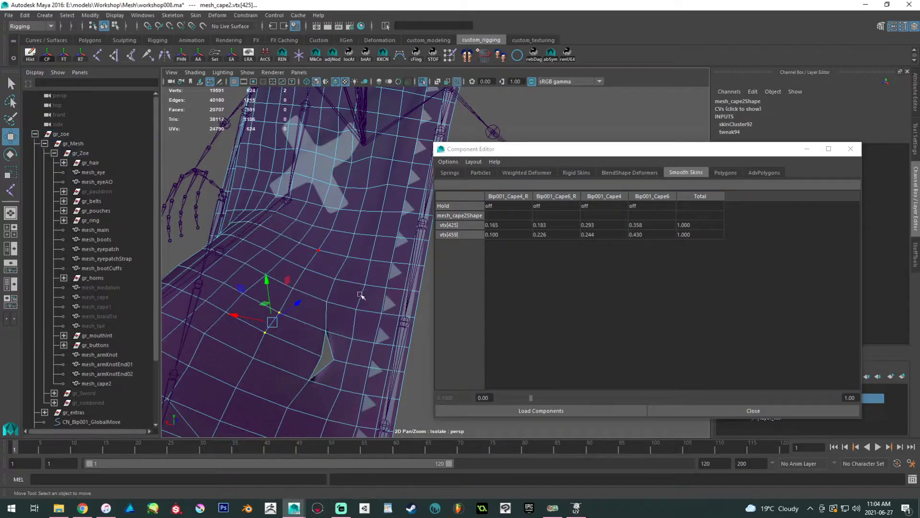
scroll(377, 339, down, 4)
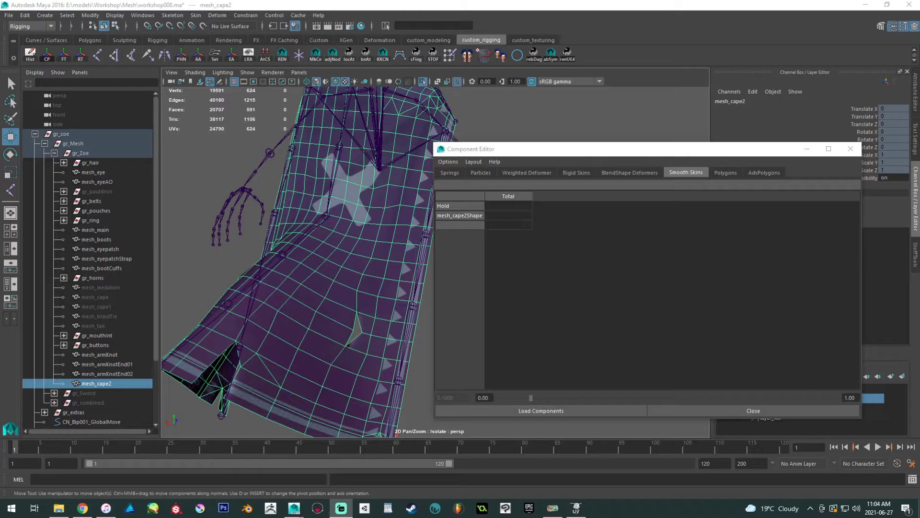
alt+drag(238, 370, 316, 311)
right_drag(315, 311, 248, 223)
click(320, 294)
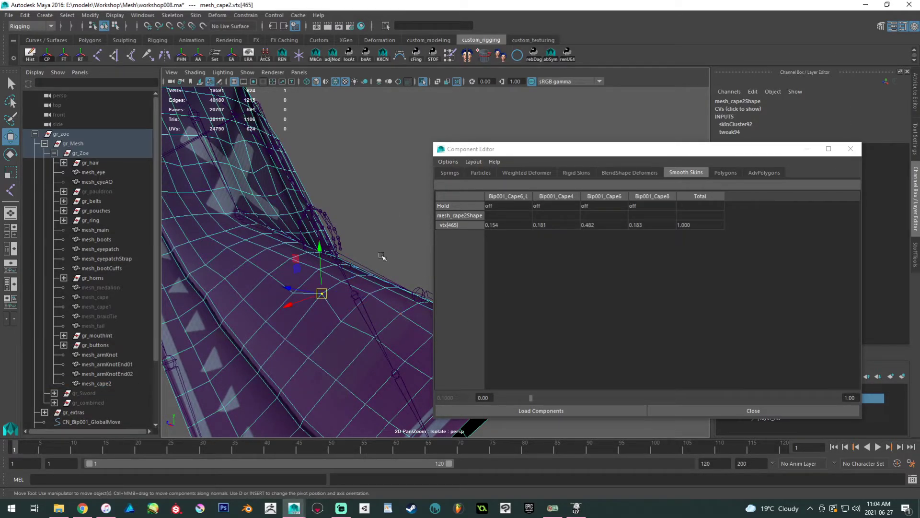
shift+click(282, 306)
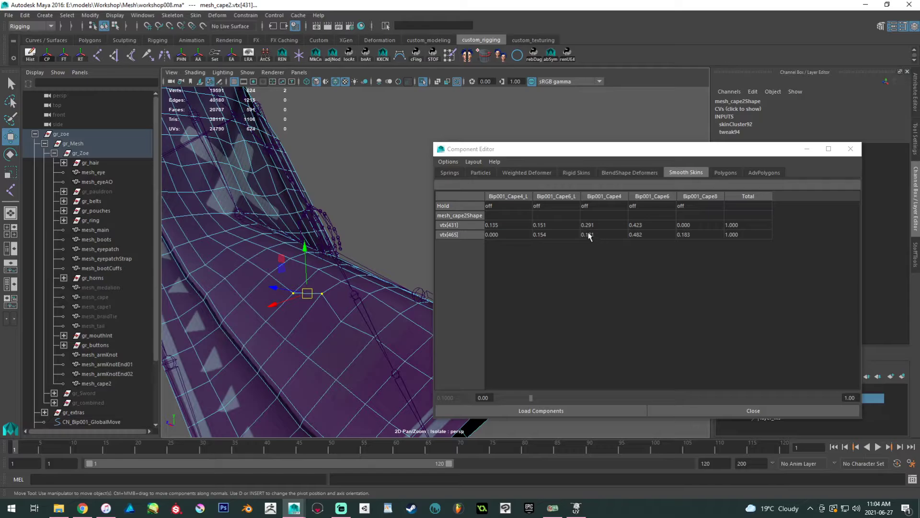
click(507, 233)
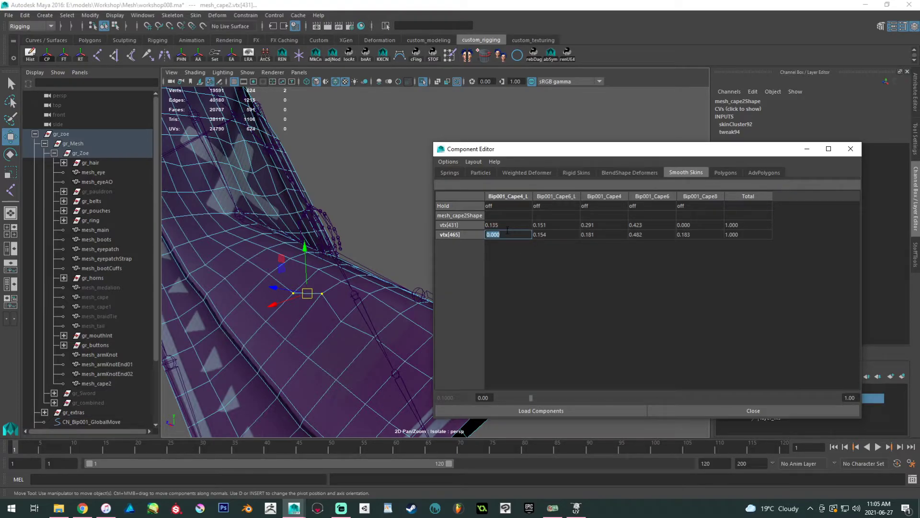
click(316, 314)
key(ctrl+z)
key(ctrl+z)
Select only vertex 465 and set its Bip001_Cape8 weight to 0.
click(323, 301)
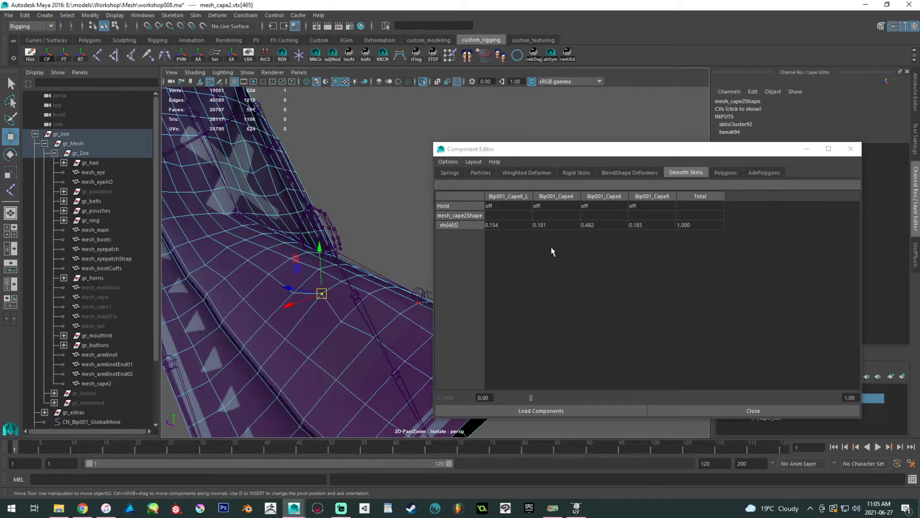
click(639, 226)
text(0)
key(Return)
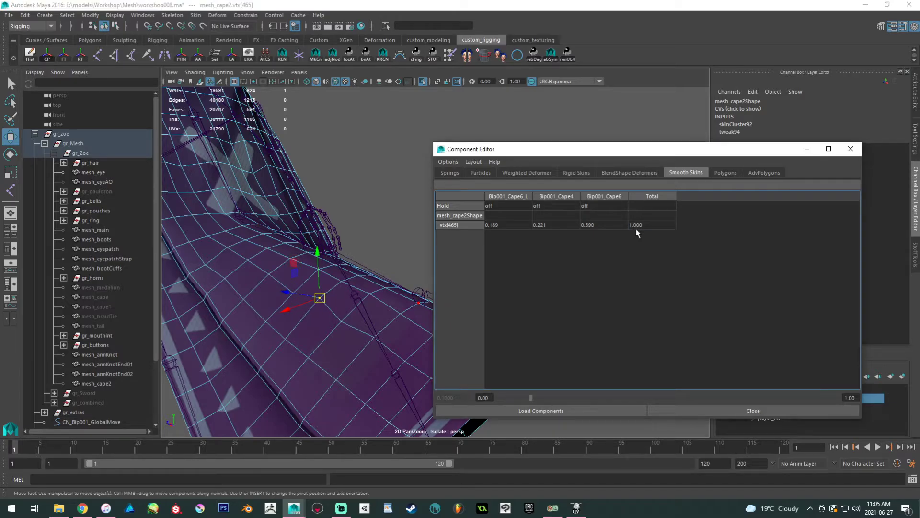
Compare the skin weights of vertex 465 with those of neighbouring vertex 431.
click(287, 291)
shift+click(293, 293)
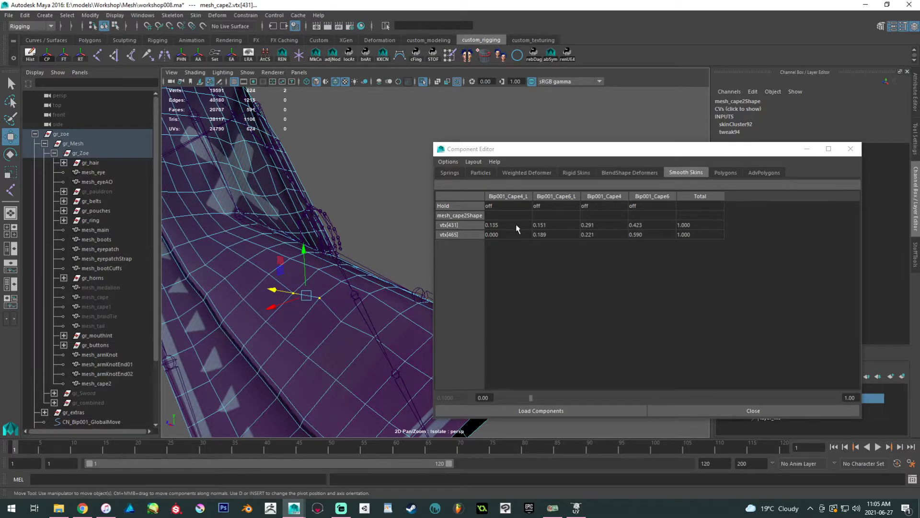
alt+drag(324, 282, 331, 242)
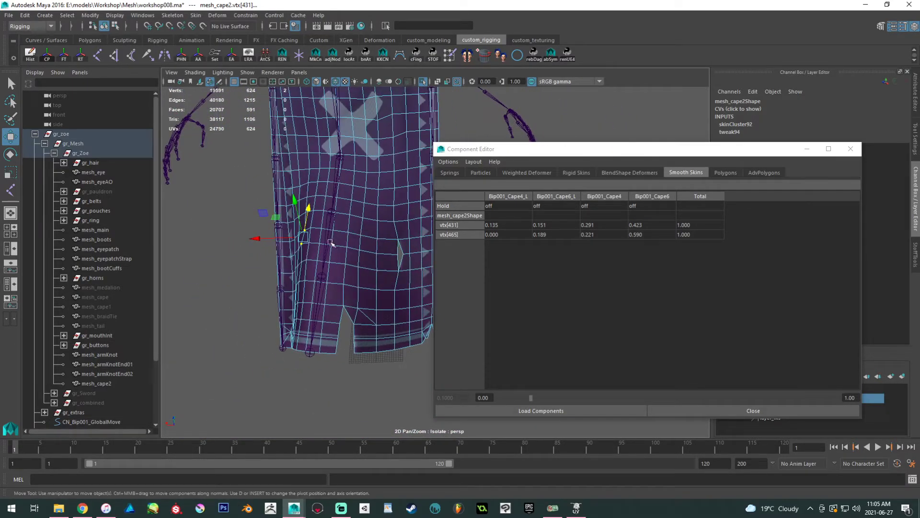
Select the horizontal vertex row 506–522 across the cape and set its Bip001_Cape8_R weights to 0.
click(349, 215)
click(339, 198)
shift+double_click(351, 200)
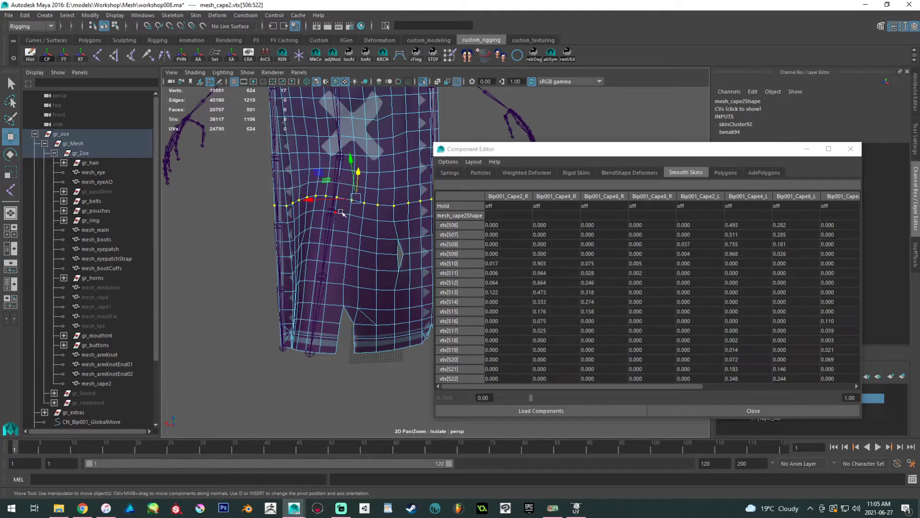
alt+middle_drag(359, 220, 338, 239)
alt+drag(240, 236, 294, 287)
alt+drag(340, 330, 278, 267)
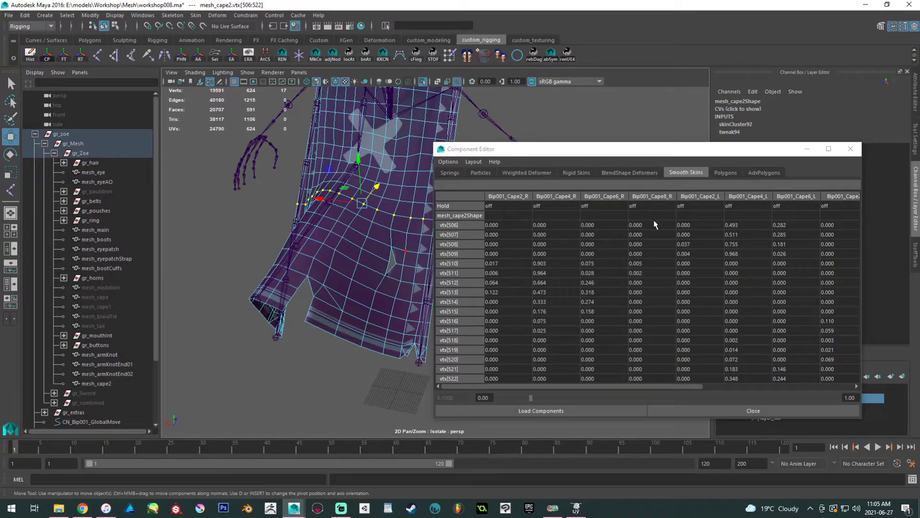
click(635, 225)
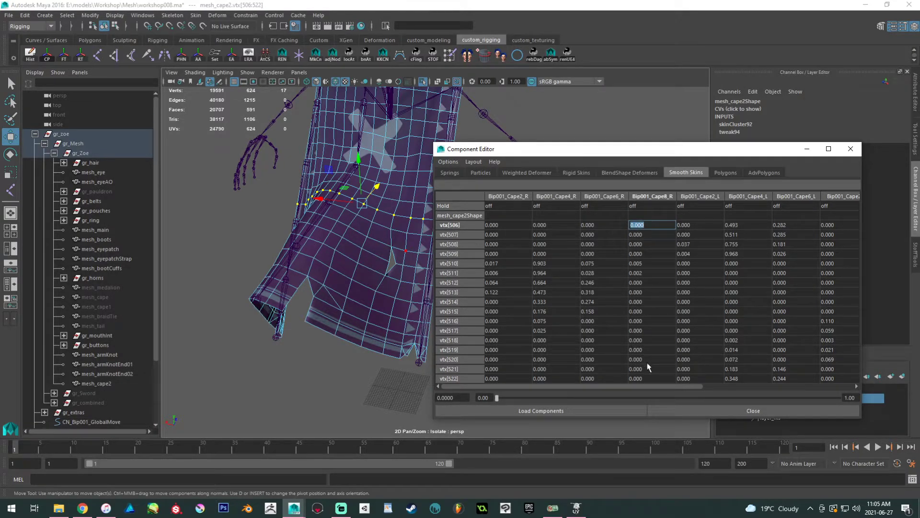
shift+click(639, 378)
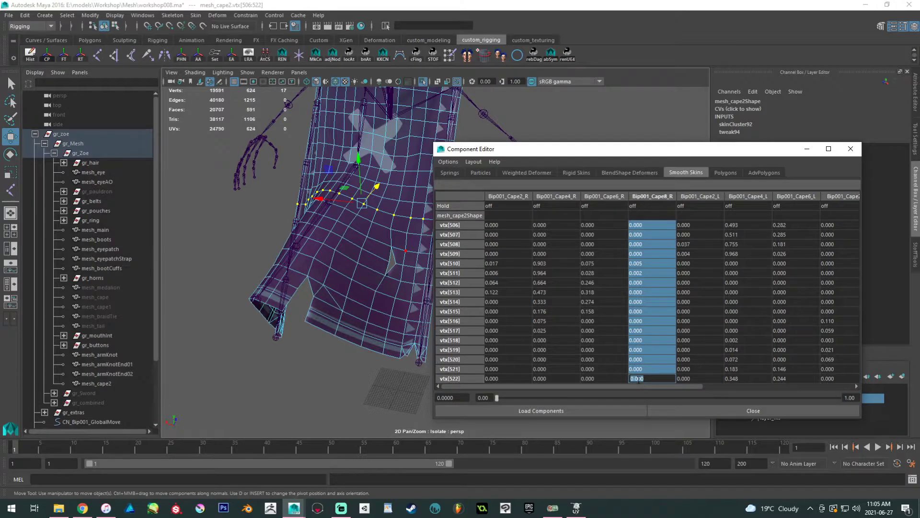
text(0)
key(Return)
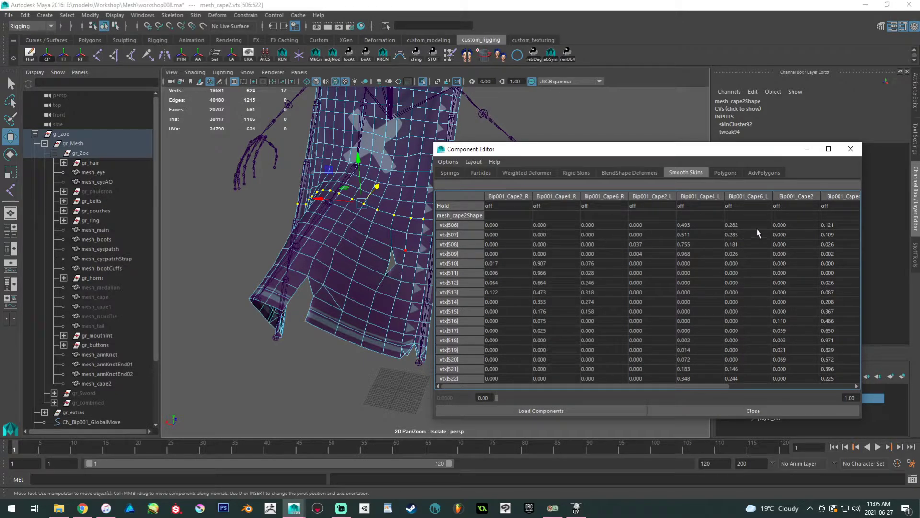
Select the vertex row 471–487 across the cape and set its Bip001_Cape8_R weights to 0.
mouse_move(644, 386)
mouse_down()
mouse_move(737, 393)
mouse_move(632, 395)
mouse_up()
alt+drag(274, 230, 311, 257)
mouse_move(368, 228)
alt+mouse_down()
mouse_move(337, 200)
mouse_move(356, 235)
mouse_move(367, 215)
alt+mouse_up()
alt+drag(313, 289, 267, 276)
scroll(267, 276, up, 4)
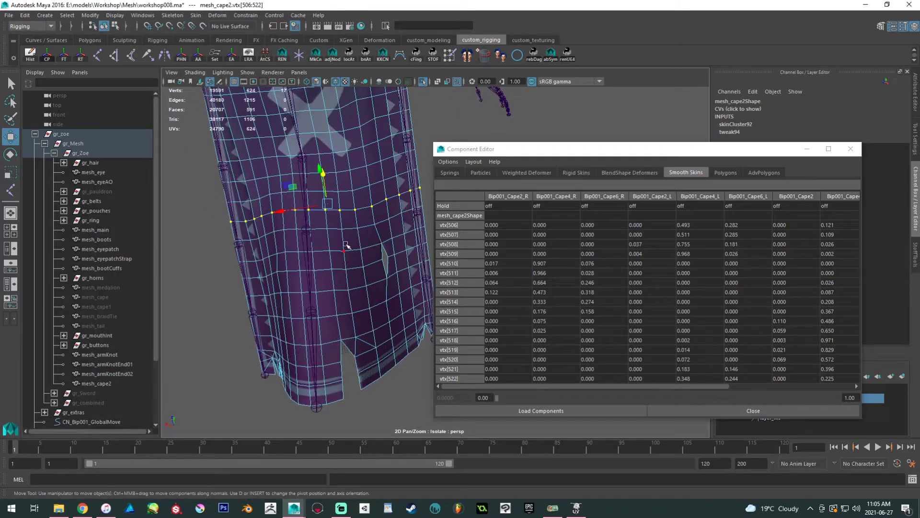
click(342, 229)
click(328, 228)
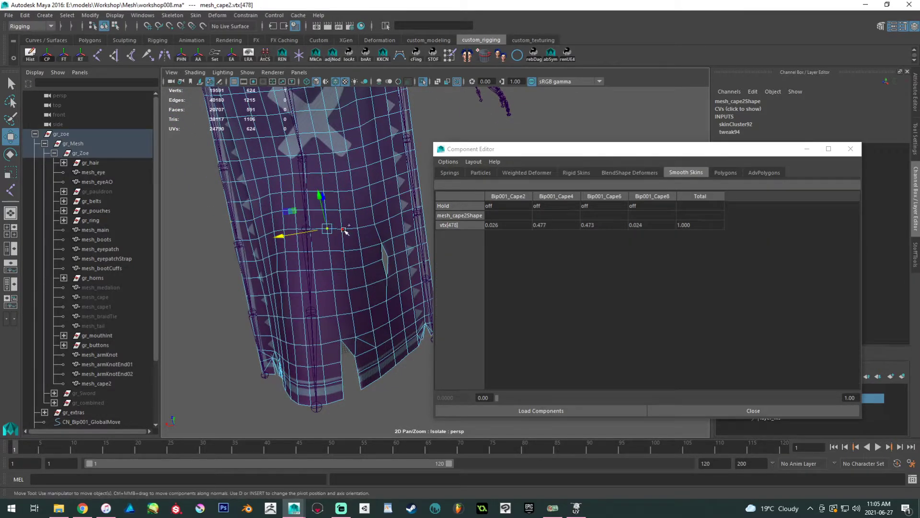
shift+double_click(342, 229)
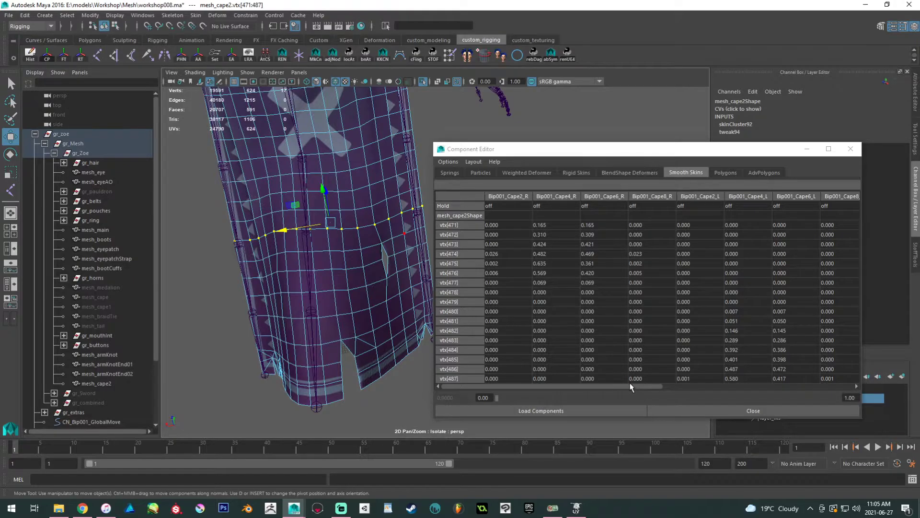
click(645, 225)
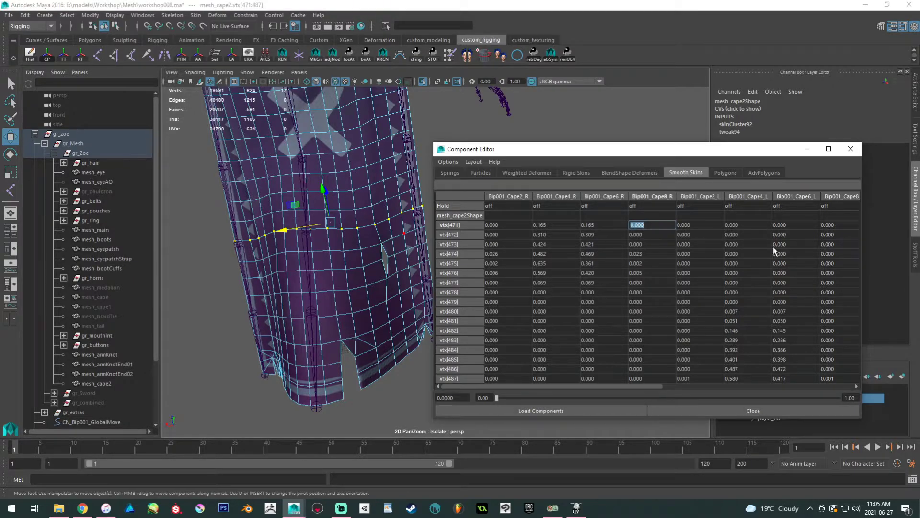
shift+click(648, 378)
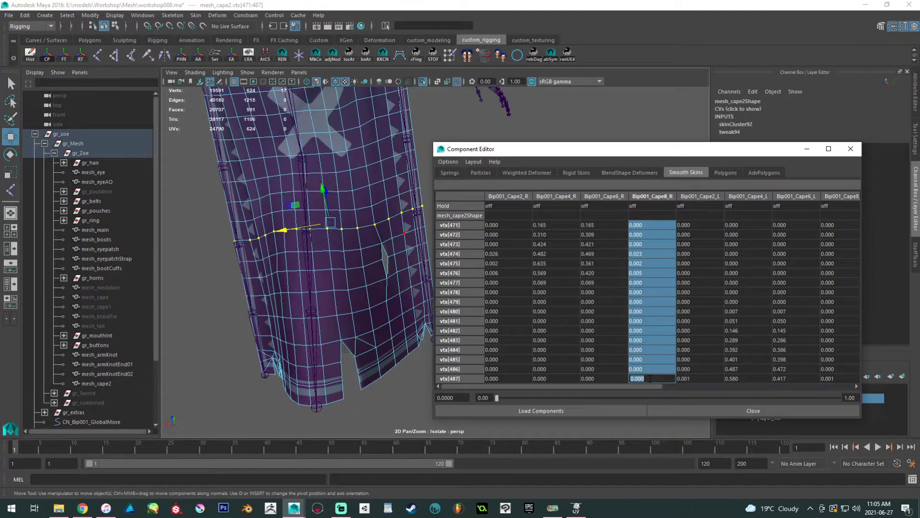
text(0)
key(Return)
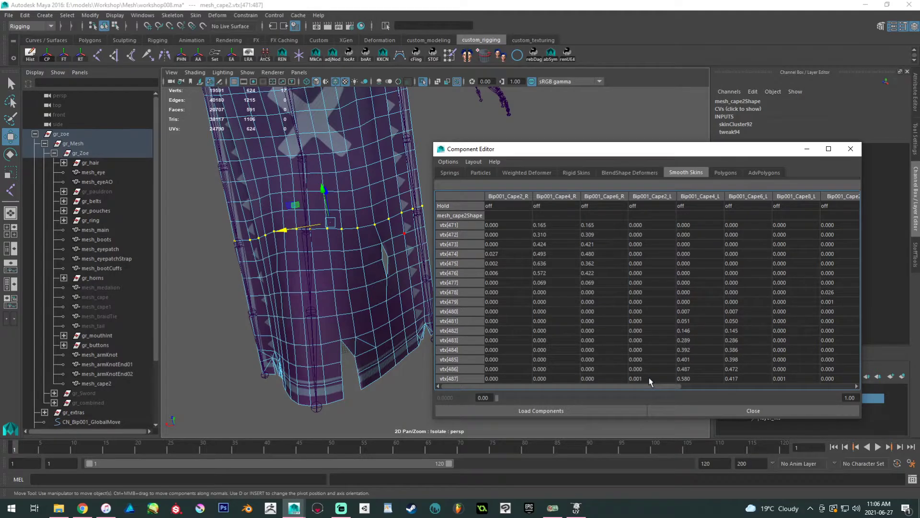
Set the Bip001_Cape8_L weights of vertex row 471–487 to 0, and check the cape's shape.
click(797, 227)
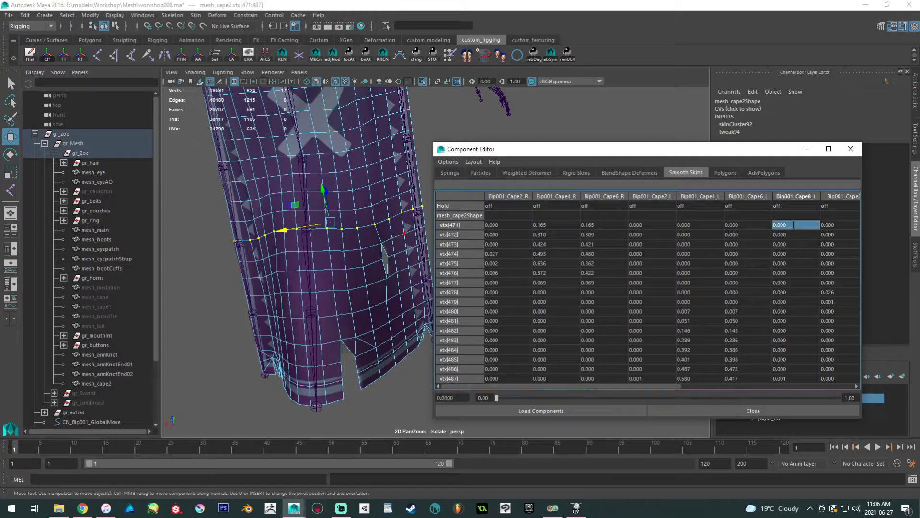
shift+click(790, 379)
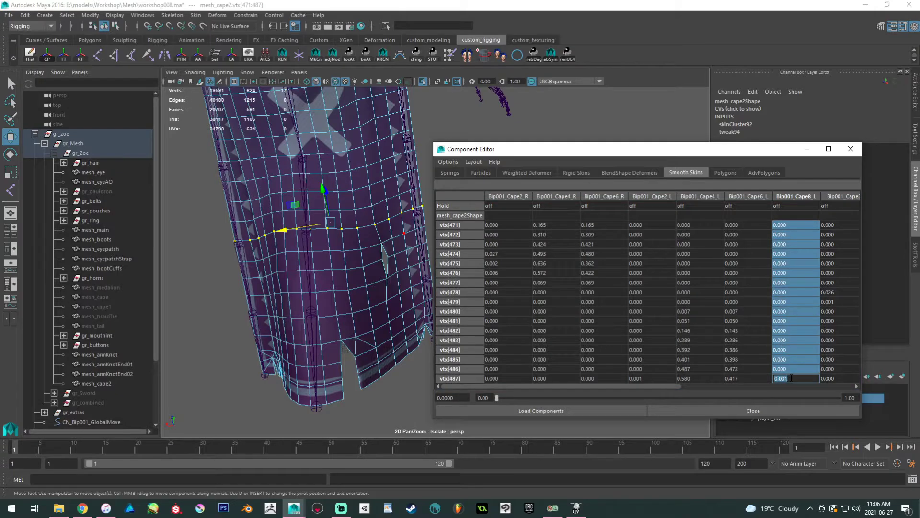
text(0)
key(Return)
alt+drag(349, 283, 385, 221)
alt+drag(332, 236, 289, 289)
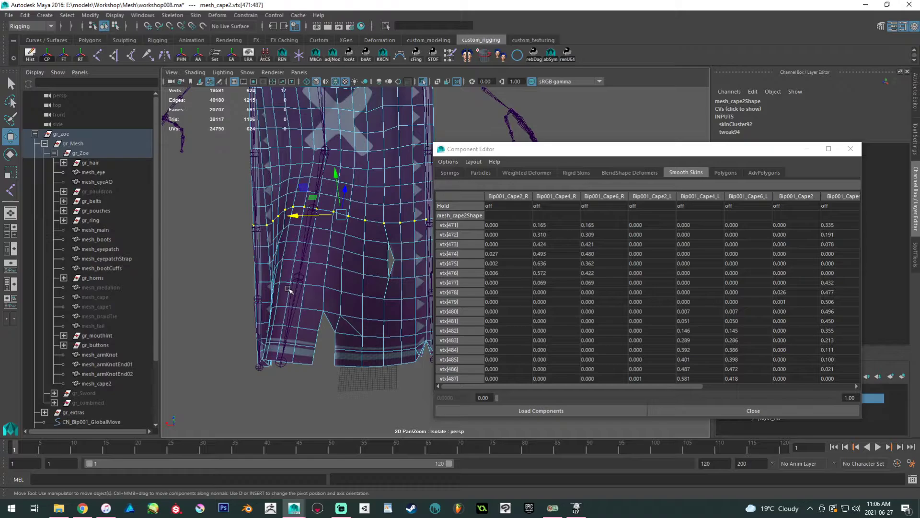
Select another horizontal vertex row across the cape, and return mesh_cape2 to object mode.
alt+drag(319, 220, 353, 255)
alt+middle_drag(339, 232, 378, 275)
alt+right_drag(345, 292, 380, 312)
alt+middle_drag(335, 268, 307, 273)
click(350, 248)
shift+click(336, 255)
shift+double_click(337, 255)
right_drag(364, 231, 392, 224)
right_drag(391, 224, 395, 218)
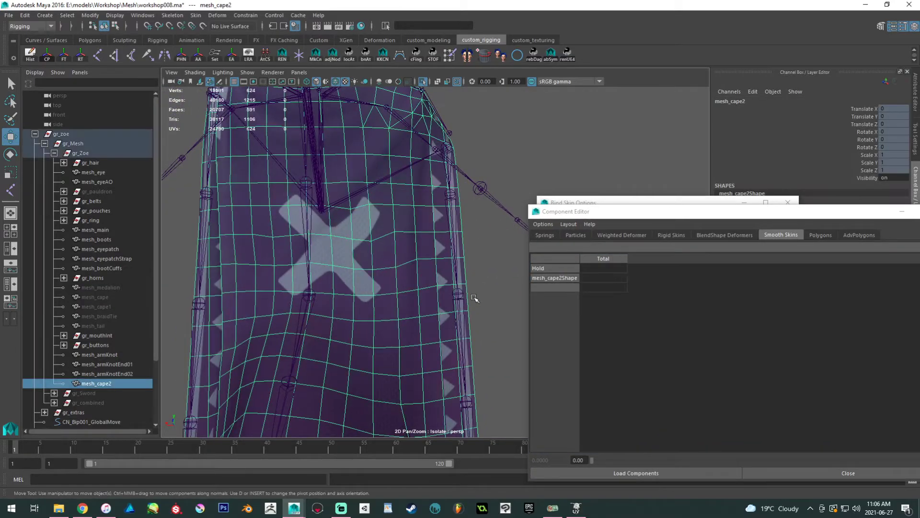
Inspect the bent cape from several sides, and reset joint Bip001_Cape4's X, Y and Z rotations to 0.
alt+right_drag(474, 298, 365, 272)
alt+drag(365, 272, 417, 246)
alt+right_drag(417, 246, 458, 313)
mouse_move(375, 303)
alt+mouse_down()
mouse_move(259, 263)
mouse_move(363, 261)
mouse_move(340, 325)
mouse_move(364, 316)
alt+mouse_up()
click(405, 306)
alt+middle_drag(421, 294, 376, 281)
alt+right_drag(375, 281, 443, 240)
click(280, 265)
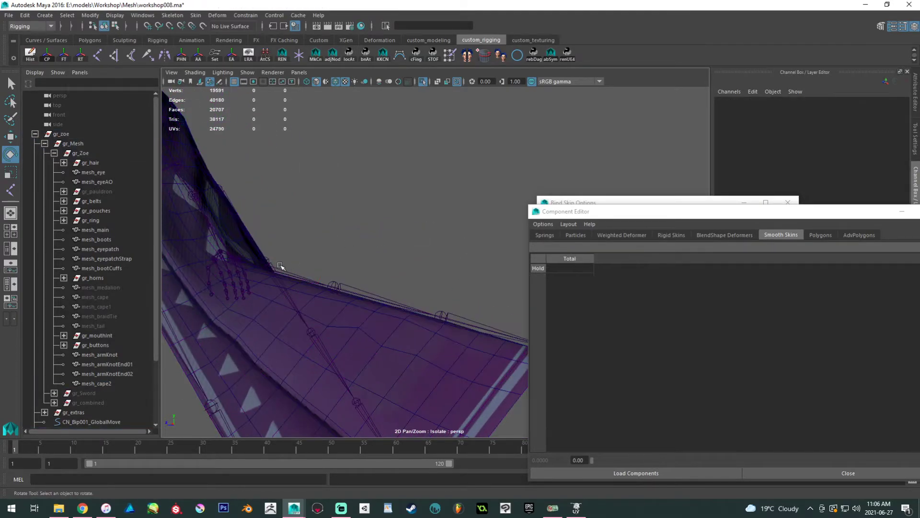
click(301, 278)
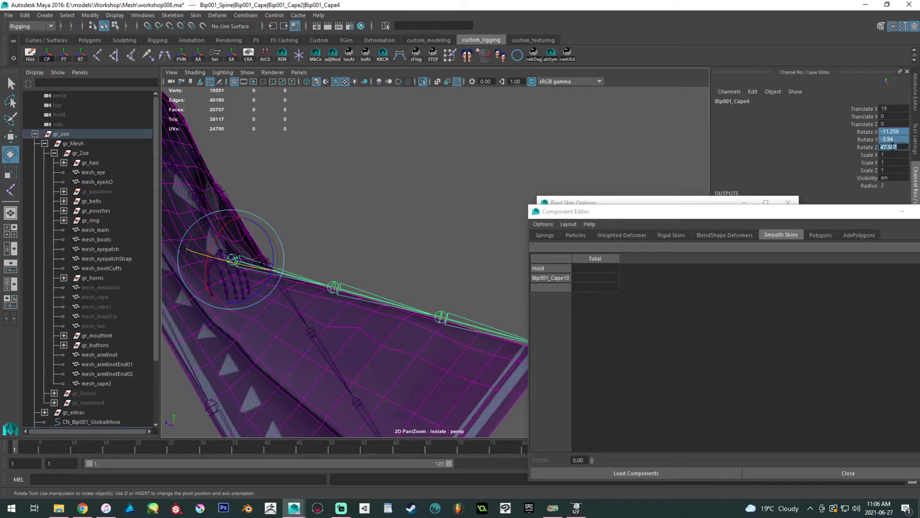
text(0)
key(Return)
Test-rotate central joint Bip001_Cape4 to check how the cape deforms, and undo the rotation.
alt+middle_drag(262, 217, 290, 207)
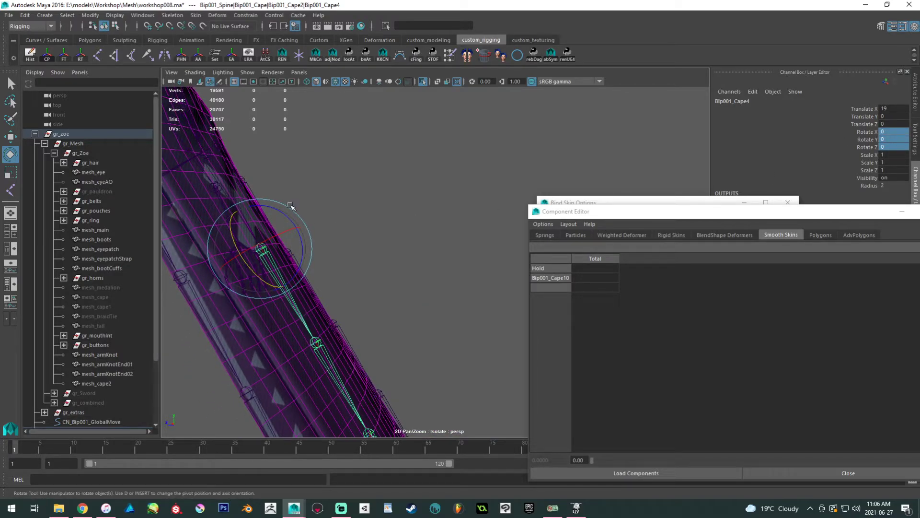
alt+drag(290, 206, 386, 254)
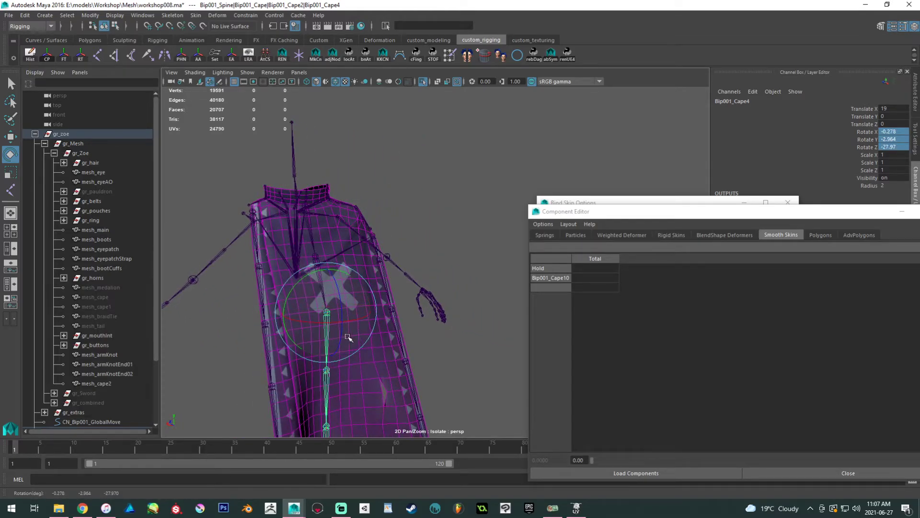
alt+drag(350, 300, 393, 223)
key(ctrl+z)
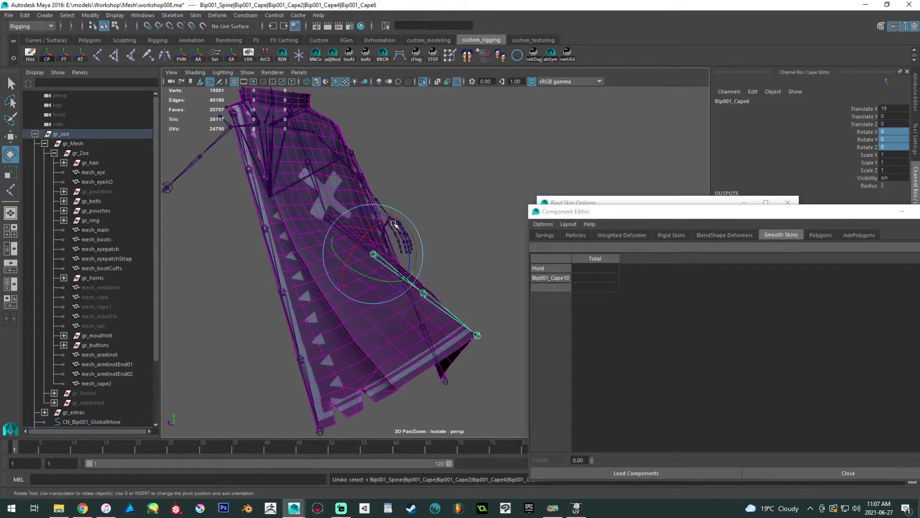
key(ctrl+z)
Test-rotate collar joint Bip001_CapeCollar_L about Z to check the collar's deformation, and undo the rotation.
click(426, 203)
alt+drag(426, 197, 376, 273)
alt+middle_drag(375, 273, 263, 250)
alt+right_drag(263, 250, 306, 254)
alt+drag(307, 254, 352, 279)
click(376, 228)
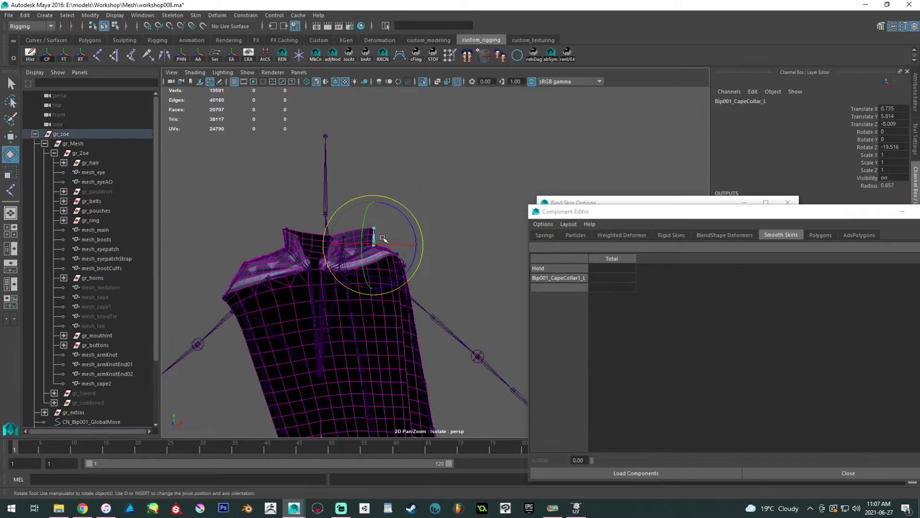
alt+drag(377, 229, 469, 317)
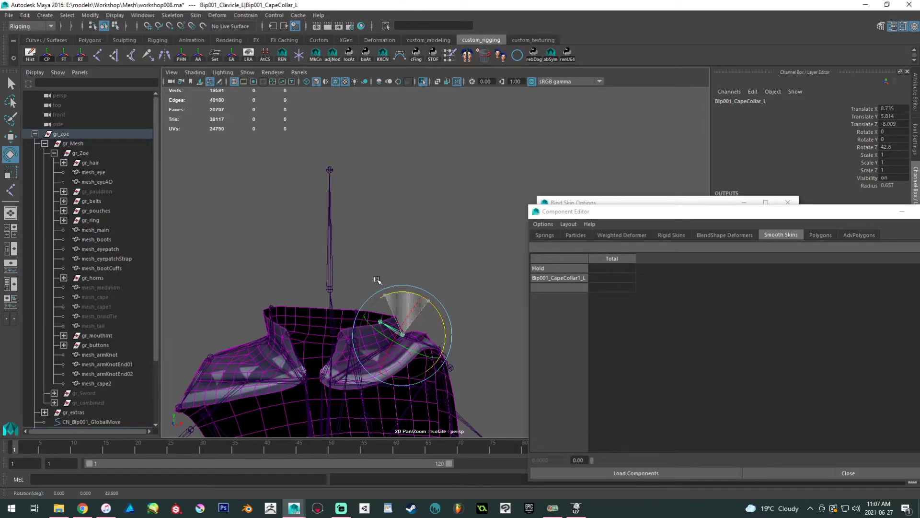
key(ctrl+z)
Test further cape joints, including side joint Bip001_Cape4_R, with trial rotations and undo them.
alt+drag(421, 313, 320, 168)
click(239, 255)
click(327, 248)
alt+drag(326, 248, 324, 213)
mouse_move(348, 177)
mouse_down()
mouse_move(376, 222)
mouse_move(366, 160)
mouse_move(349, 192)
mouse_move(353, 176)
mouse_up()
key(ctrl+z)
alt+drag(272, 185, 441, 259)
key(ctrl+z)
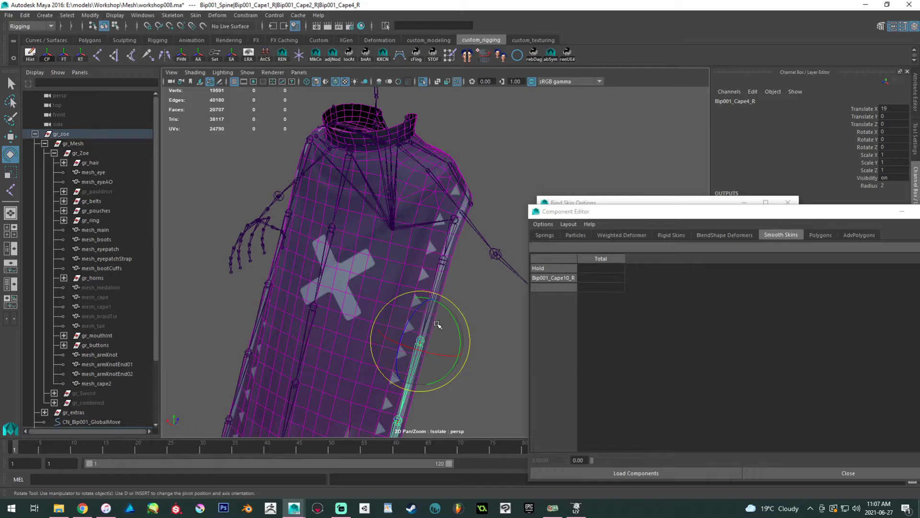
Select shoulder joint Bip001_CapeShoulder1_R, test its effect on the shoulder flap with trial rotations, and undo them.
alt+drag(456, 285, 318, 340)
click(293, 282)
click(284, 268)
alt+drag(244, 280, 283, 275)
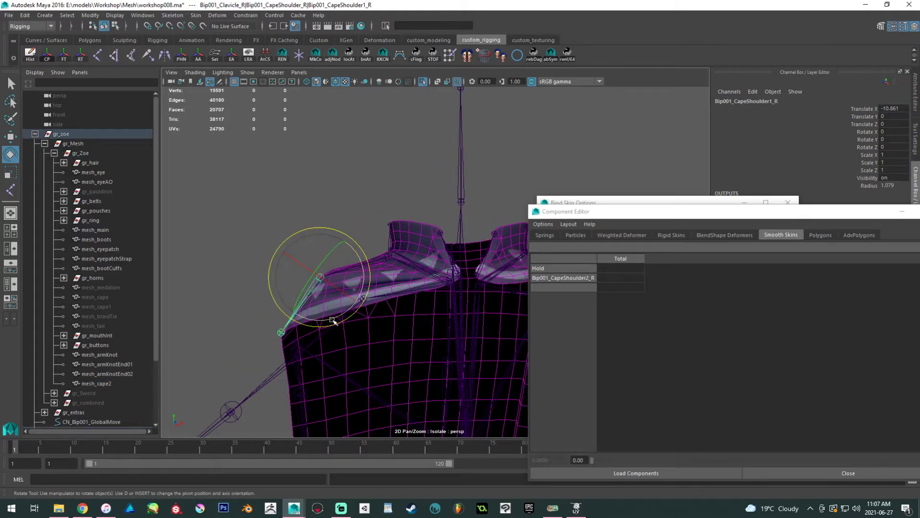
alt+drag(295, 312, 357, 223)
key(ctrl+z)
drag(263, 323, 269, 273)
key(ctrl+z)
key(ctrl+z)
Examine the shoulder flap up close with Bip001_CapeShoulder1_R rotated to about -74° in Z, and undo the rotation.
alt+right_drag(383, 304, 359, 310)
alt+drag(360, 311, 296, 281)
alt+middle_drag(296, 281, 314, 265)
alt+right_drag(314, 265, 354, 307)
alt+right_drag(316, 261, 374, 286)
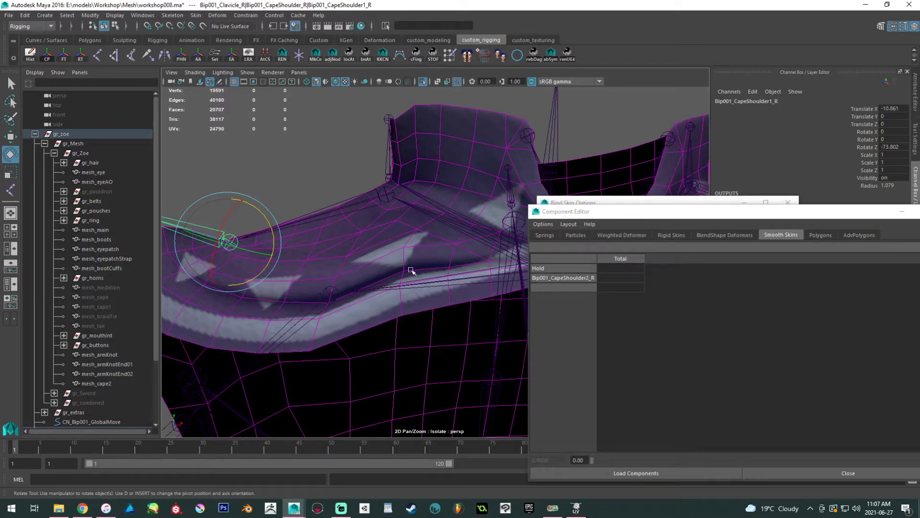
key(ctrl+z)
key(ctrl+z)
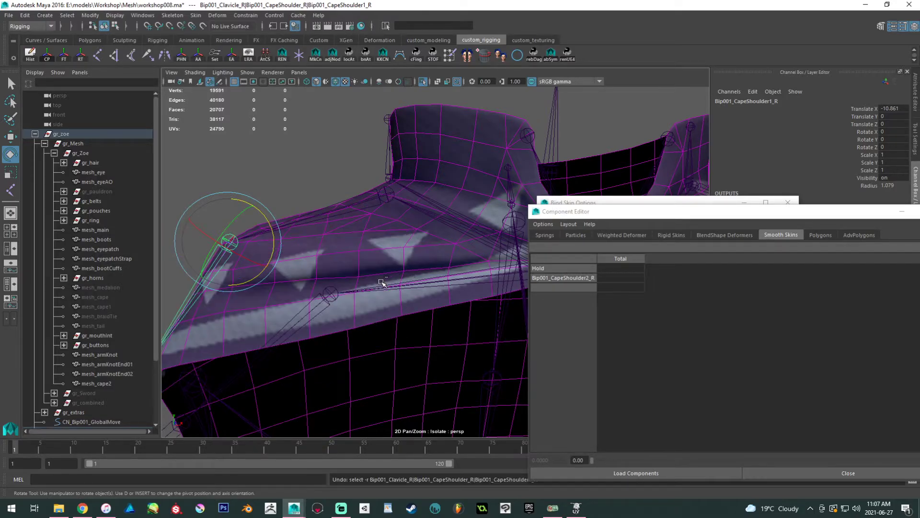
Try a slight free rotation of Bip001_CapeShoulder1_R, restore its pose, and check the whole cape with nothing selected.
alt+right_drag(332, 292, 280, 262)
click(259, 250)
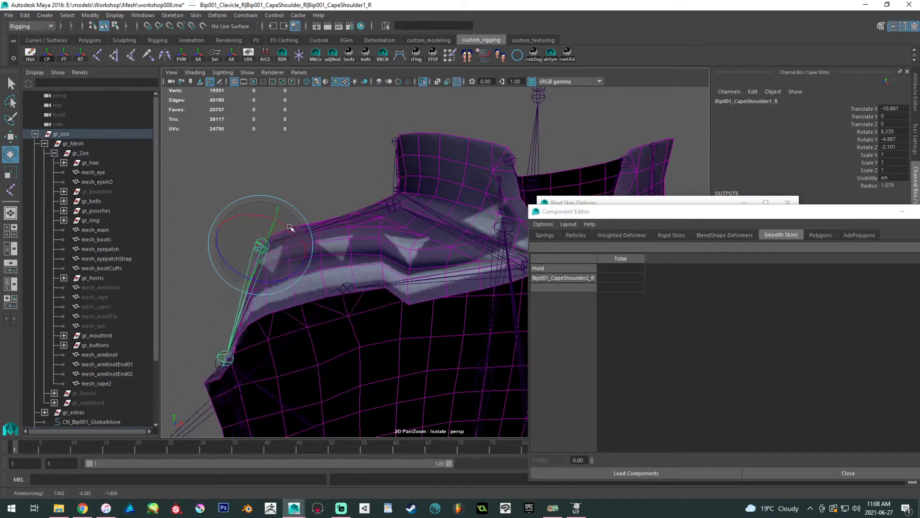
click(342, 173)
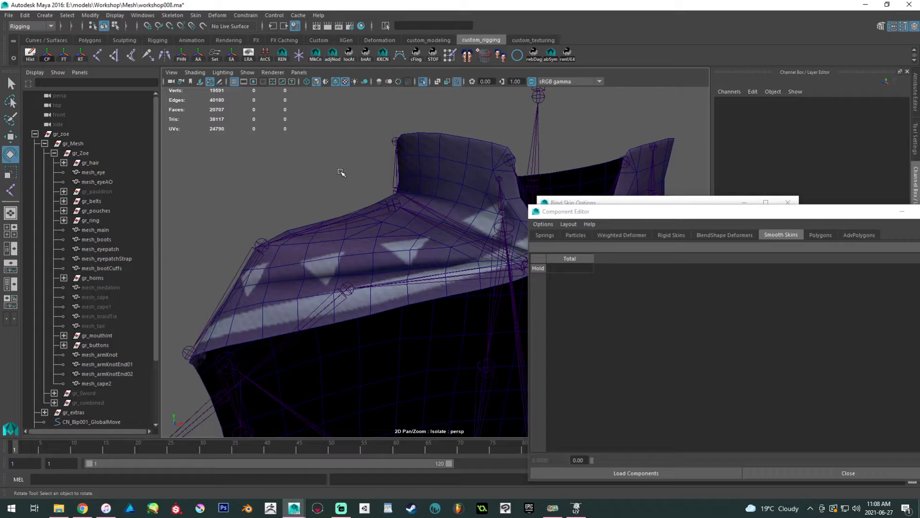
alt+right_drag(376, 199, 275, 168)
alt+drag(275, 169, 384, 189)
alt+right_drag(383, 190, 296, 193)
alt+middle_drag(295, 193, 331, 173)
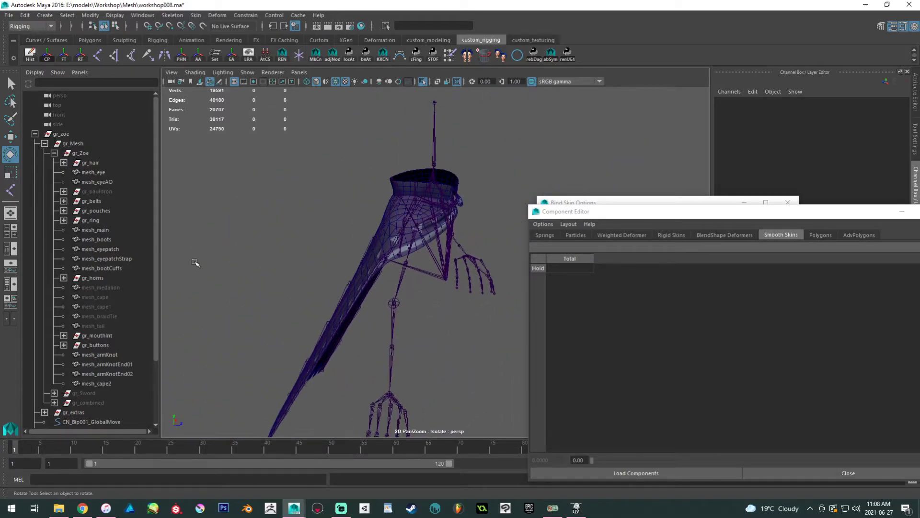
Unhide the original mesh_cape and hide mesh_cape2.
click(108, 297)
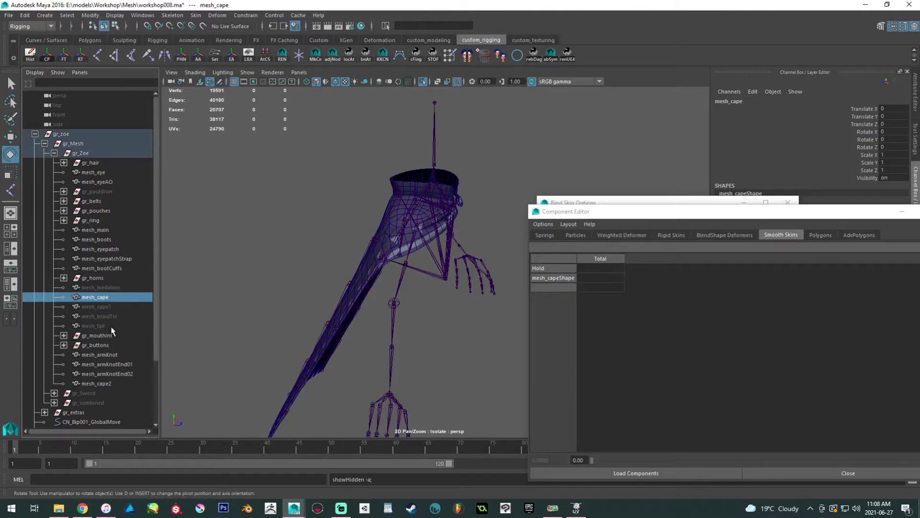
click(110, 383)
key(ctrl+h)
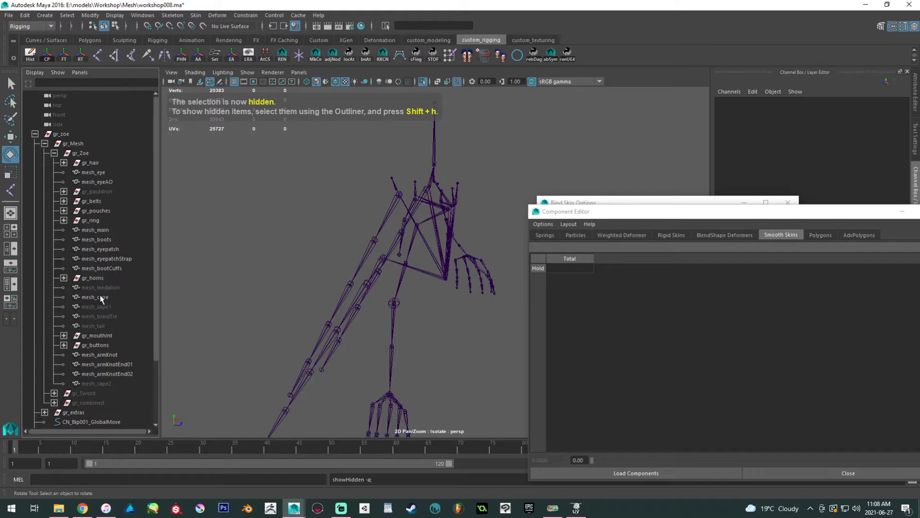
Select mesh_cape and add it to the isolated view.
click(102, 297)
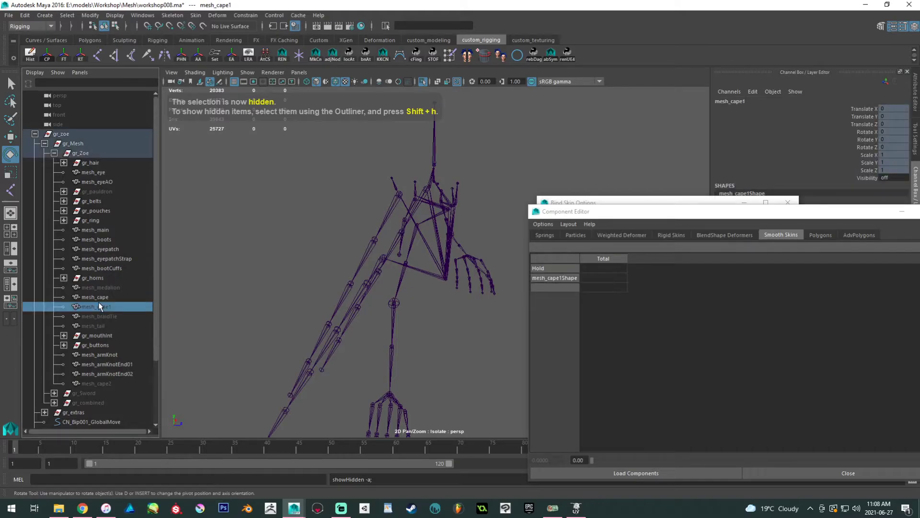
click(248, 73)
mouse_move(268, 90)
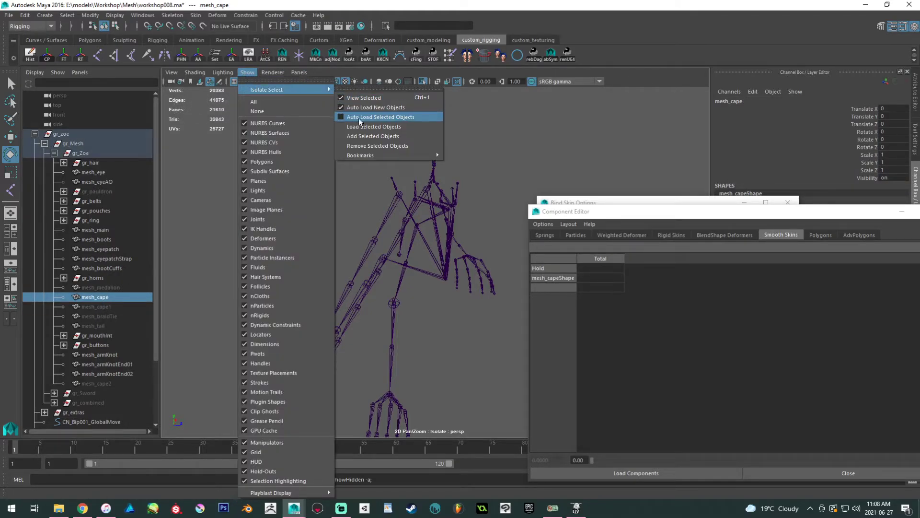
click(364, 137)
Select the left, middle and right cape joint chains with all their child joints, leaving out the chain tips.
alt+drag(353, 204, 374, 279)
click(415, 303)
shift+click(382, 251)
shift+click(321, 244)
alt+drag(322, 244, 374, 181)
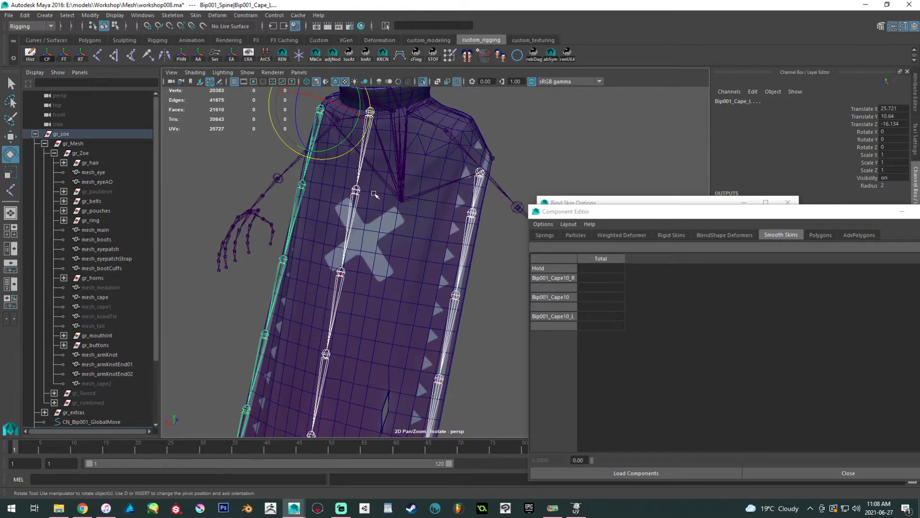
key(shift+h)
alt+middle_drag(421, 338, 408, 296)
alt+drag(409, 295, 443, 286)
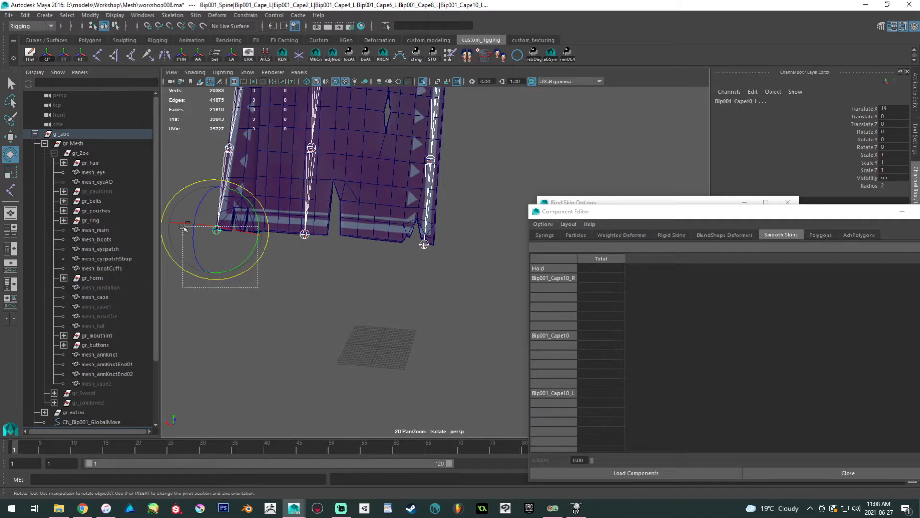
ctrl+drag(183, 227, 181, 223)
Add the cape's shoulder-flap joints to the selected joint chains.
alt+middle_drag(351, 160, 321, 324)
alt+drag(320, 325, 200, 466)
alt+drag(338, 259, 268, 281)
alt+middle_drag(268, 280, 285, 316)
alt+right_drag(286, 317, 406, 378)
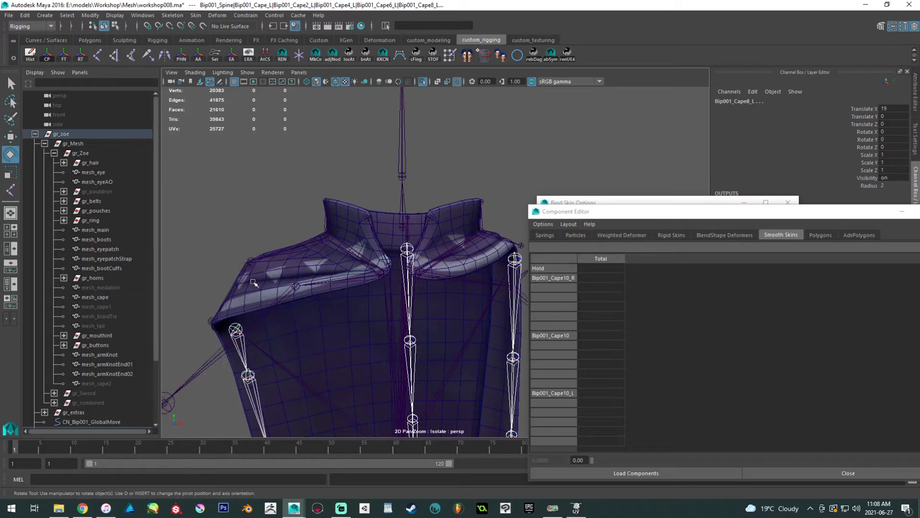
drag(238, 283, 335, 249)
alt+right_drag(360, 263, 426, 287)
shift+drag(355, 234, 338, 244)
shift+click(418, 216)
Add the cape's collar joints and mesh_cape to the selection, and bind the mesh to the joints with Bind Skin.
alt+drag(462, 231, 322, 245)
alt+drag(397, 243, 350, 253)
shift+drag(373, 195, 317, 191)
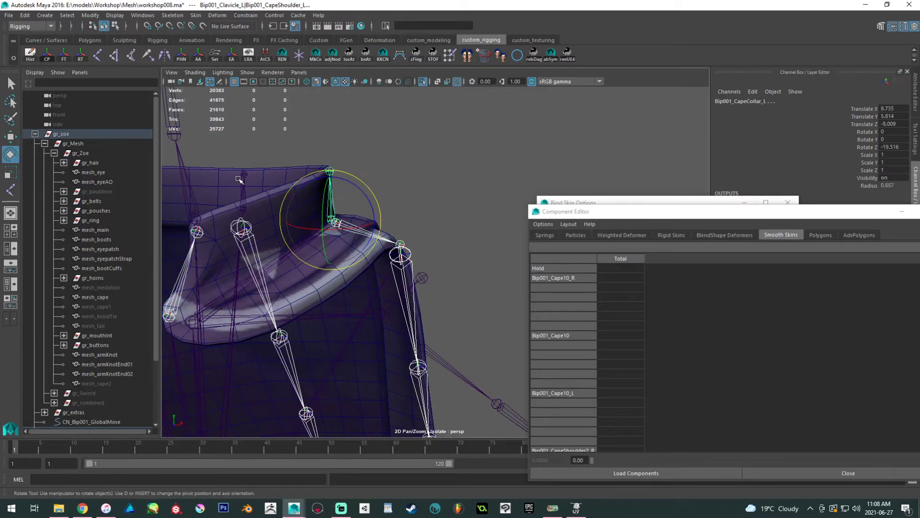
shift+click(244, 182)
alt+drag(184, 191, 257, 191)
shift+click(267, 188)
shift+click(345, 177)
click(197, 15)
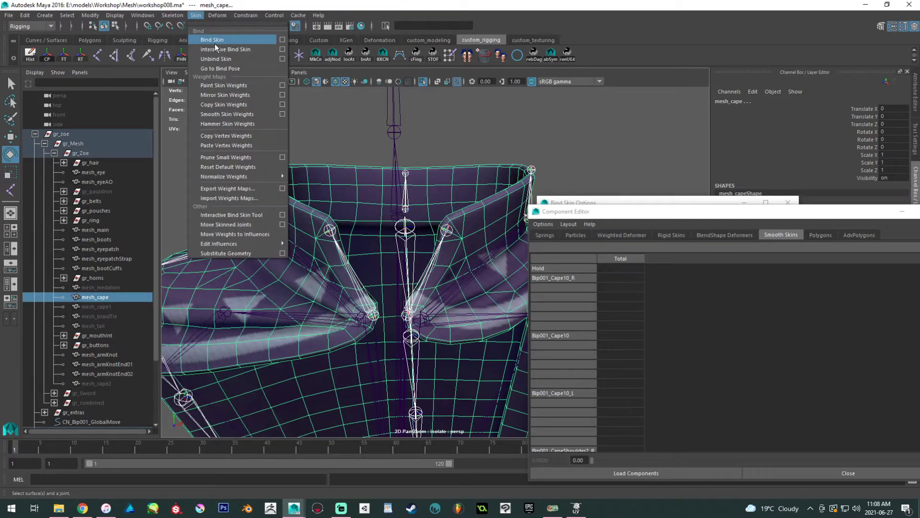
click(215, 44)
Copy the skin weights from mesh_cape2 to mesh_cape, using closest point on surface and influence association by Name.
click(98, 384)
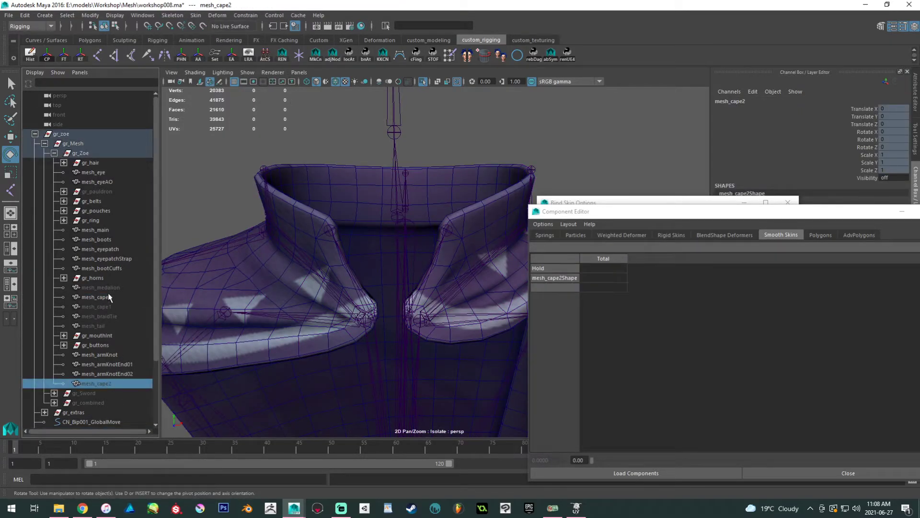
ctrl+click(103, 297)
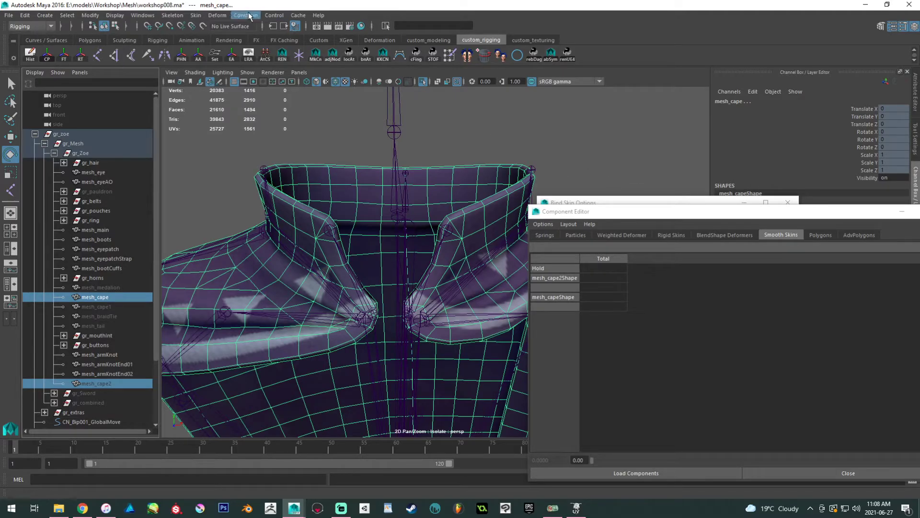
click(191, 17)
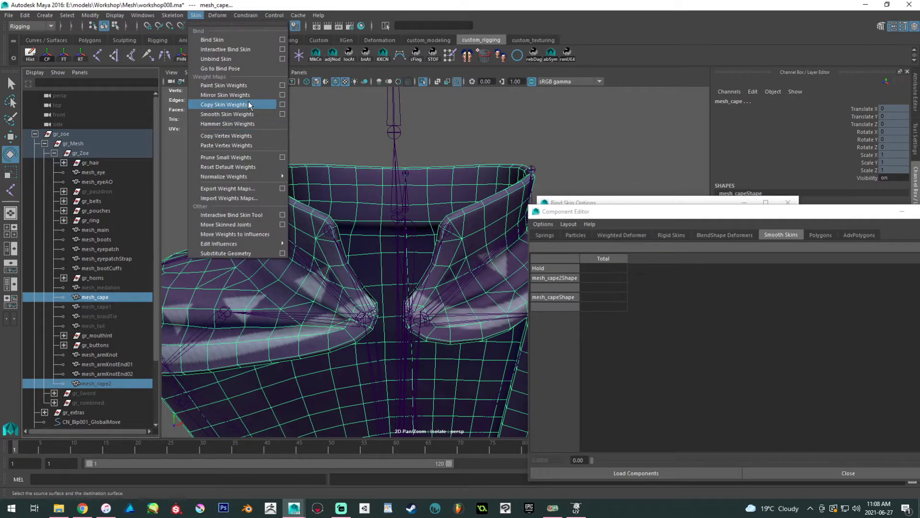
click(281, 104)
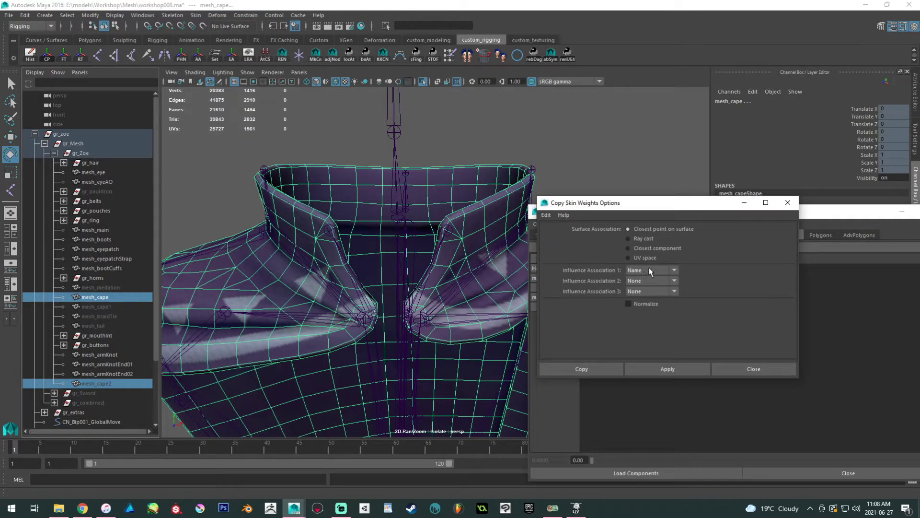
Test mesh_cape's new weights with a trial rotation of a middle cape joint, and undo the rotation.
alt+right_drag(431, 271, 302, 226)
alt+drag(302, 226, 223, 191)
alt+middle_drag(499, 338, 323, 253)
click(340, 323)
drag(353, 328, 498, 338)
alt+middle_drag(498, 338, 420, 272)
alt+drag(421, 272, 422, 219)
key(ctrl+z)
Rotate Bip001_Cape6 to about 77° in X and examine the cape's lower edge and slits up close.
drag(322, 340, 220, 326)
alt+middle_drag(293, 296, 304, 288)
alt+right_drag(304, 288, 362, 304)
key(ctrl+z)
alt+drag(361, 304, 423, 325)
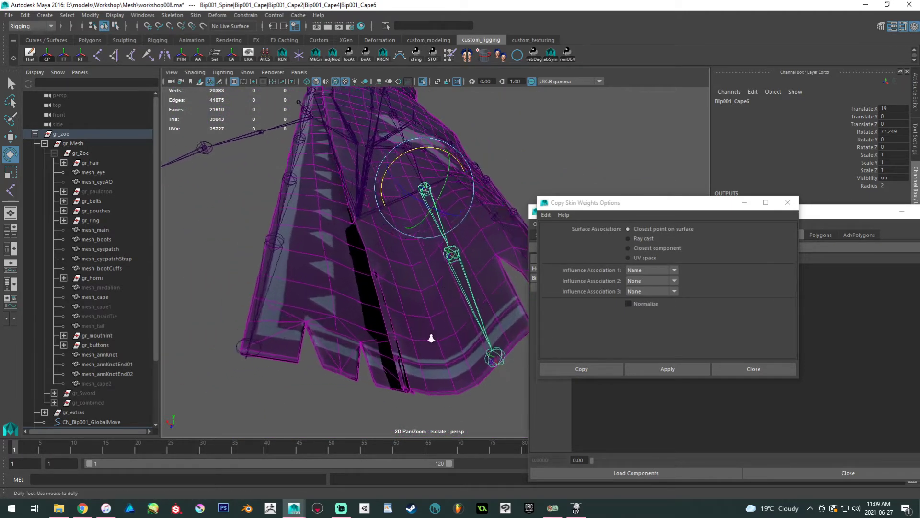
alt+right_drag(423, 325, 474, 335)
alt+drag(343, 303, 314, 249)
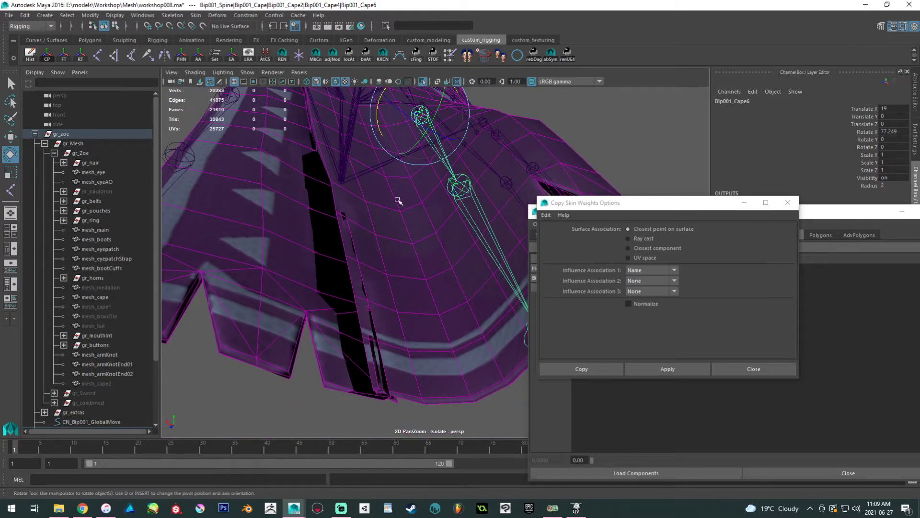
alt+drag(330, 210, 329, 170)
alt+drag(321, 303, 383, 223)
Try further free rotations of middle joint Bip001_Cape6 and undo them.
click(421, 413)
alt+middle_drag(382, 223, 336, 294)
click(374, 297)
drag(368, 295, 232, 309)
alt+right_drag(255, 300, 392, 268)
key(ctrl+z)
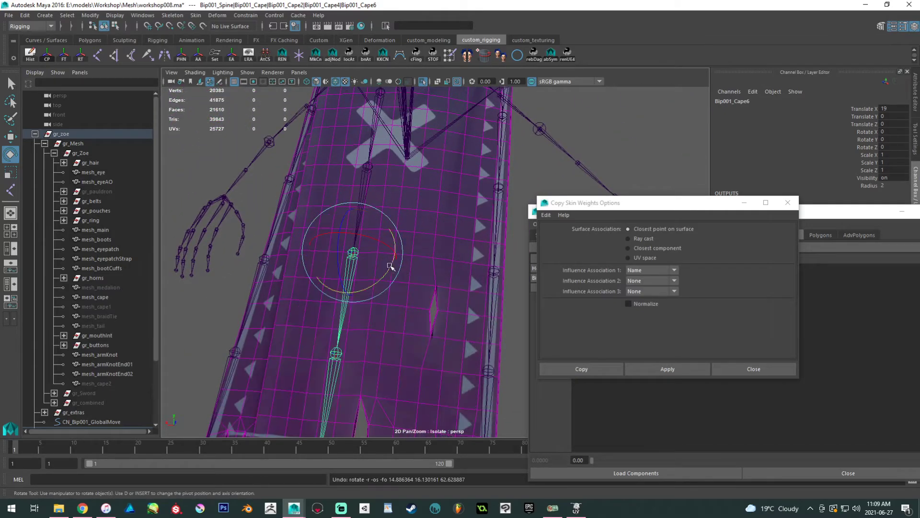
drag(376, 257, 357, 261)
Test side joint Bip001_Cape6_L with a trial rotation, and undo the trial rotations.
alt+middle_drag(307, 270, 426, 201)
click(252, 218)
drag(265, 187, 265, 214)
alt+drag(371, 220, 332, 222)
key(ctrl+z)
key(ctrl+z)
key(ctrl+z)
key(ctrl+z)
key(ctrl+z)
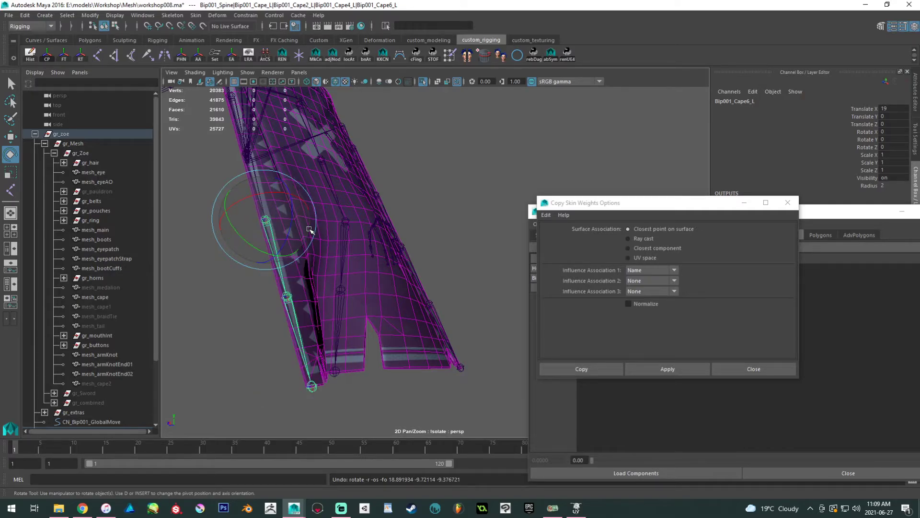
key(ctrl+z)
key(ctrl+z)
Try moving middle joint Bip001_Cape6 away from the cape and undo the moves.
alt+drag(413, 241, 362, 261)
drag(388, 221, 410, 154)
key(ctrl+z)
key(ctrl+z)
alt+drag(346, 216, 397, 251)
drag(368, 281, 416, 259)
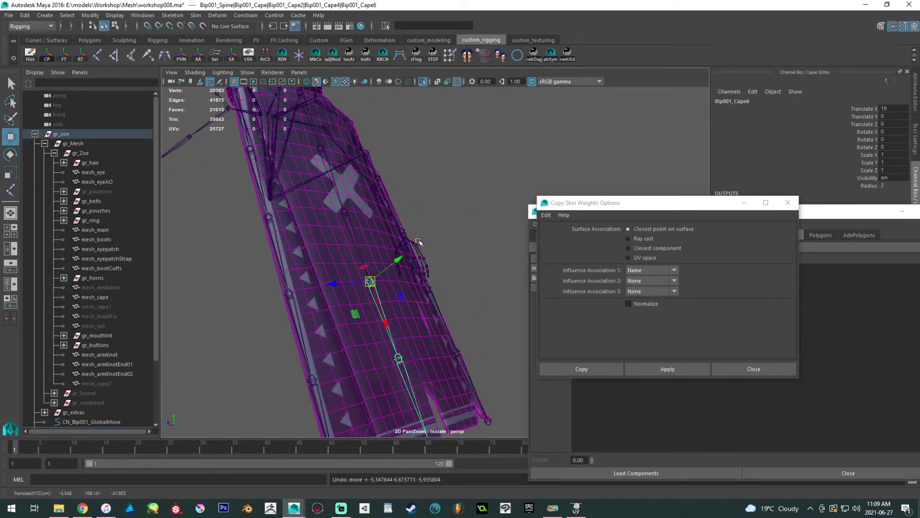
Clear the selection and turn off the isolated view to show the whole character.
alt+drag(421, 243, 336, 251)
click(342, 257)
alt+drag(327, 282, 476, 385)
alt+drag(300, 314, 468, 306)
alt+right_drag(468, 307, 445, 305)
alt+drag(445, 306, 339, 263)
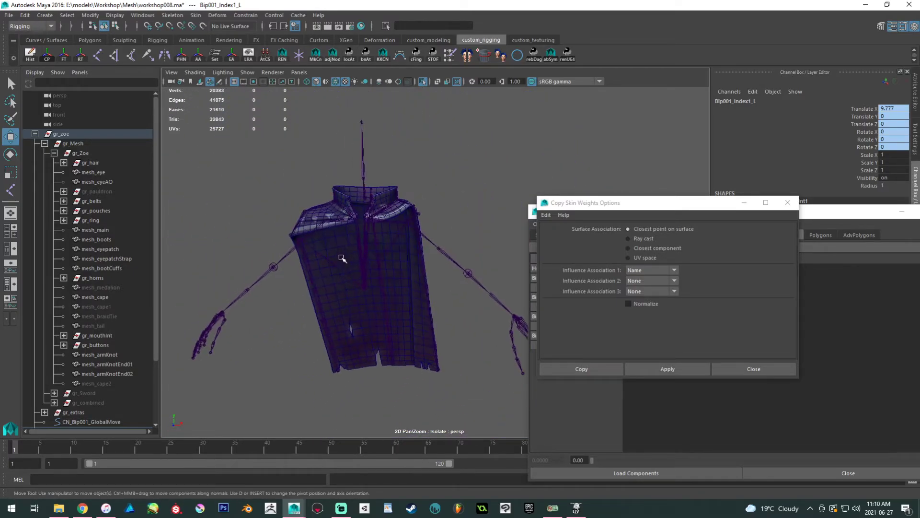
click(442, 156)
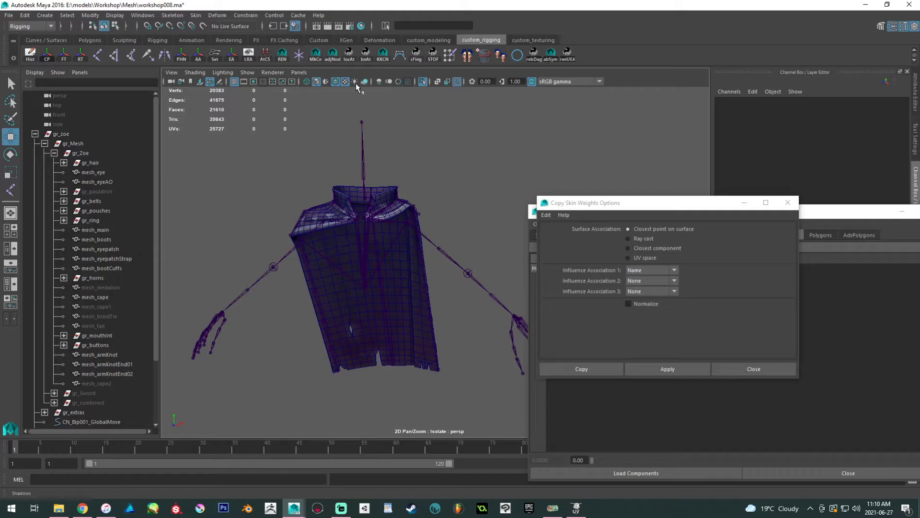
click(422, 81)
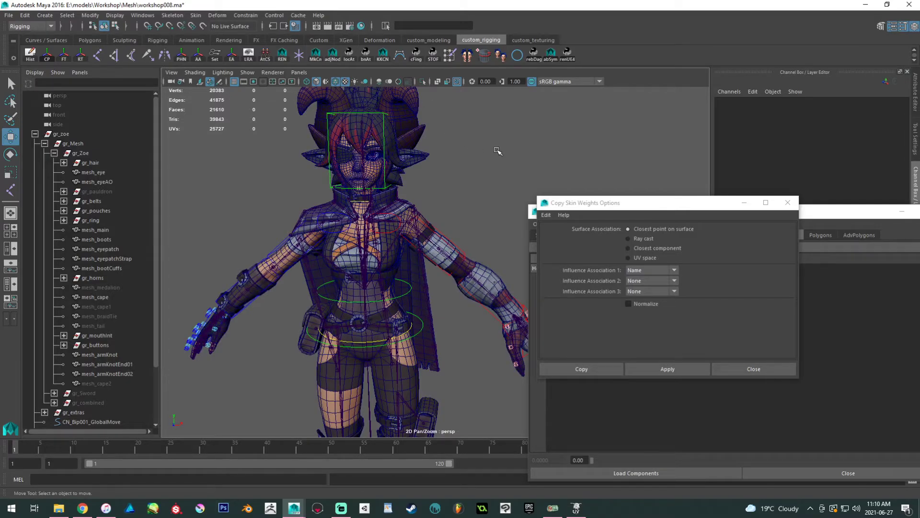
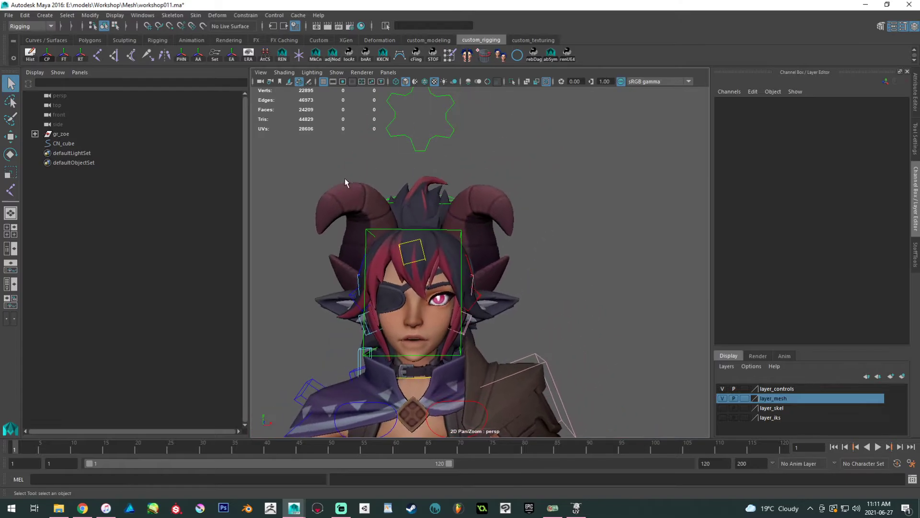
Create a NURBS circle at the character's feet for a new control.
scroll(341, 238, down, 5)
alt+middle_drag(341, 238, 351, 142)
scroll(365, 201, down, 1)
alt+middle_drag(384, 225, 374, 179)
alt+drag(374, 178, 377, 185)
alt+middle_drag(378, 185, 360, 317)
alt+right_drag(360, 317, 479, 228)
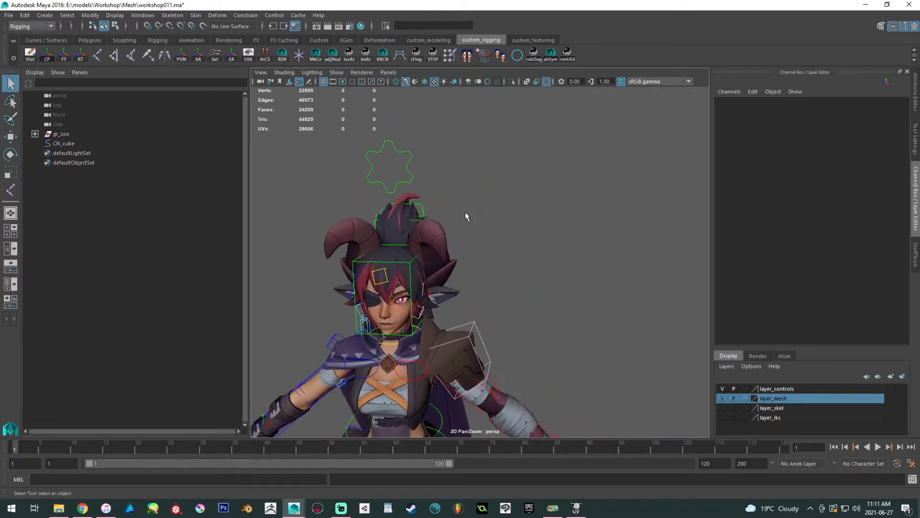
alt+right_drag(418, 283, 379, 285)
alt+middle_drag(379, 286, 434, 191)
click(516, 57)
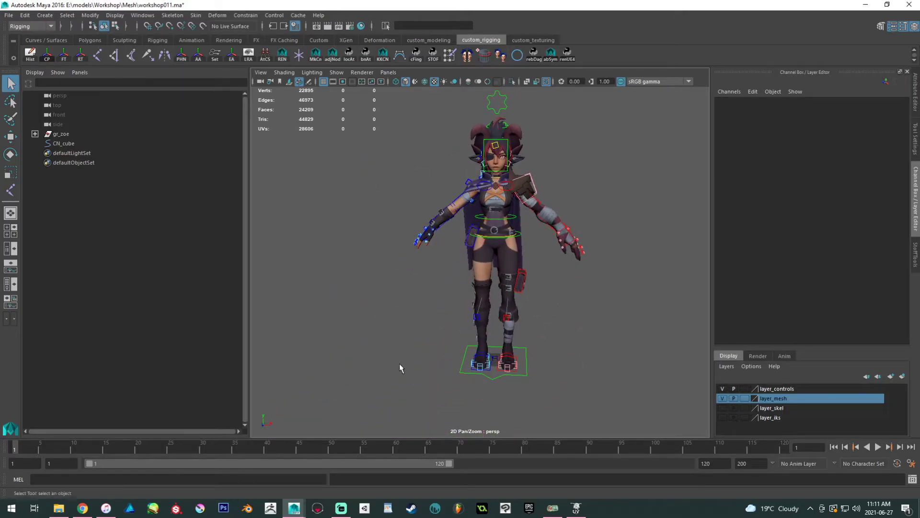
Raise the circle to the gear-shaped control above the head, at about 206.8 in Y.
key(w)
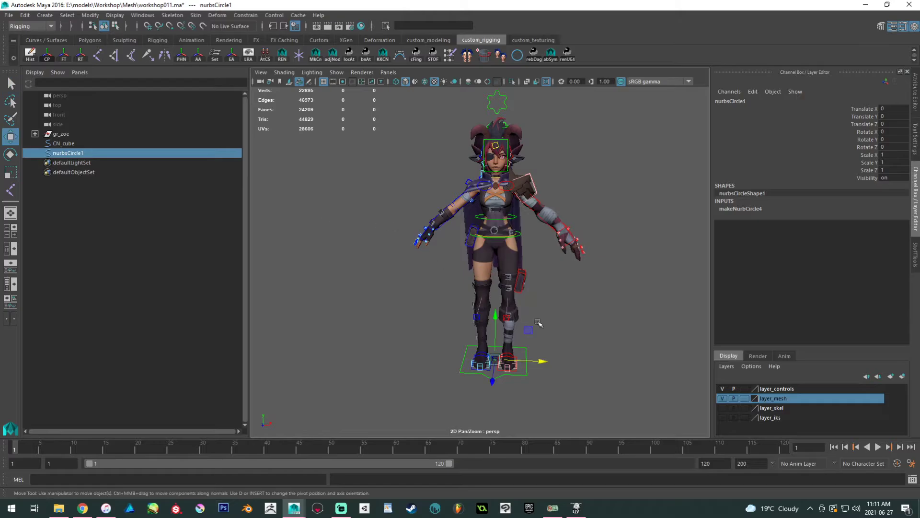
drag(495, 330, 497, 61)
alt+middle_drag(520, 96, 494, 230)
alt+right_drag(494, 230, 499, 283)
alt+middle_drag(499, 283, 462, 308)
alt+drag(462, 308, 449, 290)
alt+middle_drag(449, 290, 499, 250)
alt+right_drag(499, 251, 511, 317)
drag(403, 278, 403, 227)
Rotate the circle 90° in X so it stands upright, and freeze its rotation.
key(e)
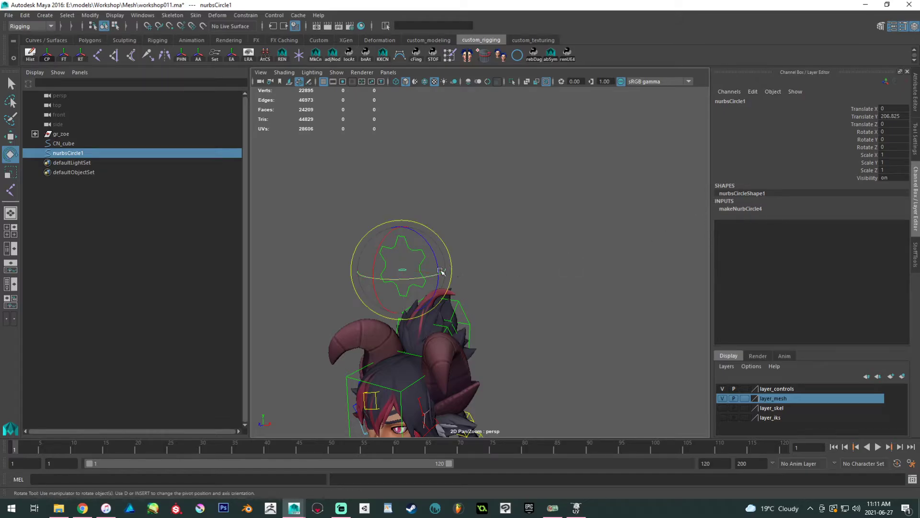
drag(387, 233, 410, 290)
double_click(889, 132)
text(90)
key(Return)
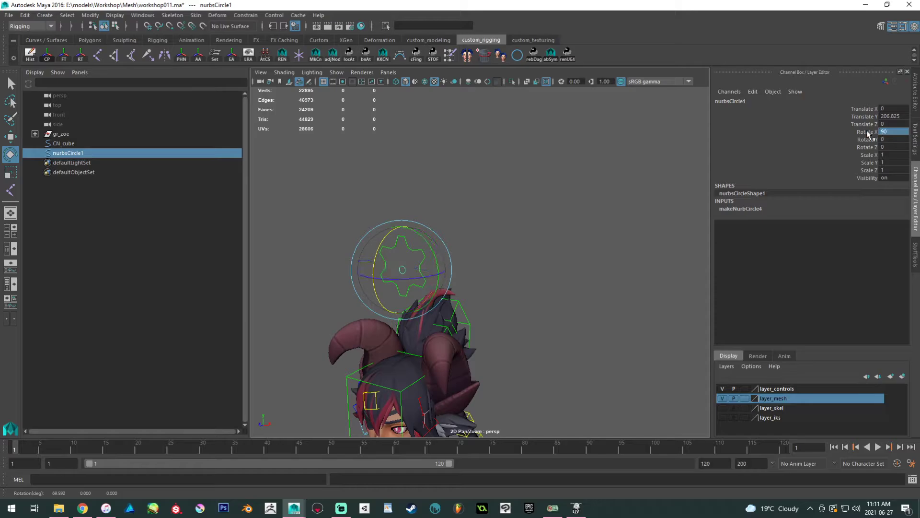
click(775, 147)
right_click(775, 148)
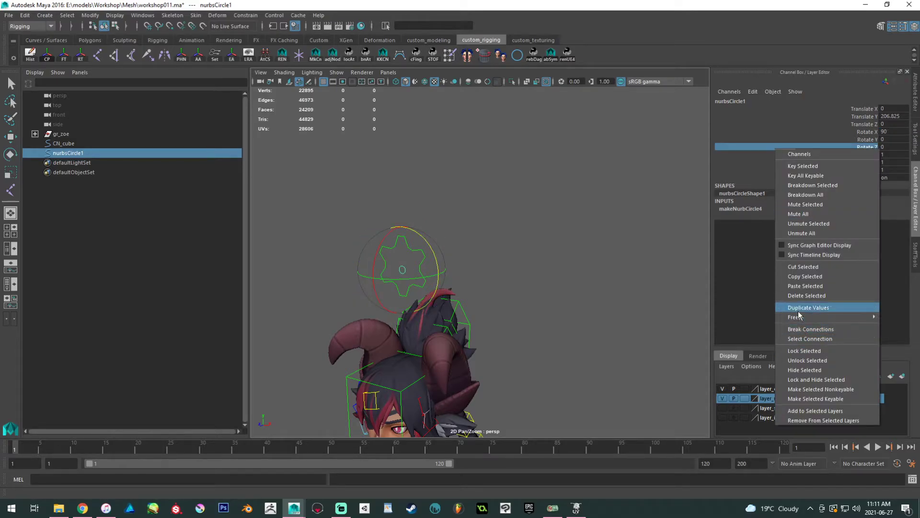
mouse_move(798, 318)
click(742, 328)
Try freezing all of the circle's transformations and undo it.
scroll(540, 220, up, 2)
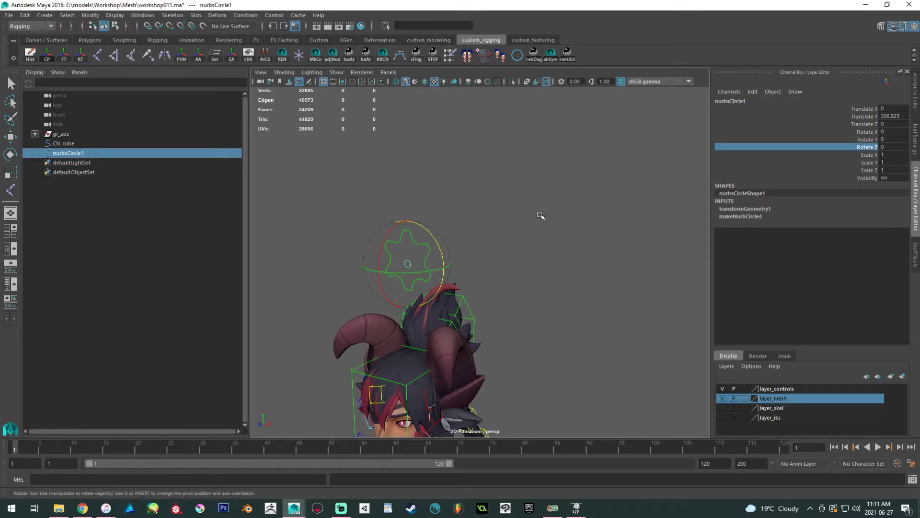
key(w)
click(62, 54)
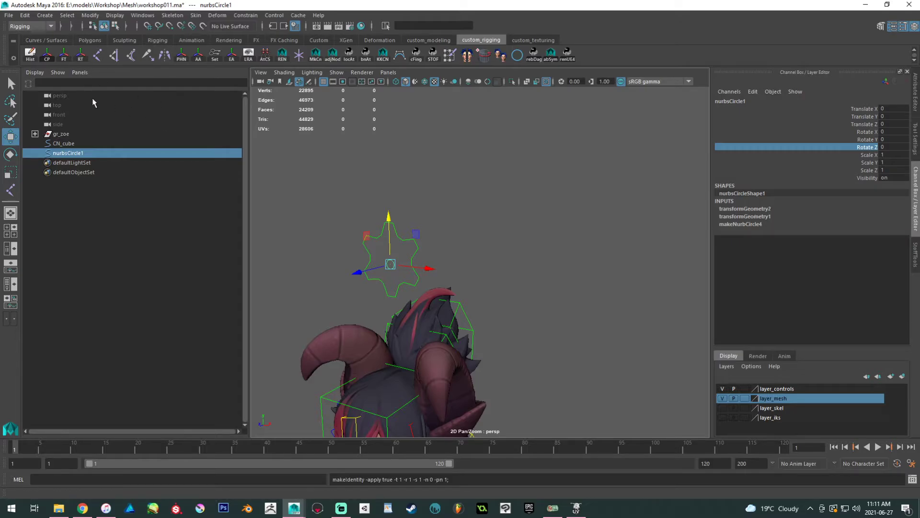
alt+middle_drag(347, 152, 375, 151)
key(ctrl+z)
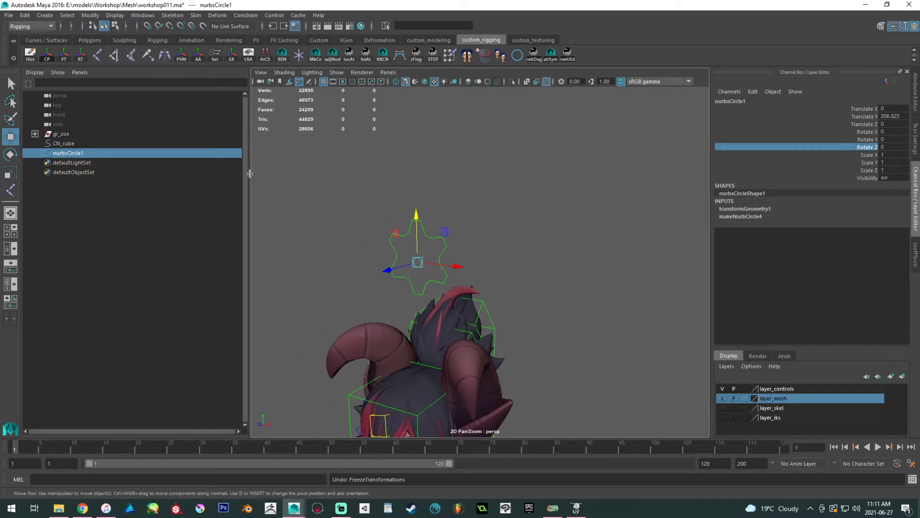
Delete the circle's history and fit it around the gear-shaped control, scaled uniformly to about 7.8 at about 207.6 in Y.
click(30, 54)
key(e)
key(r)
drag(419, 261, 472, 263)
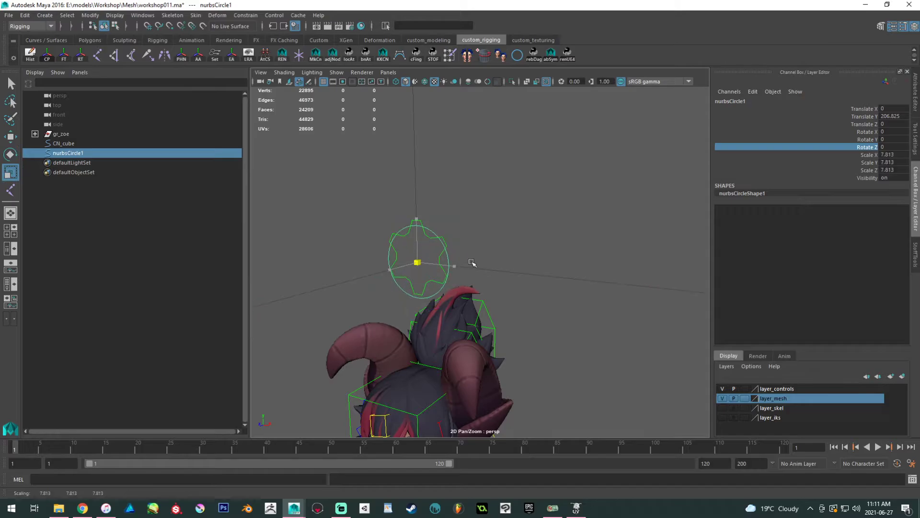
key(w)
drag(417, 216, 417, 211)
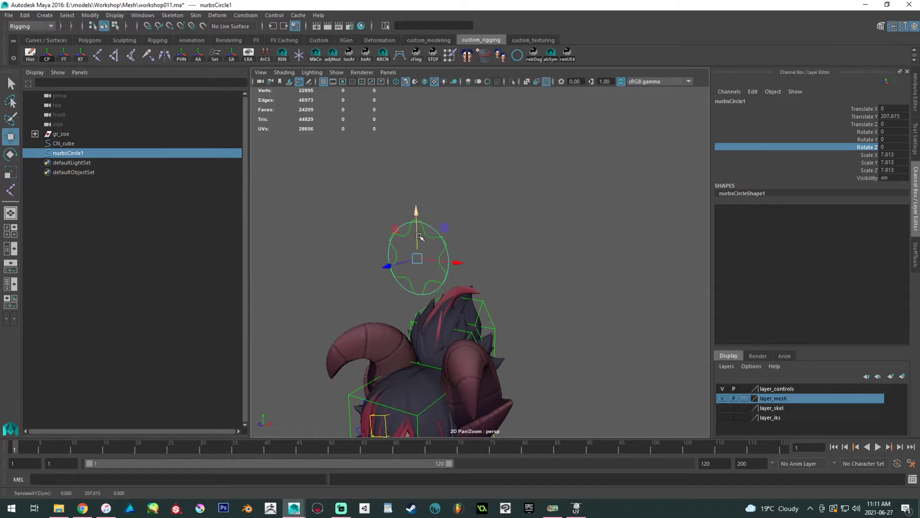
Locate the gear-shaped control CN_Settings in the hierarchy and hide its parent group adj_CN_Settings.
click(410, 233)
key(f)
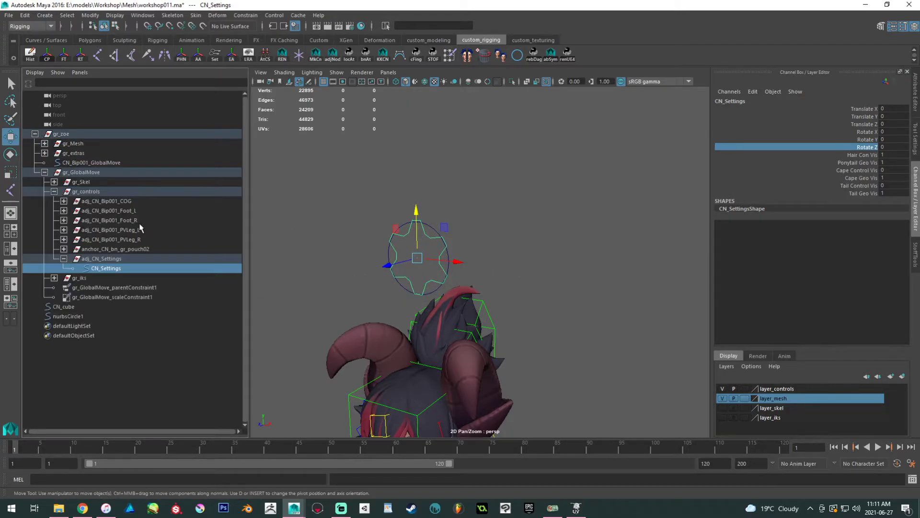
click(117, 259)
key(ctrl+h)
Select the circle above the head and freeze its scale.
click(448, 261)
alt+drag(507, 236, 532, 198)
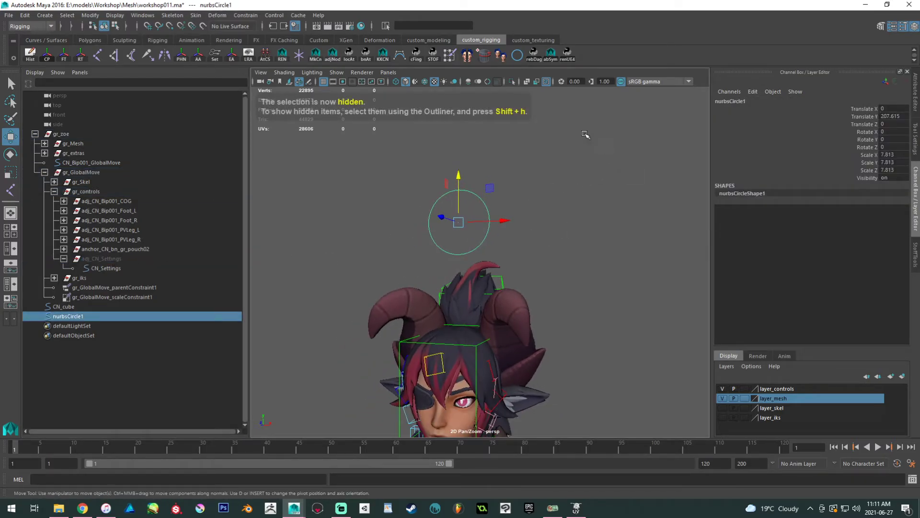
click(772, 140)
right_click(772, 140)
mouse_move(793, 311)
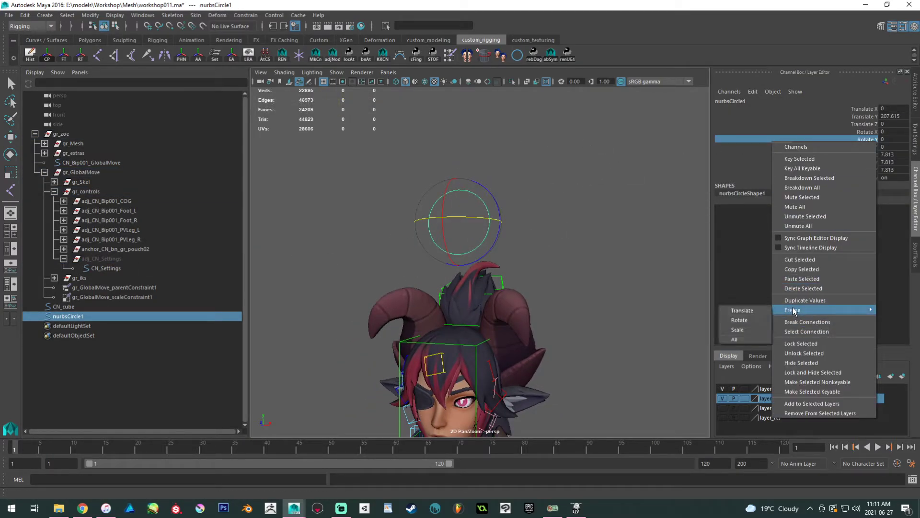
click(738, 329)
alt+right_drag(557, 276, 575, 283)
alt+middle_drag(575, 335, 541, 284)
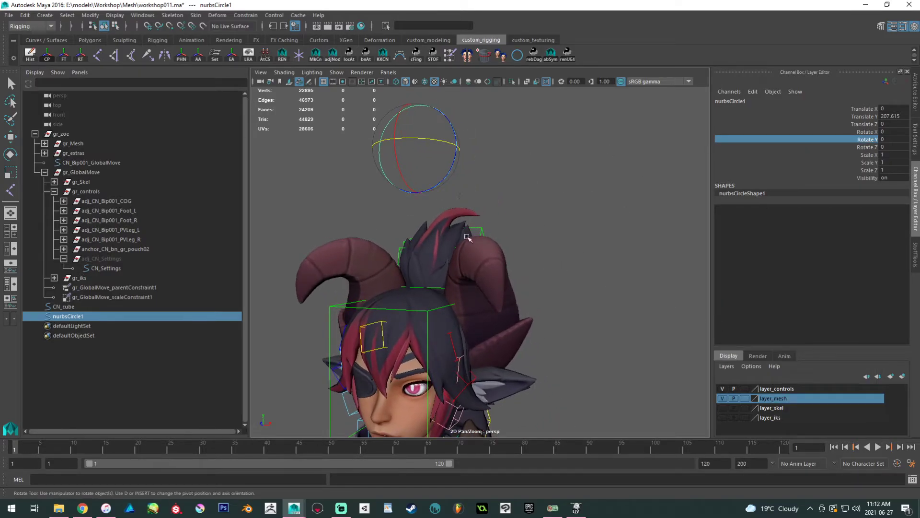
Add a keyable integer attribute named hairConVis to the circle above the head.
alt+right_drag(497, 225, 499, 282)
key(w)
click(523, 161)
drag(520, 160, 377, 148)
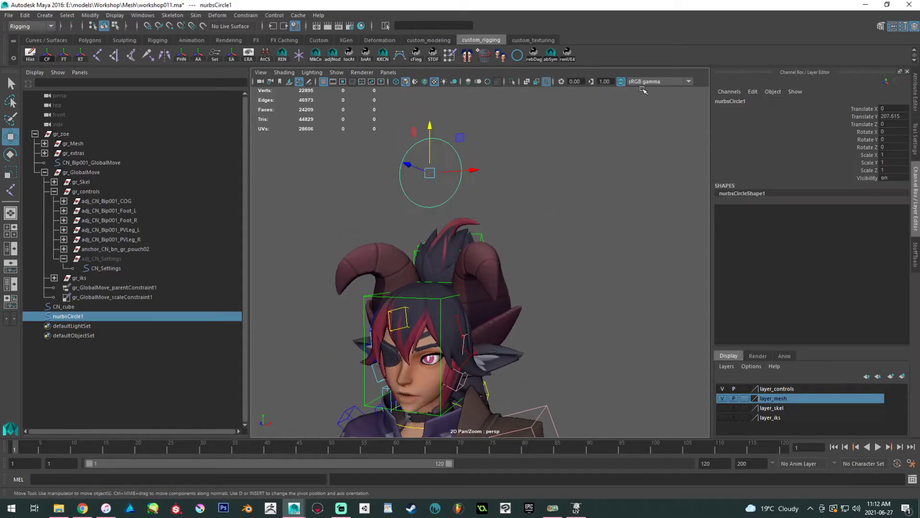
click(751, 92)
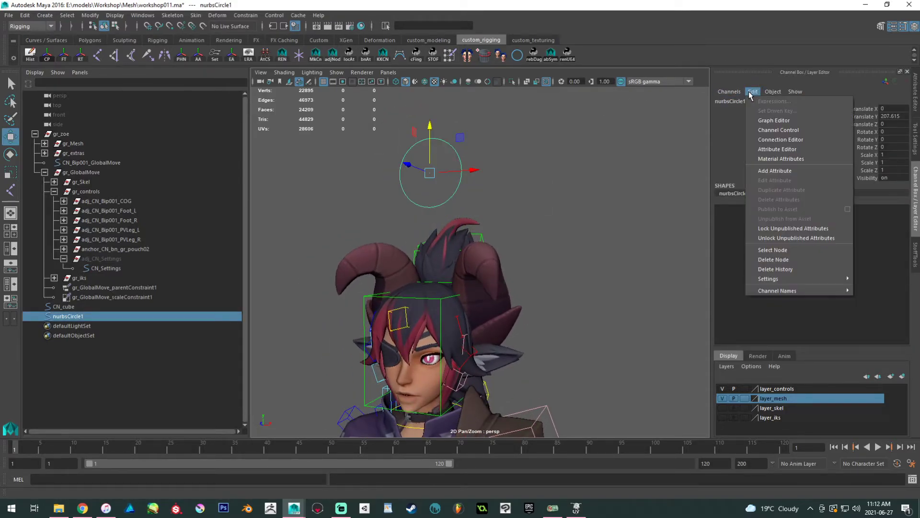
click(772, 172)
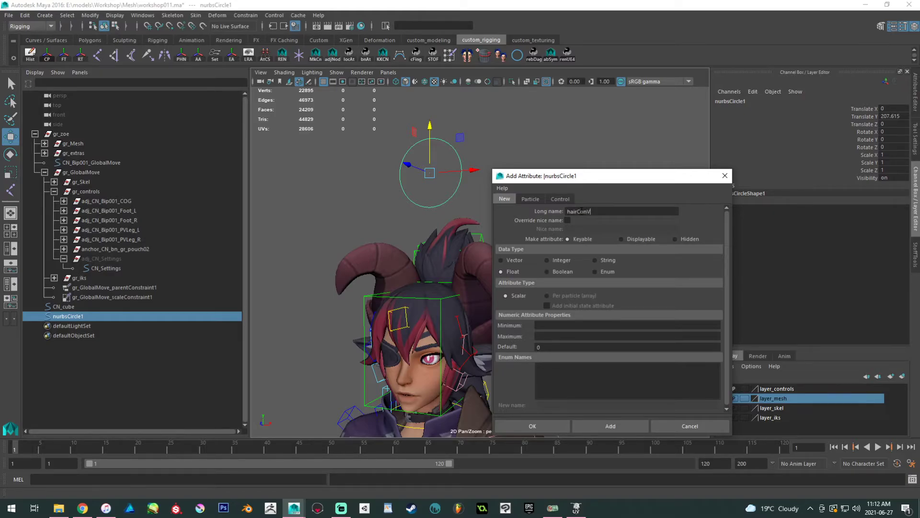
click(554, 261)
click(609, 424)
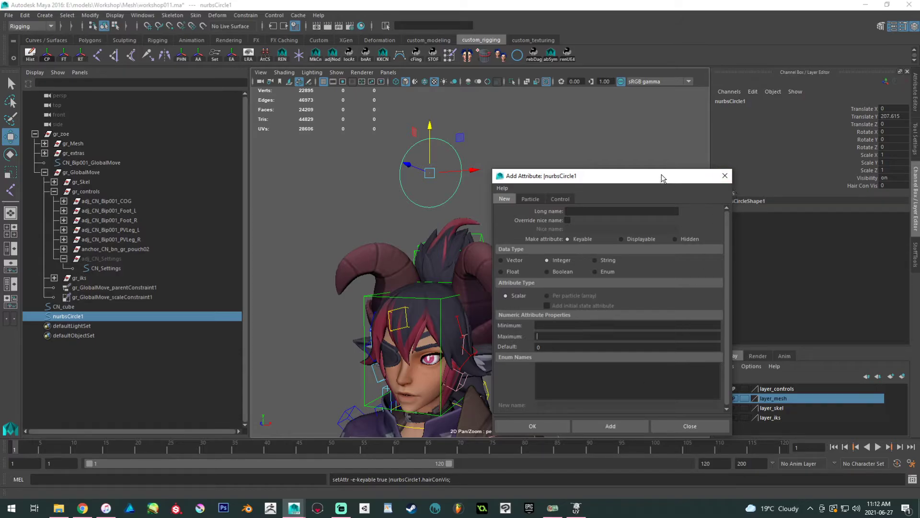
Try switching the circle's visibility off with a value of 0 and undo it.
drag(662, 175, 484, 302)
click(857, 185)
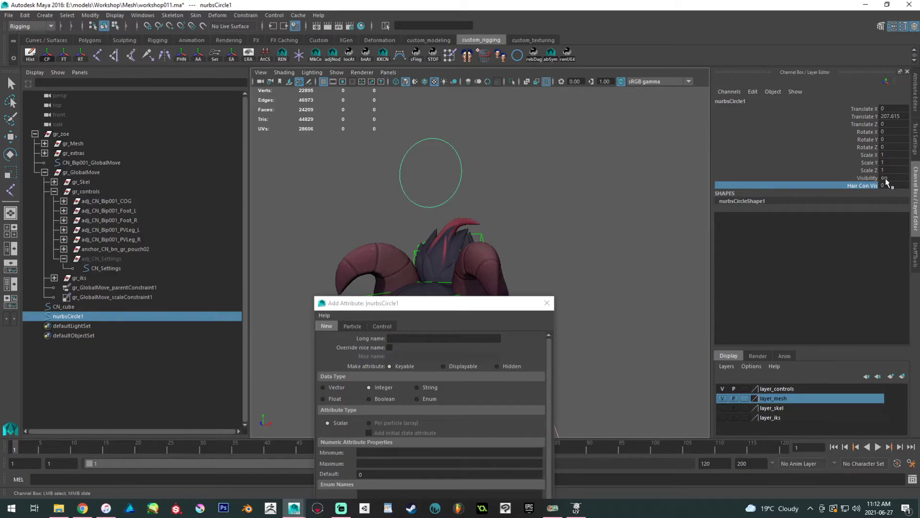
click(870, 177)
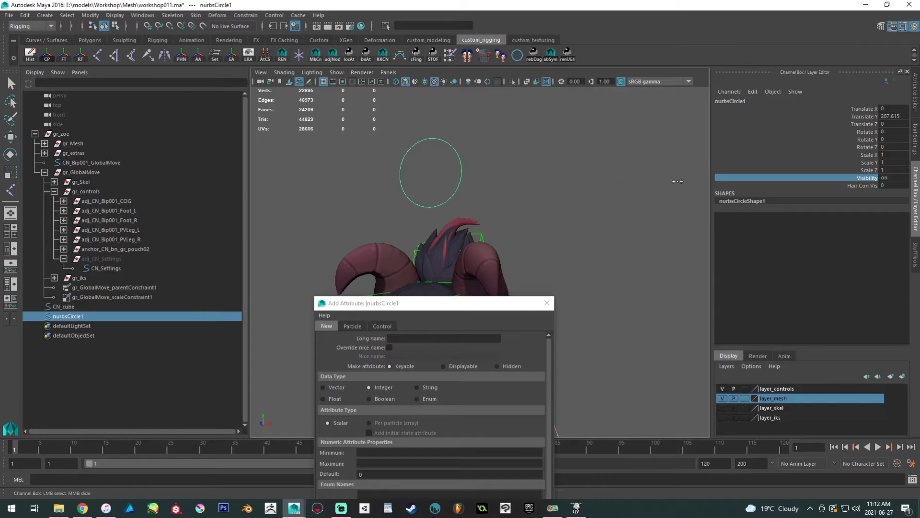
double_click(886, 178)
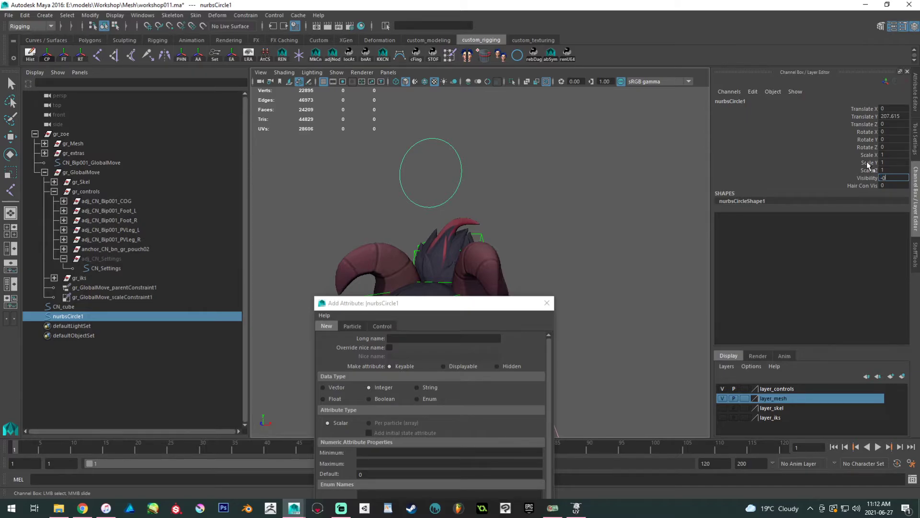
text(0)
key(Return)
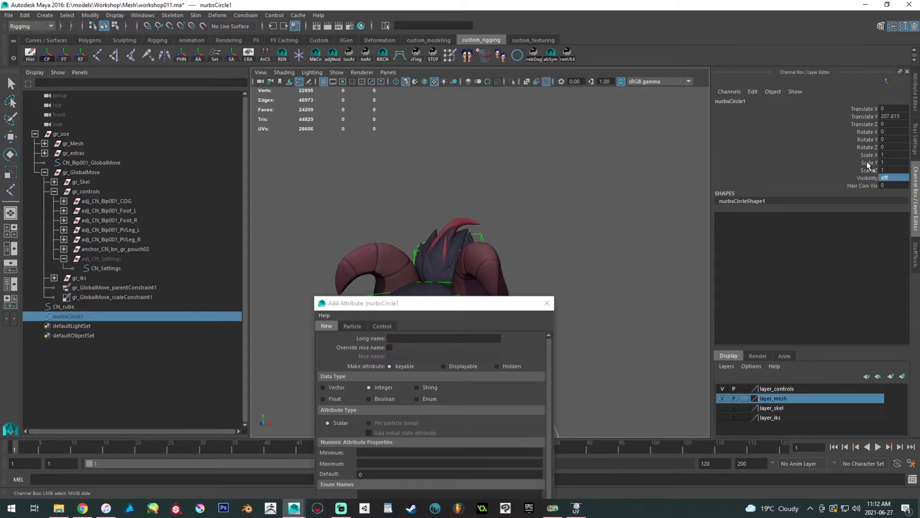
alt+middle_drag(572, 260, 559, 259)
key(ctrl+z)
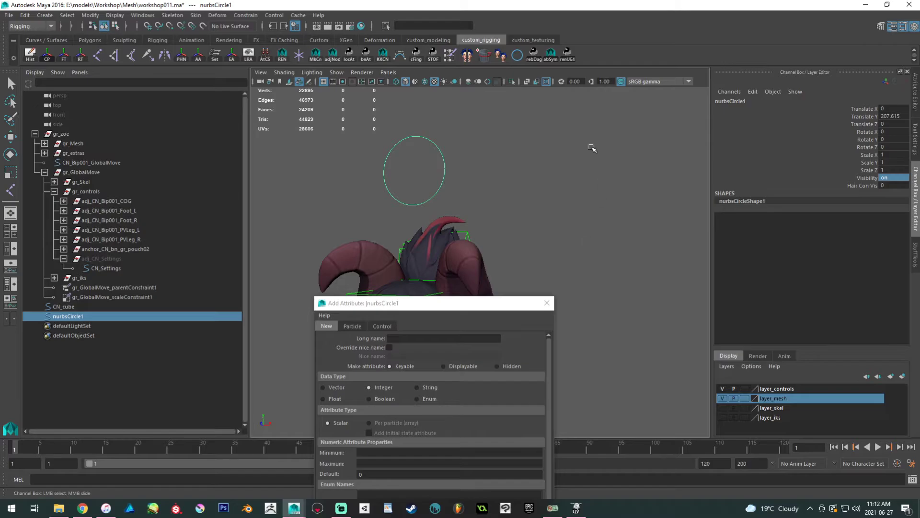
Try scrubbing the circle's Hair Con Vis value and move the attribute dialog off the character's face.
click(857, 186)
middle_drag(570, 164, 650, 161)
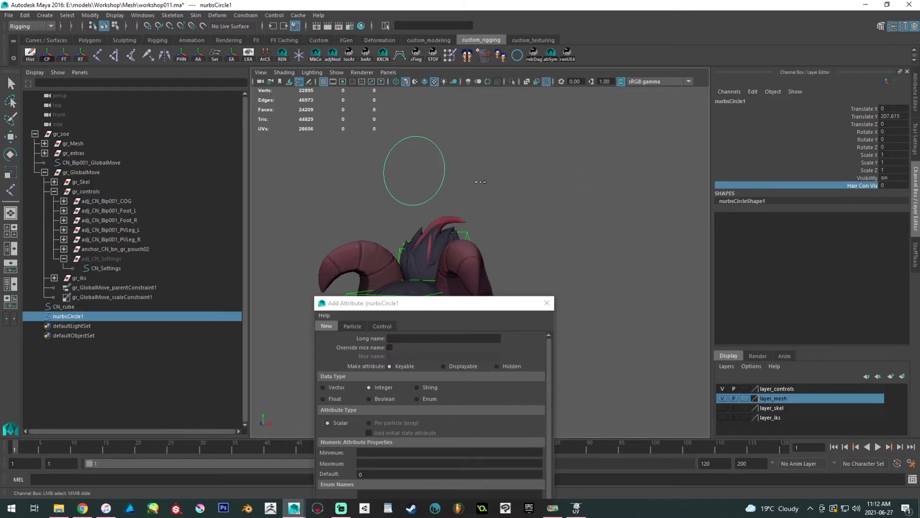
middle_drag(371, 177, 403, 209)
alt+middle_drag(545, 205, 538, 164)
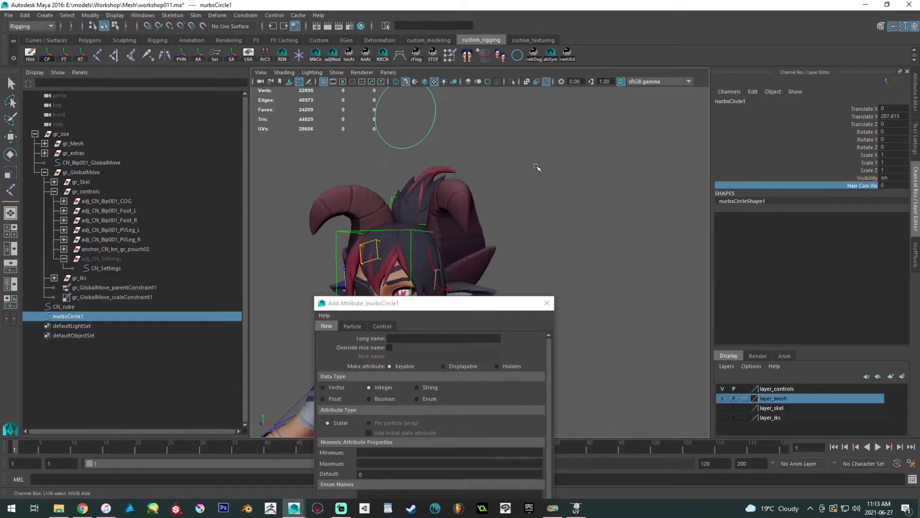
drag(396, 298, 589, 346)
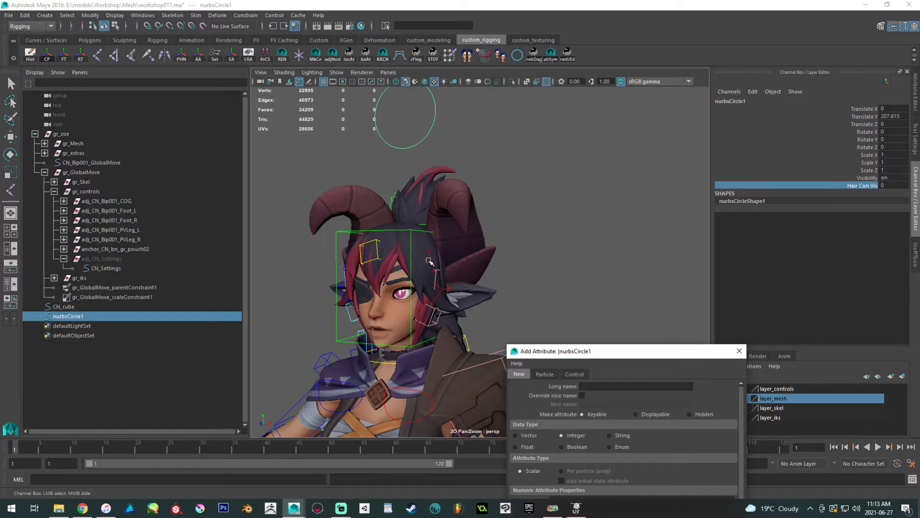
Open the Connection Editor and load the circle above the head as the source object.
click(431, 262)
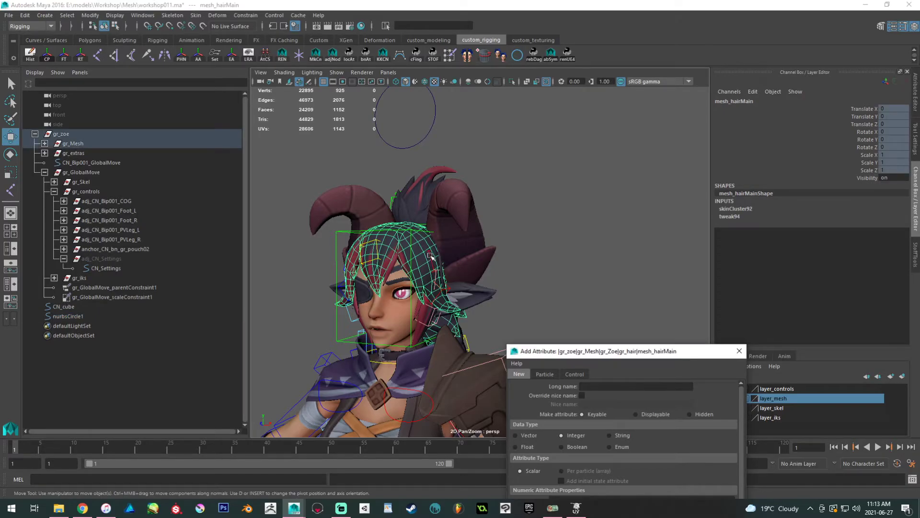
click(238, 127)
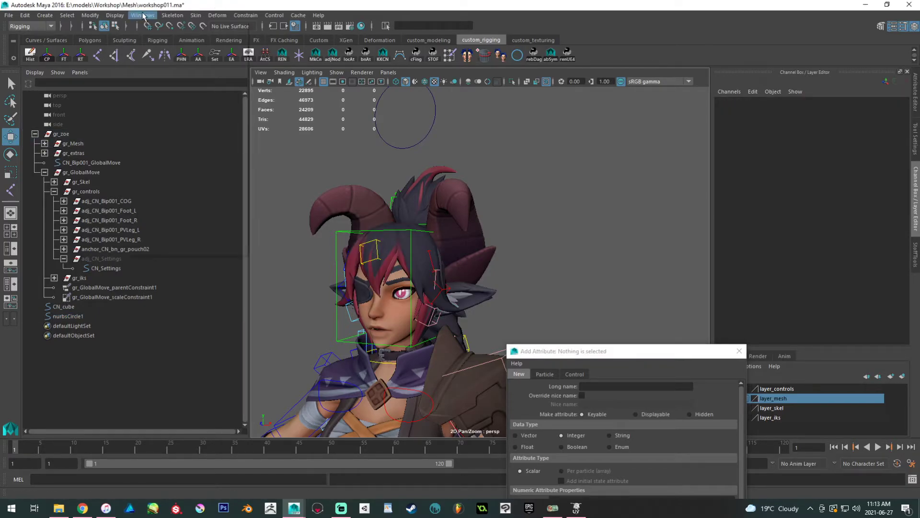
click(142, 14)
mouse_move(160, 49)
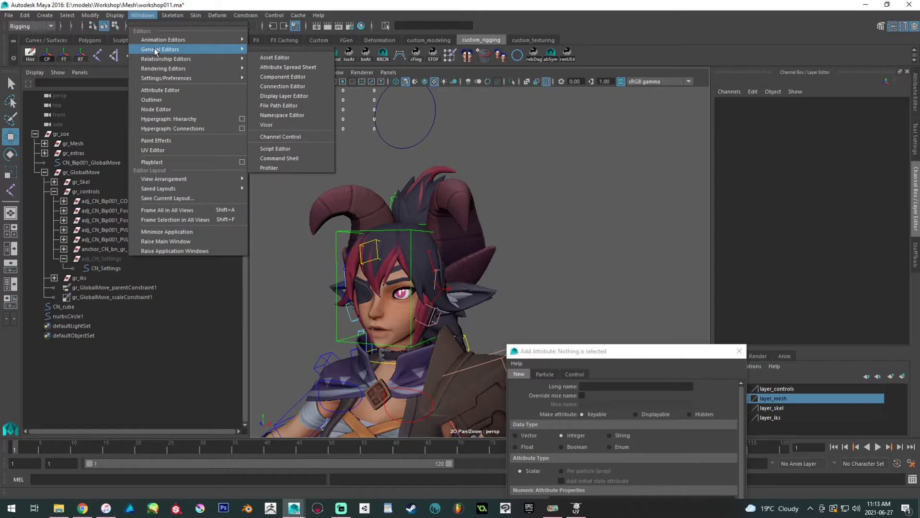
click(282, 86)
drag(403, 119, 514, 140)
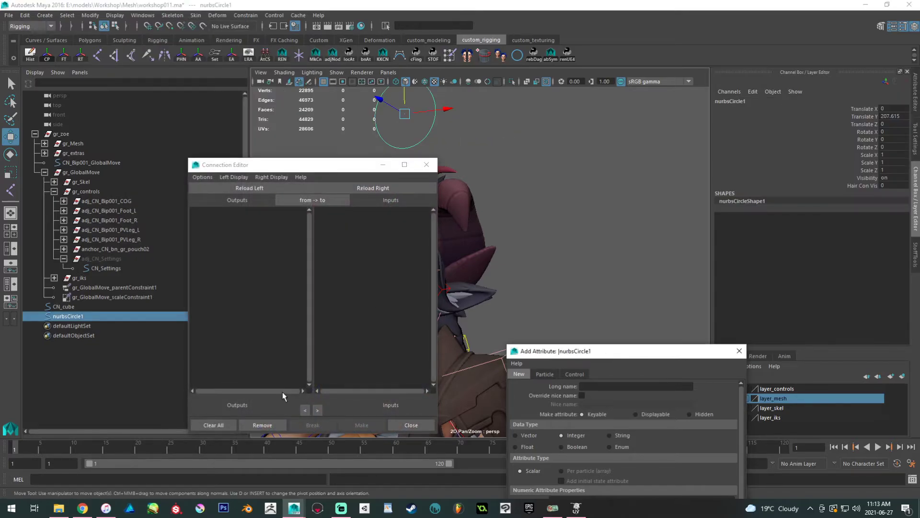
click(259, 188)
drag(287, 164, 649, 172)
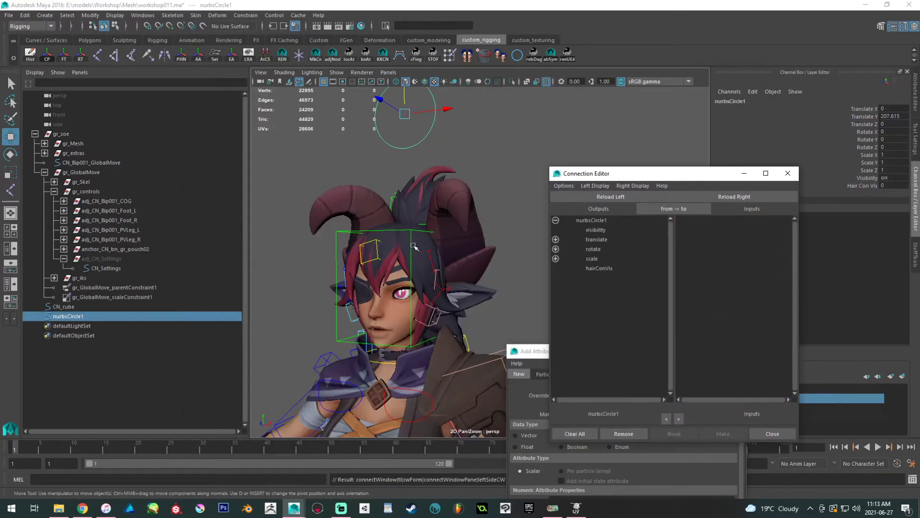
Close the attribute dialog and reveal the front hair bang control CN_Bip001_HairBang_C in the hierarchy.
click(379, 254)
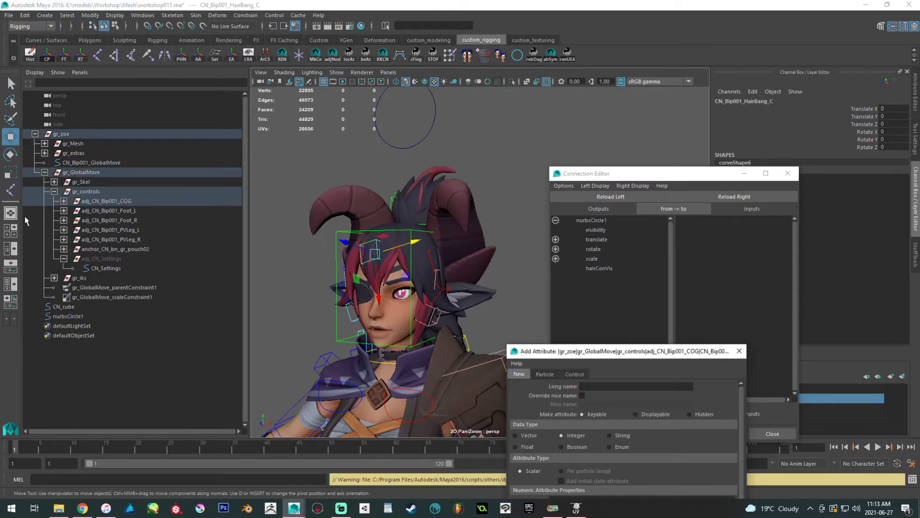
alt+middle_drag(284, 232, 314, 222)
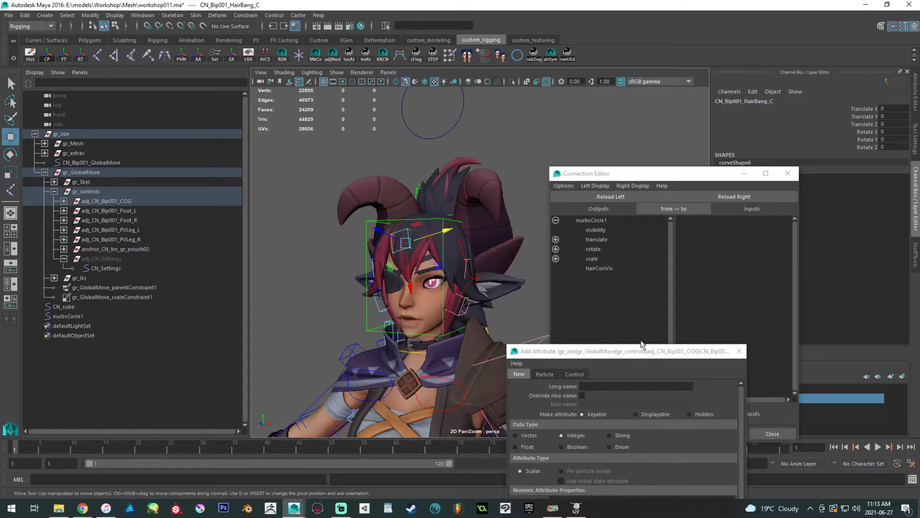
click(741, 350)
alt+middle_drag(325, 269, 349, 262)
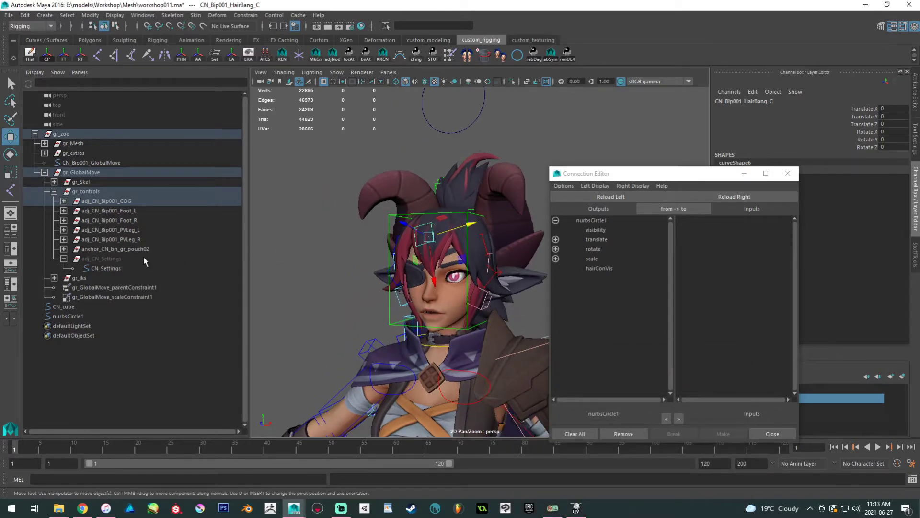
key(f)
Load gr_hairCons under CN_Bip001_Head as the connection target and choose the circle's hairConVis as the source attribute.
click(188, 314)
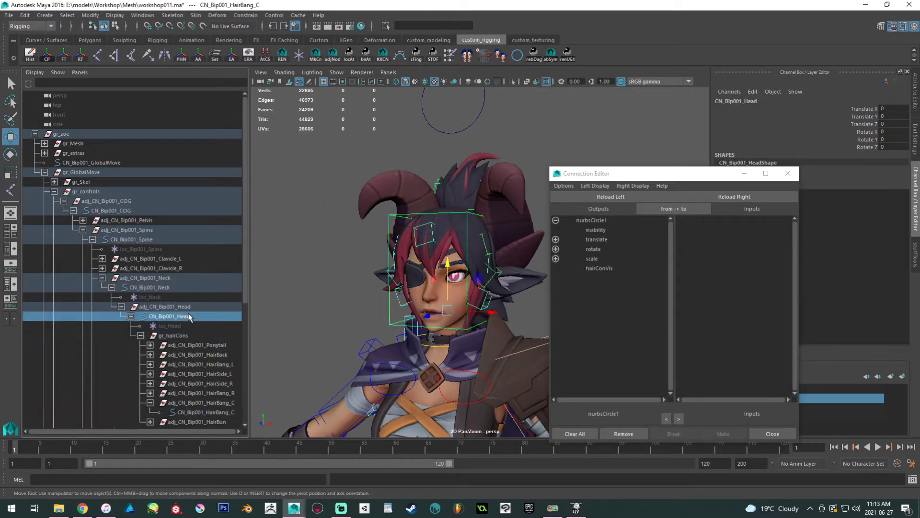
click(169, 337)
click(139, 335)
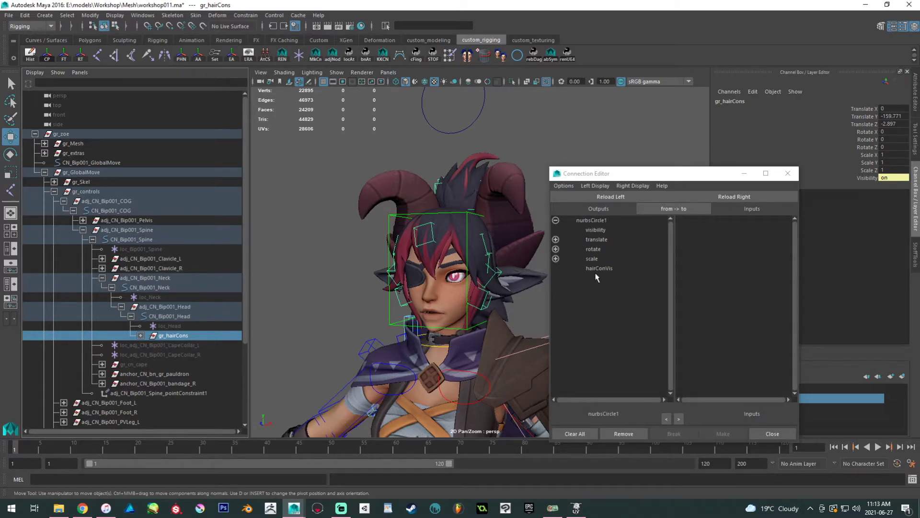
click(732, 193)
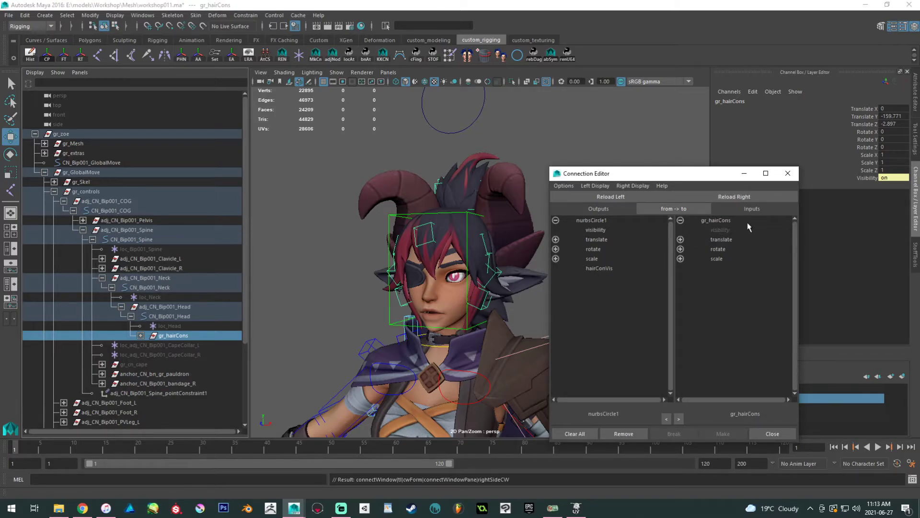
click(607, 270)
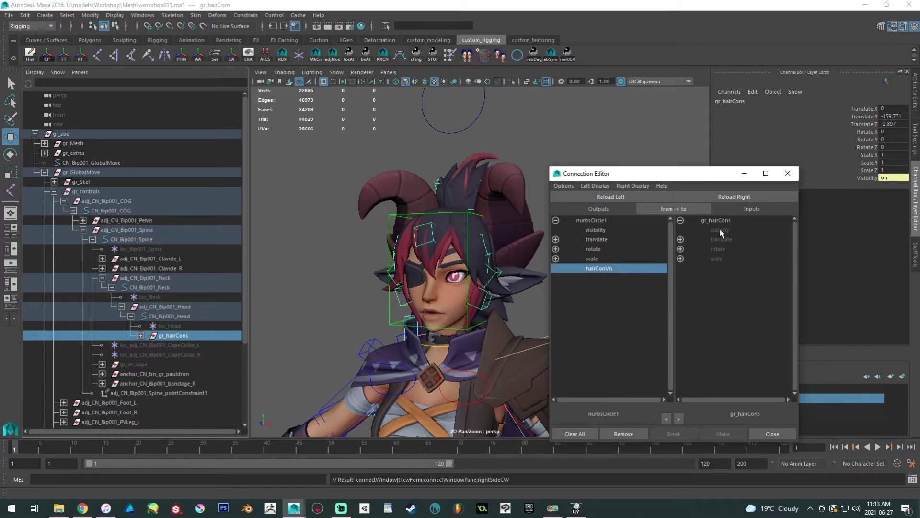
Hide the circle, unhide adj_CN_Settings, and frame its gear-shaped control CN_Settings.
click(441, 126)
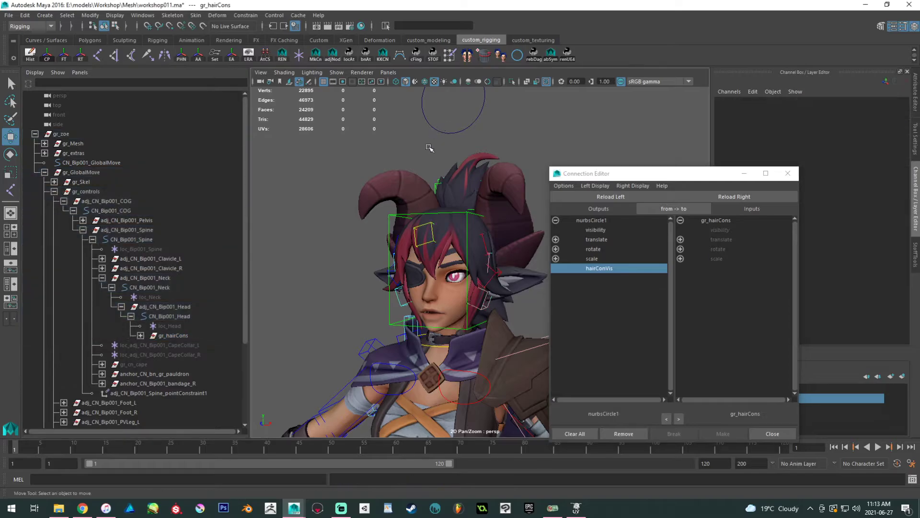
click(453, 129)
scroll(127, 330, down, 4)
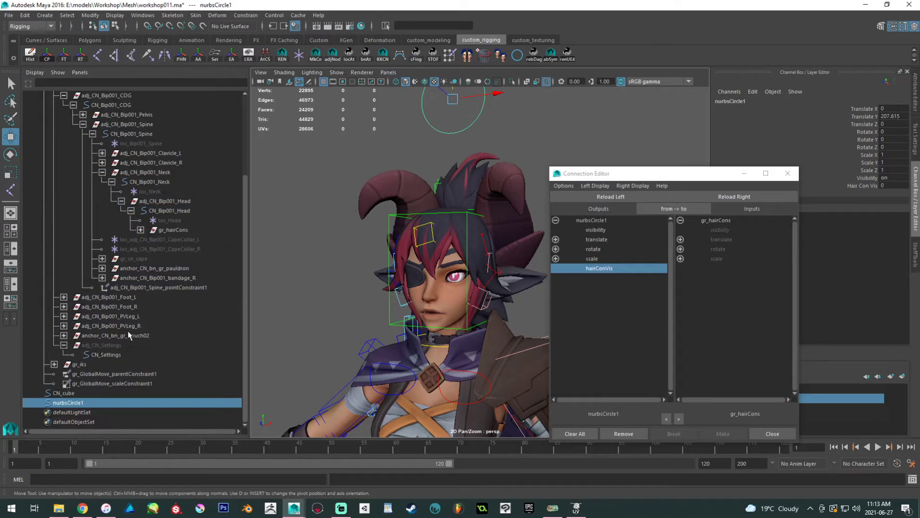
key(ctrl+h)
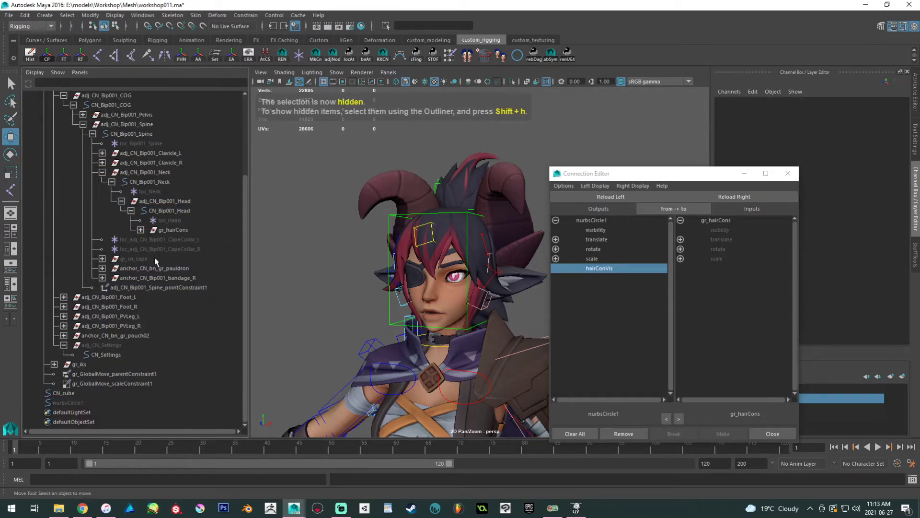
click(104, 354)
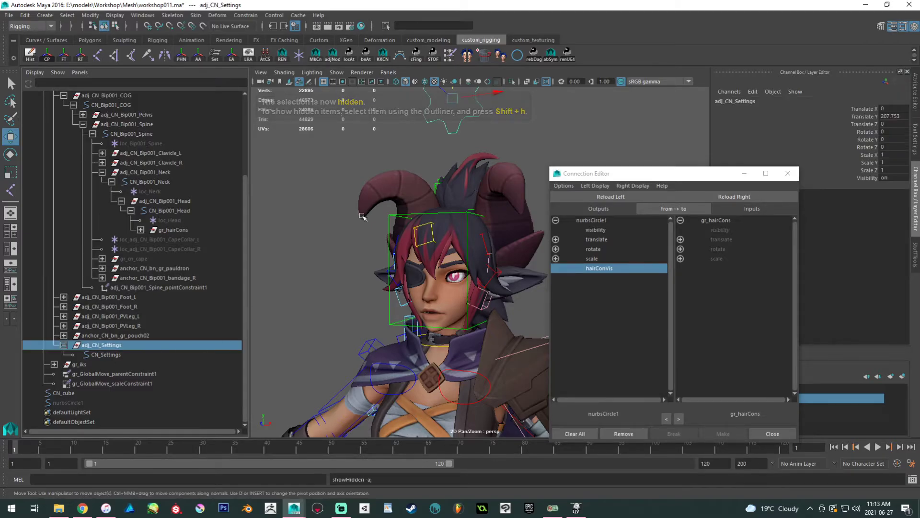
key(f)
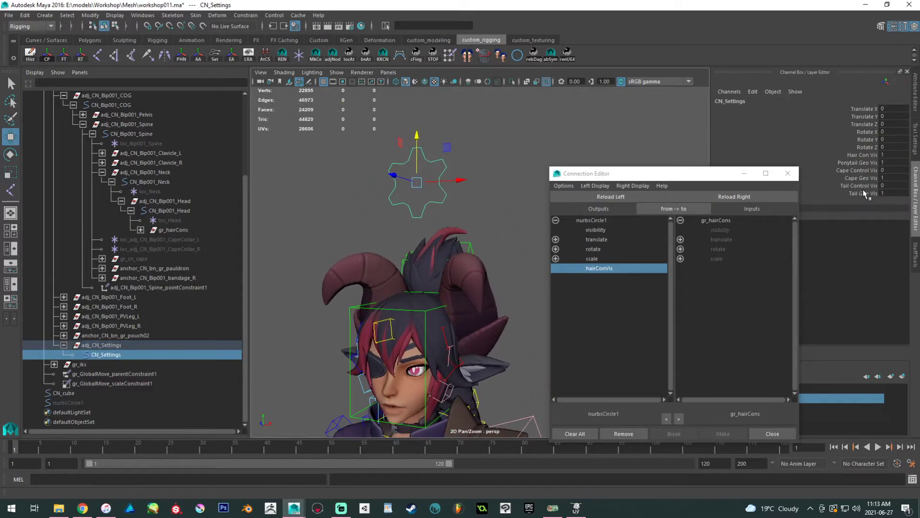
Load CN_Settings as the connection source, examine what HairConVis drives on gr_hairCons, and close the Connection Editor.
click(643, 197)
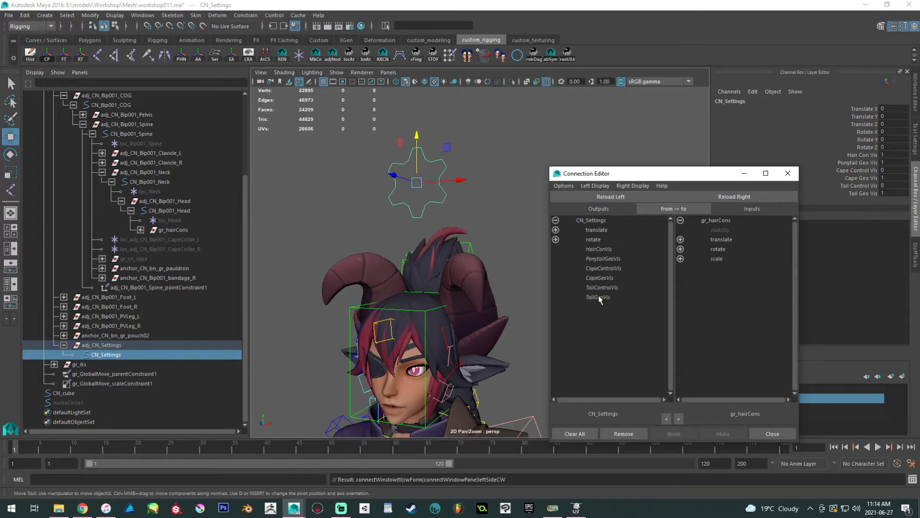
click(599, 249)
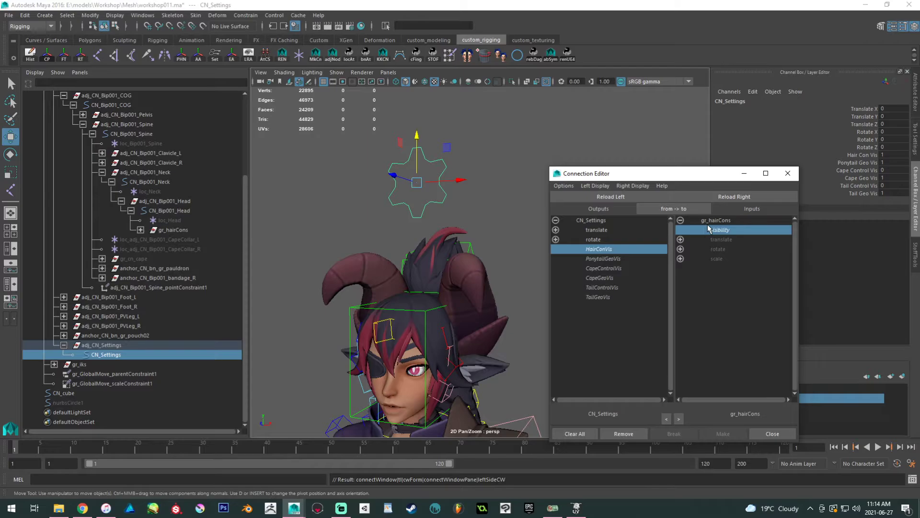
drag(709, 177, 404, 193)
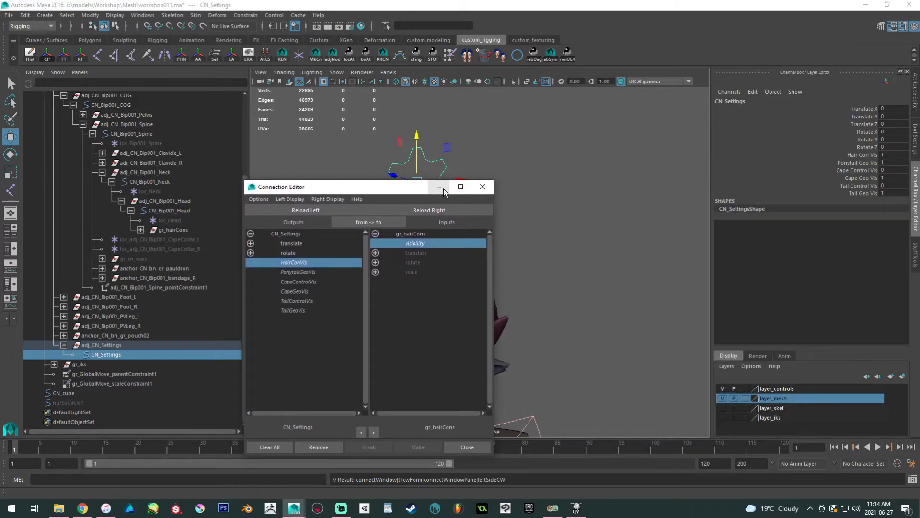
click(483, 186)
Set Hair Con Vis on CN_Settings to 0 to switch off the hair controls.
scroll(434, 235, down, 2)
alt+middle_drag(434, 235, 439, 218)
alt+right_drag(438, 217, 492, 294)
alt+middle_drag(491, 295, 482, 250)
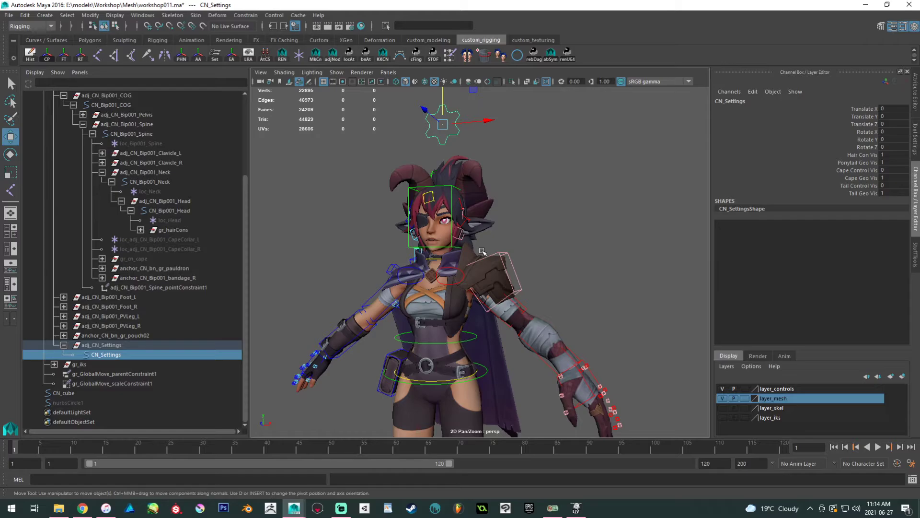
click(871, 163)
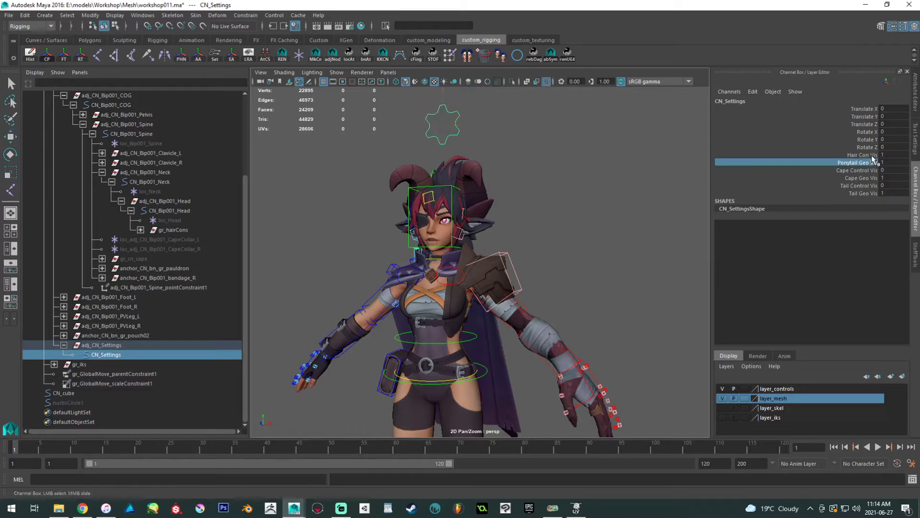
click(872, 155)
alt+drag(686, 175, 596, 177)
middle_drag(595, 177, 455, 185)
alt+drag(455, 185, 540, 187)
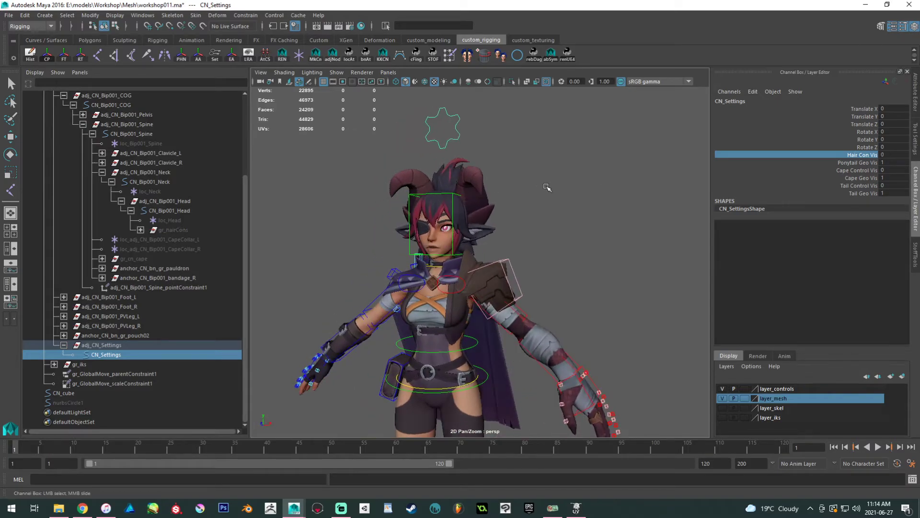
Set Cape Control Vis on CN_Settings to 1 to show the cape controls around the character's shoulder.
click(860, 163)
click(855, 170)
alt+drag(676, 189, 587, 195)
middle_drag(588, 195, 607, 221)
alt+drag(607, 223, 641, 232)
alt+right_drag(641, 232, 704, 302)
middle_drag(671, 283, 591, 240)
alt+drag(592, 239, 556, 240)
alt+middle_drag(329, 223, 408, 214)
middle_drag(480, 220, 553, 227)
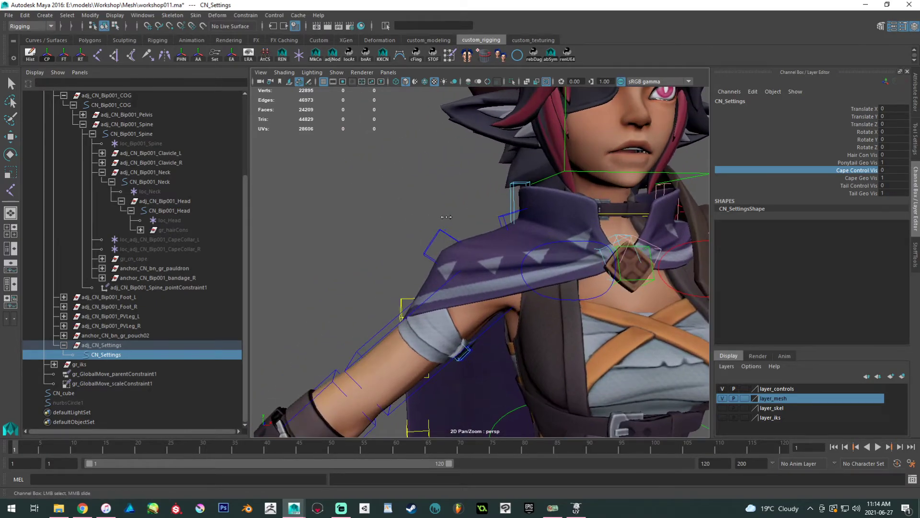
Pick the right cape shoulder control and select its parent group adj_CN_Bip001_CapeShoulder_R in the hierarchy.
click(508, 222)
key(w)
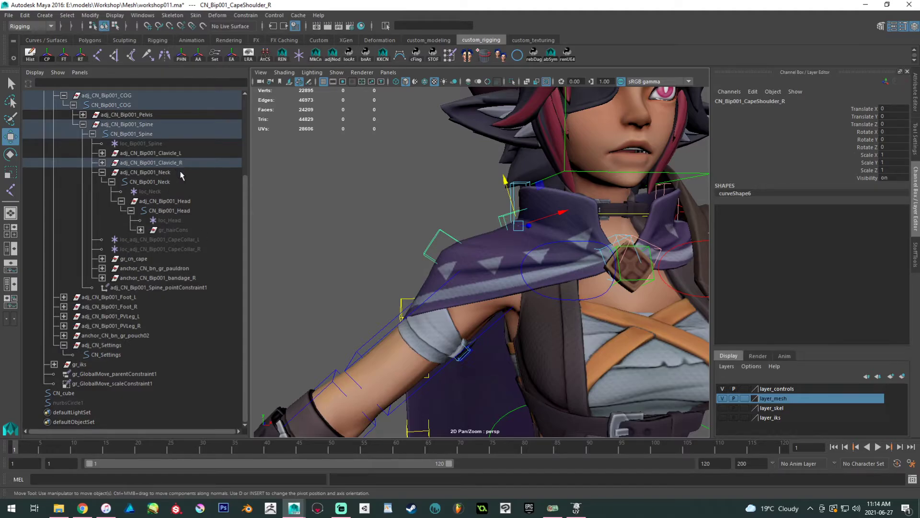
key(f)
click(172, 192)
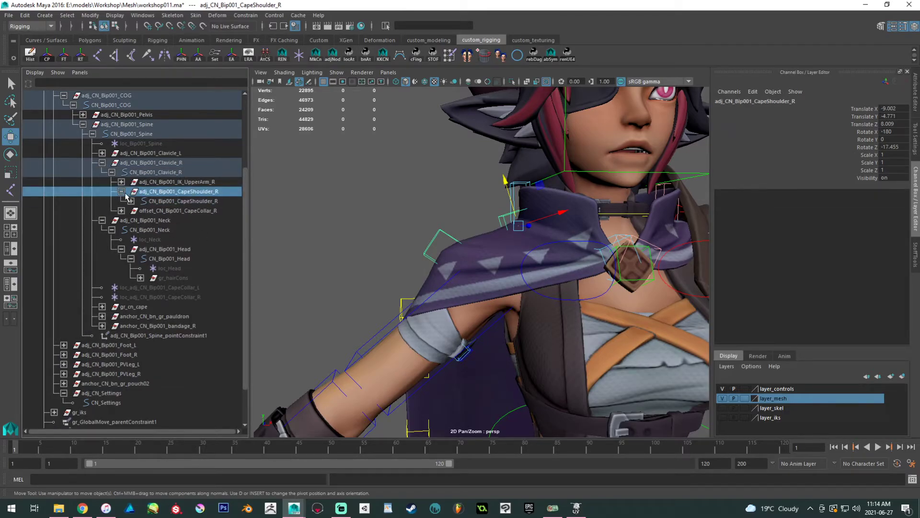
click(121, 191)
alt+drag(344, 198, 382, 203)
alt+right_drag(382, 203, 493, 220)
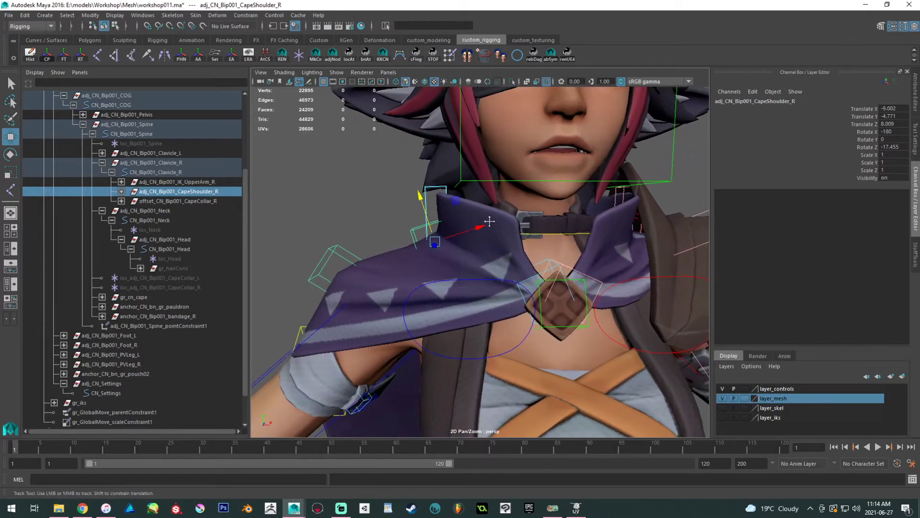
alt+drag(493, 220, 411, 177)
Open the Connection Editor and load adj_CN_Bip001_CapeShoulder_R as the connection target.
click(143, 16)
mouse_move(231, 50)
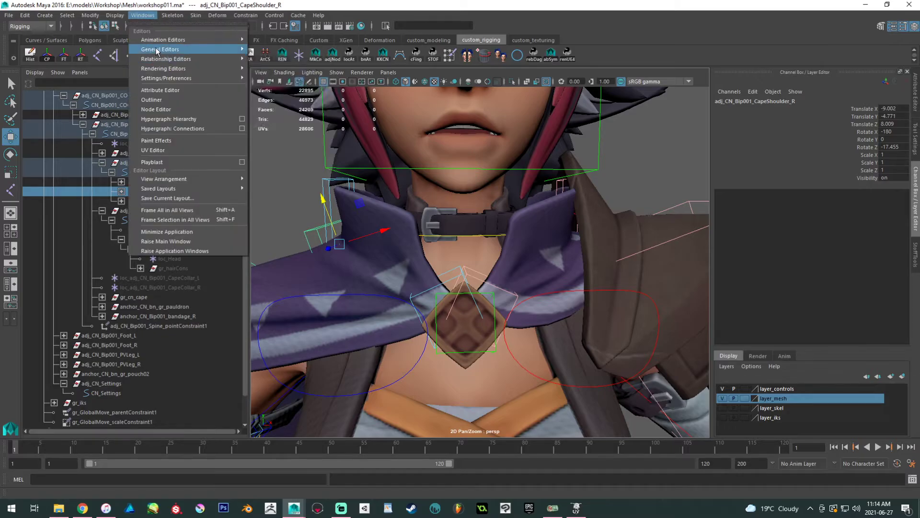
click(278, 87)
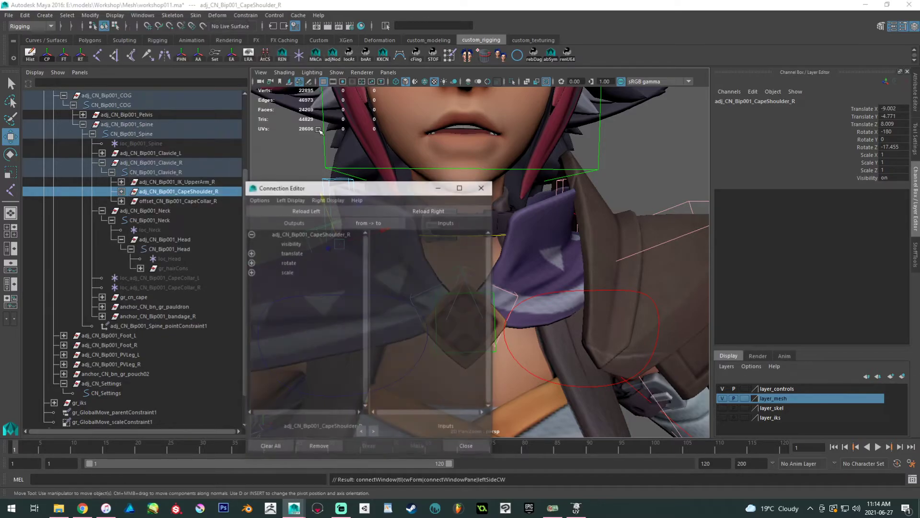
click(418, 210)
drag(412, 192, 621, 230)
Load CN_Settings as the source and connect its CapeControlVis to the visibility of adj_CN_Bip001_CapeShoulder_R.
alt+right_drag(432, 168, 361, 157)
alt+middle_drag(401, 116, 373, 161)
alt+right_drag(410, 150, 369, 138)
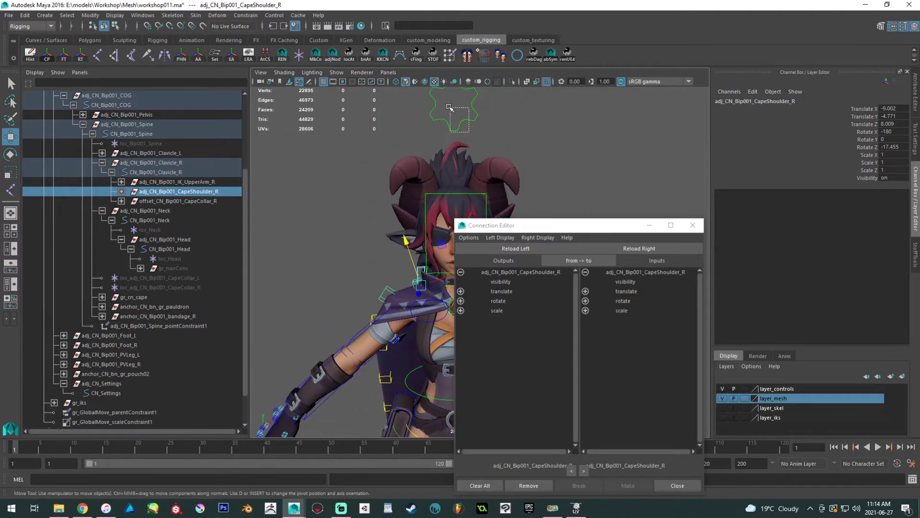
click(454, 111)
click(517, 248)
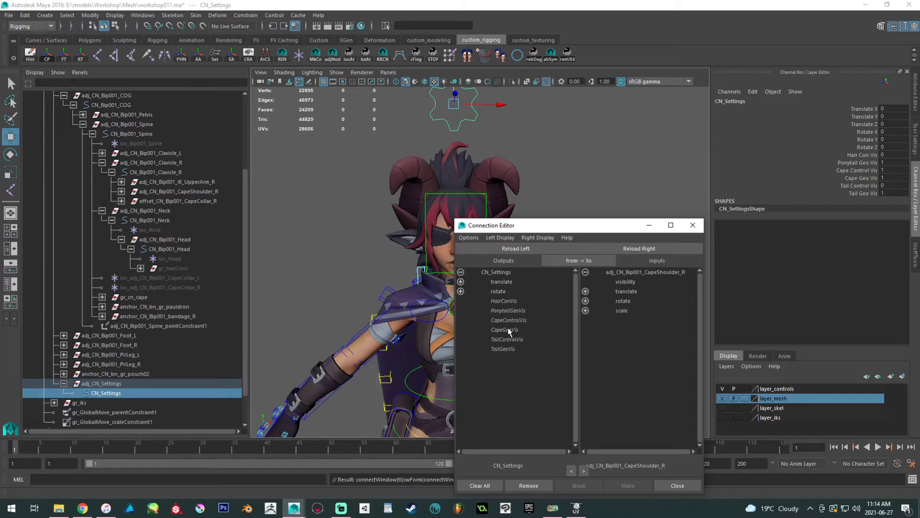
click(511, 321)
click(623, 283)
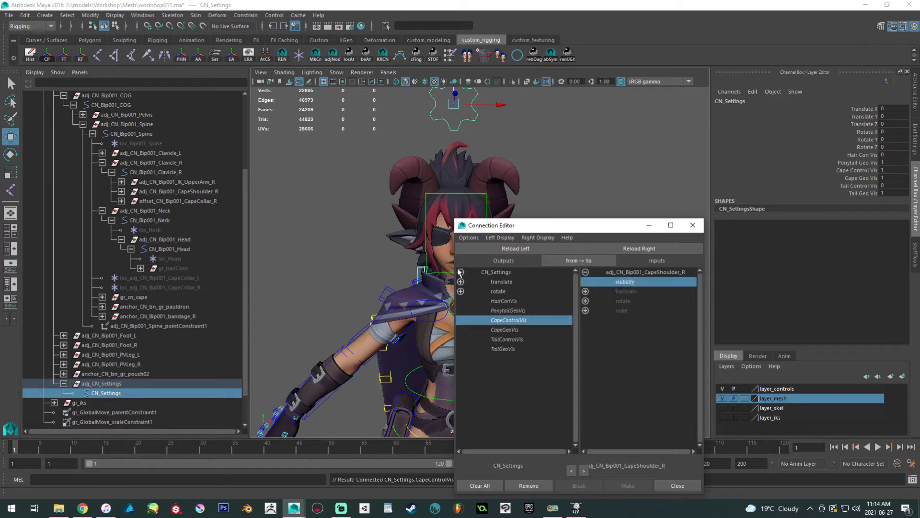
Set Cape Control Vis on CN_Settings to 0 and move the Connection Editor clear of the character.
click(861, 170)
middle_drag(654, 143, 614, 147)
click(552, 227)
drag(552, 228, 665, 263)
Load offset_CN_Bip001_CapeCollar_R as the target and connect CapeControlVis to its visibility.
alt+right_drag(431, 288, 514, 301)
alt+drag(513, 301, 480, 283)
alt+right_drag(408, 268, 454, 260)
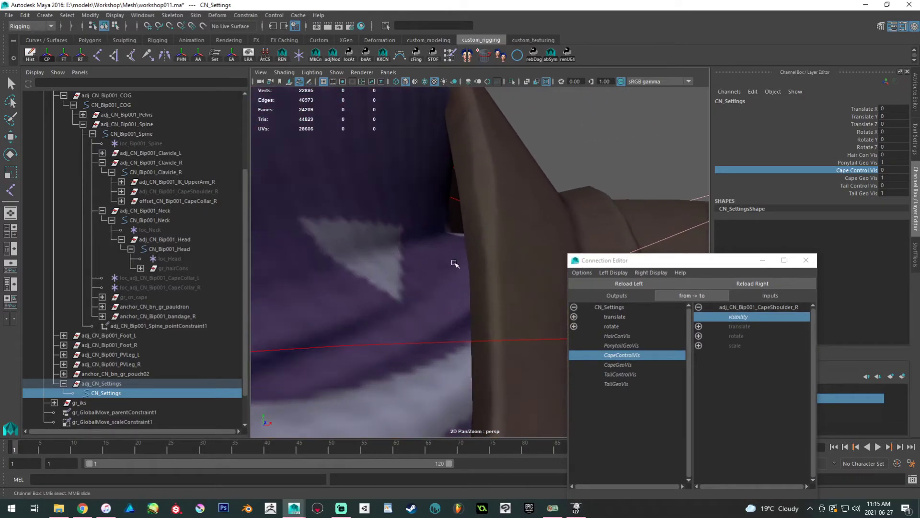
key(bracketleft)
key(bracketleft)
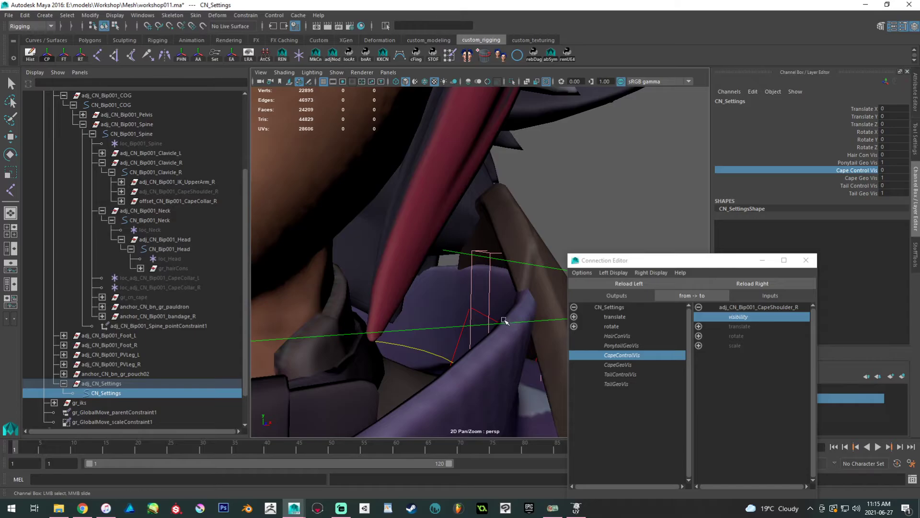
click(492, 318)
key(w)
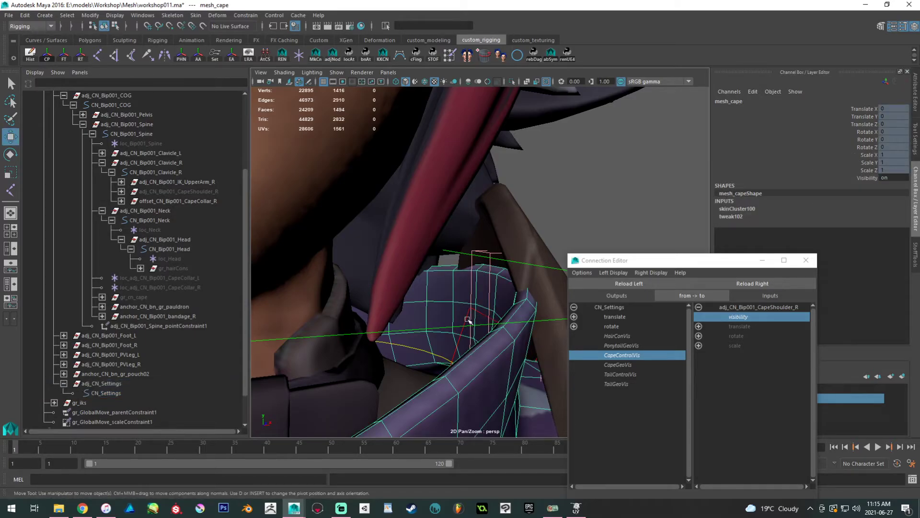
click(453, 357)
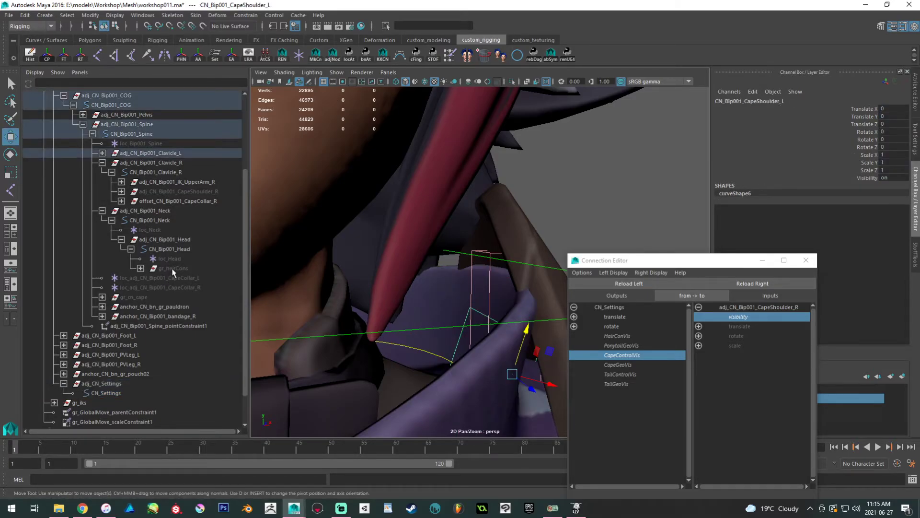
click(177, 201)
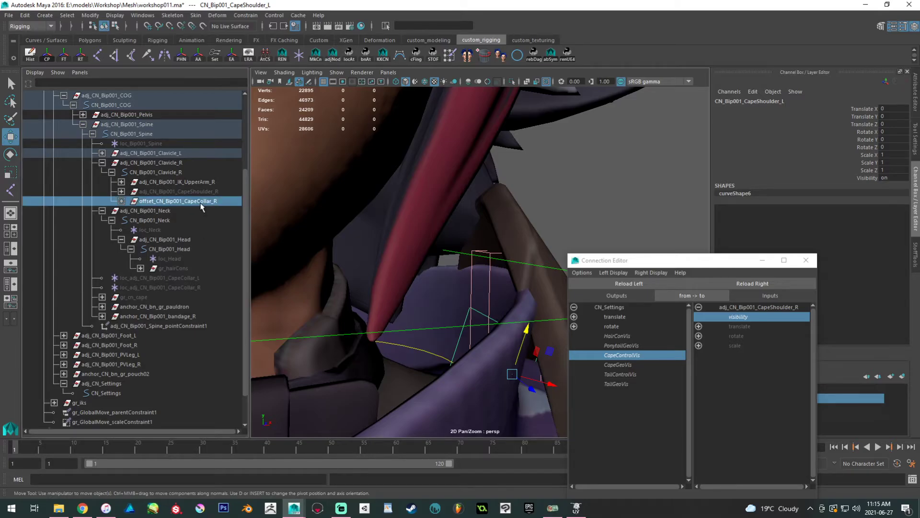
click(747, 283)
click(735, 318)
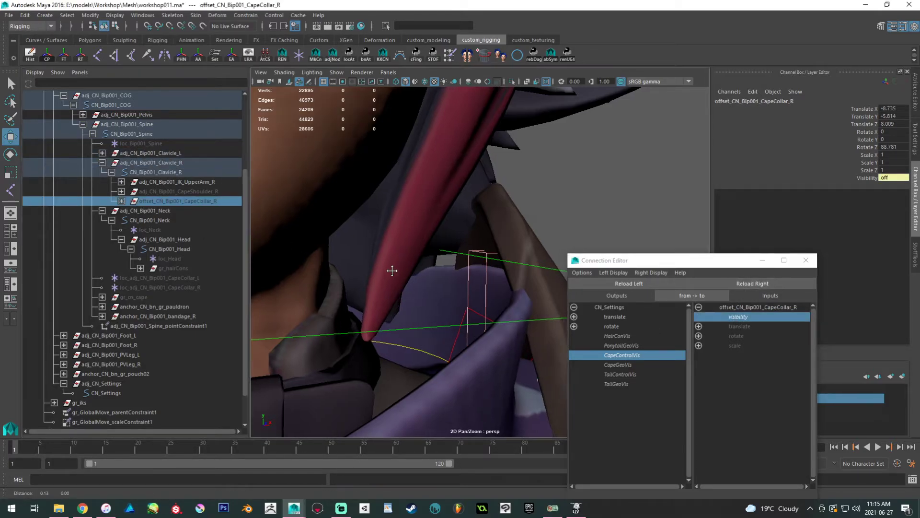
Load adj_CN_Bip001_CapeShoulder_L and offset_CN_Bip001_CapeCollar_L together as targets and connect CapeControlVis to the visibility of both.
click(460, 338)
click(451, 348)
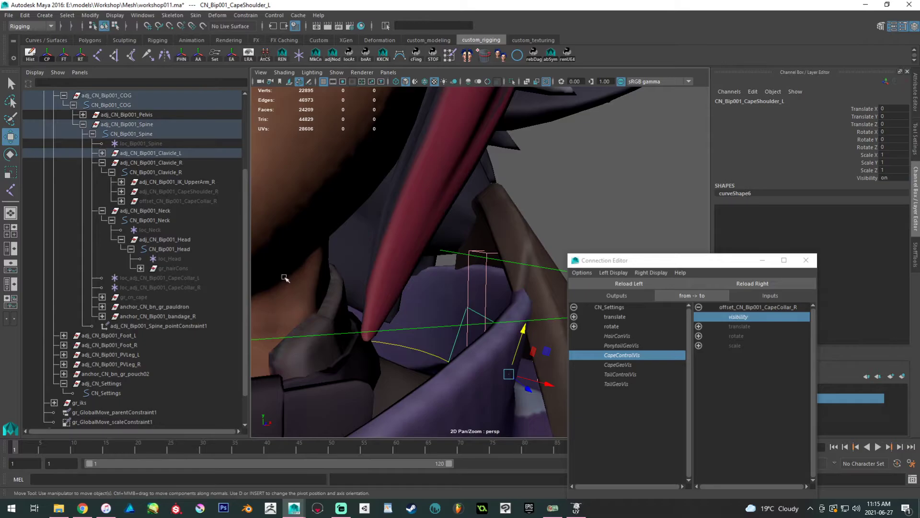
click(102, 153)
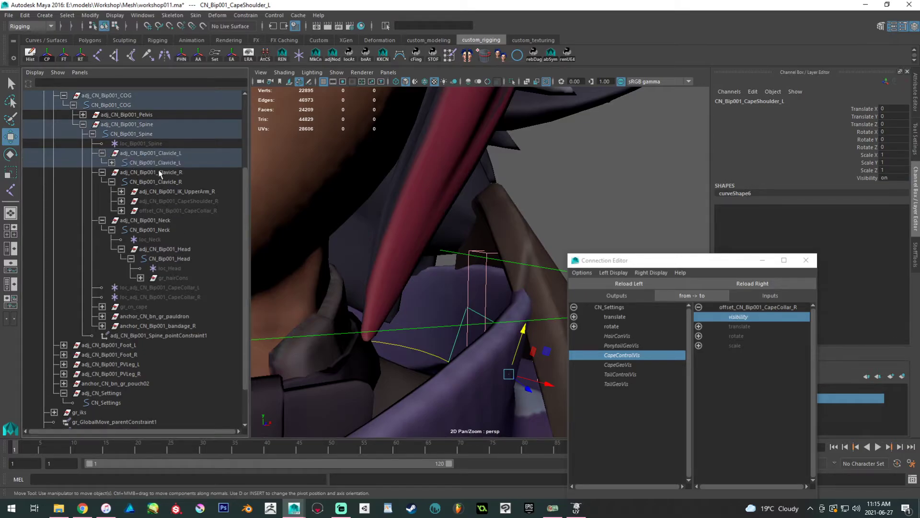
click(112, 162)
click(182, 182)
shift+click(184, 191)
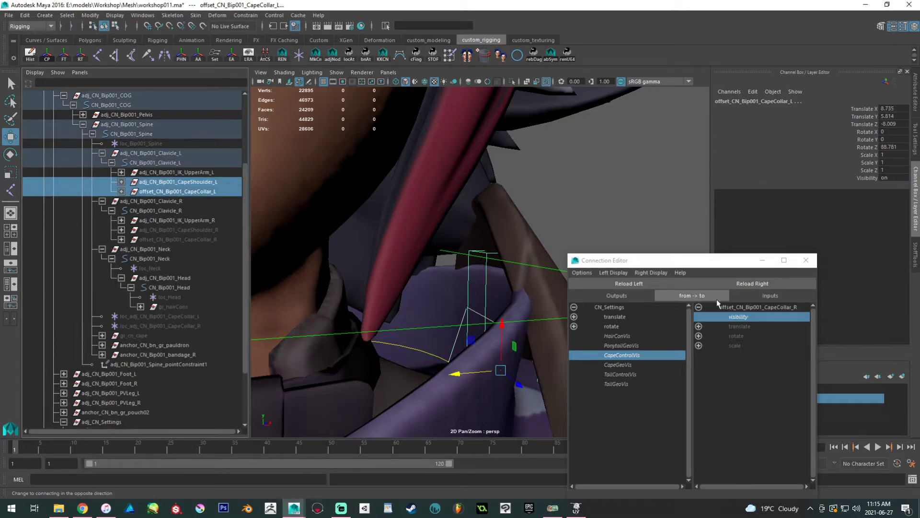
click(747, 283)
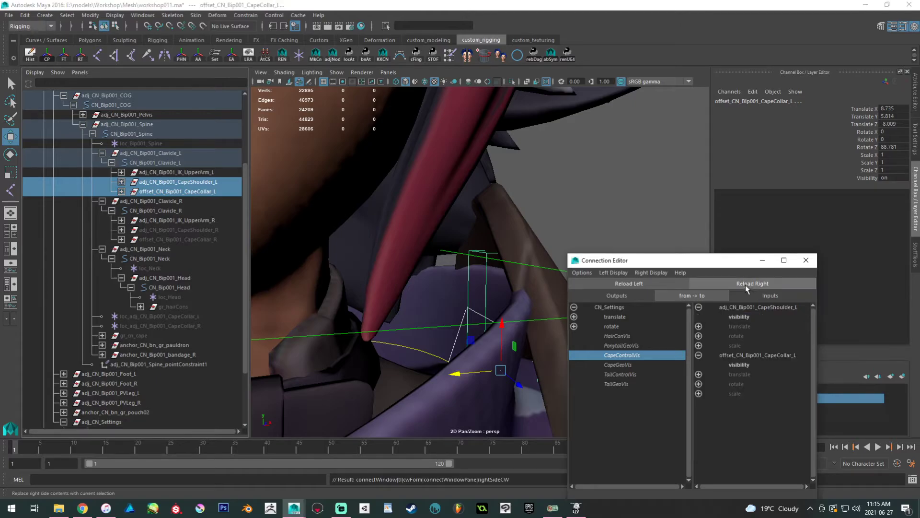
click(746, 317)
click(746, 365)
Frame the upper body with nothing selected, save the scene, and move the Connection Editor out of the way.
alt+right_drag(426, 290, 369, 239)
alt+drag(369, 239, 339, 246)
click(351, 238)
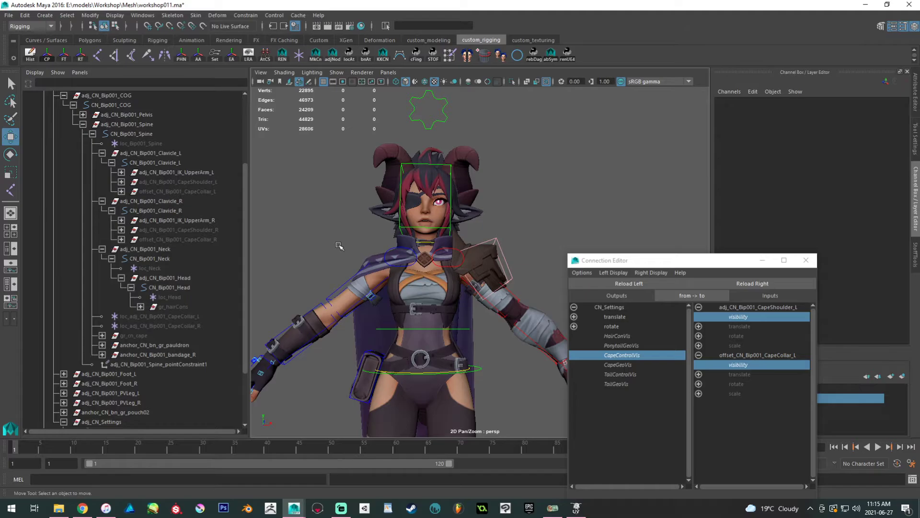
key(ctrl+s)
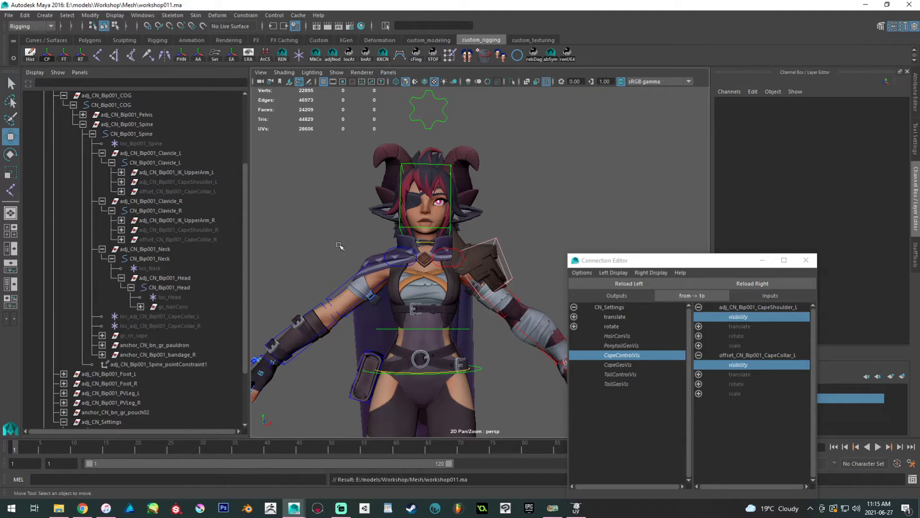
drag(605, 258, 0, 307)
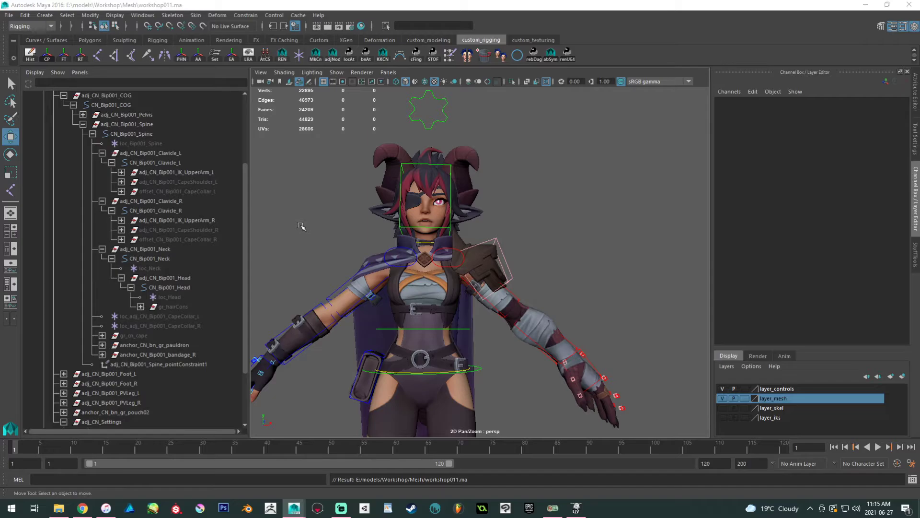
Test-rotate the spine control CN_Bip001_Spine to examine how the arms follow, and undo the rotations.
scroll(481, 307, up, 4)
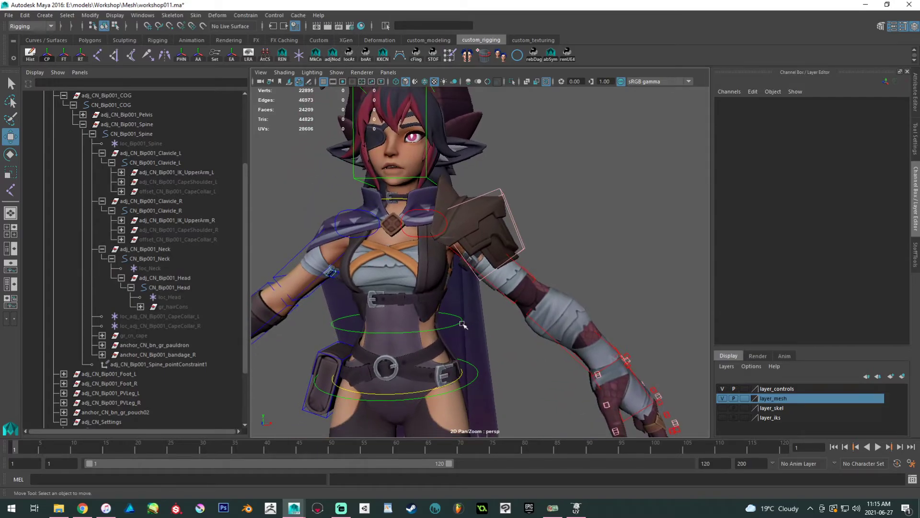
click(462, 324)
key(e)
mouse_move(426, 306)
alt+mouse_down()
mouse_move(409, 312)
mouse_move(431, 309)
mouse_move(424, 312)
alt+mouse_up()
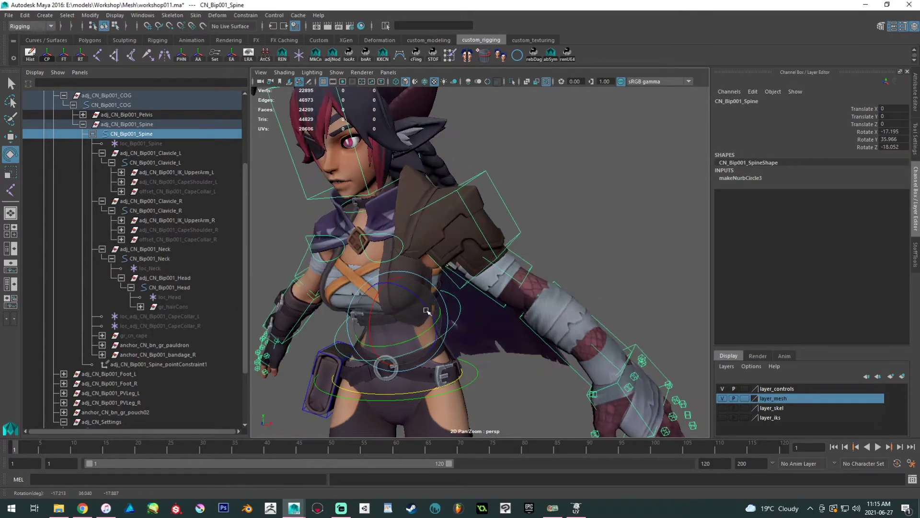
key(ctrl+z)
key(ctrl+z)
key(ctrl+z)
key(ctrl+z)
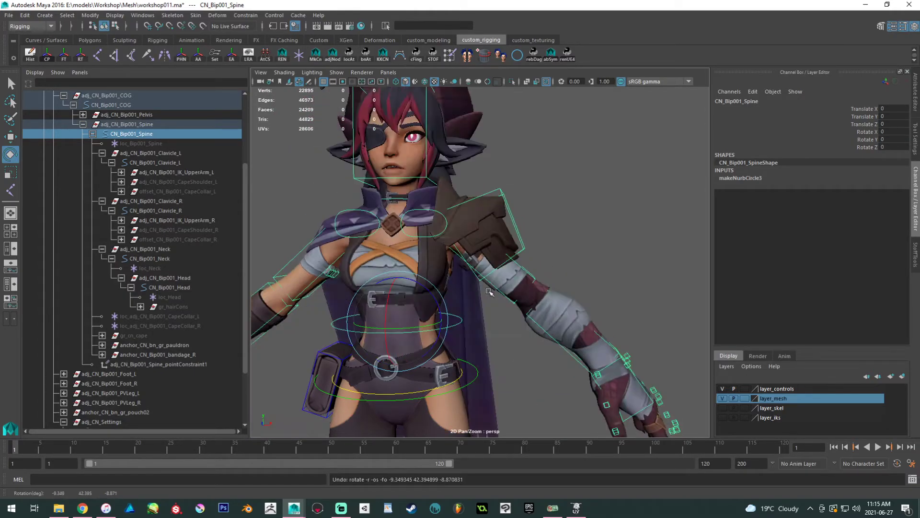
Create a locator at the left upper arm control CN_Bip001_IK_UpperArm_L using the rigging tools.
click(498, 290)
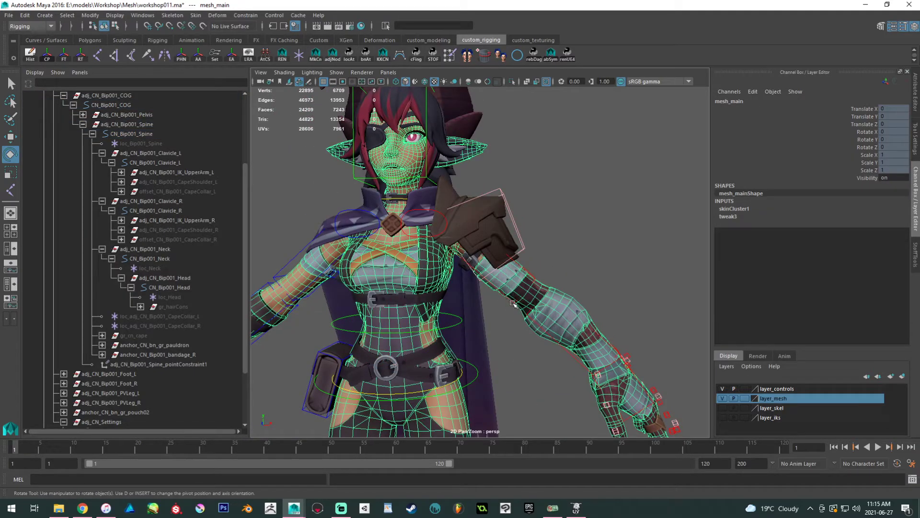
click(513, 302)
key(f)
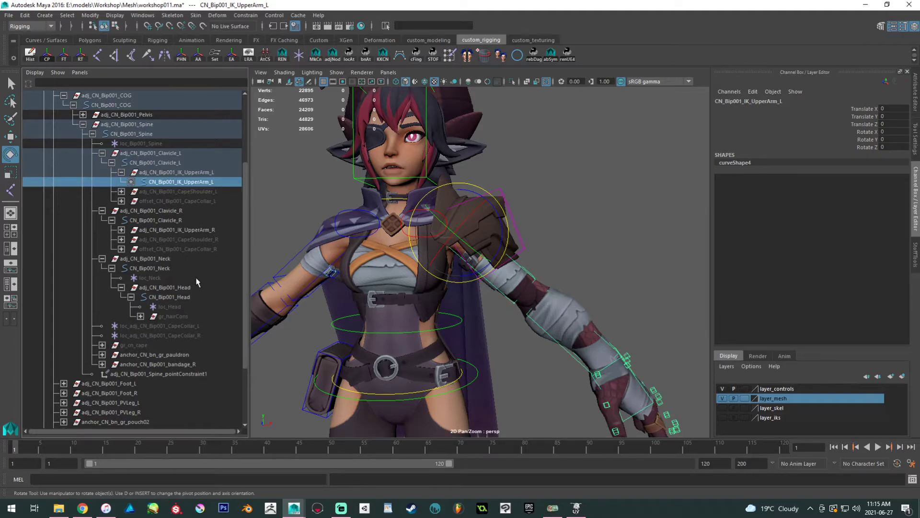
alt+right_drag(413, 230, 328, 259)
alt+middle_drag(328, 259, 326, 206)
alt+right_drag(326, 205, 356, 225)
alt+drag(357, 226, 393, 264)
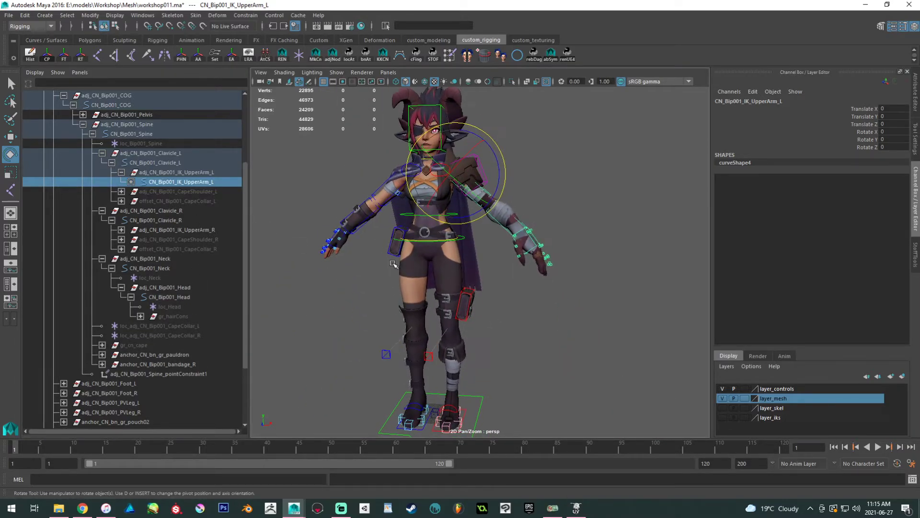
click(915, 251)
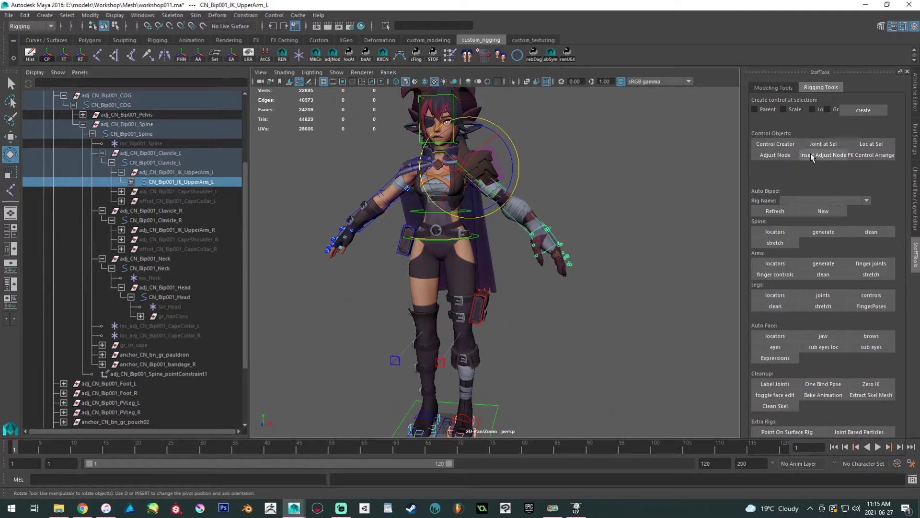
click(857, 146)
Delete the locator loc_CN_Bip001_IK_UpperArm_L from the scene.
alt+middle_drag(645, 198, 630, 191)
scroll(156, 326, down, 5)
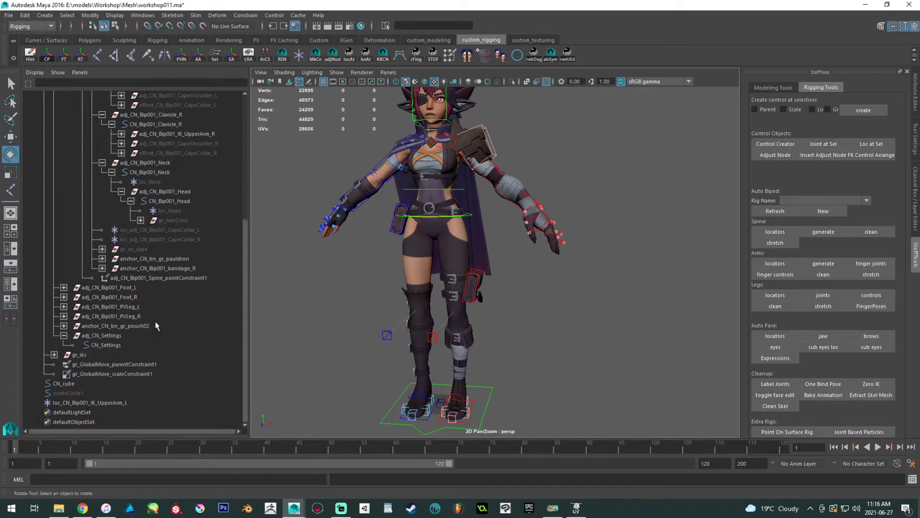
click(86, 402)
key(Delete)
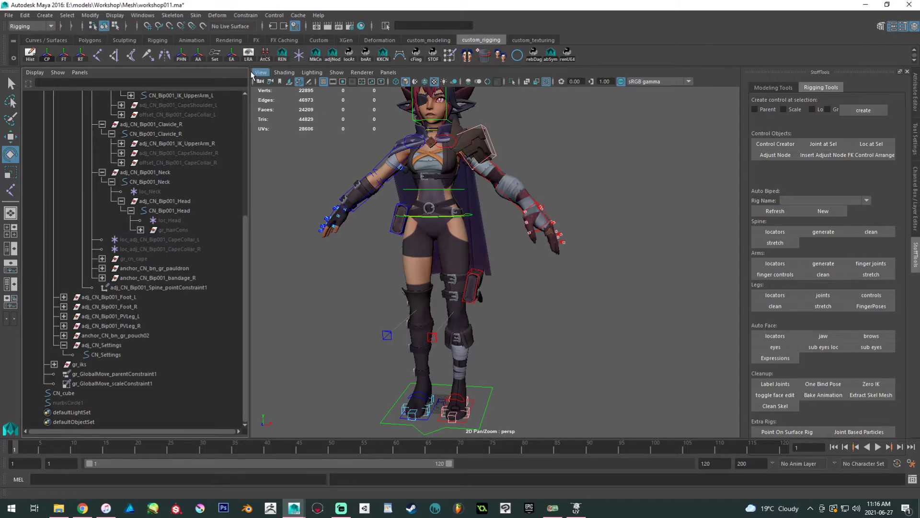
Create a new locator at the origin and move it up beside the character's head on the left-arm side.
click(298, 55)
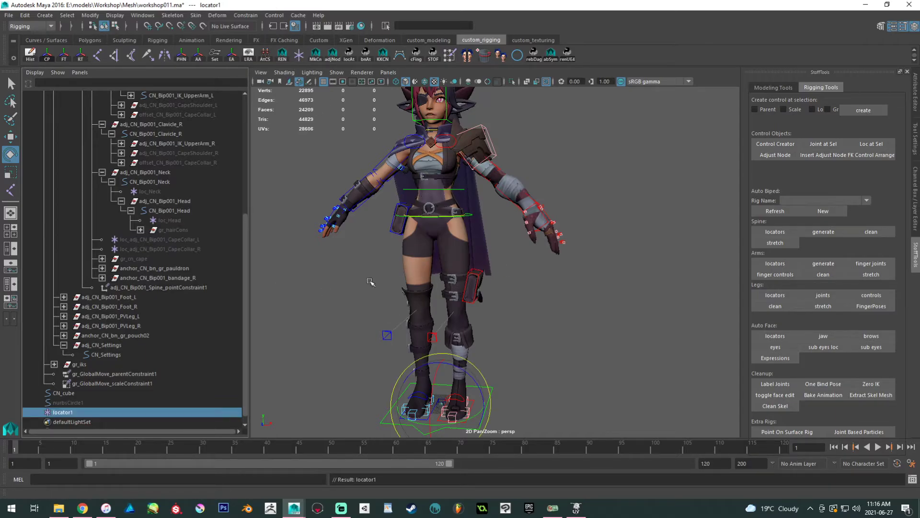
key(w)
alt+drag(372, 346, 400, 340)
alt+middle_drag(401, 340, 388, 337)
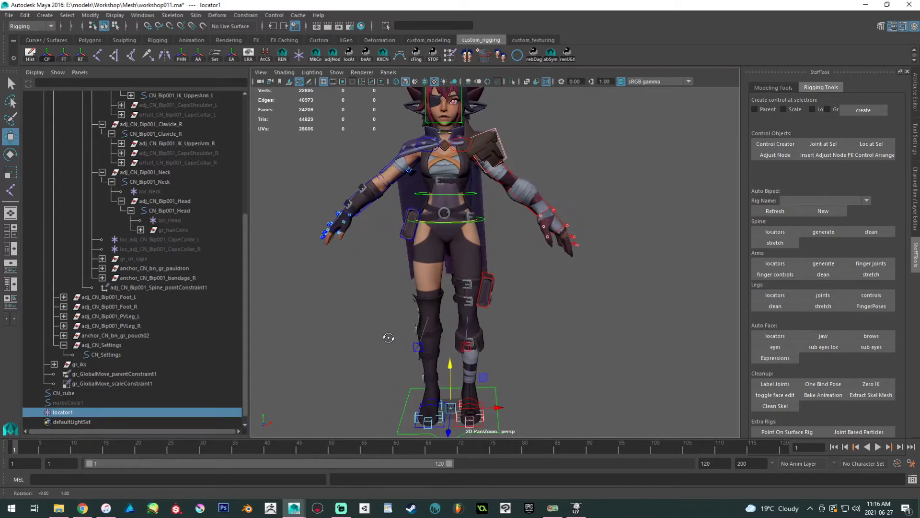
alt+drag(388, 336, 395, 332)
alt+middle_drag(395, 333, 387, 331)
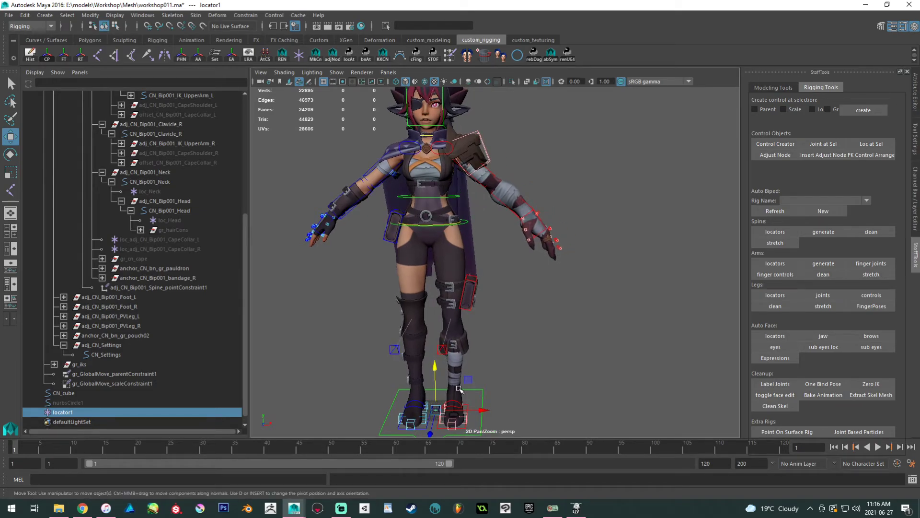
drag(467, 380, 540, 109)
Parent locator1 under the adjust node adj_CN_Bip001_IK_UpperArm_L of the left upper arm control.
alt+middle_drag(527, 147, 531, 283)
alt+right_drag(531, 283, 550, 310)
alt+middle_drag(550, 310, 512, 267)
click(517, 309)
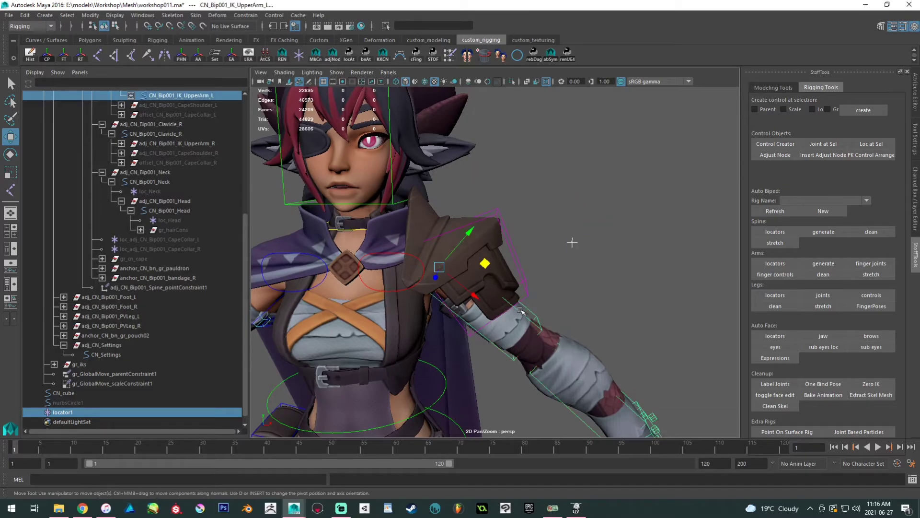
key(f)
click(167, 239)
key(p)
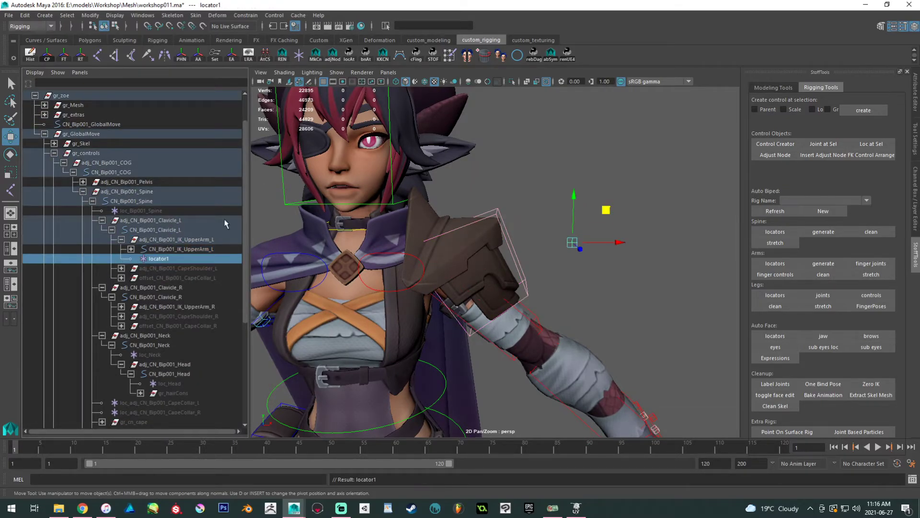
Zero locator1's translation and rotation on all axes so it snaps to the left upper arm's adjust node.
click(915, 224)
drag(896, 110, 895, 146)
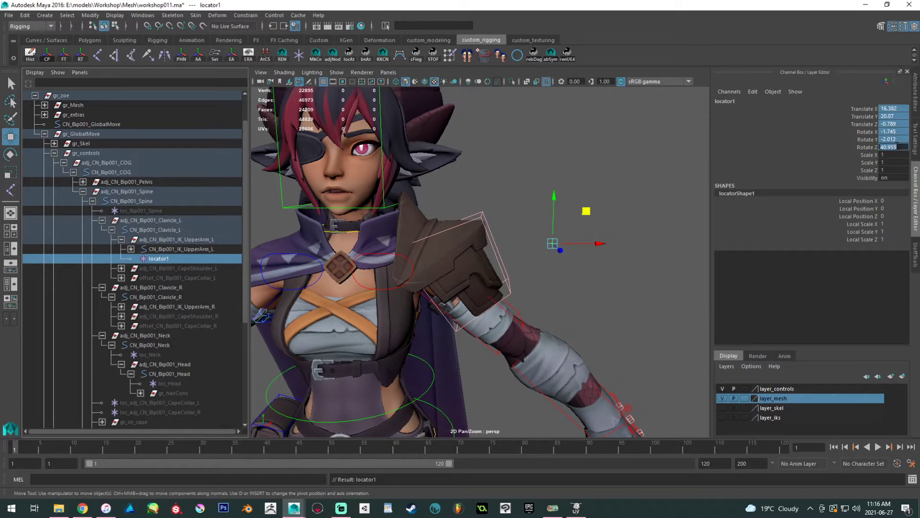
text(0)
key(Return)
Enlarge locator1 by setting its Local Scale X, Y and Z to 20.
drag(894, 224, 891, 238)
text(10)
key(Return)
double_click(891, 239)
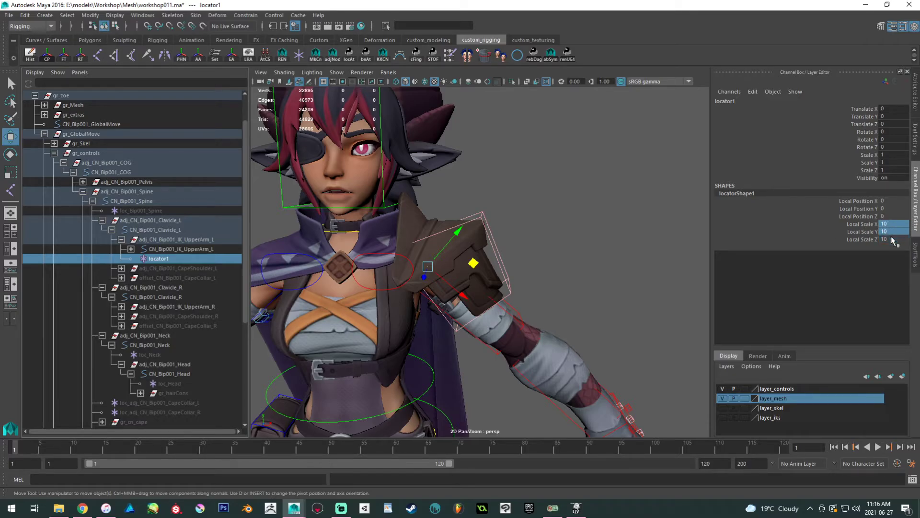
text(50)
key(Return)
double_click(894, 239)
text(20)
key(Return)
Group the control CN_Bip001_IK_UpperArm_L by itself and name the new group adj_CN_Bip001_IK_UpperArm_L.
click(180, 249)
click(181, 240)
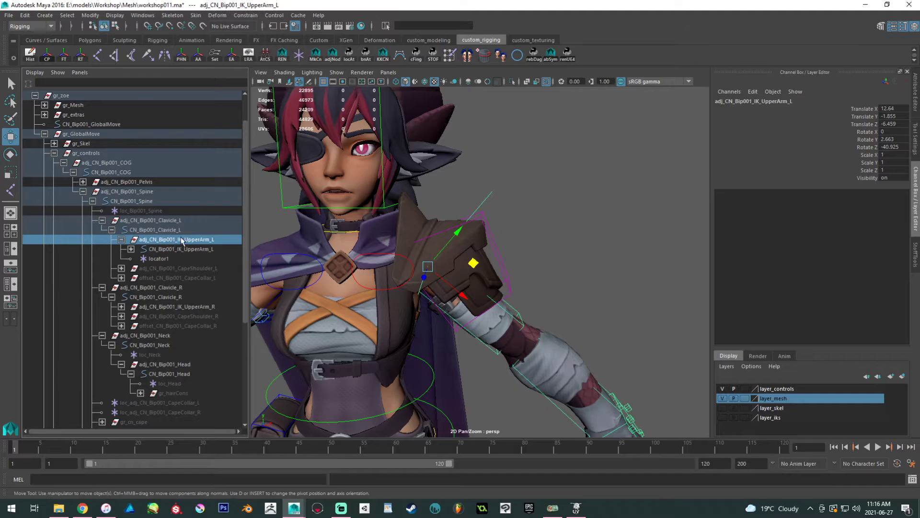
click(167, 250)
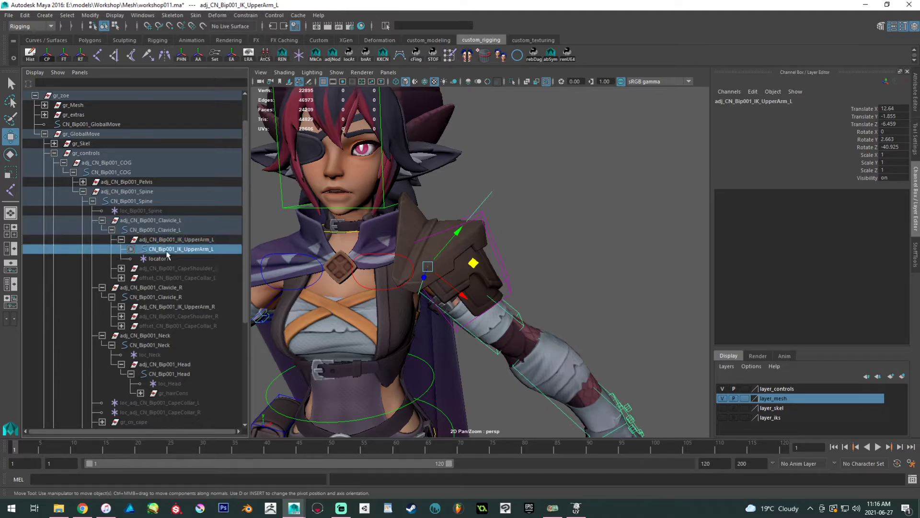
key(ctrl+g)
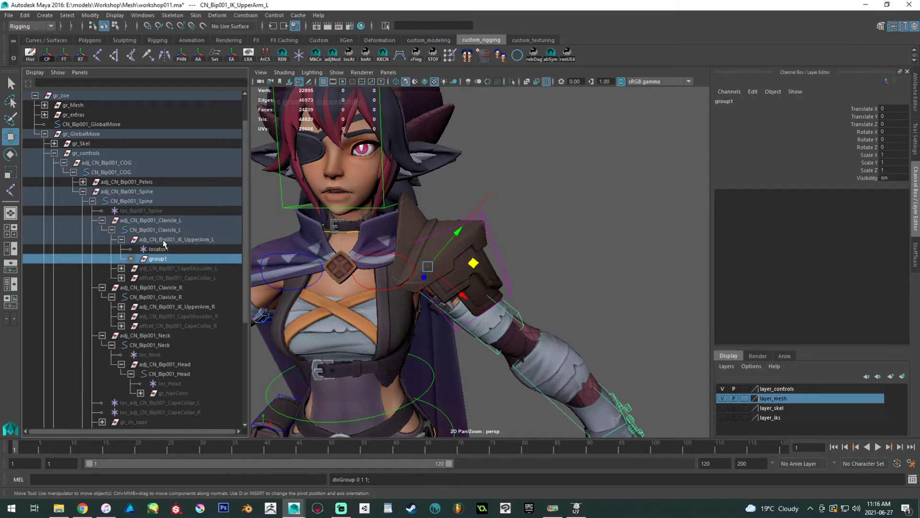
double_click(157, 239)
key(ctrl+c)
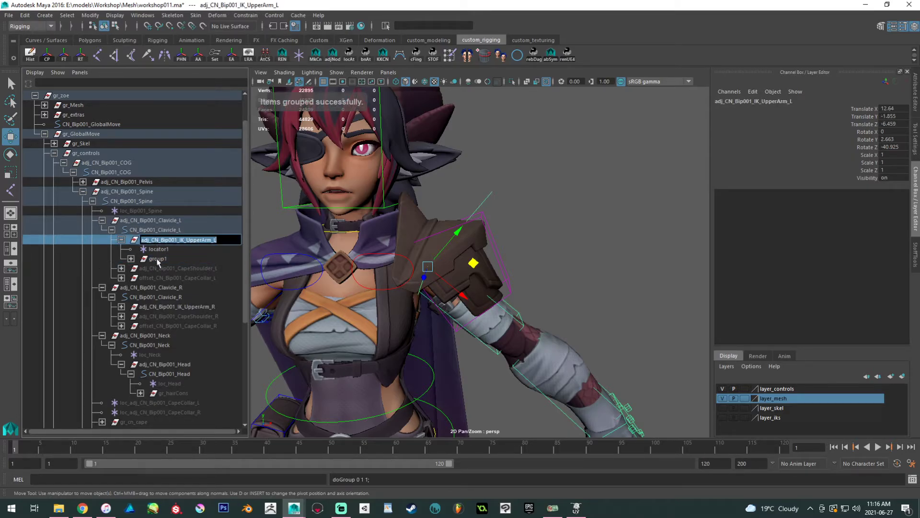
double_click(157, 260)
key(ctrl+v)
Rename the original parent adjust node to offset_CN_Bip001_IK_UpperArm_L and expand the new adjust group beneath it.
double_click(162, 241)
click(162, 239)
drag(149, 240, 139, 240)
text(offset)
key(Return)
click(131, 259)
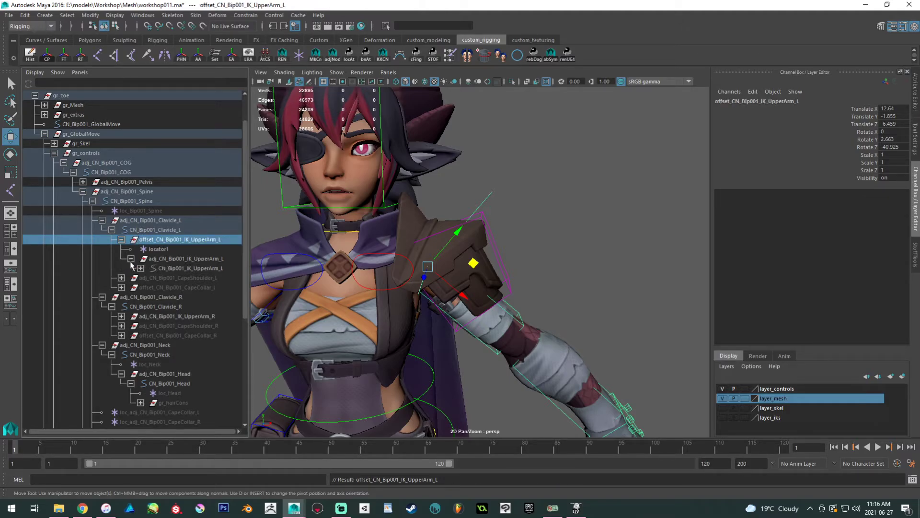
Rename locator1 as loc_upperArmLocal.
click(158, 249)
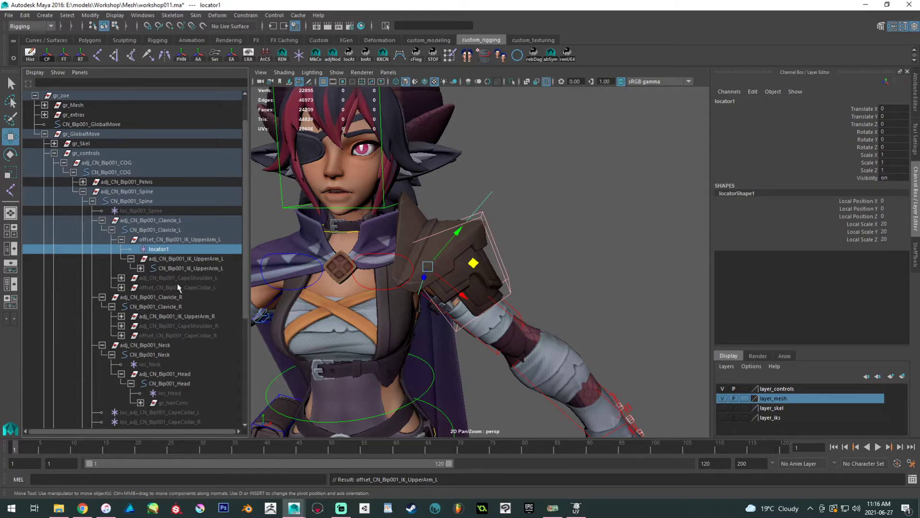
mouse_move(171, 249)
middle_down()
mouse_move(181, 264)
mouse_move(172, 252)
middle_up()
double_click(159, 249)
text(loc_upperArmLoc)
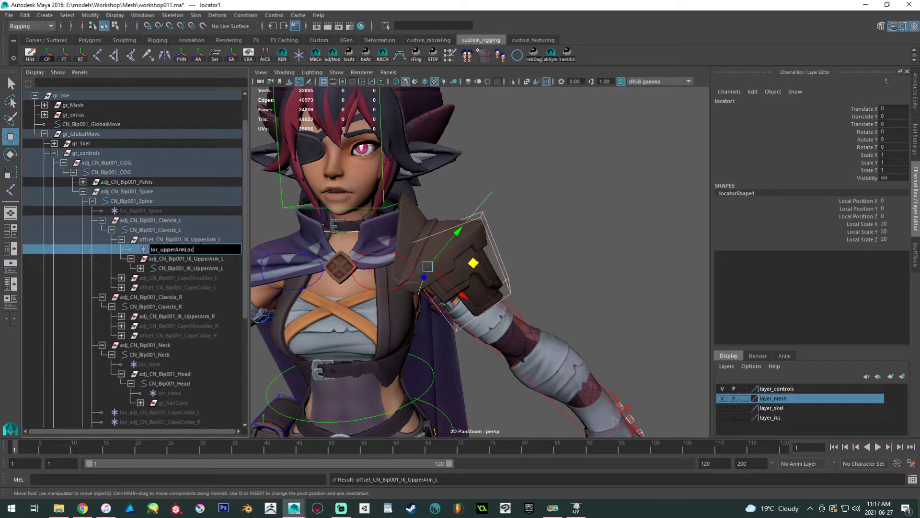
key(Return)
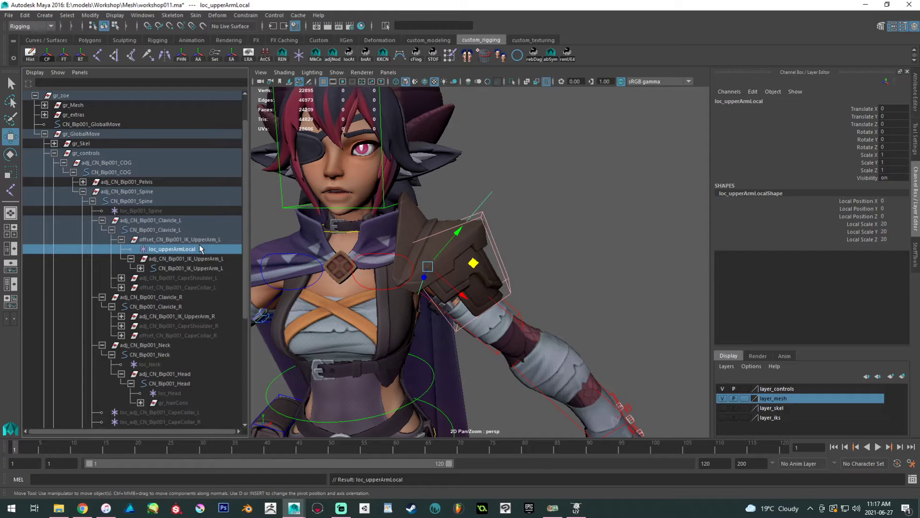
Duplicate loc_upperArmLocal and name the copy loc_upperArmWorld.
alt+middle_drag(403, 218, 433, 209)
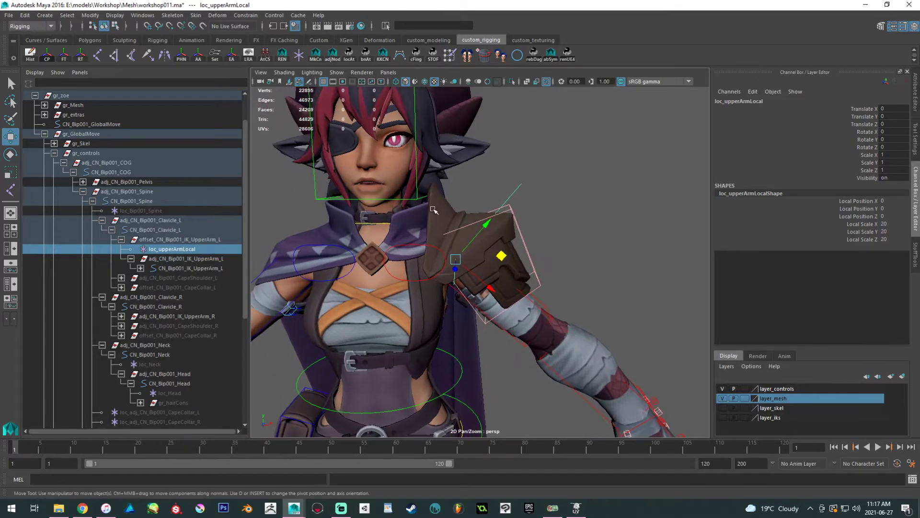
alt+drag(433, 209, 455, 237)
scroll(455, 236, up, 2)
click(179, 248)
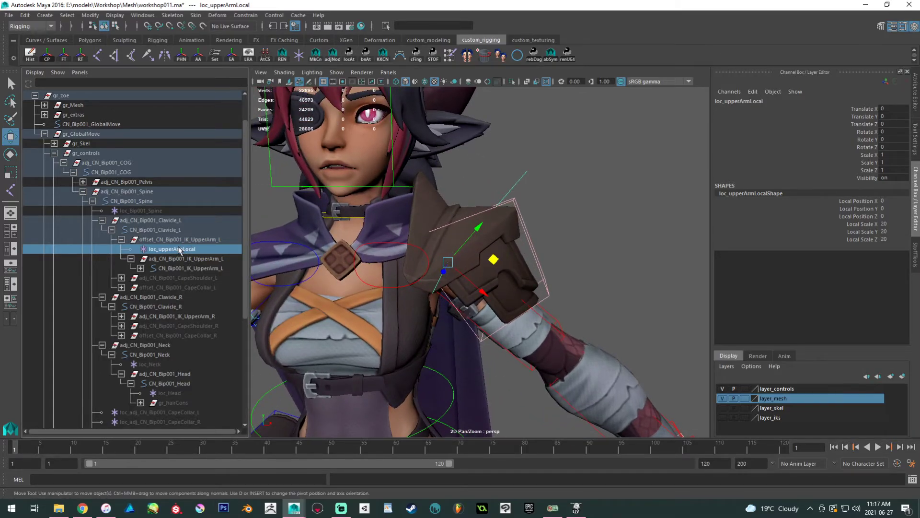
key(ctrl+d)
double_click(188, 278)
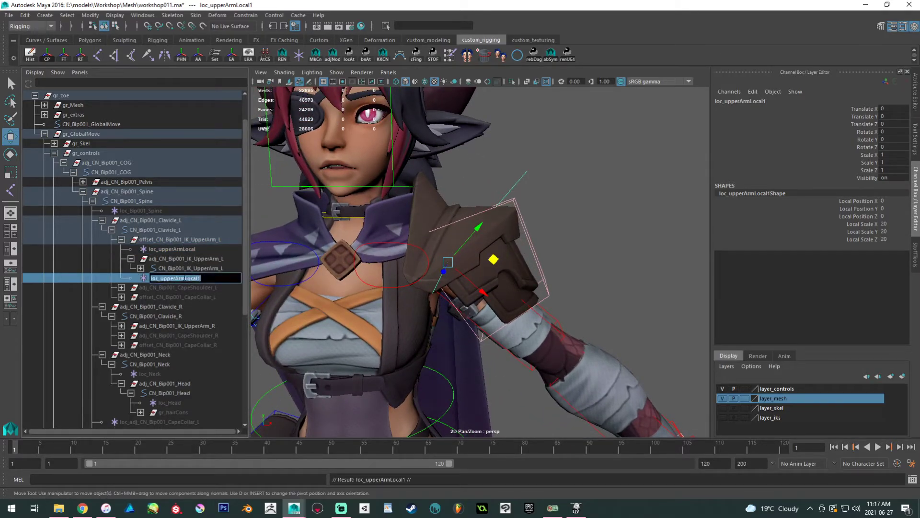
drag(185, 278, 201, 278)
text(World)
key(Return)
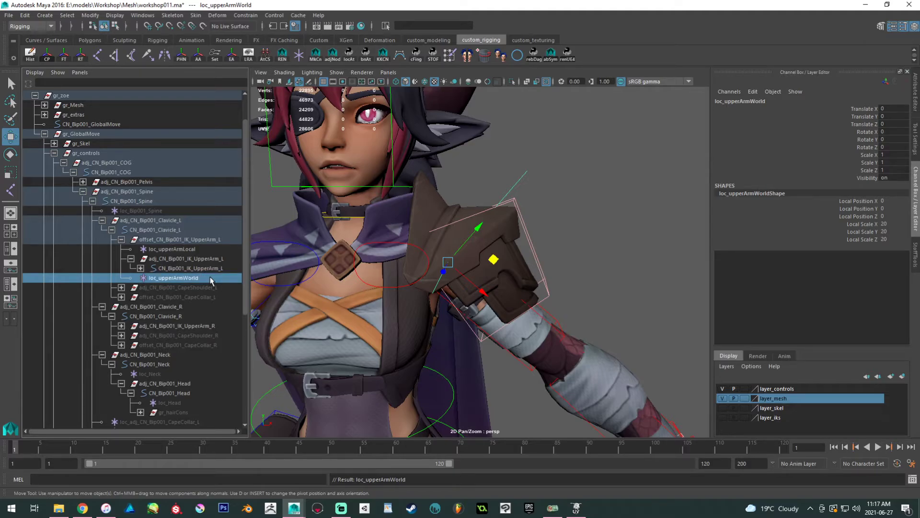
Try orient-constraining the control CN_Bip001_IK_UpperArm_L to loc_upperArmLocal and loc_upperArmWorld, and undo the constraint.
click(222, 249)
ctrl+click(200, 279)
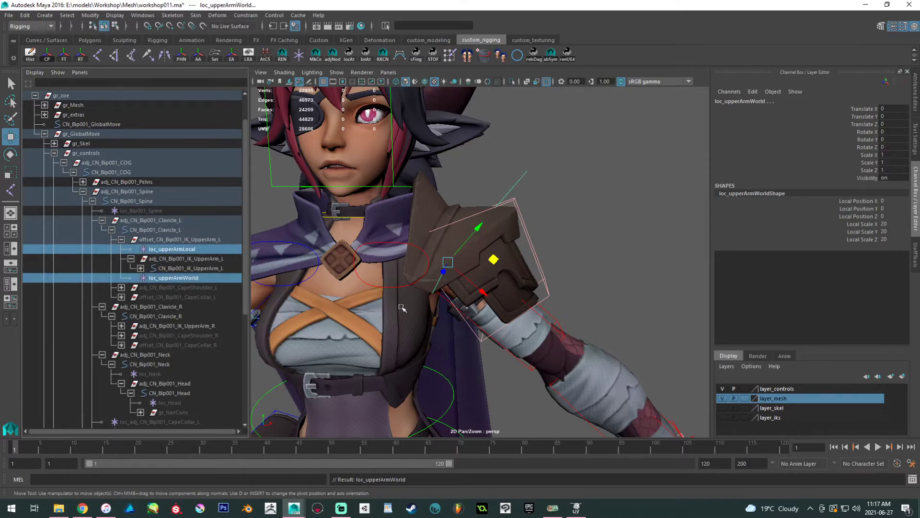
shift+click(503, 349)
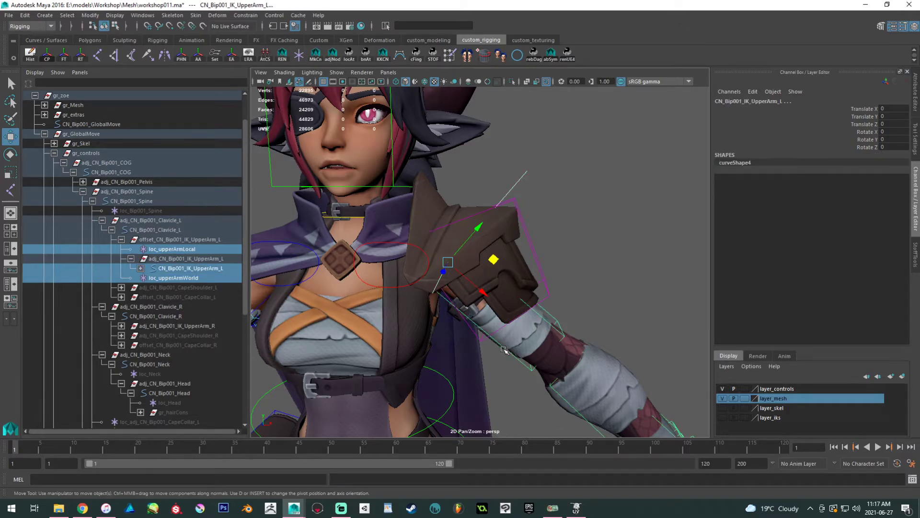
click(246, 15)
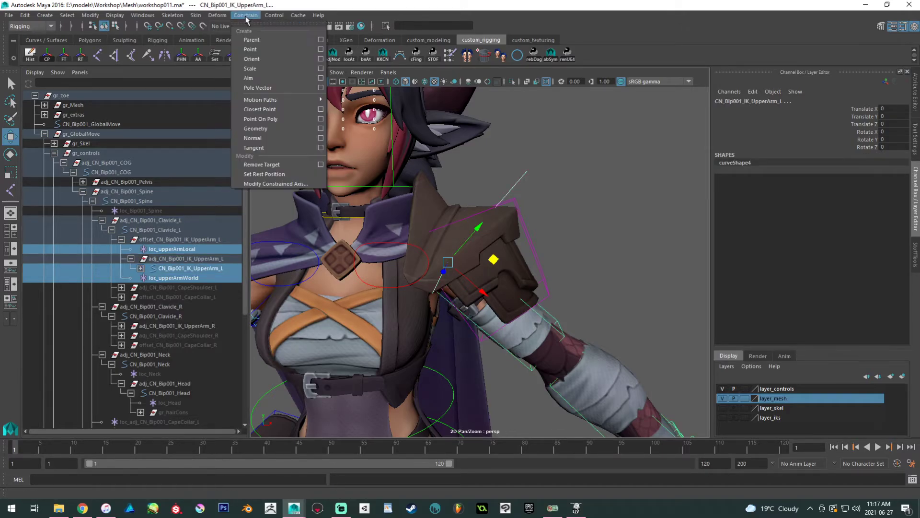
click(261, 58)
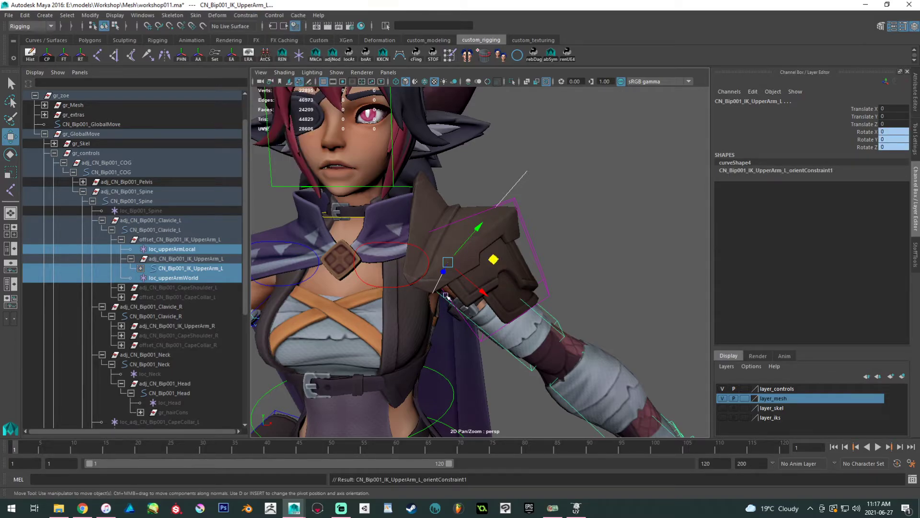
click(189, 278)
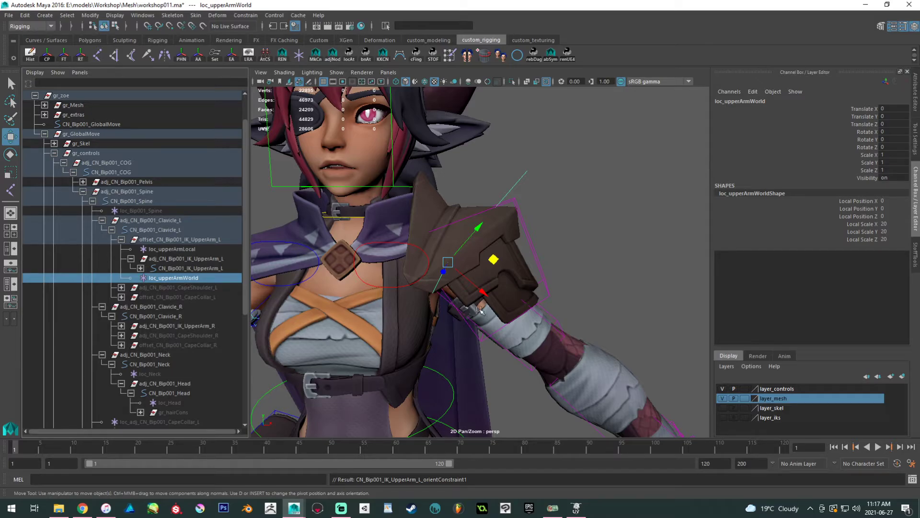
click(556, 320)
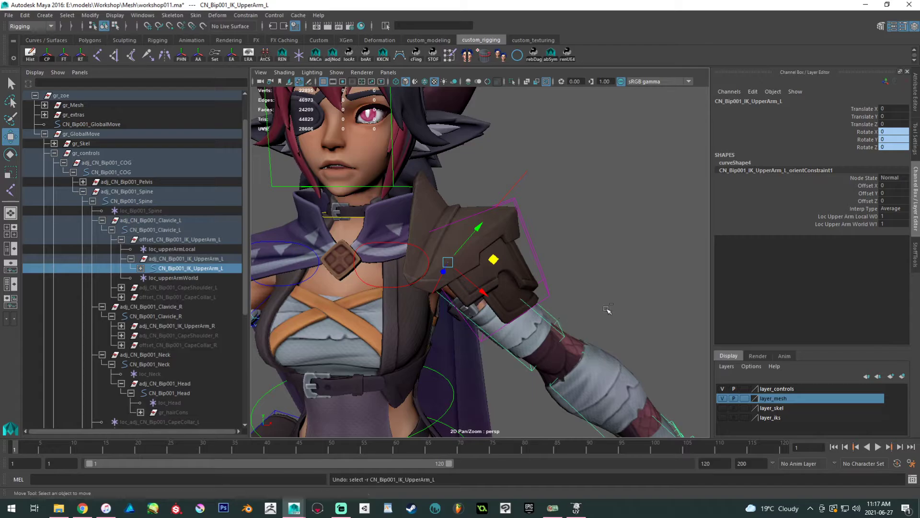
key(z)
key(z)
key(z)
key(z)
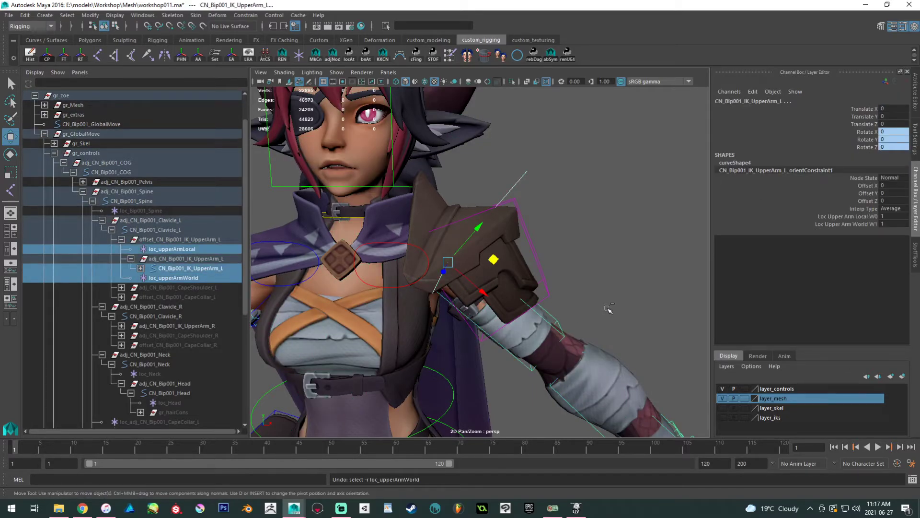
key(z)
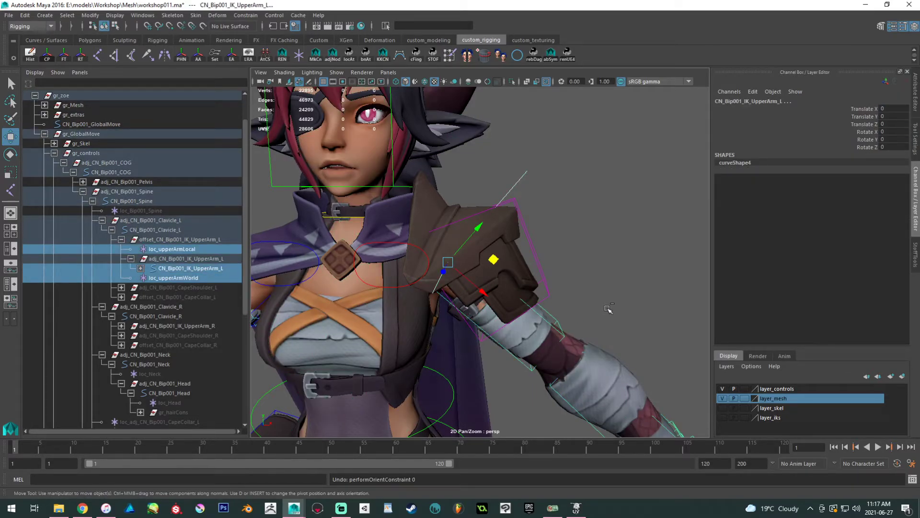
Orient-constrain the group adj_CN_Bip001_IK_UpperArm_L to both loc_upperArmLocal and loc_upperArmWorld.
ctrl+click(176, 266)
ctrl+click(170, 259)
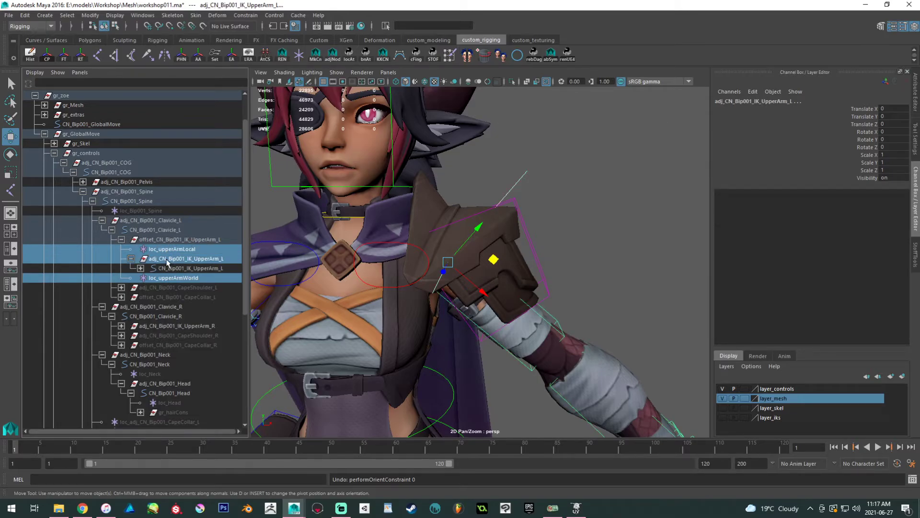
click(242, 16)
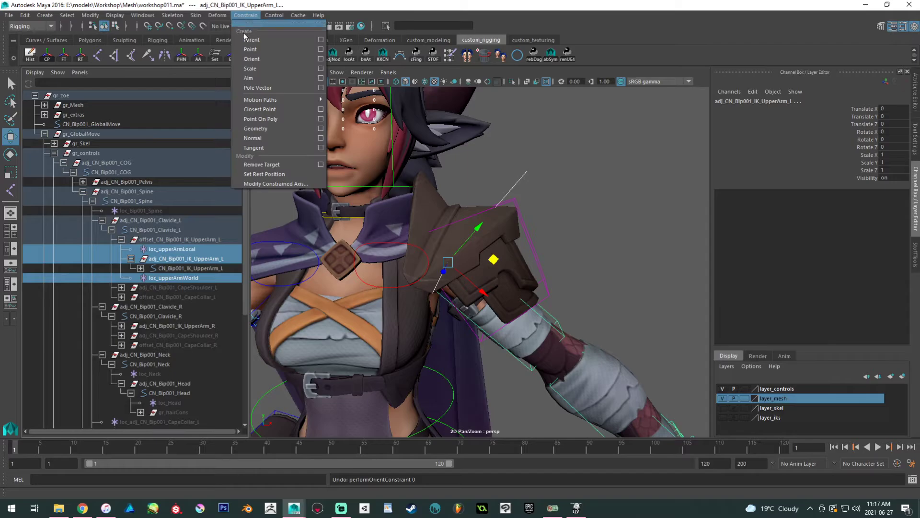
click(251, 59)
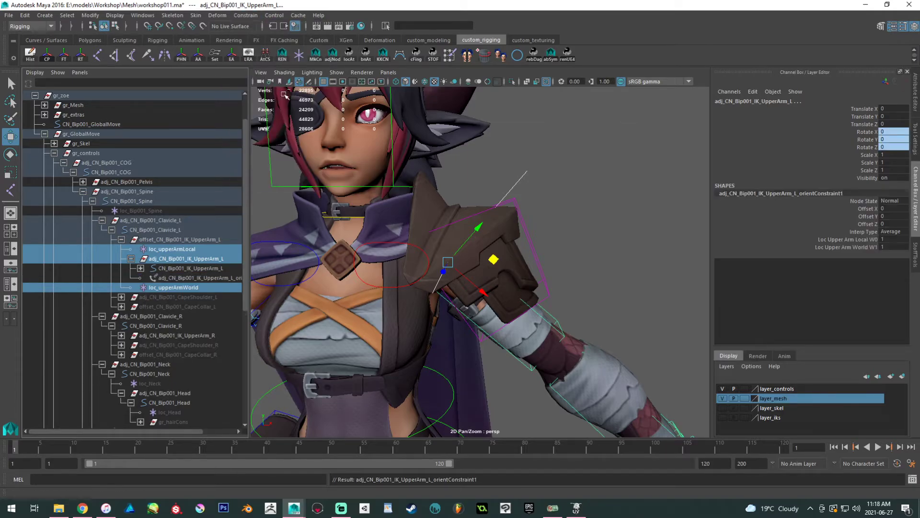
Test-rotate loc_upperArmLocal and loc_upperArmWorld together, and undo the rotation.
click(555, 319)
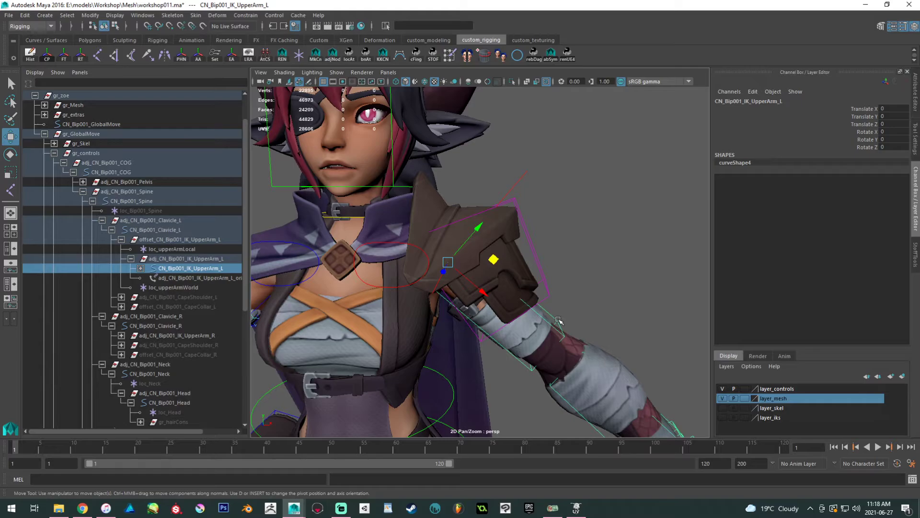
click(182, 249)
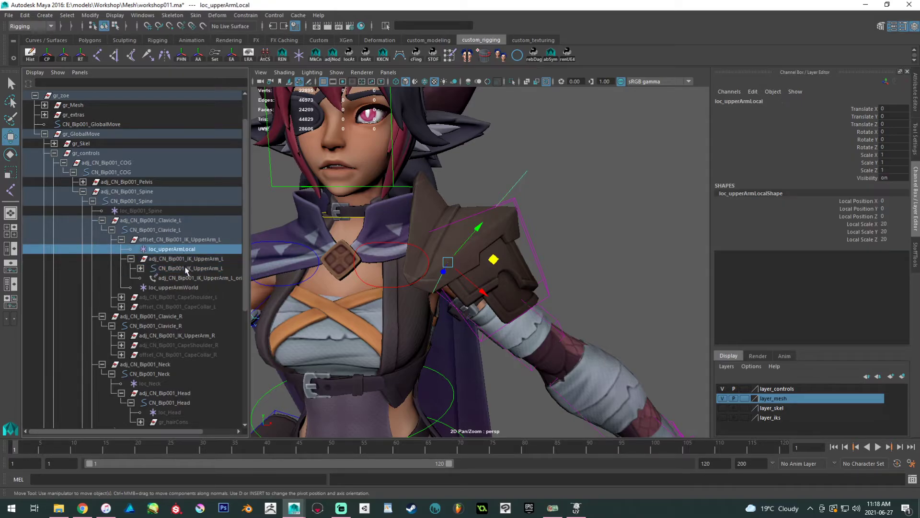
ctrl+click(189, 288)
key(e)
drag(414, 245, 447, 237)
key(ctrl+z)
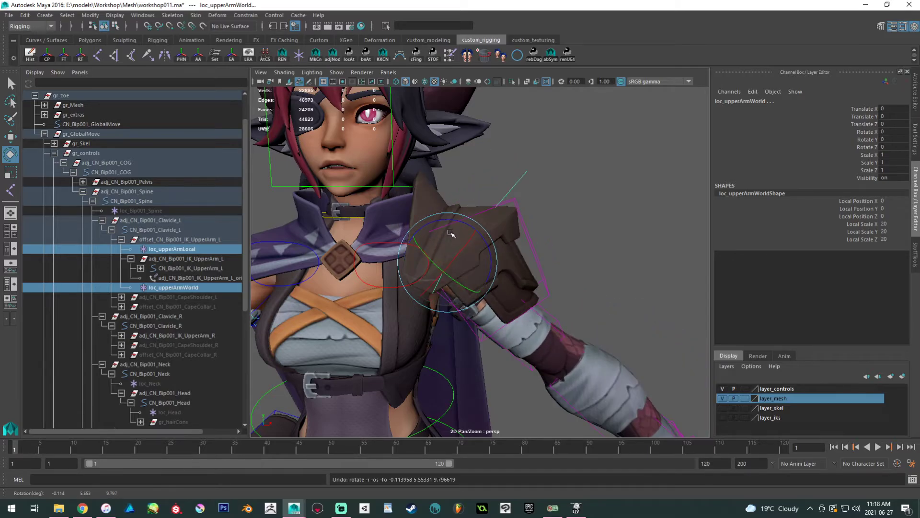
Set the Loc Upper Arm World W1 weight to 0 on the orient constraint of adj_CN_Bip001_IK_UpperArm_L.
click(185, 287)
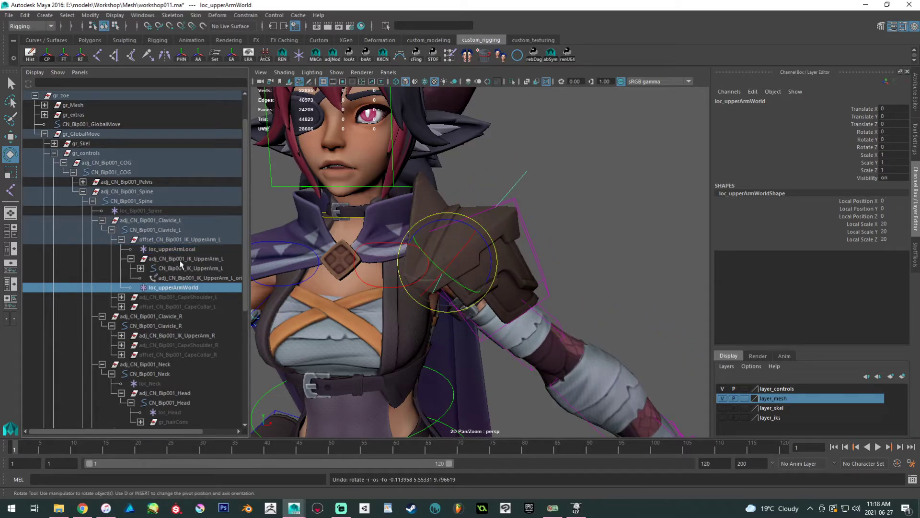
click(181, 261)
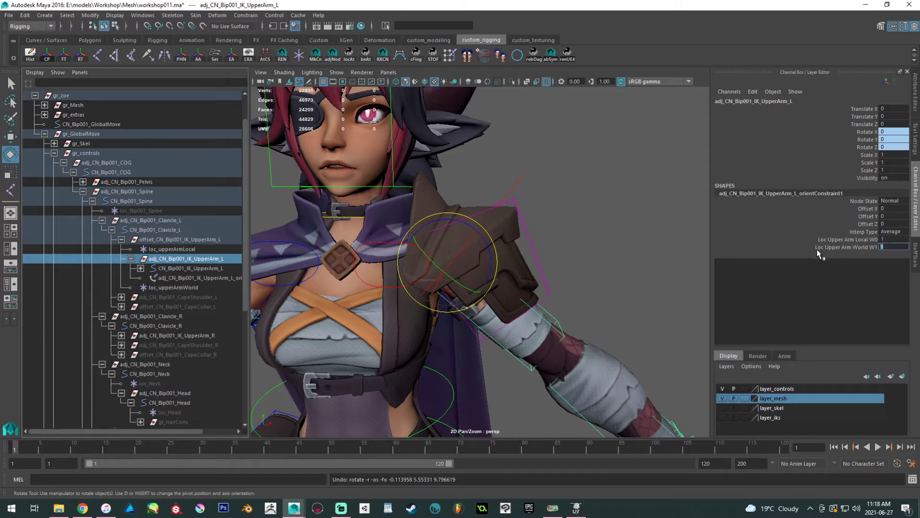
text(0)
key(Return)
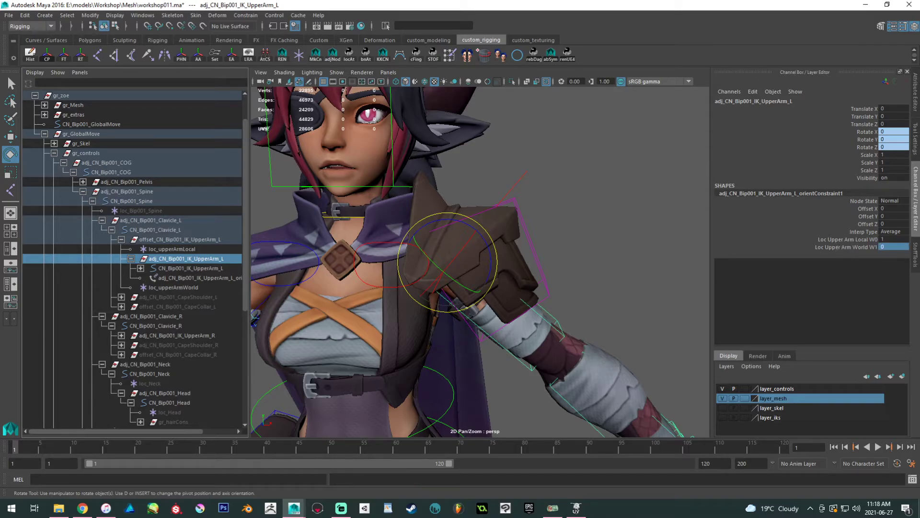
Reparent the locator loc_upperArmWorld from offset_CN_Bip001_IK_UpperArm_L to the gr_controls group.
click(176, 251)
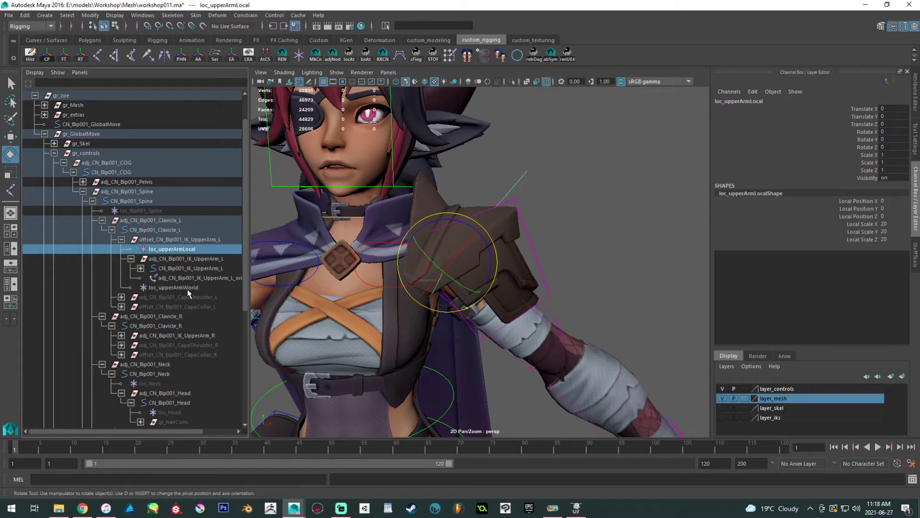
click(139, 239)
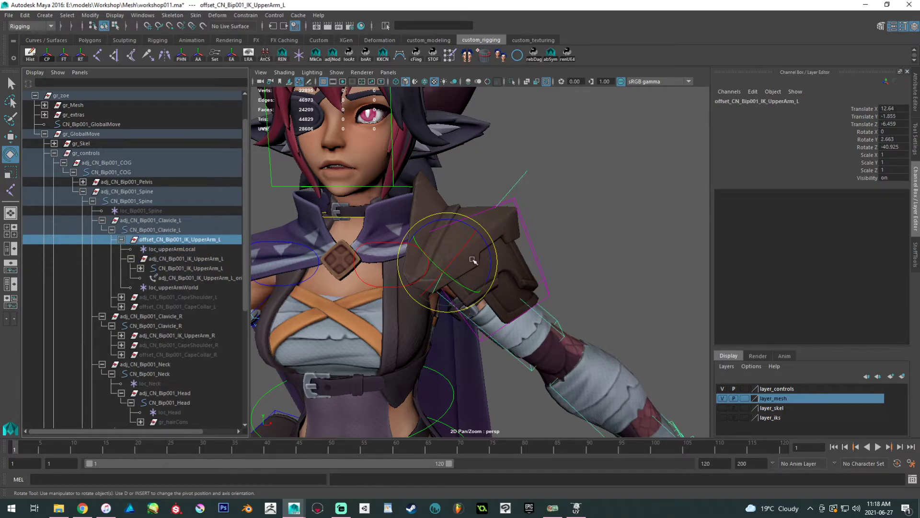
click(168, 248)
click(178, 260)
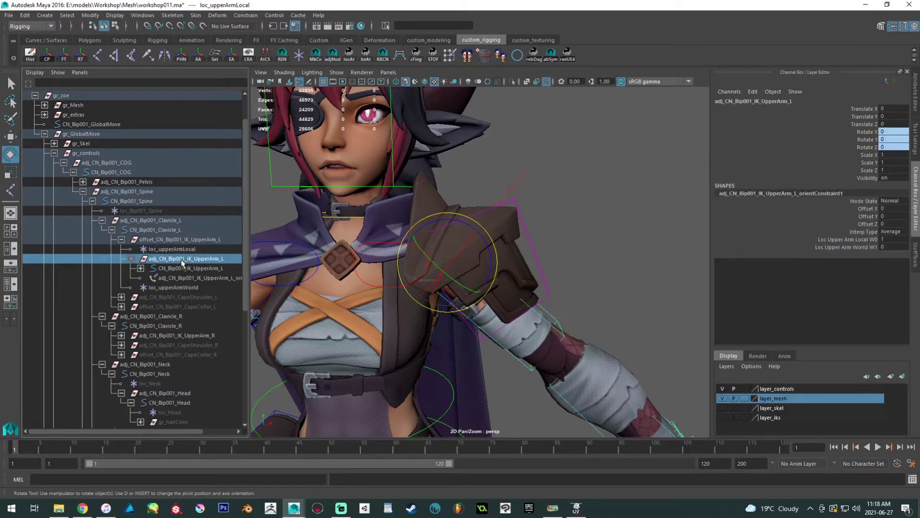
click(172, 250)
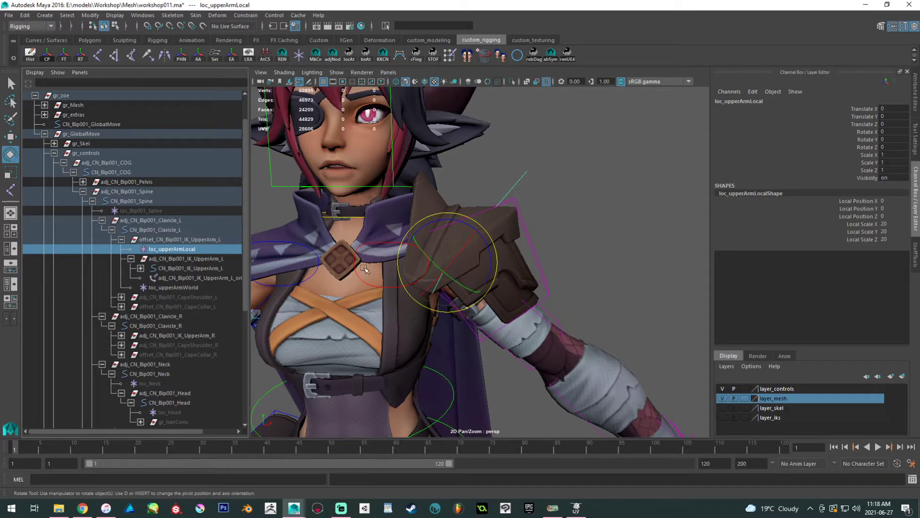
click(184, 288)
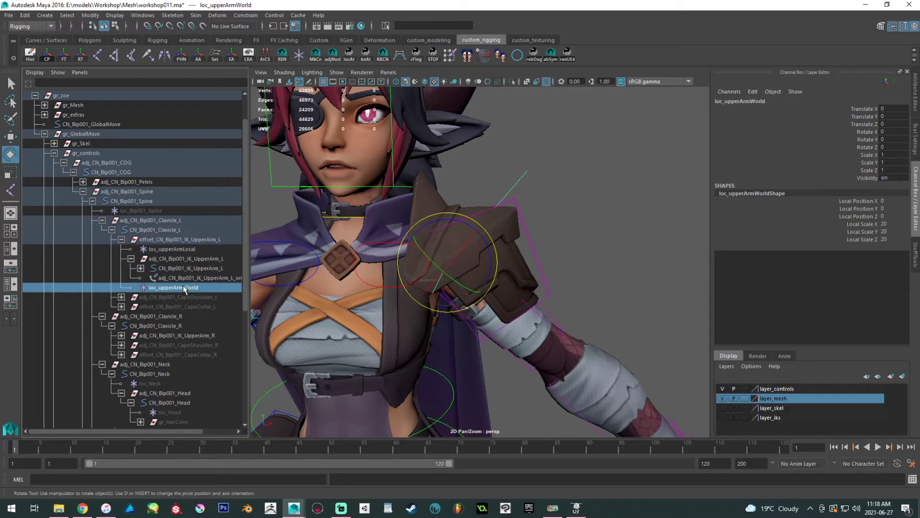
middle_drag(184, 288, 145, 157)
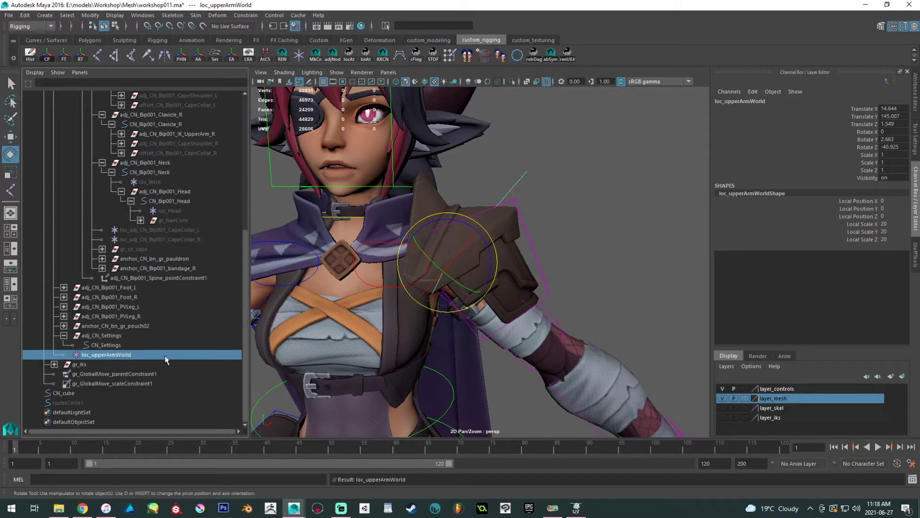
click(621, 235)
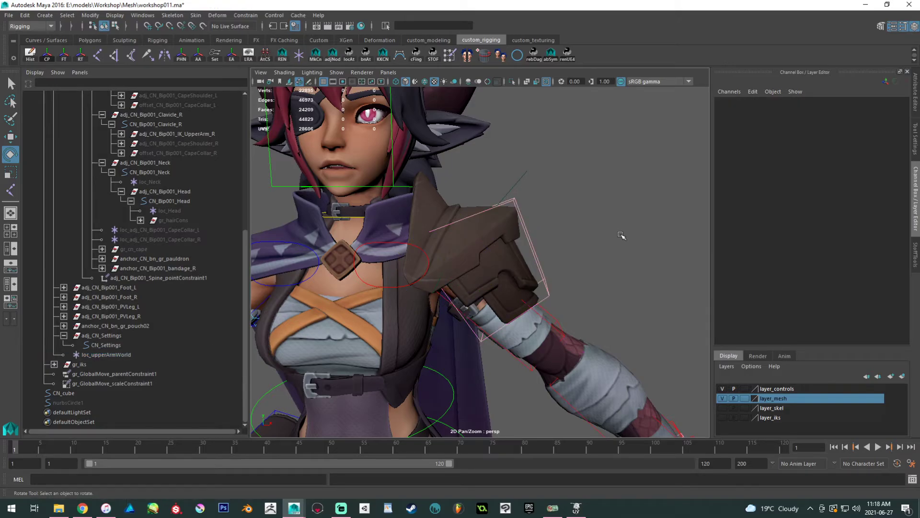
click(108, 354)
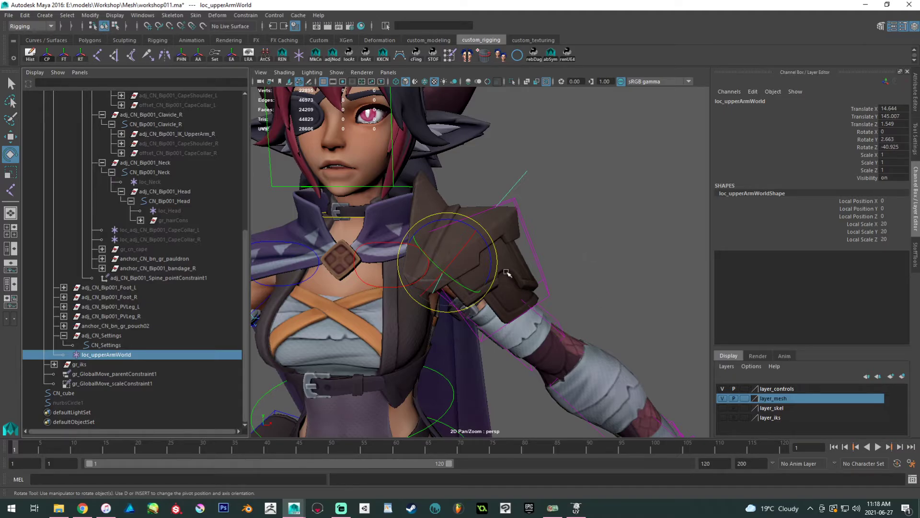
Test-rotate CN_Bip001_Spine to check how the left arm follows in local space, and undo the rotation.
click(456, 392)
scroll(374, 386, up, 5)
drag(375, 386, 378, 380)
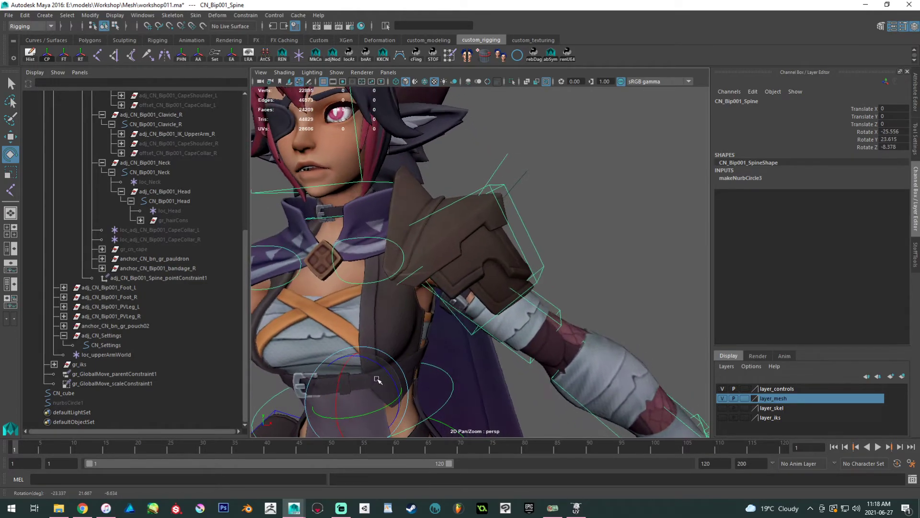
key(ctrl+z)
key(ctrl+z)
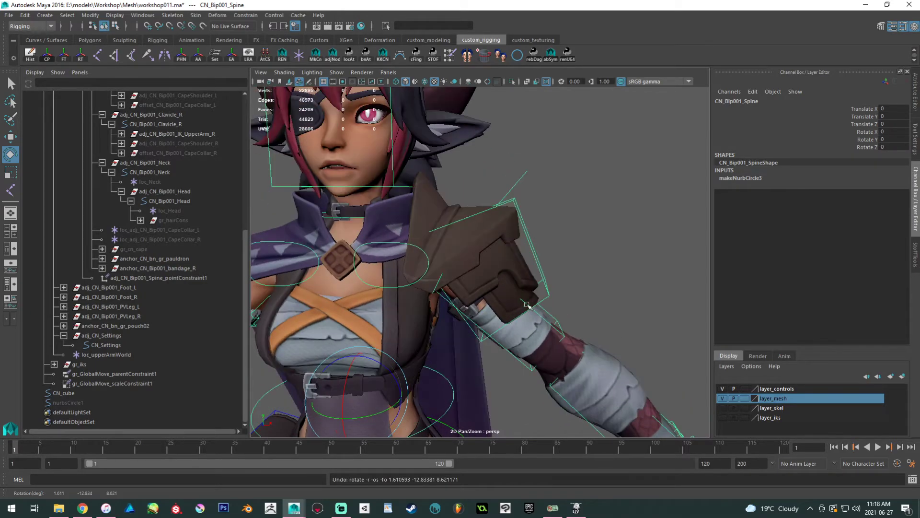
On the orient constraint of adj_CN_Bip001_IK_UpperArm_L, set Loc Upper Arm Local W0 to 0 and Loc Upper Arm World W1 to 1.
click(551, 316)
click(553, 315)
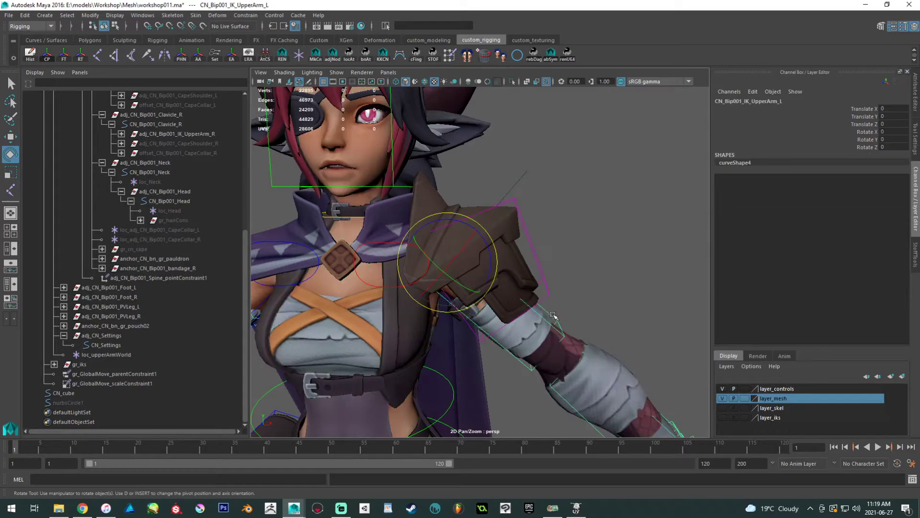
key(Up)
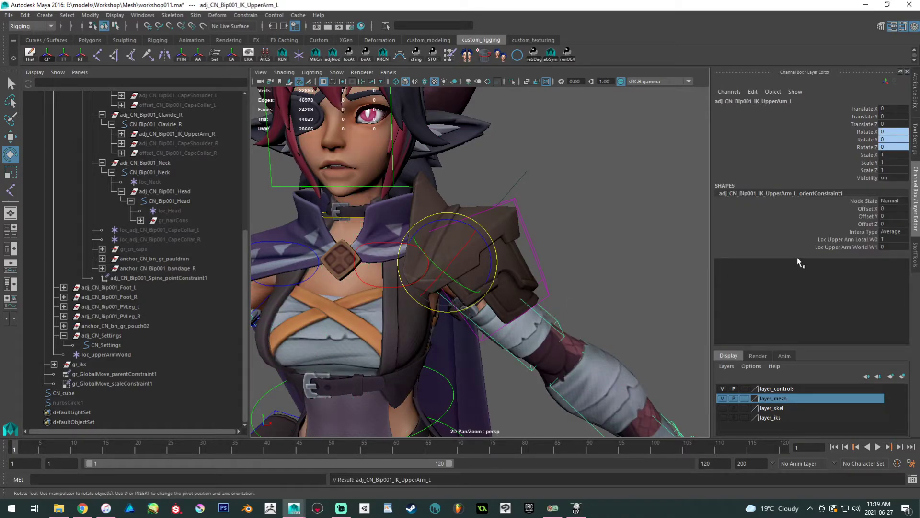
click(891, 240)
key(Return)
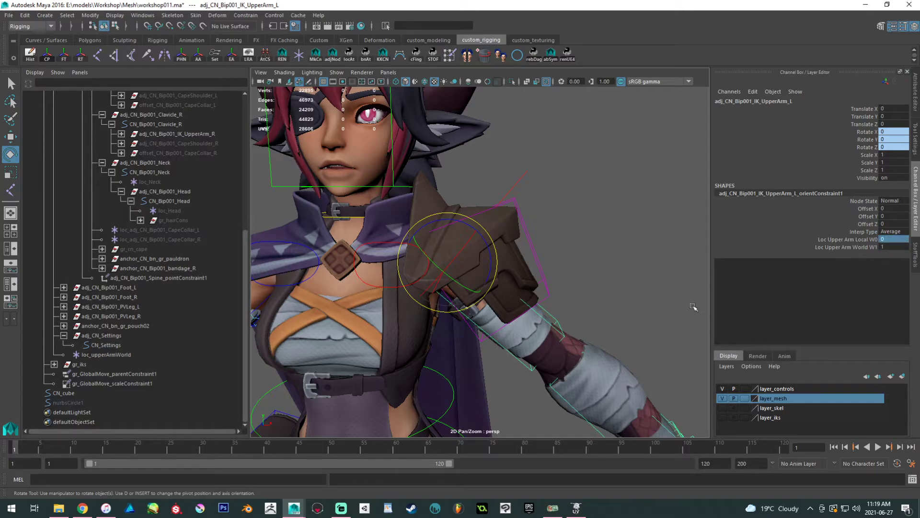
Test-rotate CN_Bip001_Spine with the world weight active, inspect the left arm's orientation, and undo the rotation.
click(621, 262)
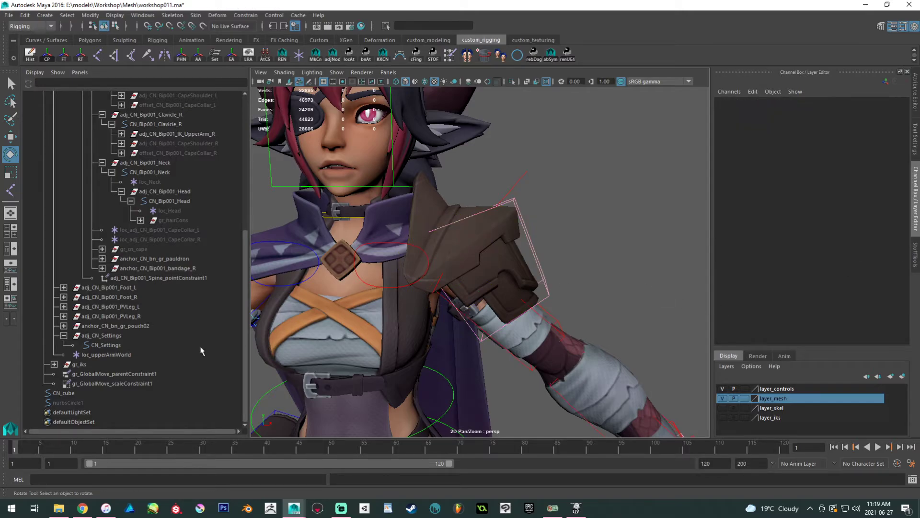
click(449, 380)
drag(371, 389, 427, 346)
alt+drag(382, 251, 436, 198)
alt+right_drag(384, 199, 350, 213)
alt+drag(350, 213, 450, 232)
key(ctrl+z)
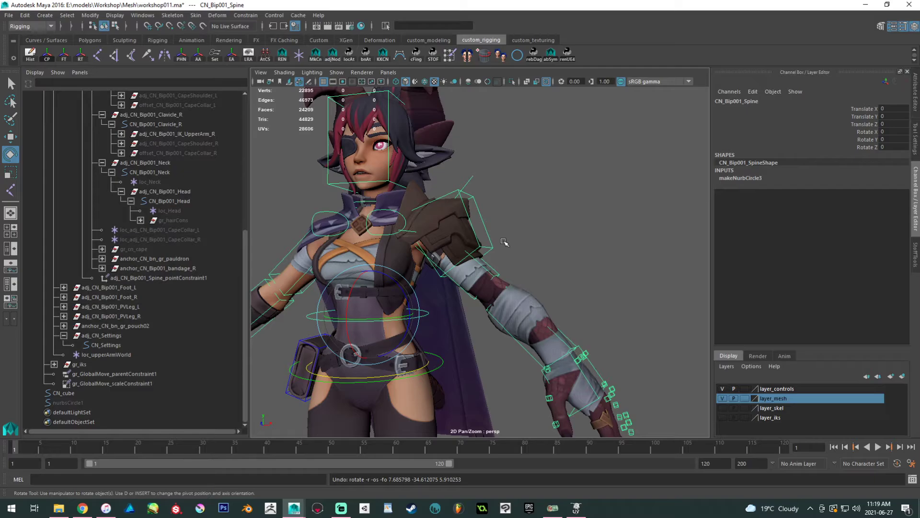
Add a keyable float attribute loccalWorldSpace with minimum 0, maximum 1 and default 0 to CN_Bip001_IK_UpperArm_L.
alt+right_drag(506, 241, 552, 298)
click(553, 297)
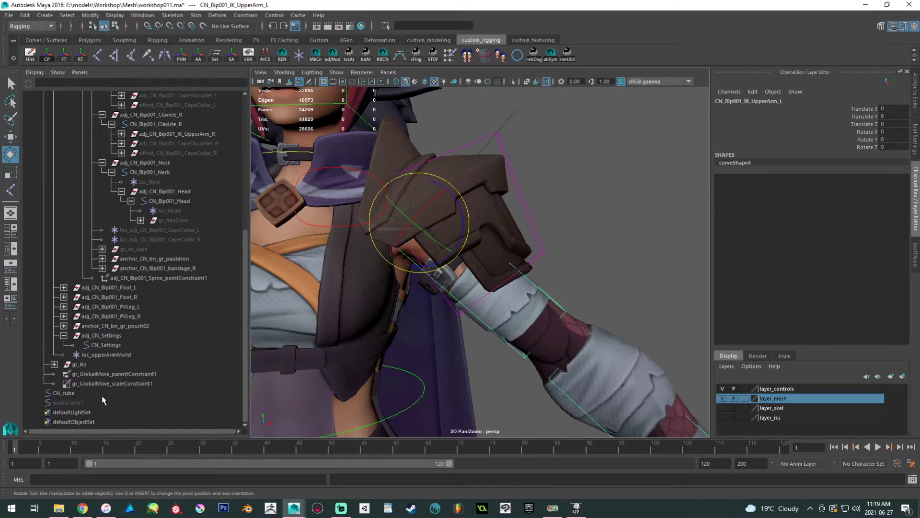
alt+middle_drag(596, 194, 570, 245)
click(750, 94)
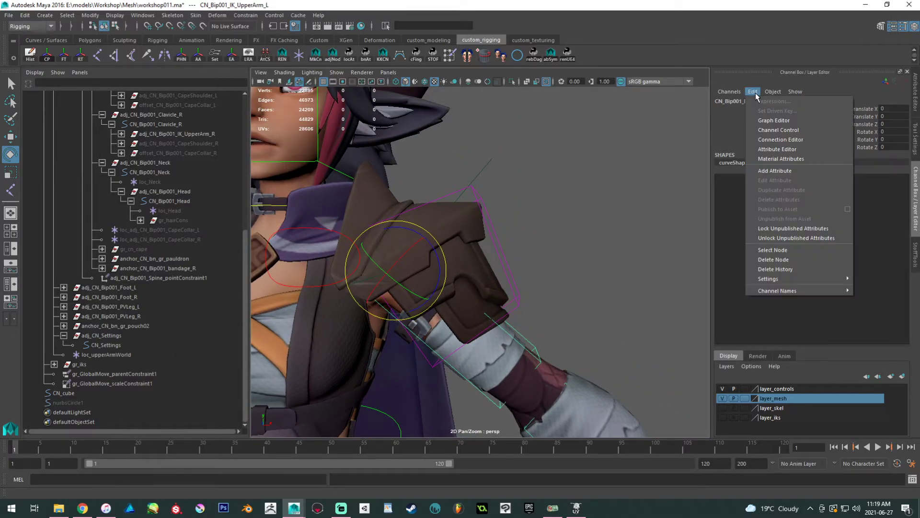
click(773, 167)
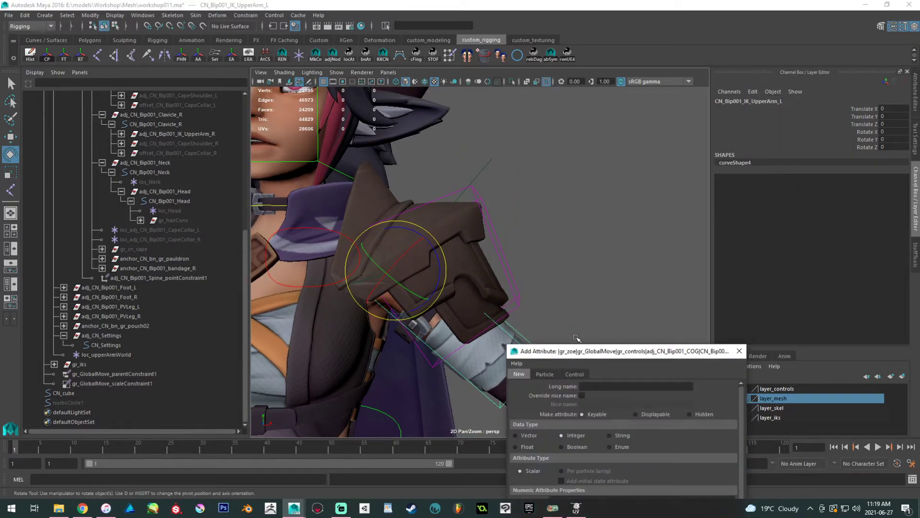
drag(585, 351, 598, 143)
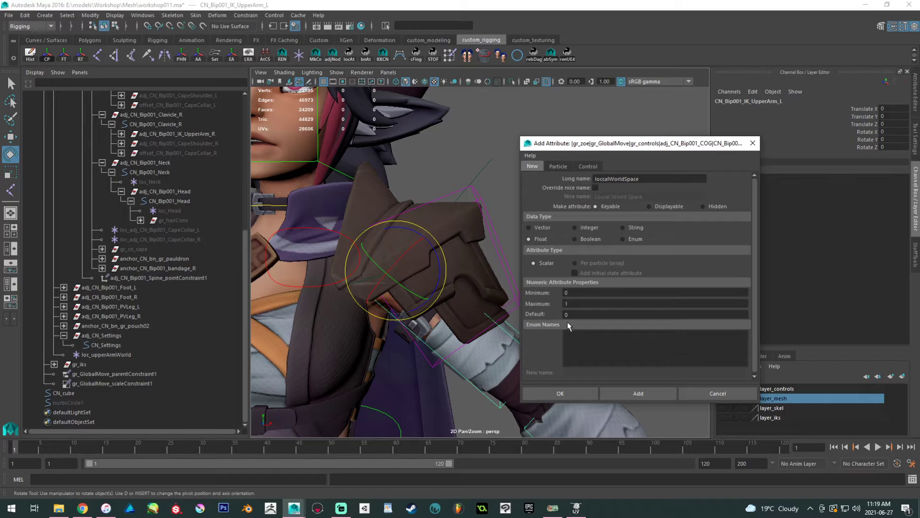
click(653, 398)
Add a keyable float attribute localWorldSpace with minimum 0 and default 0 to CN_Bip001_IK_UpperArm_R.
alt+middle_drag(302, 287, 410, 264)
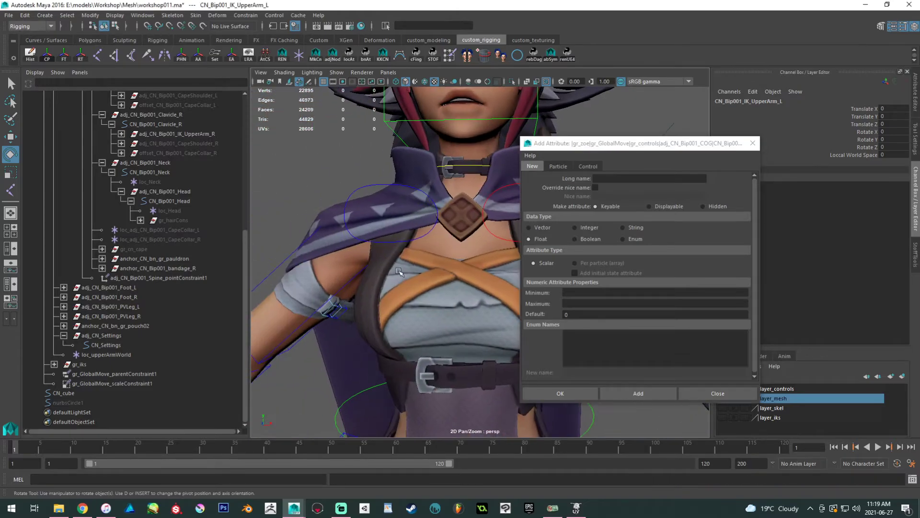
click(347, 289)
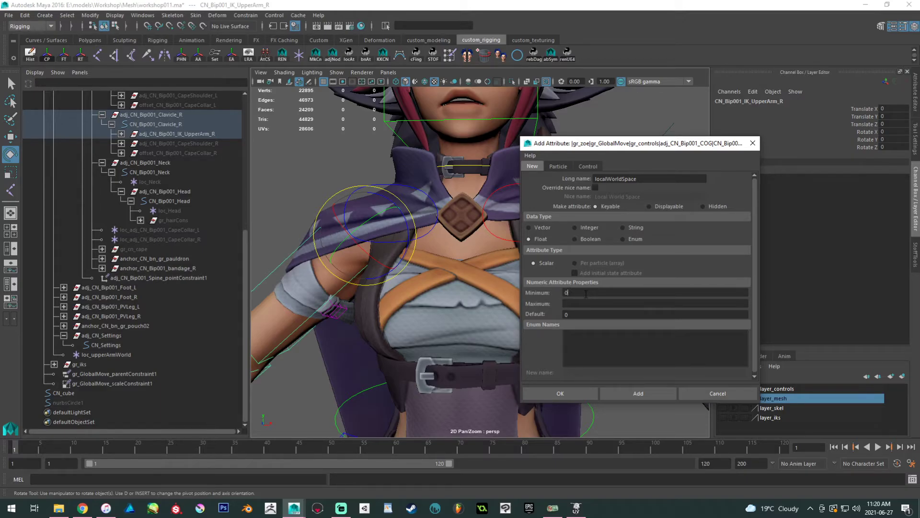
click(628, 394)
drag(556, 143, 546, 364)
alt+drag(493, 256, 511, 194)
click(542, 179)
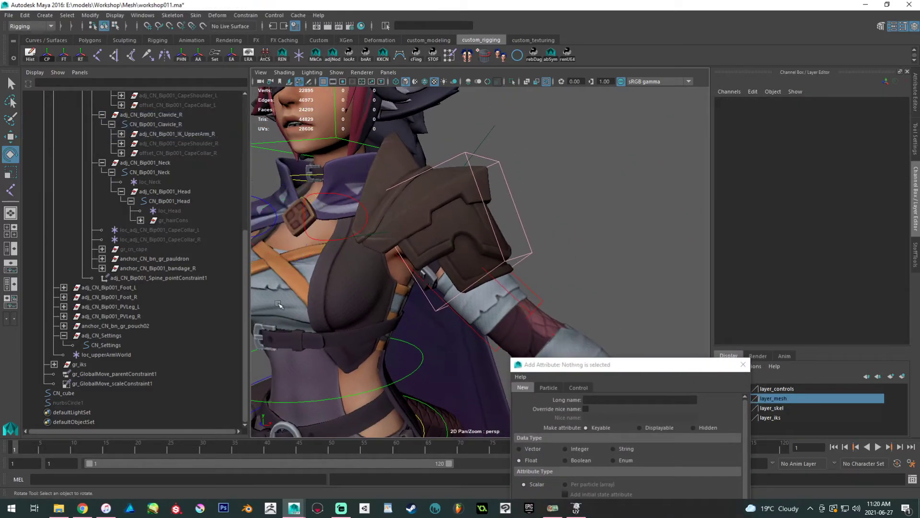
Open the Node Editor and place its window clear of the character's left shoulder.
click(144, 354)
alt+drag(422, 252, 459, 249)
alt+middle_drag(459, 249, 471, 226)
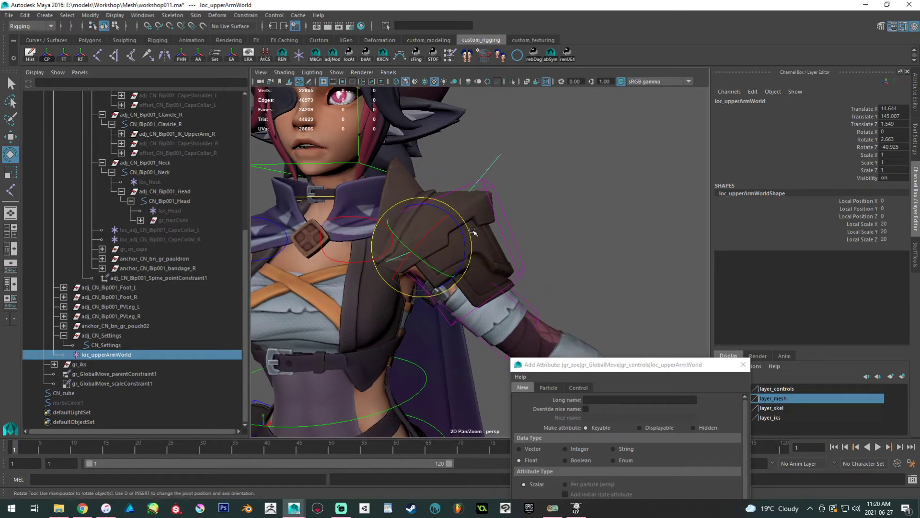
scroll(225, 242, up, 4)
scroll(225, 242, down, 4)
click(134, 16)
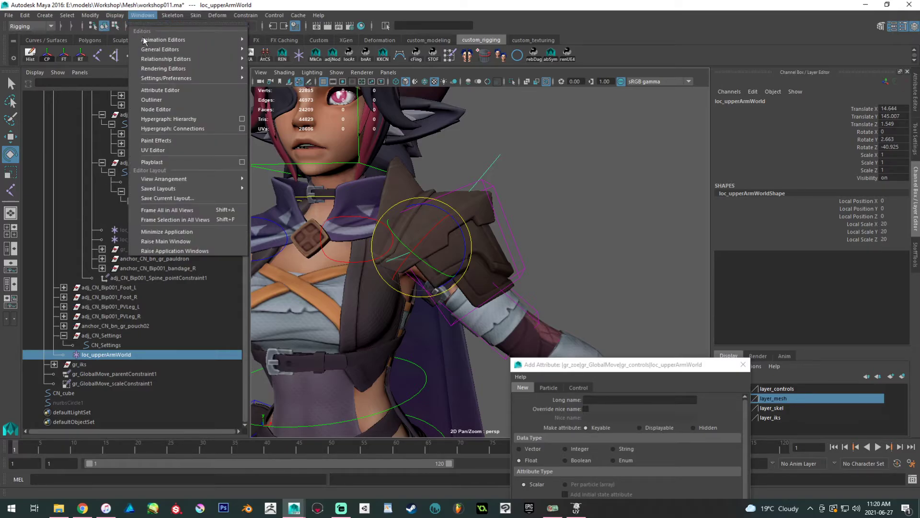
click(164, 109)
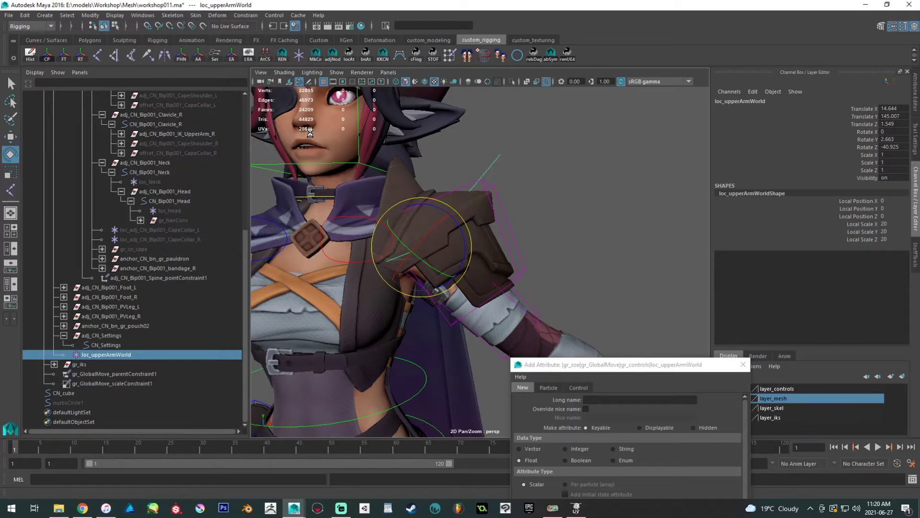
drag(484, 180, 669, 192)
Save the scene and clear all nodes from the Node Editor graph.
click(629, 151)
key(q)
key(ctrl+s)
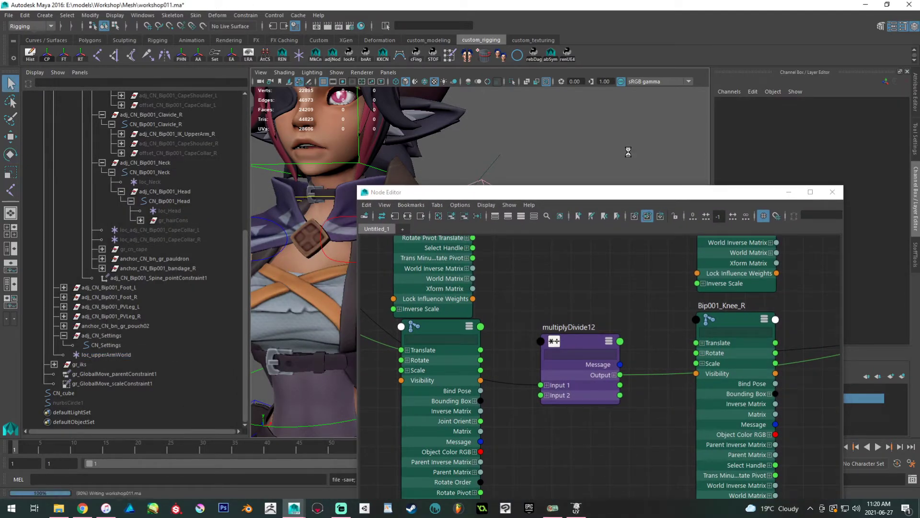
click(438, 216)
drag(603, 192, 691, 110)
alt+drag(359, 248, 321, 233)
Add adj_CN_Bip001_IK_UpperArm_L_orientConstraint1 to the empty Node Editor graph.
click(398, 297)
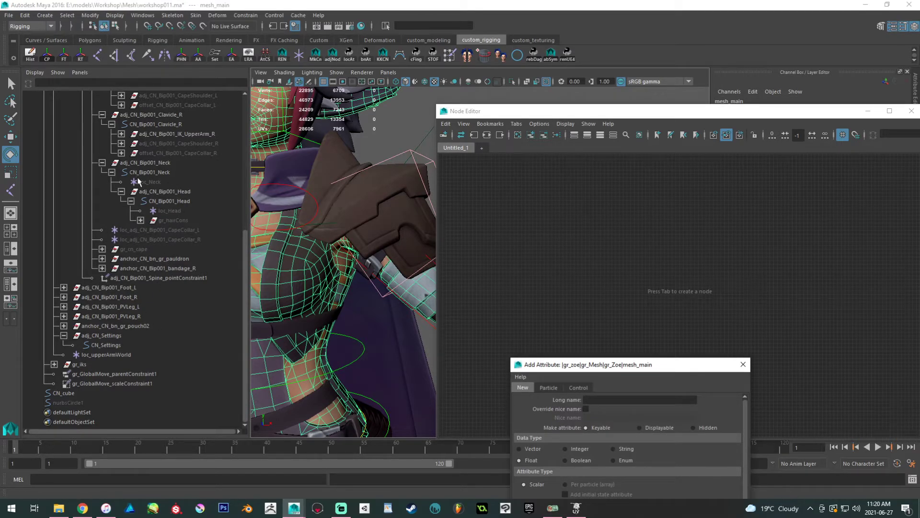
scroll(138, 163, up, 3)
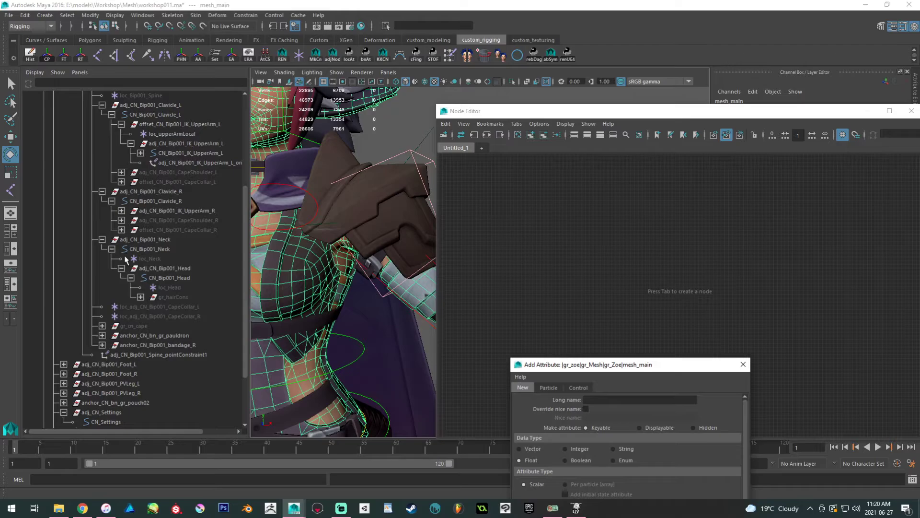
click(124, 211)
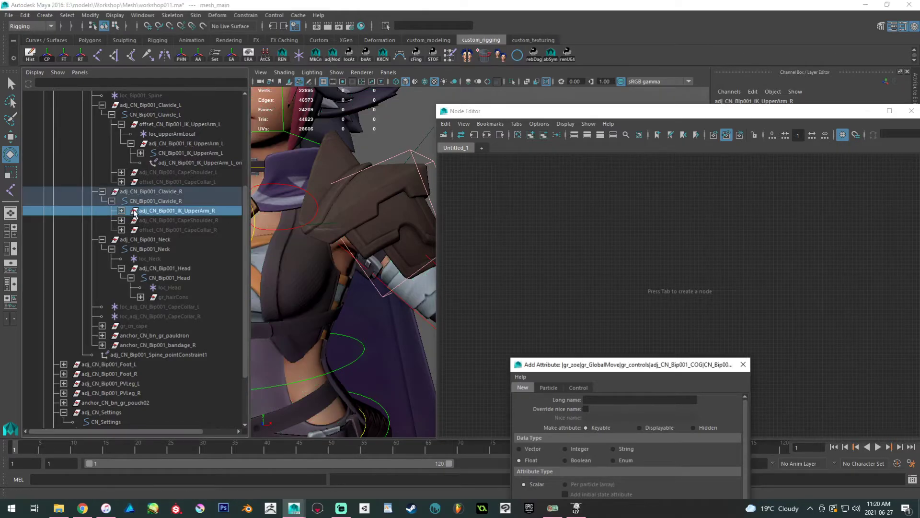
click(184, 153)
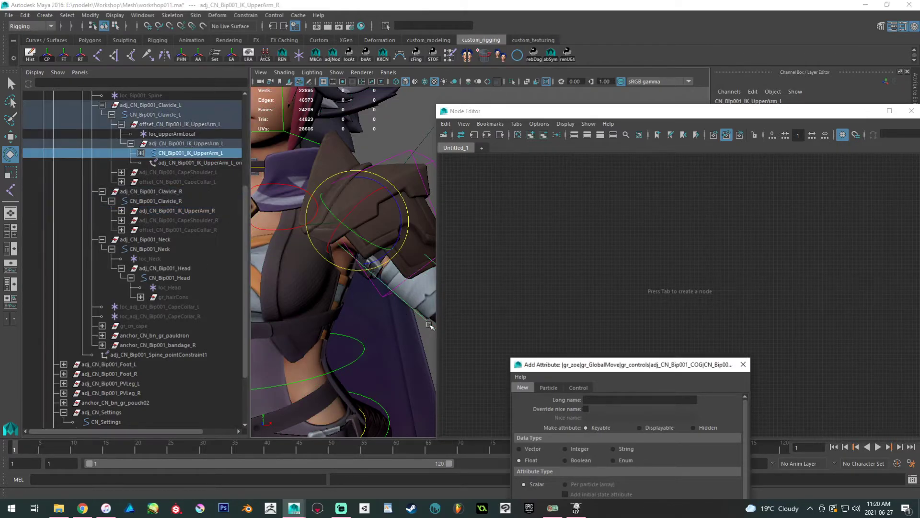
click(179, 163)
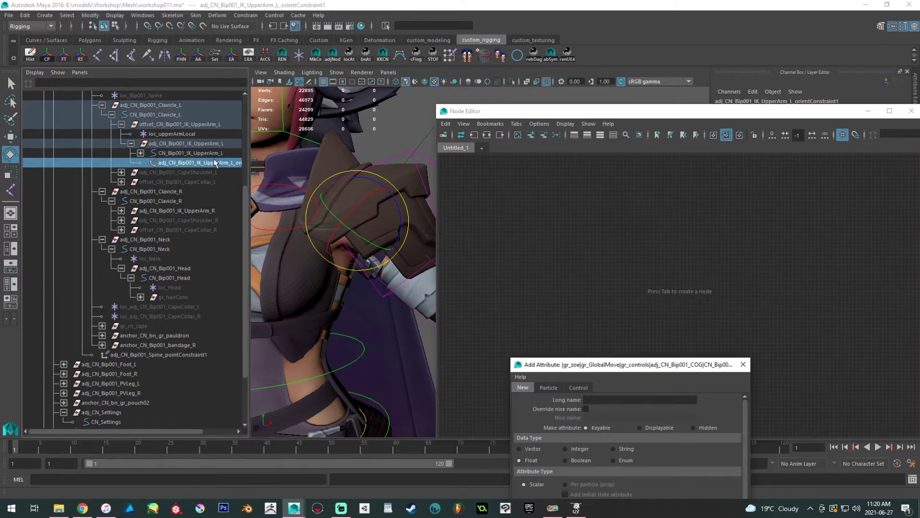
click(530, 135)
scroll(103, 334, down, 4)
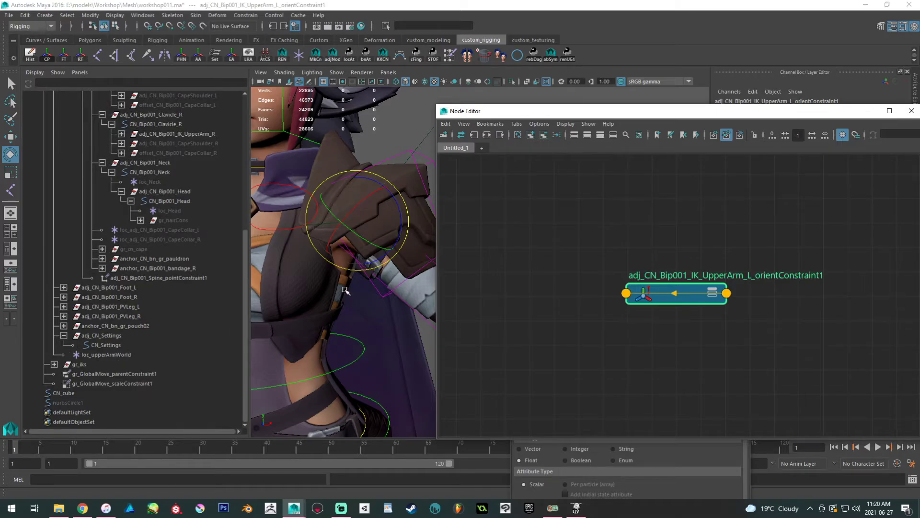
Add the control CN_Bip001_IK_UpperArm_L to the graph and place its node on the input side of the orient constraint node.
click(417, 312)
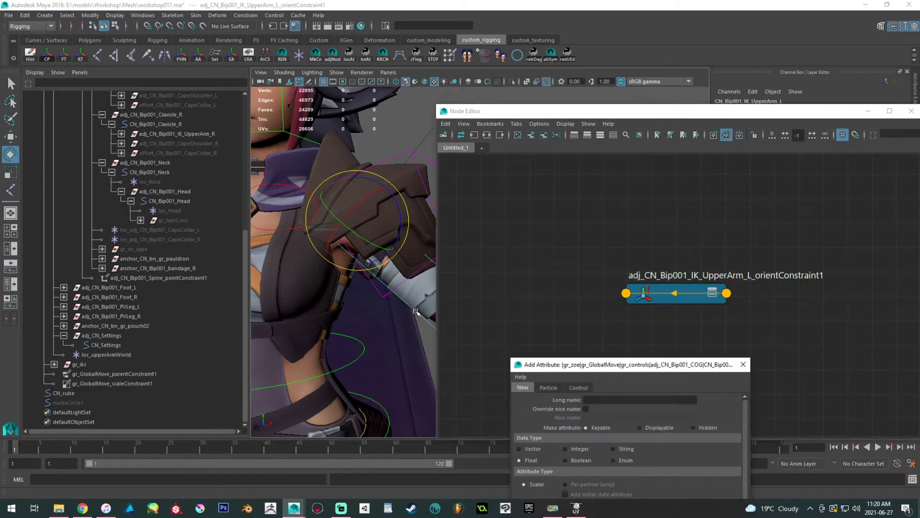
click(530, 135)
scroll(623, 246, down, 1)
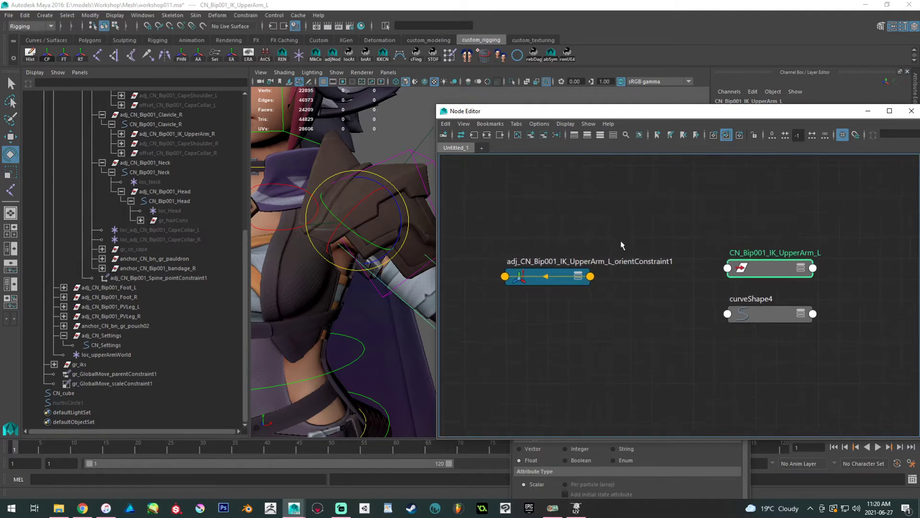
alt+middle_drag(620, 244, 650, 249)
drag(776, 273, 430, 262)
alt+middle_drag(541, 251, 643, 248)
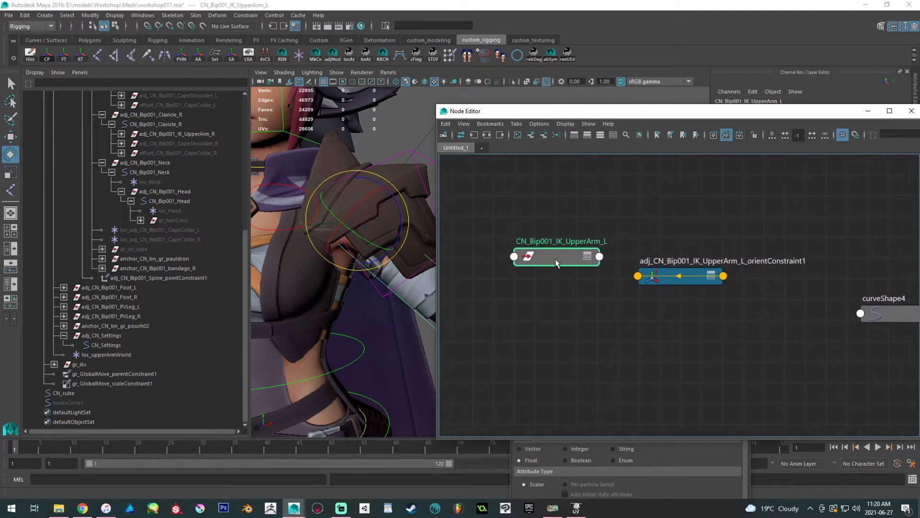
Expand the CN_Bip001_IK_UpperArm_L and orient constraint nodes to show all attributes, spacing them apart, and dismiss the Add Attribute window.
drag(556, 259, 489, 246)
key(3)
click(687, 277)
click(688, 281)
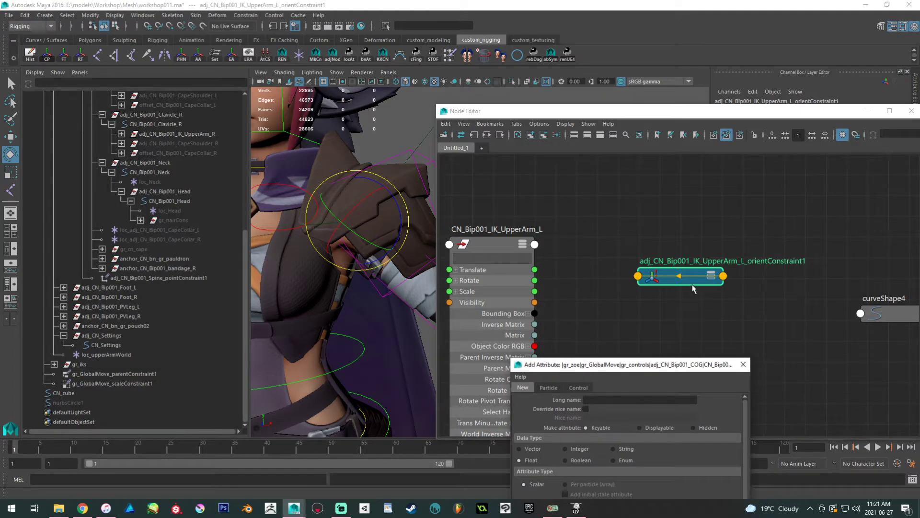
click(743, 365)
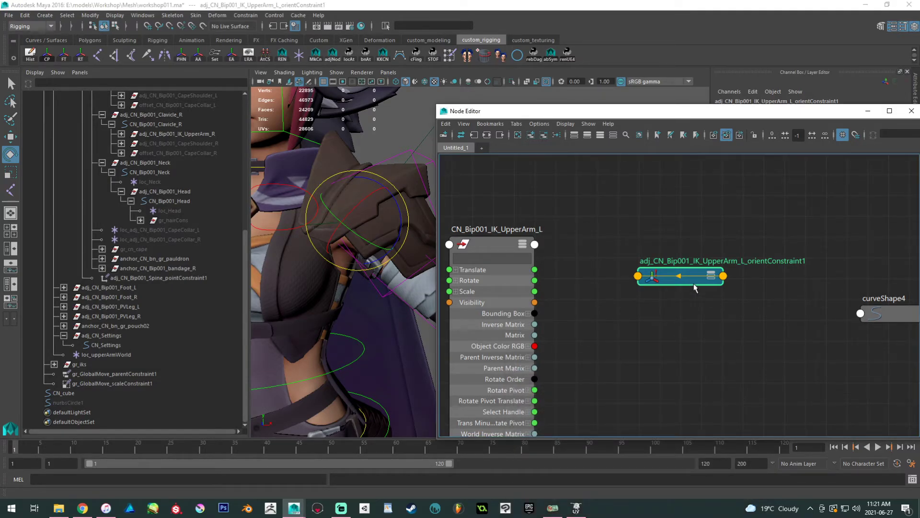
key(3)
drag(694, 280, 709, 207)
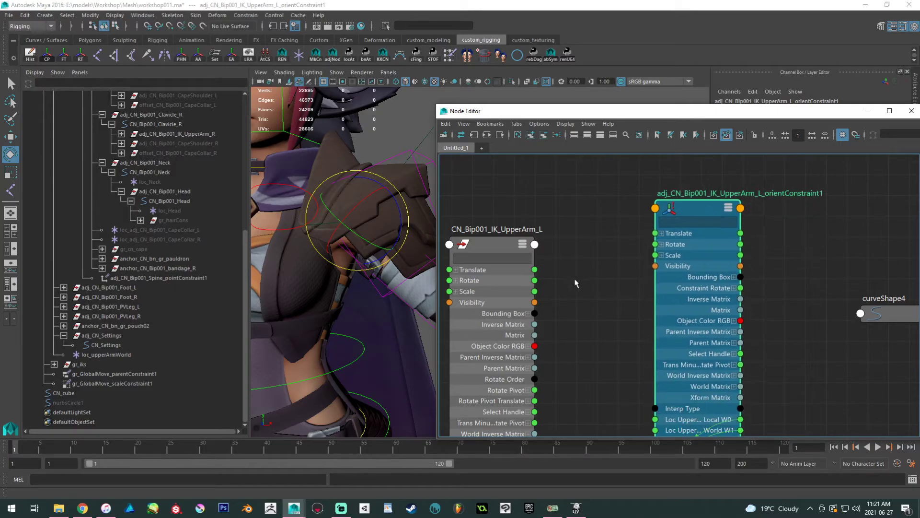
scroll(582, 290, down, 3)
scroll(601, 302, up, 2)
alt+middle_drag(592, 292, 598, 253)
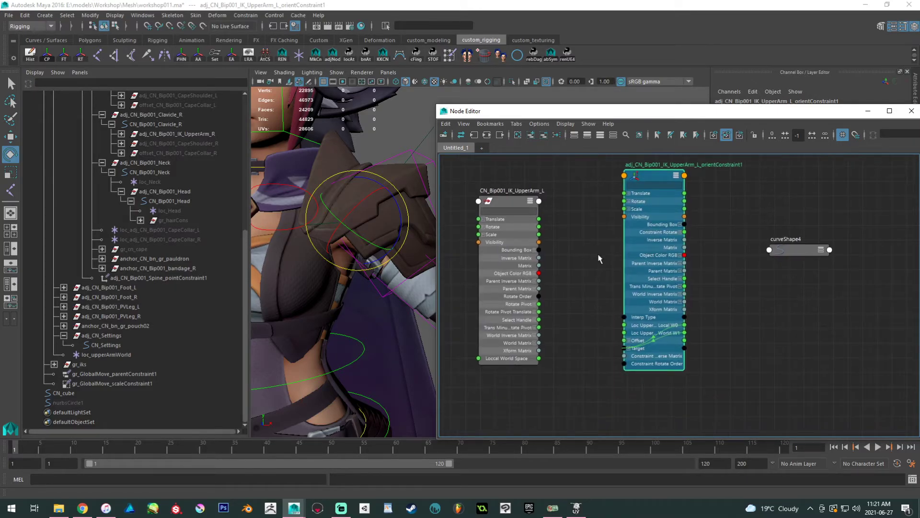
Create a reverse node and place it between the upper arm control node and the orient constraint node.
scroll(599, 259, up, 1)
scroll(610, 267, up, 1)
click(597, 253)
key(Tab)
text(rever)
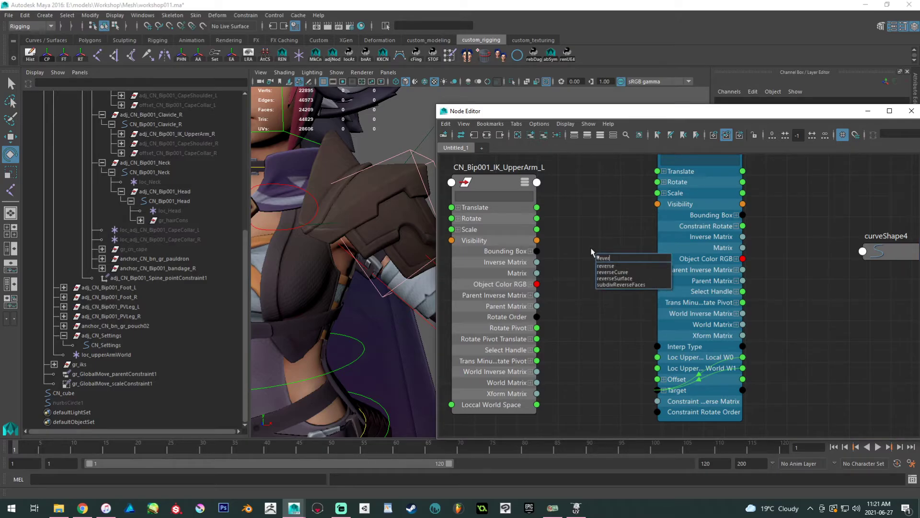
click(611, 266)
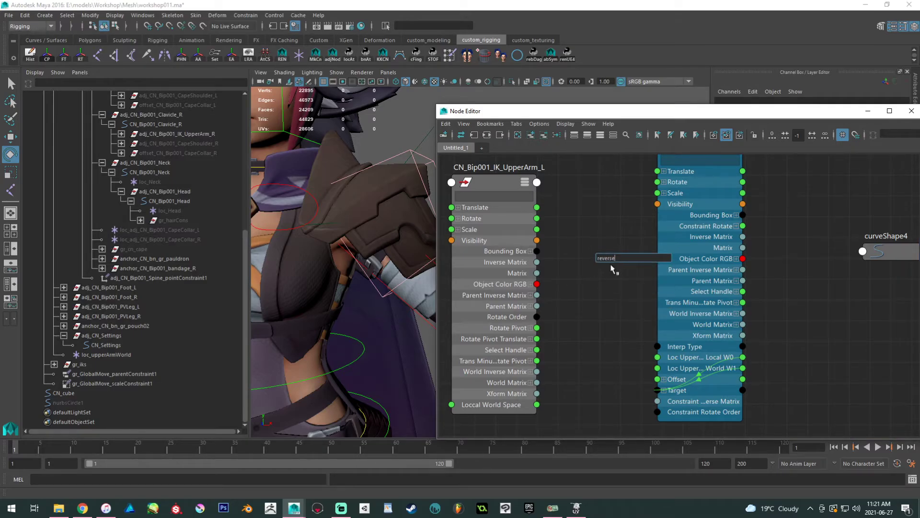
key(Return)
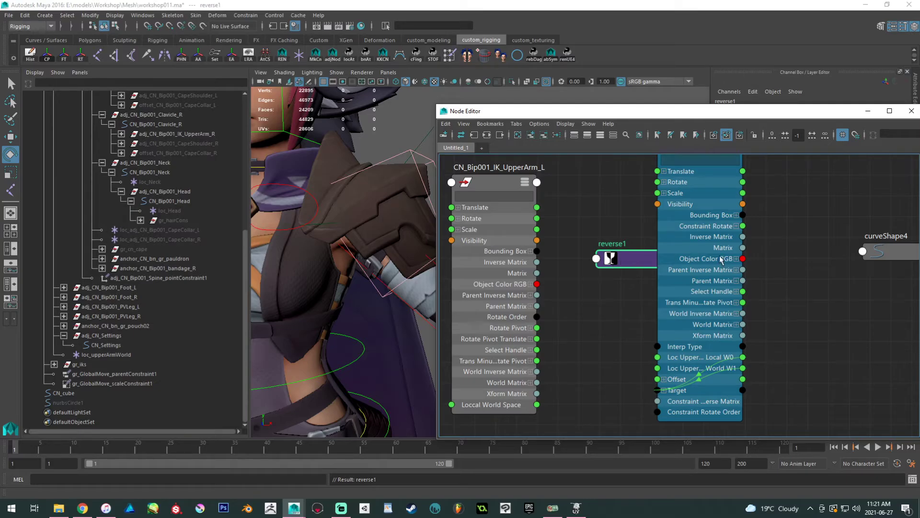
scroll(714, 257, down, 3)
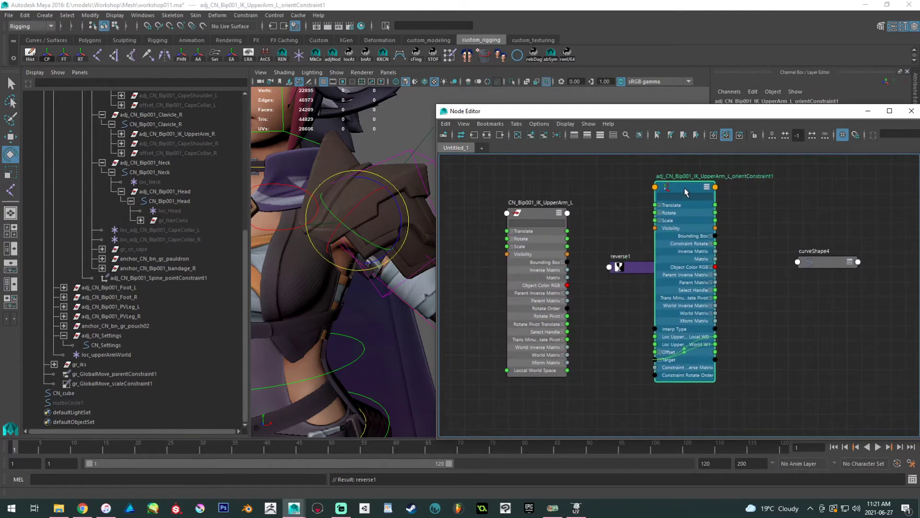
drag(683, 192, 716, 192)
drag(645, 268, 628, 263)
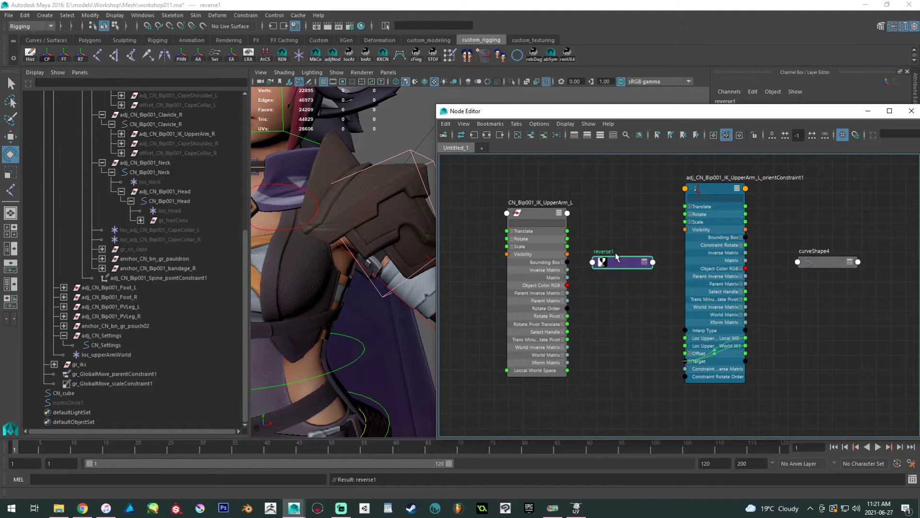
Rename the reverse node as reverse_UpperArmSpace.
double_click(604, 251)
click(614, 251)
key(BackSpace)
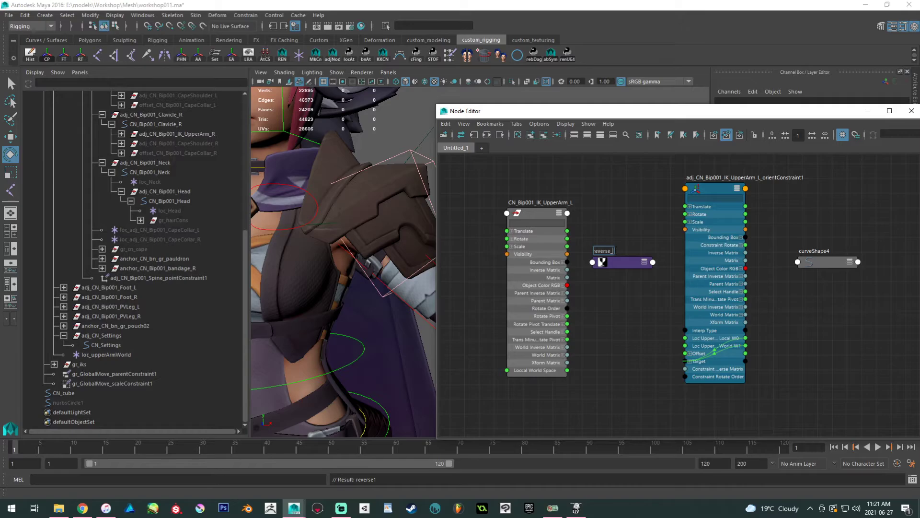
text(_l)
key(BackSpace)
text(UpperAr)
text(mSpace)
key(Return)
Expand reverse_UpperArmSpace with its X, Y and Z channels and connect the control's Loccal World Space attribute to Input X.
alt+middle_drag(600, 232, 580, 223)
scroll(597, 262, up, 1)
scroll(542, 311, up, 1)
click(593, 232)
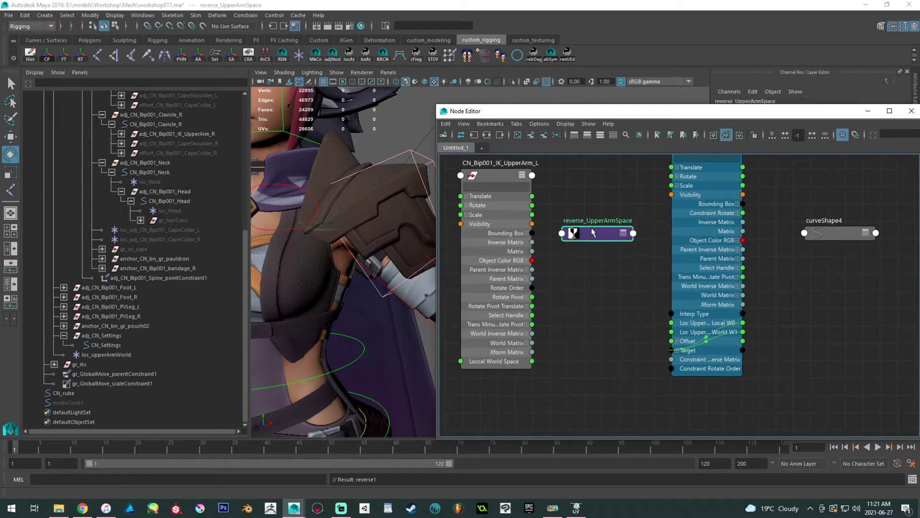
key(3)
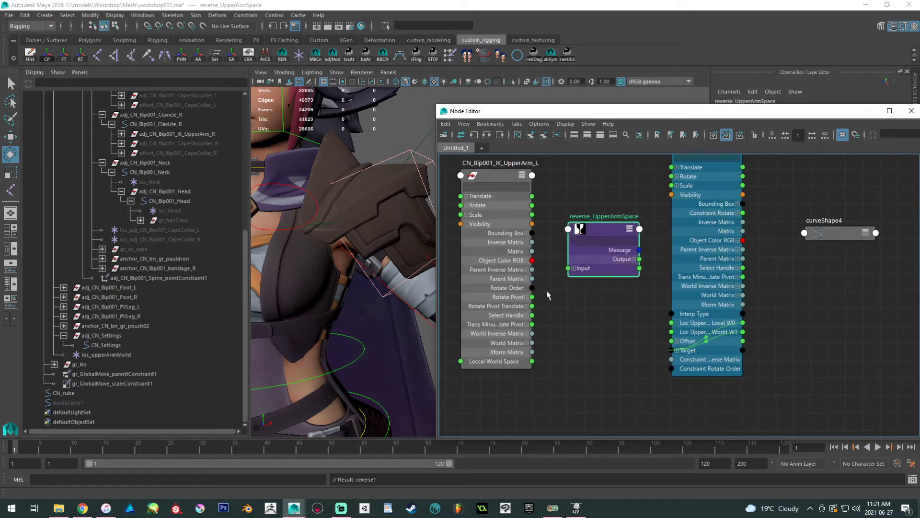
click(574, 268)
click(634, 258)
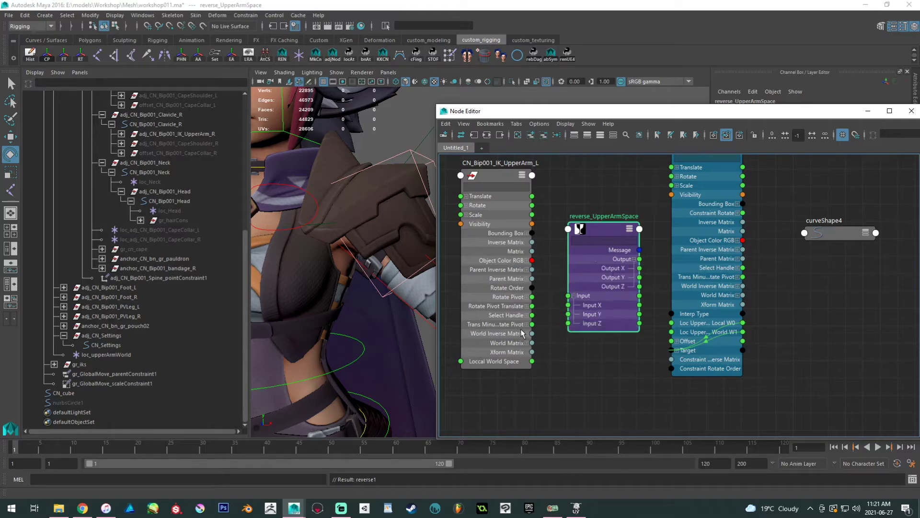
drag(533, 361, 568, 305)
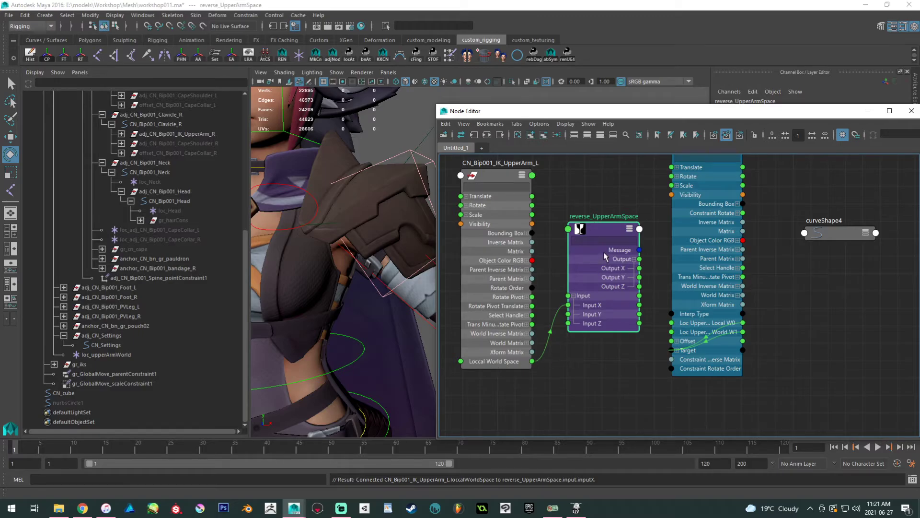
drag(600, 237, 597, 201)
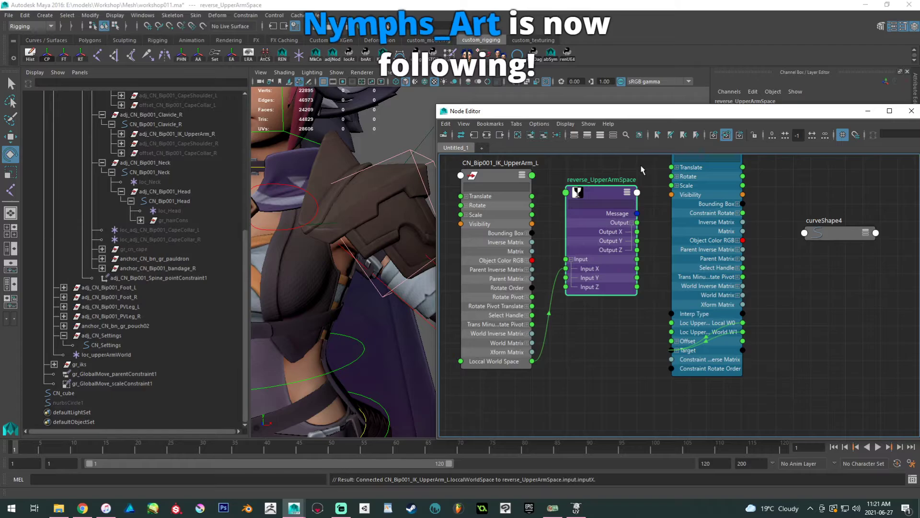
Connect the reverse node's Output X to the constraint's Loc Upper Arm Local W0, and the control's Loccal World Space to Loc Upper Arm World W1.
drag(719, 113, 0, 194)
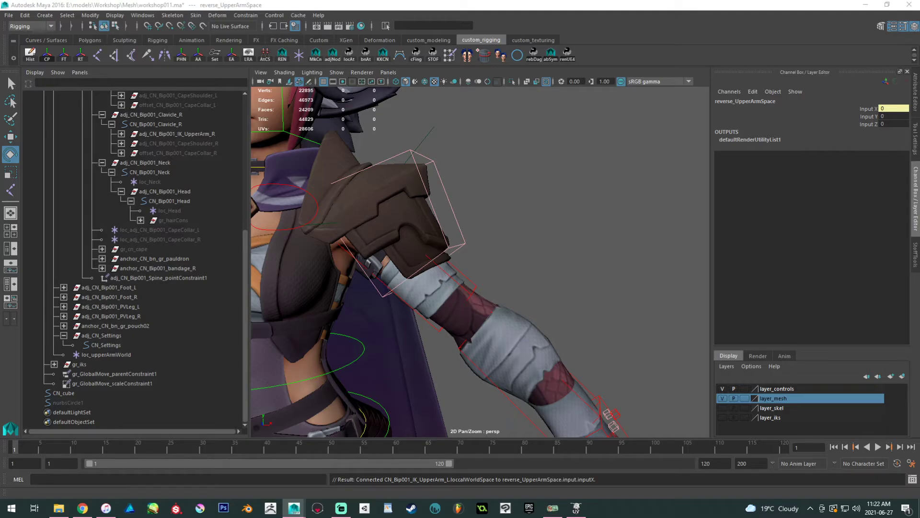
click(480, 283)
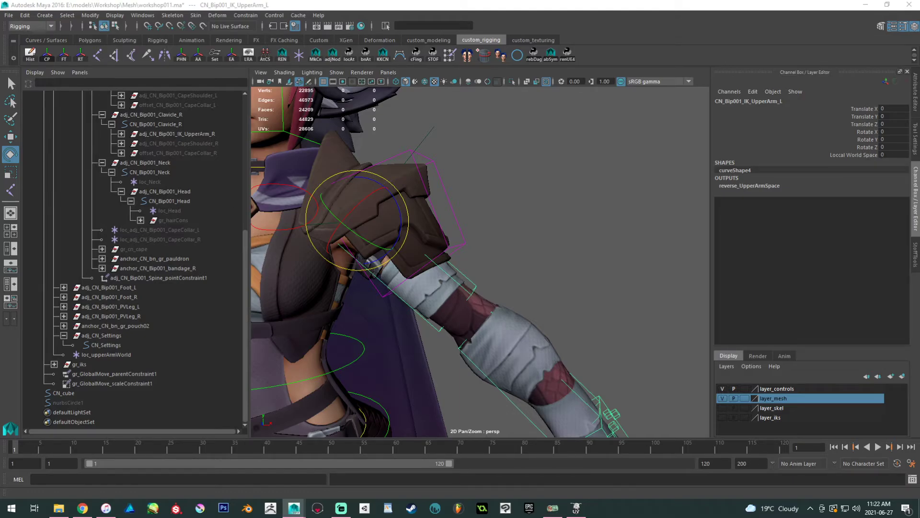
drag(430, 160, 515, 110)
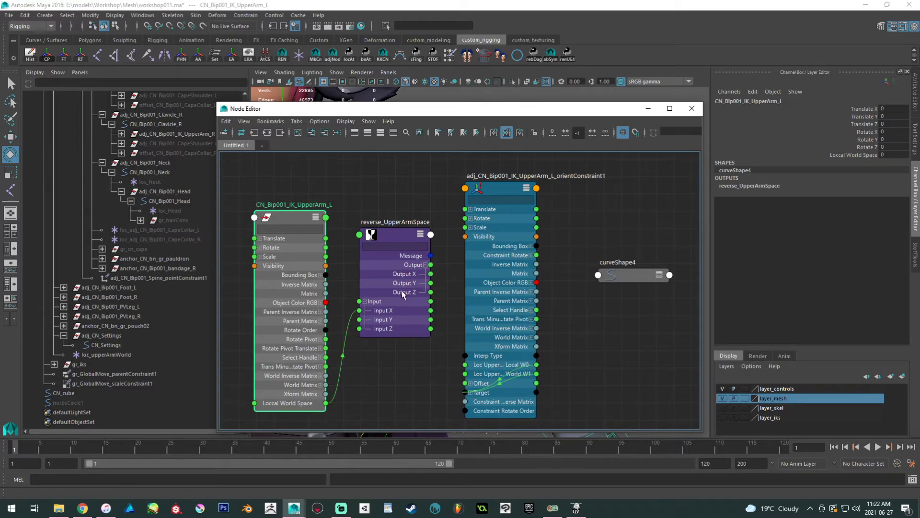
drag(431, 274, 465, 364)
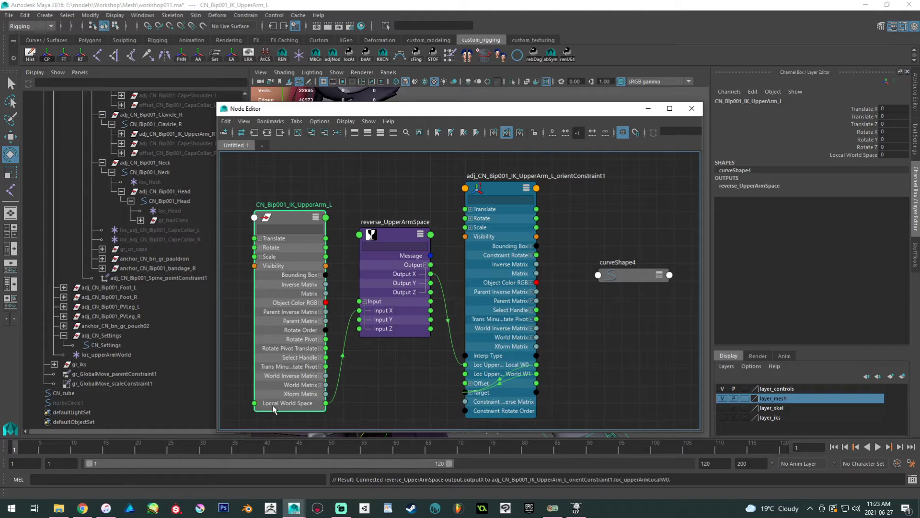
drag(326, 402, 464, 371)
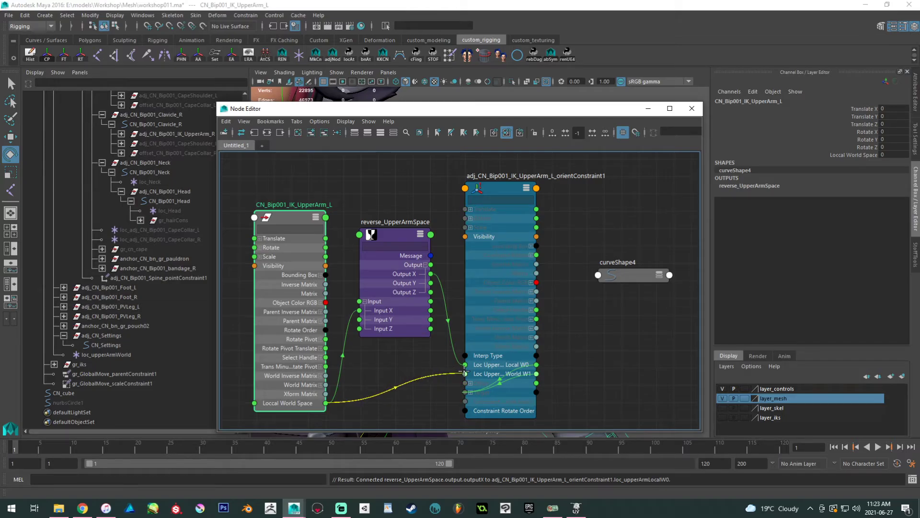
drag(464, 373, 465, 373)
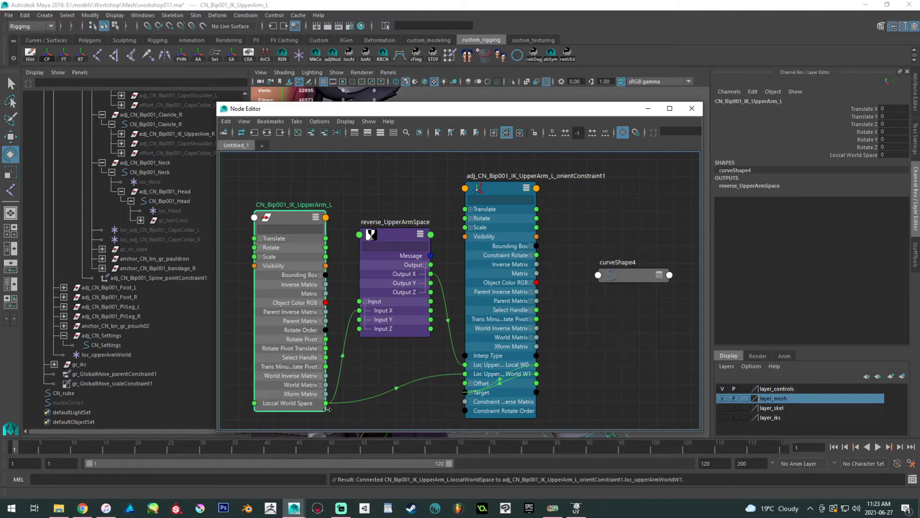
drag(511, 113, 0, 201)
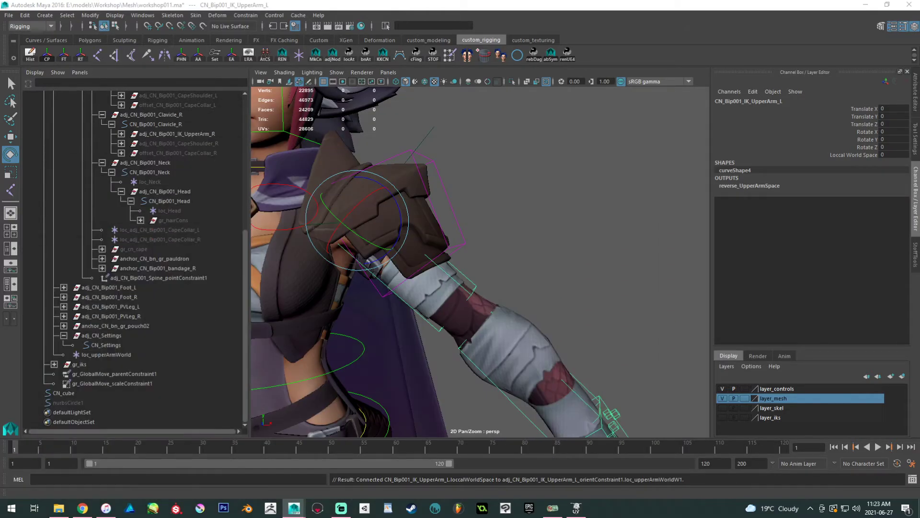
Test the space switch by rotating the CN_Bip001_Spine control and scrubbing Loccal World Space on the left upper arm control.
middle_click(467, 277)
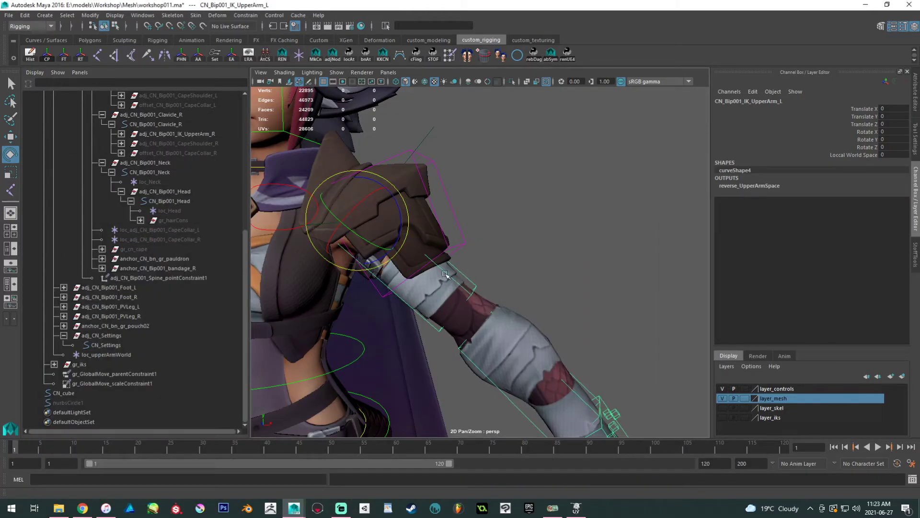
click(364, 342)
drag(276, 350, 243, 360)
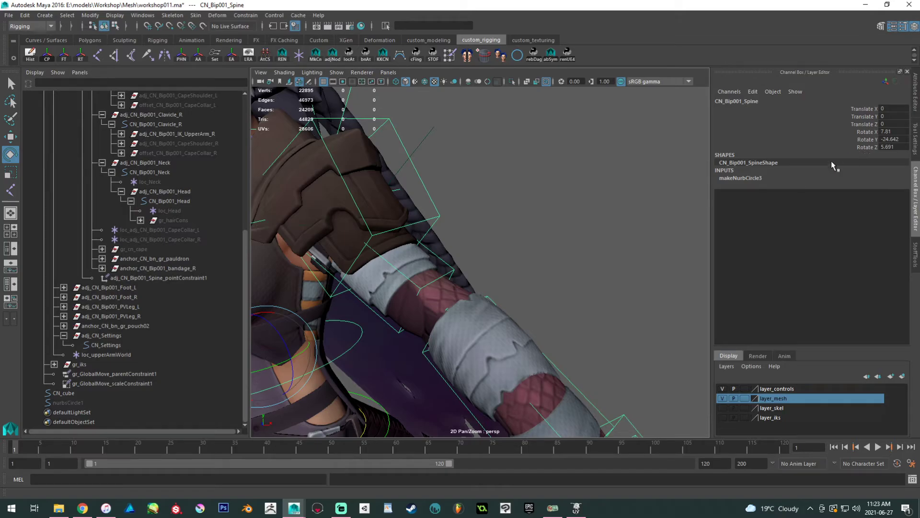
click(444, 275)
click(857, 154)
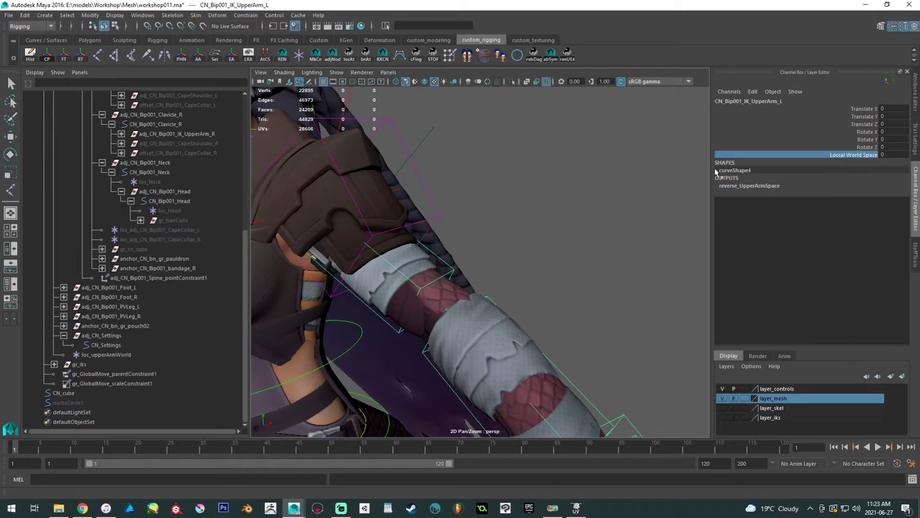
mouse_move(544, 163)
middle_down()
mouse_move(556, 165)
mouse_move(530, 166)
mouse_move(560, 168)
mouse_move(511, 170)
mouse_move(547, 171)
middle_up()
key(e)
Reset Rotate X, Y and Z of the CN_Bip001_Spine control to 0.
click(354, 344)
click(355, 342)
drag(890, 131, 884, 146)
text(0)
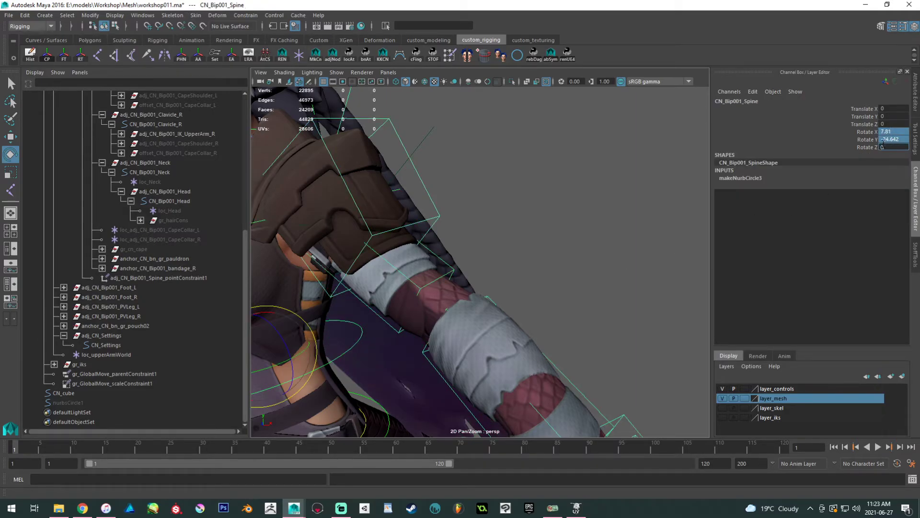
key(Return)
Select the CN_Bip001_IK_UpperArm_L control and reveal it in the scene hierarchy.
scroll(456, 227, up, 3)
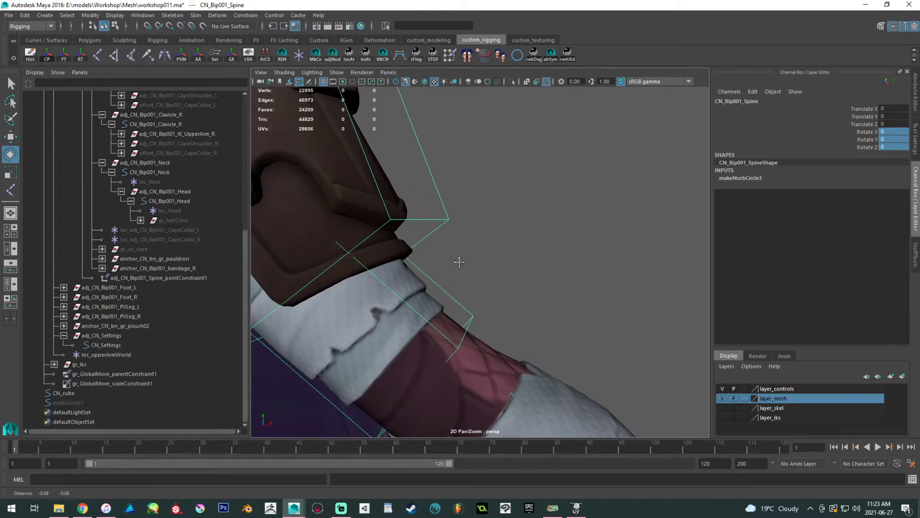
scroll(454, 267, up, 3)
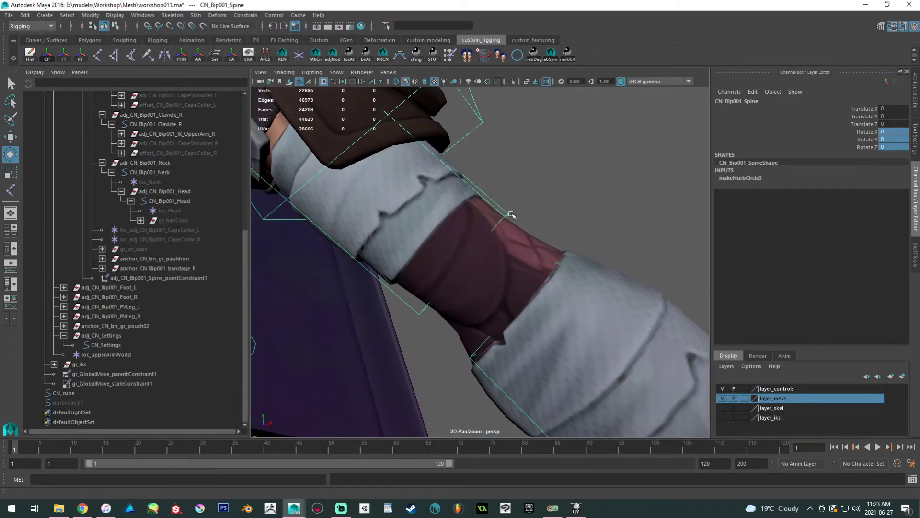
click(508, 214)
scroll(501, 182, down, 2)
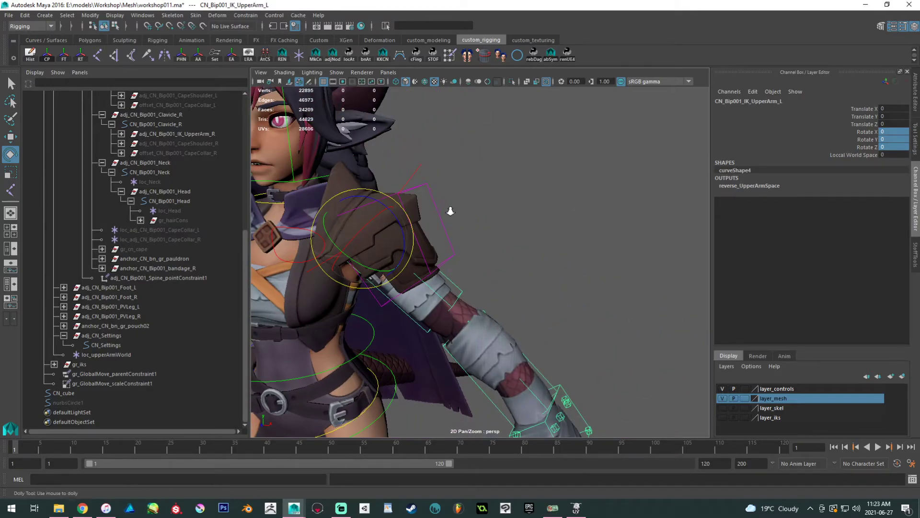
alt+right_drag(447, 207, 420, 263)
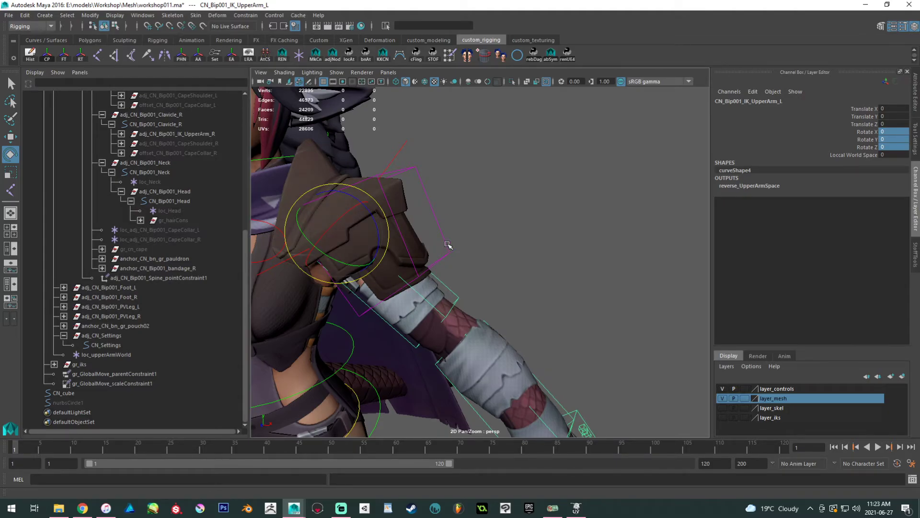
alt+middle_drag(447, 244, 466, 247)
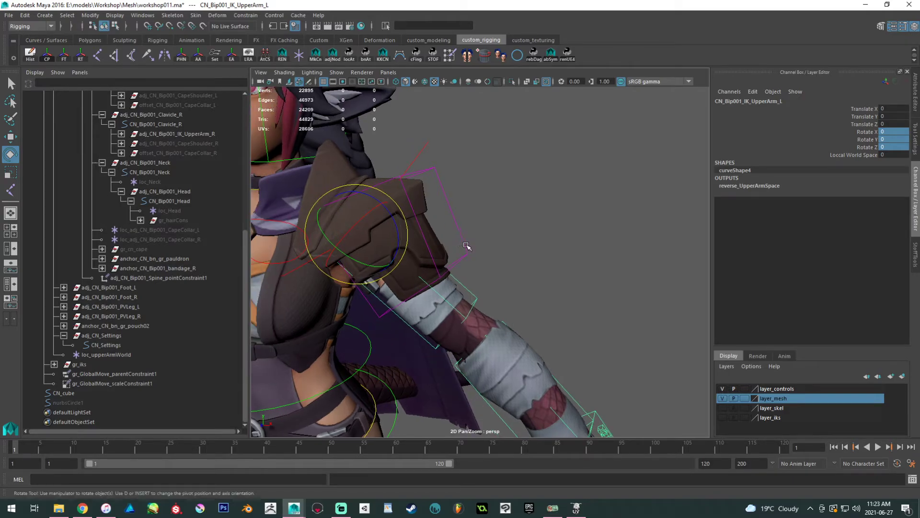
alt+right_drag(466, 247, 491, 259)
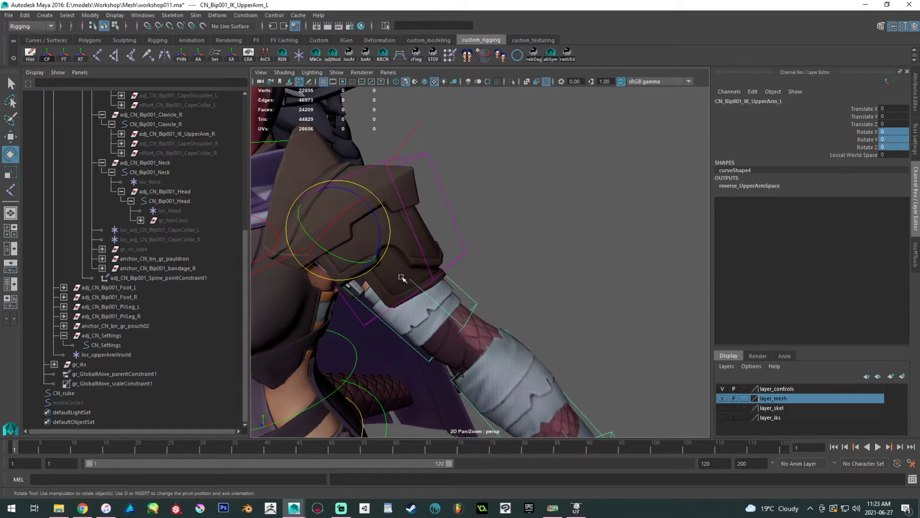
key(f)
Set the Interp Type of the adj_CN_Bip001_IK_UpperArm_L orient constraint to Shortest.
click(194, 239)
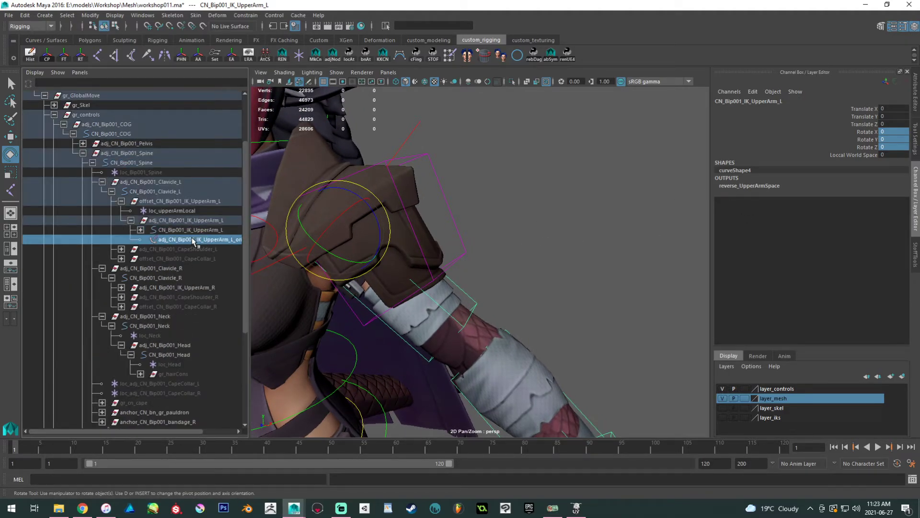
click(754, 170)
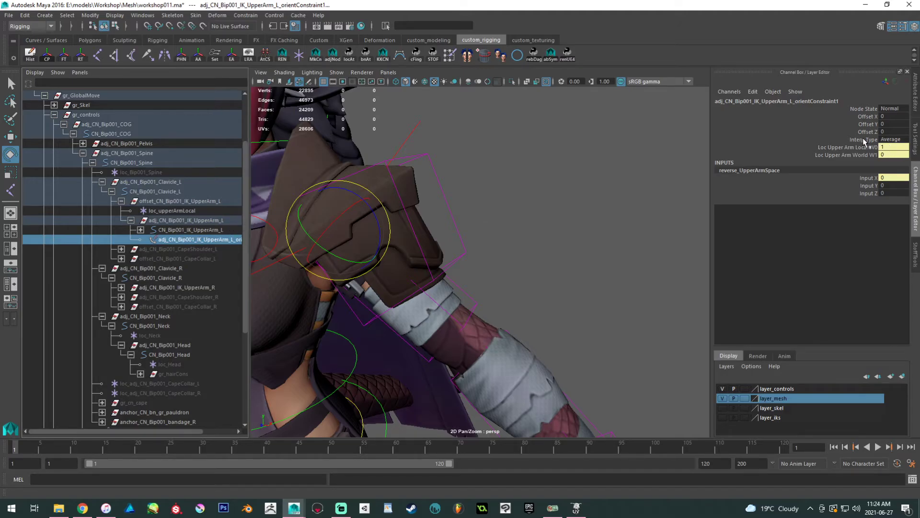
click(887, 140)
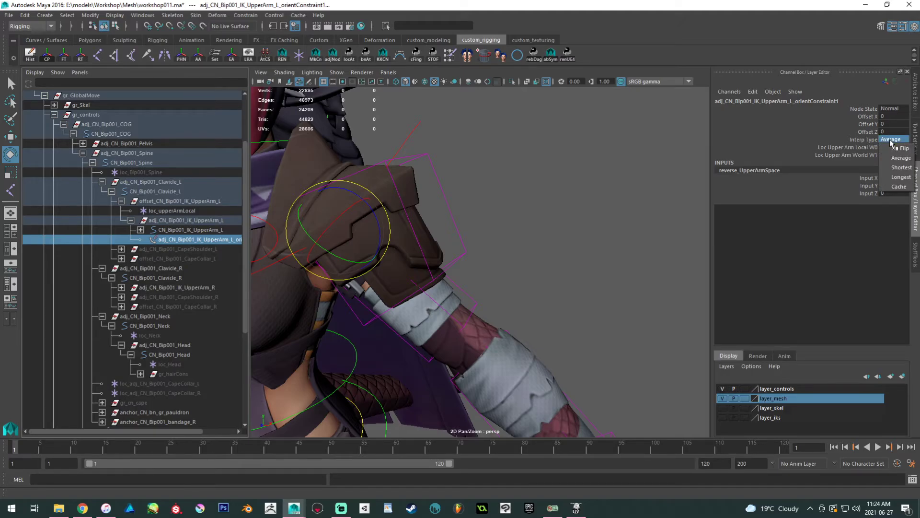
click(902, 168)
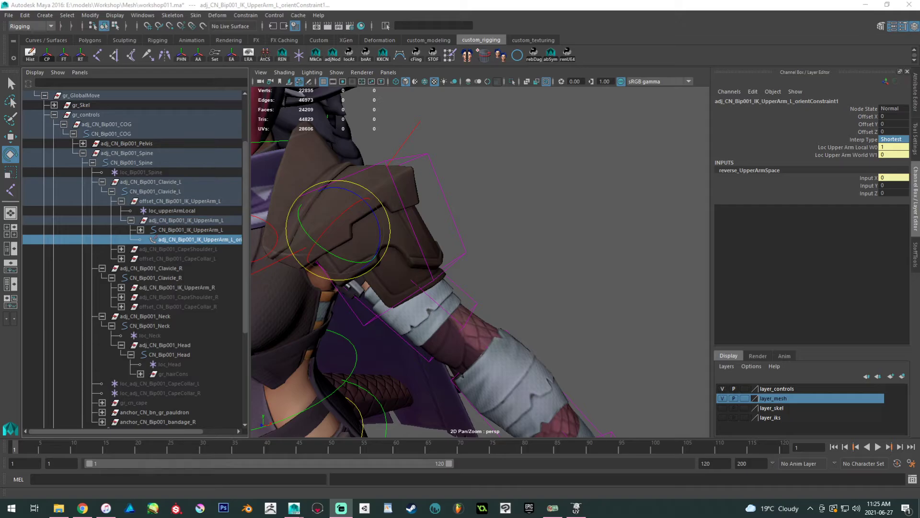
Select the CN_Bip001_IK_UpperArm_L control and highlight its Loccal World Space attribute.
scroll(451, 242, down, 10)
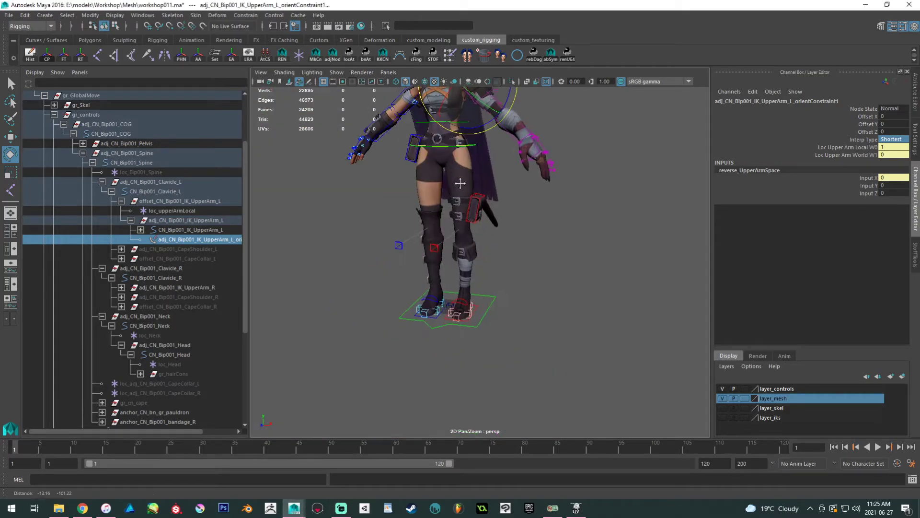
alt+right_drag(453, 245, 467, 278)
alt+middle_drag(467, 279, 460, 344)
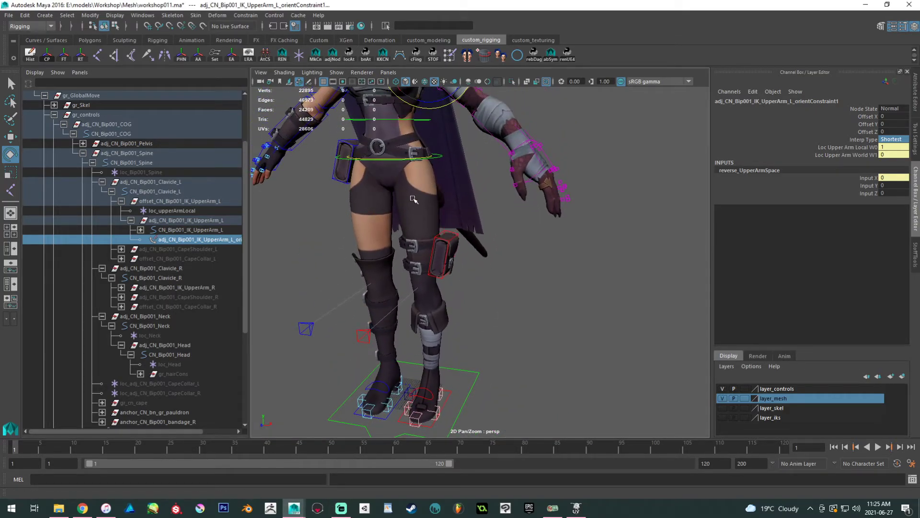
alt+middle_drag(472, 163, 460, 113)
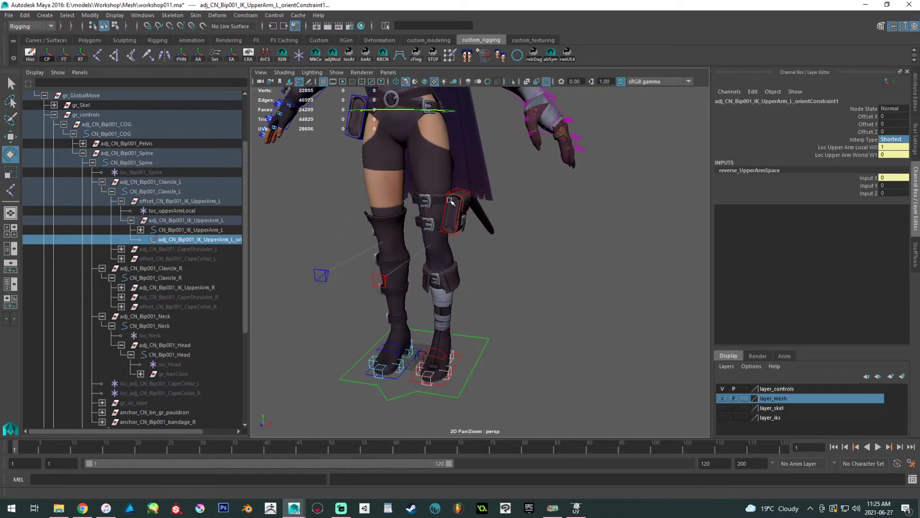
alt+middle_drag(444, 224, 443, 354)
alt+right_drag(443, 269, 482, 274)
alt+middle_drag(483, 275, 472, 350)
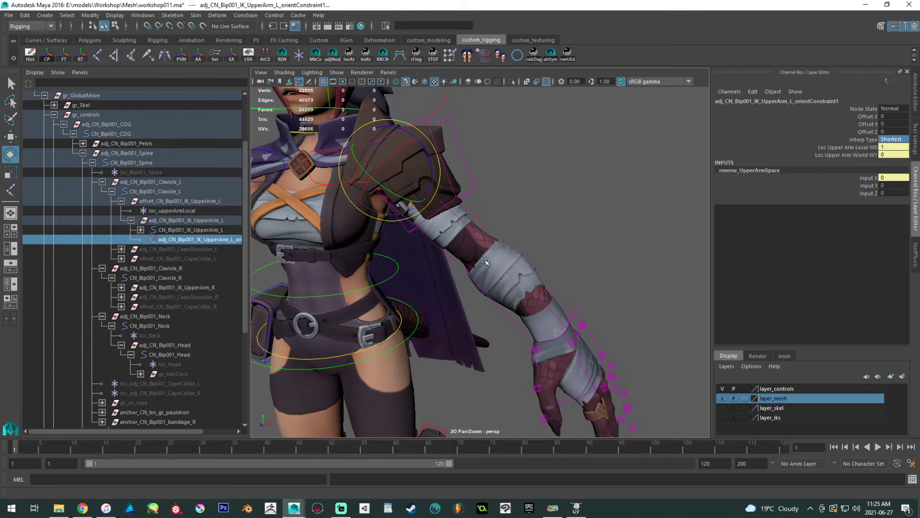
click(449, 228)
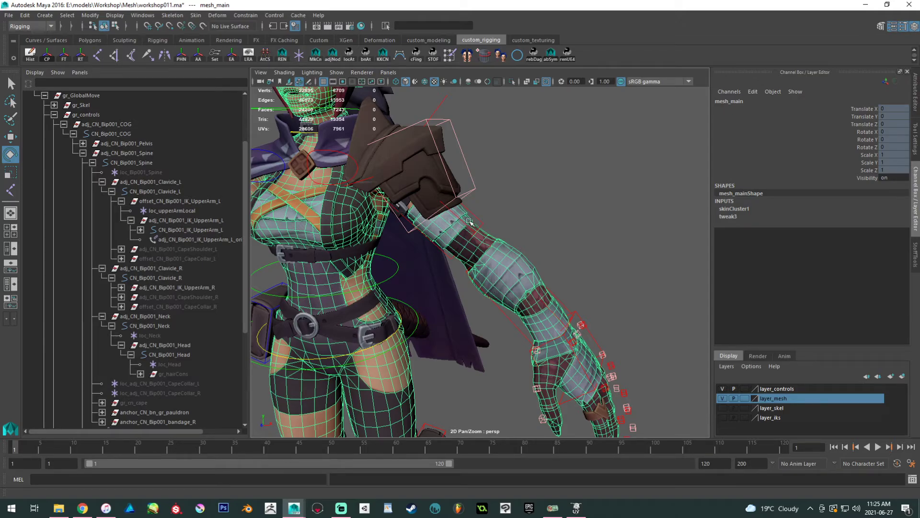
alt+middle_drag(490, 180, 520, 222)
alt+right_drag(520, 222, 556, 302)
alt+middle_drag(552, 270, 520, 279)
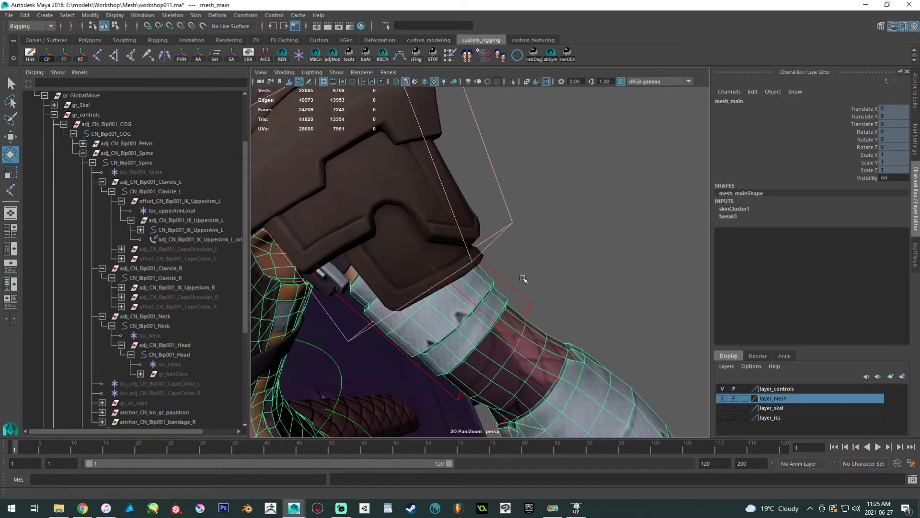
click(512, 285)
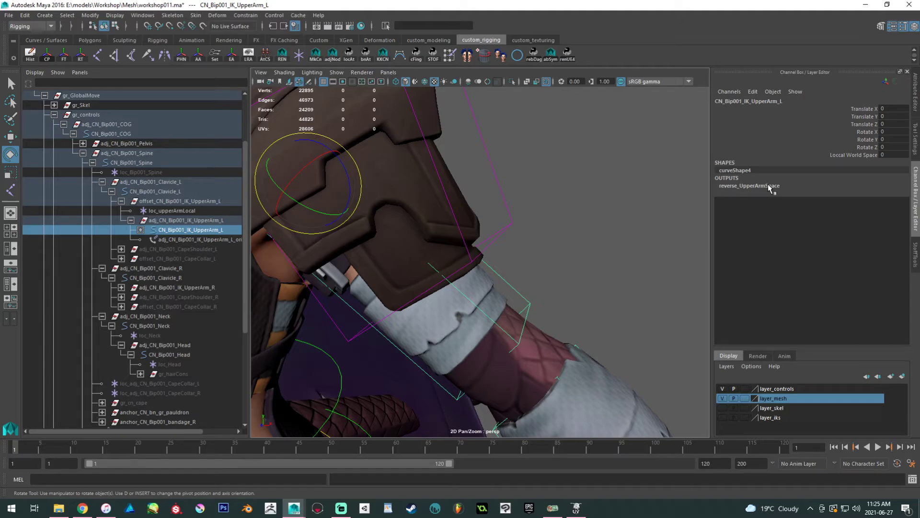
click(848, 153)
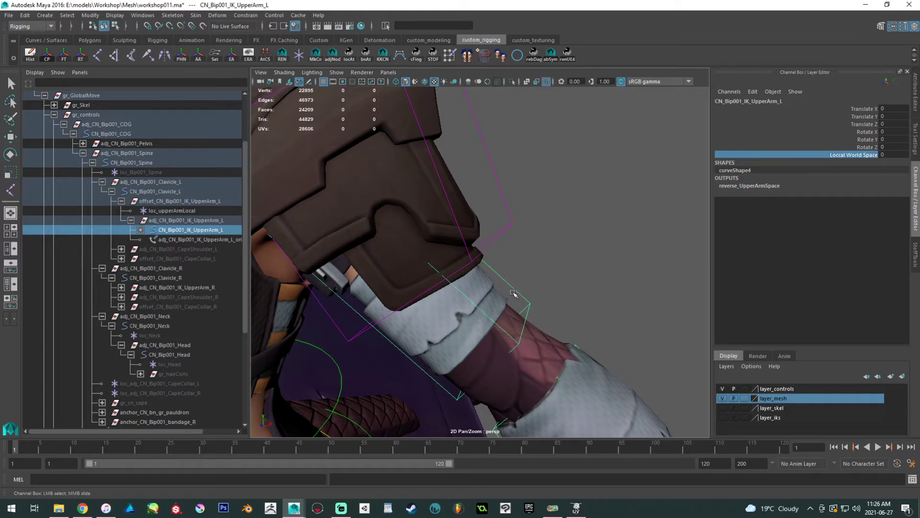
Examine the left upper arm control close up and in relation to the whole character.
key(a)
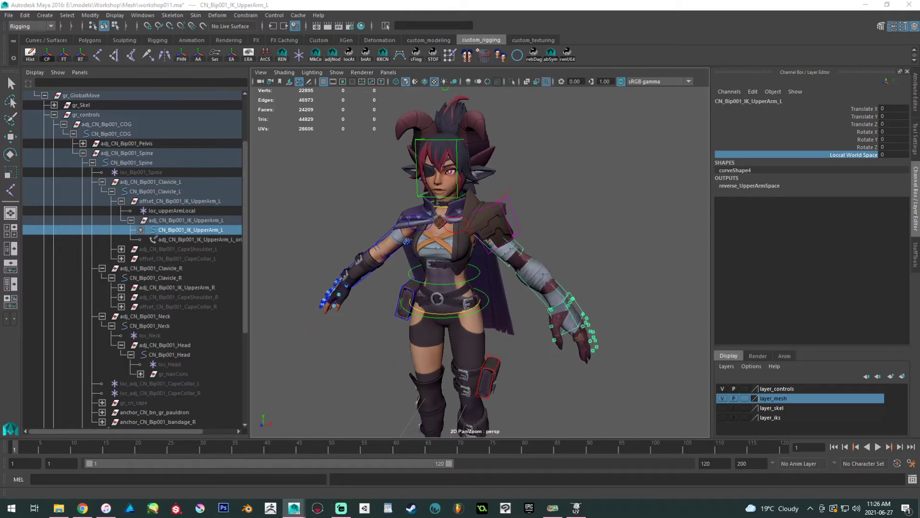
alt+right_drag(410, 223, 477, 269)
alt+drag(476, 269, 484, 262)
alt+middle_drag(484, 261, 450, 306)
alt+right_drag(450, 307, 502, 306)
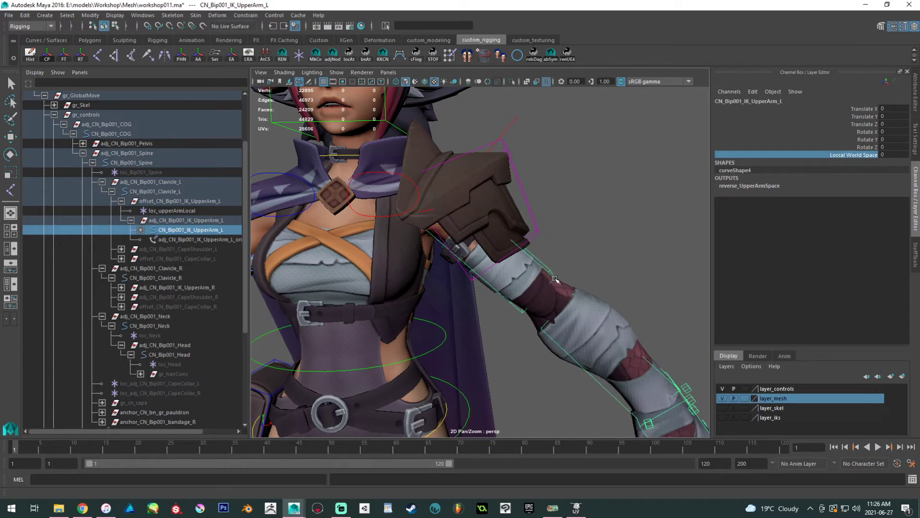
middle_drag(554, 279, 488, 242)
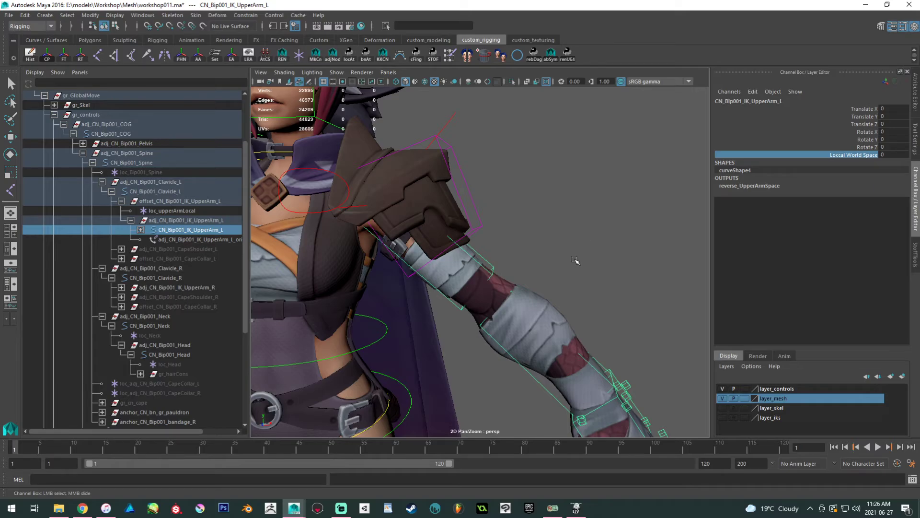
alt+middle_drag(573, 261, 585, 224)
alt+right_drag(585, 224, 481, 224)
alt+drag(481, 225, 501, 226)
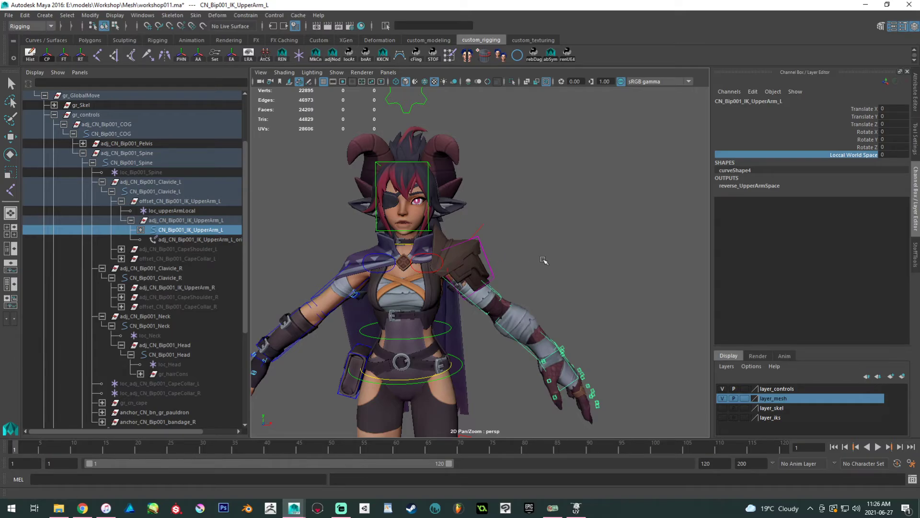
Select the CN_Bip001_Foot_L control at the left foot and activate the Move tool.
scroll(560, 302, up, 4)
scroll(559, 309, down, 5)
scroll(438, 312, up, 6)
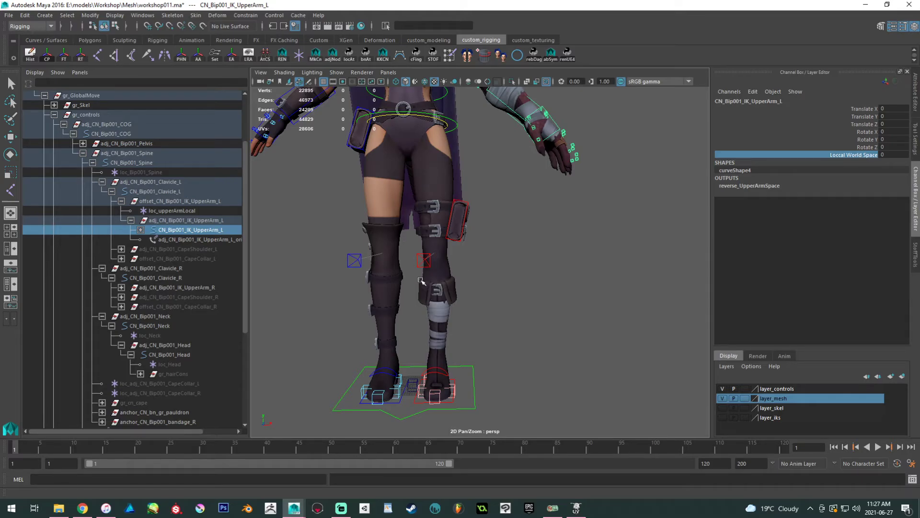
click(452, 401)
key(e)
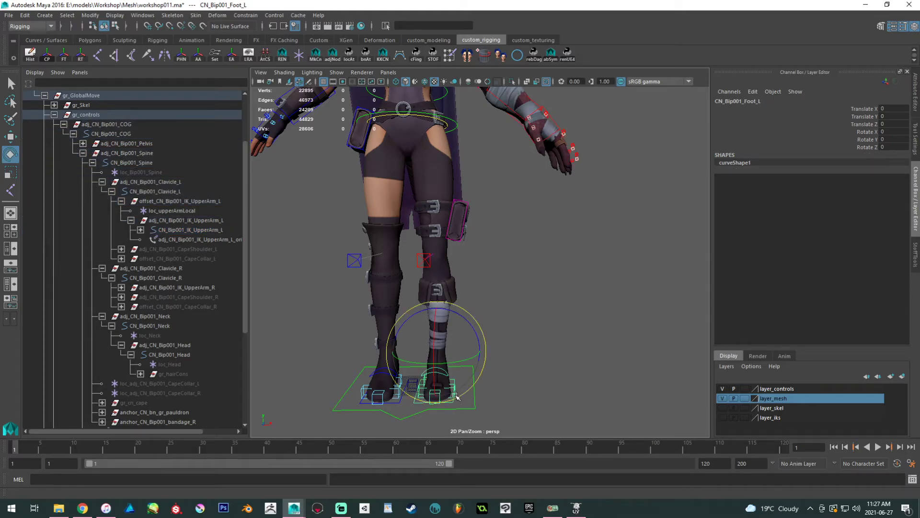
key(w)
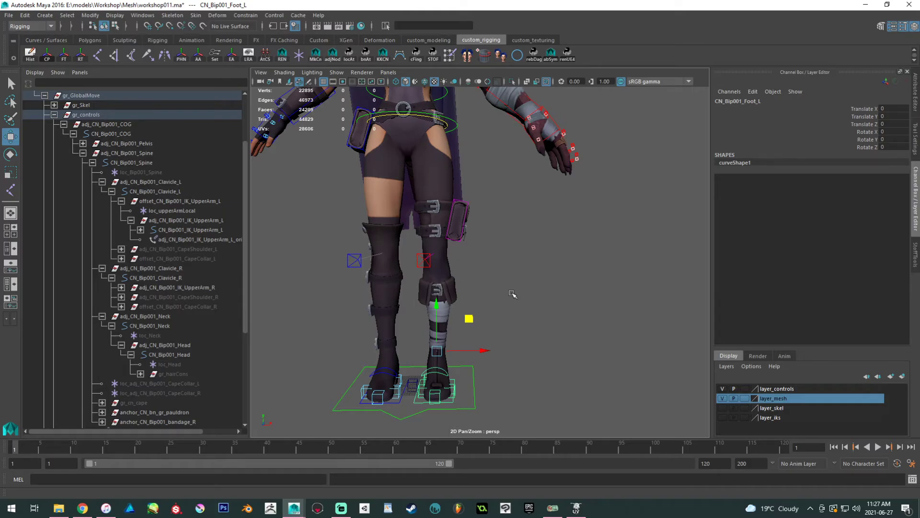
Examine the character's left leg and foot controls, and the head and shoulder controls from the side.
alt+drag(441, 372, 455, 359)
alt+right_drag(456, 359, 482, 389)
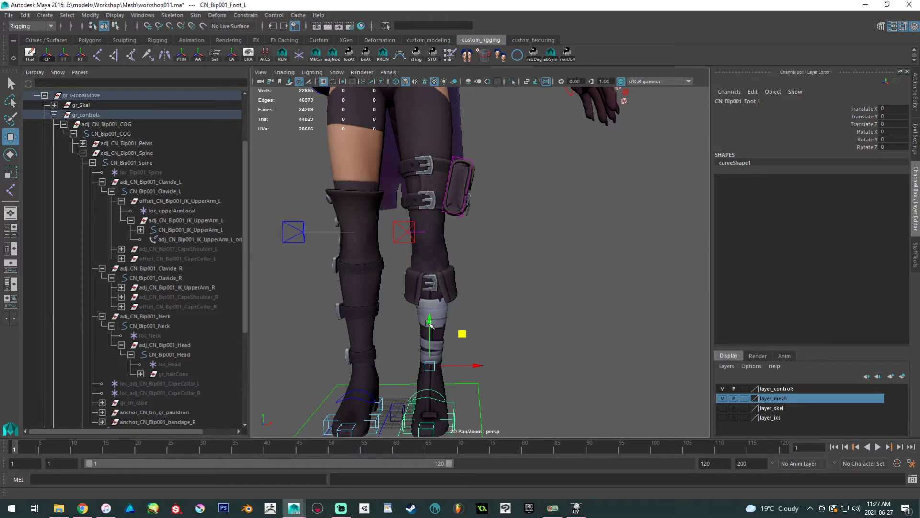
alt+drag(429, 260, 369, 269)
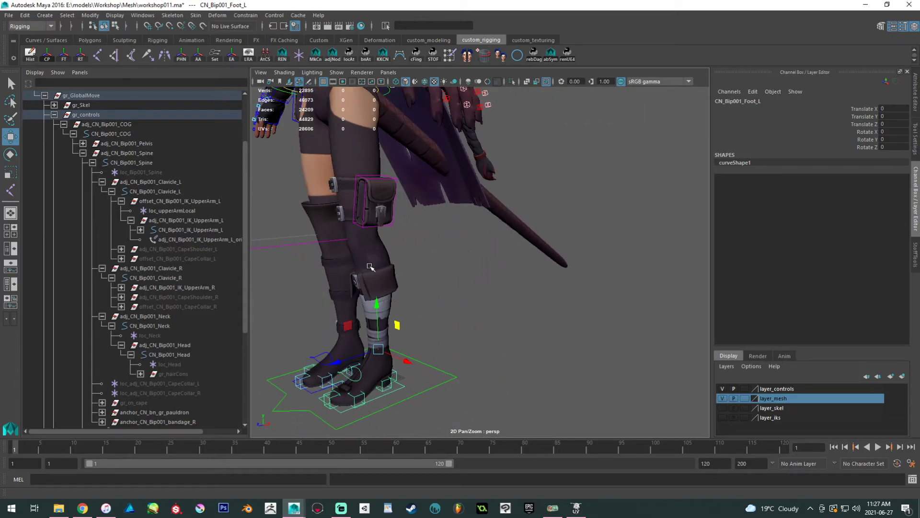
alt+middle_drag(370, 269, 368, 295)
alt+drag(414, 234, 482, 230)
alt+middle_drag(482, 230, 482, 241)
alt+drag(483, 241, 487, 248)
alt+middle_drag(477, 226, 477, 356)
alt+drag(464, 294, 485, 298)
alt+middle_drag(485, 298, 491, 370)
alt+drag(491, 370, 485, 316)
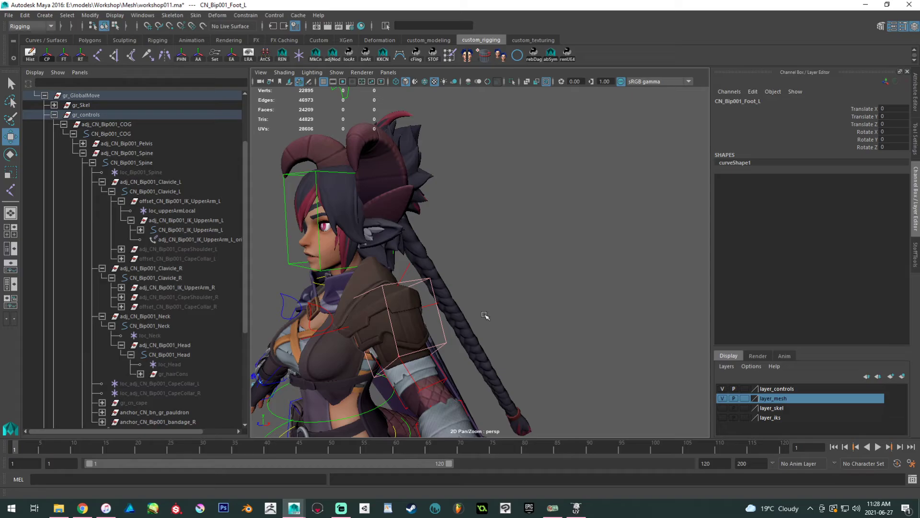
alt+drag(485, 316, 460, 212)
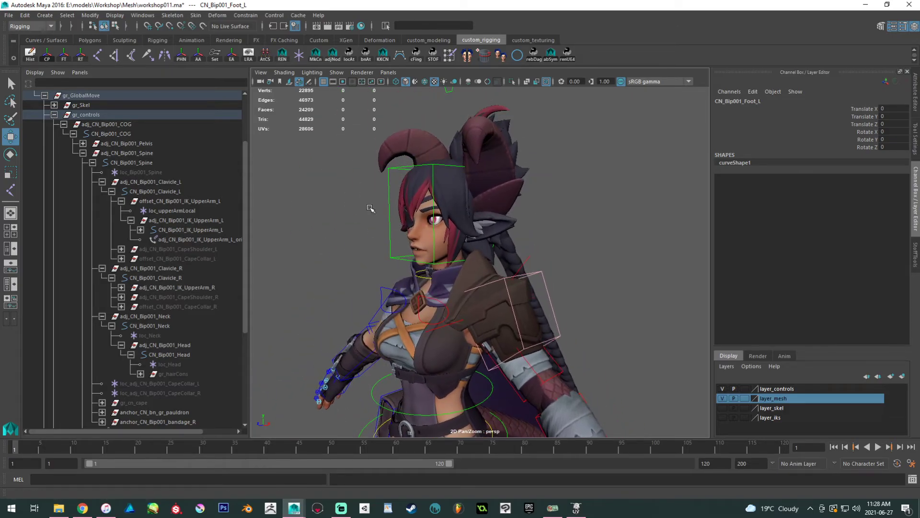
Rotate the head control as a test and undo the rotation.
click(388, 218)
key(e)
drag(440, 242, 619, 221)
key(ctrl+z)
Select the loc_upperArmWorld locator and hide it.
drag(597, 238, 614, 253)
scroll(119, 288, down, 5)
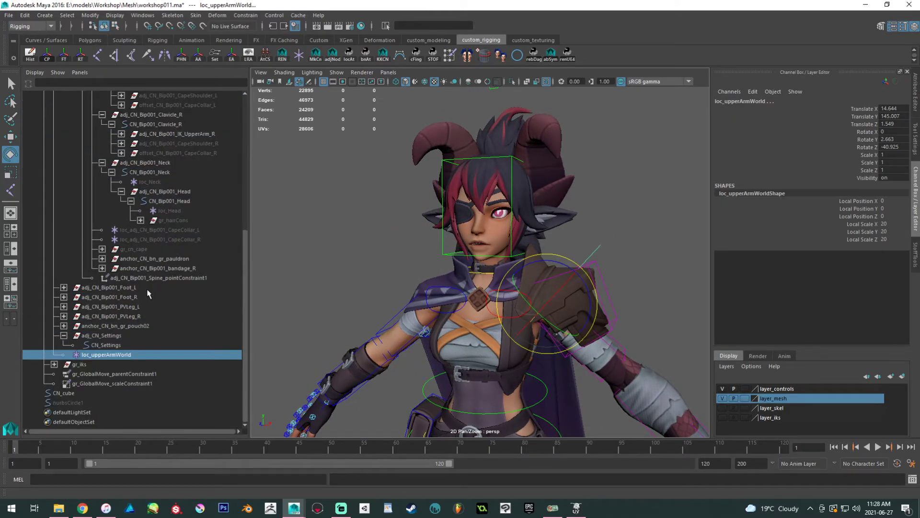
key(ctrl+h)
Examine the full character and its controls from the front and the side.
alt+drag(650, 228, 611, 235)
alt+right_drag(611, 235, 628, 299)
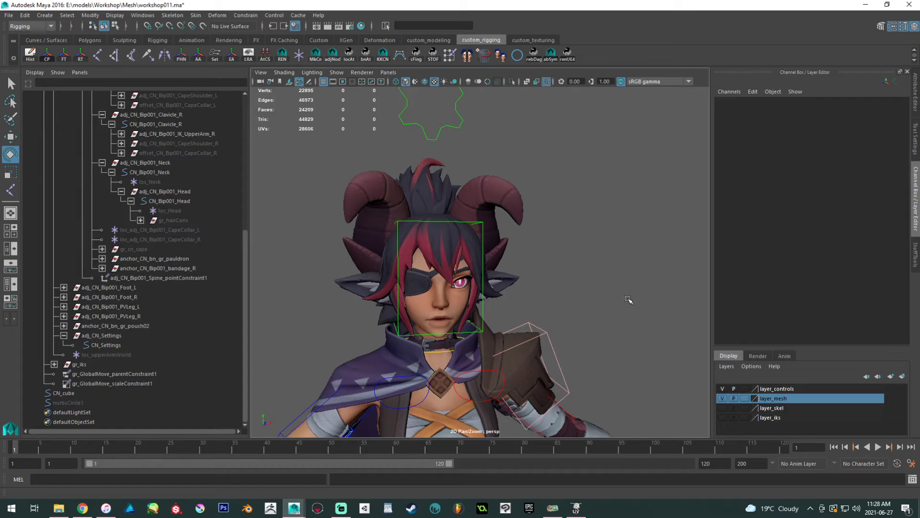
alt+middle_drag(591, 301, 593, 265)
alt+right_drag(593, 265, 479, 307)
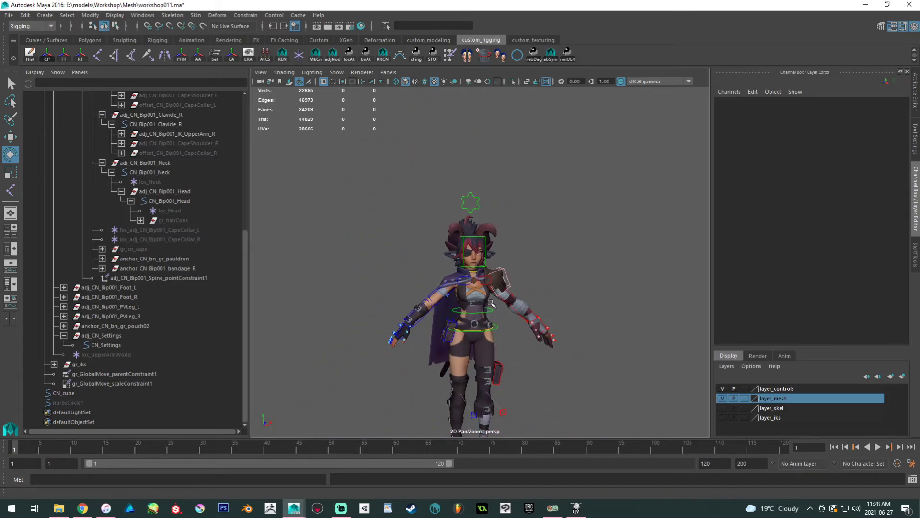
alt+middle_drag(479, 373, 494, 281)
alt+drag(494, 280, 394, 288)
alt+middle_drag(395, 287, 384, 337)
alt+right_drag(384, 337, 449, 363)
alt+middle_drag(448, 363, 454, 305)
alt+drag(455, 305, 501, 258)
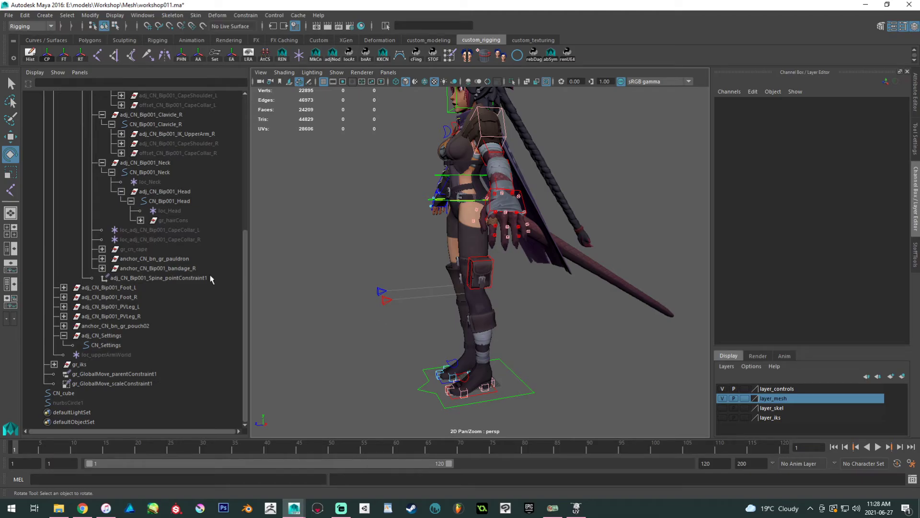
Collapse the gr_controls hierarchy under gr_GlobalMove.
scroll(214, 280, up, 8)
alt+drag(336, 305, 431, 325)
scroll(426, 333, up, 3)
click(54, 191)
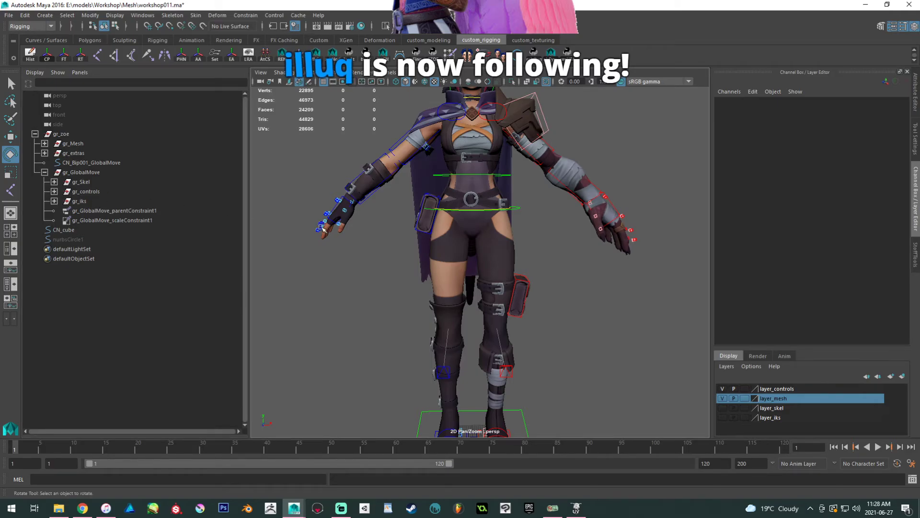
alt+middle_drag(302, 220, 330, 226)
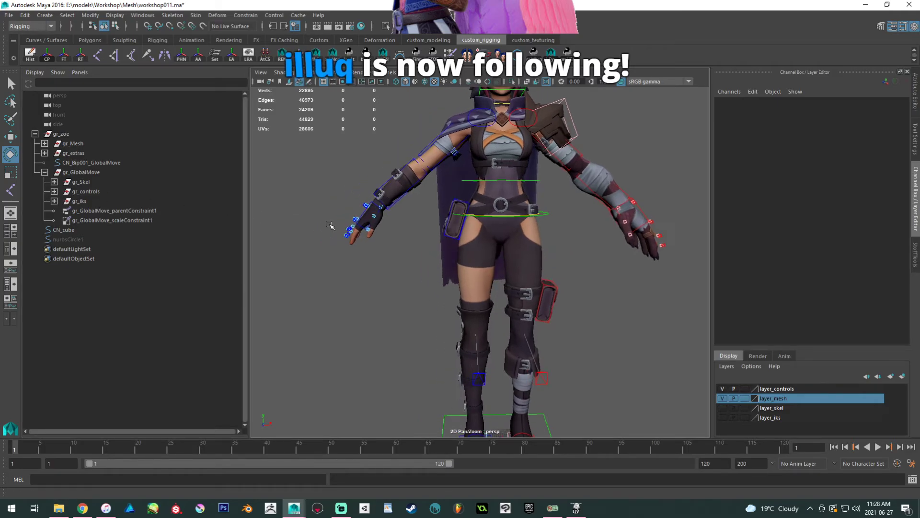
Unhide the gr_Sword group under gr_Mesh and freeze its transformations.
click(45, 144)
click(94, 163)
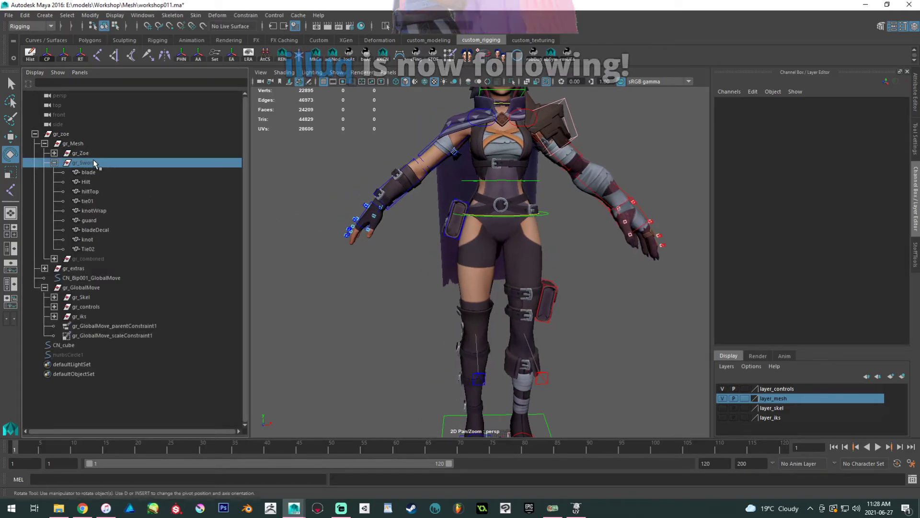
key(shift+h)
alt+middle_drag(396, 295, 396, 209)
alt+drag(396, 210, 493, 252)
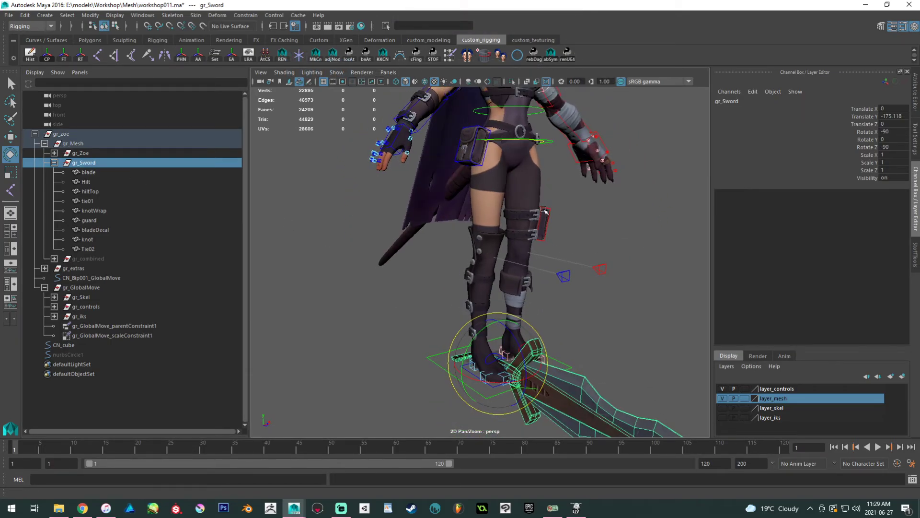
click(65, 56)
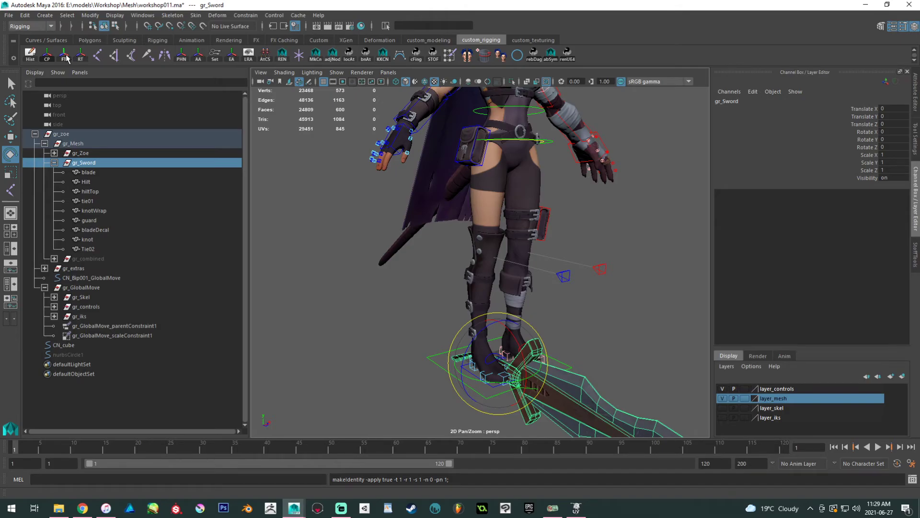
Move the gr_Sword group up from the floor to the character's right hand.
key(w)
alt+drag(455, 306, 404, 301)
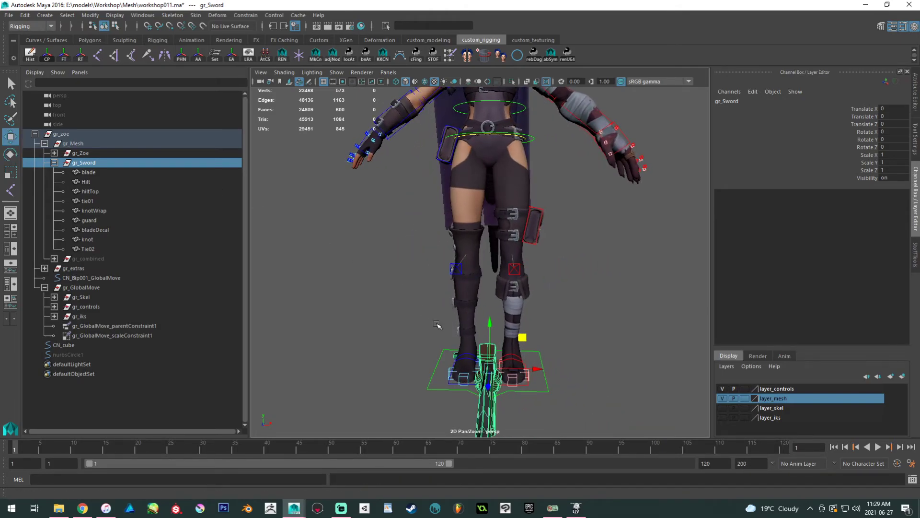
drag(518, 345, 440, 122)
alt+middle_drag(439, 122, 478, 201)
alt+drag(479, 201, 448, 192)
alt+middle_drag(448, 192, 455, 249)
scroll(455, 249, up, 5)
alt+drag(462, 247, 417, 206)
Fit the sword hilt into the right palm at about X -56.2, Y 103, Z 5.3, rotated about -38 degrees in Z.
key(e)
key(w)
alt+middle_drag(417, 206, 503, 273)
alt+drag(503, 273, 393, 240)
drag(441, 289, 573, 325)
key(e)
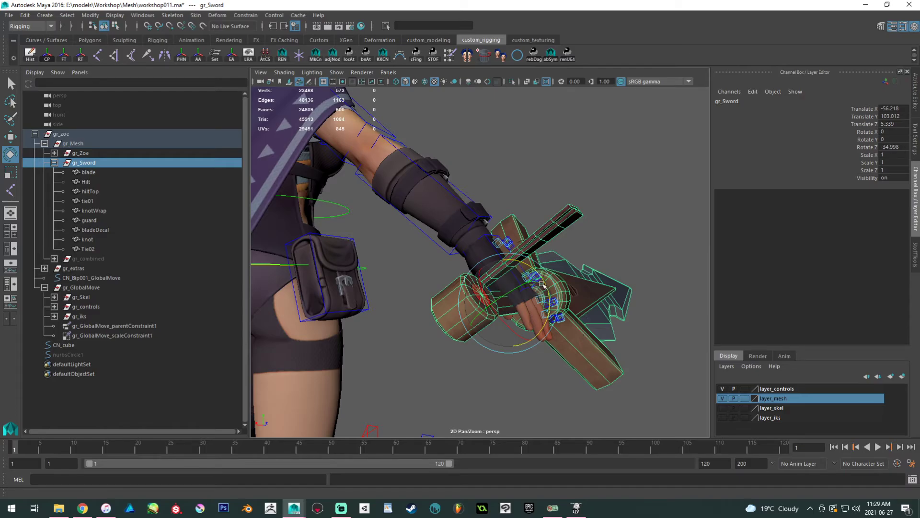
drag(545, 282, 541, 279)
key(w)
Try a further rotation of the sword in the right hand and undo it.
alt+drag(619, 283, 456, 283)
scroll(458, 329, up, 4)
key(e)
drag(449, 241, 390, 361)
key(ctrl+z)
key(ctrl+z)
alt+right_drag(388, 350, 391, 344)
alt+drag(391, 343, 430, 346)
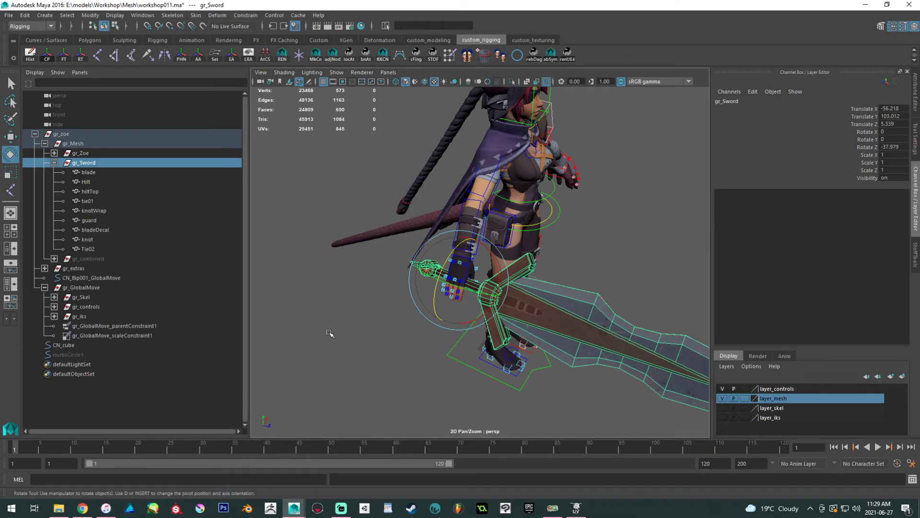
Create a single free-standing joint near the character's feet.
click(328, 332)
click(97, 55)
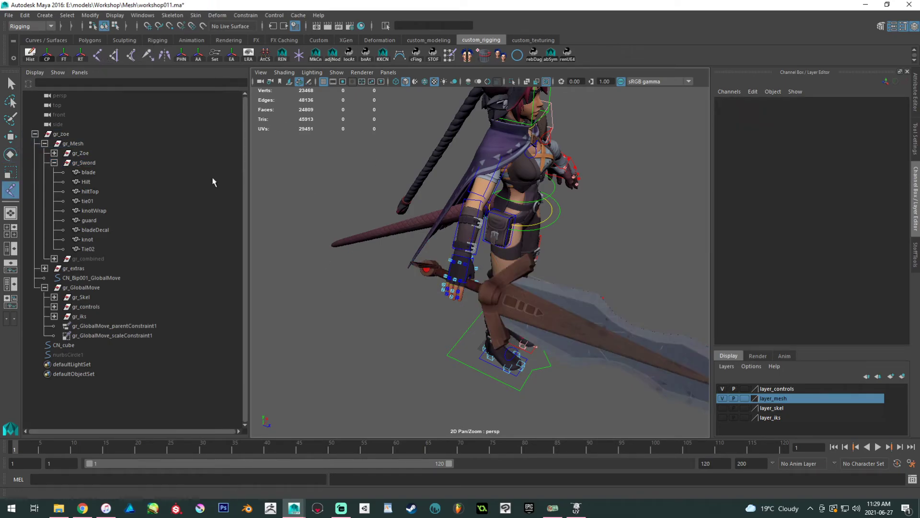
click(375, 382)
key(w)
alt+drag(377, 350, 352, 339)
alt+right_drag(351, 339, 427, 336)
Snap the new joint to the Hilt mesh with a temporary parent constraint, deleting the constraint once the joint is aligned.
shift+click(460, 296)
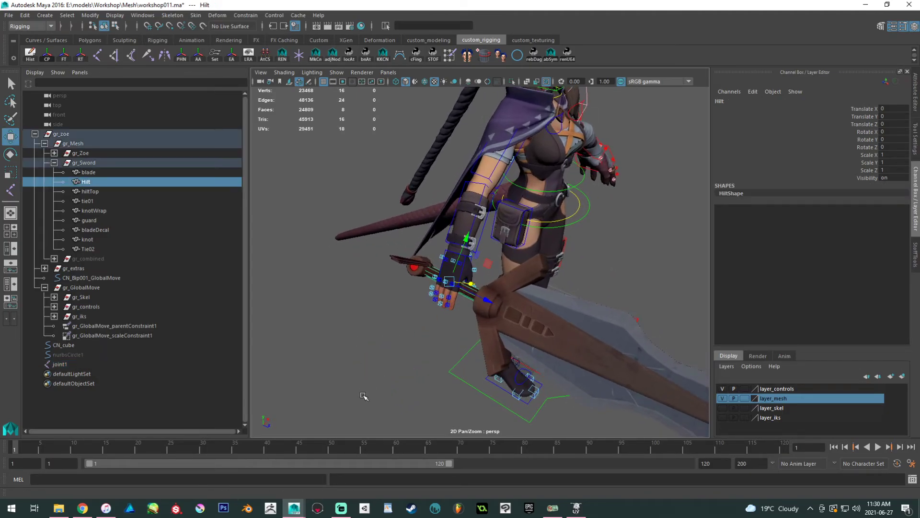
click(236, 18)
click(249, 40)
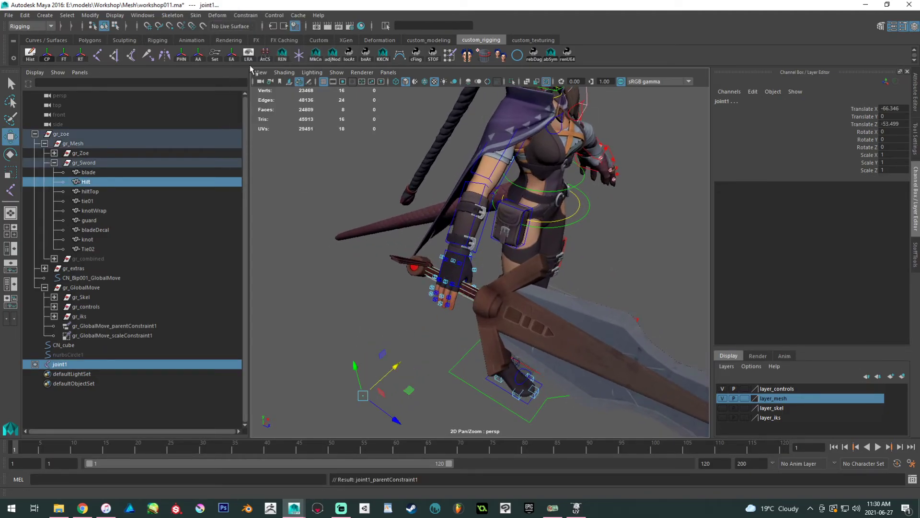
click(34, 364)
click(72, 374)
key(Delete)
Rename the new joint Bip001_WeaponAnchor_R.
double_click(77, 365)
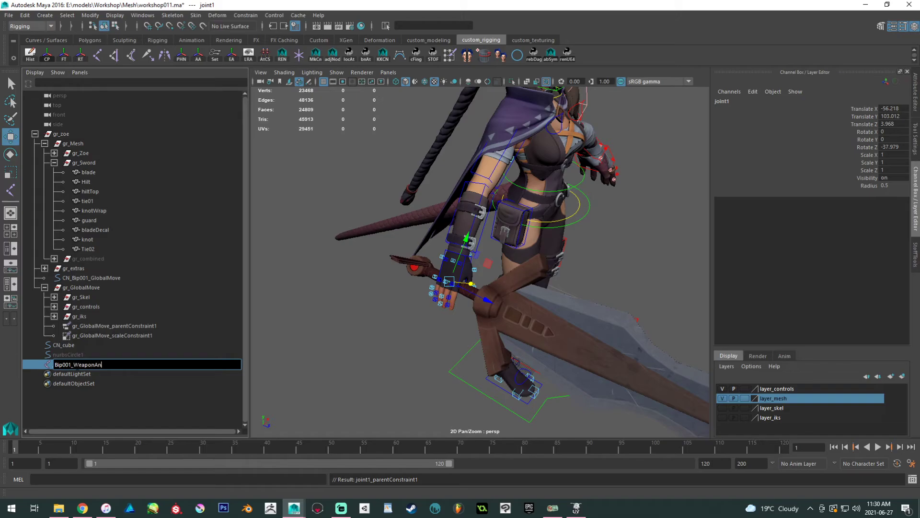
text(R)
key(Return)
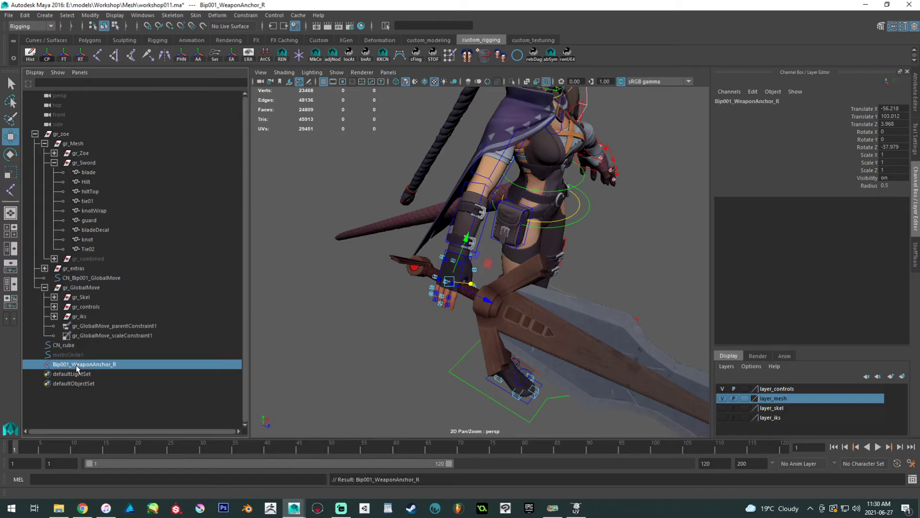
Show layer_skel and parent Bip001_WeaponAnchor_R under the right hand joint.
alt+drag(397, 359, 369, 354)
alt+right_drag(369, 354, 514, 362)
alt+right_drag(461, 296, 587, 393)
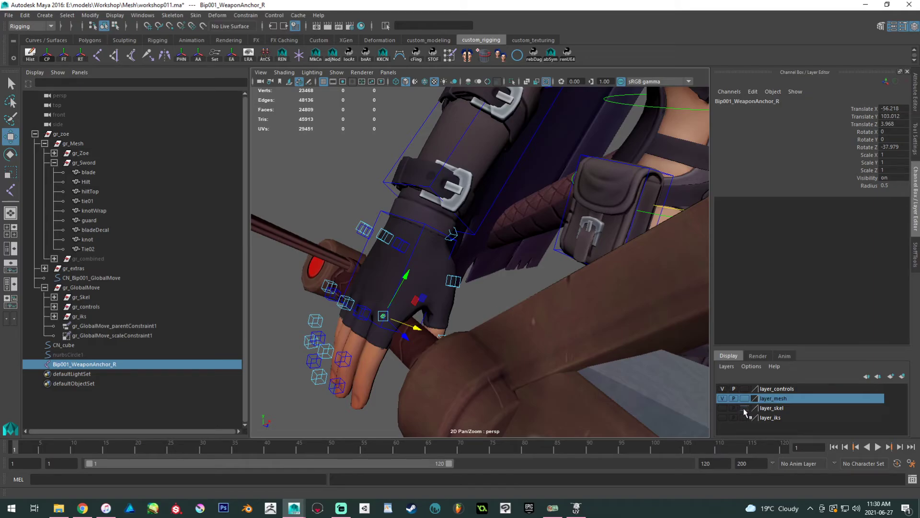
click(722, 408)
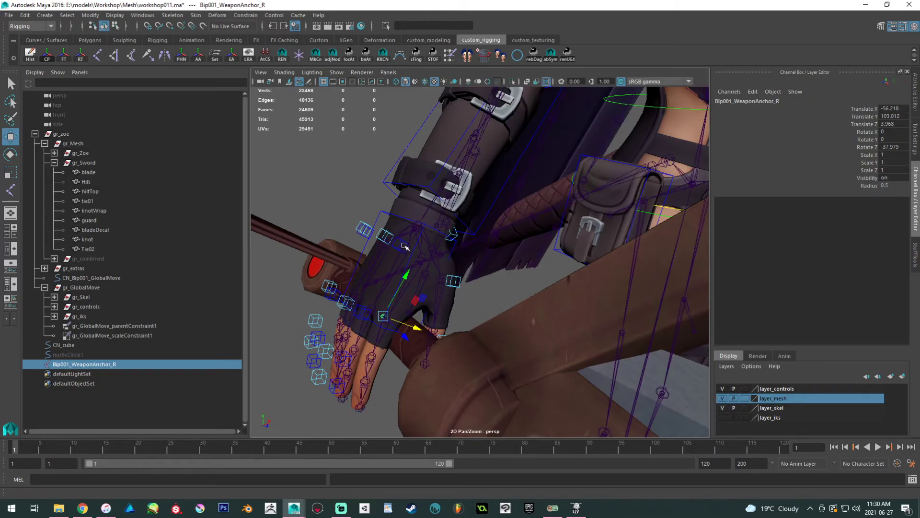
click(411, 227)
key(p)
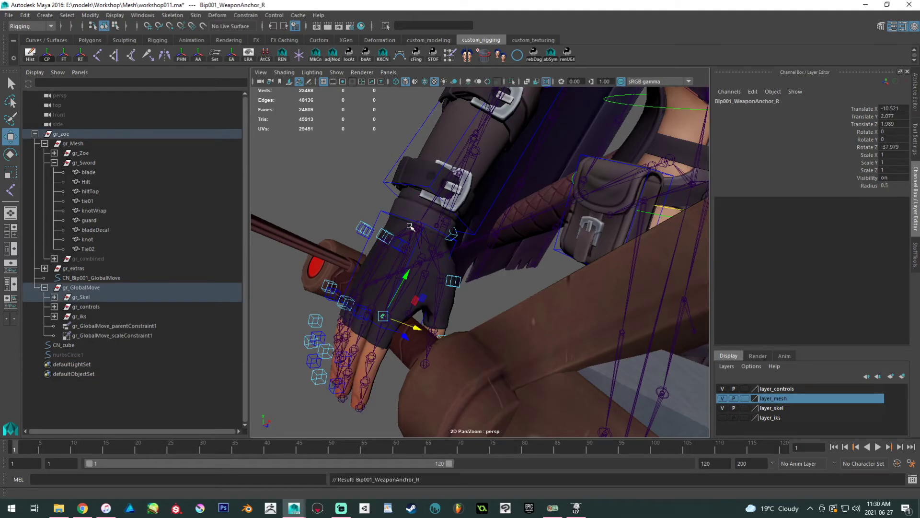
Duplicate the Bip001_WeaponAnchor_R joint and unparent the copy to the world.
alt+drag(305, 341, 412, 309)
alt+right_drag(413, 309, 347, 259)
alt+drag(347, 259, 365, 275)
alt+middle_drag(366, 275, 382, 219)
alt+right_drag(382, 219, 335, 206)
alt+drag(335, 206, 352, 220)
alt+middle_drag(346, 230, 352, 321)
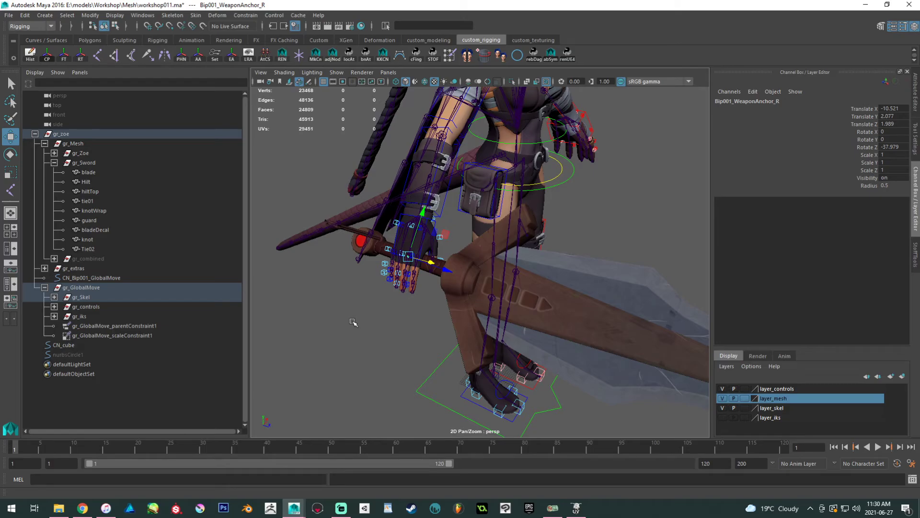
key(ctrl+d)
key(shift+p)
alt+drag(426, 339, 435, 306)
mouse_move(895, 104)
mouse_down()
mouse_move(893, 146)
mouse_move(895, 110)
mouse_up()
click(892, 123)
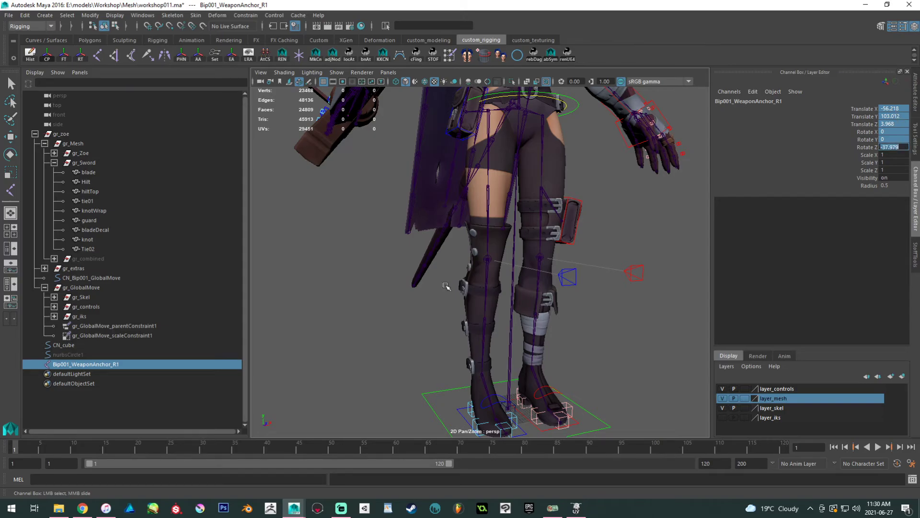
Rename the duplicated joint Bip001_anchor_WeaponAnchor_R.
double_click(108, 365)
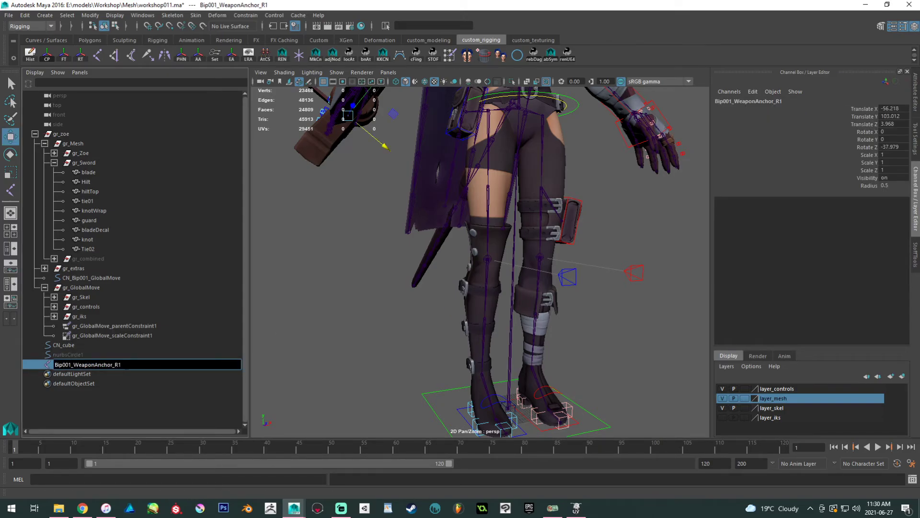
click(118, 365)
key(BackSpace)
key(Return)
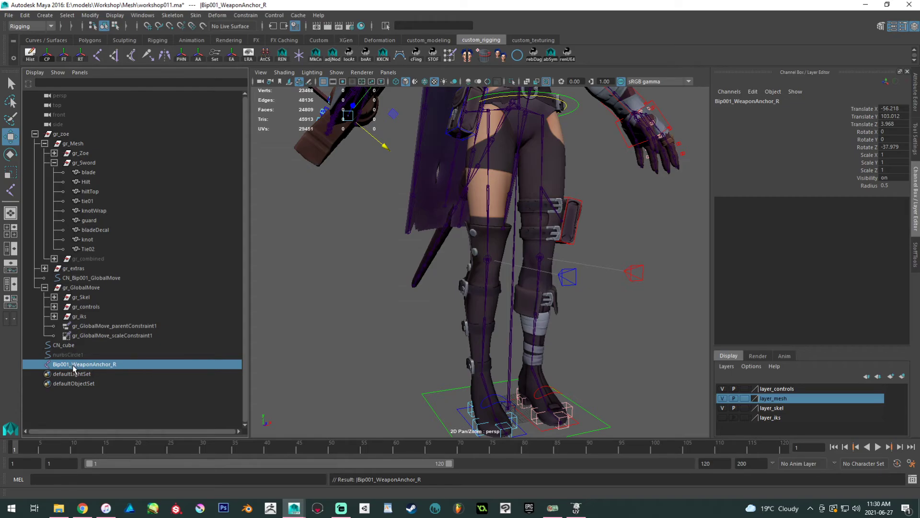
double_click(73, 365)
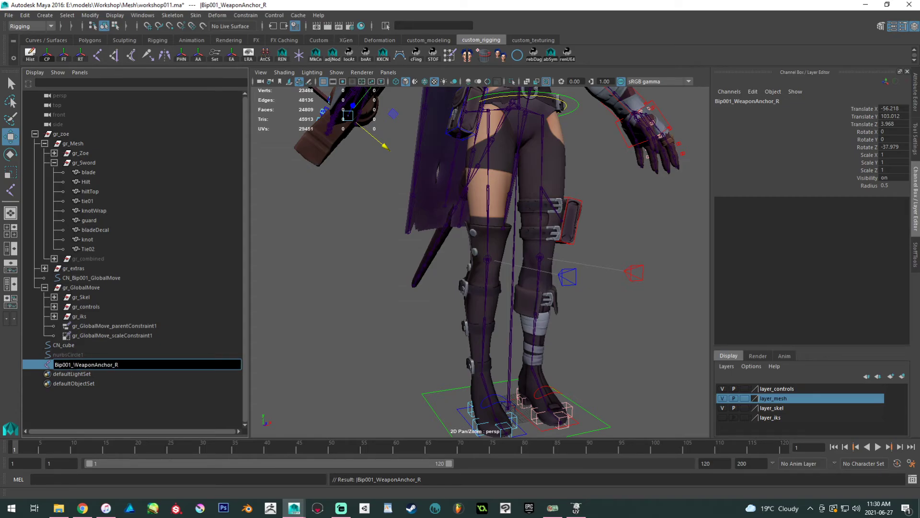
text(anchor__)
key(Return)
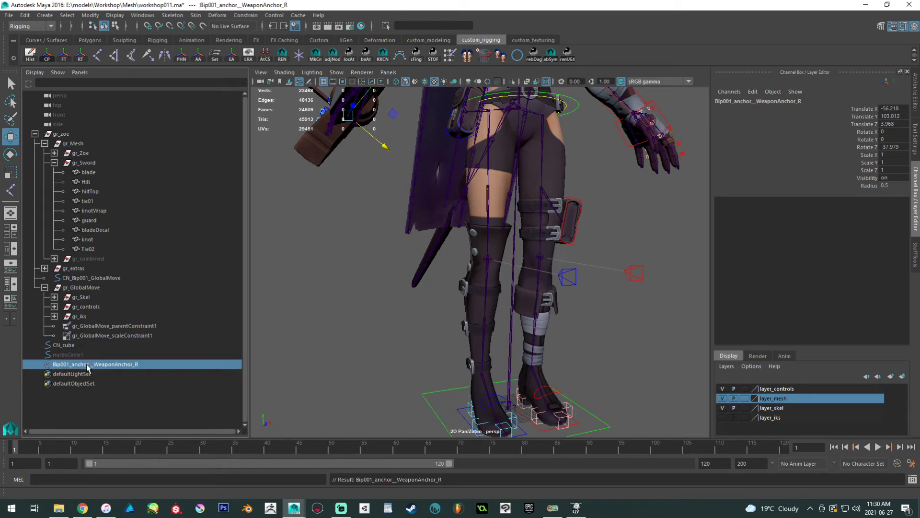
double_click(87, 365)
key(BackSpace)
key(Return)
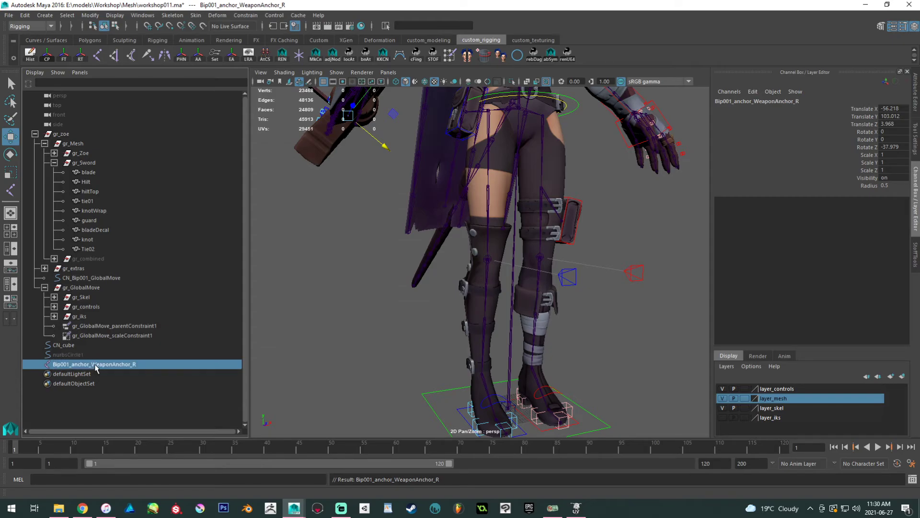
Parent Bip001_anchor_WeaponAnchor_R under the Bip001_Root joint.
alt+drag(356, 382, 318, 375)
alt+right_drag(318, 376, 282, 345)
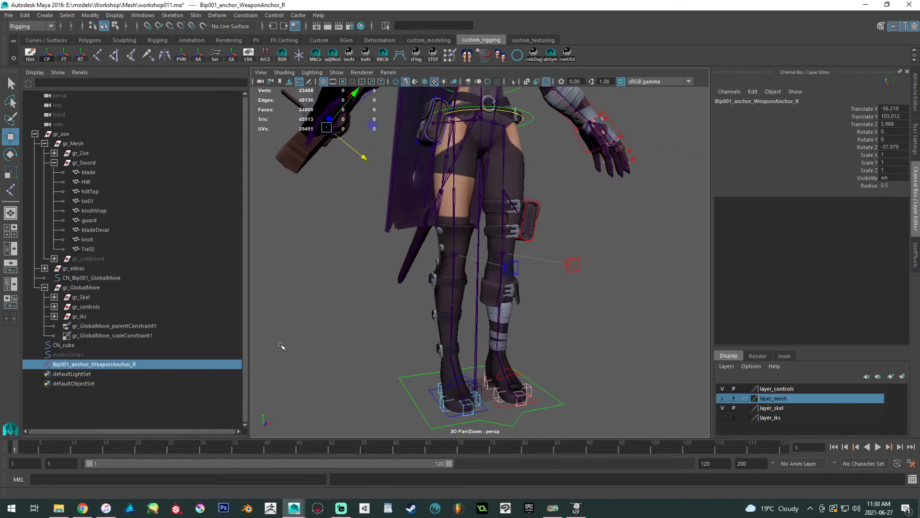
shift+click(478, 327)
key(p)
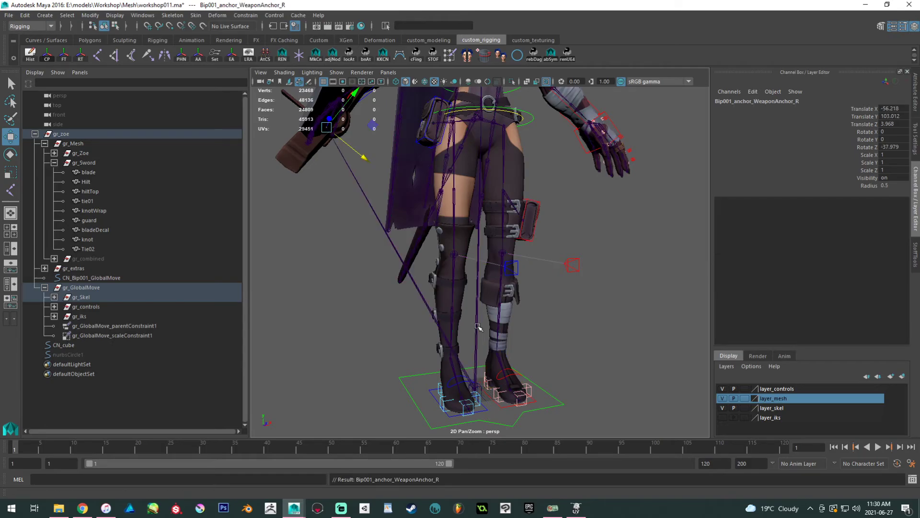
Parent-constrain Bip001_anchor_WeaponAnchor_R to the Bip001_WeaponAnchor_R joint in the right hand.
alt+drag(526, 325, 390, 251)
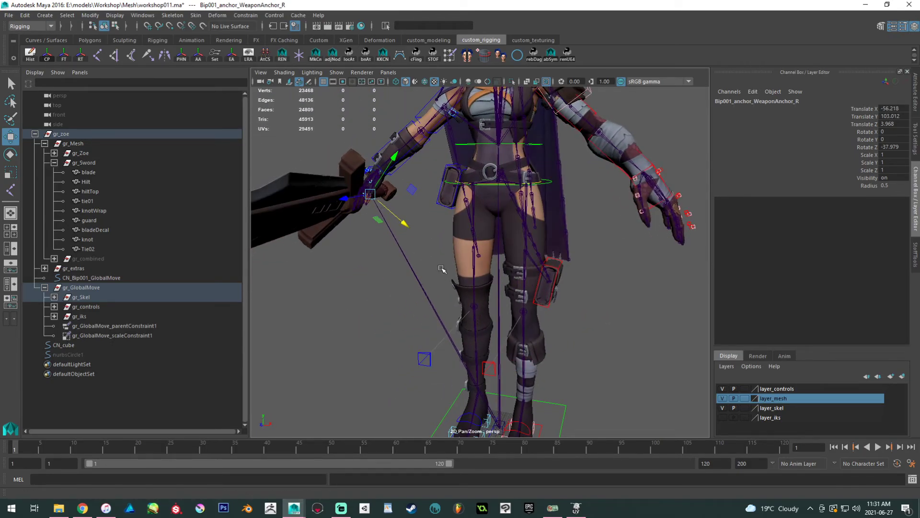
alt+right_drag(443, 277, 478, 403)
click(382, 350)
alt+drag(364, 341, 459, 417)
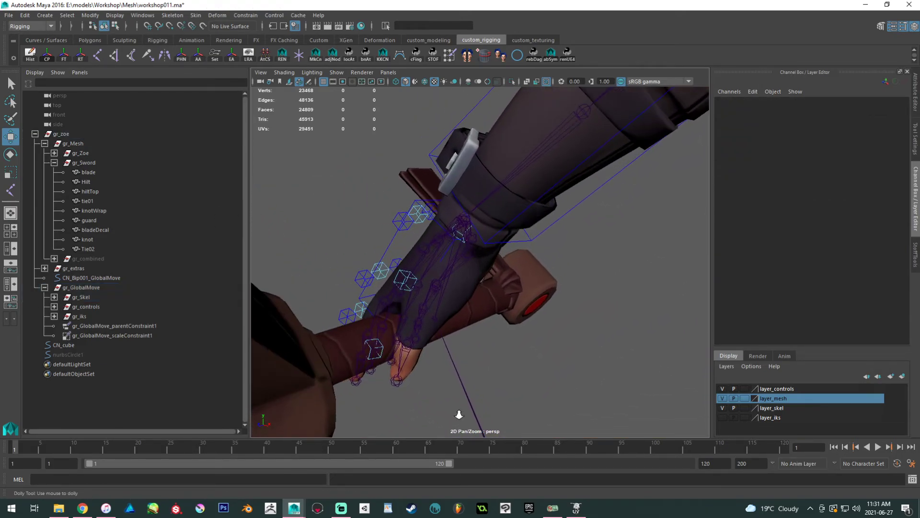
click(435, 318)
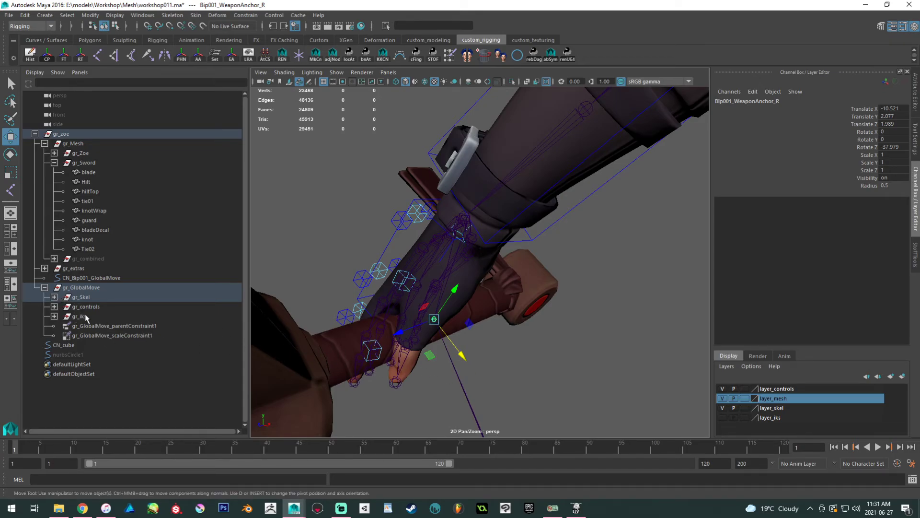
click(54, 297)
click(63, 306)
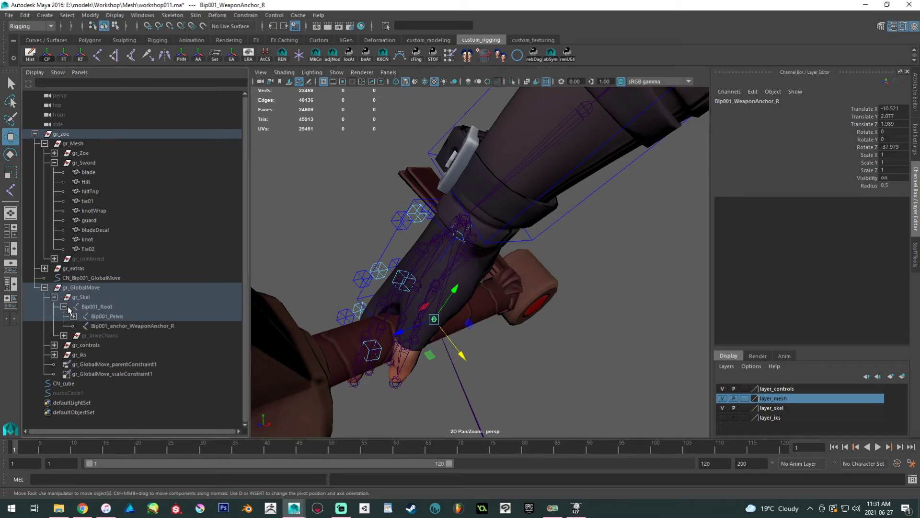
click(101, 325)
click(245, 15)
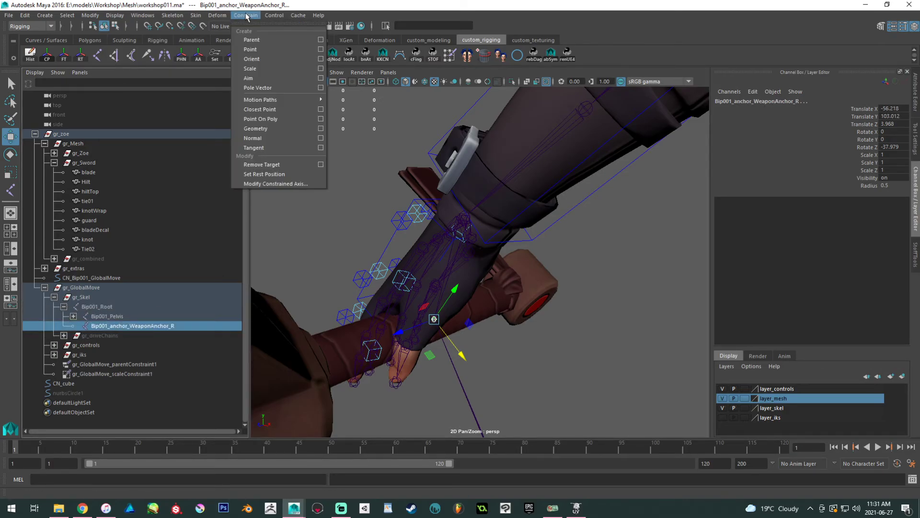
click(251, 40)
Parent-constrain the gr_Sword group to the Bip001_anchor_WeaponAnchor_R joint.
click(357, 337)
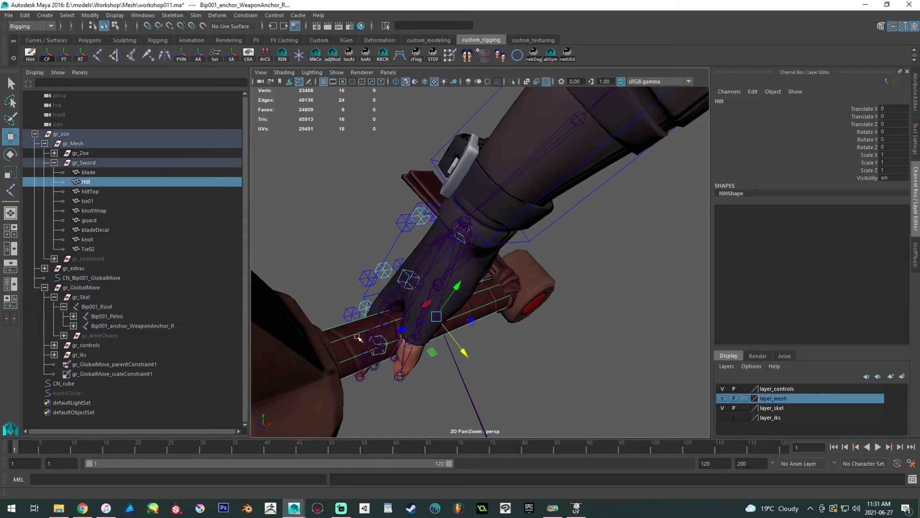
click(142, 324)
ctrl+click(87, 163)
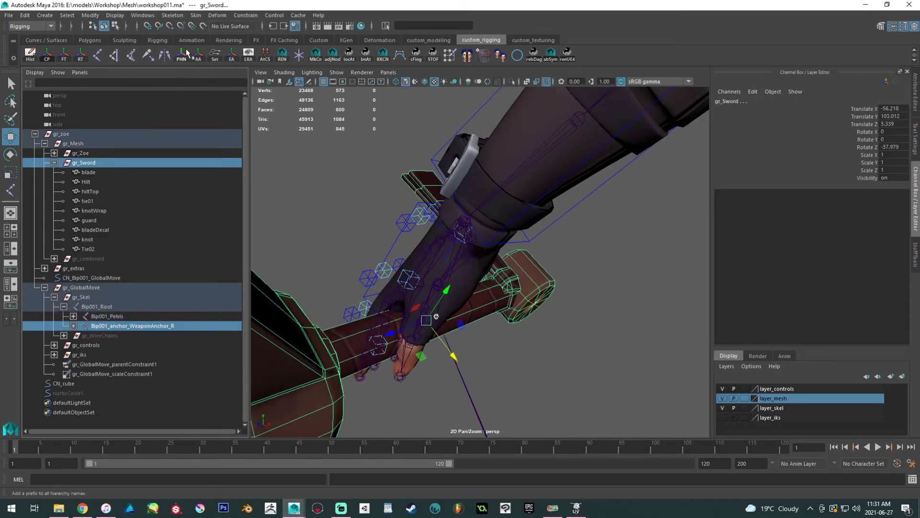
click(246, 15)
click(254, 38)
Examine how the sword sits in the right hand, undoing and redoing its parent constraint to compare the placement.
alt+drag(417, 216, 398, 229)
alt+right_drag(398, 228, 143, 226)
alt+middle_drag(397, 289, 417, 227)
alt+drag(426, 216, 529, 263)
alt+right_drag(529, 263, 484, 261)
alt+drag(484, 261, 495, 192)
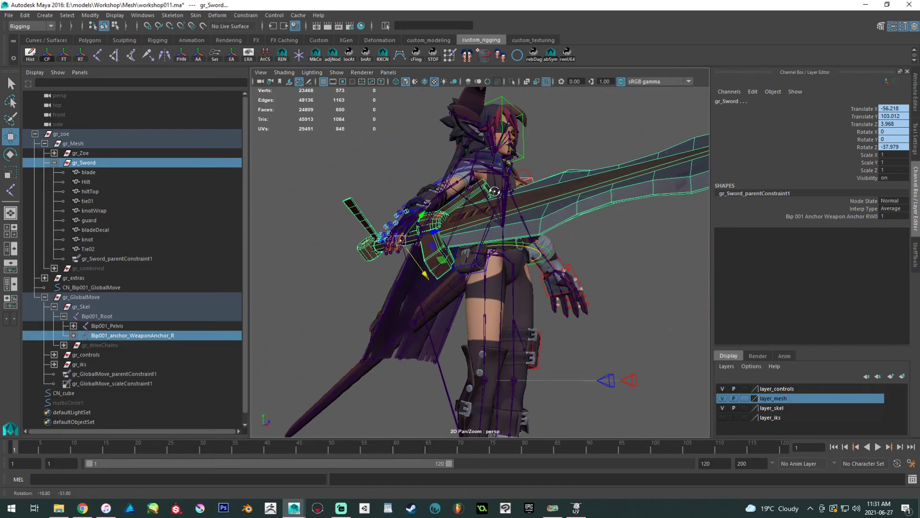
alt+right_drag(495, 192, 517, 288)
alt+middle_drag(518, 288, 548, 357)
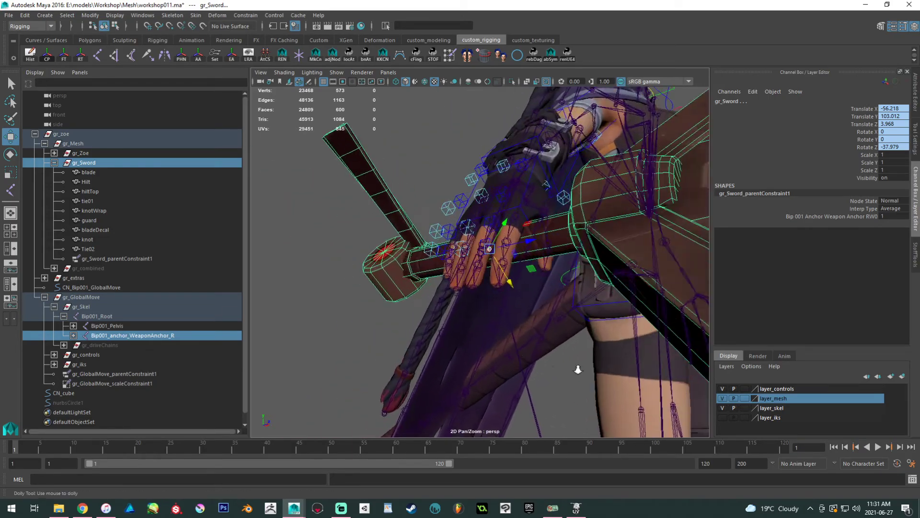
alt+right_drag(548, 357, 532, 298)
mouse_move(532, 297)
alt+mouse_down()
mouse_move(469, 288)
mouse_move(512, 318)
mouse_move(448, 322)
mouse_move(508, 285)
mouse_move(530, 308)
alt+mouse_up()
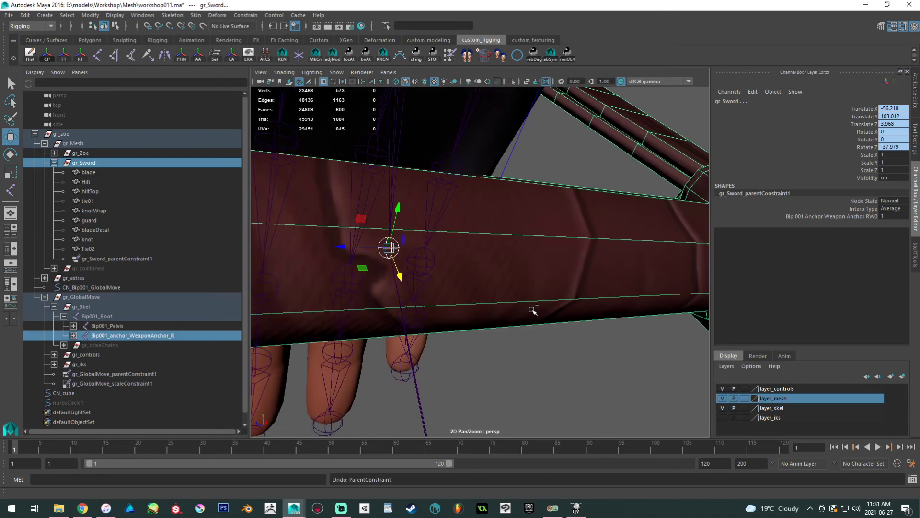
key(ctrl+z)
key(shift+z)
Locate and select the Bip001_WeaponAnchor_R joint under Bip001_Hand_R in the skeleton hierarchy.
click(417, 253)
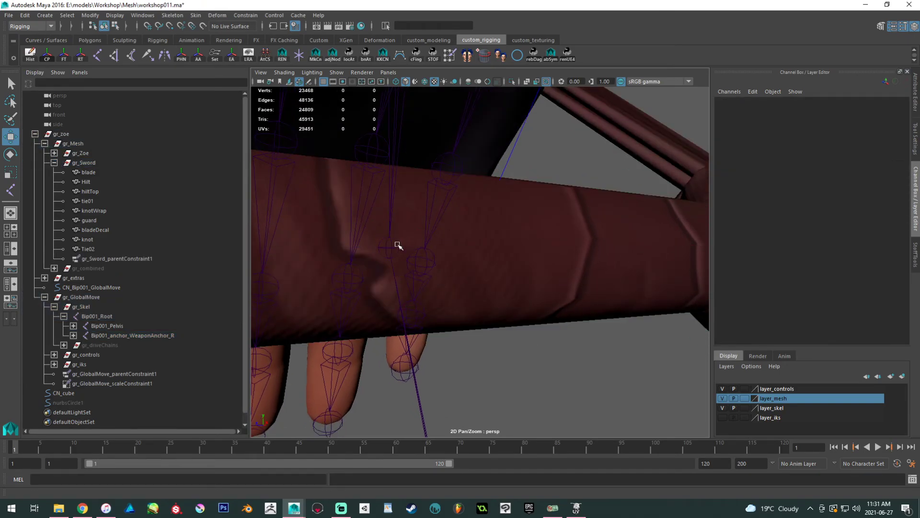
click(392, 171)
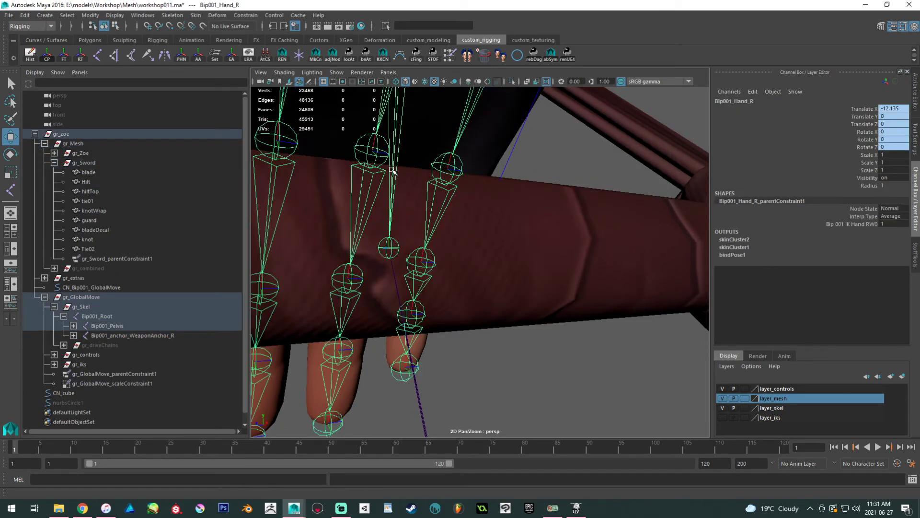
key(f)
key(f)
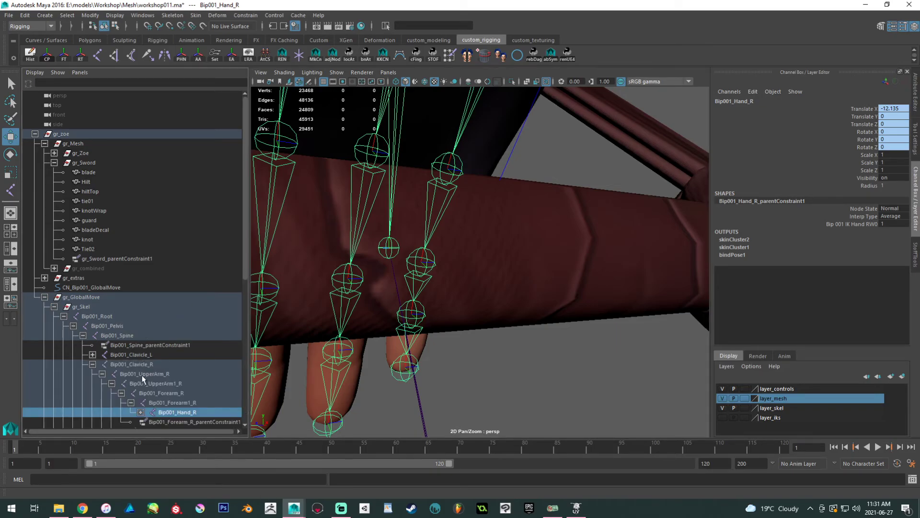
click(141, 259)
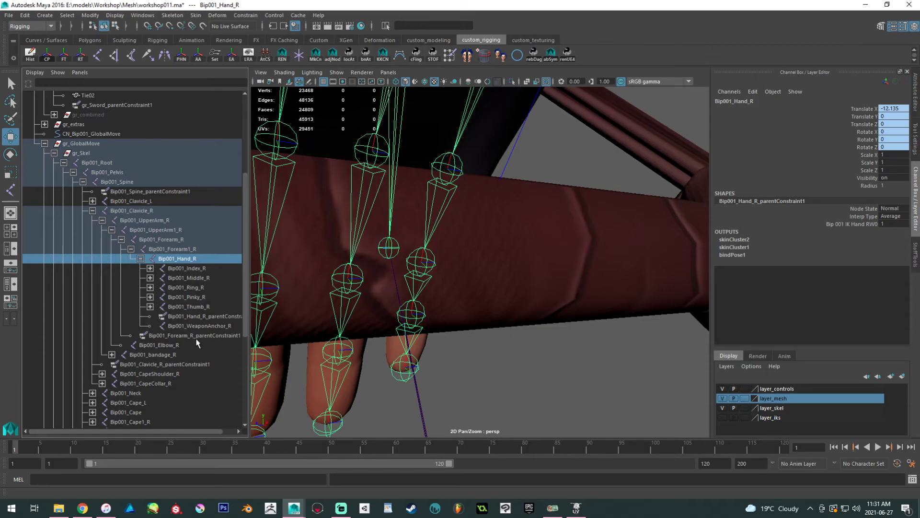
click(207, 326)
key(a)
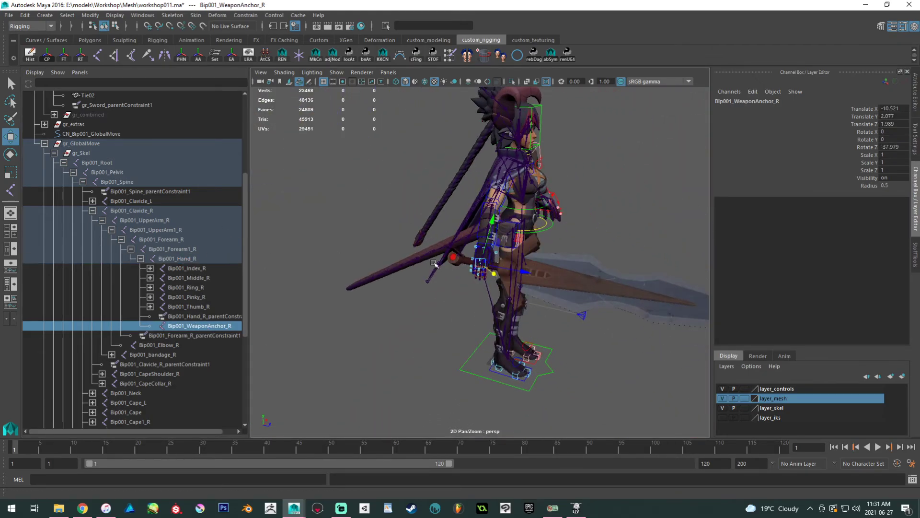
Examine how the sword sits in the character's right hand from the side, front and back.
click(438, 312)
alt+drag(438, 312, 470, 290)
alt+middle_drag(470, 289, 530, 422)
alt+right_drag(530, 421, 599, 422)
alt+right_drag(414, 310, 360, 313)
alt+drag(407, 314, 547, 307)
alt+middle_drag(546, 307, 385, 283)
alt+right_drag(386, 283, 422, 278)
mouse_move(422, 278)
alt+mouse_down()
mouse_move(426, 311)
mouse_move(386, 333)
mouse_move(396, 262)
mouse_move(421, 265)
alt+mouse_up()
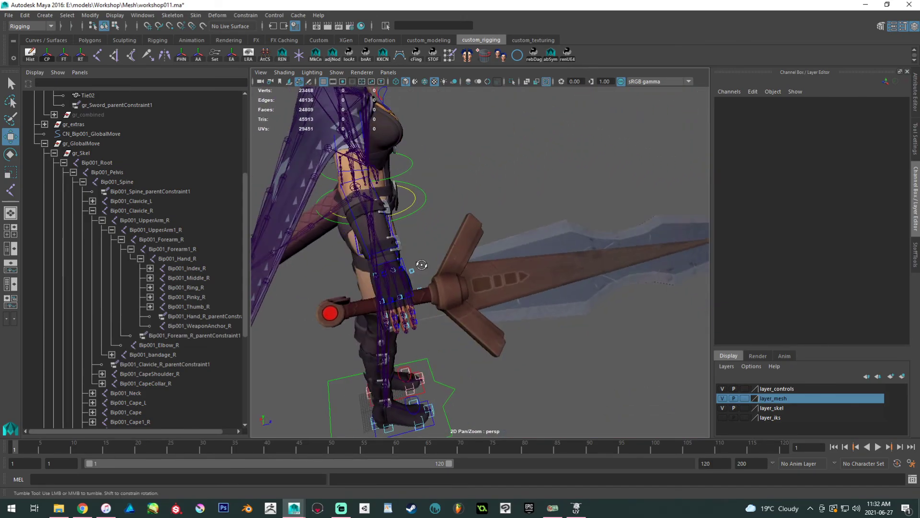
alt+right_drag(421, 265, 501, 288)
alt+drag(498, 248, 561, 221)
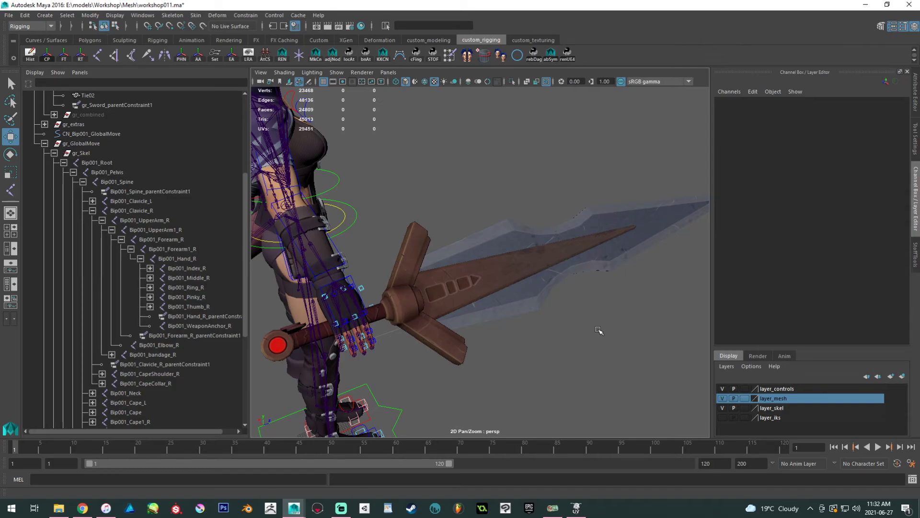
alt+drag(598, 331, 403, 200)
alt+right_drag(403, 201, 456, 262)
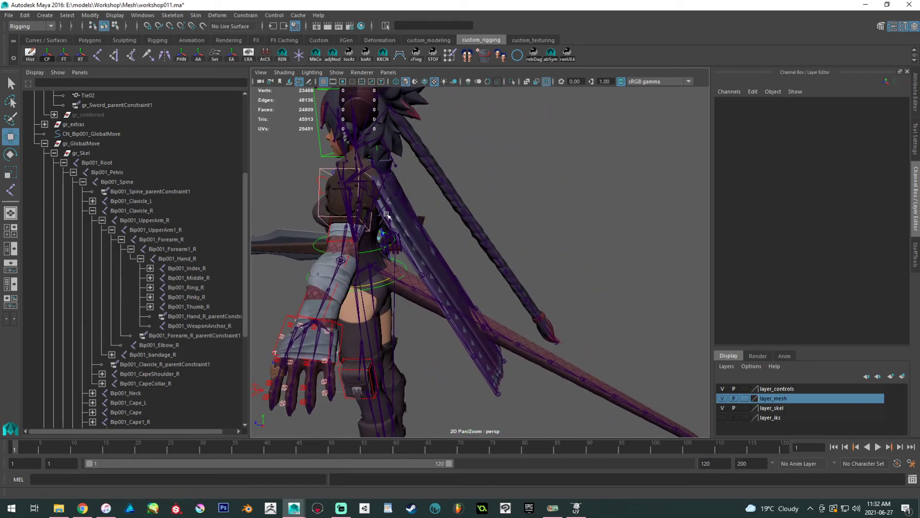
Select the tail joint chain together with mesh_tail and review the Bind Skin command without running it.
alt+drag(402, 212, 464, 299)
click(412, 222)
click(412, 222)
alt+right_drag(343, 229, 516, 300)
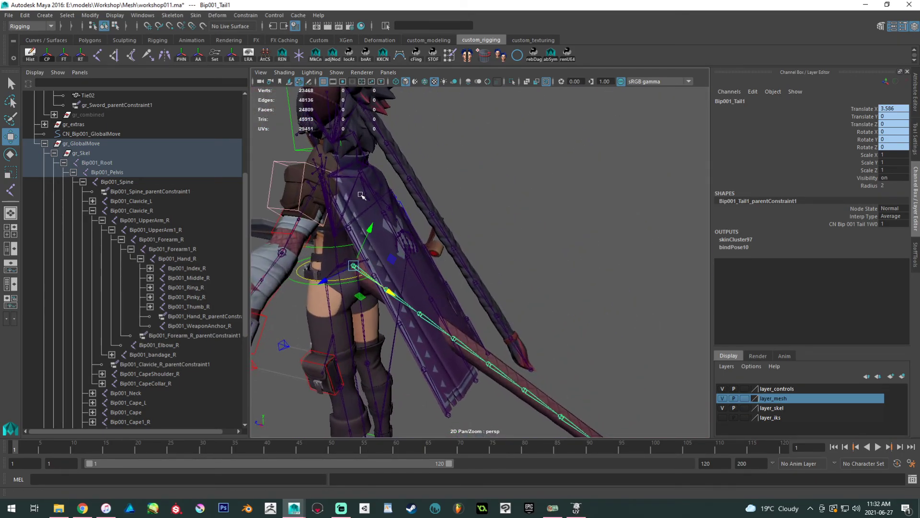
alt+drag(424, 293, 428, 239)
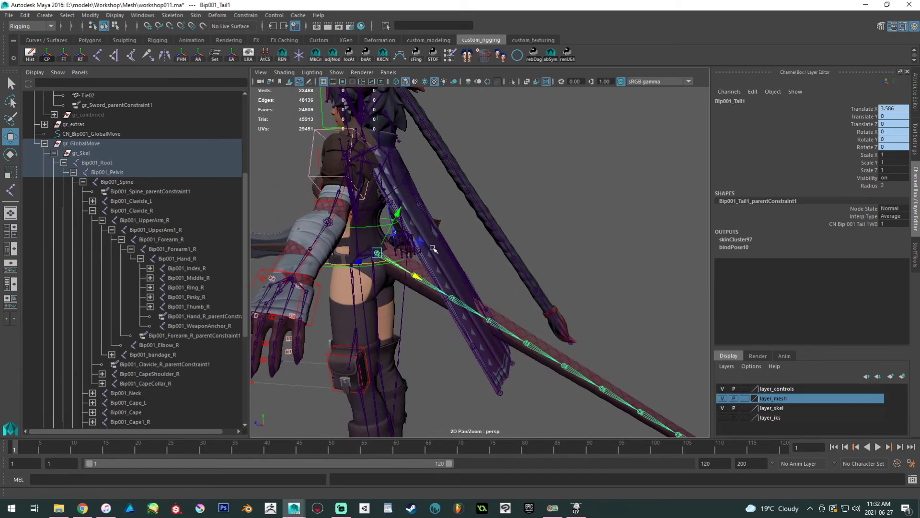
alt+drag(493, 324, 341, 197)
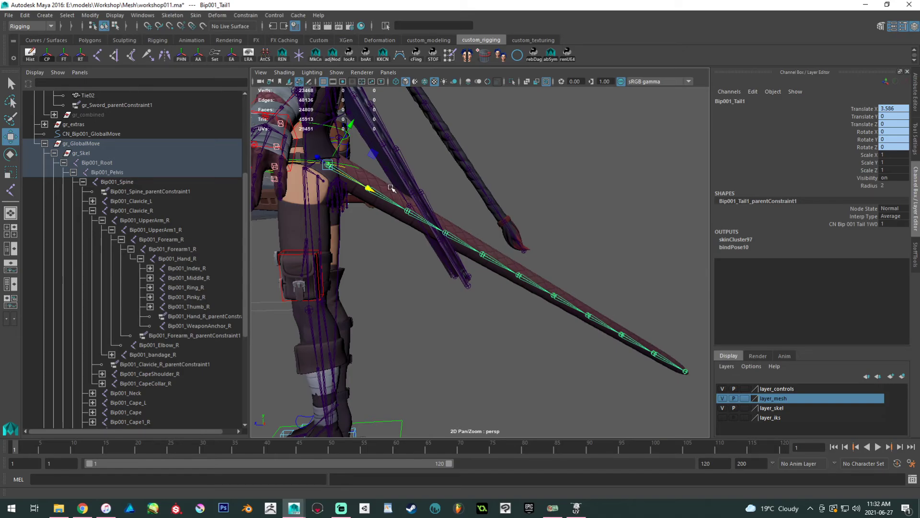
key(g)
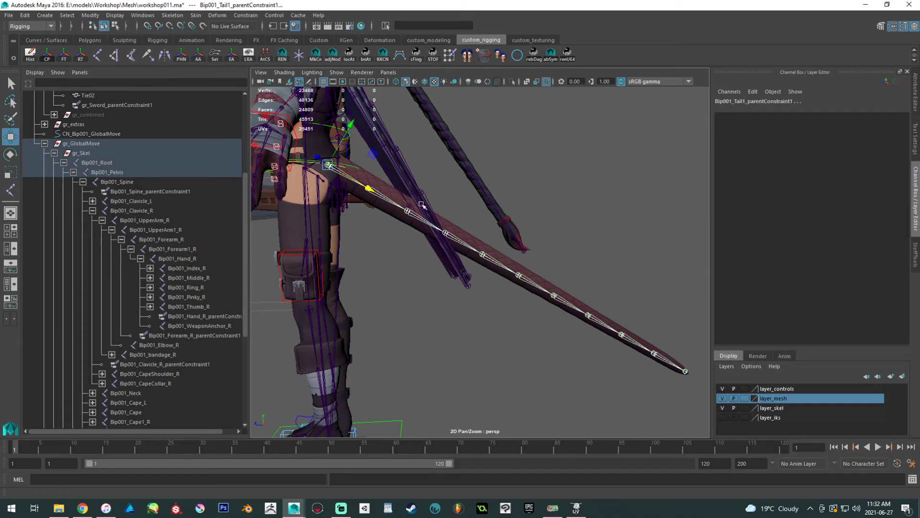
click(464, 232)
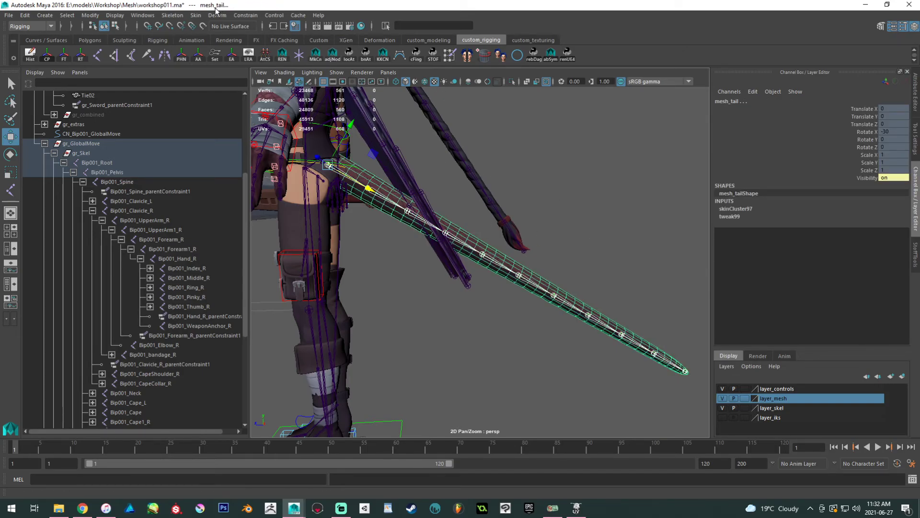
click(195, 15)
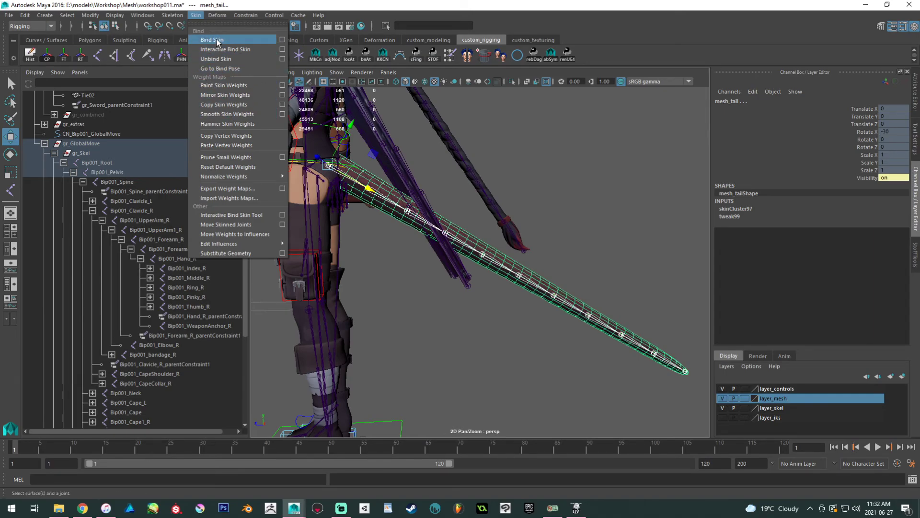
click(500, 265)
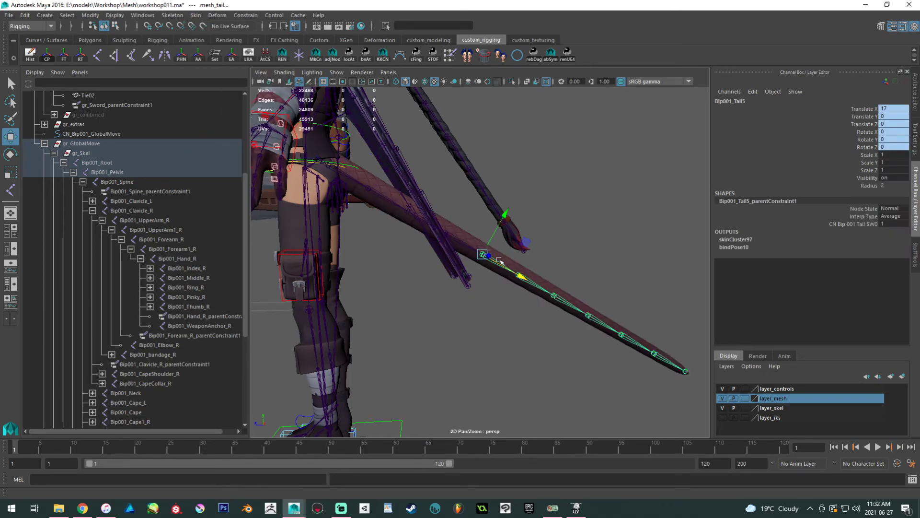
Isolate mesh_tail together with the Bip001_Tail joint chain to view the base of the tail.
key(f)
scroll(331, 238, down, 10)
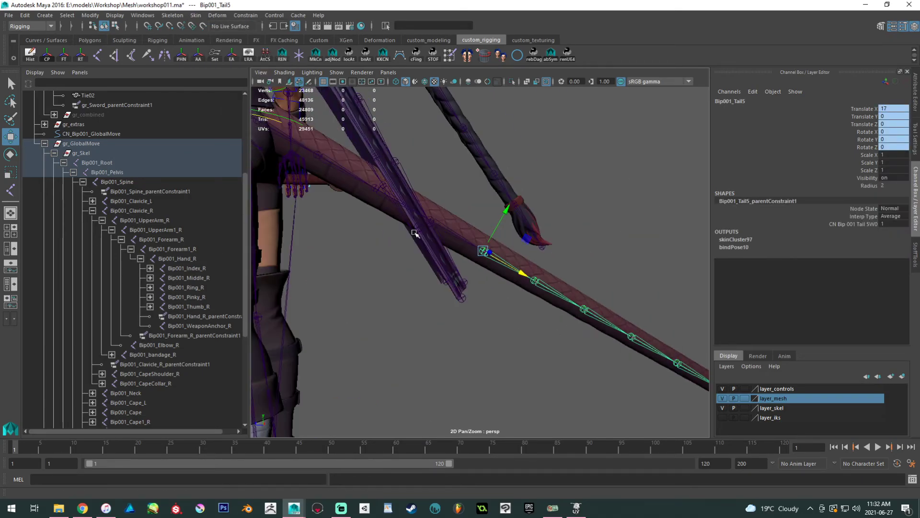
click(390, 171)
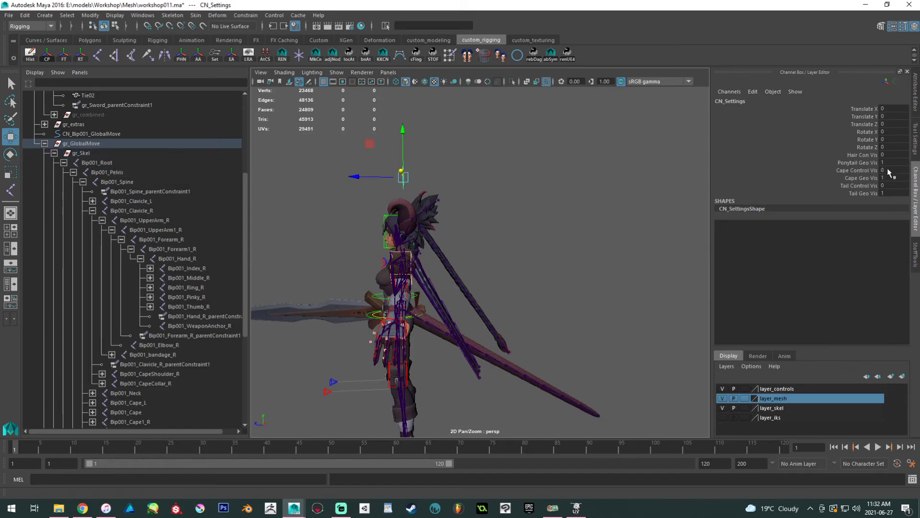
alt+right_drag(403, 317, 536, 321)
alt+middle_drag(537, 321, 509, 313)
click(487, 280)
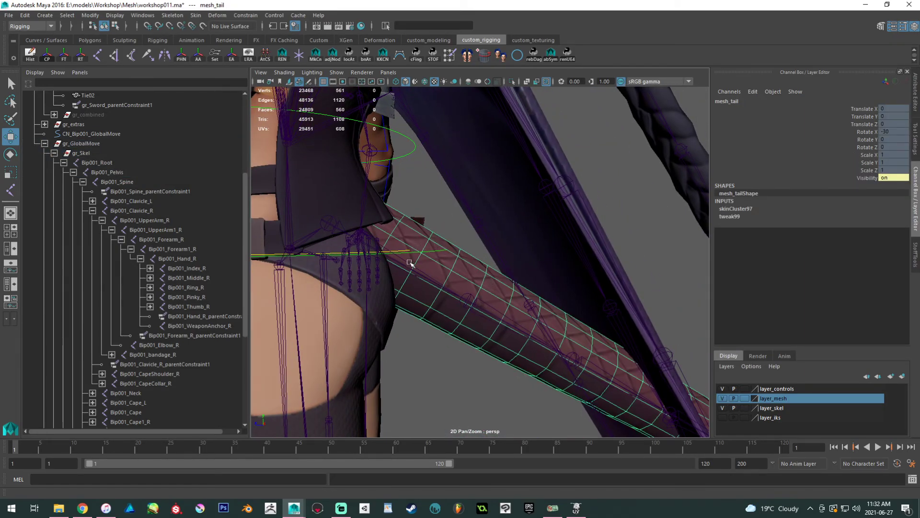
click(326, 218)
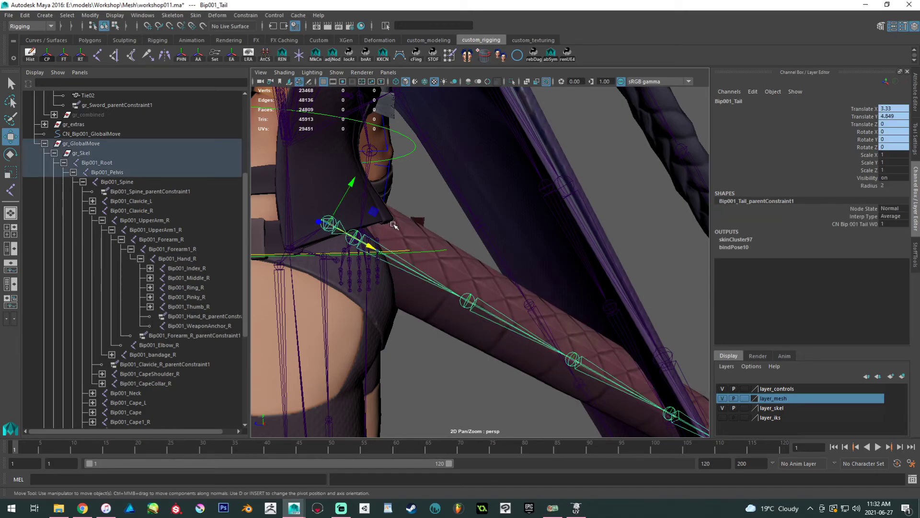
shift+click(392, 223)
click(511, 80)
alt+drag(431, 259, 416, 272)
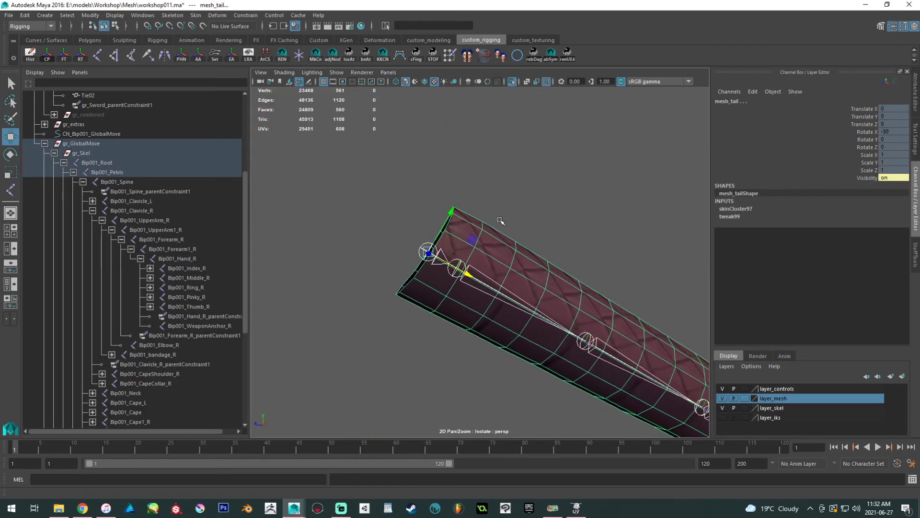
Inspect the Bip001_Tail and Bip001_Tail1 joints at the tail base, and restore the full character view.
click(426, 252)
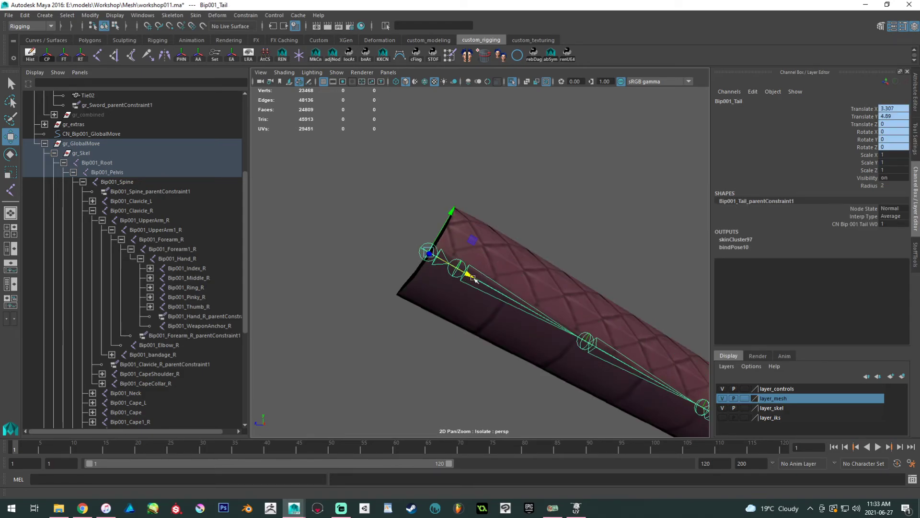
click(496, 284)
key(e)
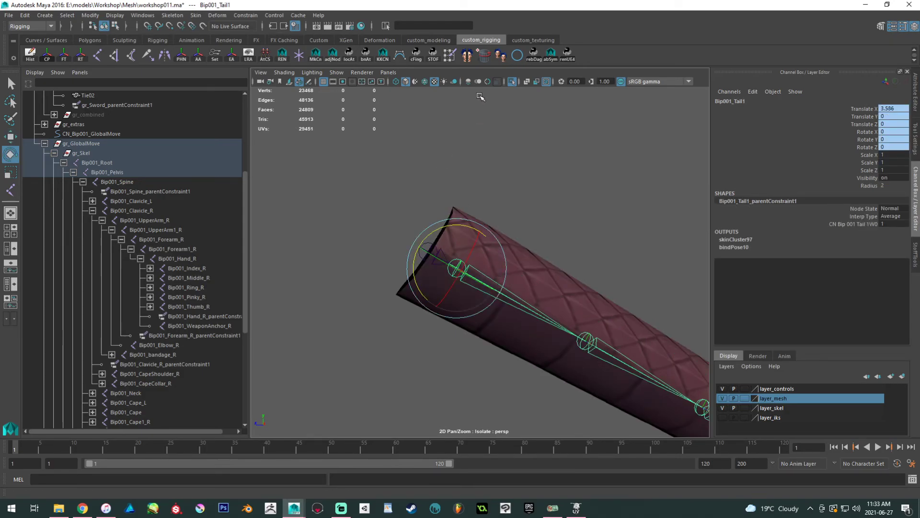
click(512, 82)
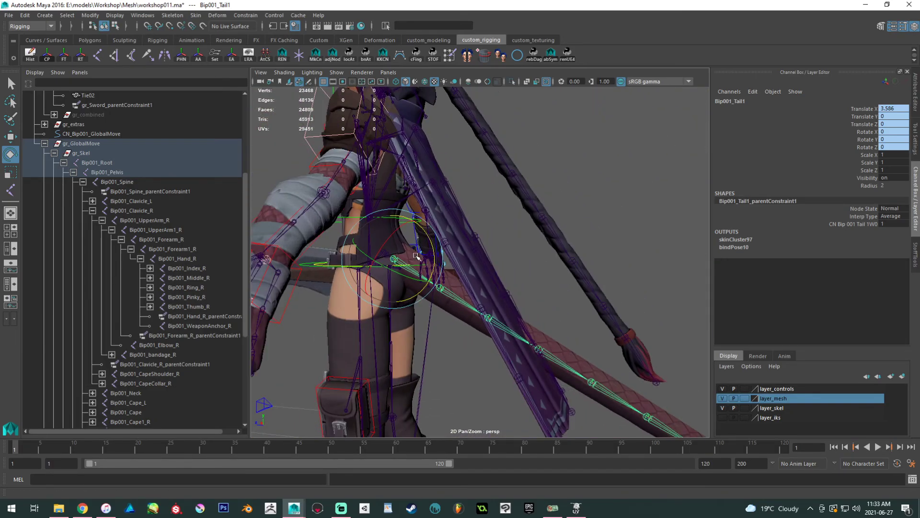
scroll(466, 270, up, 2)
click(477, 274)
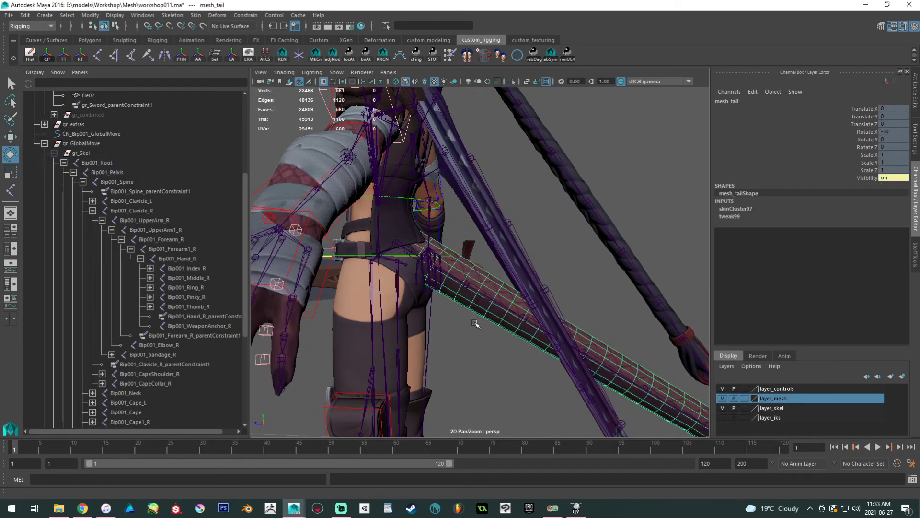
click(470, 364)
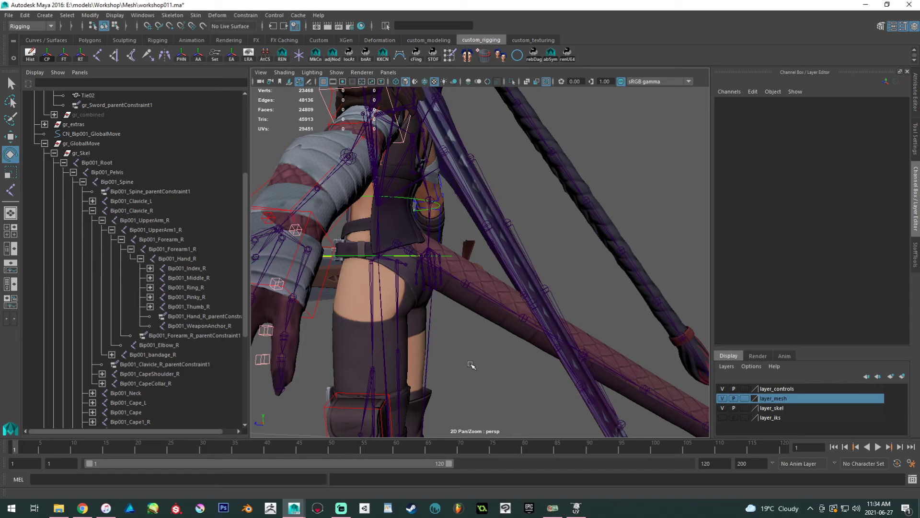
Move the Bip001_WeaponAnchor_R joint slightly within the right hand, and clear the selection.
scroll(486, 312, up, 3)
key(f)
alt+drag(479, 287, 539, 281)
alt+right_drag(538, 280, 569, 335)
alt+middle_drag(569, 334, 490, 290)
alt+drag(491, 290, 491, 317)
alt+right_drag(491, 317, 672, 390)
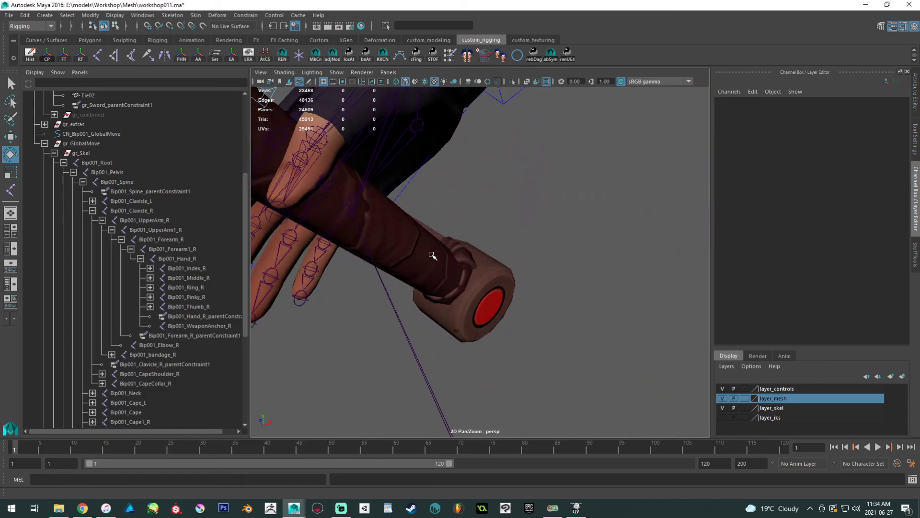
alt+middle_drag(306, 194, 376, 260)
alt+drag(376, 260, 430, 263)
click(440, 241)
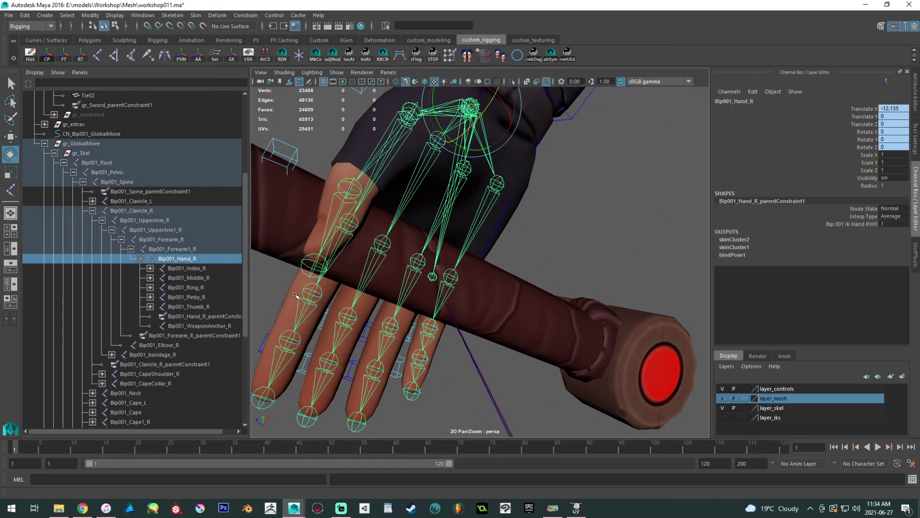
click(215, 327)
key(w)
drag(448, 237, 458, 229)
alt+right_drag(458, 229, 347, 181)
alt+drag(347, 181, 442, 225)
click(378, 355)
Test the Ponytail Geo Vis and Cape Control Vis switches on CN_Settings, restoring both to their original values.
scroll(389, 362, down, 5)
alt+drag(403, 355, 342, 317)
alt+drag(416, 310, 343, 273)
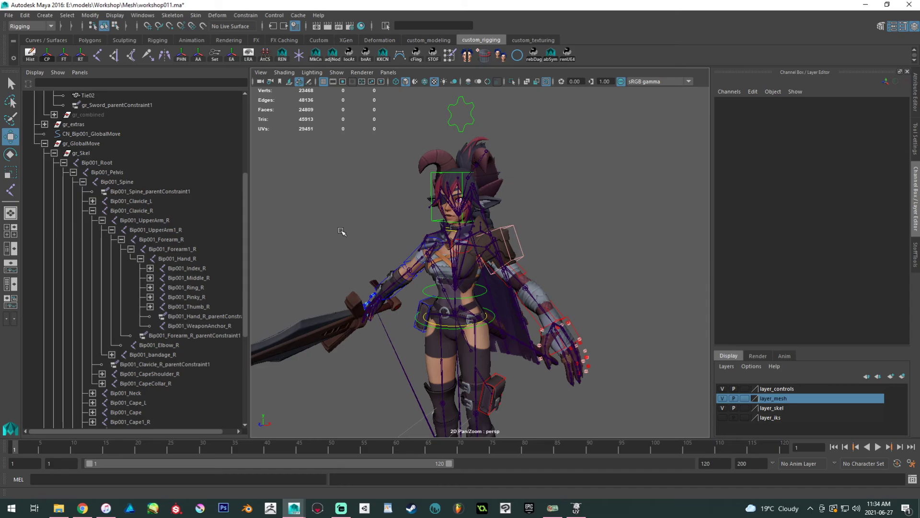
alt+drag(342, 232, 345, 256)
drag(380, 140, 469, 167)
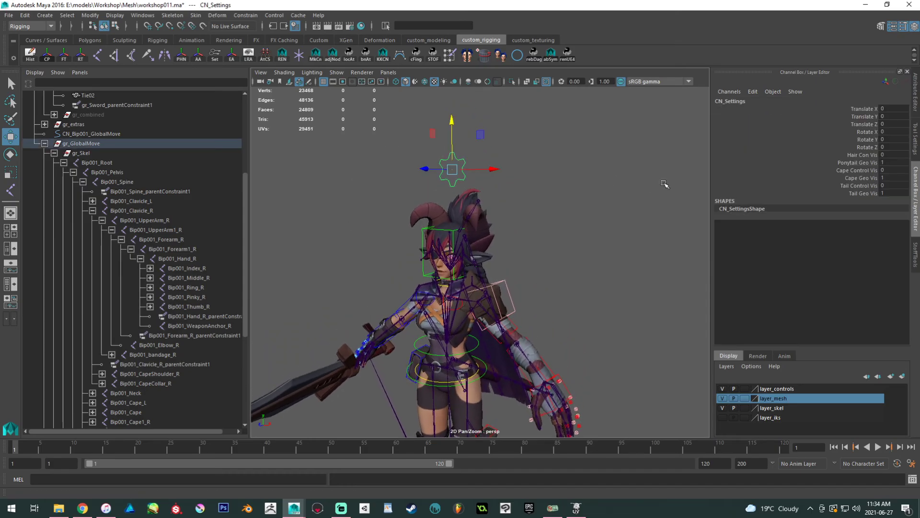
alt+drag(619, 188, 641, 177)
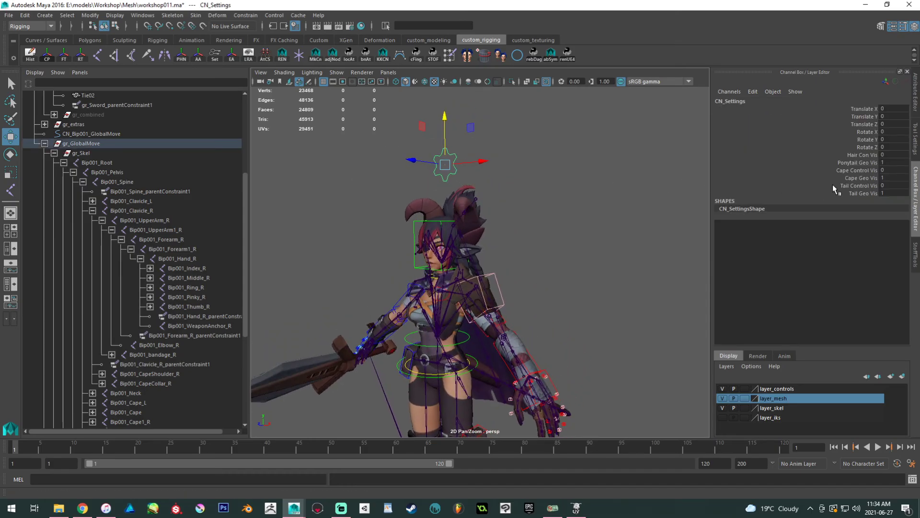
click(861, 162)
middle_drag(600, 152, 596, 160)
alt+drag(595, 160, 555, 199)
click(862, 170)
middle_drag(532, 194, 544, 194)
alt+drag(546, 196, 575, 219)
middle_drag(577, 222, 618, 226)
alt+drag(575, 230, 612, 222)
key(ctrl+z)
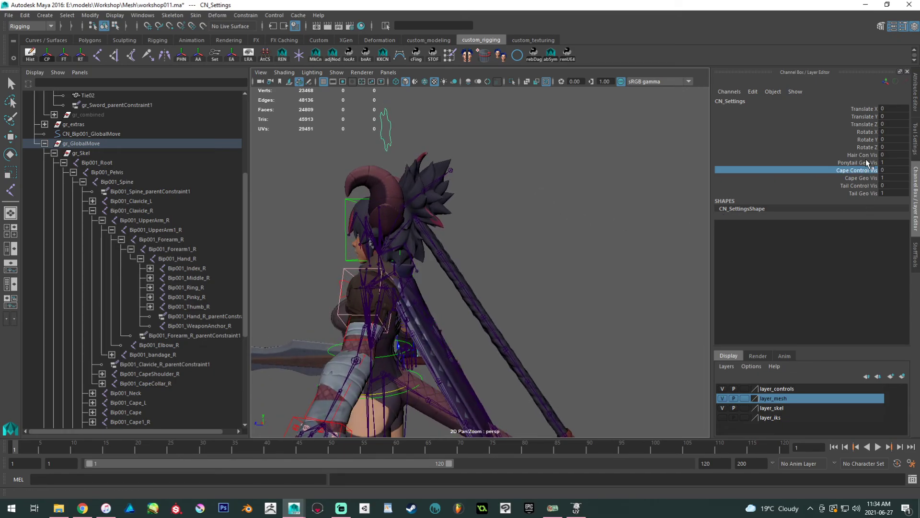
Test the Tail Control Vis switch on CN_Settings and return it to 0.
click(860, 185)
middle_drag(638, 199, 505, 203)
alt+right_drag(505, 203, 459, 245)
alt+middle_drag(459, 245, 468, 169)
alt+drag(468, 168, 485, 245)
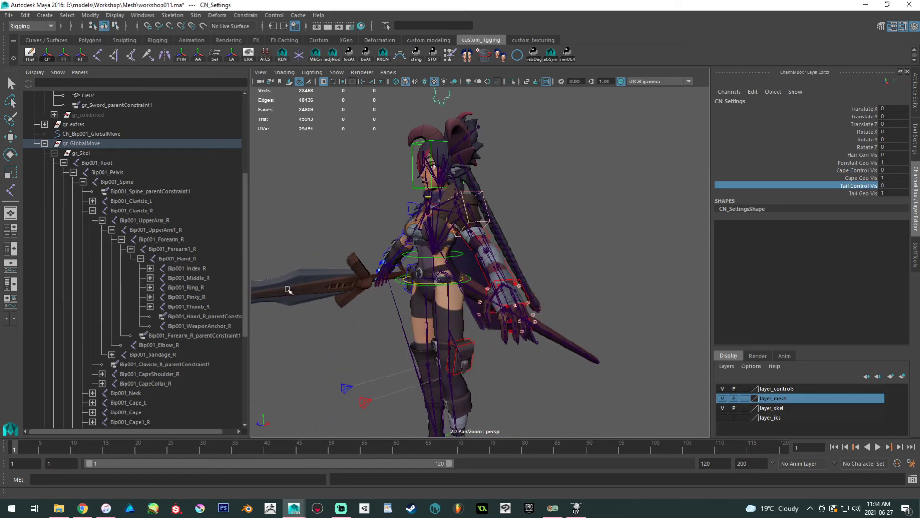
Collapse the gr_GlobalMove hierarchy, clear the selection, and hide the layer_skel display layer.
click(303, 269)
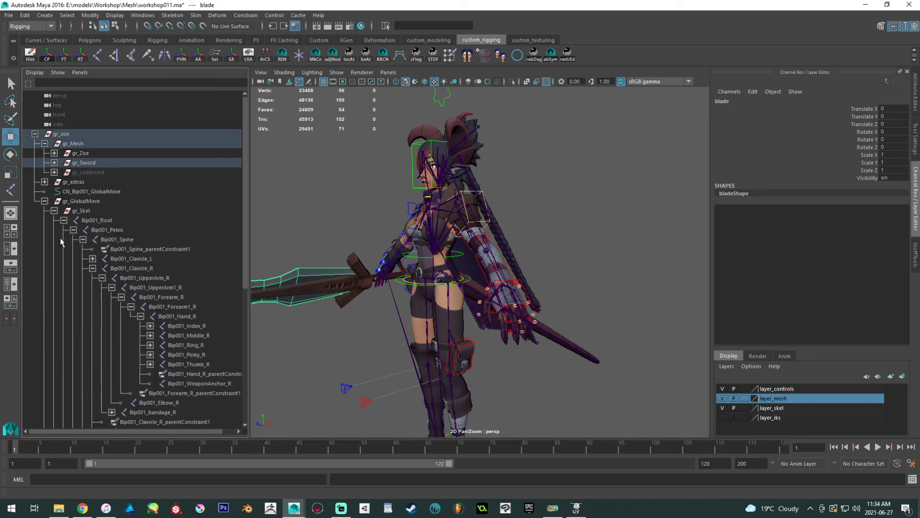
click(45, 200)
click(197, 207)
mouse_move(326, 206)
alt+mouse_down()
mouse_move(415, 201)
mouse_move(343, 206)
mouse_move(320, 195)
alt+mouse_up()
alt+right_drag(341, 223, 382, 256)
alt+drag(382, 255, 365, 254)
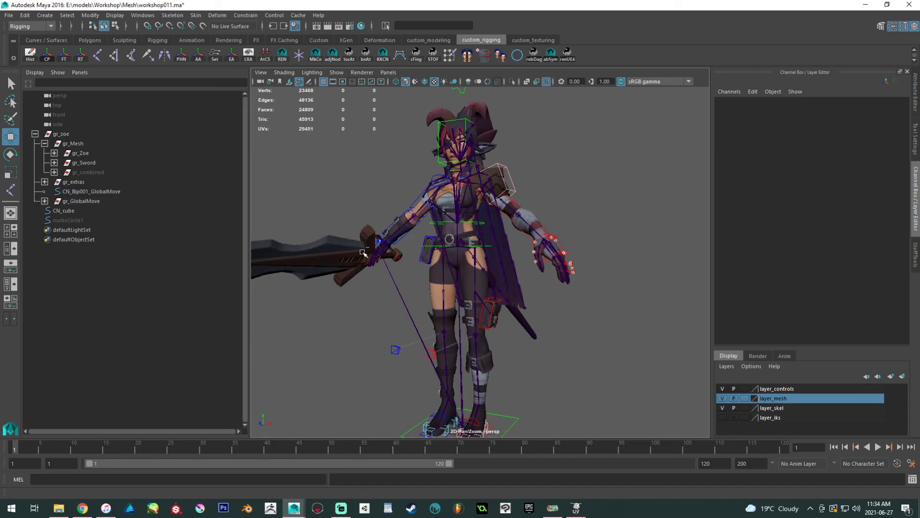
click(722, 408)
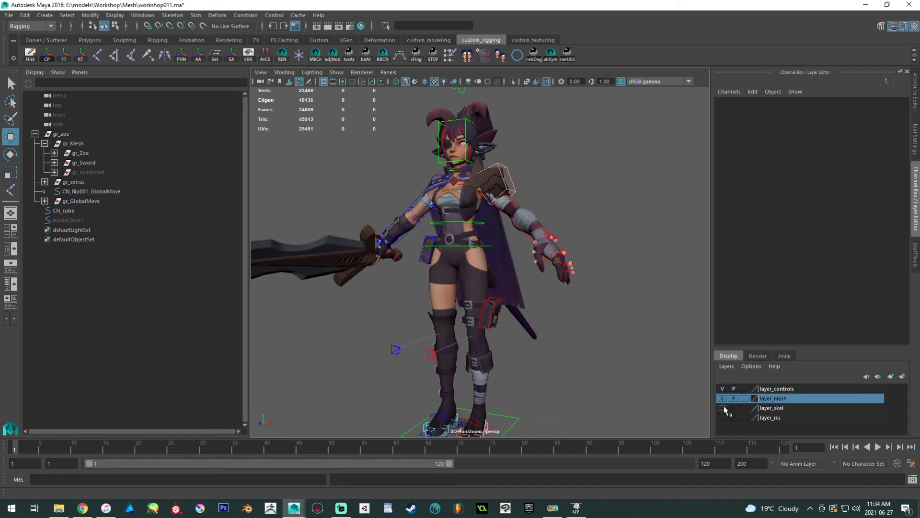
Save the cleaned-up rig scene workshop011.ma.
alt+drag(637, 347, 548, 305)
key(ctrl+s)
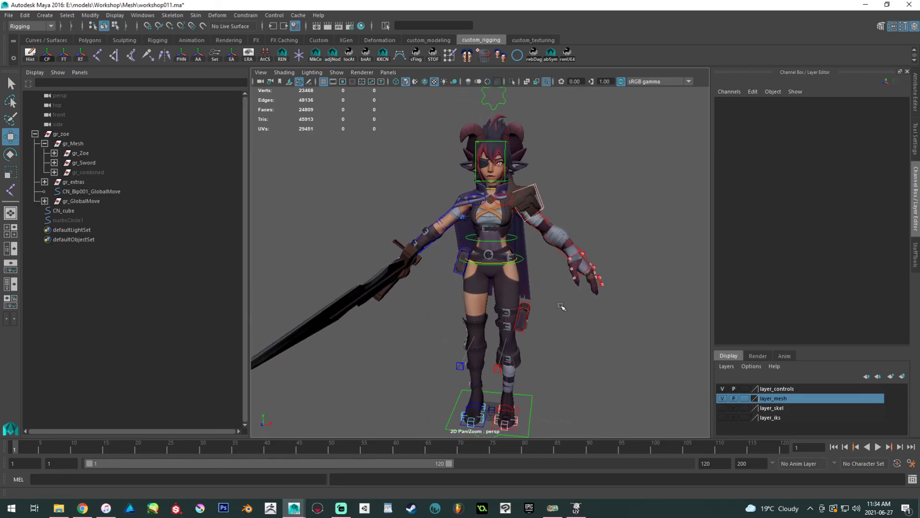
key(w)
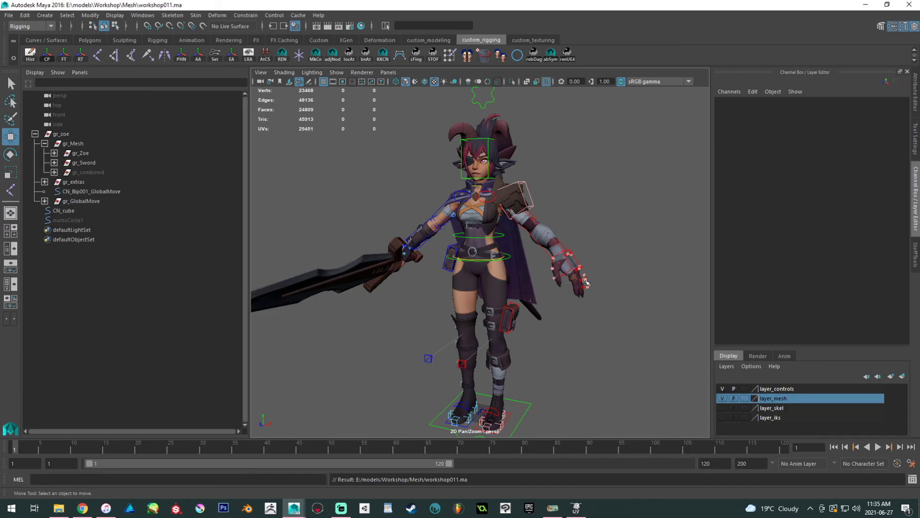
mouse_move(565, 163)
alt+middle_down()
mouse_move(571, 188)
mouse_move(597, 197)
mouse_move(577, 162)
alt+middle_up()
alt+drag(577, 162, 556, 160)
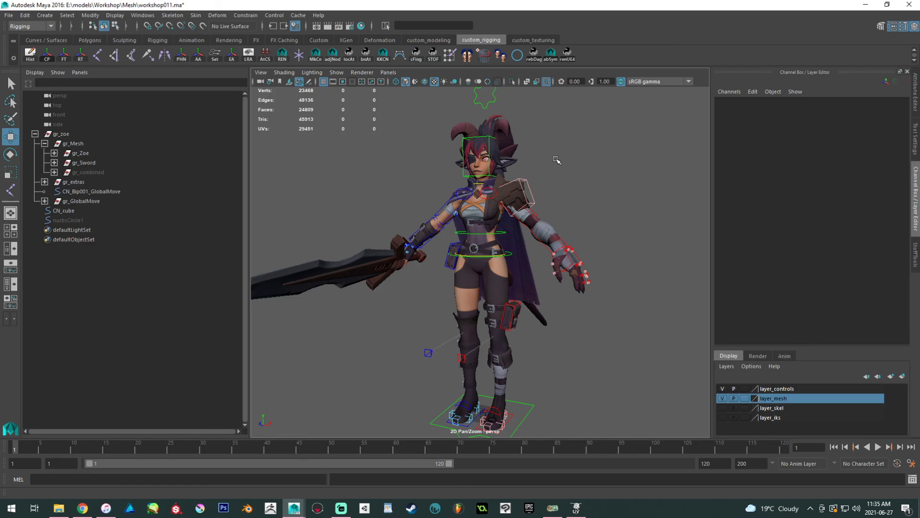
mouse_move(577, 187)
middle_down()
mouse_move(597, 182)
mouse_move(588, 186)
middle_up()
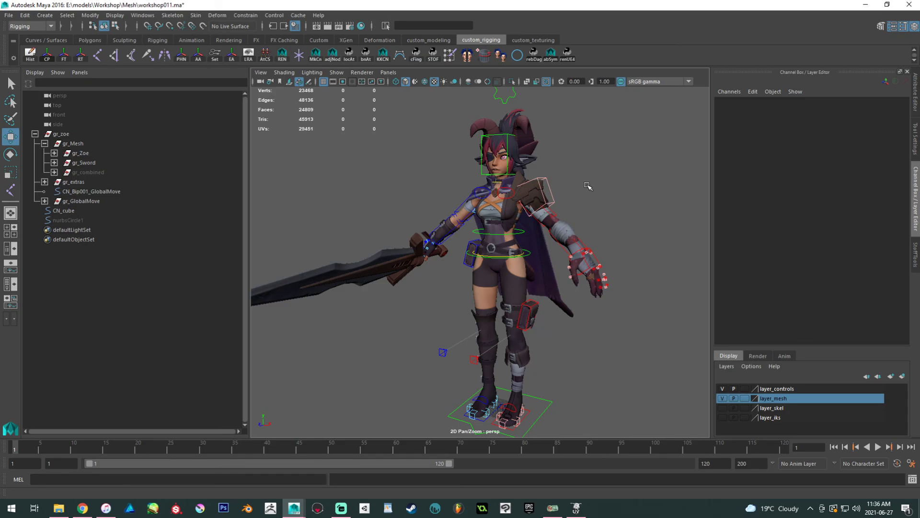
click(552, 220)
click(556, 214)
click(556, 214)
click(556, 214)
click(557, 213)
alt+drag(559, 215, 435, 191)
click(422, 190)
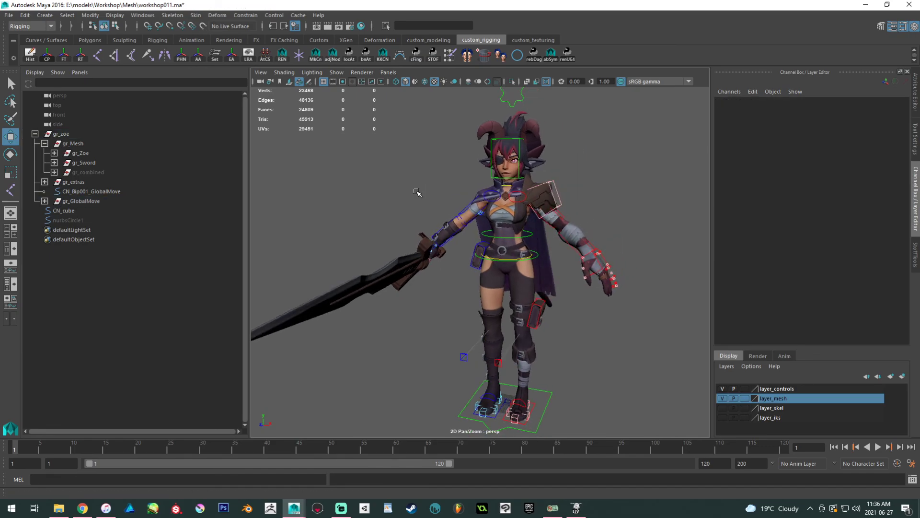
Save the workshop011.ma scene once more with the Move tool active and nothing selected.
key(q)
key(ctrl+s)
key(w)
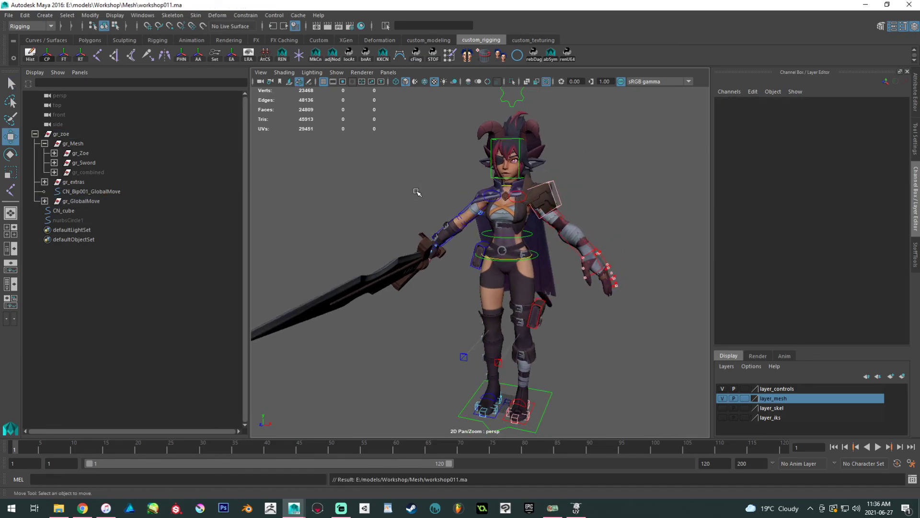